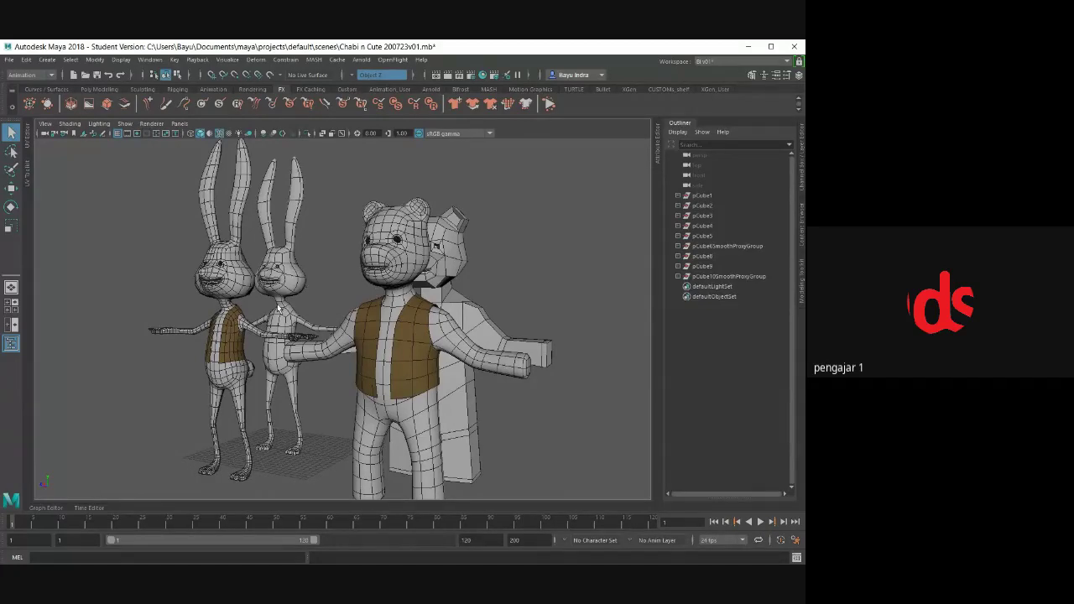
# - Orbit to a side view of the bear and select the low-poly bear body
pyautogui.moveTo(280, 309)
pyautogui.keyDown('alt'); pyautogui.mouseDown()
pyautogui.moveTo(531, 322)
pyautogui.moveTo(271, 307)
pyautogui.moveTo(323, 321)
pyautogui.mouseUp(); pyautogui.keyUp('alt')
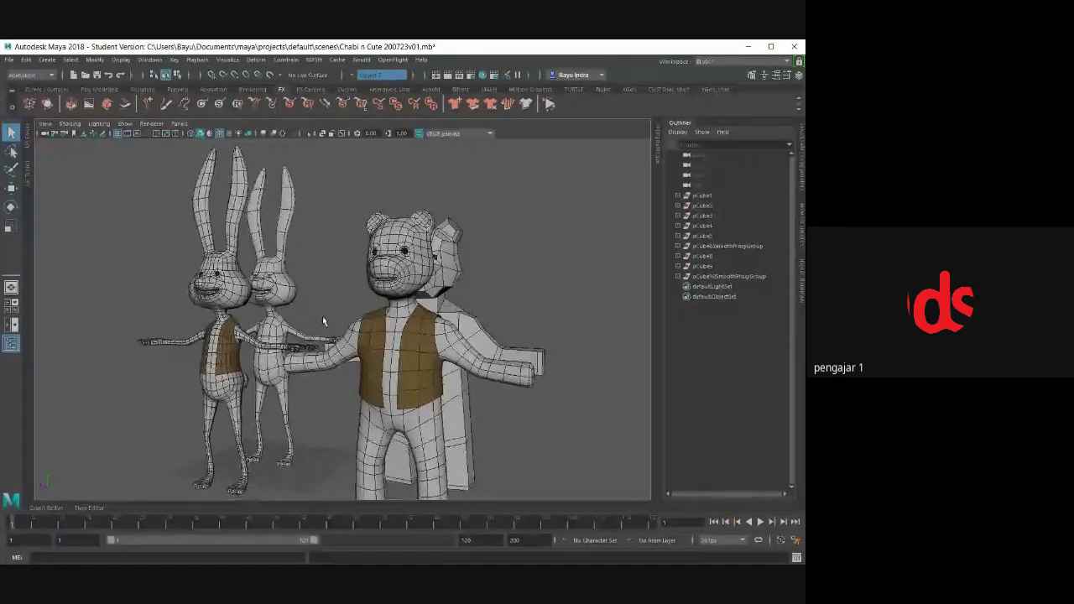
pyautogui.moveTo(483, 316)
pyautogui.keyDown('alt'); pyautogui.mouseDown()
pyautogui.moveTo(454, 332)
pyautogui.moveTo(492, 305)
pyautogui.moveTo(454, 335)
pyautogui.moveTo(476, 337)
pyautogui.moveTo(487, 331)
pyautogui.moveTo(435, 335)
pyautogui.moveTo(444, 371)
pyautogui.moveTo(407, 351)
pyautogui.mouseUp(); pyautogui.keyUp('alt')
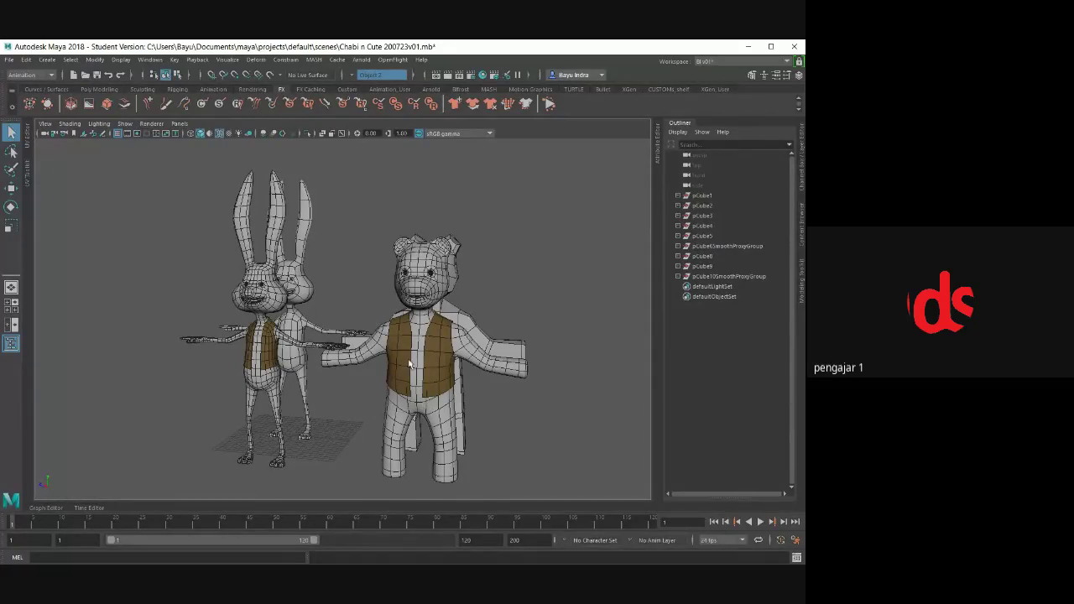
pyautogui.moveTo(307, 395)
pyautogui.keyDown('alt'); pyautogui.mouseDown()
pyautogui.moveTo(336, 396)
pyautogui.moveTo(304, 429)
pyautogui.moveTo(415, 377)
pyautogui.moveTo(312, 395)
pyautogui.mouseUp(); pyautogui.keyUp('alt')
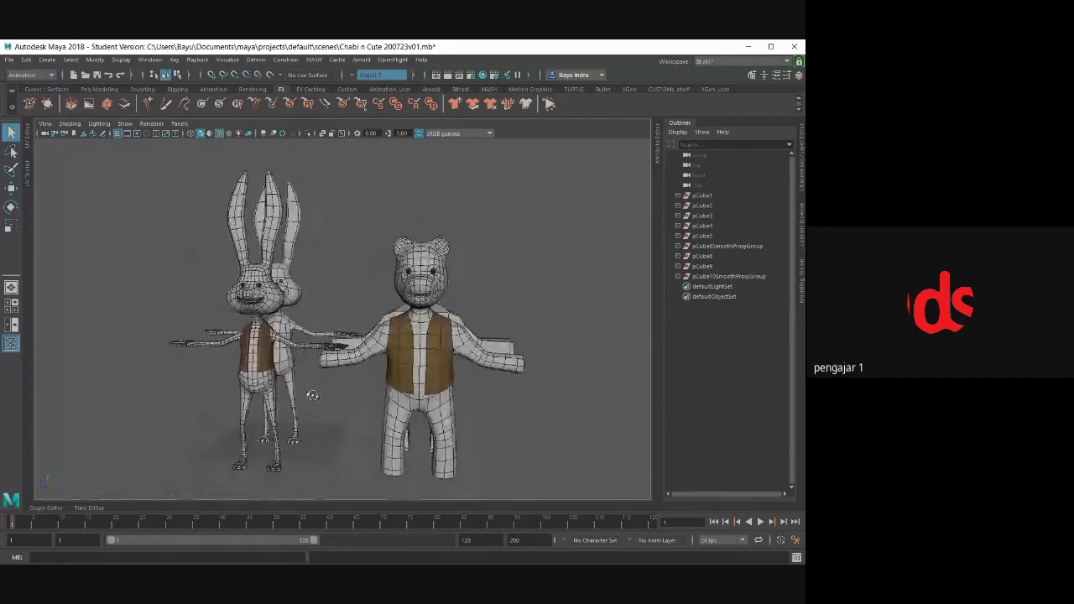
pyautogui.scroll(3, 325, 376)
pyautogui.scroll(1, 340, 353)
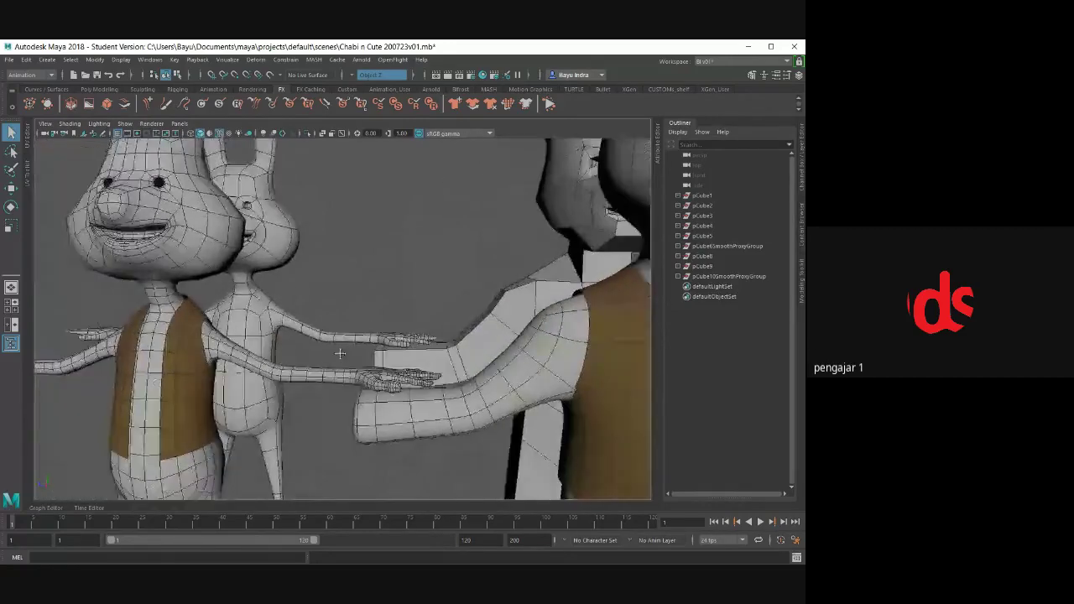
pyautogui.moveTo(340, 353)
pyautogui.keyDown('alt'); pyautogui.mouseDown()
pyautogui.moveTo(236, 375)
pyautogui.moveTo(227, 398)
pyautogui.moveTo(343, 352)
pyautogui.moveTo(311, 341)
pyautogui.moveTo(292, 368)
pyautogui.moveTo(479, 355)
pyautogui.moveTo(515, 377)
pyautogui.moveTo(407, 372)
pyautogui.moveTo(408, 346)
pyautogui.moveTo(367, 389)
pyautogui.moveTo(333, 341)
pyautogui.moveTo(458, 337)
pyautogui.mouseUp(); pyautogui.keyUp('alt')
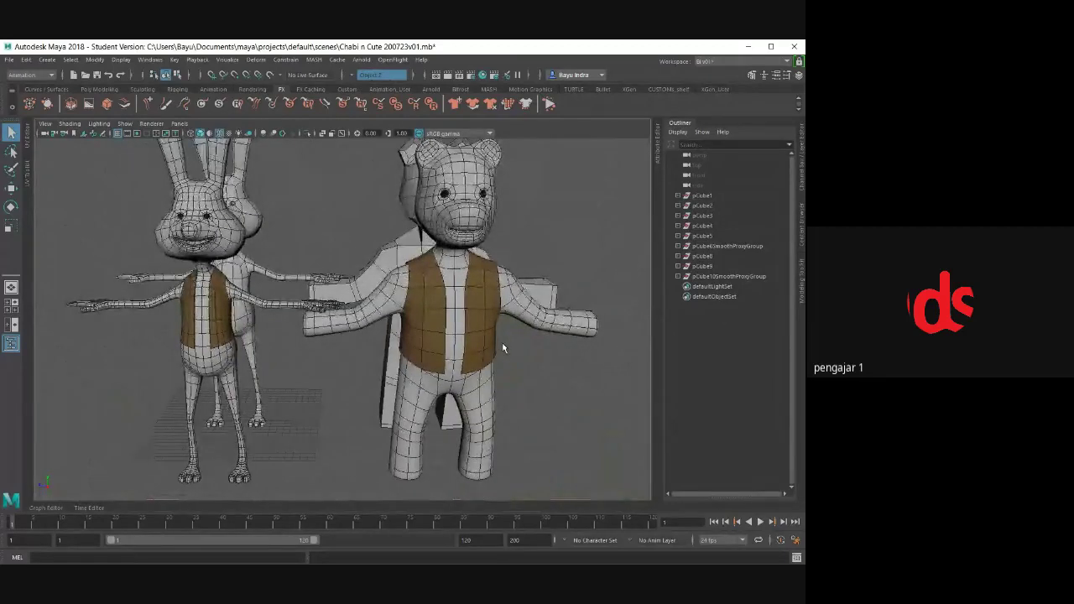
pyautogui.moveTo(504, 347)
pyautogui.keyDown('alt'); pyautogui.mouseDown()
pyautogui.moveTo(286, 344)
pyautogui.moveTo(240, 327)
pyautogui.moveTo(291, 356)
pyautogui.moveTo(434, 331)
pyautogui.moveTo(218, 338)
pyautogui.moveTo(313, 342)
pyautogui.moveTo(449, 292)
pyautogui.moveTo(358, 347)
pyautogui.moveTo(448, 312)
pyautogui.mouseUp(); pyautogui.keyUp('alt')
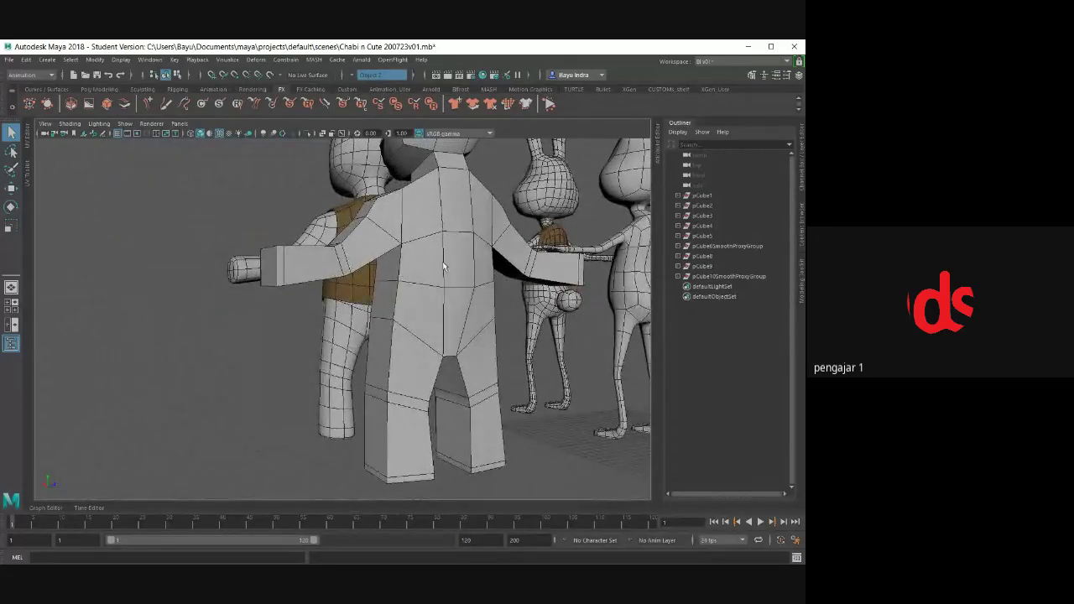
pyautogui.click(446, 265)
pyautogui.click(455, 229)
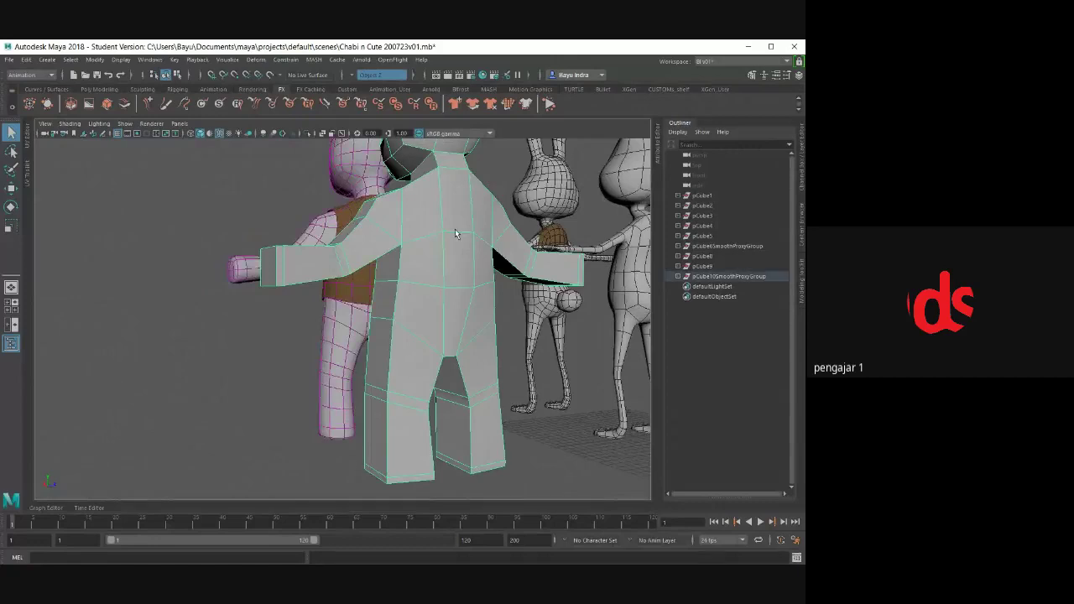
# - Switch the bear to face mode and paint-select its chest and back torso faces
pyautogui.rightClick(455, 229)
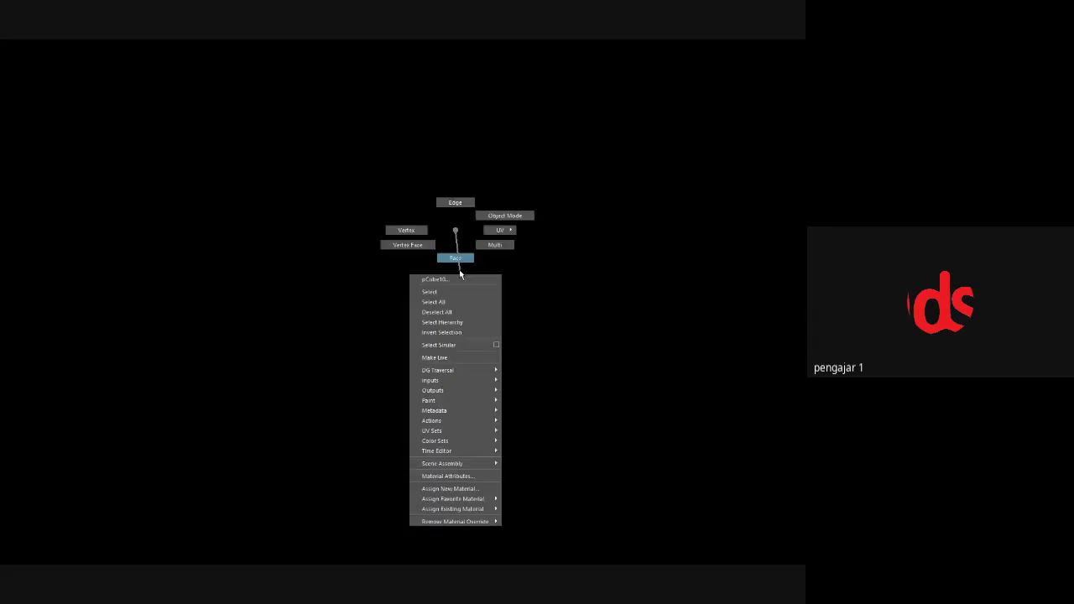
pyautogui.click(455, 258)
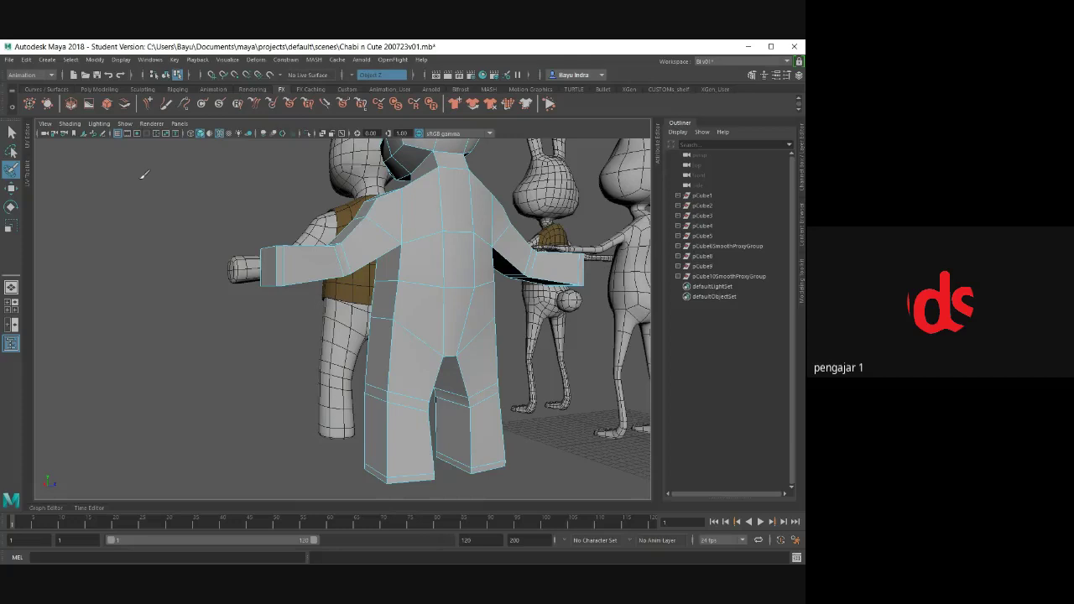
pyautogui.click(455, 235)
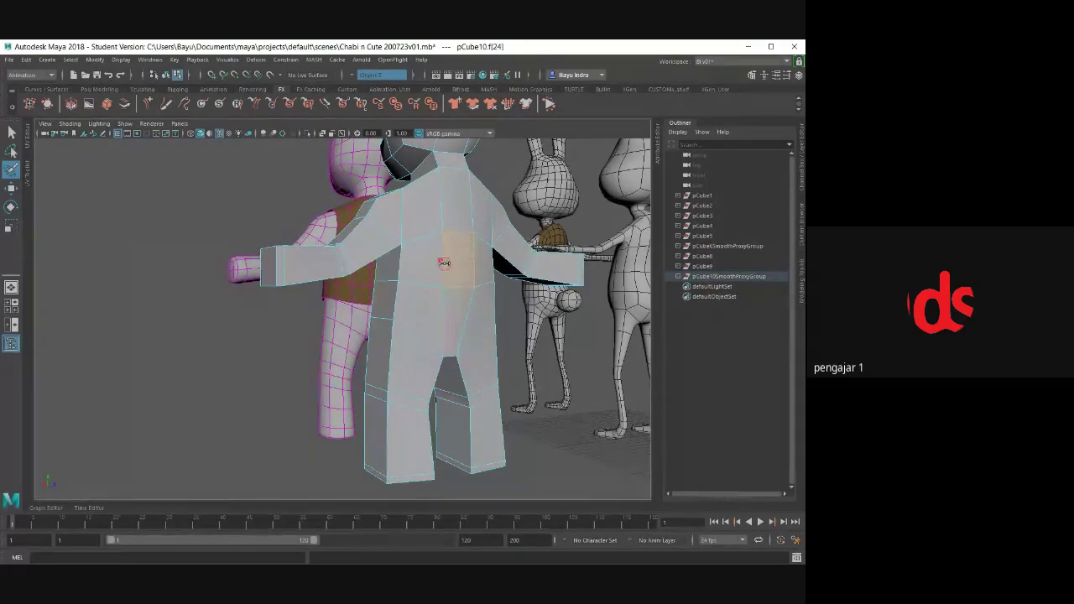
pyautogui.moveTo(455, 233); pyautogui.dragTo(453, 261)
pyautogui.moveTo(440, 220); pyautogui.dragTo(467, 316)
pyautogui.moveTo(407, 214)
pyautogui.keyDown('alt'); pyautogui.mouseDown()
pyautogui.moveTo(429, 313)
pyautogui.moveTo(435, 273)
pyautogui.mouseUp(); pyautogui.keyUp('alt')
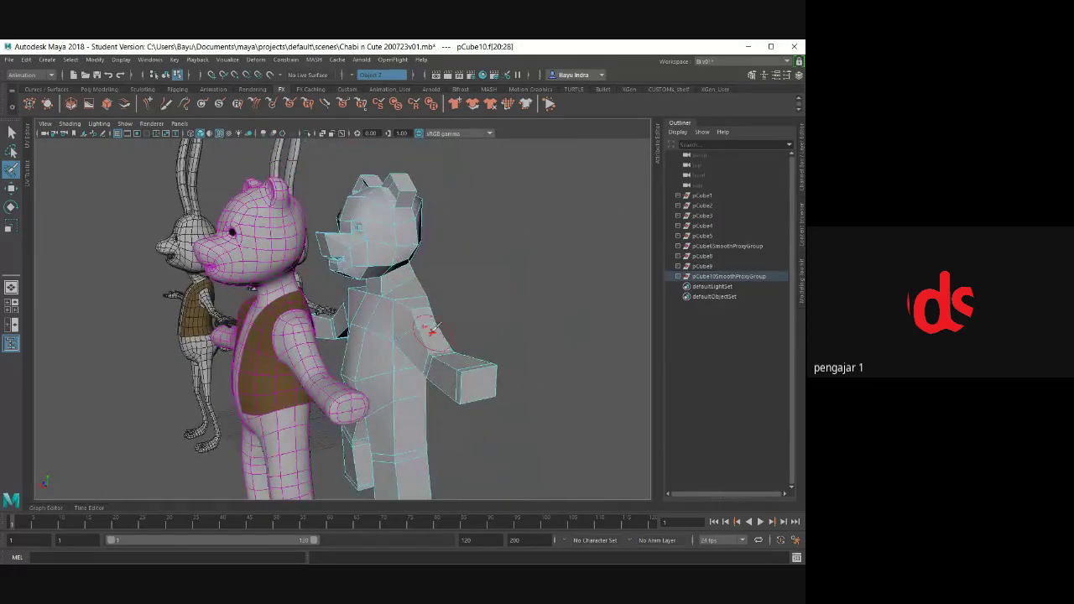
pyautogui.moveTo(479, 319)
pyautogui.keyDown('alt'); pyautogui.mouseDown()
pyautogui.moveTo(532, 300)
pyautogui.moveTo(588, 305)
pyautogui.moveTo(554, 314)
pyautogui.moveTo(496, 297)
pyautogui.moveTo(352, 293)
pyautogui.moveTo(355, 340)
pyautogui.moveTo(322, 342)
pyautogui.mouseUp(); pyautogui.keyUp('alt')
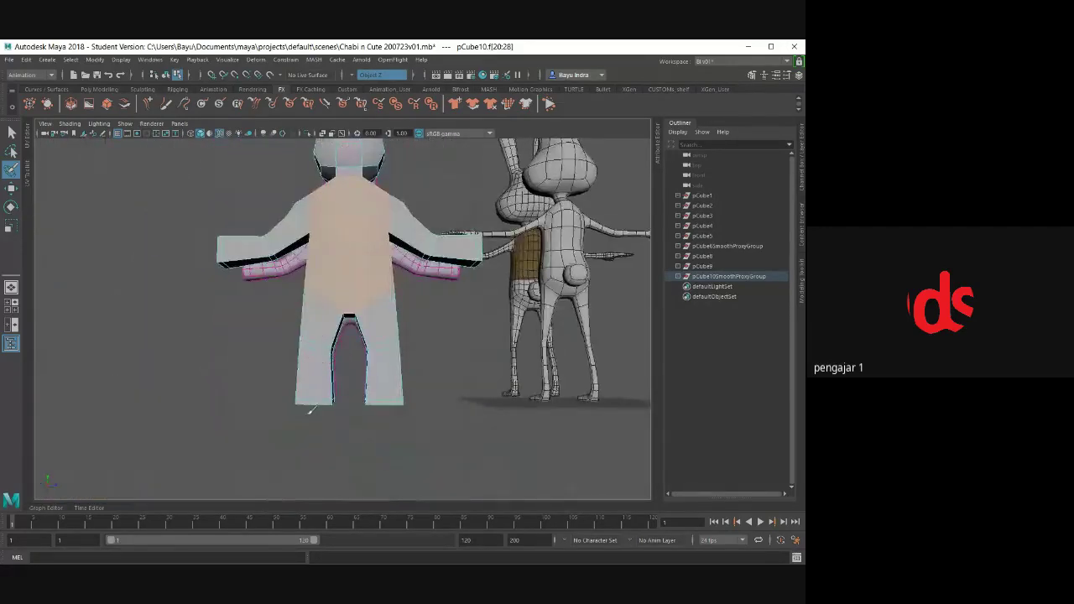
pyautogui.click(367, 318)
pyautogui.keyDown('alt'); pyautogui.moveTo(247, 370); pyautogui.dragTo(394, 378); pyautogui.keyUp('alt')
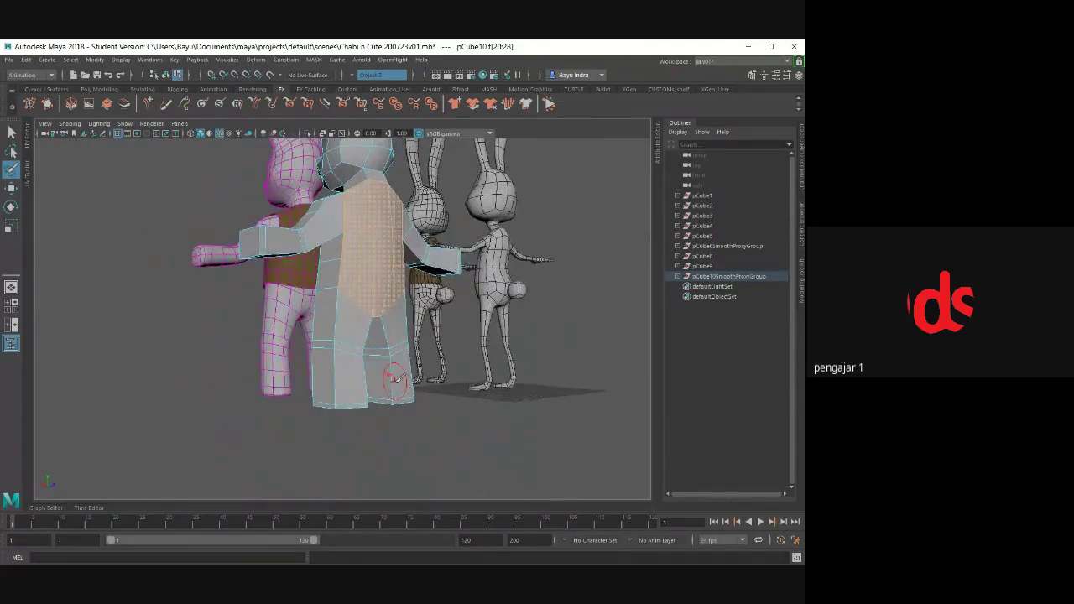
# - Return the low-poly bear to object mode and deselect it
pyautogui.press('w')
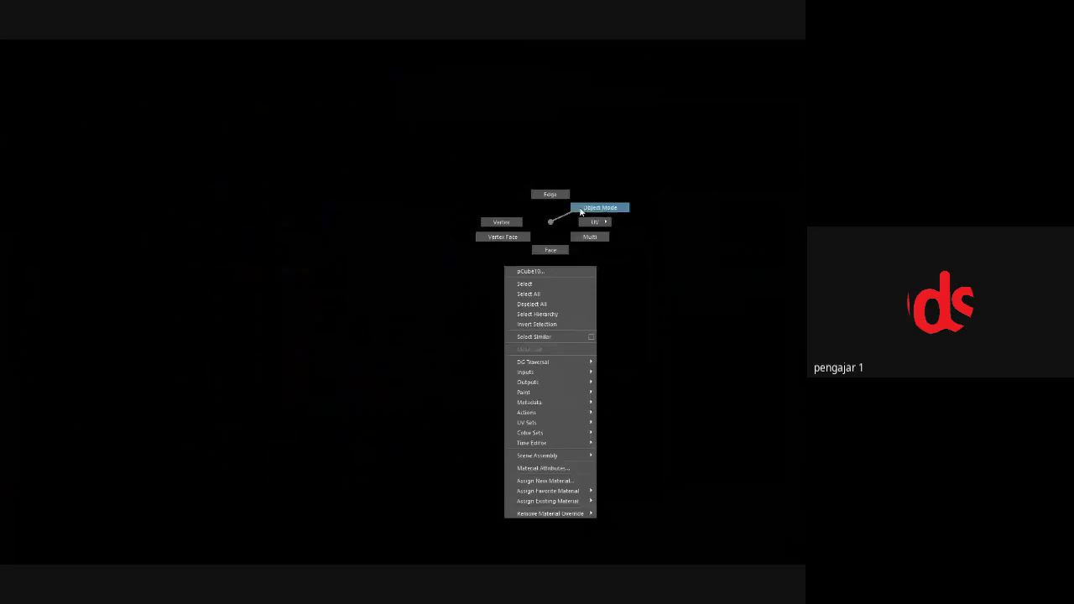
pyautogui.moveTo(550, 220); pyautogui.dragTo(588, 206, button='right')
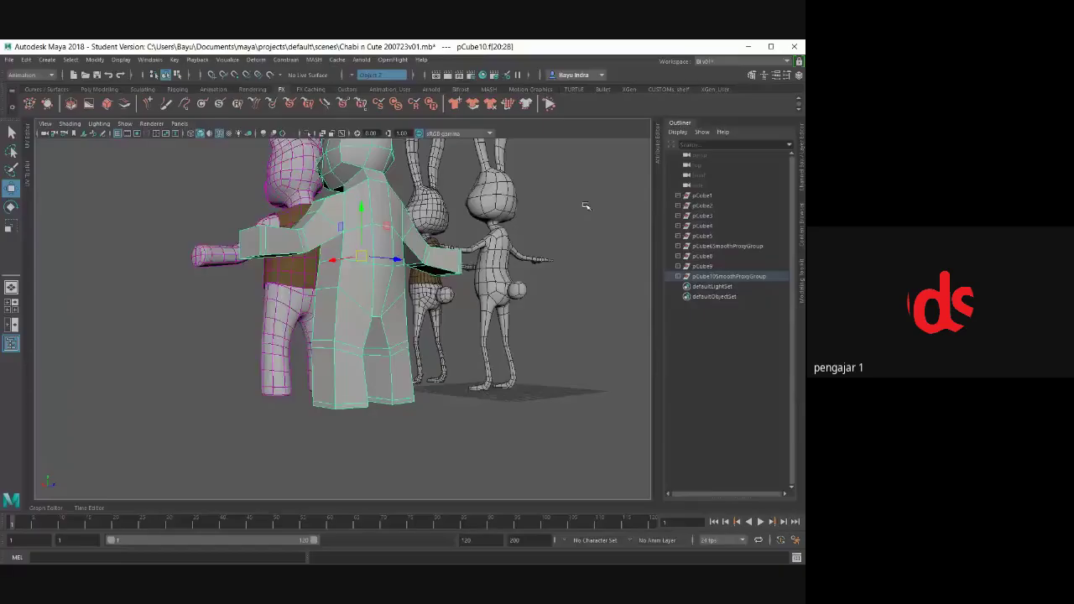
pyautogui.moveTo(582, 203)
pyautogui.keyDown('alt'); pyautogui.mouseDown()
pyautogui.moveTo(472, 307)
pyautogui.moveTo(429, 307)
pyautogui.moveTo(486, 249)
pyautogui.mouseUp(); pyautogui.keyUp('alt')
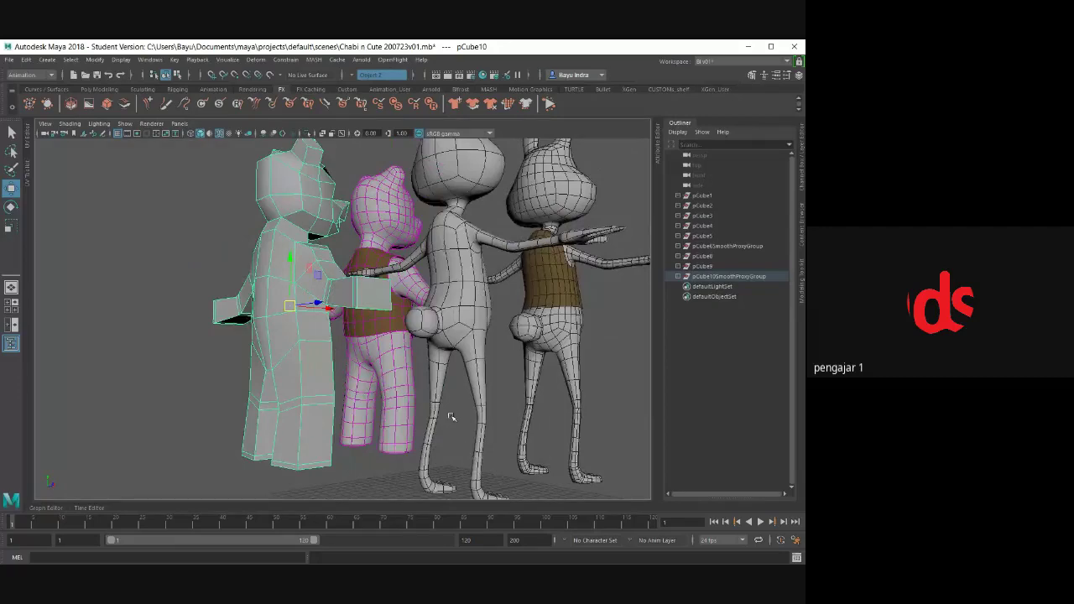
pyautogui.moveTo(451, 417)
pyautogui.keyDown('alt'); pyautogui.mouseDown()
pyautogui.moveTo(293, 403)
pyautogui.moveTo(409, 380)
pyautogui.moveTo(259, 379)
pyautogui.moveTo(376, 369)
pyautogui.moveTo(387, 284)
pyautogui.moveTo(361, 278)
pyautogui.moveTo(249, 300)
pyautogui.moveTo(334, 246)
pyautogui.moveTo(208, 243)
pyautogui.moveTo(353, 296)
pyautogui.moveTo(395, 207)
pyautogui.mouseUp(); pyautogui.keyUp('alt')
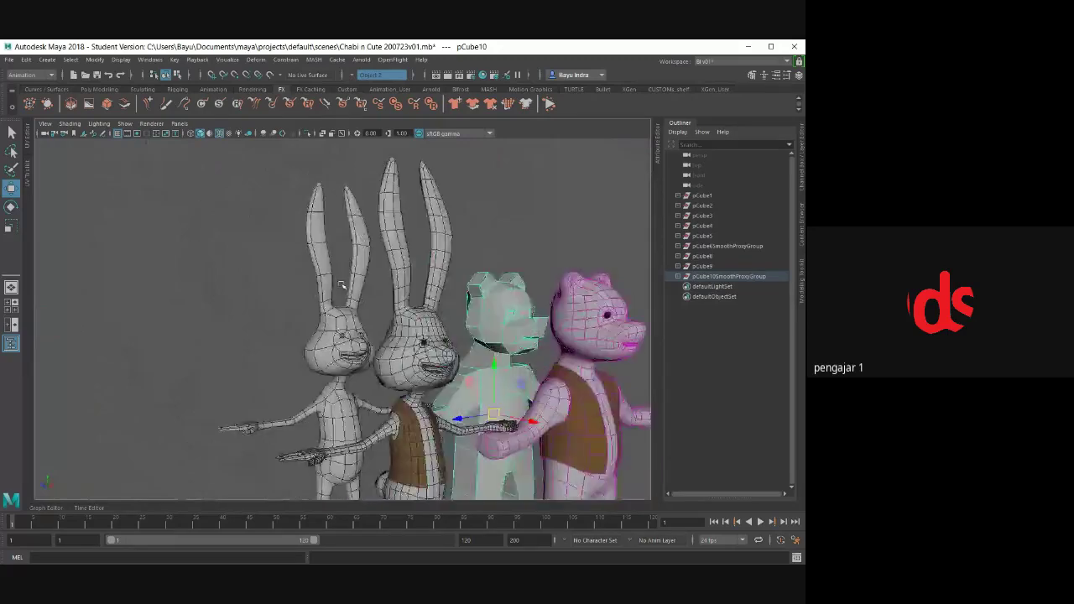
pyautogui.click(395, 208)
# - Orbit around the bear and rabbits, ending on a close front view of the rabbit
pyautogui.scroll(3, 386, 329)
pyautogui.keyDown('alt'); pyautogui.moveTo(386, 329); pyautogui.dragTo(377, 287); pyautogui.keyUp('alt')
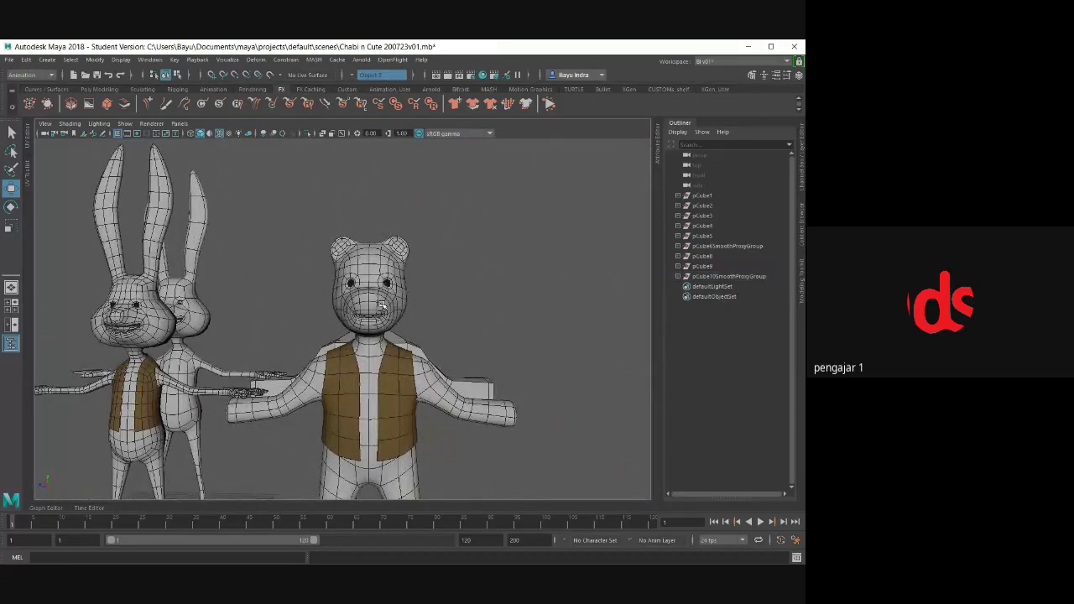
pyautogui.keyDown('alt'); pyautogui.moveTo(382, 305); pyautogui.dragTo(439, 274); pyautogui.keyUp('alt')
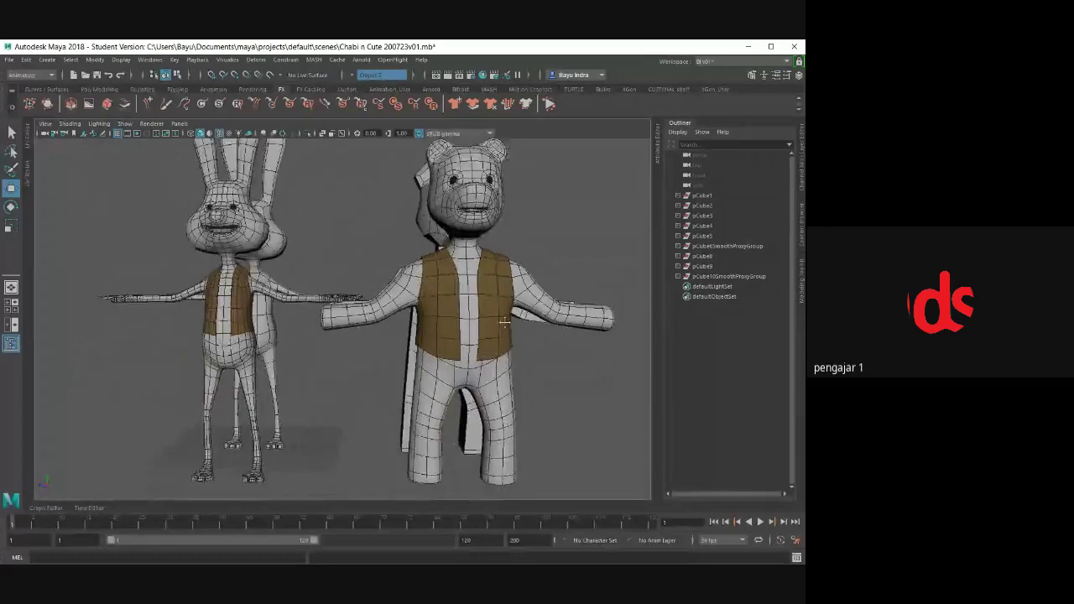
pyautogui.moveTo(534, 297)
pyautogui.keyDown('alt'); pyautogui.mouseDown()
pyautogui.moveTo(460, 345)
pyautogui.moveTo(507, 324)
pyautogui.mouseUp(); pyautogui.keyUp('alt')
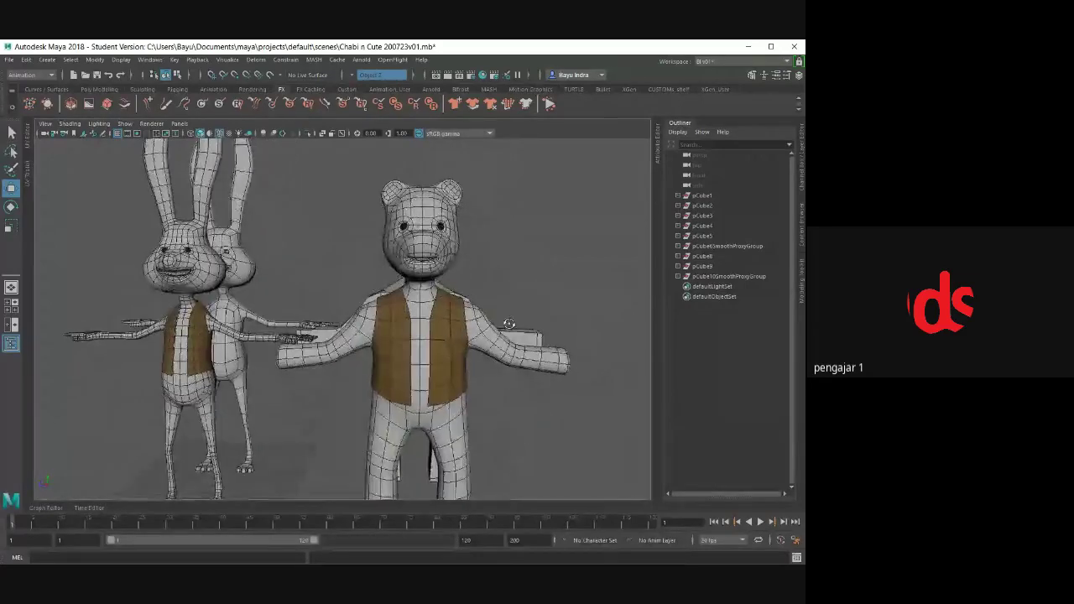
pyautogui.moveTo(563, 357)
pyautogui.keyDown('alt'); pyautogui.mouseDown()
pyautogui.moveTo(569, 335)
pyautogui.moveTo(548, 344)
pyautogui.mouseUp(); pyautogui.keyUp('alt')
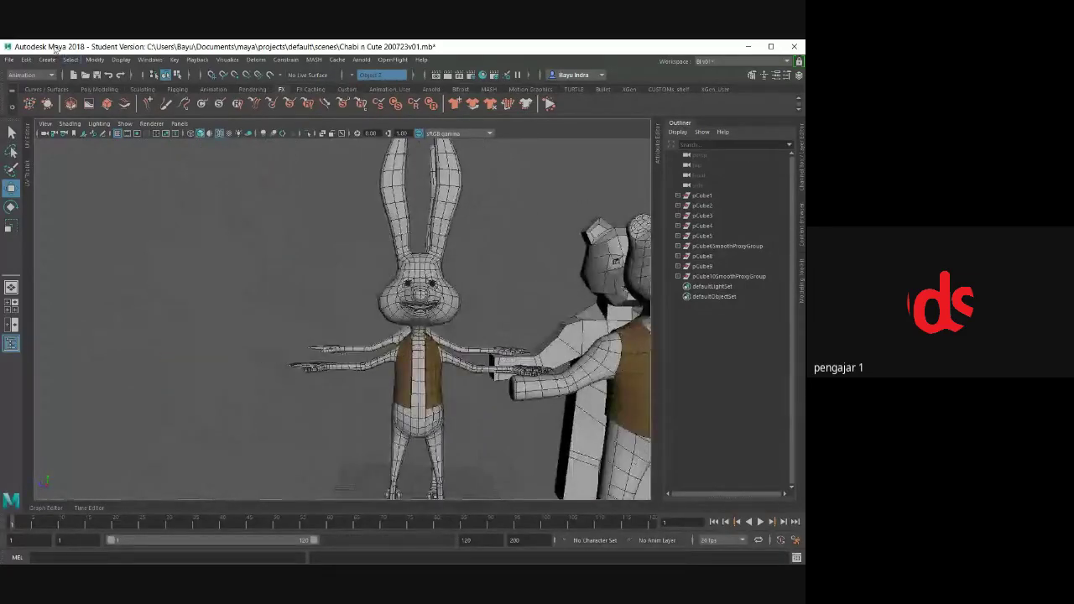
# - Create a polygon cube and move it forward in front of the characters
pyautogui.click(47, 61)
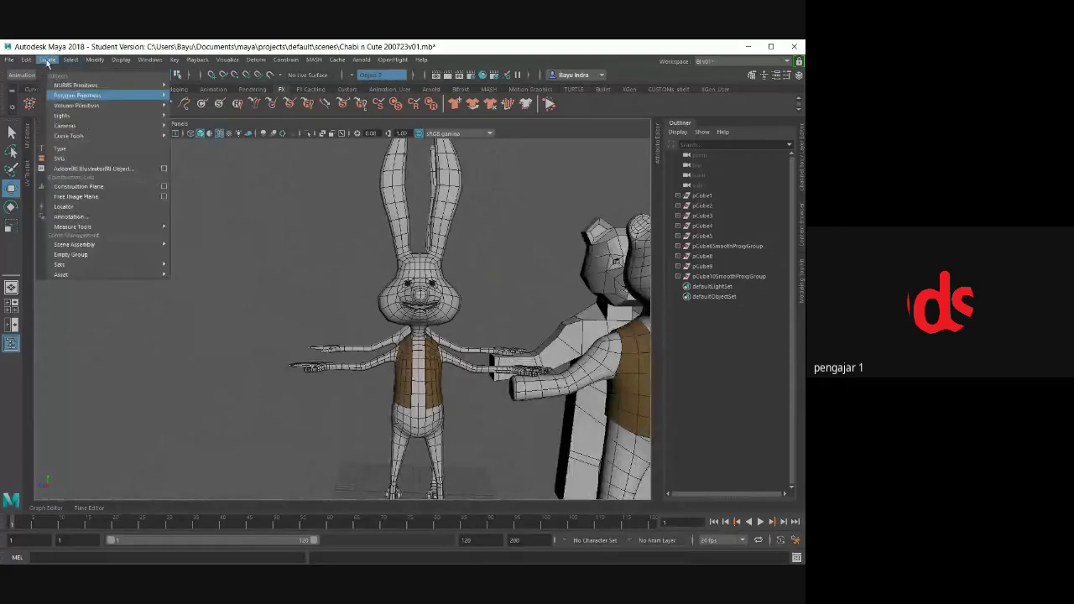
pyautogui.moveTo(66, 125)
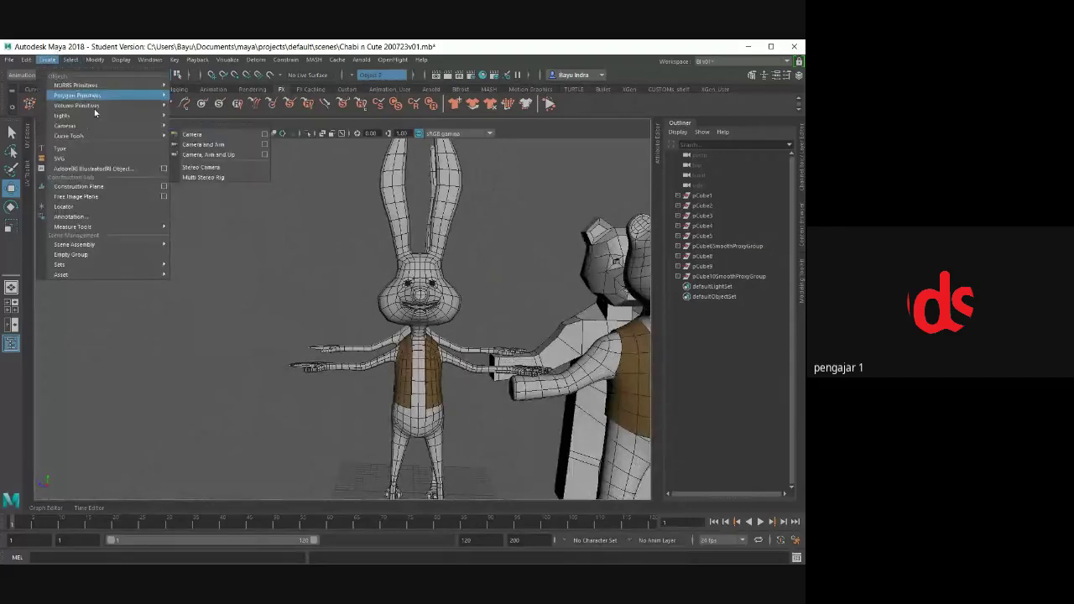
pyautogui.click(202, 105)
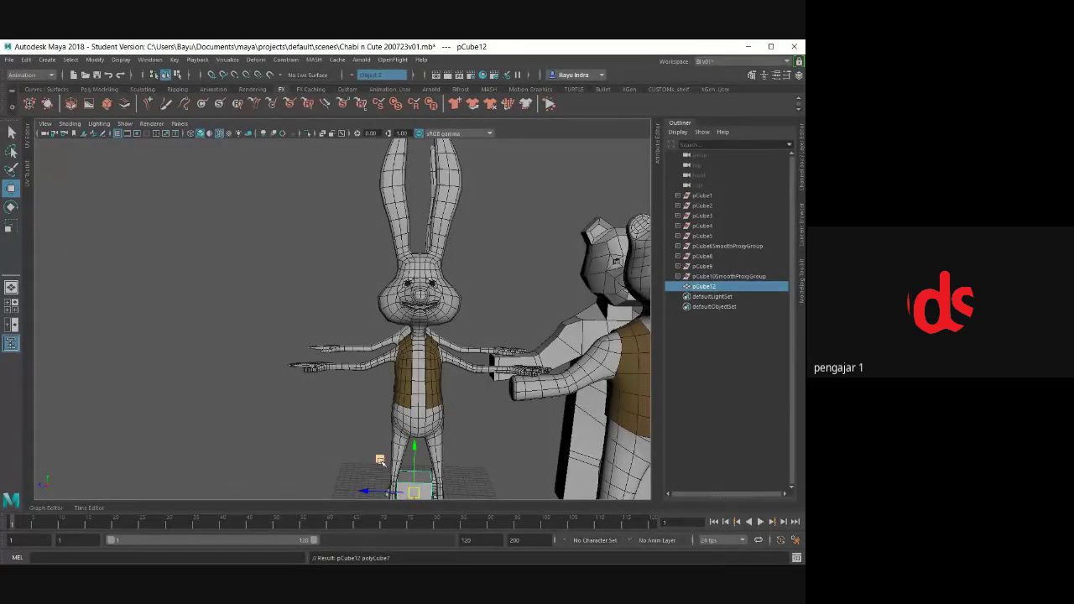
pyautogui.moveTo(377, 490)
pyautogui.mouseDown()
pyautogui.moveTo(309, 357)
pyautogui.moveTo(424, 266)
pyautogui.mouseUp()
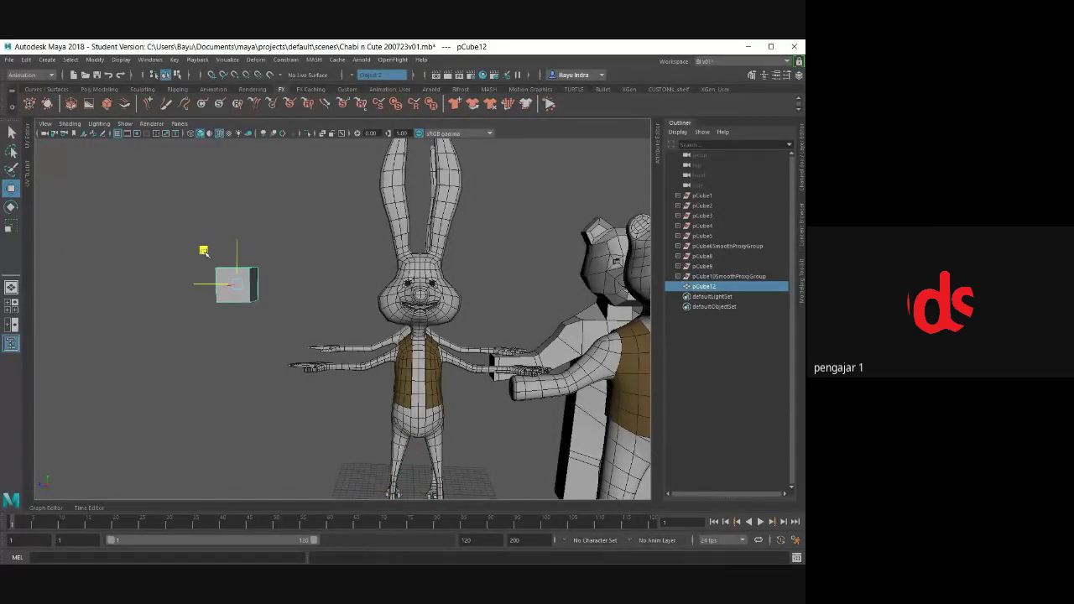
# - Set the cube's width, height and depth to 8 and frame it in view
pyautogui.click(803, 172)
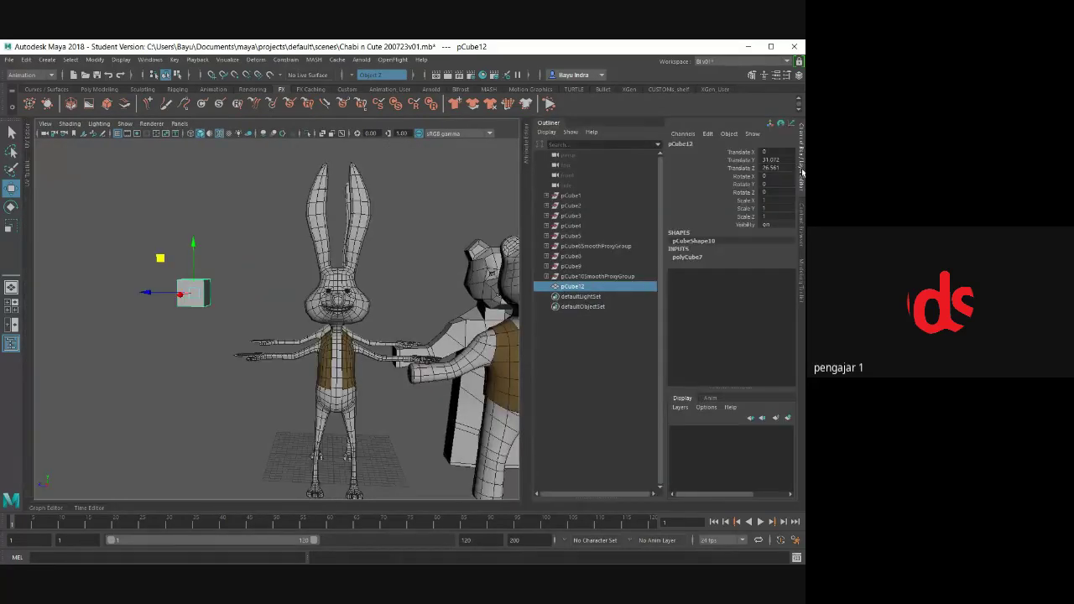
pyautogui.click(687, 257)
pyautogui.moveTo(772, 265); pyautogui.dragTo(772, 279)
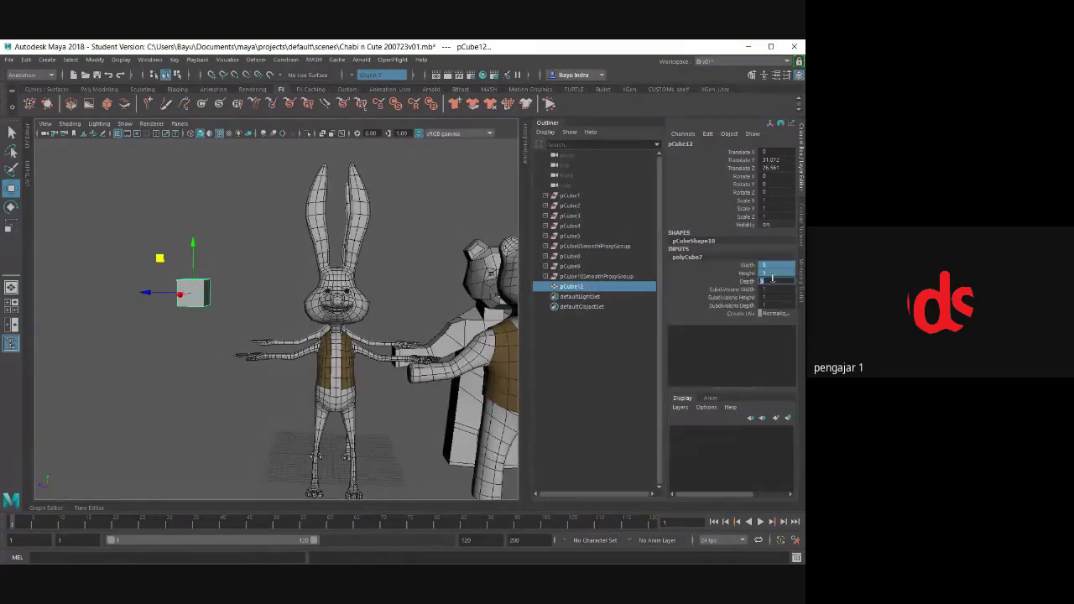
pyautogui.write('8')
pyautogui.press('Return')
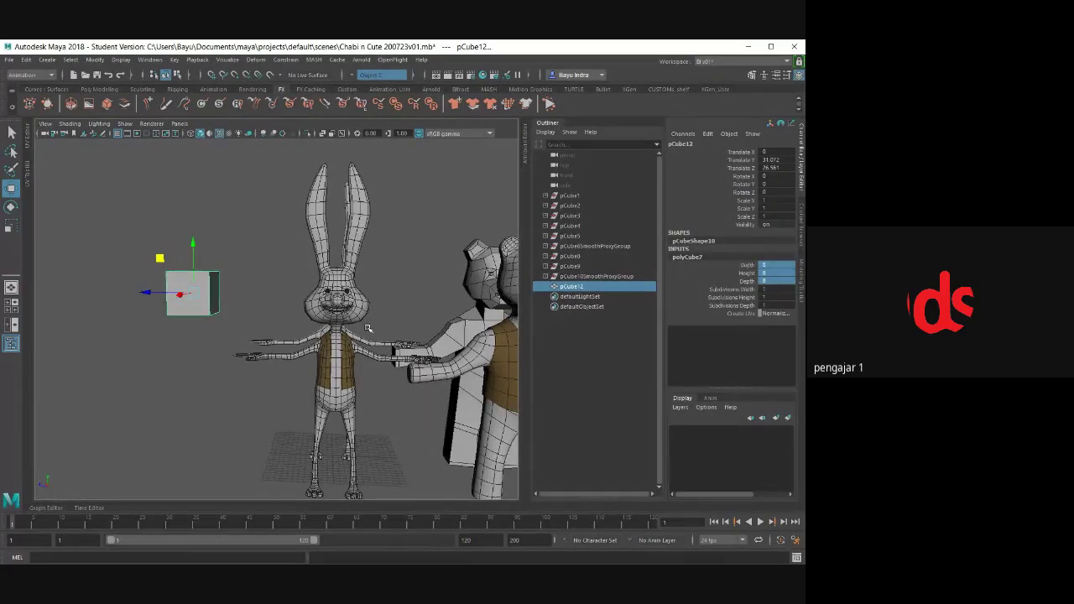
pyautogui.keyDown('alt'); pyautogui.moveTo(224, 327); pyautogui.dragTo(277, 319); pyautogui.keyUp('alt')
pyautogui.press('f')
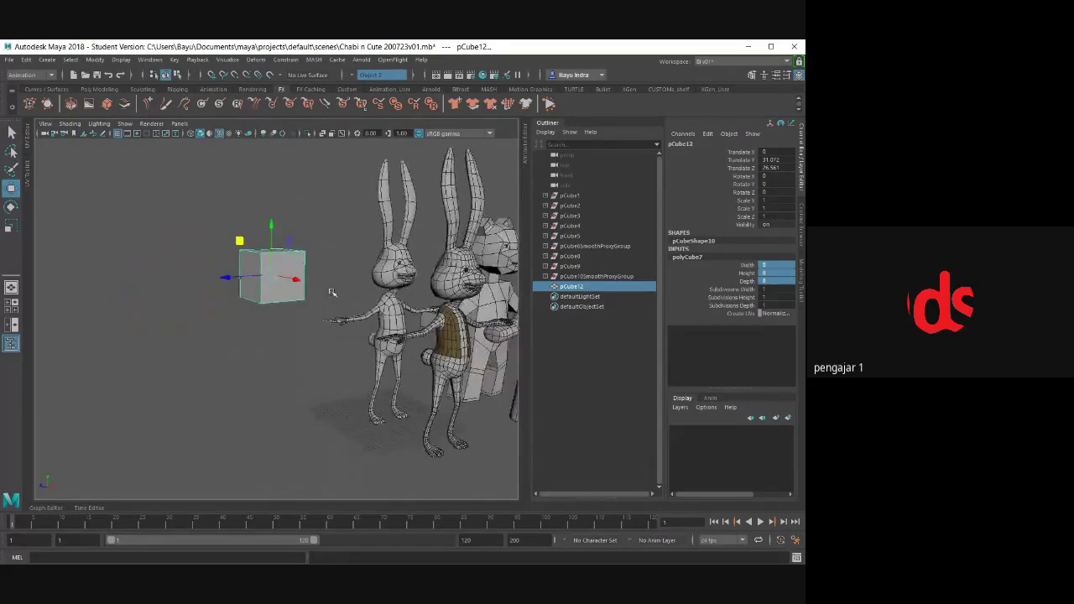
pyautogui.moveTo(321, 294)
pyautogui.keyDown('alt'); pyautogui.mouseDown()
pyautogui.moveTo(289, 262)
pyautogui.moveTo(265, 304)
pyautogui.moveTo(307, 331)
pyautogui.moveTo(311, 289)
pyautogui.moveTo(321, 330)
pyautogui.moveTo(312, 328)
pyautogui.moveTo(390, 350)
pyautogui.mouseUp(); pyautogui.keyUp('alt')
pyautogui.scroll(-3, 310, 294)
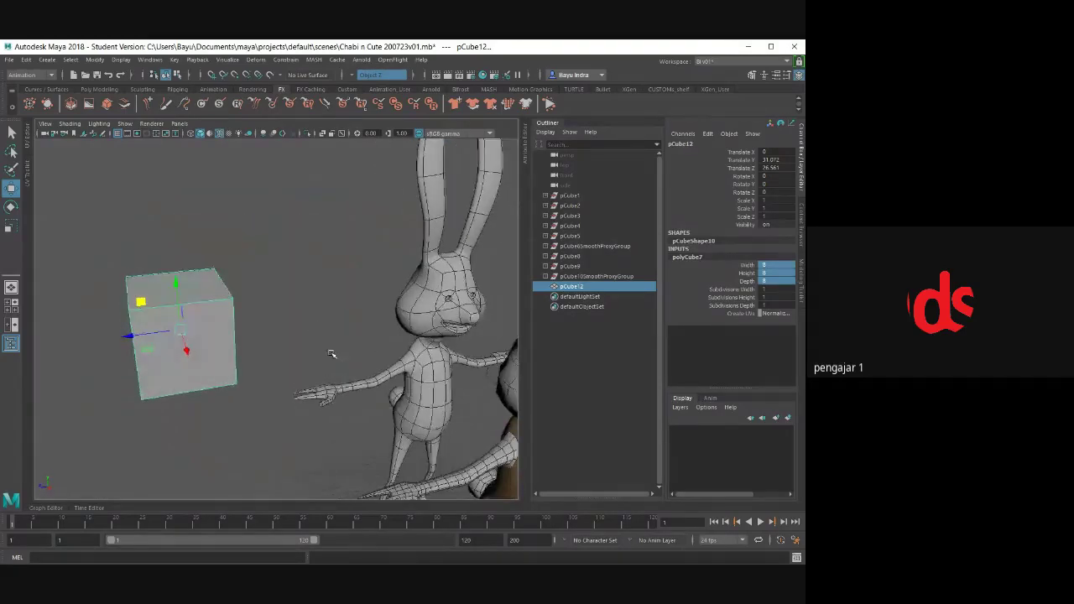
pyautogui.press('f')
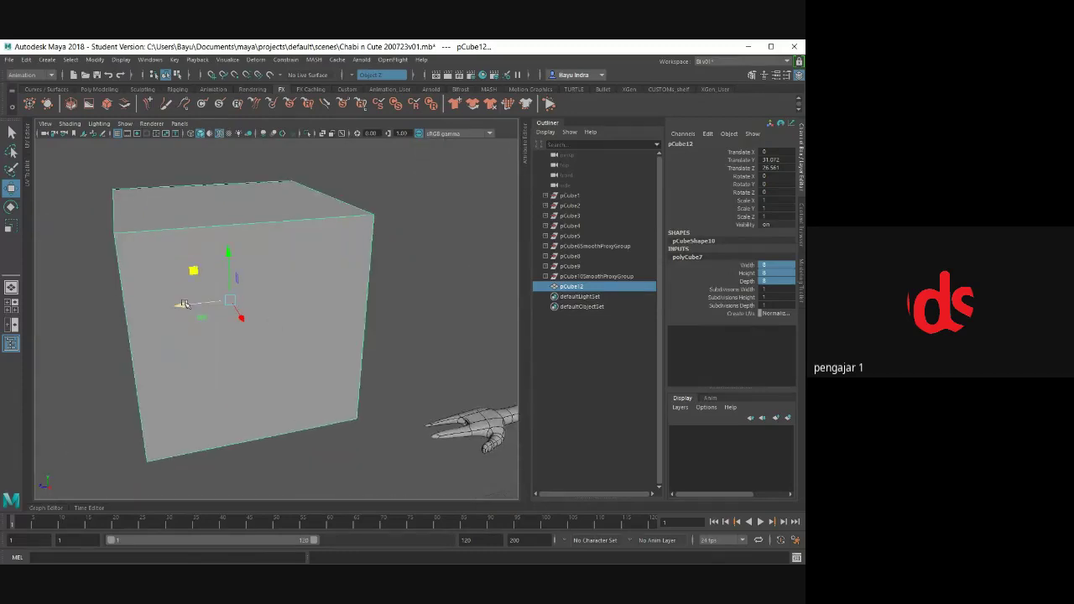
# - Raise the cube's depth, height and width subdivisions to 3
pyautogui.click(737, 306)
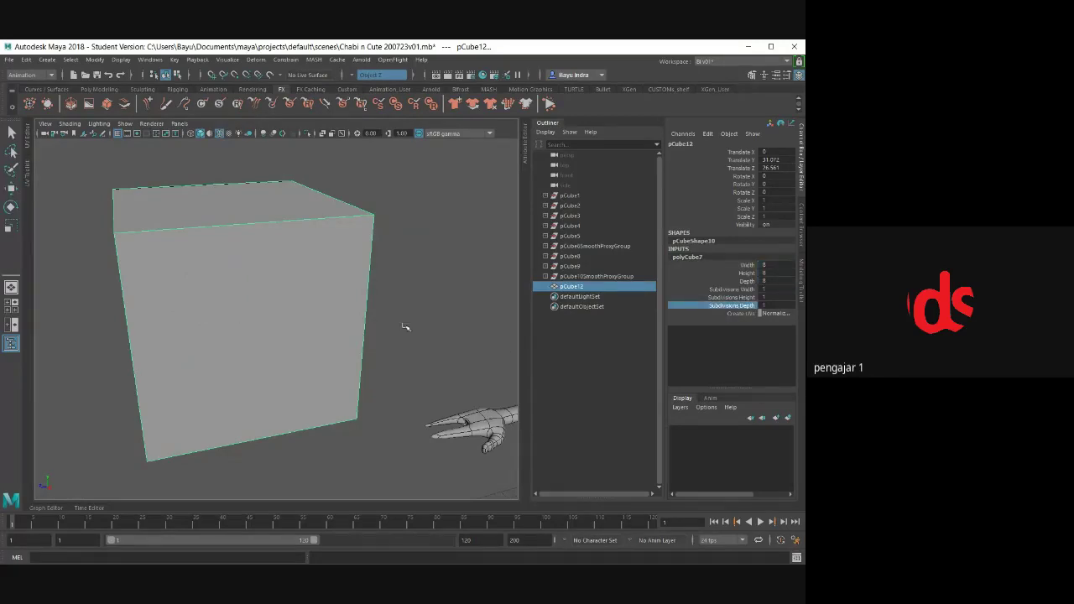
pyautogui.moveTo(405, 327); pyautogui.dragTo(415, 331, button='middle')
pyautogui.moveTo(317, 329)
pyautogui.keyDown('alt'); pyautogui.mouseDown()
pyautogui.moveTo(384, 314)
pyautogui.moveTo(346, 318)
pyautogui.moveTo(365, 312)
pyautogui.mouseUp(); pyautogui.keyUp('alt')
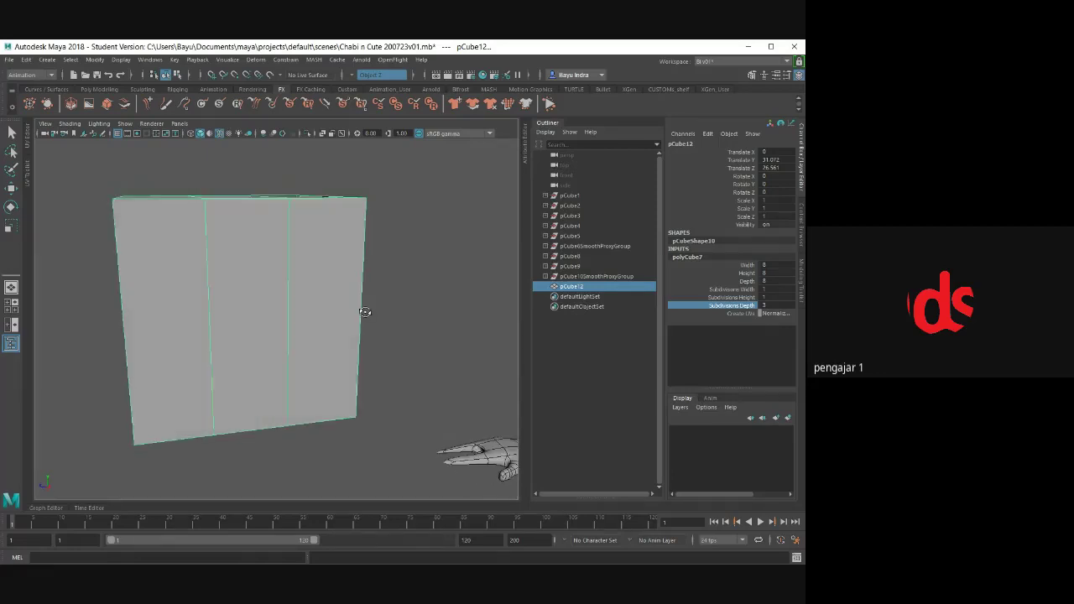
pyautogui.click(751, 298)
pyautogui.write('3')
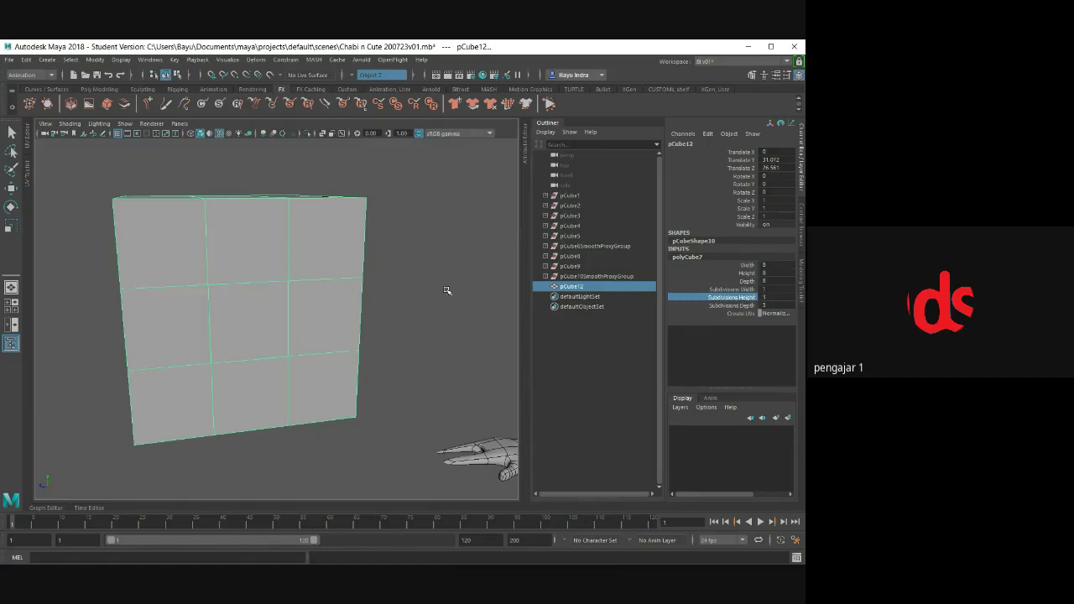
pyautogui.keyDown('alt'); pyautogui.moveTo(412, 319); pyautogui.dragTo(481, 326); pyautogui.keyUp('alt')
pyautogui.click(744, 290)
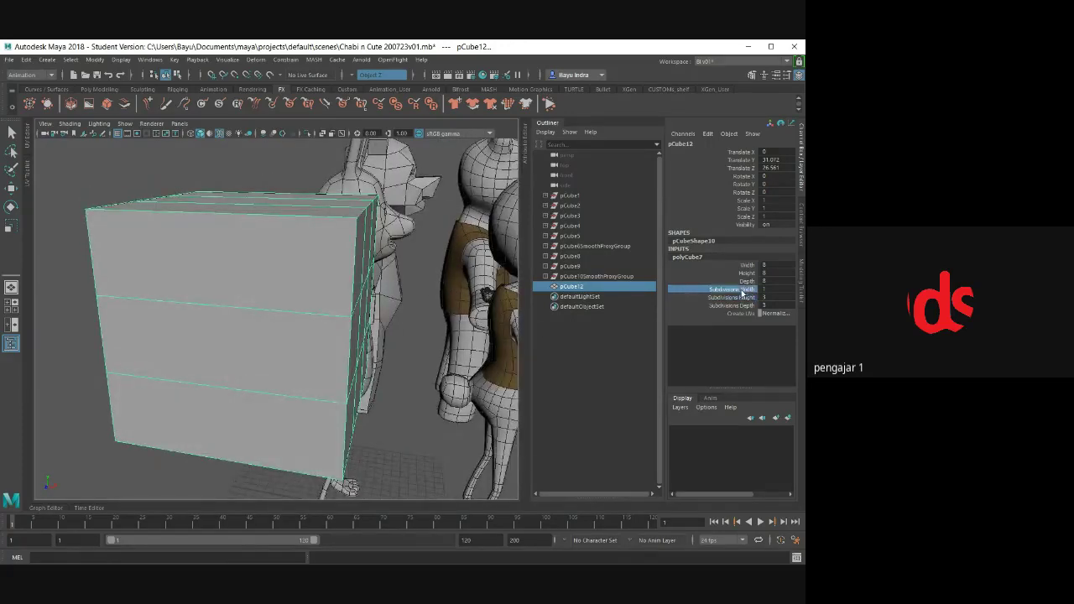
pyautogui.moveTo(245, 159); pyautogui.dragTo(252, 163, button='middle')
# - Orbit to a near-frontal view and move the cube left, away from the characters
pyautogui.moveTo(359, 277)
pyautogui.keyDown('alt'); pyautogui.mouseDown()
pyautogui.moveTo(319, 307)
pyautogui.moveTo(288, 280)
pyautogui.mouseUp(); pyautogui.keyUp('alt')
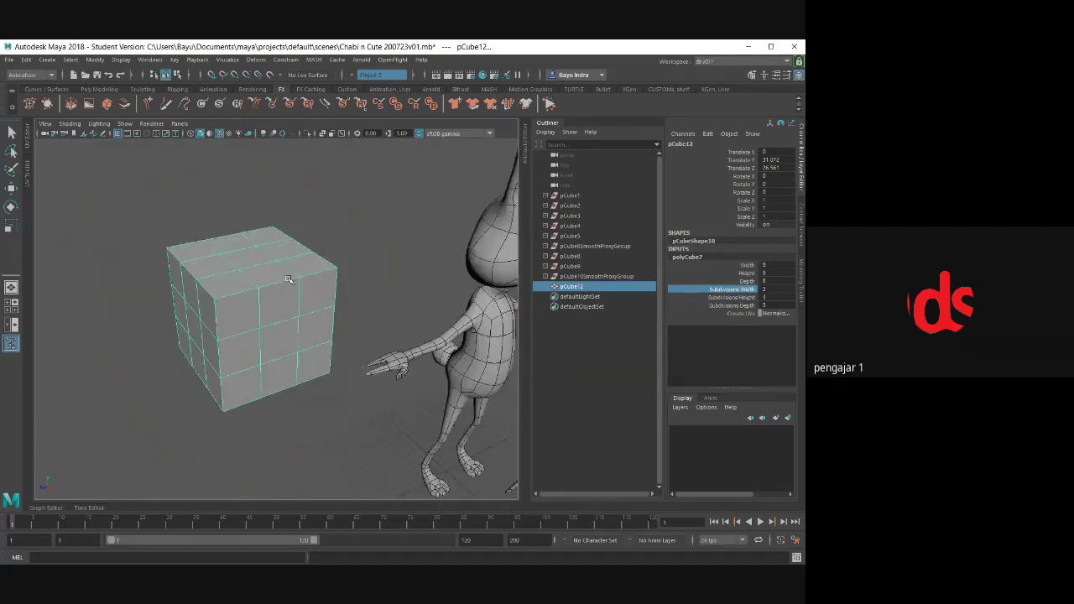
pyautogui.keyDown('alt'); pyautogui.moveTo(202, 330); pyautogui.dragTo(220, 348); pyautogui.keyUp('alt')
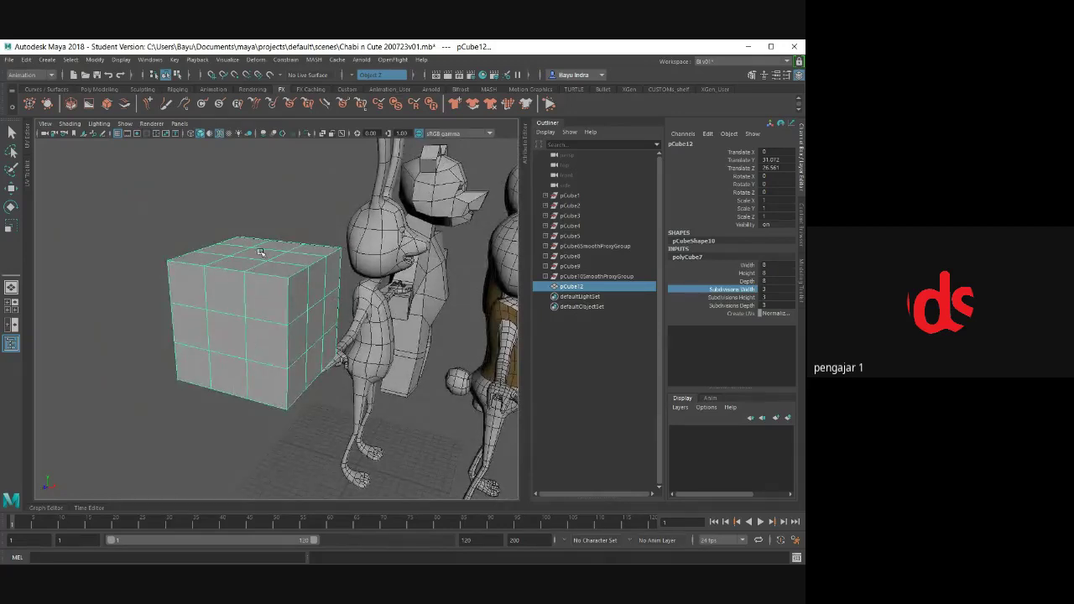
pyautogui.moveTo(265, 312)
pyautogui.keyDown('alt'); pyautogui.mouseDown()
pyautogui.moveTo(263, 277)
pyautogui.moveTo(335, 317)
pyautogui.mouseUp(); pyautogui.keyUp('alt')
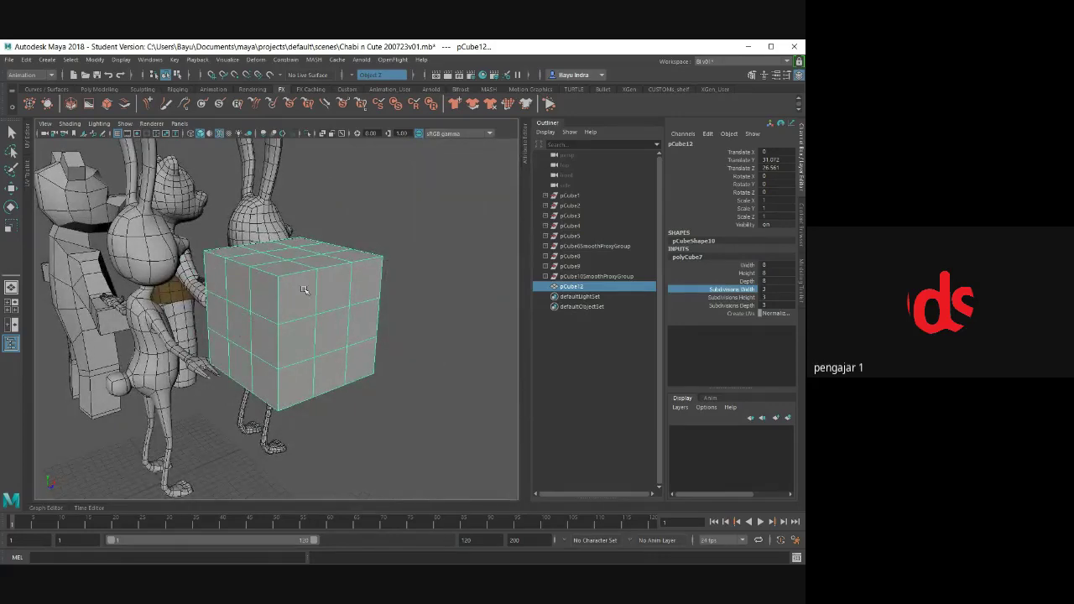
pyautogui.keyDown('alt'); pyautogui.moveTo(306, 293); pyautogui.dragTo(160, 309); pyautogui.keyUp('alt')
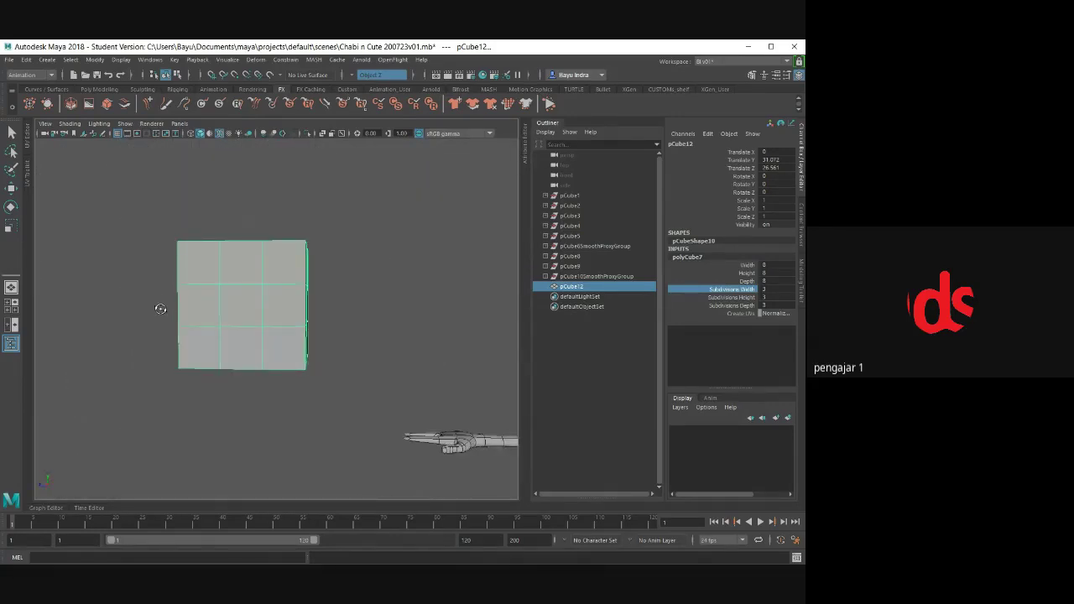
pyautogui.scroll(-3, 160, 309)
pyautogui.press('w')
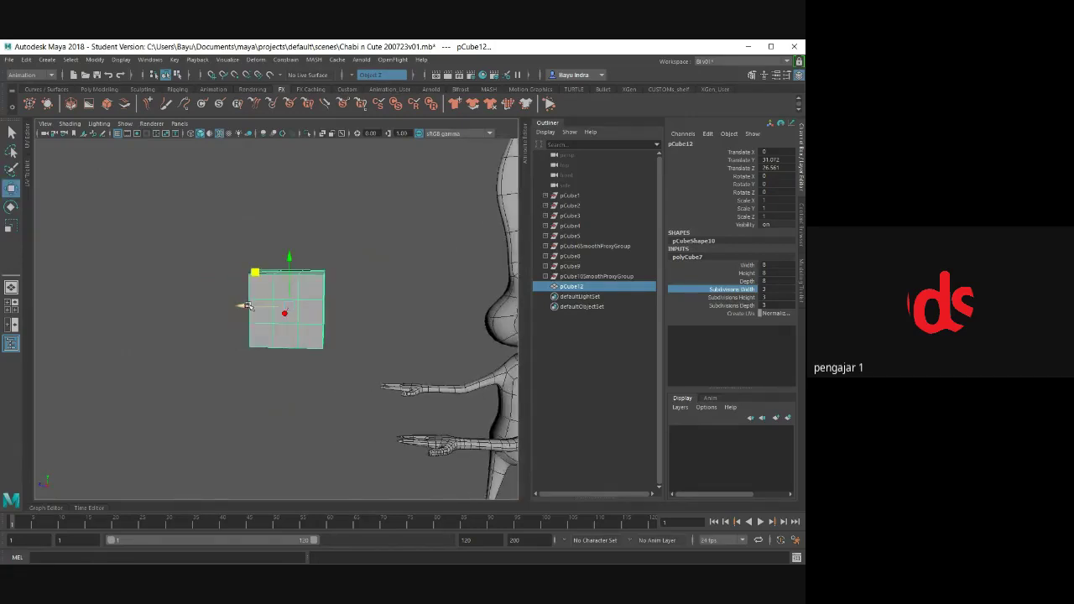
pyautogui.moveTo(246, 307)
pyautogui.mouseDown()
pyautogui.moveTo(141, 306)
pyautogui.moveTo(159, 306)
pyautogui.mouseUp()
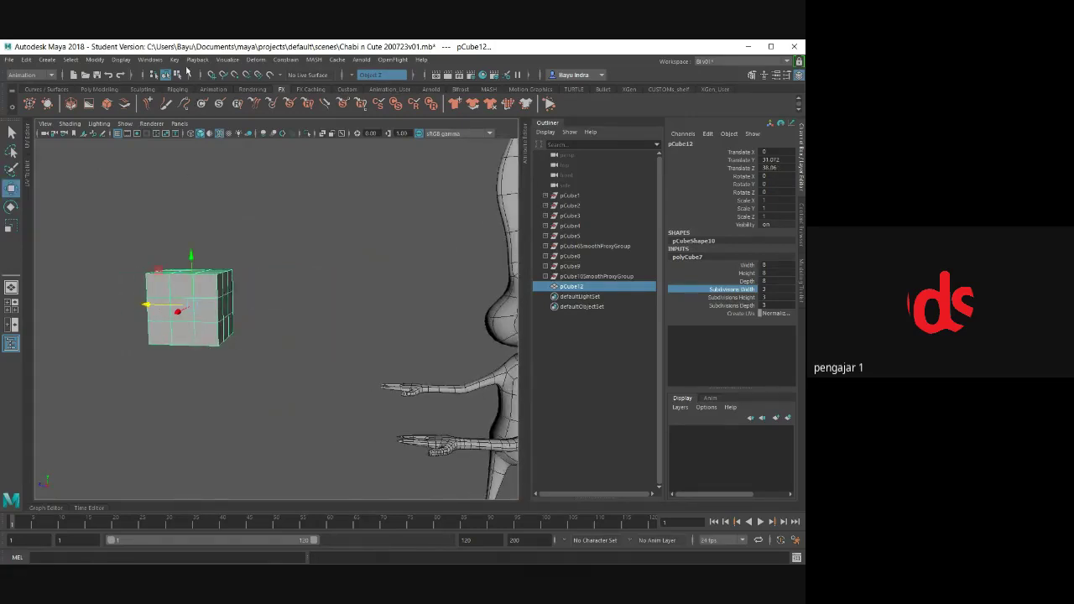
# - Switch to the Modeling menu set and add a Subdiv Proxy to the cube
pyautogui.click(29, 75)
pyautogui.click(25, 86)
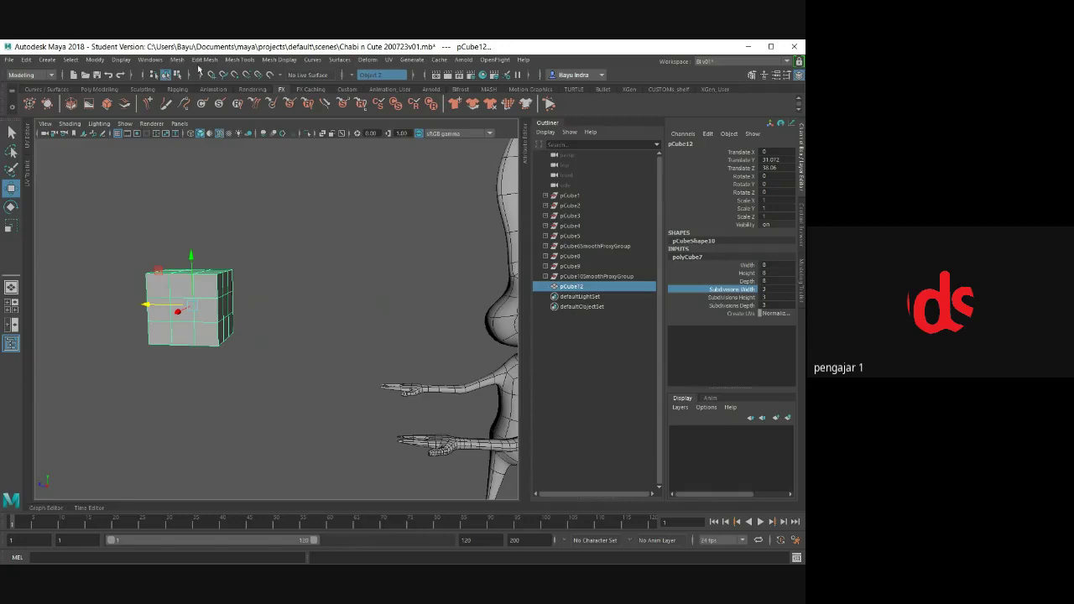
pyautogui.click(177, 59)
pyautogui.moveTo(214, 272)
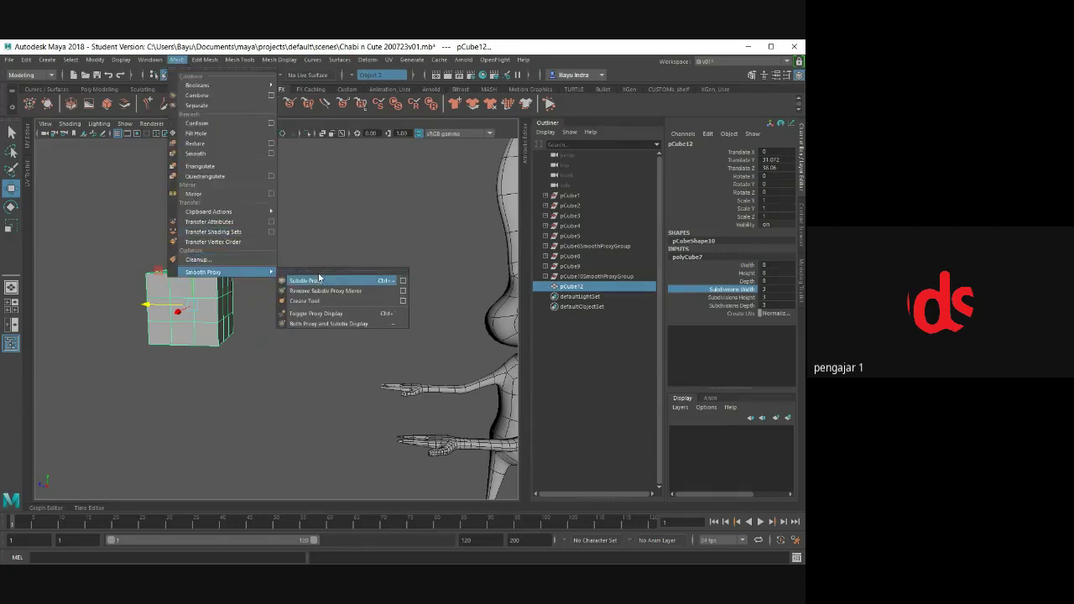
pyautogui.click(317, 281)
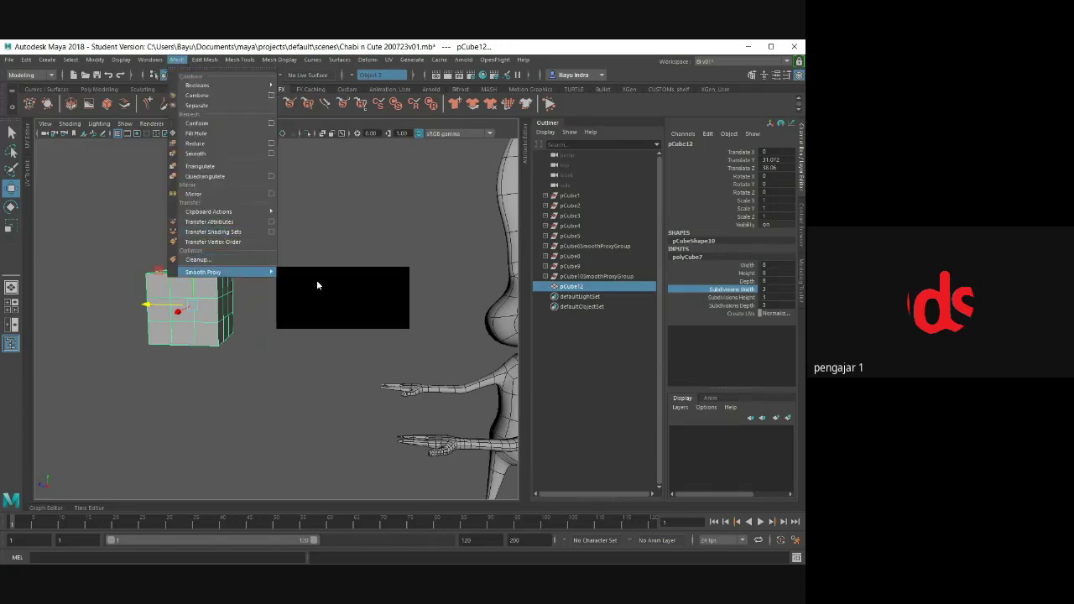
# - Select the smoothed copy pCube13 and move it right of the blocky cube
pyautogui.click(199, 319)
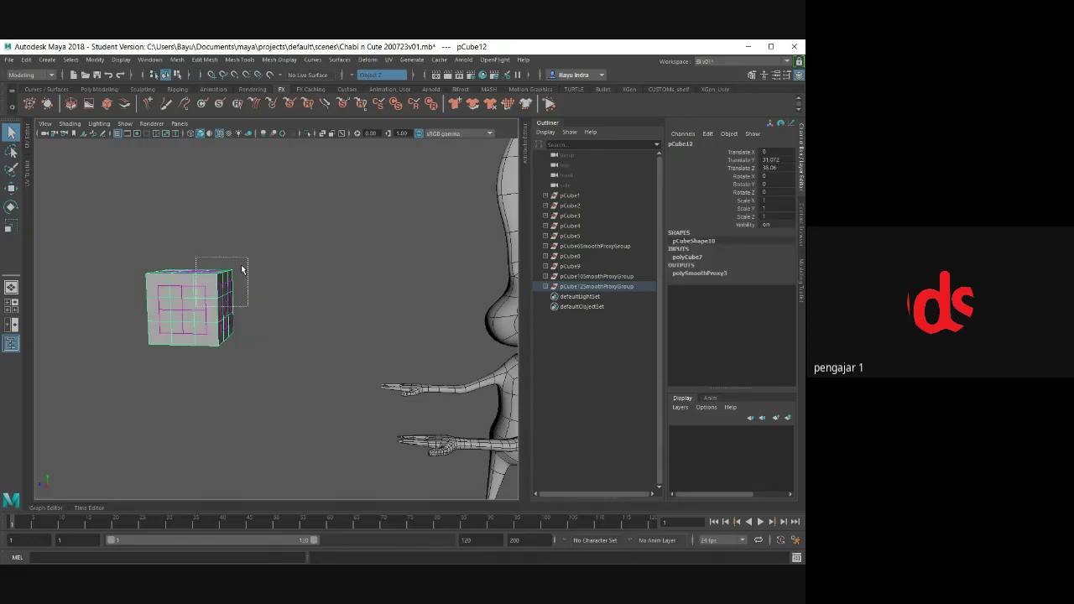
pyautogui.moveTo(249, 257); pyautogui.dragTo(190, 345)
pyautogui.click(176, 344)
pyautogui.press('w')
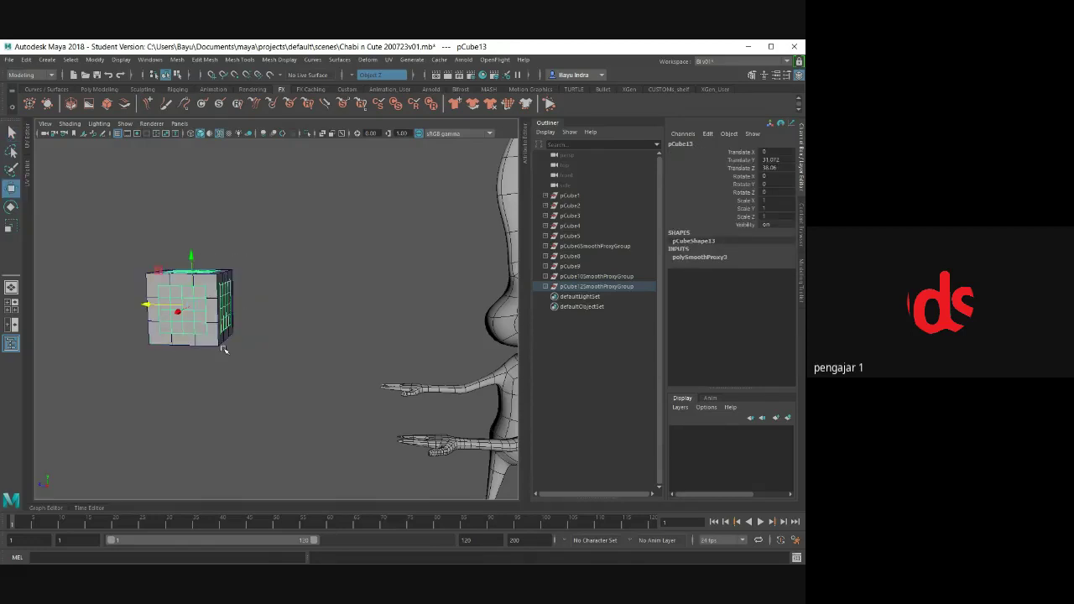
pyautogui.moveTo(141, 313); pyautogui.dragTo(270, 312)
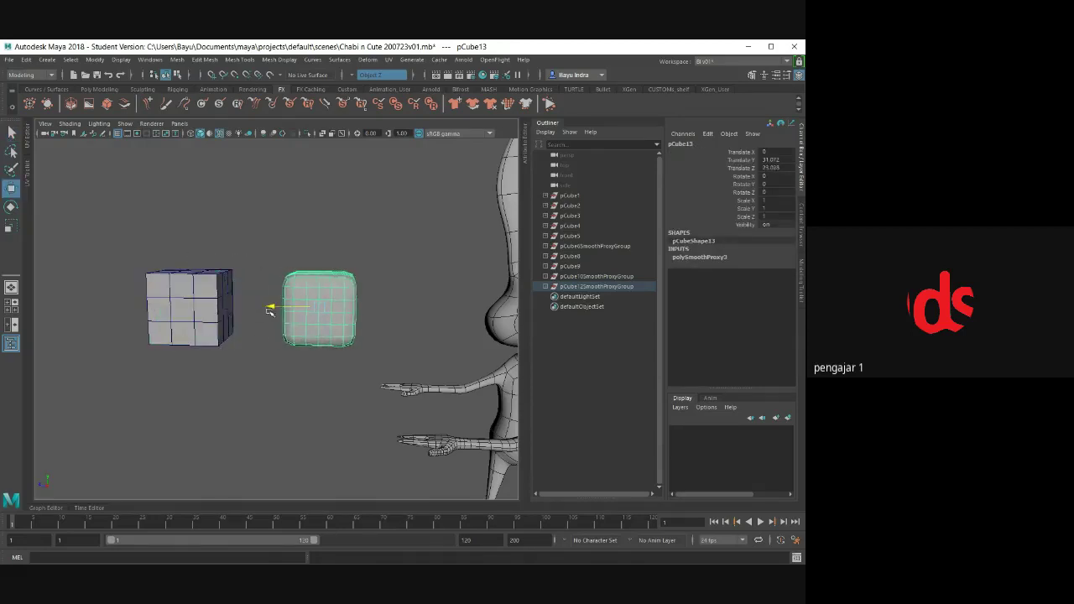
pyautogui.keyDown('alt'); pyautogui.moveTo(235, 351); pyautogui.dragTo(262, 369); pyautogui.keyUp('alt')
pyautogui.keyDown('alt'); pyautogui.moveTo(261, 369); pyautogui.dragTo(362, 316, button='right'); pyautogui.keyUp('alt')
pyautogui.scroll(-2, 361, 315)
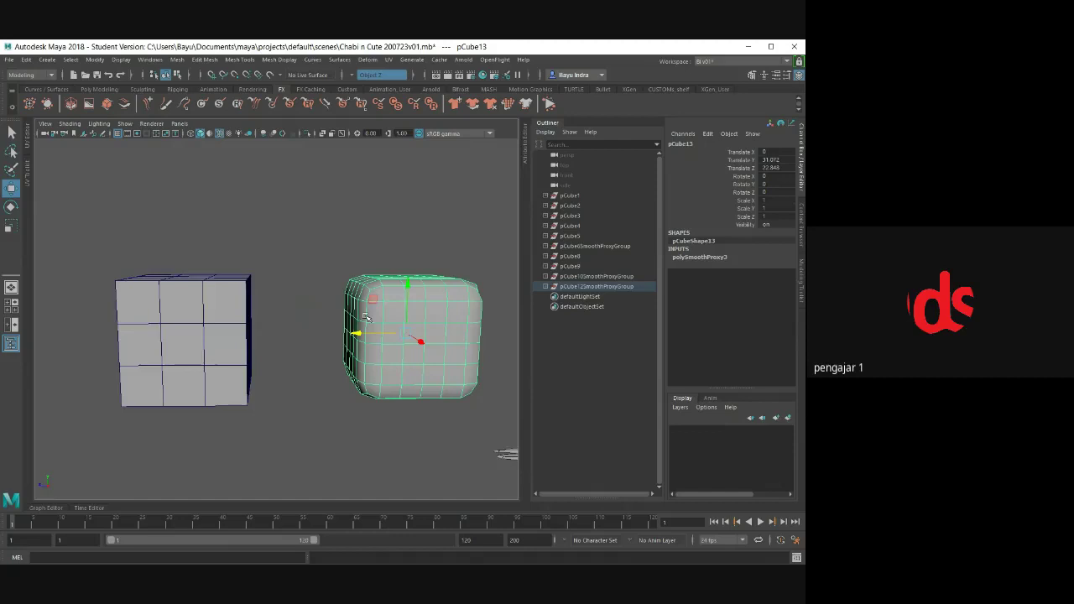
# - Select the blocky cube and open the Duplicate Special options
pyautogui.click(225, 338)
pyautogui.click(27, 61)
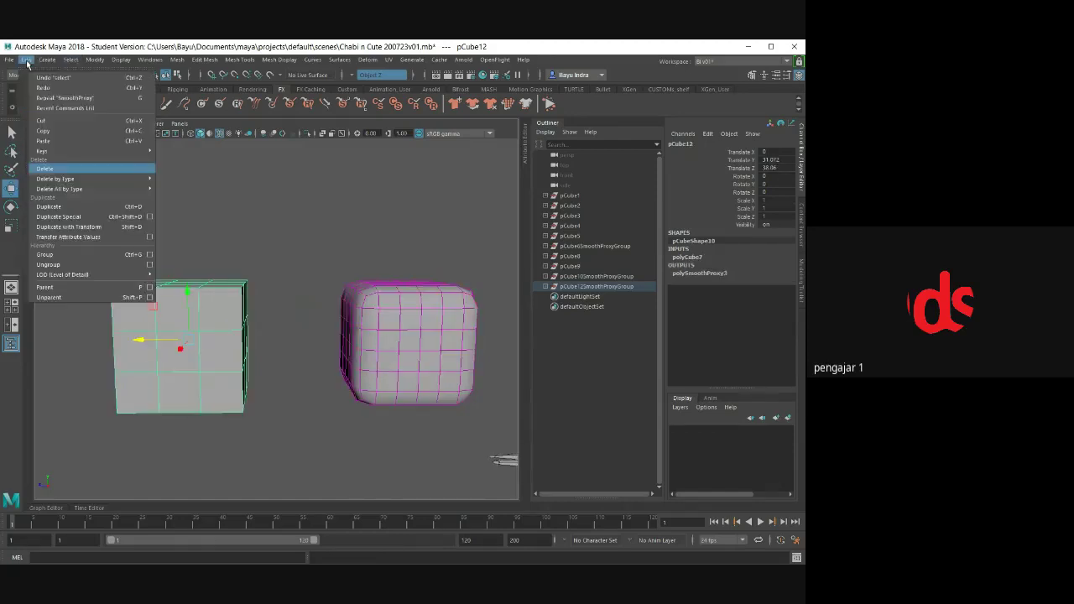
pyautogui.click(150, 218)
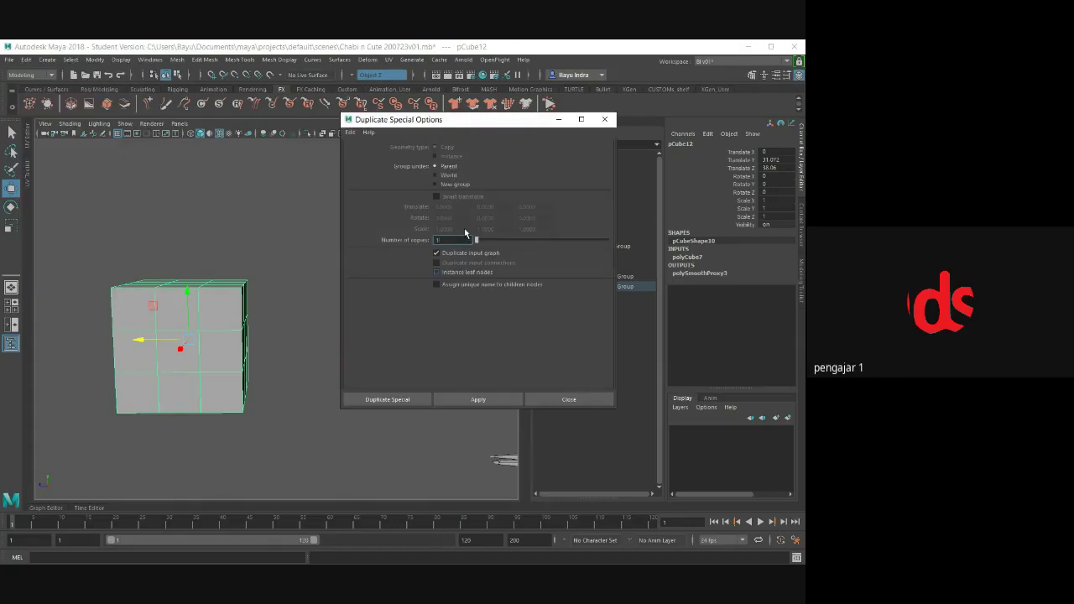
# - Duplicate the blocky cube and move the copy upward
pyautogui.click(400, 407)
pyautogui.moveTo(190, 300); pyautogui.dragTo(193, 157)
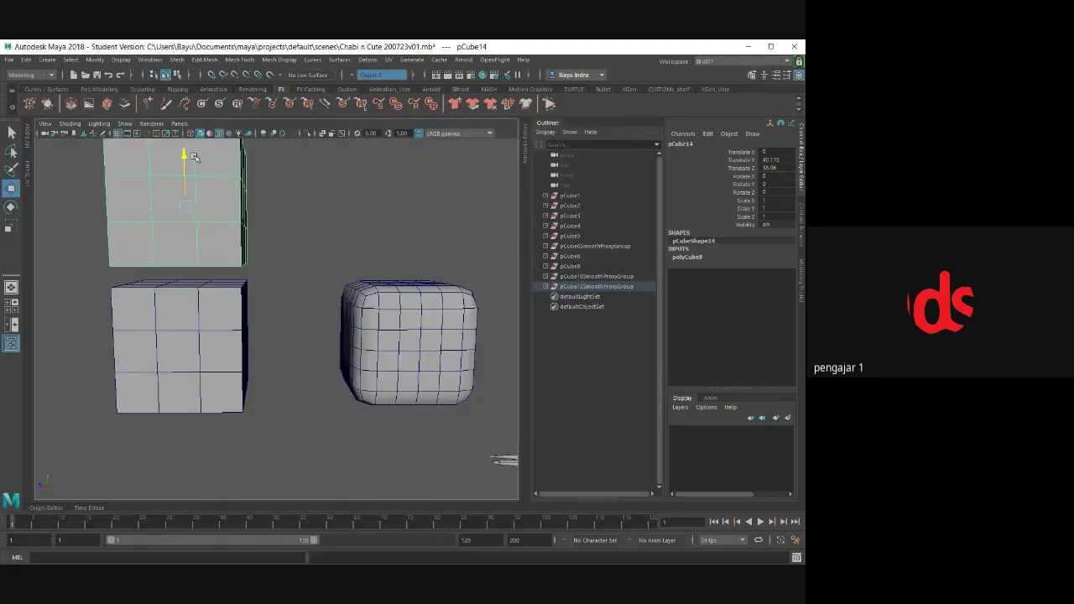
pyautogui.scroll(-3, 193, 157)
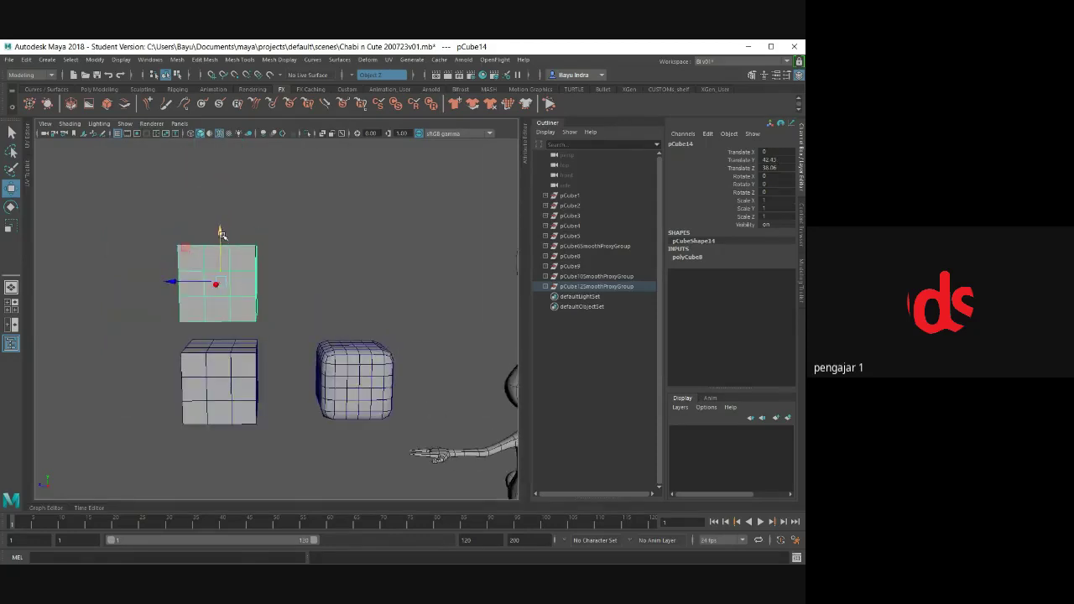
pyautogui.moveTo(218, 233); pyautogui.dragTo(218, 156)
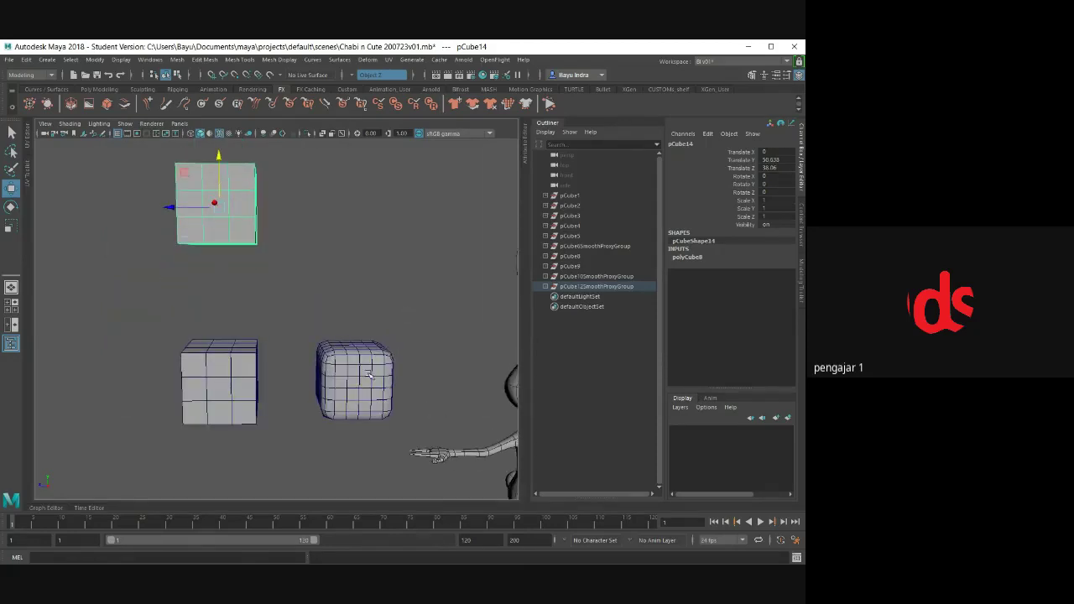
# - Set the rounded smooth cube's Translate Z to 22
pyautogui.click(370, 376)
pyautogui.doubleClick(789, 168)
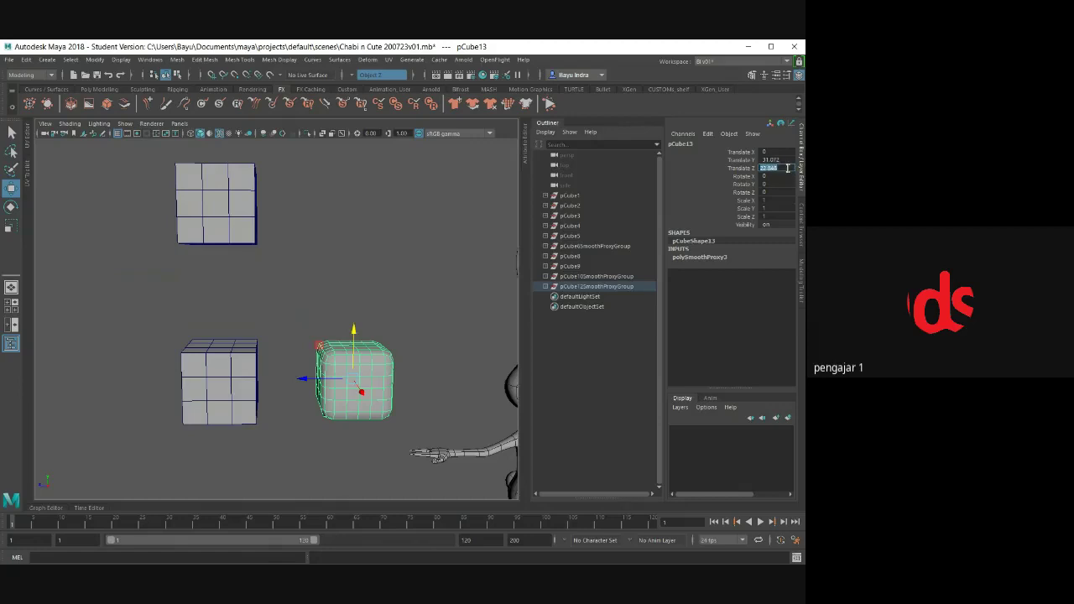
pyautogui.write('22')
pyautogui.press('Return')
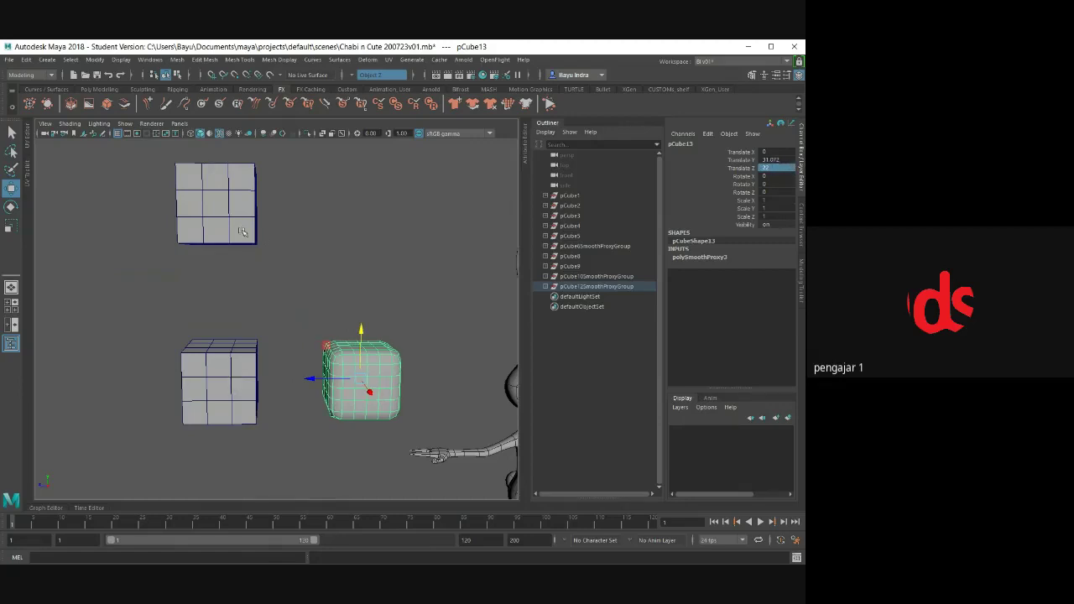
# - Add a Subdiv Proxy to the top duplicate cube and set its smoothed mesh's Translate Z to 22
pyautogui.click(243, 233)
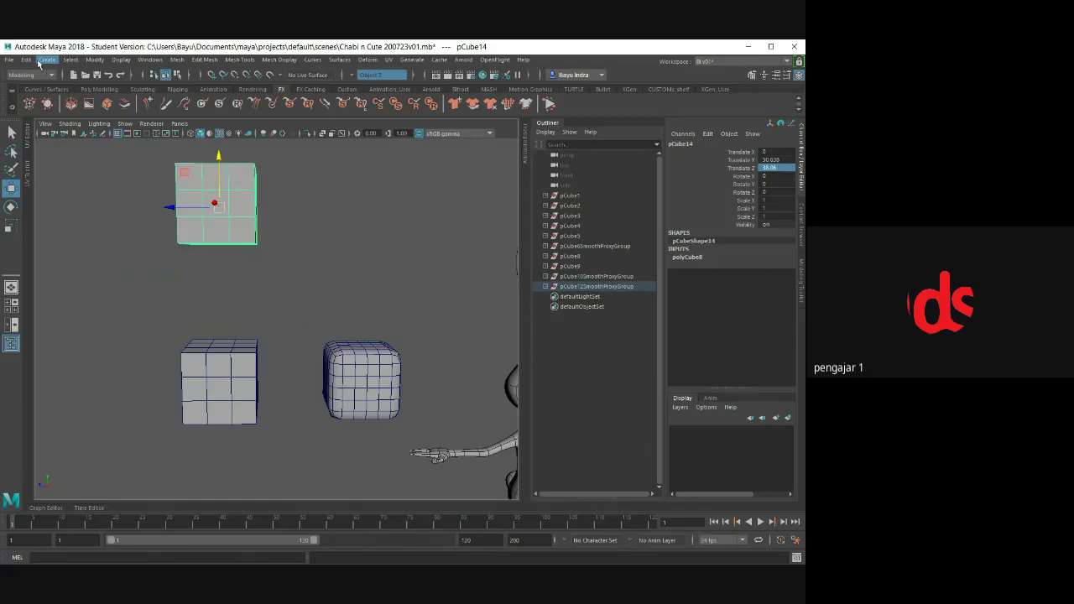
pyautogui.click(177, 60)
pyautogui.moveTo(204, 272)
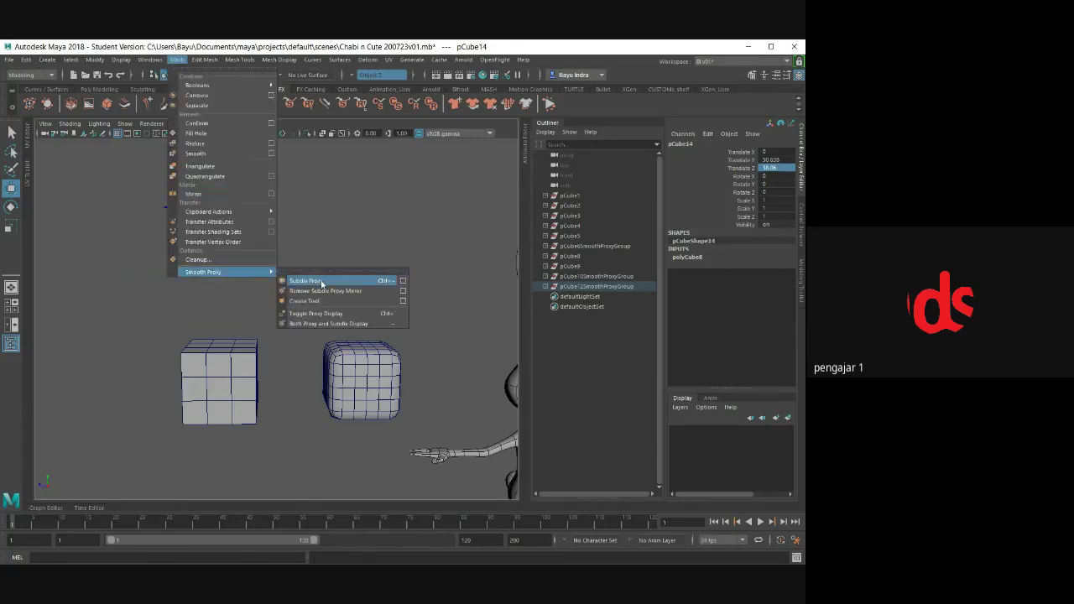
pyautogui.click(321, 282)
pyautogui.click(247, 237)
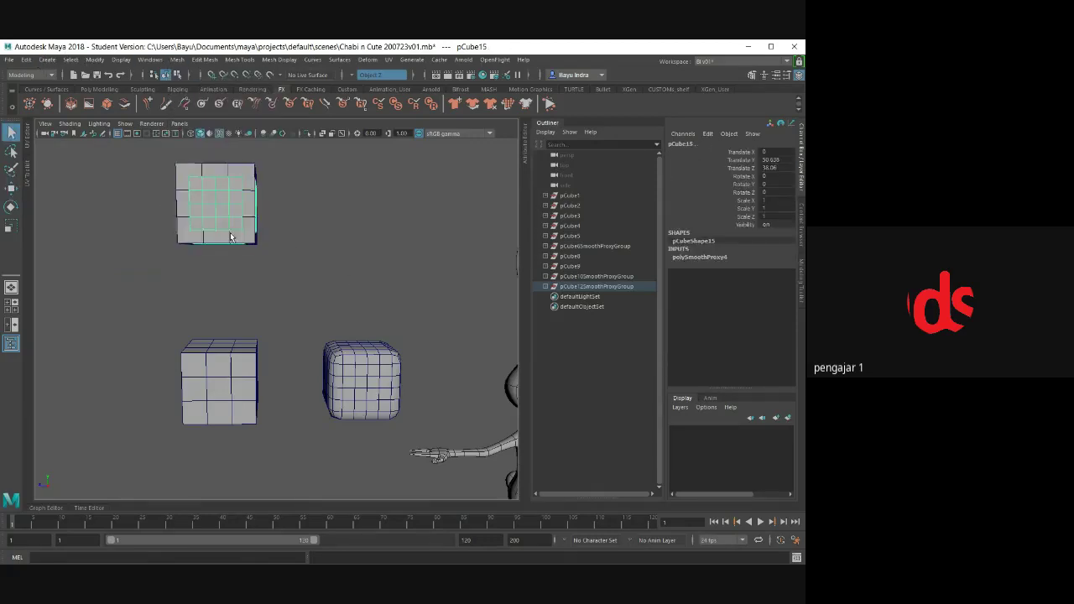
pyautogui.doubleClick(783, 167)
pyautogui.write('20')
pyautogui.press('Tab')
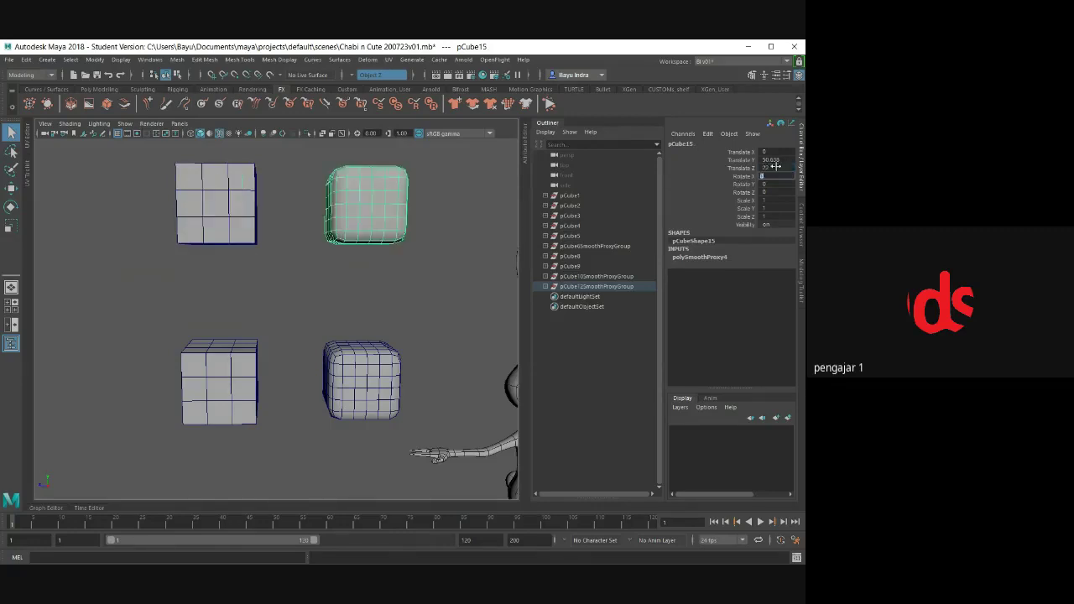
pyautogui.keyDown('alt'); pyautogui.moveTo(323, 285); pyautogui.dragTo(319, 321); pyautogui.keyUp('alt')
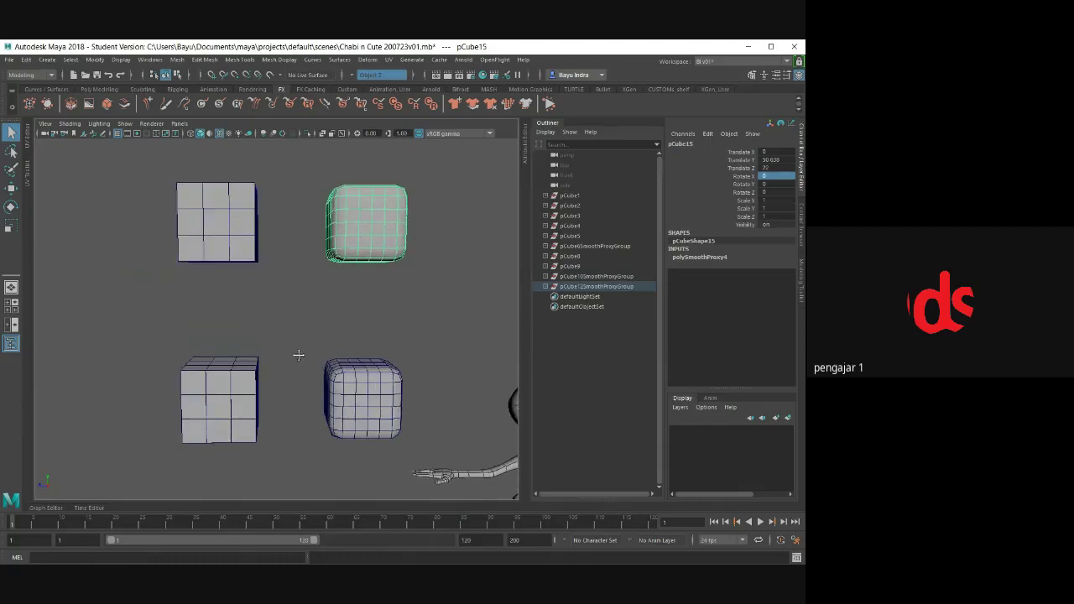
# - Select the bottom cube pair, frame it and orbit to an angled view
pyautogui.click(375, 353)
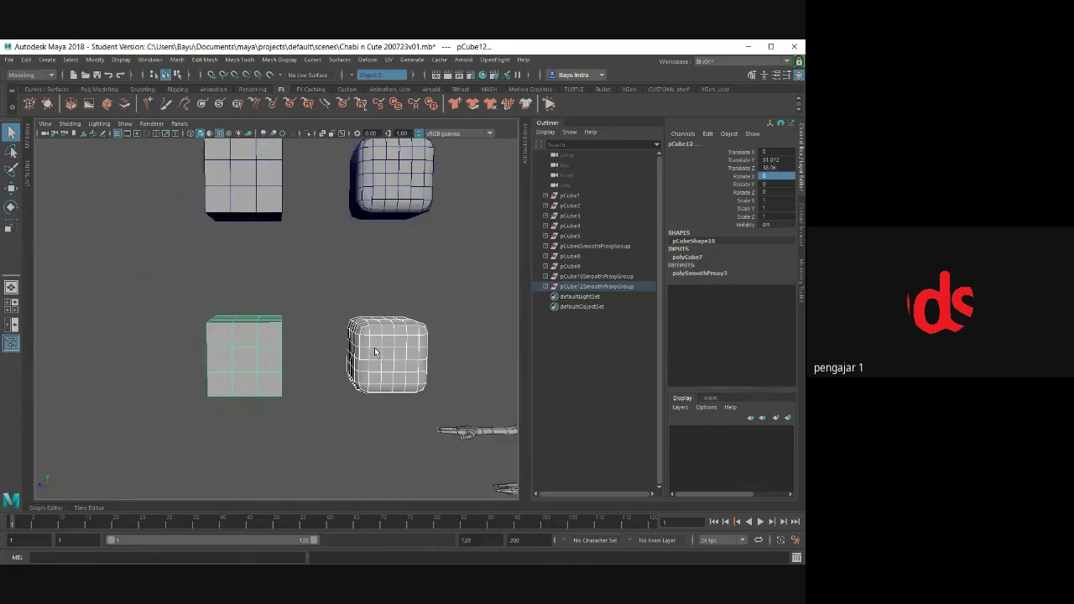
pyautogui.press('f')
pyautogui.scroll(-5, 269, 298)
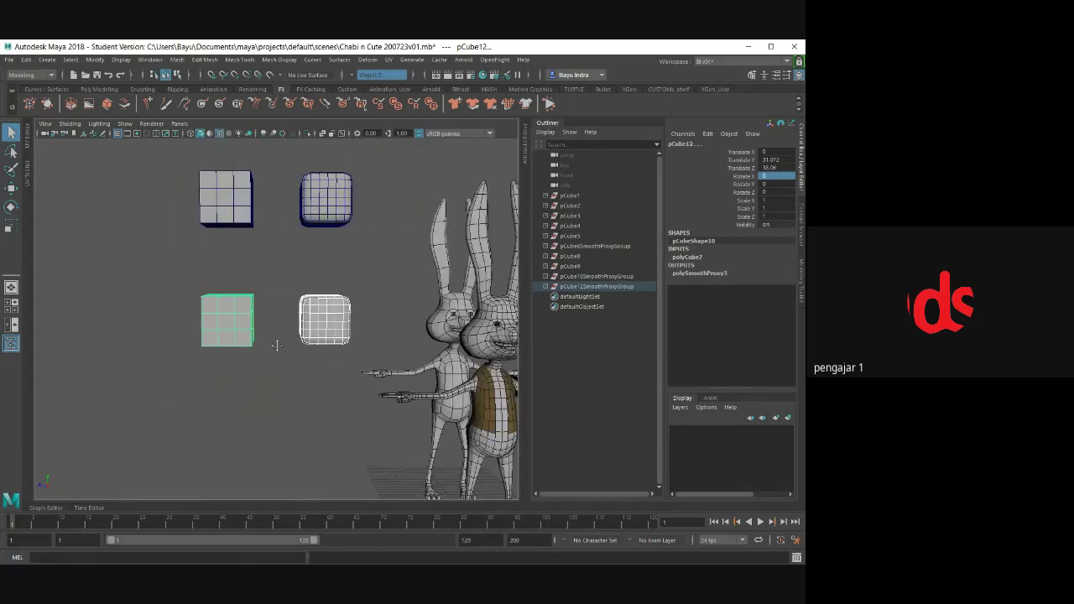
pyautogui.scroll(1, 277, 344)
pyautogui.scroll(3, 278, 342)
pyautogui.scroll(2, 251, 347)
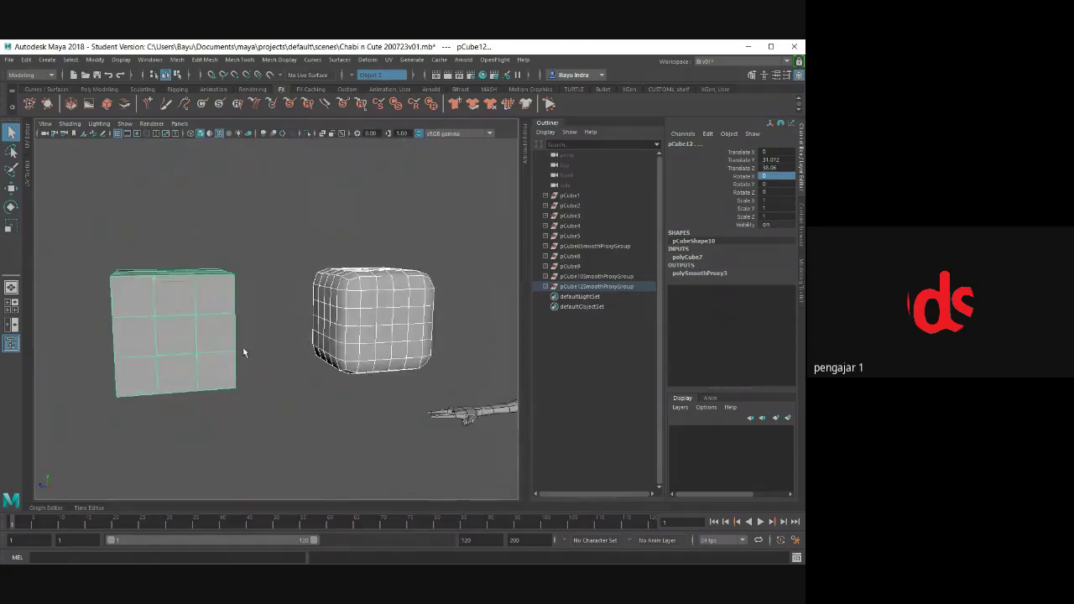
pyautogui.moveTo(243, 352)
pyautogui.keyDown('alt'); pyautogui.mouseDown()
pyautogui.moveTo(249, 312)
pyautogui.moveTo(192, 319)
pyautogui.moveTo(203, 329)
pyautogui.mouseUp(); pyautogui.keyUp('alt')
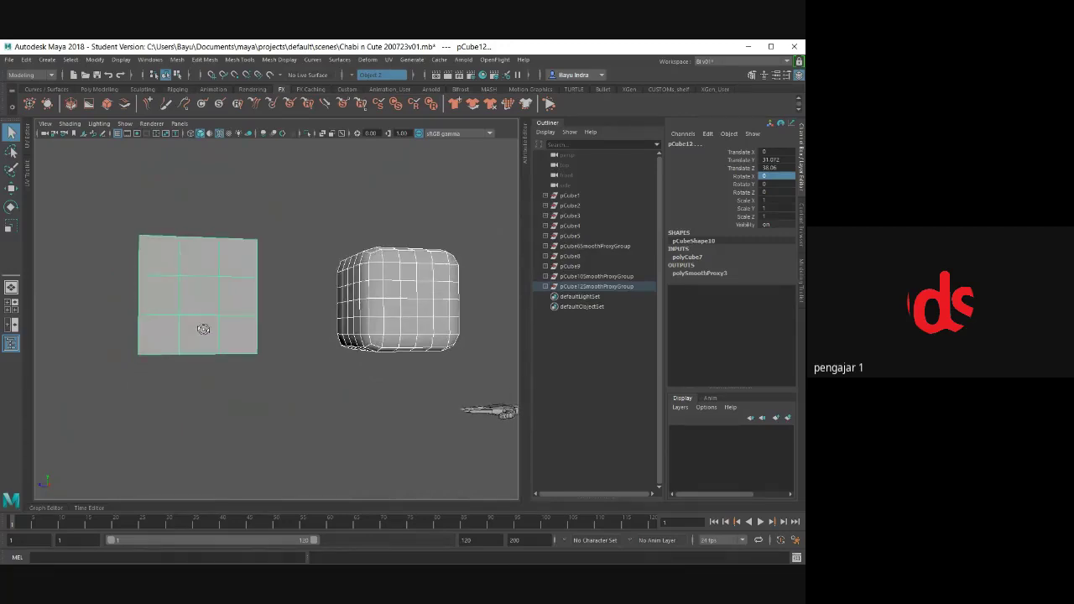
# - In face mode, select the head cube's bottom row of faces, then its underside face
pyautogui.rightClick(229, 191)
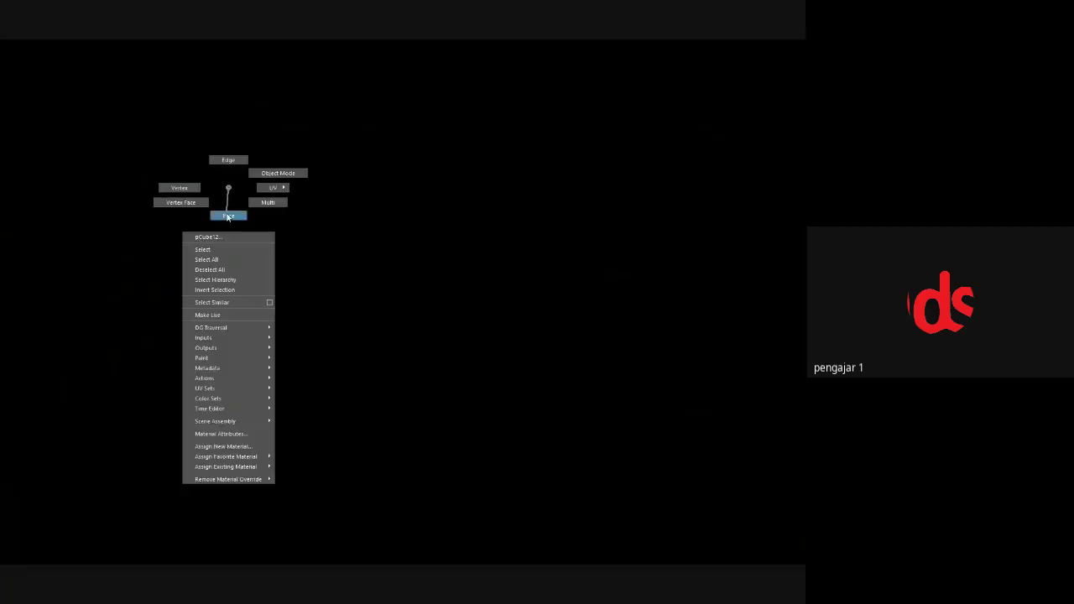
pyautogui.click(228, 217)
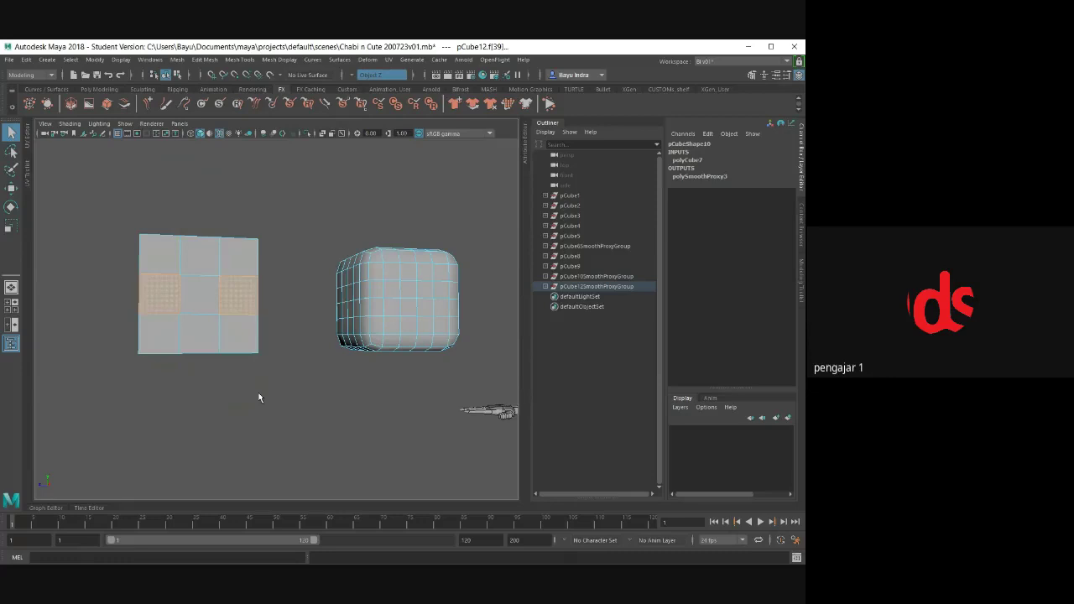
pyautogui.click(158, 340)
pyautogui.moveTo(158, 339); pyautogui.dragTo(248, 398)
pyautogui.moveTo(220, 372)
pyautogui.keyDown('alt'); pyautogui.mouseDown()
pyautogui.moveTo(149, 401)
pyautogui.moveTo(259, 369)
pyautogui.mouseUp(); pyautogui.keyUp('alt')
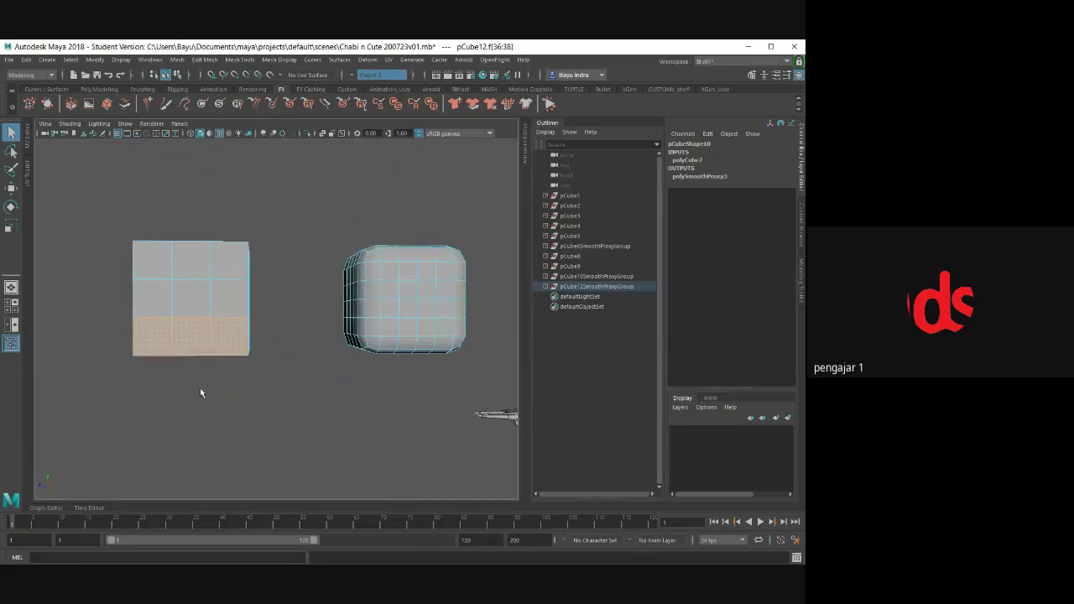
pyautogui.moveTo(200, 388)
pyautogui.keyDown('alt'); pyautogui.mouseDown()
pyautogui.moveTo(163, 374)
pyautogui.moveTo(246, 343)
pyautogui.moveTo(326, 342)
pyautogui.mouseUp(); pyautogui.keyUp('alt')
pyautogui.rightClick(411, 236)
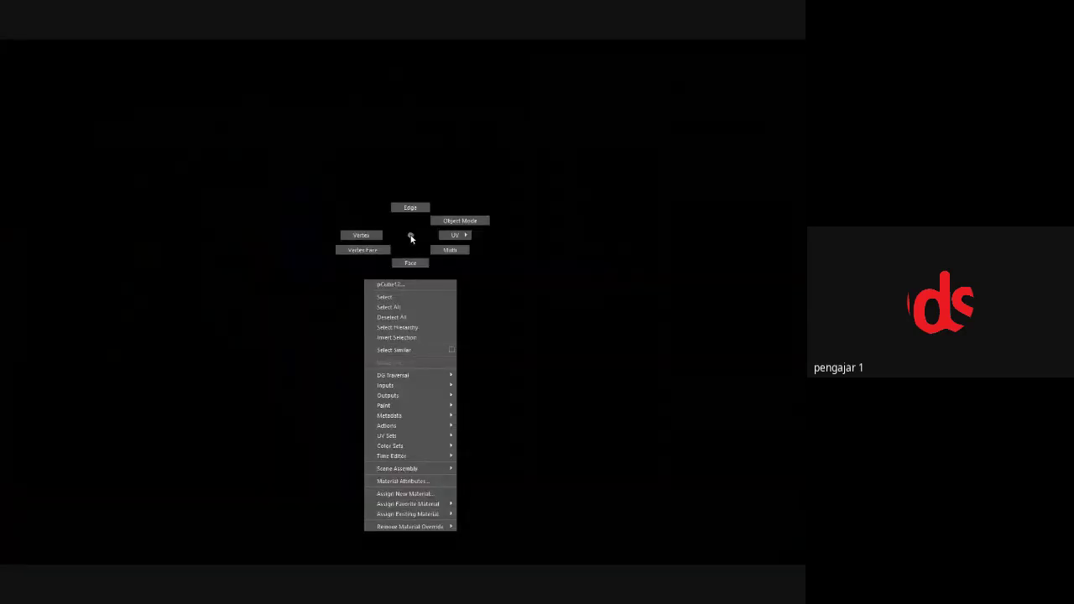
pyautogui.click(411, 263)
pyautogui.keyDown('alt'); pyautogui.moveTo(310, 307); pyautogui.dragTo(361, 302); pyautogui.keyUp('alt')
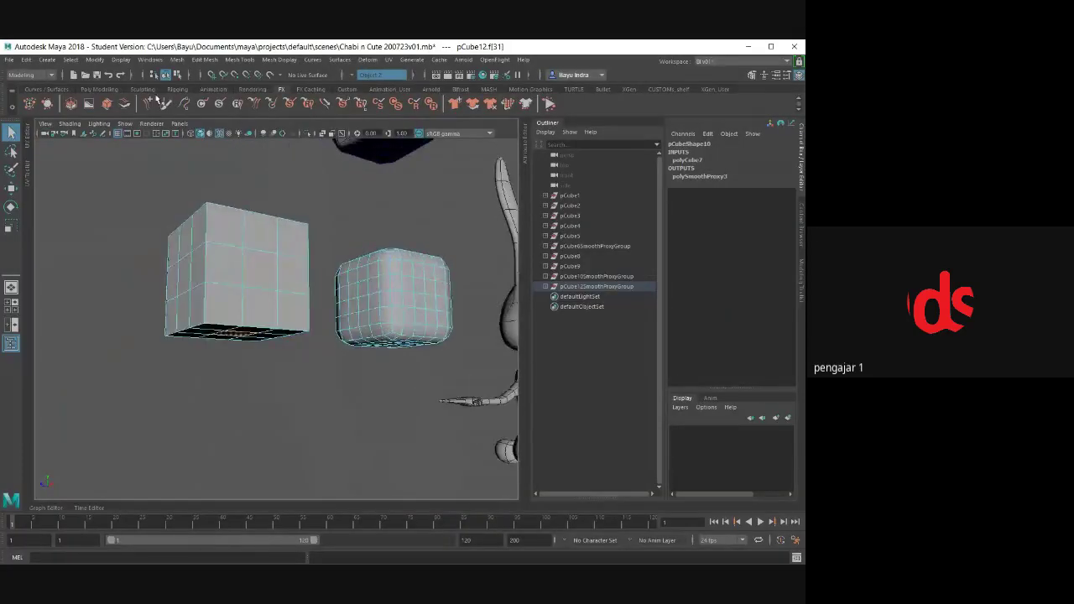
# - Extrude the underside face downward three times to form a long neck
pyautogui.click(203, 64)
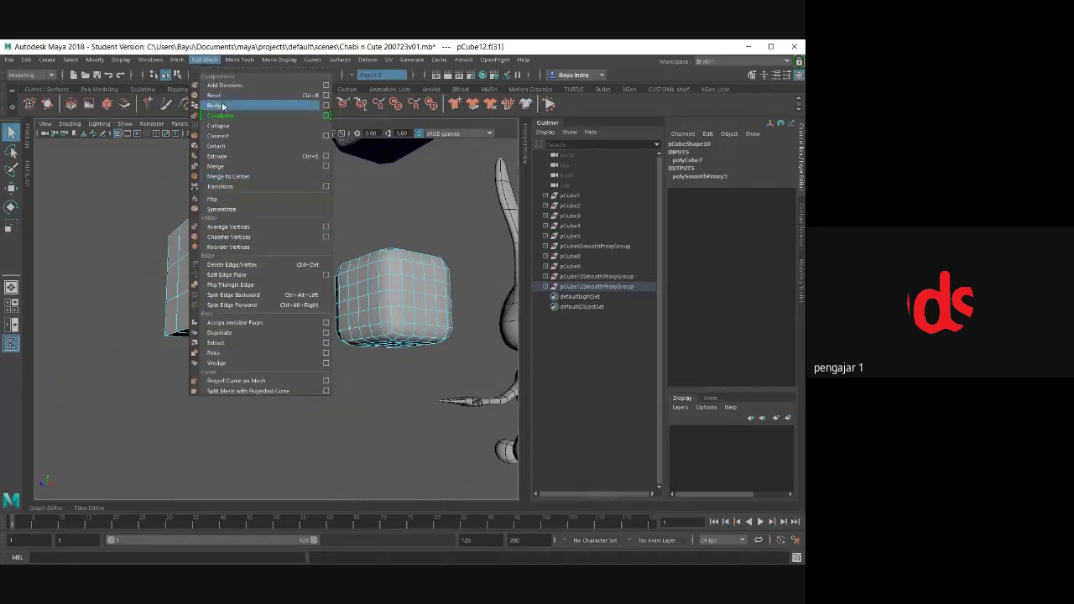
pyautogui.click(227, 157)
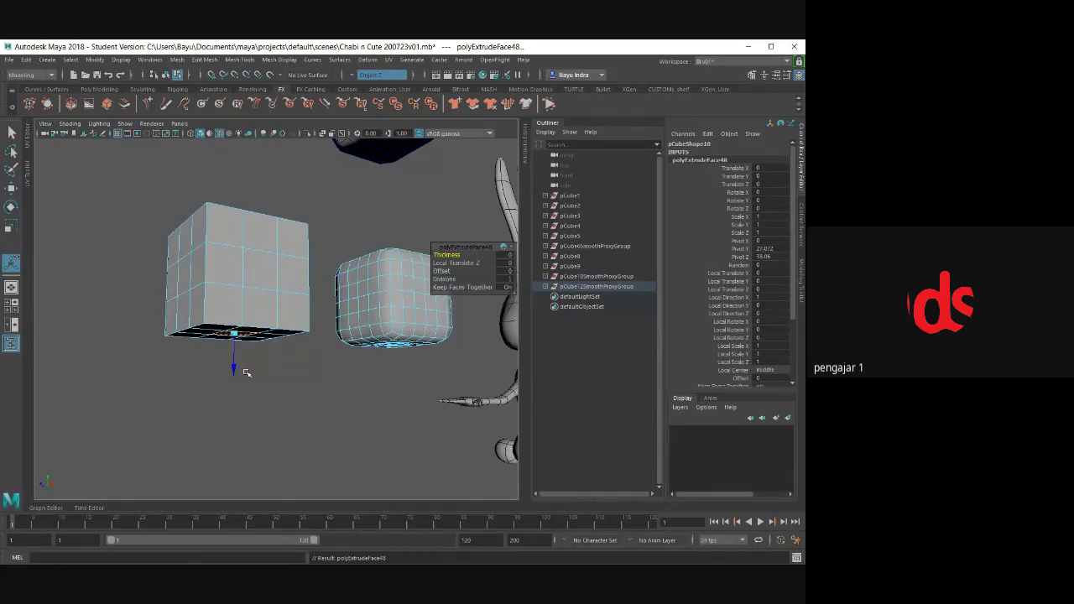
pyautogui.moveTo(235, 371); pyautogui.dragTo(235, 386)
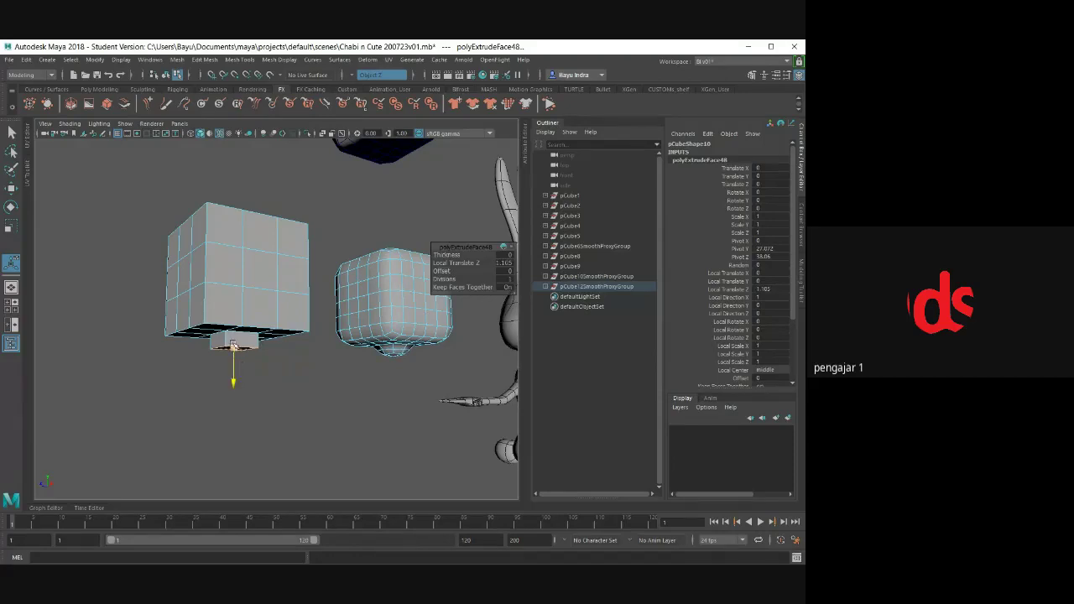
pyautogui.hotkey('ctrl', 'e')
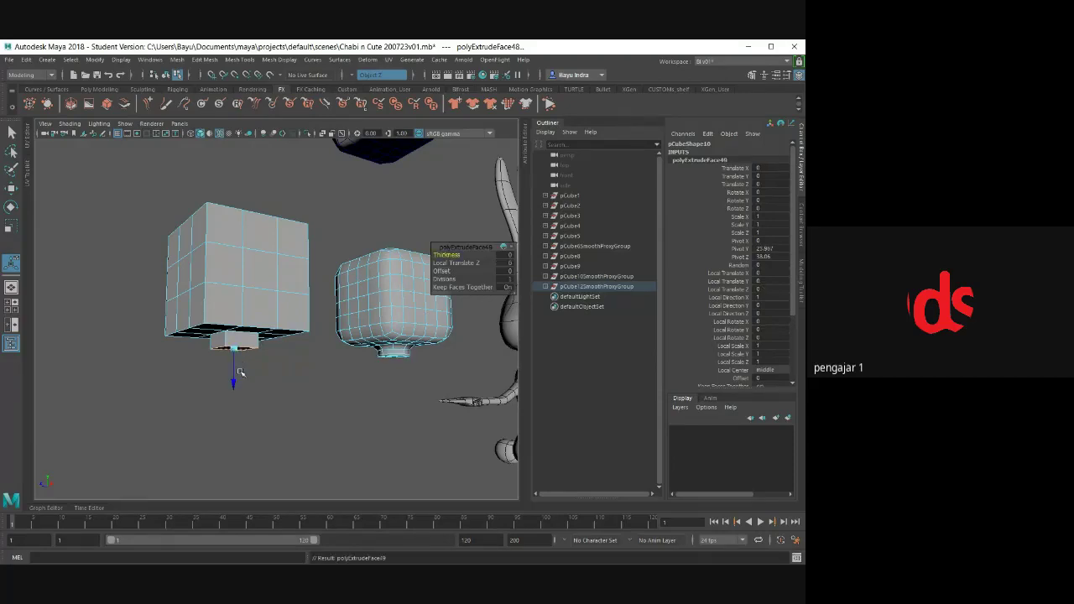
pyautogui.moveTo(238, 377)
pyautogui.mouseDown()
pyautogui.moveTo(230, 443)
pyautogui.moveTo(328, 379)
pyautogui.moveTo(233, 401)
pyautogui.moveTo(252, 400)
pyautogui.mouseUp()
pyautogui.hotkey('ctrl', 'e')
pyautogui.moveTo(196, 435); pyautogui.dragTo(200, 447)
pyautogui.moveTo(200, 447)
pyautogui.keyDown('alt'); pyautogui.mouseDown()
pyautogui.moveTo(202, 414)
pyautogui.moveTo(201, 439)
pyautogui.moveTo(316, 397)
pyautogui.moveTo(246, 401)
pyautogui.moveTo(228, 320)
pyautogui.moveTo(228, 376)
pyautogui.moveTo(287, 366)
pyautogui.moveTo(275, 374)
pyautogui.mouseUp(); pyautogui.keyUp('alt')
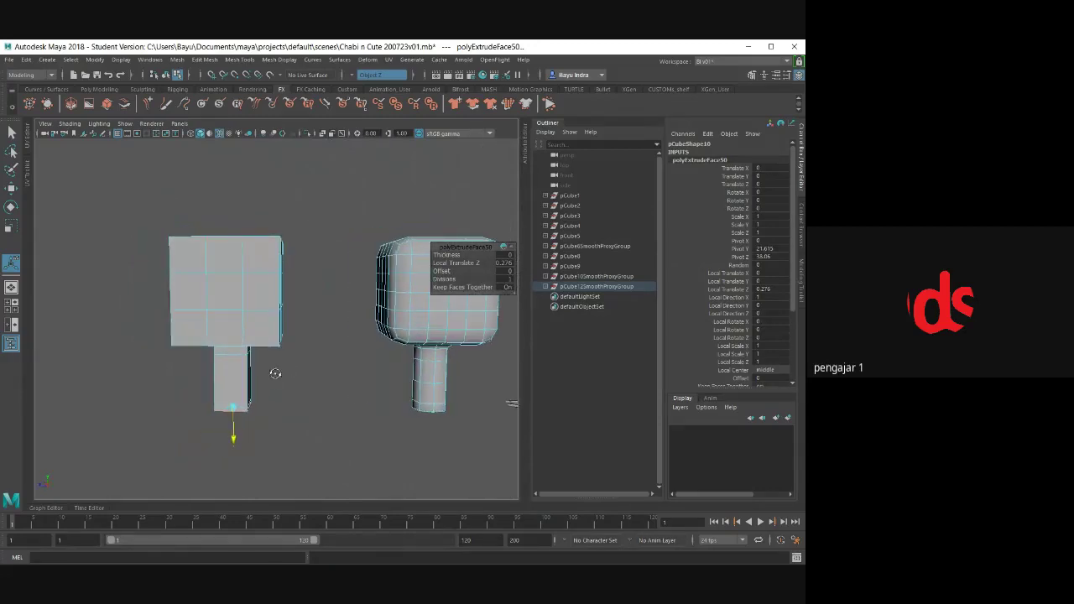
# - Select the whole low-poly head and return it to object mode
pyautogui.rightClick(309, 226)
pyautogui.keyDown('alt'); pyautogui.moveTo(246, 323); pyautogui.dragTo(260, 304); pyautogui.keyUp('alt')
pyautogui.click(267, 295)
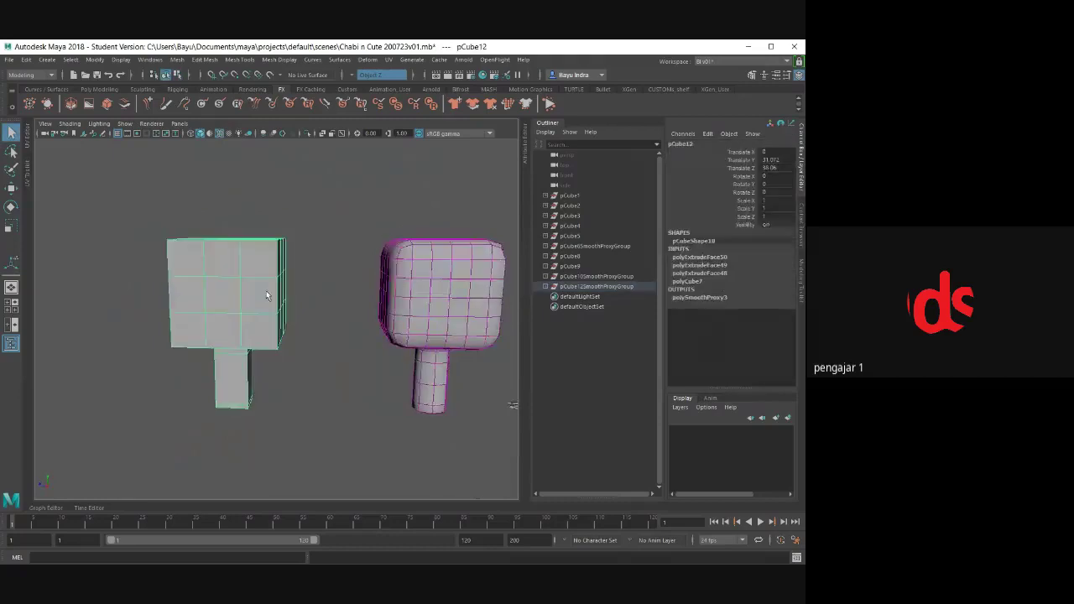
pyautogui.moveTo(457, 274)
pyautogui.keyDown('alt'); pyautogui.mouseDown()
pyautogui.moveTo(390, 333)
pyautogui.moveTo(354, 331)
pyautogui.moveTo(336, 311)
pyautogui.moveTo(298, 313)
pyautogui.mouseUp(); pyautogui.keyUp('alt')
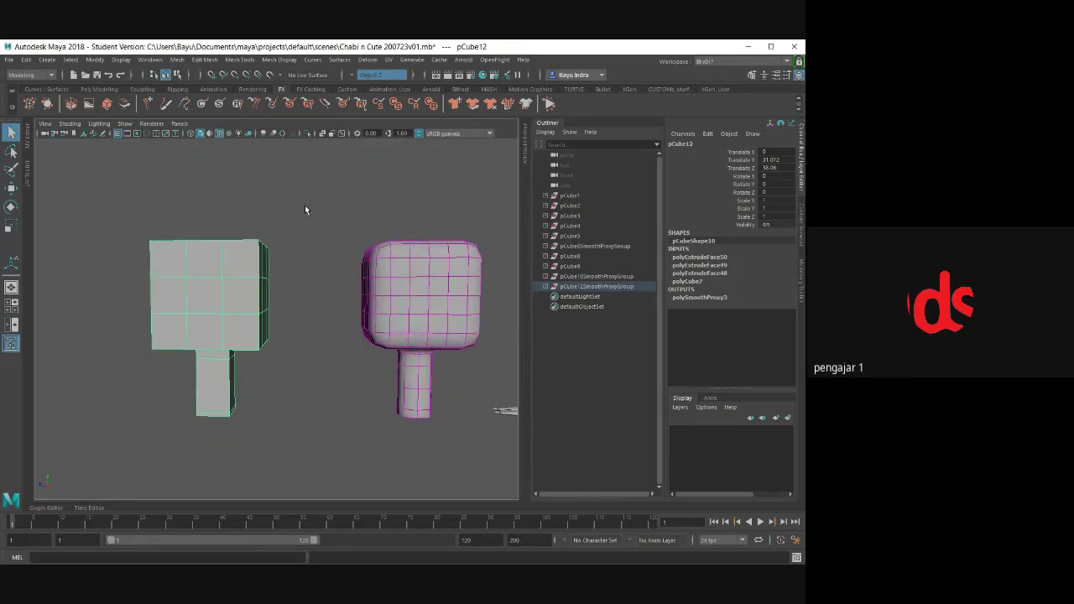
# - Raise the head's top vertices to make the head taller
pyautogui.click(324, 331)
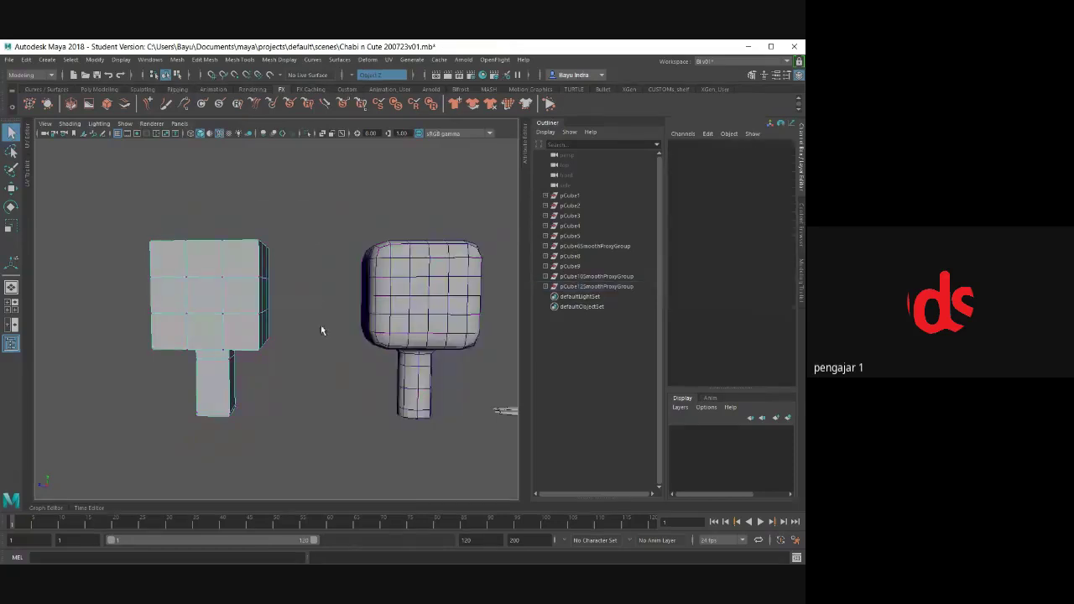
pyautogui.click(215, 300)
pyautogui.press('w')
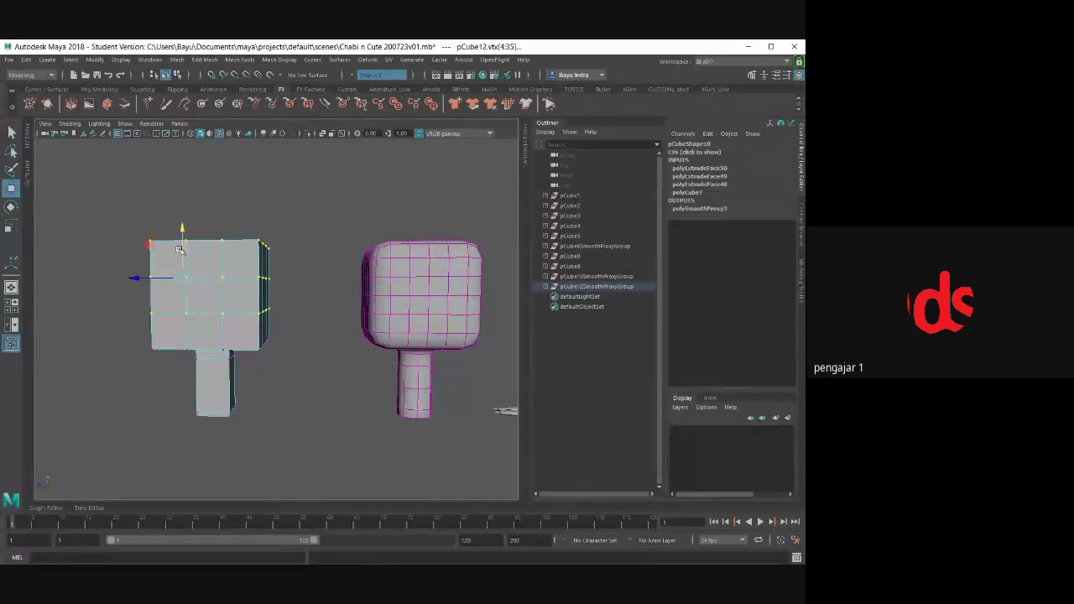
pyautogui.moveTo(179, 250); pyautogui.dragTo(185, 225)
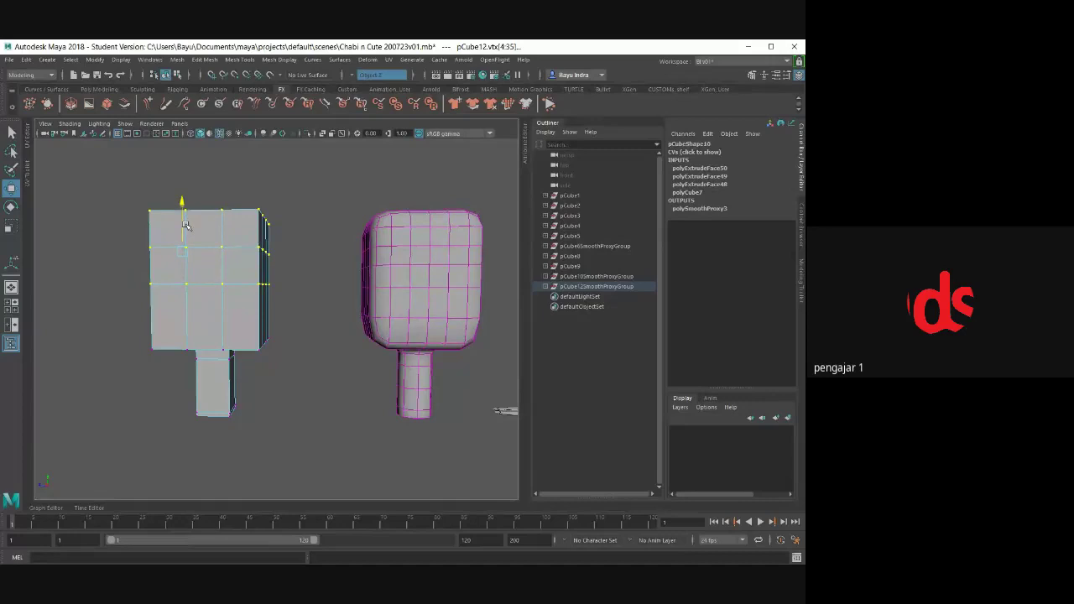
# - Select a band of head vertices and scale them inward, checking both heads from the front
pyautogui.moveTo(257, 324)
pyautogui.keyDown('alt'); pyautogui.mouseDown()
pyautogui.moveTo(271, 344)
pyautogui.moveTo(305, 271)
pyautogui.mouseUp(); pyautogui.keyUp('alt')
pyautogui.moveTo(323, 206)
pyautogui.mouseDown()
pyautogui.moveTo(280, 398)
pyautogui.moveTo(271, 377)
pyautogui.moveTo(263, 386)
pyautogui.mouseUp()
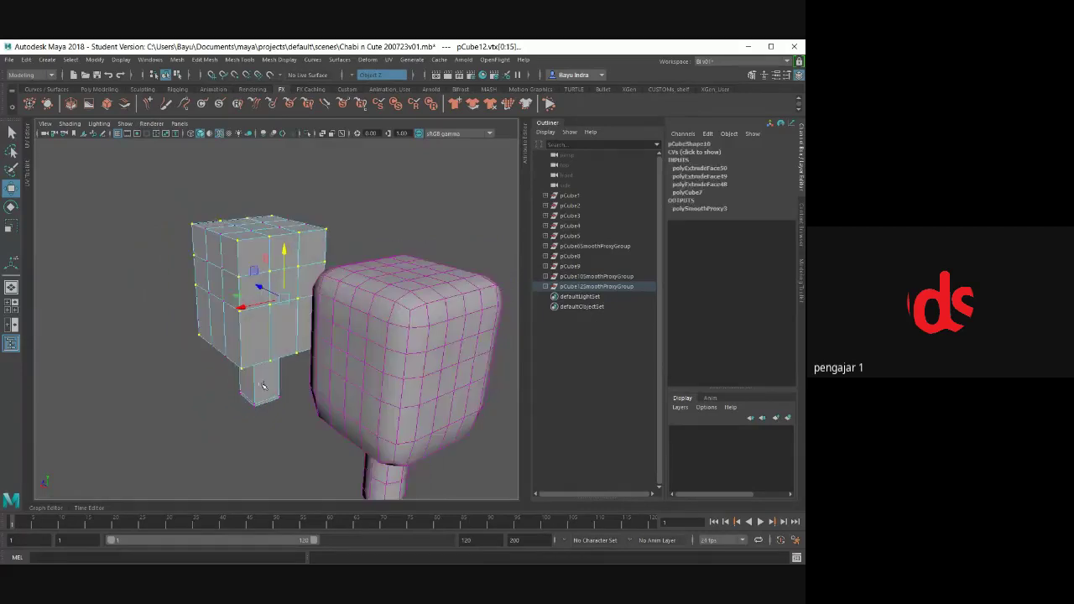
pyautogui.press('r')
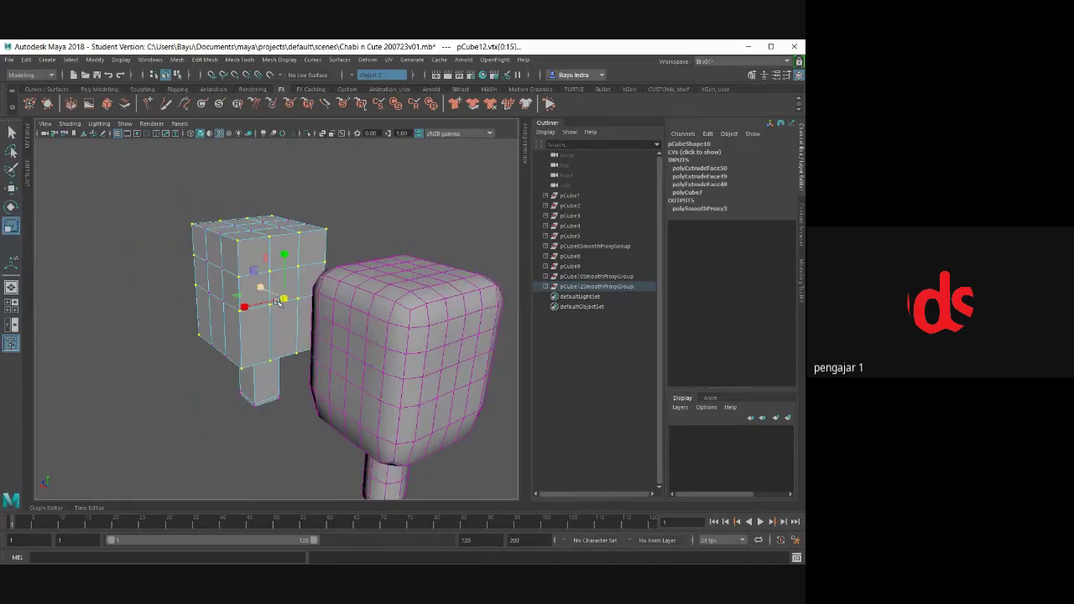
pyautogui.keyDown('alt'); pyautogui.moveTo(255, 272); pyautogui.dragTo(264, 293); pyautogui.keyUp('alt')
pyautogui.keyDown('alt'); pyautogui.moveTo(264, 294); pyautogui.dragTo(272, 324, button='right'); pyautogui.keyUp('alt')
pyautogui.keyDown('alt'); pyautogui.moveTo(272, 324); pyautogui.dragTo(288, 295); pyautogui.keyUp('alt')
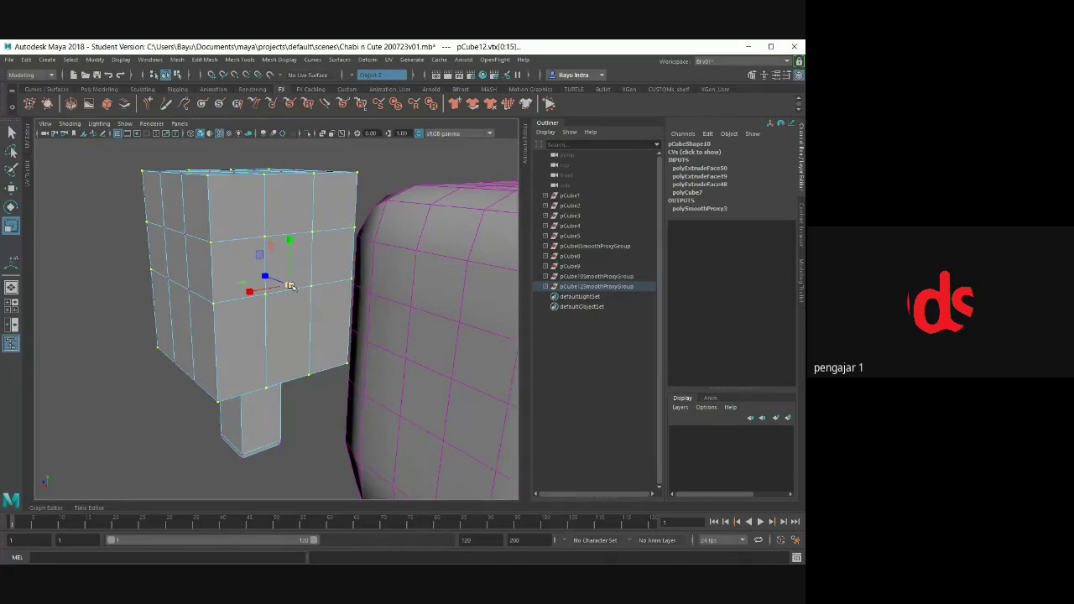
pyautogui.moveTo(267, 263)
pyautogui.keyDown('alt'); pyautogui.mouseDown()
pyautogui.moveTo(277, 262)
pyautogui.moveTo(264, 260)
pyautogui.mouseUp(); pyautogui.keyUp('alt')
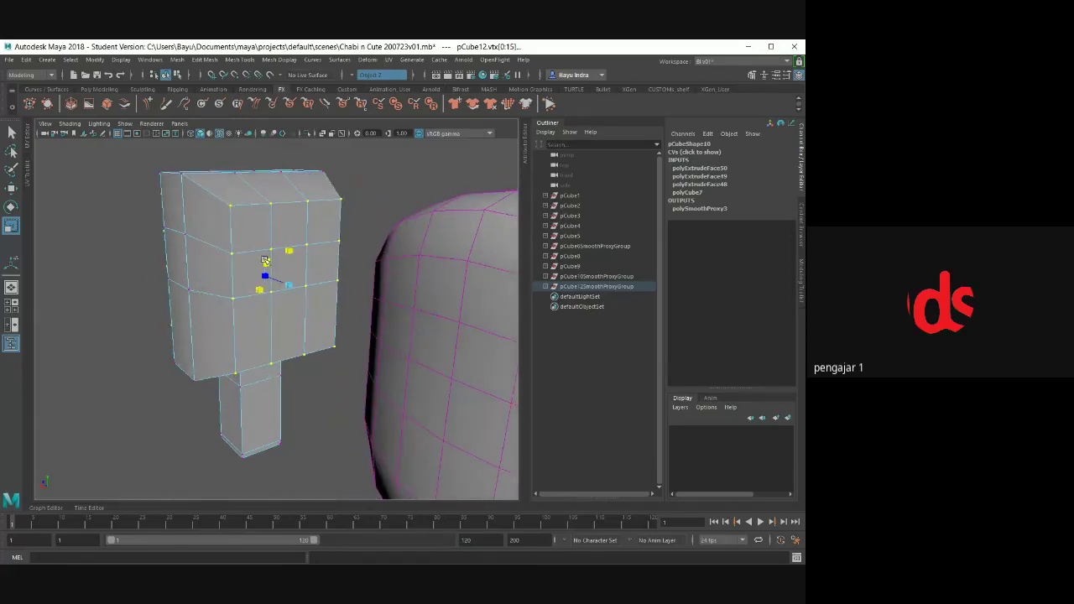
pyautogui.keyDown('alt'); pyautogui.moveTo(264, 259); pyautogui.dragTo(336, 261, button='right'); pyautogui.keyUp('alt')
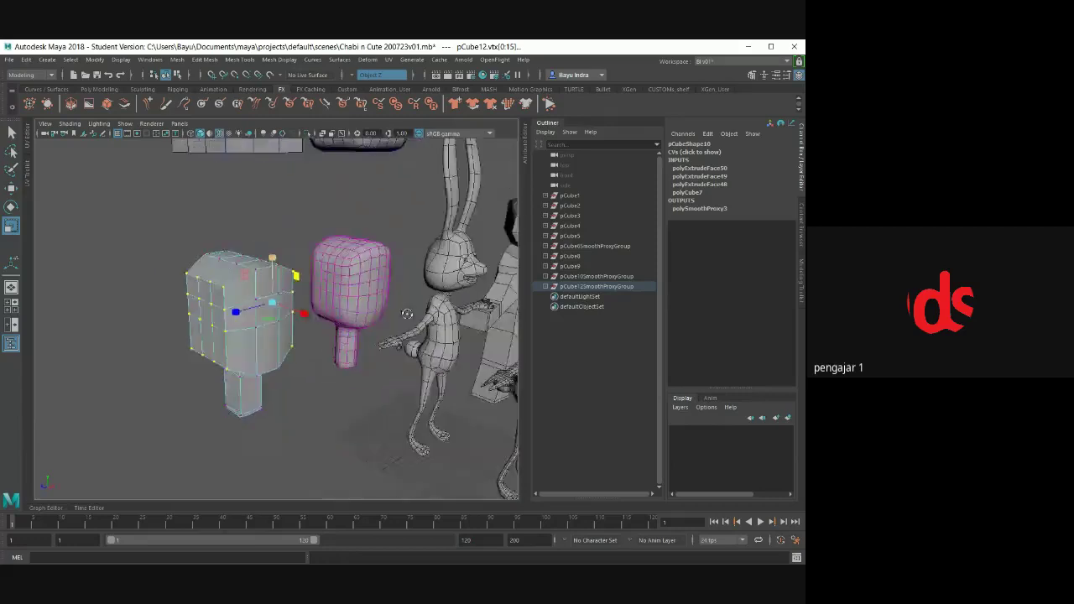
pyautogui.moveTo(335, 260)
pyautogui.keyDown('alt'); pyautogui.mouseDown()
pyautogui.moveTo(403, 262)
pyautogui.moveTo(434, 328)
pyautogui.moveTo(412, 329)
pyautogui.moveTo(432, 326)
pyautogui.mouseUp(); pyautogui.keyUp('alt')
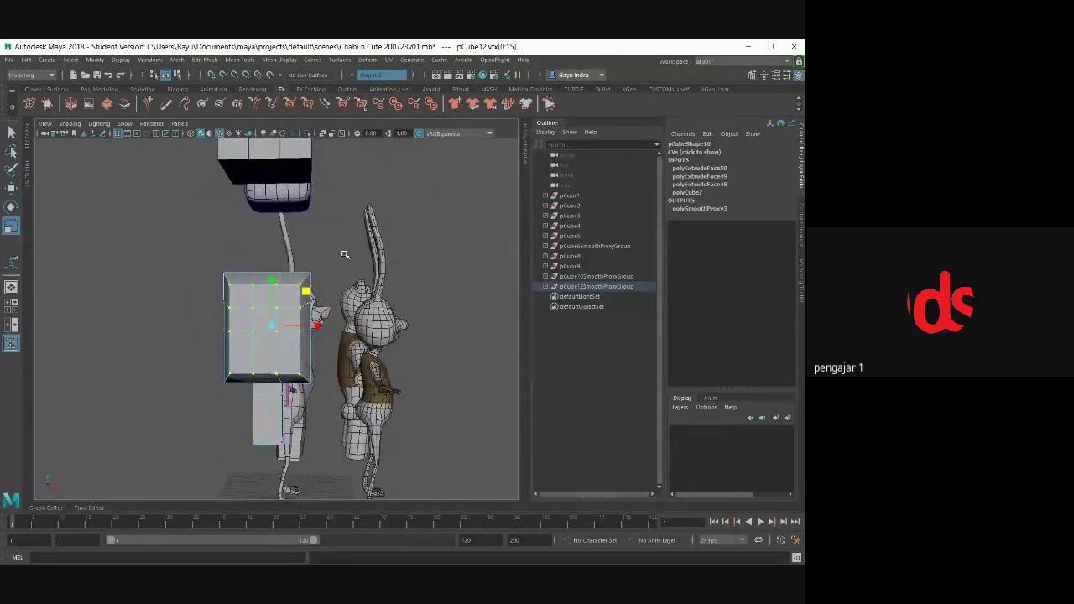
# - Select the right edge column of vertices and recentre the view on both heads
pyautogui.moveTo(344, 254); pyautogui.dragTo(289, 391)
pyautogui.keyDown('alt'); pyautogui.moveTo(302, 370); pyautogui.dragTo(244, 352); pyautogui.keyUp('alt')
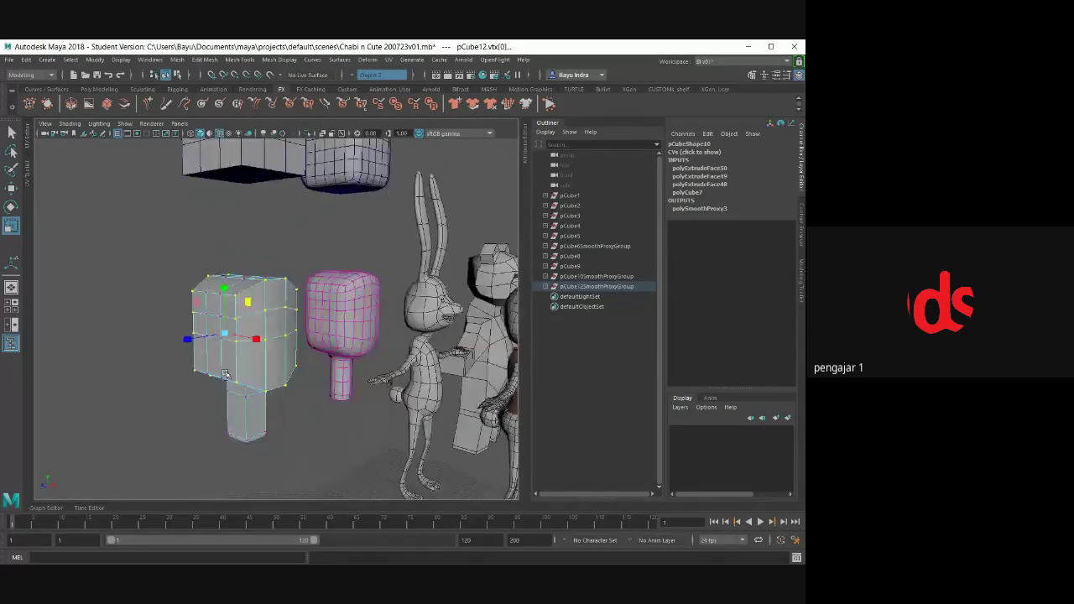
pyautogui.scroll(3, 209, 344)
pyautogui.scroll(2, 178, 343)
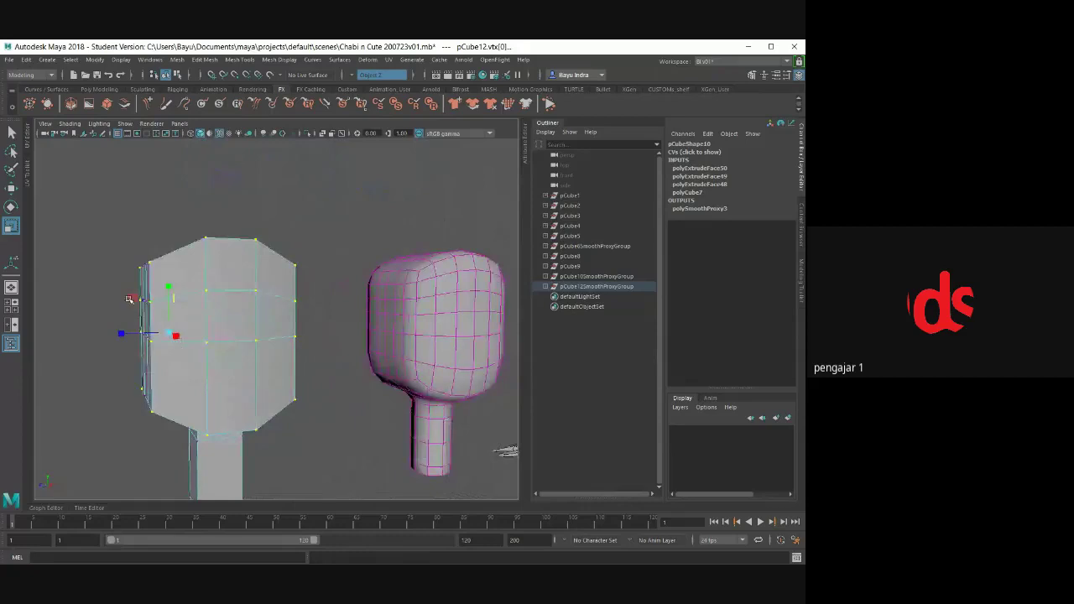
pyautogui.keyDown('alt'); pyautogui.moveTo(132, 300); pyautogui.dragTo(406, 260); pyautogui.keyUp('alt')
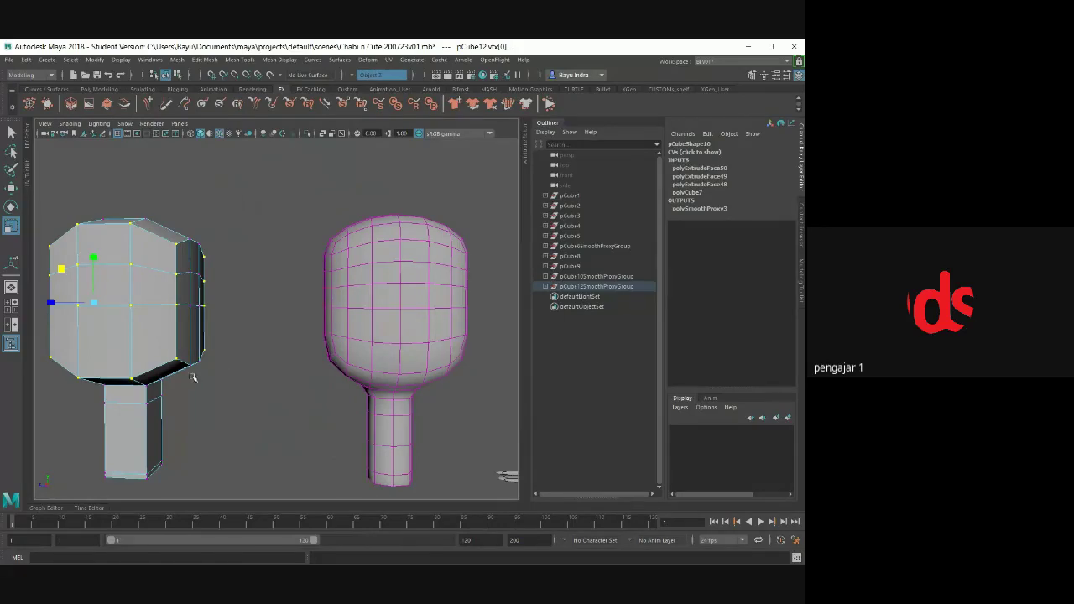
pyautogui.keyDown('alt'); pyautogui.moveTo(193, 377); pyautogui.dragTo(213, 380, button='middle'); pyautogui.keyUp('alt')
pyautogui.keyDown('alt'); pyautogui.moveTo(213, 380); pyautogui.dragTo(324, 321); pyautogui.keyUp('alt')
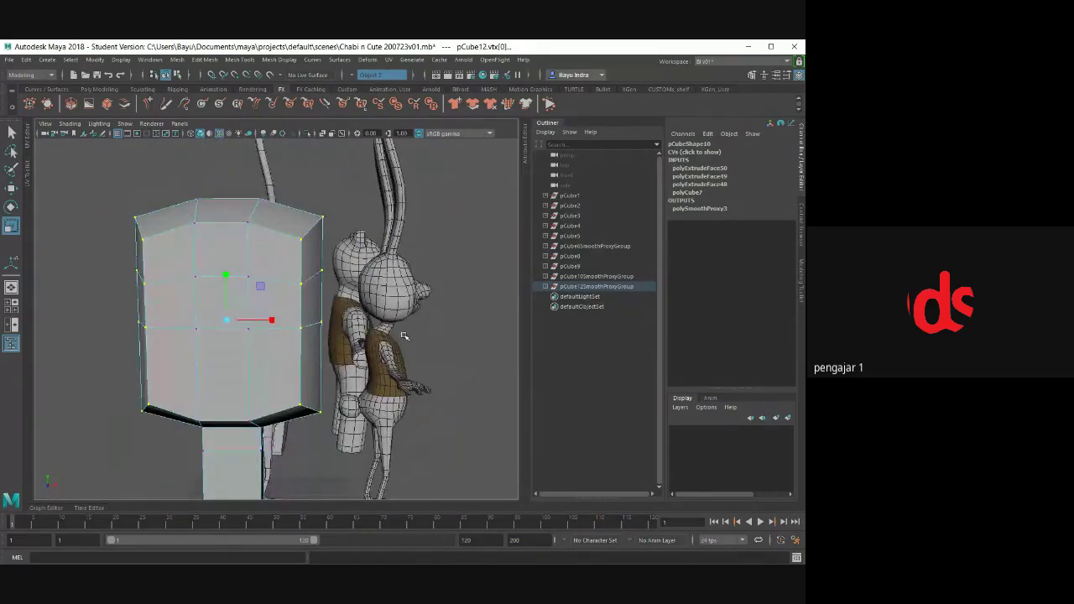
# - In wireframe, marquee-select pCube12's cage vertices and scale them wider along X
pyautogui.press('4')
pyautogui.keyDown('alt'); pyautogui.moveTo(322, 319); pyautogui.dragTo(319, 314); pyautogui.keyUp('alt')
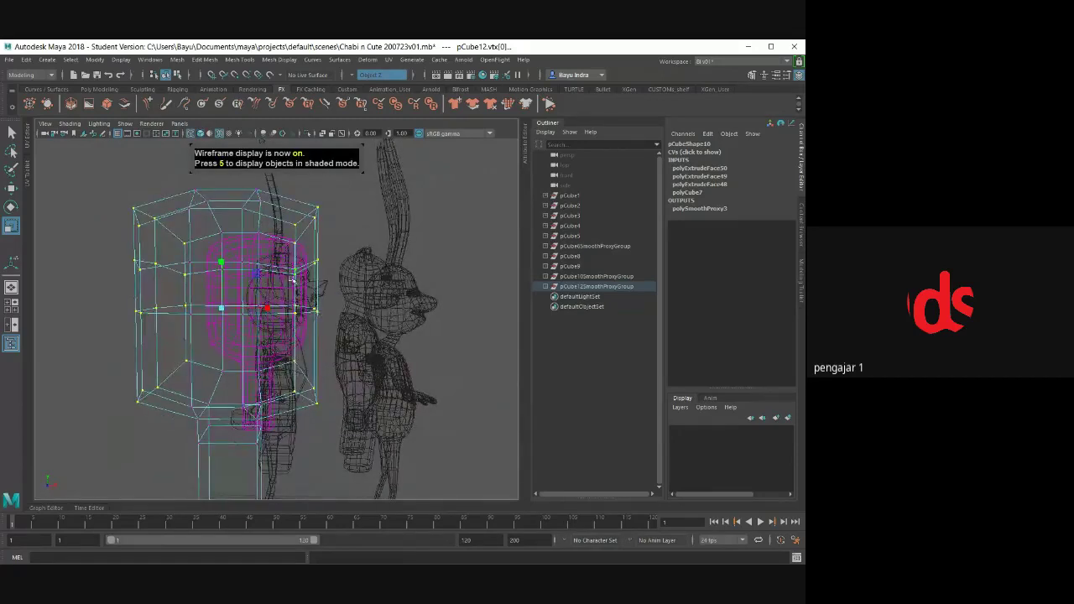
pyautogui.click(356, 324)
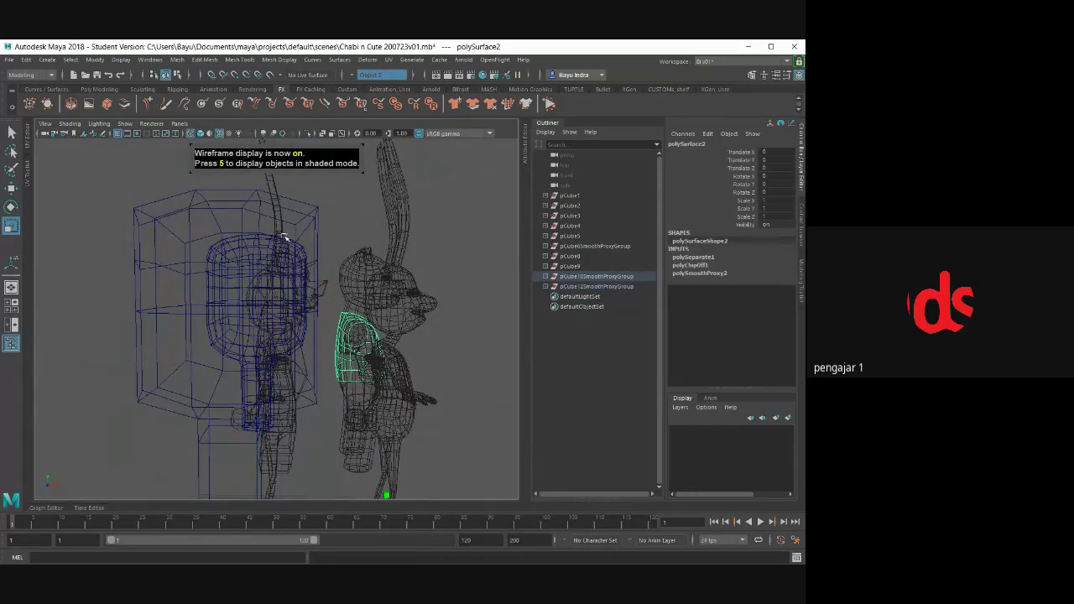
pyautogui.click(320, 218)
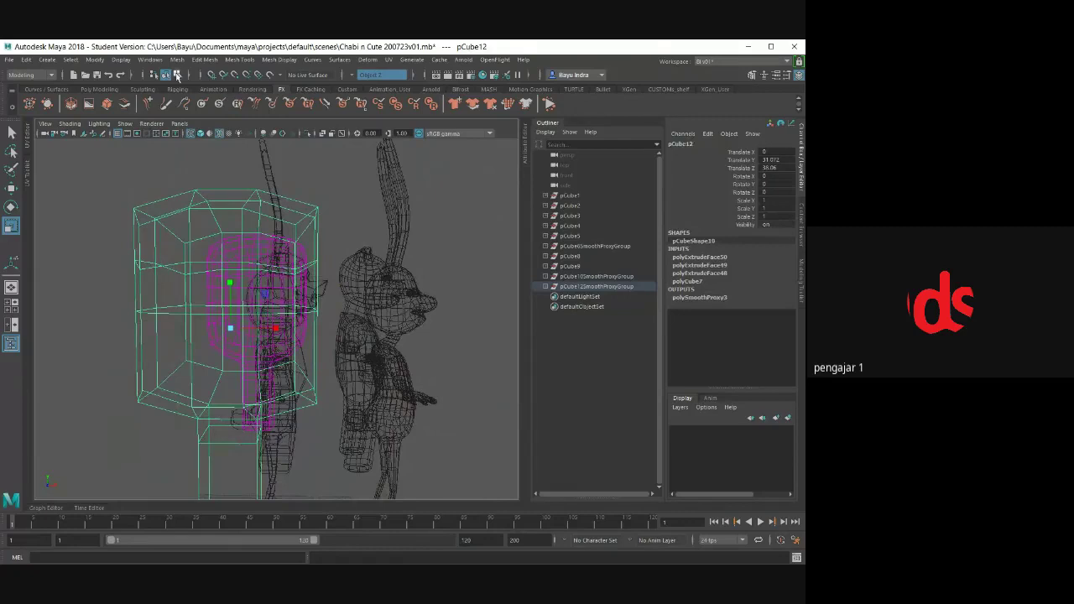
pyautogui.press('F9')
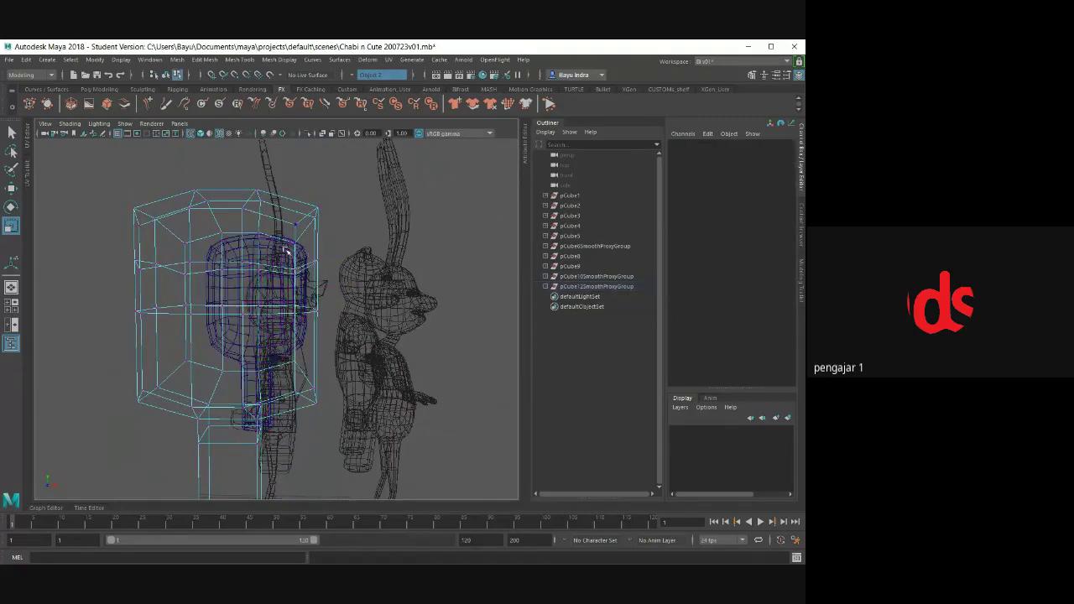
pyautogui.moveTo(296, 248); pyautogui.dragTo(339, 318)
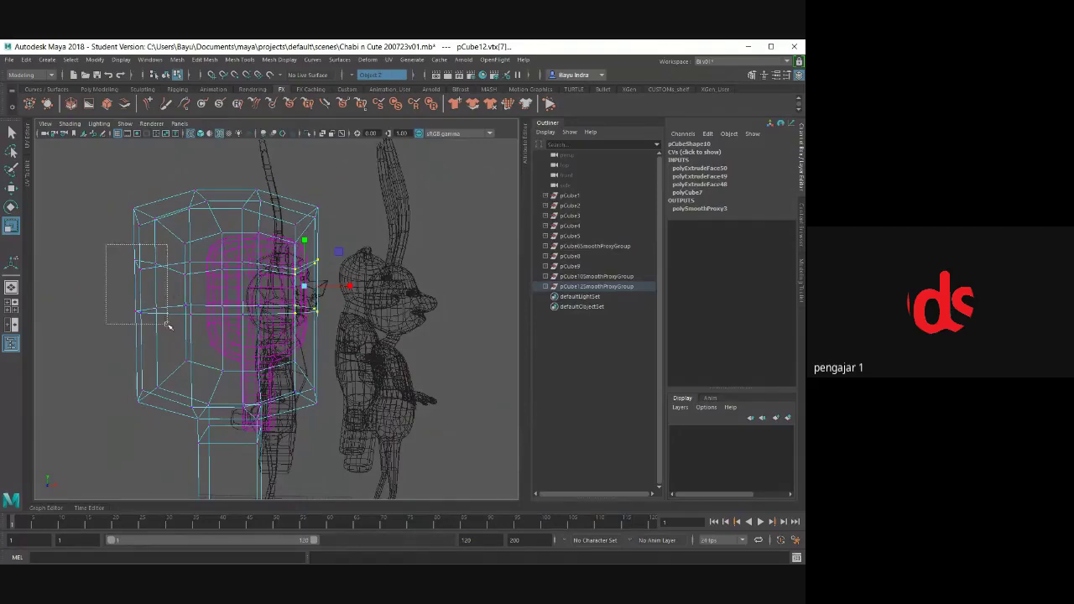
pyautogui.moveTo(108, 245)
pyautogui.keyDown('shift'); pyautogui.mouseDown()
pyautogui.moveTo(173, 330)
pyautogui.moveTo(211, 338)
pyautogui.mouseUp(); pyautogui.keyUp('shift')
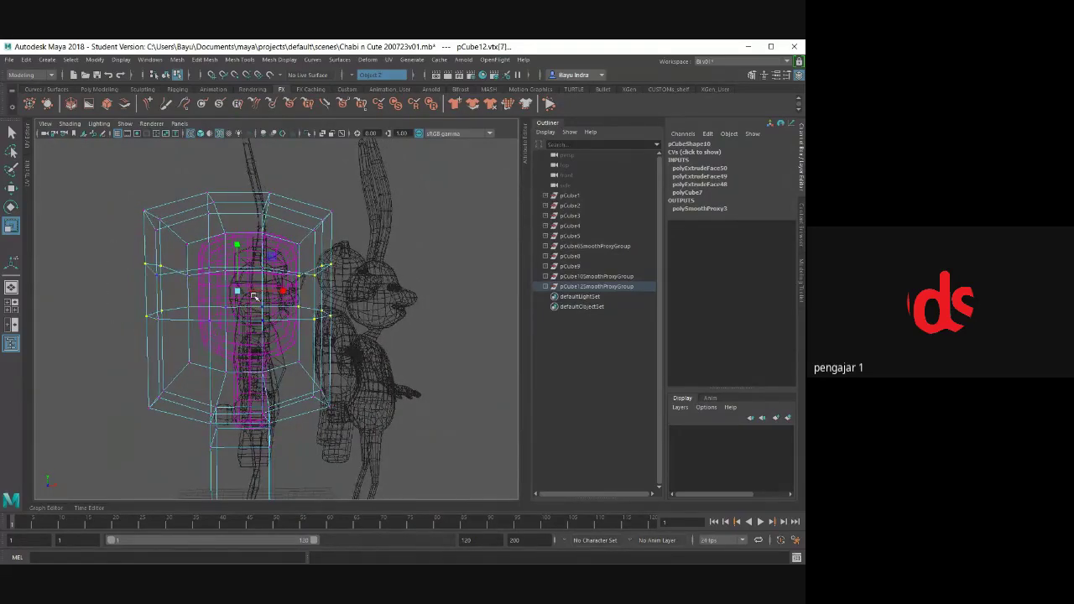
pyautogui.moveTo(284, 292)
pyautogui.mouseDown()
pyautogui.moveTo(292, 297)
pyautogui.moveTo(177, 300)
pyautogui.mouseUp()
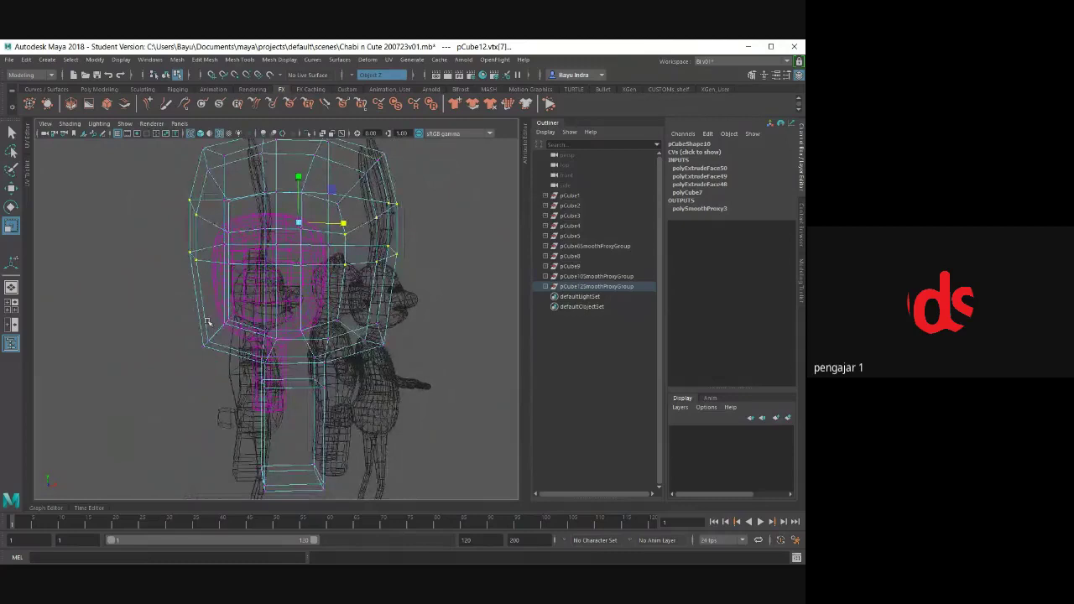
# - Pull a lower corner vertex up and outward, then view the heads shaded
pyautogui.click(220, 336)
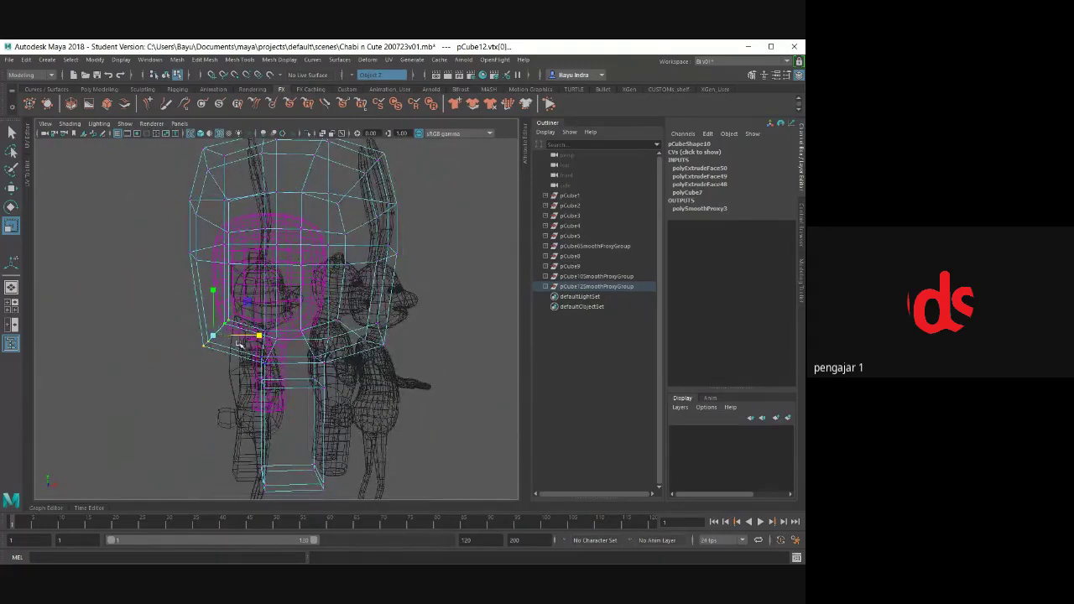
pyautogui.press('w')
pyautogui.moveTo(220, 332)
pyautogui.mouseDown()
pyautogui.moveTo(256, 285)
pyautogui.moveTo(384, 307)
pyautogui.mouseUp()
pyautogui.press('5')
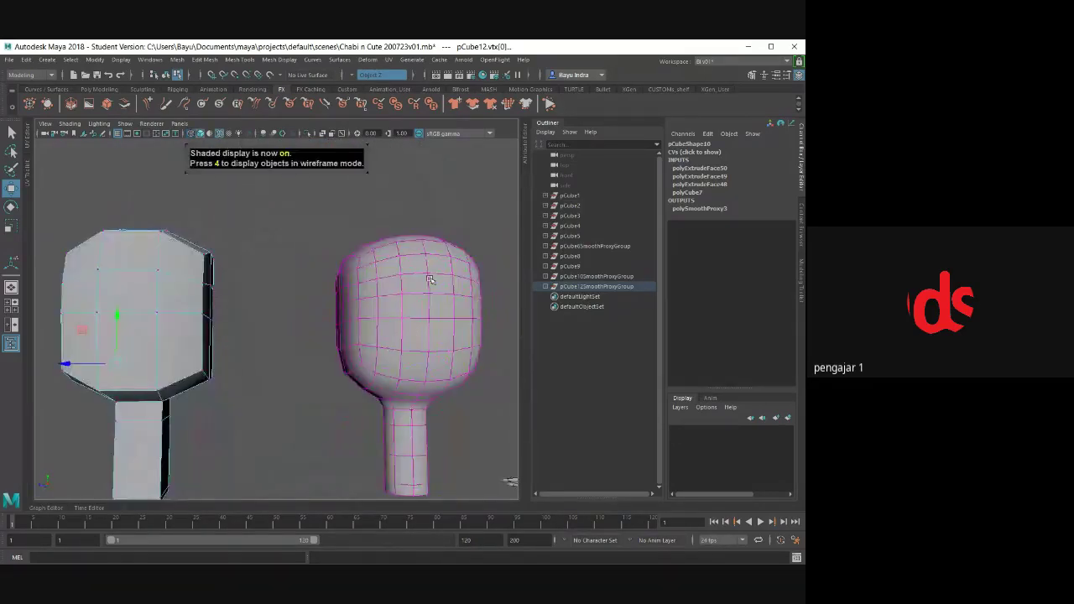
pyautogui.moveTo(430, 279)
pyautogui.keyDown('alt'); pyautogui.mouseDown()
pyautogui.moveTo(299, 359)
pyautogui.moveTo(320, 360)
pyautogui.moveTo(268, 333)
pyautogui.moveTo(296, 333)
pyautogui.mouseUp(); pyautogui.keyUp('alt')
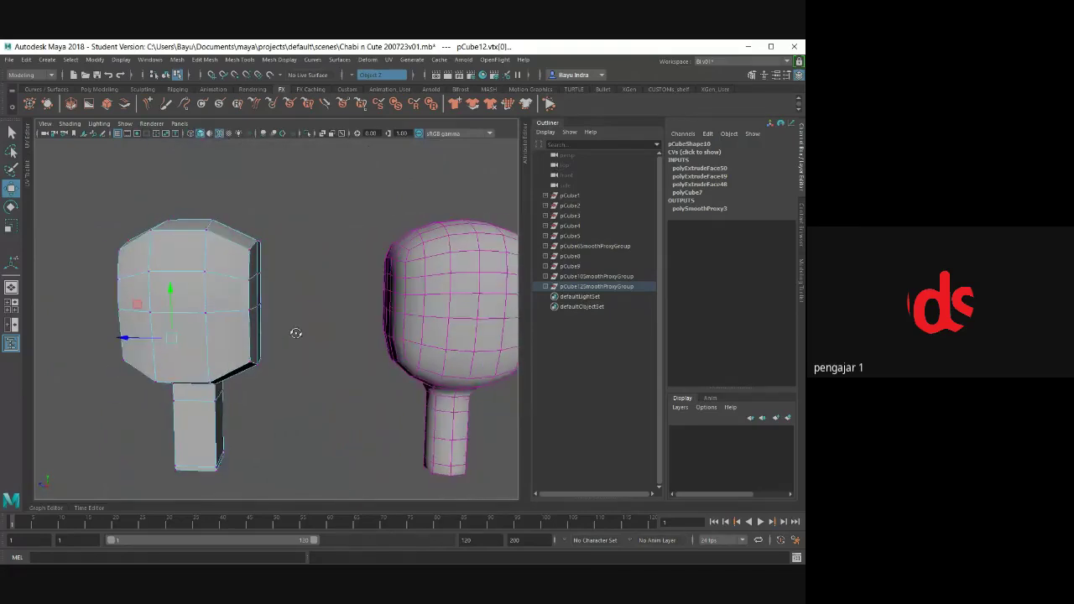
pyautogui.scroll(-2, 302, 319)
pyautogui.scroll(-2, 314, 297)
pyautogui.scroll(3, 336, 323)
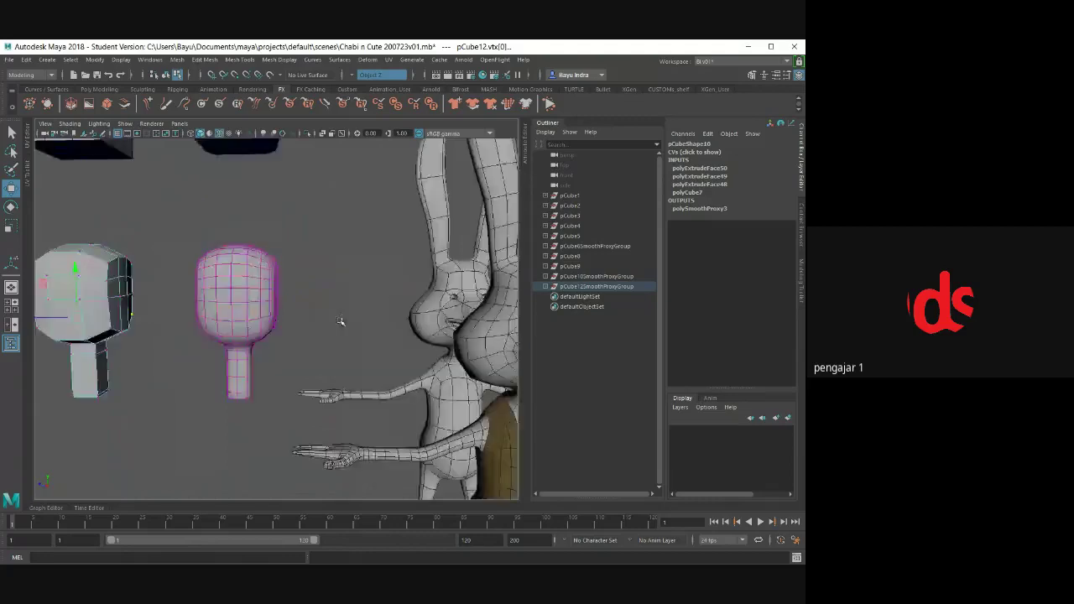
pyautogui.scroll(2, 340, 322)
pyautogui.keyDown('alt'); pyautogui.moveTo(396, 333); pyautogui.dragTo(451, 317); pyautogui.keyUp('alt')
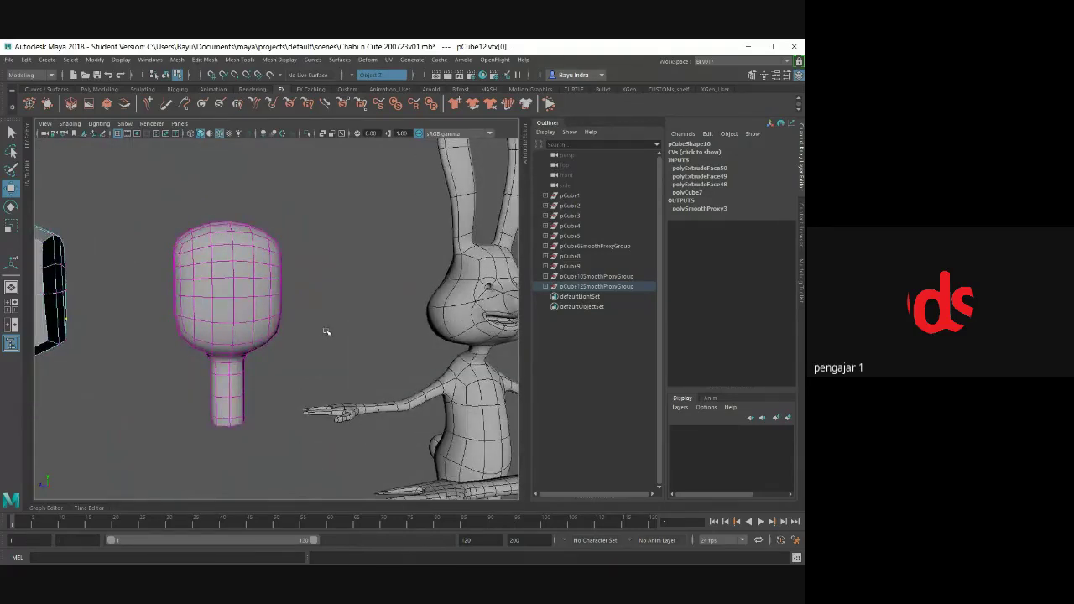
pyautogui.keyDown('alt'); pyautogui.moveTo(153, 326); pyautogui.dragTo(298, 319, button='middle'); pyautogui.keyUp('alt')
pyautogui.moveTo(298, 319)
pyautogui.keyDown('alt'); pyautogui.mouseDown()
pyautogui.moveTo(298, 333)
pyautogui.moveTo(281, 333)
pyautogui.moveTo(324, 328)
pyautogui.mouseUp(); pyautogui.keyUp('alt')
pyautogui.scroll(-2, 325, 327)
pyautogui.keyDown('alt'); pyautogui.moveTo(412, 331); pyautogui.dragTo(329, 319, button='middle'); pyautogui.keyUp('alt')
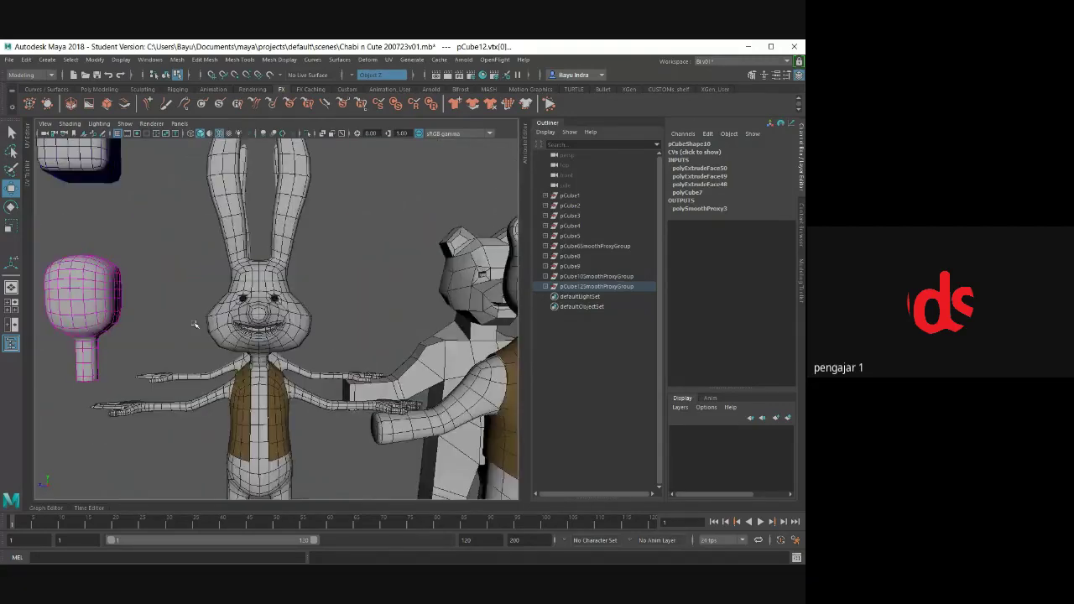
pyautogui.scroll(1, 329, 319)
pyautogui.scroll(2, 329, 319)
pyautogui.keyDown('alt'); pyautogui.moveTo(329, 319); pyautogui.dragTo(319, 296); pyautogui.keyUp('alt')
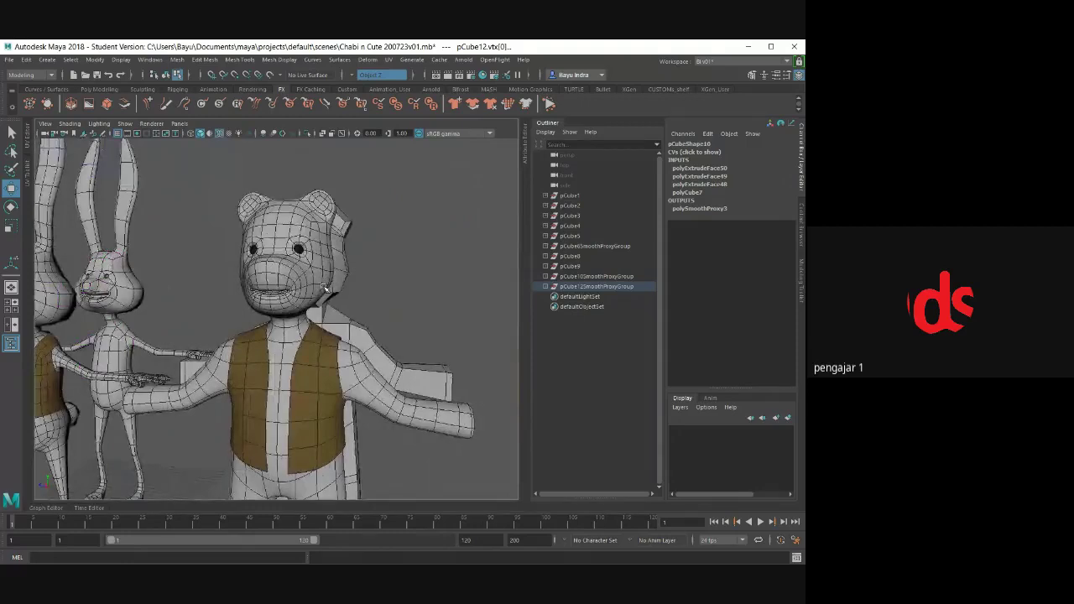
pyautogui.keyDown('alt'); pyautogui.moveTo(326, 288); pyautogui.dragTo(177, 286); pyautogui.keyUp('alt')
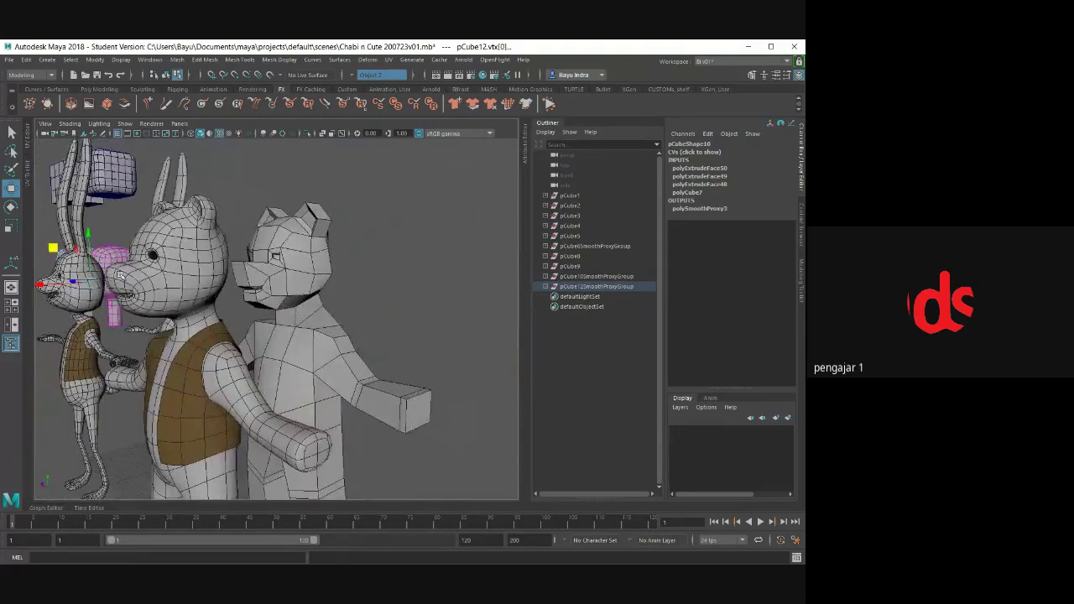
pyautogui.keyDown('alt'); pyautogui.moveTo(202, 354); pyautogui.dragTo(162, 311); pyautogui.keyUp('alt')
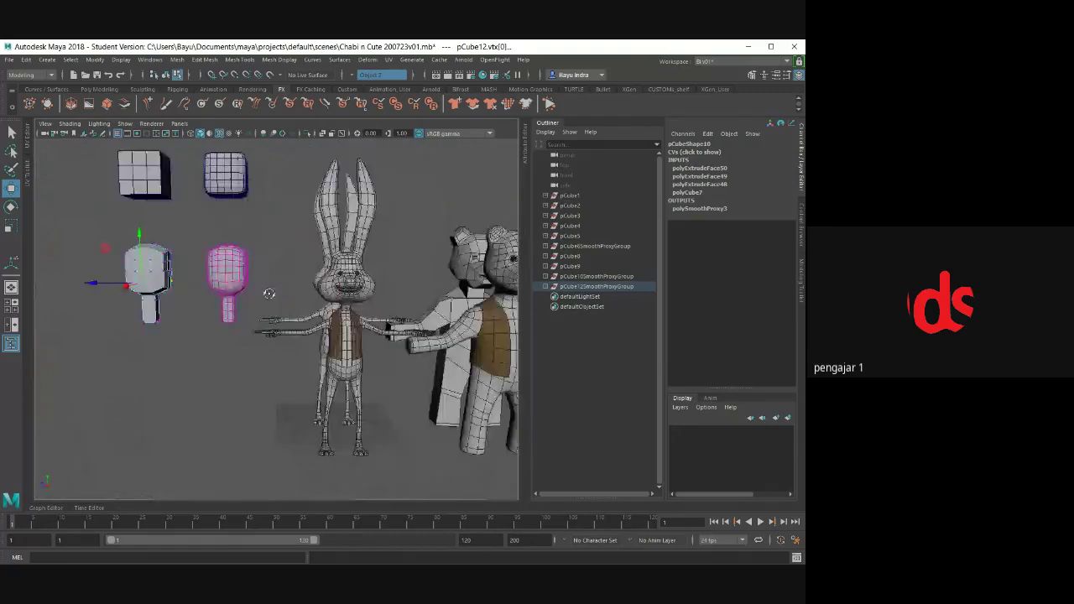
pyautogui.scroll(2, 163, 311)
pyautogui.scroll(2, 193, 307)
pyautogui.scroll(2, 227, 304)
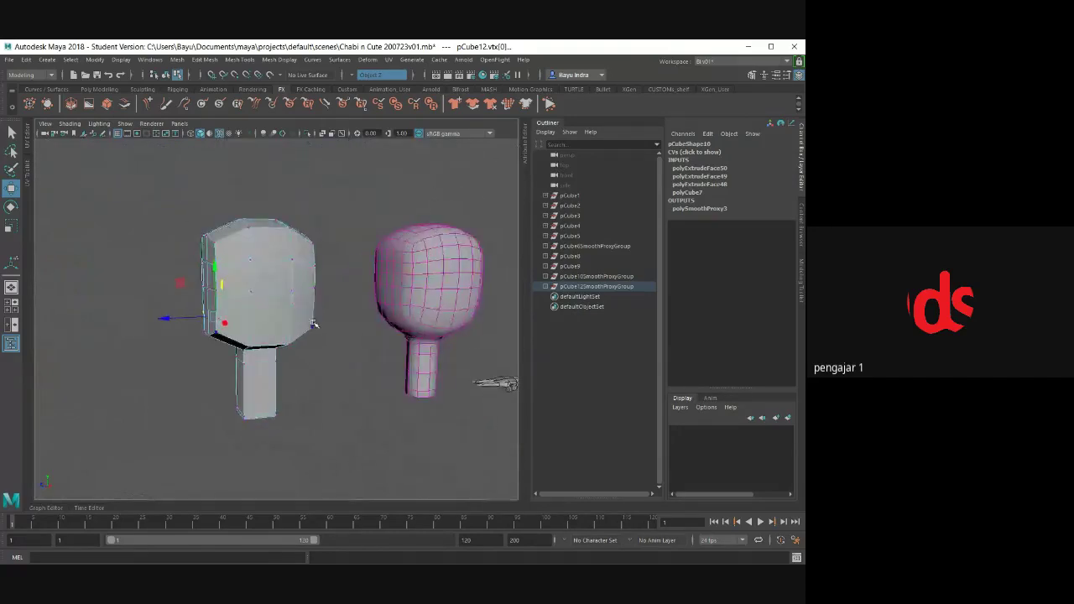
# - Undo the accidental vertex move, reframe the head, and show pCube12 as wireframe in vertex mode
pyautogui.moveTo(188, 275)
pyautogui.keyDown('alt'); pyautogui.mouseDown()
pyautogui.moveTo(257, 308)
pyautogui.moveTo(215, 301)
pyautogui.mouseUp(); pyautogui.keyUp('alt')
pyautogui.moveTo(141, 231)
pyautogui.mouseDown()
pyautogui.moveTo(204, 270)
pyautogui.moveTo(105, 194)
pyautogui.mouseUp()
pyautogui.hotkey('ctrl', 'z')
pyautogui.press('f')
pyautogui.scroll(-5, 287, 312)
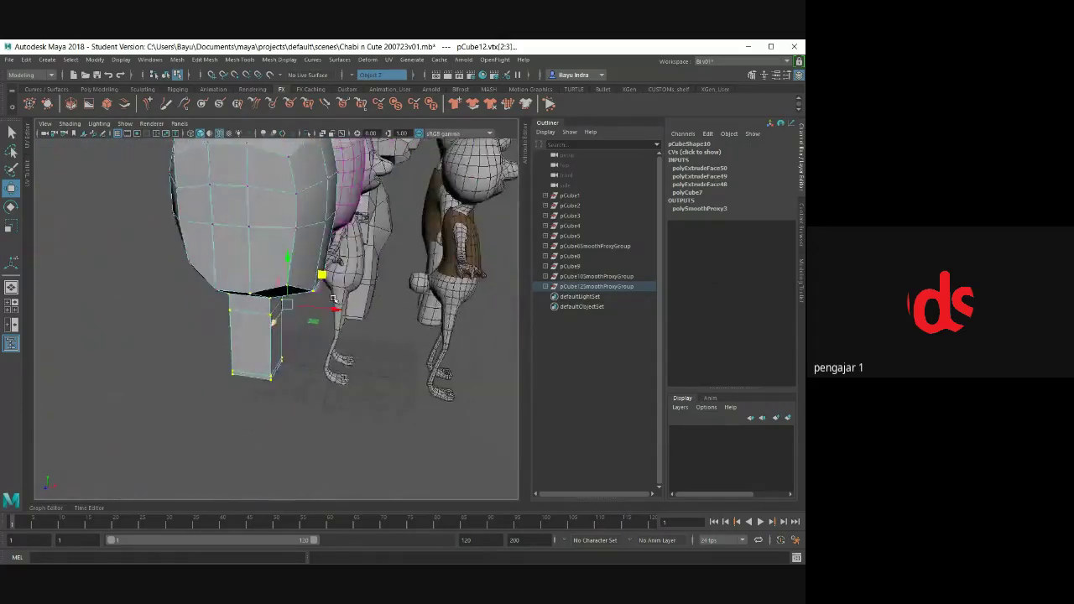
pyautogui.moveTo(287, 311)
pyautogui.keyDown('alt'); pyautogui.mouseDown()
pyautogui.moveTo(256, 373)
pyautogui.moveTo(116, 317)
pyautogui.moveTo(122, 307)
pyautogui.mouseUp(); pyautogui.keyUp('alt')
pyautogui.moveTo(111, 260)
pyautogui.mouseDown(button='right')
pyautogui.moveTo(149, 284)
pyautogui.moveTo(108, 283)
pyautogui.moveTo(106, 296)
pyautogui.mouseUp(button='right')
pyautogui.click(161, 271)
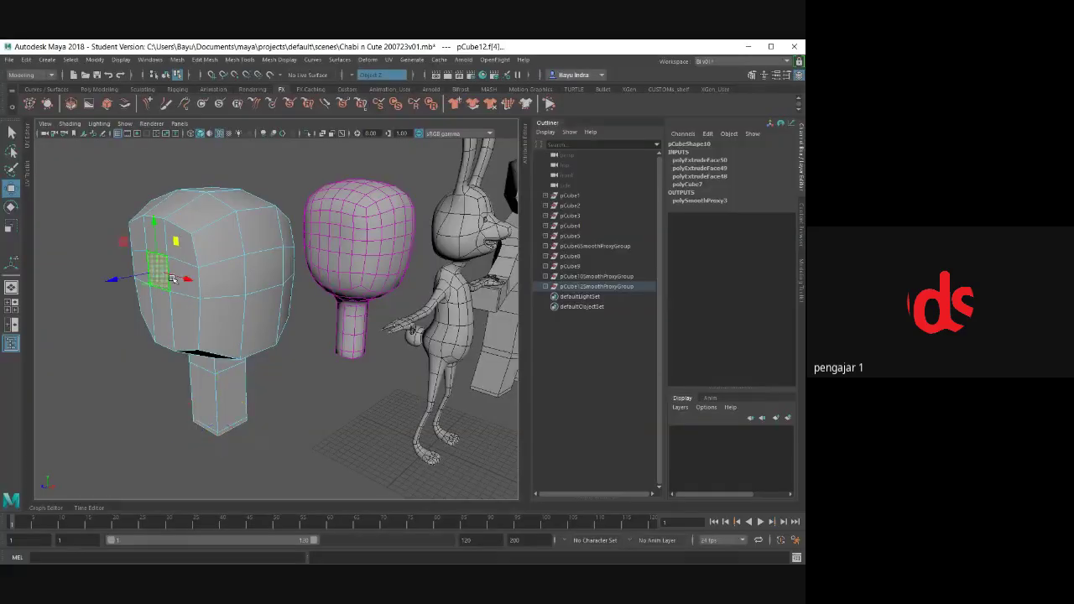
pyautogui.moveTo(172, 279)
pyautogui.keyDown('alt'); pyautogui.mouseDown()
pyautogui.moveTo(157, 300)
pyautogui.moveTo(120, 259)
pyautogui.moveTo(235, 289)
pyautogui.moveTo(277, 268)
pyautogui.mouseUp(); pyautogui.keyUp('alt')
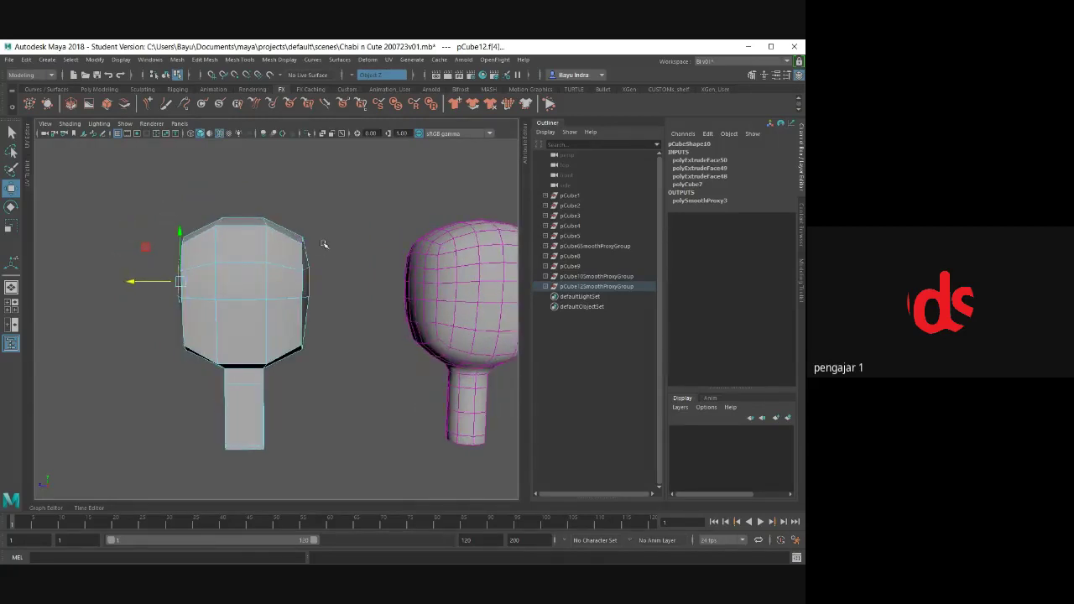
pyautogui.press('4')
pyautogui.moveTo(347, 194); pyautogui.dragTo(294, 193, button='right')
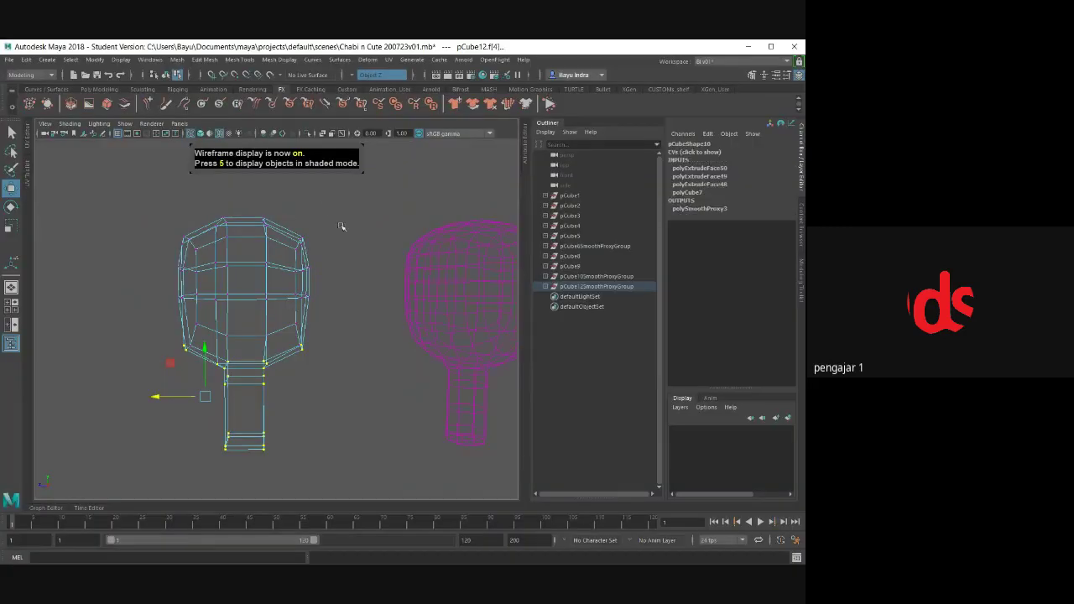
# - Move the top vertex ring vtx[12:15] inward and tuck in the bottom ring vtx[0:3]
pyautogui.click(340, 226)
pyautogui.moveTo(285, 239); pyautogui.dragTo(329, 245)
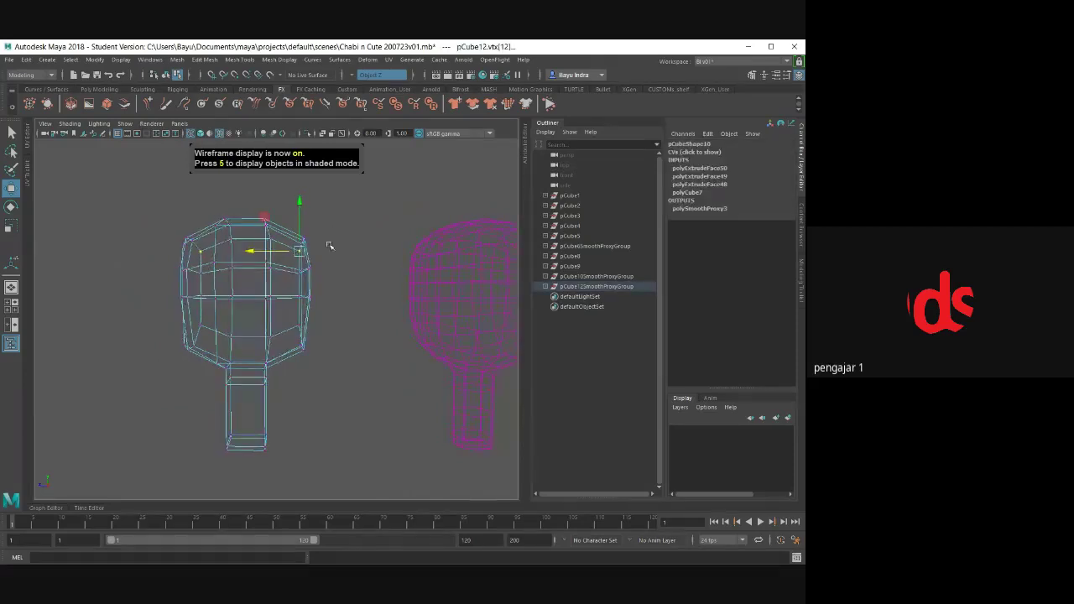
pyautogui.press('Up')
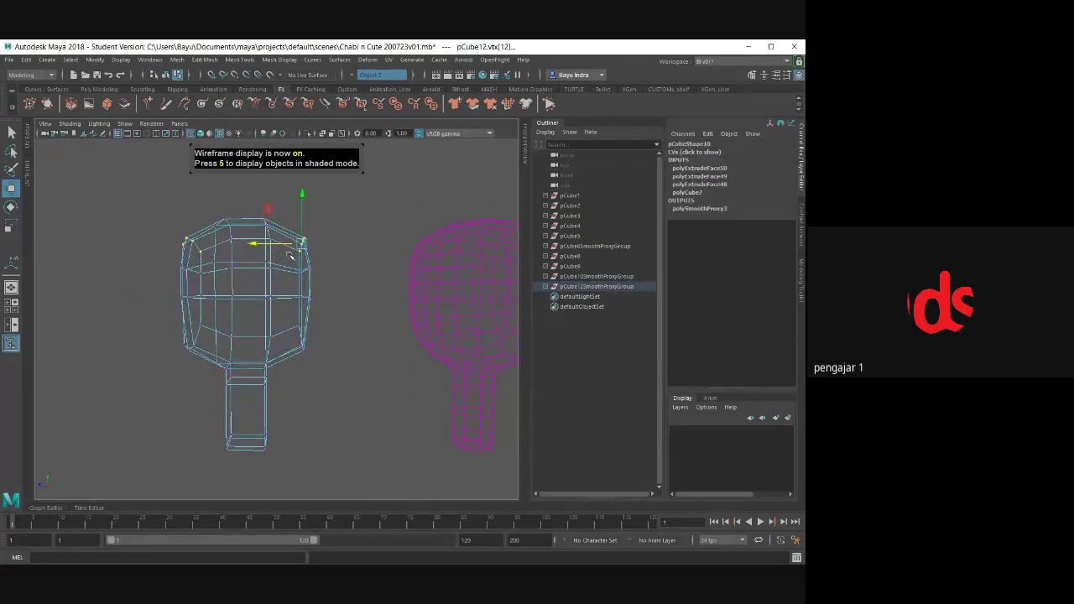
pyautogui.keyDown('alt'); pyautogui.moveTo(292, 256); pyautogui.dragTo(367, 283); pyautogui.keyUp('alt')
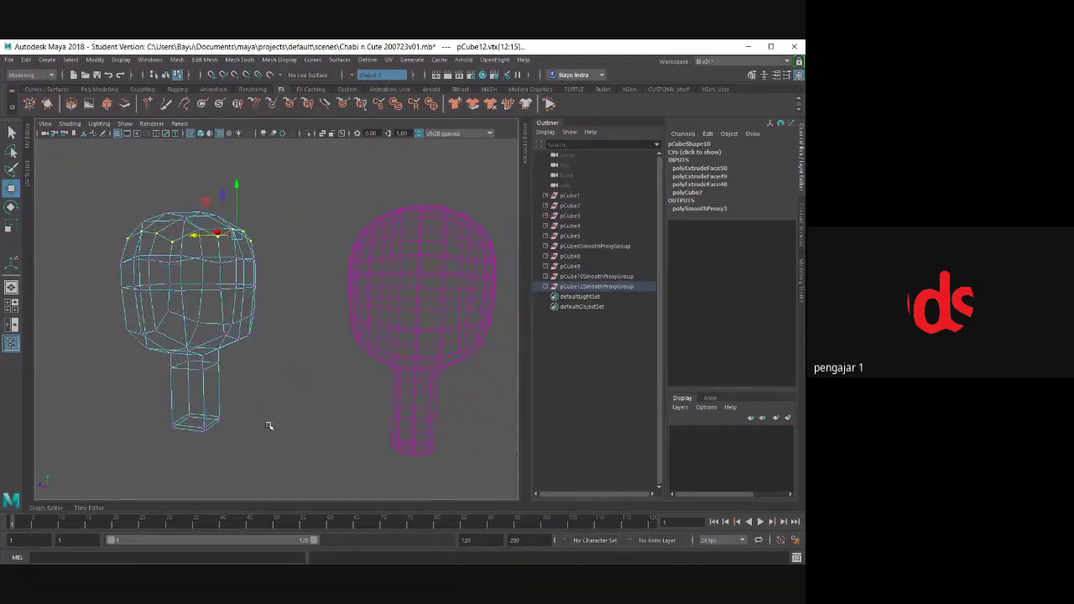
pyautogui.keyDown('alt'); pyautogui.moveTo(250, 401); pyautogui.dragTo(299, 370); pyautogui.keyUp('alt')
pyautogui.moveTo(135, 327)
pyautogui.mouseDown()
pyautogui.moveTo(259, 364)
pyautogui.moveTo(221, 337)
pyautogui.mouseUp()
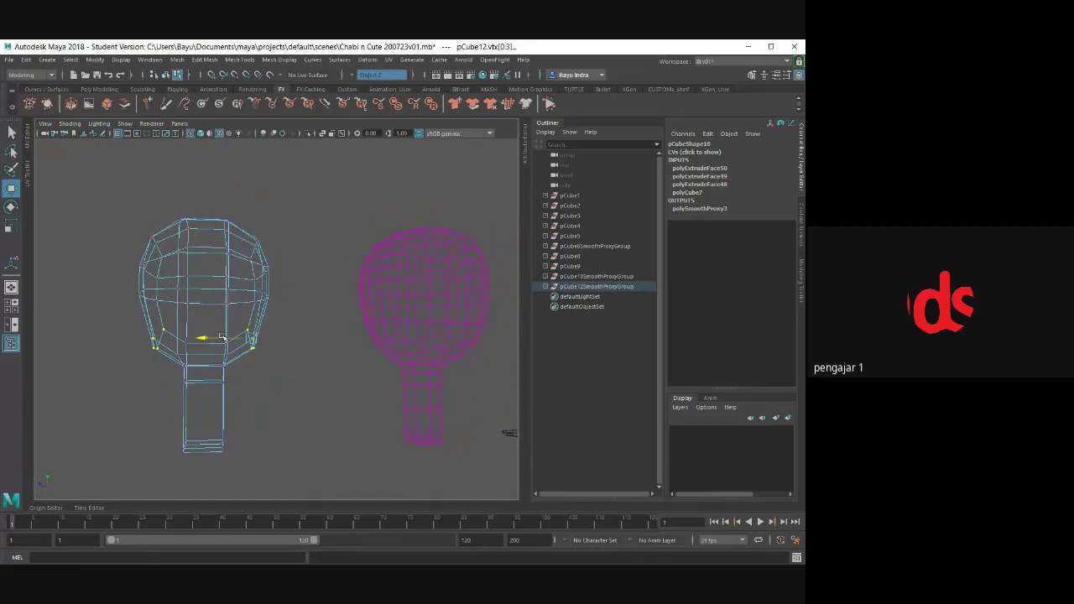
pyautogui.moveTo(347, 400)
pyautogui.keyDown('alt'); pyautogui.mouseDown()
pyautogui.moveTo(324, 411)
pyautogui.moveTo(223, 400)
pyautogui.moveTo(249, 407)
pyautogui.mouseUp(); pyautogui.keyUp('alt')
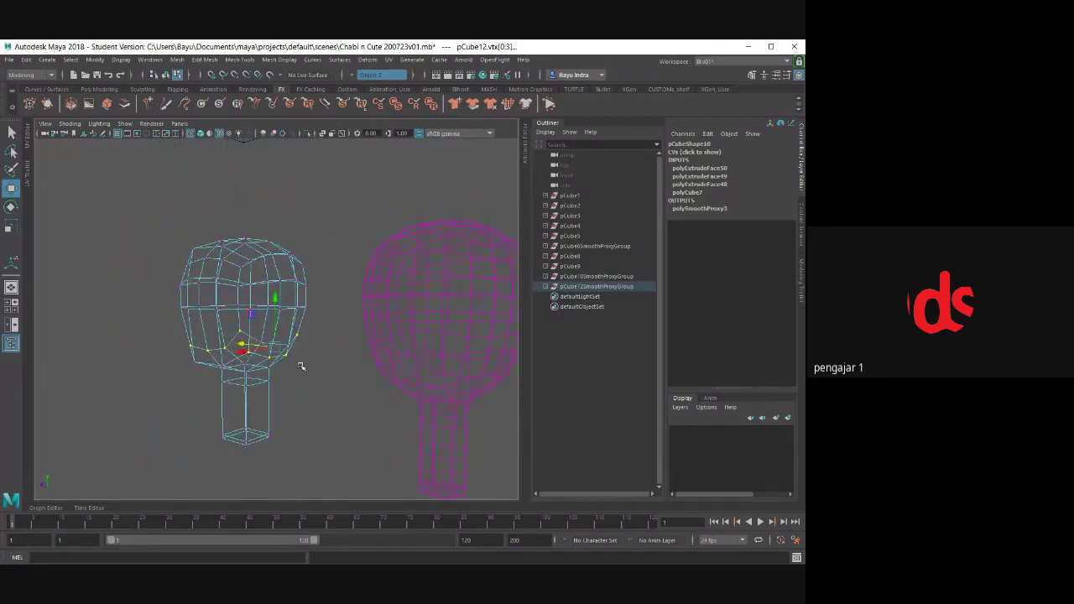
# - In shaded view, adjust the neck-junction vertices such as vtx[43] so the head tapers toward the neck
pyautogui.press('5')
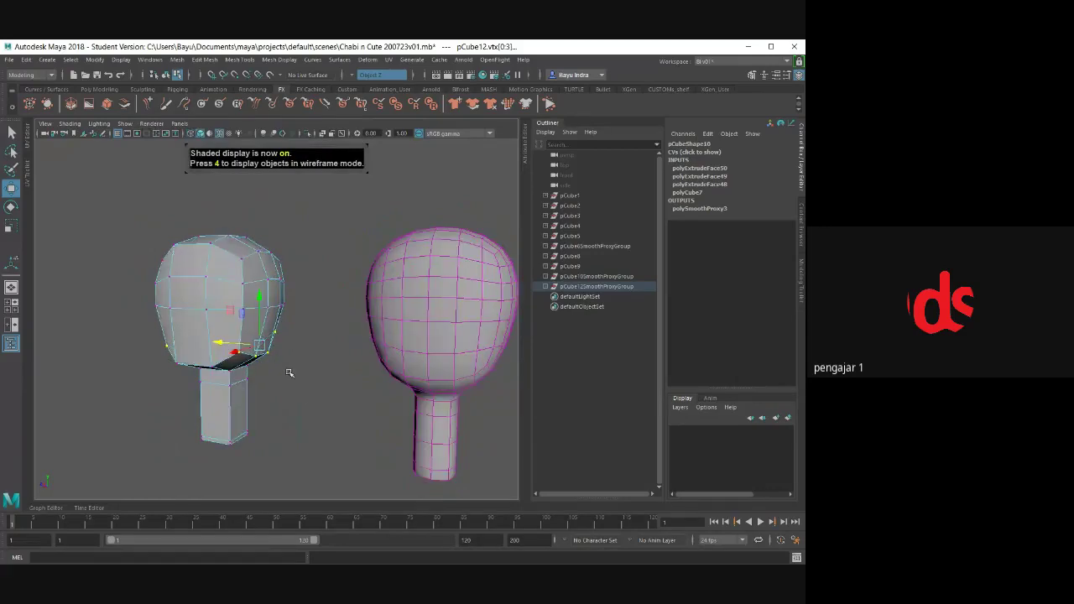
pyautogui.click(271, 359)
pyautogui.click(271, 353)
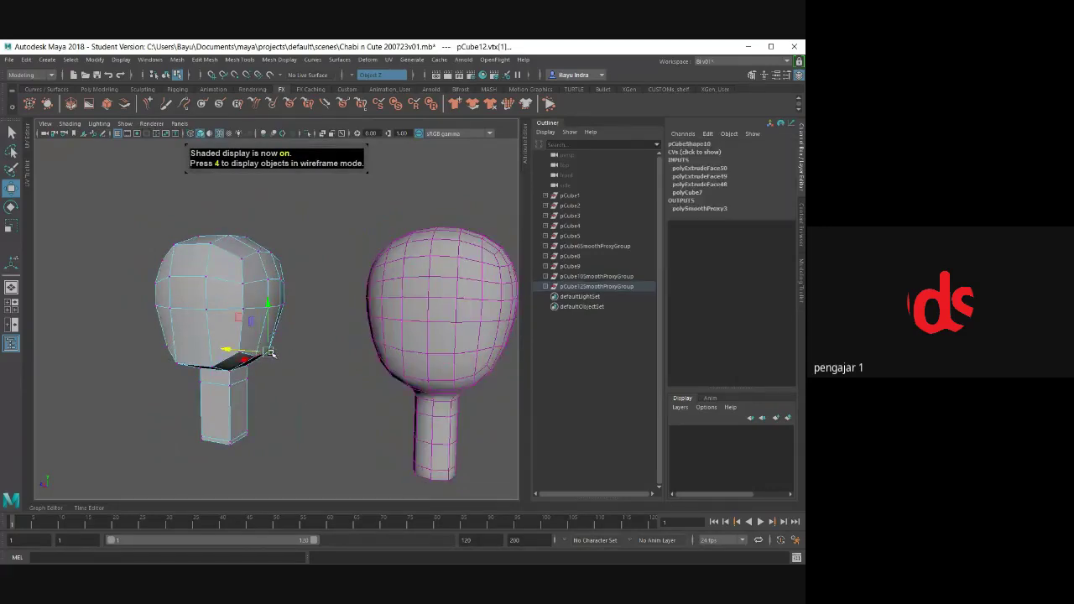
pyautogui.moveTo(271, 354)
pyautogui.keyDown('alt'); pyautogui.mouseDown()
pyautogui.moveTo(306, 353)
pyautogui.moveTo(267, 372)
pyautogui.moveTo(236, 422)
pyautogui.moveTo(276, 408)
pyautogui.moveTo(297, 381)
pyautogui.moveTo(278, 417)
pyautogui.moveTo(235, 414)
pyautogui.moveTo(333, 408)
pyautogui.mouseUp(); pyautogui.keyUp('alt')
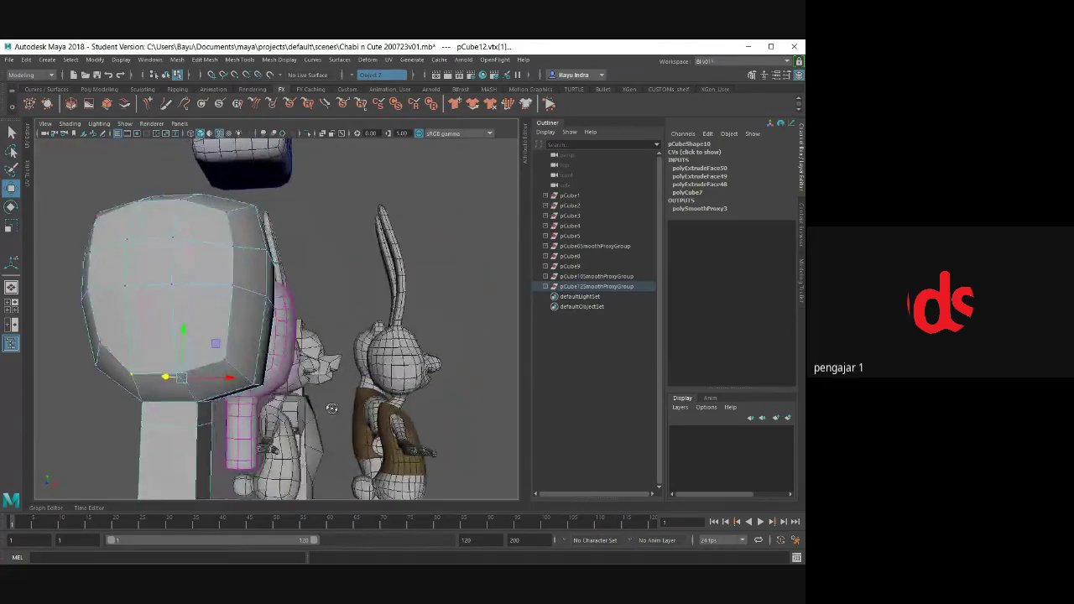
pyautogui.click(256, 388)
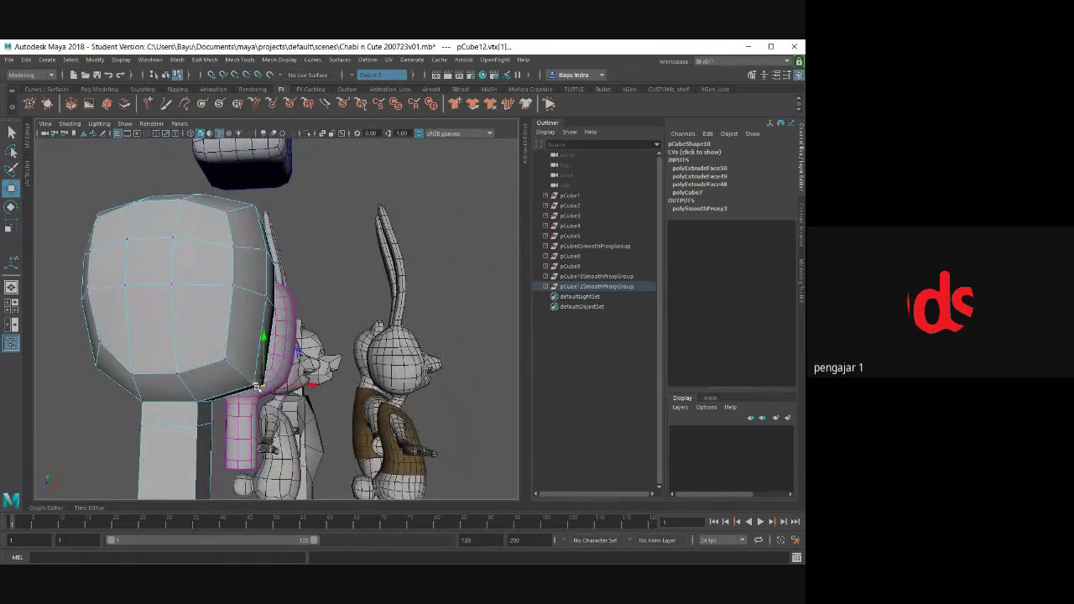
pyautogui.click(259, 388)
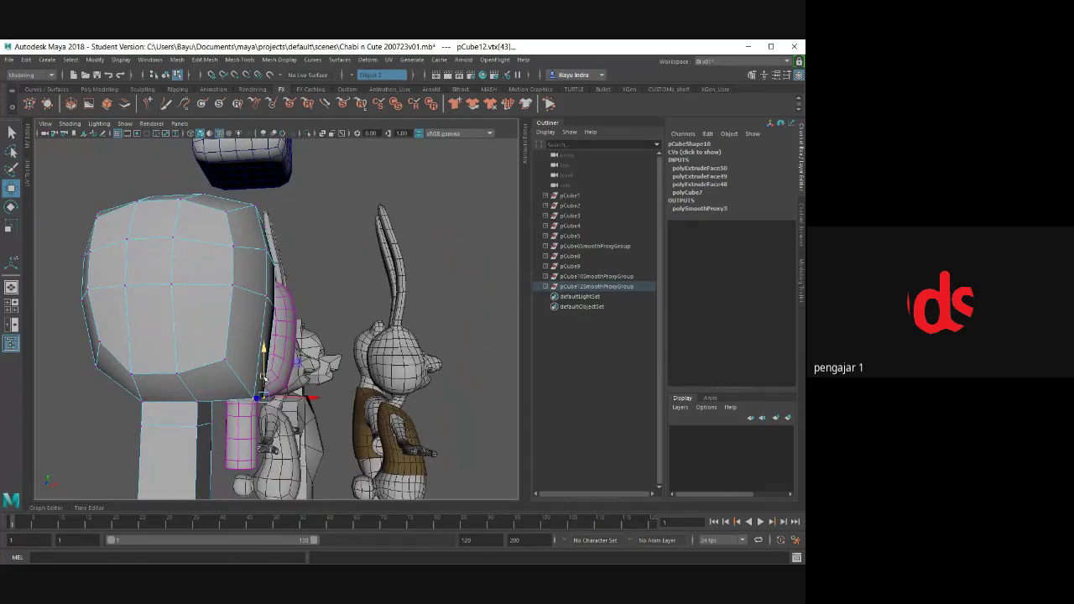
pyautogui.click(227, 366)
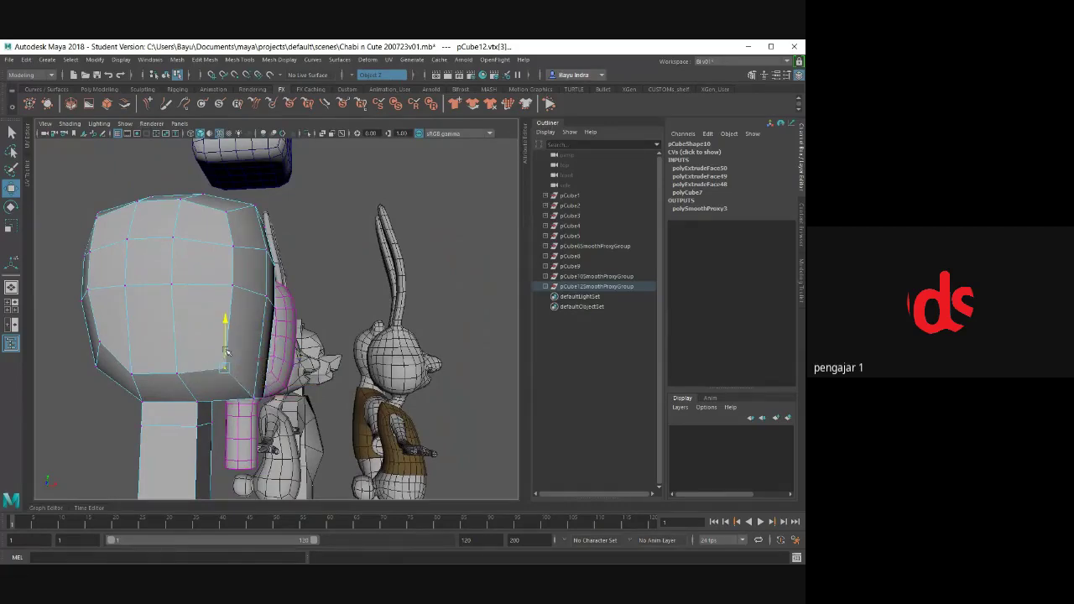
pyautogui.moveTo(227, 358)
pyautogui.keyDown('alt'); pyautogui.mouseDown()
pyautogui.moveTo(212, 387)
pyautogui.moveTo(366, 399)
pyautogui.moveTo(333, 418)
pyautogui.mouseUp(); pyautogui.keyUp('alt')
pyautogui.click(294, 387)
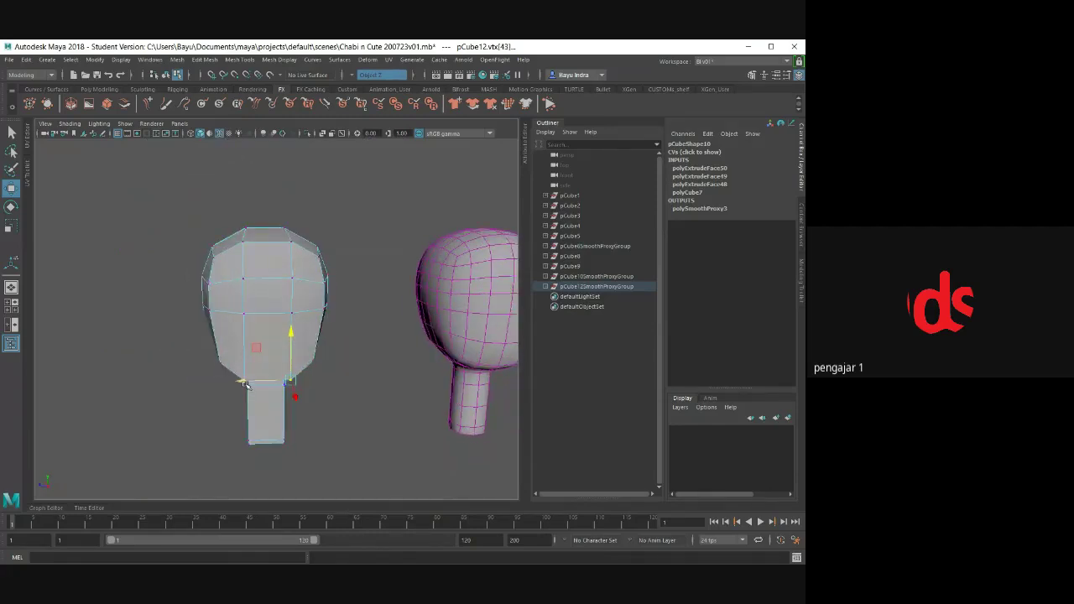
pyautogui.click(240, 382)
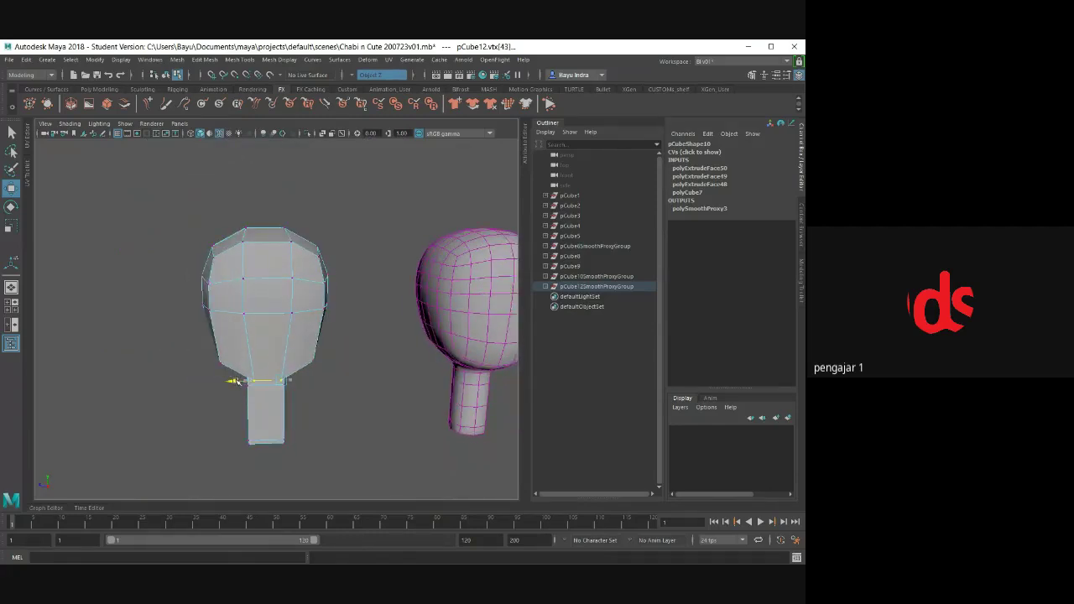
pyautogui.moveTo(237, 382)
pyautogui.keyDown('alt'); pyautogui.mouseDown()
pyautogui.moveTo(283, 389)
pyautogui.moveTo(302, 376)
pyautogui.moveTo(293, 367)
pyautogui.moveTo(420, 367)
pyautogui.moveTo(376, 366)
pyautogui.mouseUp(); pyautogui.keyUp('alt')
# - In wireframe, select the vertices on the head's right side
pyautogui.press('4')
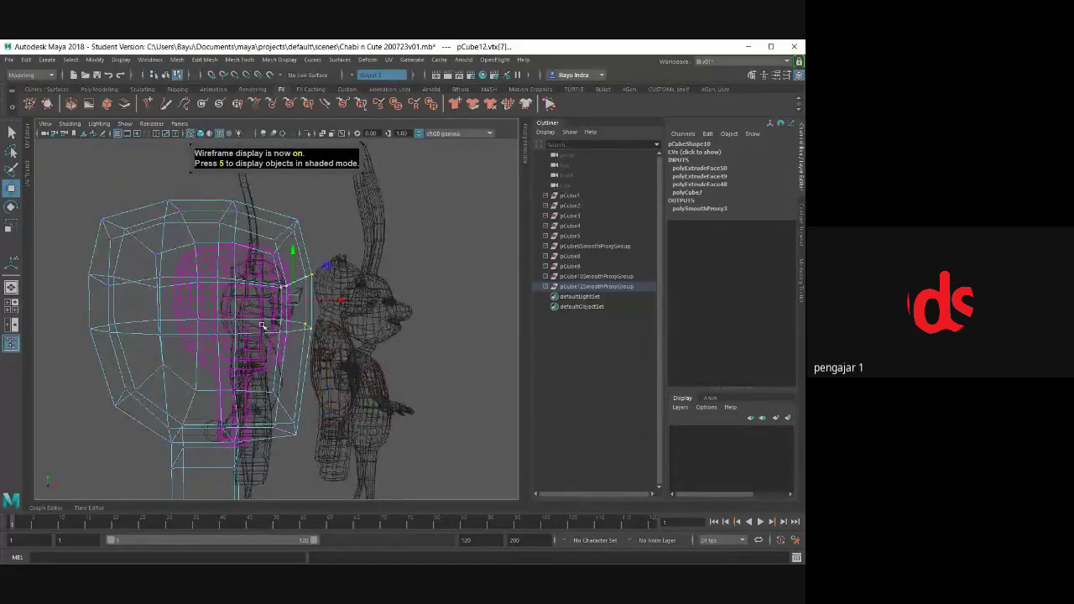
pyautogui.moveTo(282, 256); pyautogui.dragTo(329, 338)
pyautogui.moveTo(336, 300); pyautogui.dragTo(327, 305)
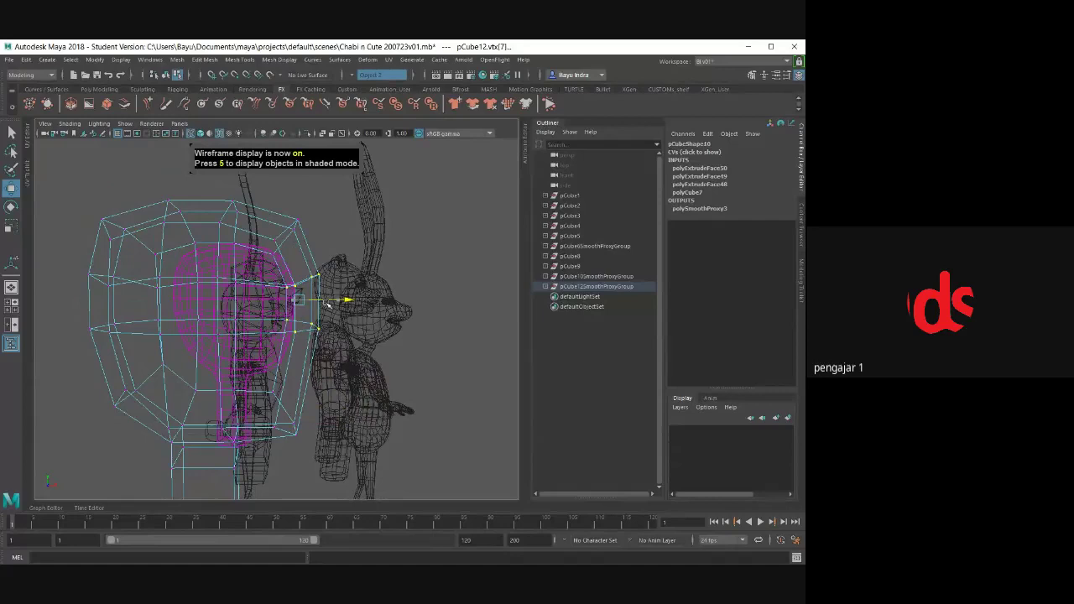
pyautogui.keyDown('alt'); pyautogui.moveTo(248, 377); pyautogui.dragTo(267, 372); pyautogui.keyUp('alt')
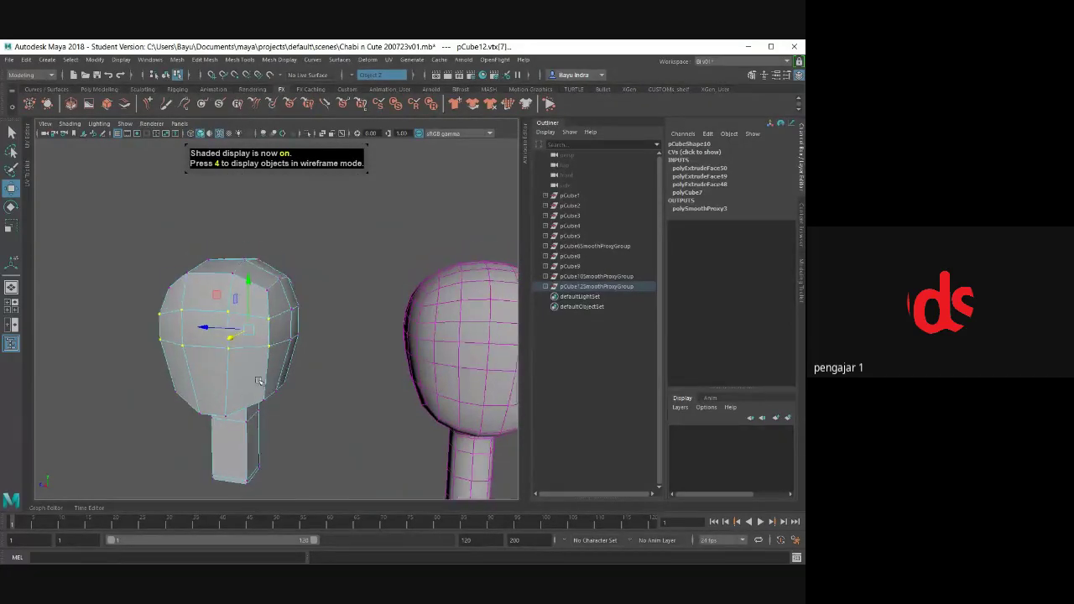
pyautogui.scroll(2, 205, 300)
pyautogui.scroll(3, 206, 300)
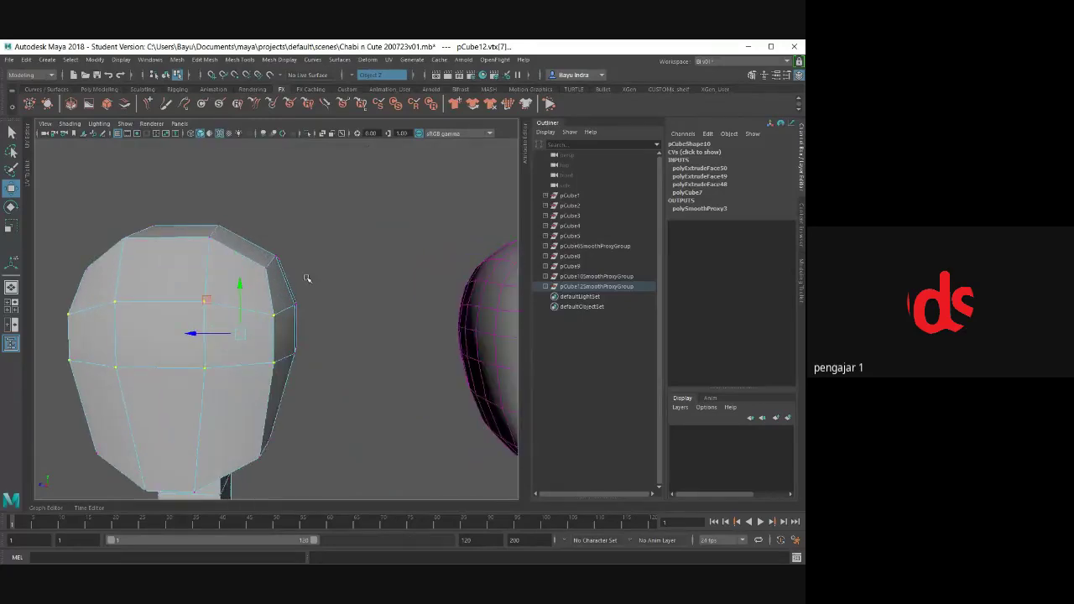
# - Slide the face's middle and lower vertex rows sideways and slightly down
pyautogui.click(308, 278)
pyautogui.moveTo(195, 289); pyautogui.dragTo(210, 374)
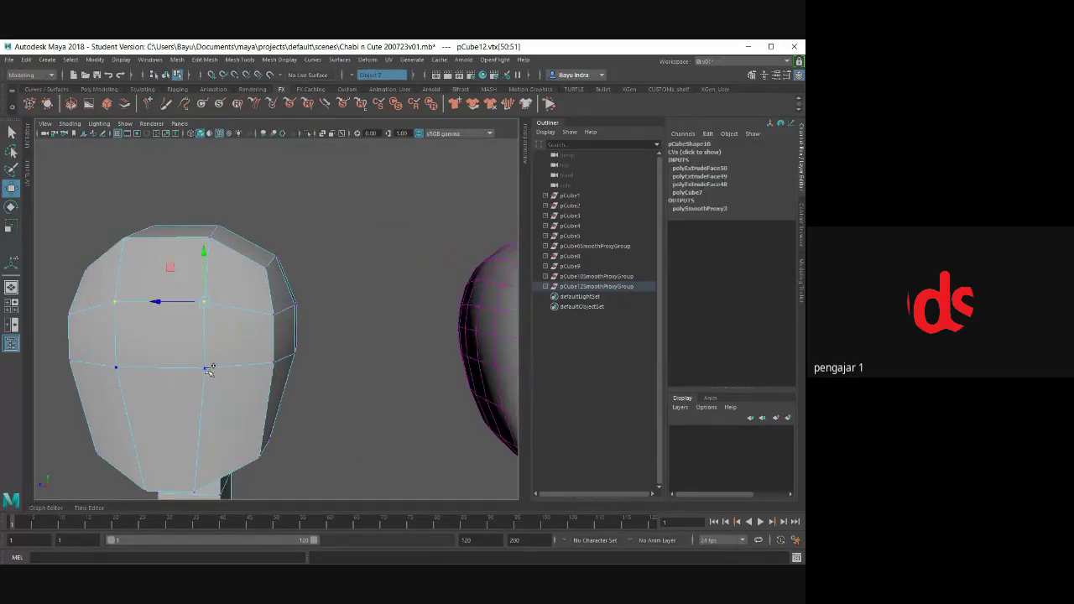
pyautogui.keyDown('shift'); pyautogui.click(207, 368); pyautogui.keyUp('shift')
pyautogui.moveTo(171, 336); pyautogui.dragTo(150, 334)
pyautogui.moveTo(180, 287); pyautogui.dragTo(179, 296)
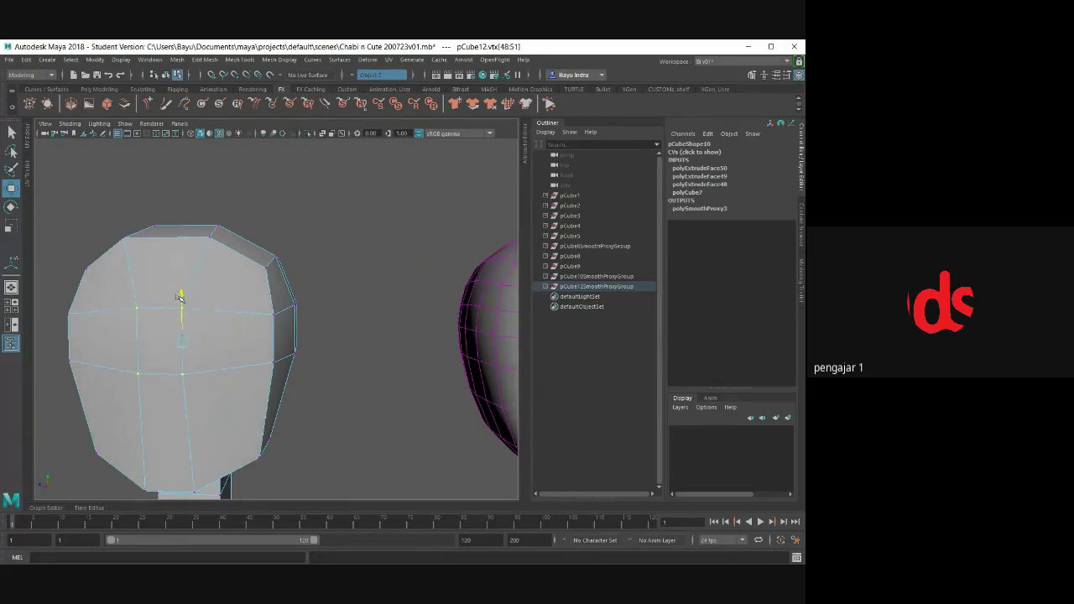
pyautogui.click(183, 377)
pyautogui.moveTo(182, 345)
pyautogui.keyDown('alt'); pyautogui.mouseDown()
pyautogui.moveTo(296, 392)
pyautogui.moveTo(303, 369)
pyautogui.moveTo(266, 396)
pyautogui.moveTo(324, 398)
pyautogui.mouseUp(); pyautogui.keyUp('alt')
# - Select the two front eye-level faces and extrude them with Edit Mesh > Extrude
pyautogui.rightClick(300, 254)
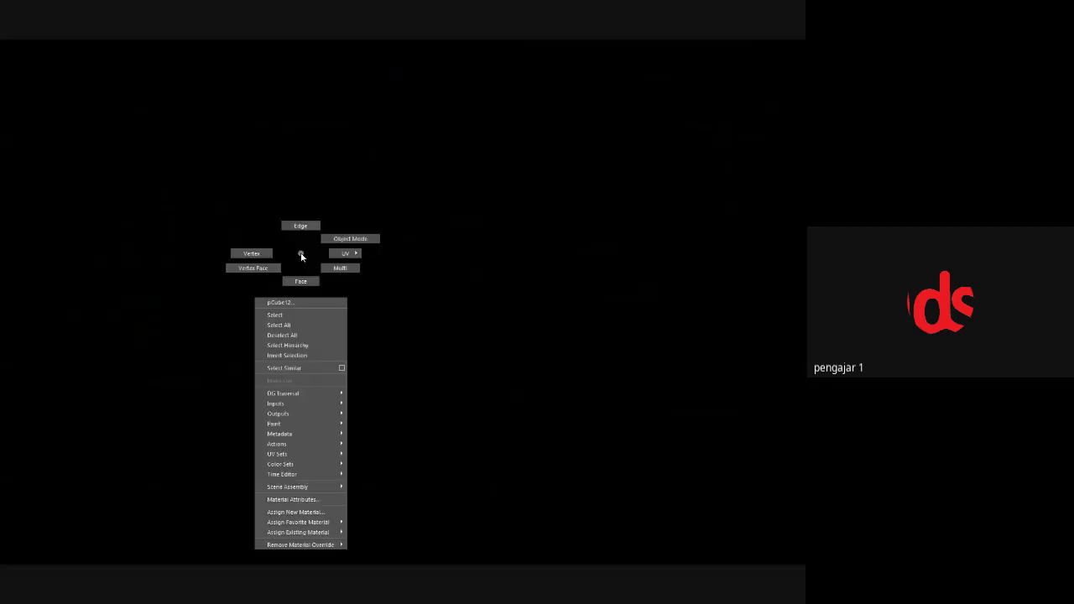
pyautogui.click(300, 281)
pyautogui.click(244, 361)
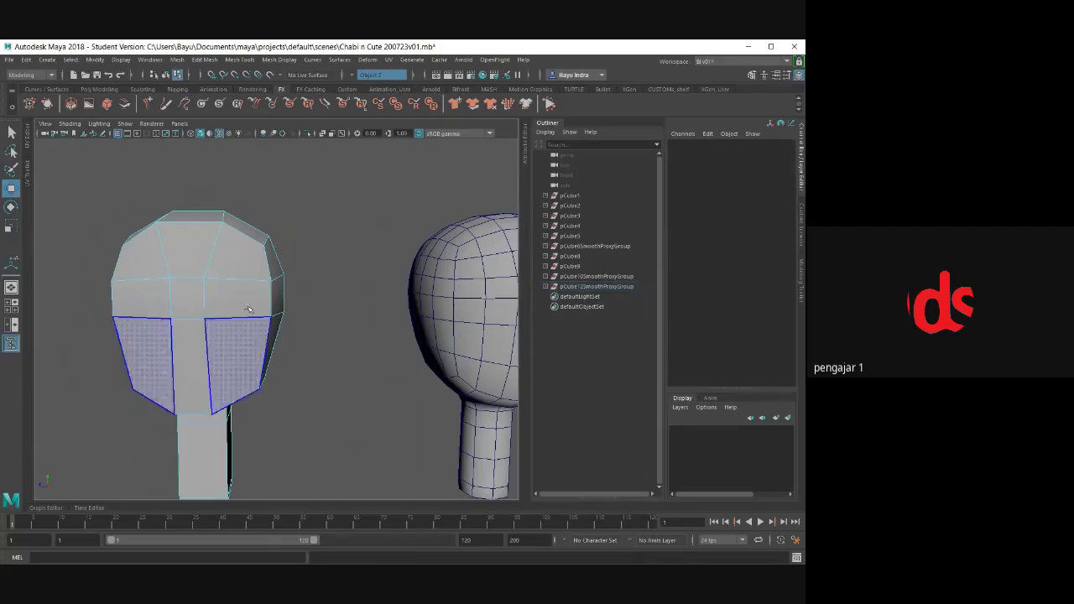
pyautogui.hotkey('ctrl', 'e')
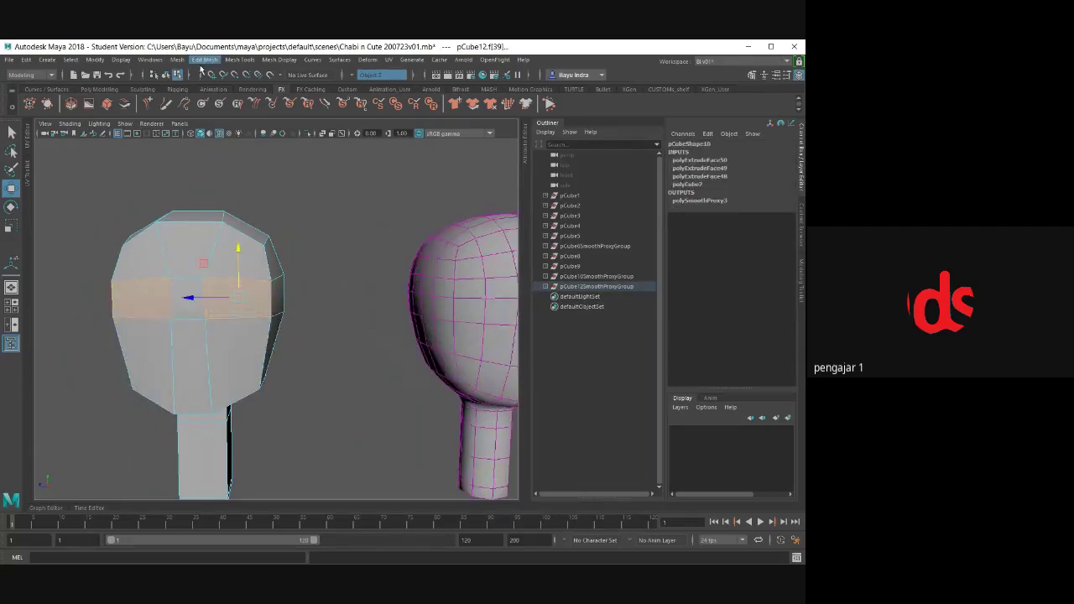
pyautogui.click(205, 60)
pyautogui.click(240, 157)
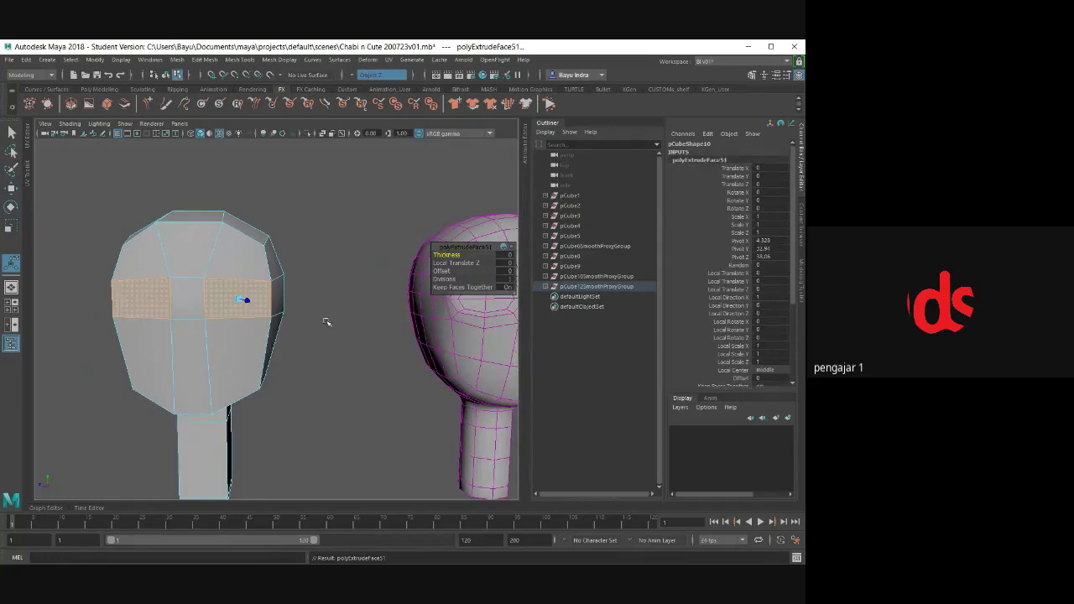
pyautogui.keyDown('alt'); pyautogui.moveTo(327, 322); pyautogui.dragTo(298, 334); pyautogui.keyUp('alt')
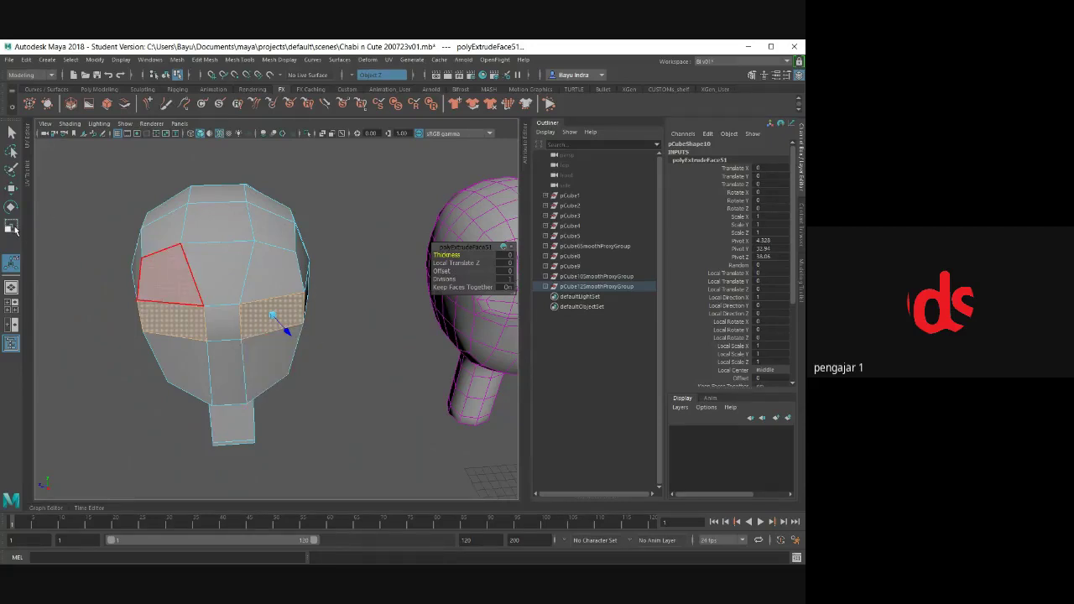
pyautogui.click(12, 227)
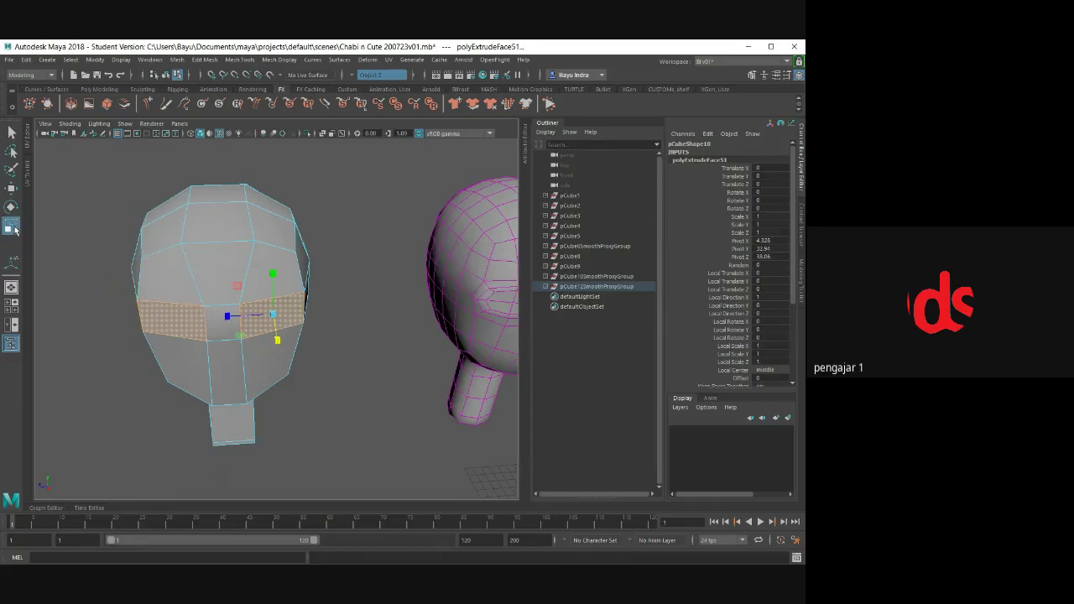
pyautogui.moveTo(333, 369)
pyautogui.keyDown('alt'); pyautogui.mouseDown()
pyautogui.moveTo(308, 344)
pyautogui.moveTo(276, 262)
pyautogui.moveTo(265, 295)
pyautogui.mouseUp(); pyautogui.keyUp('alt')
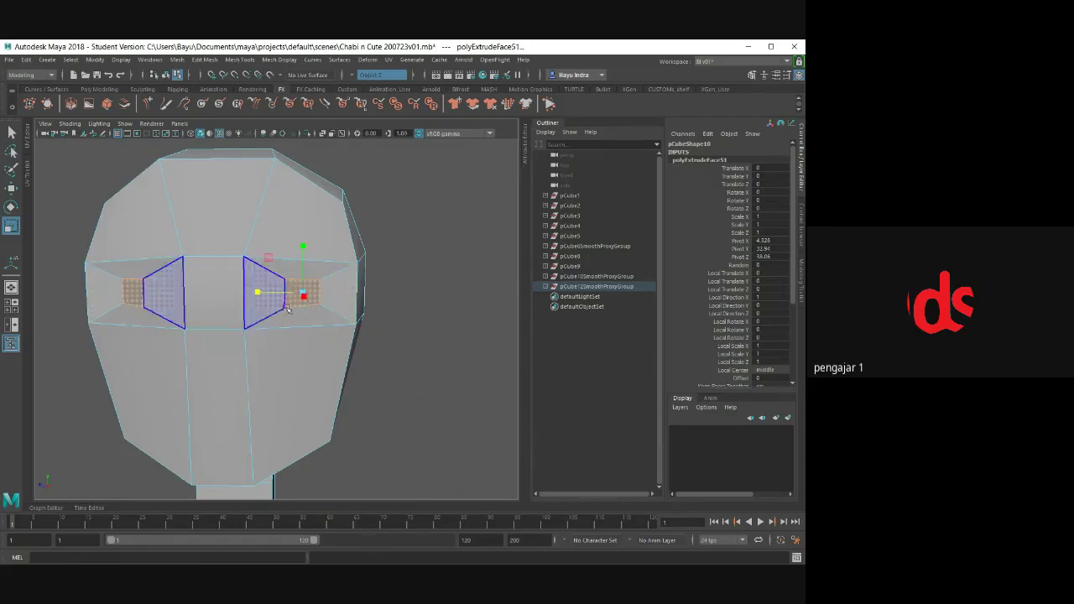
# - Scale both extruded eye faces down, then move them along X toward the nose
pyautogui.moveTo(267, 295); pyautogui.dragTo(265, 294)
pyautogui.keyDown('alt'); pyautogui.moveTo(412, 392); pyautogui.dragTo(428, 383); pyautogui.keyUp('alt')
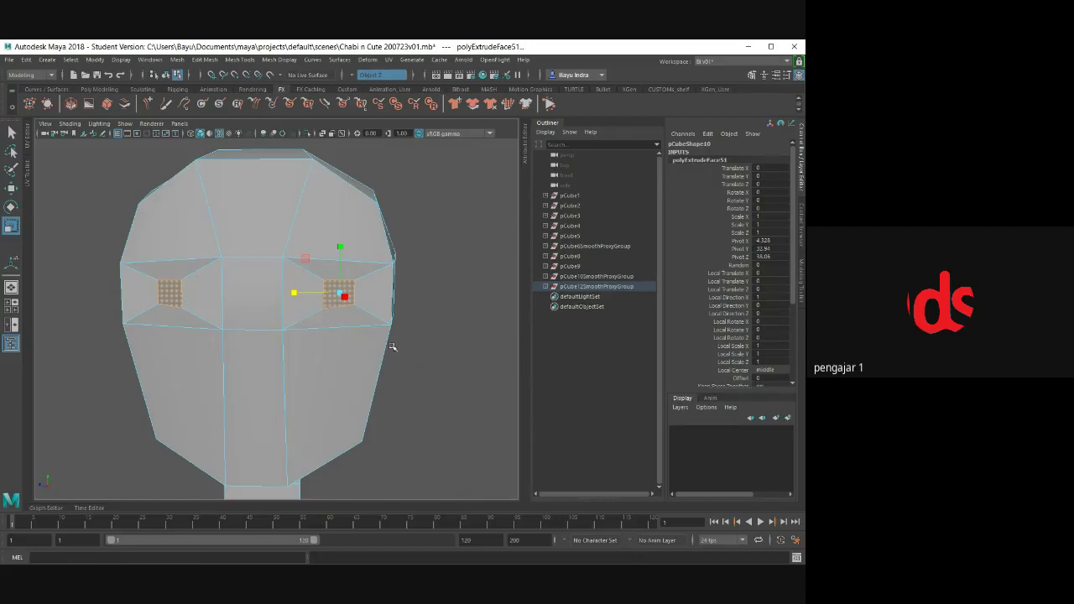
pyautogui.keyDown('alt'); pyautogui.moveTo(392, 347); pyautogui.dragTo(350, 355); pyautogui.keyUp('alt')
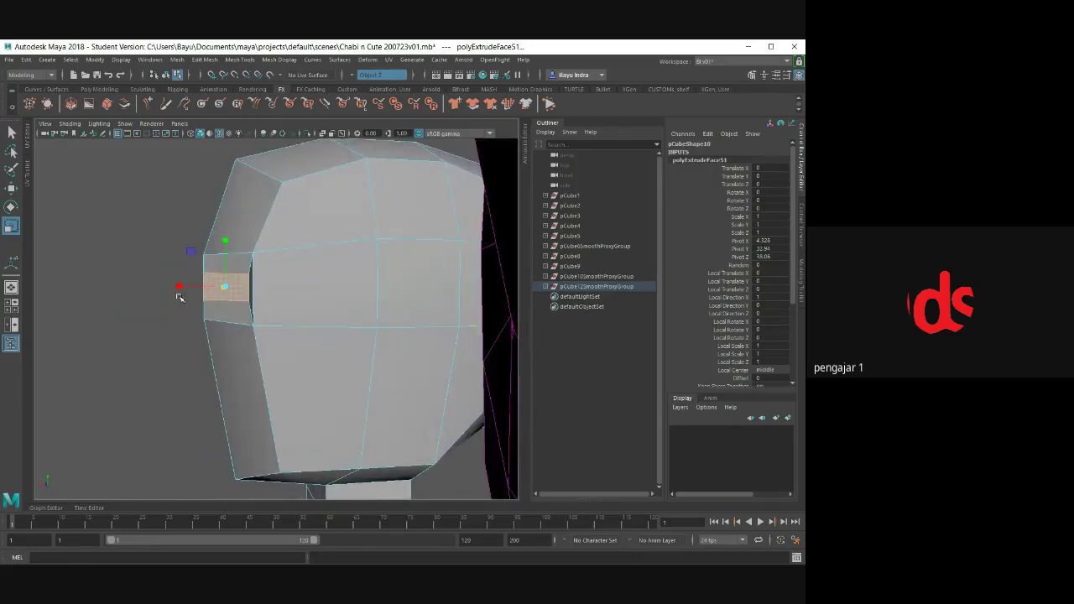
pyautogui.moveTo(178, 296)
pyautogui.keyDown('alt'); pyautogui.mouseDown()
pyautogui.moveTo(233, 289)
pyautogui.moveTo(271, 331)
pyautogui.moveTo(312, 330)
pyautogui.moveTo(397, 367)
pyautogui.moveTo(386, 362)
pyautogui.mouseUp(); pyautogui.keyUp('alt')
pyautogui.press('w')
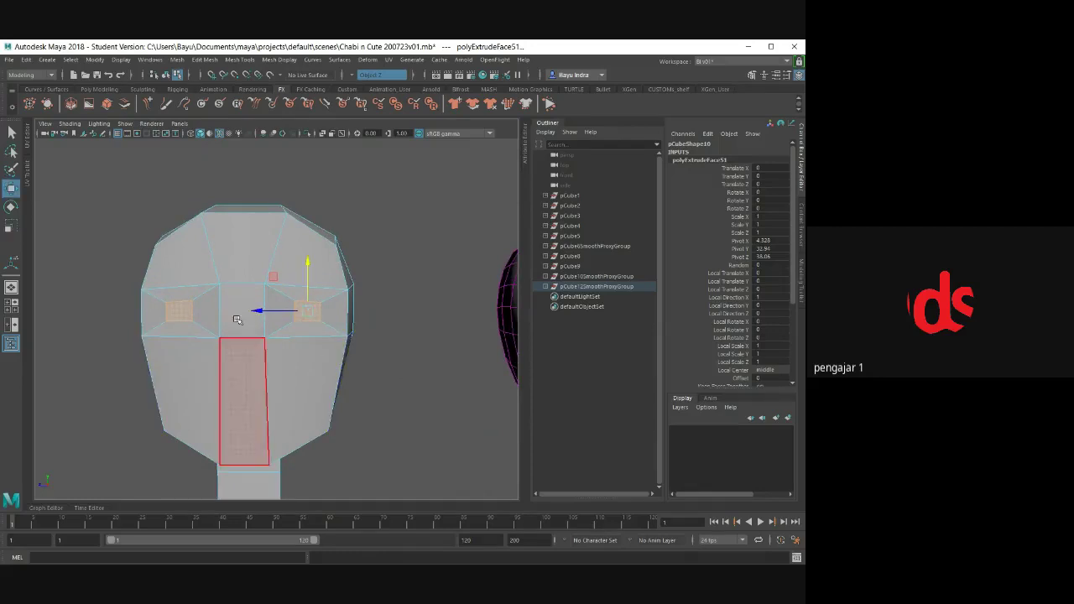
pyautogui.moveTo(258, 312); pyautogui.dragTo(237, 312)
pyautogui.moveTo(366, 341)
pyautogui.keyDown('alt'); pyautogui.mouseDown()
pyautogui.moveTo(410, 360)
pyautogui.moveTo(300, 333)
pyautogui.moveTo(430, 349)
pyautogui.mouseUp(); pyautogui.keyUp('alt')
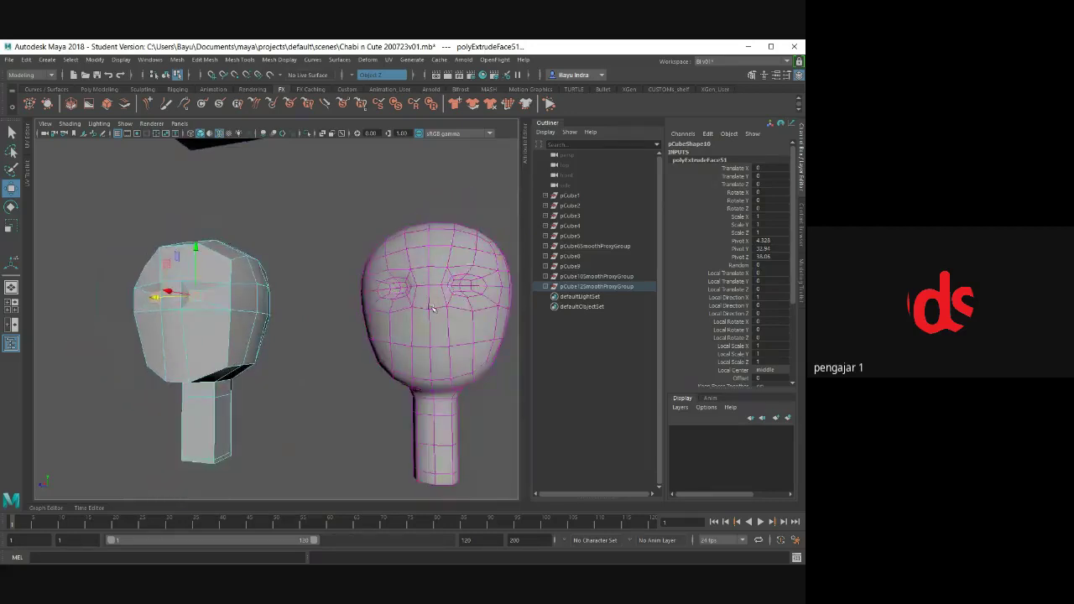
# - Extrude the eye faces again and scale the new faces down into insets
pyautogui.moveTo(284, 330)
pyautogui.keyDown('alt'); pyautogui.mouseDown()
pyautogui.moveTo(263, 358)
pyautogui.moveTo(315, 311)
pyautogui.mouseUp(); pyautogui.keyUp('alt')
pyautogui.scroll(5, 263, 358)
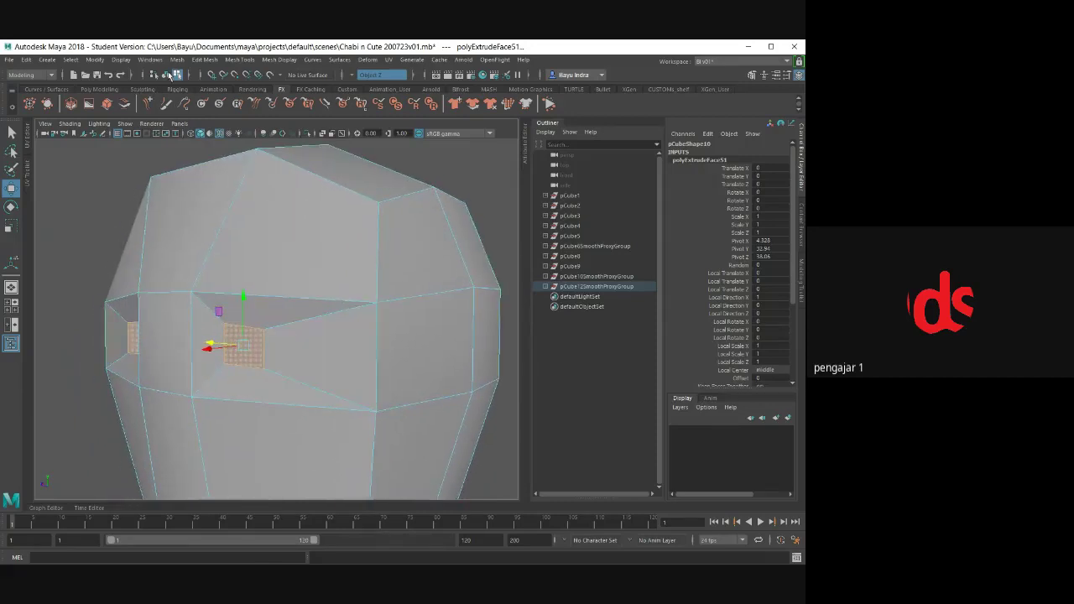
pyautogui.click(204, 60)
pyautogui.click(245, 156)
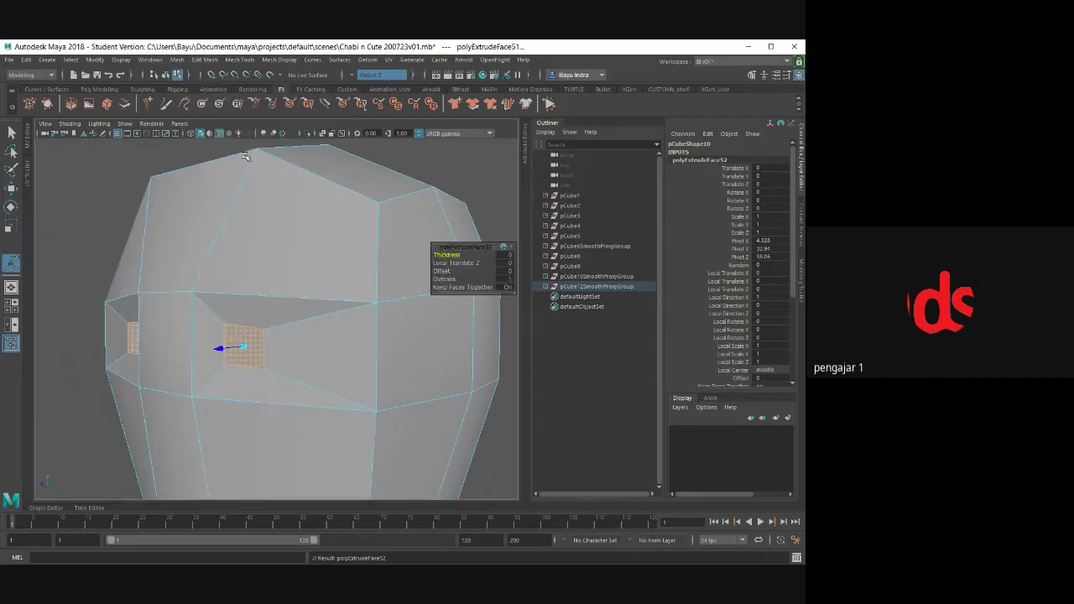
pyautogui.keyDown('alt'); pyautogui.moveTo(214, 348); pyautogui.dragTo(134, 337); pyautogui.keyUp('alt')
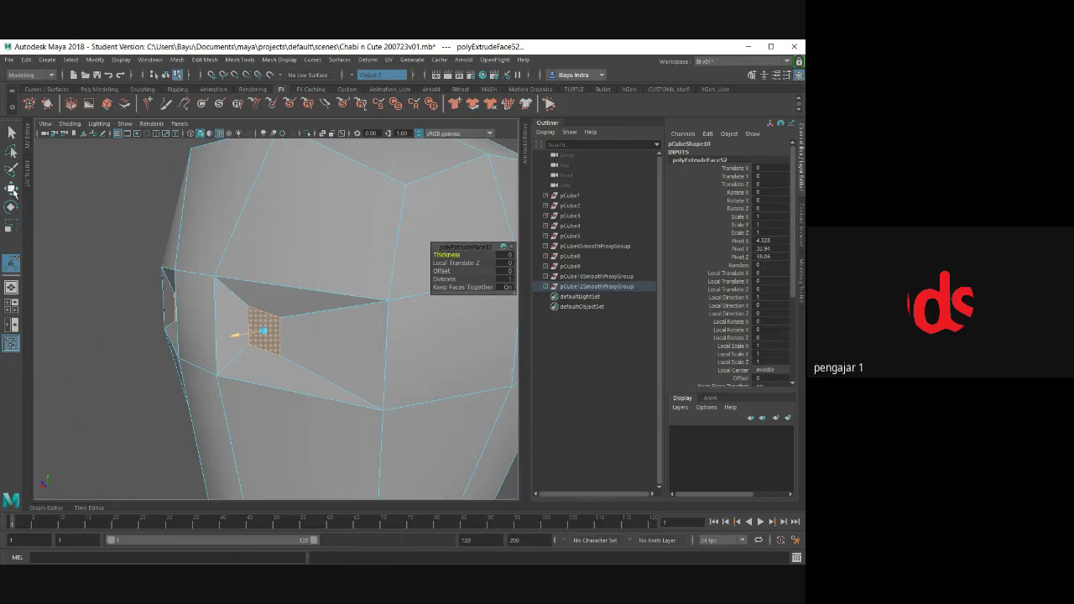
pyautogui.click(13, 189)
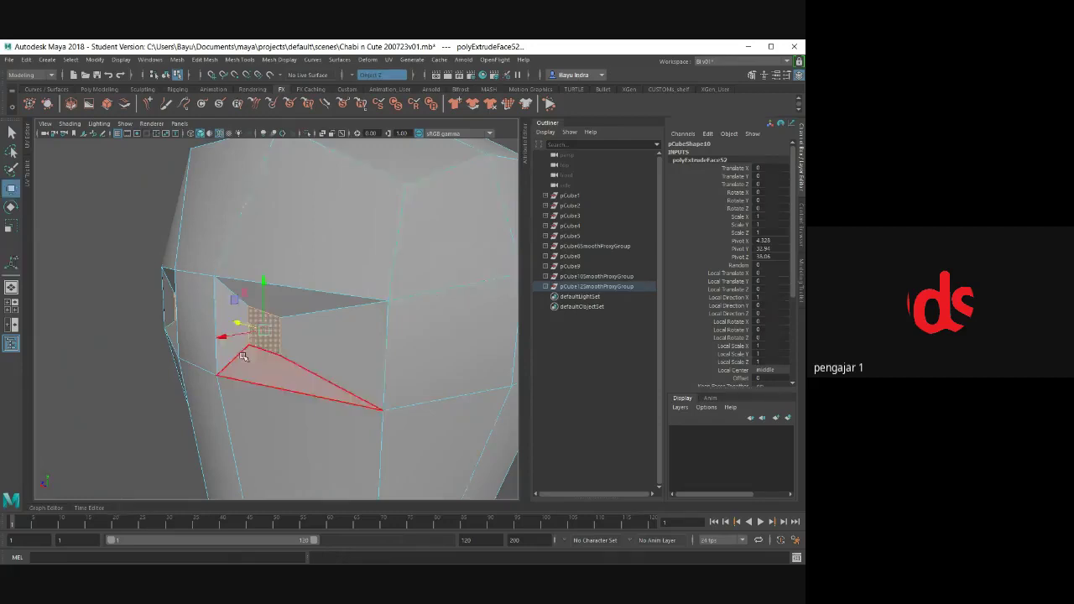
pyautogui.moveTo(263, 331); pyautogui.dragTo(239, 334)
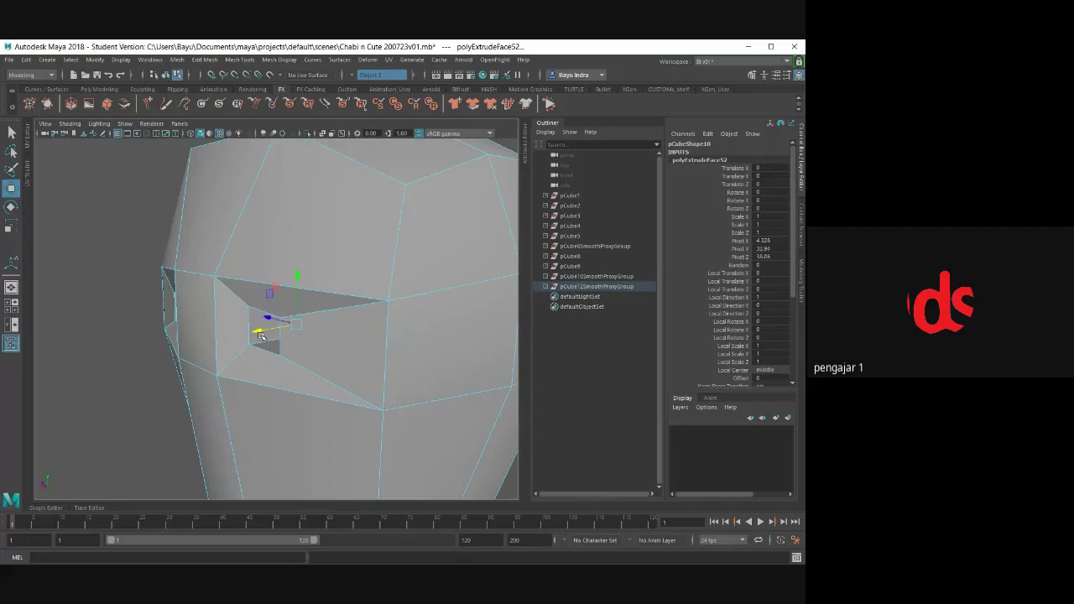
# - Compare against the reference head, then select an edge around an eye socket
pyautogui.scroll(-5, 269, 334)
pyautogui.scroll(-2, 285, 334)
pyautogui.keyDown('alt'); pyautogui.moveTo(300, 334); pyautogui.dragTo(287, 322, button='middle'); pyautogui.keyUp('alt')
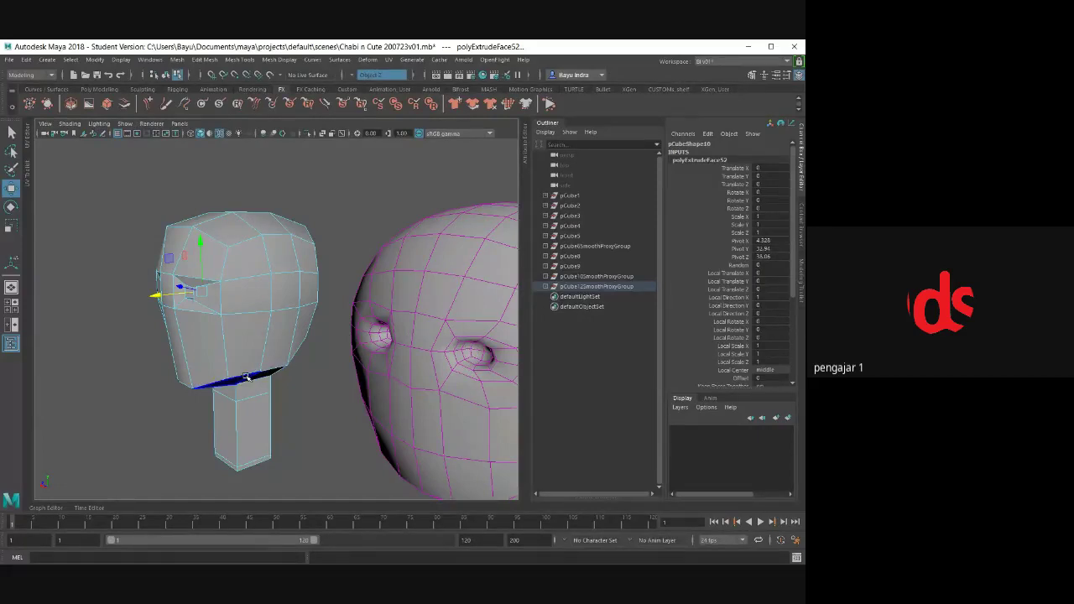
pyautogui.moveTo(246, 377)
pyautogui.keyDown('alt'); pyautogui.mouseDown()
pyautogui.moveTo(267, 335)
pyautogui.moveTo(307, 349)
pyautogui.mouseUp(); pyautogui.keyUp('alt')
pyautogui.scroll(5, 267, 327)
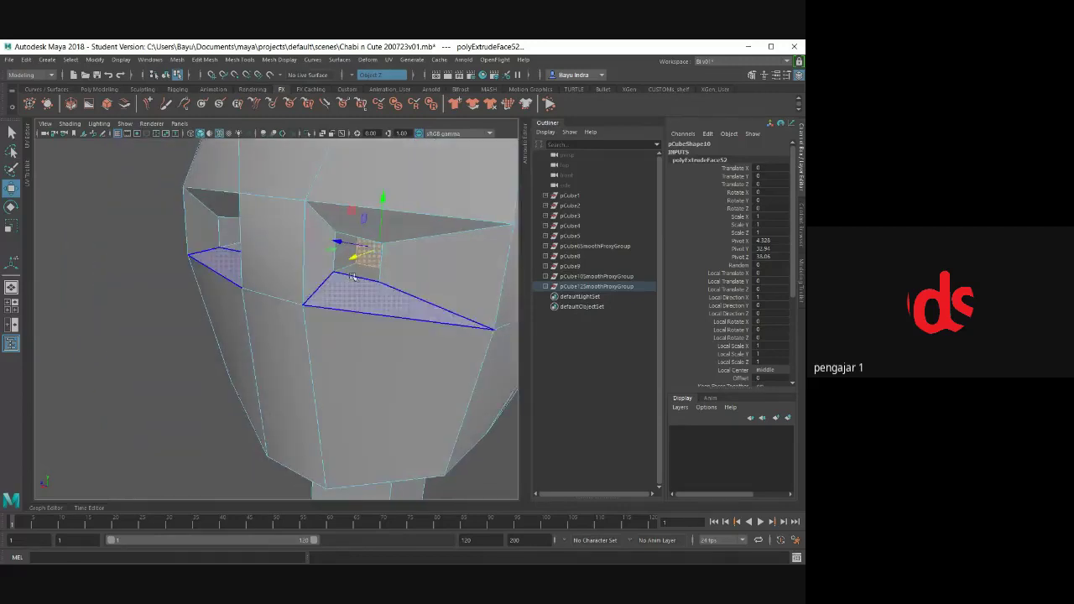
pyautogui.moveTo(352, 268); pyautogui.dragTo(348, 244, button='right')
pyautogui.click(351, 245)
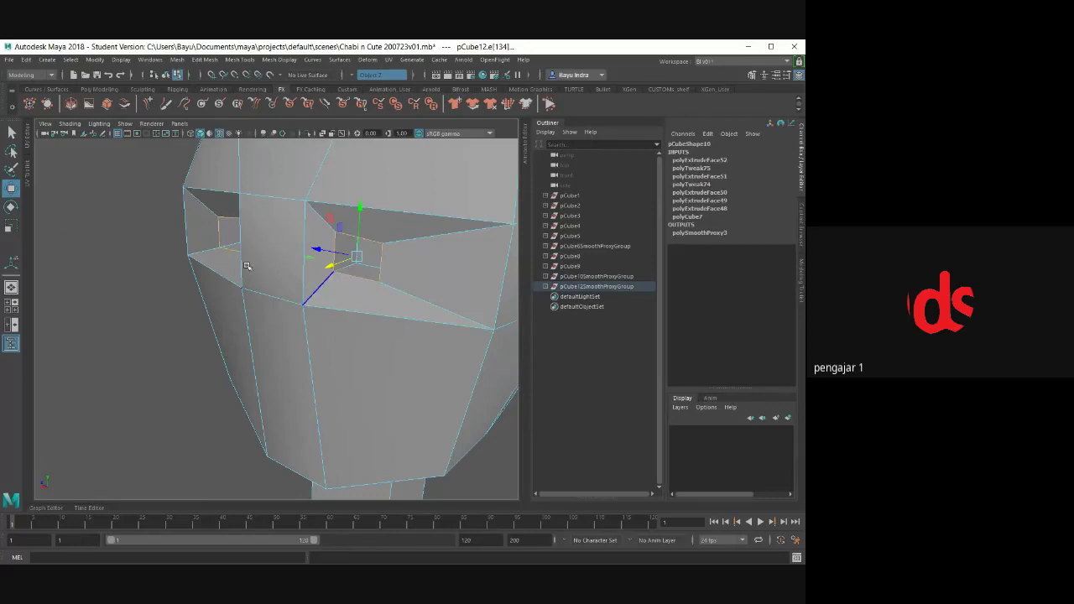
# - Bevel the selected eye-socket edges with a Fraction of 0.1
pyautogui.click(206, 60)
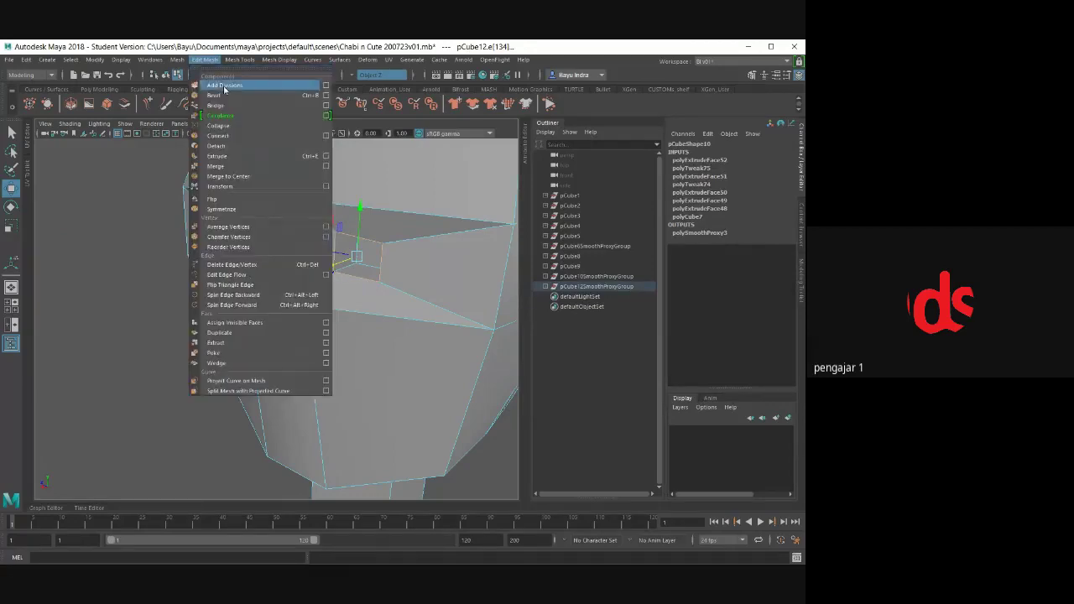
pyautogui.click(225, 95)
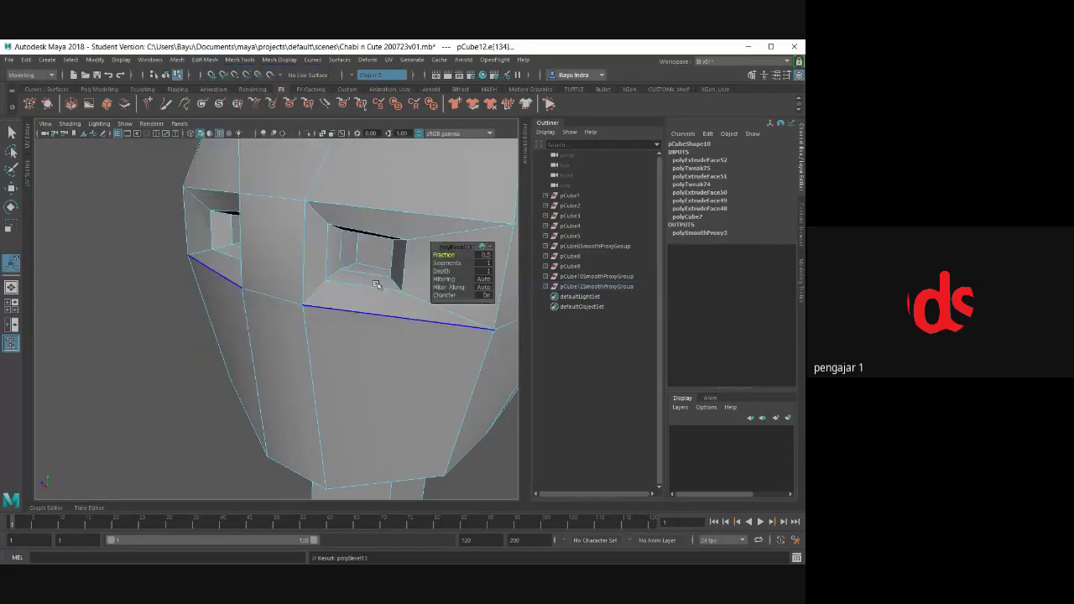
pyautogui.click(490, 255)
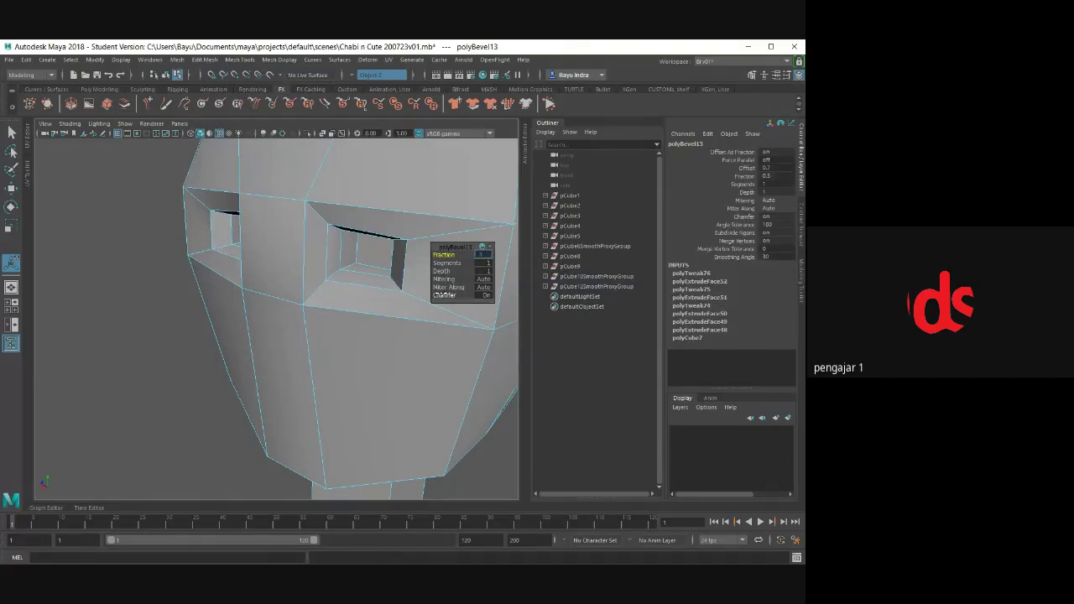
pyautogui.press('Return')
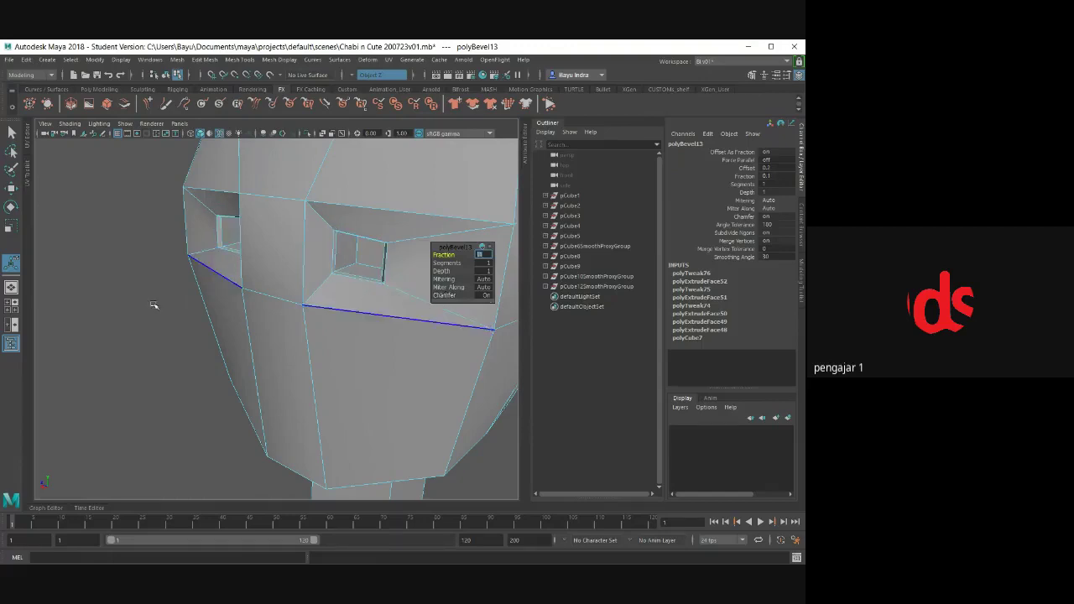
pyautogui.scroll(-5, 156, 305)
pyautogui.moveTo(156, 305)
pyautogui.keyDown('alt'); pyautogui.mouseDown()
pyautogui.moveTo(284, 322)
pyautogui.moveTo(330, 294)
pyautogui.mouseUp(); pyautogui.keyUp('alt')
pyautogui.scroll(-5, 283, 321)
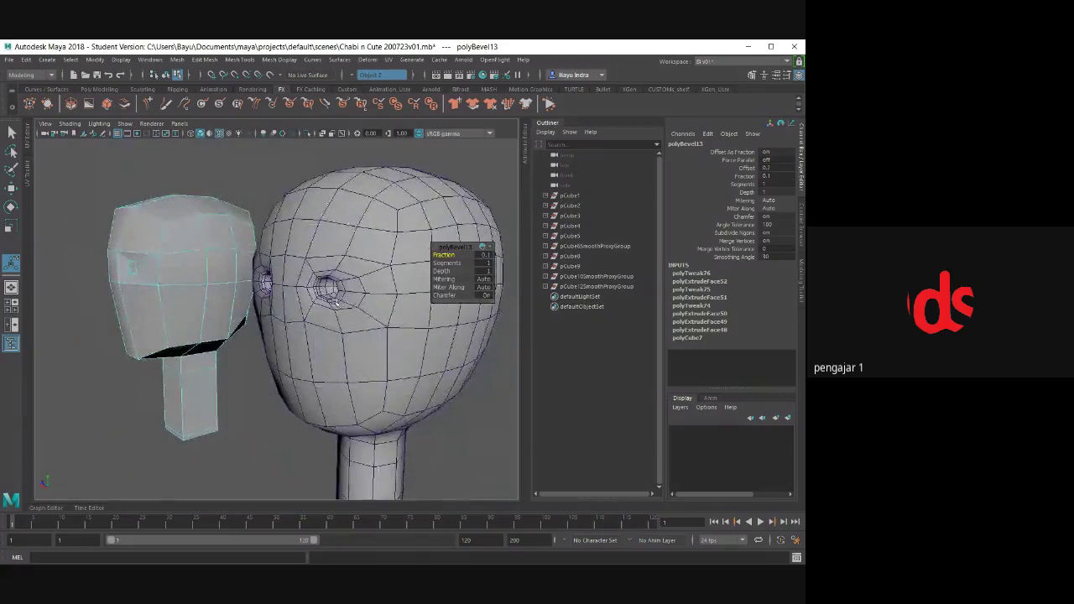
# - Switch to Object Mode, orbit around both heads, and select the smooth proxy reference head
pyautogui.keyDown('alt'); pyautogui.moveTo(262, 328); pyautogui.dragTo(368, 334); pyautogui.keyUp('alt')
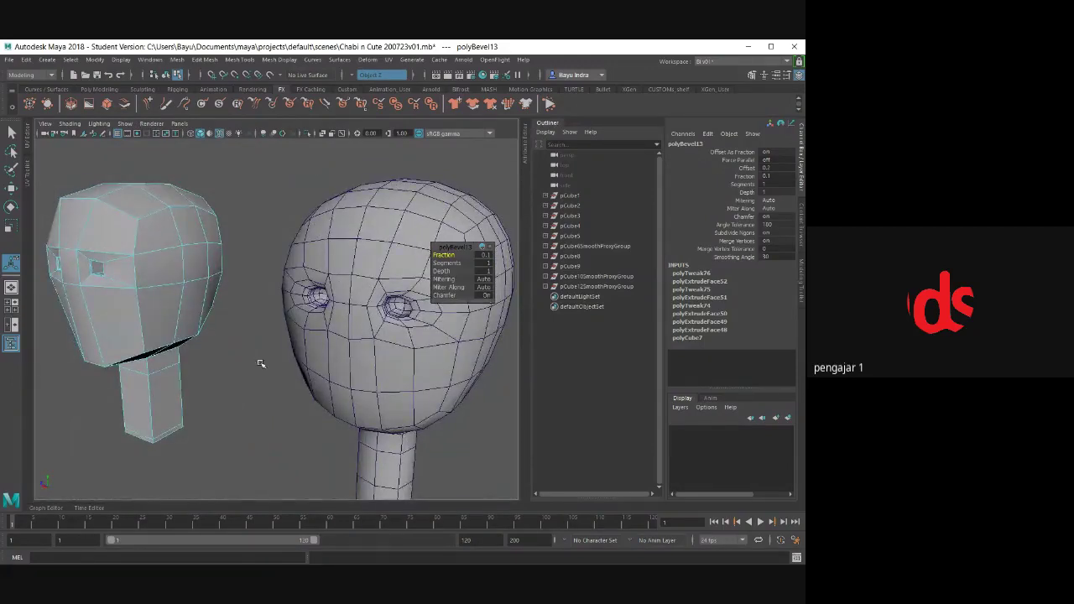
pyautogui.moveTo(215, 397)
pyautogui.keyDown('alt'); pyautogui.mouseDown()
pyautogui.moveTo(252, 377)
pyautogui.moveTo(312, 381)
pyautogui.mouseUp(); pyautogui.keyUp('alt')
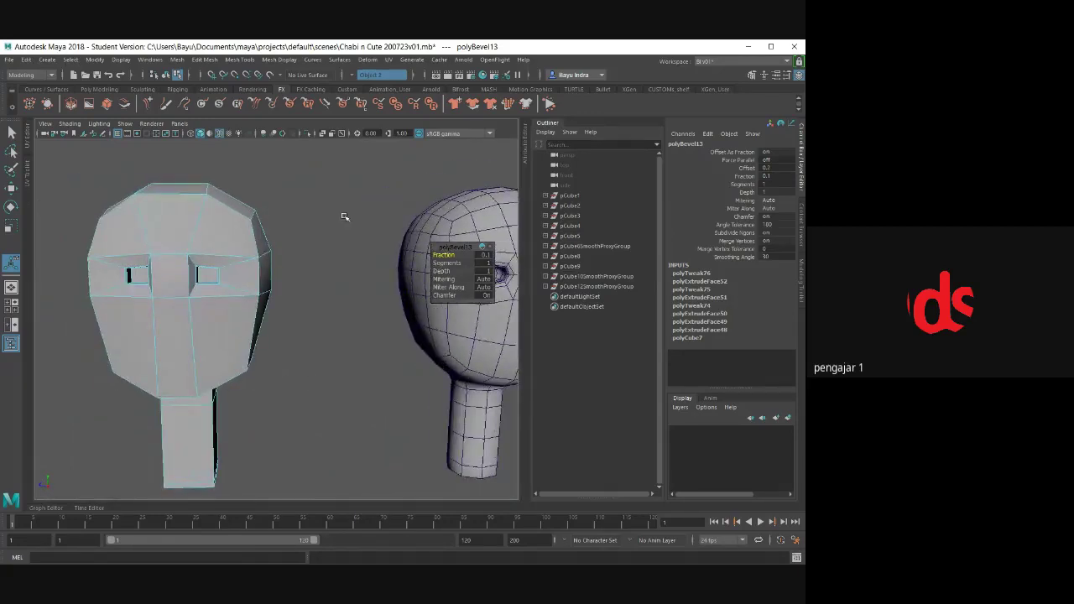
pyautogui.rightClick(340, 206)
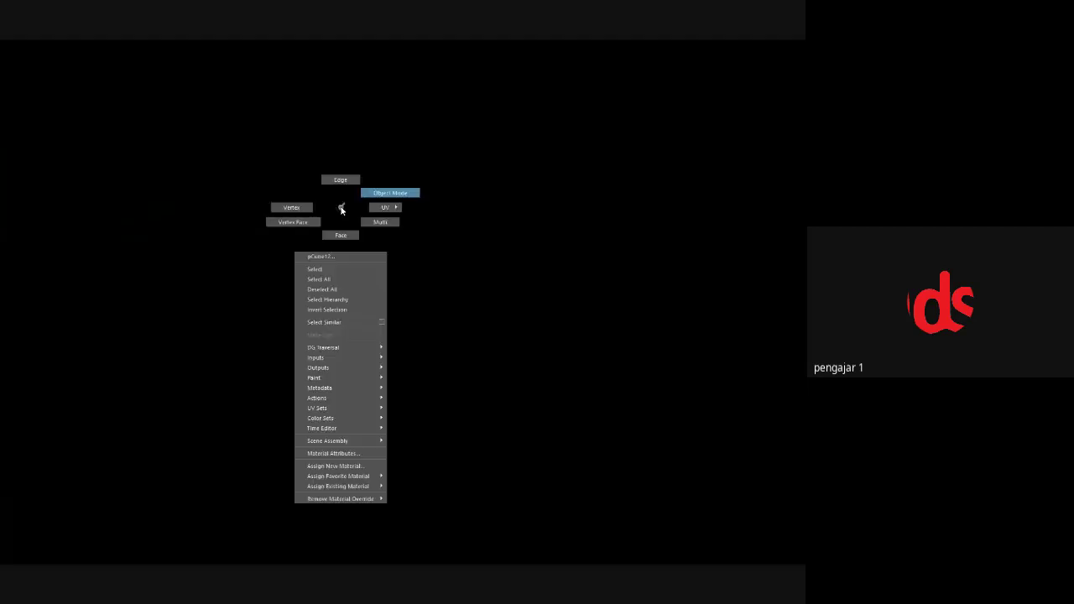
pyautogui.click(365, 194)
pyautogui.moveTo(360, 257)
pyautogui.keyDown('alt'); pyautogui.mouseDown()
pyautogui.moveTo(276, 338)
pyautogui.moveTo(391, 352)
pyautogui.moveTo(364, 318)
pyautogui.mouseUp(); pyautogui.keyUp('alt')
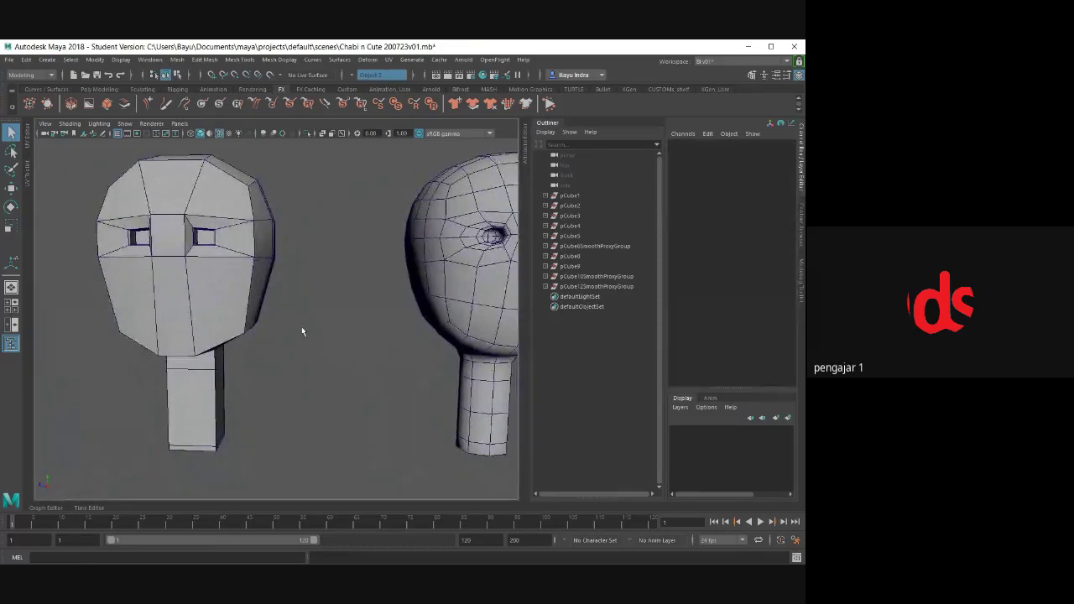
pyautogui.moveTo(256, 340)
pyautogui.keyDown('alt'); pyautogui.mouseDown()
pyautogui.moveTo(285, 336)
pyautogui.moveTo(270, 336)
pyautogui.mouseUp(); pyautogui.keyUp('alt')
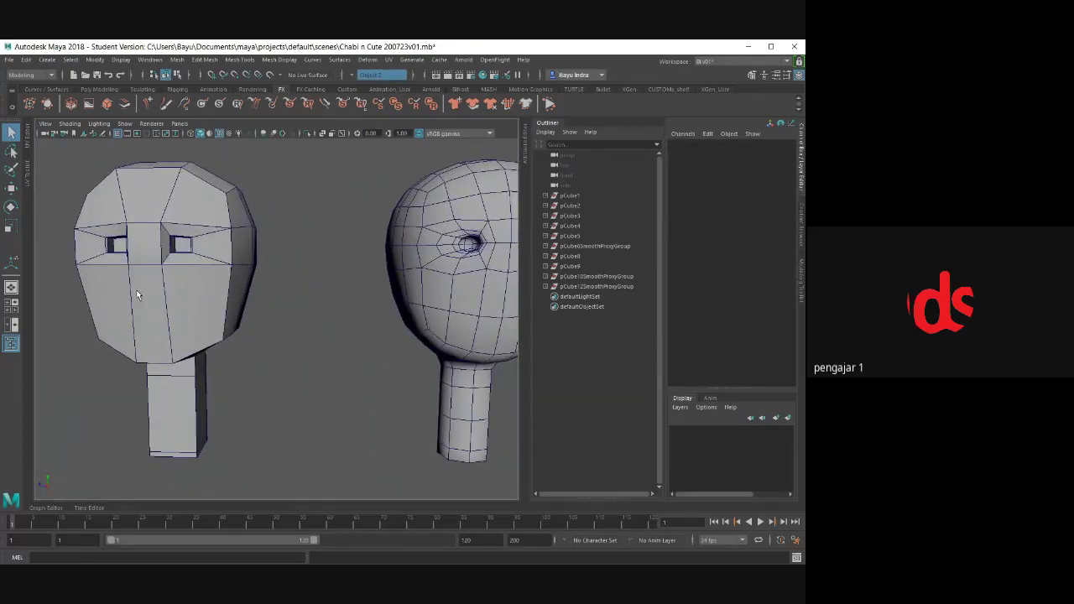
pyautogui.keyDown('alt'); pyautogui.moveTo(138, 295); pyautogui.dragTo(236, 331); pyautogui.keyUp('alt')
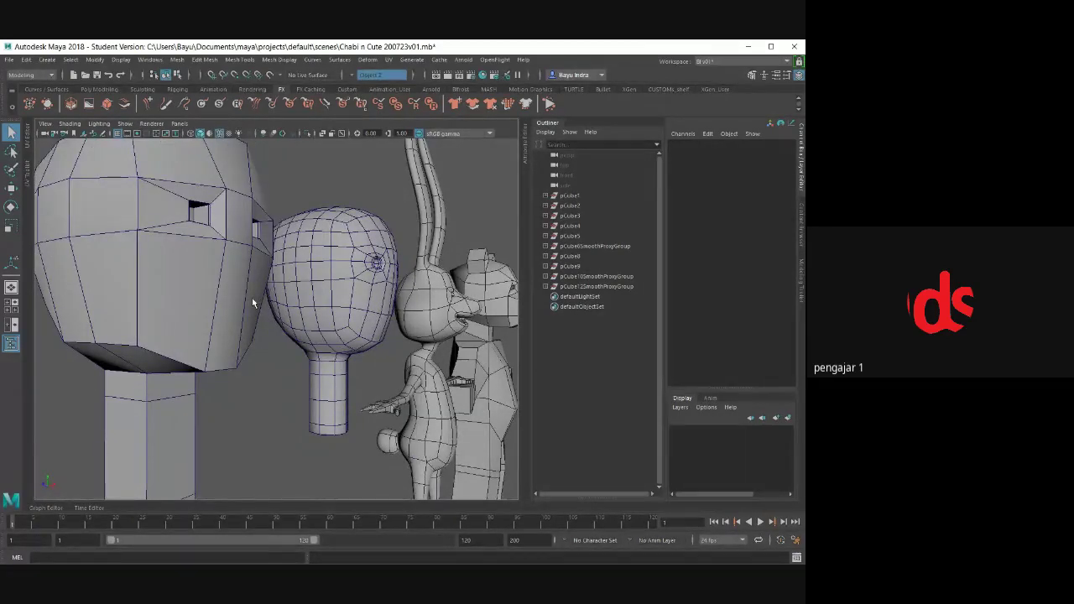
pyautogui.scroll(-3, 252, 297)
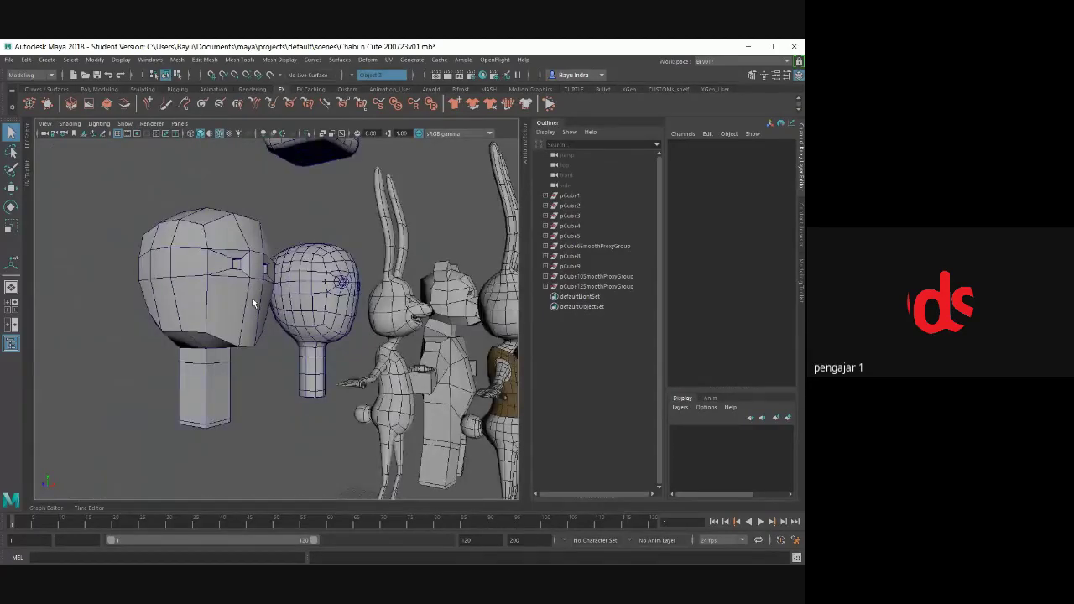
pyautogui.moveTo(252, 297)
pyautogui.keyDown('alt'); pyautogui.mouseDown()
pyautogui.moveTo(222, 333)
pyautogui.moveTo(239, 331)
pyautogui.mouseUp(); pyautogui.keyUp('alt')
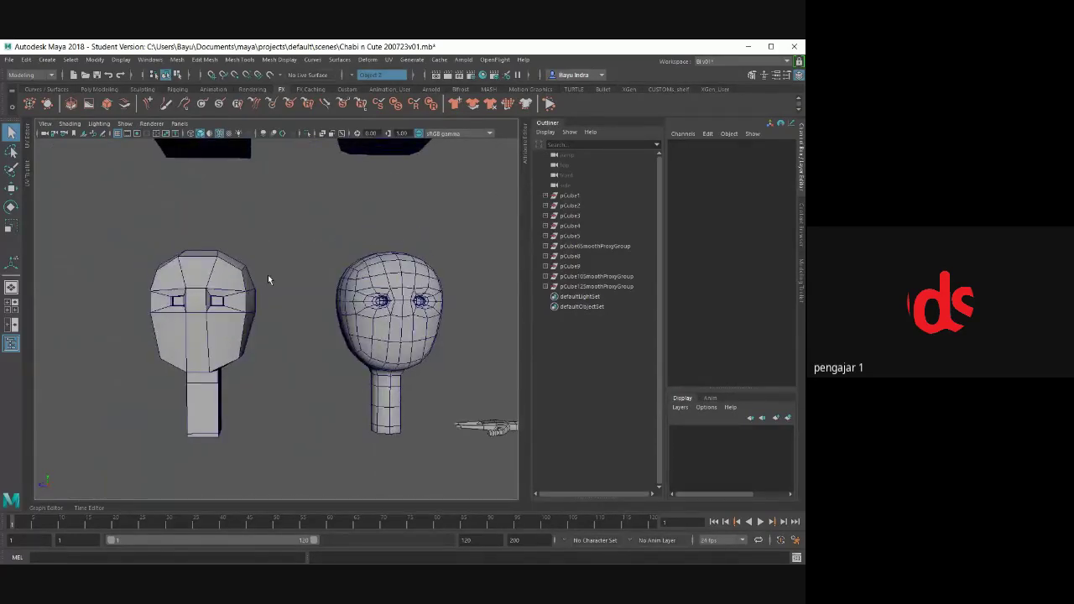
pyautogui.click(213, 279)
pyautogui.moveTo(170, 226)
pyautogui.keyDown('alt'); pyautogui.mouseDown(button='middle')
pyautogui.moveTo(247, 312)
pyautogui.moveTo(239, 359)
pyautogui.mouseUp(button='middle'); pyautogui.keyUp('alt')
# - Undo an accidental move of the rounded cube, then duplicate the low-poly head pCube12
pyautogui.click(344, 245)
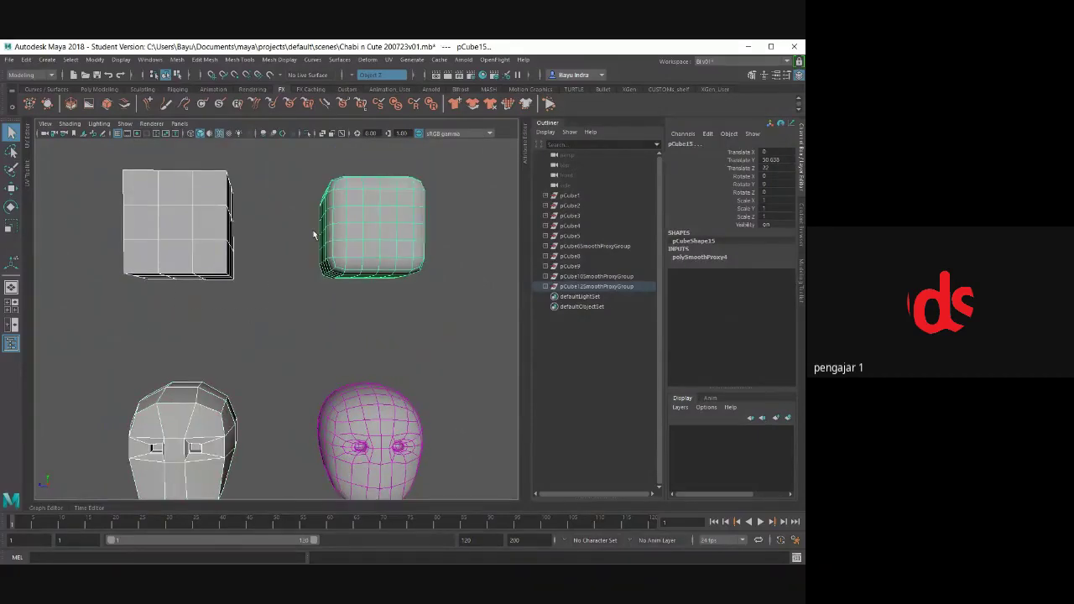
pyautogui.press('w')
pyautogui.scroll(-3, 285, 265)
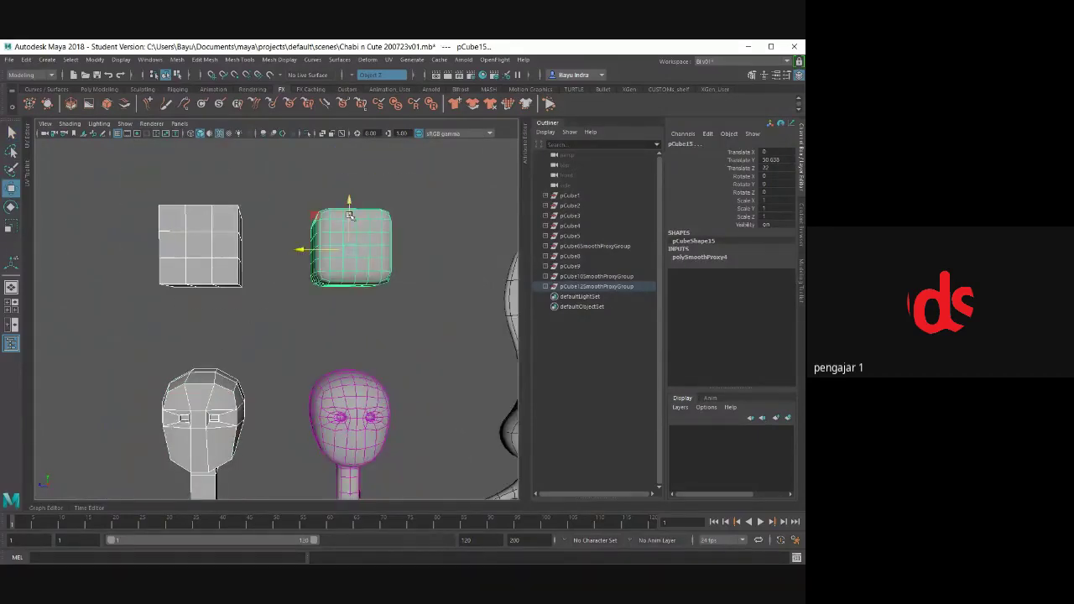
pyautogui.moveTo(351, 206); pyautogui.dragTo(359, 154)
pyautogui.hotkey('ctrl', 'z')
pyautogui.click(252, 365)
pyautogui.click(216, 392)
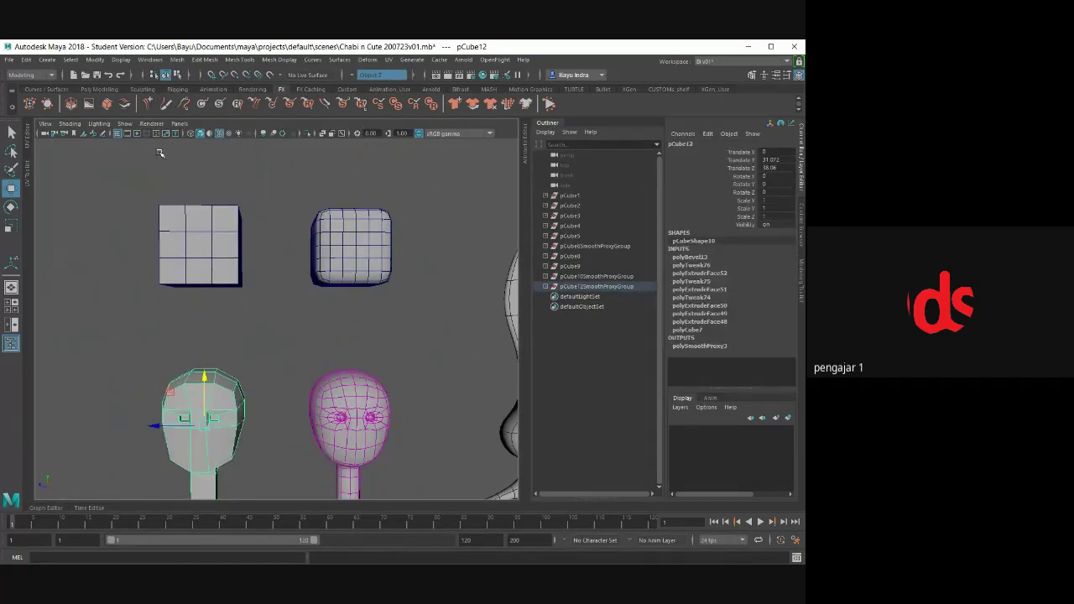
pyautogui.click(26, 60)
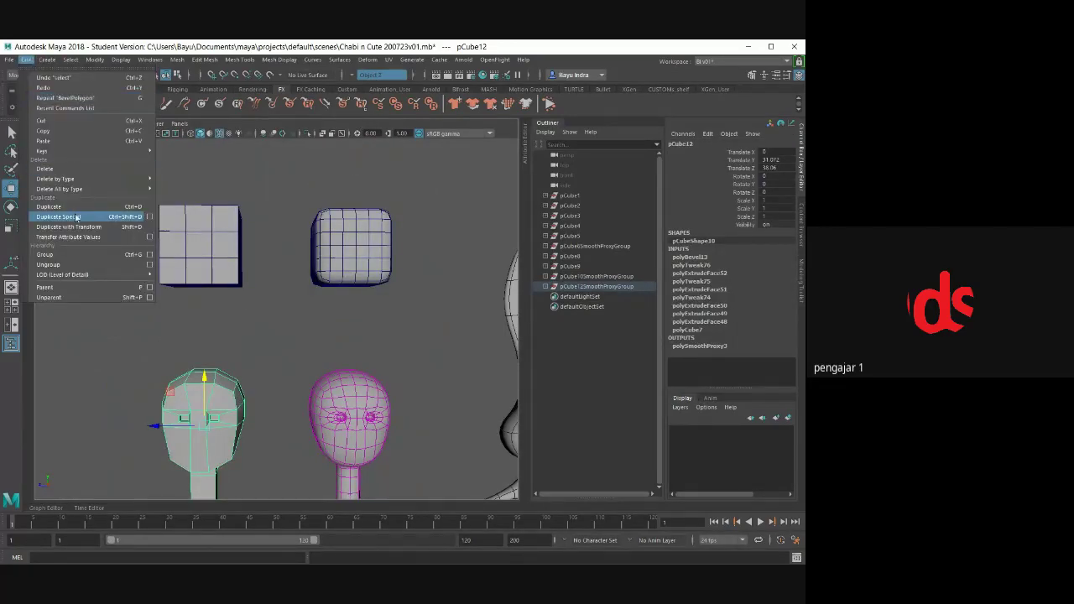
pyautogui.click(231, 256)
# - Give the copied head a Subdiv smooth proxy and offset the proxy along Translate Z
pyautogui.click(341, 260)
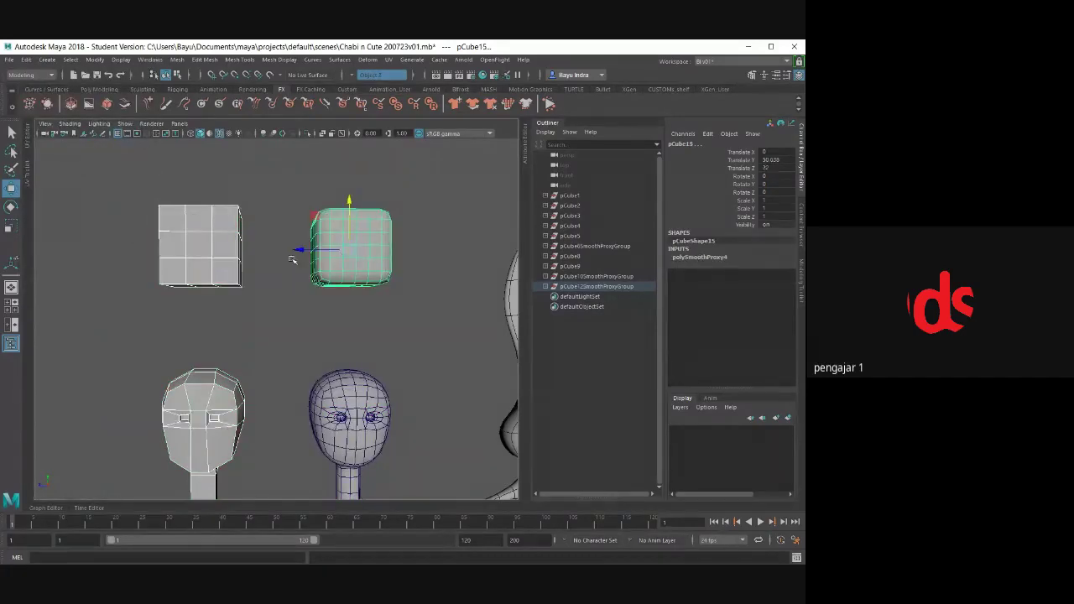
pyautogui.keyDown('alt'); pyautogui.moveTo(351, 216); pyautogui.dragTo(274, 366); pyautogui.keyUp('alt')
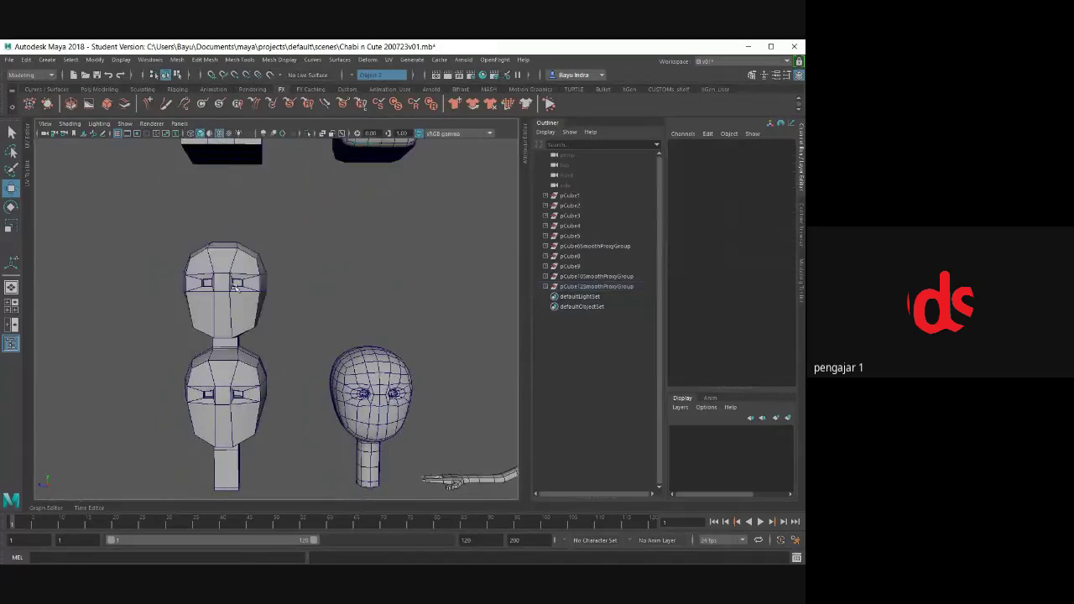
pyautogui.click(234, 287)
pyautogui.click(176, 60)
pyautogui.moveTo(203, 272)
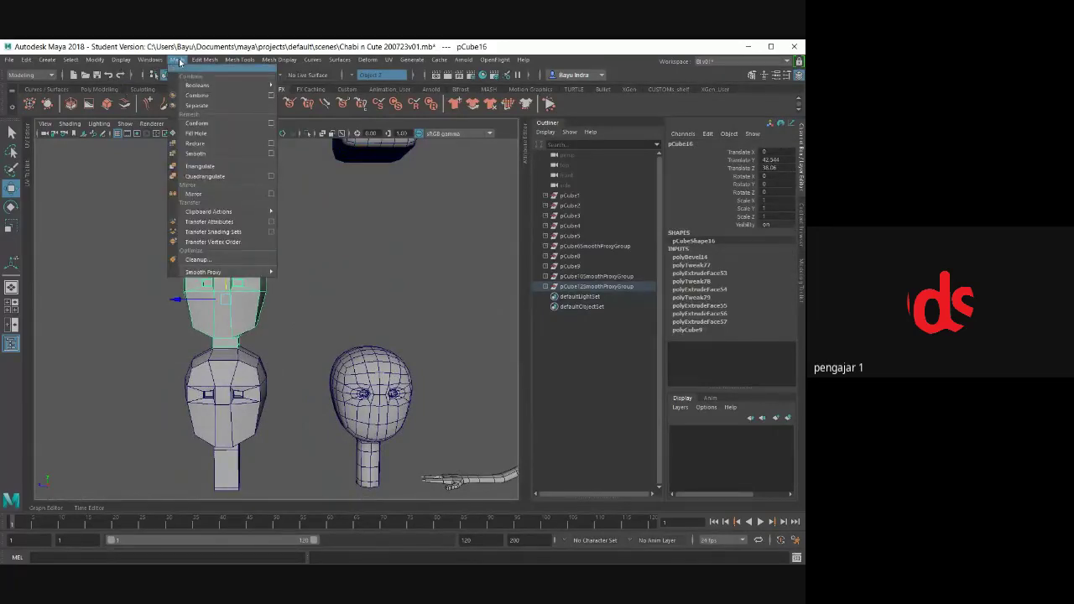
pyautogui.click(308, 280)
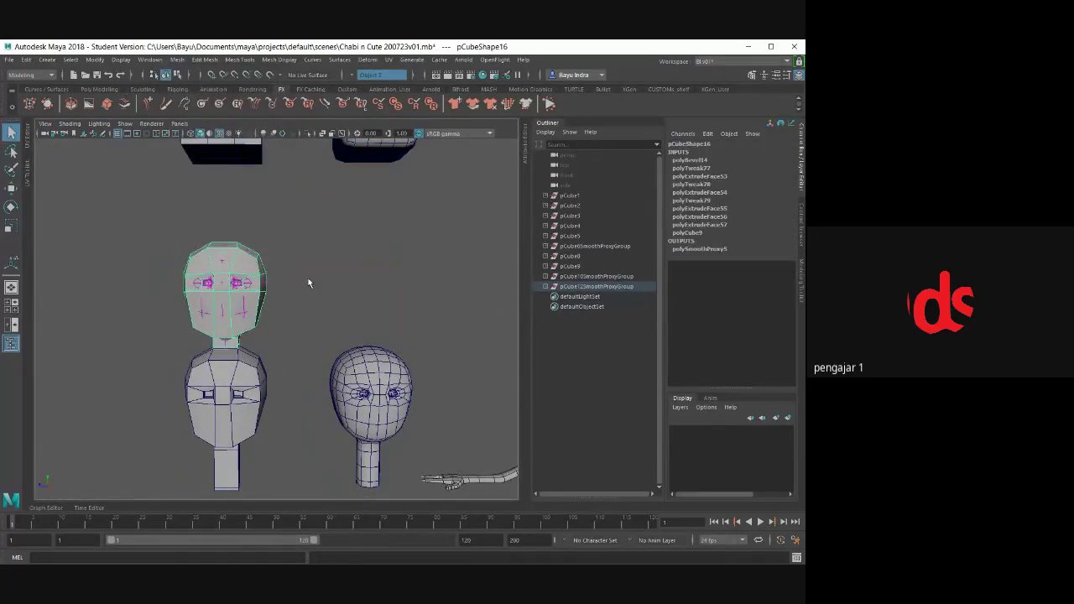
pyautogui.click(239, 285)
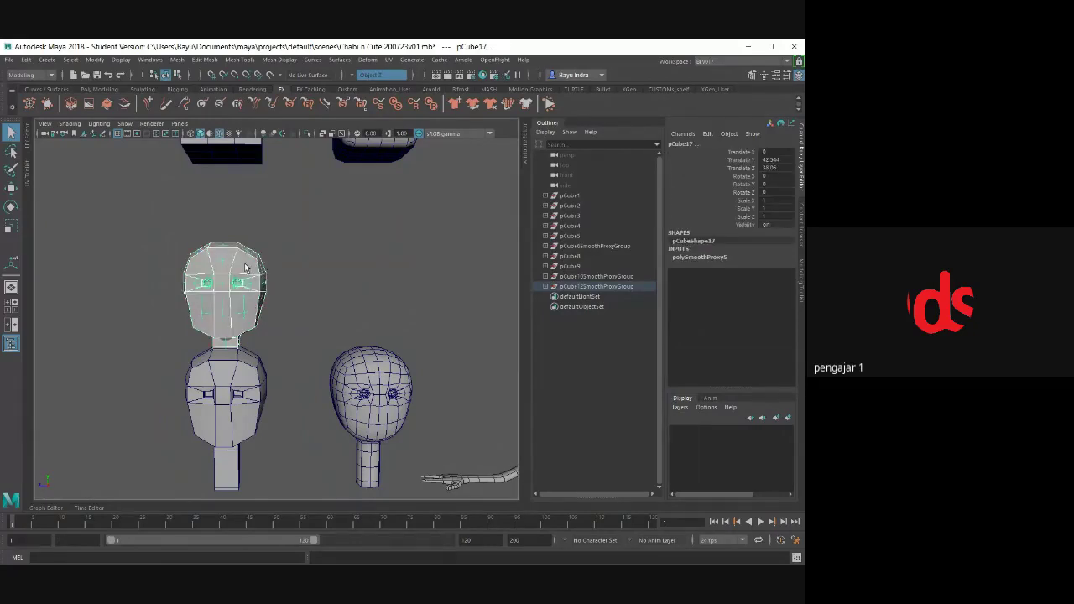
pyautogui.click(788, 167)
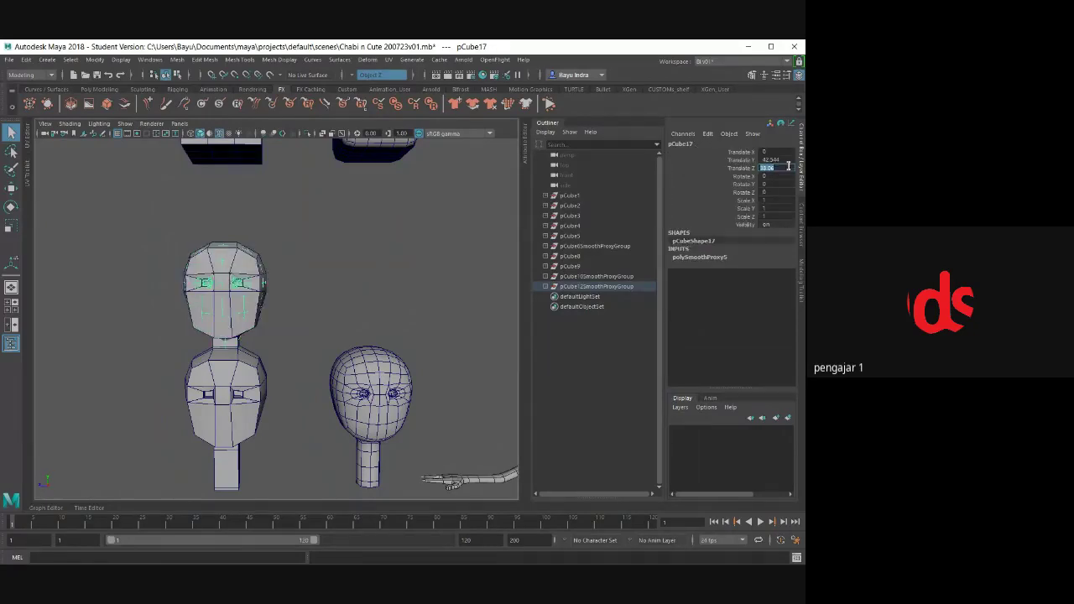
pyautogui.write('22')
pyautogui.press('Return')
# - Frame the lower low-poly head's face, select the head and switch to face selection
pyautogui.click(453, 344)
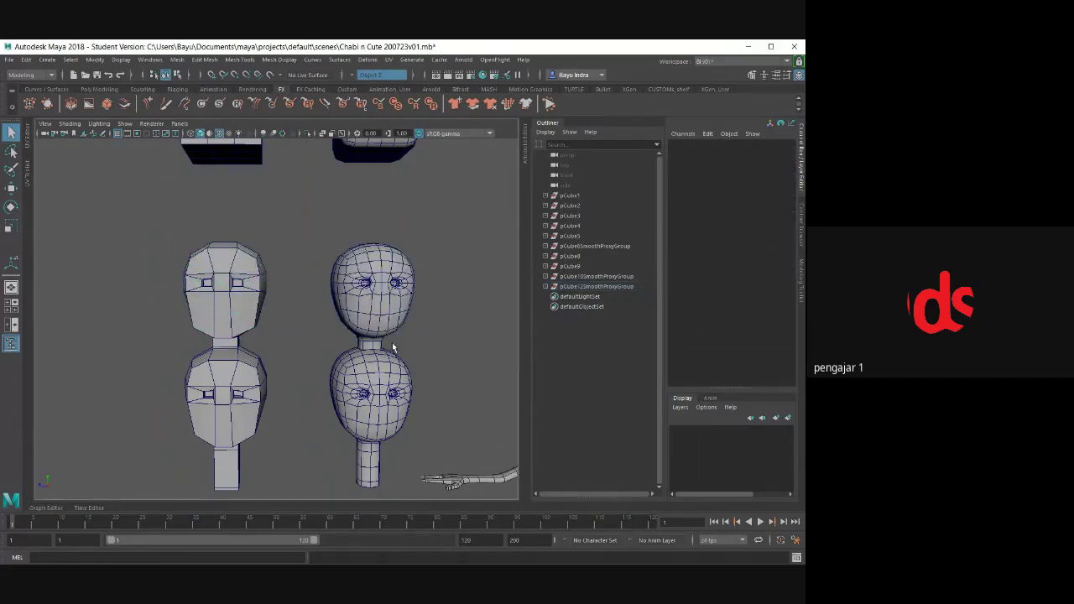
pyautogui.moveTo(284, 365)
pyautogui.keyDown('alt'); pyautogui.mouseDown()
pyautogui.moveTo(260, 364)
pyautogui.moveTo(276, 373)
pyautogui.mouseUp(); pyautogui.keyUp('alt')
pyautogui.scroll(5, 276, 373)
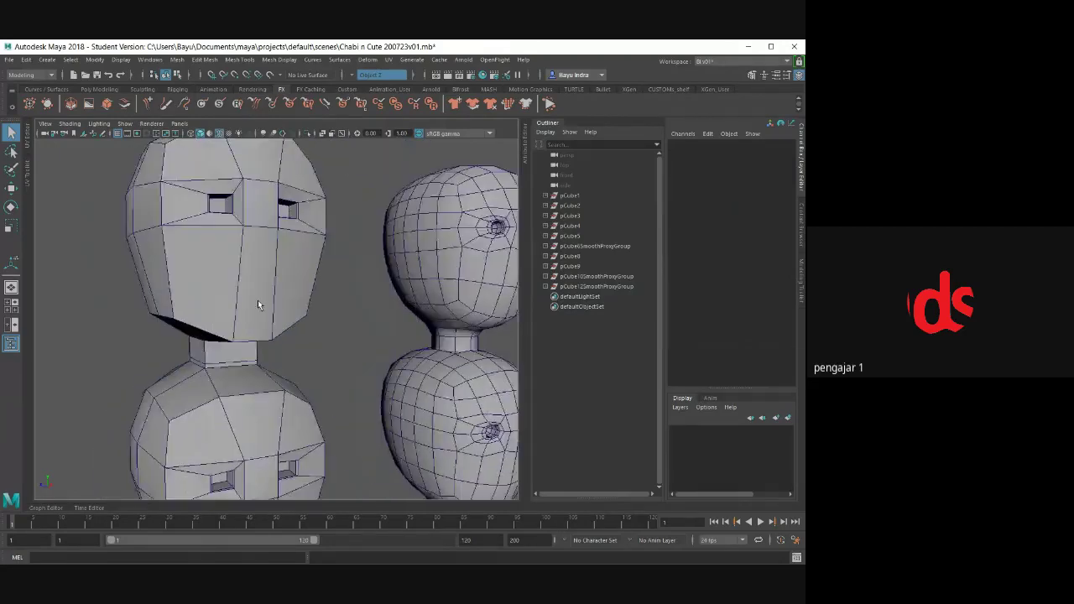
pyautogui.keyDown('alt'); pyautogui.moveTo(258, 299); pyautogui.dragTo(312, 389); pyautogui.keyUp('alt')
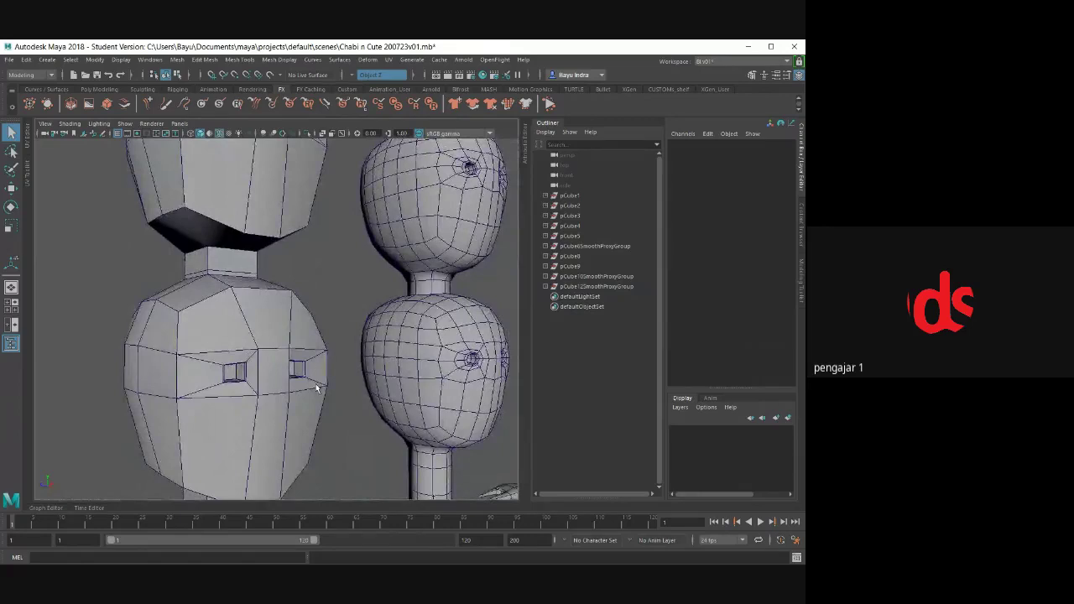
pyautogui.moveTo(317, 388)
pyautogui.keyDown('alt'); pyautogui.mouseDown()
pyautogui.moveTo(290, 324)
pyautogui.moveTo(255, 338)
pyautogui.mouseUp(); pyautogui.keyUp('alt')
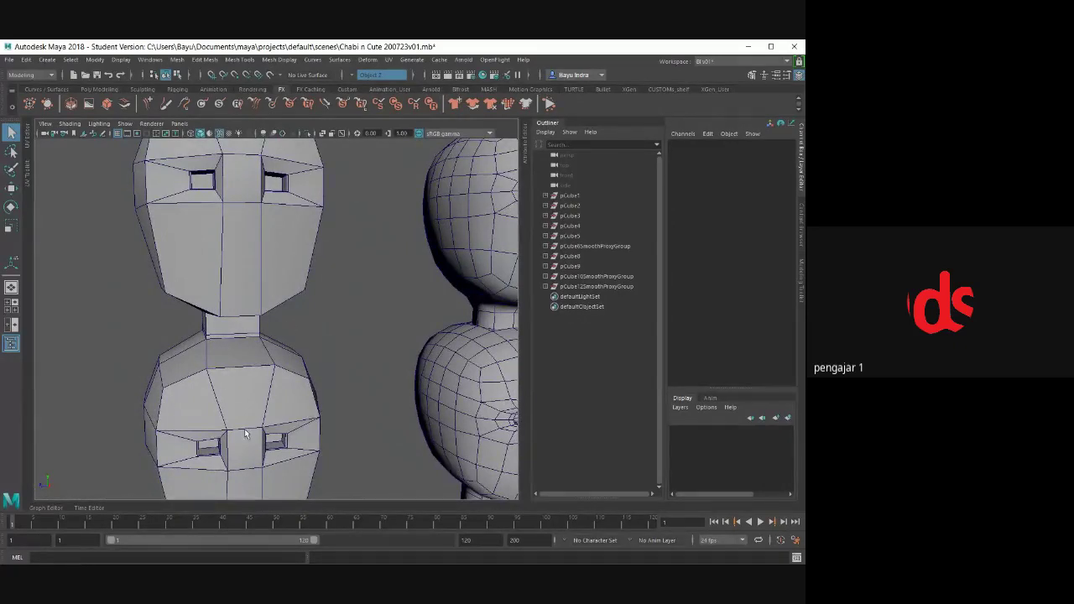
pyautogui.keyDown('alt'); pyautogui.moveTo(245, 434); pyautogui.dragTo(277, 336, button='middle'); pyautogui.keyUp('alt')
pyautogui.click(347, 311)
pyautogui.moveTo(363, 269); pyautogui.dragTo(365, 291, button='right')
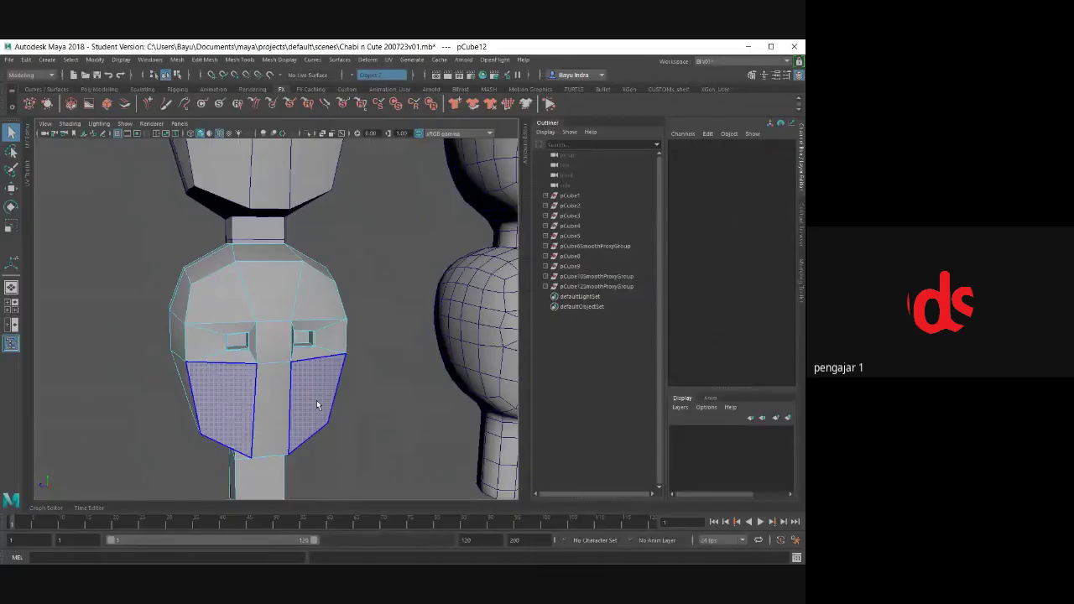
# - Extrude the selected lower-face polygons of the low-poly head
pyautogui.click(204, 60)
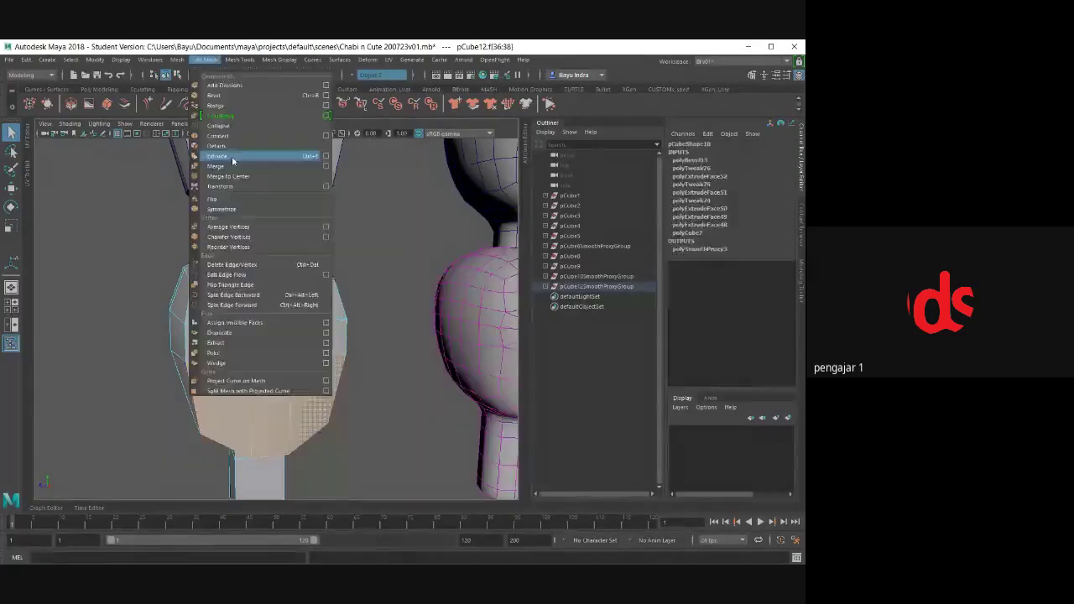
pyautogui.click(243, 156)
pyautogui.keyDown('alt'); pyautogui.moveTo(360, 373); pyautogui.dragTo(258, 406); pyautogui.keyUp('alt')
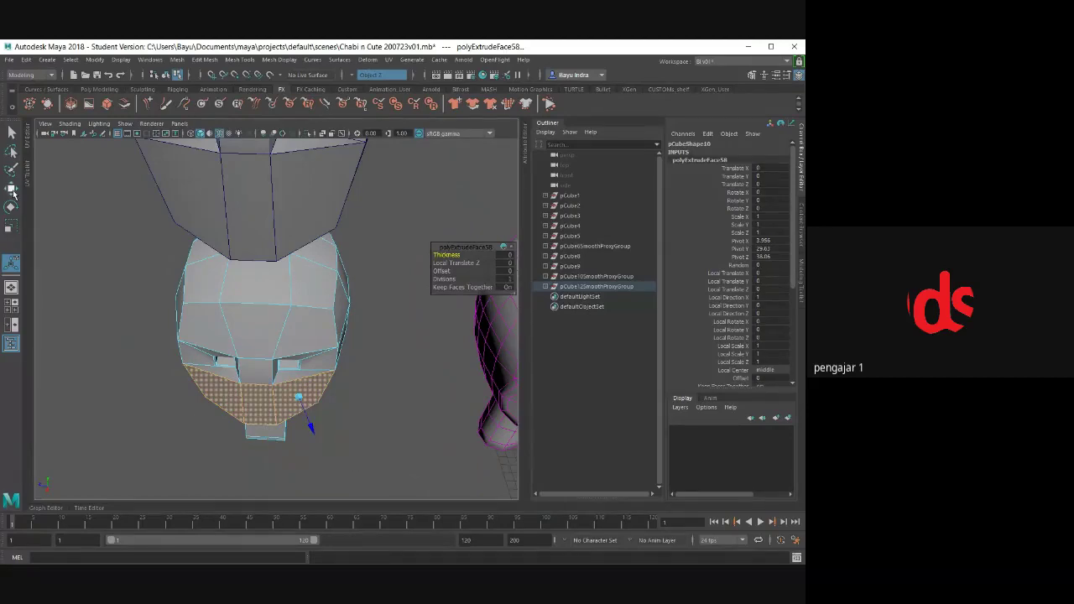
pyautogui.click(12, 191)
pyautogui.moveTo(216, 429)
pyautogui.keyDown('alt'); pyautogui.mouseDown()
pyautogui.moveTo(284, 415)
pyautogui.moveTo(293, 384)
pyautogui.moveTo(392, 406)
pyautogui.moveTo(454, 382)
pyautogui.mouseUp(); pyautogui.keyUp('alt')
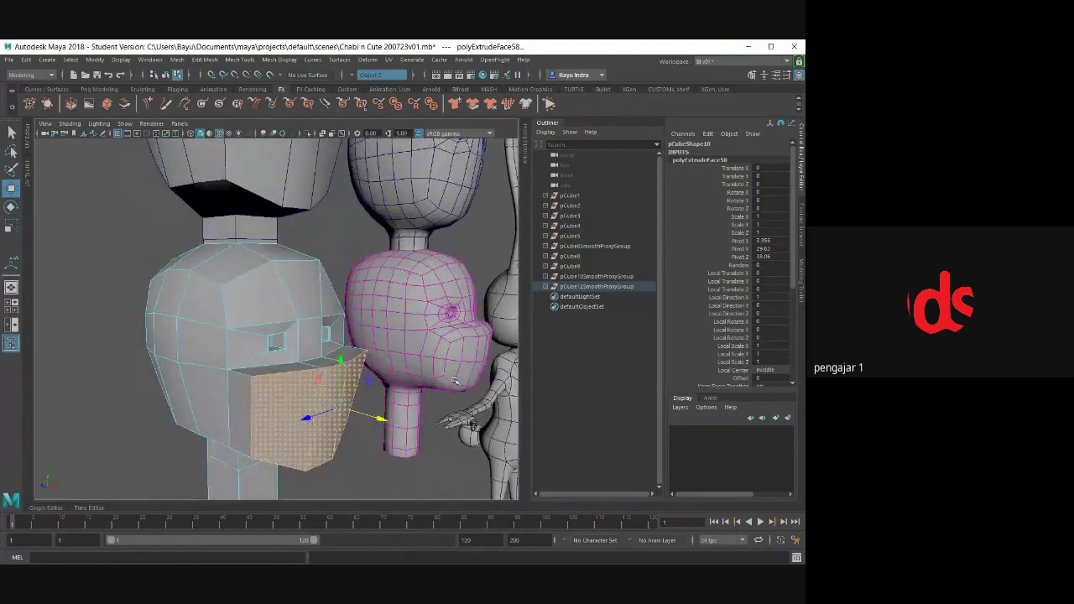
pyautogui.keyDown('alt'); pyautogui.moveTo(352, 429); pyautogui.dragTo(295, 420); pyautogui.keyUp('alt')
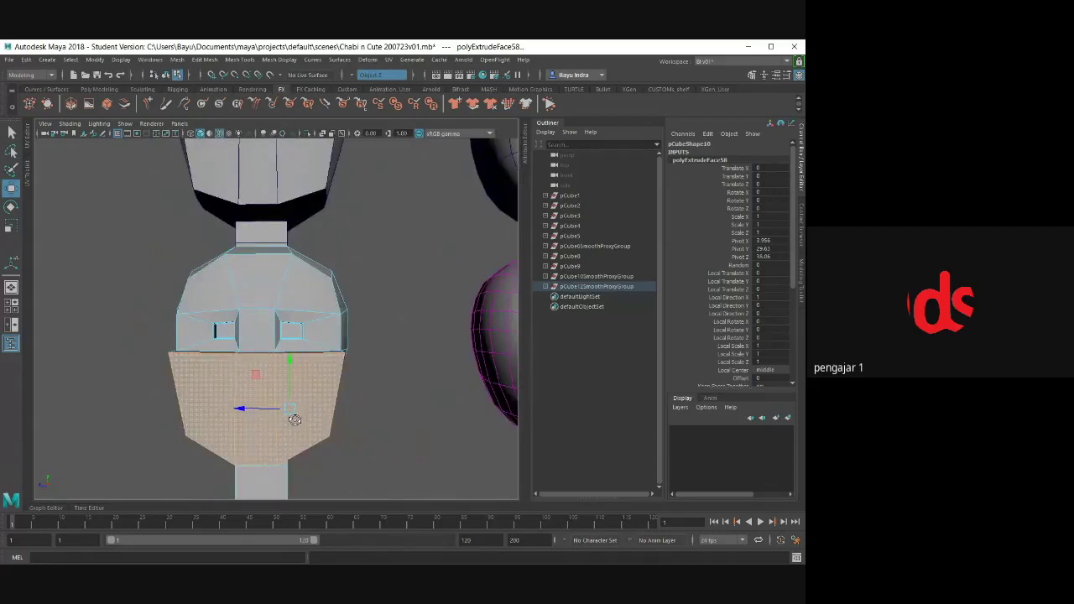
# - Scale the extruded lower-face region and compare it against the smooth reference heads
pyautogui.press('r')
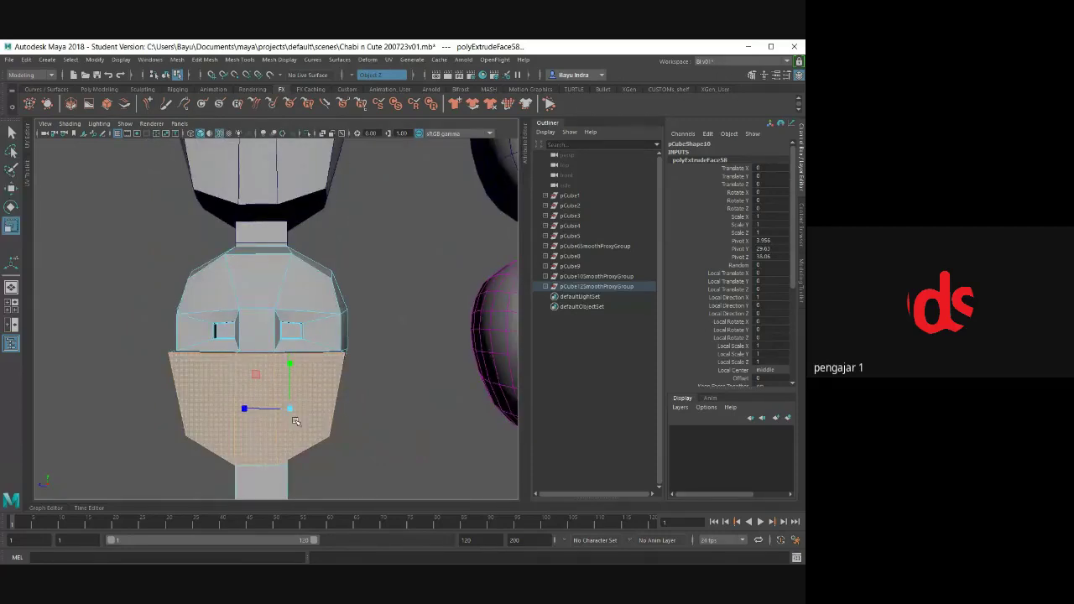
pyautogui.scroll(-5, 328, 386)
pyautogui.keyDown('alt'); pyautogui.moveTo(355, 391); pyautogui.dragTo(297, 392, button='middle'); pyautogui.keyUp('alt')
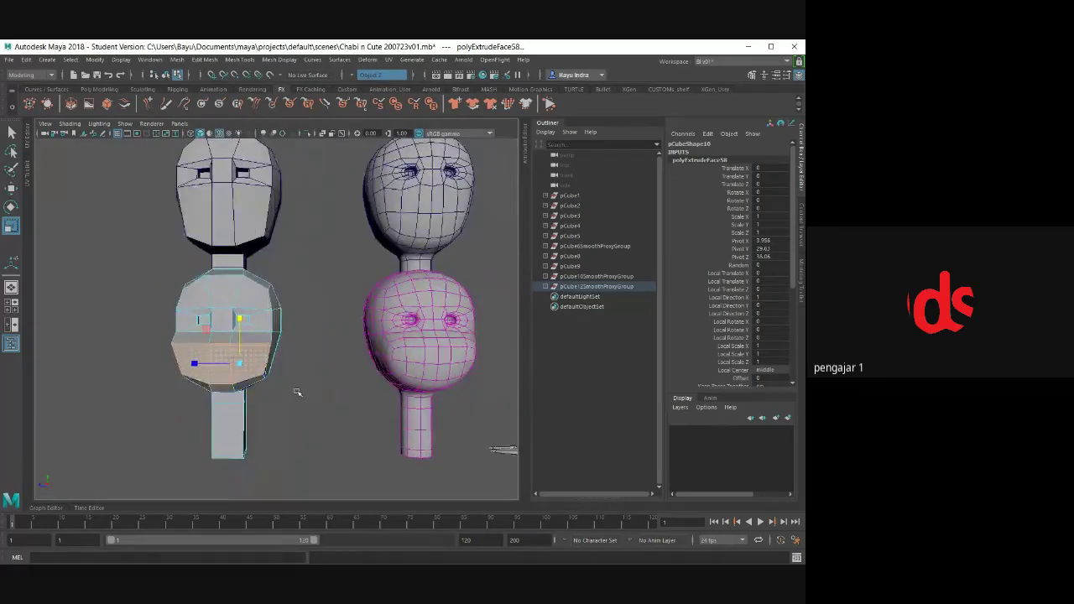
pyautogui.keyDown('alt'); pyautogui.moveTo(297, 392); pyautogui.dragTo(288, 395); pyautogui.keyUp('alt')
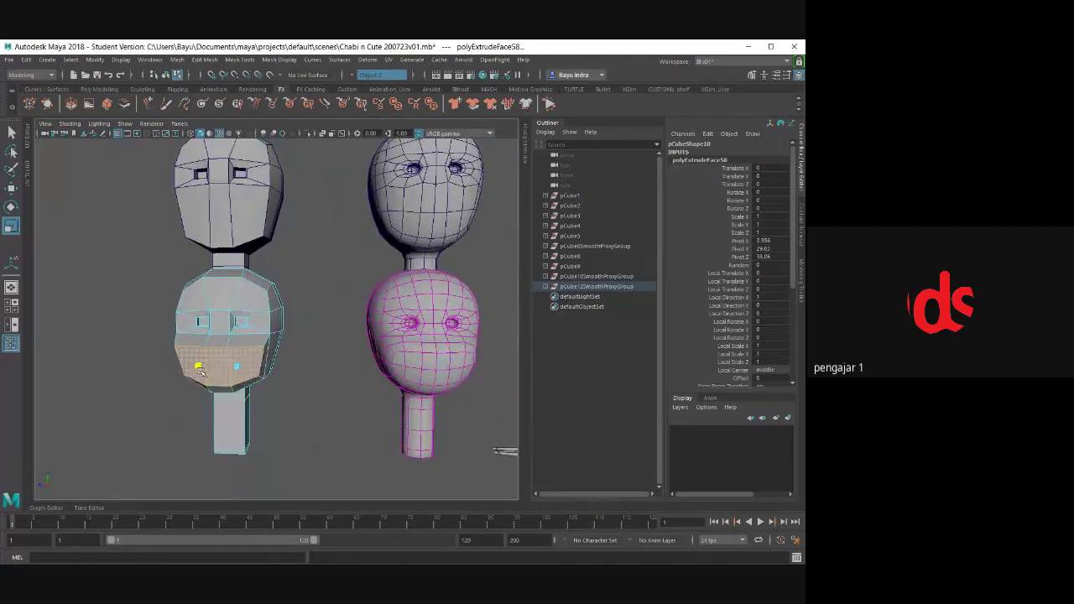
pyautogui.moveTo(200, 372); pyautogui.dragTo(218, 381)
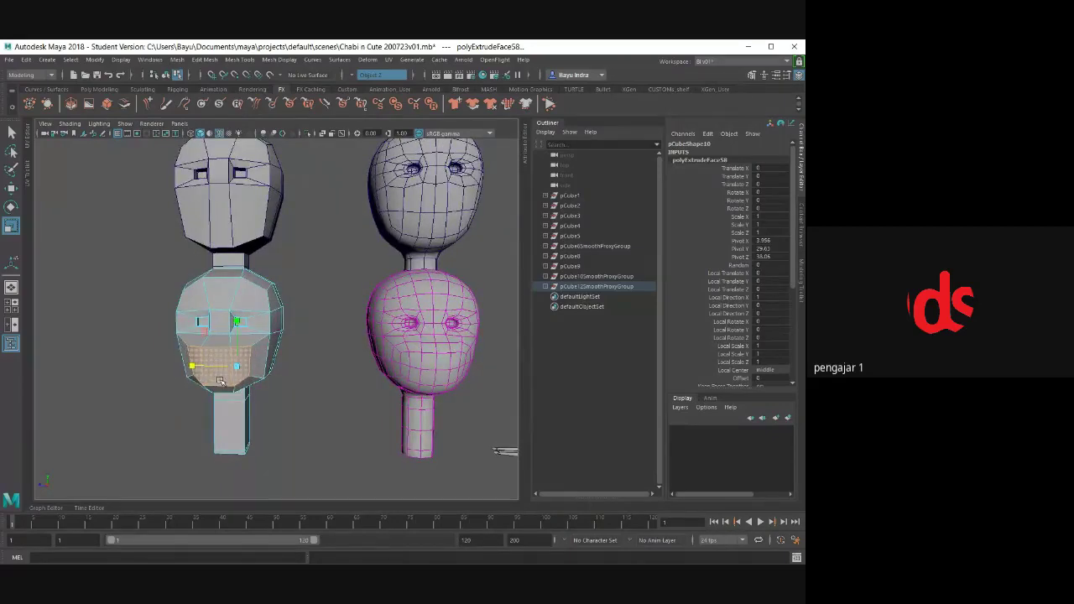
pyautogui.moveTo(286, 412)
pyautogui.keyDown('alt'); pyautogui.mouseDown()
pyautogui.moveTo(383, 412)
pyautogui.moveTo(369, 346)
pyautogui.mouseUp(); pyautogui.keyUp('alt')
pyautogui.keyDown('alt'); pyautogui.moveTo(369, 346); pyautogui.dragTo(378, 395, button='right'); pyautogui.keyUp('alt')
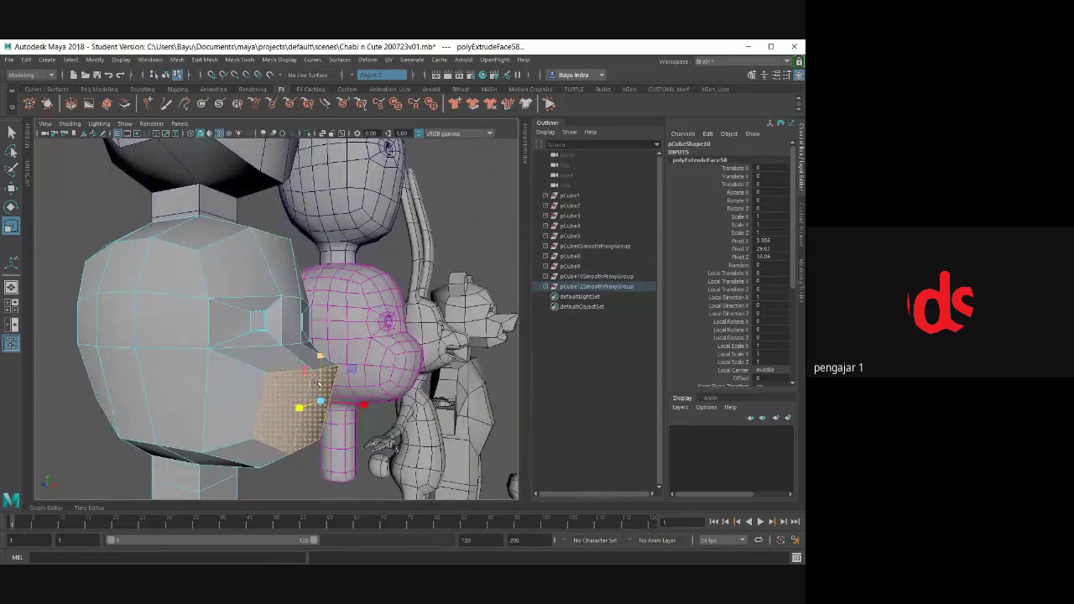
pyautogui.moveTo(319, 383)
pyautogui.keyDown('alt'); pyautogui.mouseDown()
pyautogui.moveTo(261, 457)
pyautogui.moveTo(224, 434)
pyautogui.moveTo(314, 397)
pyautogui.moveTo(324, 408)
pyautogui.mouseUp(); pyautogui.keyUp('alt')
pyautogui.scroll(2, 293, 425)
pyautogui.scroll(-3, 314, 398)
pyautogui.keyDown('alt'); pyautogui.moveTo(324, 408); pyautogui.dragTo(291, 393, button='middle'); pyautogui.keyUp('alt')
pyautogui.keyDown('alt'); pyautogui.moveTo(291, 393); pyautogui.dragTo(414, 403); pyautogui.keyUp('alt')
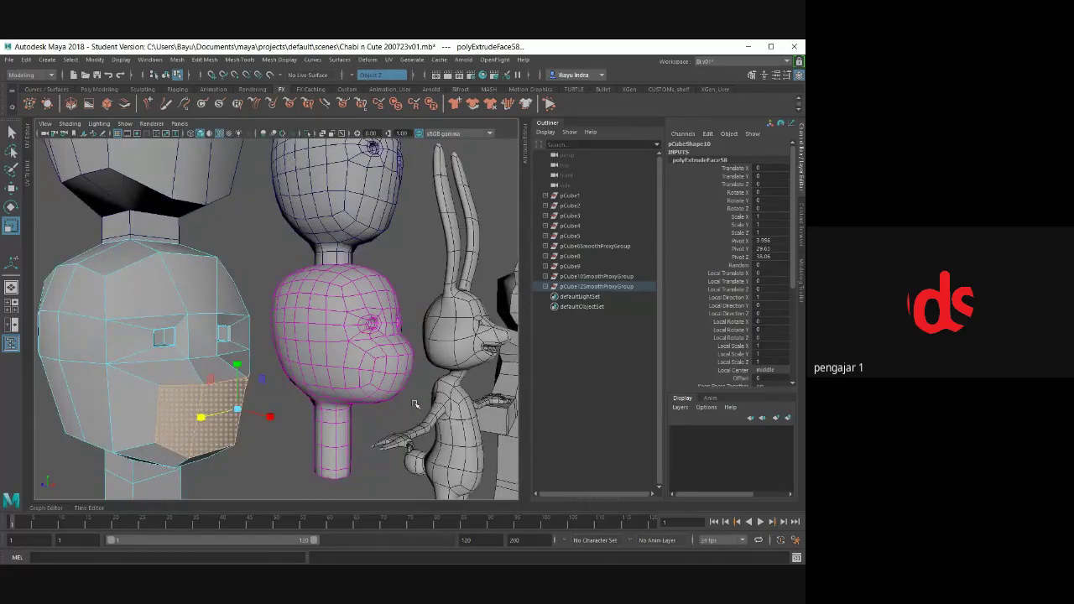
pyautogui.moveTo(283, 270)
pyautogui.keyDown('alt'); pyautogui.mouseDown()
pyautogui.moveTo(284, 335)
pyautogui.moveTo(360, 235)
pyautogui.mouseUp(); pyautogui.keyUp('alt')
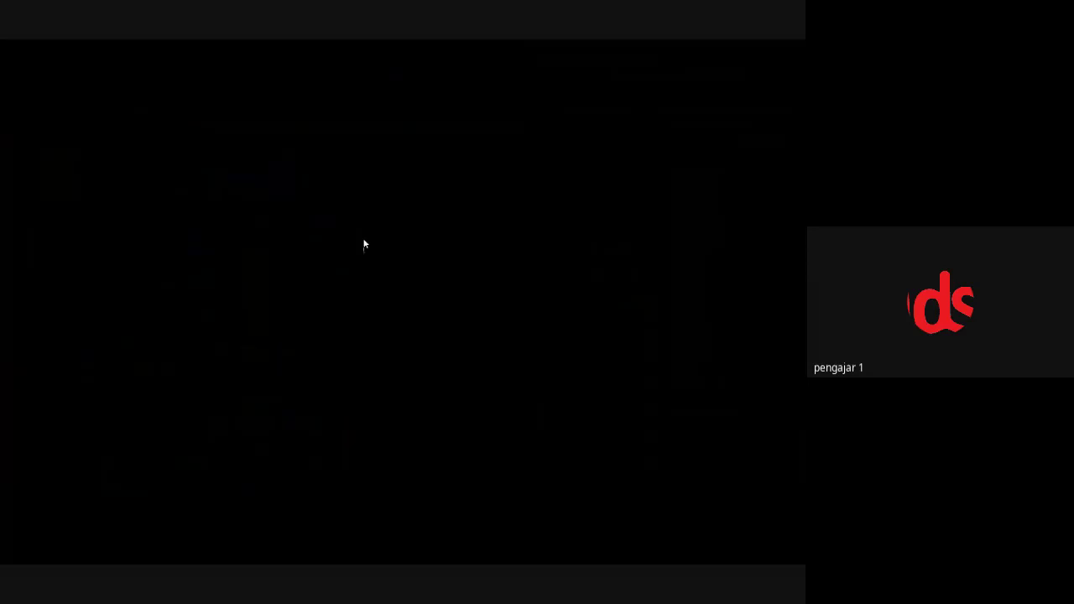
# - Extrude the top head's lower front faces and scale them down into a smaller muzzle patch
pyautogui.moveTo(364, 244); pyautogui.dragTo(364, 267, button='right')
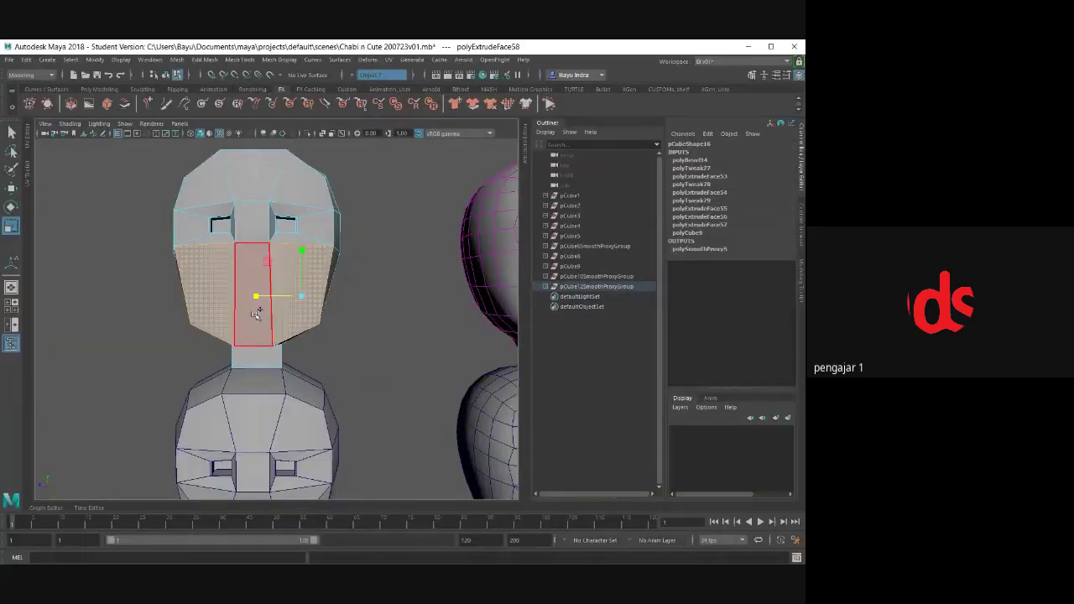
pyautogui.click(210, 61)
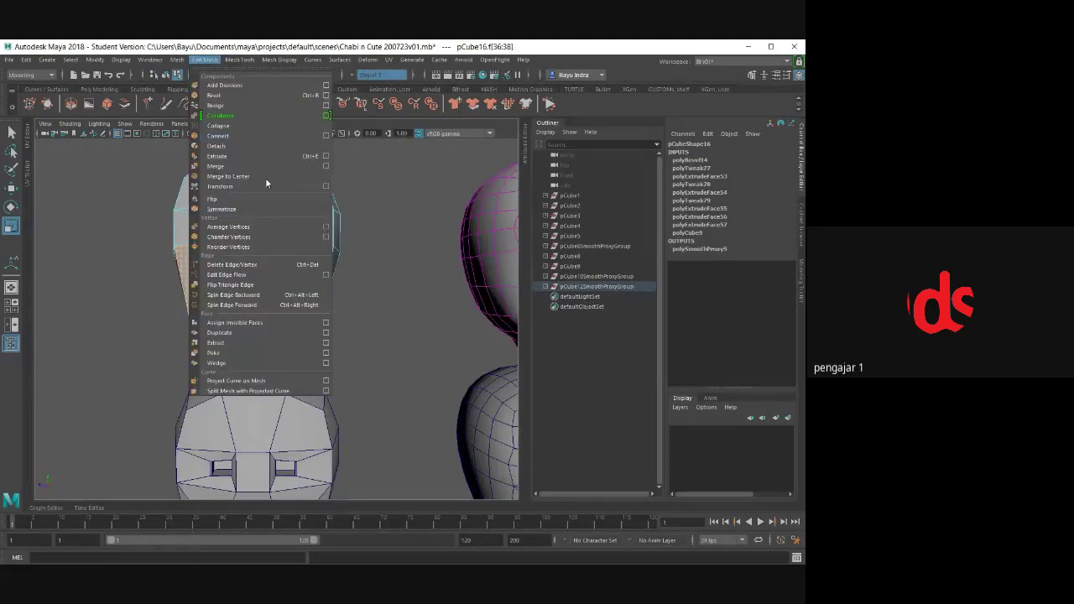
pyautogui.click(220, 157)
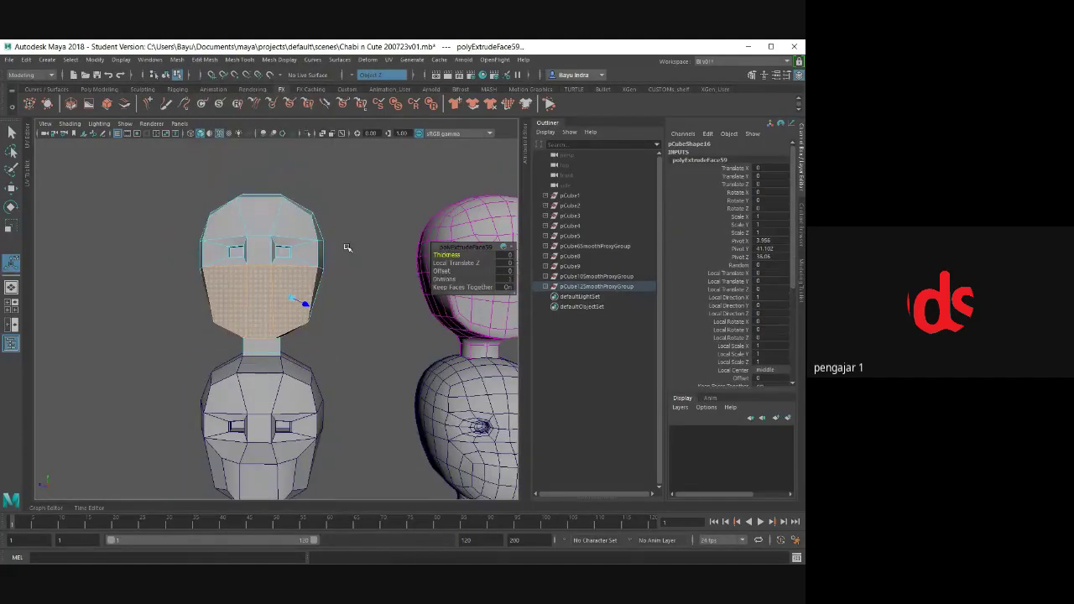
pyautogui.scroll(3, 334, 318)
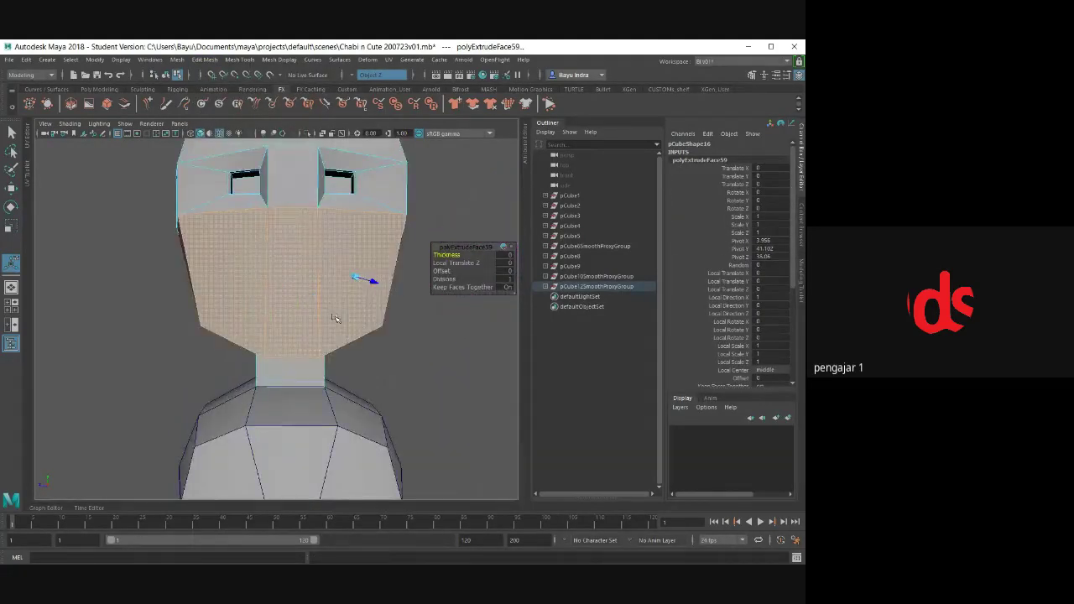
pyautogui.press('r')
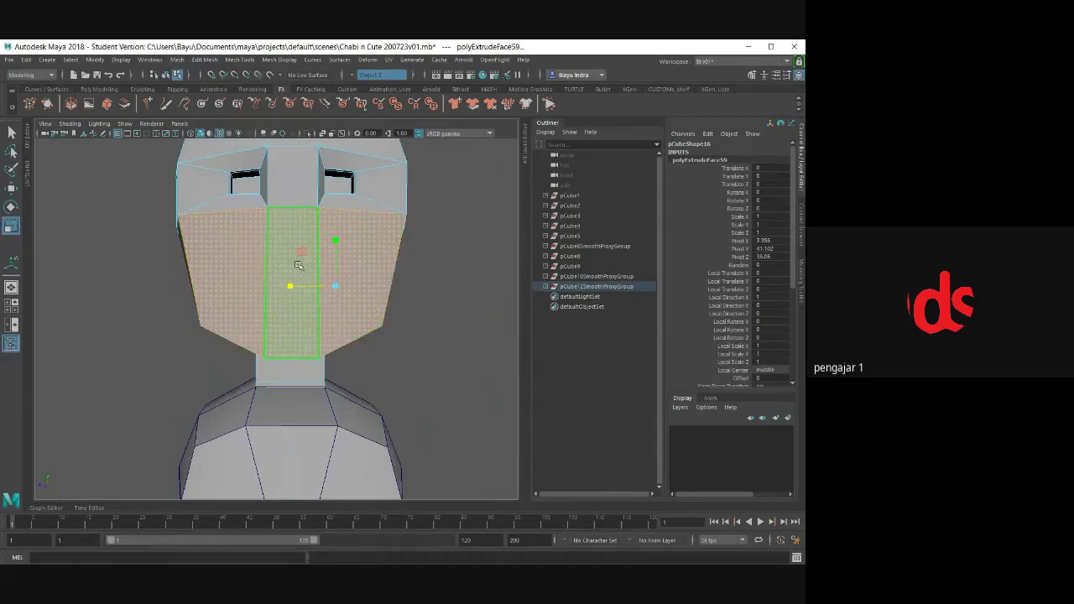
pyautogui.moveTo(301, 254); pyautogui.dragTo(307, 266)
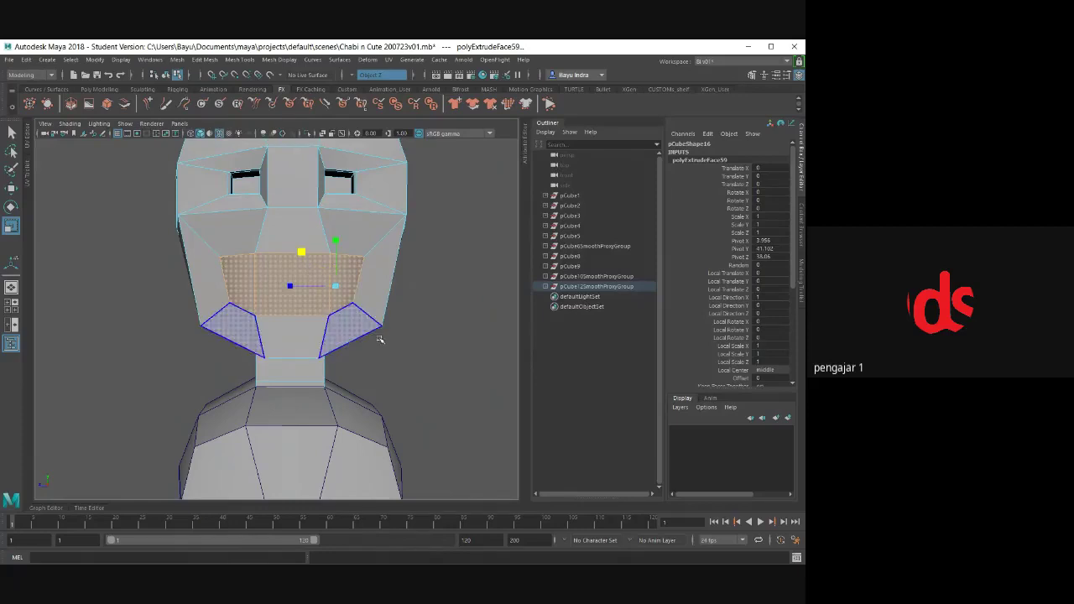
# - Nudge the muzzle faces slightly outward along X
pyautogui.moveTo(348, 327)
pyautogui.keyDown('alt'); pyautogui.mouseDown()
pyautogui.moveTo(347, 342)
pyautogui.moveTo(352, 310)
pyautogui.mouseUp(); pyautogui.keyUp('alt')
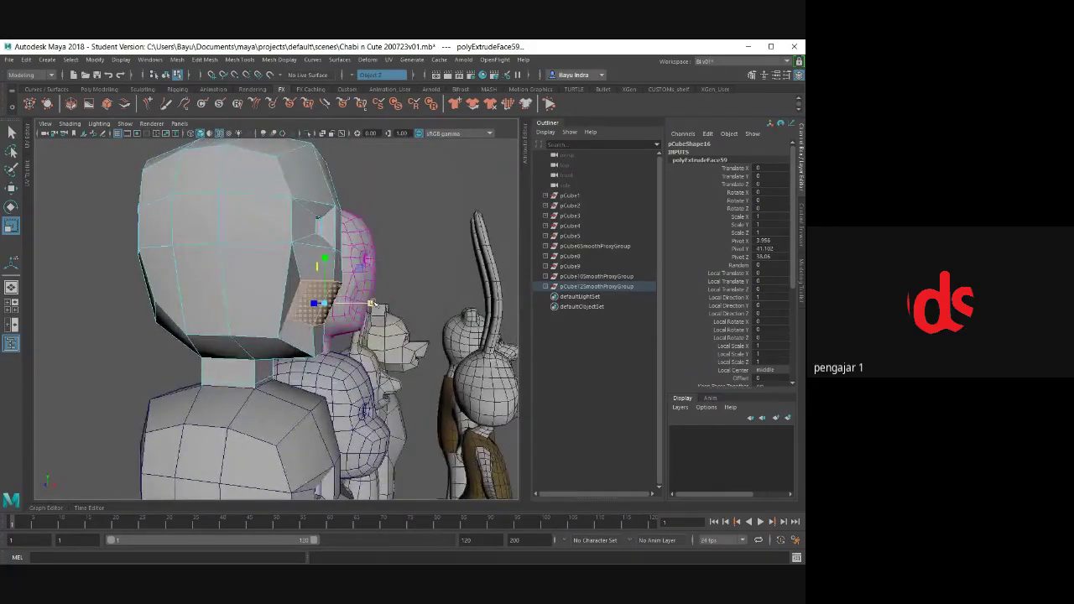
pyautogui.press('w')
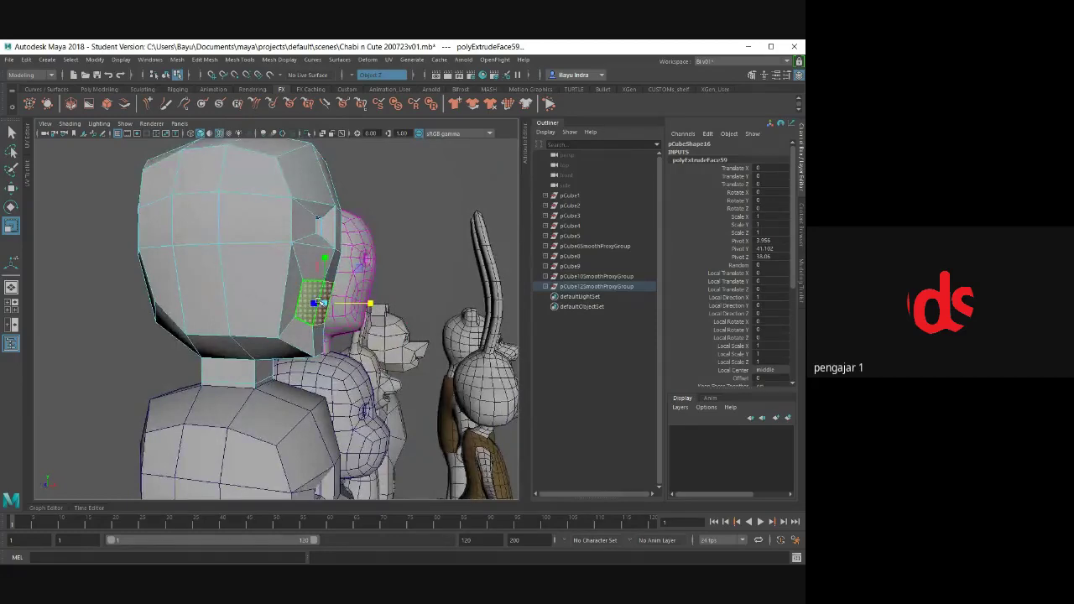
pyautogui.press('w')
pyautogui.moveTo(365, 308)
pyautogui.mouseDown()
pyautogui.moveTo(380, 307)
pyautogui.moveTo(395, 329)
pyautogui.mouseUp()
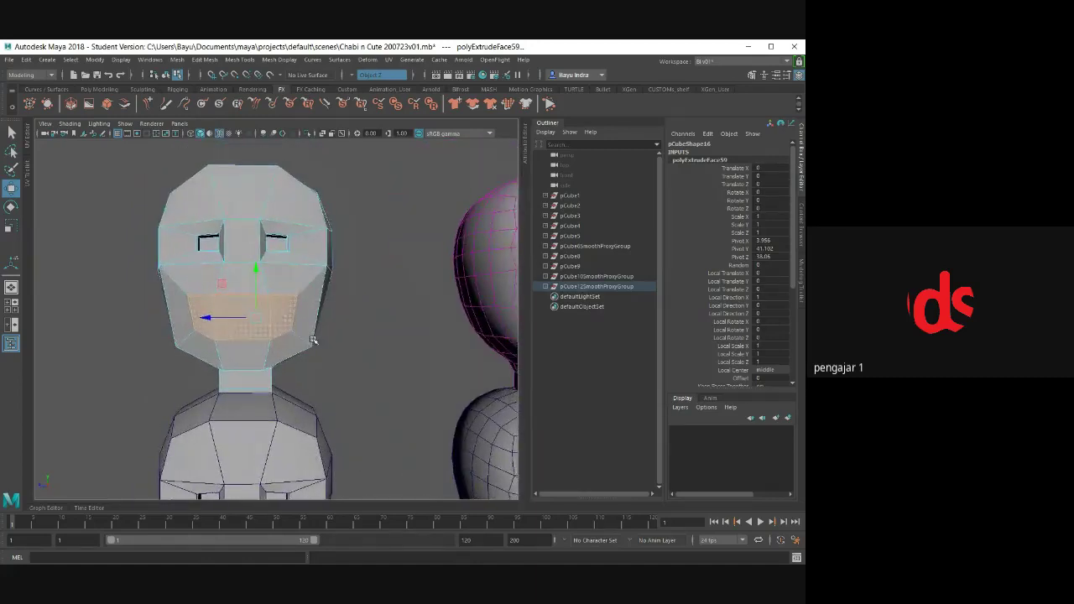
pyautogui.click(289, 317)
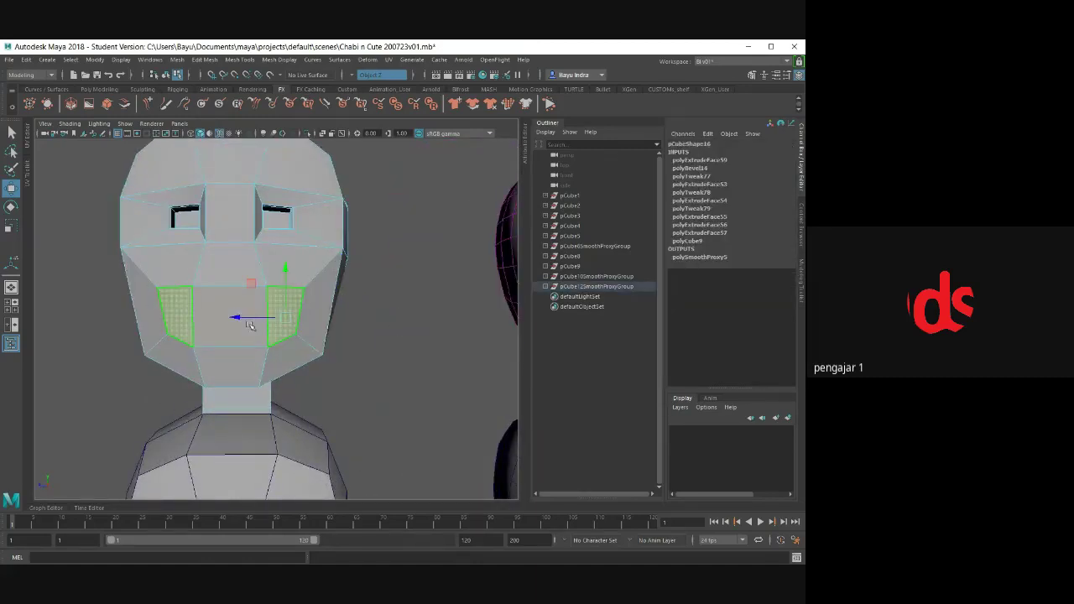
# - Select the central mouth faces and the two chin faces and lower them slightly along Y
pyautogui.click(247, 324)
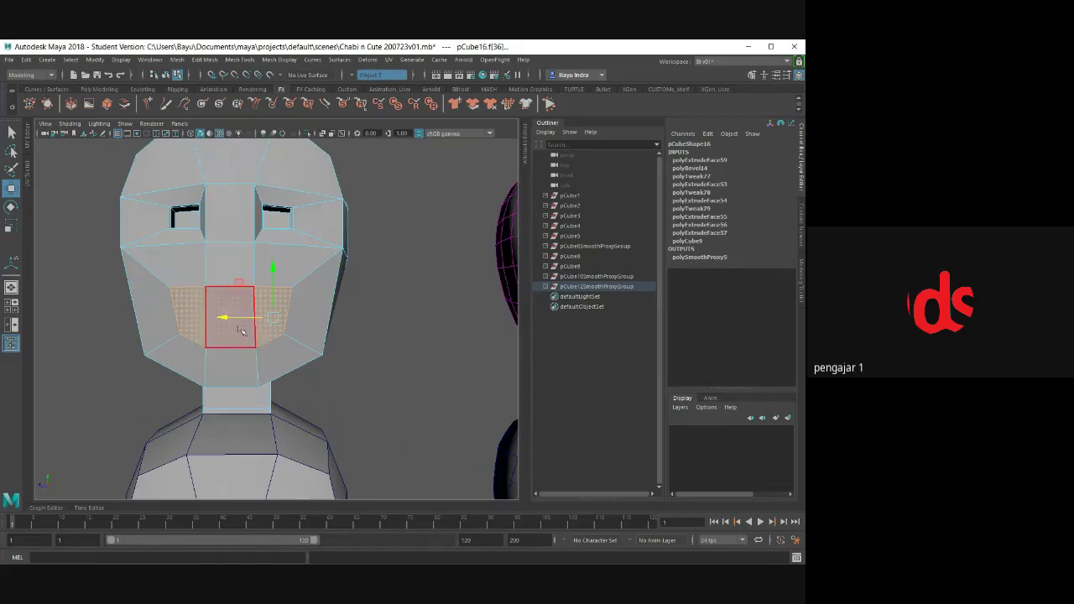
pyautogui.keyDown('shift'); pyautogui.click(266, 369); pyautogui.keyUp('shift')
pyautogui.moveTo(293, 377)
pyautogui.keyDown('alt'); pyautogui.mouseDown()
pyautogui.moveTo(391, 375)
pyautogui.moveTo(369, 371)
pyautogui.mouseUp(); pyautogui.keyUp('alt')
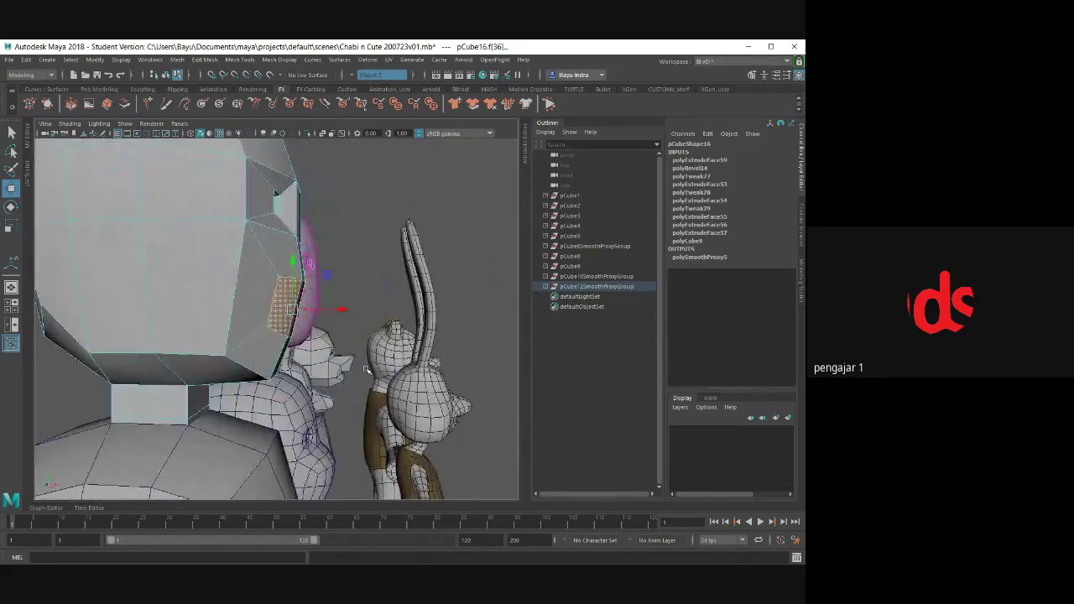
pyautogui.moveTo(293, 270)
pyautogui.mouseDown()
pyautogui.moveTo(326, 317)
pyautogui.moveTo(376, 314)
pyautogui.moveTo(371, 338)
pyautogui.moveTo(343, 329)
pyautogui.moveTo(353, 330)
pyautogui.mouseUp()
pyautogui.keyDown('alt'); pyautogui.moveTo(355, 336); pyautogui.dragTo(355, 260, button='right'); pyautogui.keyUp('alt')
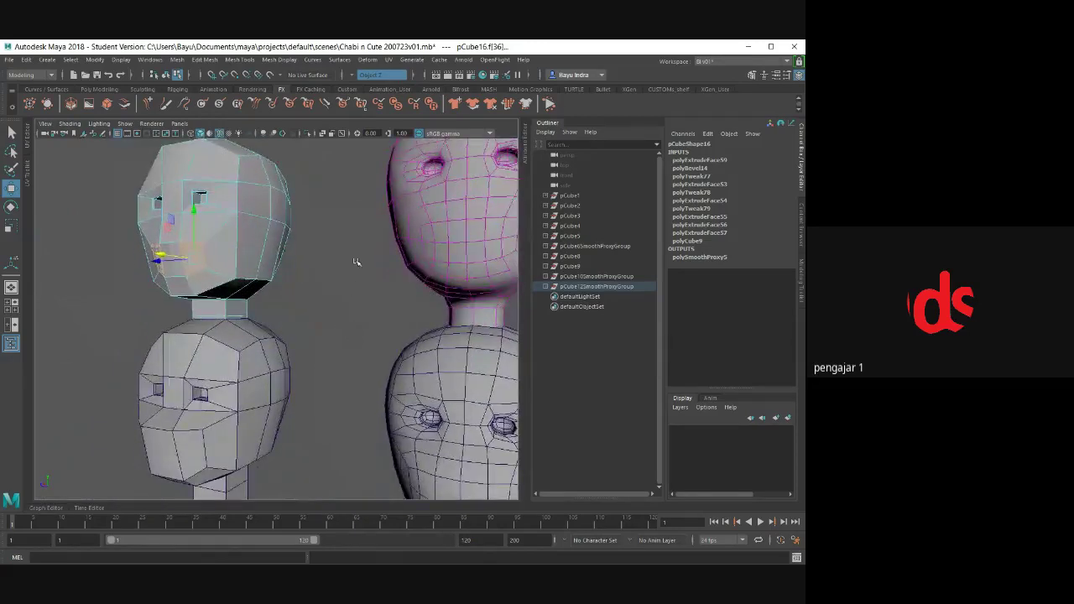
pyautogui.keyDown('alt'); pyautogui.moveTo(355, 259); pyautogui.dragTo(311, 335); pyautogui.keyUp('alt')
pyautogui.keyDown('alt'); pyautogui.moveTo(312, 336); pyautogui.dragTo(338, 344, button='right'); pyautogui.keyUp('alt')
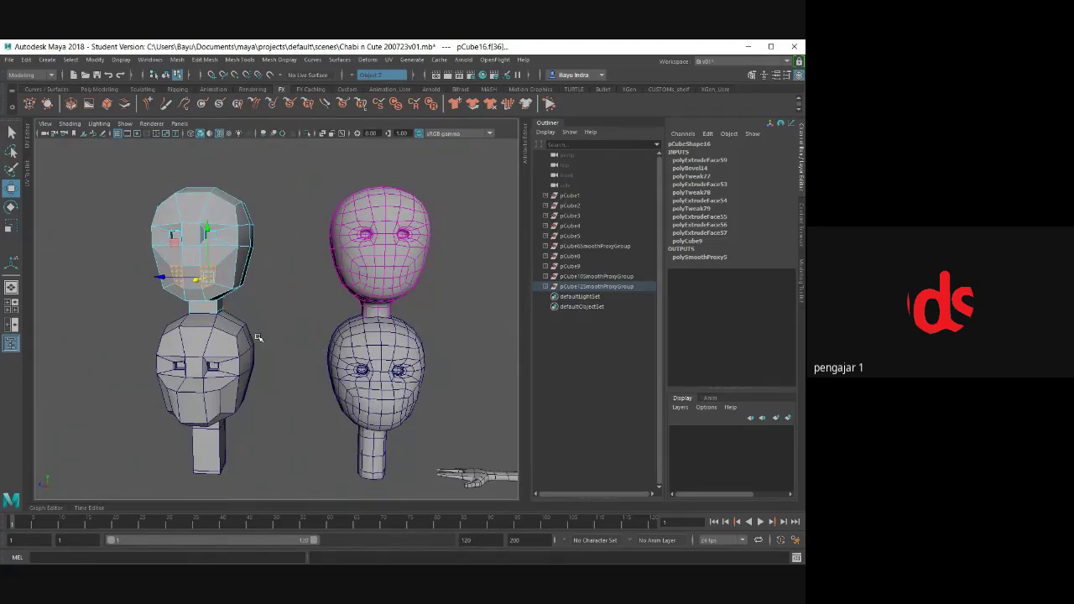
pyautogui.moveTo(257, 337)
pyautogui.keyDown('alt'); pyautogui.mouseDown()
pyautogui.moveTo(348, 360)
pyautogui.moveTo(355, 313)
pyautogui.moveTo(282, 285)
pyautogui.moveTo(247, 321)
pyautogui.moveTo(210, 311)
pyautogui.moveTo(333, 331)
pyautogui.mouseUp(); pyautogui.keyUp('alt')
pyautogui.scroll(5, 348, 360)
# - Extrude the three central mouth faces and scale them inward into a recessed mouth opening
pyautogui.keyDown('alt'); pyautogui.moveTo(333, 331); pyautogui.dragTo(332, 277, button='right'); pyautogui.keyUp('alt')
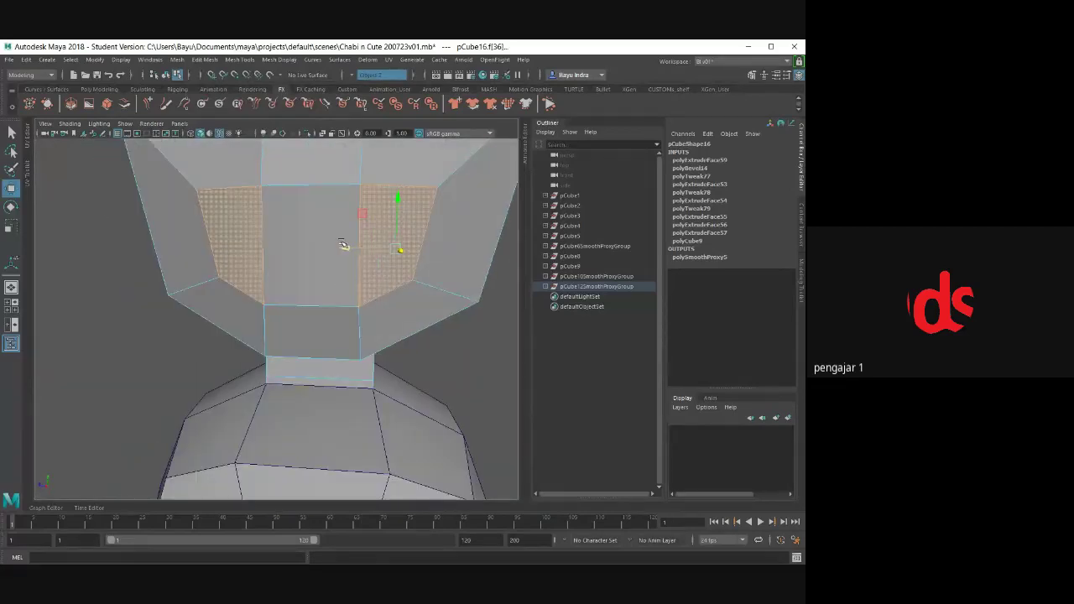
pyautogui.keyDown('shift'); pyautogui.click(315, 279); pyautogui.keyUp('shift')
pyautogui.click(205, 60)
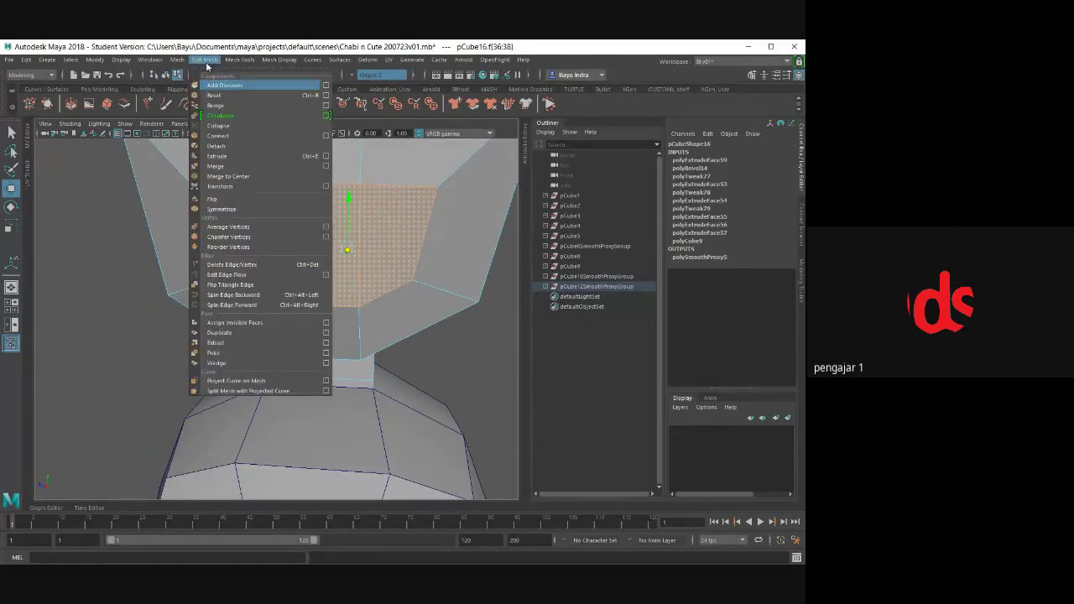
pyautogui.click(219, 156)
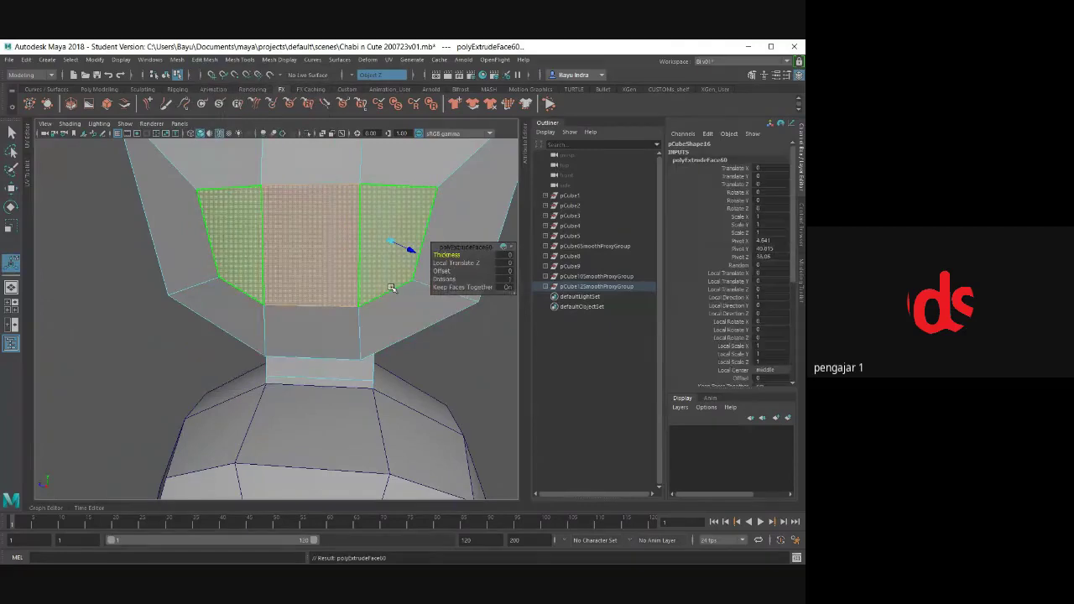
pyautogui.press('r')
pyautogui.moveTo(329, 220); pyautogui.dragTo(357, 273)
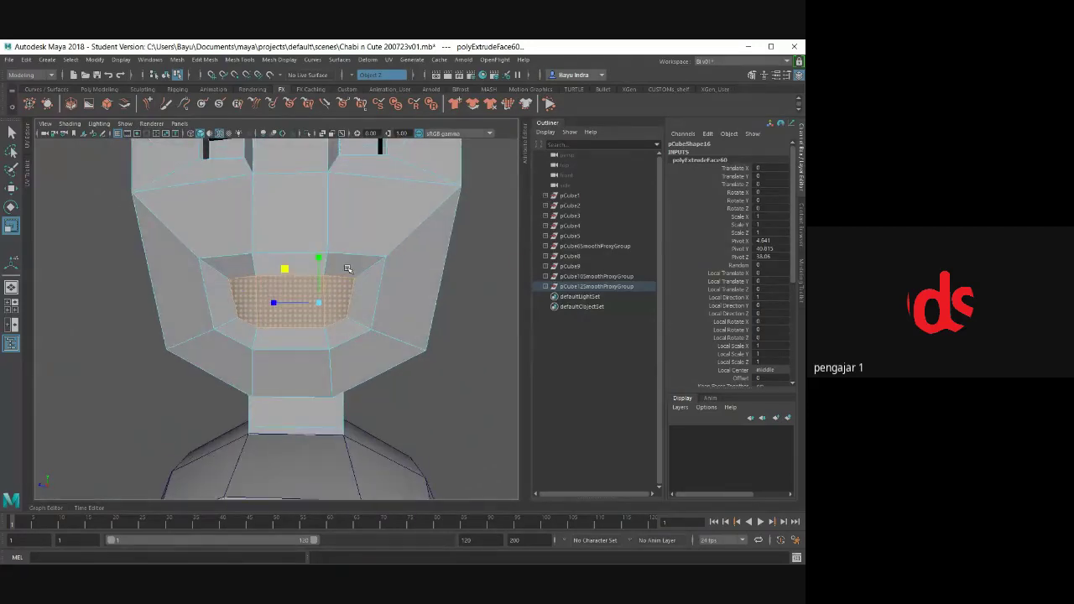
pyautogui.moveTo(382, 223); pyautogui.dragTo(361, 229, button='right')
# - Pull the mouth rim vertices inward and move the mouth corner vertex down and outward
pyautogui.press('w')
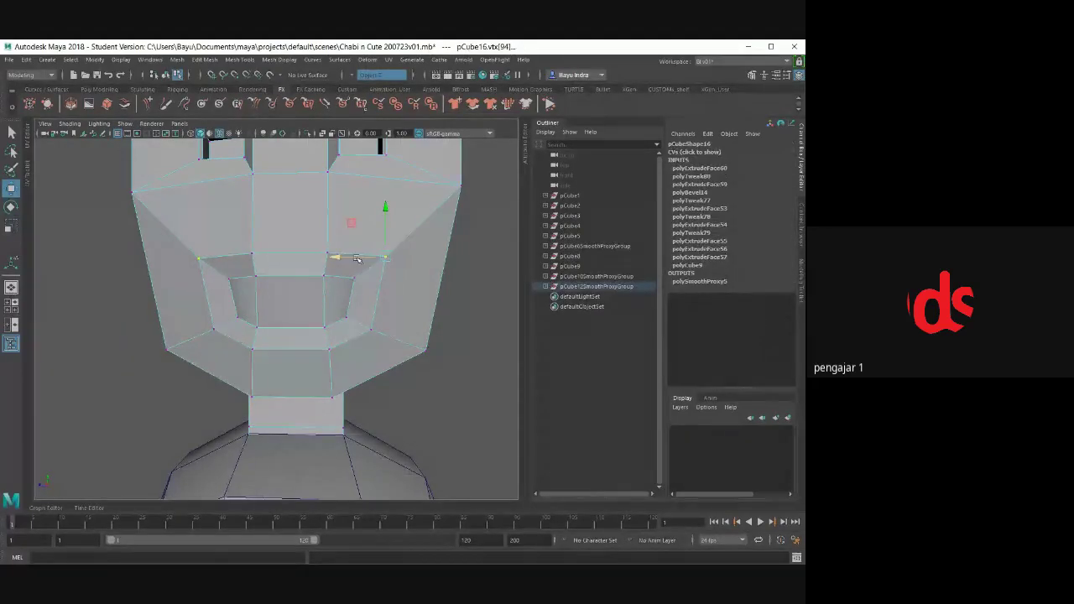
pyautogui.moveTo(355, 256)
pyautogui.mouseDown()
pyautogui.moveTo(335, 257)
pyautogui.moveTo(366, 247)
pyautogui.moveTo(381, 293)
pyautogui.moveTo(372, 289)
pyautogui.mouseUp()
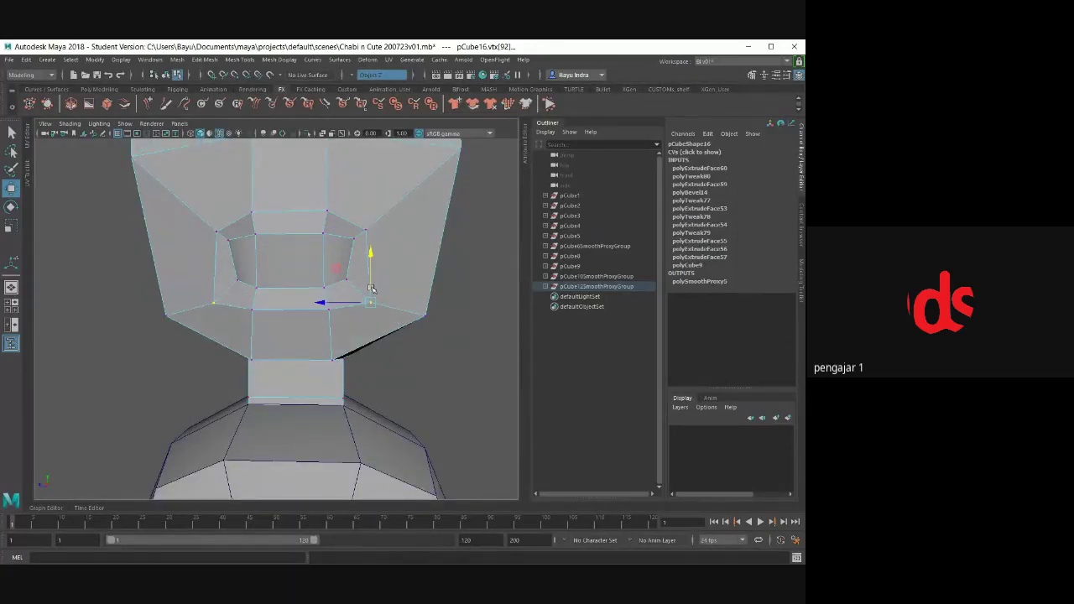
pyautogui.click(327, 312)
pyautogui.keyDown('alt'); pyautogui.moveTo(270, 329); pyautogui.dragTo(273, 311); pyautogui.keyUp('alt')
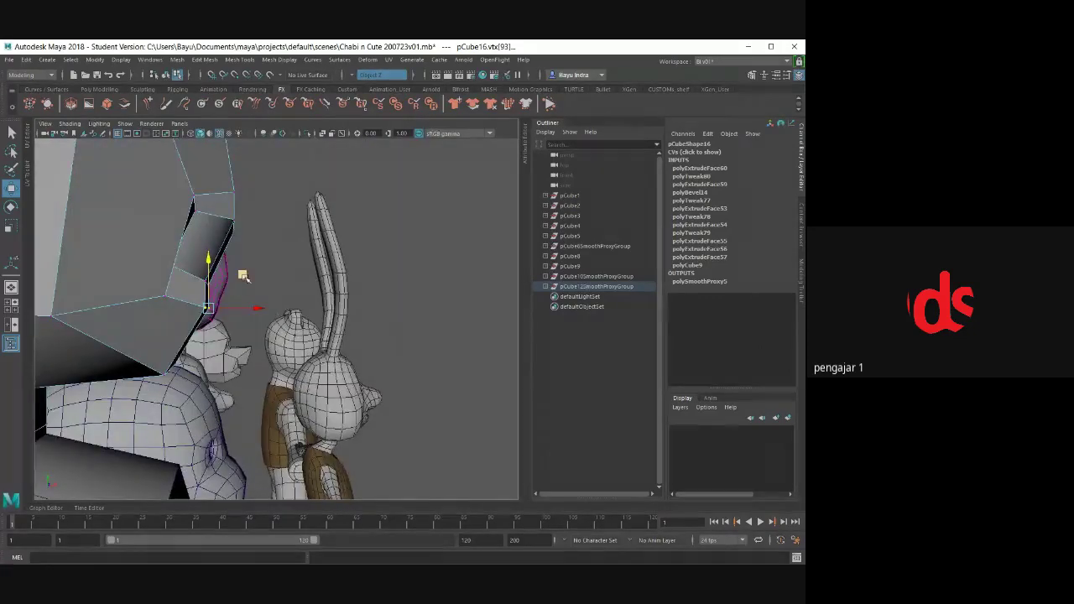
pyautogui.moveTo(243, 275); pyautogui.dragTo(252, 308, button='middle')
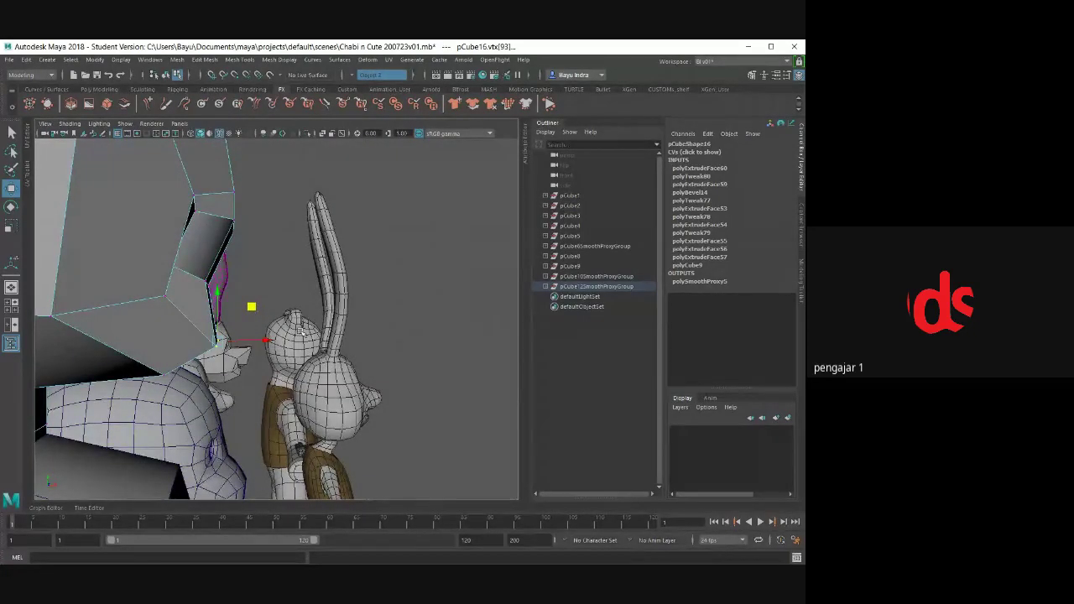
pyautogui.moveTo(252, 308)
pyautogui.keyDown('alt'); pyautogui.mouseDown()
pyautogui.moveTo(375, 299)
pyautogui.moveTo(260, 330)
pyautogui.mouseUp(); pyautogui.keyUp('alt')
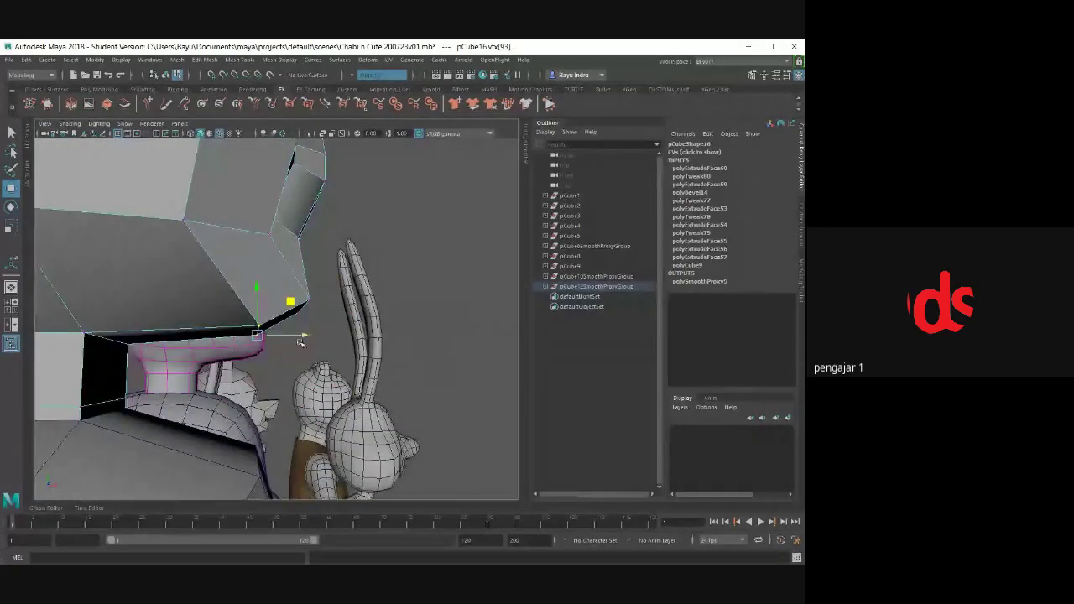
pyautogui.keyDown('alt'); pyautogui.moveTo(290, 300); pyautogui.dragTo(337, 321); pyautogui.keyUp('alt')
# - Pull the vertex at the jaw's right side down and outward to reshape jaw and cheek
pyautogui.click(303, 309)
pyautogui.scroll(-2, 342, 319)
pyautogui.scroll(-2, 348, 316)
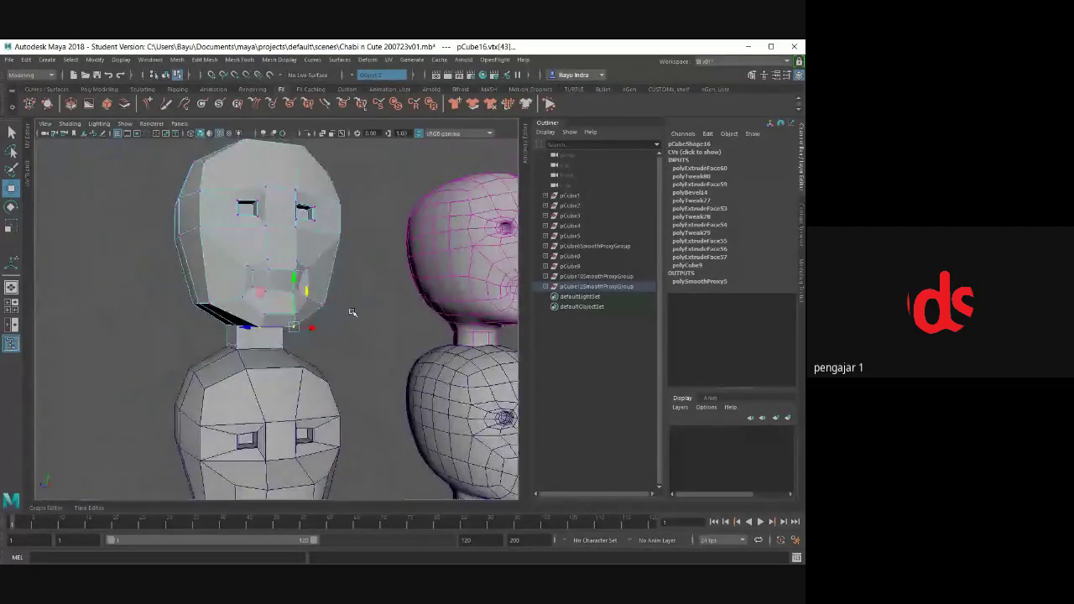
pyautogui.scroll(-2, 336, 305)
pyautogui.keyDown('alt'); pyautogui.moveTo(428, 326); pyautogui.dragTo(256, 327); pyautogui.keyUp('alt')
pyautogui.keyDown('alt'); pyautogui.moveTo(256, 327); pyautogui.dragTo(279, 322, button='middle'); pyautogui.keyUp('alt')
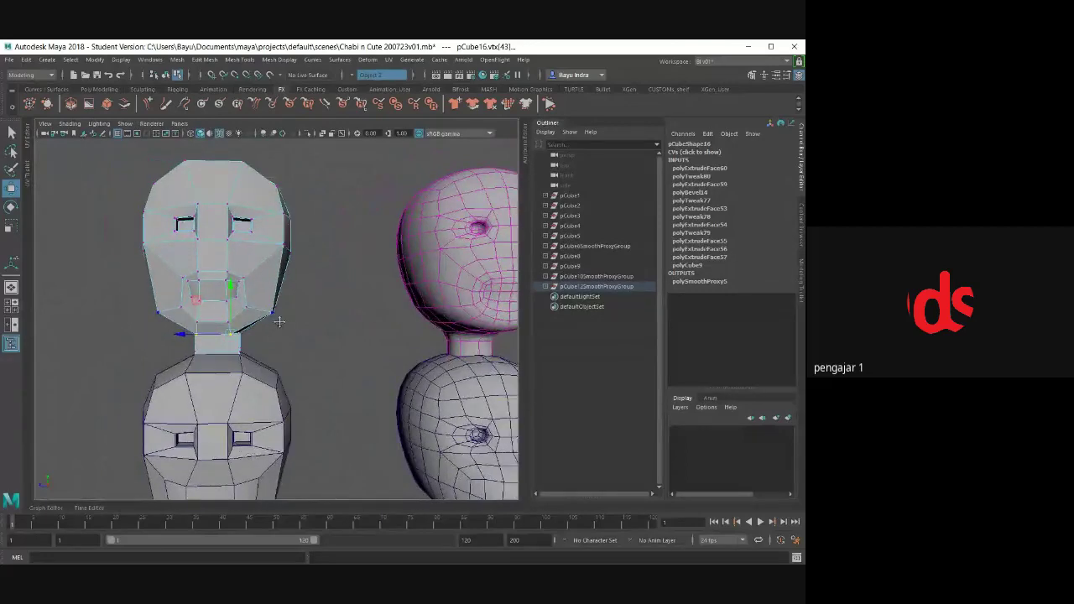
pyautogui.moveTo(271, 314)
pyautogui.keyDown('alt'); pyautogui.mouseDown()
pyautogui.moveTo(272, 303)
pyautogui.moveTo(305, 336)
pyautogui.moveTo(229, 346)
pyautogui.mouseUp(); pyautogui.keyUp('alt')
pyautogui.scroll(3, 271, 303)
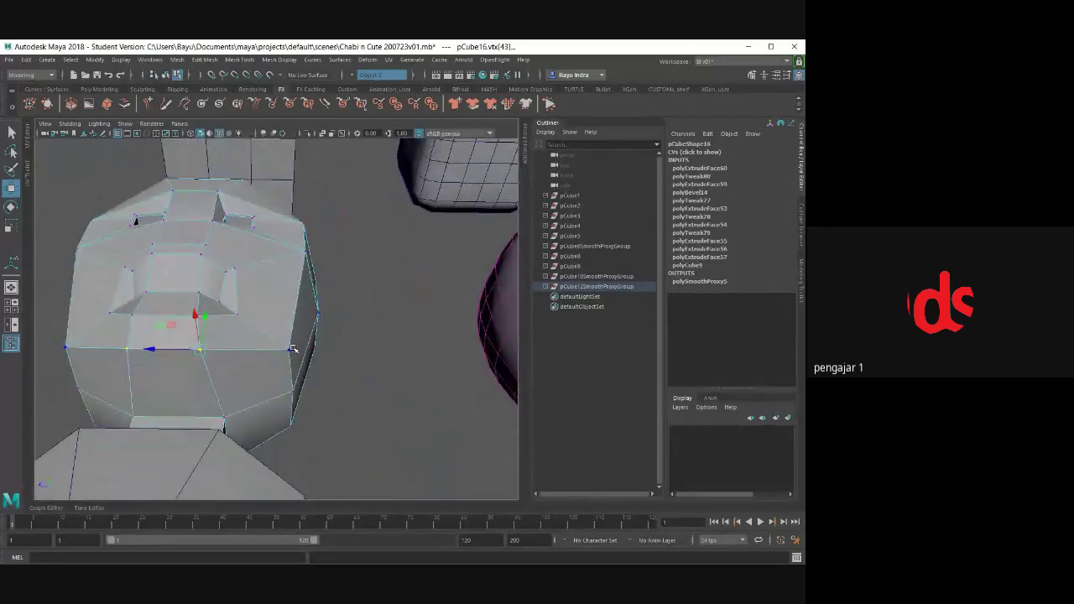
pyautogui.click(291, 348)
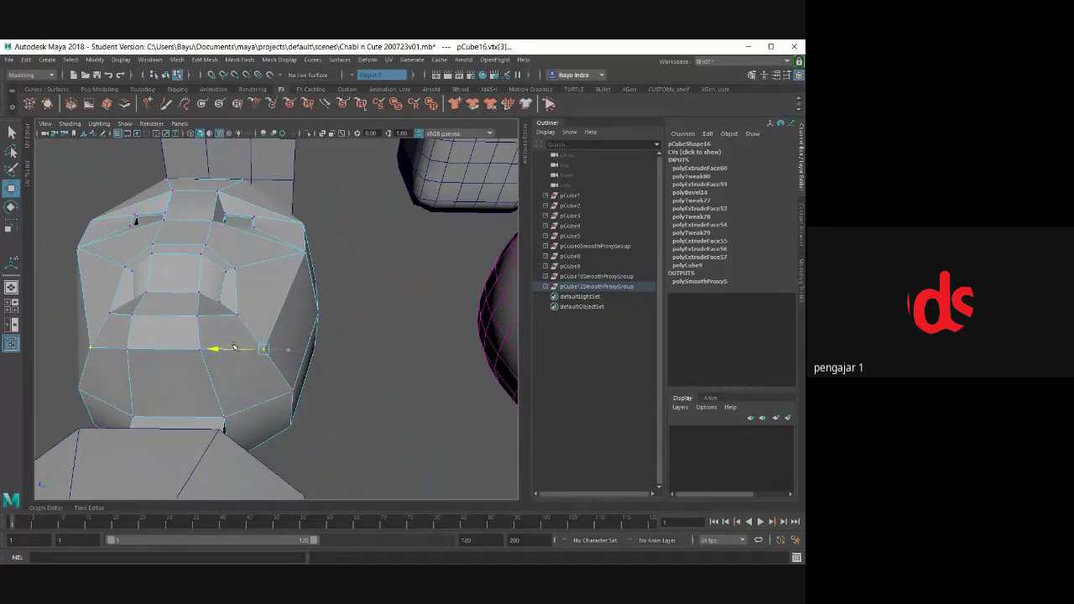
pyautogui.moveTo(324, 335)
pyautogui.keyDown('alt'); pyautogui.mouseDown()
pyautogui.moveTo(331, 377)
pyautogui.moveTo(364, 367)
pyautogui.moveTo(218, 353)
pyautogui.mouseUp(); pyautogui.keyUp('alt')
pyautogui.moveTo(311, 324)
pyautogui.keyDown('alt'); pyautogui.mouseDown()
pyautogui.moveTo(172, 329)
pyautogui.moveTo(281, 245)
pyautogui.mouseUp(); pyautogui.keyUp('alt')
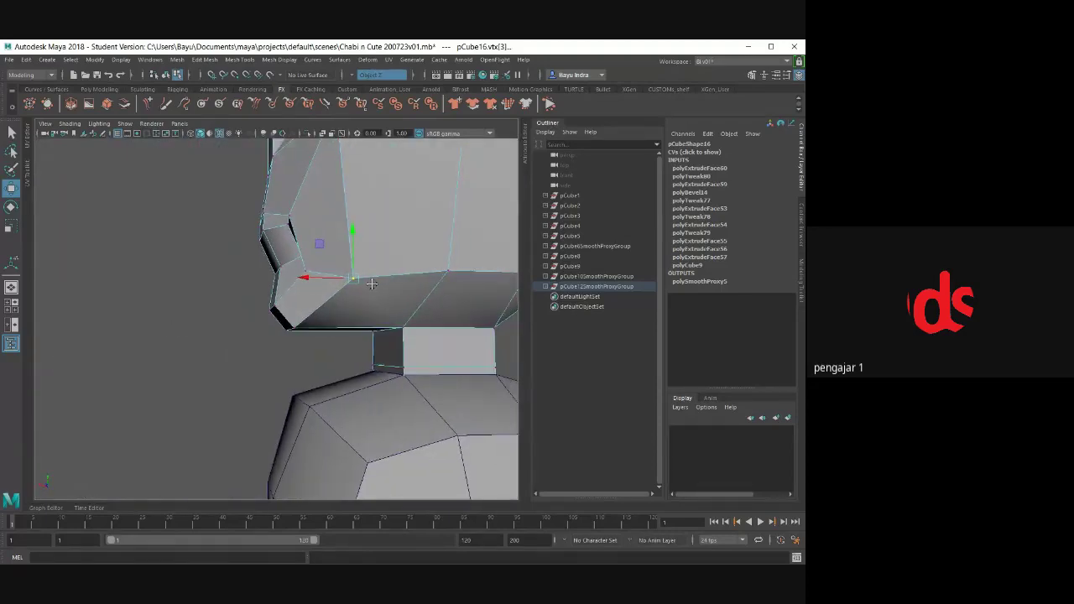
pyautogui.moveTo(281, 245); pyautogui.dragTo(297, 266, button='middle')
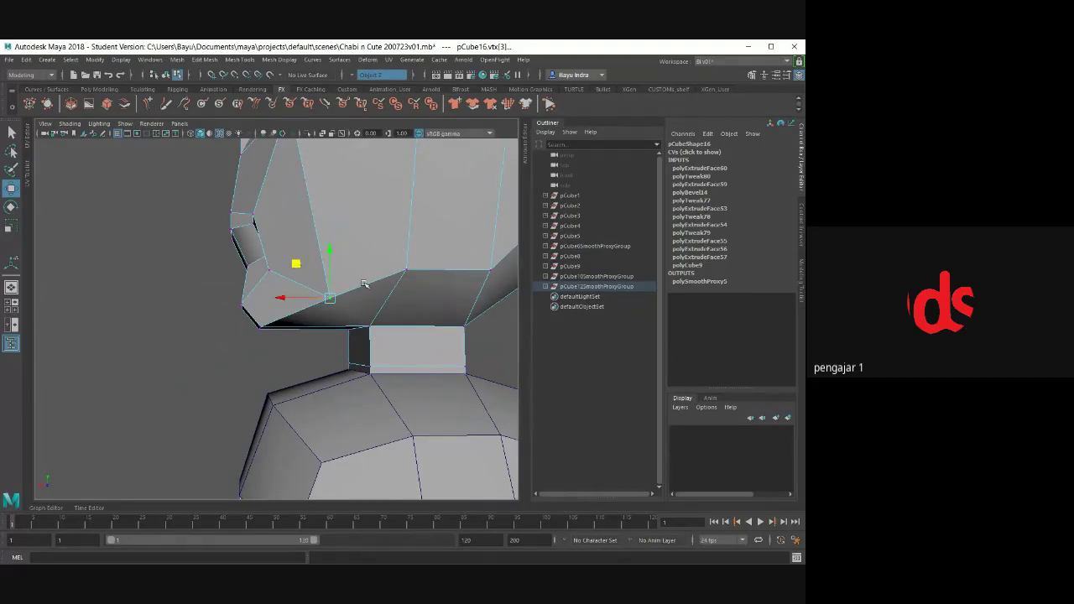
pyautogui.moveTo(363, 284)
pyautogui.keyDown('alt'); pyautogui.mouseDown()
pyautogui.moveTo(420, 324)
pyautogui.moveTo(400, 287)
pyautogui.moveTo(287, 322)
pyautogui.moveTo(369, 328)
pyautogui.moveTo(288, 312)
pyautogui.moveTo(330, 310)
pyautogui.mouseUp(); pyautogui.keyUp('alt')
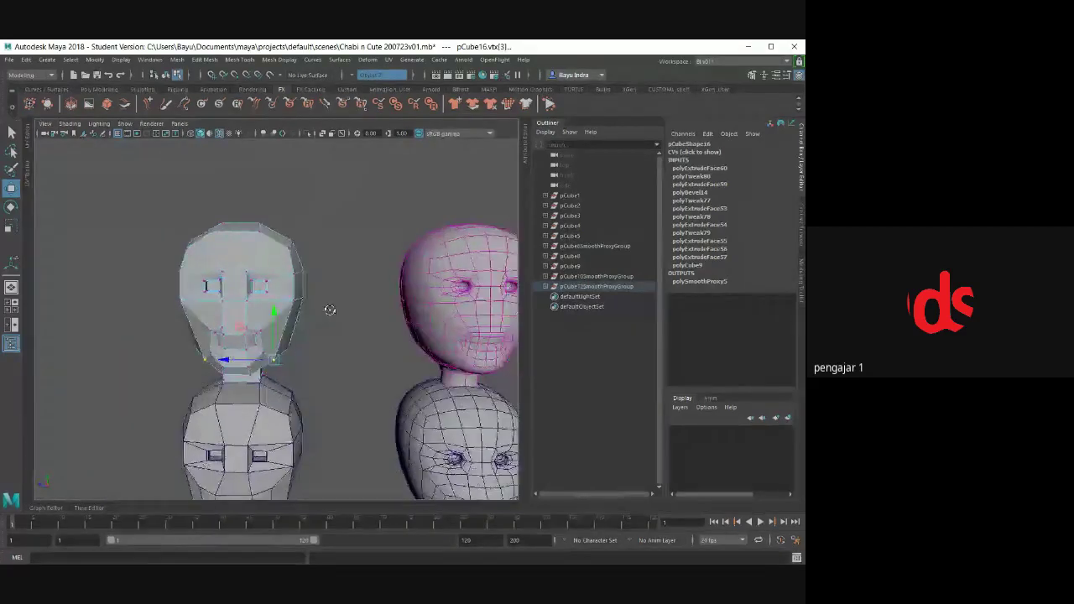
# - In wireframe, pull the band of upper-head vertices inward to narrow the head
pyautogui.press('4')
pyautogui.moveTo(166, 236); pyautogui.dragTo(316, 313)
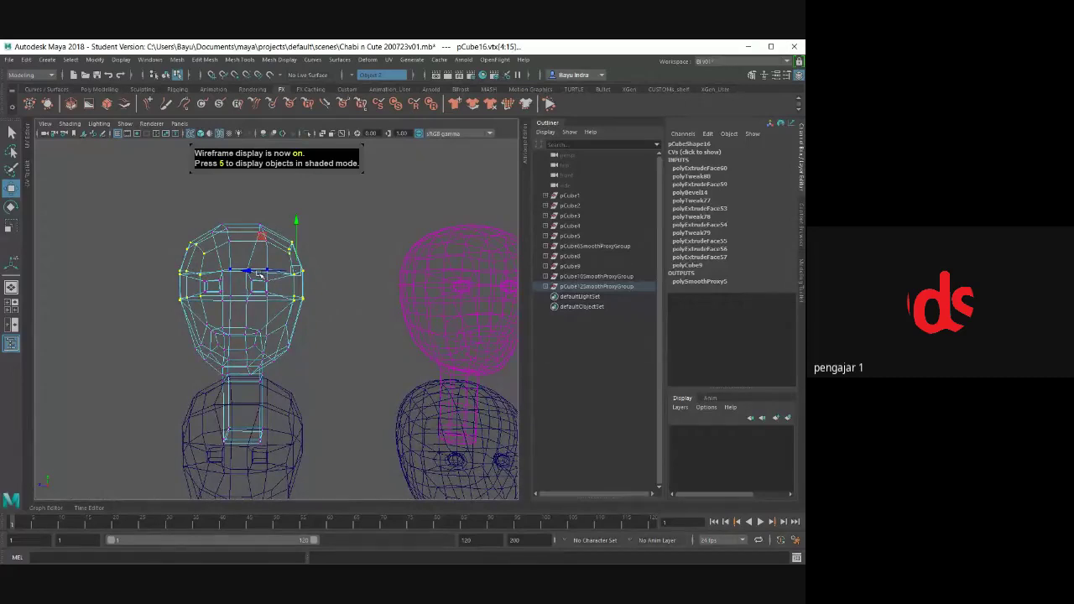
pyautogui.moveTo(264, 272); pyautogui.dragTo(282, 311)
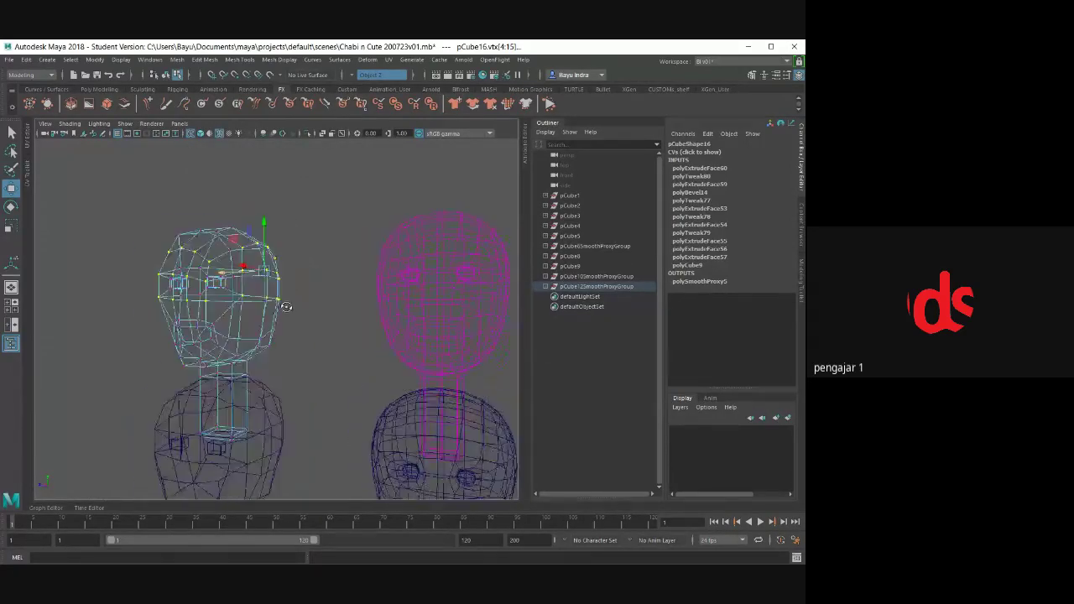
pyautogui.press('5')
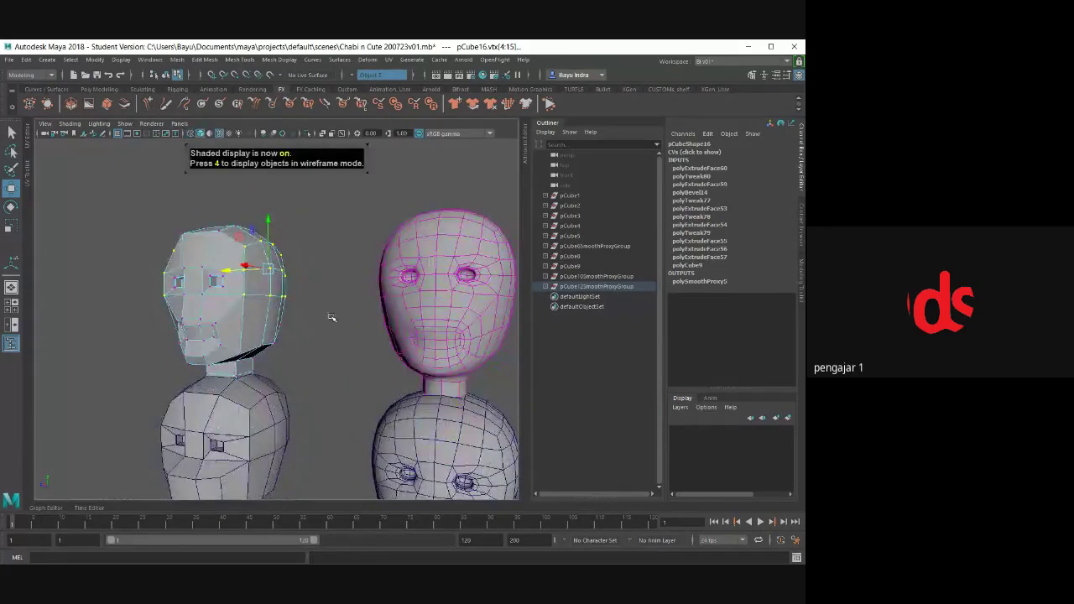
# - Slide the pair of front-side vertices vtx[48:49] along X to refine the face profile
pyautogui.scroll(-2, 332, 317)
pyautogui.scroll(3, 252, 328)
pyautogui.scroll(-3, 327, 328)
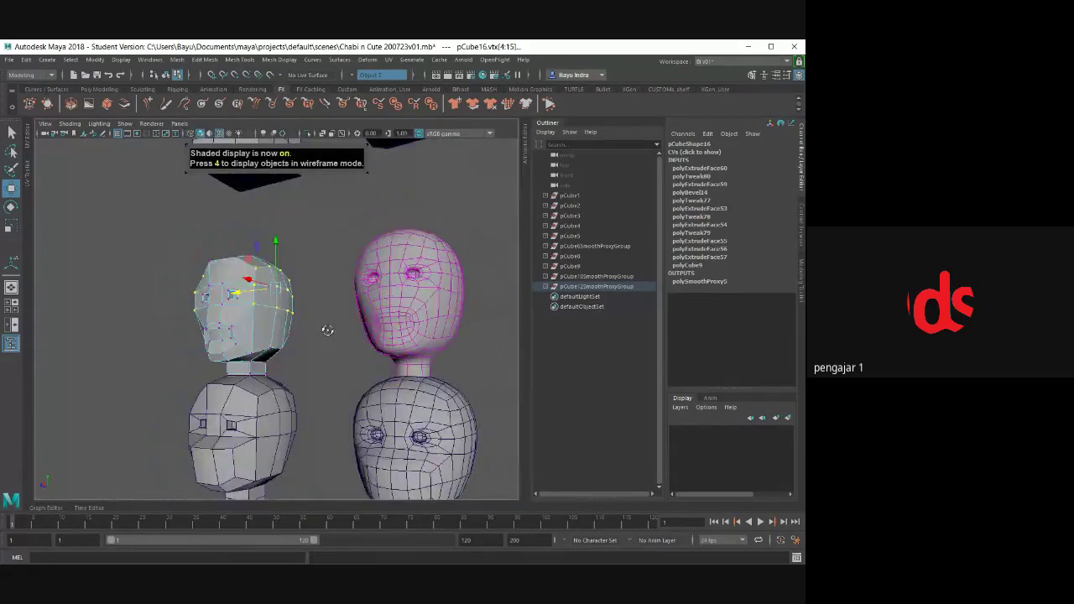
pyautogui.keyDown('alt'); pyautogui.moveTo(326, 328); pyautogui.dragTo(363, 336); pyautogui.keyUp('alt')
pyautogui.scroll(2, 363, 336)
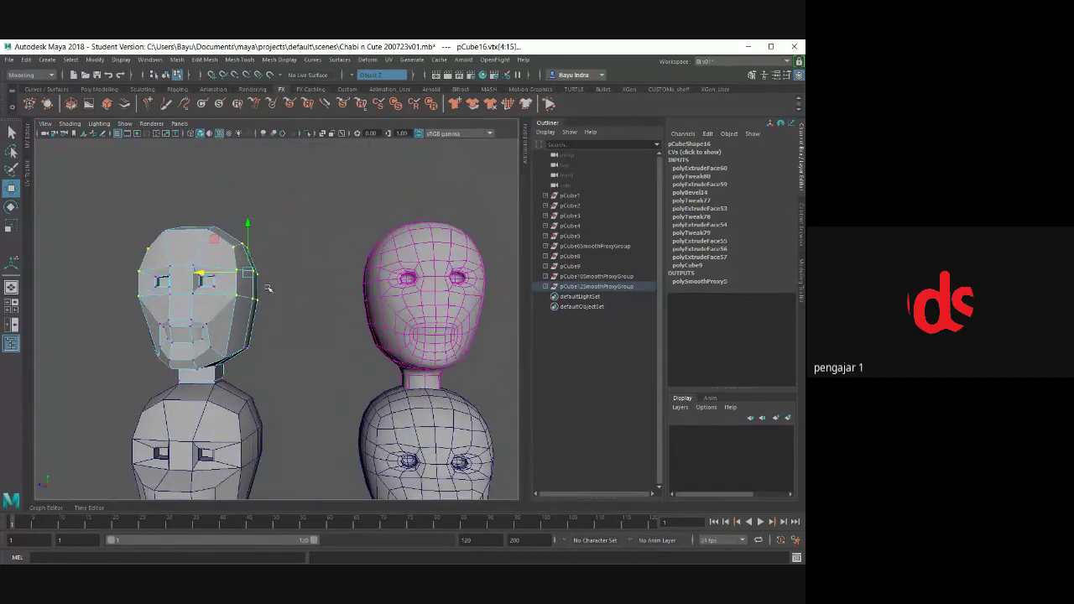
pyautogui.moveTo(397, 325)
pyautogui.keyDown('alt'); pyautogui.mouseDown()
pyautogui.moveTo(383, 427)
pyautogui.moveTo(401, 346)
pyautogui.mouseUp(); pyautogui.keyUp('alt')
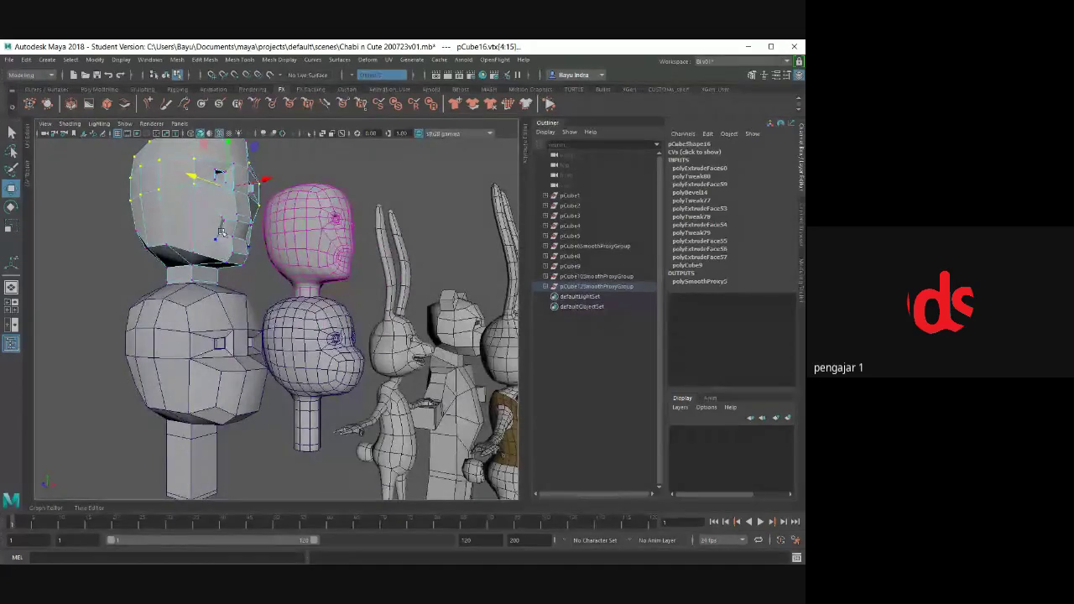
pyautogui.scroll(2, 260, 244)
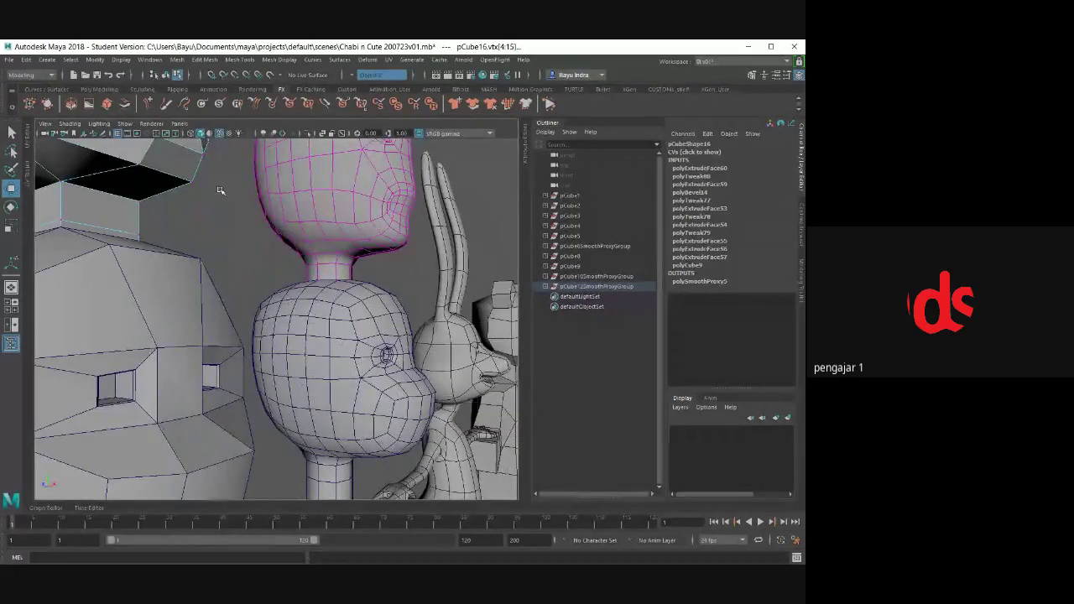
pyautogui.moveTo(220, 190)
pyautogui.keyDown('alt'); pyautogui.mouseDown()
pyautogui.moveTo(296, 238)
pyautogui.moveTo(307, 210)
pyautogui.moveTo(354, 256)
pyautogui.mouseUp(); pyautogui.keyUp('alt')
pyautogui.click(296, 239)
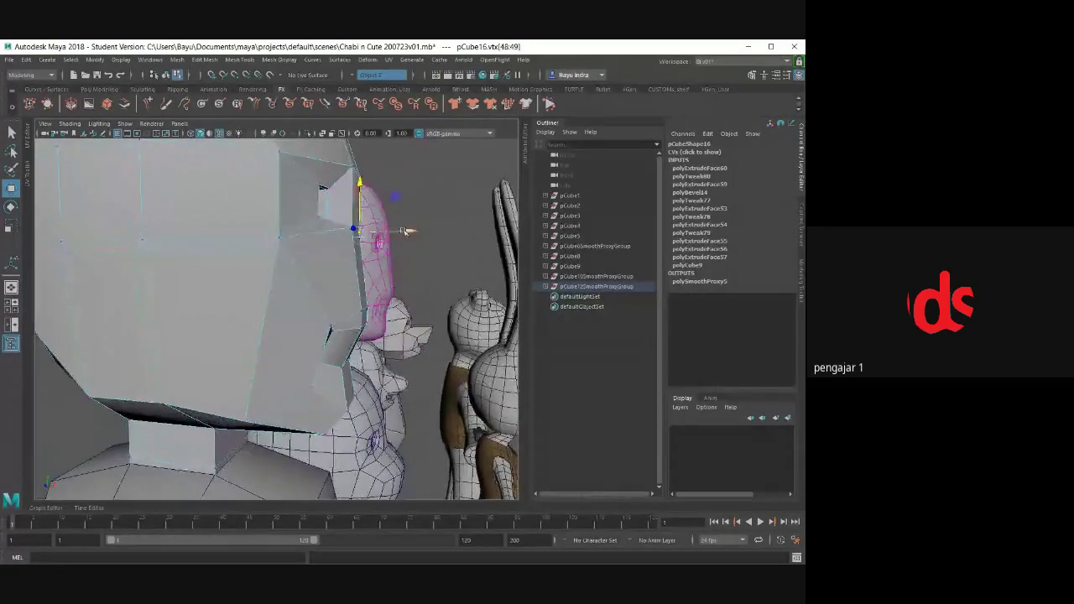
pyautogui.moveTo(403, 229)
pyautogui.mouseDown()
pyautogui.moveTo(426, 232)
pyautogui.moveTo(385, 272)
pyautogui.mouseUp()
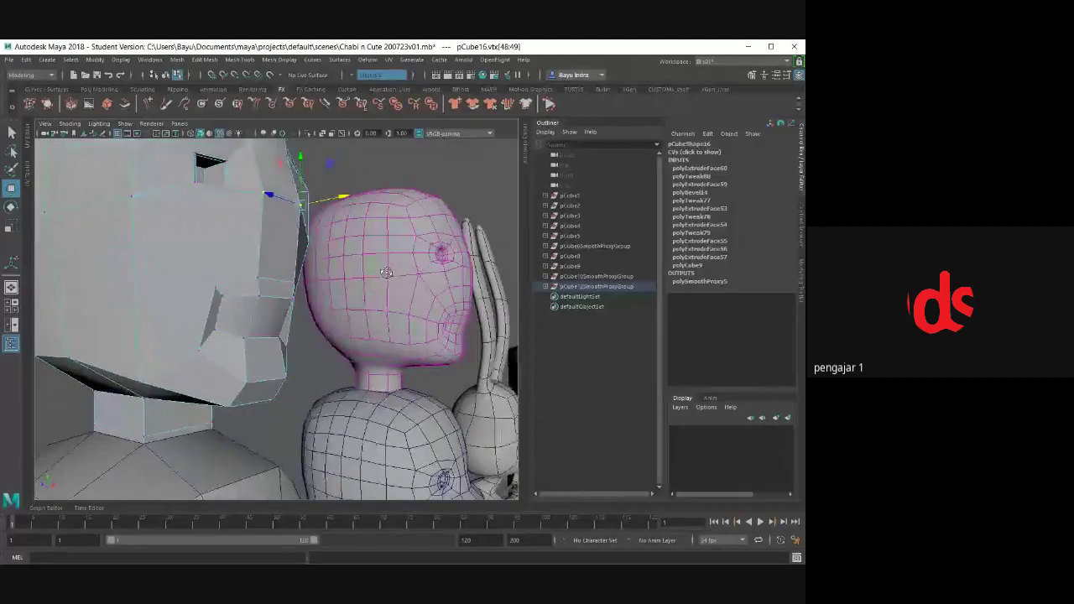
pyautogui.click(295, 278)
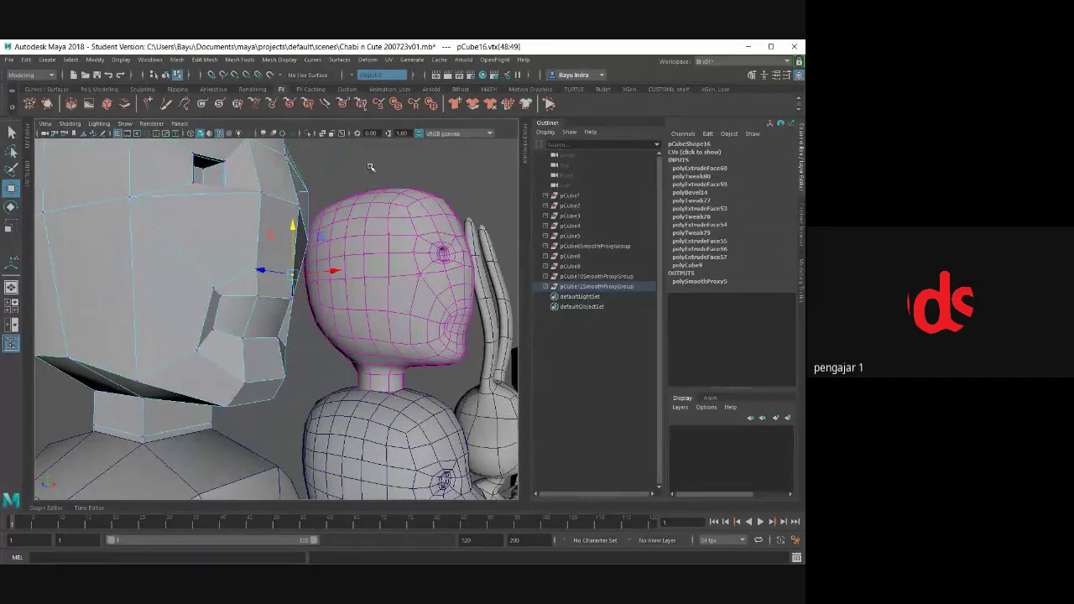
pyautogui.moveTo(370, 166); pyautogui.dragTo(372, 193, button='right')
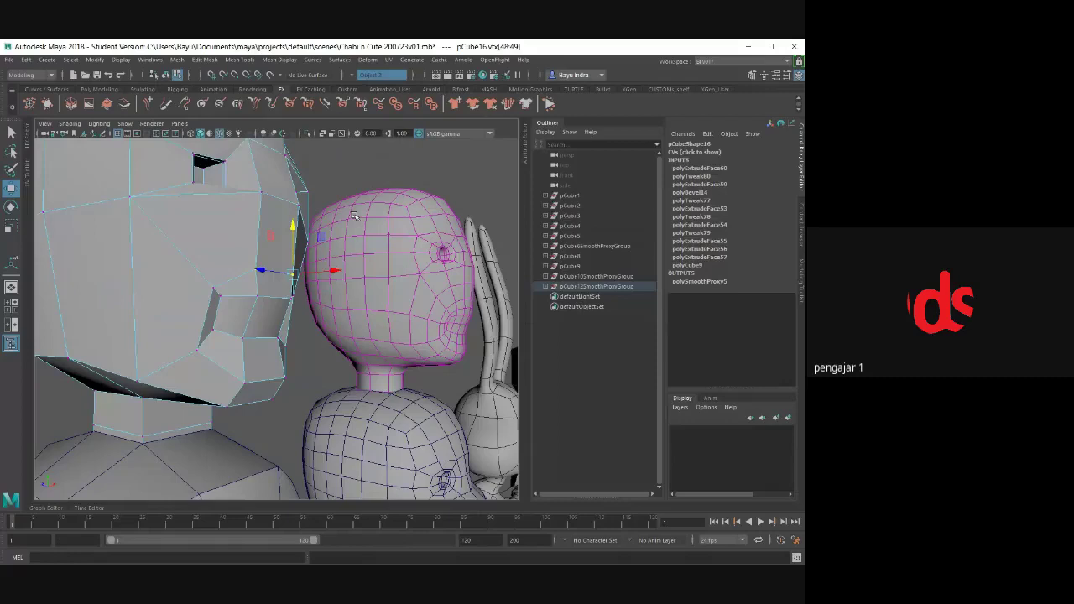
# - Extrude the column of front faces and pull them forward into a nose
pyautogui.click(281, 233)
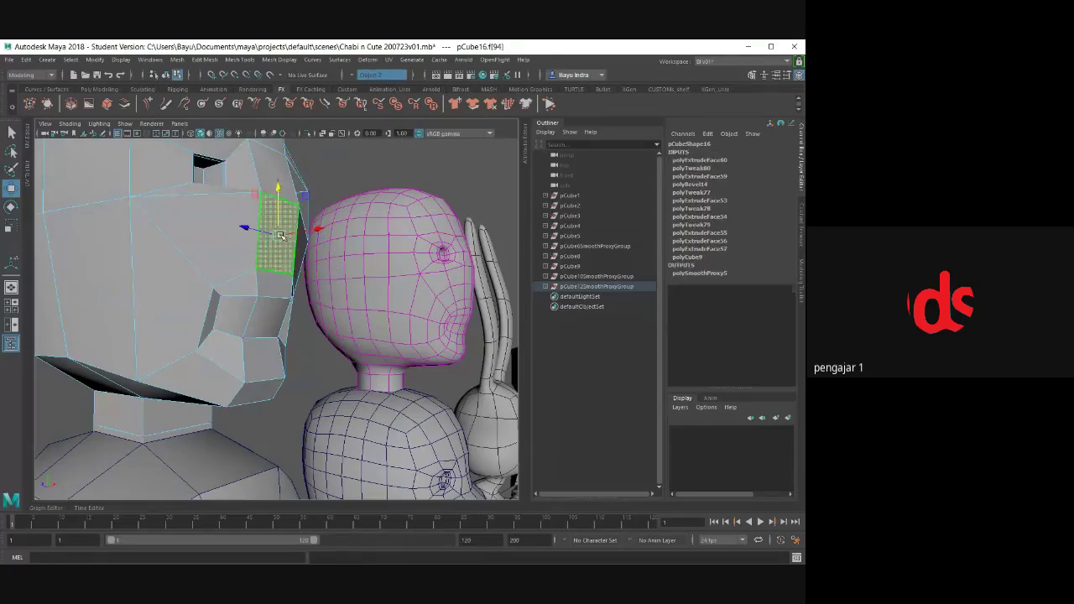
pyautogui.click(204, 59)
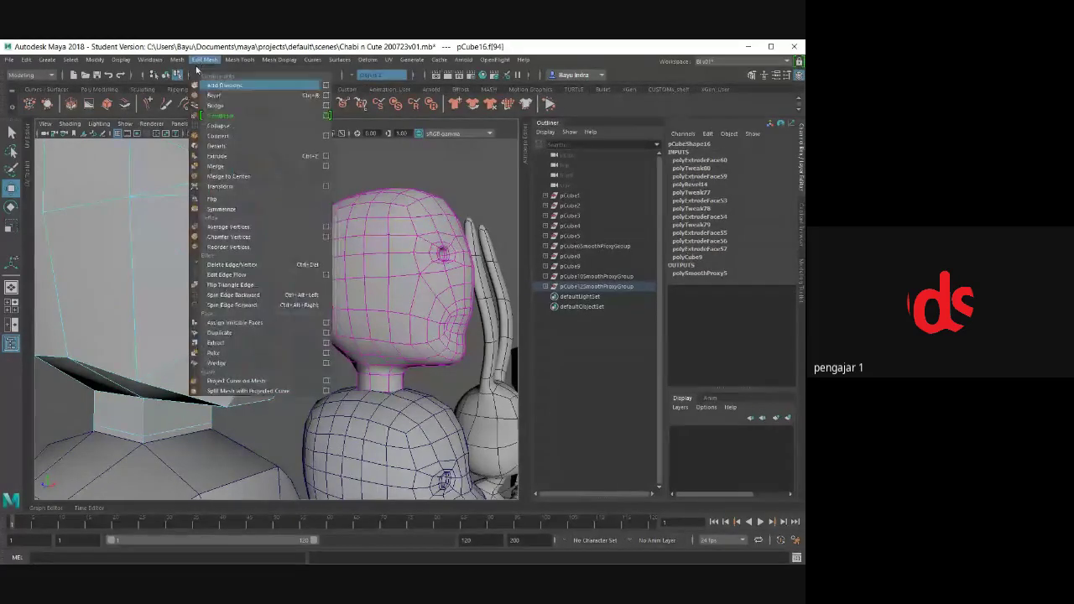
pyautogui.click(315, 154)
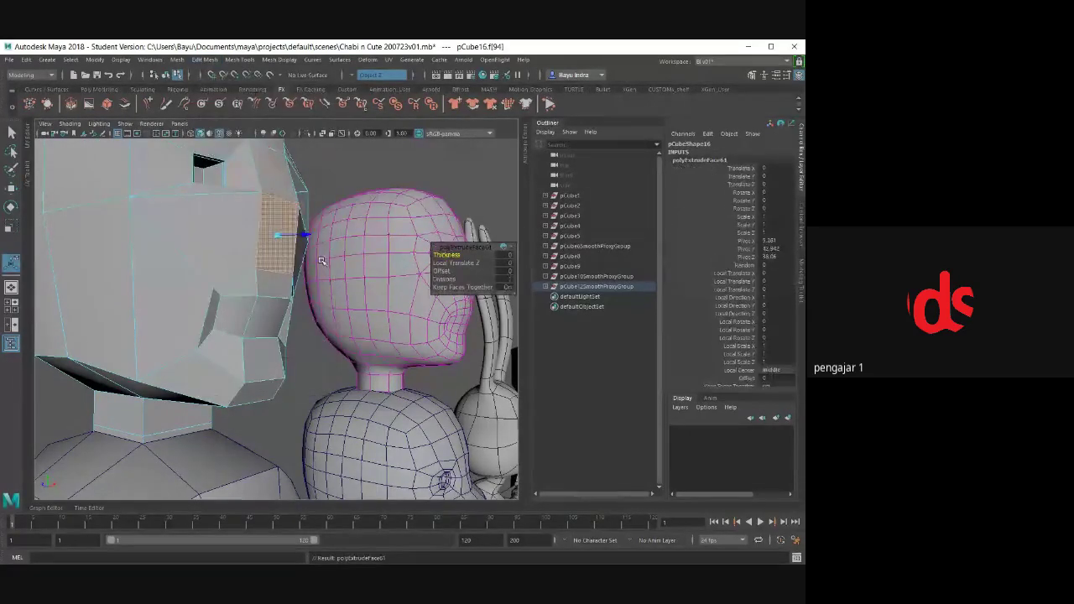
pyautogui.moveTo(315, 206)
pyautogui.keyDown('alt'); pyautogui.mouseDown()
pyautogui.moveTo(292, 252)
pyautogui.moveTo(304, 243)
pyautogui.mouseUp(); pyautogui.keyUp('alt')
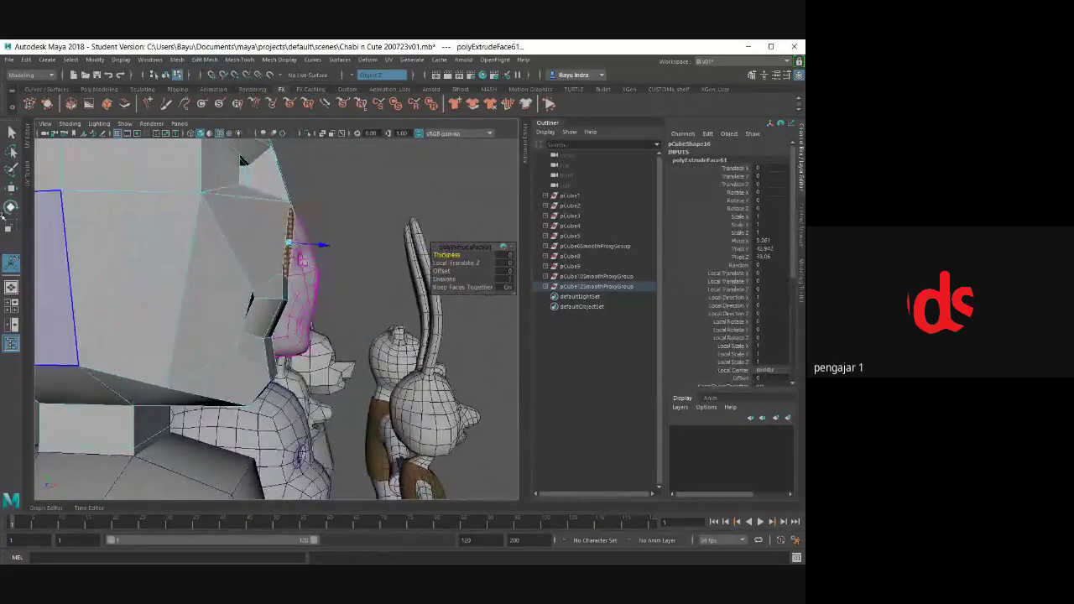
pyautogui.press('w')
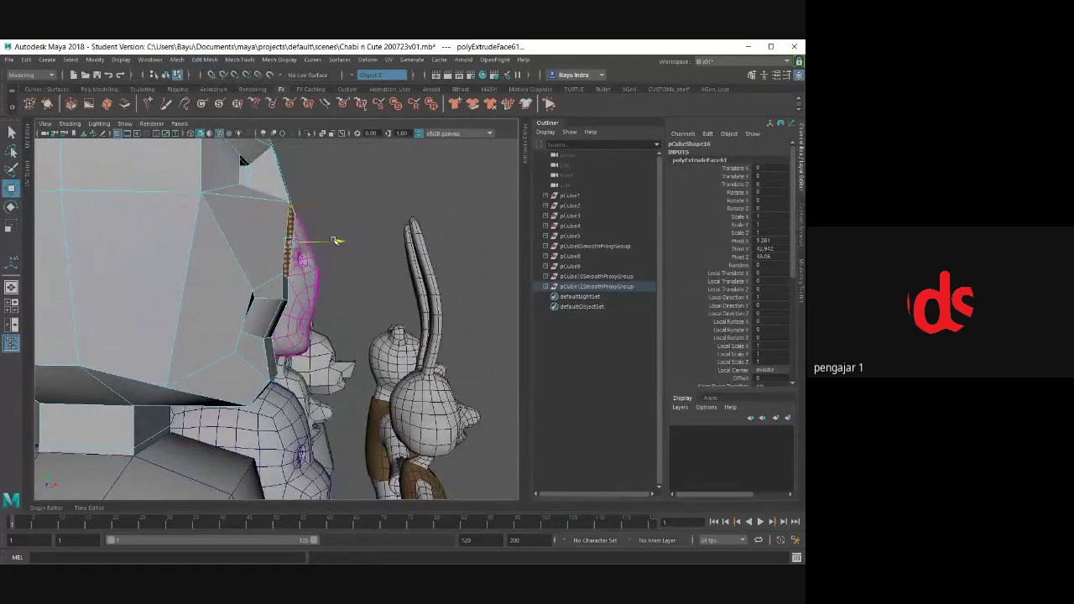
pyautogui.moveTo(335, 241); pyautogui.dragTo(364, 250)
pyautogui.moveTo(379, 204); pyautogui.dragTo(328, 206, button='right')
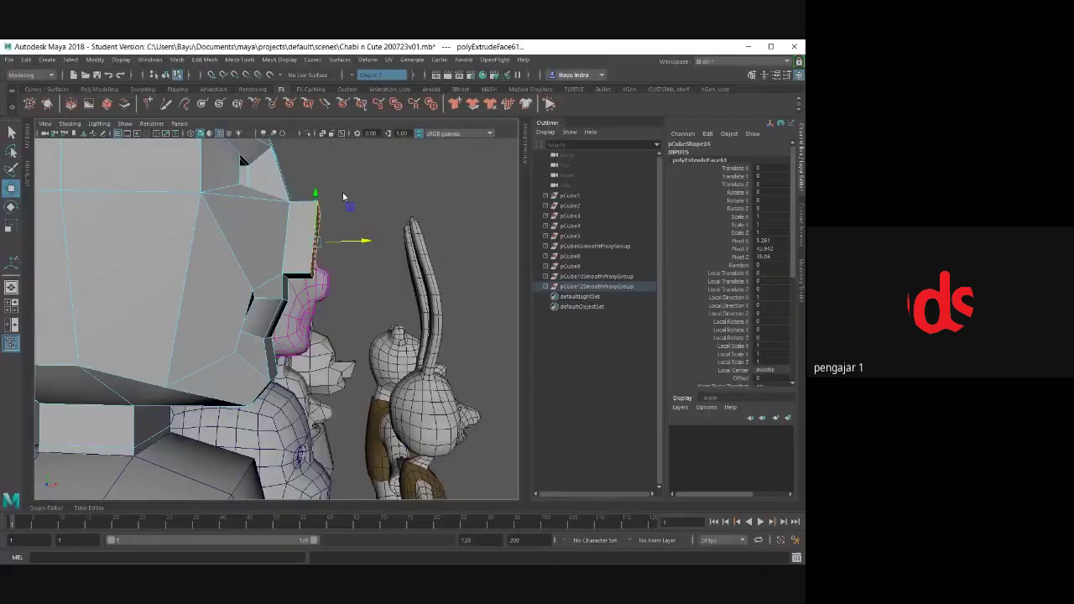
pyautogui.moveTo(328, 206)
pyautogui.keyDown('alt'); pyautogui.mouseDown()
pyautogui.moveTo(341, 224)
pyautogui.moveTo(344, 207)
pyautogui.moveTo(328, 252)
pyautogui.moveTo(372, 273)
pyautogui.moveTo(303, 255)
pyautogui.moveTo(304, 312)
pyautogui.moveTo(348, 294)
pyautogui.moveTo(310, 282)
pyautogui.moveTo(341, 283)
pyautogui.mouseUp(); pyautogui.keyUp('alt')
pyautogui.click(326, 205)
# - Select the side vertices, then the face on the head's side where an ear would go
pyautogui.keyDown('alt'); pyautogui.moveTo(302, 247); pyautogui.dragTo(330, 272); pyautogui.keyUp('alt')
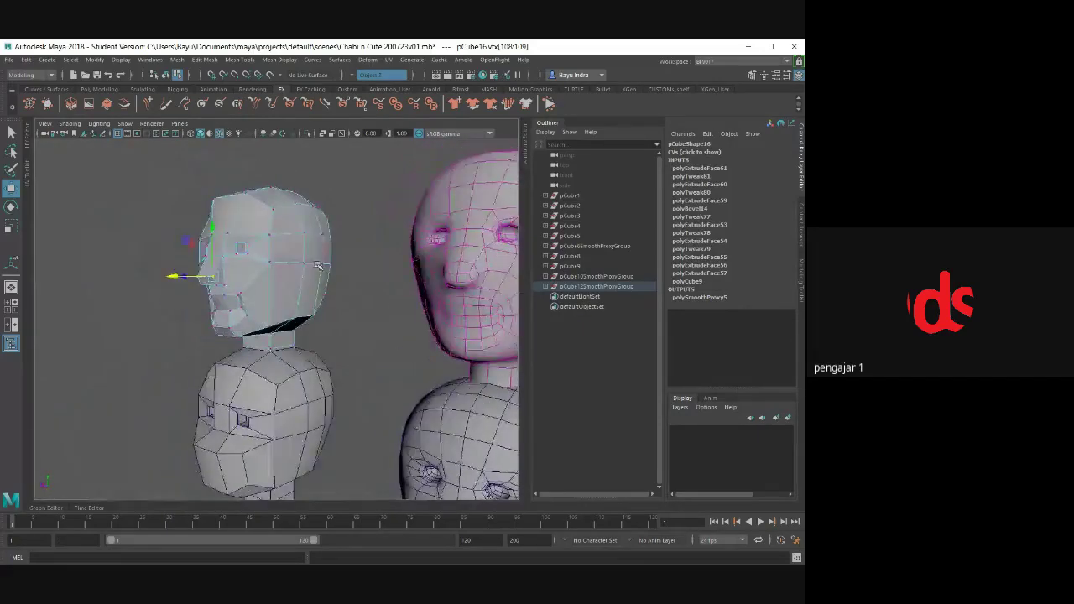
pyautogui.scroll(3, 329, 274)
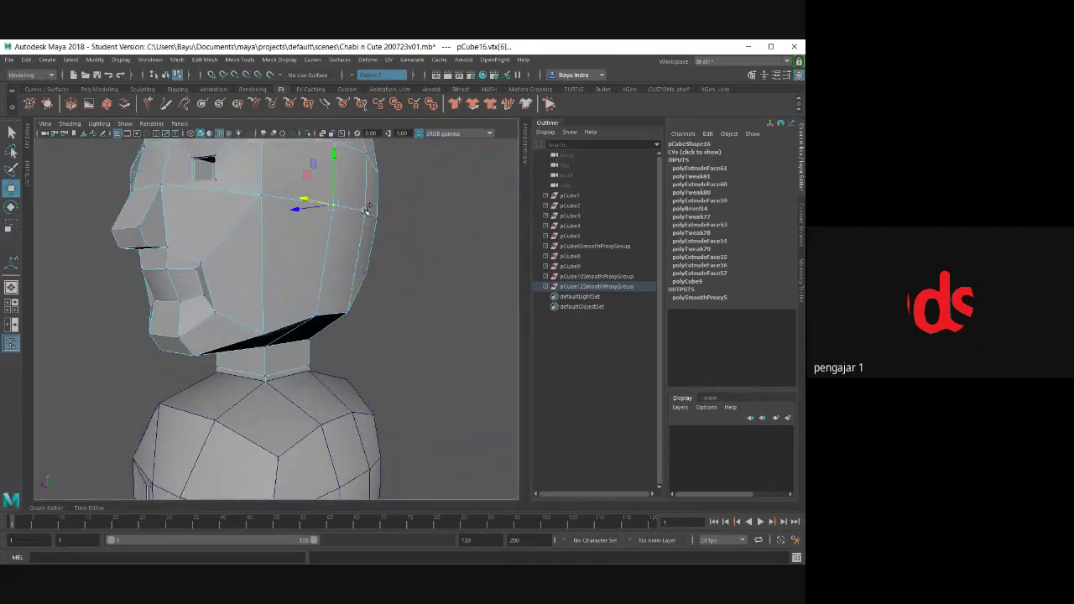
pyautogui.moveTo(333, 209)
pyautogui.mouseDown()
pyautogui.moveTo(351, 188)
pyautogui.moveTo(342, 259)
pyautogui.mouseUp()
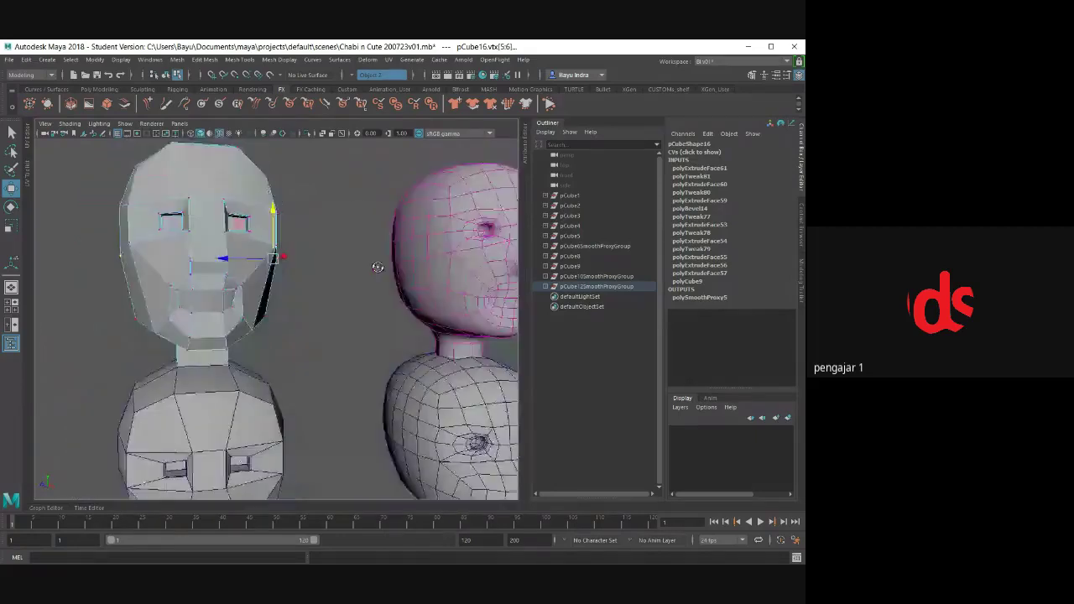
pyautogui.scroll(3, 342, 260)
pyautogui.moveTo(376, 192)
pyautogui.keyDown('alt'); pyautogui.mouseDown()
pyautogui.moveTo(359, 228)
pyautogui.moveTo(338, 236)
pyautogui.mouseUp(); pyautogui.keyUp('alt')
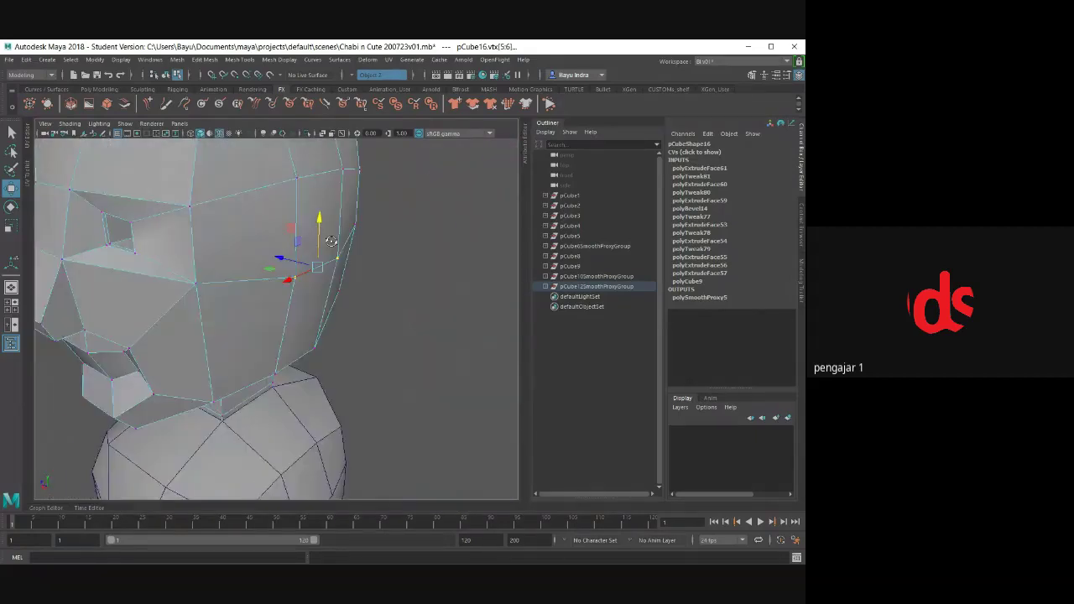
pyautogui.moveTo(412, 192); pyautogui.dragTo(412, 219, button='right')
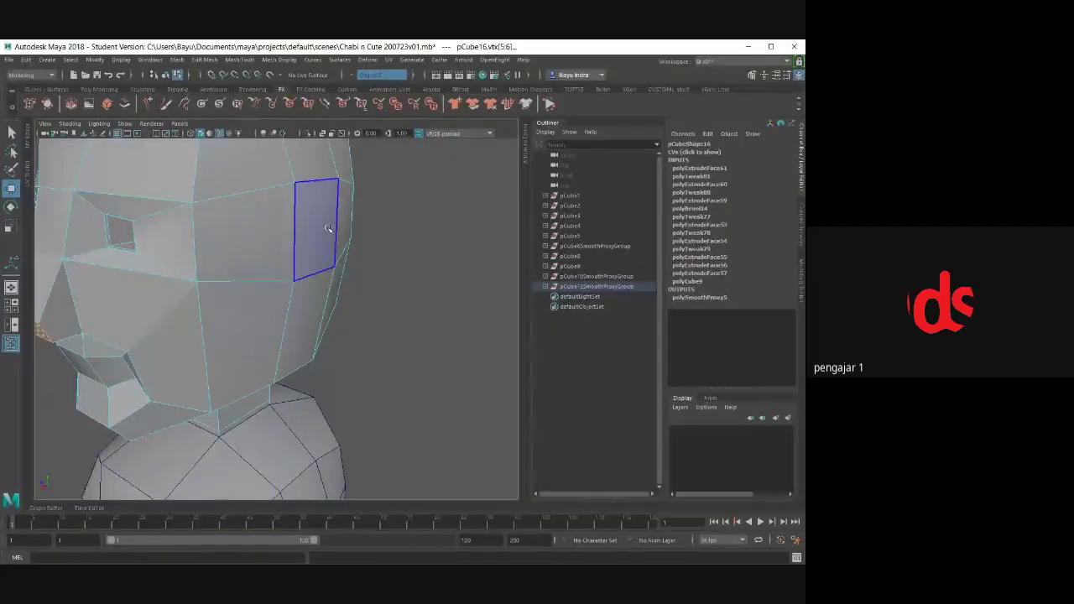
pyautogui.click(324, 222)
pyautogui.click(26, 59)
pyautogui.moveTo(62, 275)
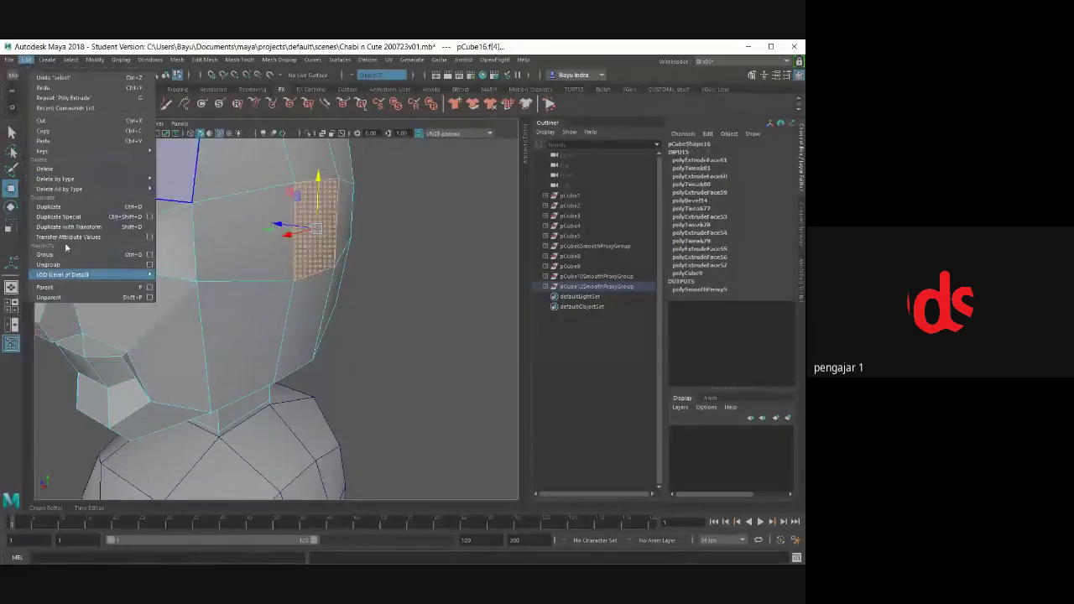
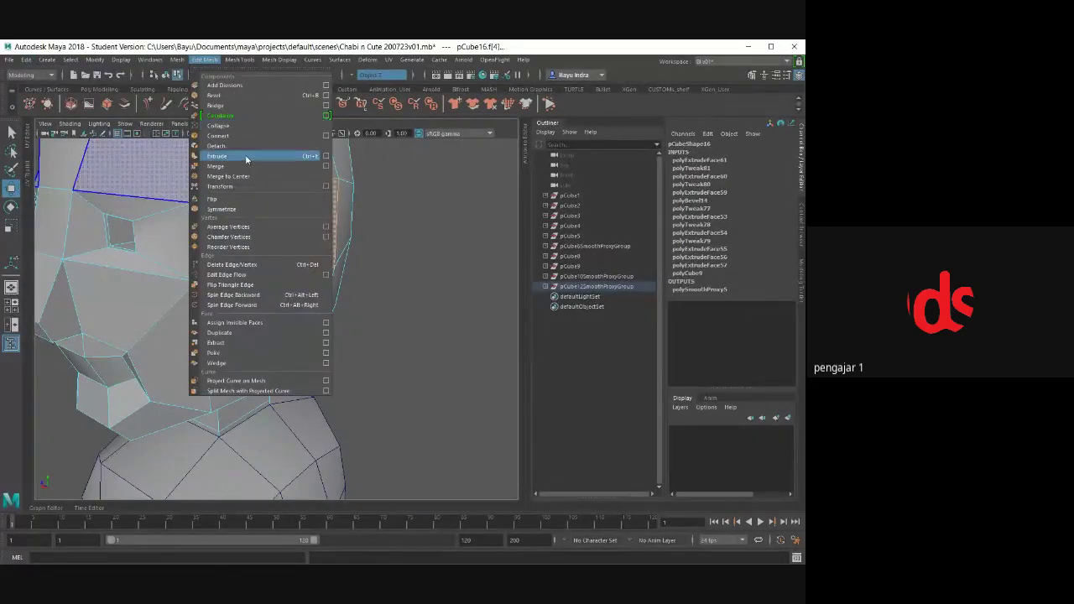
# - Extrude the head's side face and pull it outward into an ear block
pyautogui.click(245, 154)
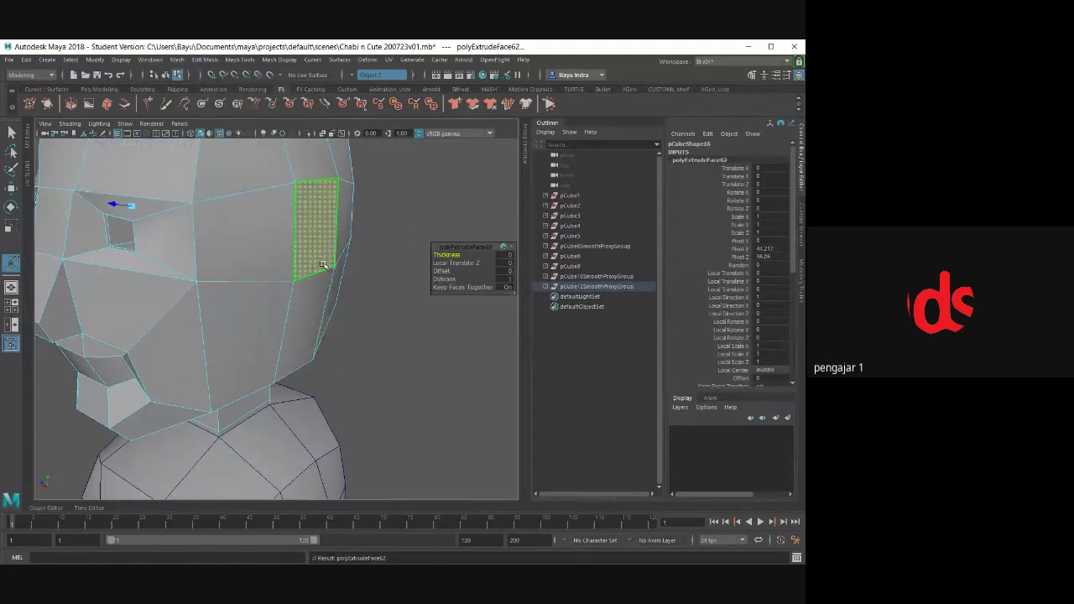
pyautogui.press('w')
pyautogui.keyDown('alt'); pyautogui.moveTo(285, 231); pyautogui.dragTo(277, 269); pyautogui.keyUp('alt')
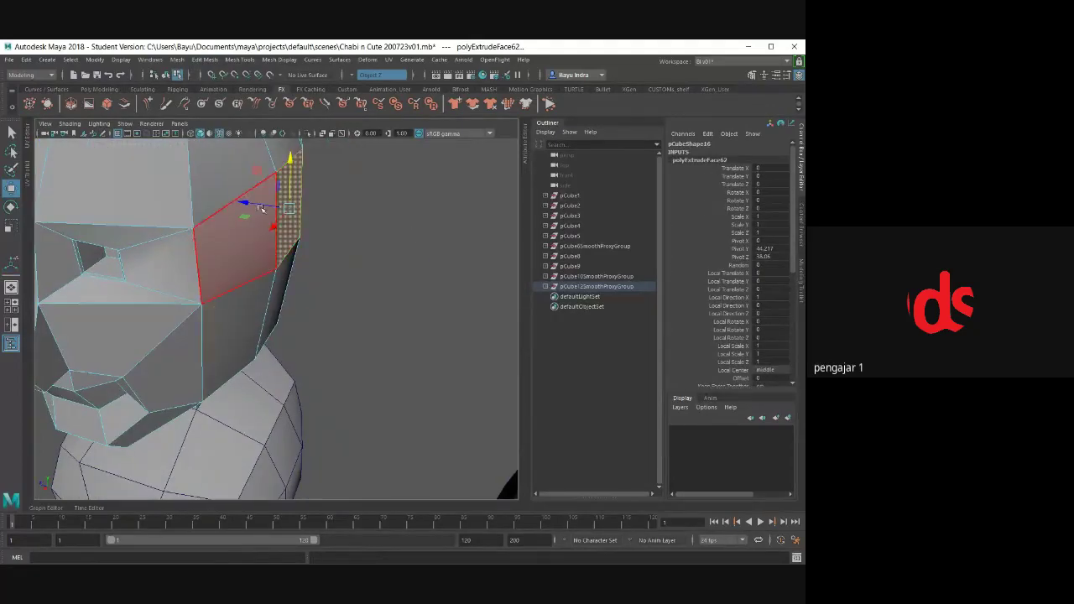
pyautogui.moveTo(263, 208); pyautogui.dragTo(293, 220)
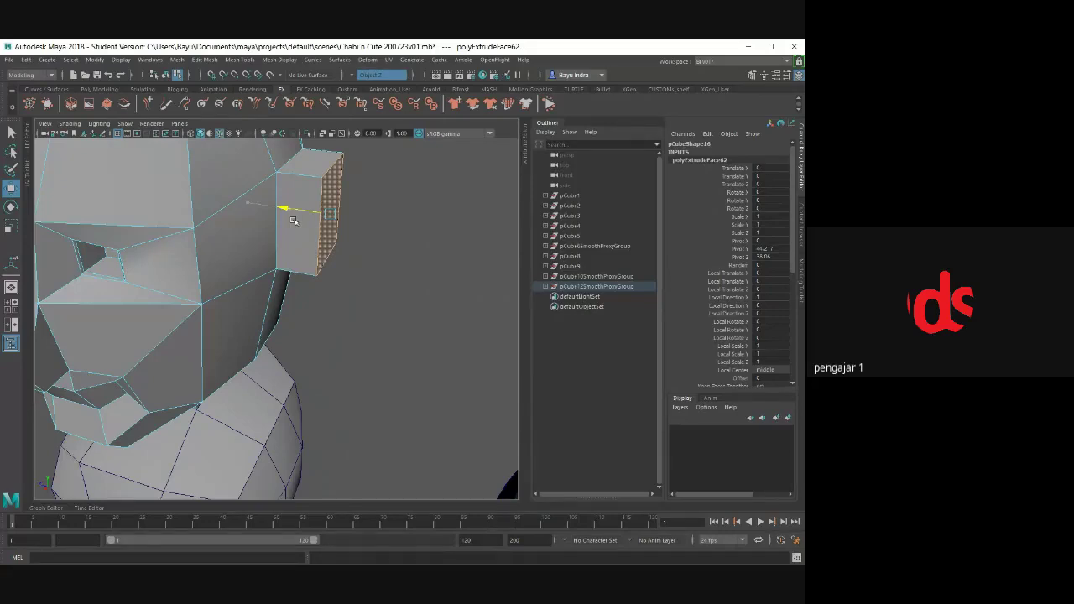
pyautogui.moveTo(292, 221); pyautogui.dragTo(297, 223)
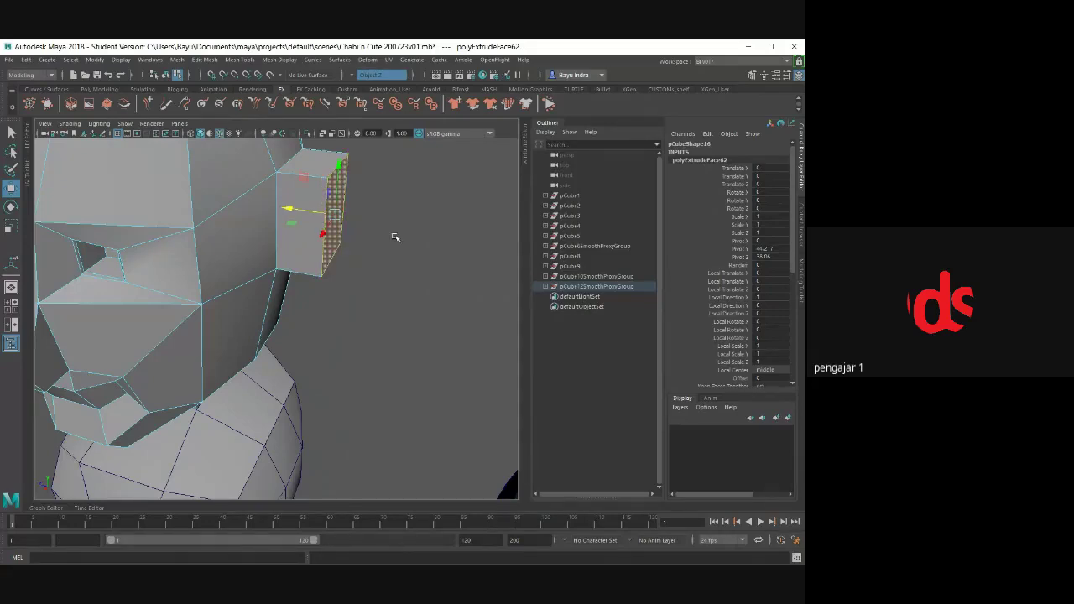
pyautogui.moveTo(394, 237)
pyautogui.keyDown('alt'); pyautogui.mouseDown()
pyautogui.moveTo(379, 244)
pyautogui.moveTo(422, 241)
pyautogui.mouseUp(); pyautogui.keyUp('alt')
pyautogui.scroll(-5, 372, 260)
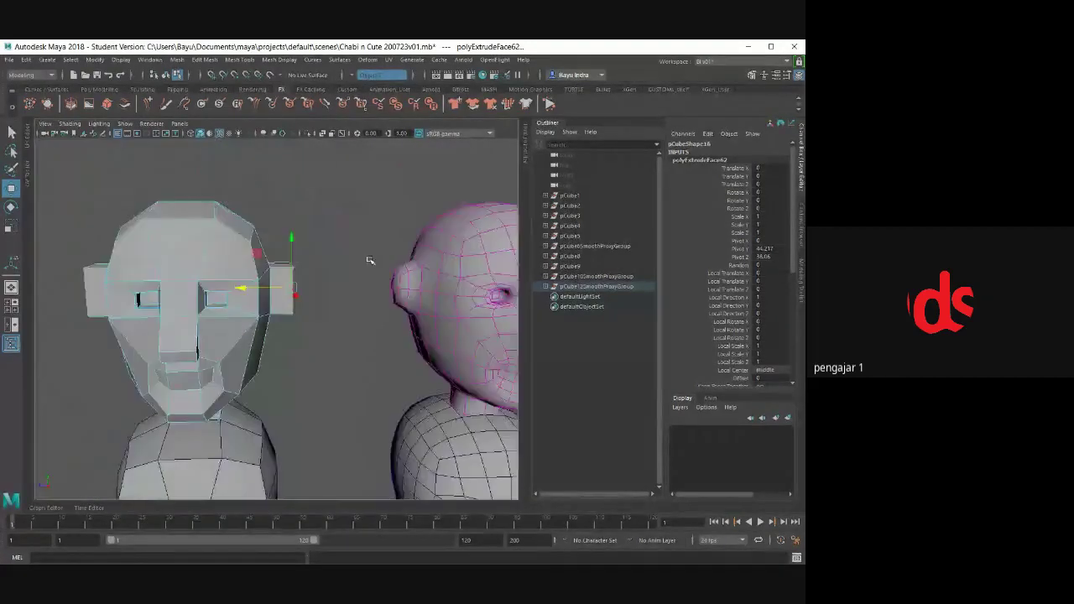
pyautogui.scroll(-3, 394, 285)
pyautogui.moveTo(404, 307)
pyautogui.keyDown('alt'); pyautogui.mouseDown()
pyautogui.moveTo(319, 292)
pyautogui.moveTo(298, 345)
pyautogui.moveTo(231, 319)
pyautogui.mouseUp(); pyautogui.keyUp('alt')
pyautogui.scroll(5, 315, 290)
pyautogui.scroll(3, 311, 290)
# - Squash the extruded ear face into a thin vertical strip
pyautogui.press('r')
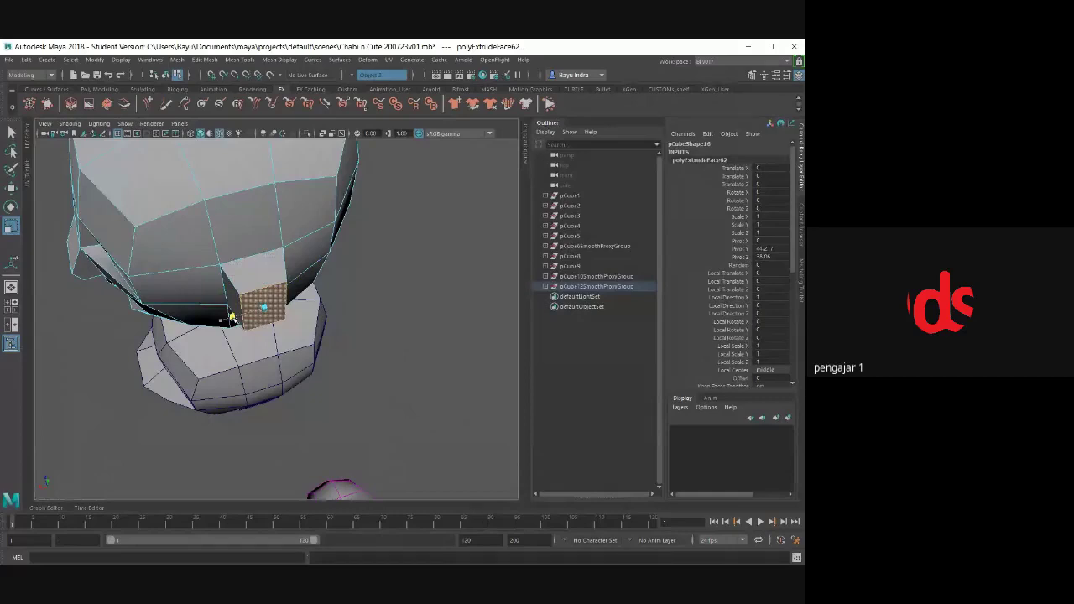
pyautogui.press('w')
pyautogui.moveTo(232, 318); pyautogui.dragTo(360, 290)
pyautogui.scroll(2, 280, 249)
pyautogui.keyDown('alt'); pyautogui.moveTo(438, 269); pyautogui.dragTo(242, 289); pyautogui.keyUp('alt')
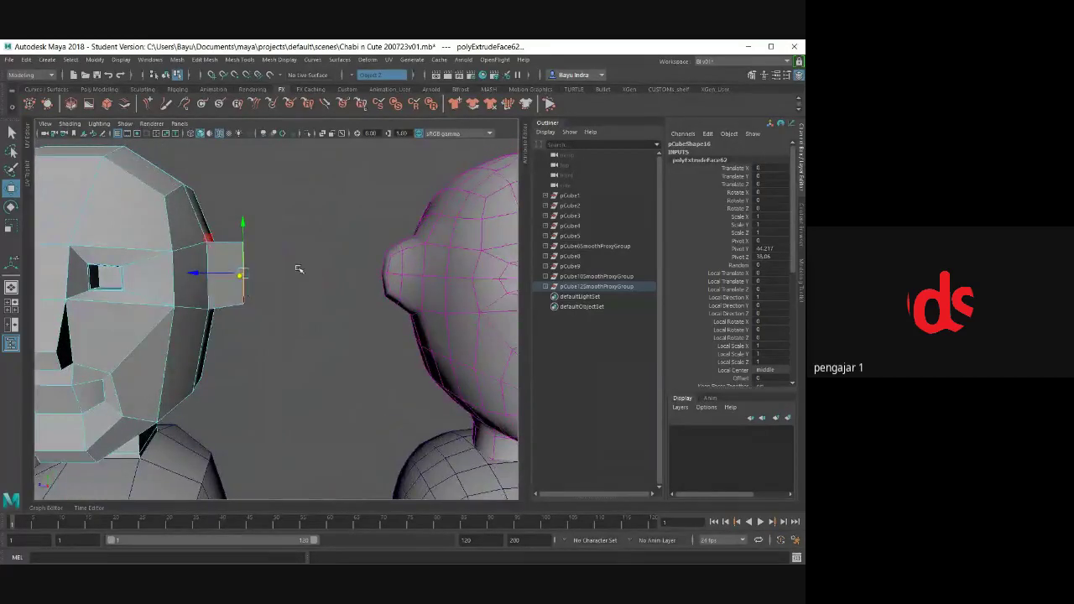
# - Switch the head to vertex editing and view it up close from the side
pyautogui.moveTo(306, 249); pyautogui.dragTo(275, 250, button='right')
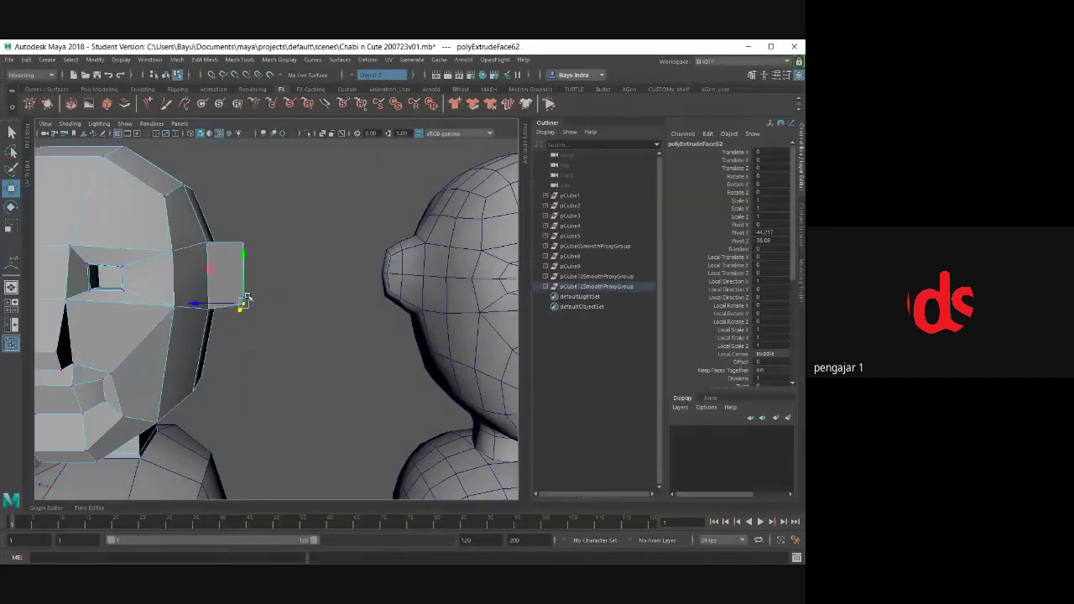
pyautogui.click(248, 298)
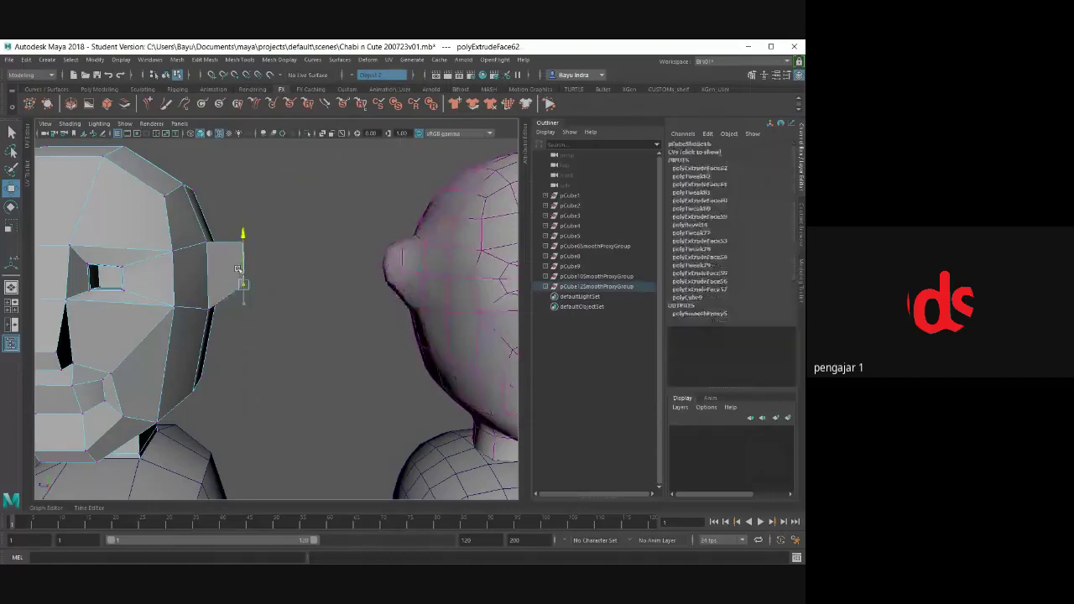
pyautogui.scroll(-5, 269, 283)
pyautogui.moveTo(269, 283)
pyautogui.keyDown('alt'); pyautogui.mouseDown()
pyautogui.moveTo(215, 315)
pyautogui.moveTo(140, 309)
pyautogui.moveTo(336, 311)
pyautogui.moveTo(295, 318)
pyautogui.mouseUp(); pyautogui.keyUp('alt')
# - In wireframe, push the head's lower left-edge vertices outward
pyautogui.press('4')
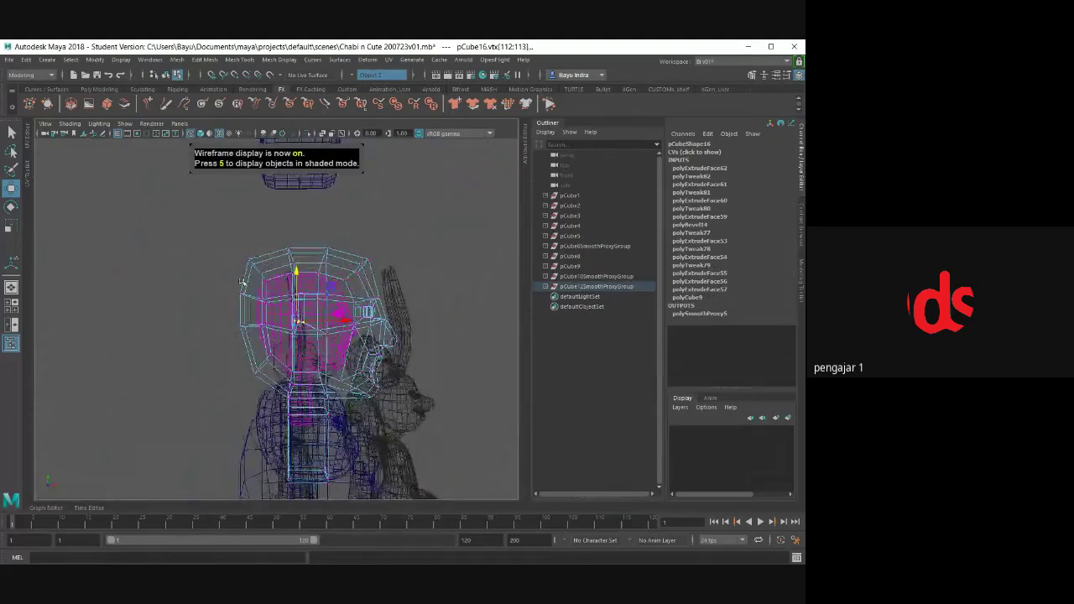
pyautogui.moveTo(185, 237); pyautogui.dragTo(278, 341)
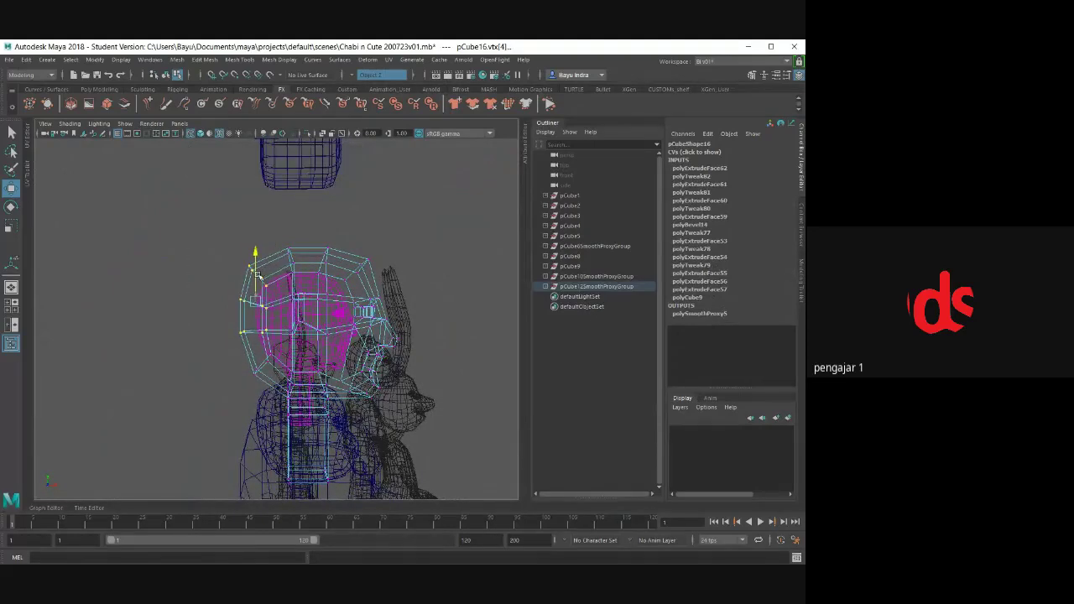
pyautogui.moveTo(282, 343); pyautogui.dragTo(211, 295)
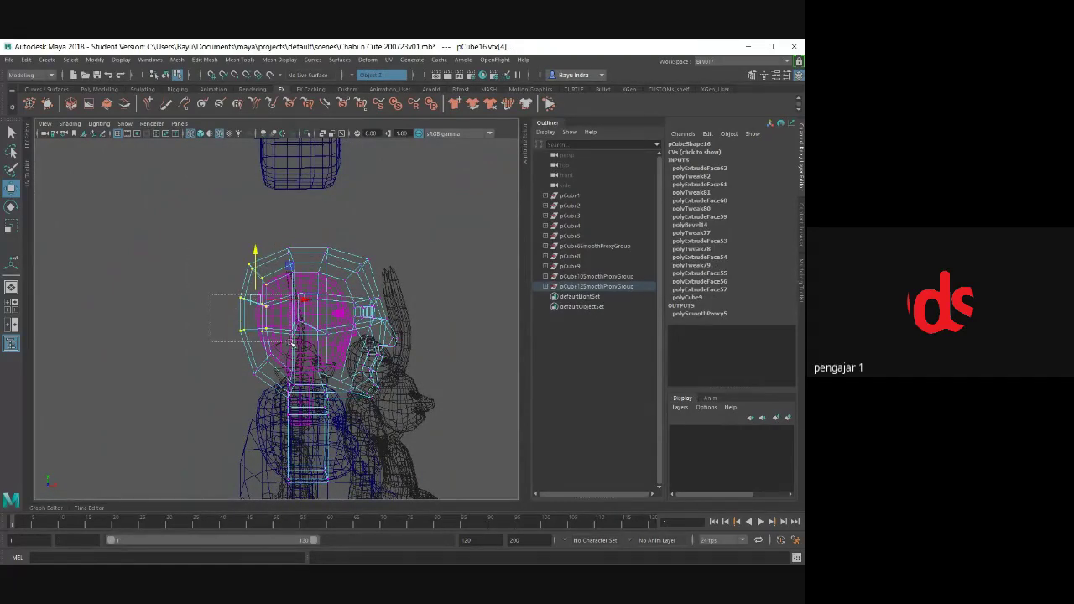
pyautogui.moveTo(286, 316); pyautogui.dragTo(277, 315)
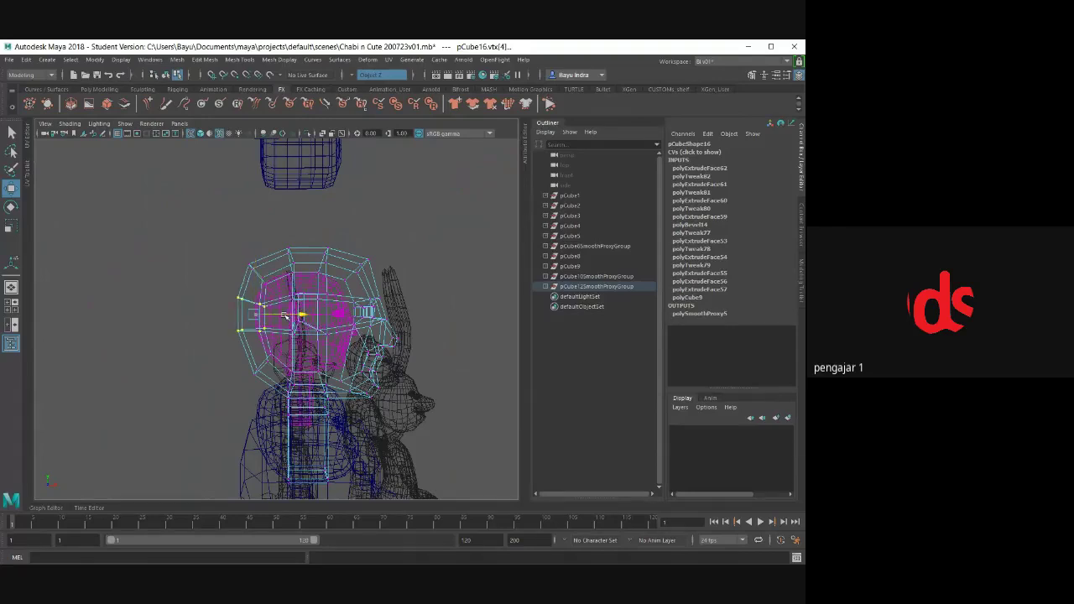
pyautogui.click(251, 267)
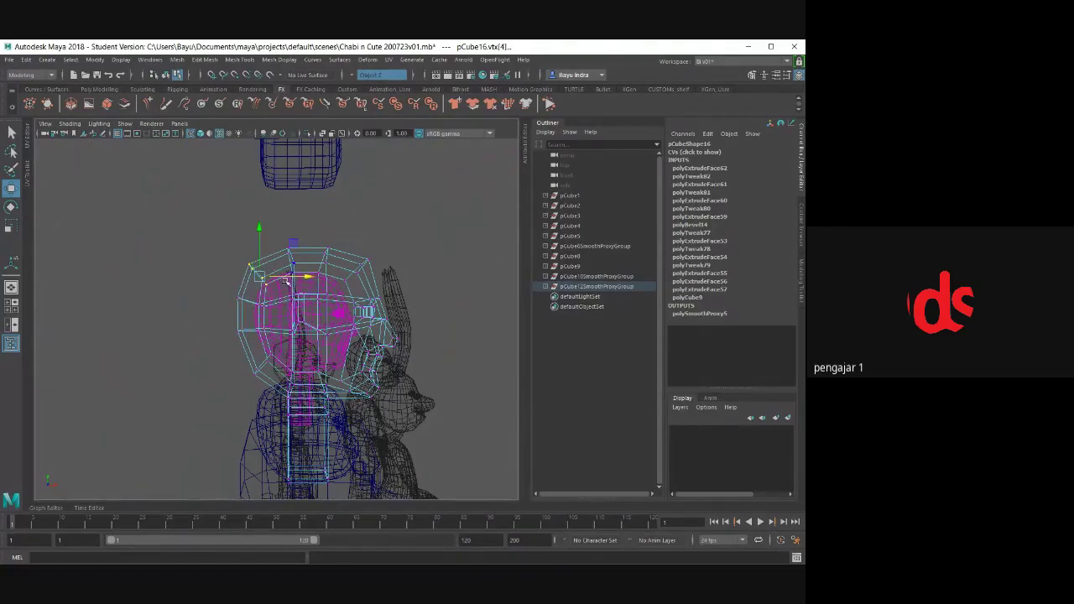
pyautogui.press('Up')
pyautogui.keyDown('alt'); pyautogui.moveTo(324, 346); pyautogui.dragTo(313, 338, button='middle'); pyautogui.keyUp('alt')
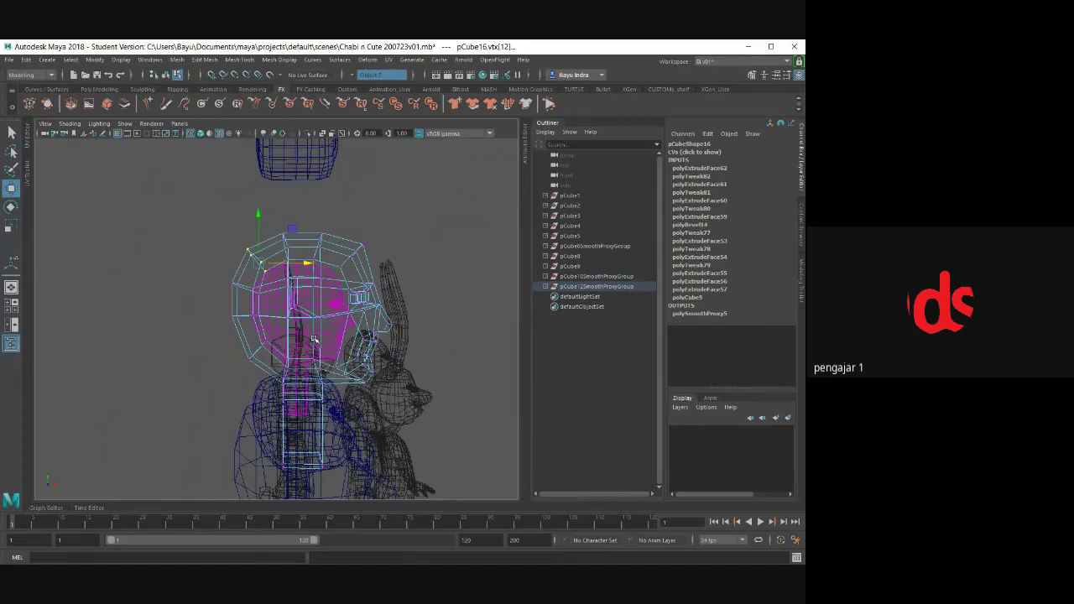
pyautogui.moveTo(313, 338)
pyautogui.keyDown('alt'); pyautogui.mouseDown()
pyautogui.moveTo(354, 337)
pyautogui.moveTo(303, 354)
pyautogui.moveTo(277, 353)
pyautogui.moveTo(267, 337)
pyautogui.moveTo(286, 351)
pyautogui.mouseUp(); pyautogui.keyUp('alt')
# - Nudge the upper and lower neck vertices left and up to reshape the neck
pyautogui.click(269, 359)
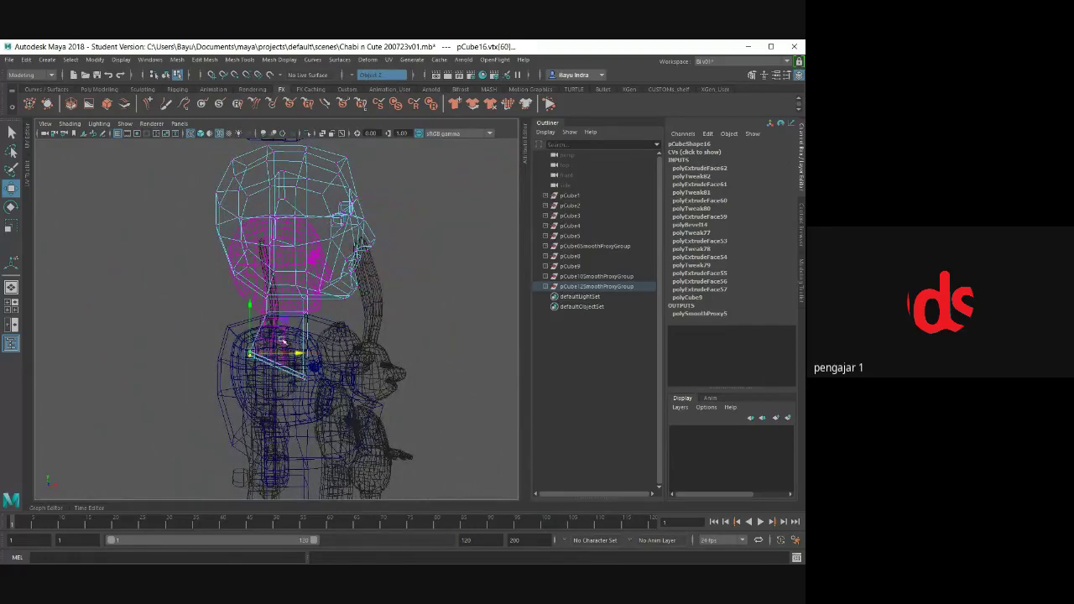
pyautogui.click(267, 307)
pyautogui.moveTo(289, 305); pyautogui.dragTo(280, 304)
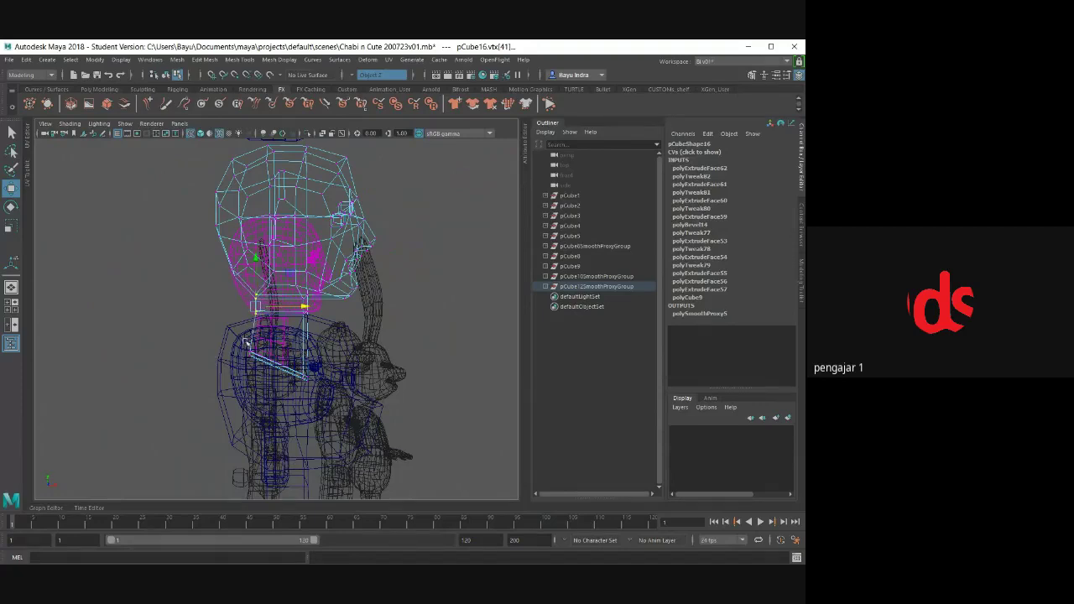
pyautogui.moveTo(246, 341); pyautogui.dragTo(273, 377)
pyautogui.moveTo(284, 320)
pyautogui.mouseDown()
pyautogui.moveTo(276, 313)
pyautogui.moveTo(252, 355)
pyautogui.mouseUp()
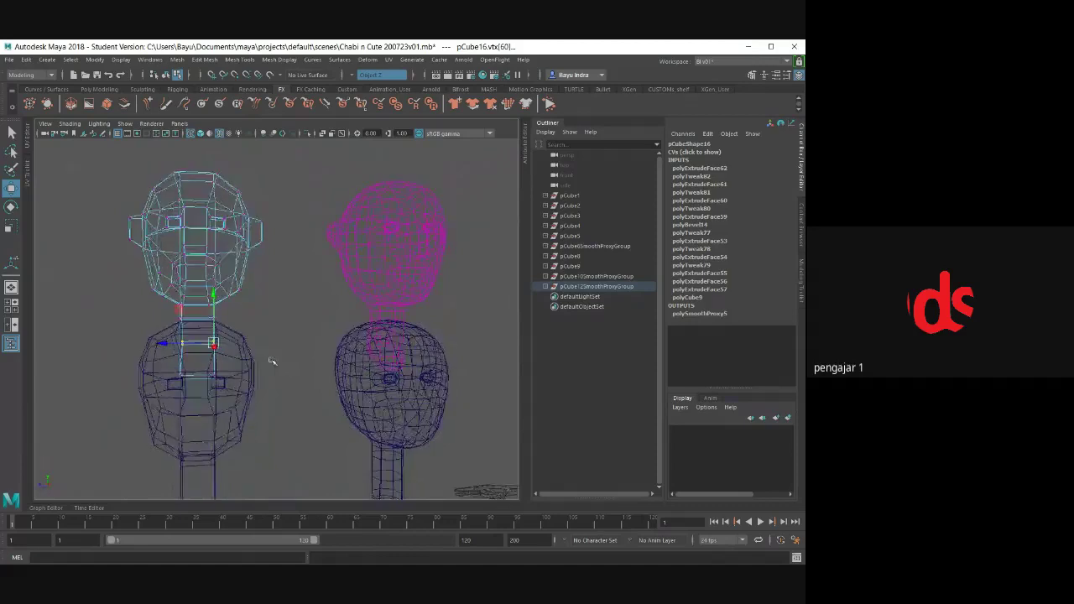
pyautogui.scroll(5, 285, 359)
pyautogui.keyDown('alt'); pyautogui.moveTo(311, 338); pyautogui.dragTo(307, 268); pyautogui.keyUp('alt')
# - Try shifting a neck side face to the left, then undo the move
pyautogui.moveTo(307, 268); pyautogui.dragTo(304, 299, button='right')
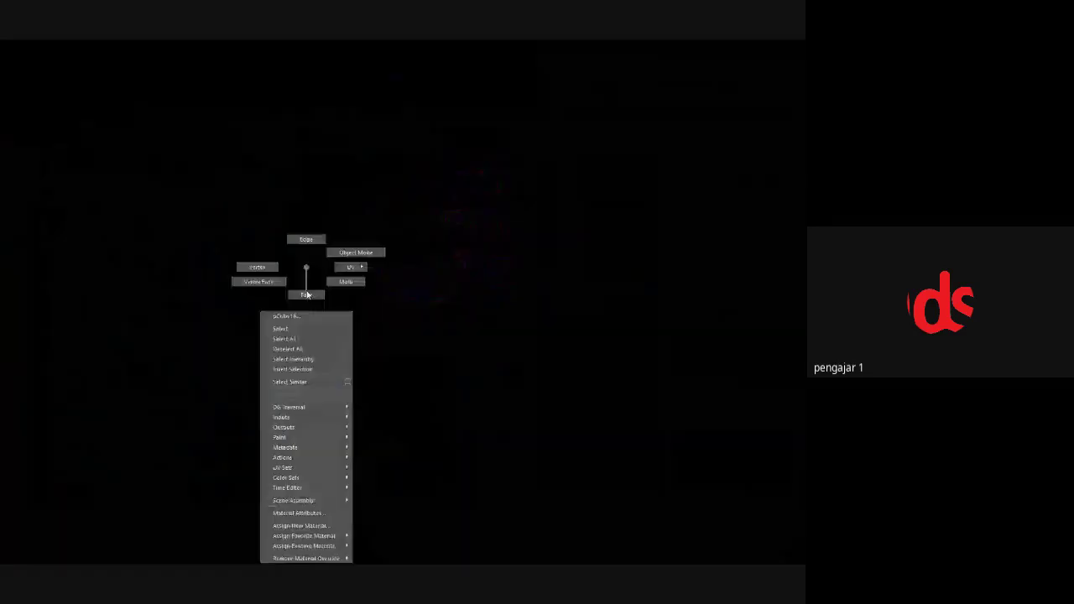
pyautogui.press('5')
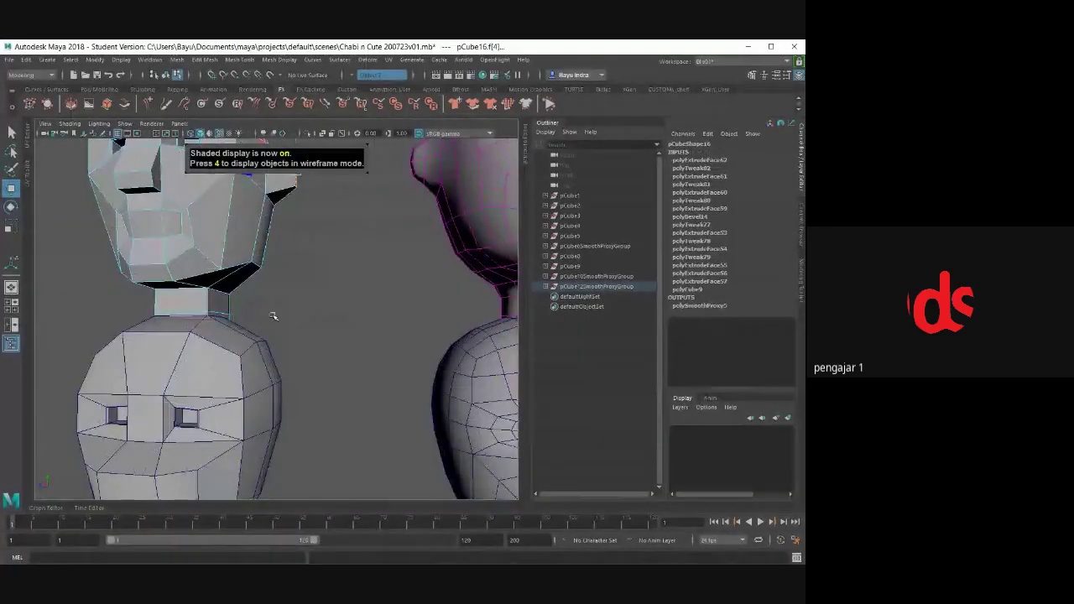
pyautogui.click(267, 323)
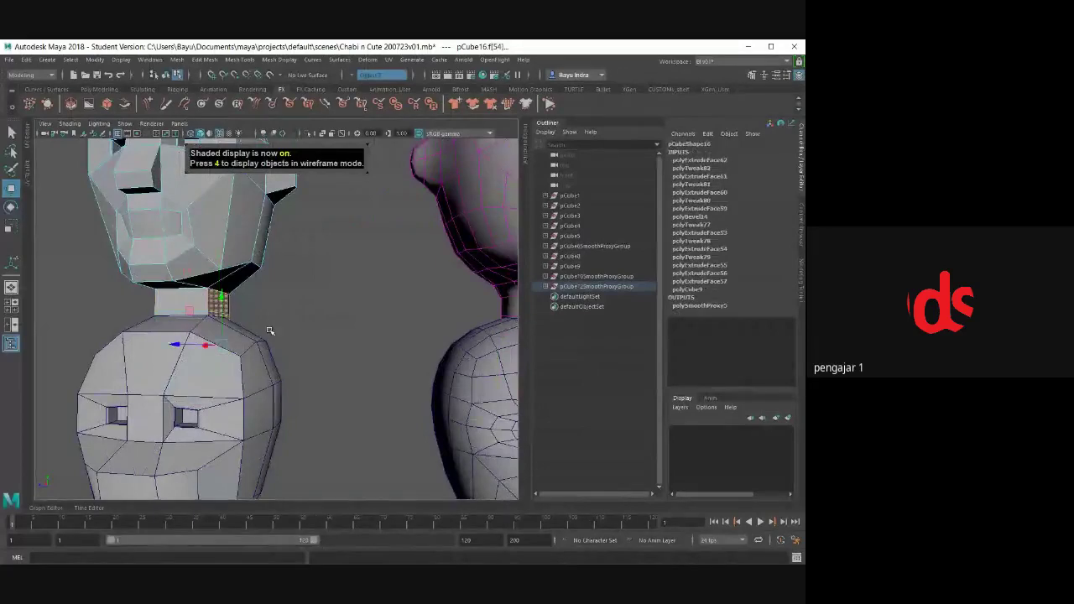
pyautogui.moveTo(269, 331)
pyautogui.keyDown('alt'); pyautogui.mouseDown()
pyautogui.moveTo(288, 331)
pyautogui.moveTo(285, 348)
pyautogui.mouseUp(); pyautogui.keyUp('alt')
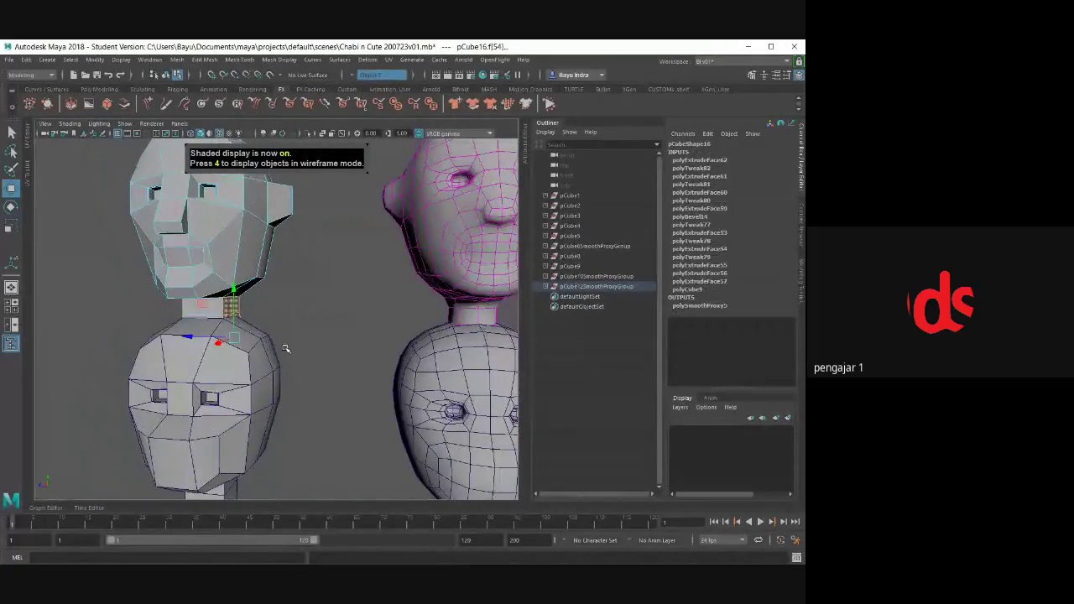
pyautogui.press('4')
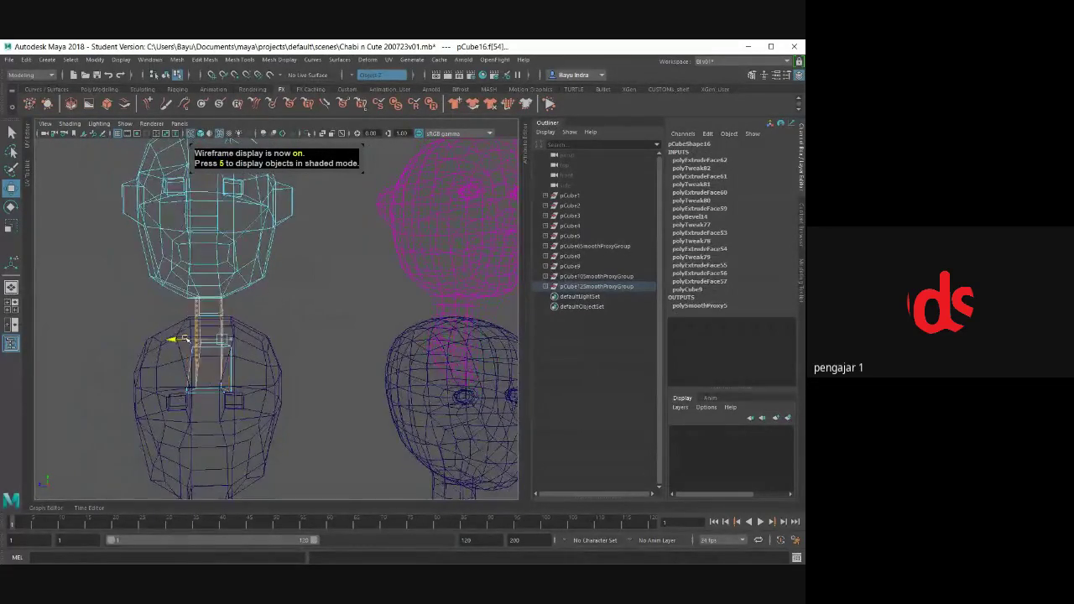
pyautogui.moveTo(186, 339); pyautogui.dragTo(175, 339)
pyautogui.hotkey('ctrl', 'z')
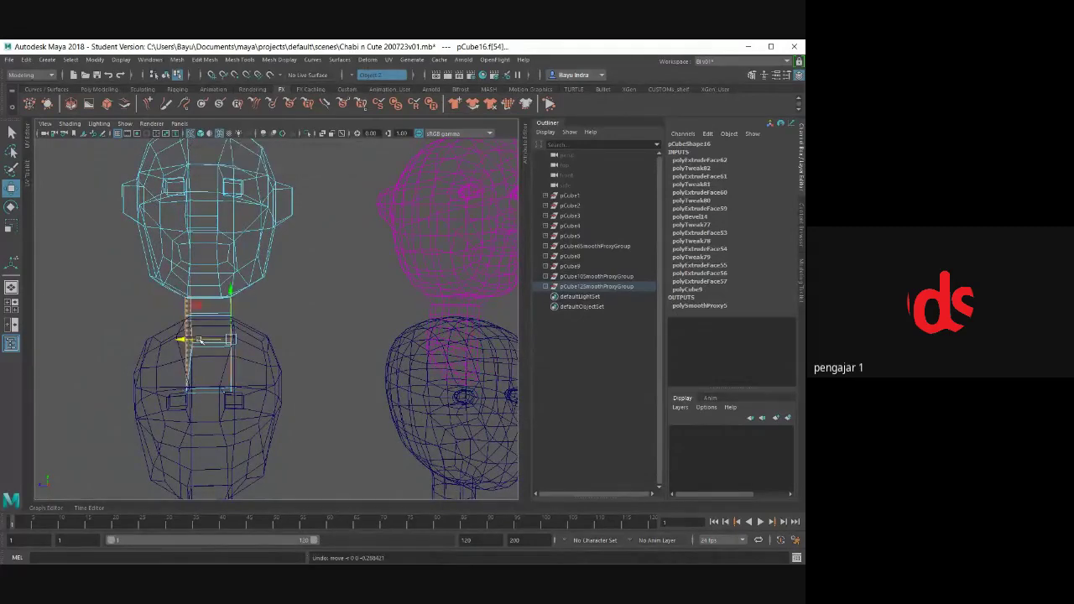
pyautogui.moveTo(269, 378)
pyautogui.keyDown('alt'); pyautogui.mouseDown()
pyautogui.moveTo(237, 371)
pyautogui.moveTo(208, 344)
pyautogui.mouseUp(); pyautogui.keyUp('alt')
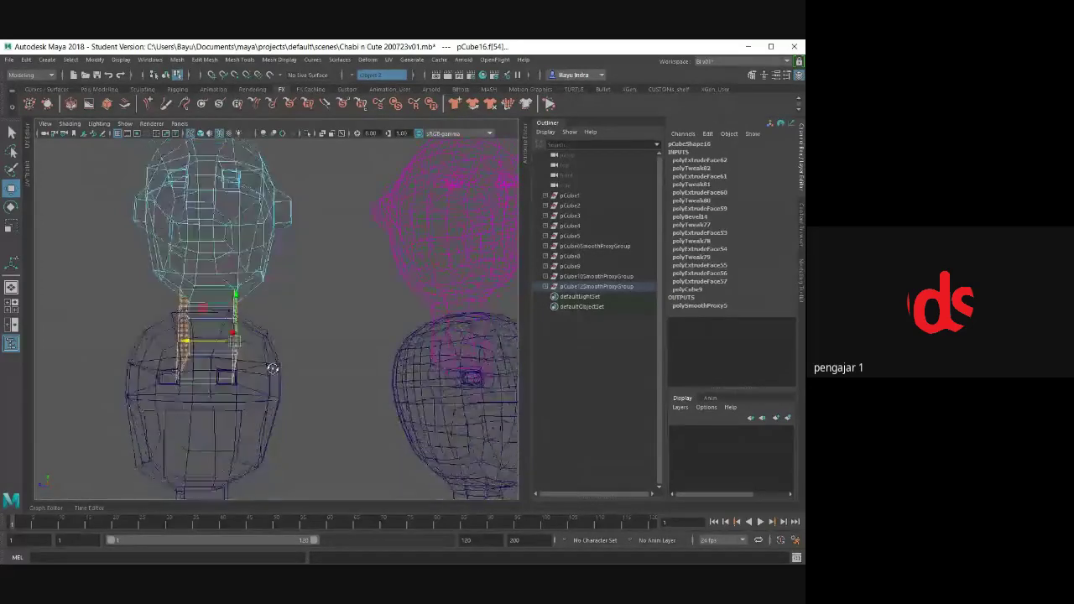
# - Switch to vertex mode and select the vertices around the neck base
pyautogui.moveTo(306, 267); pyautogui.dragTo(271, 277, button='right')
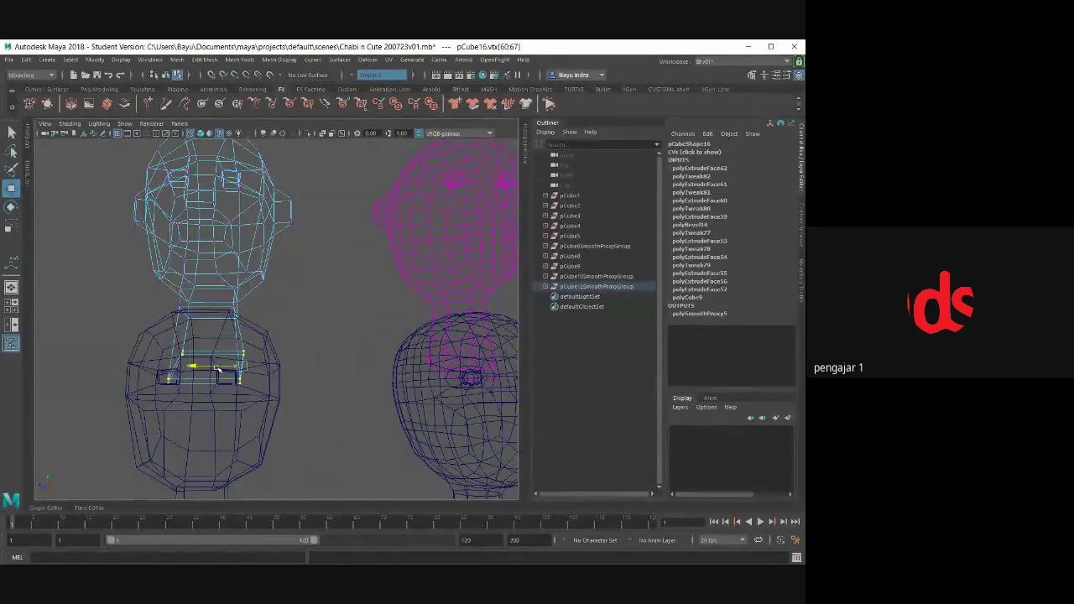
pyautogui.keyDown('alt'); pyautogui.moveTo(210, 370); pyautogui.dragTo(249, 358); pyautogui.keyUp('alt')
pyautogui.scroll(-3, 249, 358)
pyautogui.scroll(-2, 286, 344)
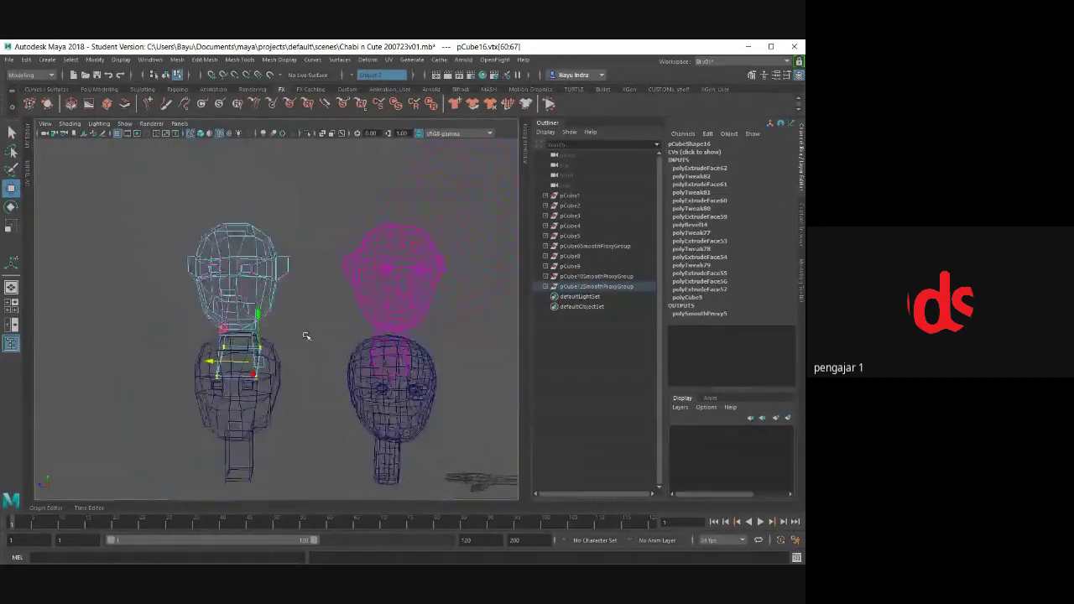
# - Return to shaded object mode, clear the head selections, and face the box head
pyautogui.press('5')
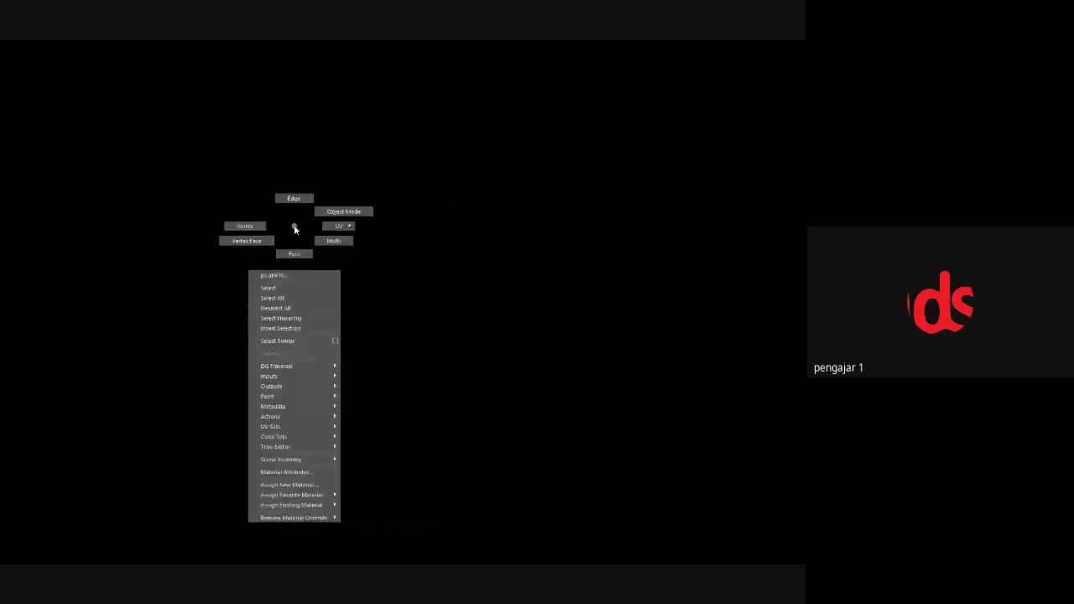
pyautogui.moveTo(295, 225); pyautogui.dragTo(347, 211, button='right')
pyautogui.click(325, 245)
pyautogui.click(375, 252)
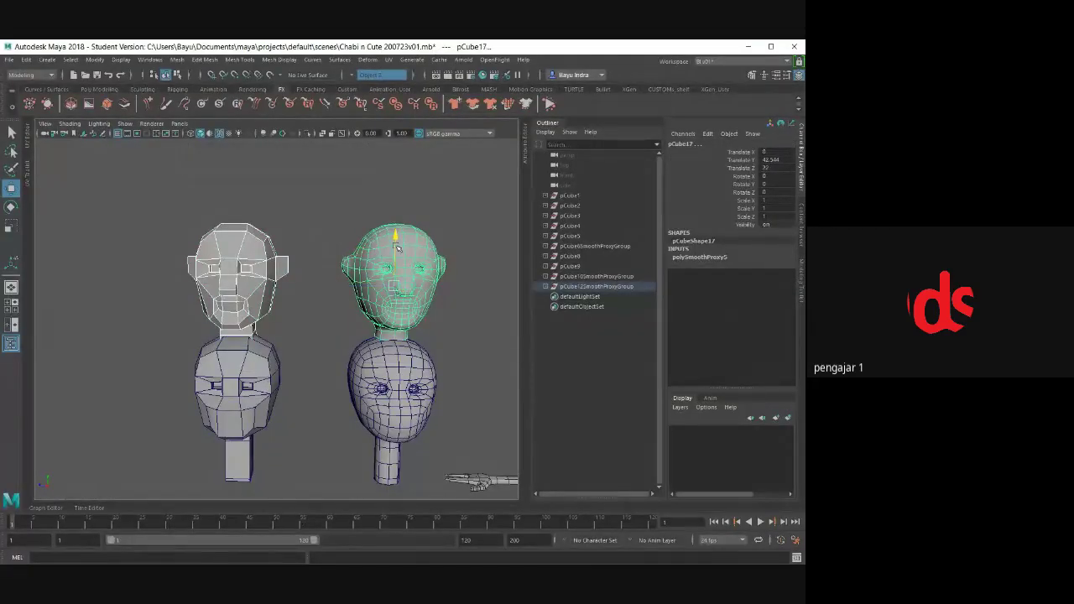
pyautogui.keyDown('alt'); pyautogui.moveTo(375, 252); pyautogui.dragTo(372, 359); pyautogui.keyUp('alt')
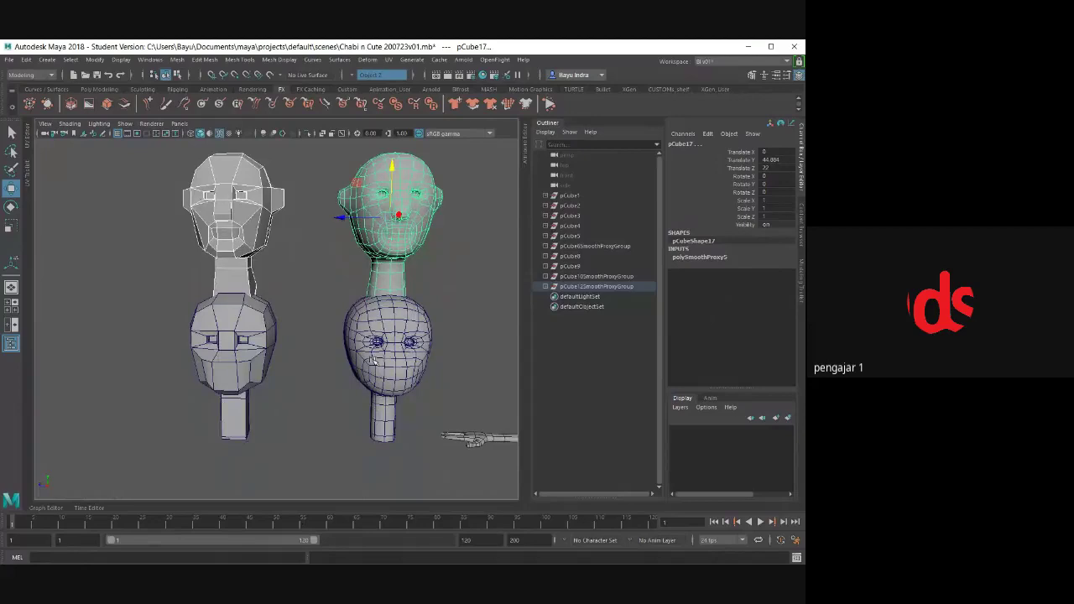
pyautogui.click(301, 397)
pyautogui.moveTo(301, 397)
pyautogui.keyDown('alt'); pyautogui.mouseDown()
pyautogui.moveTo(277, 369)
pyautogui.moveTo(319, 231)
pyautogui.mouseUp(); pyautogui.keyUp('alt')
pyautogui.scroll(5, 284, 313)
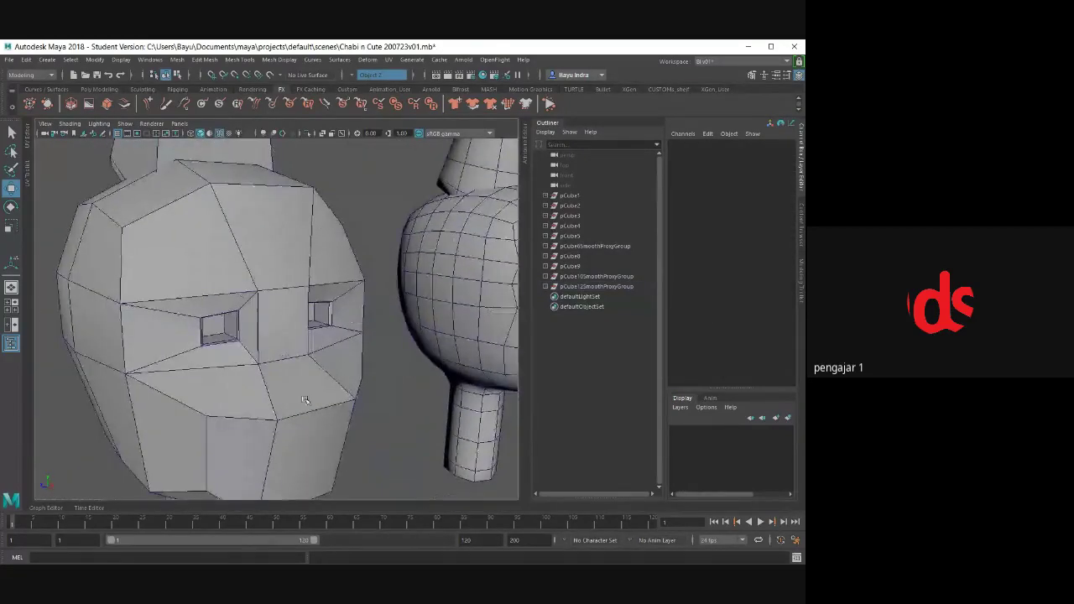
pyautogui.moveTo(305, 400)
pyautogui.keyDown('alt'); pyautogui.mouseDown()
pyautogui.moveTo(297, 350)
pyautogui.moveTo(223, 348)
pyautogui.mouseUp(); pyautogui.keyUp('alt')
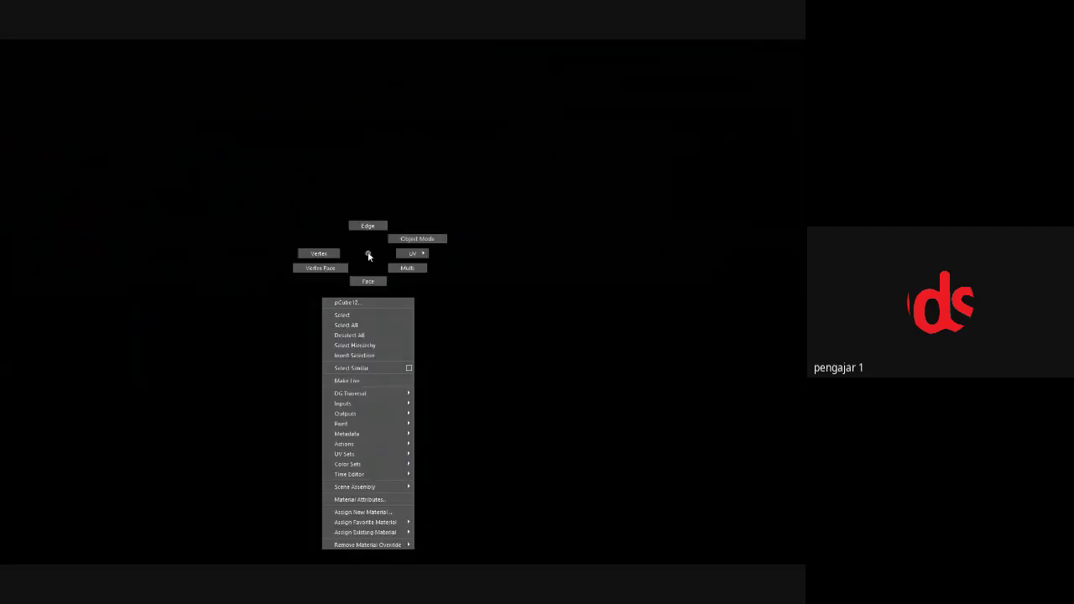
# - Pull a lower-face jaw vertex inward to taper the chin
pyautogui.moveTo(200, 319); pyautogui.dragTo(163, 319, button='right')
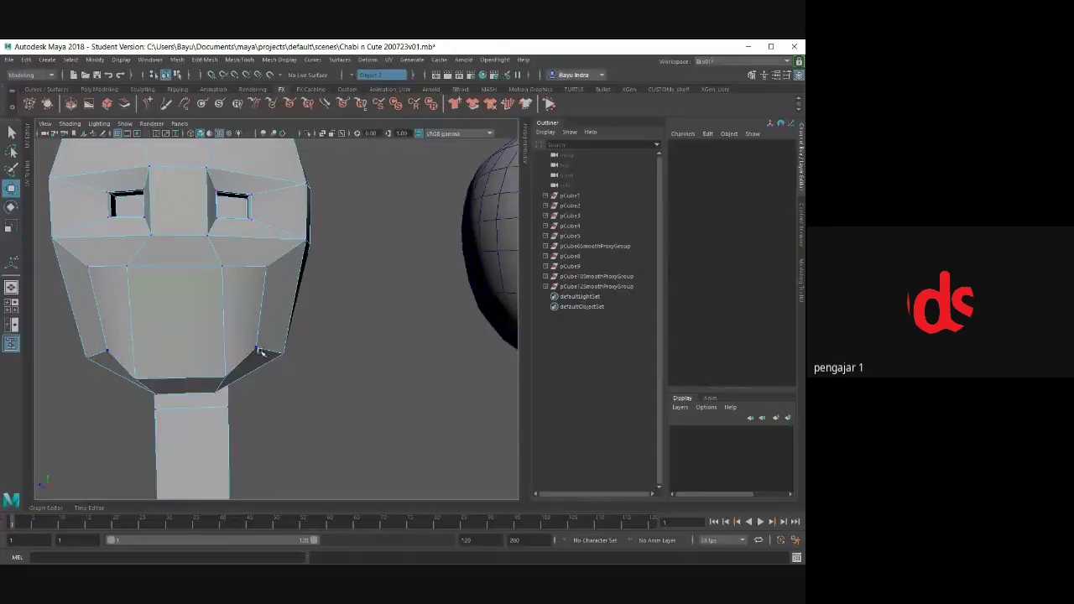
pyautogui.click(259, 349)
pyautogui.moveTo(277, 351)
pyautogui.keyDown('alt'); pyautogui.mouseDown()
pyautogui.moveTo(223, 318)
pyautogui.moveTo(230, 275)
pyautogui.mouseUp(); pyautogui.keyUp('alt')
pyautogui.click(324, 286)
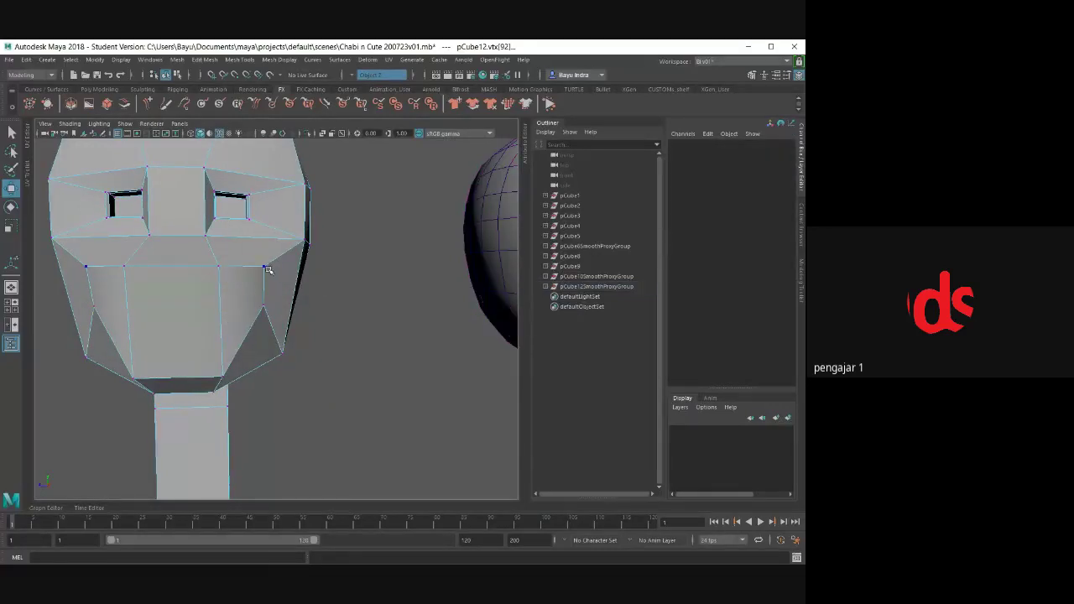
pyautogui.click(266, 269)
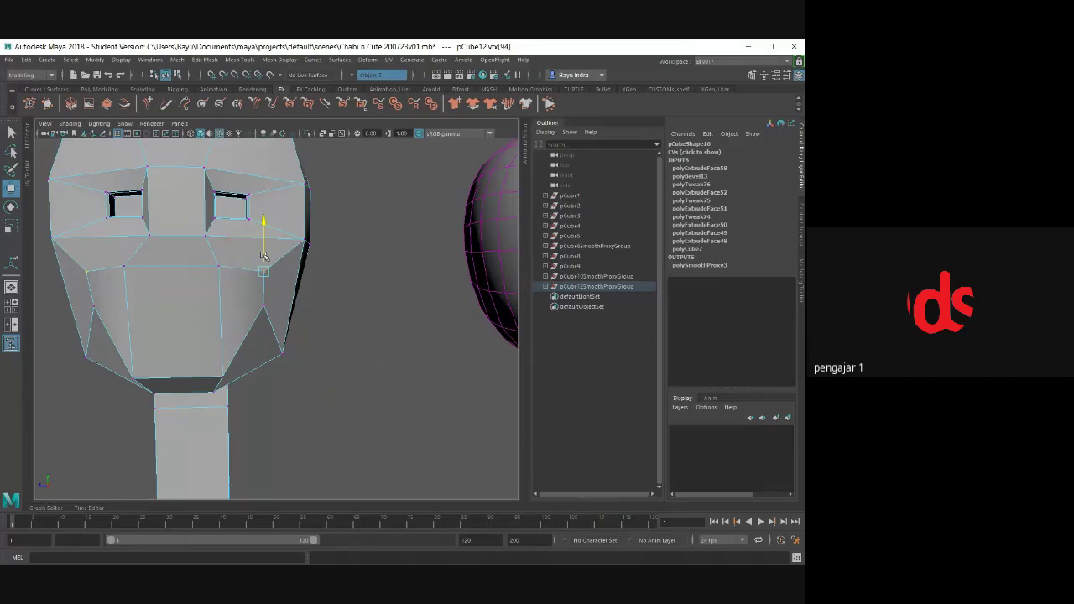
# - Select further jaw vertices from several angles, then switch to face selection
pyautogui.moveTo(319, 334)
pyautogui.keyDown('alt'); pyautogui.mouseDown()
pyautogui.moveTo(414, 400)
pyautogui.moveTo(342, 428)
pyautogui.mouseUp(); pyautogui.keyUp('alt')
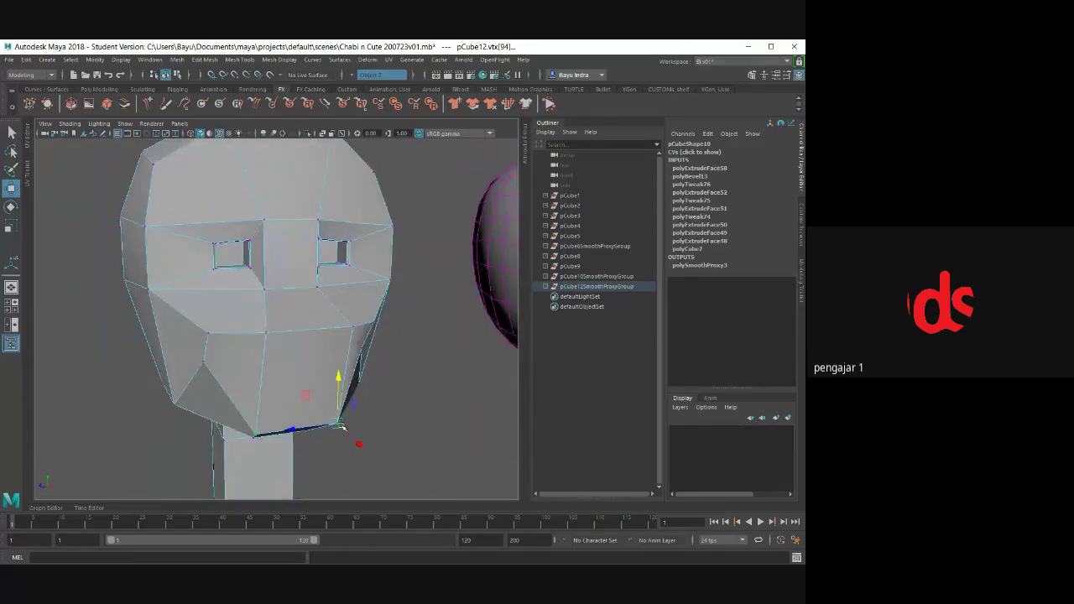
pyautogui.keyDown('shift'); pyautogui.click(353, 327); pyautogui.keyUp('shift')
pyautogui.keyDown('alt'); pyautogui.moveTo(321, 374); pyautogui.dragTo(303, 374); pyautogui.keyUp('alt')
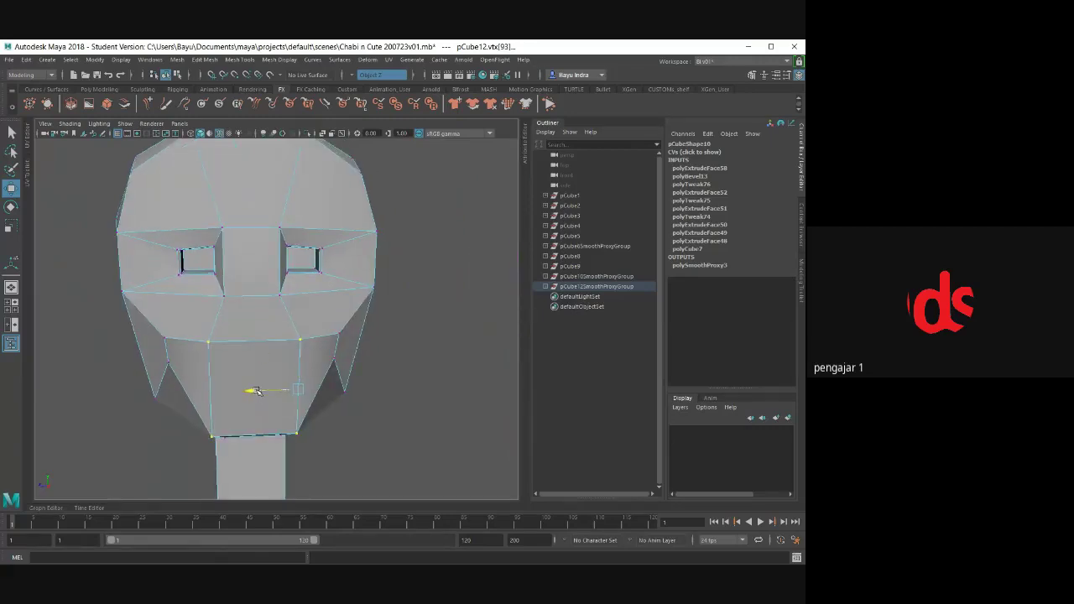
pyautogui.moveTo(249, 391)
pyautogui.keyDown('alt'); pyautogui.mouseDown()
pyautogui.moveTo(407, 384)
pyautogui.moveTo(280, 400)
pyautogui.mouseUp(); pyautogui.keyUp('alt')
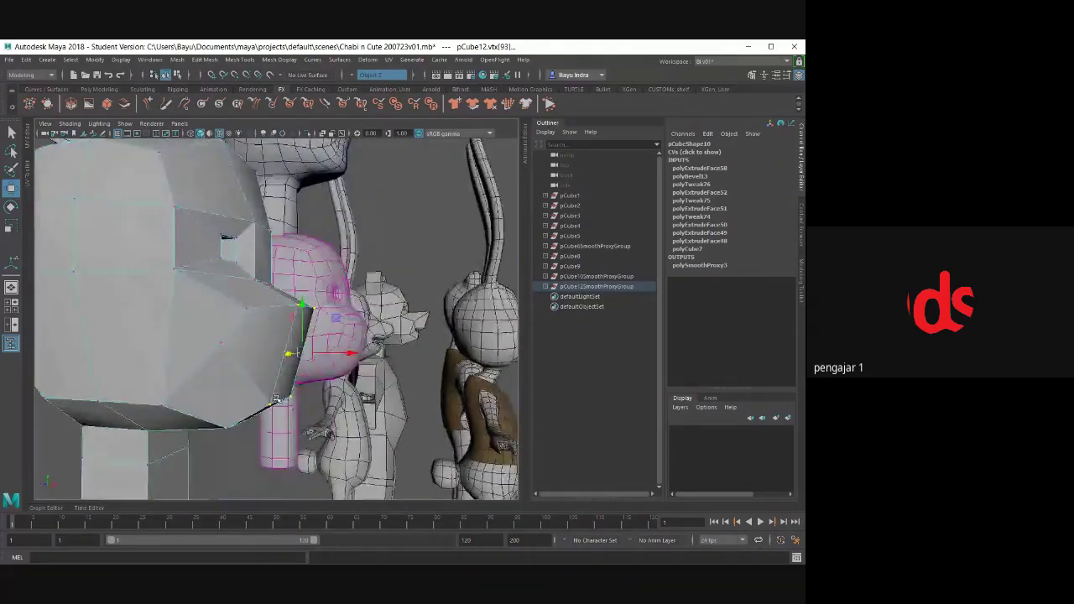
pyautogui.click(223, 346)
pyautogui.moveTo(222, 346)
pyautogui.keyDown('alt'); pyautogui.mouseDown()
pyautogui.moveTo(285, 383)
pyautogui.moveTo(317, 351)
pyautogui.mouseUp(); pyautogui.keyUp('alt')
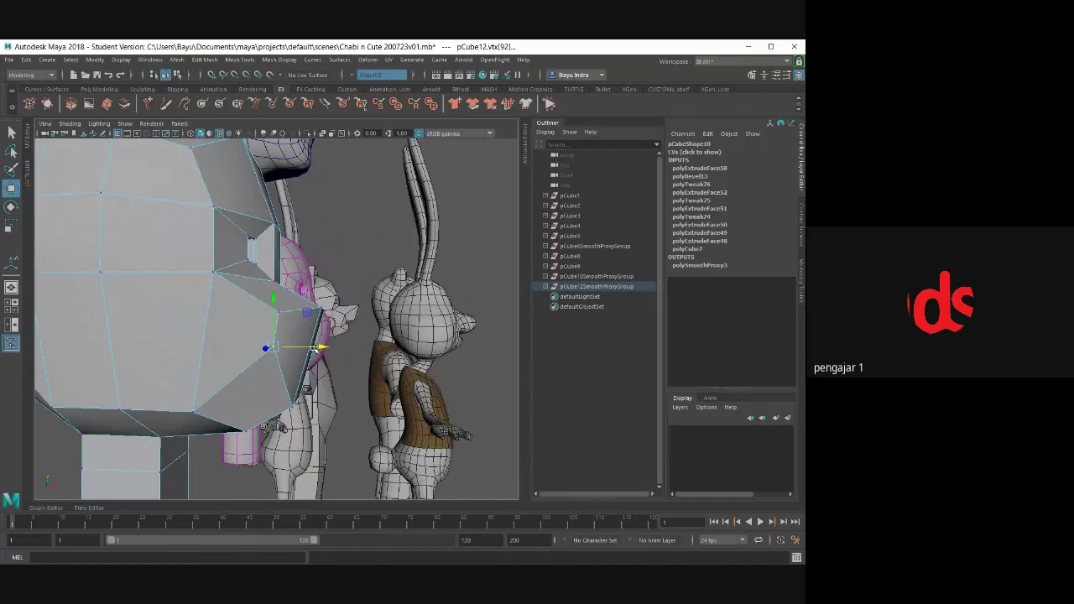
pyautogui.moveTo(292, 376)
pyautogui.keyDown('alt'); pyautogui.mouseDown()
pyautogui.moveTo(300, 415)
pyautogui.moveTo(405, 386)
pyautogui.moveTo(283, 353)
pyautogui.moveTo(313, 332)
pyautogui.moveTo(377, 348)
pyautogui.moveTo(292, 373)
pyautogui.moveTo(305, 401)
pyautogui.moveTo(297, 425)
pyautogui.moveTo(284, 405)
pyautogui.moveTo(288, 358)
pyautogui.mouseUp(); pyautogui.keyUp('alt')
pyautogui.scroll(3, 283, 352)
pyautogui.scroll(-5, 292, 373)
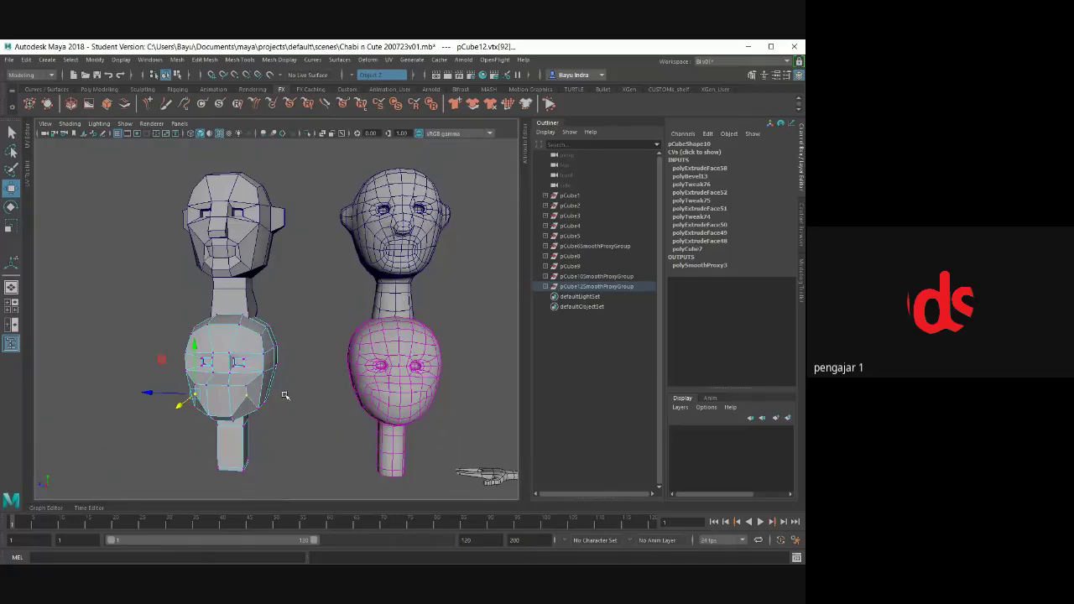
pyautogui.scroll(5, 285, 395)
pyautogui.moveTo(285, 396)
pyautogui.keyDown('alt'); pyautogui.mouseDown()
pyautogui.moveTo(319, 407)
pyautogui.moveTo(336, 331)
pyautogui.mouseUp(); pyautogui.keyUp('alt')
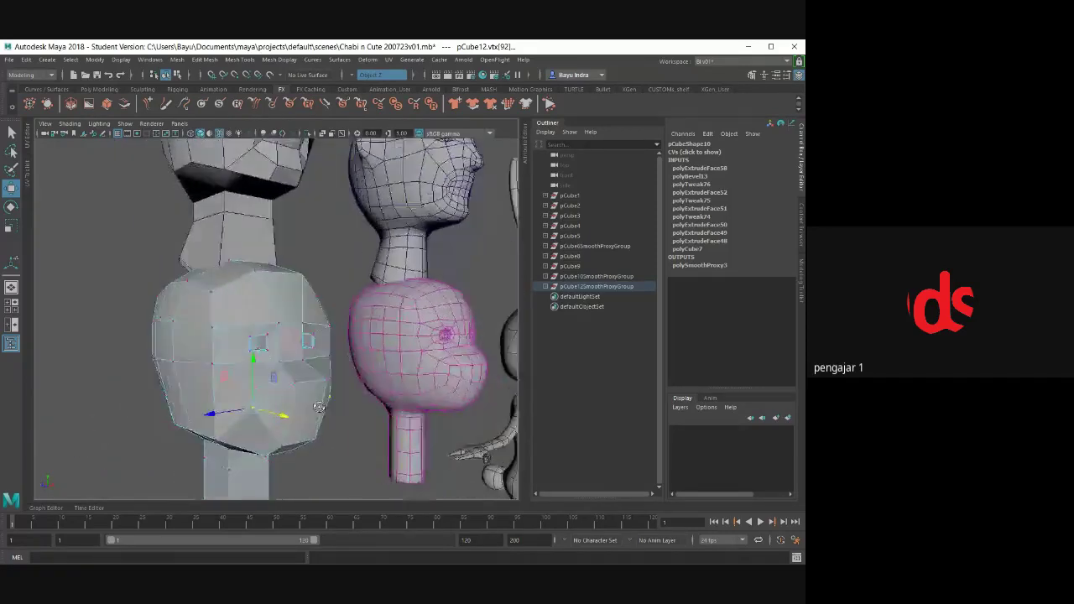
pyautogui.moveTo(344, 267)
pyautogui.mouseDown(button='right')
pyautogui.moveTo(344, 323)
pyautogui.moveTo(343, 294)
pyautogui.mouseUp(button='right')
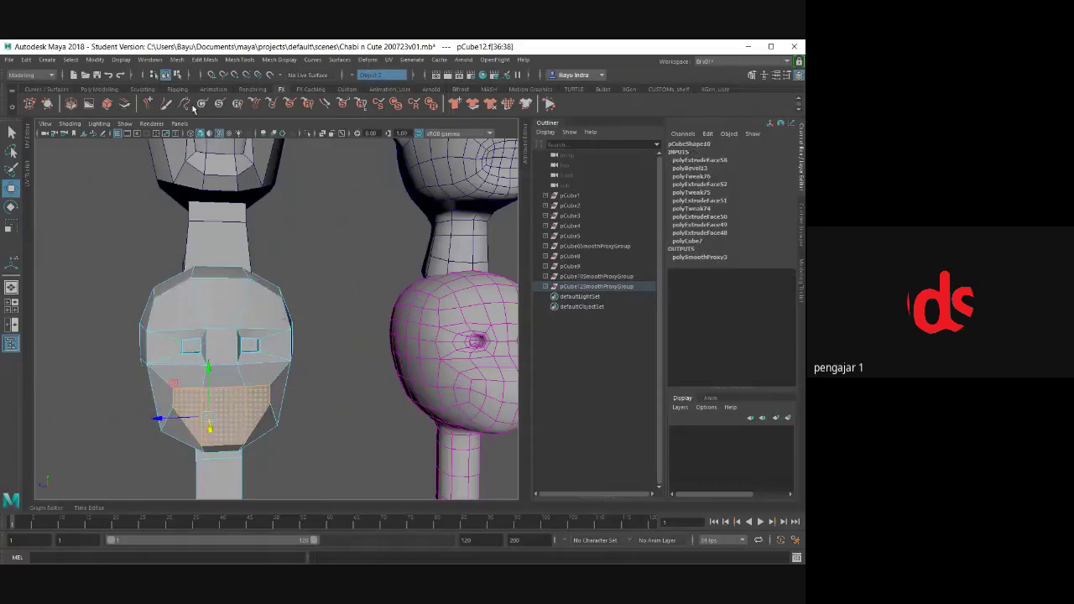
# - Extrude the box head's lower front mouth faces and shift the new face into a muzzle block
pyautogui.click(206, 62)
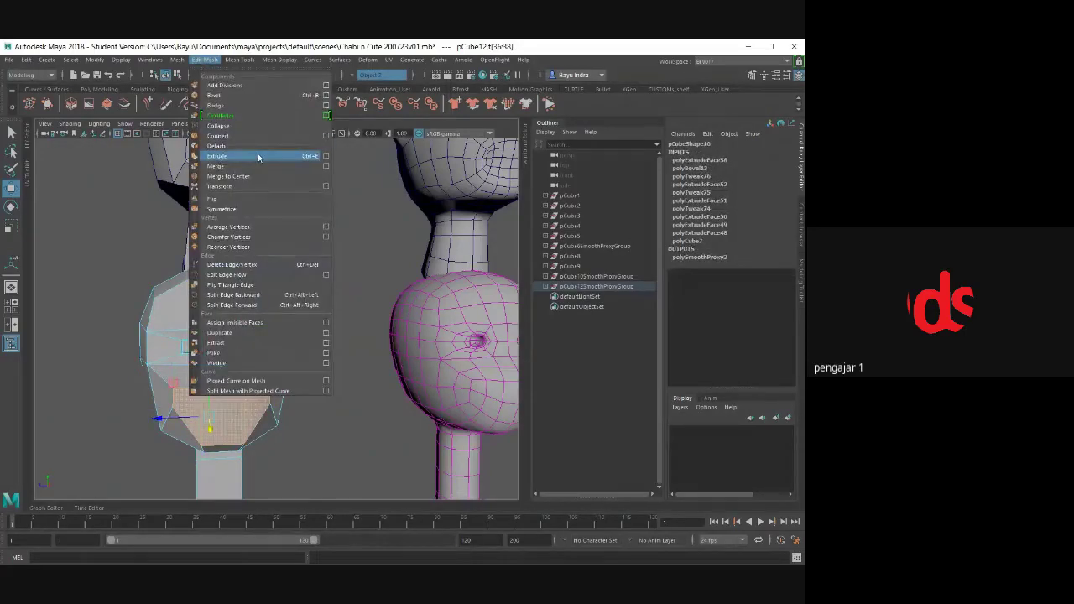
pyautogui.click(258, 158)
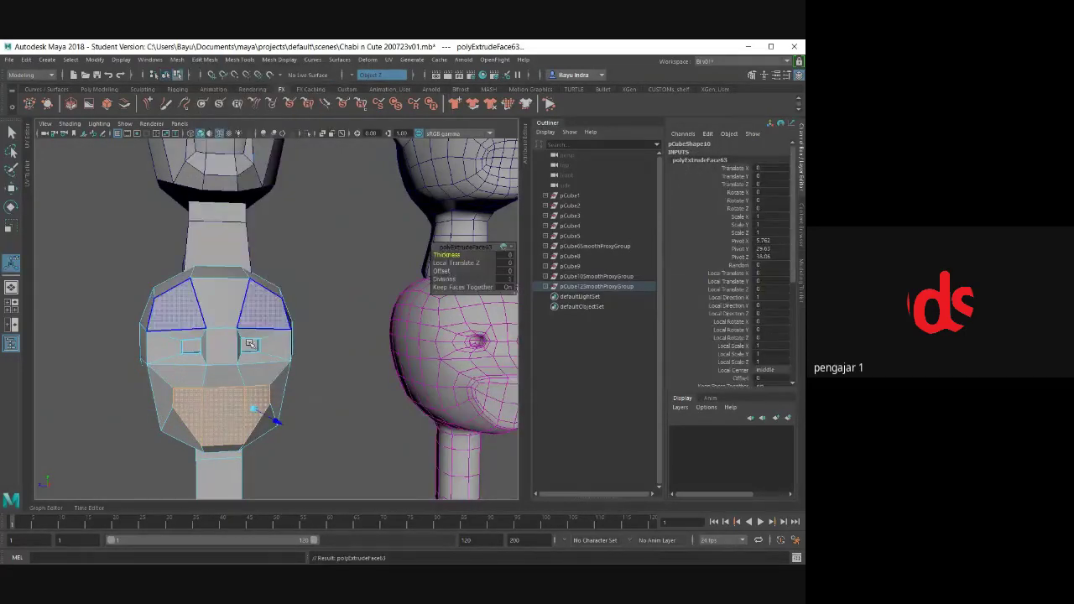
pyautogui.scroll(2, 271, 413)
pyautogui.scroll(3, 268, 353)
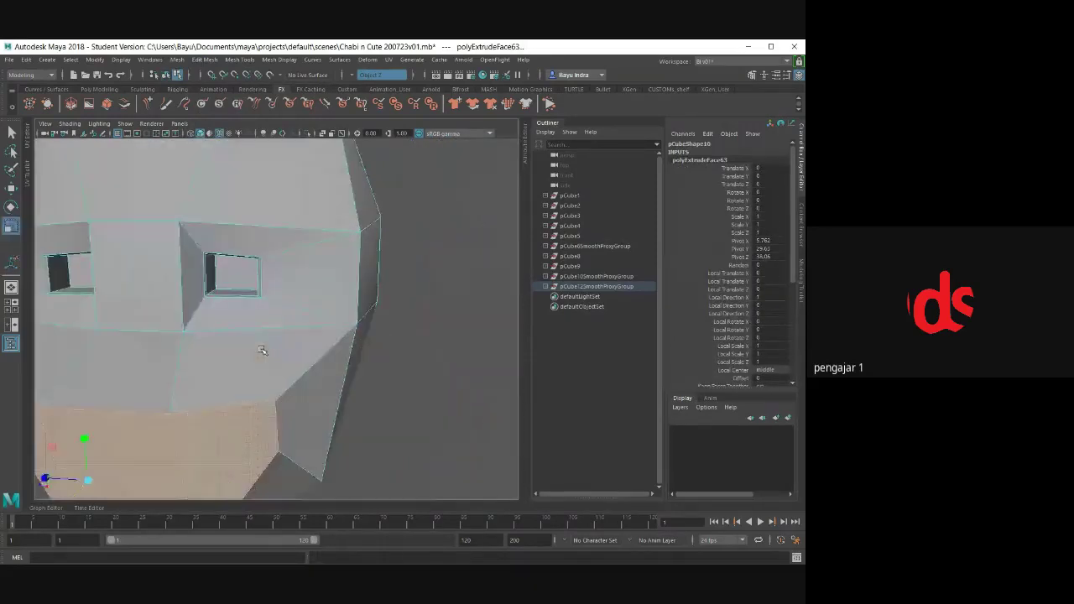
pyautogui.scroll(-2, 242, 366)
pyautogui.moveTo(196, 385)
pyautogui.keyDown('alt'); pyautogui.mouseDown()
pyautogui.moveTo(251, 336)
pyautogui.moveTo(238, 318)
pyautogui.moveTo(250, 333)
pyautogui.mouseUp(); pyautogui.keyUp('alt')
pyautogui.scroll(2, 261, 330)
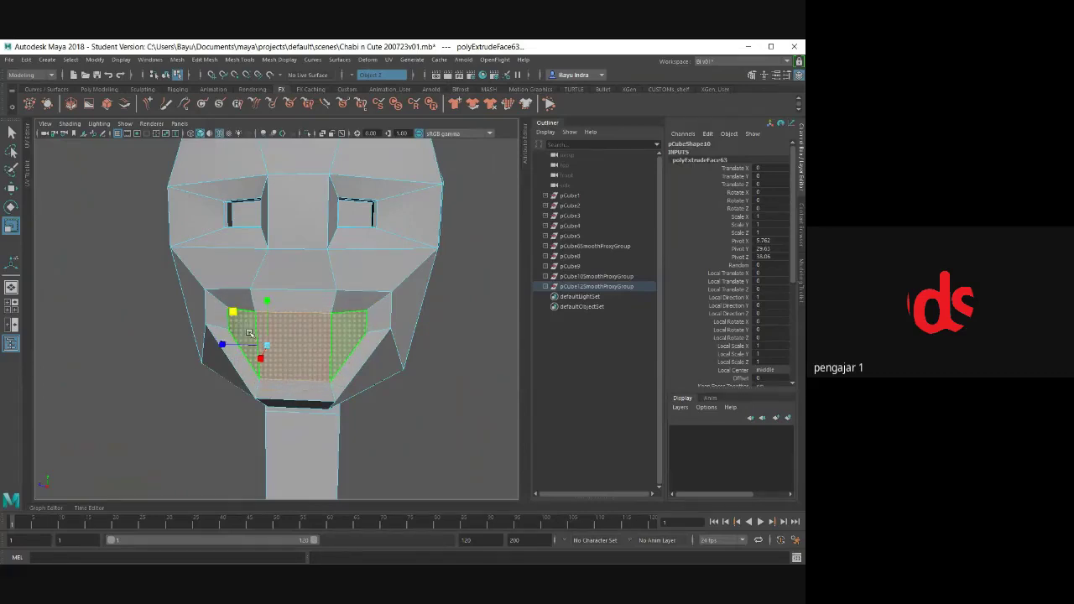
pyautogui.keyDown('alt'); pyautogui.moveTo(287, 368); pyautogui.dragTo(369, 369); pyautogui.keyUp('alt')
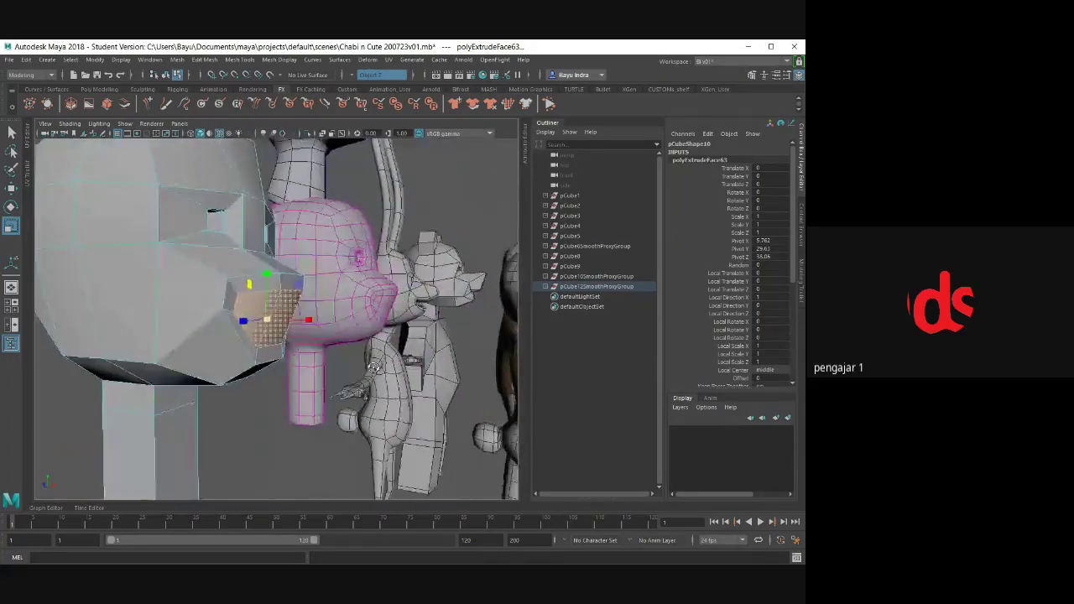
pyautogui.scroll(3, 367, 340)
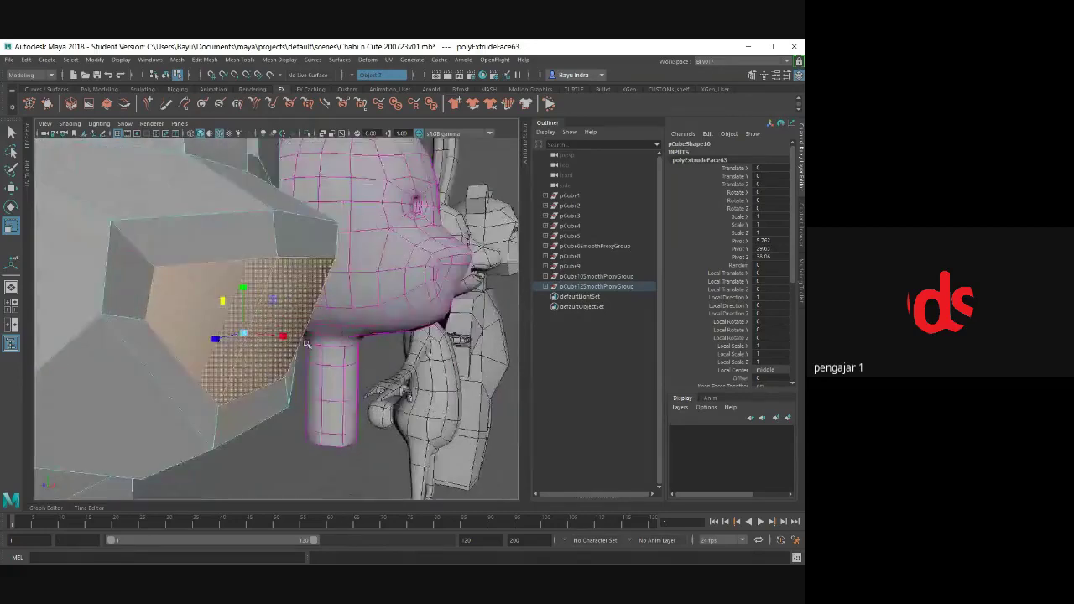
pyautogui.scroll(3, 366, 340)
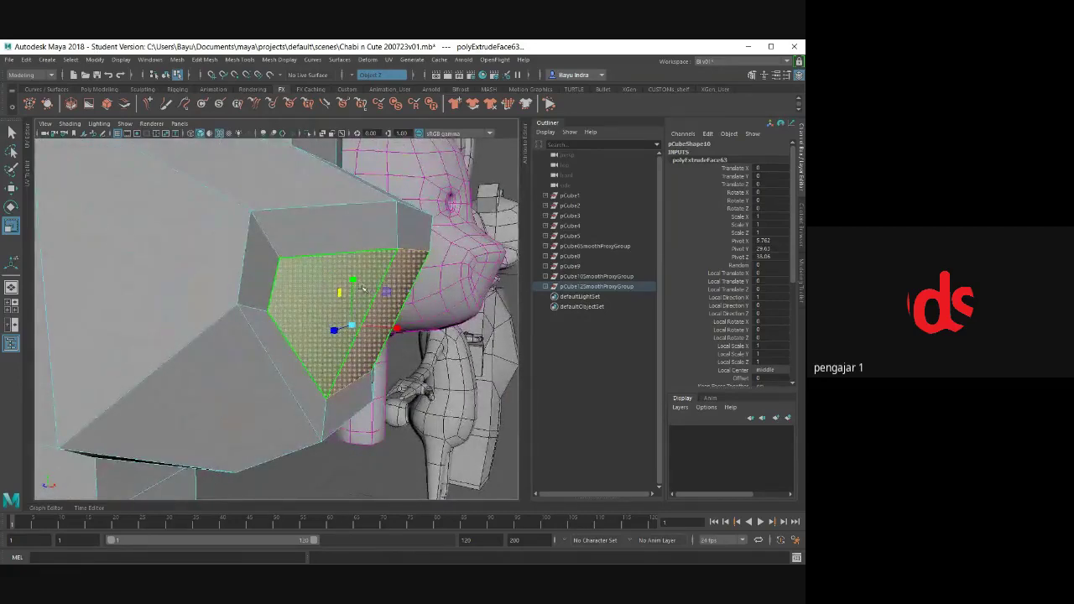
pyautogui.moveTo(362, 289); pyautogui.dragTo(353, 291)
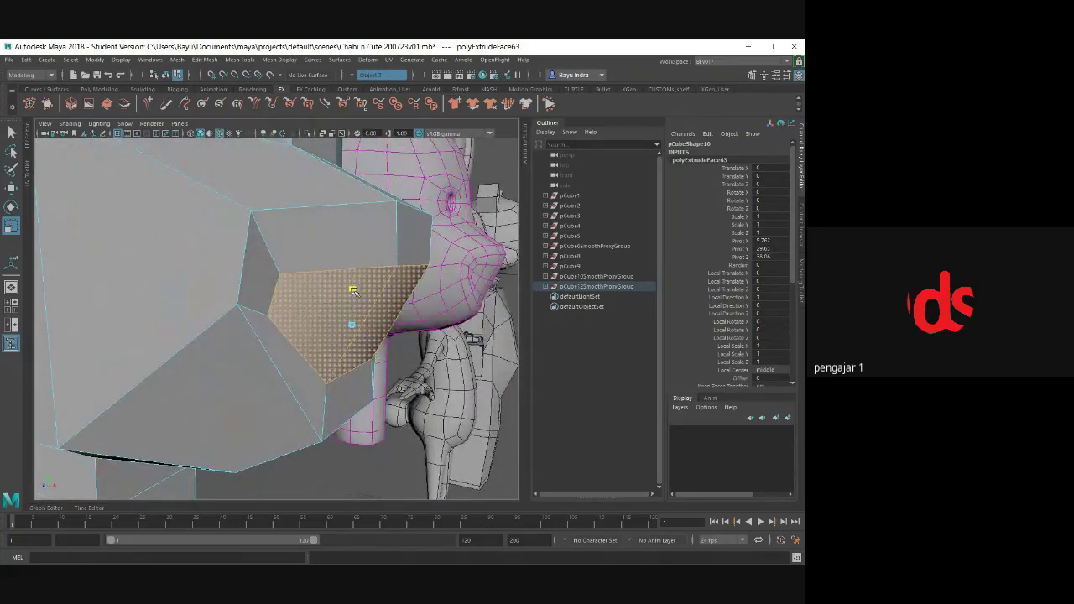
pyautogui.rightClick(307, 267)
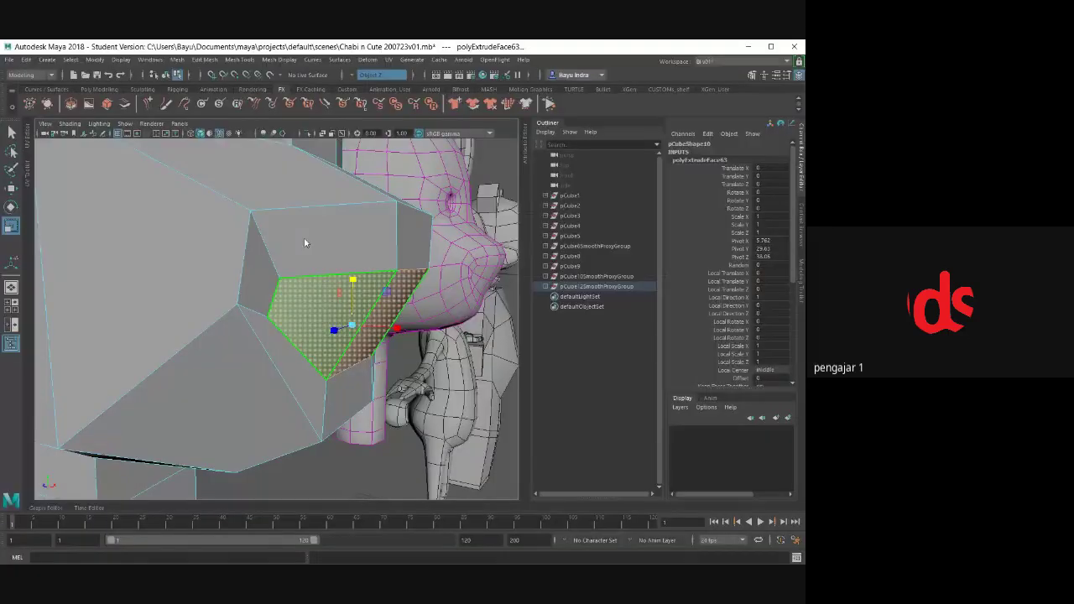
# - Select a mouth edge in edge mode and raise it slightly
pyautogui.click(277, 298)
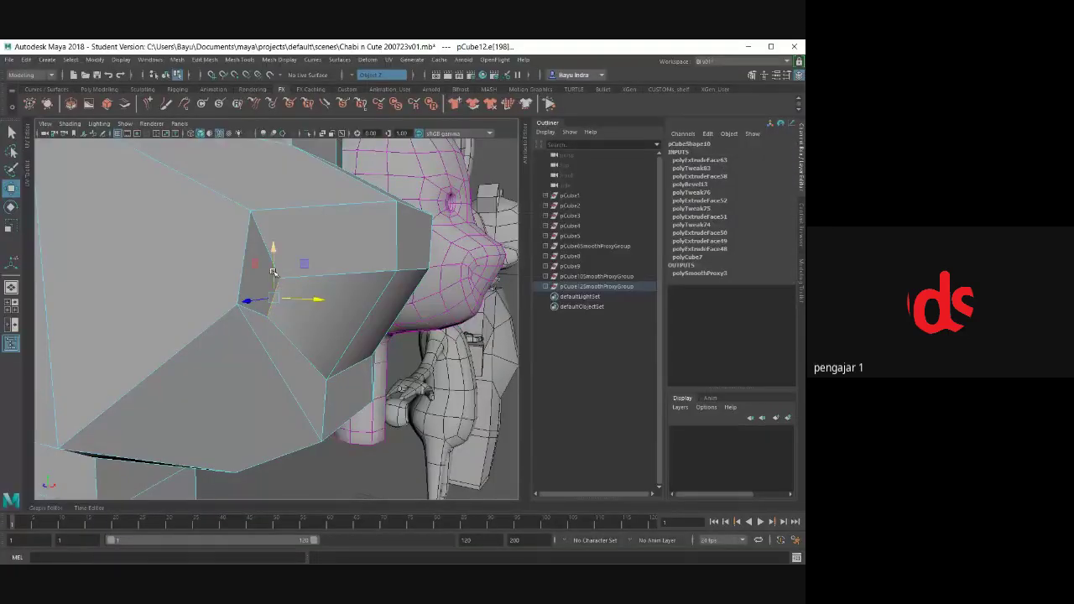
pyautogui.moveTo(273, 271); pyautogui.dragTo(276, 252)
pyautogui.moveTo(276, 250); pyautogui.dragTo(306, 277, button='right')
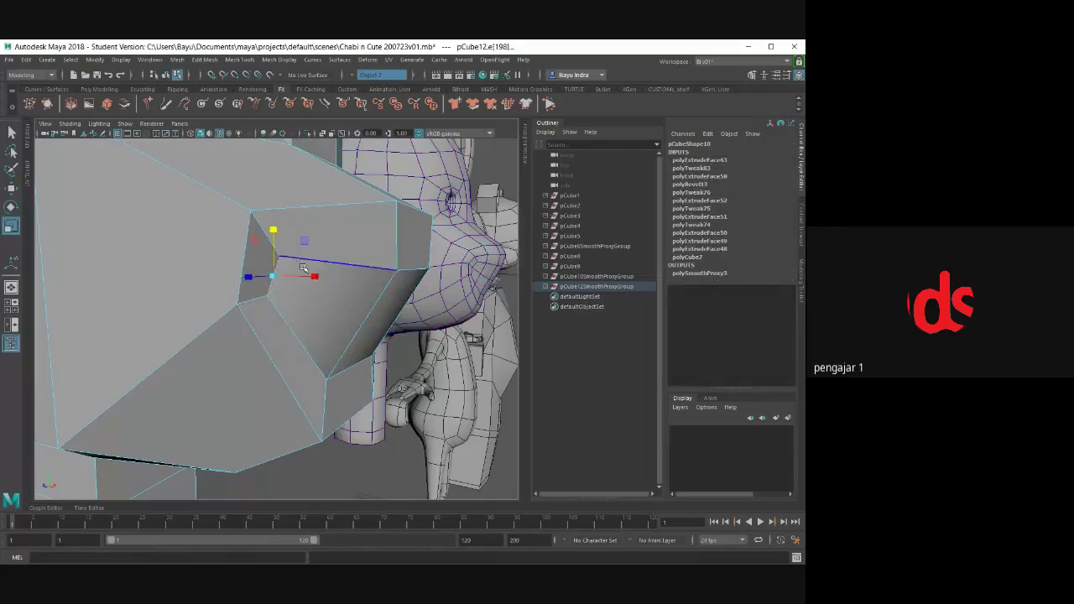
pyautogui.moveTo(286, 275)
pyautogui.keyDown('alt'); pyautogui.mouseDown()
pyautogui.moveTo(211, 336)
pyautogui.moveTo(262, 351)
pyautogui.moveTo(458, 330)
pyautogui.moveTo(314, 355)
pyautogui.moveTo(450, 330)
pyautogui.mouseUp(); pyautogui.keyUp('alt')
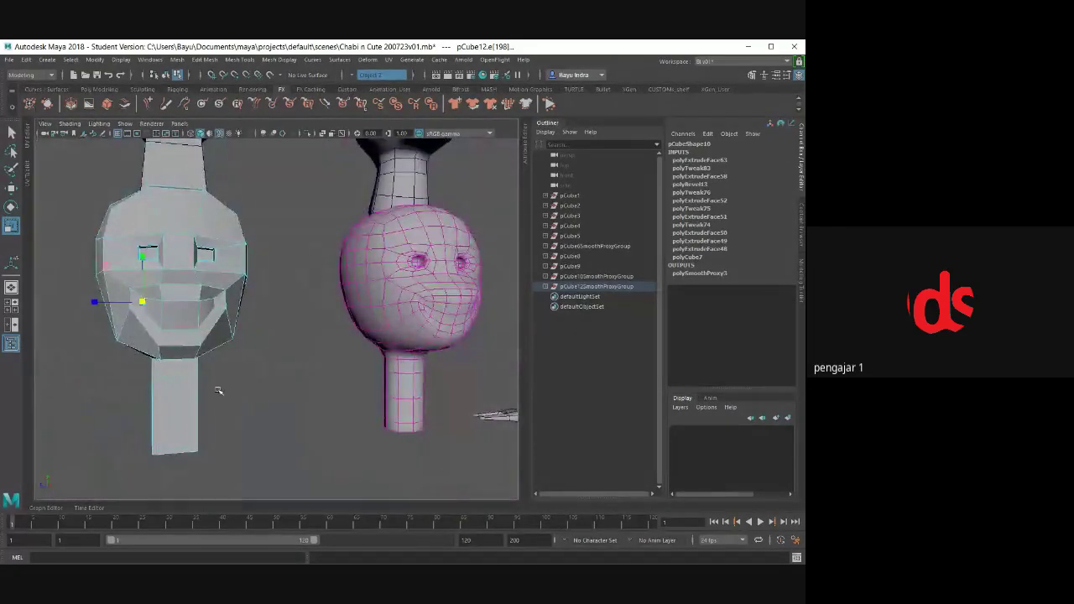
# - Select the lower edge of the mouth on the muzzle
pyautogui.moveTo(249, 352)
pyautogui.keyDown('alt'); pyautogui.mouseDown()
pyautogui.moveTo(209, 365)
pyautogui.moveTo(294, 373)
pyautogui.moveTo(266, 360)
pyautogui.mouseUp(); pyautogui.keyUp('alt')
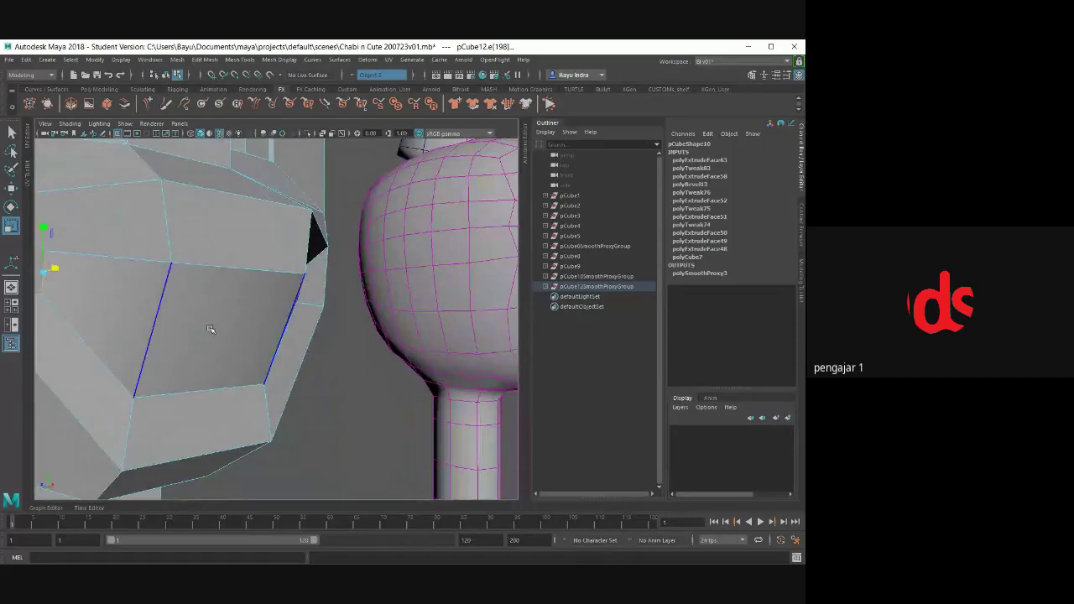
pyautogui.keyDown('alt'); pyautogui.moveTo(210, 329); pyautogui.dragTo(195, 325); pyautogui.keyUp('alt')
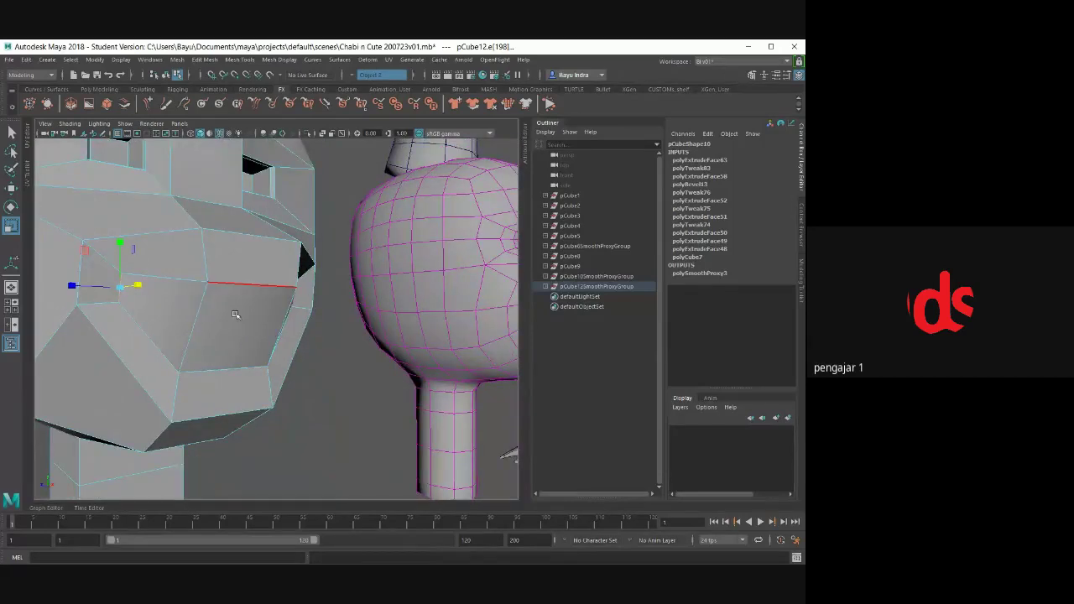
pyautogui.moveTo(243, 271); pyautogui.dragTo(239, 285, button='right')
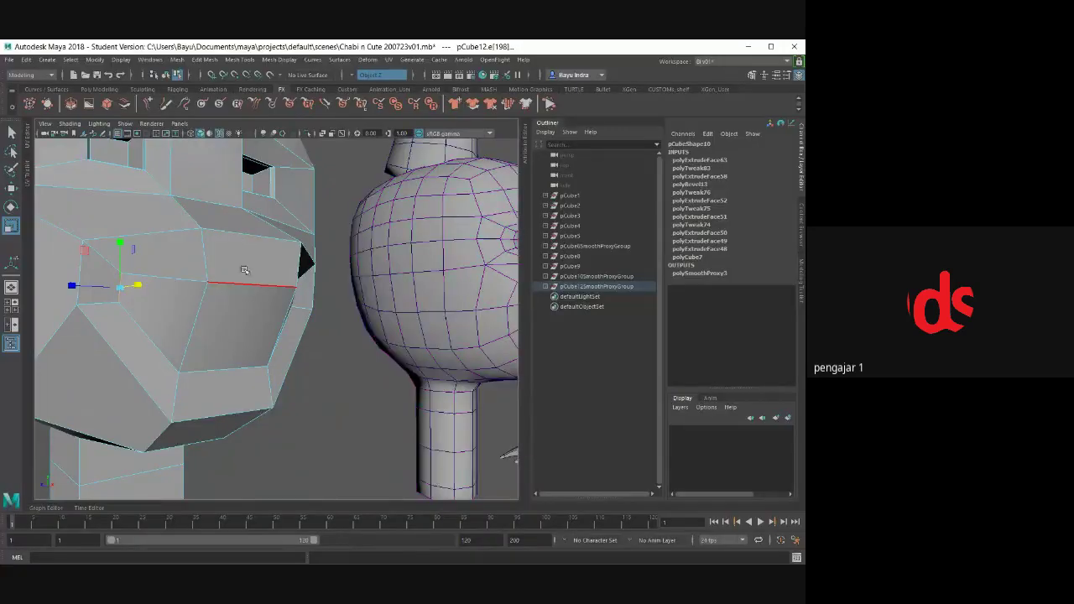
pyautogui.click(239, 286)
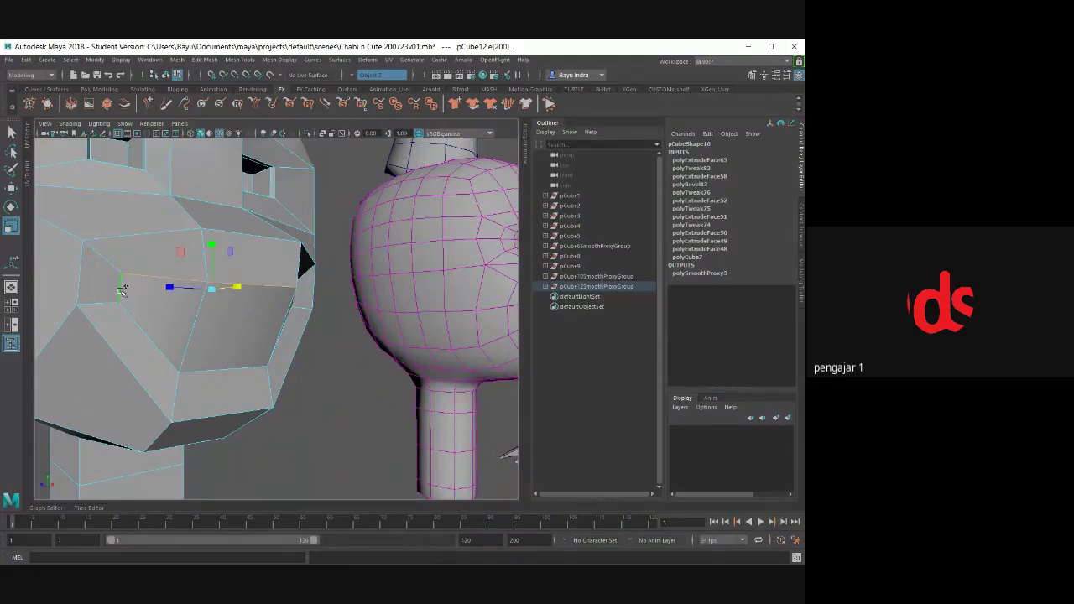
pyautogui.click(189, 331)
pyautogui.moveTo(189, 331)
pyautogui.keyDown('alt'); pyautogui.mouseDown()
pyautogui.moveTo(210, 354)
pyautogui.moveTo(283, 360)
pyautogui.mouseUp(); pyautogui.keyUp('alt')
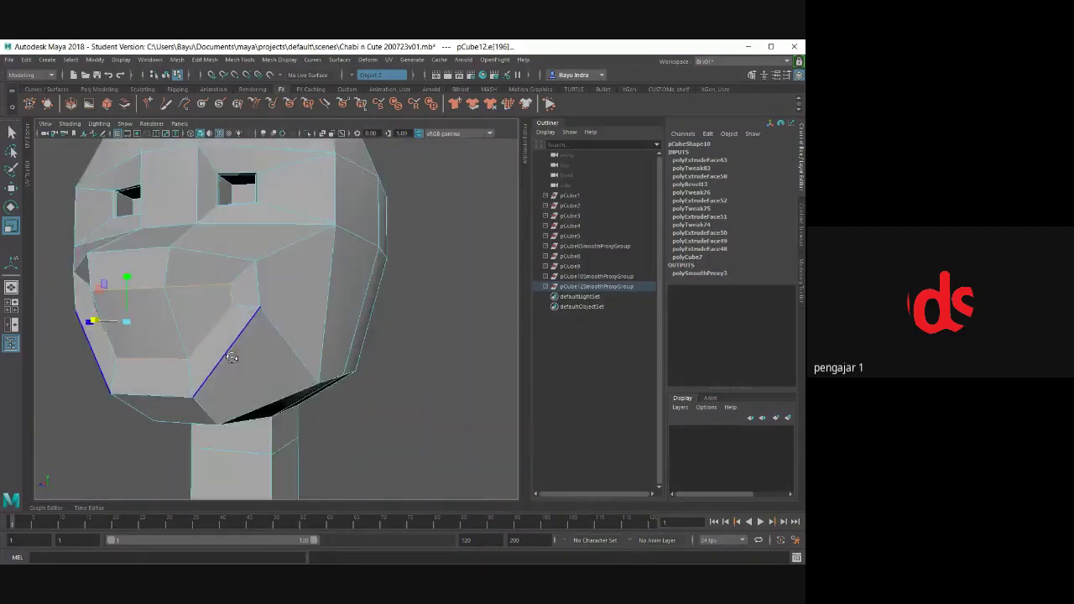
pyautogui.scroll(3, 283, 360)
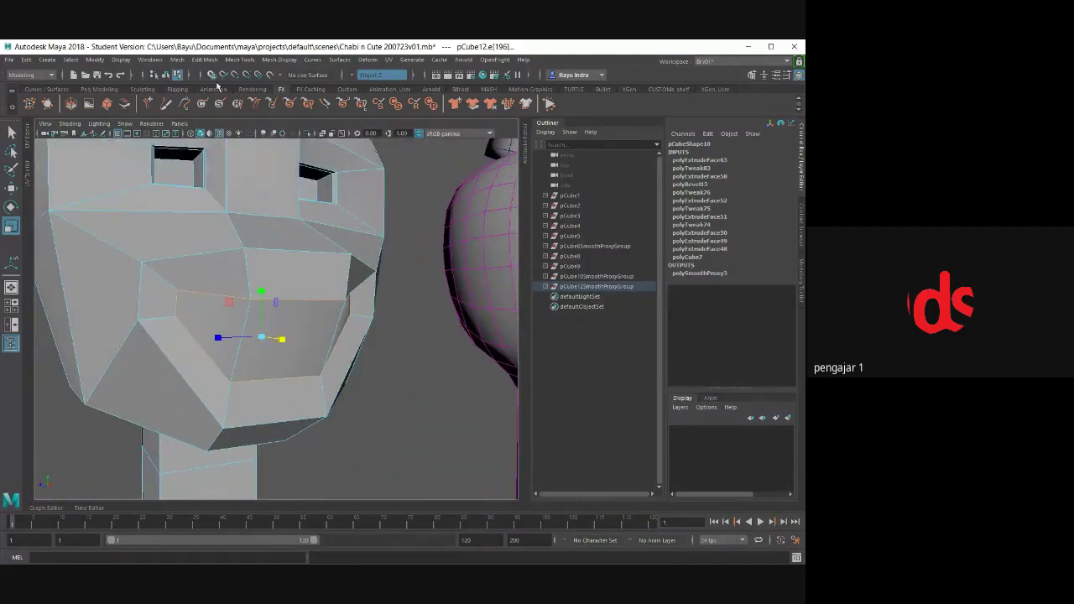
# - Bevel the selected mouth edge with a 0.2 fraction
pyautogui.click(209, 65)
pyautogui.click(223, 89)
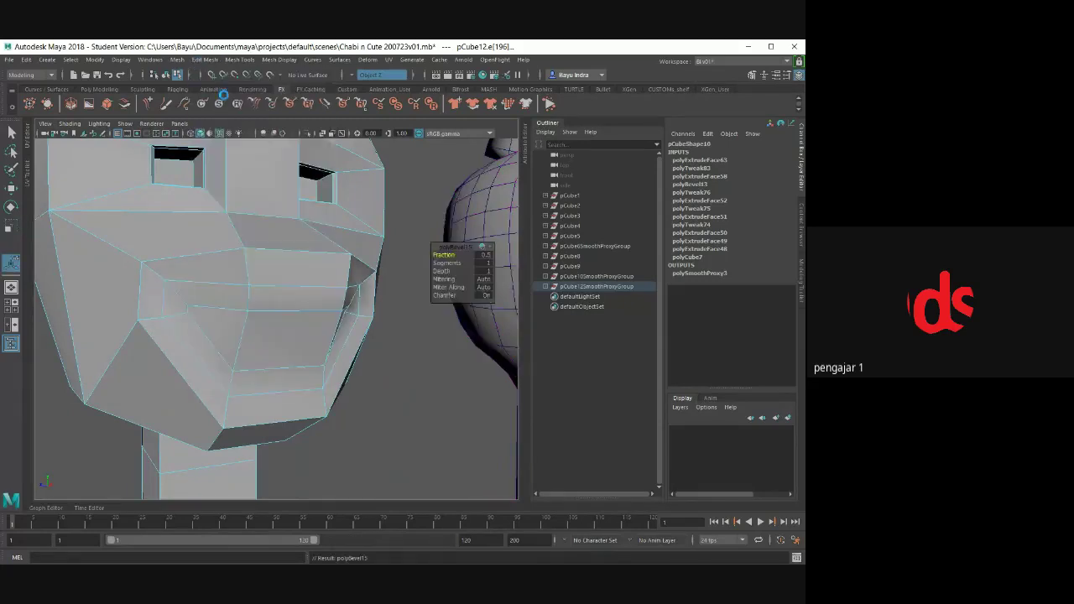
pyautogui.click(485, 255)
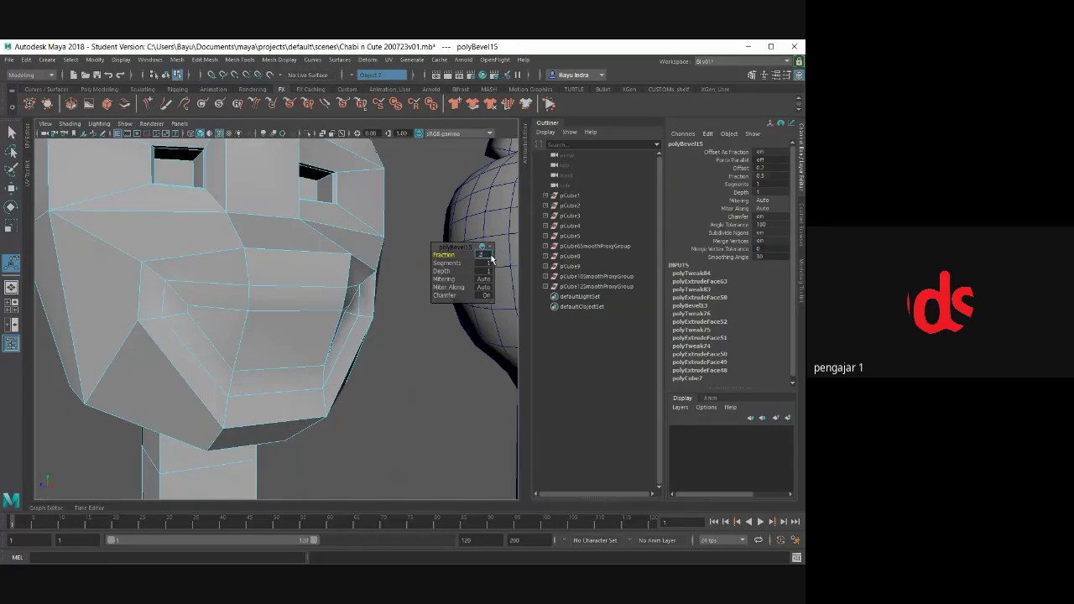
pyautogui.write('0.2')
pyautogui.press('Return')
# - Select the new mouth face, scale it narrower and lift it slightly
pyautogui.moveTo(290, 267); pyautogui.dragTo(280, 304, button='right')
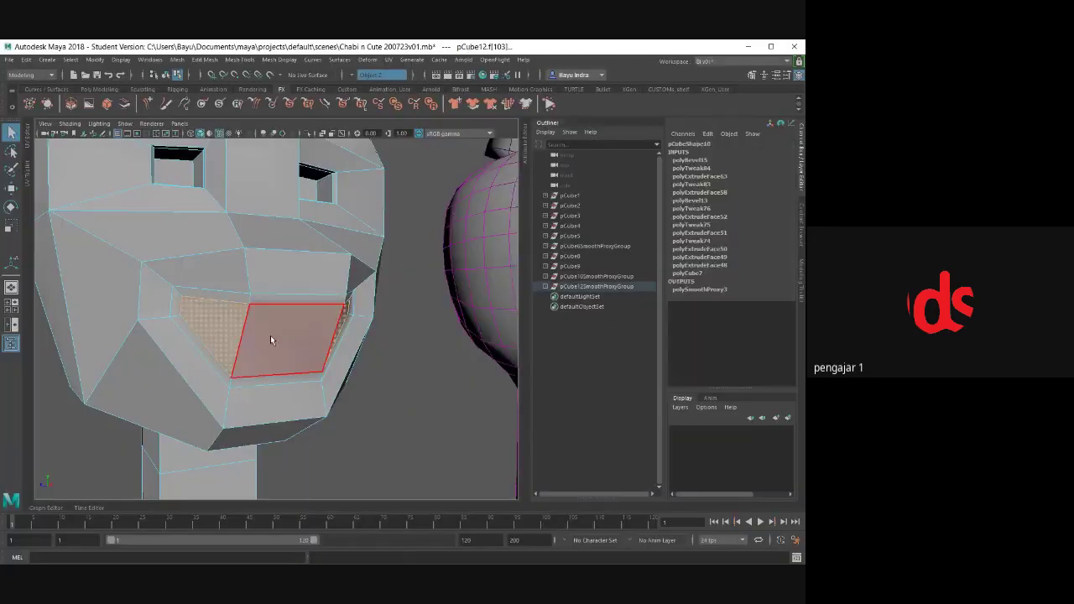
pyautogui.click(270, 335)
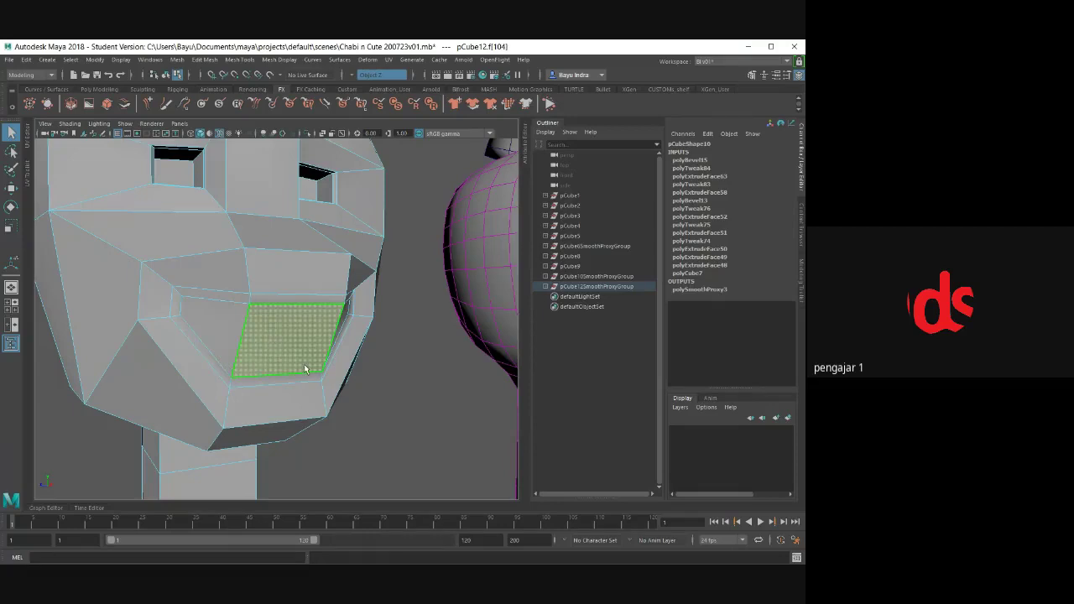
pyautogui.moveTo(305, 370)
pyautogui.keyDown('alt'); pyautogui.mouseDown()
pyautogui.moveTo(404, 336)
pyautogui.moveTo(318, 357)
pyautogui.moveTo(232, 299)
pyautogui.moveTo(311, 352)
pyautogui.moveTo(383, 343)
pyautogui.moveTo(382, 331)
pyautogui.moveTo(288, 362)
pyautogui.moveTo(361, 377)
pyautogui.mouseUp(); pyautogui.keyUp('alt')
pyautogui.press('w')
pyautogui.press('r')
pyautogui.press('w')
# - Add the side mouth faces and push all three back into the head
pyautogui.keyDown('shift'); pyautogui.click(302, 319); pyautogui.keyUp('shift')
pyautogui.keyDown('shift'); pyautogui.click(168, 326); pyautogui.keyUp('shift')
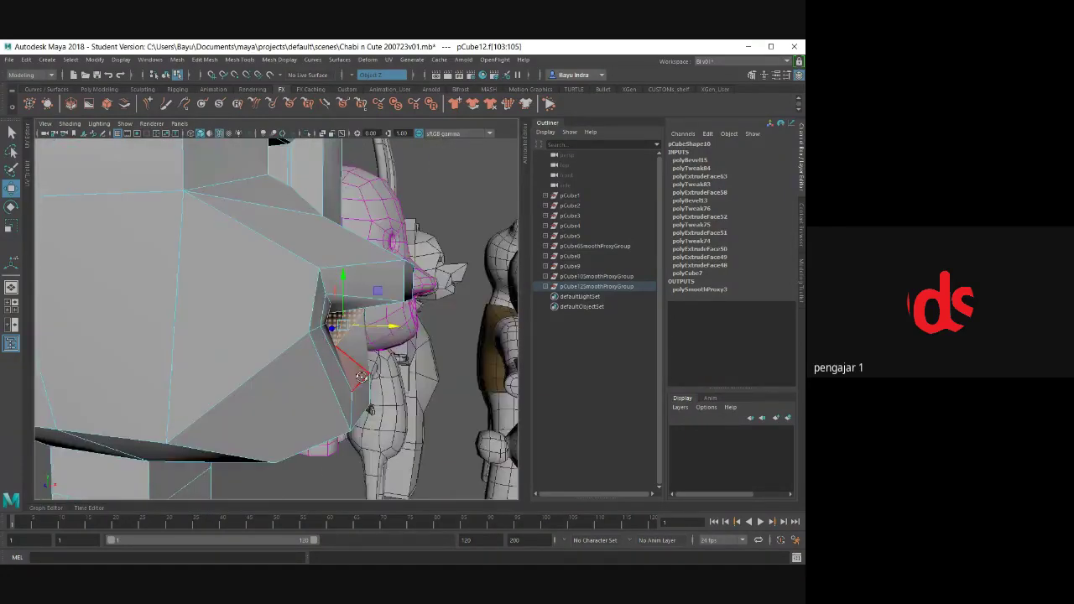
pyautogui.press('4')
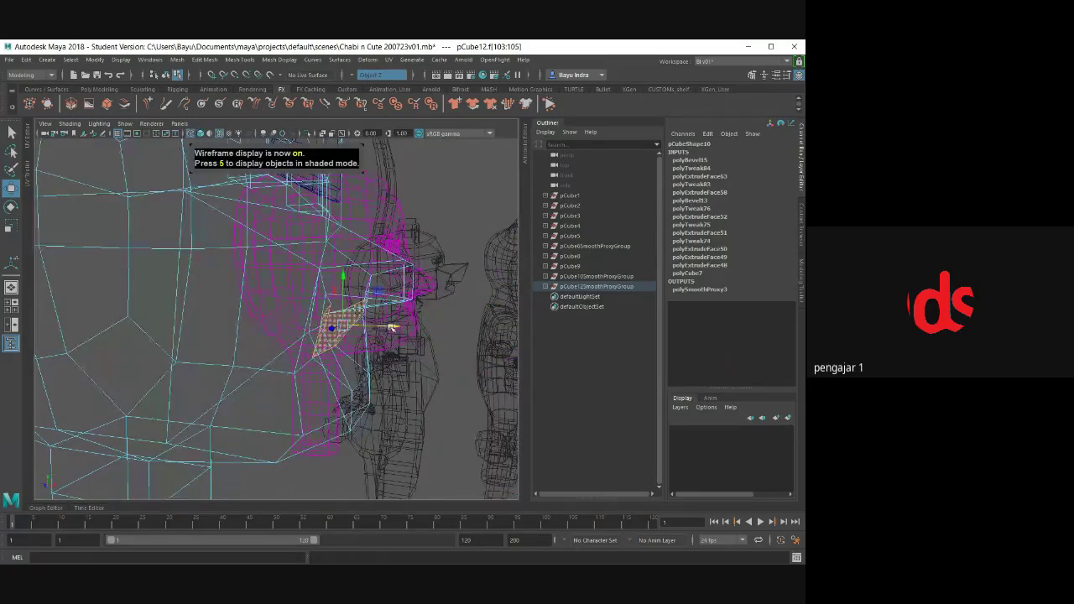
pyautogui.moveTo(392, 326)
pyautogui.mouseDown()
pyautogui.moveTo(342, 326)
pyautogui.moveTo(311, 372)
pyautogui.mouseUp()
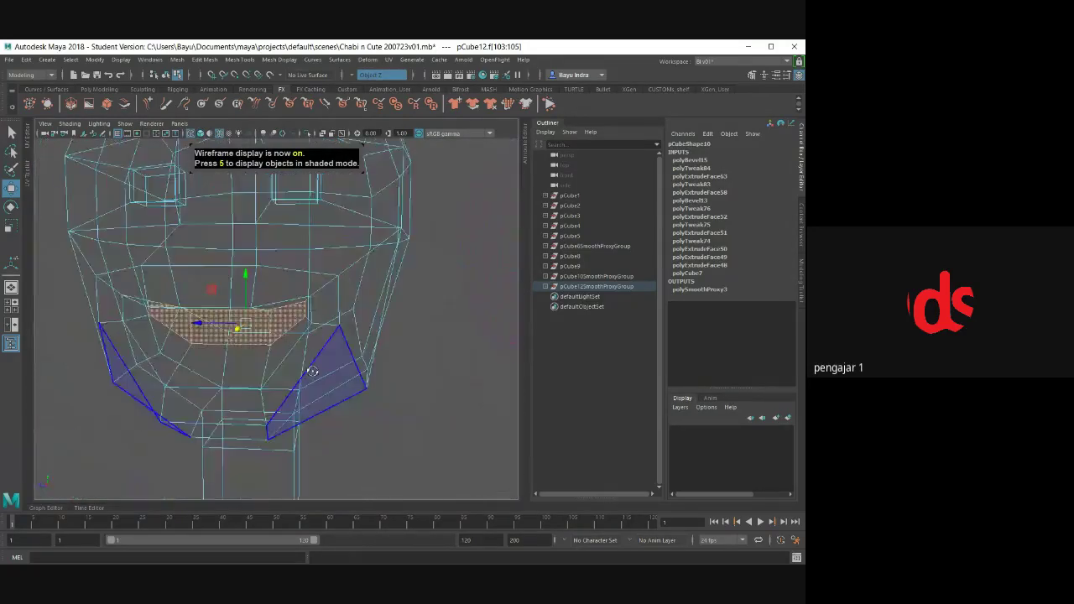
pyautogui.scroll(-3, 343, 372)
pyautogui.scroll(-2, 350, 384)
pyautogui.press('5')
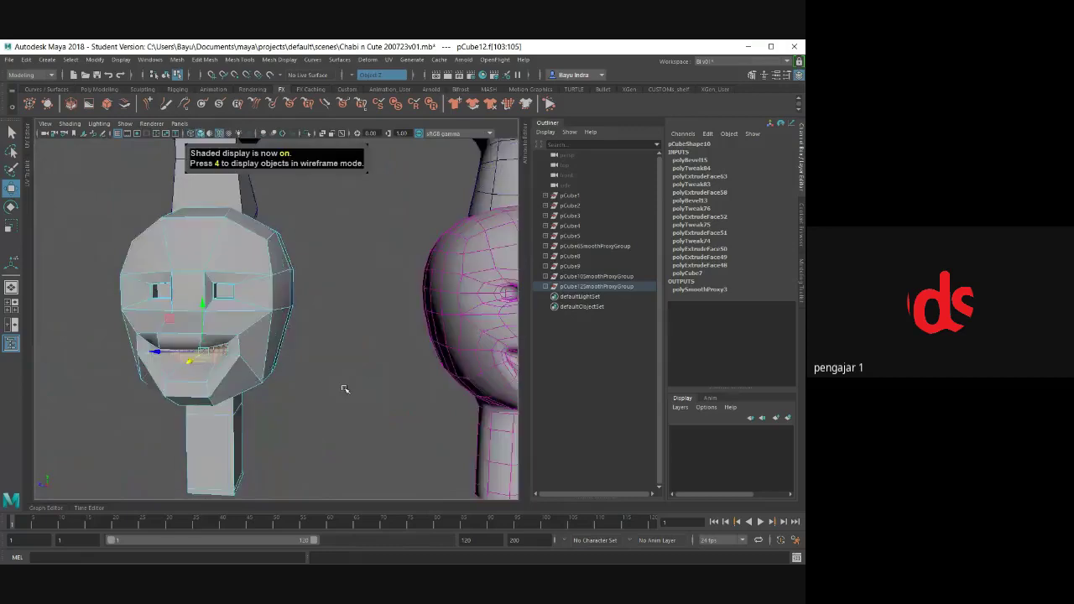
# - Select the upper mouth edge in edge mode and frame the view on it
pyautogui.moveTo(381, 376)
pyautogui.keyDown('alt'); pyautogui.mouseDown()
pyautogui.moveTo(265, 357)
pyautogui.moveTo(275, 357)
pyautogui.mouseUp(); pyautogui.keyUp('alt')
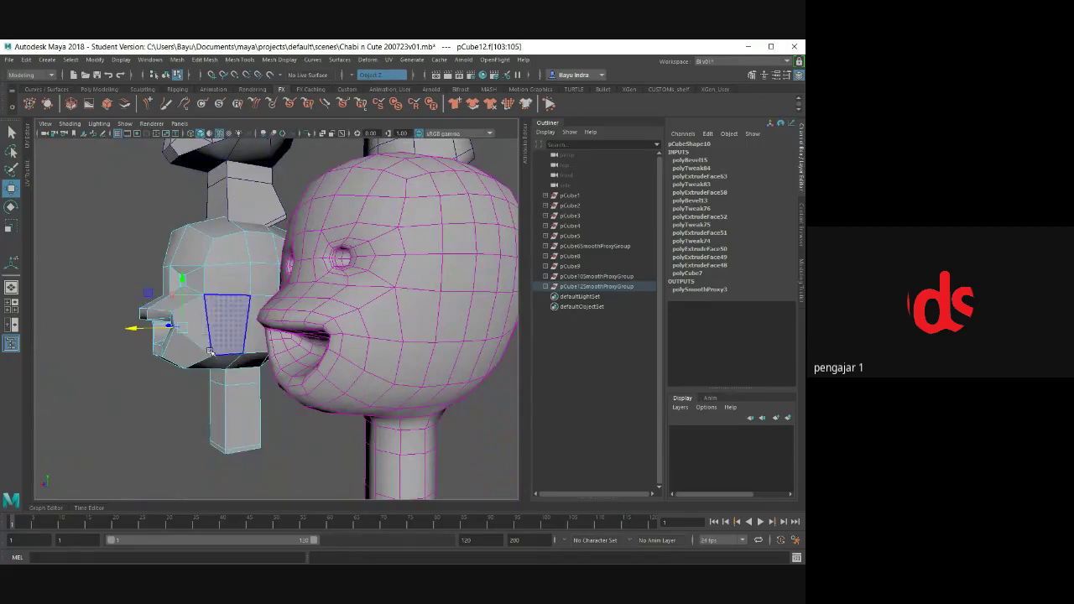
pyautogui.moveTo(222, 328)
pyautogui.keyDown('alt'); pyautogui.mouseDown()
pyautogui.moveTo(265, 349)
pyautogui.moveTo(295, 336)
pyautogui.mouseUp(); pyautogui.keyUp('alt')
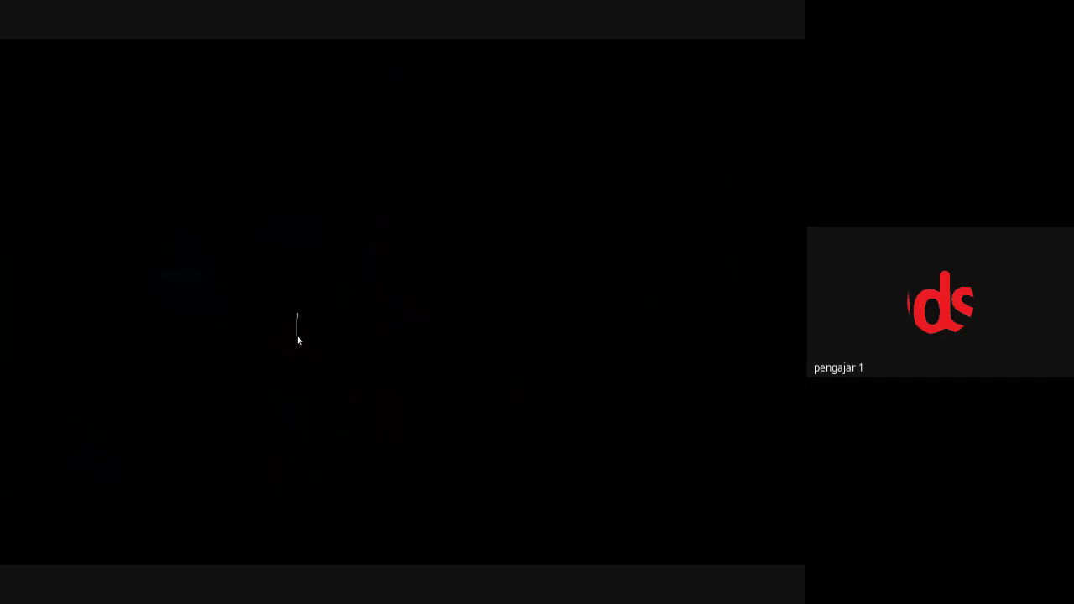
pyautogui.moveTo(297, 271); pyautogui.dragTo(297, 241, button='right')
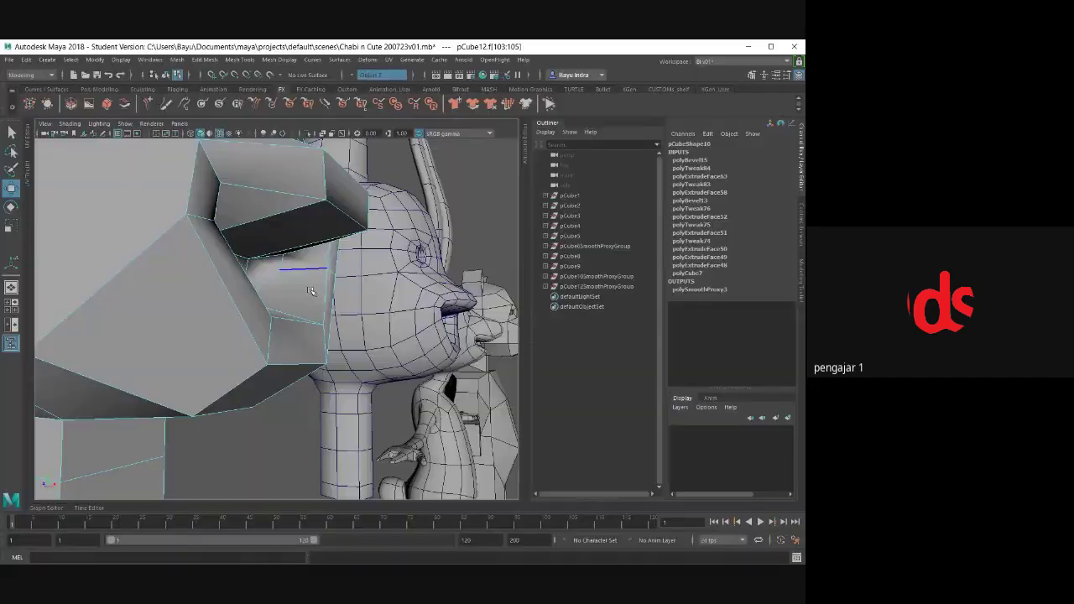
pyautogui.click(309, 290)
pyautogui.moveTo(309, 294)
pyautogui.keyDown('alt'); pyautogui.mouseDown()
pyautogui.moveTo(382, 353)
pyautogui.moveTo(413, 350)
pyautogui.moveTo(247, 319)
pyautogui.moveTo(257, 319)
pyautogui.moveTo(265, 271)
pyautogui.mouseUp(); pyautogui.keyUp('alt')
pyautogui.press('f')
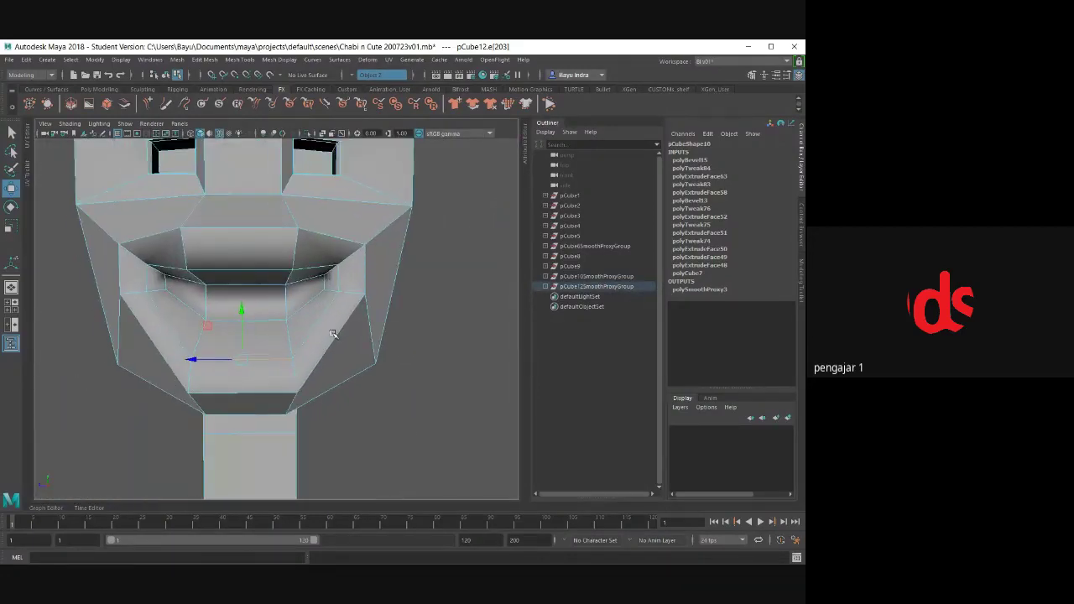
# - Bevel the lower mouth edge with a 0.2 fraction, then zoom out to both heads
pyautogui.click(266, 270)
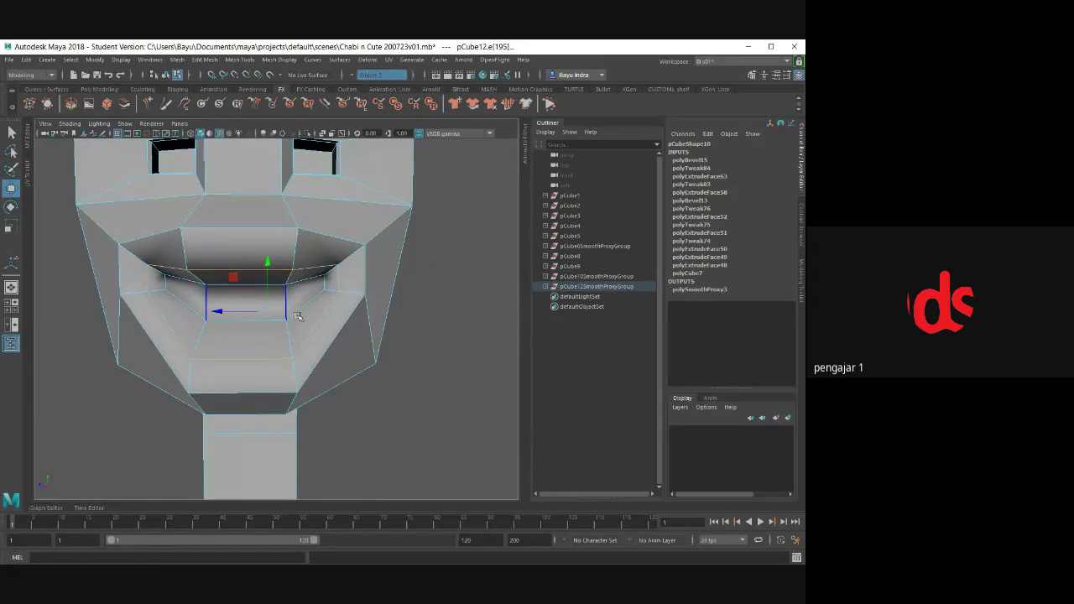
pyautogui.click(205, 60)
pyautogui.click(227, 99)
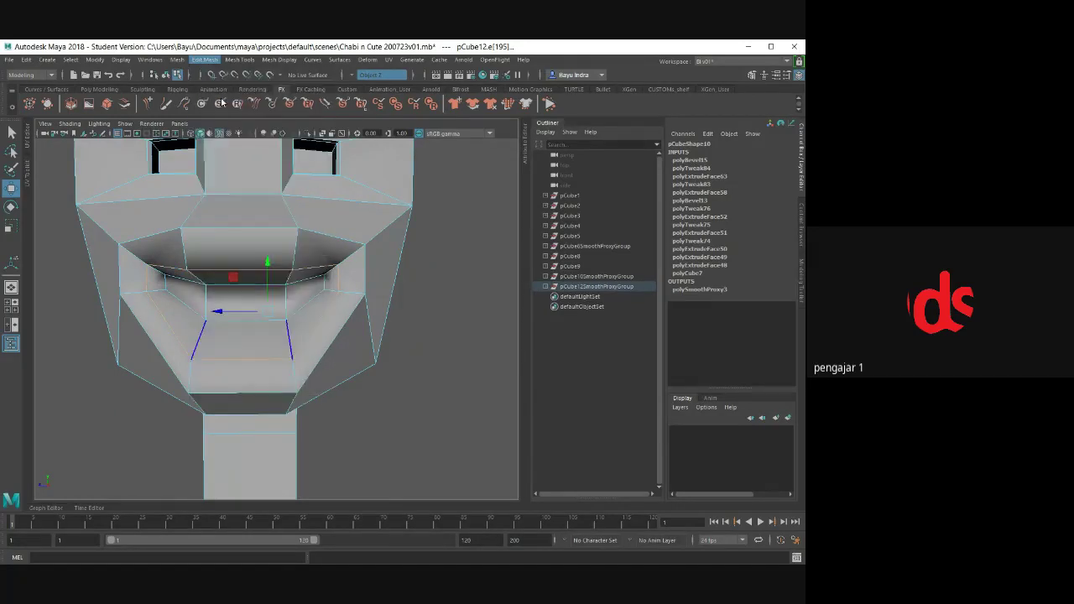
pyautogui.click(484, 258)
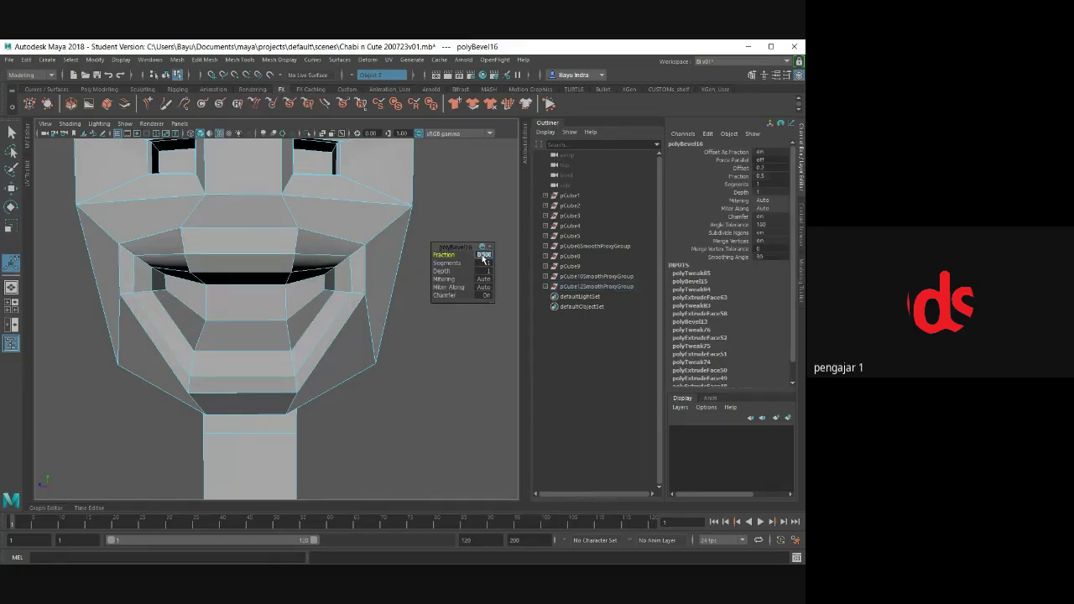
pyautogui.write('0.2')
pyautogui.press('Return')
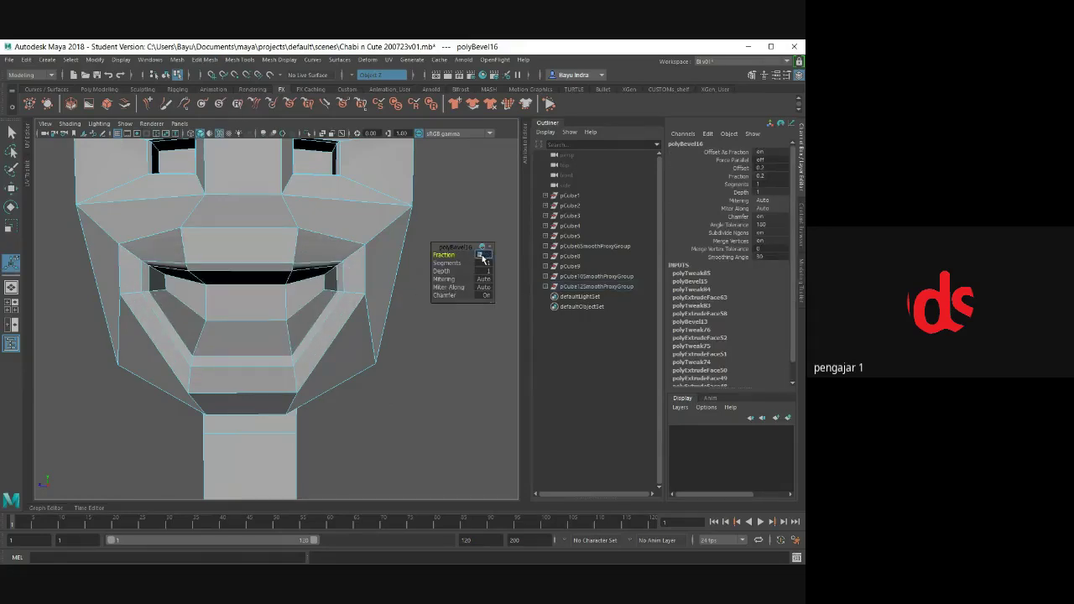
pyautogui.scroll(-5, 377, 331)
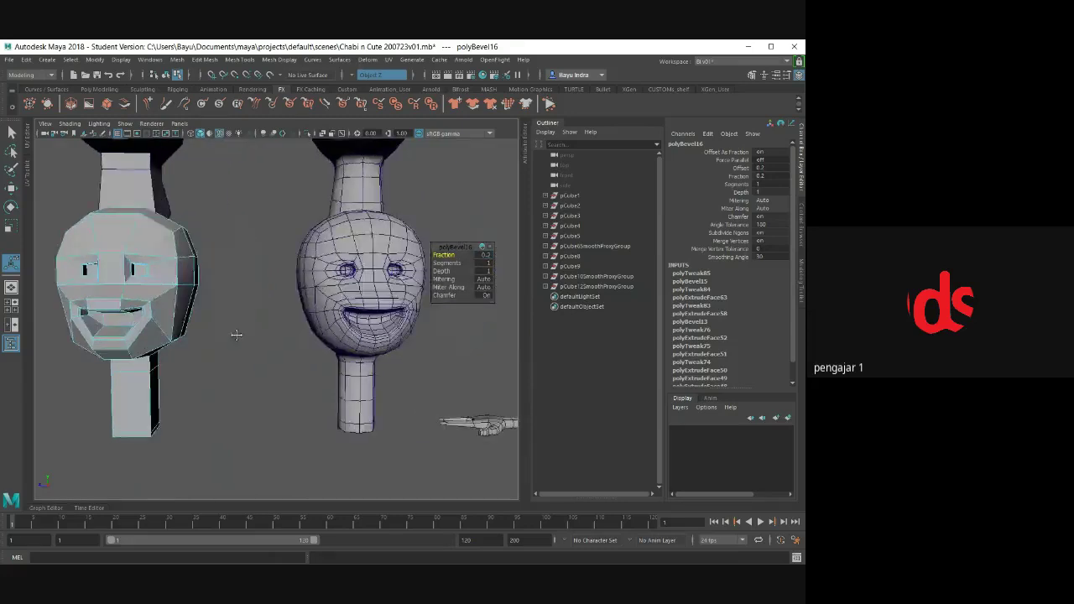
pyautogui.moveTo(335, 336)
pyautogui.keyDown('alt'); pyautogui.mouseDown()
pyautogui.moveTo(240, 335)
pyautogui.moveTo(385, 340)
pyautogui.moveTo(309, 333)
pyautogui.moveTo(308, 349)
pyautogui.mouseUp(); pyautogui.keyUp('alt')
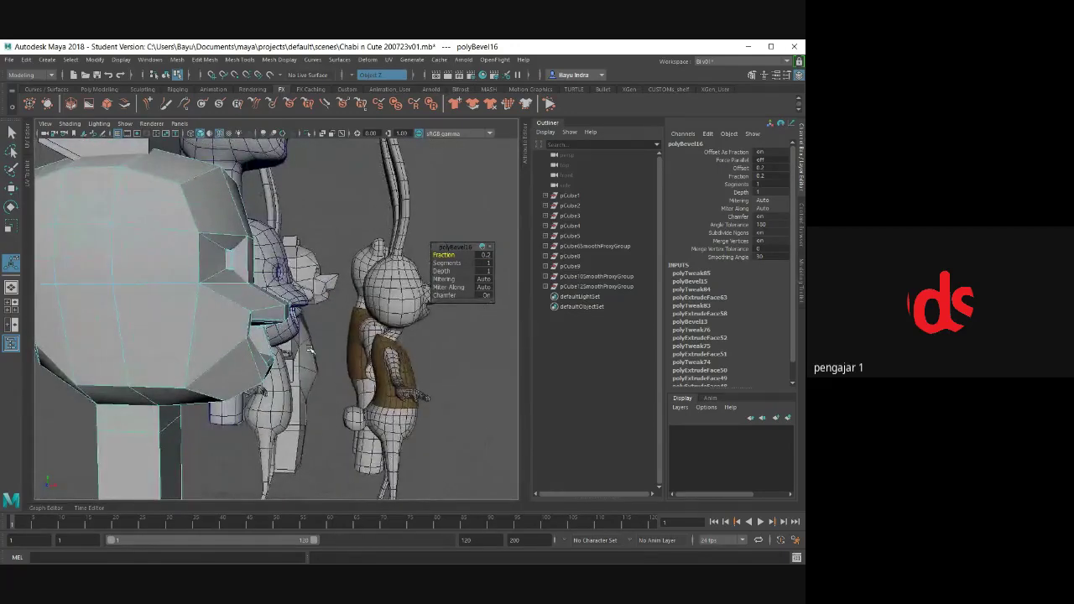
# - In wireframe view, select the head's front vertices around the mouth
pyautogui.press('4')
pyautogui.keyDown('alt'); pyautogui.moveTo(307, 339); pyautogui.dragTo(314, 338); pyautogui.keyUp('alt')
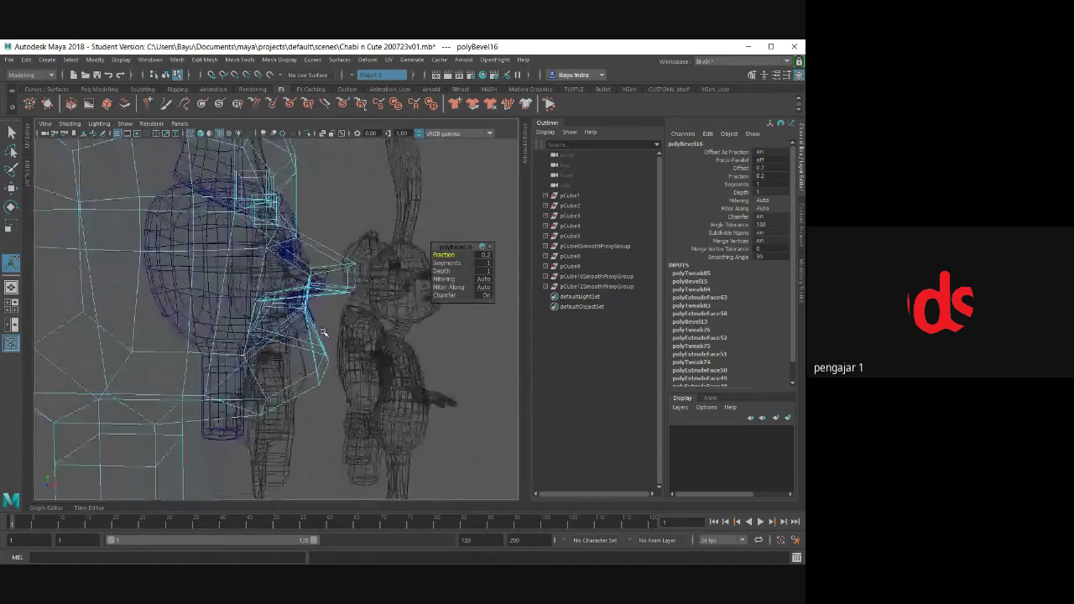
pyautogui.rightClick(359, 190)
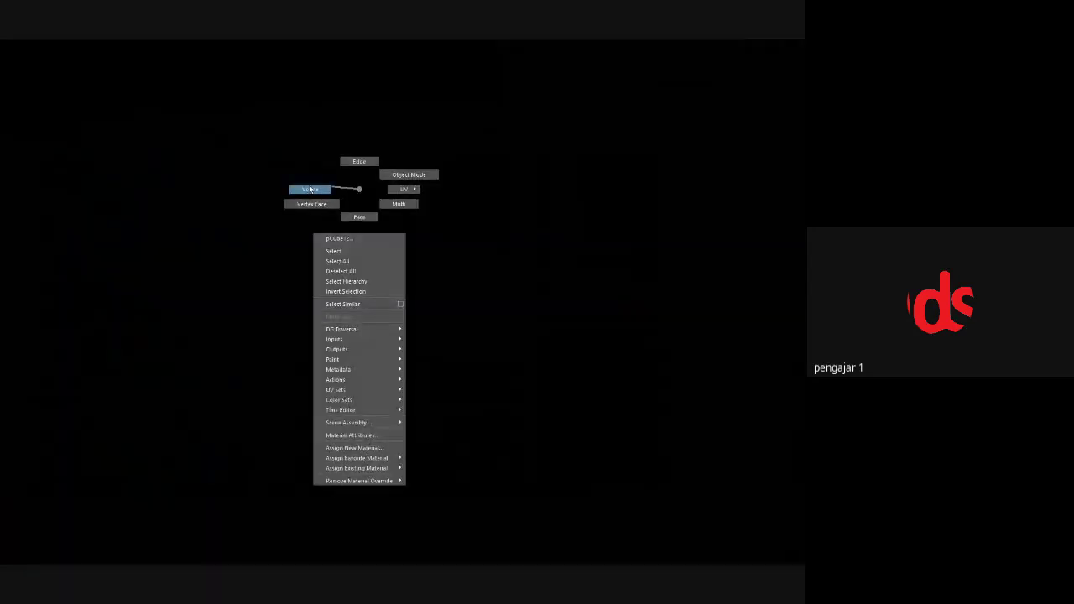
pyautogui.moveTo(310, 189); pyautogui.dragTo(312, 191, button='right')
pyautogui.keyDown('alt'); pyautogui.moveTo(318, 334); pyautogui.dragTo(318, 331); pyautogui.keyUp('alt')
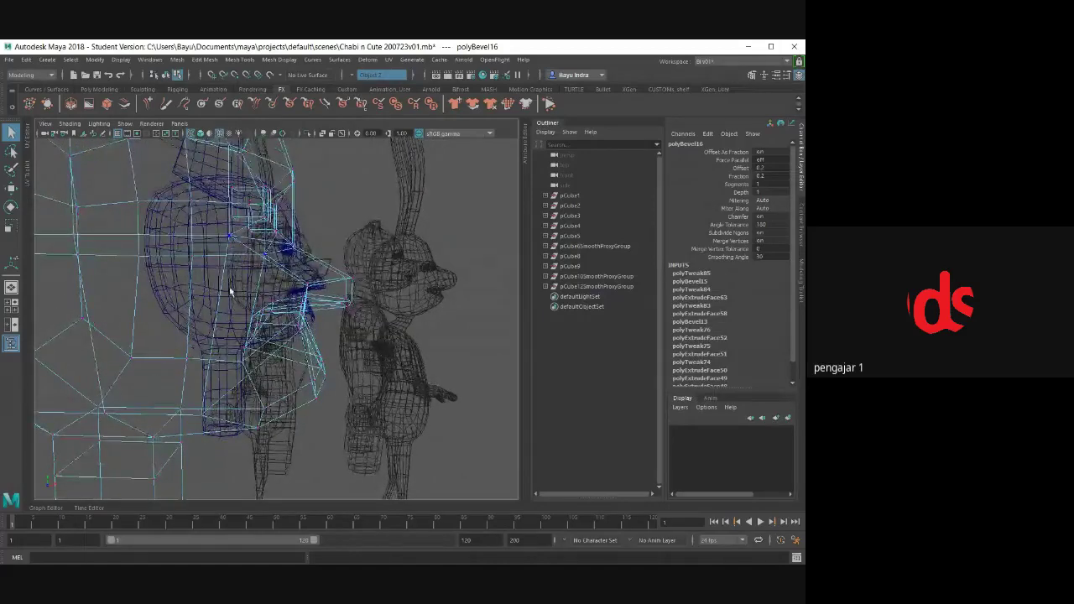
pyautogui.moveTo(348, 334); pyautogui.dragTo(366, 360)
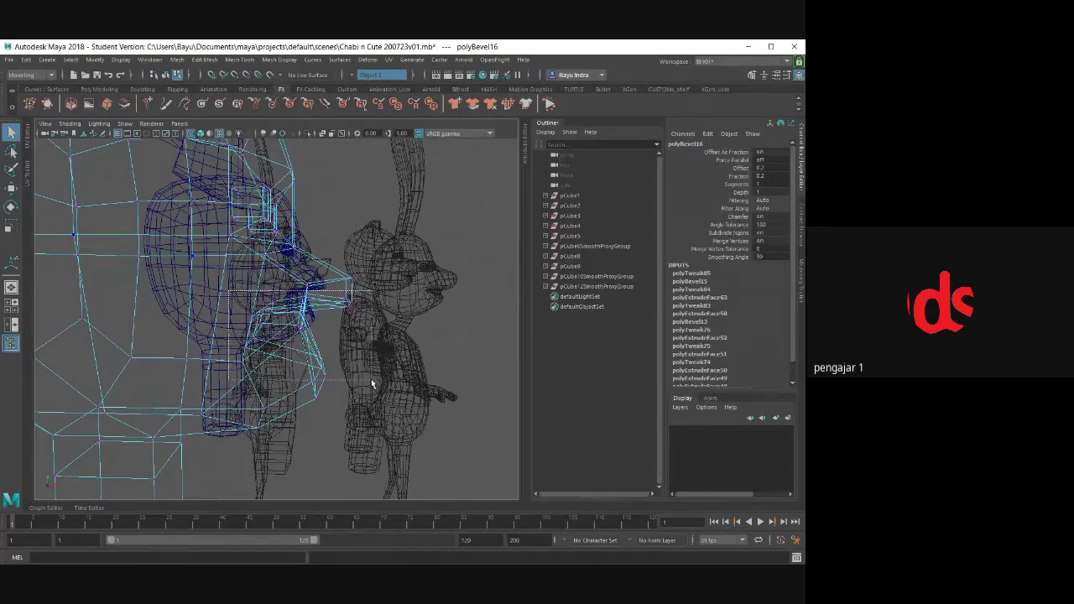
pyautogui.keyDown('alt'); pyautogui.moveTo(344, 382); pyautogui.dragTo(244, 356); pyautogui.keyUp('alt')
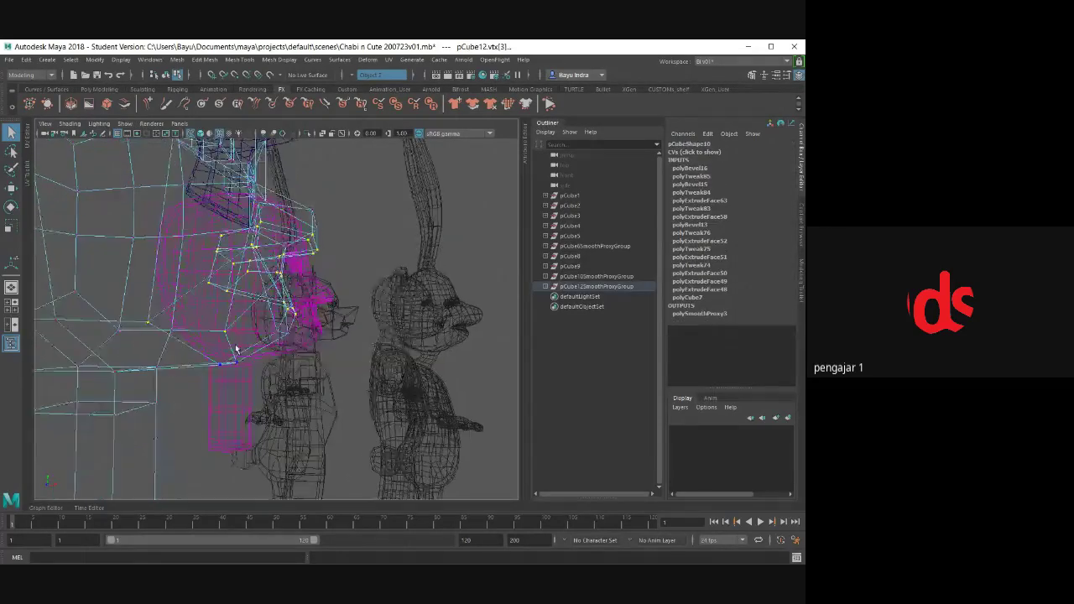
pyautogui.keyDown('alt'); pyautogui.moveTo(308, 347); pyautogui.dragTo(322, 360); pyautogui.keyUp('alt')
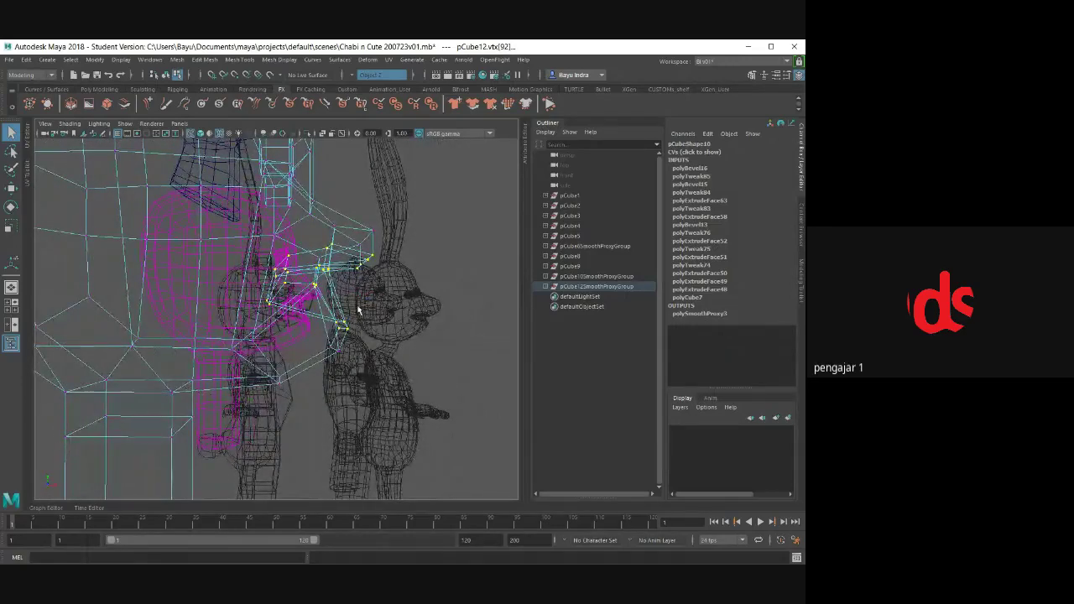
# - Pull the chin and cheek vertices up and forward with the Move tool
pyautogui.press('w')
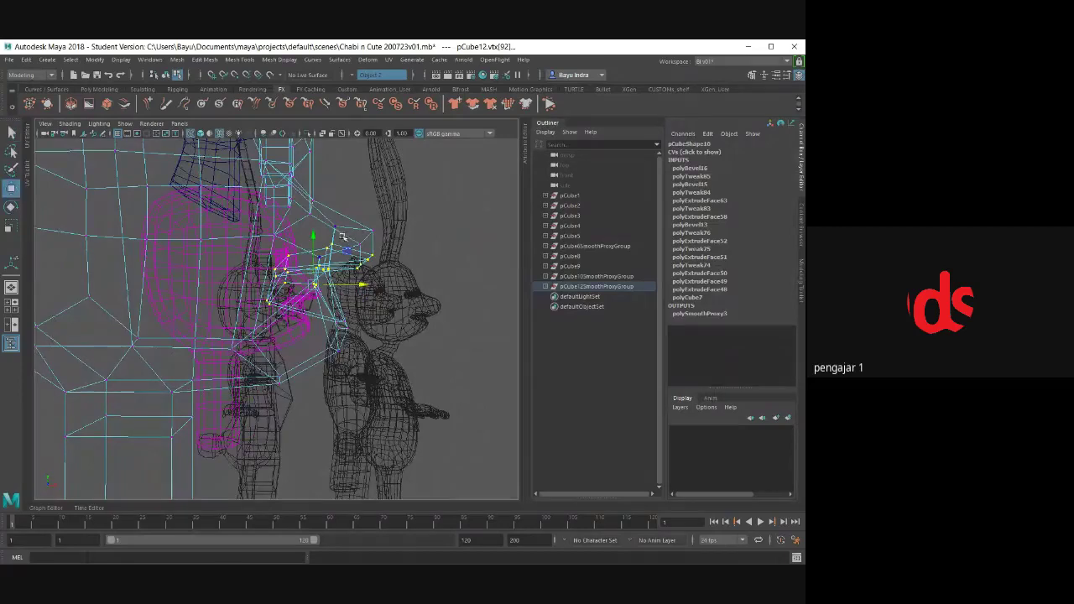
pyautogui.keyDown('alt'); pyautogui.moveTo(332, 246); pyautogui.dragTo(343, 289); pyautogui.keyUp('alt')
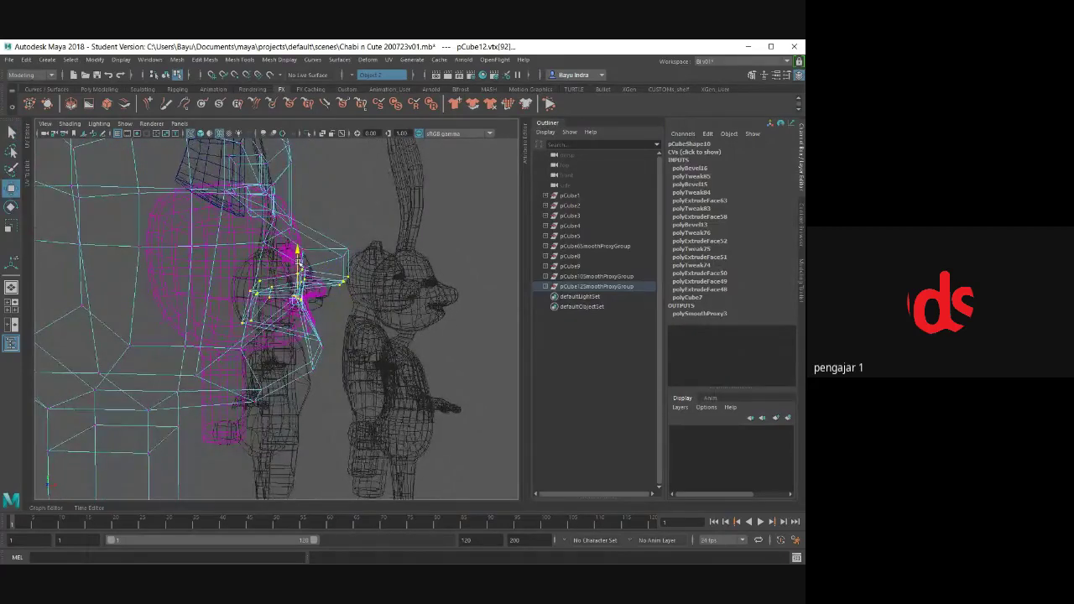
pyautogui.moveTo(230, 318); pyautogui.dragTo(262, 346)
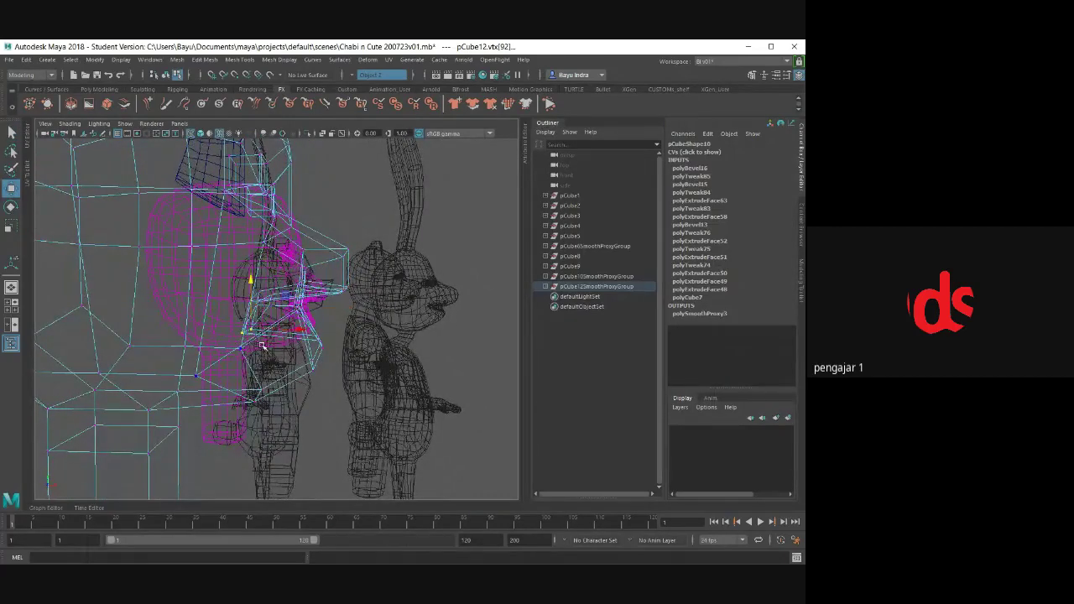
pyautogui.moveTo(286, 297); pyautogui.dragTo(291, 285)
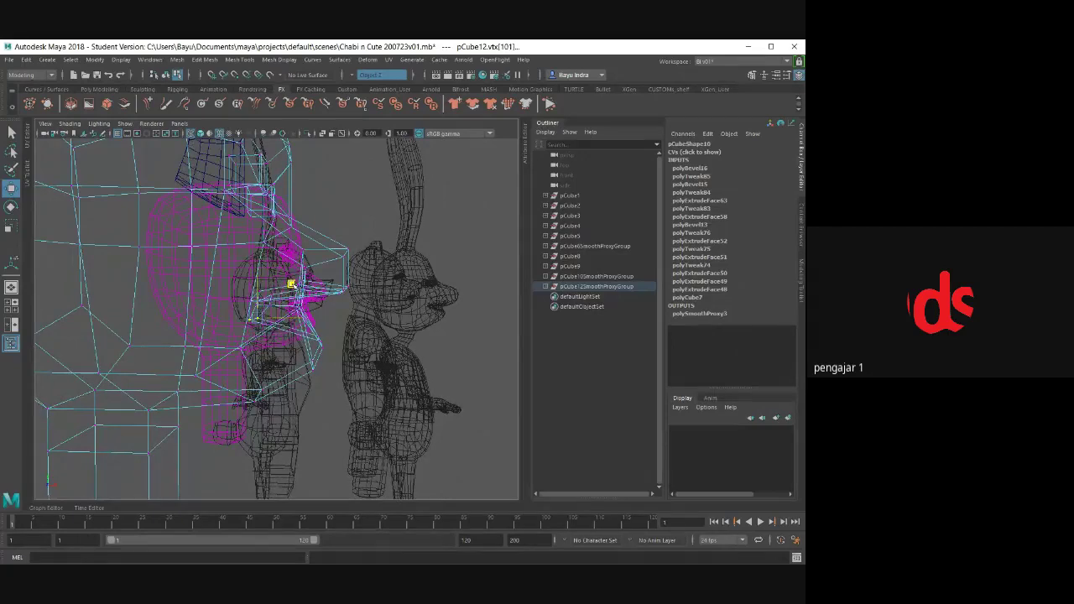
# - Raise the lower-lip face upward from a front view
pyautogui.moveTo(269, 327)
pyautogui.keyDown('alt'); pyautogui.mouseDown()
pyautogui.moveTo(251, 347)
pyautogui.moveTo(316, 356)
pyautogui.mouseUp(); pyautogui.keyUp('alt')
pyautogui.scroll(5, 318, 358)
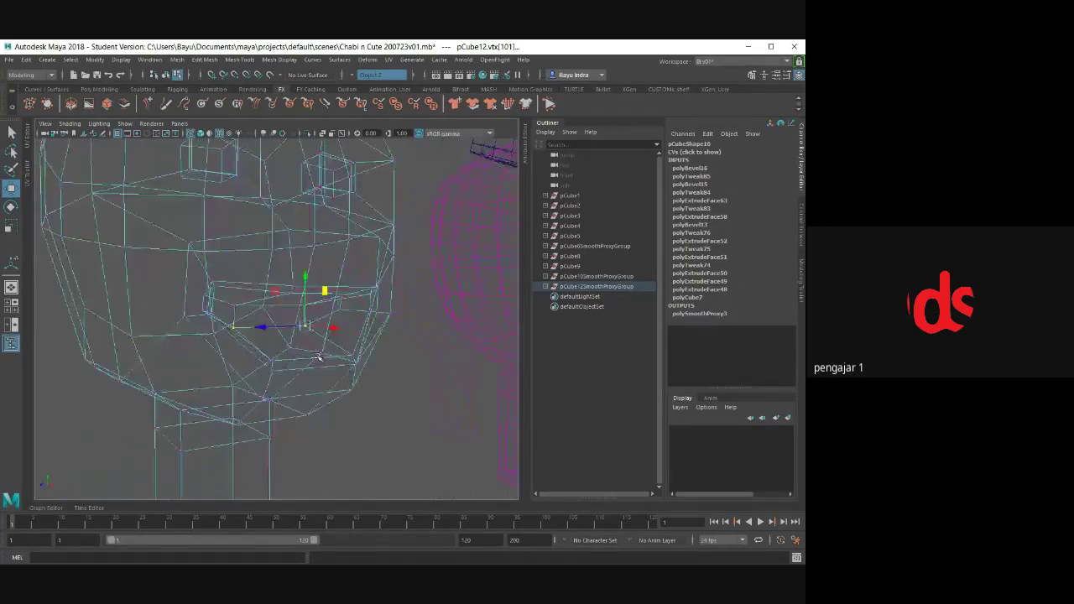
pyautogui.moveTo(391, 267); pyautogui.dragTo(391, 293, button='right')
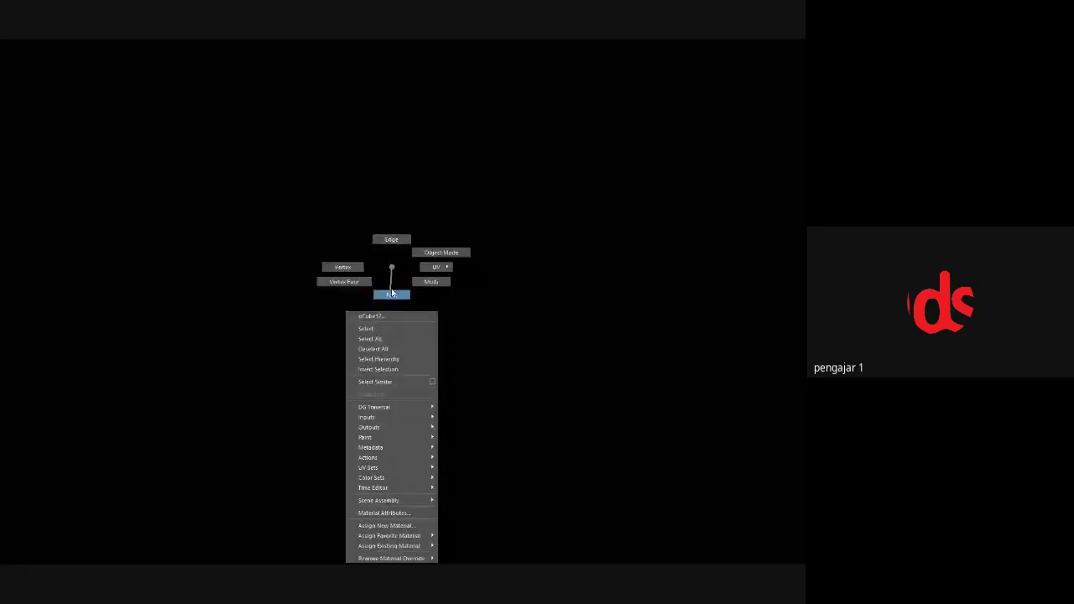
pyautogui.click(322, 363)
pyautogui.moveTo(318, 345)
pyautogui.mouseDown()
pyautogui.moveTo(320, 324)
pyautogui.moveTo(277, 342)
pyautogui.moveTo(228, 266)
pyautogui.mouseUp()
# - Lift the left mouth-corner edge and raise the lower-lip edge to narrow the mouth
pyautogui.moveTo(227, 266); pyautogui.dragTo(227, 239, button='right')
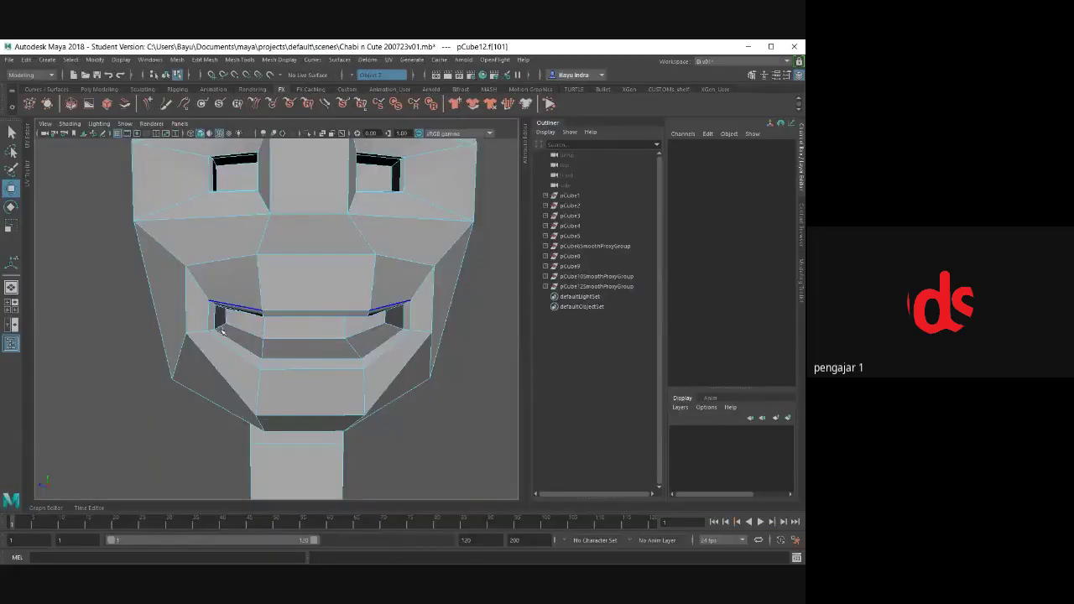
pyautogui.scroll(5, 223, 331)
pyautogui.click(109, 354)
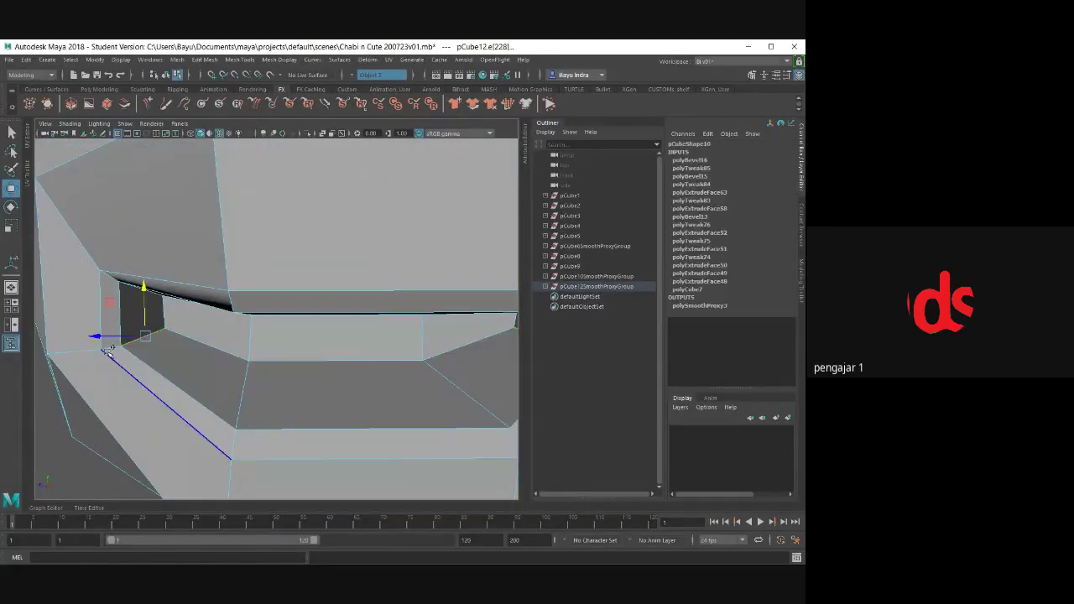
pyautogui.scroll(-5, 193, 377)
pyautogui.click(218, 304)
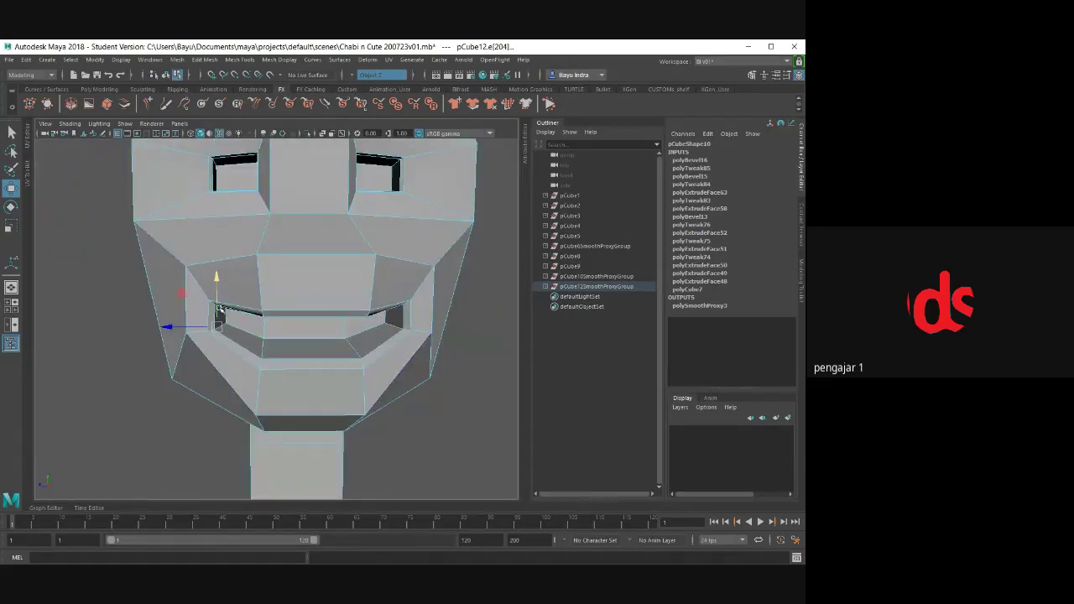
pyautogui.moveTo(219, 305); pyautogui.dragTo(219, 297)
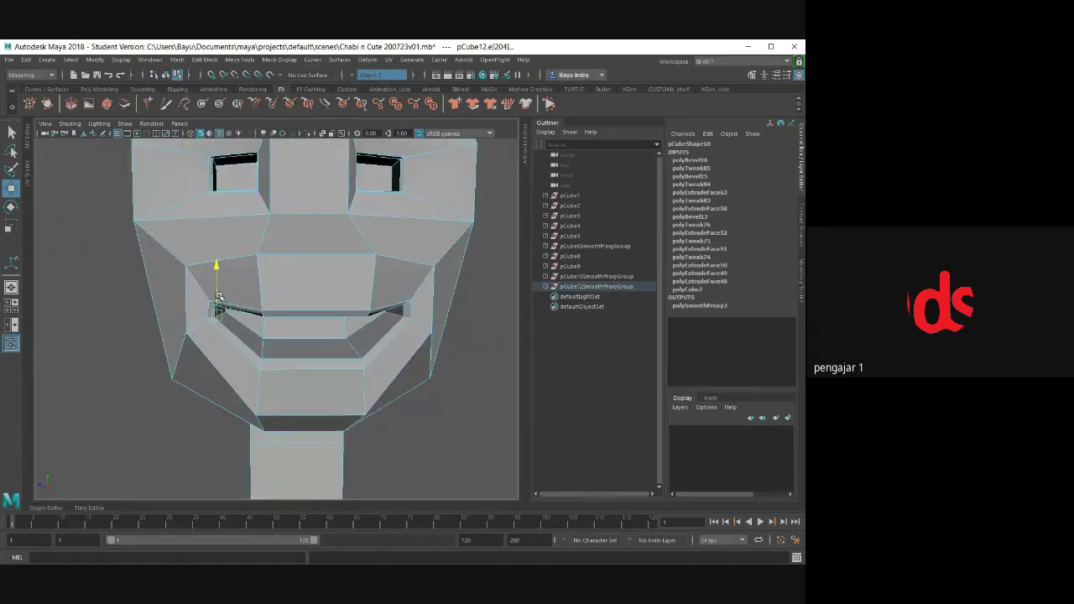
pyautogui.click(318, 360)
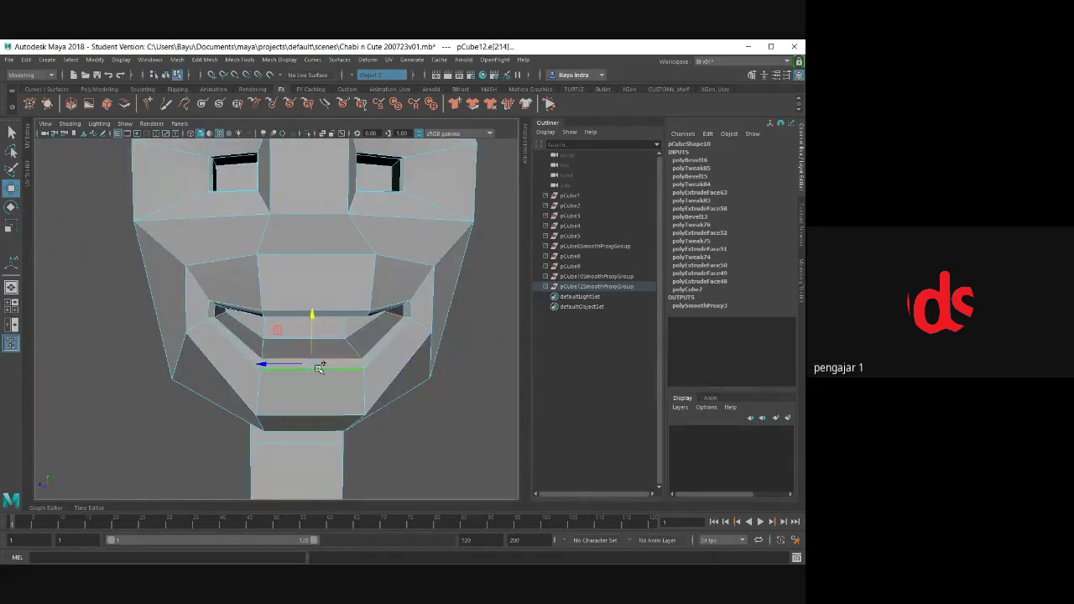
pyautogui.moveTo(312, 360)
pyautogui.mouseDown()
pyautogui.moveTo(313, 340)
pyautogui.moveTo(436, 369)
pyautogui.mouseUp()
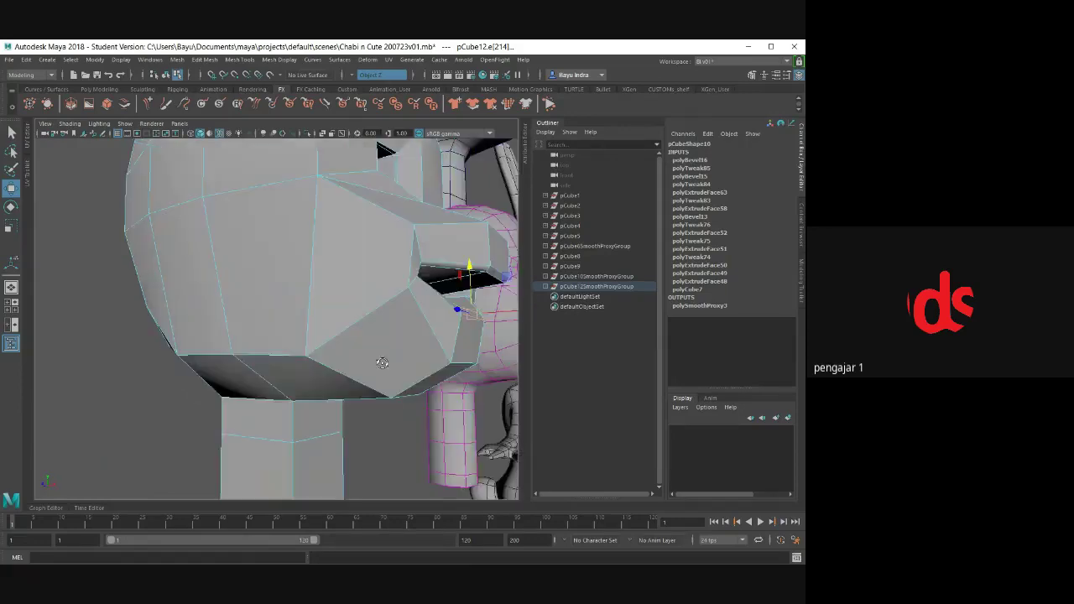
# - Move the head's front vertices up and compare both heads
pyautogui.keyDown('alt'); pyautogui.moveTo(360, 380); pyautogui.dragTo(391, 329); pyautogui.keyUp('alt')
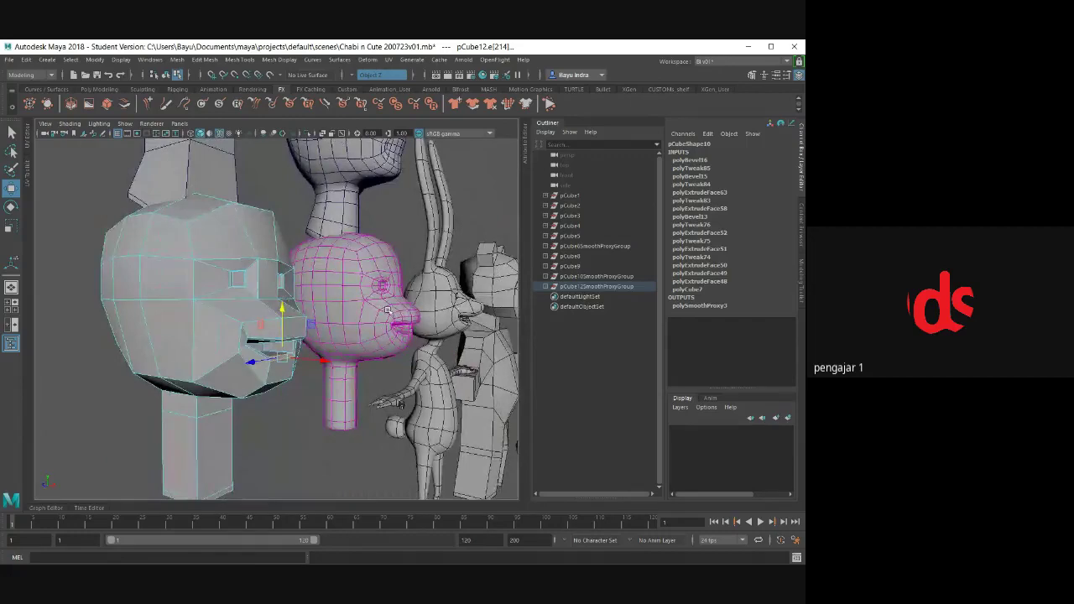
pyautogui.keyDown('alt'); pyautogui.moveTo(351, 362); pyautogui.dragTo(305, 317); pyautogui.keyUp('alt')
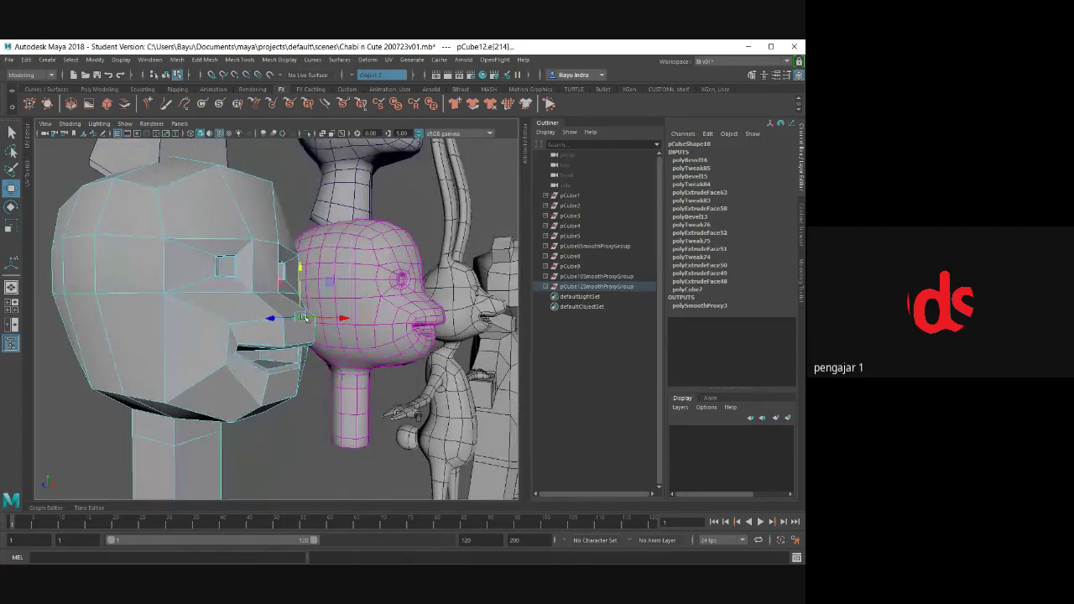
pyautogui.keyDown('alt'); pyautogui.moveTo(294, 372); pyautogui.dragTo(325, 369); pyautogui.keyUp('alt')
pyautogui.moveTo(349, 292)
pyautogui.mouseDown()
pyautogui.moveTo(367, 299)
pyautogui.moveTo(292, 345)
pyautogui.mouseUp()
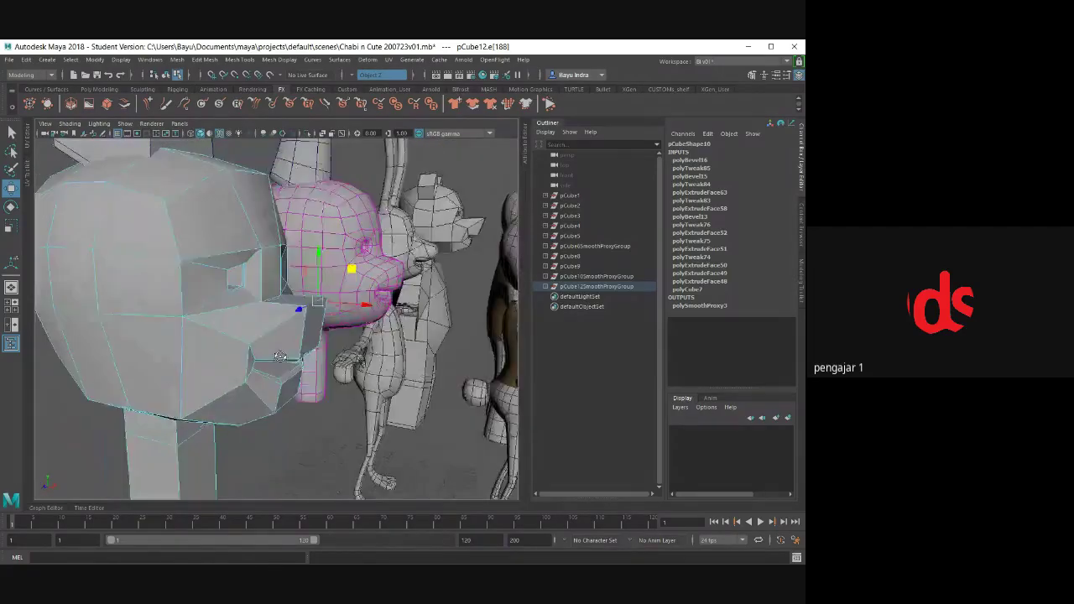
pyautogui.moveTo(281, 359)
pyautogui.keyDown('alt'); pyautogui.mouseDown()
pyautogui.moveTo(359, 361)
pyautogui.moveTo(360, 340)
pyautogui.moveTo(355, 359)
pyautogui.mouseUp(); pyautogui.keyUp('alt')
pyautogui.keyDown('alt'); pyautogui.moveTo(271, 345); pyautogui.dragTo(364, 243); pyautogui.keyUp('alt')
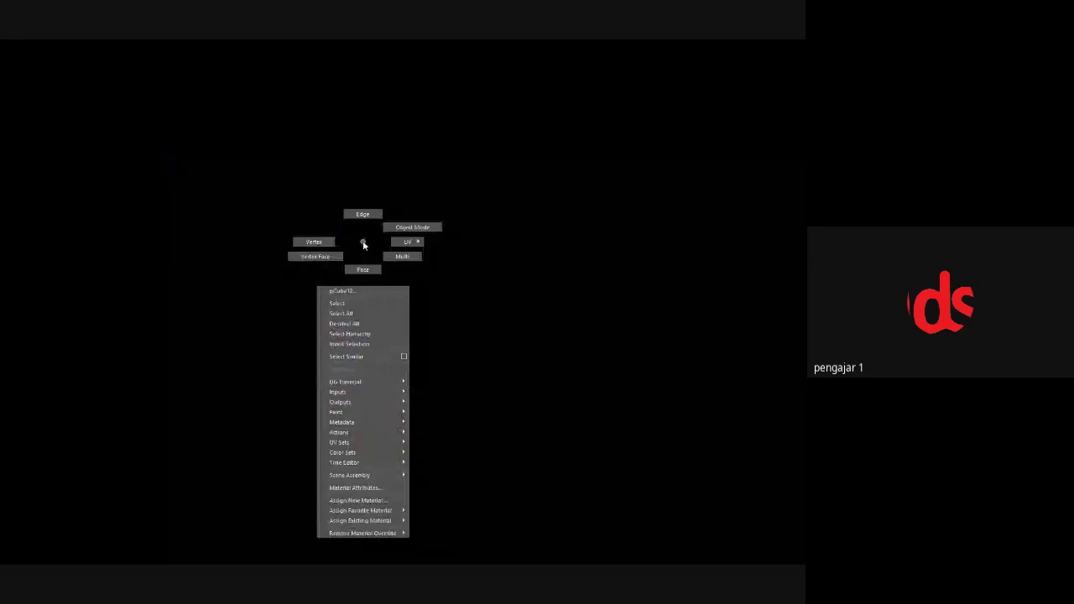
# - Select faces on the low-poly head and view both heads from the front
pyautogui.moveTo(363, 244); pyautogui.dragTo(363, 268, button='right')
pyautogui.click(245, 324)
pyautogui.click(242, 325)
pyautogui.moveTo(243, 325)
pyautogui.keyDown('alt'); pyautogui.mouseDown()
pyautogui.moveTo(307, 332)
pyautogui.moveTo(356, 375)
pyautogui.moveTo(244, 369)
pyautogui.mouseUp(); pyautogui.keyUp('alt')
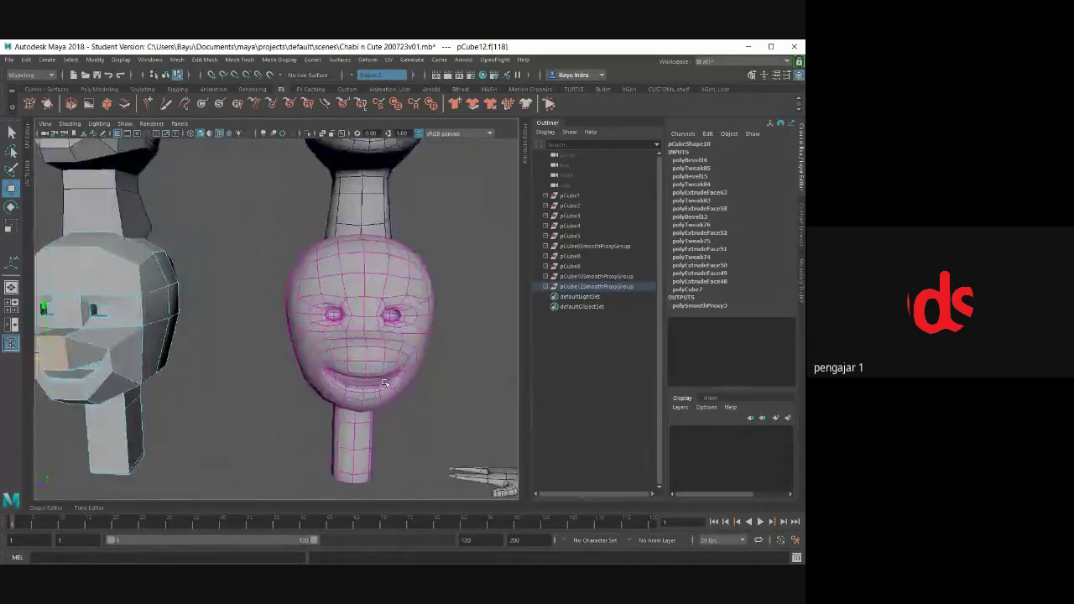
pyautogui.keyDown('alt'); pyautogui.moveTo(240, 370); pyautogui.dragTo(279, 368, button='middle'); pyautogui.keyUp('alt')
pyautogui.moveTo(279, 369)
pyautogui.keyDown('alt'); pyautogui.mouseDown()
pyautogui.moveTo(401, 361)
pyautogui.moveTo(305, 354)
pyautogui.moveTo(329, 283)
pyautogui.mouseUp(); pyautogui.keyUp('alt')
pyautogui.scroll(5, 290, 332)
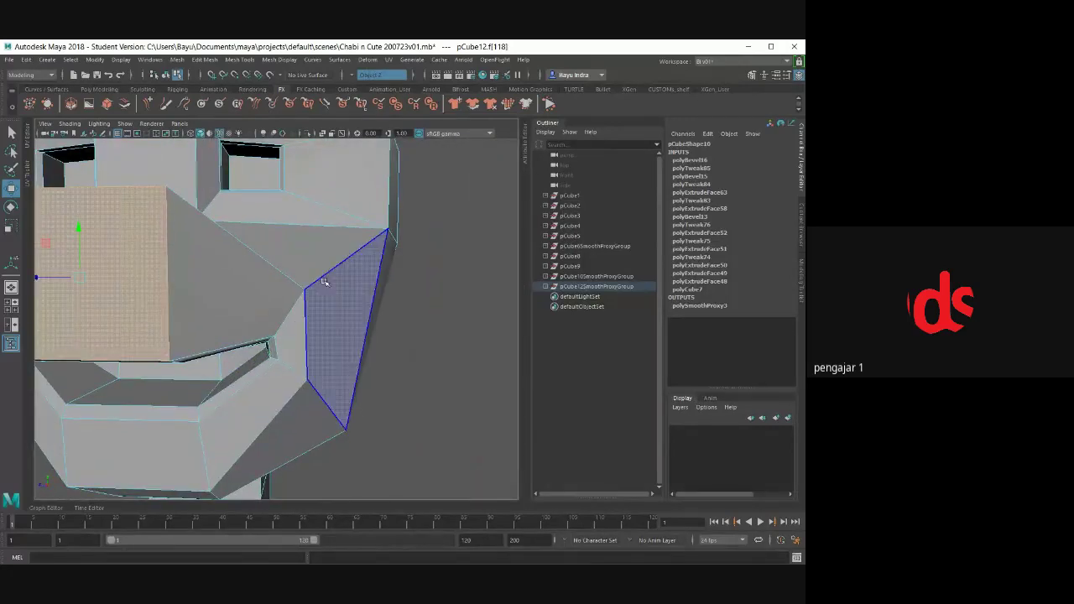
# - Reposition the mouth-corner vertex beside the nose symmetrically
pyautogui.moveTo(325, 267); pyautogui.dragTo(292, 277, button='right')
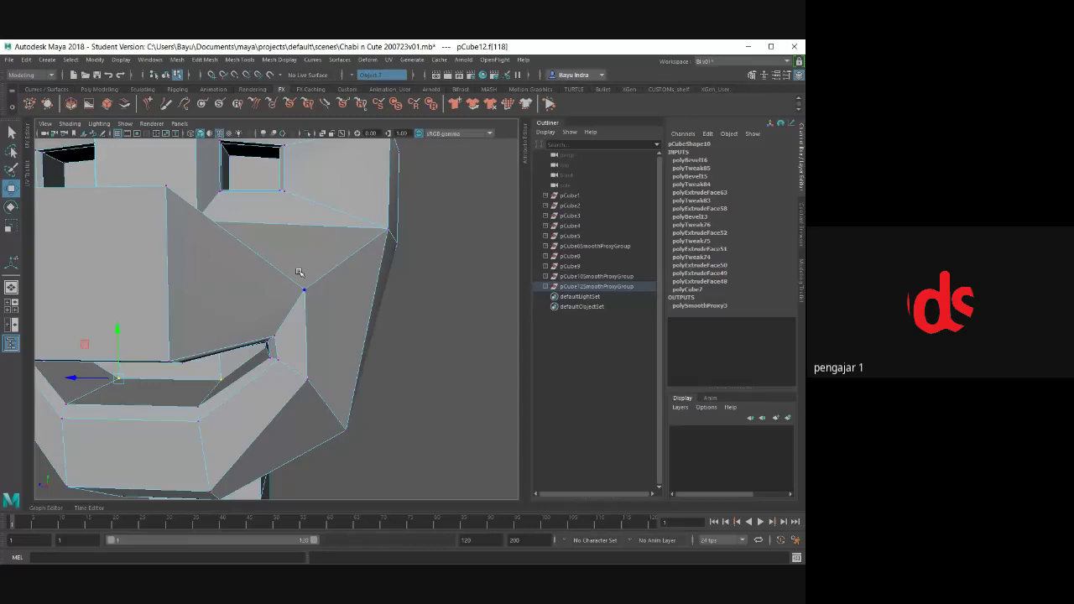
pyautogui.click(305, 290)
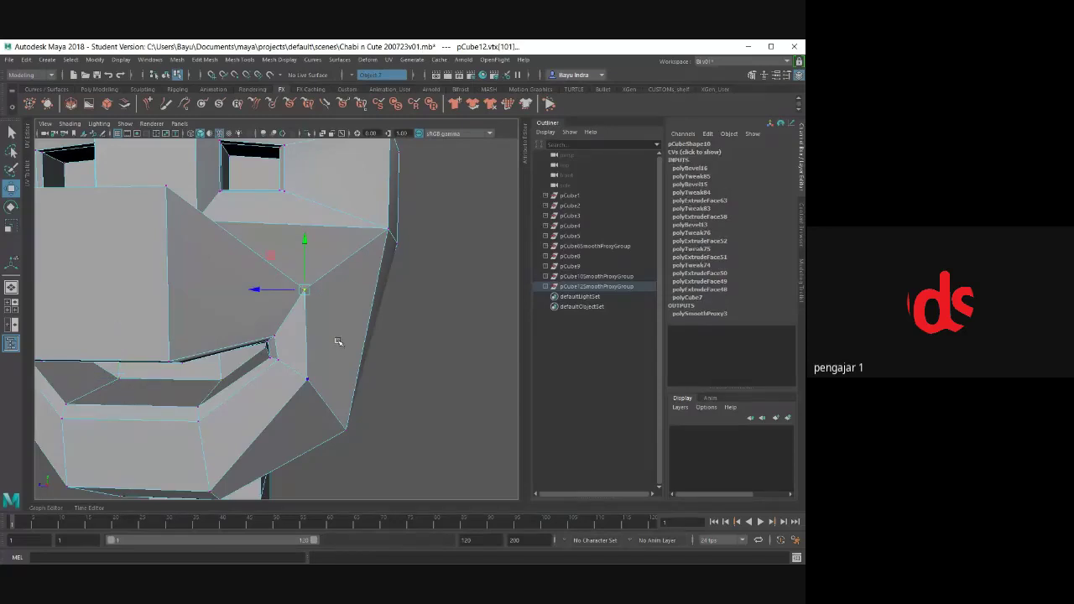
pyautogui.scroll(-3, 336, 342)
pyautogui.scroll(-2, 288, 355)
pyautogui.moveTo(370, 262); pyautogui.dragTo(342, 277)
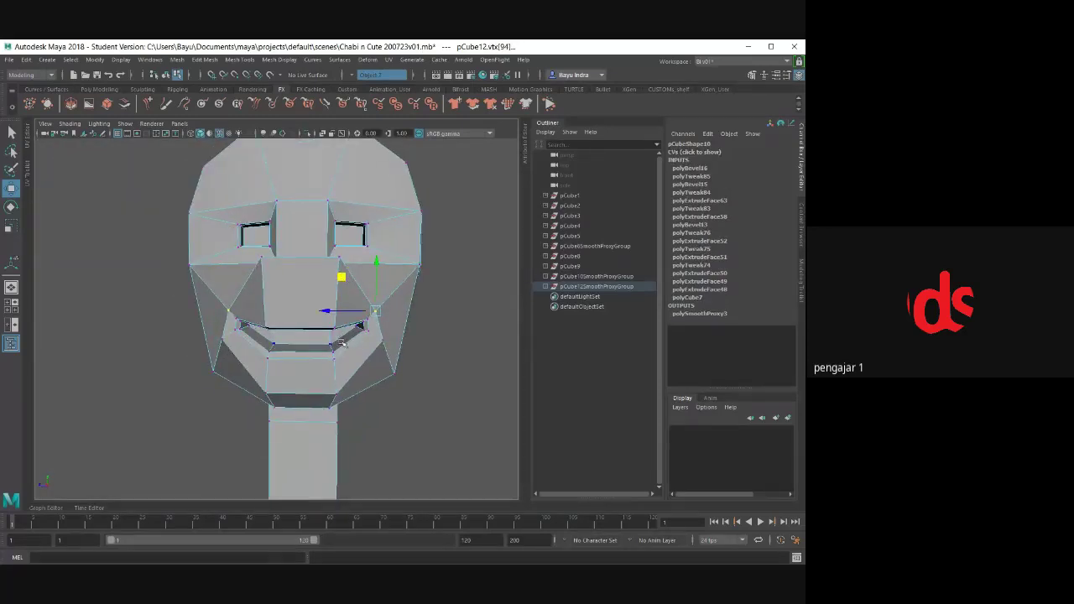
pyautogui.scroll(-3, 342, 342)
pyautogui.keyDown('alt'); pyautogui.moveTo(439, 342); pyautogui.dragTo(263, 361, button='middle'); pyautogui.keyUp('alt')
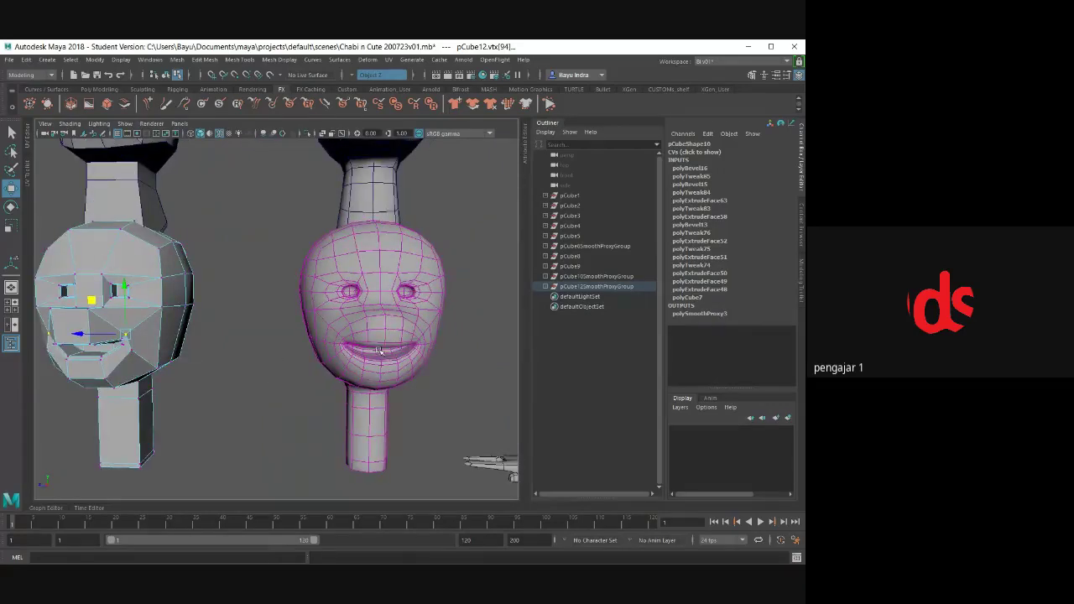
# - Nudge the vertex near the eye and push the front vertices along X
pyautogui.moveTo(379, 351)
pyautogui.keyDown('alt'); pyautogui.mouseDown()
pyautogui.moveTo(403, 338)
pyautogui.moveTo(254, 330)
pyautogui.moveTo(271, 343)
pyautogui.mouseUp(); pyautogui.keyUp('alt')
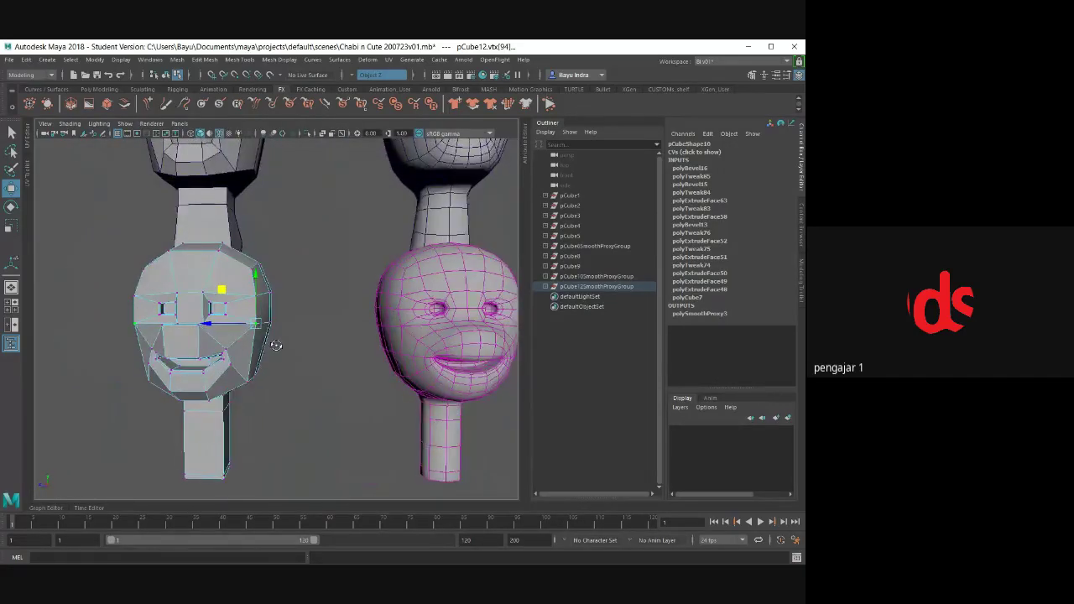
pyautogui.click(221, 300)
pyautogui.moveTo(221, 300); pyautogui.dragTo(216, 304)
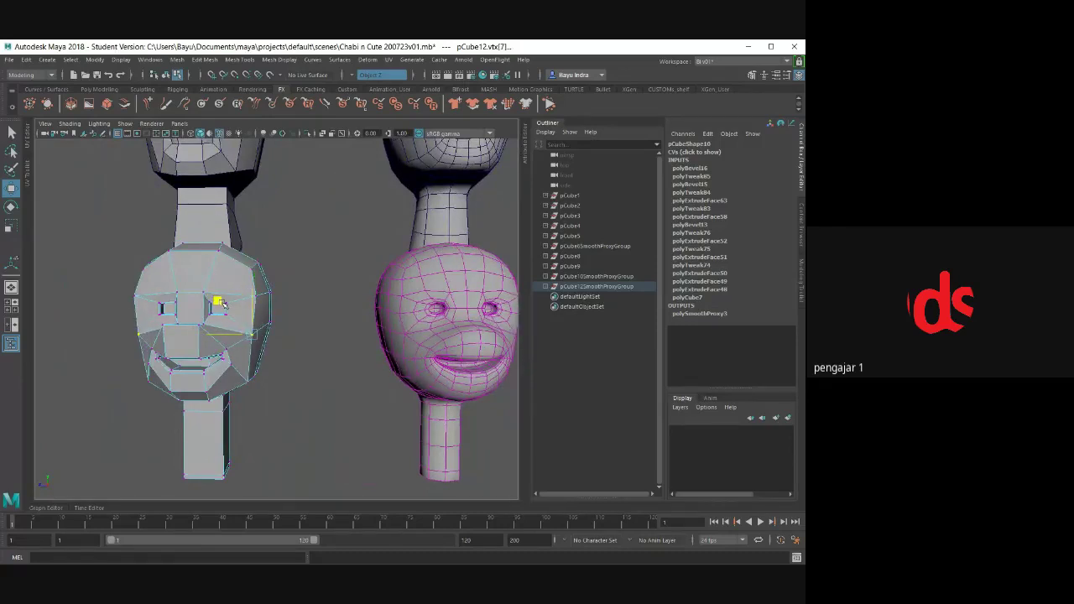
pyautogui.moveTo(300, 336)
pyautogui.keyDown('alt'); pyautogui.mouseDown()
pyautogui.moveTo(302, 370)
pyautogui.moveTo(202, 386)
pyautogui.moveTo(268, 338)
pyautogui.mouseUp(); pyautogui.keyUp('alt')
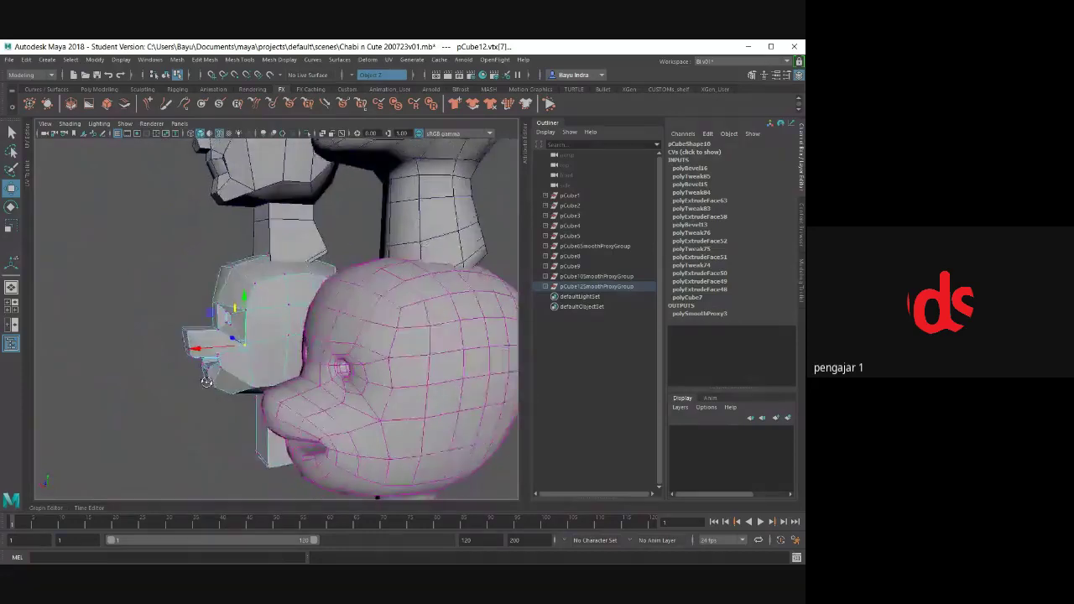
pyautogui.press('q')
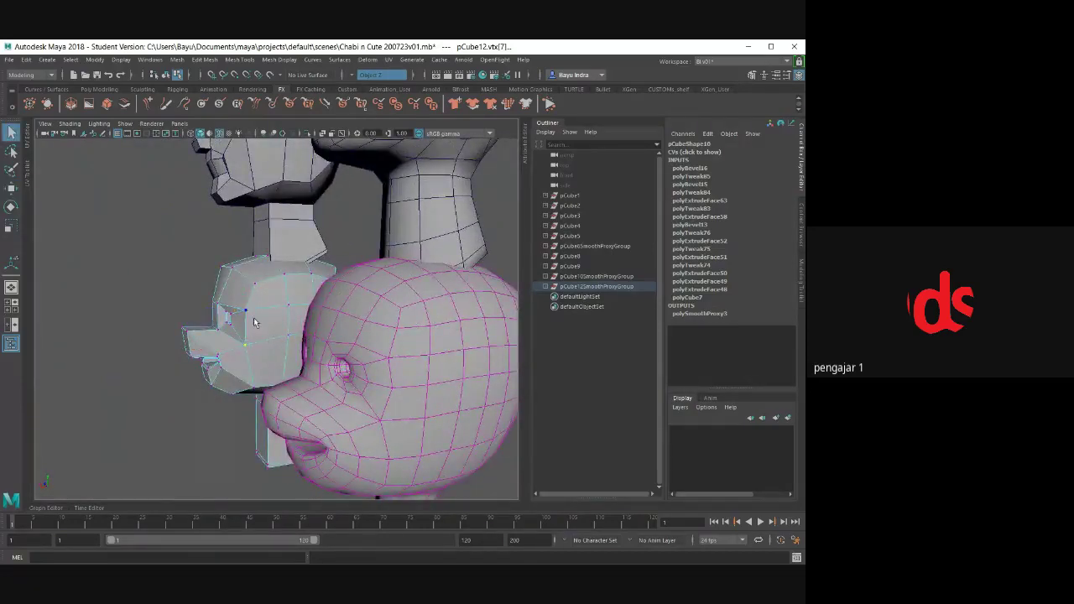
pyautogui.press('w')
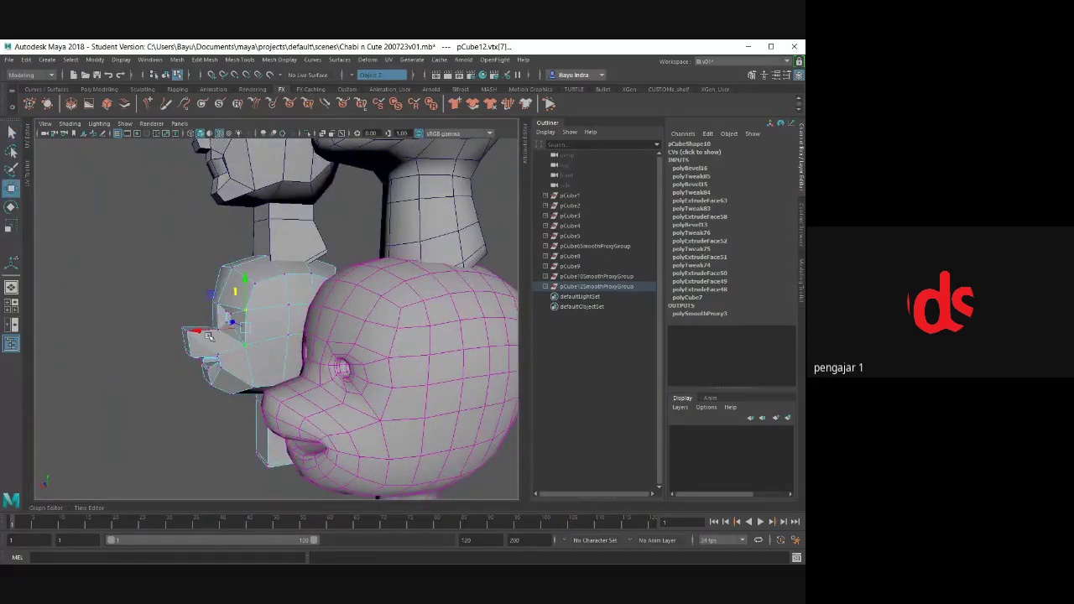
pyautogui.moveTo(206, 331)
pyautogui.mouseDown()
pyautogui.moveTo(309, 422)
pyautogui.moveTo(352, 382)
pyautogui.mouseUp()
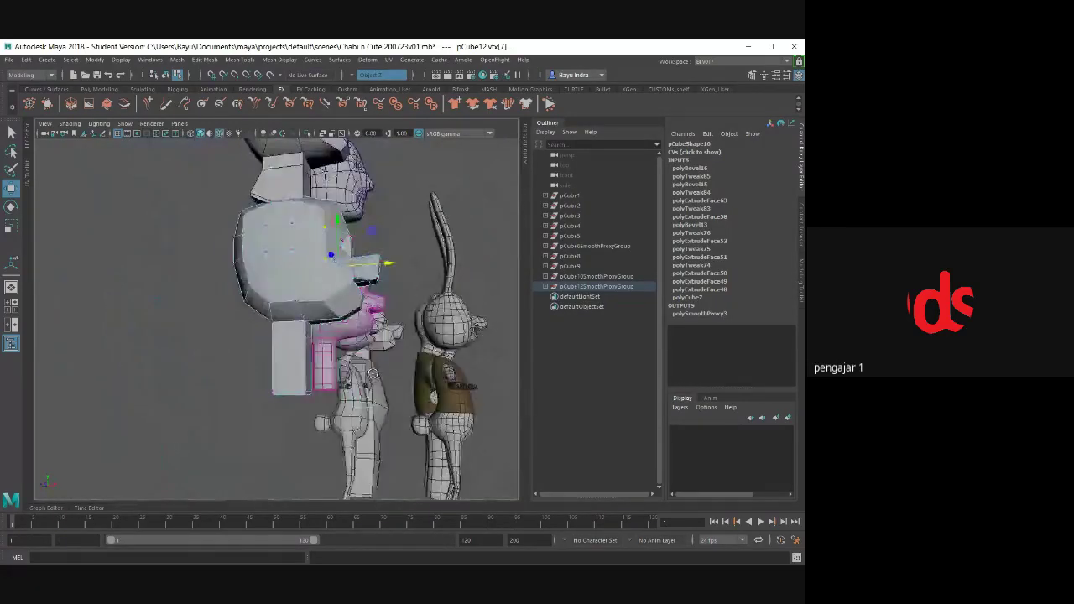
# - Move and tilt the neck's bottom vertices up and left
pyautogui.moveTo(211, 382); pyautogui.dragTo(324, 467)
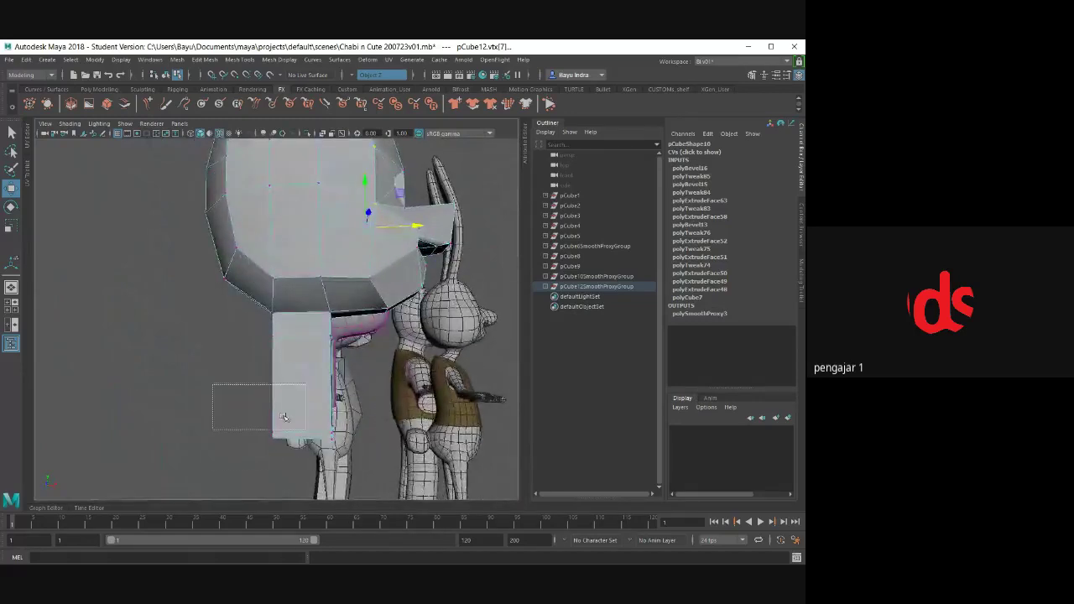
pyautogui.moveTo(344, 426); pyautogui.dragTo(321, 366)
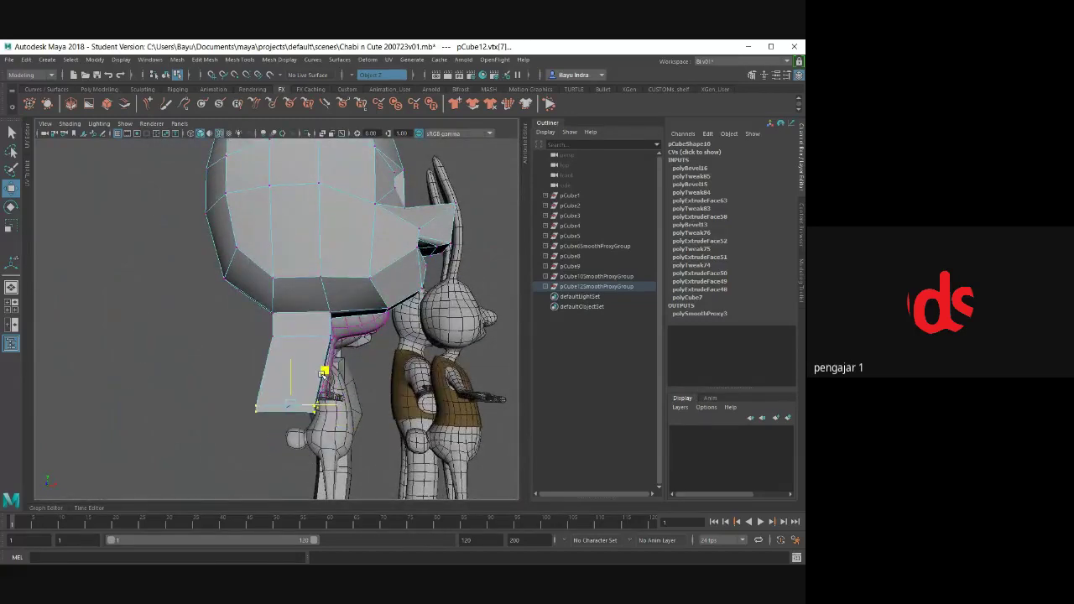
pyautogui.press('e')
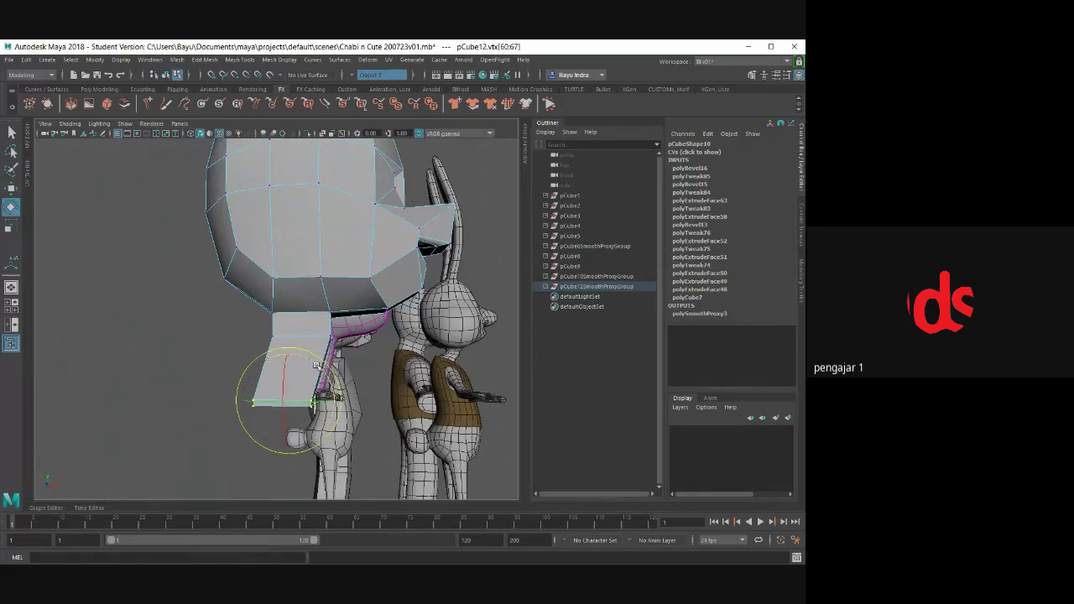
pyautogui.moveTo(319, 369)
pyautogui.mouseDown()
pyautogui.moveTo(313, 411)
pyautogui.moveTo(319, 370)
pyautogui.mouseUp()
pyautogui.moveTo(290, 309)
pyautogui.mouseDown()
pyautogui.moveTo(369, 339)
pyautogui.moveTo(359, 342)
pyautogui.mouseUp()
pyautogui.press('w')
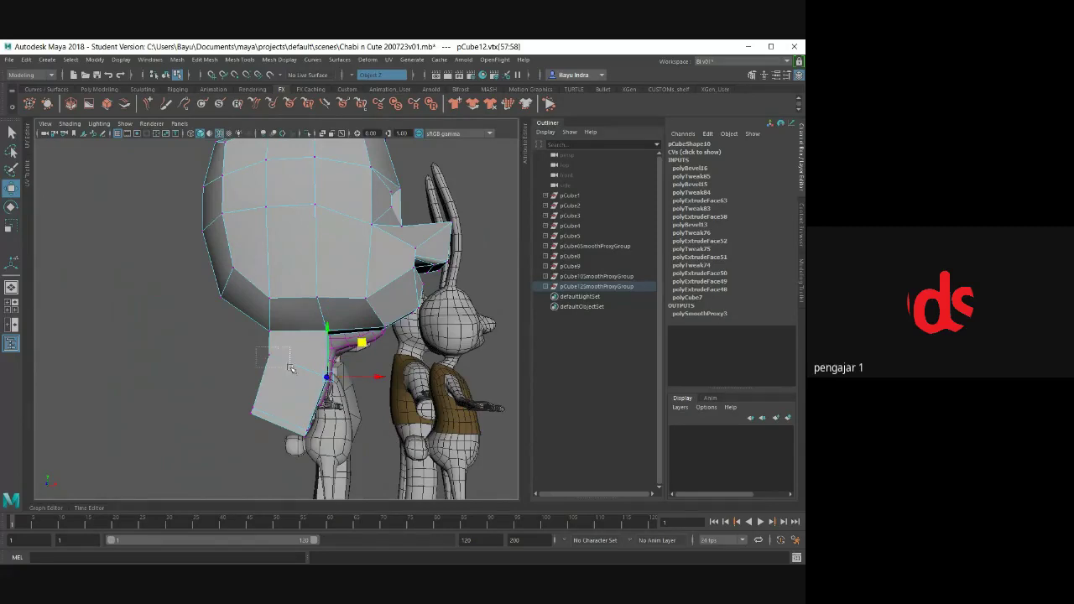
pyautogui.moveTo(291, 369); pyautogui.dragTo(291, 369)
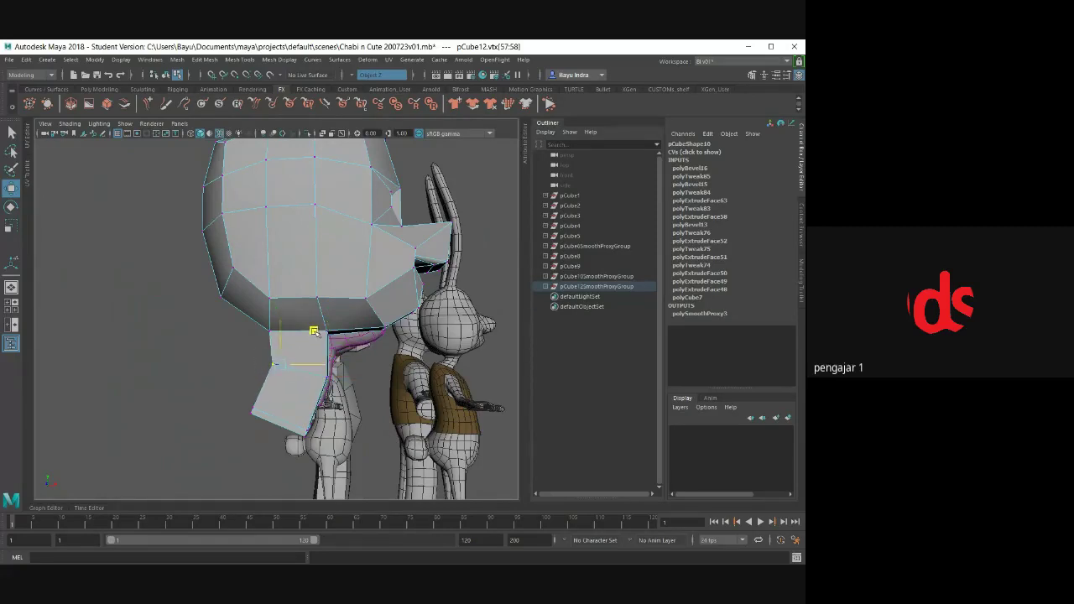
# - Check the neck join on both heads in wireframe, then return to shaded display
pyautogui.click(313, 332)
pyautogui.moveTo(313, 332)
pyautogui.keyDown('alt'); pyautogui.mouseDown()
pyautogui.moveTo(249, 383)
pyautogui.moveTo(295, 389)
pyautogui.mouseUp(); pyautogui.keyUp('alt')
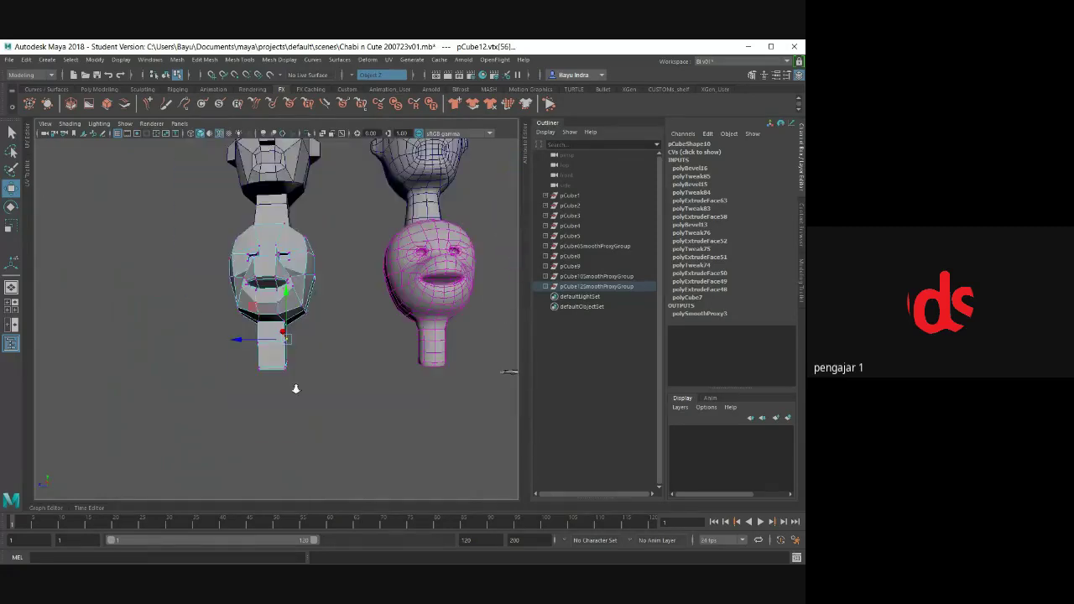
pyautogui.moveTo(374, 360)
pyautogui.keyDown('alt'); pyautogui.mouseDown()
pyautogui.moveTo(300, 372)
pyautogui.moveTo(252, 353)
pyautogui.moveTo(334, 355)
pyautogui.moveTo(245, 308)
pyautogui.moveTo(216, 329)
pyautogui.moveTo(326, 351)
pyautogui.moveTo(383, 342)
pyautogui.moveTo(367, 341)
pyautogui.moveTo(382, 307)
pyautogui.mouseUp(); pyautogui.keyUp('alt')
pyautogui.scroll(2, 325, 351)
pyautogui.press('4')
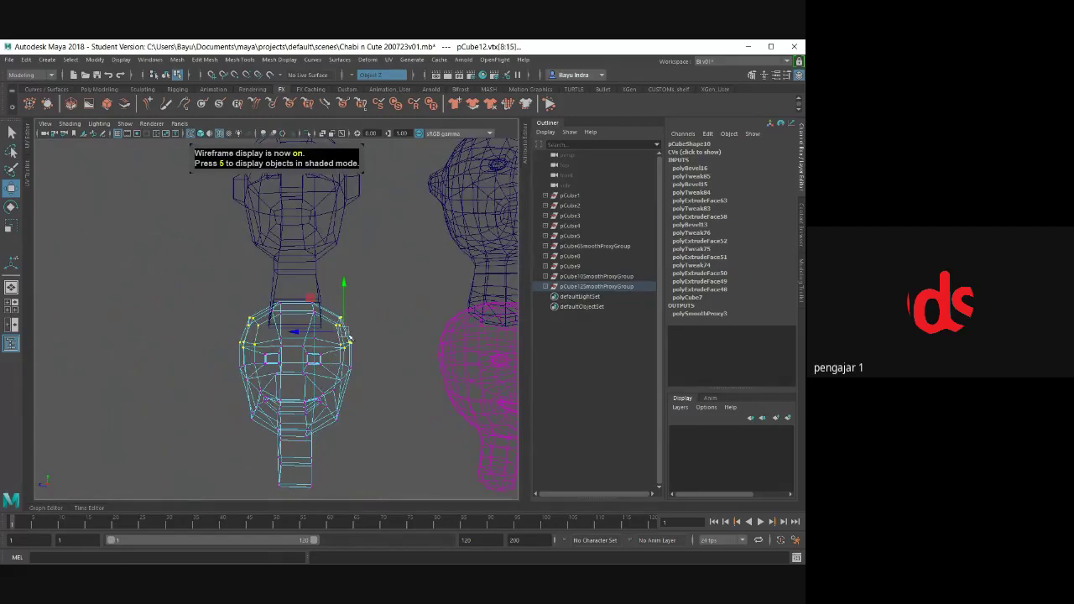
pyautogui.keyDown('alt'); pyautogui.moveTo(351, 339); pyautogui.dragTo(294, 338, button='middle'); pyautogui.keyUp('alt')
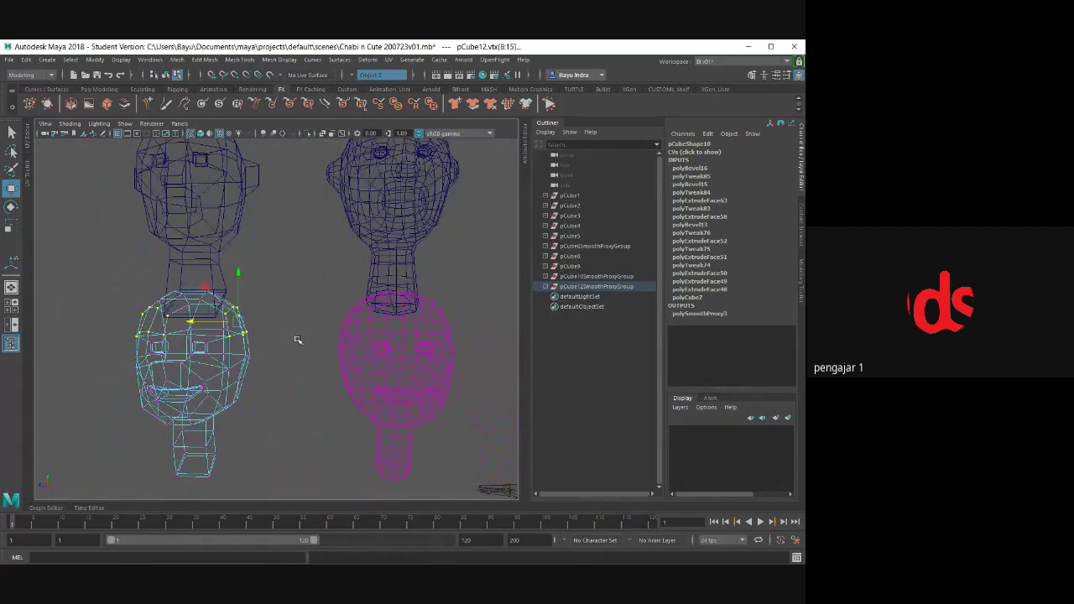
pyautogui.moveTo(302, 355)
pyautogui.keyDown('alt'); pyautogui.mouseDown()
pyautogui.moveTo(268, 356)
pyautogui.moveTo(319, 360)
pyautogui.moveTo(280, 359)
pyautogui.mouseUp(); pyautogui.keyUp('alt')
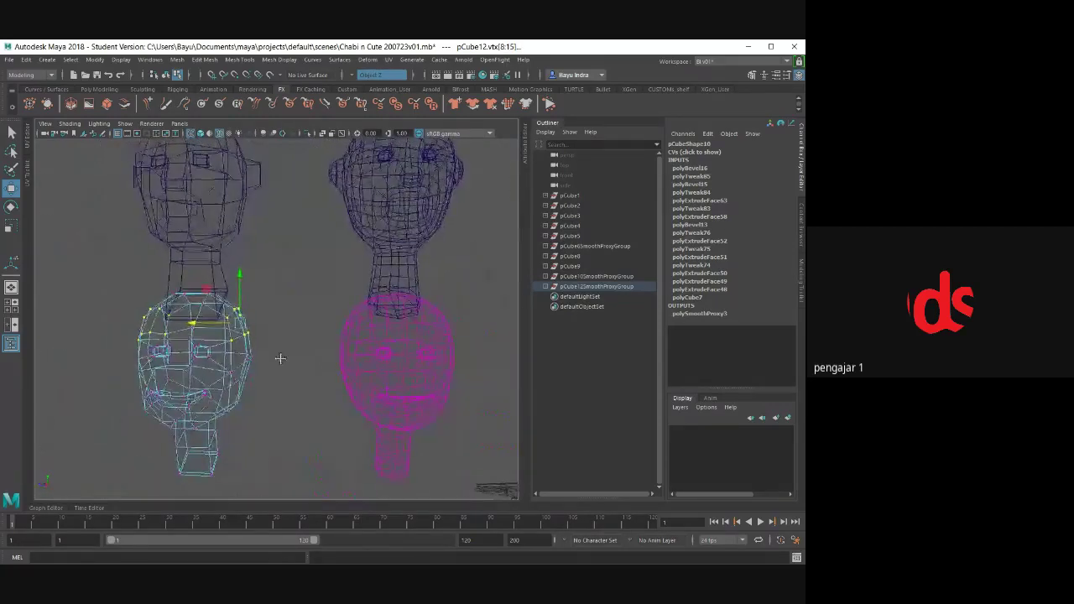
pyautogui.keyDown('alt'); pyautogui.moveTo(280, 358); pyautogui.dragTo(355, 377, button='middle'); pyautogui.keyUp('alt')
pyautogui.press('5')
# - Switch to face selection on the head's top corners from a three-quarter view
pyautogui.keyDown('alt'); pyautogui.moveTo(338, 319); pyautogui.dragTo(315, 365); pyautogui.keyUp('alt')
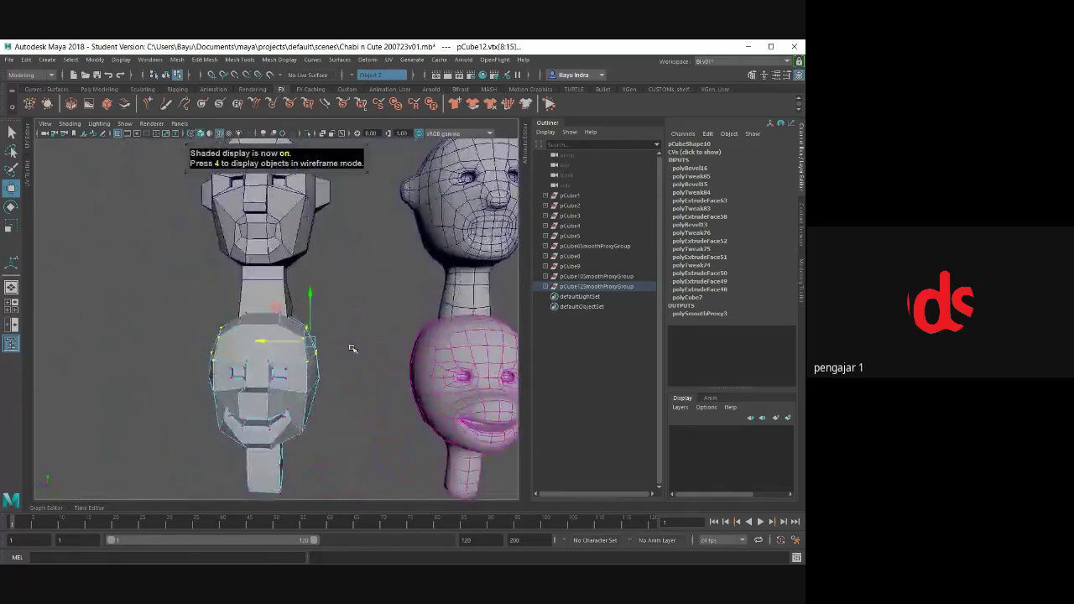
pyautogui.scroll(5, 315, 365)
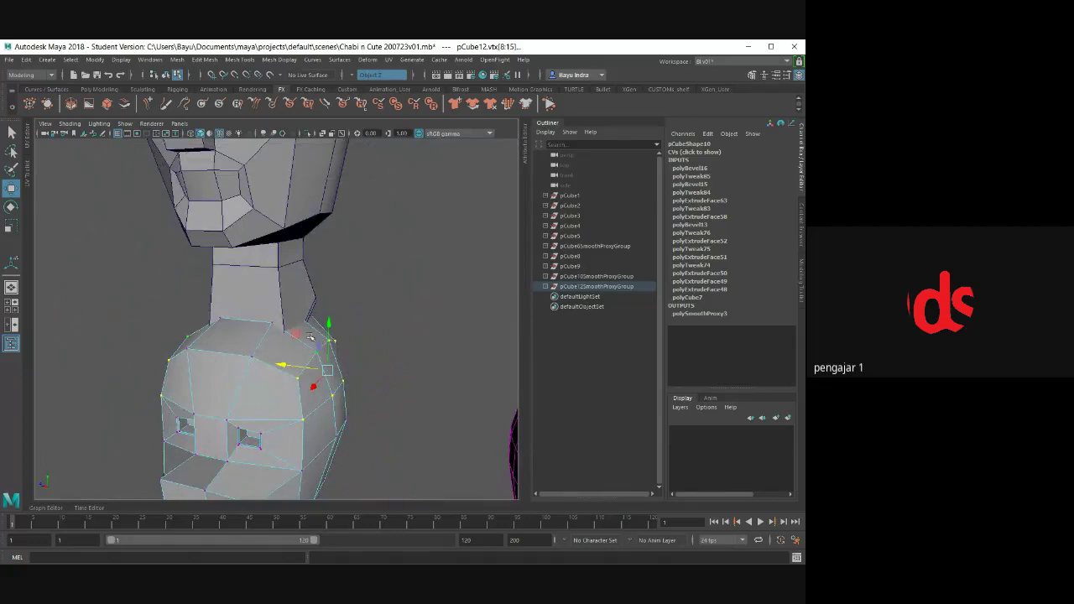
pyautogui.keyDown('alt'); pyautogui.moveTo(354, 340); pyautogui.dragTo(357, 324); pyautogui.keyUp('alt')
pyautogui.moveTo(373, 266); pyautogui.dragTo(374, 309, button='right')
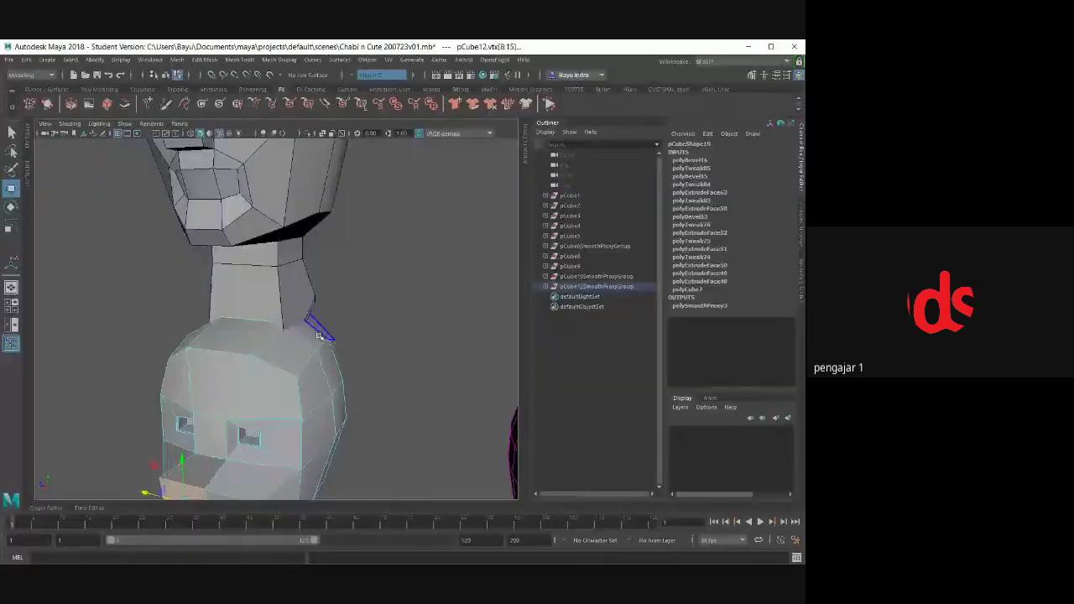
pyautogui.keyDown('alt'); pyautogui.moveTo(372, 304); pyautogui.dragTo(343, 429); pyautogui.keyUp('alt')
pyautogui.moveTo(449, 370)
pyautogui.keyDown('alt'); pyautogui.mouseDown()
pyautogui.moveTo(391, 369)
pyautogui.moveTo(388, 314)
pyautogui.moveTo(380, 331)
pyautogui.mouseUp(); pyautogui.keyUp('alt')
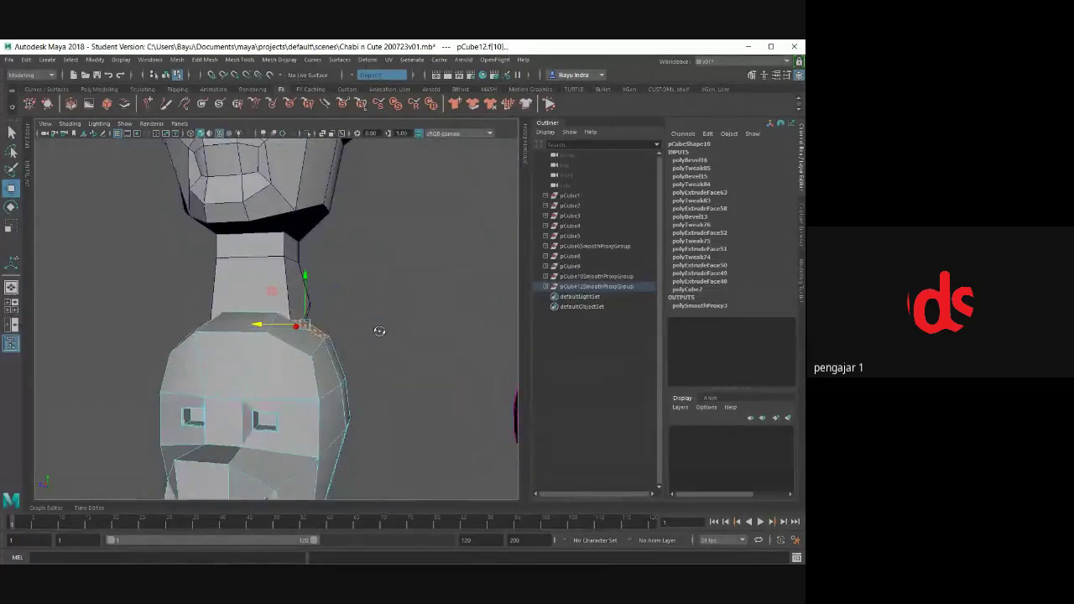
# - Extrude the top-corner faces outward into ears with Edit Mesh > Extrude
pyautogui.click(207, 60)
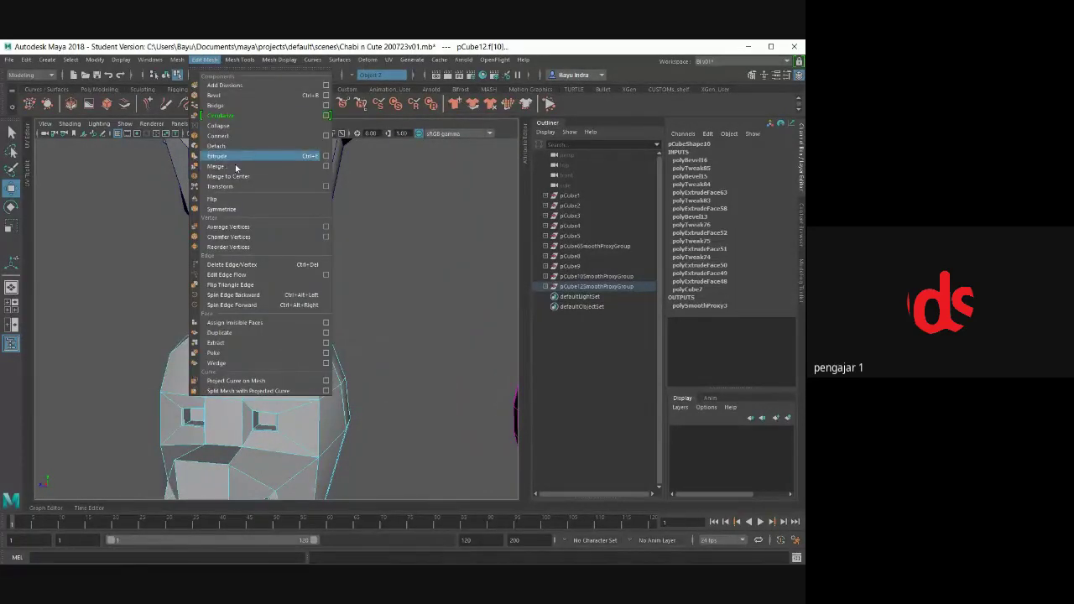
pyautogui.click(238, 156)
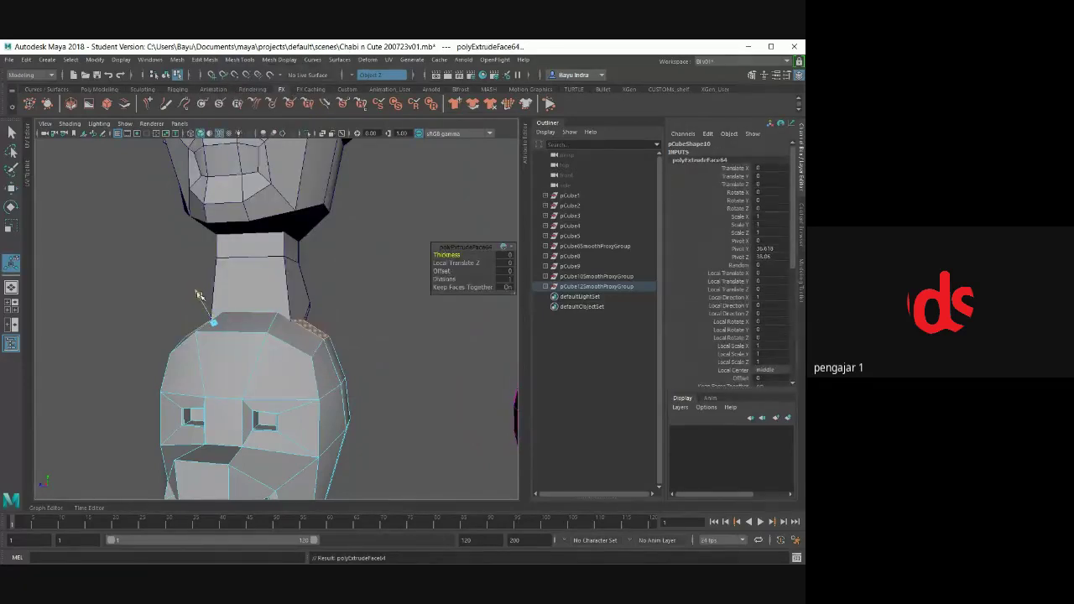
pyautogui.moveTo(198, 294)
pyautogui.mouseDown()
pyautogui.moveTo(180, 267)
pyautogui.moveTo(360, 324)
pyautogui.moveTo(335, 303)
pyautogui.moveTo(346, 259)
pyautogui.mouseUp()
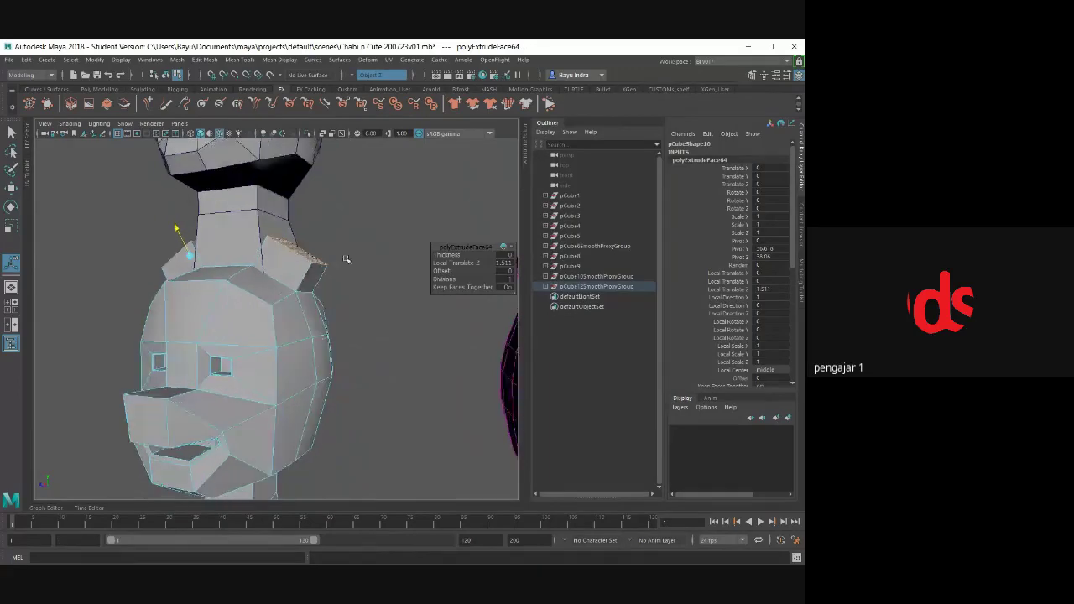
pyautogui.moveTo(355, 235); pyautogui.dragTo(403, 221, button='right')
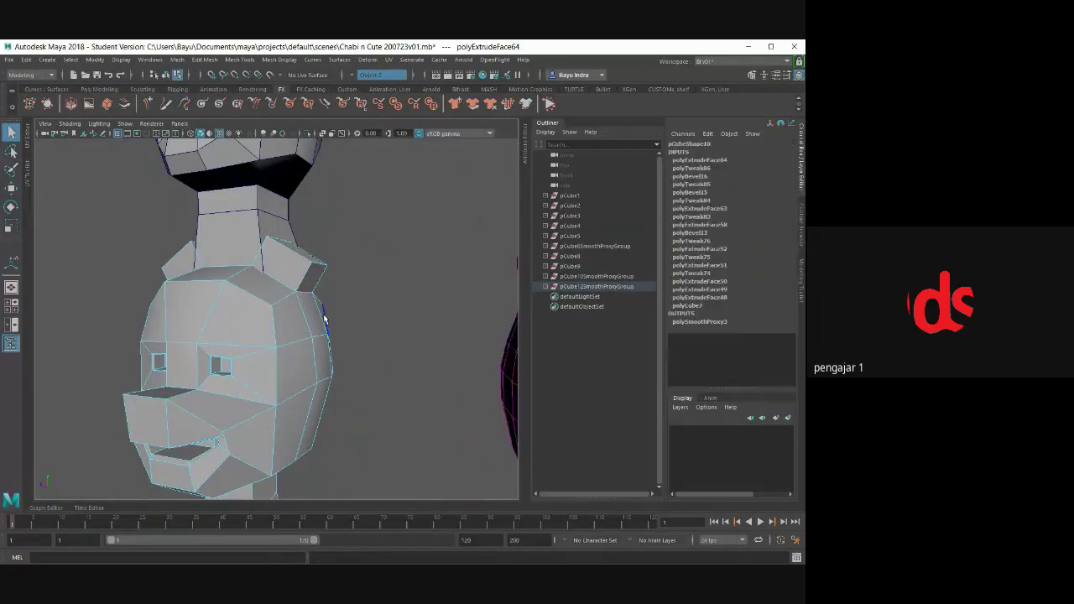
# - Select the ear edges with the Move tool and inspect them in wireframe
pyautogui.moveTo(324, 320)
pyautogui.keyDown('alt'); pyautogui.mouseDown()
pyautogui.moveTo(296, 270)
pyautogui.moveTo(285, 291)
pyautogui.mouseUp(); pyautogui.keyUp('alt')
pyautogui.click(314, 292)
pyautogui.press('w')
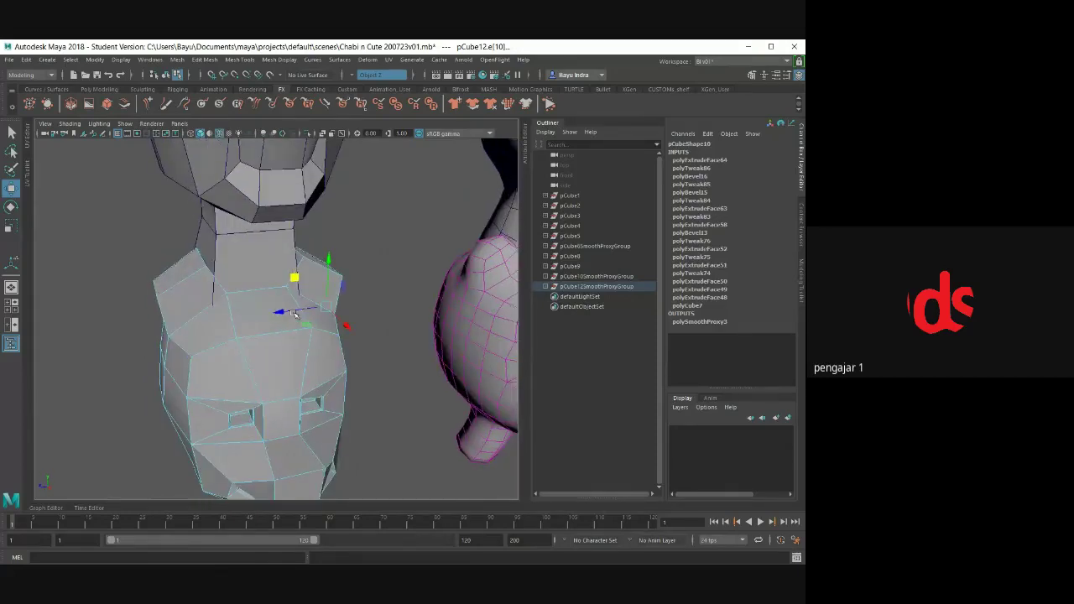
pyautogui.press('4')
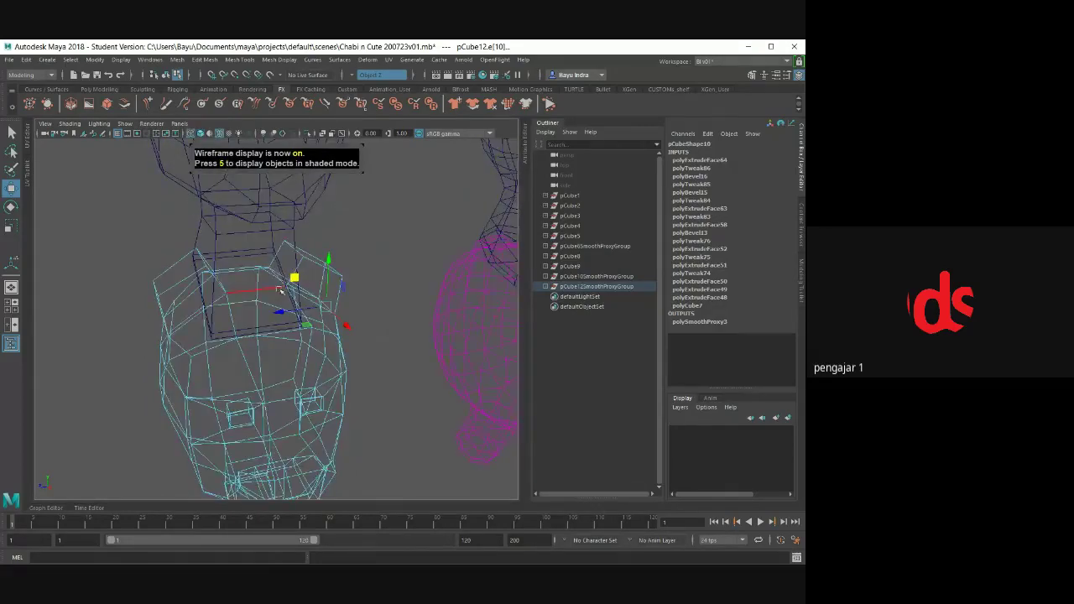
pyautogui.moveTo(280, 281)
pyautogui.keyDown('alt'); pyautogui.mouseDown()
pyautogui.moveTo(232, 266)
pyautogui.moveTo(254, 312)
pyautogui.mouseUp(); pyautogui.keyUp('alt')
pyautogui.click(243, 256)
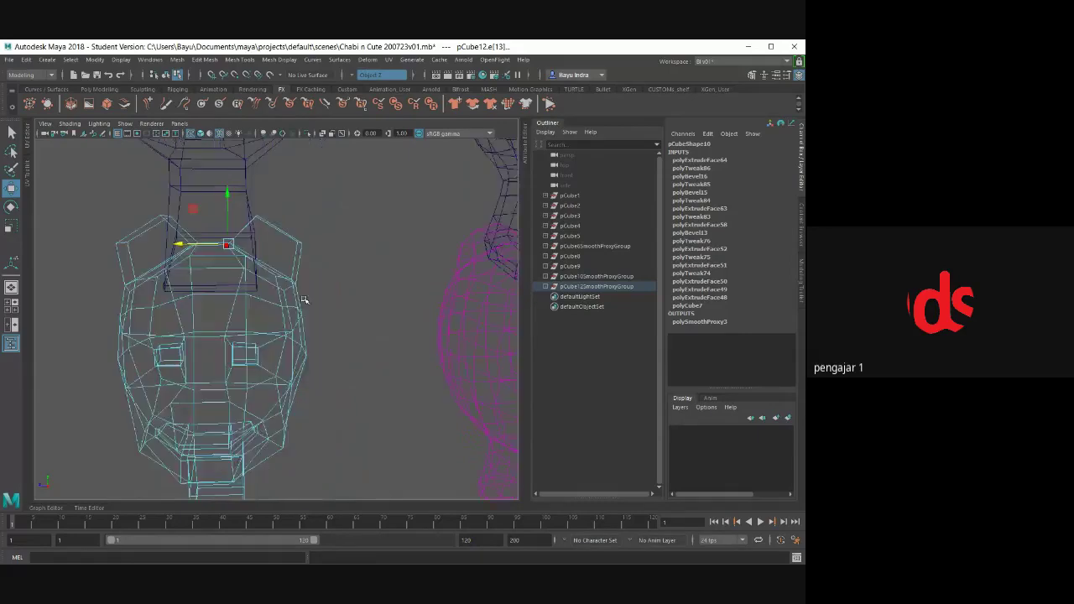
# - Back in shaded display, select an edge on the side of the head
pyautogui.press('5')
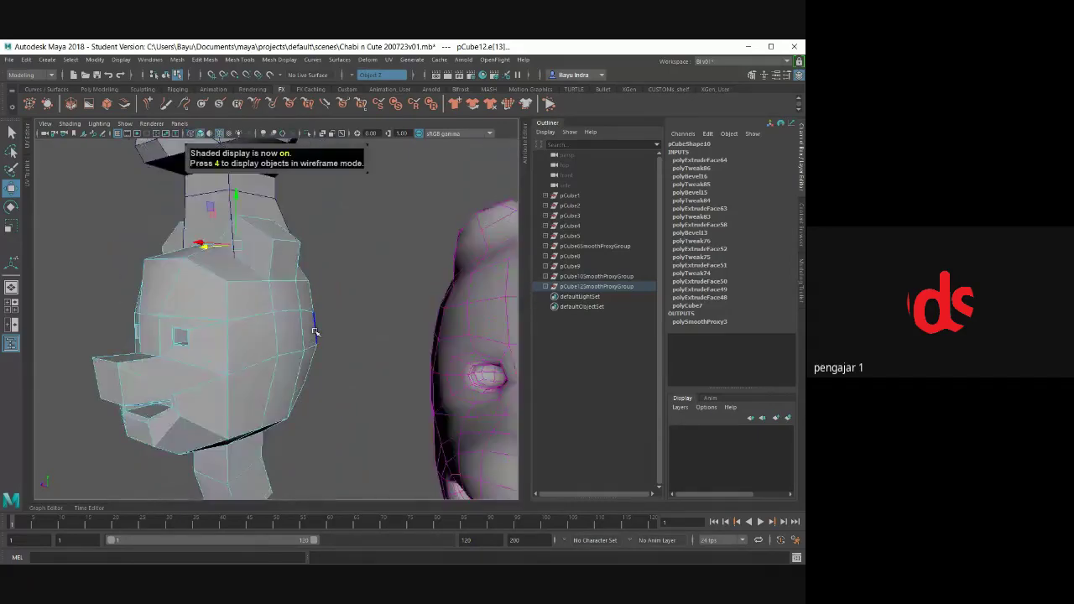
pyautogui.scroll(-3, 315, 332)
pyautogui.moveTo(325, 335)
pyautogui.keyDown('alt'); pyautogui.mouseDown()
pyautogui.moveTo(370, 328)
pyautogui.moveTo(314, 361)
pyautogui.moveTo(272, 344)
pyautogui.moveTo(288, 365)
pyautogui.moveTo(302, 322)
pyautogui.mouseUp(); pyautogui.keyUp('alt')
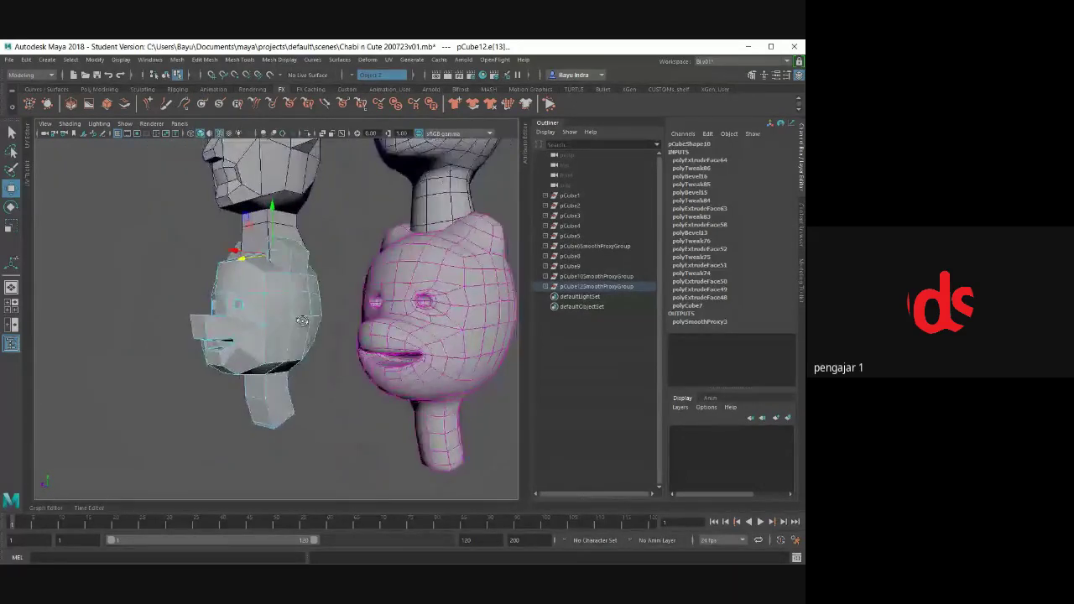
pyautogui.click(304, 317)
pyautogui.click(302, 312)
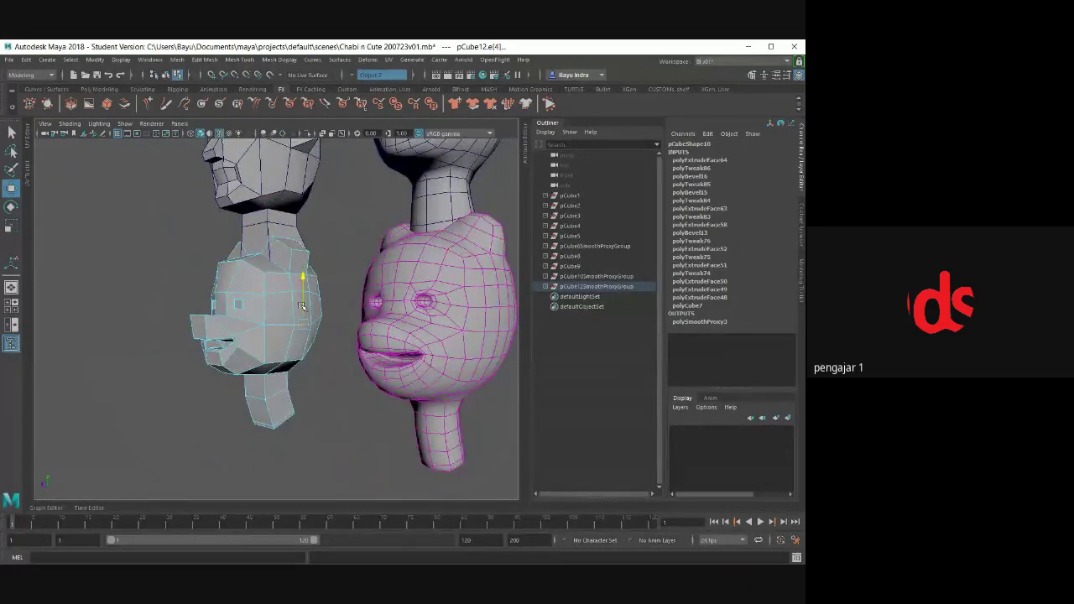
pyautogui.moveTo(303, 312)
pyautogui.keyDown('alt'); pyautogui.mouseDown()
pyautogui.moveTo(338, 336)
pyautogui.moveTo(372, 336)
pyautogui.moveTo(381, 357)
pyautogui.moveTo(281, 353)
pyautogui.moveTo(132, 311)
pyautogui.moveTo(307, 353)
pyautogui.moveTo(325, 345)
pyautogui.mouseUp(); pyautogui.keyUp('alt')
# - Nudge a mesh edge slightly and frame the grey head's mouth
pyautogui.click(359, 329)
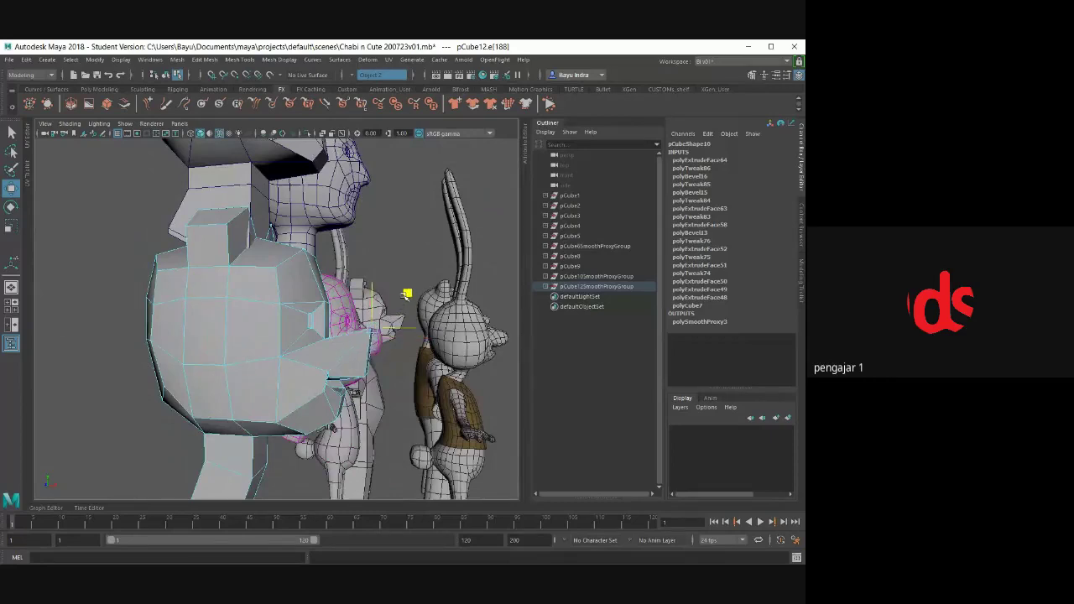
pyautogui.moveTo(406, 294); pyautogui.dragTo(410, 299, button='middle')
pyautogui.moveTo(378, 329)
pyautogui.keyDown('alt'); pyautogui.mouseDown()
pyautogui.moveTo(299, 356)
pyautogui.moveTo(276, 383)
pyautogui.moveTo(222, 346)
pyautogui.moveTo(272, 336)
pyautogui.moveTo(294, 357)
pyautogui.moveTo(348, 297)
pyautogui.mouseUp(); pyautogui.keyUp('alt')
pyautogui.press('f')
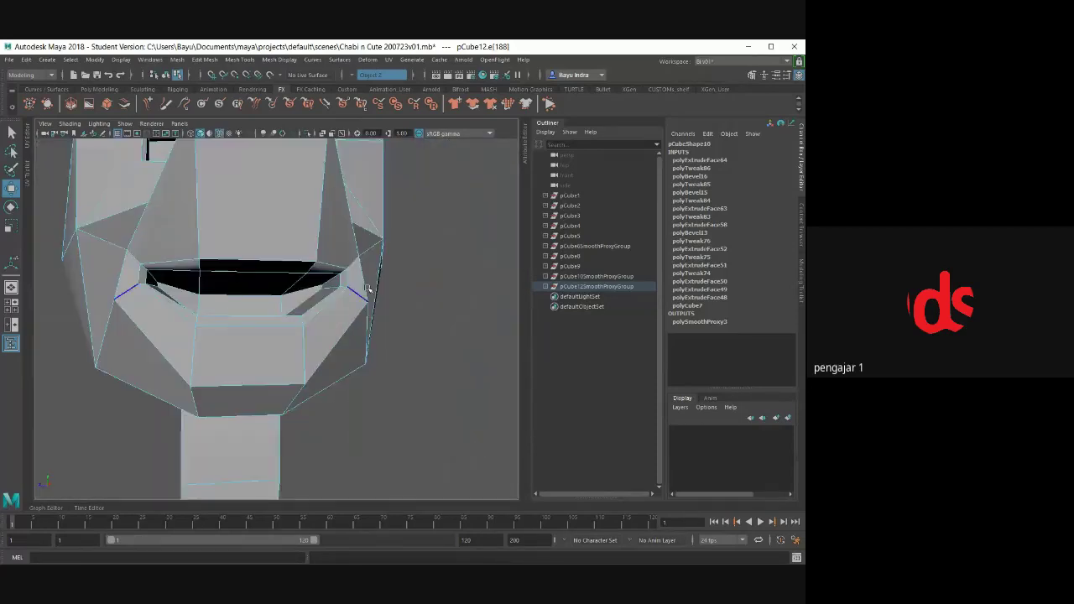
# - In vertex mode, pull the mouth-corner vertices inward
pyautogui.press('4')
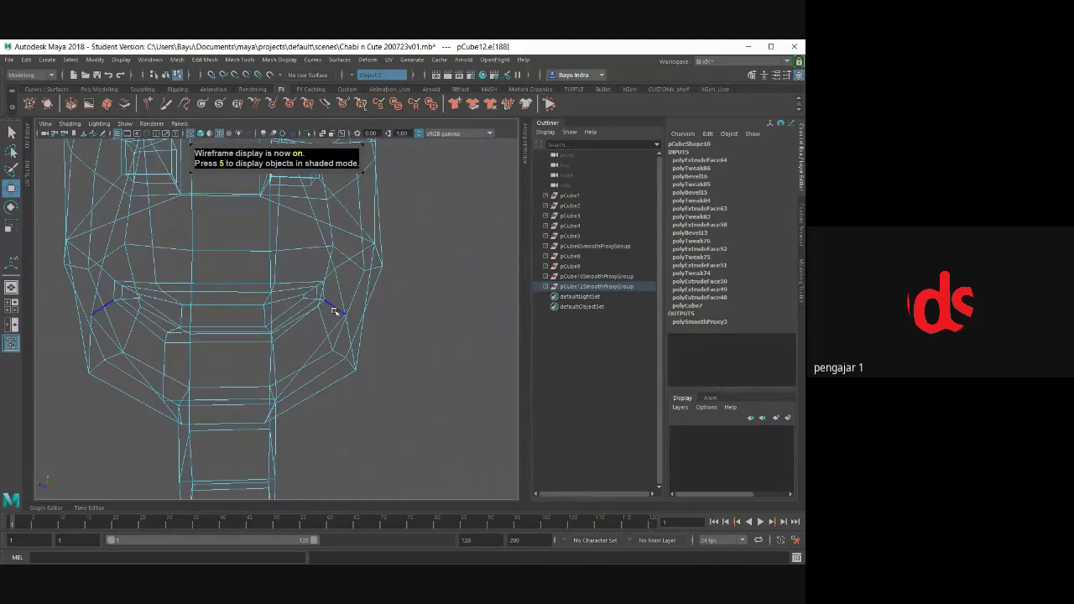
pyautogui.keyDown('alt'); pyautogui.moveTo(334, 311); pyautogui.dragTo(313, 320); pyautogui.keyUp('alt')
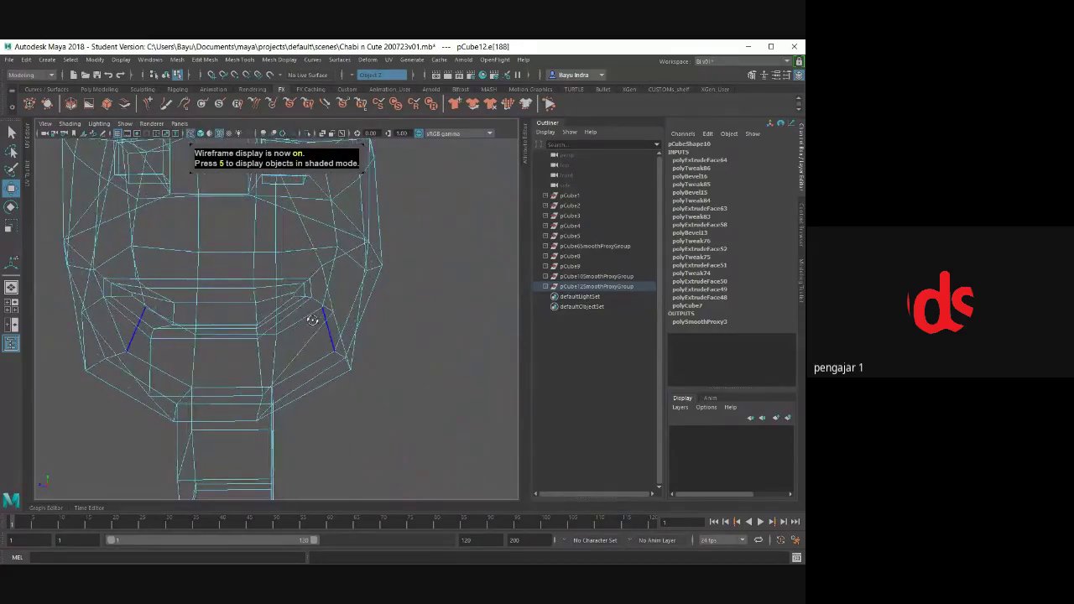
pyautogui.moveTo(312, 320); pyautogui.dragTo(311, 301, button='right')
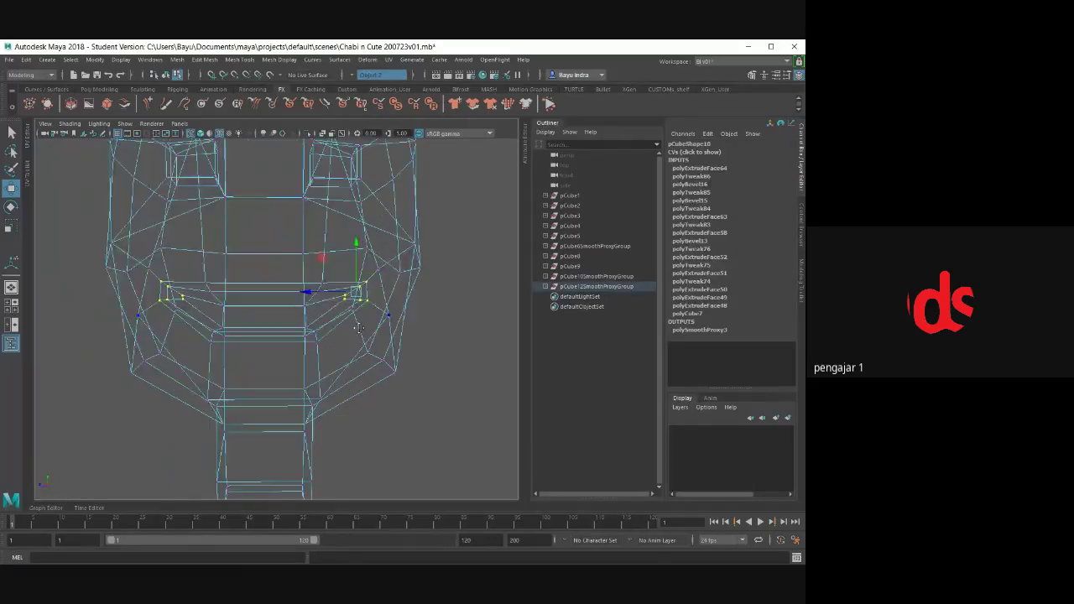
pyautogui.press('5')
pyautogui.keyDown('alt'); pyautogui.moveTo(369, 316); pyautogui.dragTo(361, 317); pyautogui.keyUp('alt')
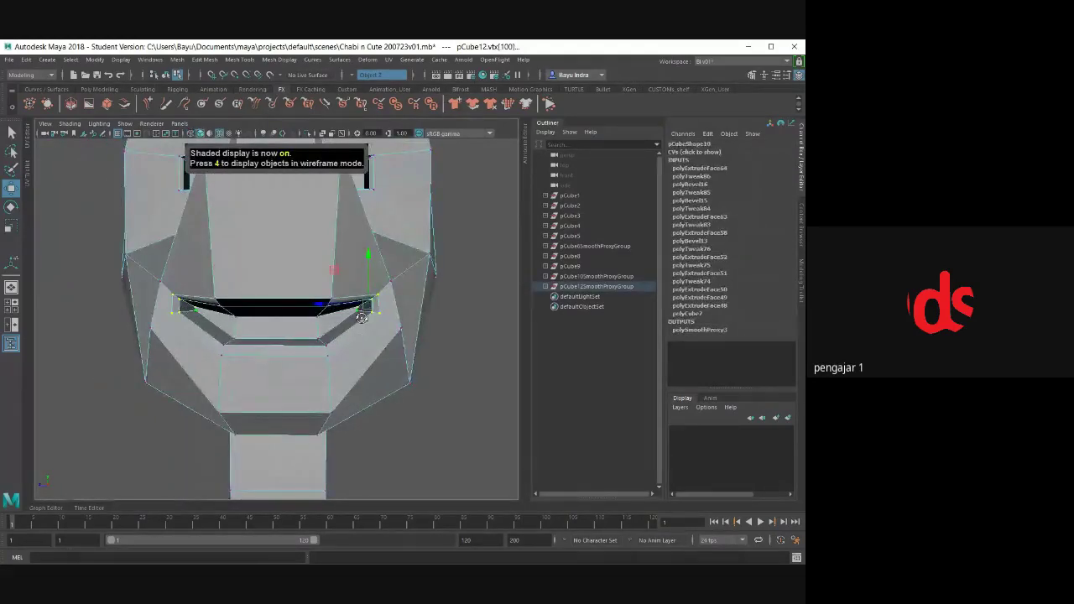
pyautogui.moveTo(334, 272); pyautogui.dragTo(302, 286)
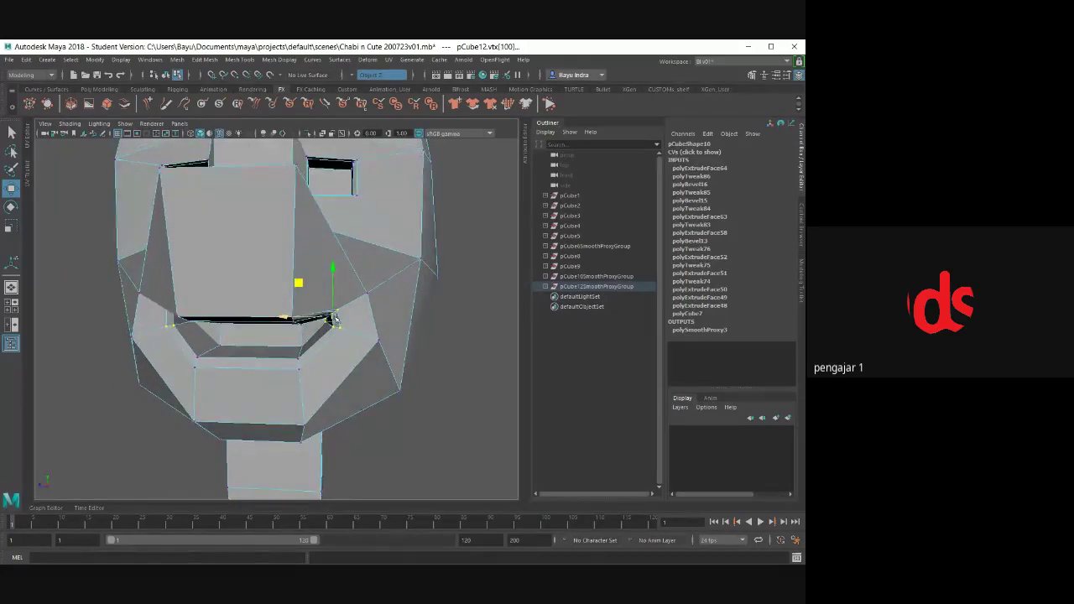
# - Nudge the mouth-ring vertices inward and check the smooth proxy from several angles
pyautogui.press('4')
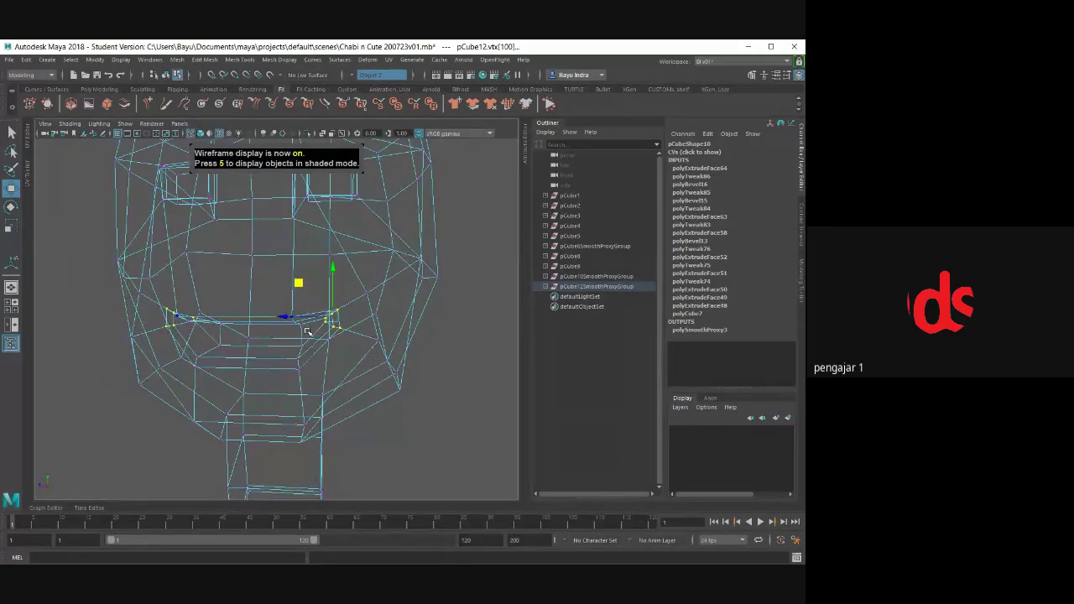
pyautogui.moveTo(308, 332)
pyautogui.keyDown('alt'); pyautogui.mouseDown()
pyautogui.moveTo(331, 345)
pyautogui.moveTo(285, 319)
pyautogui.mouseUp(); pyautogui.keyUp('alt')
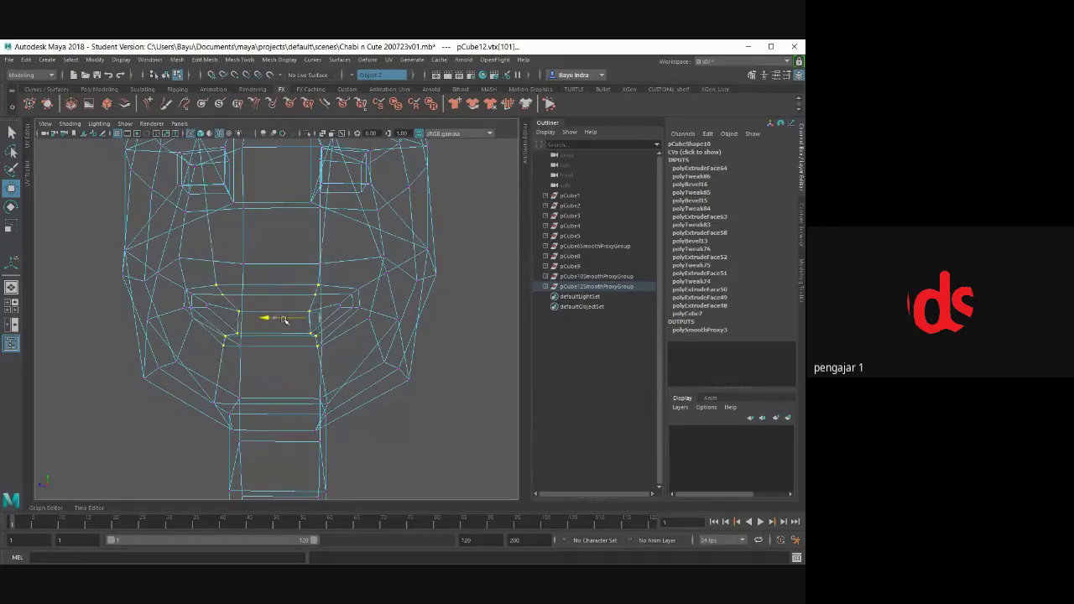
pyautogui.press('5')
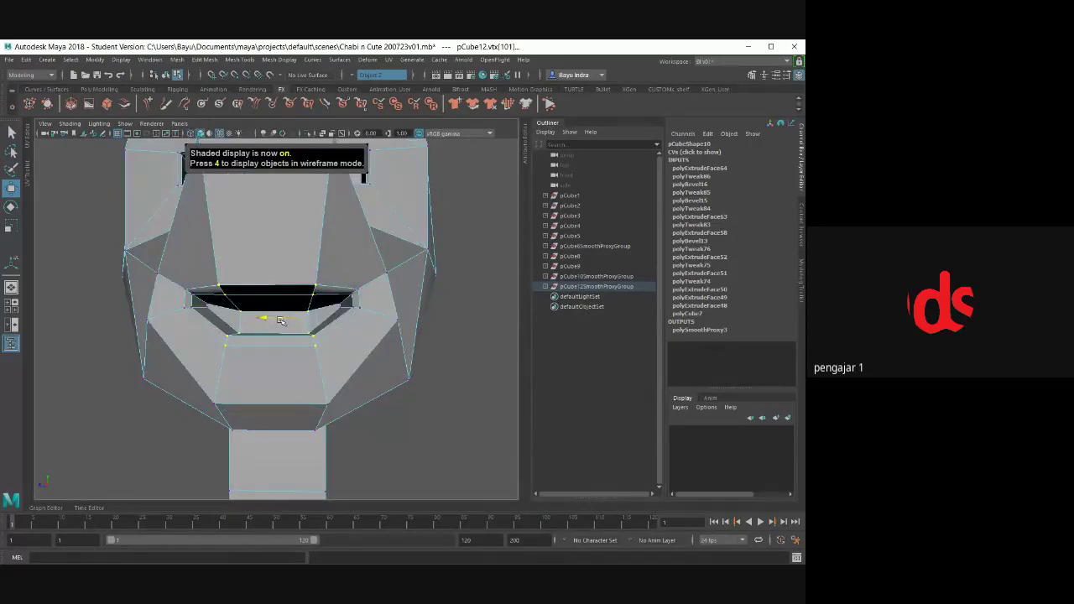
pyautogui.moveTo(281, 321)
pyautogui.mouseDown()
pyautogui.moveTo(264, 342)
pyautogui.moveTo(343, 330)
pyautogui.moveTo(303, 325)
pyautogui.mouseUp()
pyautogui.scroll(-5, 280, 321)
pyautogui.scroll(3, 330, 351)
pyautogui.scroll(3, 326, 349)
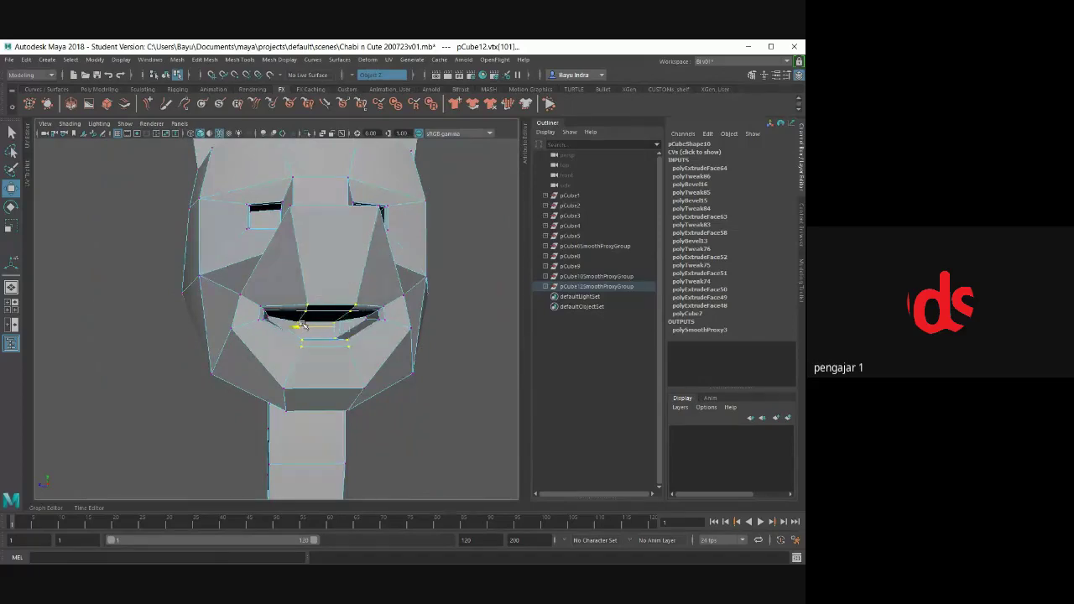
pyautogui.scroll(-3, 391, 332)
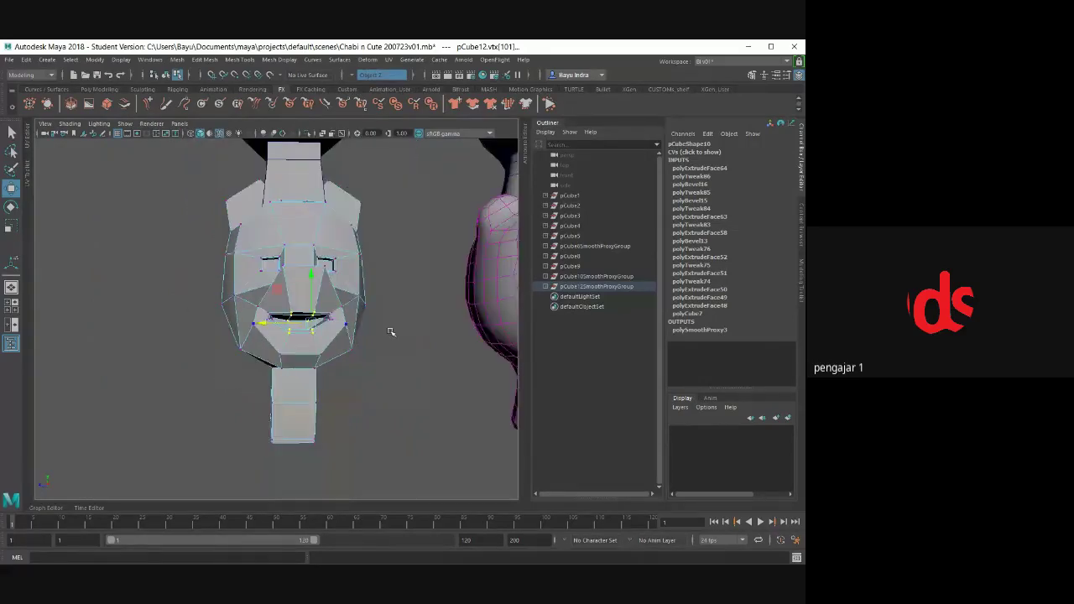
pyautogui.keyDown('alt'); pyautogui.moveTo(390, 333); pyautogui.dragTo(451, 305); pyautogui.keyUp('alt')
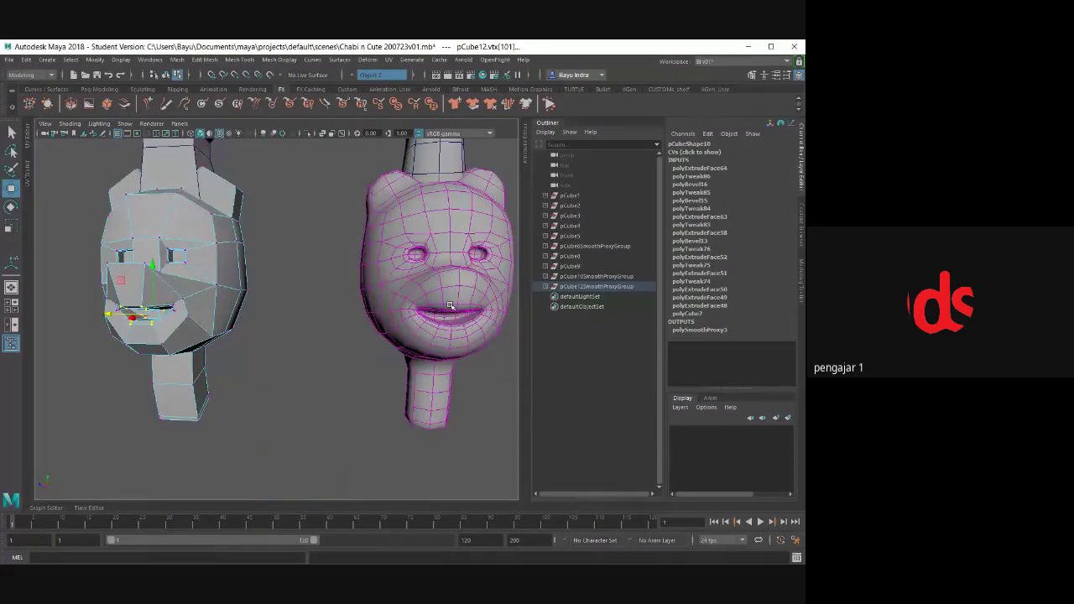
pyautogui.moveTo(469, 349)
pyautogui.keyDown('alt'); pyautogui.mouseDown()
pyautogui.moveTo(207, 361)
pyautogui.moveTo(264, 340)
pyautogui.moveTo(487, 360)
pyautogui.moveTo(407, 358)
pyautogui.moveTo(420, 352)
pyautogui.mouseUp(); pyautogui.keyUp('alt')
# - Pull a face on the chibi head's side outward
pyautogui.moveTo(299, 268); pyautogui.dragTo(300, 295, button='right')
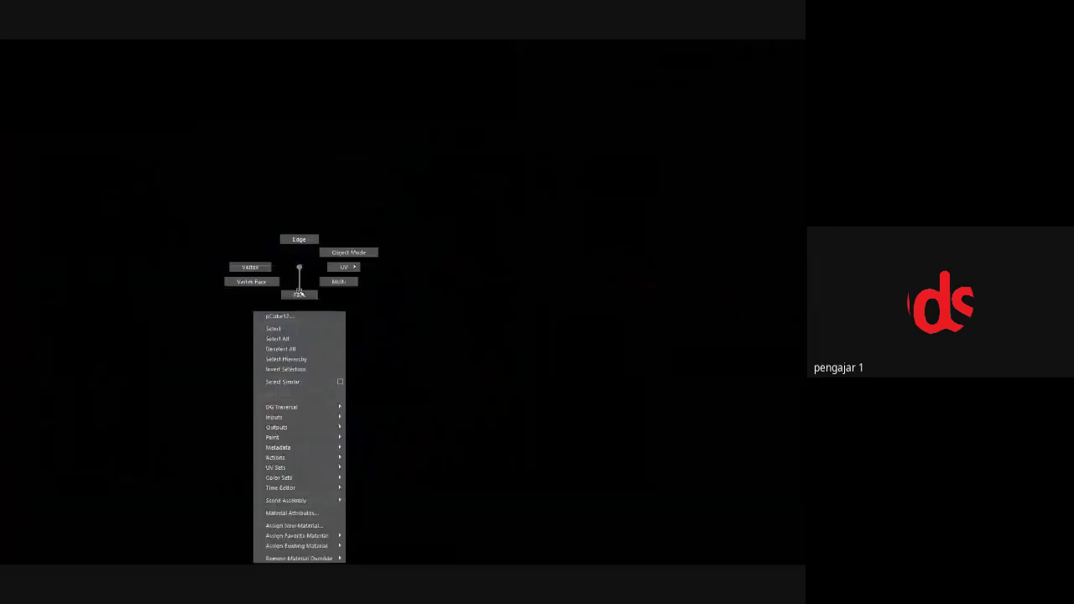
pyautogui.click(259, 292)
pyautogui.moveTo(277, 291); pyautogui.dragTo(291, 289)
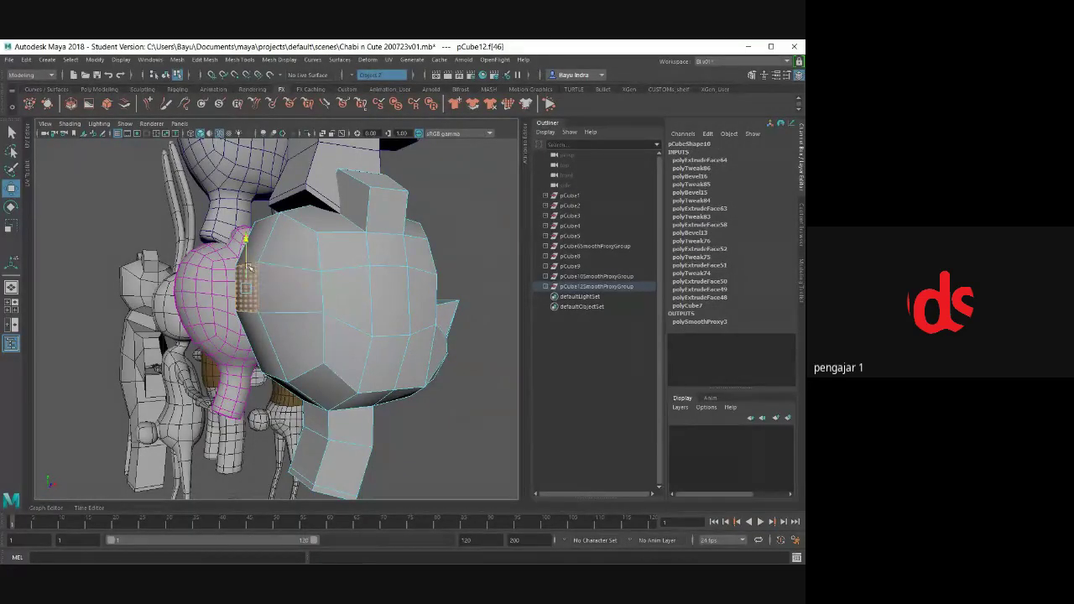
pyautogui.keyDown('alt'); pyautogui.moveTo(273, 243); pyautogui.dragTo(286, 250); pyautogui.keyUp('alt')
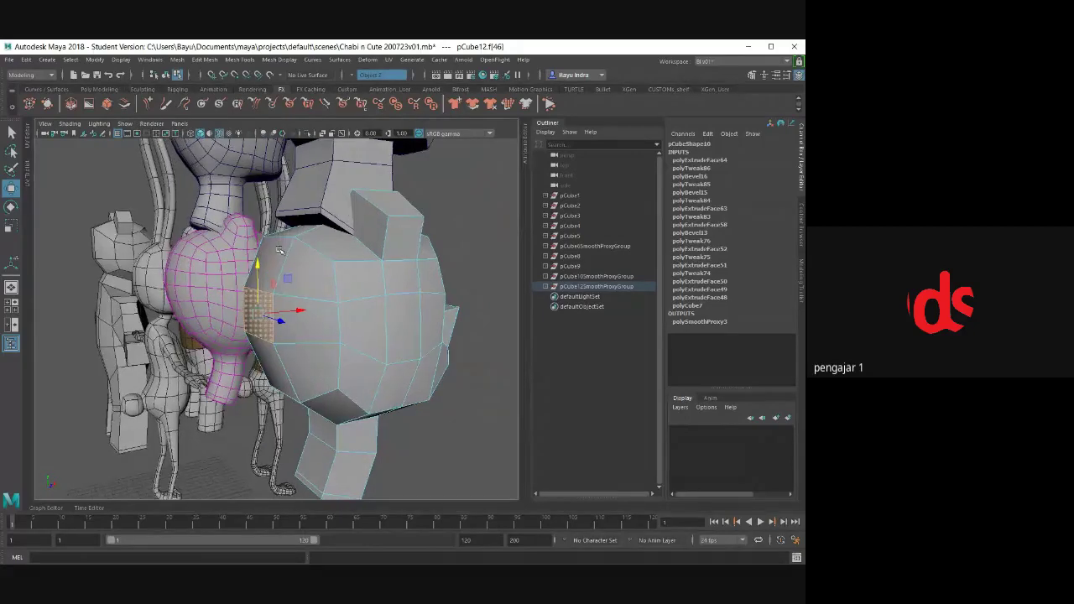
# - Inspect the vertical edges on the head's side, then return to object mode
pyautogui.rightClick(286, 250)
pyautogui.click(285, 221)
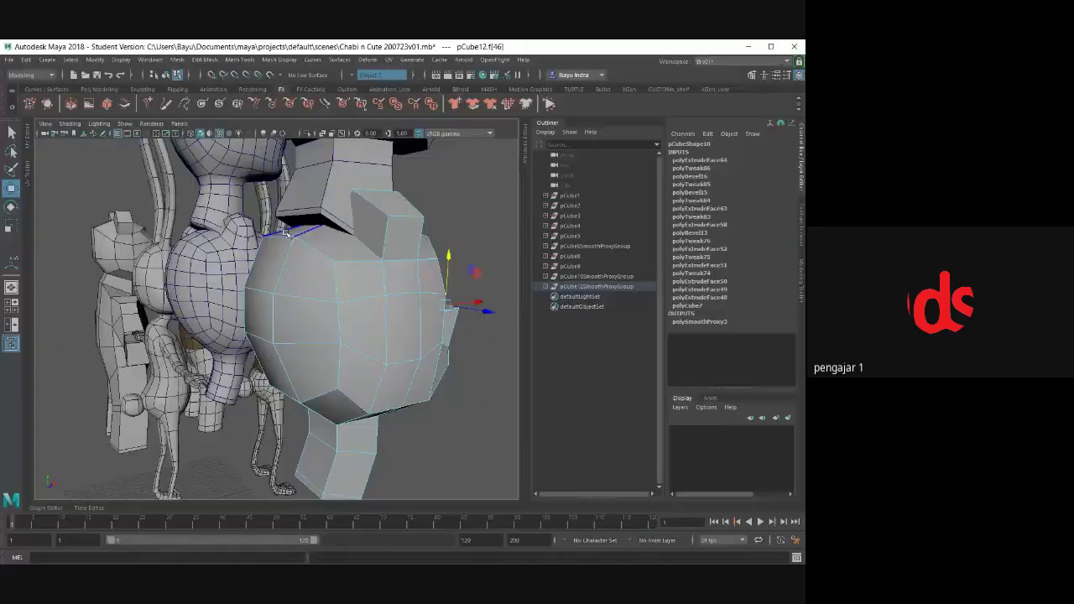
pyautogui.click(296, 235)
pyautogui.moveTo(289, 243)
pyautogui.keyDown('alt'); pyautogui.mouseDown()
pyautogui.moveTo(272, 264)
pyautogui.moveTo(275, 206)
pyautogui.mouseUp(); pyautogui.keyUp('alt')
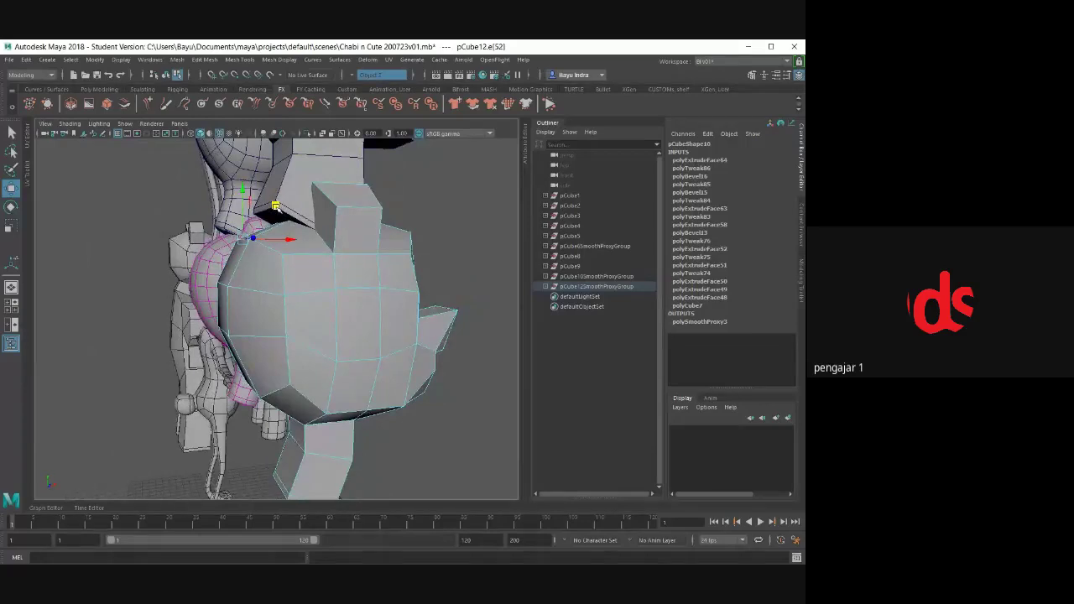
pyautogui.keyDown('alt'); pyautogui.moveTo(242, 288); pyautogui.dragTo(256, 282); pyautogui.keyUp('alt')
pyautogui.click(250, 314)
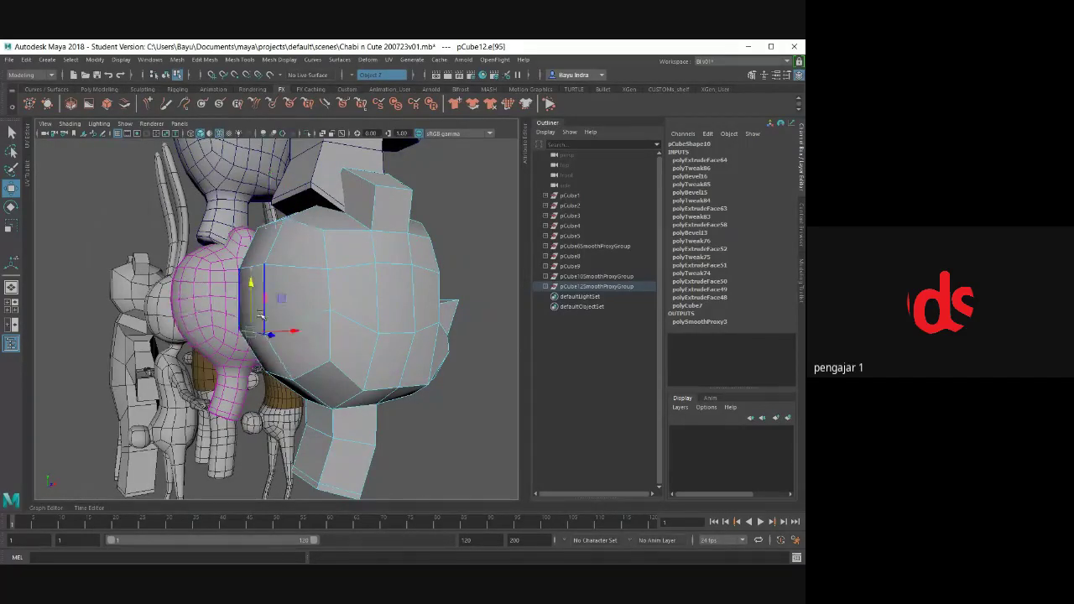
pyautogui.moveTo(250, 317)
pyautogui.keyDown('alt'); pyautogui.mouseDown()
pyautogui.moveTo(198, 342)
pyautogui.moveTo(376, 386)
pyautogui.mouseUp(); pyautogui.keyUp('alt')
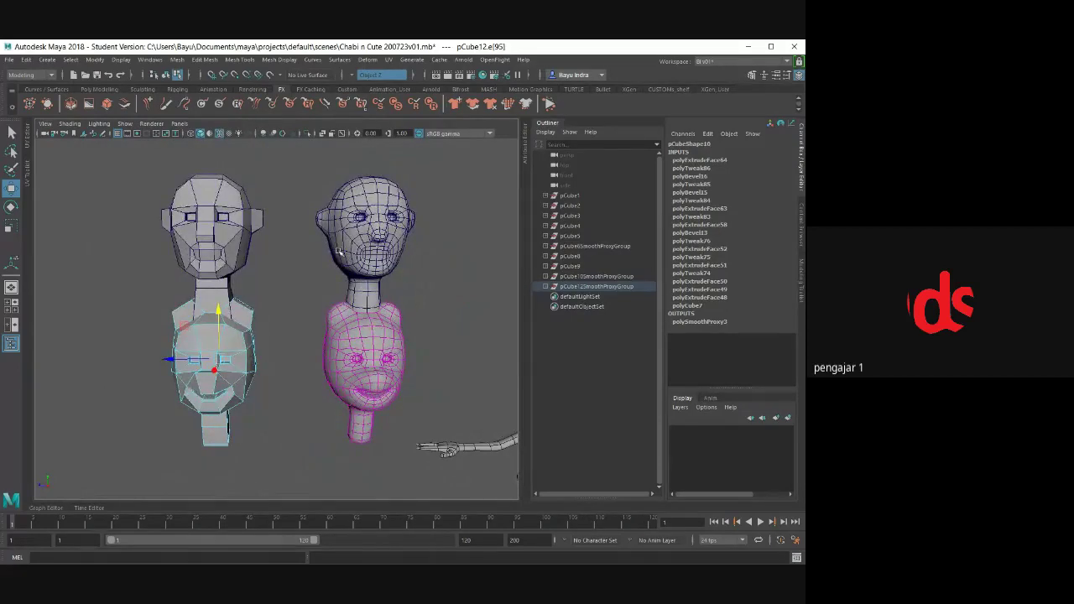
pyautogui.moveTo(444, 282); pyautogui.dragTo(457, 264, button='right')
# - Select the low-poly human head pCube16 and switch it to vertex mode
pyautogui.moveTo(417, 345)
pyautogui.keyDown('alt'); pyautogui.mouseDown()
pyautogui.moveTo(433, 336)
pyautogui.moveTo(403, 333)
pyautogui.mouseUp(); pyautogui.keyUp('alt')
pyautogui.scroll(3, 403, 336)
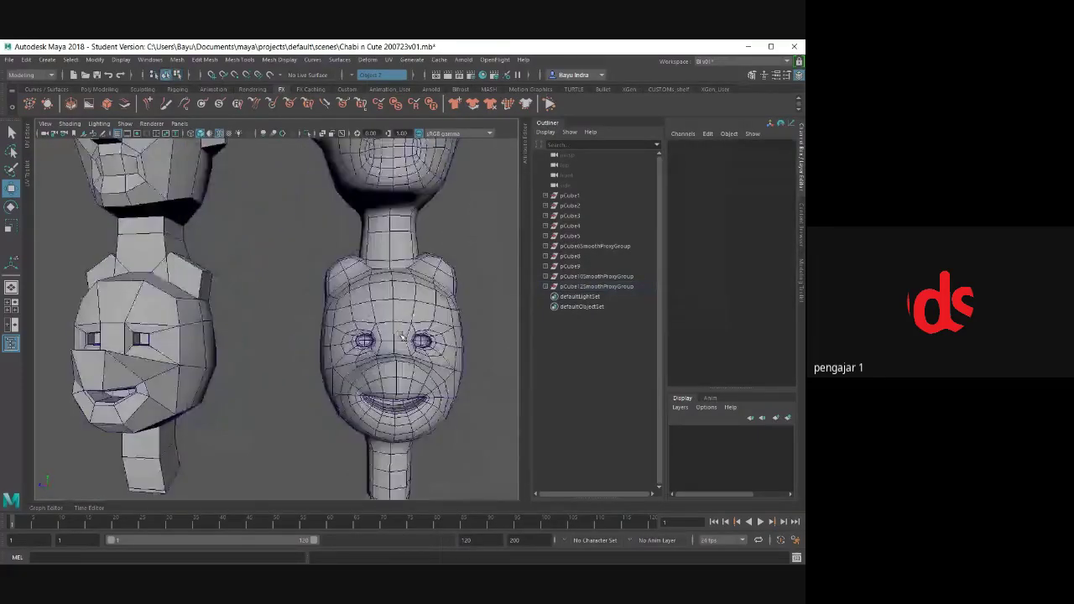
pyautogui.keyDown('alt'); pyautogui.moveTo(390, 283); pyautogui.dragTo(376, 302); pyautogui.keyUp('alt')
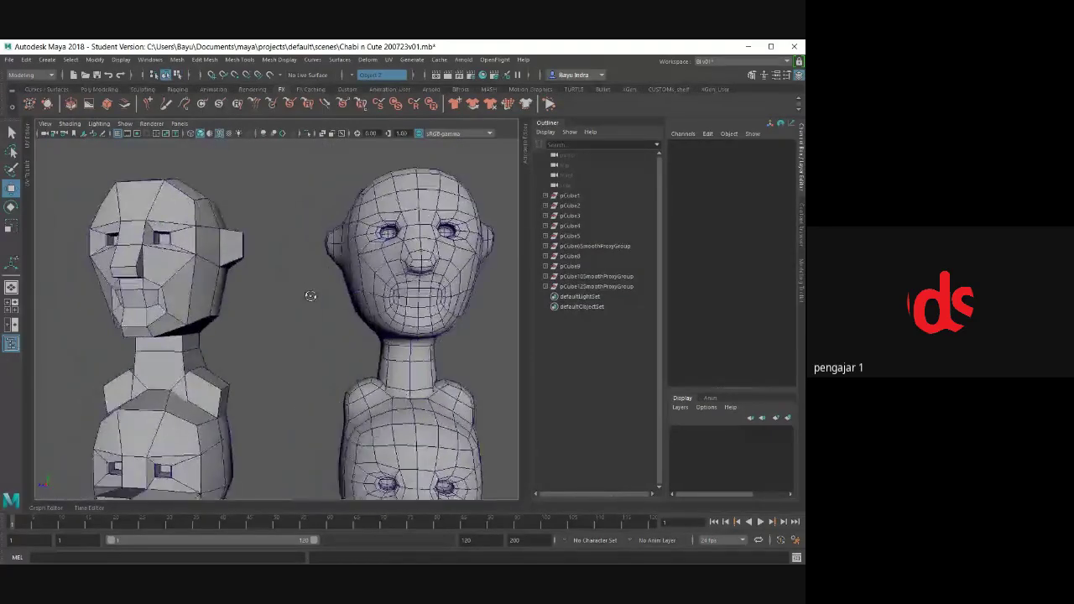
pyautogui.click(256, 304)
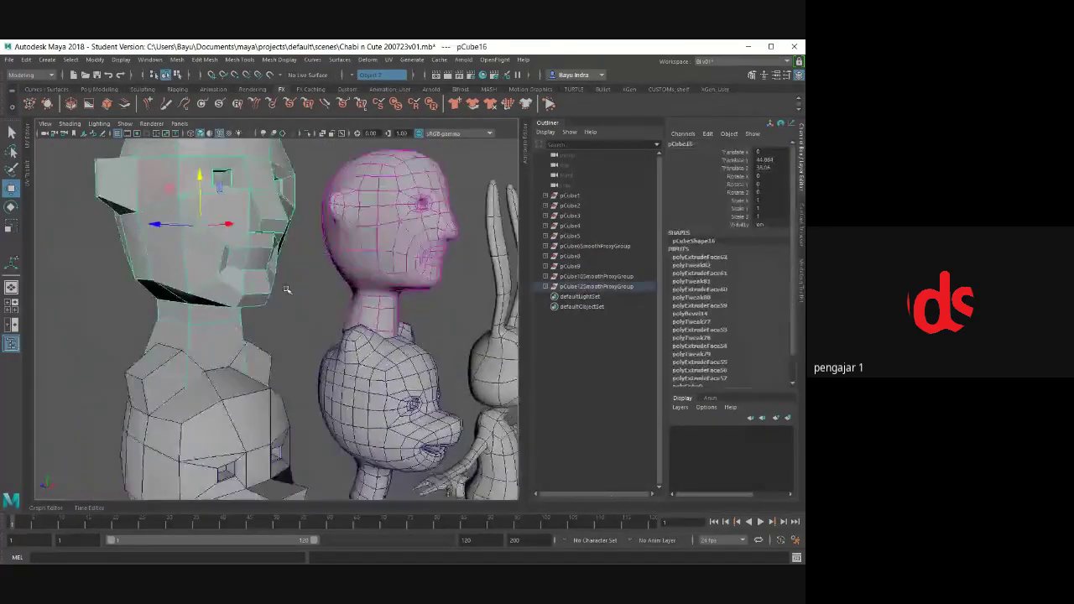
pyautogui.scroll(3, 232, 286)
pyautogui.scroll(2, 232, 285)
pyautogui.scroll(2, 232, 287)
pyautogui.keyDown('alt'); pyautogui.moveTo(233, 288); pyautogui.dragTo(272, 282); pyautogui.keyUp('alt')
pyautogui.moveTo(287, 202); pyautogui.dragTo(265, 193, button='right')
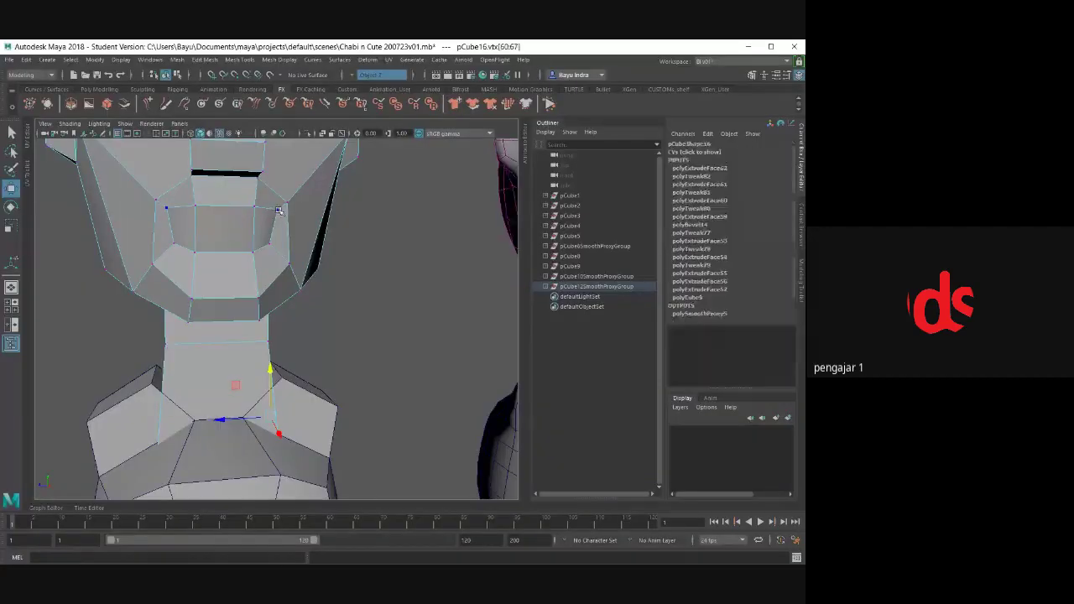
# - Move the mouth-loop vertices sideways and upward from the front view
pyautogui.moveTo(151, 195); pyautogui.dragTo(261, 216)
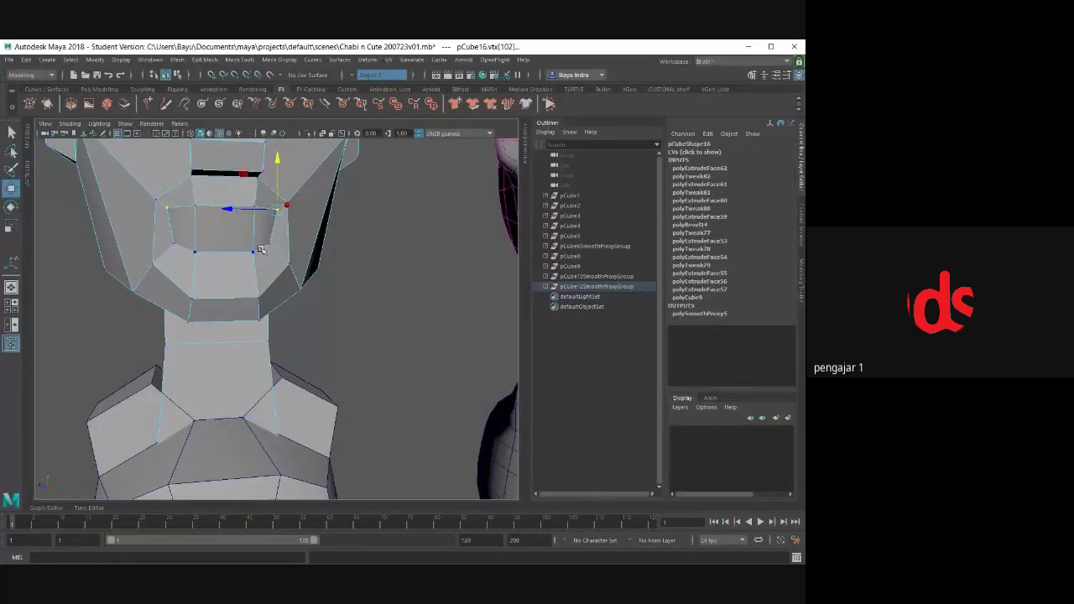
pyautogui.click(195, 207)
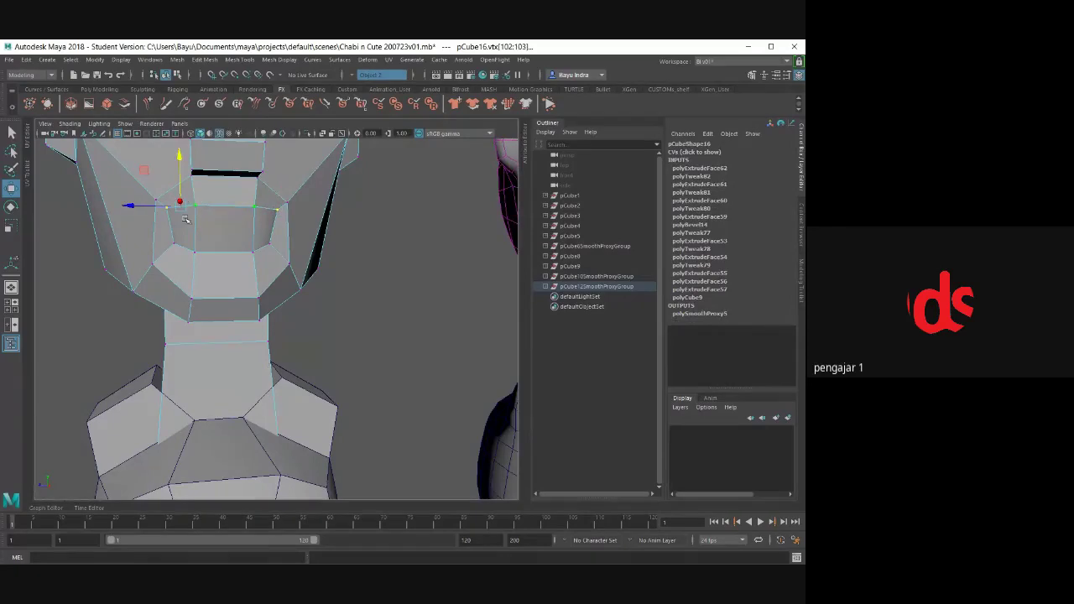
pyautogui.moveTo(136, 210); pyautogui.dragTo(145, 215)
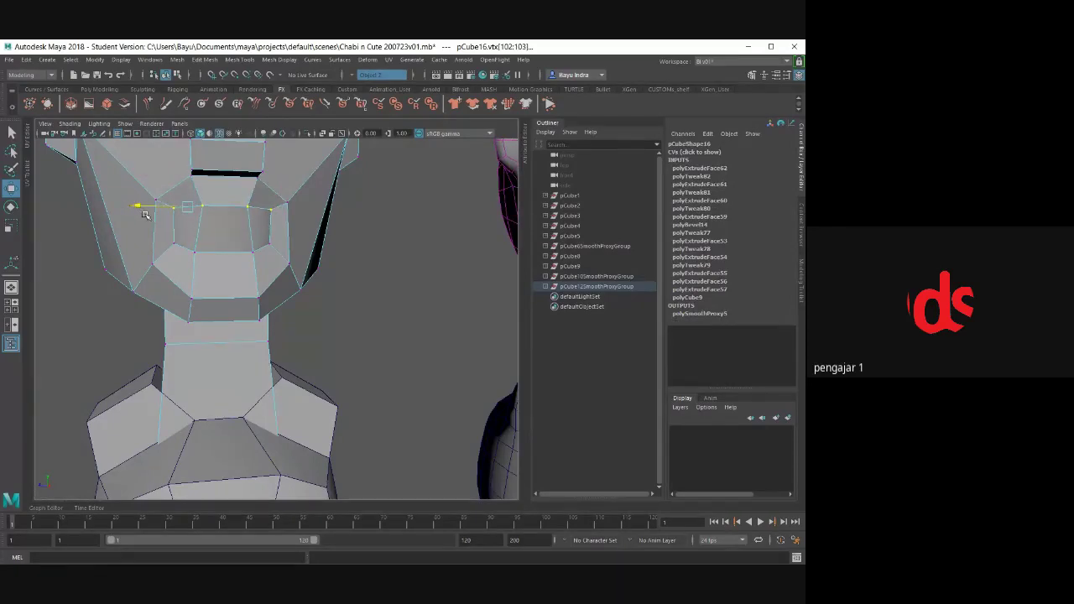
pyautogui.click(174, 243)
pyautogui.moveTo(174, 241); pyautogui.dragTo(174, 213)
pyautogui.click(194, 252)
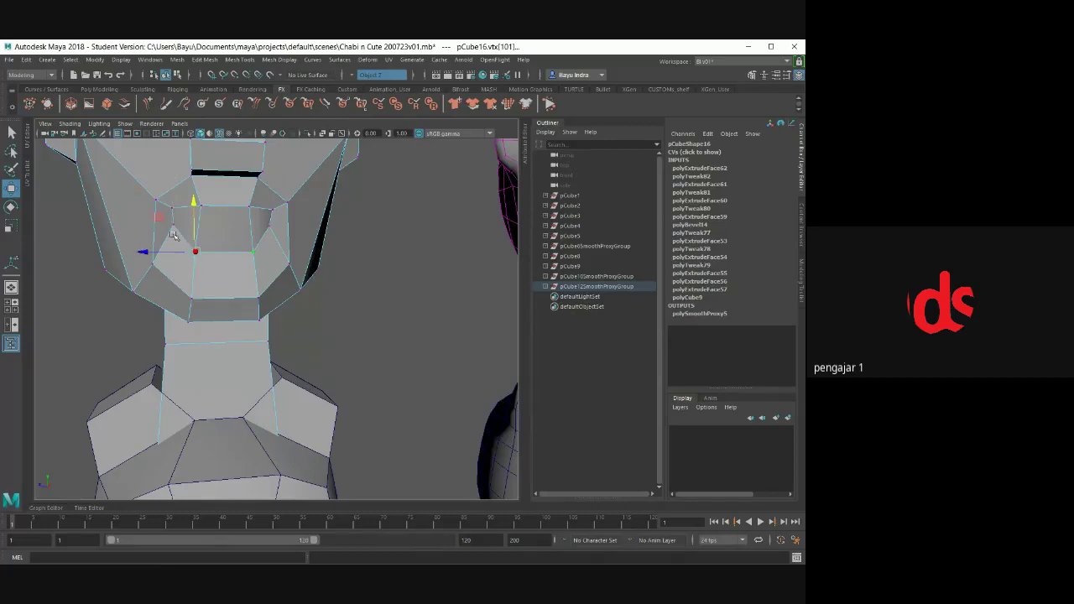
pyautogui.moveTo(159, 220); pyautogui.dragTo(166, 211, button='middle')
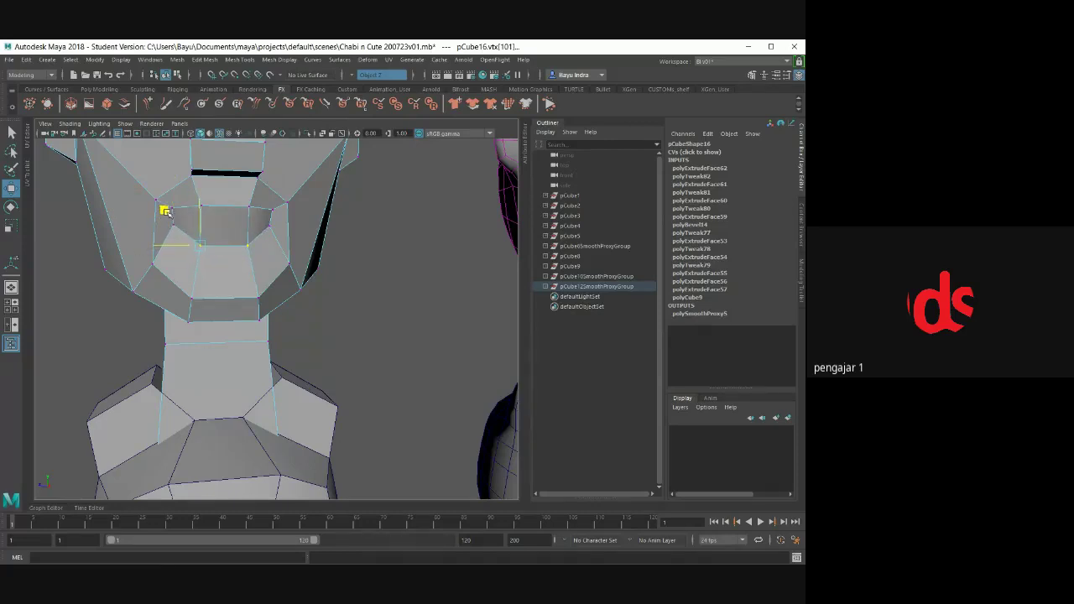
# - Check the mouth-loop vertices in wireframe side view, then switch to face mode
pyautogui.moveTo(204, 280)
pyautogui.keyDown('alt'); pyautogui.mouseDown()
pyautogui.moveTo(288, 280)
pyautogui.moveTo(308, 302)
pyautogui.moveTo(365, 260)
pyautogui.mouseUp(); pyautogui.keyUp('alt')
pyautogui.press('4')
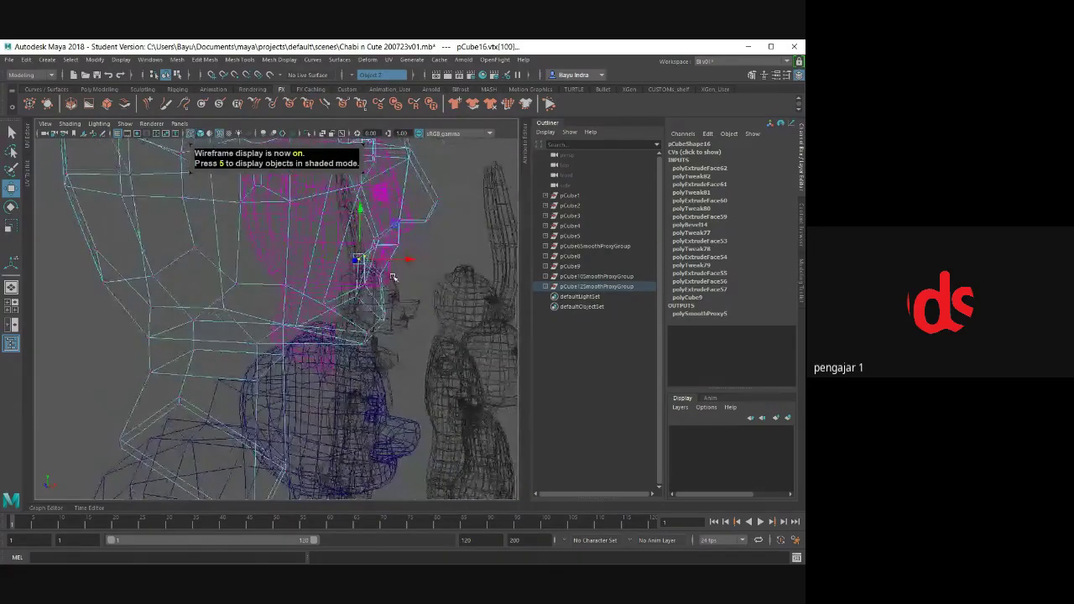
pyautogui.click(370, 259)
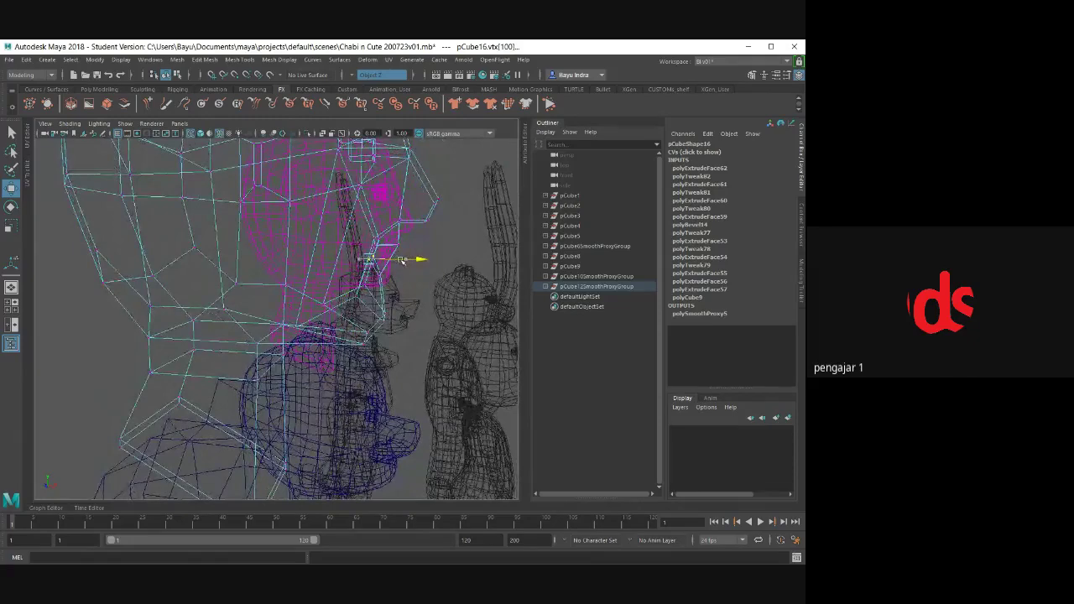
pyautogui.click(385, 276)
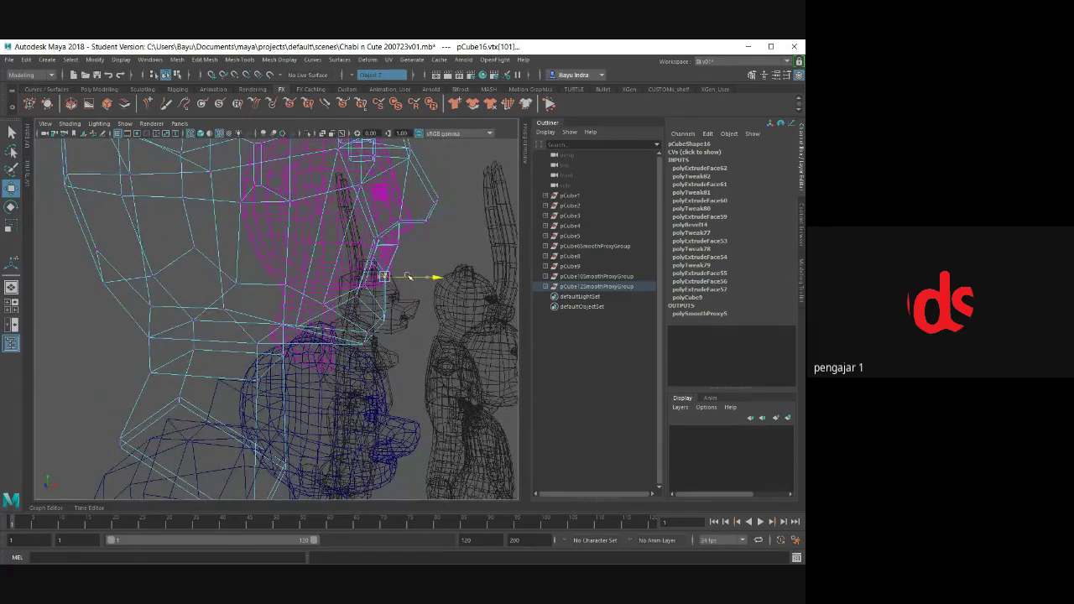
pyautogui.moveTo(404, 301)
pyautogui.keyDown('alt'); pyautogui.mouseDown()
pyautogui.moveTo(299, 295)
pyautogui.moveTo(338, 324)
pyautogui.mouseUp(); pyautogui.keyUp('alt')
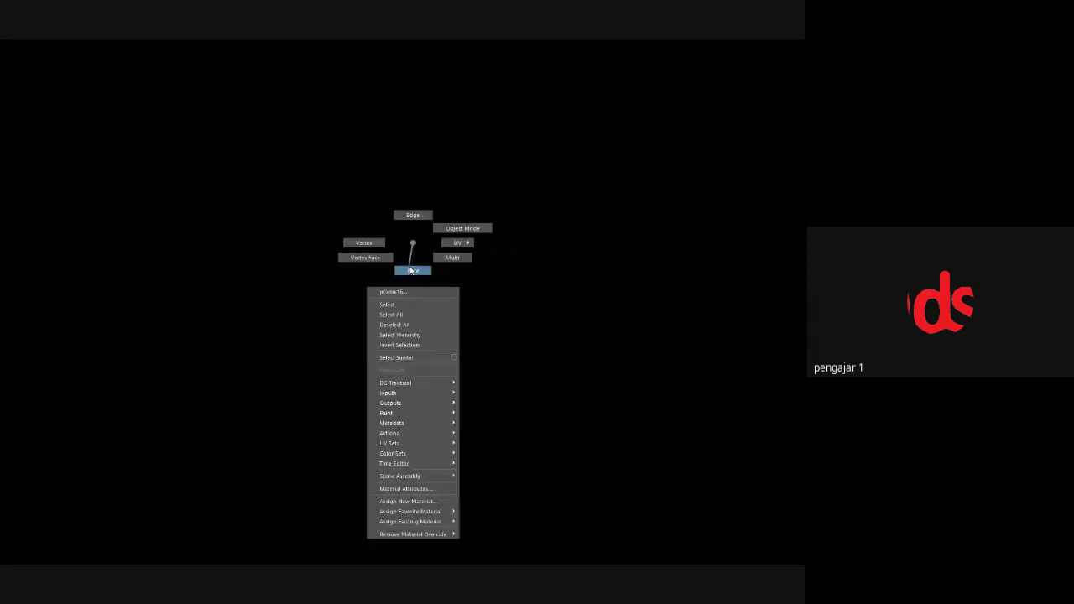
pyautogui.moveTo(412, 243); pyautogui.dragTo(412, 269, button='right')
# - Select the three mouth faces in shaded view and extrude them
pyautogui.click(293, 298)
pyautogui.click(260, 294)
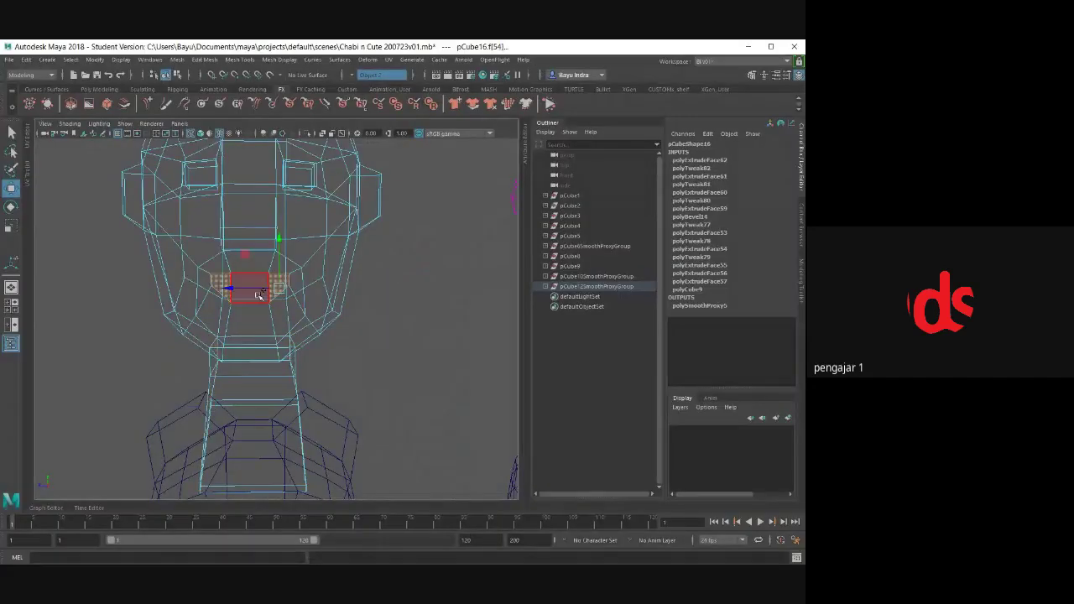
pyautogui.moveTo(259, 295); pyautogui.dragTo(286, 303)
pyautogui.scroll(-3, 328, 302)
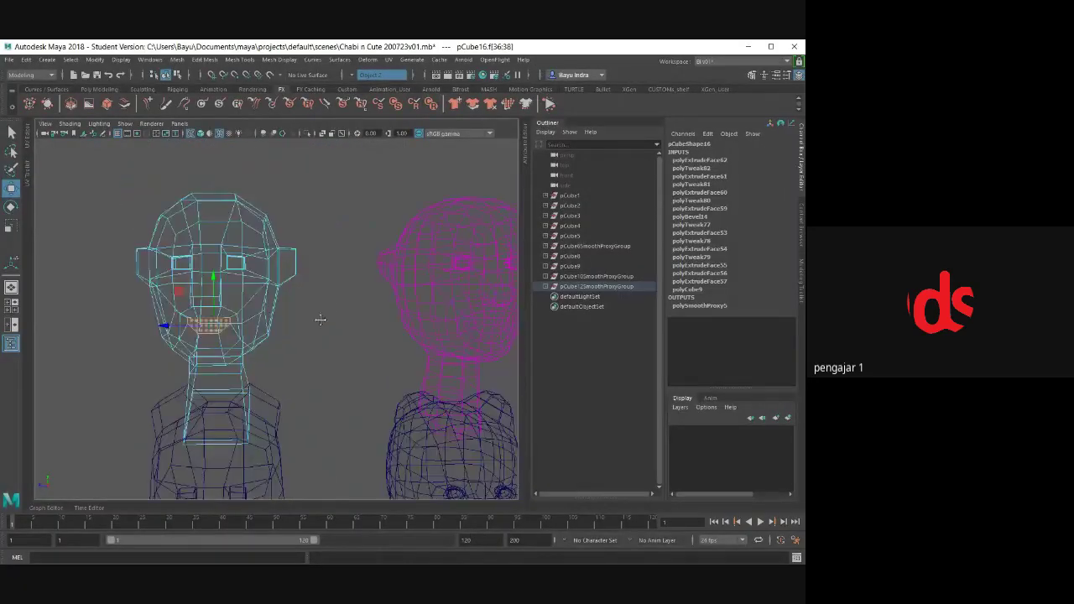
pyautogui.press('5')
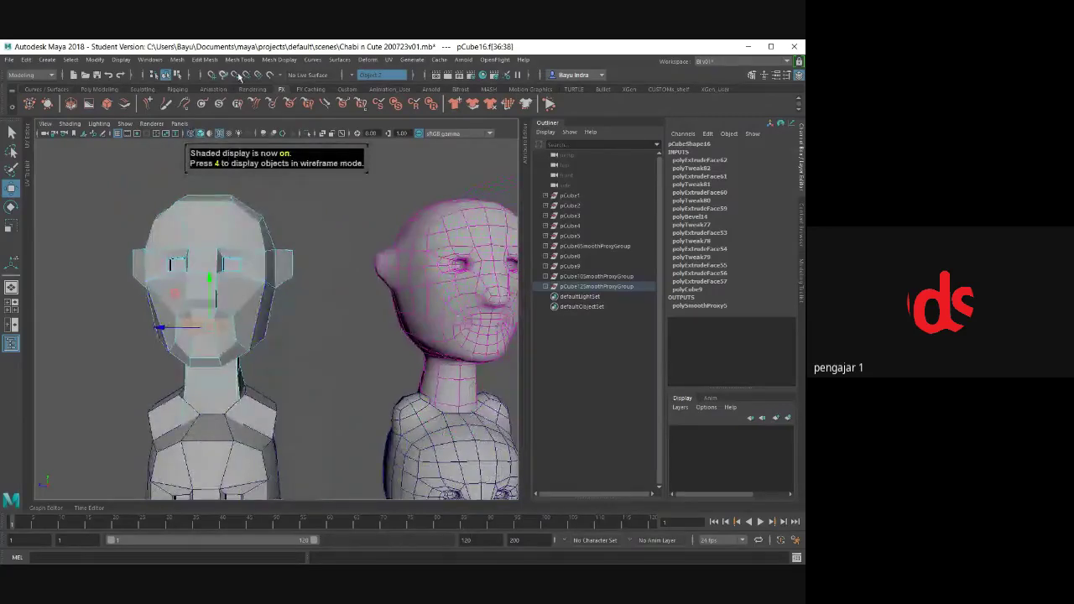
pyautogui.click(208, 62)
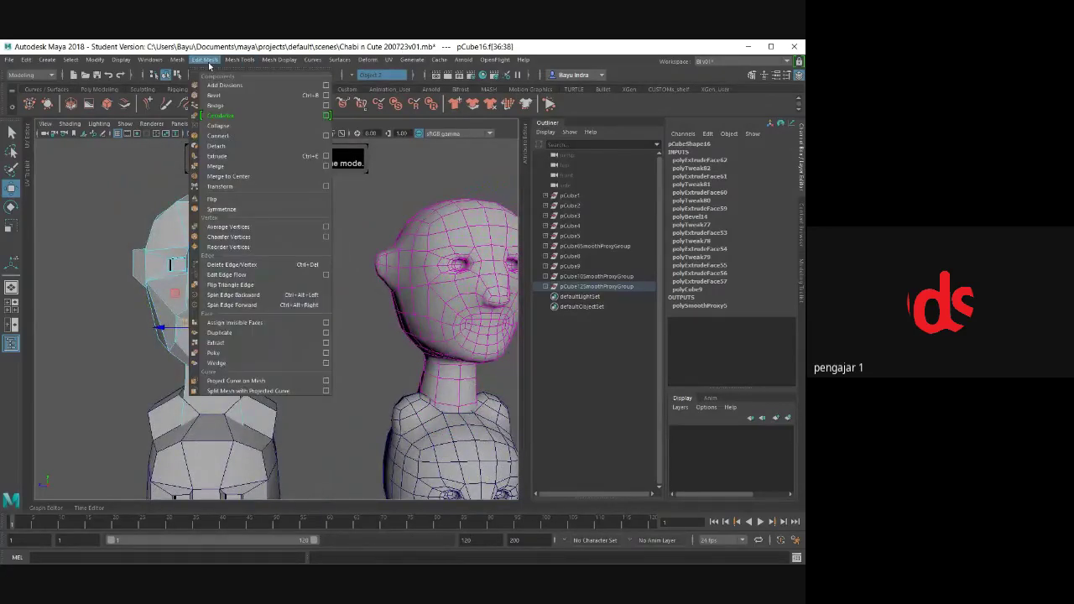
pyautogui.click(217, 156)
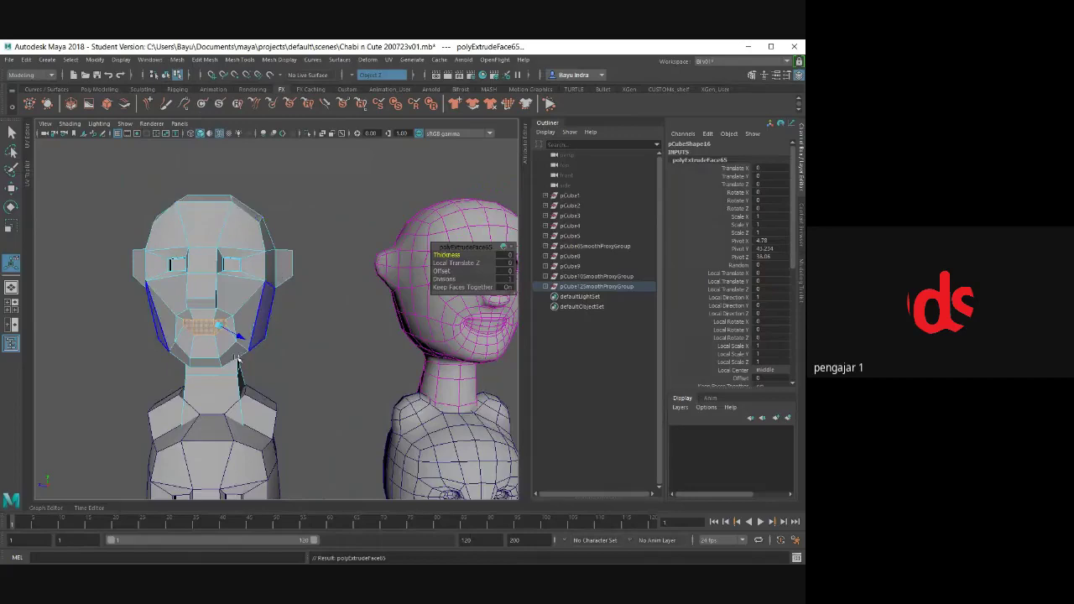
# - Push the extruded mouth faces back into the head in wireframe side view
pyautogui.keyDown('alt'); pyautogui.moveTo(252, 336); pyautogui.dragTo(301, 366); pyautogui.keyUp('alt')
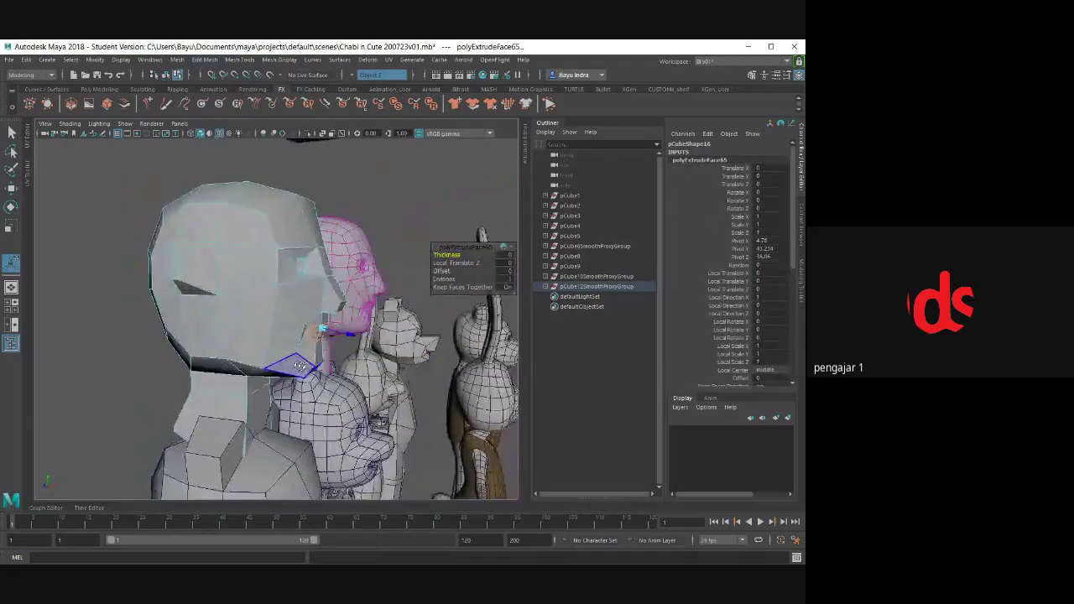
pyautogui.press('4')
pyautogui.press('w')
pyautogui.moveTo(335, 334); pyautogui.dragTo(312, 334)
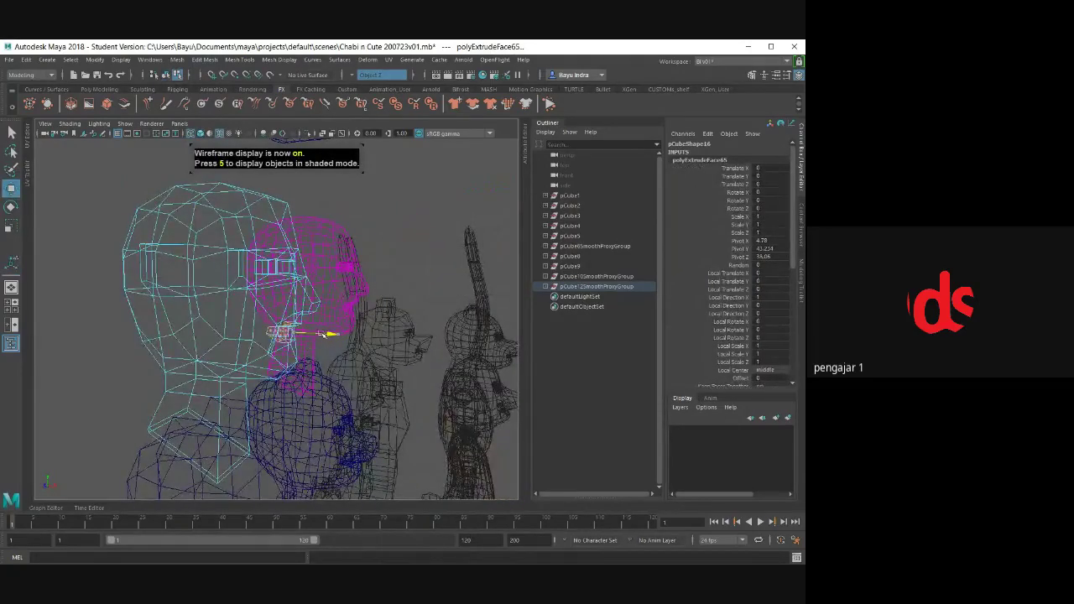
# - Scale the extruded mouth strip sideways and stretch the centre face f[37] taller
pyautogui.press('r')
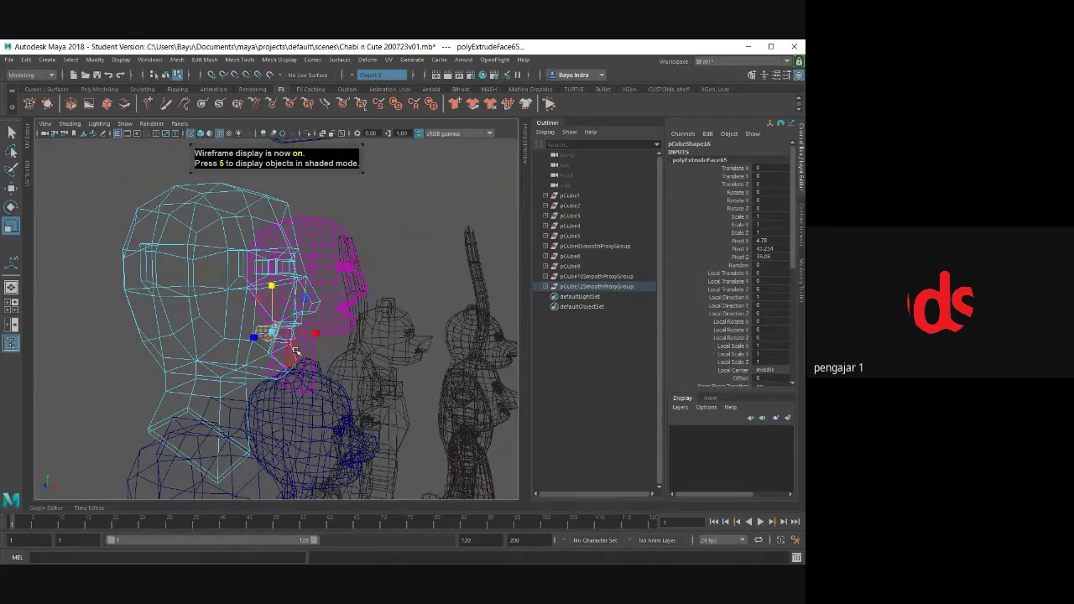
pyautogui.keyDown('alt'); pyautogui.moveTo(294, 351); pyautogui.dragTo(192, 410); pyautogui.keyUp('alt')
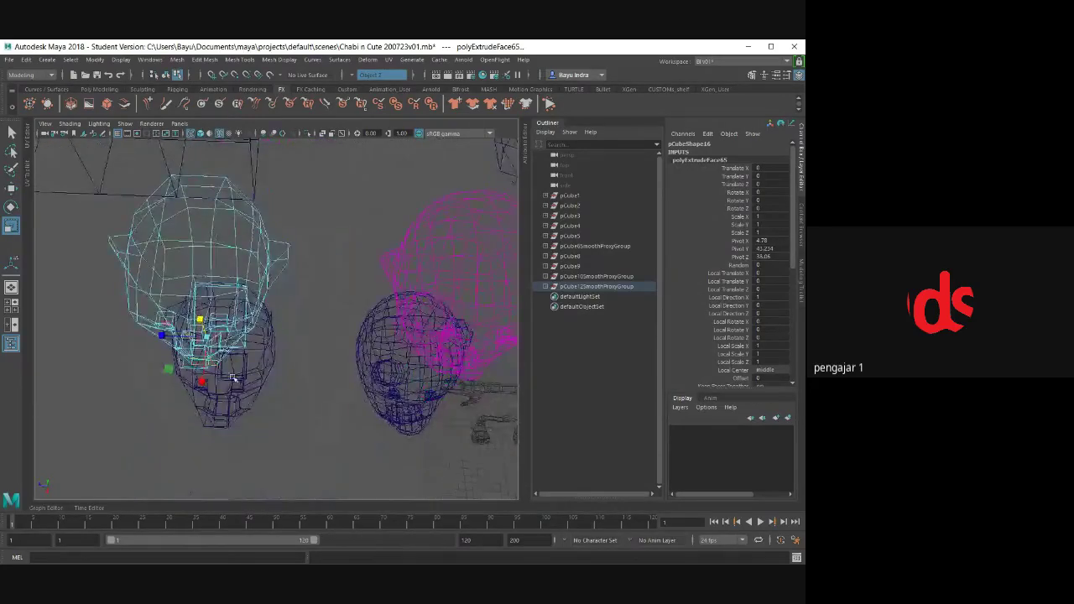
pyautogui.press('f')
pyautogui.moveTo(266, 362)
pyautogui.keyDown('alt'); pyautogui.mouseDown()
pyautogui.moveTo(293, 315)
pyautogui.moveTo(283, 295)
pyautogui.mouseUp(); pyautogui.keyUp('alt')
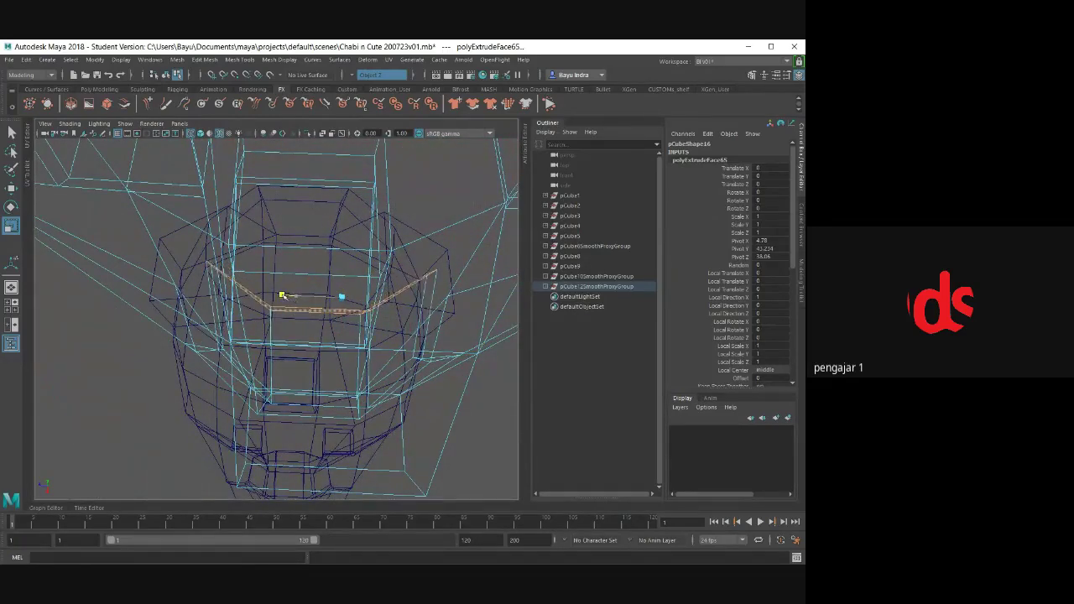
pyautogui.moveTo(283, 295)
pyautogui.keyDown('alt'); pyautogui.mouseDown()
pyautogui.moveTo(342, 338)
pyautogui.moveTo(330, 302)
pyautogui.moveTo(270, 290)
pyautogui.mouseUp(); pyautogui.keyUp('alt')
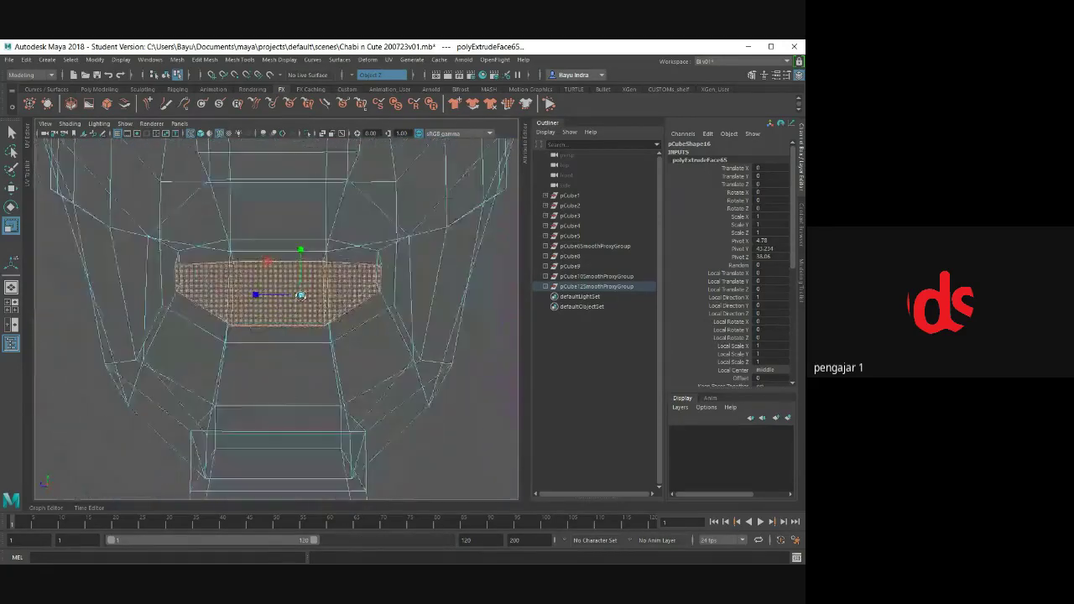
pyautogui.click(270, 290)
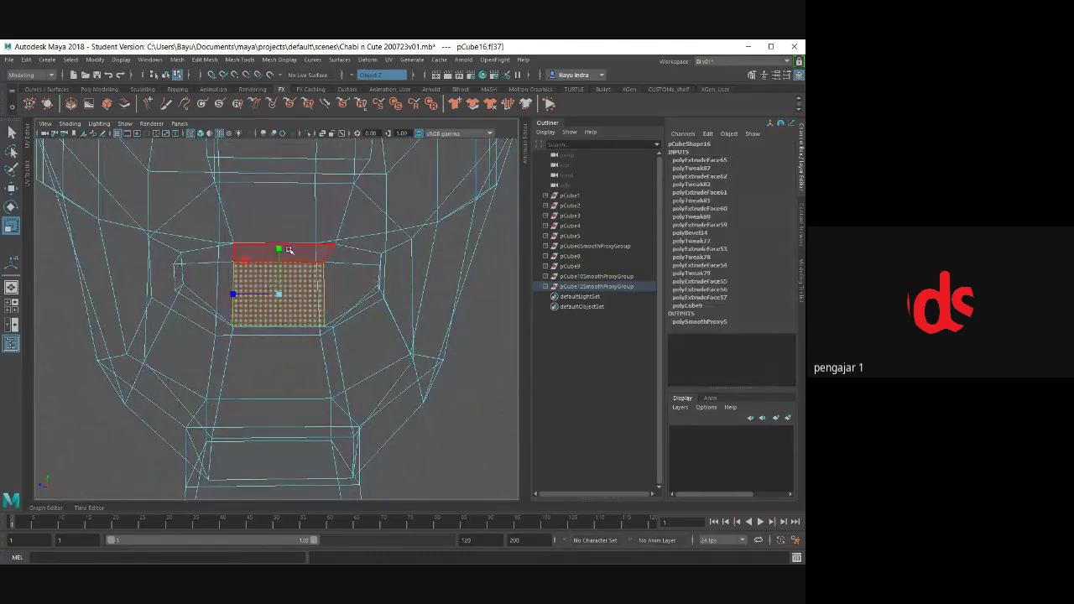
pyautogui.moveTo(278, 247)
pyautogui.mouseDown()
pyautogui.moveTo(281, 220)
pyautogui.moveTo(349, 317)
pyautogui.moveTo(320, 324)
pyautogui.moveTo(260, 312)
pyautogui.moveTo(348, 324)
pyautogui.moveTo(303, 337)
pyautogui.mouseUp()
pyautogui.press('5')
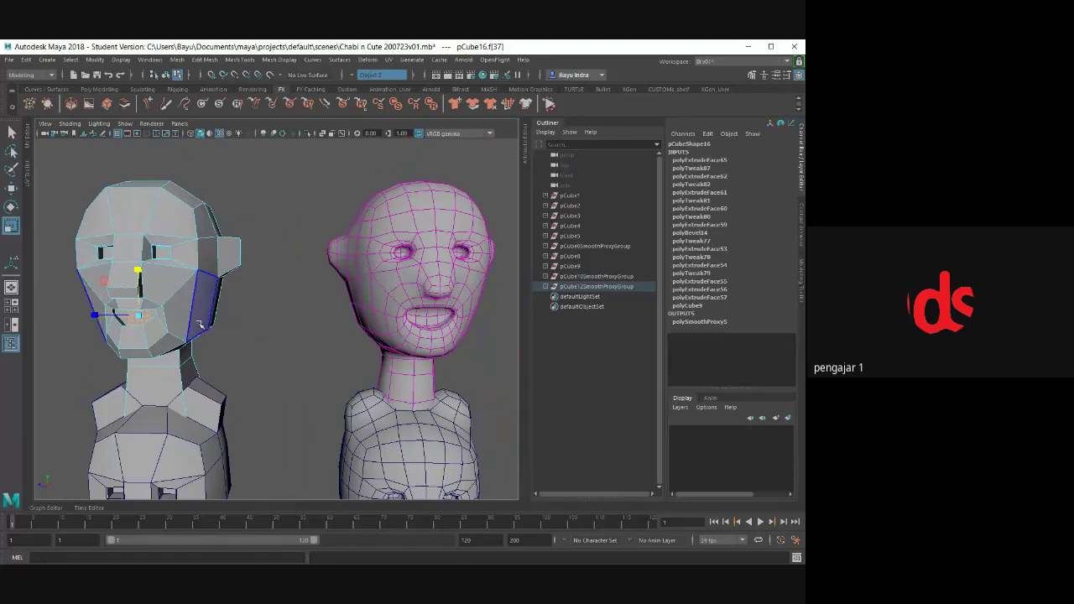
# - Switch to edge mode with the Move tool and view the head side-on and frontally
pyautogui.moveTo(244, 354)
pyautogui.keyDown('alt'); pyautogui.mouseDown()
pyautogui.moveTo(338, 308)
pyautogui.moveTo(304, 324)
pyautogui.moveTo(311, 267)
pyautogui.mouseUp(); pyautogui.keyUp('alt')
pyautogui.scroll(3, 319, 318)
pyautogui.scroll(2, 311, 319)
pyautogui.moveTo(311, 267); pyautogui.dragTo(313, 295, button='right')
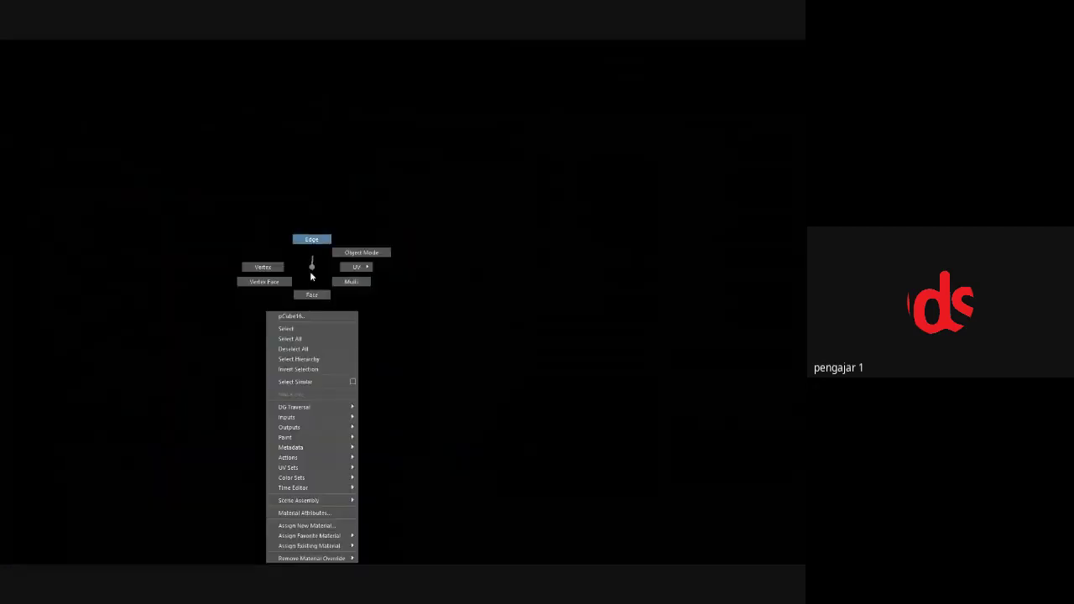
pyautogui.moveTo(315, 245); pyautogui.dragTo(316, 243, button='right')
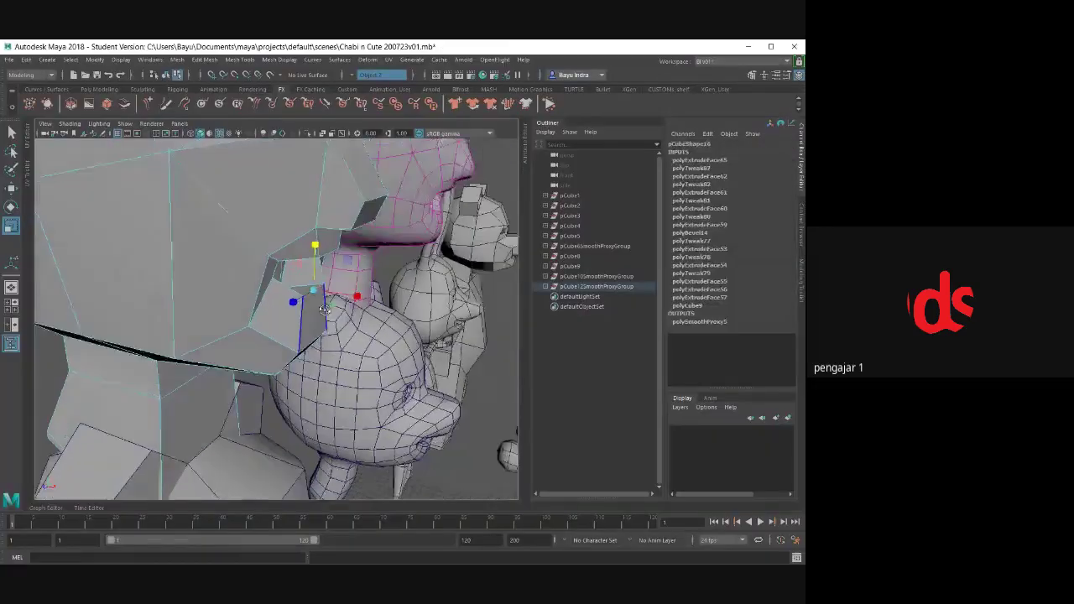
pyautogui.keyDown('alt'); pyautogui.moveTo(315, 251); pyautogui.dragTo(339, 310); pyautogui.keyUp('alt')
pyautogui.press('w')
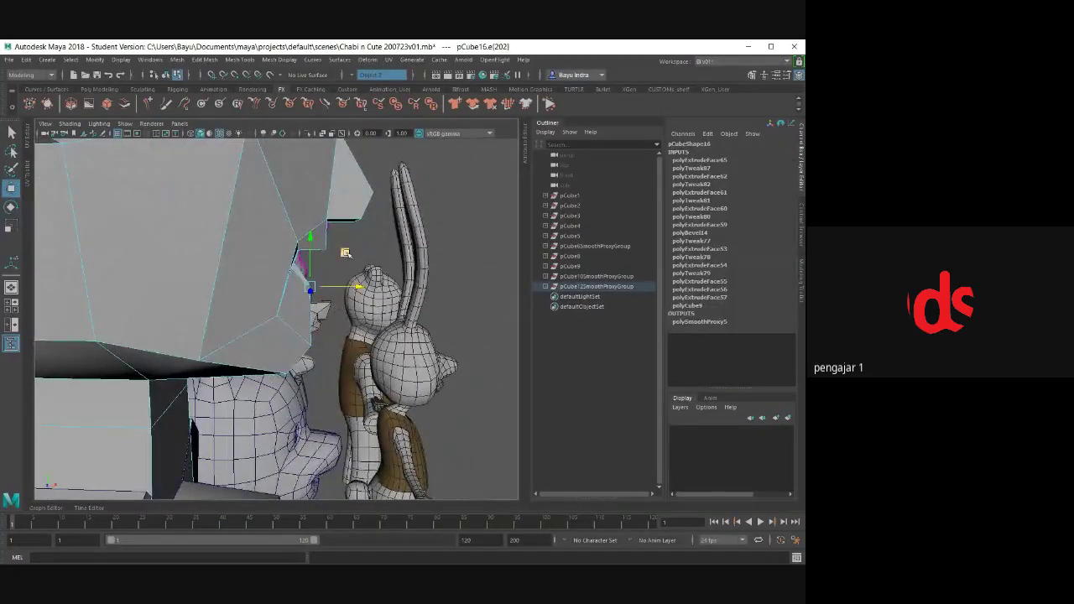
pyautogui.moveTo(351, 251)
pyautogui.keyDown('alt'); pyautogui.mouseDown()
pyautogui.moveTo(311, 304)
pyautogui.moveTo(386, 314)
pyautogui.mouseUp(); pyautogui.keyUp('alt')
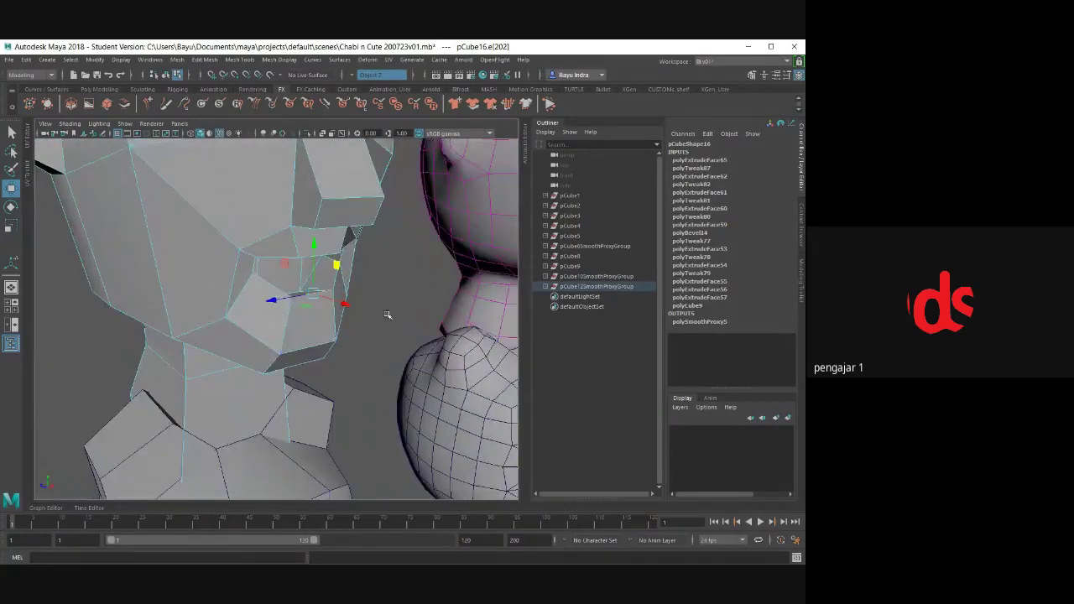
pyautogui.click(388, 314)
# - Bevel the mouth edge with Edit Mesh > Bevel and zoom out to compare both heads
pyautogui.click(313, 295)
pyautogui.click(217, 65)
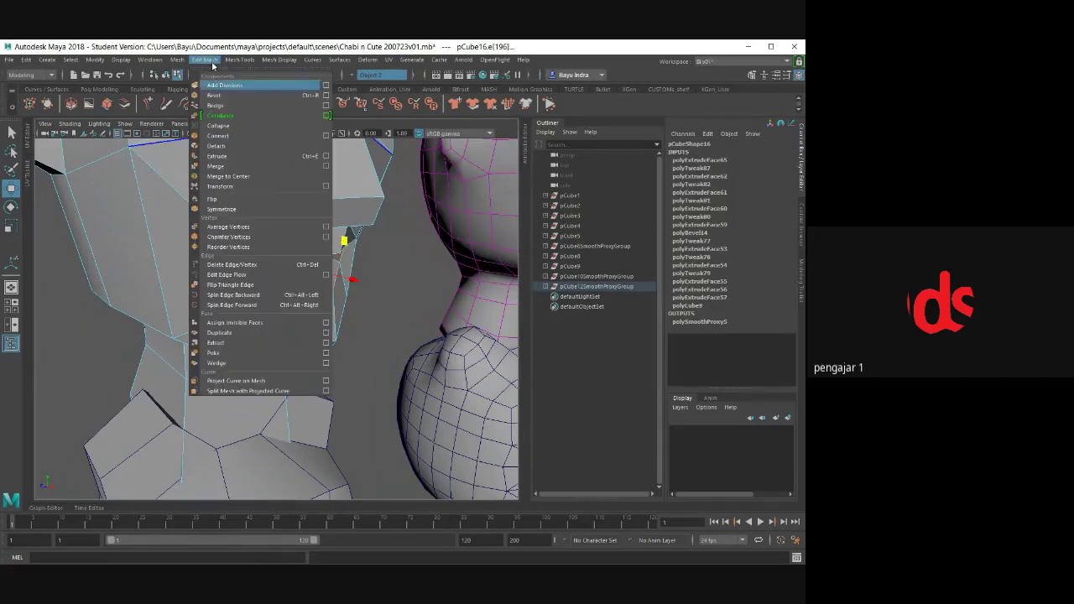
pyautogui.click(229, 92)
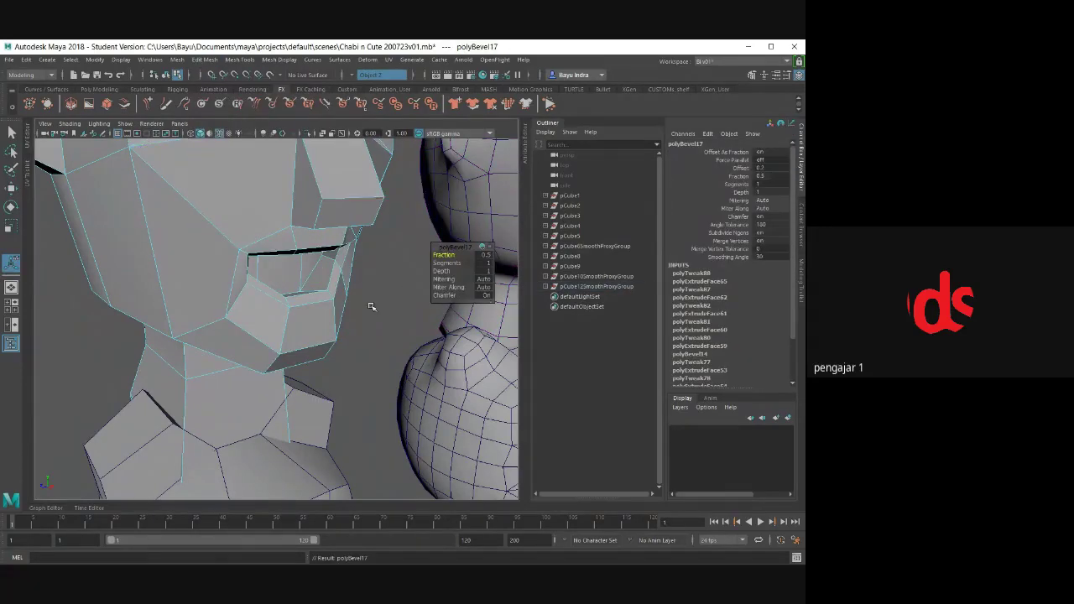
pyautogui.scroll(-3, 372, 307)
pyautogui.scroll(-3, 363, 346)
pyautogui.keyDown('alt'); pyautogui.moveTo(362, 346); pyautogui.dragTo(212, 359, button='middle'); pyautogui.keyUp('alt')
pyautogui.scroll(2, 290, 341)
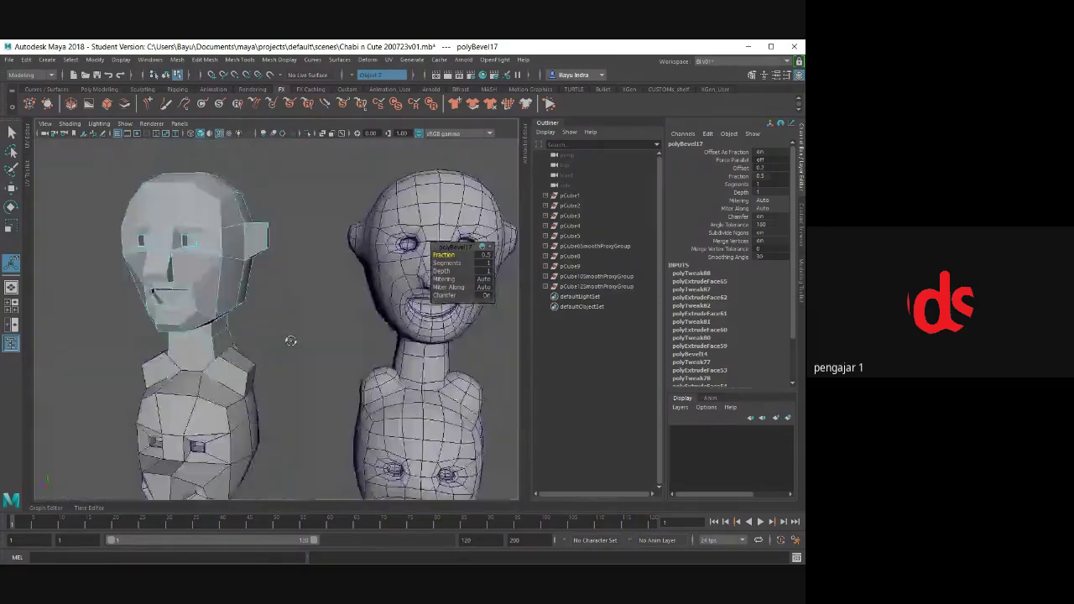
pyautogui.moveTo(290, 341)
pyautogui.keyDown('alt'); pyautogui.mouseDown()
pyautogui.moveTo(216, 328)
pyautogui.moveTo(296, 331)
pyautogui.moveTo(300, 345)
pyautogui.moveTo(276, 311)
pyautogui.moveTo(283, 326)
pyautogui.moveTo(268, 351)
pyautogui.moveTo(225, 317)
pyautogui.moveTo(168, 320)
pyautogui.mouseUp(); pyautogui.keyUp('alt')
pyautogui.moveTo(334, 373)
pyautogui.keyDown('alt'); pyautogui.mouseDown()
pyautogui.moveTo(353, 357)
pyautogui.moveTo(341, 336)
pyautogui.moveTo(403, 330)
pyautogui.mouseUp(); pyautogui.keyUp('alt')
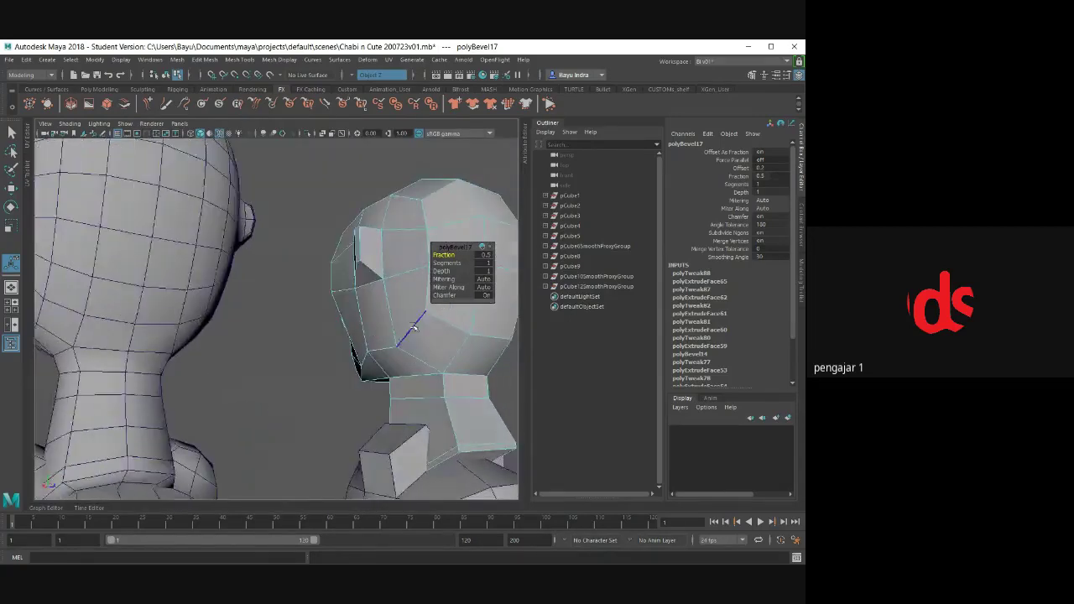
# - Push a side vertex outward along X to bulge the neck, undoing a bad move
pyautogui.click(403, 331)
pyautogui.moveTo(397, 267); pyautogui.dragTo(369, 277, button='right')
pyautogui.click(398, 351)
pyautogui.keyDown('alt'); pyautogui.moveTo(398, 350); pyautogui.dragTo(339, 352); pyautogui.keyUp('alt')
pyautogui.press('w')
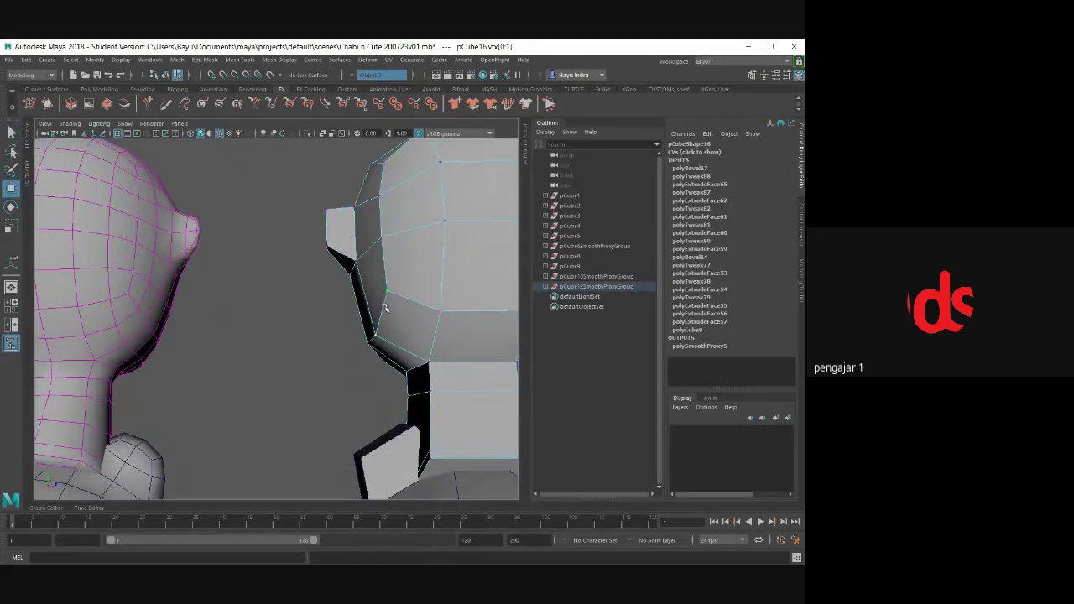
pyautogui.moveTo(414, 312); pyautogui.dragTo(485, 324)
pyautogui.moveTo(386, 325); pyautogui.dragTo(388, 317)
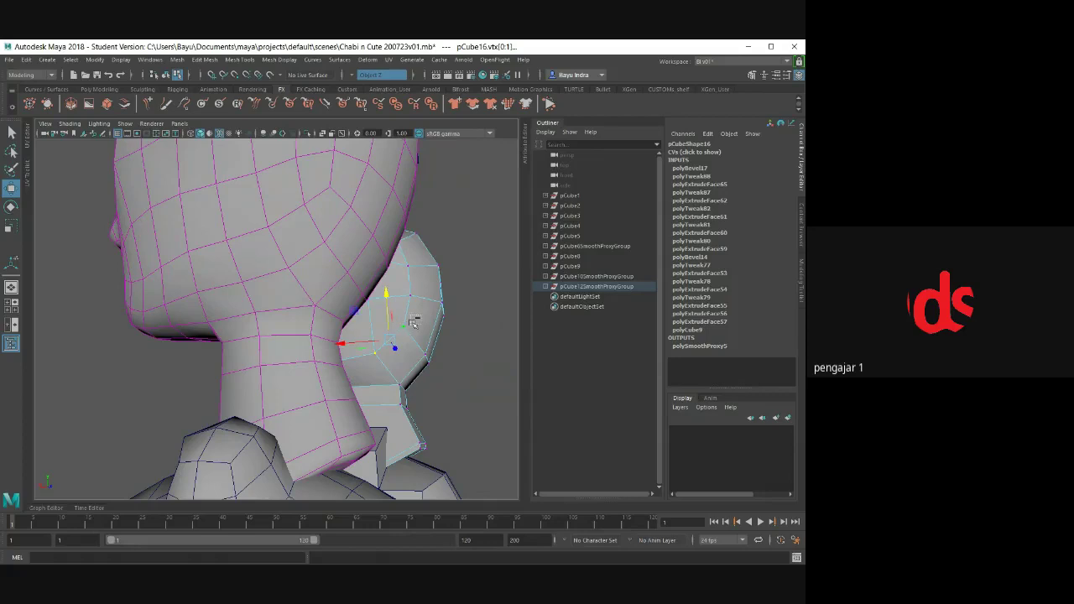
pyautogui.moveTo(388, 320); pyautogui.dragTo(389, 313)
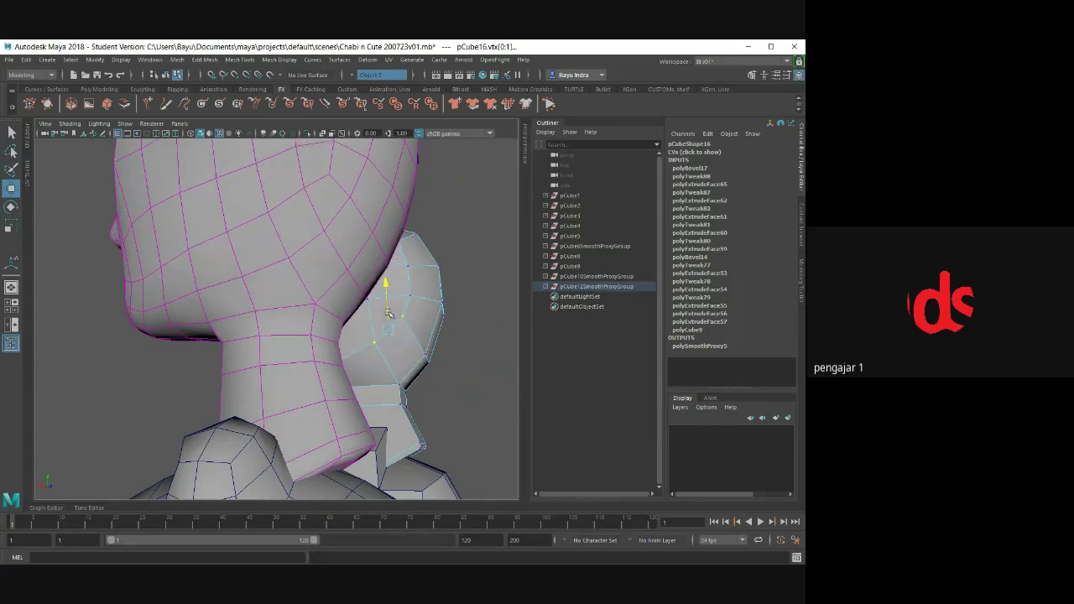
pyautogui.hotkey('ctrl', 'z')
# - Nudge the neck vertices up and lower the two ear vertices
pyautogui.click(404, 335)
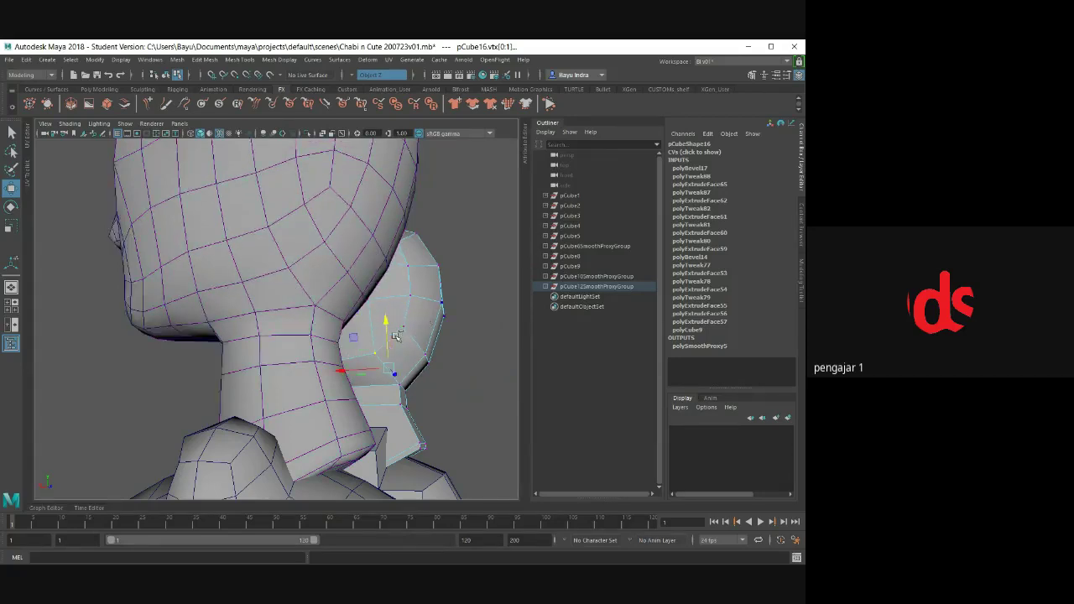
pyautogui.moveTo(390, 343)
pyautogui.mouseDown()
pyautogui.moveTo(383, 360)
pyautogui.moveTo(418, 377)
pyautogui.moveTo(280, 335)
pyautogui.mouseUp()
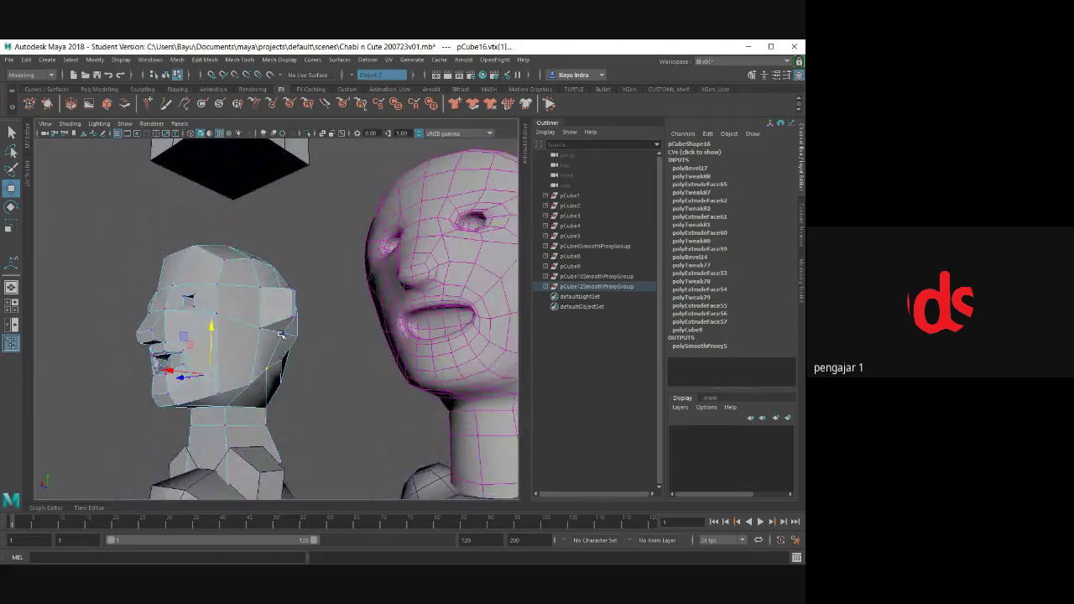
pyautogui.click(281, 335)
pyautogui.press('q')
pyautogui.keyDown('shift'); pyautogui.click(277, 334); pyautogui.keyUp('shift')
pyautogui.press('w')
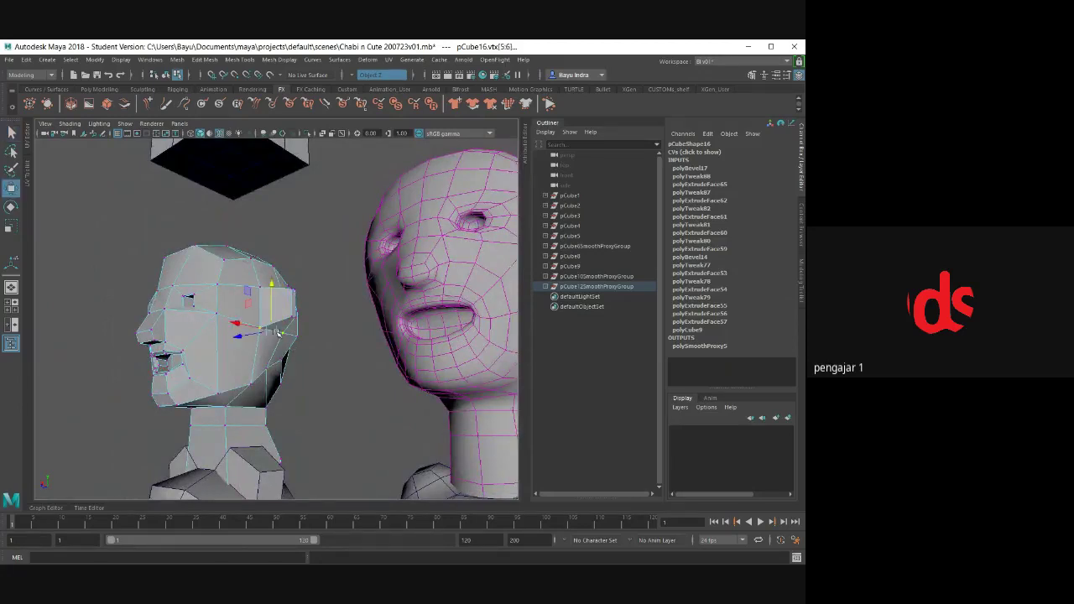
pyautogui.keyDown('alt'); pyautogui.moveTo(265, 339); pyautogui.dragTo(311, 350); pyautogui.keyUp('alt')
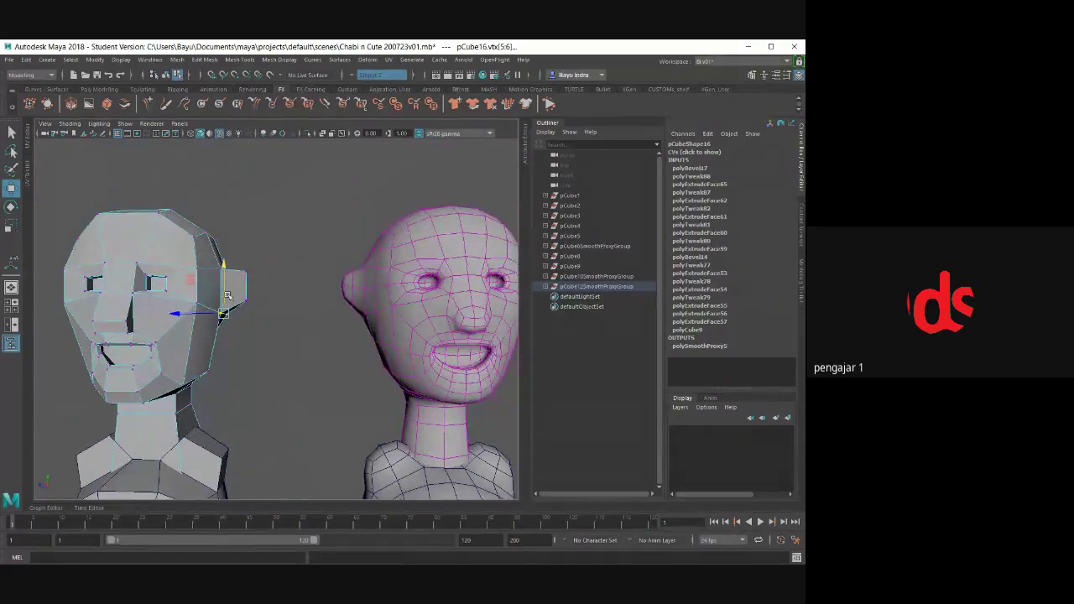
pyautogui.moveTo(225, 296)
pyautogui.mouseDown()
pyautogui.moveTo(241, 320)
pyautogui.moveTo(247, 308)
pyautogui.moveTo(338, 364)
pyautogui.moveTo(296, 346)
pyautogui.moveTo(496, 328)
pyautogui.moveTo(322, 359)
pyautogui.mouseUp()
# - Raise the neck corner vertex and pull the under-jaw vertex down
pyautogui.click(239, 370)
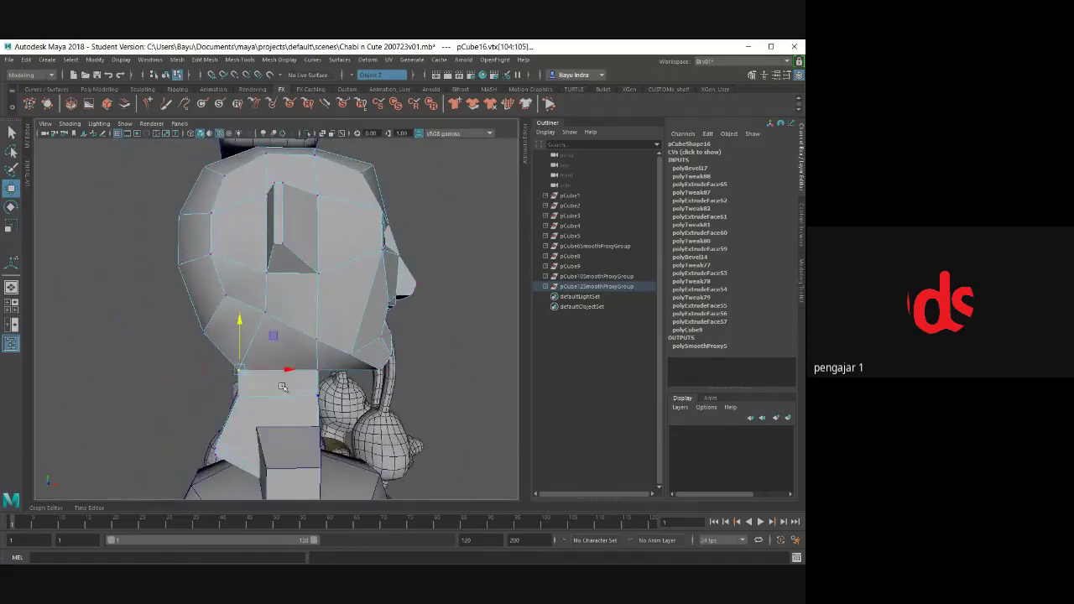
pyautogui.moveTo(241, 357); pyautogui.dragTo(241, 338)
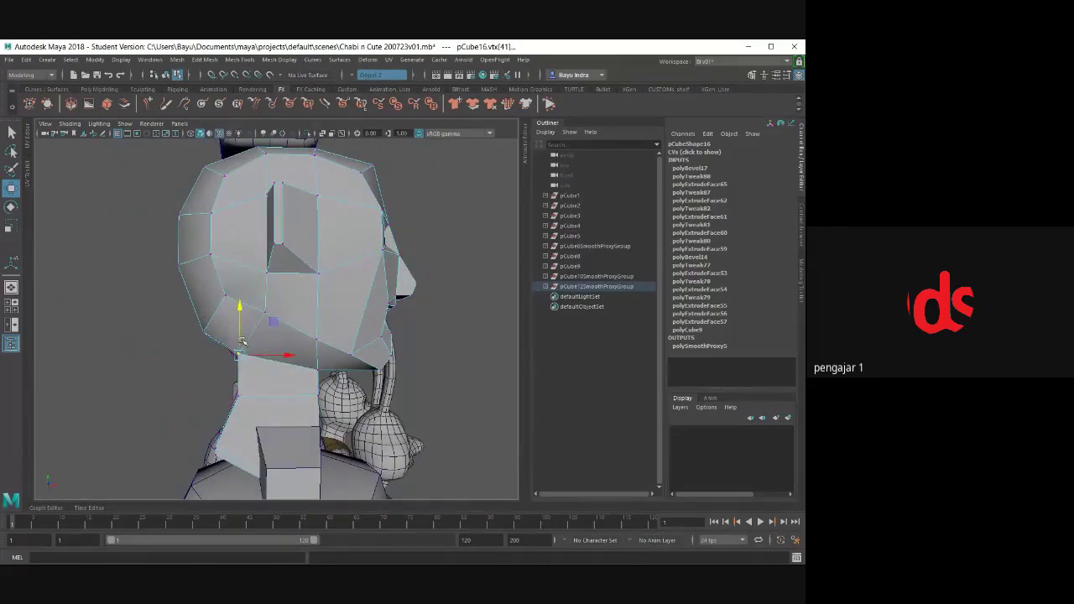
pyautogui.click(237, 380)
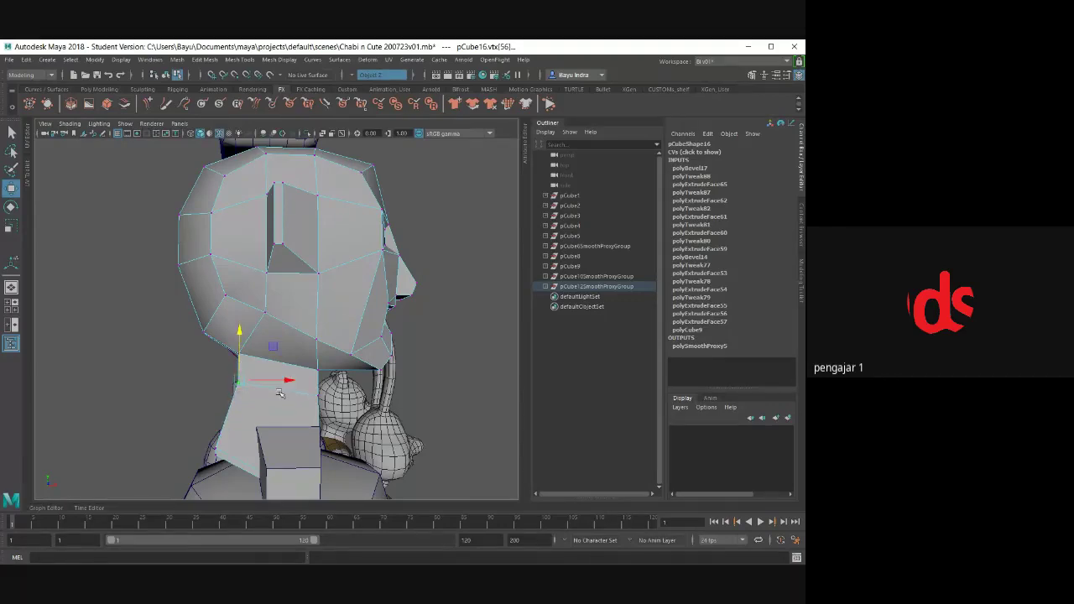
pyautogui.keyDown('alt'); pyautogui.moveTo(280, 393); pyautogui.dragTo(264, 311); pyautogui.keyUp('alt')
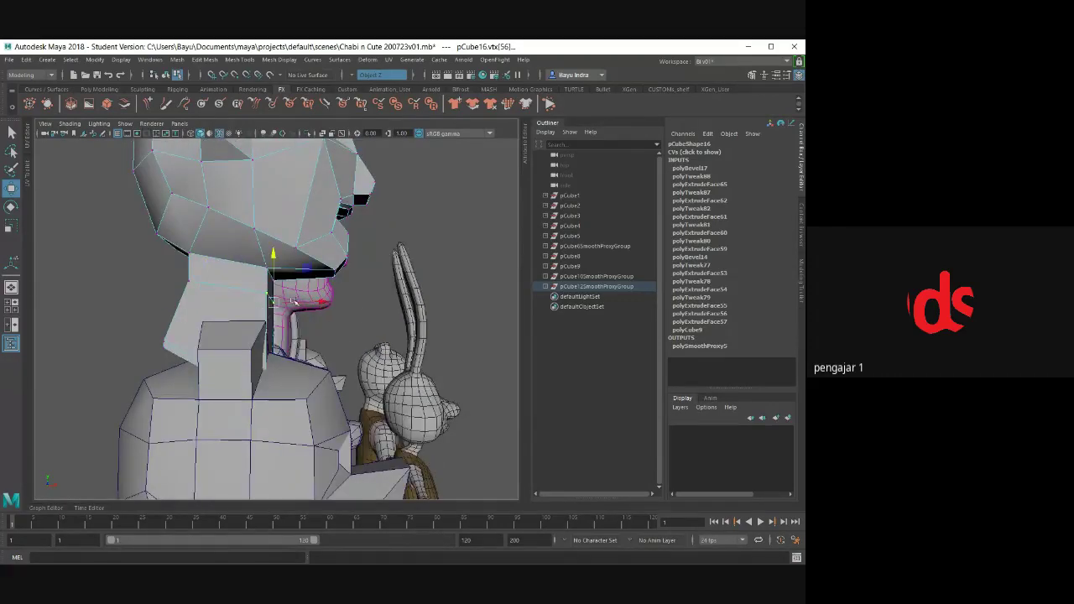
pyautogui.moveTo(306, 273)
pyautogui.mouseDown()
pyautogui.moveTo(310, 284)
pyautogui.moveTo(218, 340)
pyautogui.moveTo(307, 335)
pyautogui.moveTo(293, 377)
pyautogui.moveTo(244, 361)
pyautogui.moveTo(326, 371)
pyautogui.moveTo(302, 361)
pyautogui.moveTo(406, 327)
pyautogui.mouseUp()
# - Zoom into the mouth, select the right mouth-corner vertex, then zoom out to both heads
pyautogui.scroll(2, 223, 364)
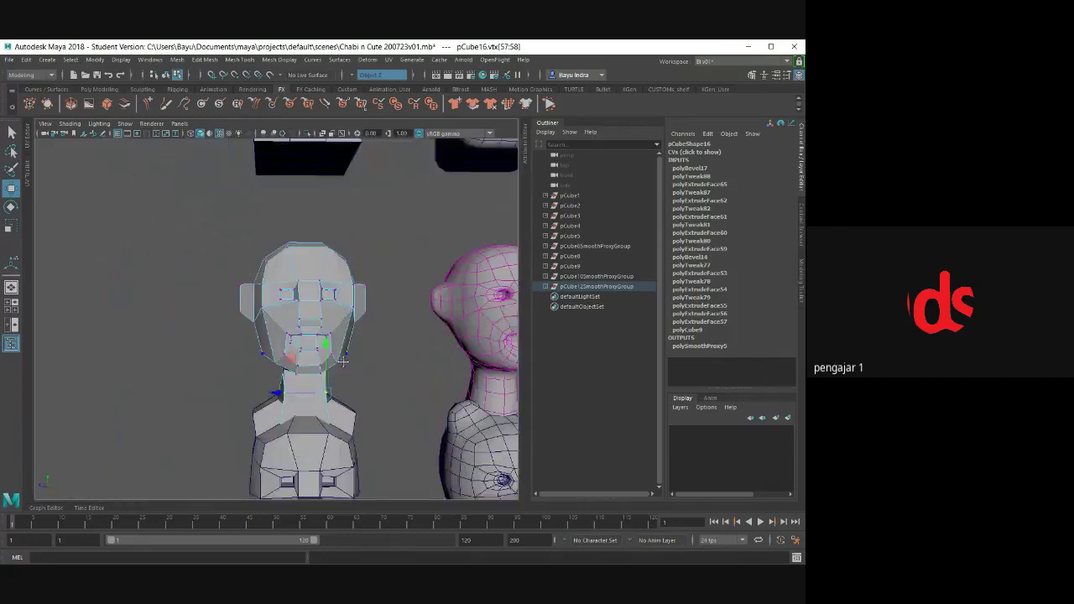
pyautogui.scroll(3, 235, 353)
pyautogui.scroll(3, 252, 336)
pyautogui.scroll(3, 268, 312)
pyautogui.scroll(-5, 269, 312)
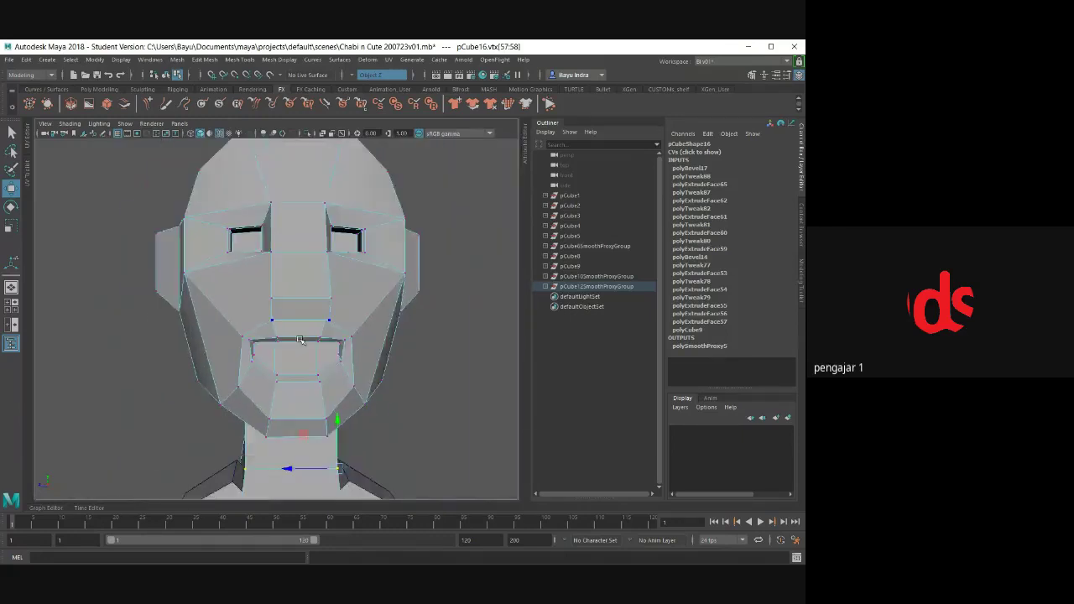
pyautogui.moveTo(268, 313)
pyautogui.keyDown('alt'); pyautogui.mouseDown()
pyautogui.moveTo(252, 353)
pyautogui.moveTo(278, 368)
pyautogui.moveTo(285, 393)
pyautogui.moveTo(303, 391)
pyautogui.moveTo(316, 344)
pyautogui.mouseUp(); pyautogui.keyUp('alt')
pyautogui.scroll(3, 351, 385)
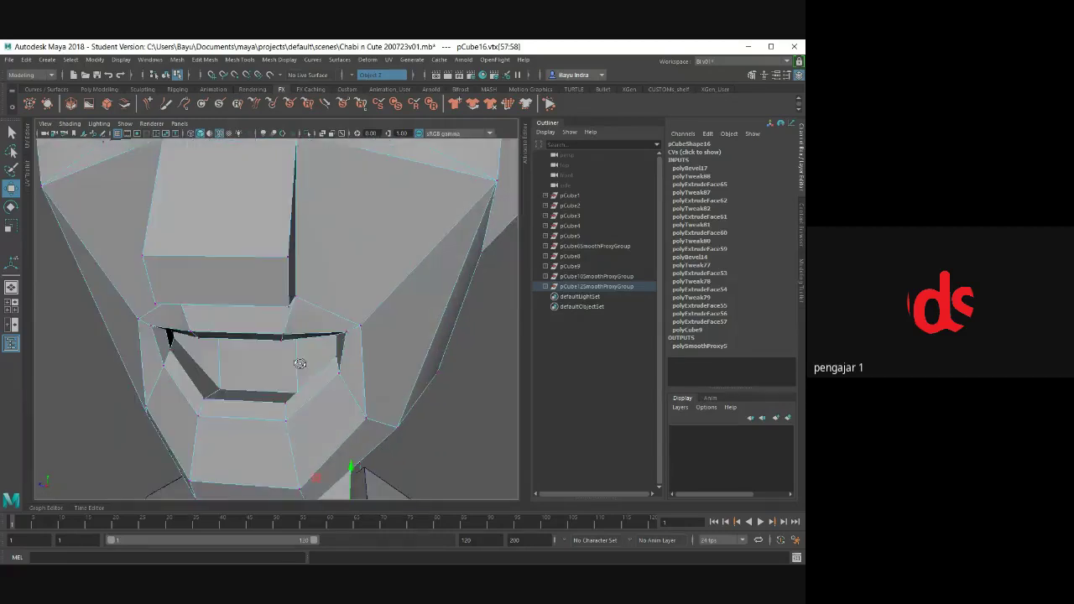
pyautogui.keyDown('alt'); pyautogui.moveTo(299, 363); pyautogui.dragTo(340, 327); pyautogui.keyUp('alt')
pyautogui.click(356, 332)
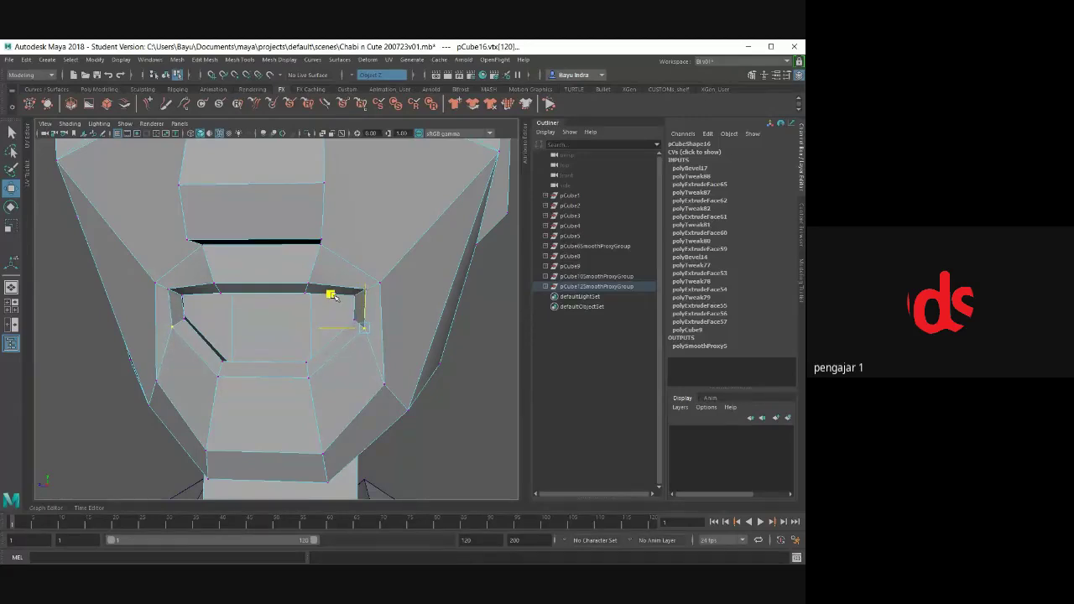
pyautogui.scroll(-5, 332, 295)
pyautogui.moveTo(398, 344)
pyautogui.keyDown('alt'); pyautogui.mouseDown()
pyautogui.moveTo(326, 366)
pyautogui.moveTo(308, 360)
pyautogui.moveTo(298, 387)
pyautogui.moveTo(319, 369)
pyautogui.moveTo(402, 443)
pyautogui.mouseUp(); pyautogui.keyUp('alt')
pyautogui.scroll(-3, 319, 370)
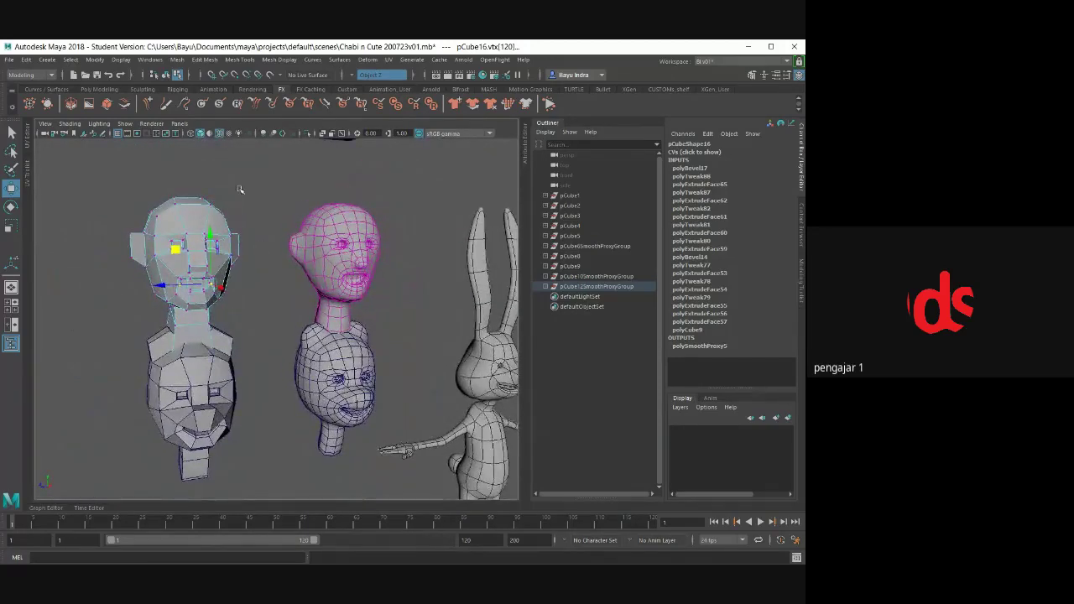
# - Return to object selection mode and frame all models facing front
pyautogui.moveTo(245, 187); pyautogui.dragTo(268, 177, button='right')
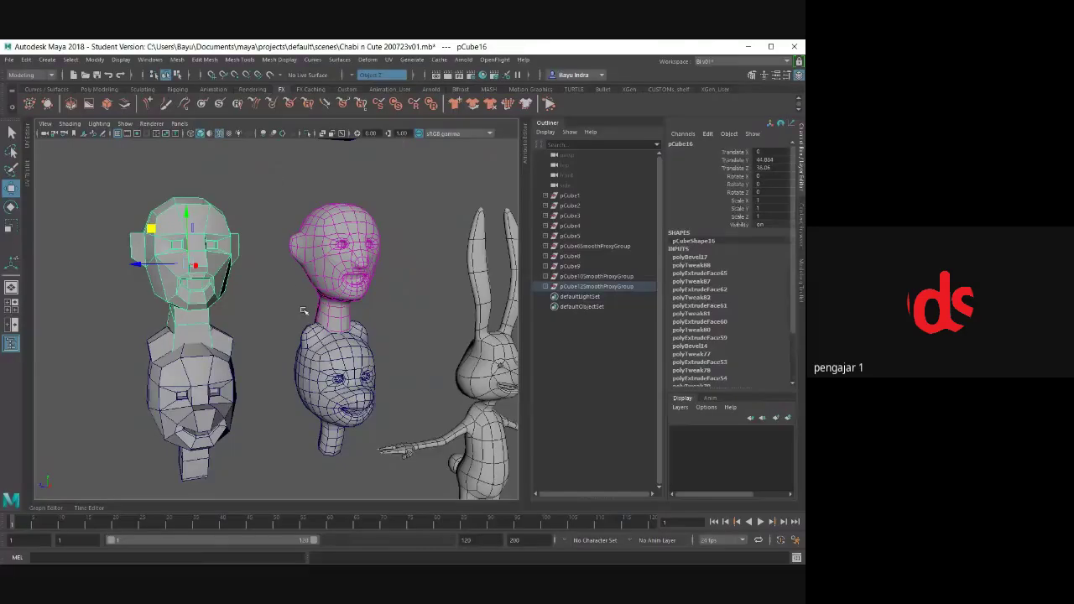
pyautogui.click(285, 231)
pyautogui.moveTo(278, 207)
pyautogui.keyDown('alt'); pyautogui.mouseDown()
pyautogui.moveTo(277, 278)
pyautogui.moveTo(334, 321)
pyautogui.mouseUp(); pyautogui.keyUp('alt')
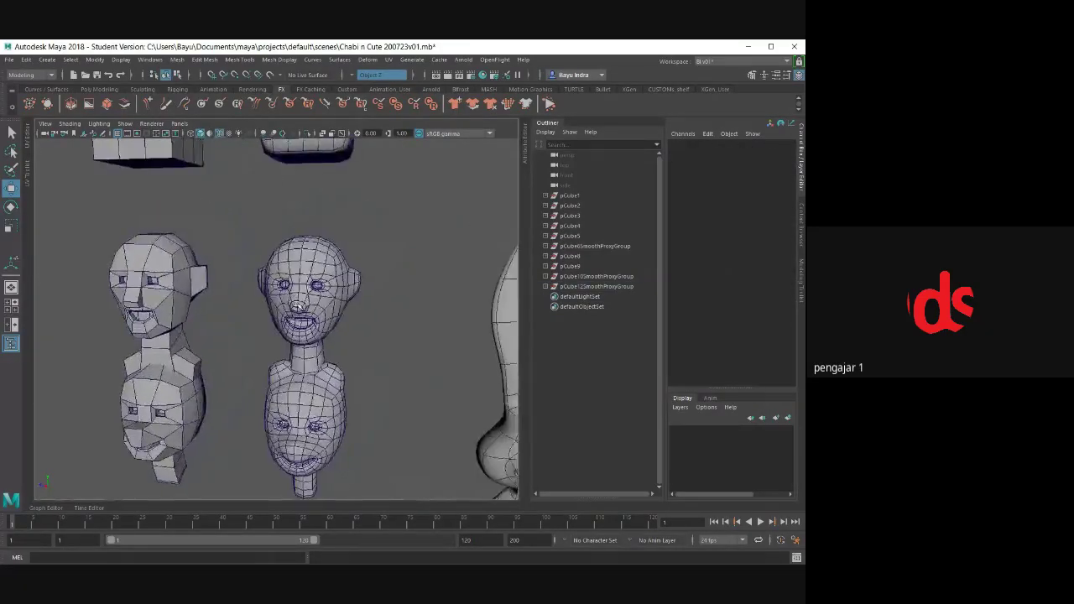
pyautogui.press('a')
pyautogui.moveTo(334, 322)
pyautogui.keyDown('alt'); pyautogui.mouseDown()
pyautogui.moveTo(289, 289)
pyautogui.moveTo(378, 340)
pyautogui.mouseUp(); pyautogui.keyUp('alt')
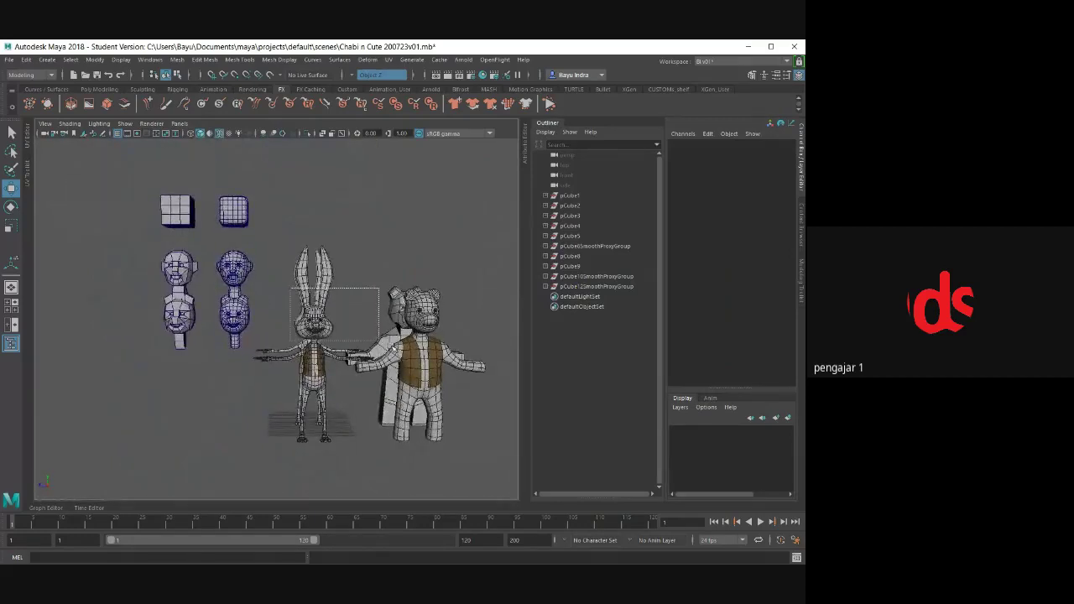
# - Put the rabbit and bear into new layer1, hide it, and frame the heads
pyautogui.click(787, 417)
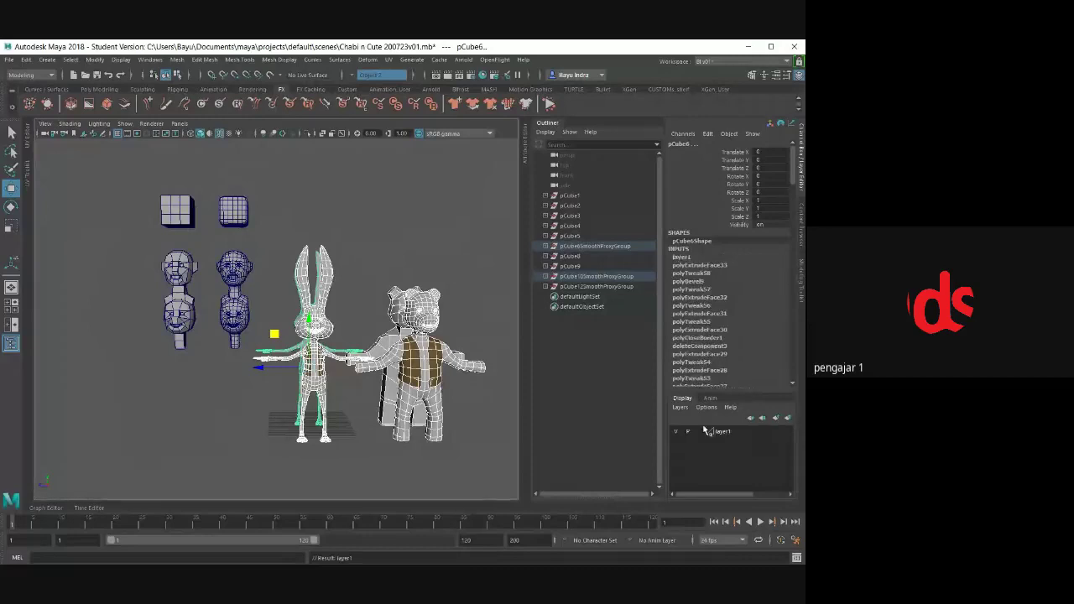
pyautogui.click(677, 432)
pyautogui.click(424, 372)
pyautogui.press('a')
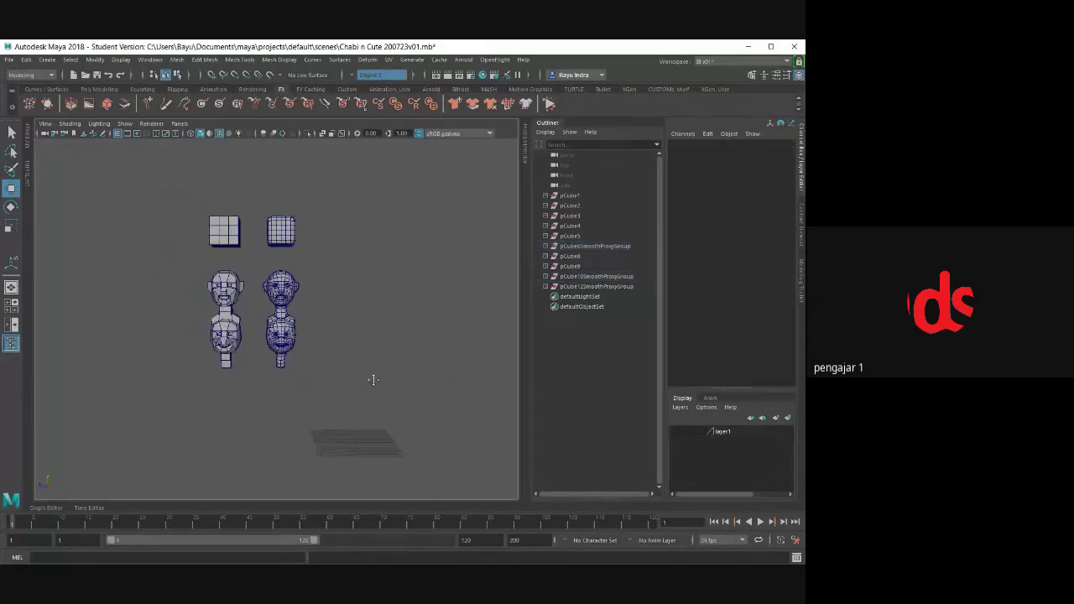
pyautogui.moveTo(343, 275)
pyautogui.mouseDown()
pyautogui.moveTo(304, 364)
pyautogui.moveTo(370, 334)
pyautogui.moveTo(312, 314)
pyautogui.moveTo(355, 324)
pyautogui.moveTo(311, 291)
pyautogui.mouseUp()
pyautogui.press('f')
pyautogui.click(370, 333)
# - Set pCube17's polySmoothProxy5 Exponential Level to 2 in the Channel Box
pyautogui.click(312, 291)
pyautogui.scroll(3, 329, 280)
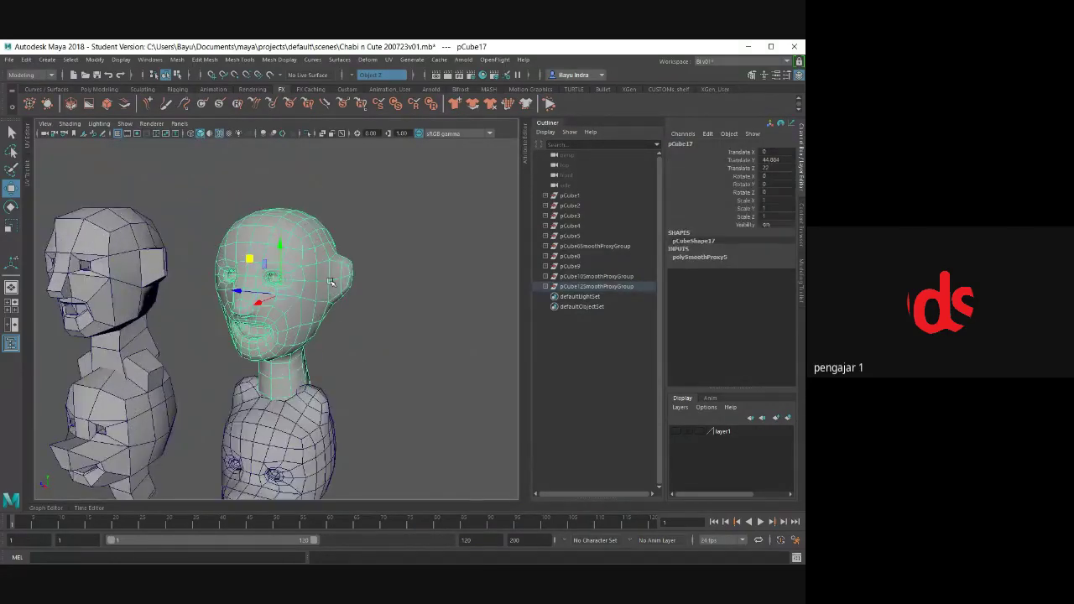
pyautogui.moveTo(331, 282)
pyautogui.keyDown('alt'); pyautogui.mouseDown()
pyautogui.moveTo(278, 335)
pyautogui.moveTo(289, 336)
pyautogui.moveTo(254, 333)
pyautogui.mouseUp(); pyautogui.keyUp('alt')
pyautogui.scroll(3, 278, 335)
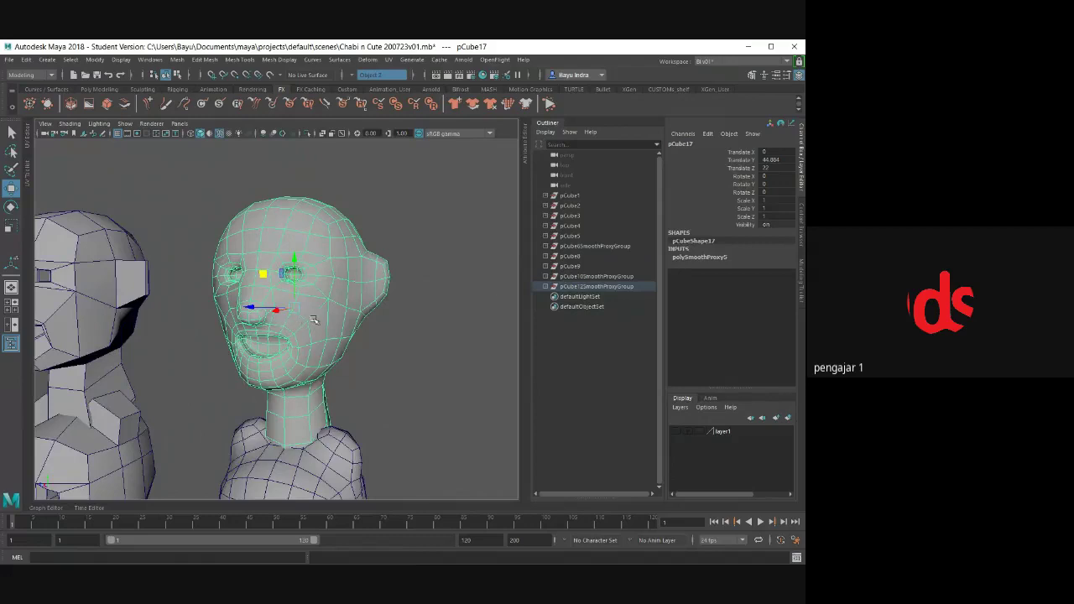
pyautogui.click(700, 257)
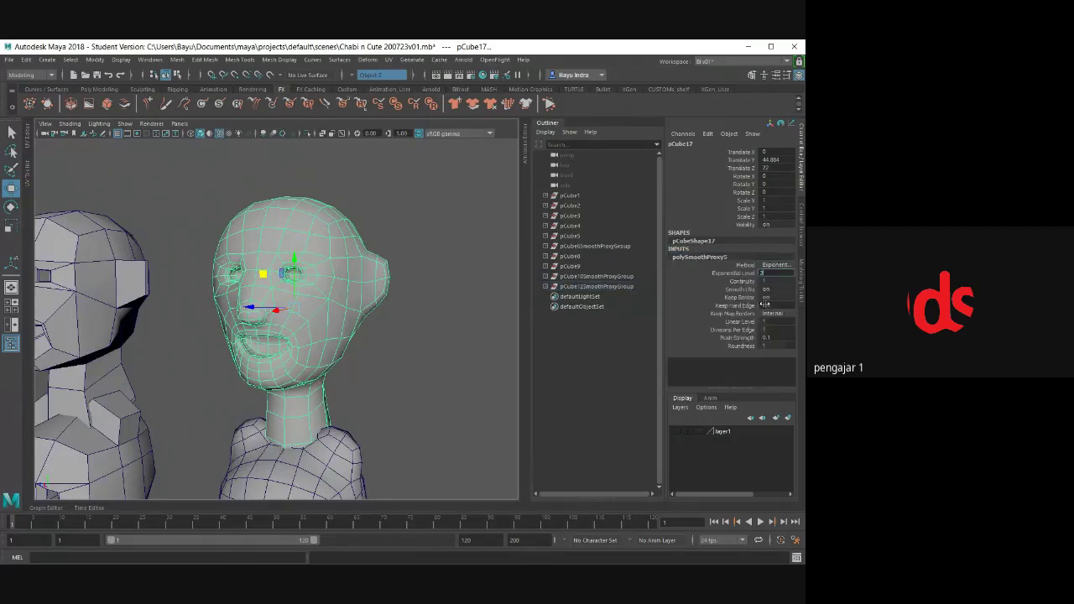
pyautogui.press('Tab')
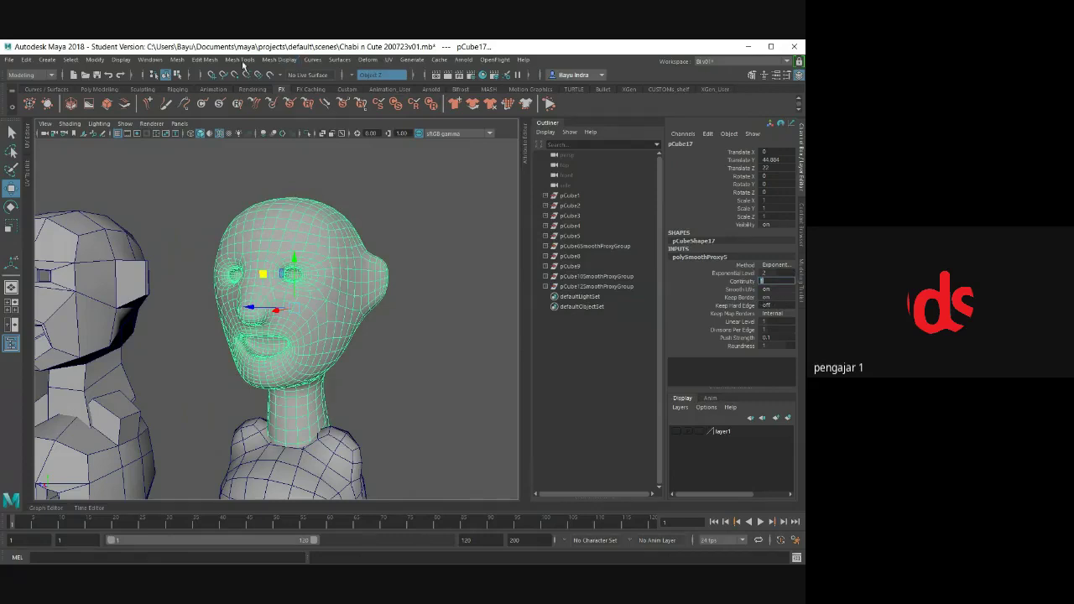
# - Set Exponential Level to 1 in the Smooth Proxy options, close them, and deselect
pyautogui.click(177, 60)
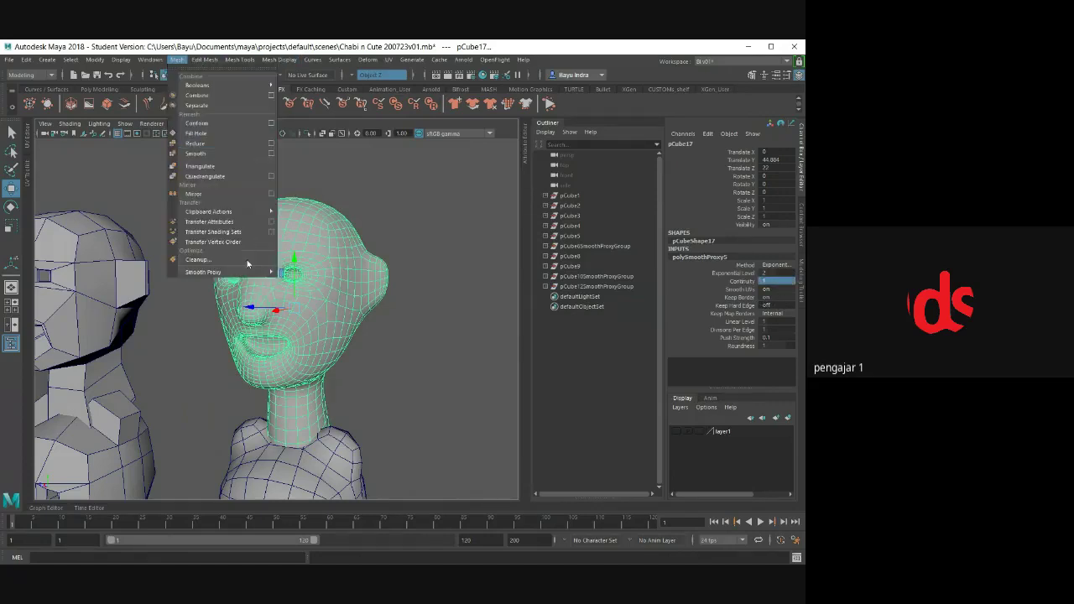
pyautogui.moveTo(204, 272)
pyautogui.click(404, 282)
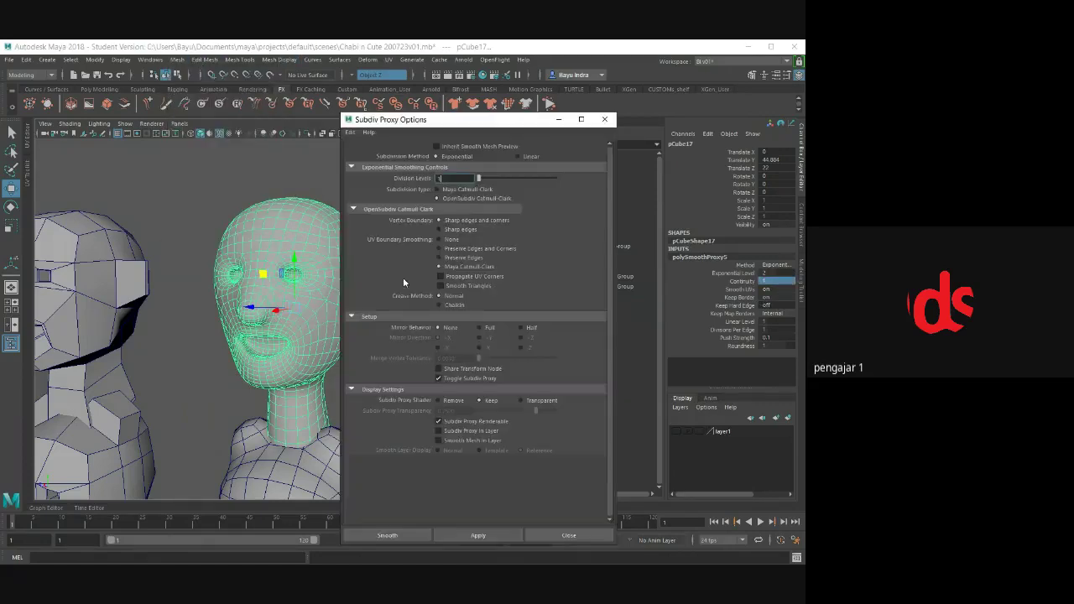
pyautogui.click(769, 273)
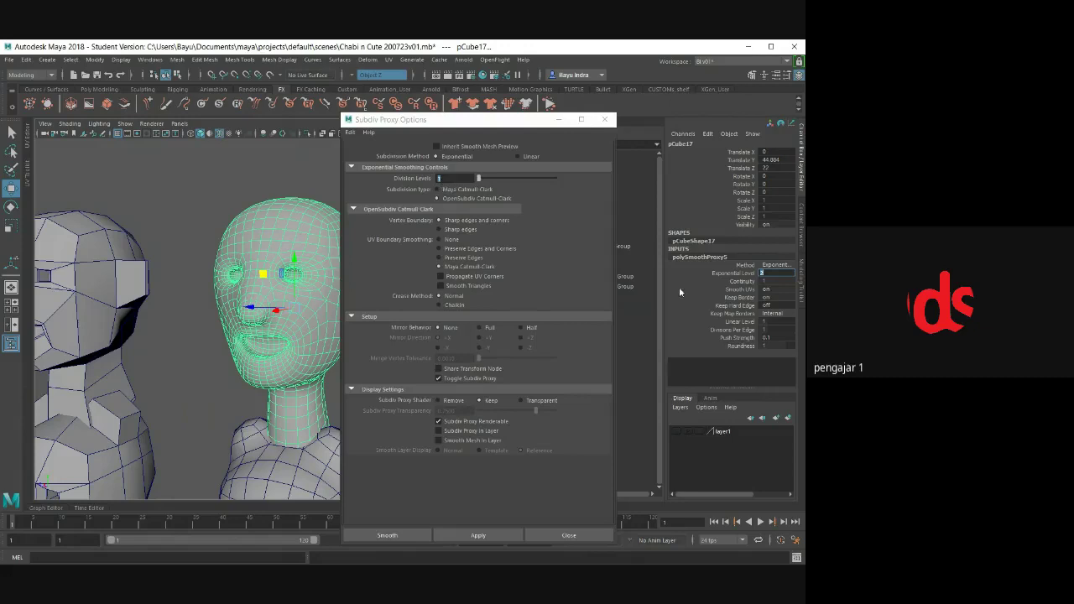
pyautogui.write('1')
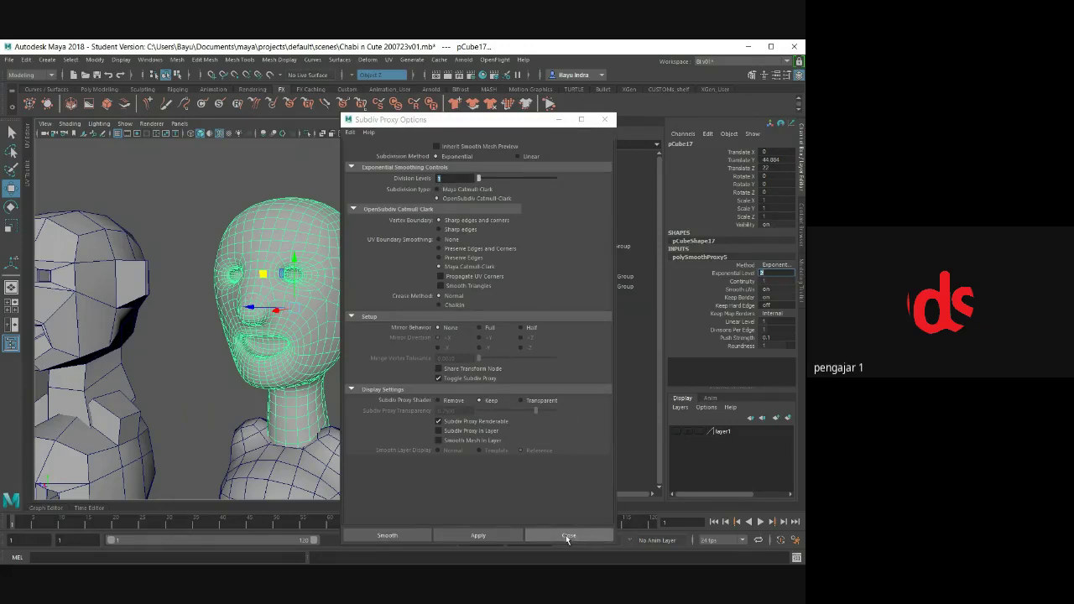
pyautogui.click(568, 537)
pyautogui.click(406, 369)
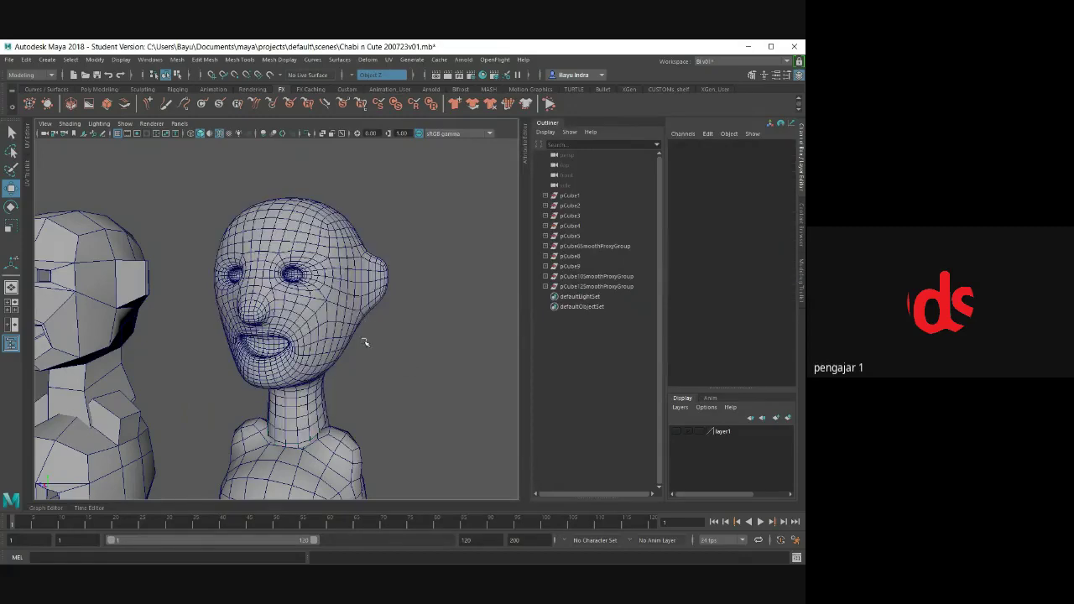
# - Set pCube13's polySmoothProxy3 Exponential Level to 2 in the Channel Box
pyautogui.scroll(-5, 366, 343)
pyautogui.moveTo(360, 377)
pyautogui.keyDown('alt'); pyautogui.mouseDown()
pyautogui.moveTo(343, 364)
pyautogui.moveTo(322, 388)
pyautogui.mouseUp(); pyautogui.keyUp('alt')
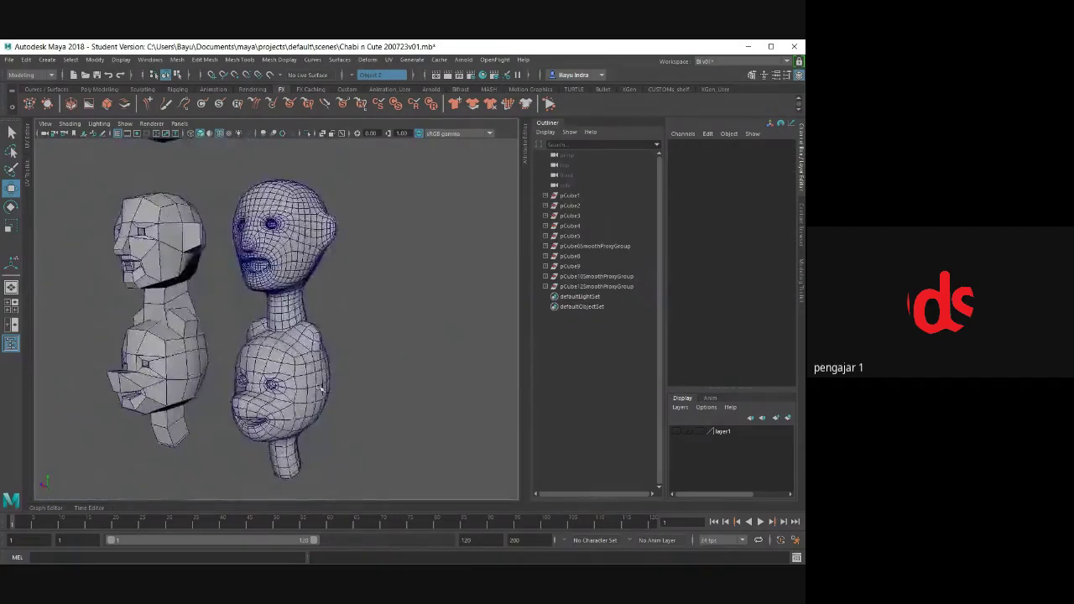
pyautogui.click(321, 388)
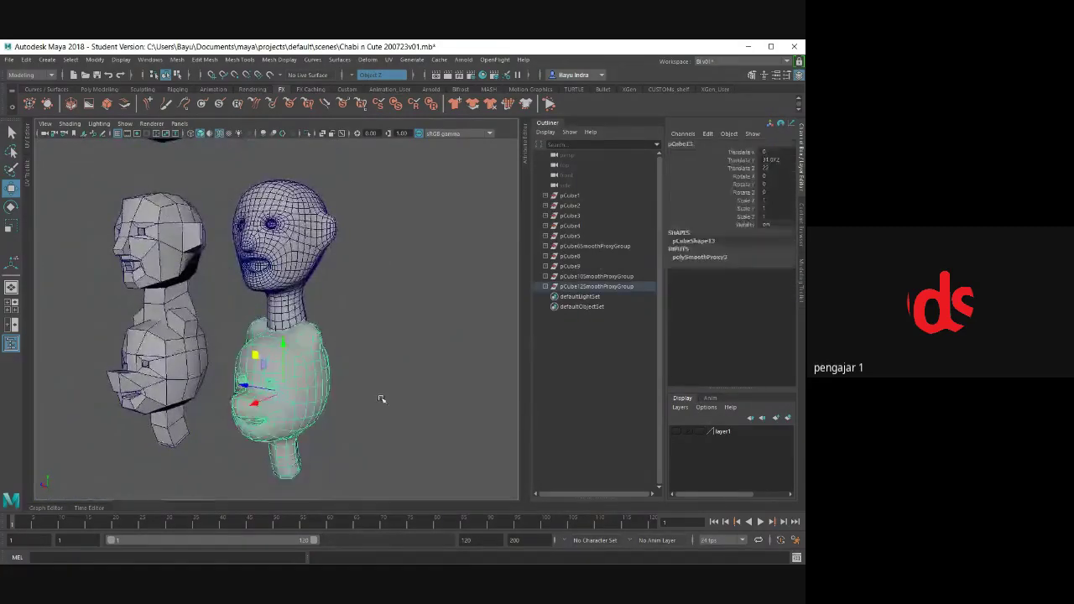
pyautogui.click(718, 261)
pyautogui.click(765, 273)
pyautogui.write('2')
pyautogui.press('Return')
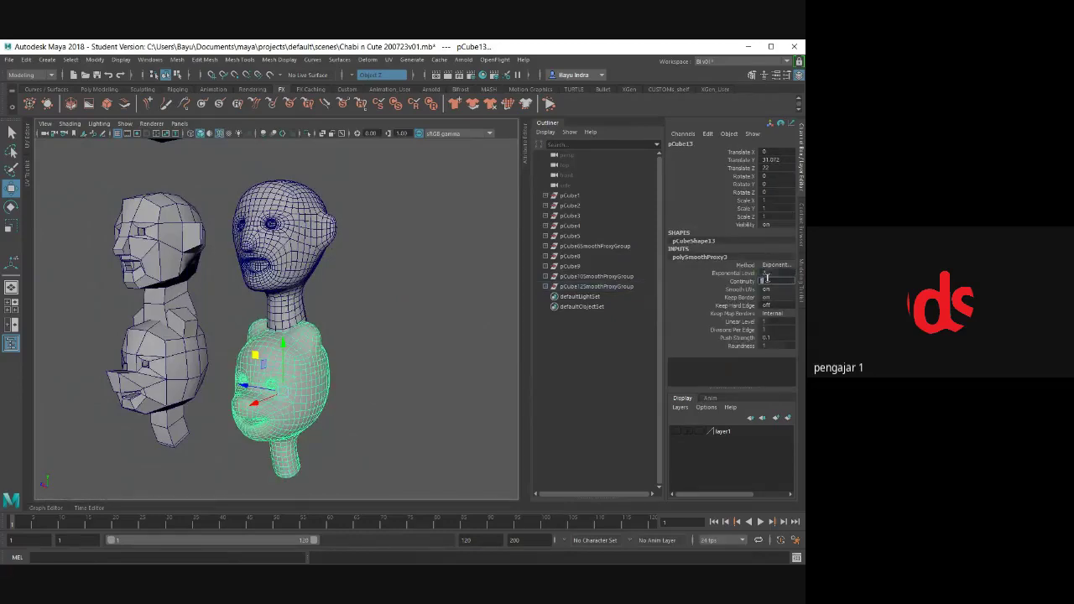
# - Reselect the smooth human head pCube17 and zoom in around it
pyautogui.click(383, 412)
pyautogui.moveTo(383, 412)
pyautogui.keyDown('alt'); pyautogui.mouseDown()
pyautogui.moveTo(321, 375)
pyautogui.moveTo(351, 391)
pyautogui.moveTo(390, 377)
pyautogui.mouseUp(); pyautogui.keyUp('alt')
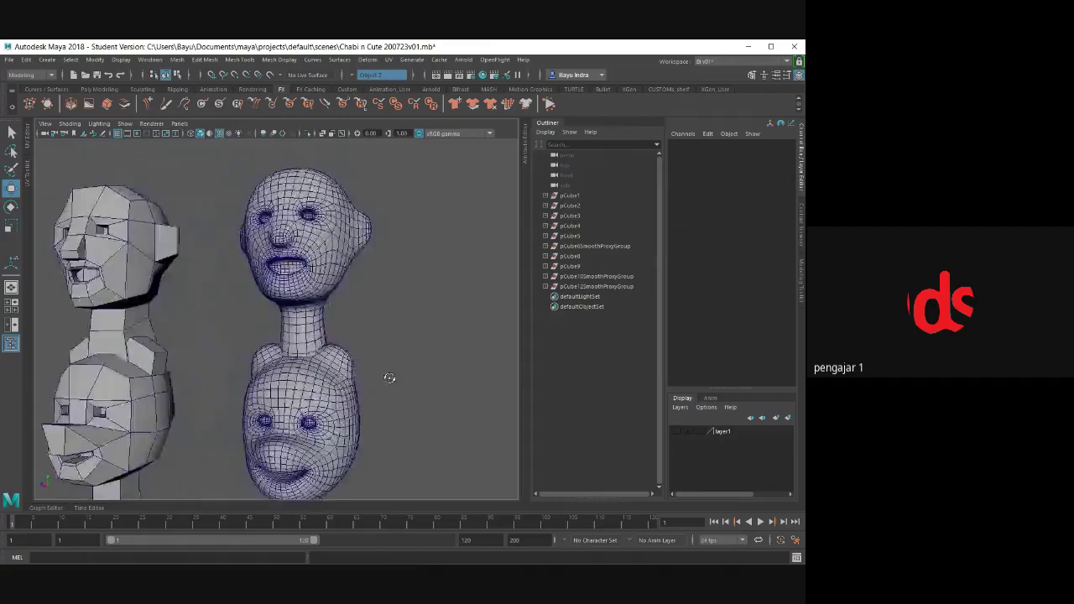
pyautogui.moveTo(344, 277)
pyautogui.keyDown('alt'); pyautogui.mouseDown()
pyautogui.moveTo(367, 343)
pyautogui.moveTo(350, 353)
pyautogui.mouseUp(); pyautogui.keyUp('alt')
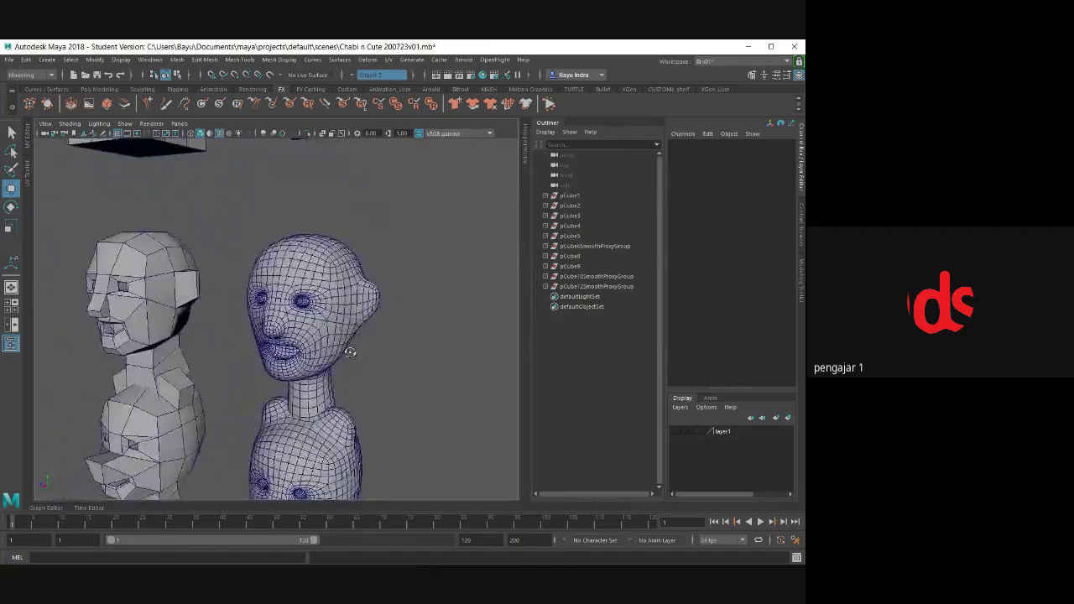
pyautogui.click(350, 352)
pyautogui.scroll(1, 352, 336)
pyautogui.scroll(1, 354, 323)
pyautogui.scroll(2, 357, 307)
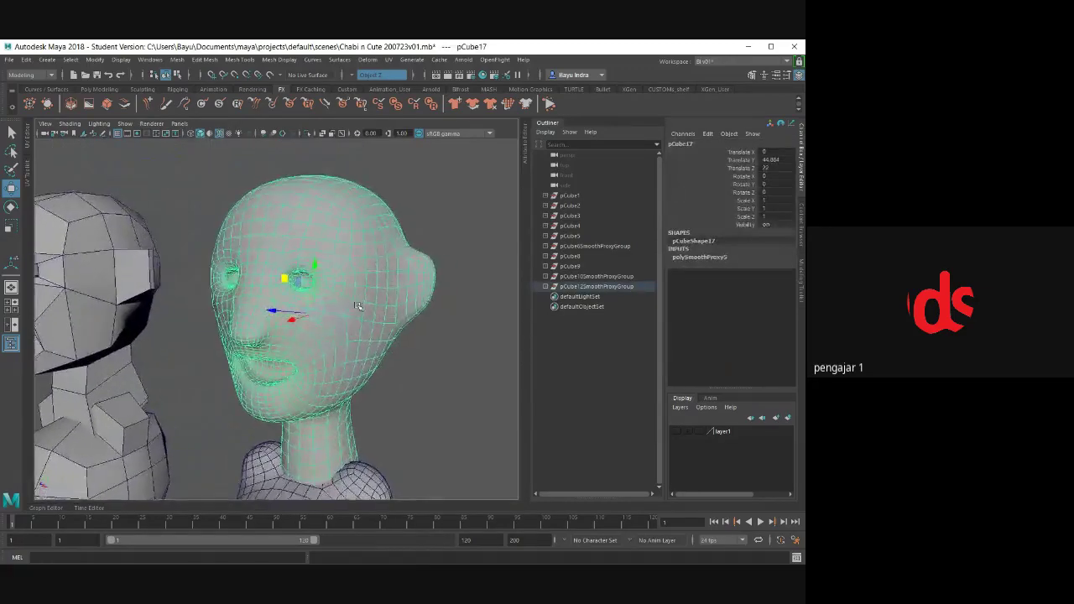
pyautogui.moveTo(358, 307)
pyautogui.keyDown('alt'); pyautogui.mouseDown()
pyautogui.moveTo(421, 316)
pyautogui.moveTo(385, 322)
pyautogui.mouseUp(); pyautogui.keyUp('alt')
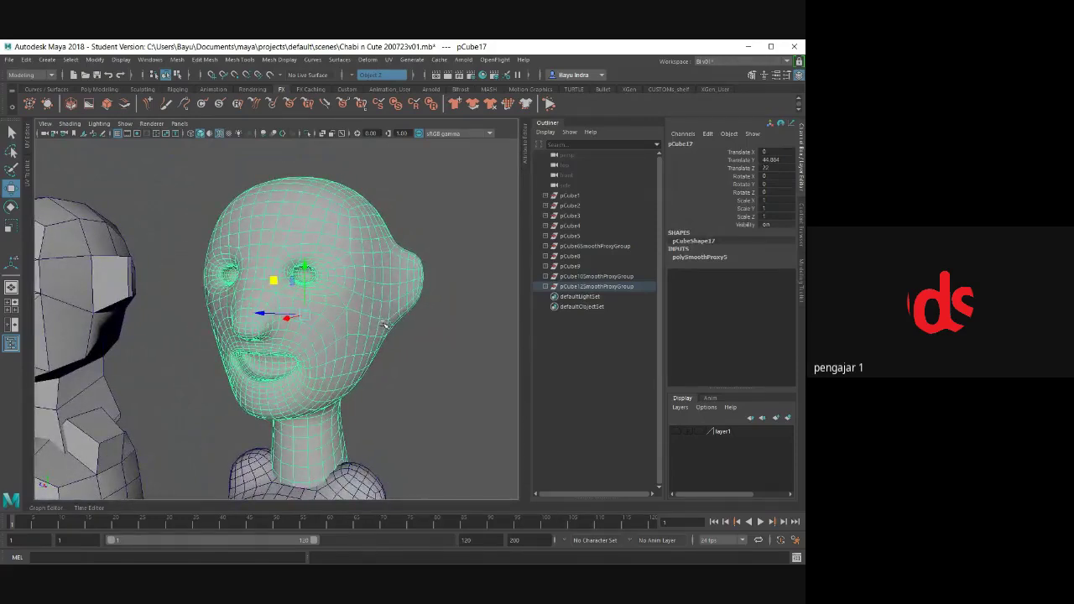
# - Tear off Mesh Tools > Sculpting Tools into a top-left floating panel and restore the Maya window
pyautogui.click(243, 61)
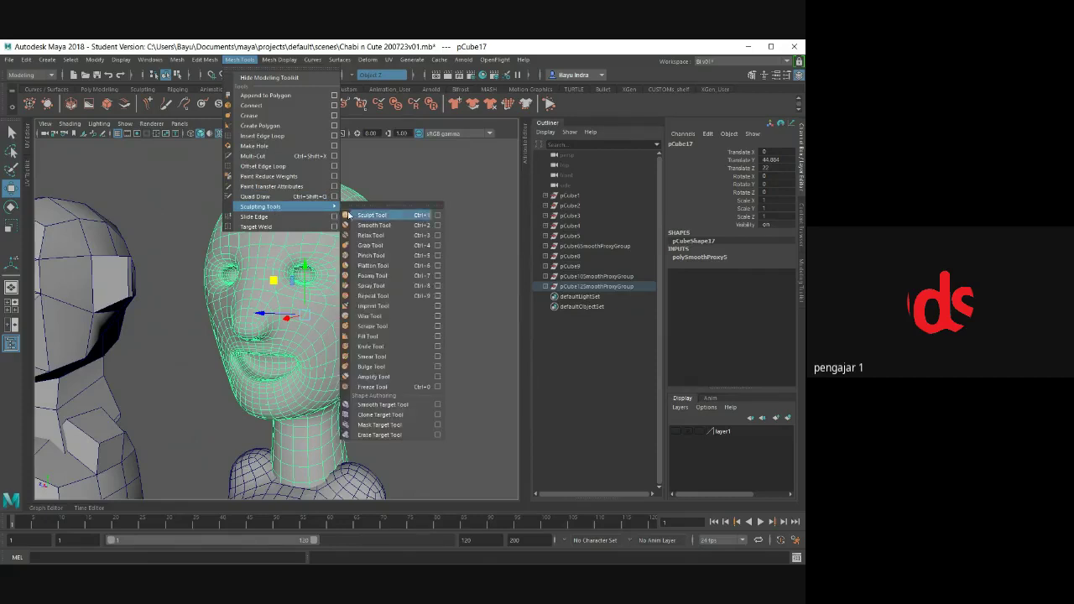
pyautogui.moveTo(269, 206)
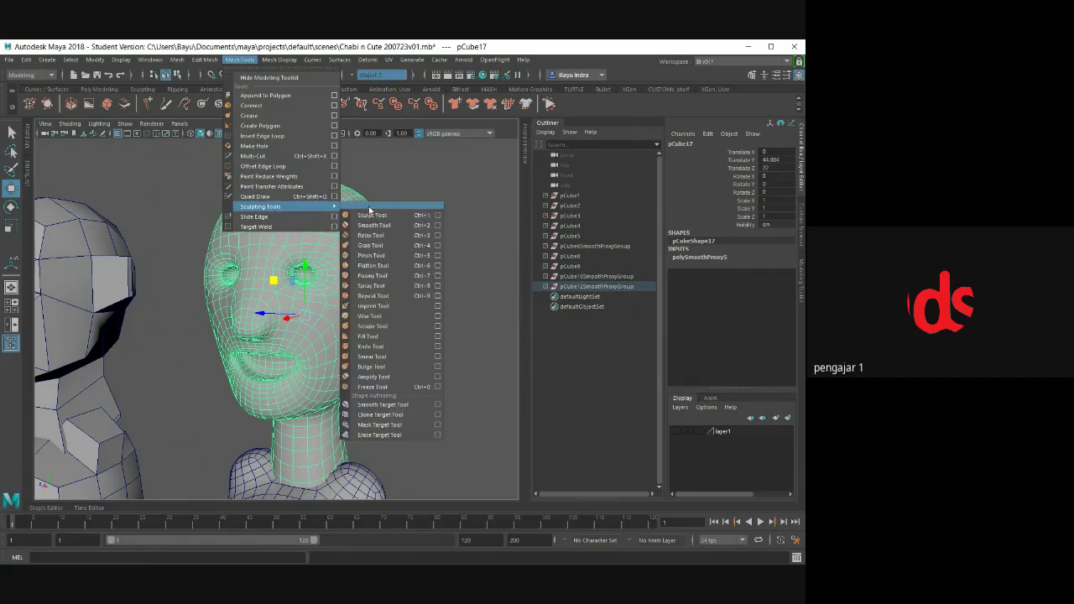
pyautogui.click(370, 207)
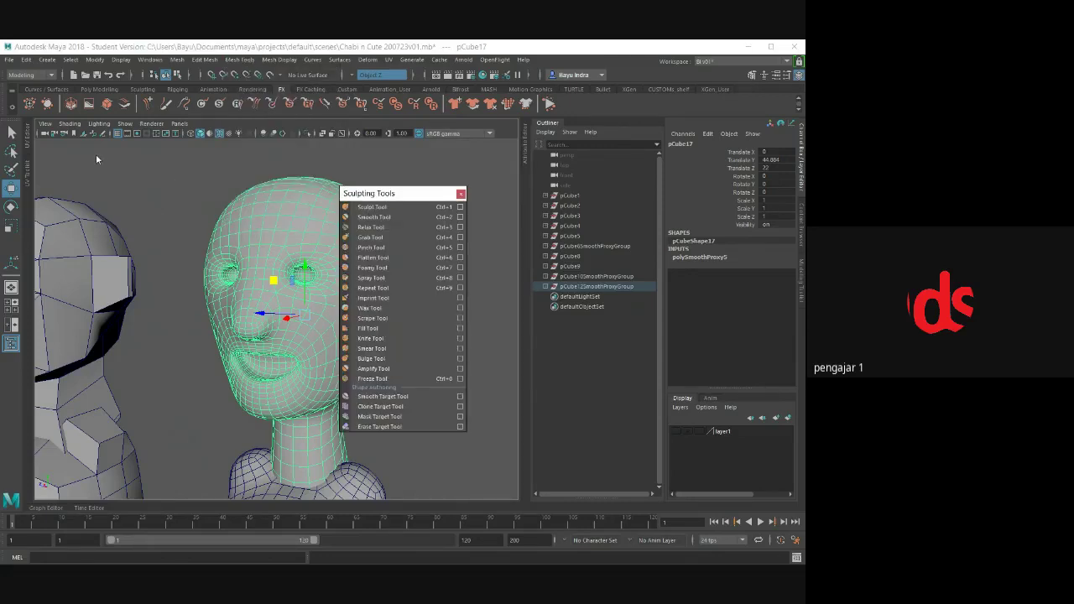
pyautogui.moveTo(110, 165); pyautogui.dragTo(96, 153)
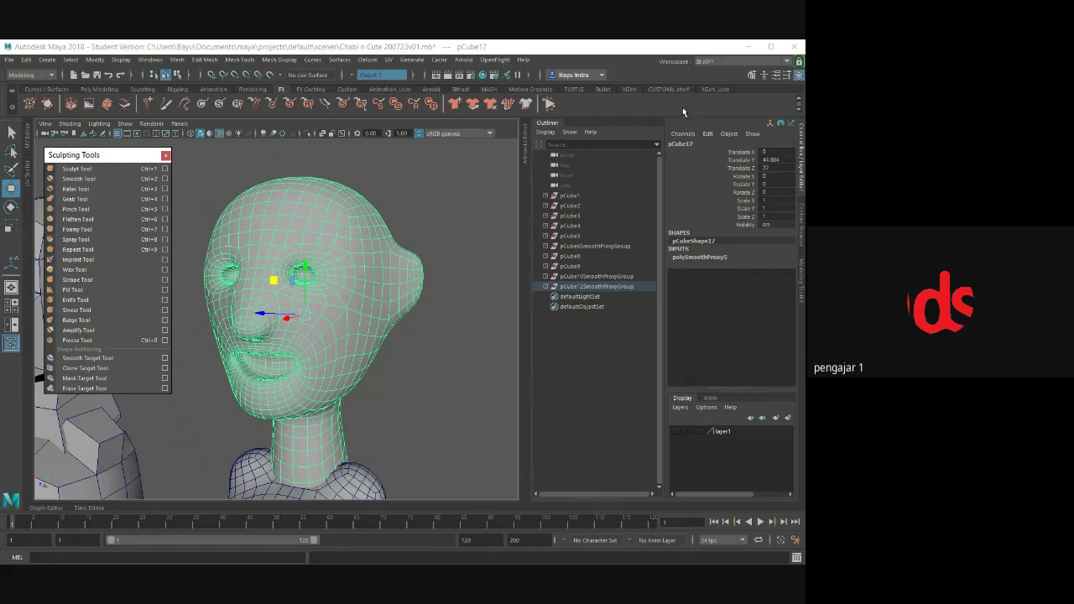
pyautogui.click(770, 46)
pyautogui.scroll(-2, 277, 277)
pyautogui.scroll(-1, 186, 288)
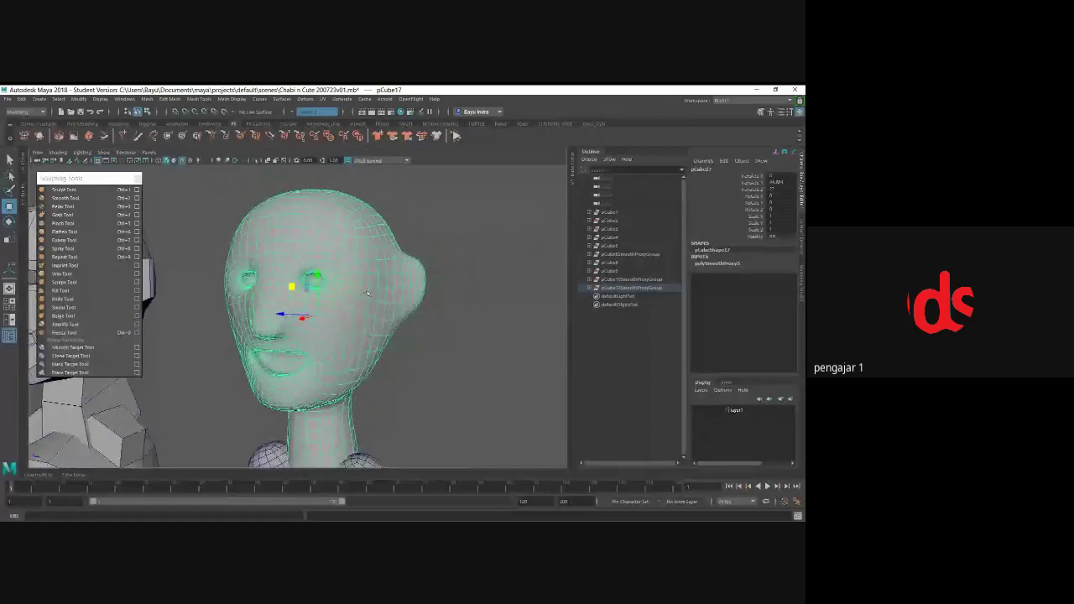
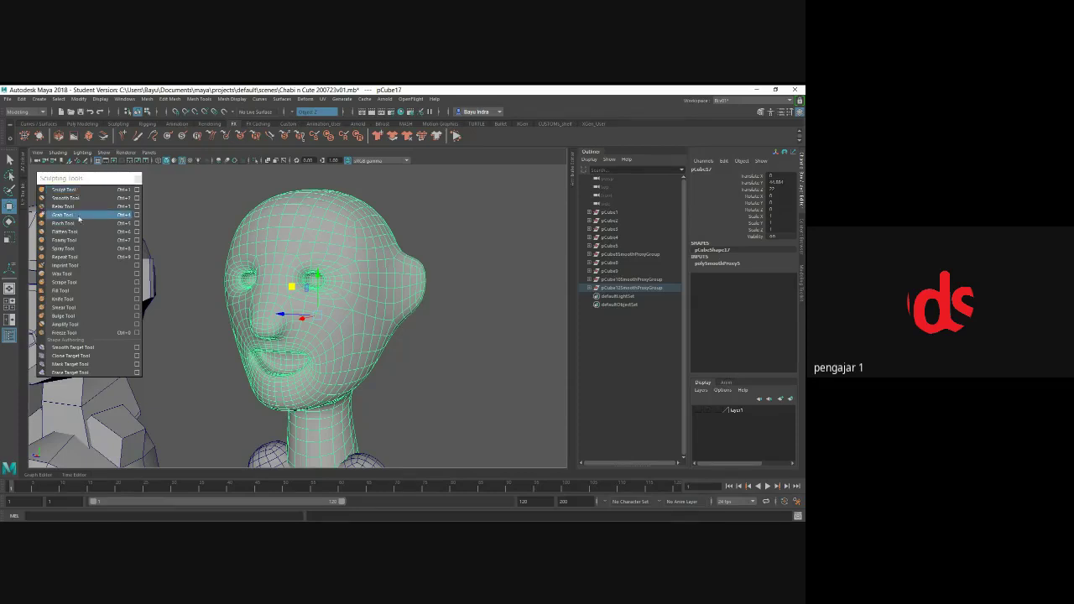
# - Pull the head mesh into a new shape with the Grab brush and show its tool settings
pyautogui.click(79, 218)
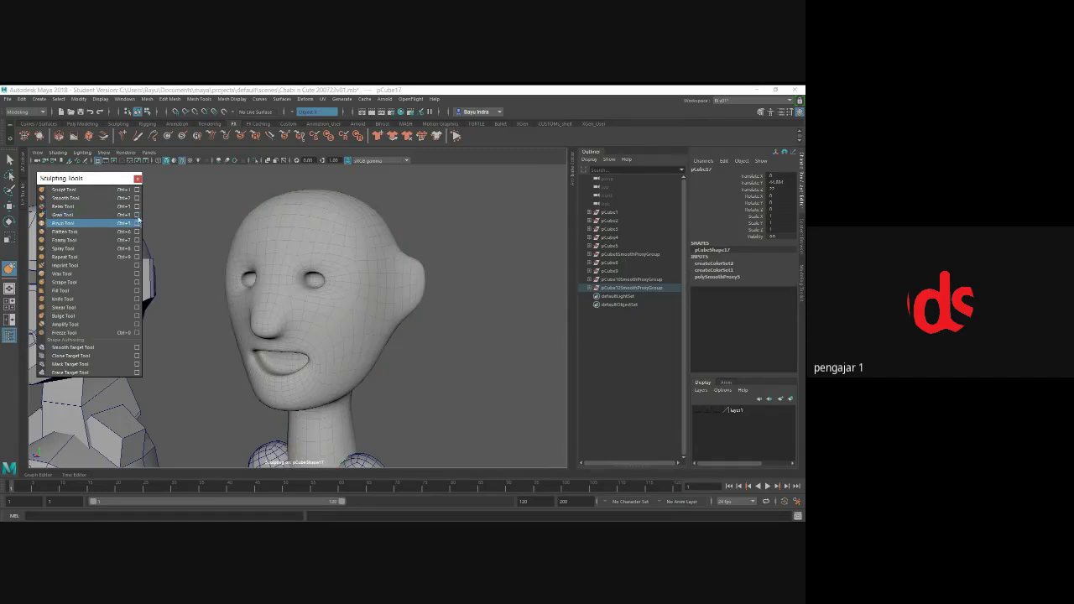
pyautogui.moveTo(311, 277); pyautogui.dragTo(312, 287)
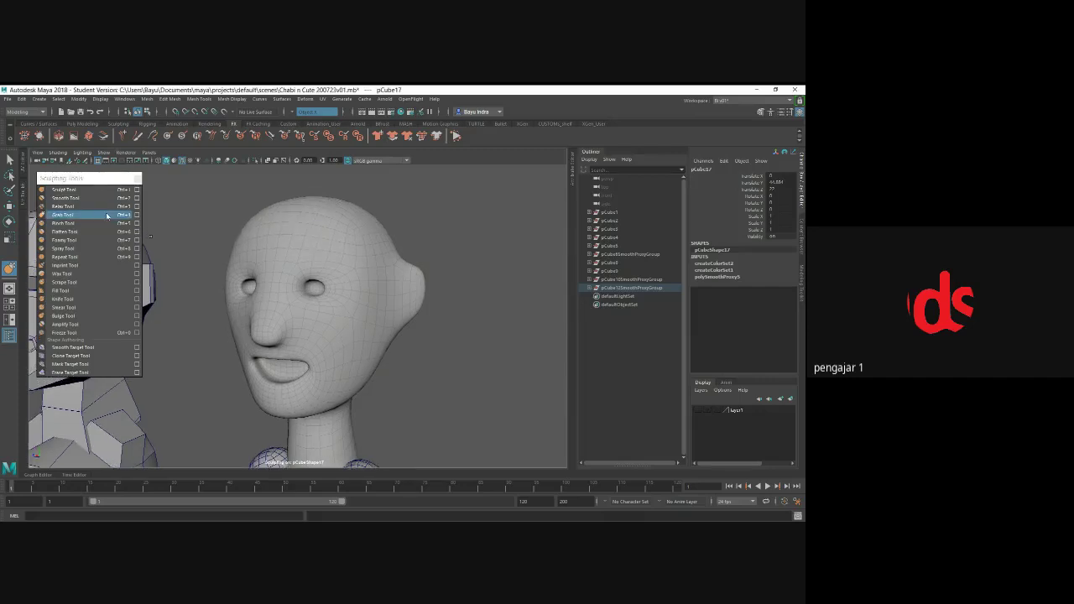
pyautogui.click(137, 215)
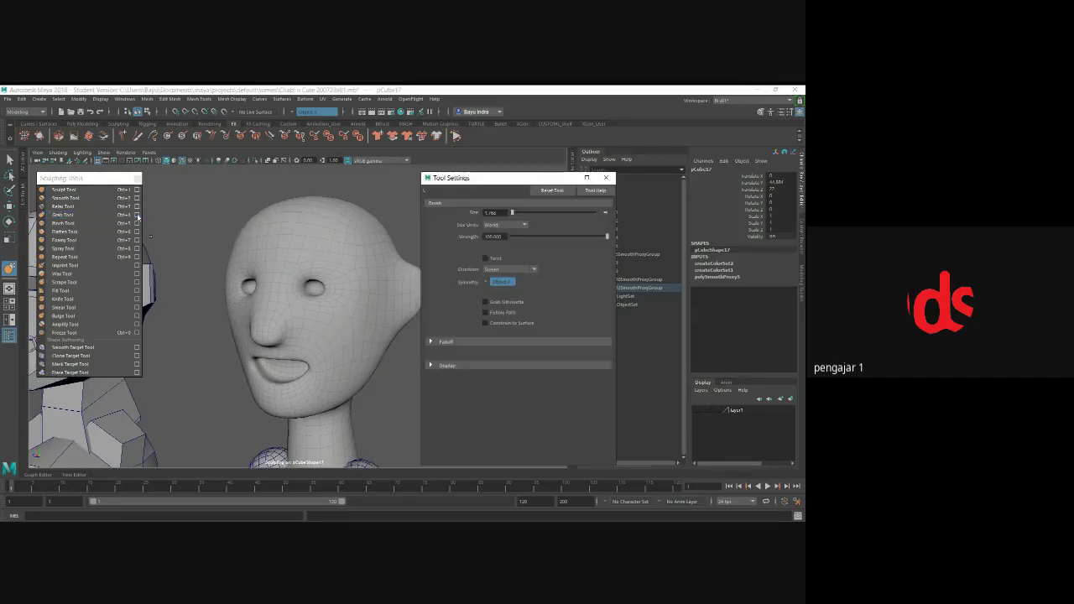
pyautogui.keyDown('alt'); pyautogui.moveTo(403, 277); pyautogui.dragTo(370, 279); pyautogui.keyUp('alt')
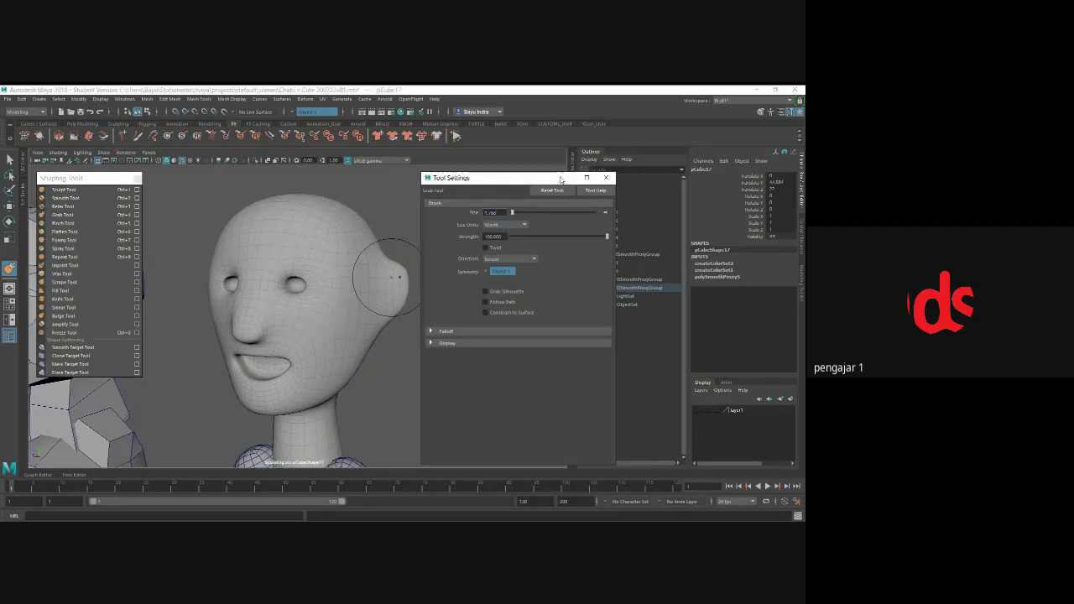
# - Move the settings aside, face the head front-on and shrink the Grab brush
pyautogui.moveTo(520, 178); pyautogui.dragTo(588, 174)
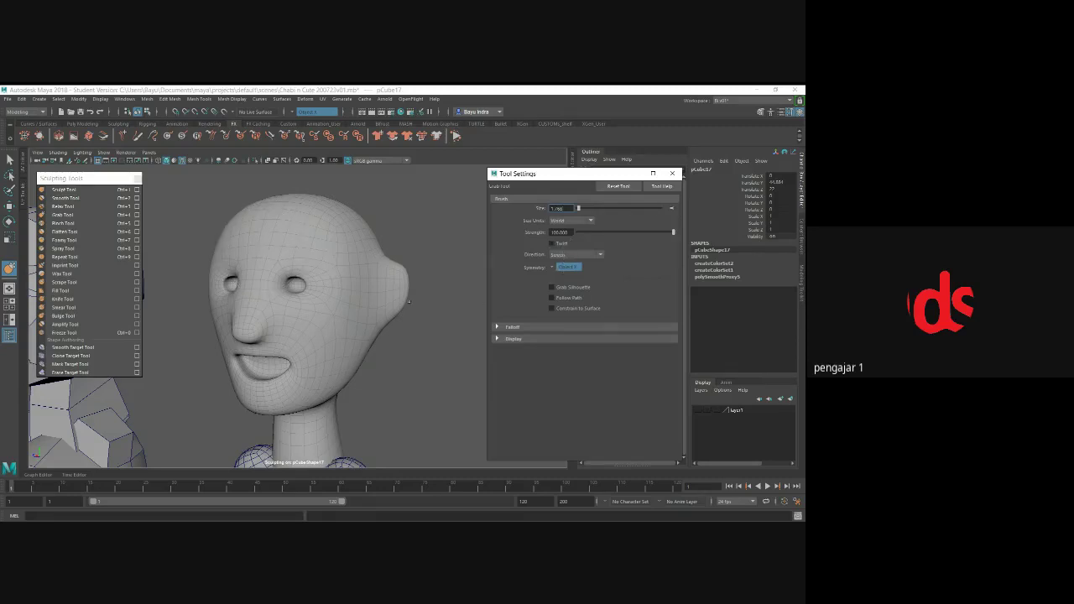
pyautogui.moveTo(409, 303)
pyautogui.keyDown('alt'); pyautogui.mouseDown()
pyautogui.moveTo(287, 313)
pyautogui.moveTo(357, 326)
pyautogui.mouseUp(); pyautogui.keyUp('alt')
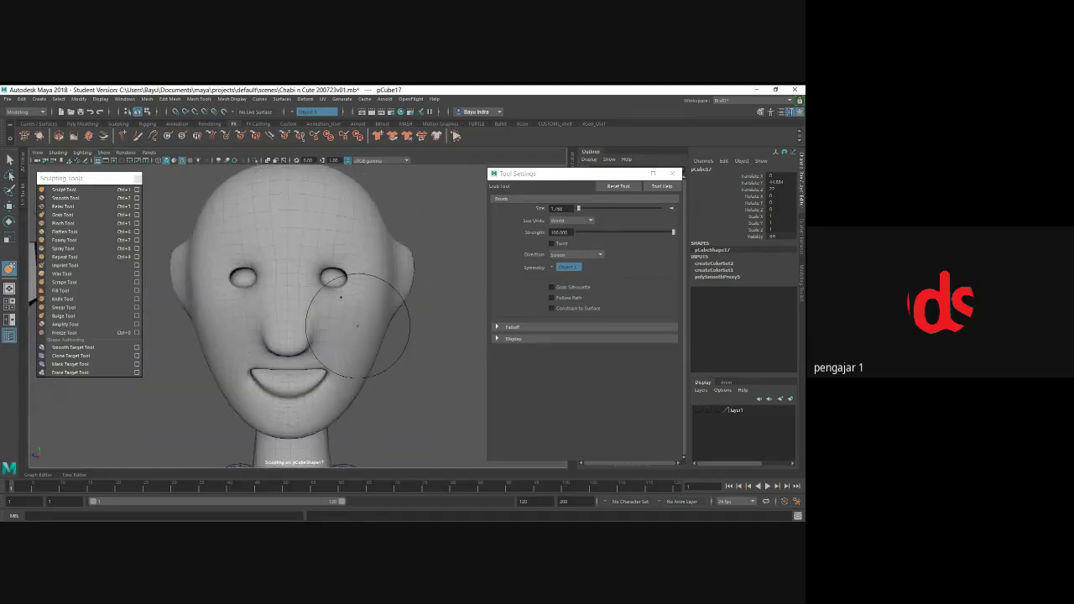
pyautogui.scroll(2, 357, 325)
pyautogui.moveTo(350, 315)
pyautogui.mouseDown()
pyautogui.moveTo(320, 316)
pyautogui.moveTo(357, 317)
pyautogui.mouseUp()
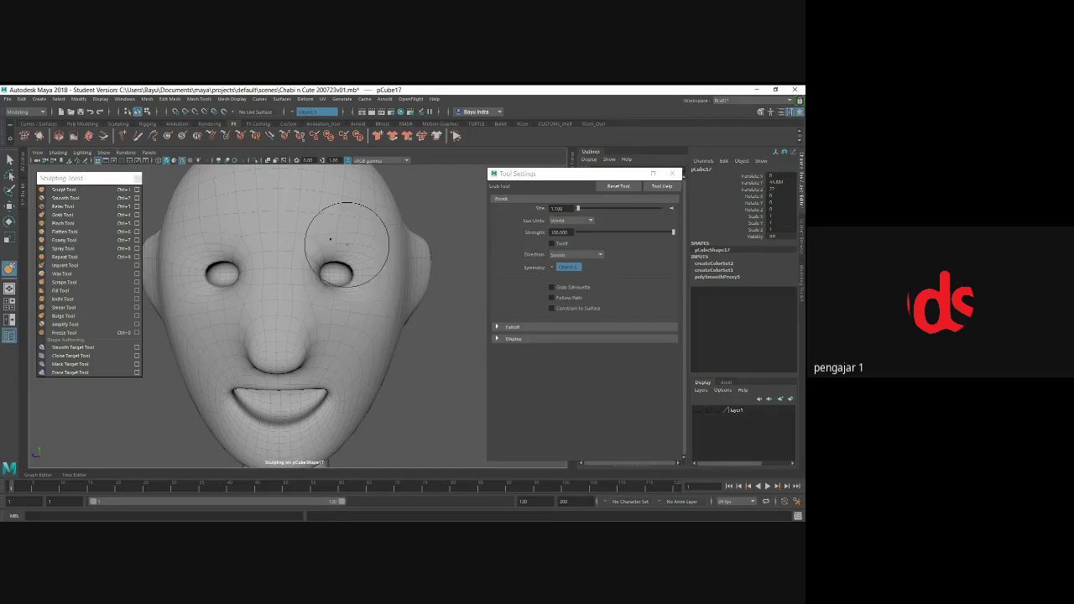
pyautogui.click(552, 270)
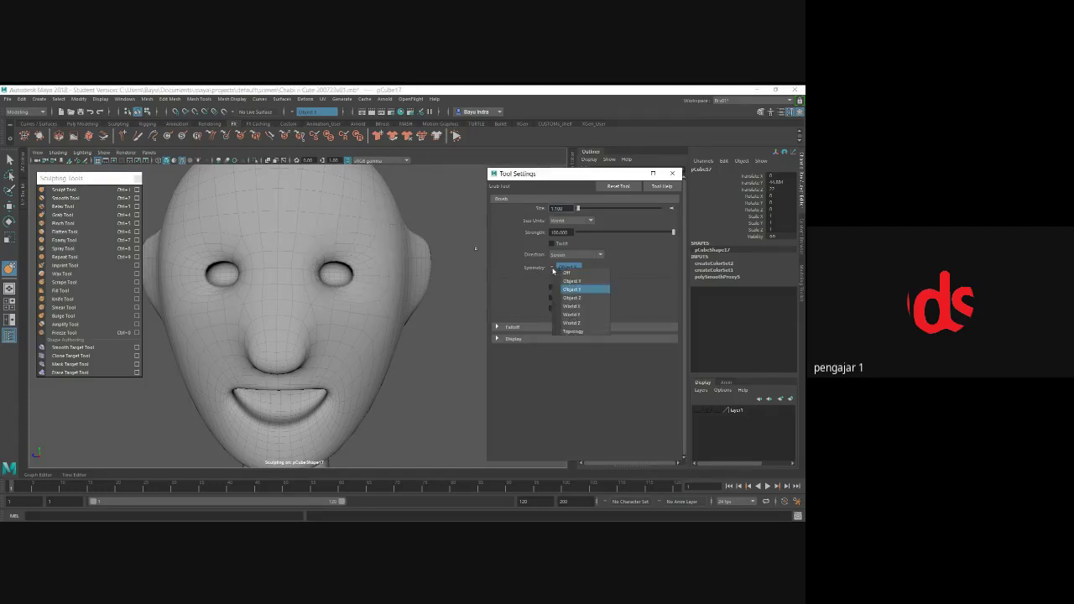
# - Set symmetry to Object X and make the Grab brush smaller
pyautogui.click(577, 299)
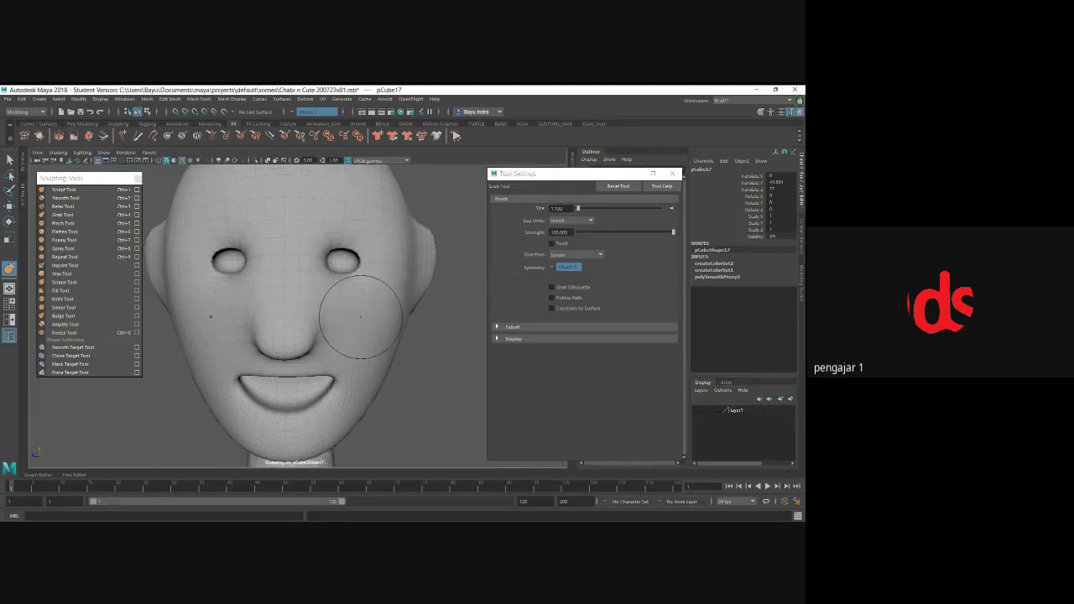
pyautogui.moveTo(360, 312)
pyautogui.keyDown('alt'); pyautogui.mouseDown()
pyautogui.moveTo(299, 307)
pyautogui.moveTo(308, 303)
pyautogui.mouseUp(); pyautogui.keyUp('alt')
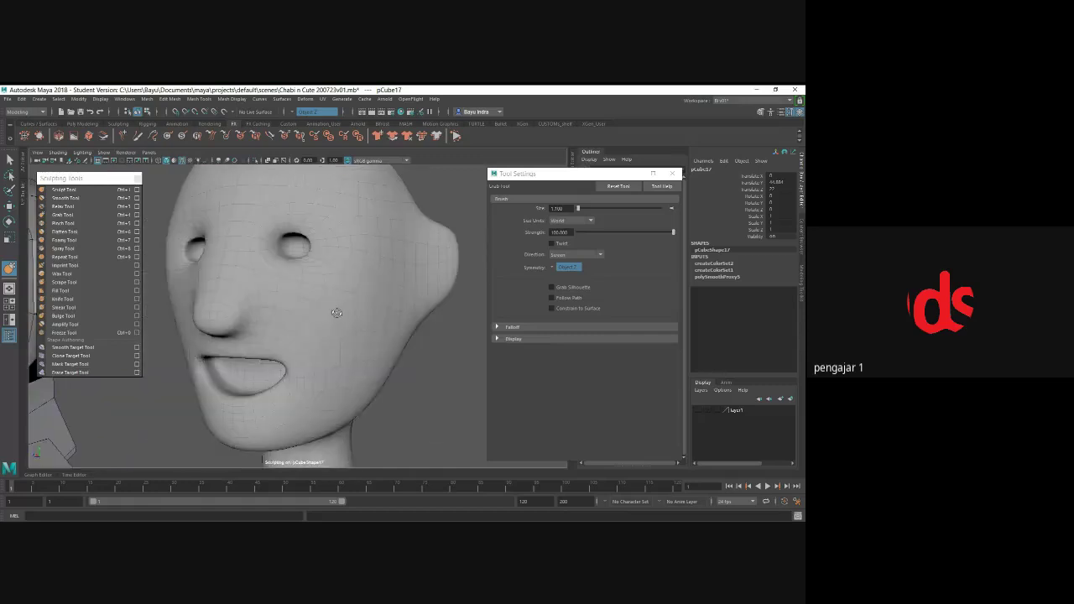
pyautogui.moveTo(323, 221)
pyautogui.keyDown('alt'); pyautogui.mouseDown()
pyautogui.moveTo(311, 282)
pyautogui.moveTo(350, 327)
pyautogui.moveTo(249, 324)
pyautogui.moveTo(342, 324)
pyautogui.moveTo(295, 343)
pyautogui.moveTo(328, 336)
pyautogui.moveTo(316, 324)
pyautogui.moveTo(255, 319)
pyautogui.moveTo(288, 348)
pyautogui.mouseUp(); pyautogui.keyUp('alt')
pyautogui.scroll(2, 255, 319)
pyautogui.scroll(2, 288, 347)
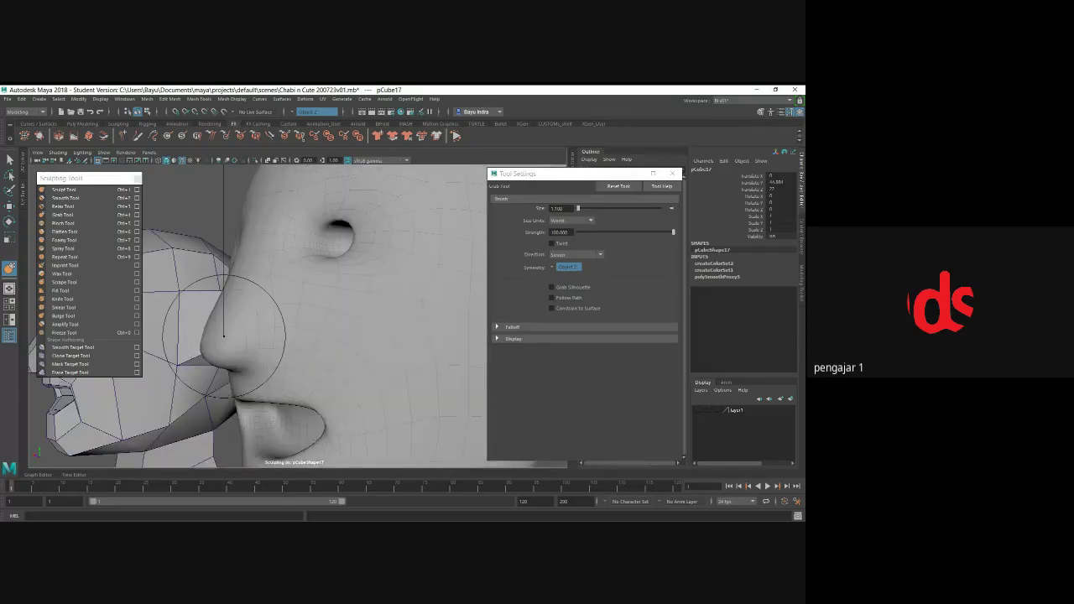
pyautogui.moveTo(223, 337); pyautogui.dragTo(210, 336)
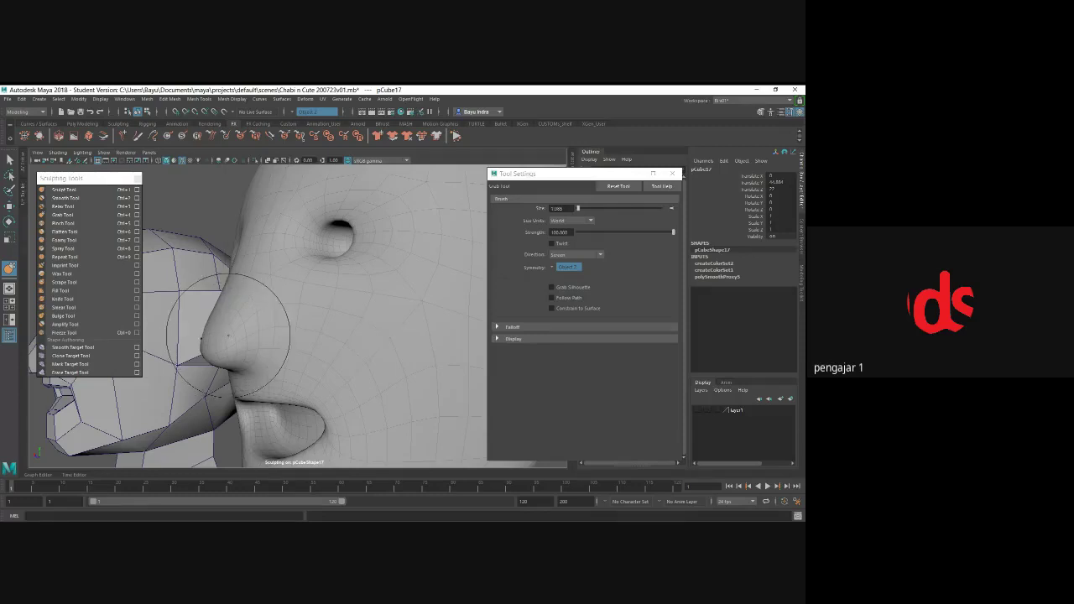
# - Pull the nose tip outward into a rounder bulb, redoing one rejected stroke
pyautogui.moveTo(230, 321); pyautogui.dragTo(219, 320)
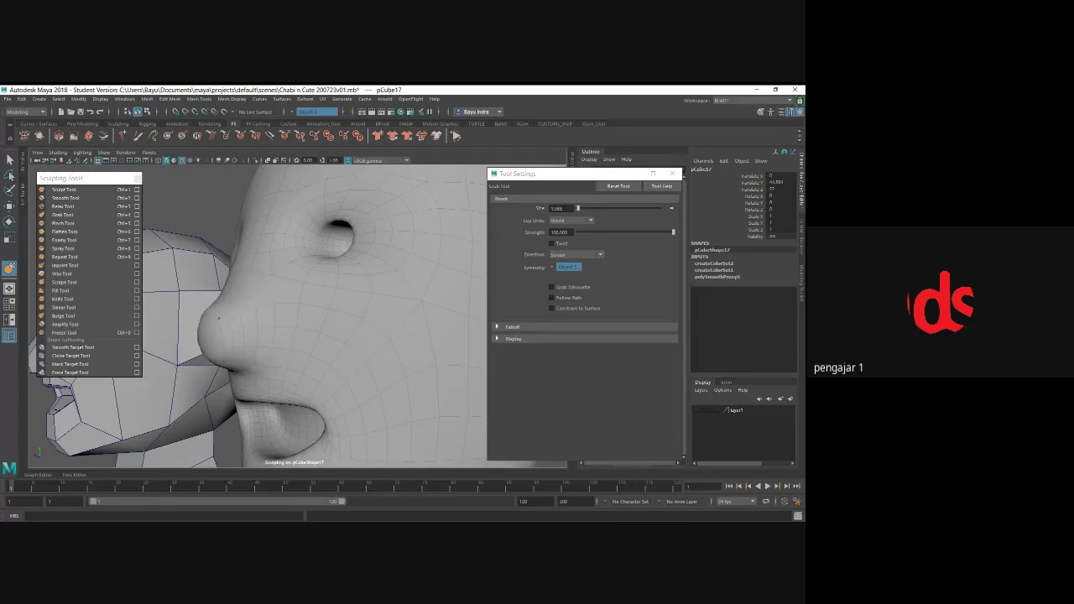
pyautogui.moveTo(252, 360)
pyautogui.keyDown('alt'); pyautogui.mouseDown()
pyautogui.moveTo(222, 336)
pyautogui.moveTo(332, 312)
pyautogui.mouseUp(); pyautogui.keyUp('alt')
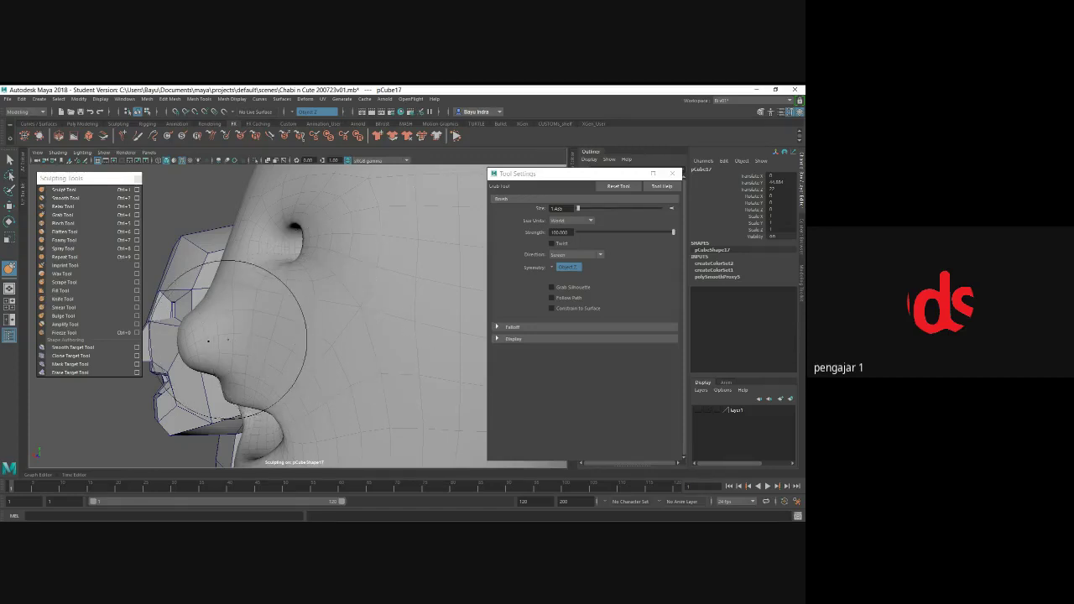
pyautogui.moveTo(228, 340); pyautogui.dragTo(202, 321)
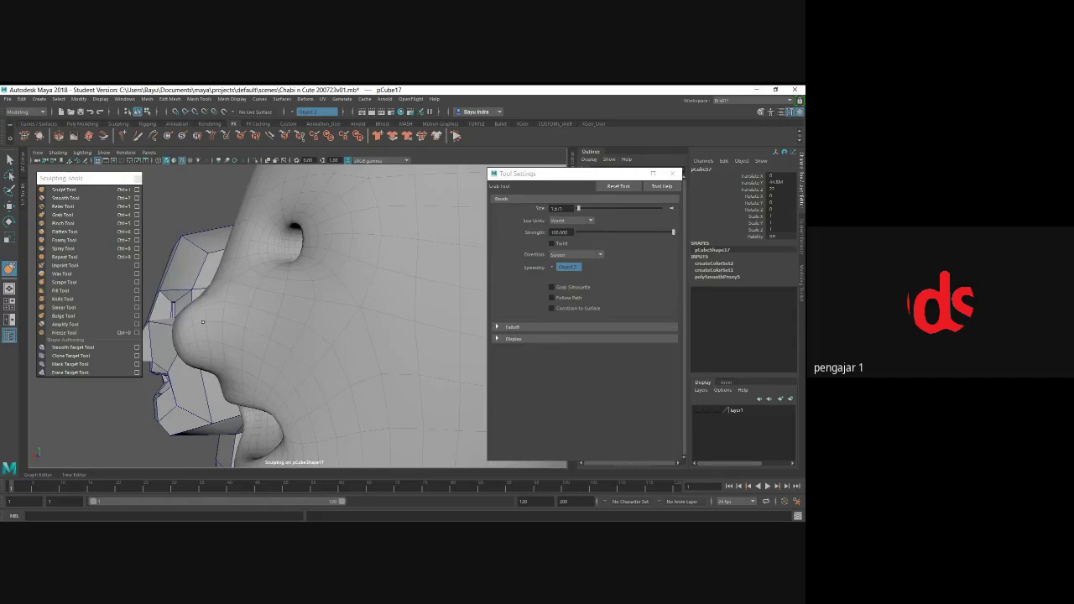
pyautogui.hotkey('ctrl', 'z')
pyautogui.moveTo(202, 322)
pyautogui.keyDown('alt'); pyautogui.mouseDown()
pyautogui.moveTo(242, 339)
pyautogui.moveTo(227, 351)
pyautogui.moveTo(208, 297)
pyautogui.mouseUp(); pyautogui.keyUp('alt')
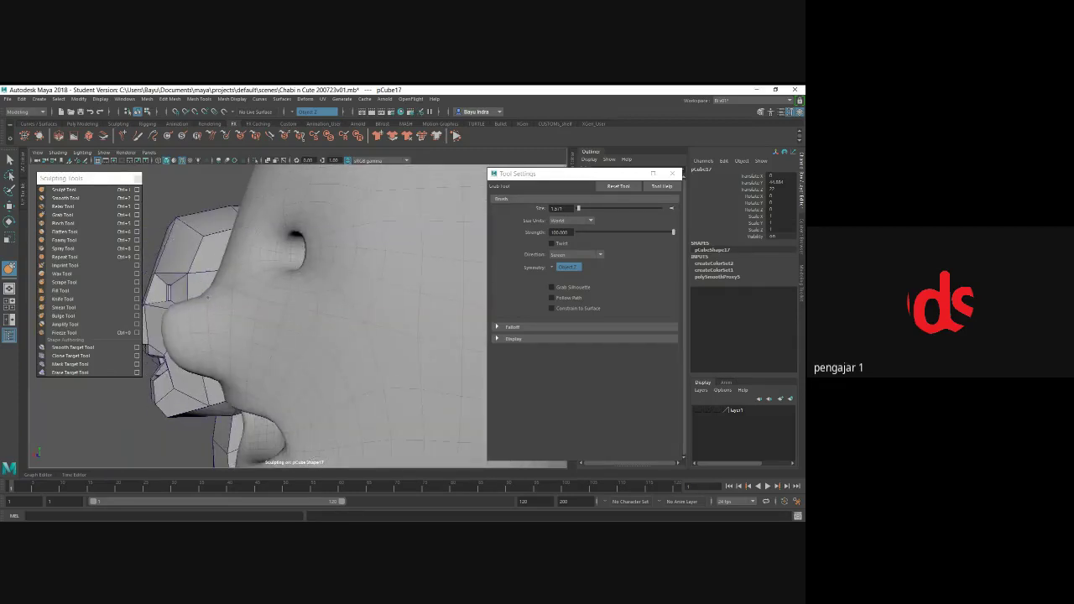
pyautogui.moveTo(193, 324)
pyautogui.mouseDown()
pyautogui.moveTo(178, 325)
pyautogui.moveTo(305, 346)
pyautogui.moveTo(271, 311)
pyautogui.mouseUp()
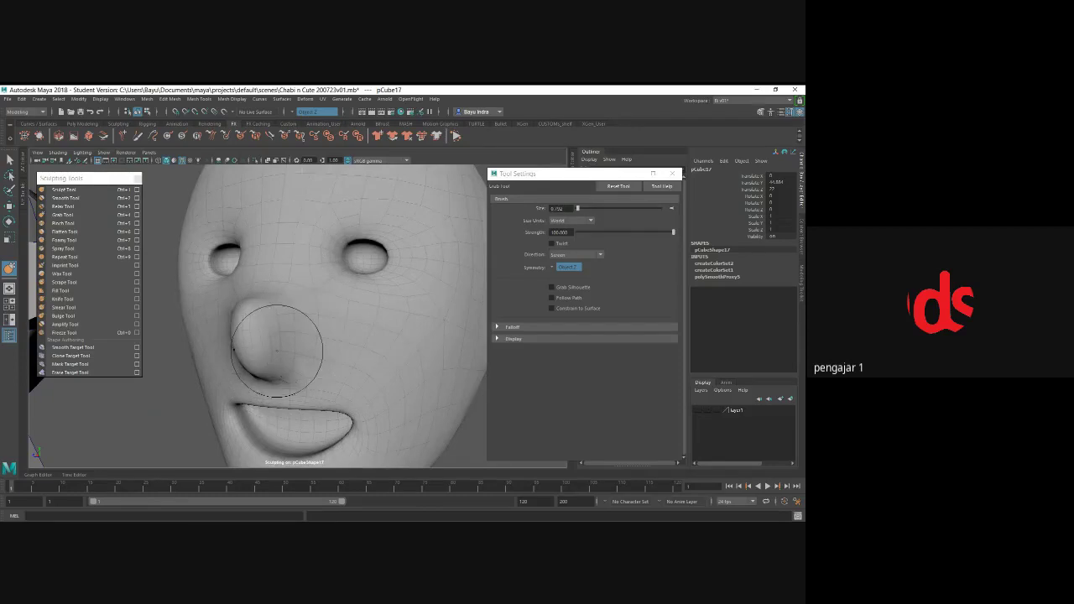
# - Try widening the nose sides, undo it, then enlarge the Grab brush over the forehead
pyautogui.moveTo(312, 355)
pyautogui.keyDown('alt'); pyautogui.mouseDown()
pyautogui.moveTo(326, 361)
pyautogui.moveTo(289, 344)
pyautogui.moveTo(332, 368)
pyautogui.mouseUp(); pyautogui.keyUp('alt')
pyautogui.moveTo(276, 340)
pyautogui.mouseDown()
pyautogui.moveTo(262, 344)
pyautogui.moveTo(335, 349)
pyautogui.mouseUp()
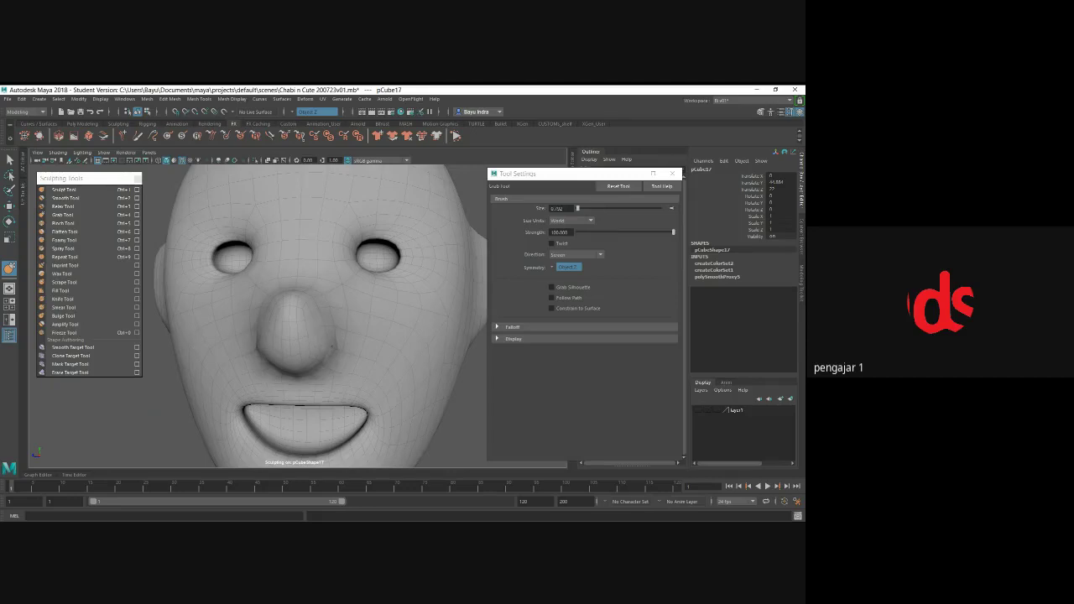
pyautogui.hotkey('ctrl', 'z')
pyautogui.hotkey('ctrl', 'z')
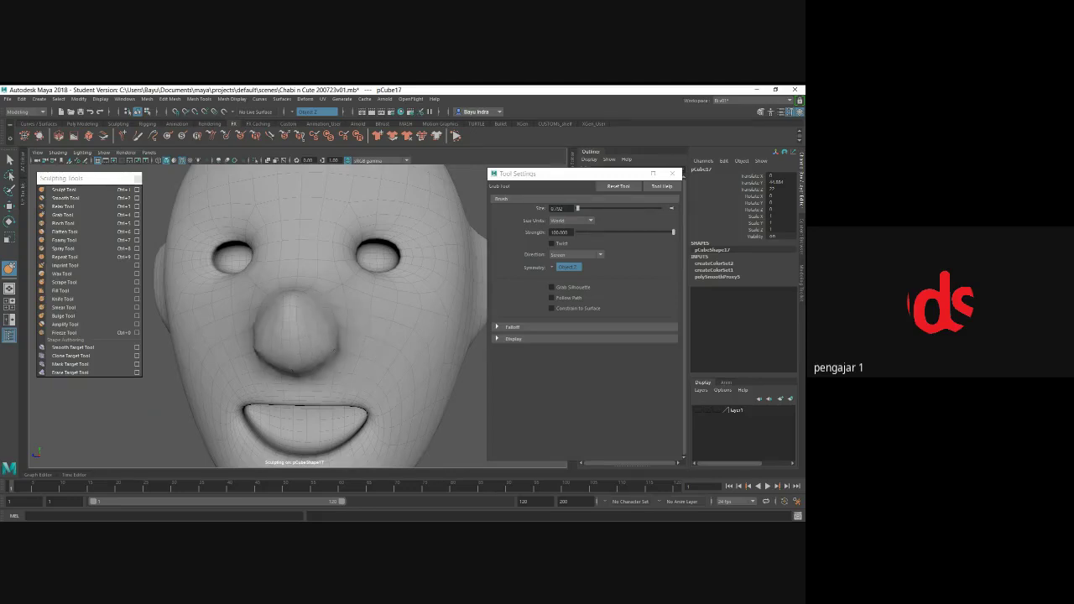
pyautogui.moveTo(307, 335)
pyautogui.keyDown('alt'); pyautogui.mouseDown()
pyautogui.moveTo(269, 357)
pyautogui.moveTo(324, 349)
pyautogui.moveTo(311, 303)
pyautogui.mouseUp(); pyautogui.keyUp('alt')
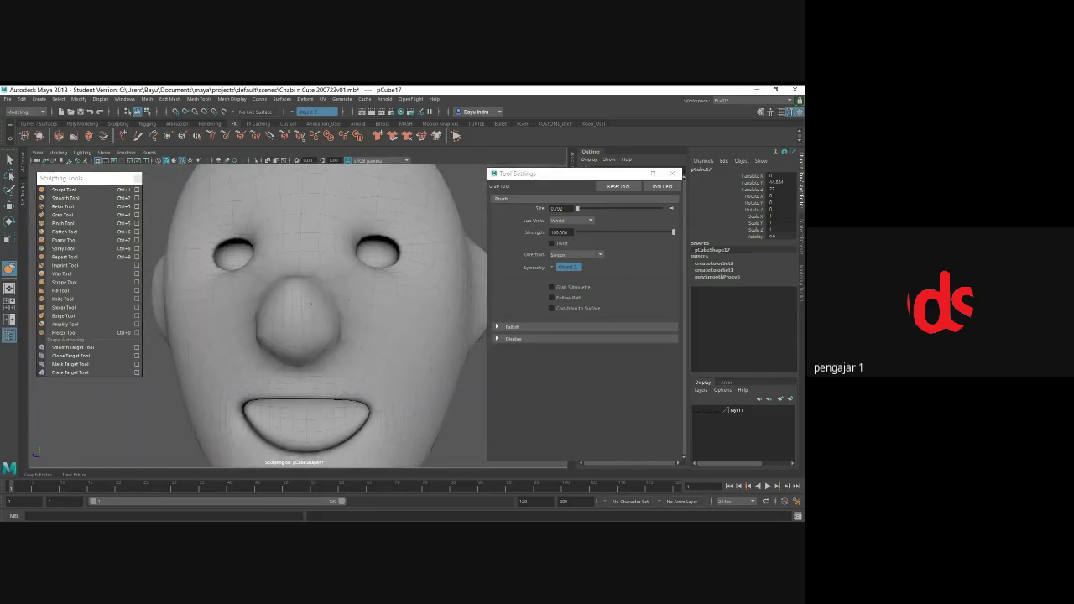
pyautogui.moveTo(307, 329)
pyautogui.keyDown('alt'); pyautogui.mouseDown()
pyautogui.moveTo(253, 348)
pyautogui.moveTo(330, 340)
pyautogui.mouseUp(); pyautogui.keyUp('alt')
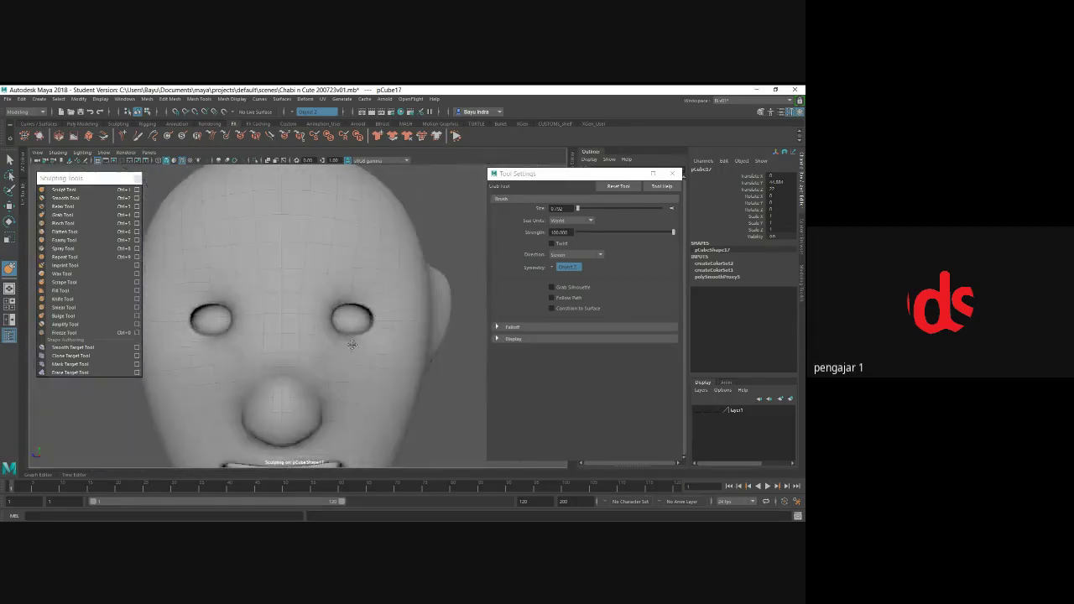
pyautogui.moveTo(319, 247)
pyautogui.mouseDown()
pyautogui.moveTo(346, 268)
pyautogui.moveTo(308, 259)
pyautogui.mouseUp()
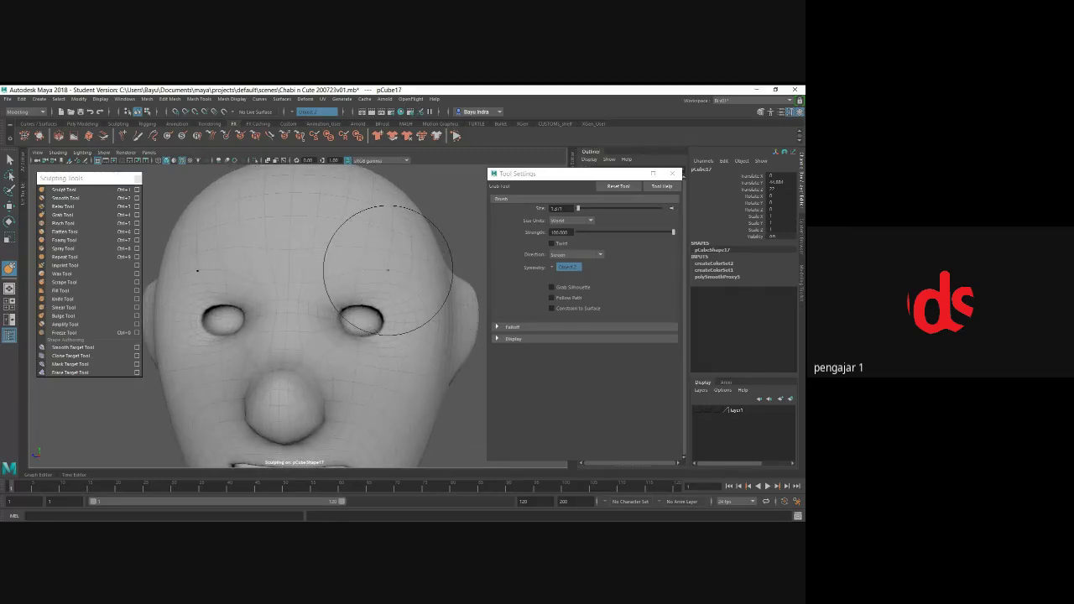
# - Enlarge the Grab brush, pull both eye sockets down and bulge the right cheek outward
pyautogui.moveTo(388, 270); pyautogui.dragTo(381, 272)
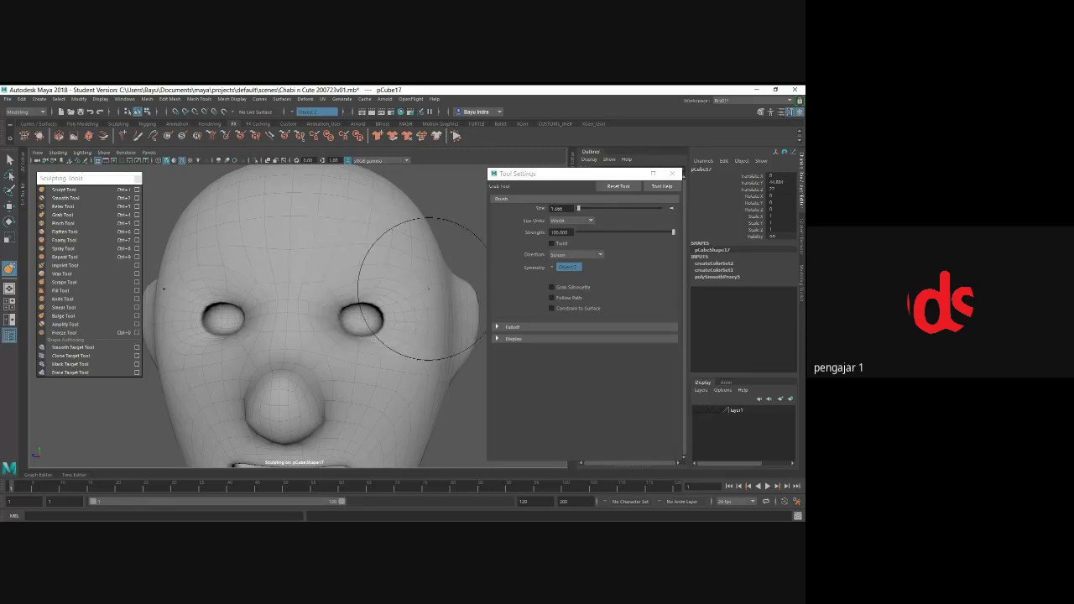
pyautogui.keyDown('alt'); pyautogui.moveTo(428, 293); pyautogui.dragTo(371, 264); pyautogui.keyUp('alt')
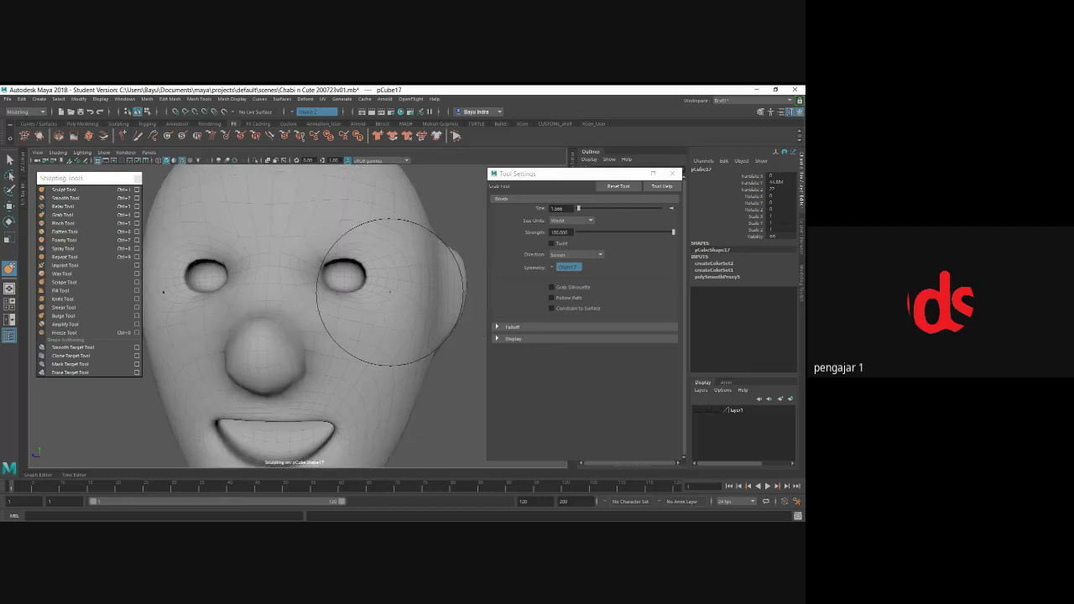
pyautogui.moveTo(345, 308); pyautogui.dragTo(292, 297)
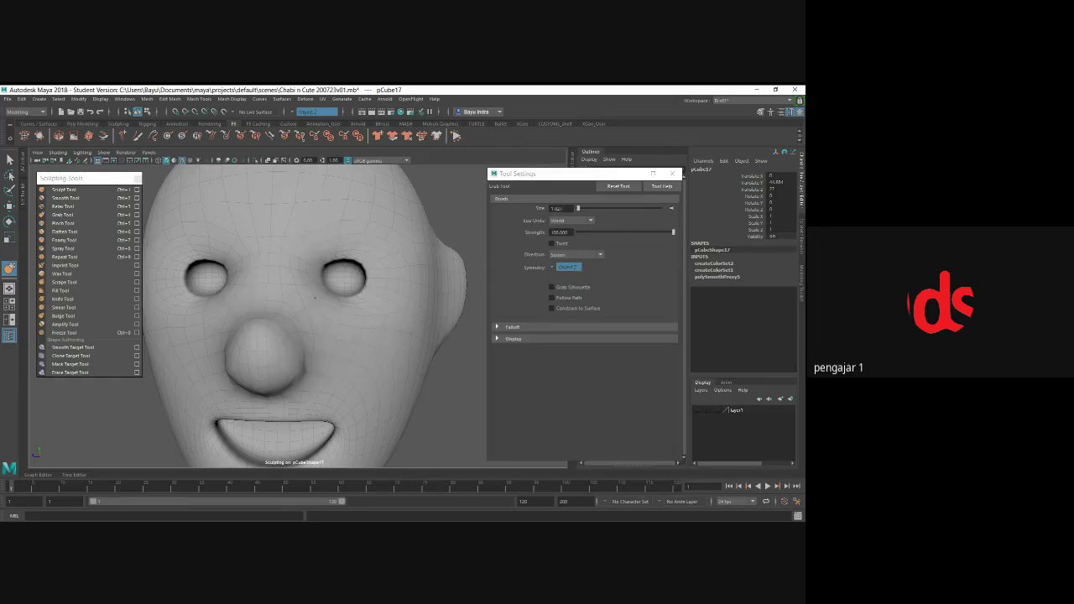
pyautogui.keyDown('alt'); pyautogui.moveTo(319, 304); pyautogui.dragTo(376, 304); pyautogui.keyUp('alt')
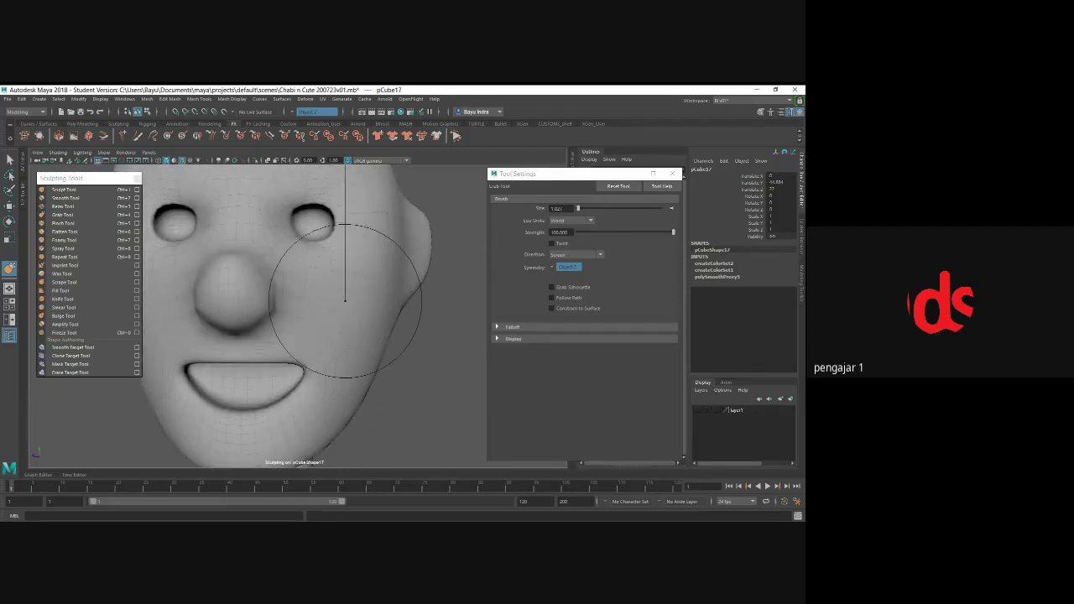
pyautogui.moveTo(336, 240)
pyautogui.mouseDown()
pyautogui.moveTo(372, 300)
pyautogui.moveTo(348, 305)
pyautogui.moveTo(361, 298)
pyautogui.moveTo(370, 321)
pyautogui.mouseUp()
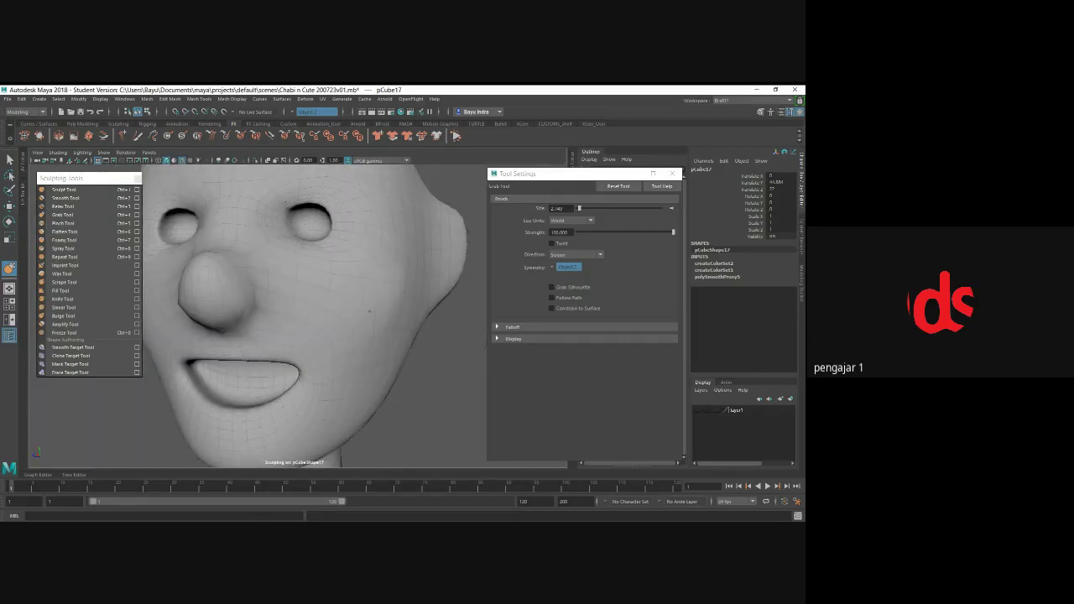
# - Inspect the nose and mouth, then tilt the view to look up from below the head
pyautogui.moveTo(368, 311)
pyautogui.keyDown('alt'); pyautogui.mouseDown()
pyautogui.moveTo(336, 264)
pyautogui.moveTo(300, 311)
pyautogui.mouseUp(); pyautogui.keyUp('alt')
pyautogui.scroll(3, 300, 311)
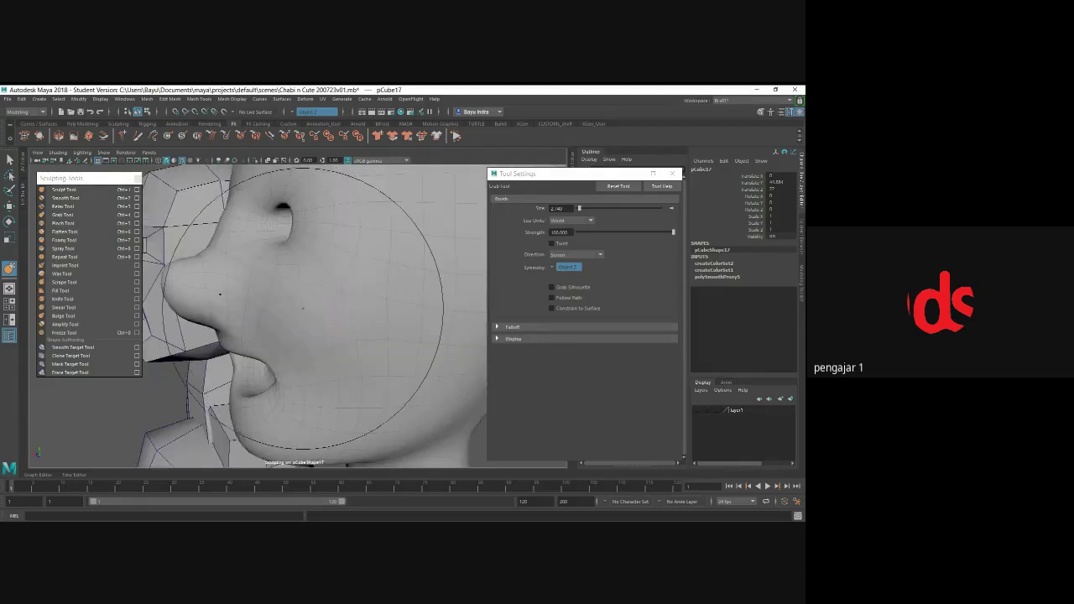
pyautogui.moveTo(303, 308)
pyautogui.keyDown('alt'); pyautogui.mouseDown()
pyautogui.moveTo(391, 324)
pyautogui.moveTo(339, 331)
pyautogui.moveTo(319, 312)
pyautogui.moveTo(302, 321)
pyautogui.moveTo(315, 340)
pyautogui.moveTo(310, 331)
pyautogui.mouseUp(); pyautogui.keyUp('alt')
pyautogui.scroll(-3, 378, 323)
pyautogui.moveTo(396, 311)
pyautogui.keyDown('alt'); pyautogui.mouseDown()
pyautogui.moveTo(400, 319)
pyautogui.moveTo(277, 349)
pyautogui.mouseUp(); pyautogui.keyUp('alt')
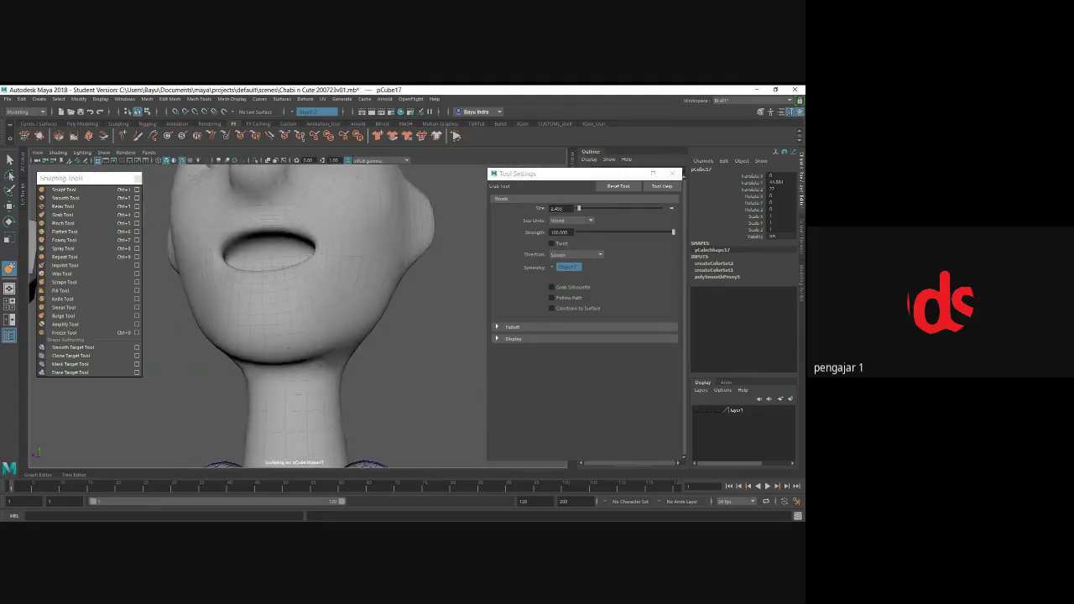
pyautogui.scroll(-3, 335, 336)
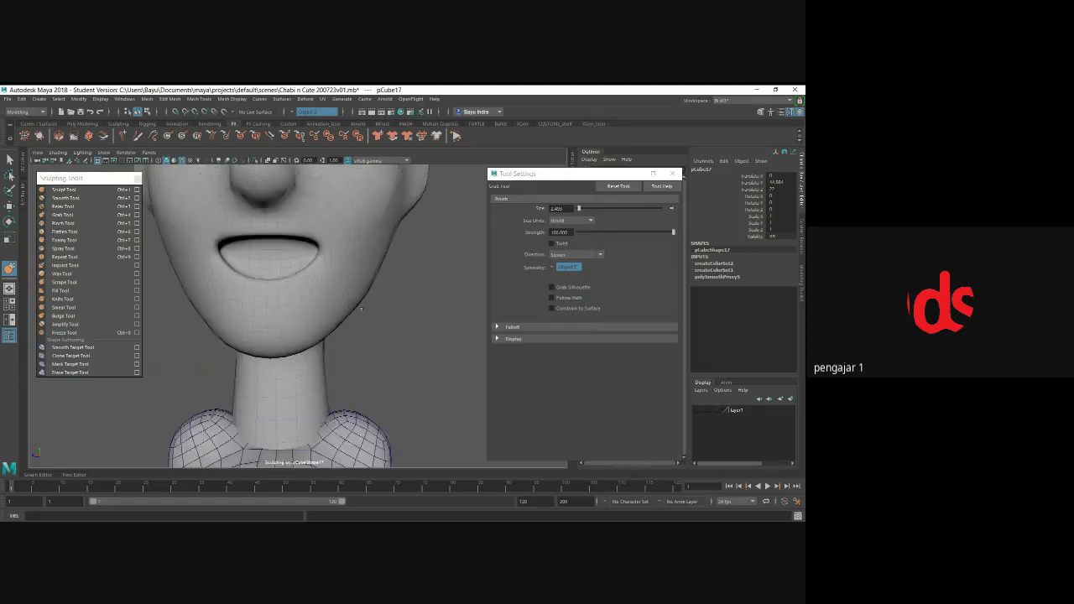
pyautogui.scroll(-3, 336, 336)
pyautogui.keyDown('alt'); pyautogui.moveTo(375, 320); pyautogui.dragTo(375, 350, button='middle'); pyautogui.keyUp('alt')
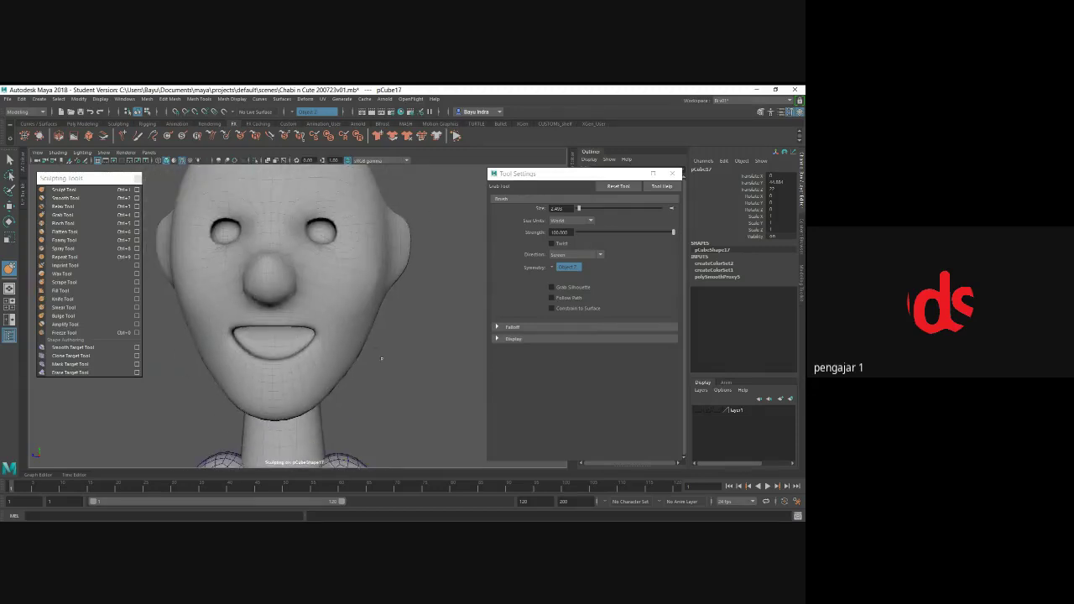
pyautogui.moveTo(382, 359)
pyautogui.keyDown('alt'); pyautogui.mouseDown()
pyautogui.moveTo(373, 347)
pyautogui.moveTo(389, 336)
pyautogui.moveTo(336, 366)
pyautogui.moveTo(348, 353)
pyautogui.mouseUp(); pyautogui.keyUp('alt')
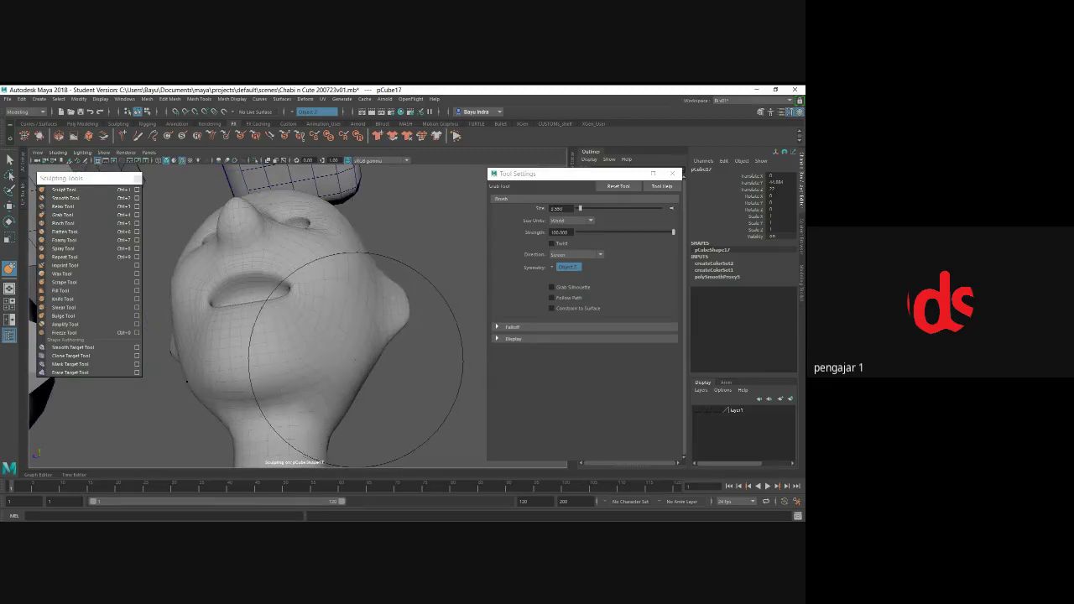
# - Enlarge the Grab brush and reshape the back of the head, ears and neck contour
pyautogui.keyDown('alt'); pyautogui.moveTo(359, 361); pyautogui.dragTo(385, 338); pyautogui.keyUp('alt')
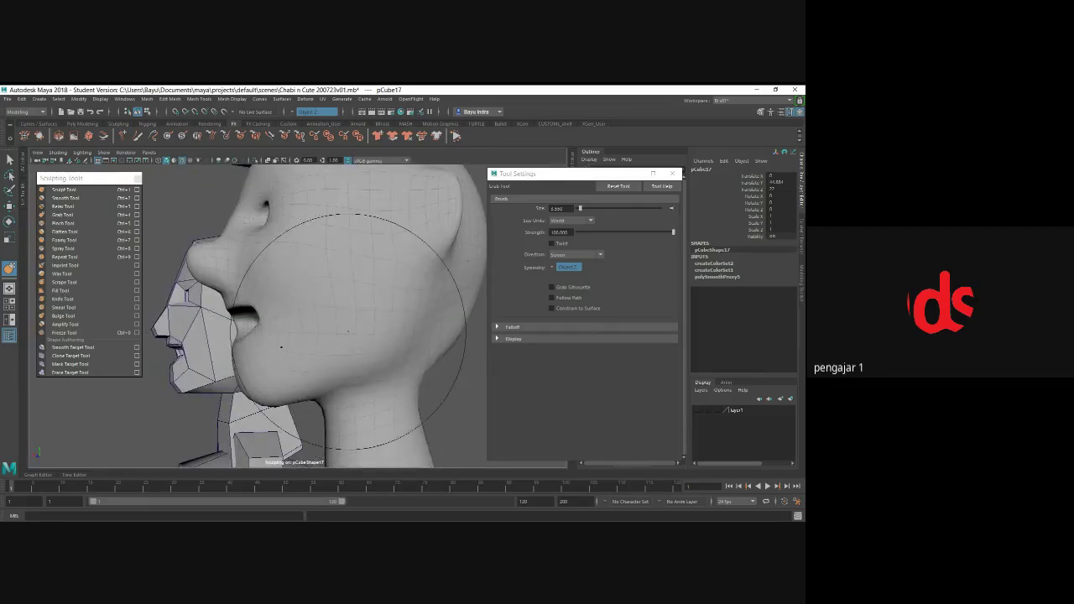
pyautogui.moveTo(384, 338)
pyautogui.keyDown('alt'); pyautogui.mouseDown()
pyautogui.moveTo(332, 335)
pyautogui.moveTo(375, 353)
pyautogui.moveTo(335, 296)
pyautogui.moveTo(345, 355)
pyautogui.moveTo(356, 328)
pyautogui.mouseUp(); pyautogui.keyUp('alt')
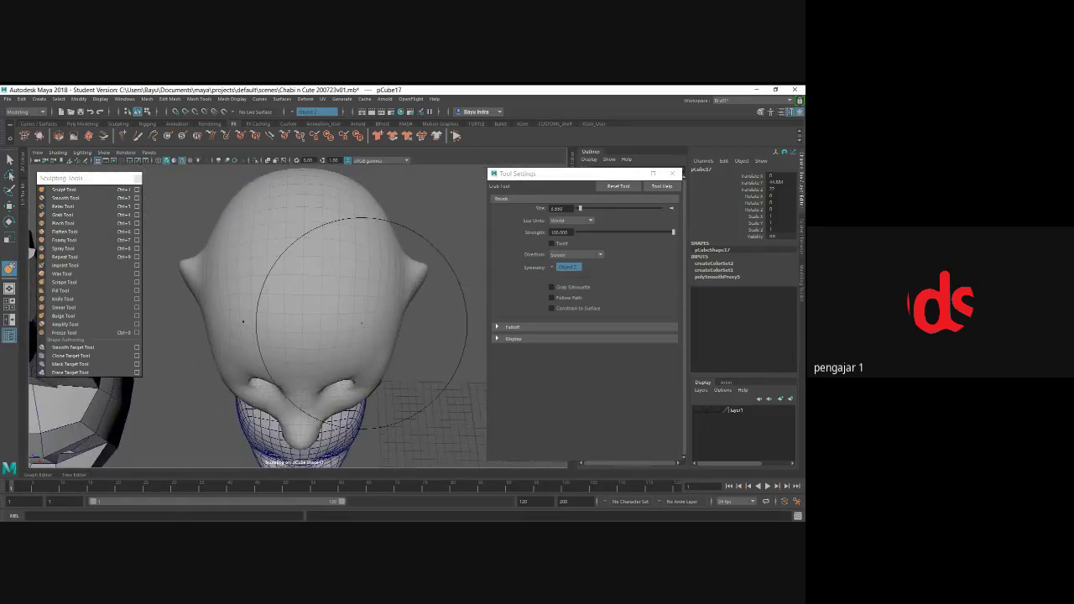
pyautogui.moveTo(362, 322)
pyautogui.keyDown('alt'); pyautogui.mouseDown()
pyautogui.moveTo(305, 303)
pyautogui.moveTo(364, 306)
pyautogui.moveTo(280, 319)
pyautogui.mouseUp(); pyautogui.keyUp('alt')
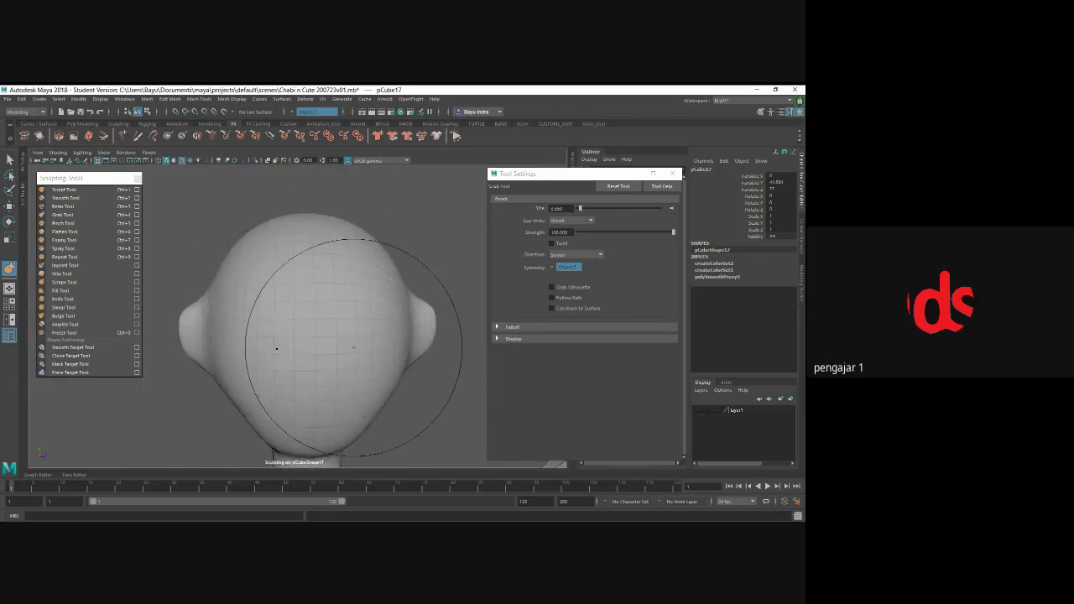
pyautogui.moveTo(352, 345); pyautogui.dragTo(385, 350)
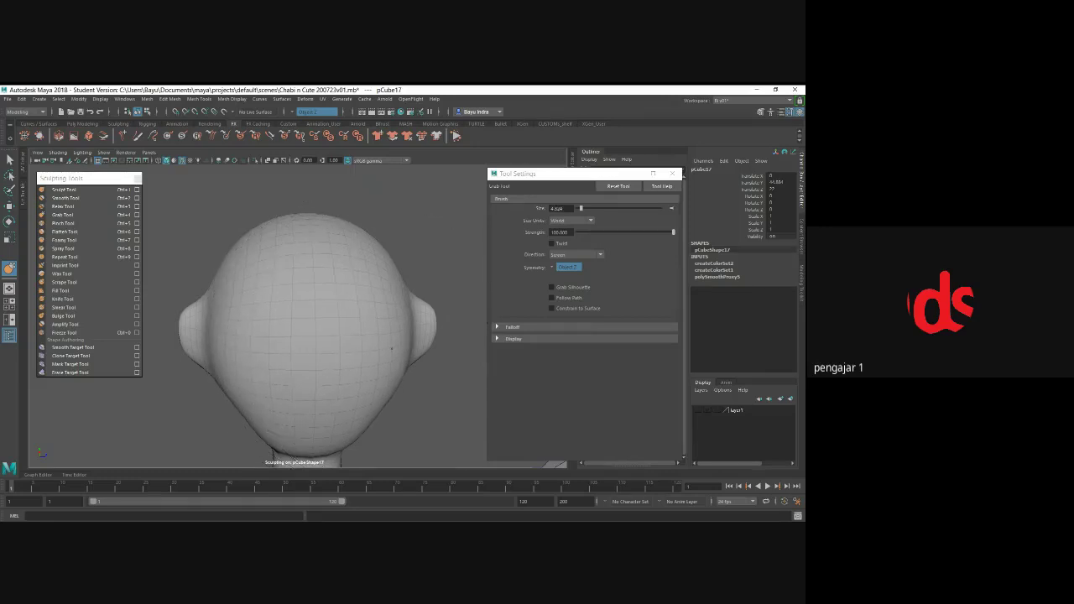
pyautogui.moveTo(391, 350)
pyautogui.keyDown('alt'); pyautogui.mouseDown()
pyautogui.moveTo(426, 330)
pyautogui.moveTo(381, 282)
pyautogui.mouseUp(); pyautogui.keyUp('alt')
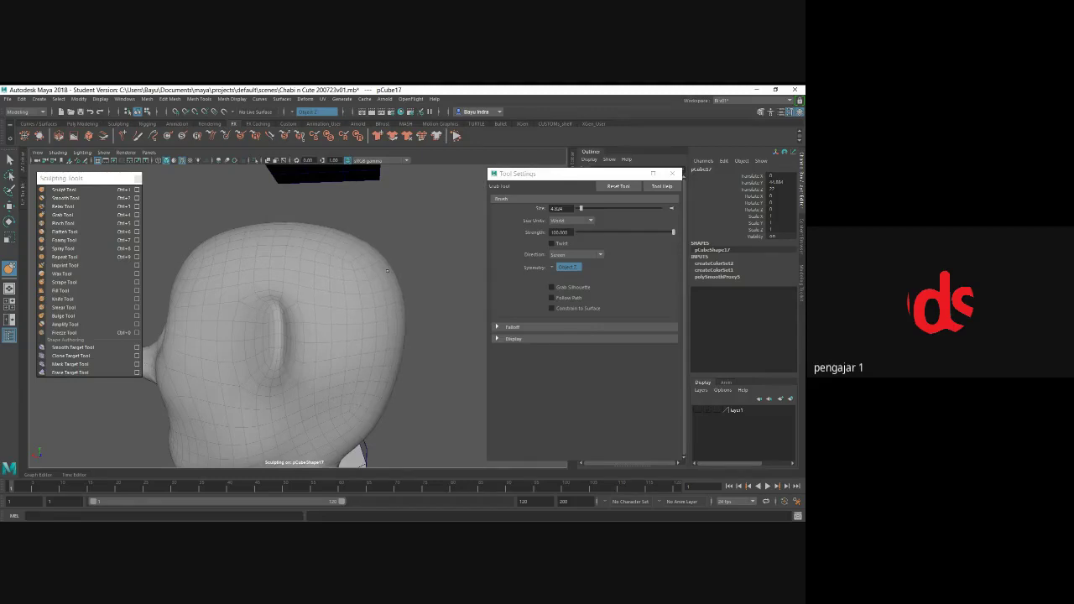
pyautogui.keyDown('alt'); pyautogui.moveTo(384, 272); pyautogui.dragTo(383, 363); pyautogui.keyUp('alt')
pyautogui.moveTo(384, 363)
pyautogui.keyDown('alt'); pyautogui.mouseDown()
pyautogui.moveTo(332, 331)
pyautogui.moveTo(313, 358)
pyautogui.mouseUp(); pyautogui.keyUp('alt')
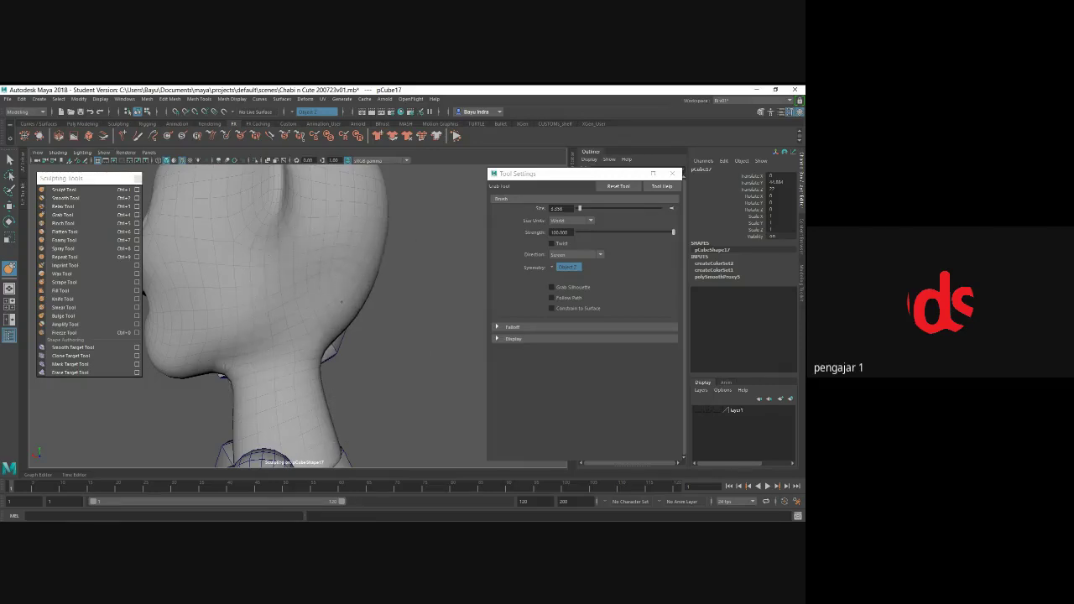
pyautogui.moveTo(341, 302)
pyautogui.keyDown('alt'); pyautogui.mouseDown()
pyautogui.moveTo(283, 339)
pyautogui.moveTo(337, 336)
pyautogui.mouseUp(); pyautogui.keyUp('alt')
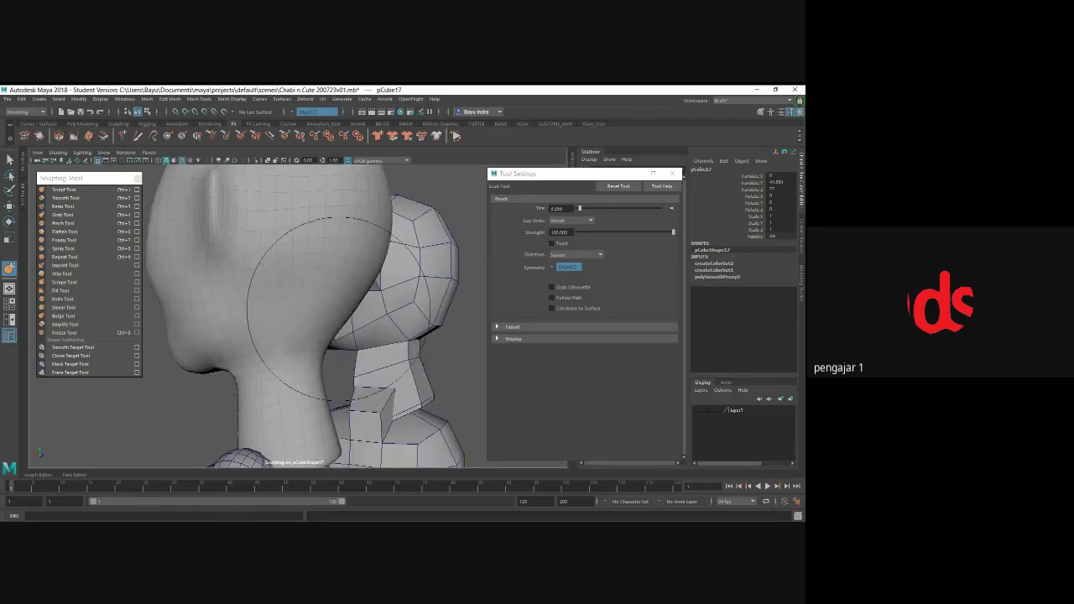
pyautogui.moveTo(319, 307)
pyautogui.keyDown('alt'); pyautogui.mouseDown()
pyautogui.moveTo(269, 303)
pyautogui.moveTo(256, 252)
pyautogui.mouseUp(); pyautogui.keyUp('alt')
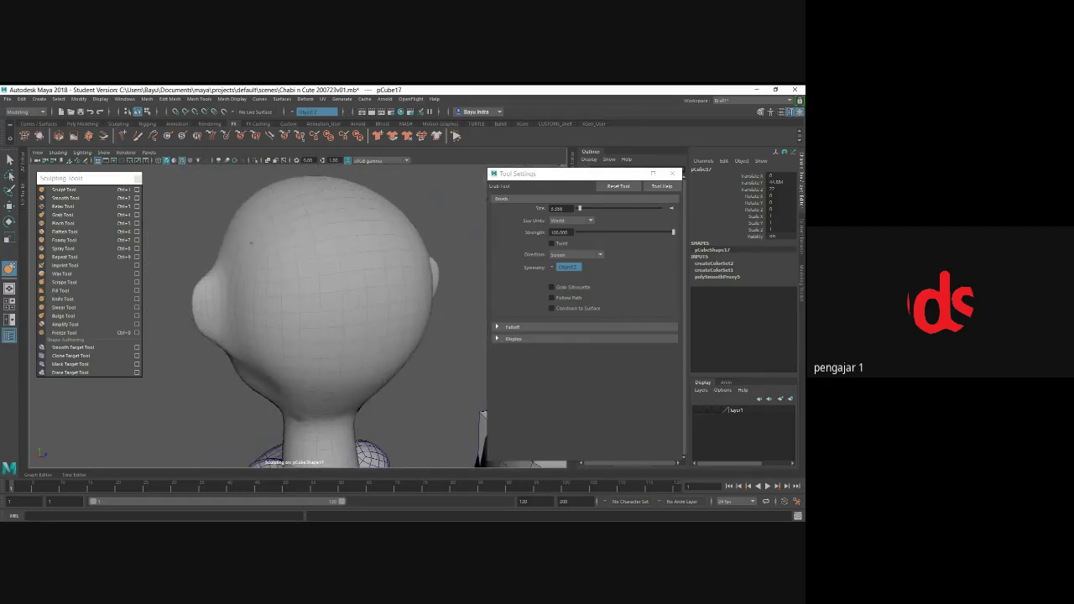
pyautogui.moveTo(250, 243)
pyautogui.keyDown('alt'); pyautogui.mouseDown()
pyautogui.moveTo(451, 249)
pyautogui.moveTo(427, 276)
pyautogui.moveTo(300, 332)
pyautogui.moveTo(260, 312)
pyautogui.moveTo(347, 363)
pyautogui.moveTo(298, 361)
pyautogui.moveTo(352, 363)
pyautogui.moveTo(258, 329)
pyautogui.moveTo(343, 315)
pyautogui.moveTo(272, 329)
pyautogui.moveTo(210, 319)
pyautogui.moveTo(252, 311)
pyautogui.mouseUp(); pyautogui.keyUp('alt')
# - Switch to the Sculpt brush, turn off Invert and try Z then Y brush directions
pyautogui.scroll(3, 272, 328)
pyautogui.scroll(3, 272, 328)
pyautogui.scroll(2, 272, 328)
pyautogui.click(94, 197)
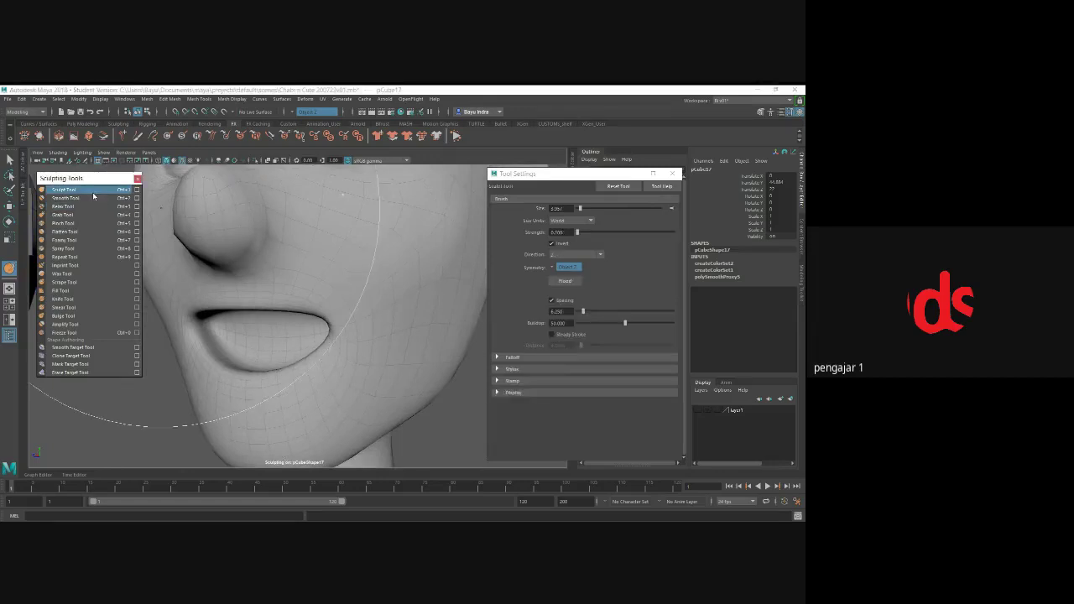
pyautogui.click(565, 253)
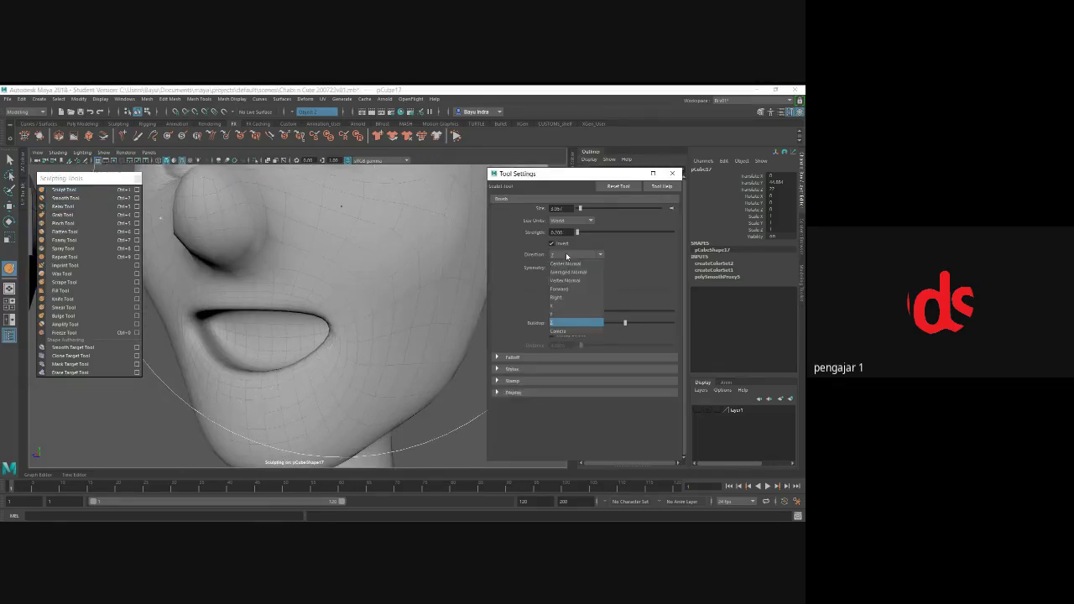
pyautogui.click(556, 326)
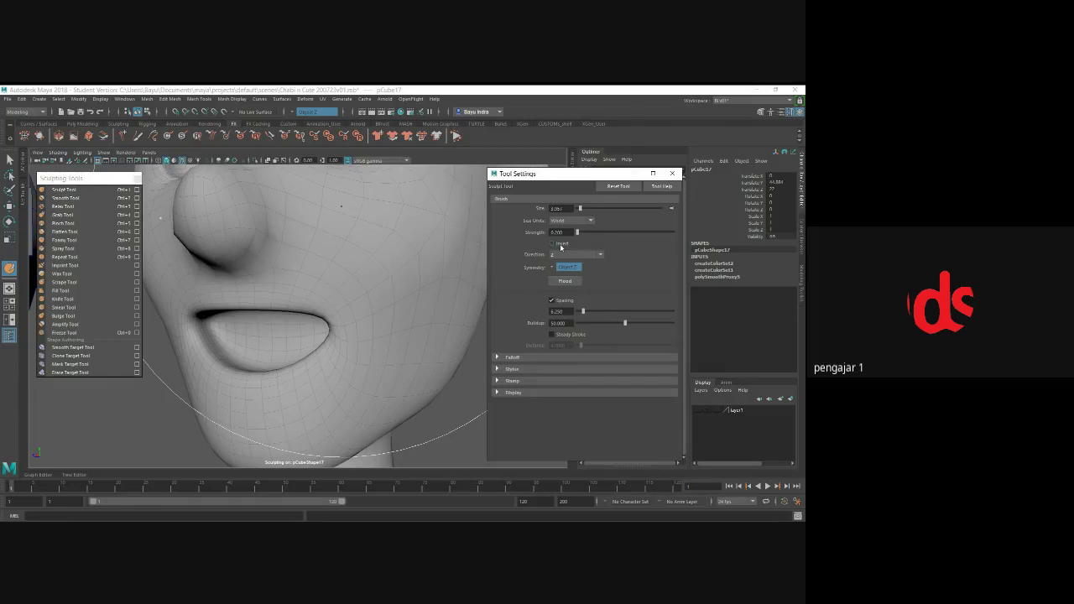
pyautogui.click(560, 243)
pyautogui.click(575, 254)
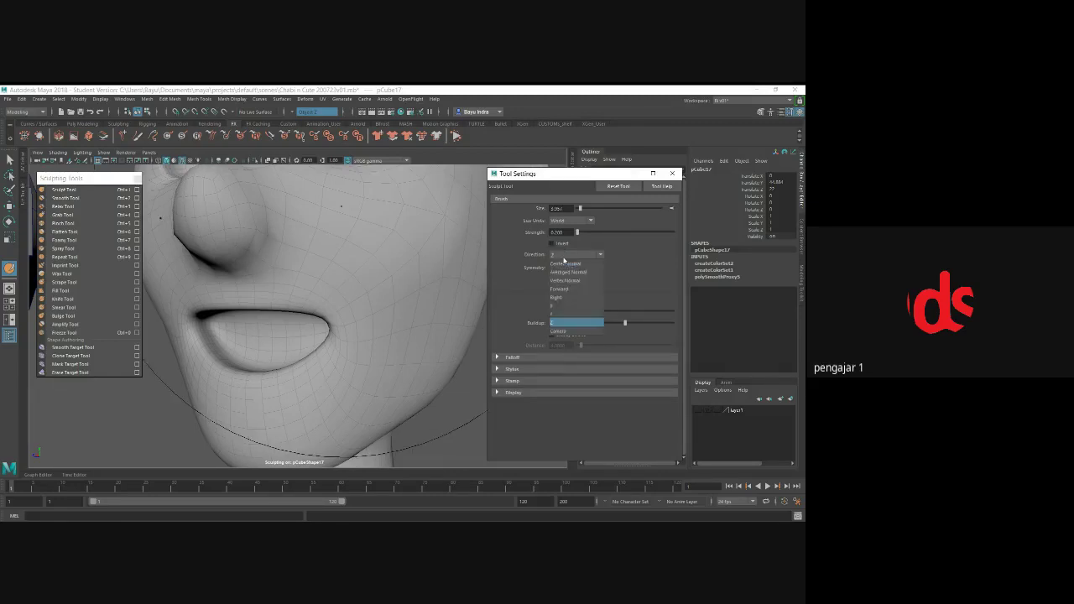
pyautogui.click(568, 315)
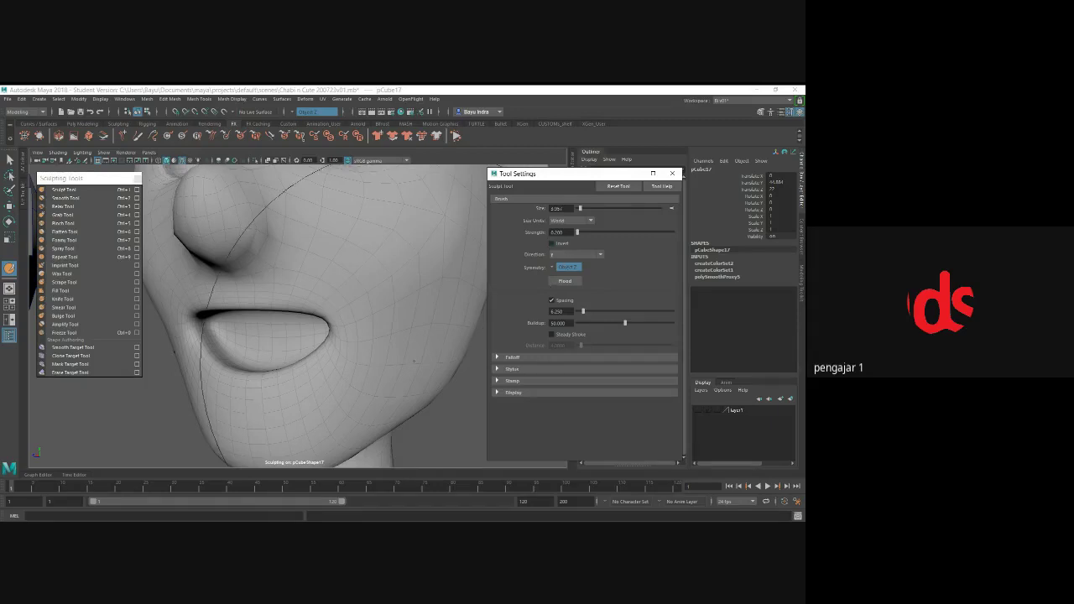
# - Face the head forward and set the Sculpt brush direction to Averaged Normal
pyautogui.scroll(-2, 402, 321)
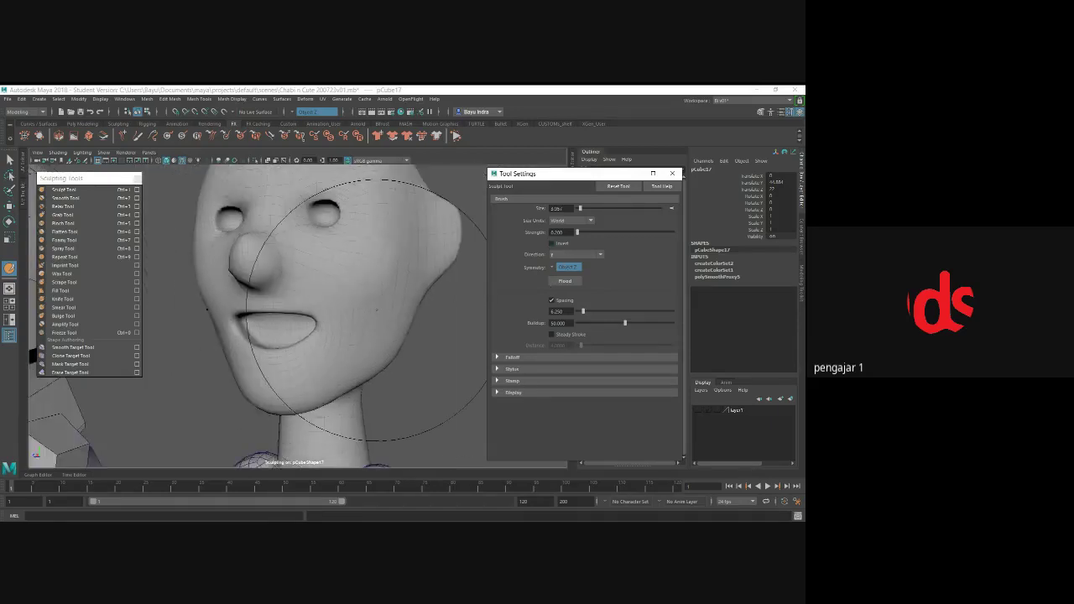
pyautogui.scroll(-2, 369, 322)
pyautogui.scroll(-2, 344, 324)
pyautogui.moveTo(344, 325)
pyautogui.keyDown('alt'); pyautogui.mouseDown()
pyautogui.moveTo(372, 308)
pyautogui.moveTo(382, 252)
pyautogui.mouseUp(); pyautogui.keyUp('alt')
pyautogui.scroll(2, 372, 309)
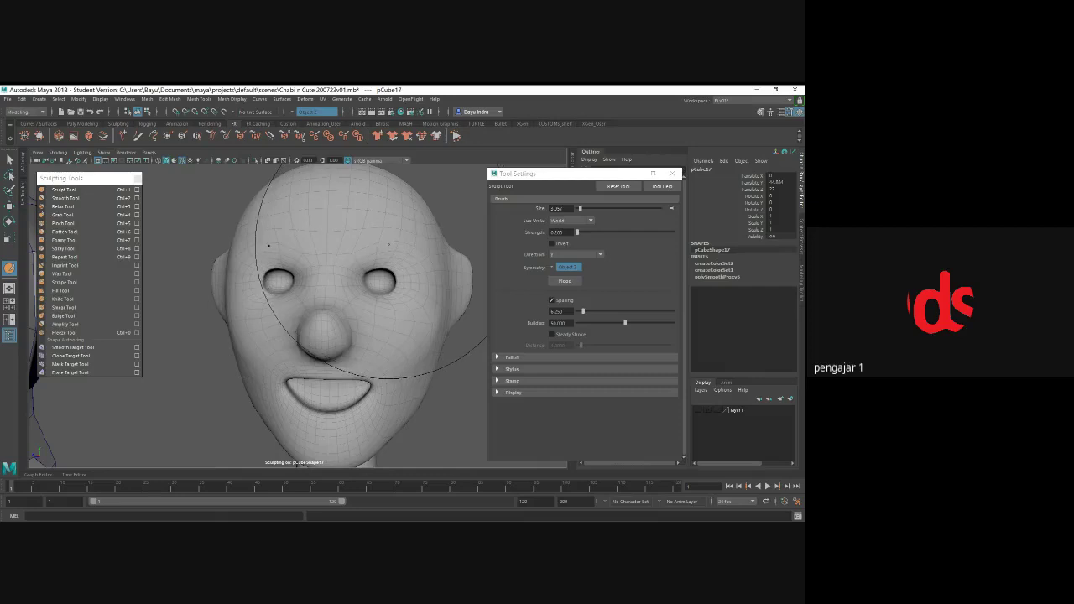
pyautogui.click(576, 253)
pyautogui.click(571, 271)
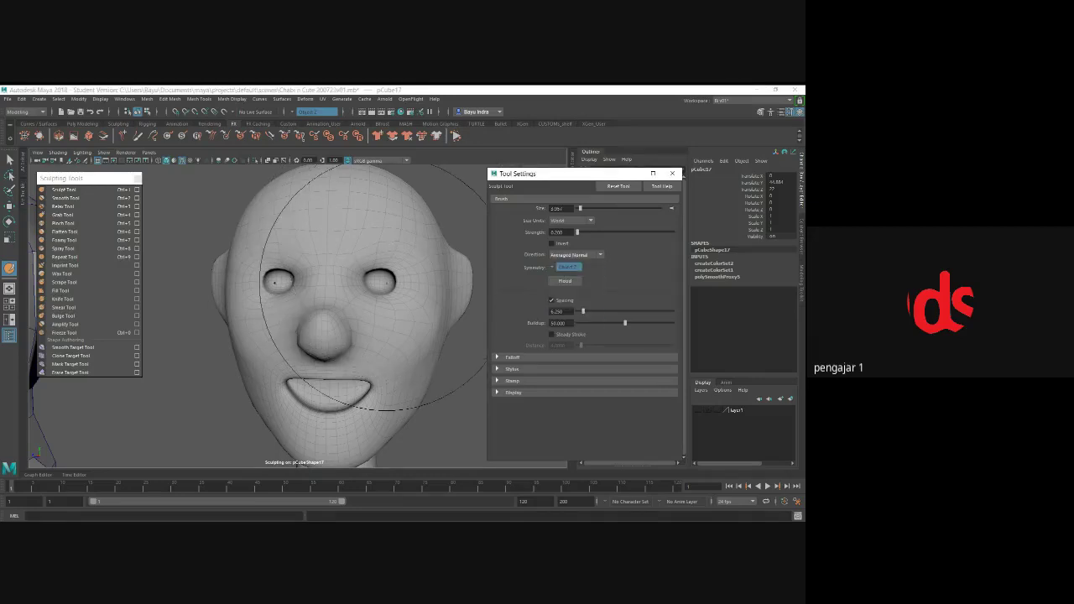
# - Close in on both eyes and enlarge the Sculpt brush to cover the eye area
pyautogui.moveTo(366, 287)
pyautogui.keyDown('alt'); pyautogui.mouseDown()
pyautogui.moveTo(332, 303)
pyautogui.moveTo(344, 286)
pyautogui.moveTo(294, 277)
pyautogui.mouseUp(); pyautogui.keyUp('alt')
pyautogui.scroll(5, 326, 305)
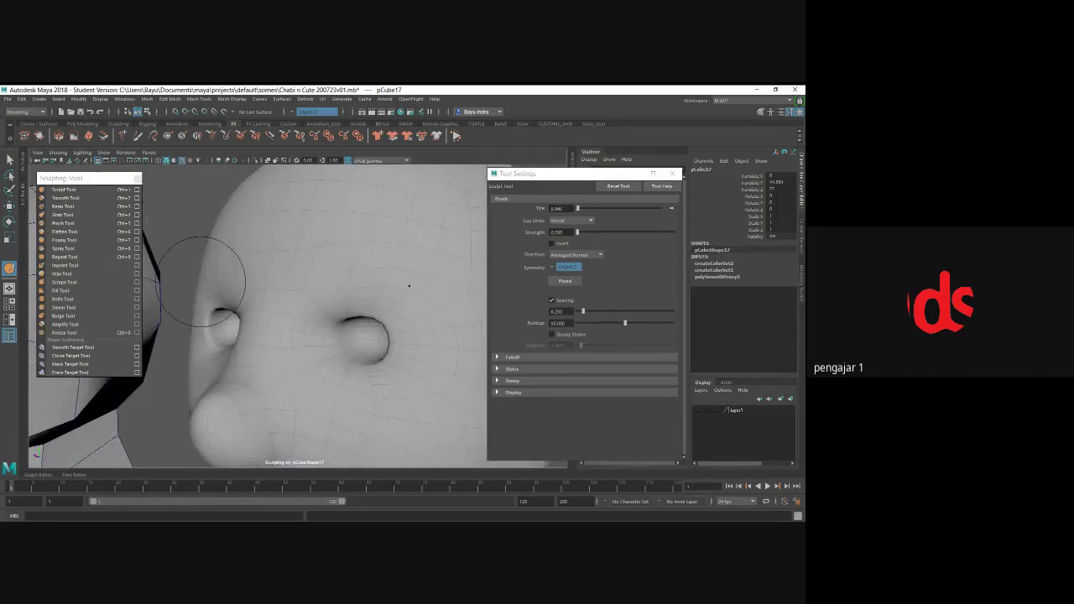
pyautogui.keyDown('alt'); pyautogui.moveTo(294, 283); pyautogui.dragTo(282, 290); pyautogui.keyUp('alt')
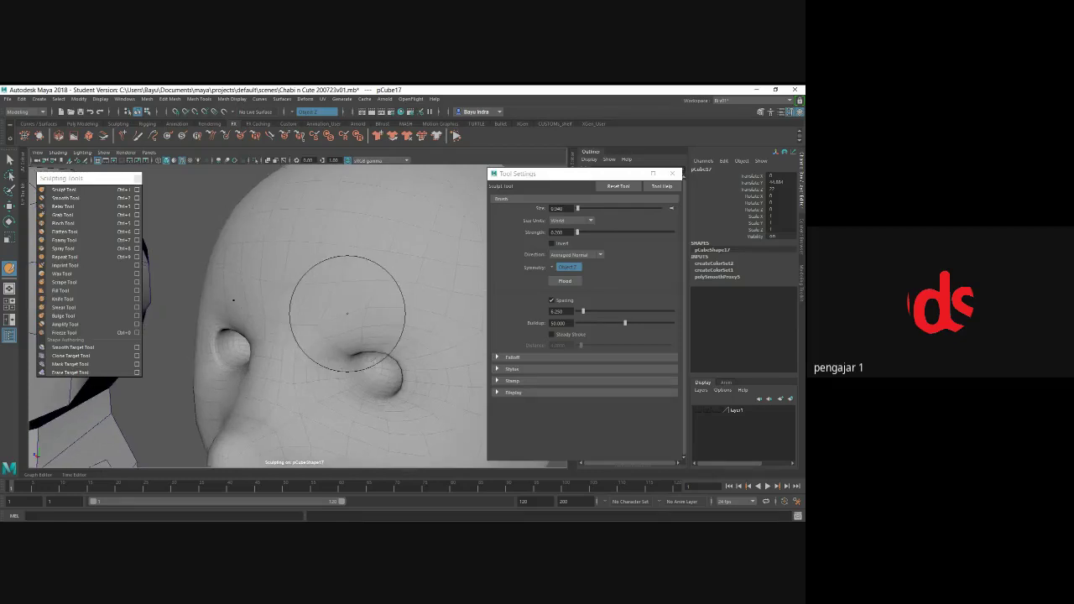
pyautogui.keyDown('alt'); pyautogui.moveTo(336, 316); pyautogui.dragTo(319, 302); pyautogui.keyUp('alt')
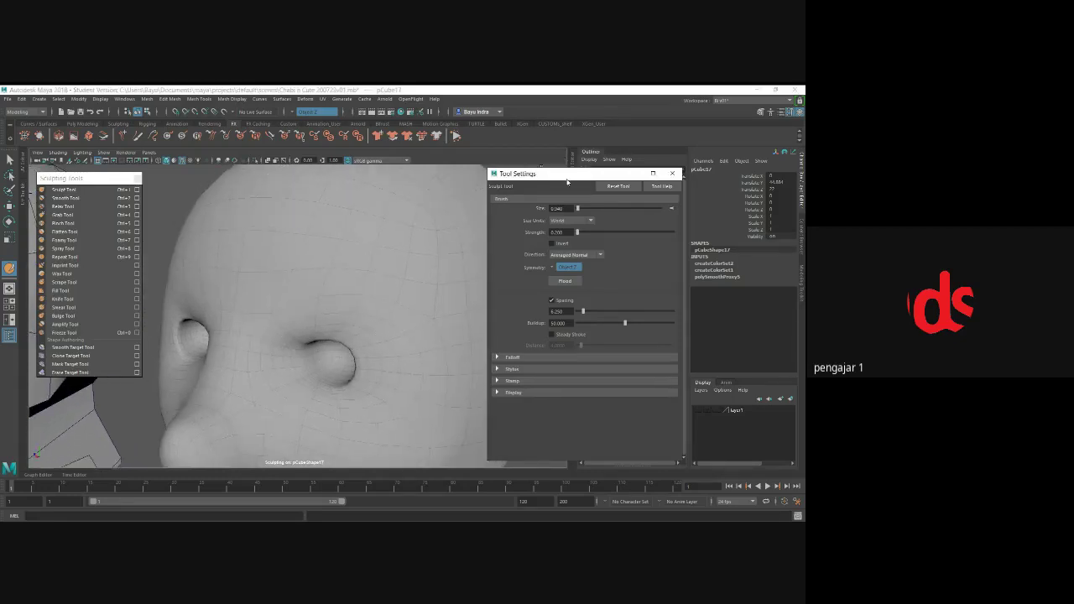
pyautogui.moveTo(534, 175); pyautogui.dragTo(595, 179)
pyautogui.keyDown('alt'); pyautogui.moveTo(287, 318); pyautogui.dragTo(302, 322); pyautogui.keyUp('alt')
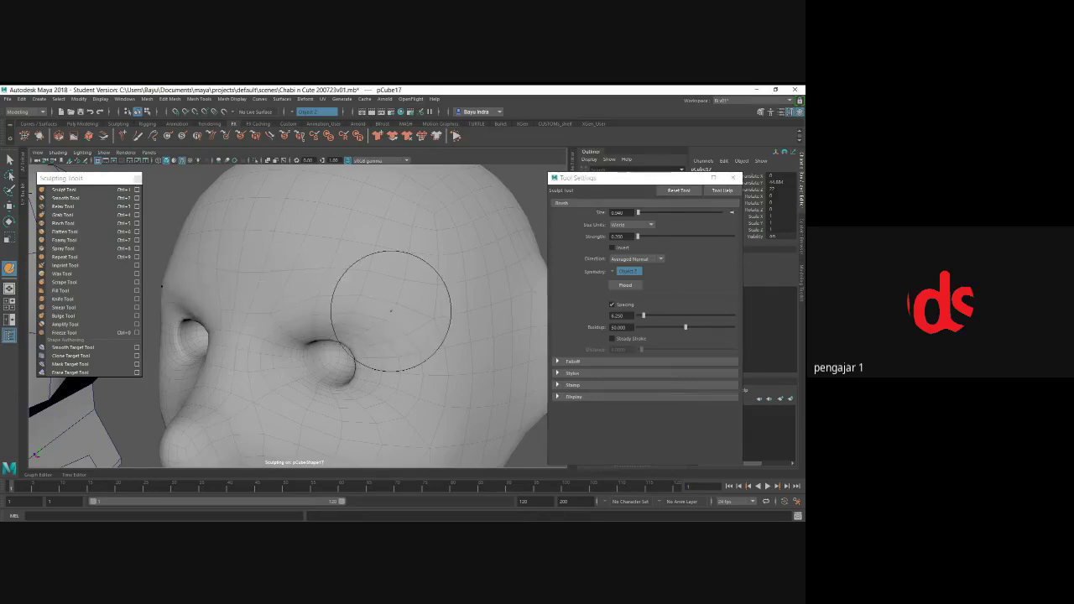
pyautogui.moveTo(388, 302)
pyautogui.keyDown('alt'); pyautogui.mouseDown()
pyautogui.moveTo(374, 282)
pyautogui.moveTo(316, 308)
pyautogui.moveTo(308, 276)
pyautogui.moveTo(332, 277)
pyautogui.mouseUp(); pyautogui.keyUp('alt')
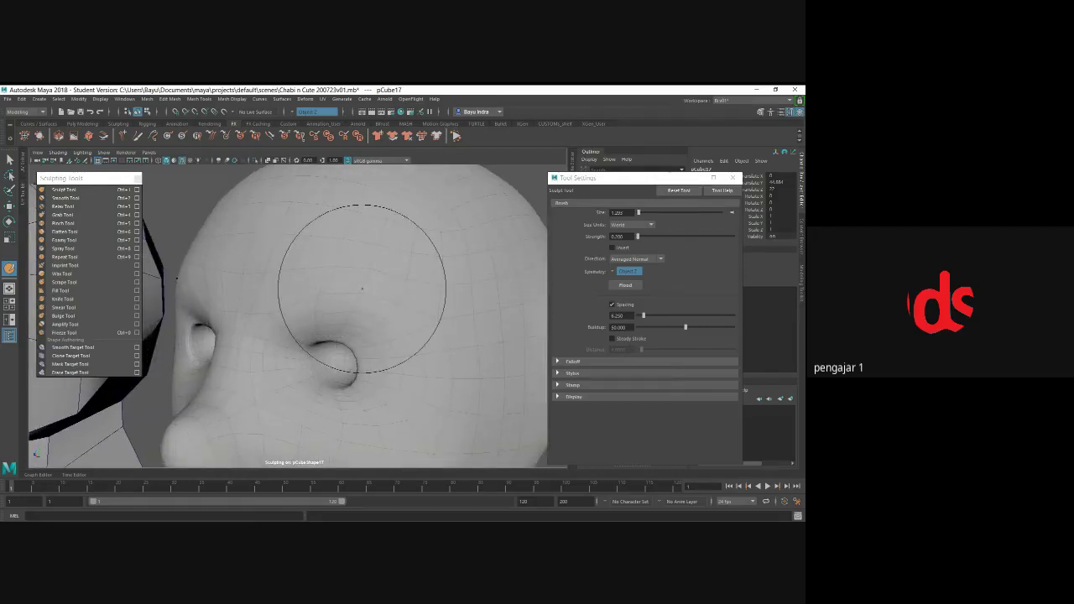
pyautogui.keyDown('alt'); pyautogui.moveTo(413, 333); pyautogui.dragTo(335, 325); pyautogui.keyUp('alt')
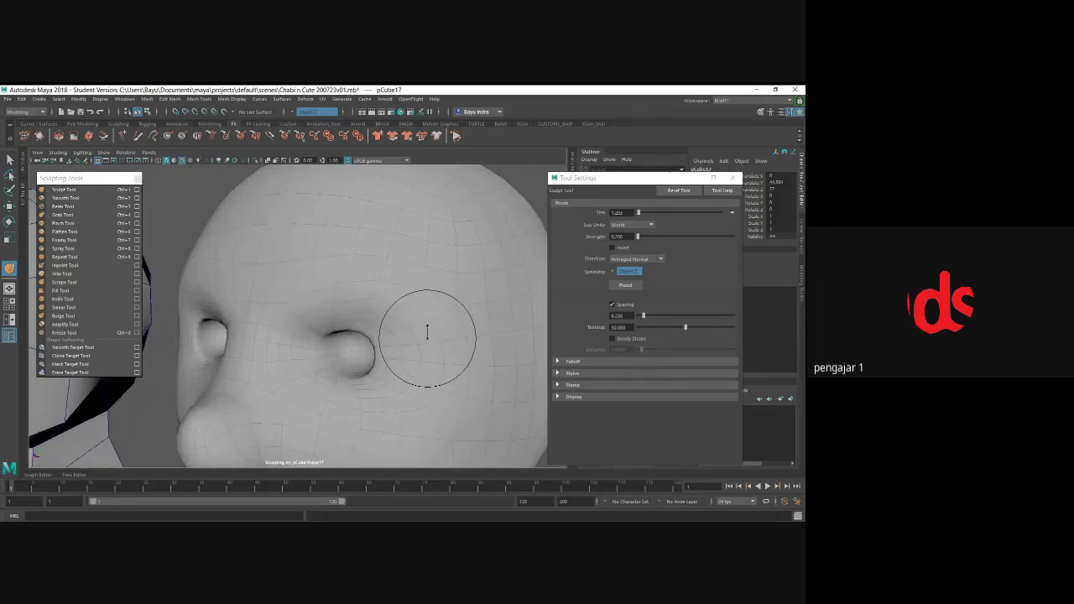
pyautogui.moveTo(427, 332); pyautogui.dragTo(390, 340)
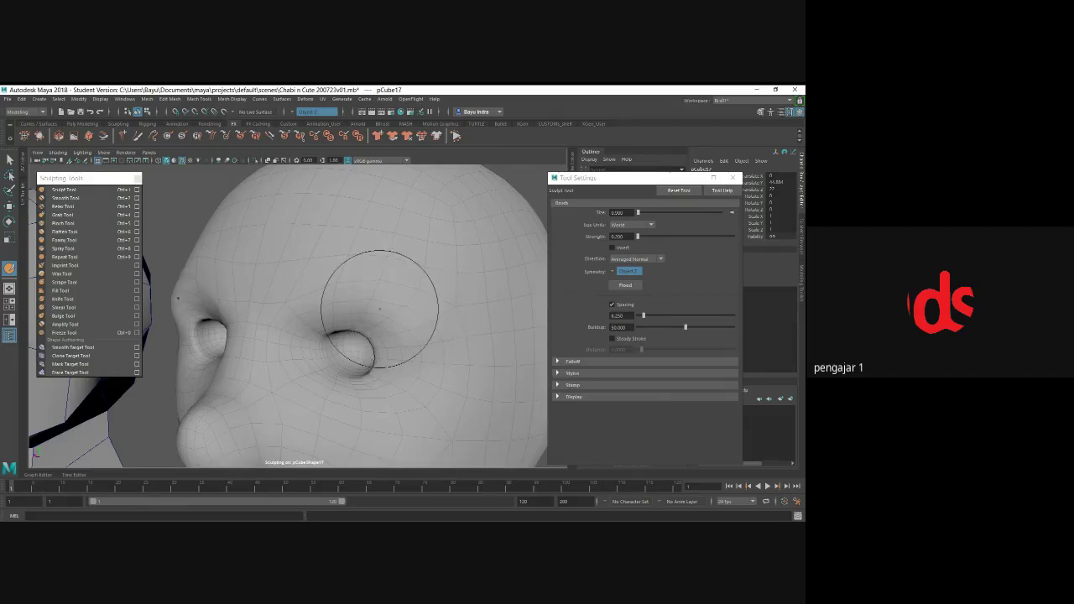
# - Frame the head, undo a stroke, enlarge the brush and check the eyes from each side
pyautogui.press('[')
pyautogui.scroll(3, 431, 336)
pyautogui.scroll(3, 420, 340)
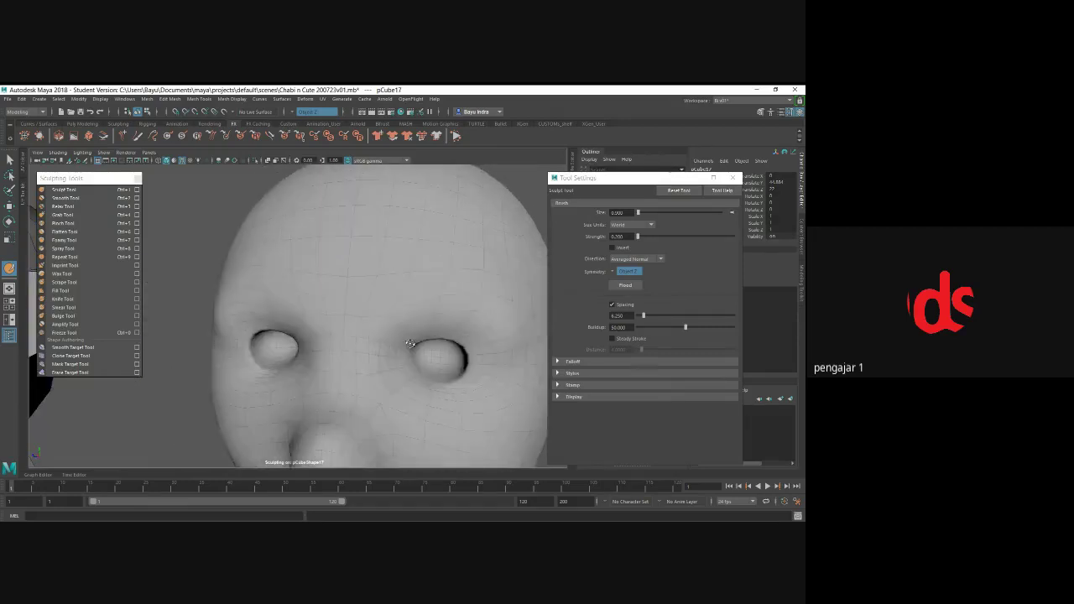
pyautogui.hotkey('ctrl', 'z')
pyautogui.scroll(-3, 410, 342)
pyautogui.keyDown('alt'); pyautogui.moveTo(410, 342); pyautogui.dragTo(372, 333); pyautogui.keyUp('alt')
pyautogui.scroll(3, 370, 337)
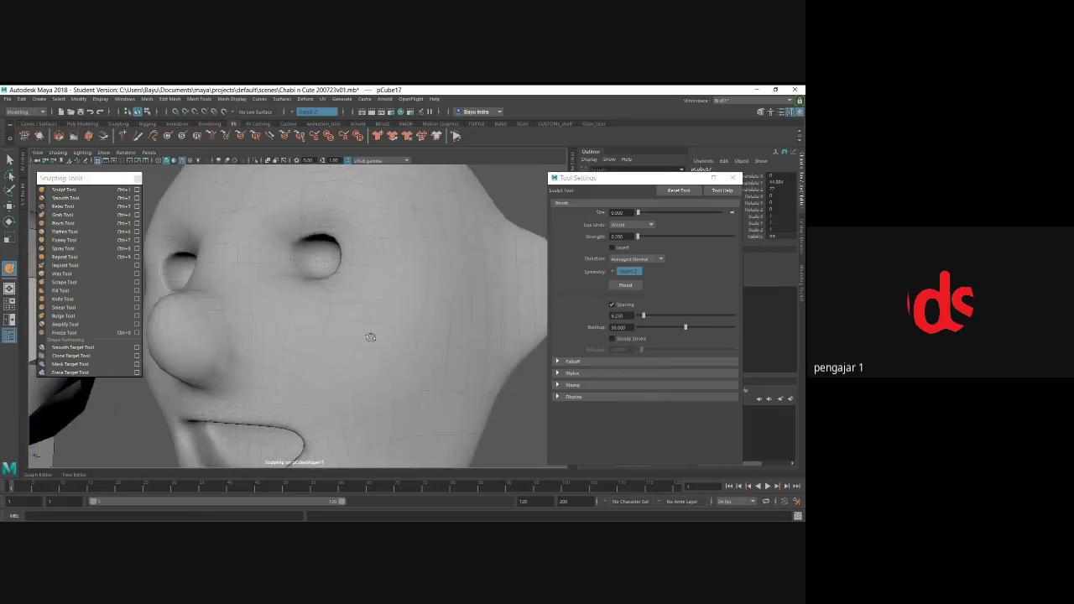
pyautogui.scroll(-3, 361, 334)
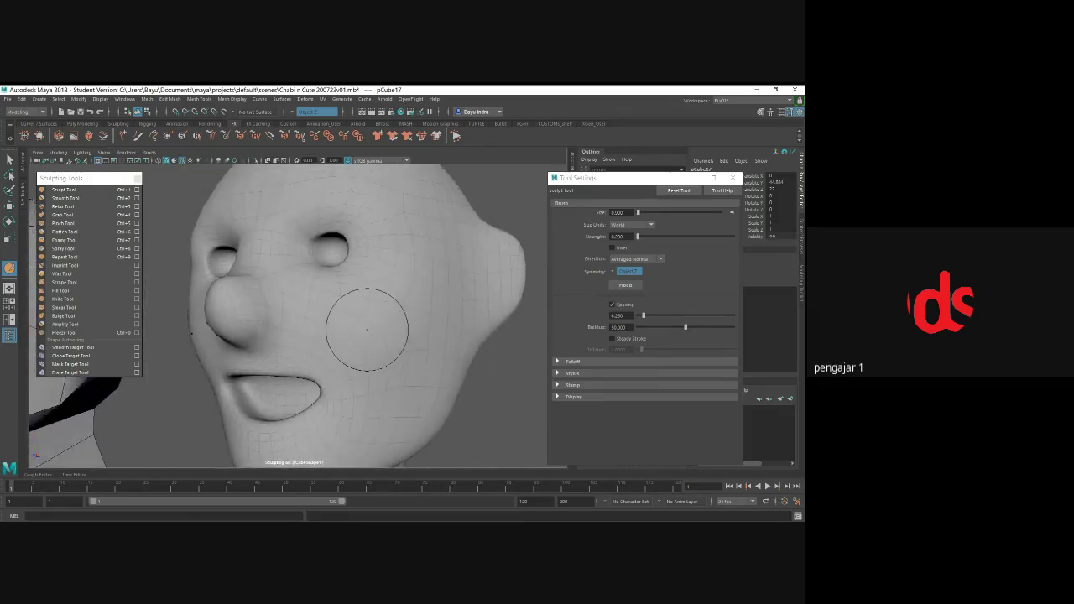
pyautogui.moveTo(367, 330); pyautogui.dragTo(378, 317)
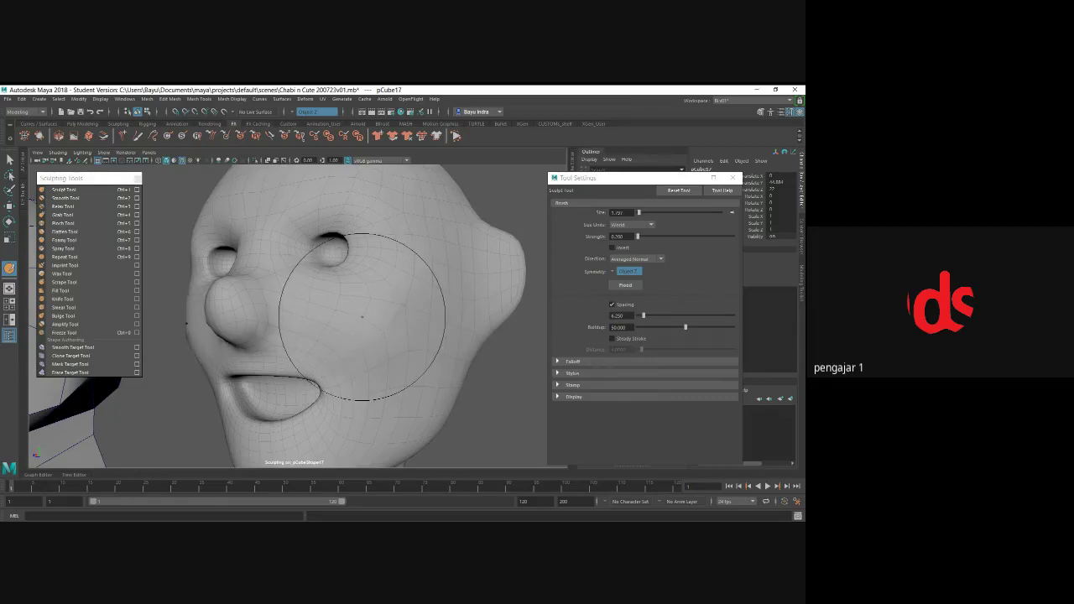
pyautogui.keyDown('alt'); pyautogui.moveTo(361, 317); pyautogui.dragTo(387, 343); pyautogui.keyUp('alt')
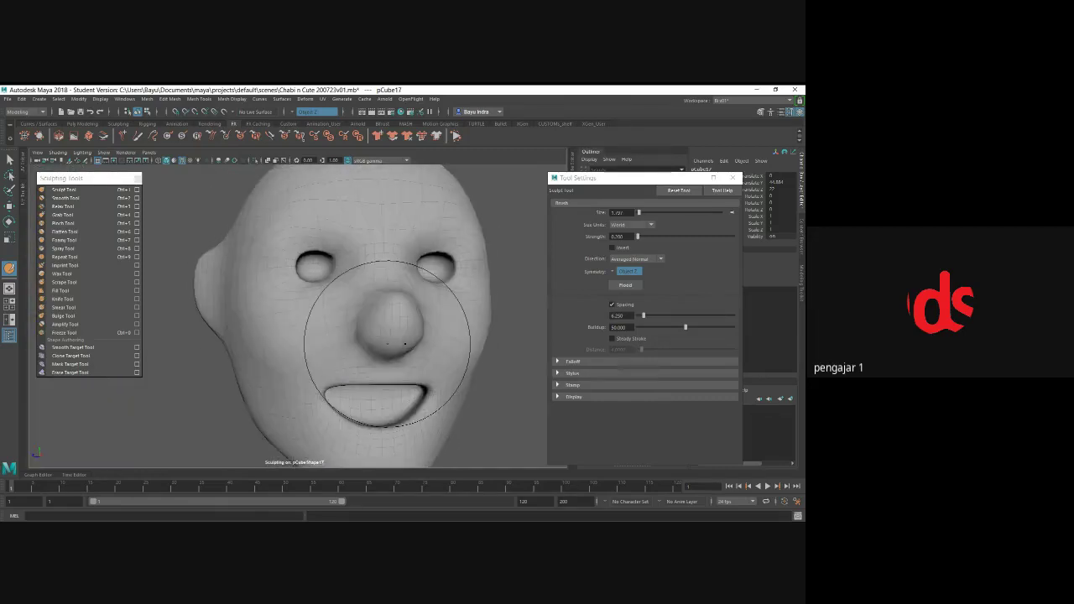
pyautogui.moveTo(387, 343)
pyautogui.keyDown('alt'); pyautogui.mouseDown()
pyautogui.moveTo(343, 338)
pyautogui.moveTo(347, 311)
pyautogui.mouseUp(); pyautogui.keyUp('alt')
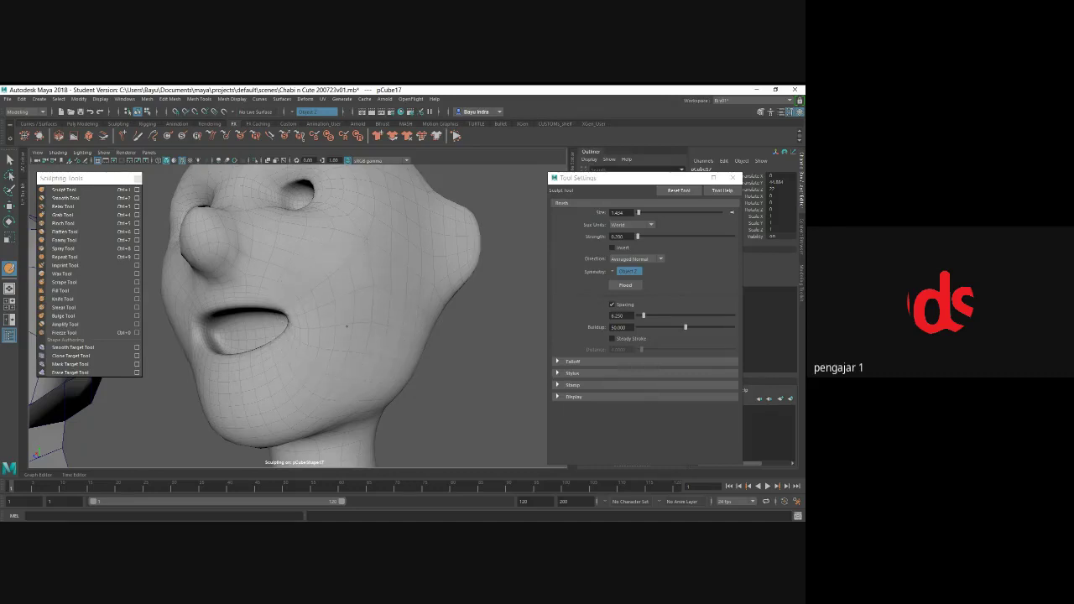
pyautogui.moveTo(346, 325)
pyautogui.keyDown('alt'); pyautogui.mouseDown()
pyautogui.moveTo(355, 353)
pyautogui.moveTo(374, 329)
pyautogui.moveTo(502, 329)
pyautogui.mouseUp(); pyautogui.keyUp('alt')
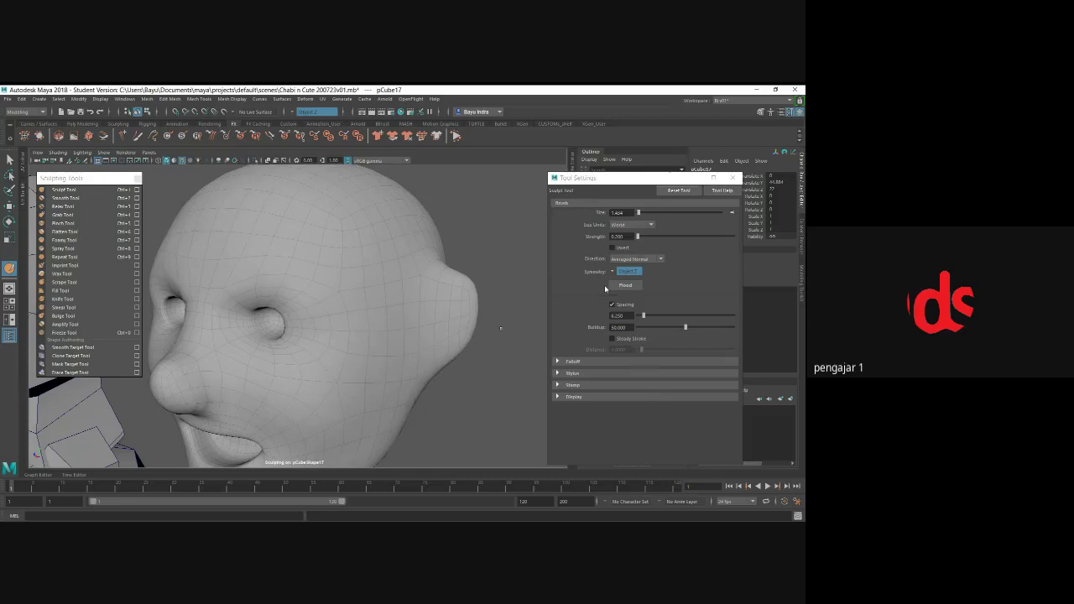
# - Turn on Invert so the Sculpt brush pushes the surface inward
pyautogui.click(615, 247)
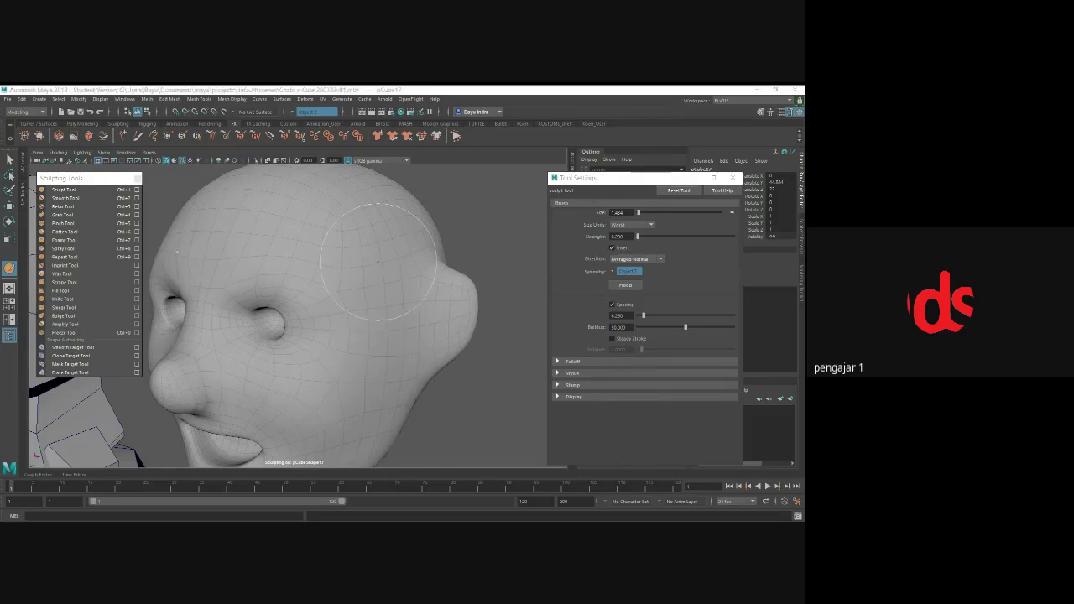
pyautogui.keyDown('alt'); pyautogui.moveTo(383, 288); pyautogui.dragTo(396, 277); pyautogui.keyUp('alt')
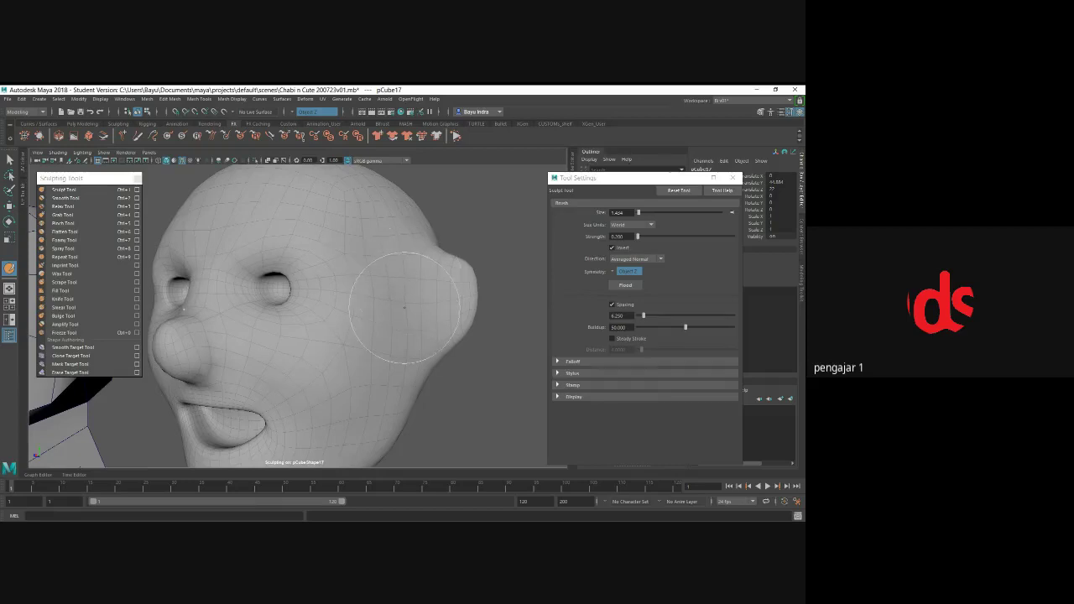
pyautogui.keyDown('alt'); pyautogui.moveTo(391, 360); pyautogui.dragTo(395, 283); pyautogui.keyUp('alt')
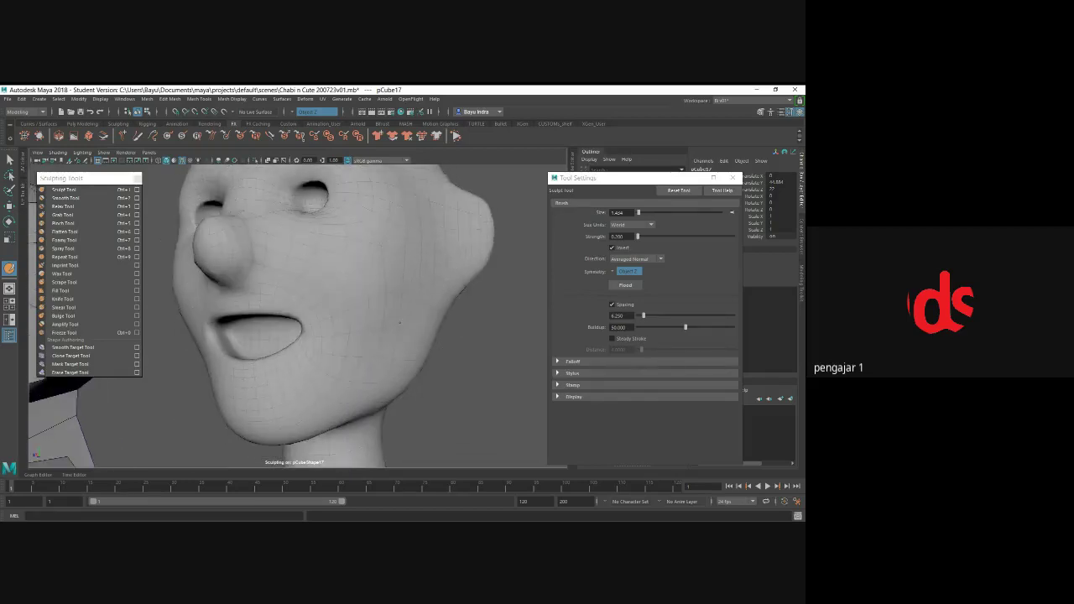
pyautogui.moveTo(387, 334)
pyautogui.keyDown('alt'); pyautogui.mouseDown()
pyautogui.moveTo(397, 363)
pyautogui.moveTo(434, 361)
pyautogui.moveTo(420, 348)
pyautogui.moveTo(351, 339)
pyautogui.mouseUp(); pyautogui.keyUp('alt')
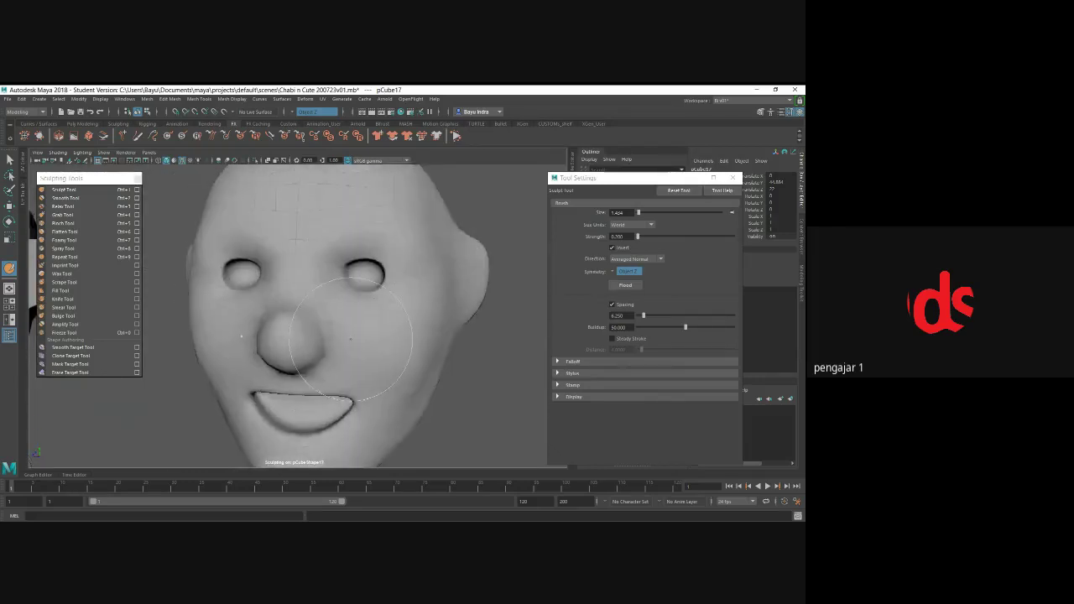
# - Shrink the Sculpt brush to about 0.614
pyautogui.scroll(2, 346, 324)
pyautogui.scroll(2, 341, 309)
pyautogui.scroll(2, 335, 293)
pyautogui.scroll(2, 330, 278)
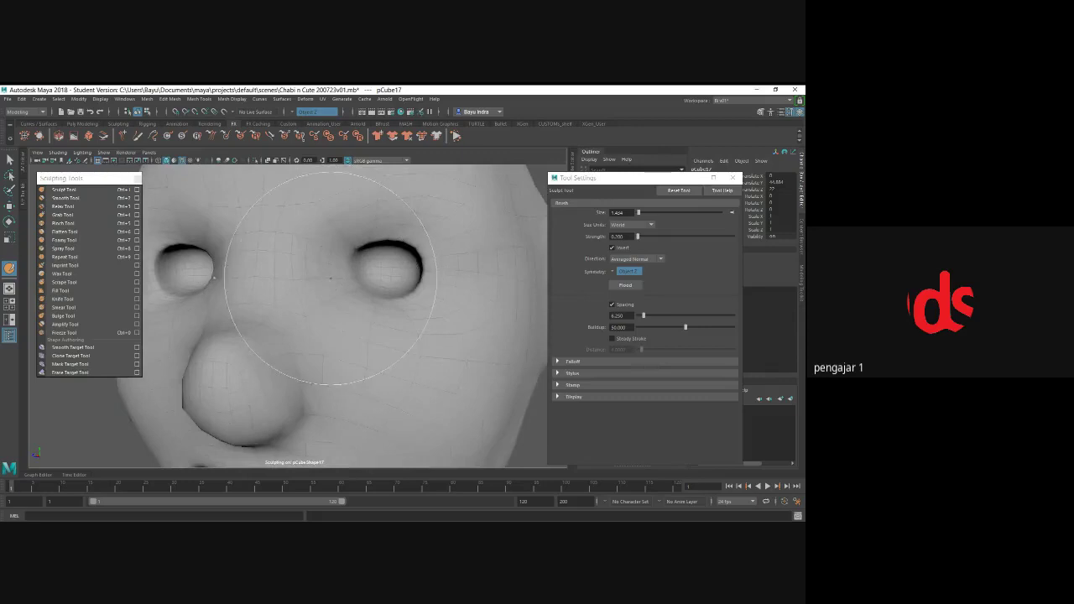
pyautogui.moveTo(330, 278); pyautogui.dragTo(285, 278)
pyautogui.moveTo(362, 255)
pyautogui.keyDown('alt'); pyautogui.mouseDown()
pyautogui.moveTo(388, 320)
pyautogui.moveTo(358, 319)
pyautogui.mouseUp(); pyautogui.keyUp('alt')
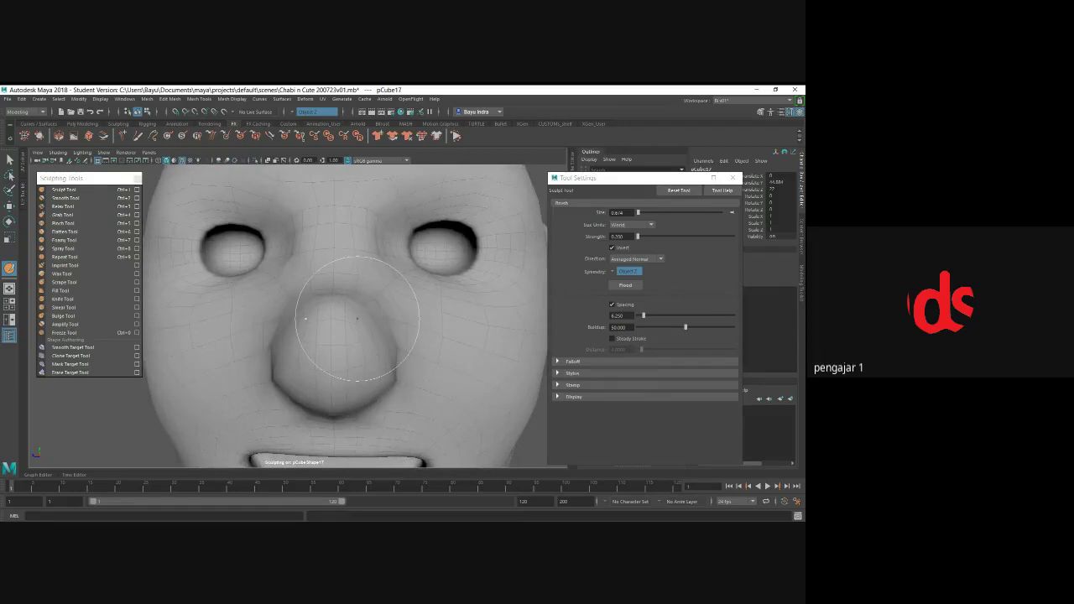
# - Switch to the Grab brush with Ctrl+4 and zoom in on the face
pyautogui.hotkey('ctrl', '4')
pyautogui.moveTo(347, 263)
pyautogui.keyDown('alt'); pyautogui.mouseDown()
pyautogui.moveTo(401, 270)
pyautogui.moveTo(412, 249)
pyautogui.mouseUp(); pyautogui.keyUp('alt')
pyautogui.scroll(2, 401, 270)
pyautogui.scroll(2, 408, 252)
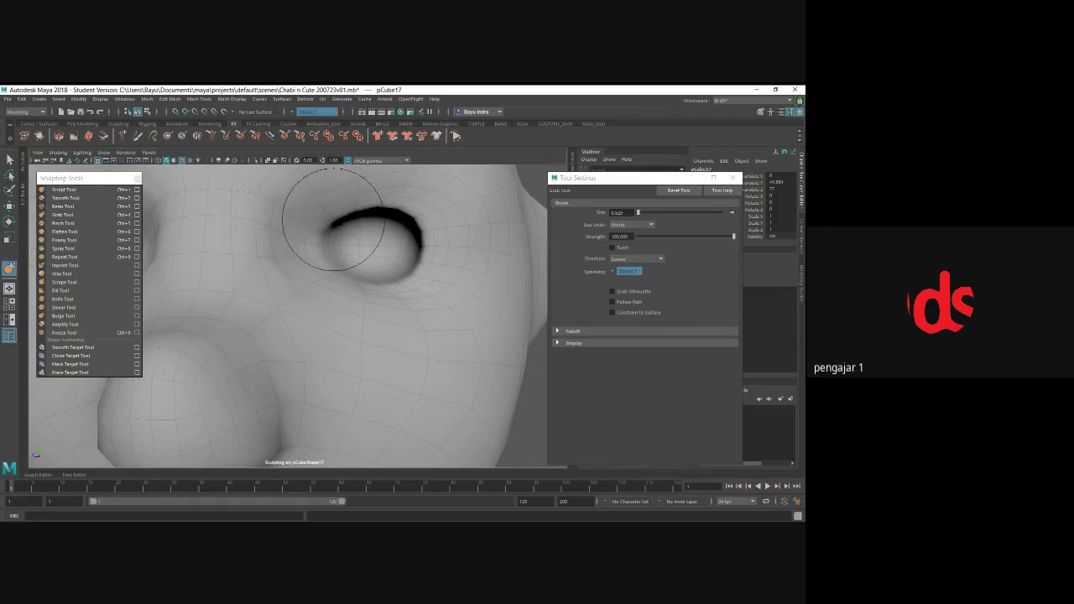
# - Pull the outer eye socket edge outward, then undo the pull
pyautogui.moveTo(426, 249); pyautogui.dragTo(438, 249)
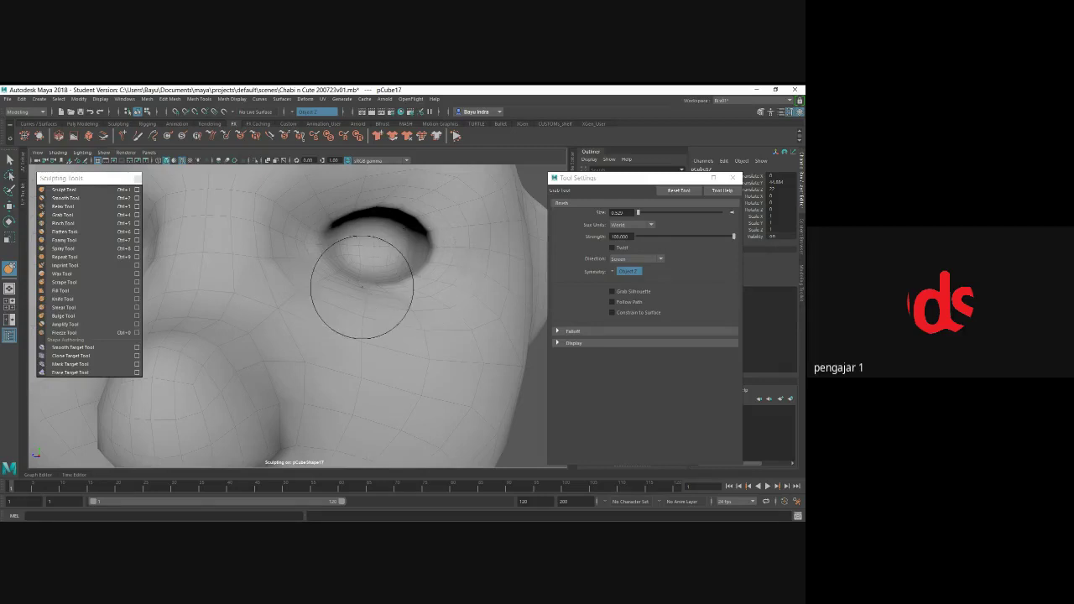
pyautogui.moveTo(326, 303)
pyautogui.keyDown('alt'); pyautogui.mouseDown()
pyautogui.moveTo(349, 240)
pyautogui.moveTo(362, 243)
pyautogui.mouseUp(); pyautogui.keyUp('alt')
pyautogui.hotkey('ctrl', 'z')
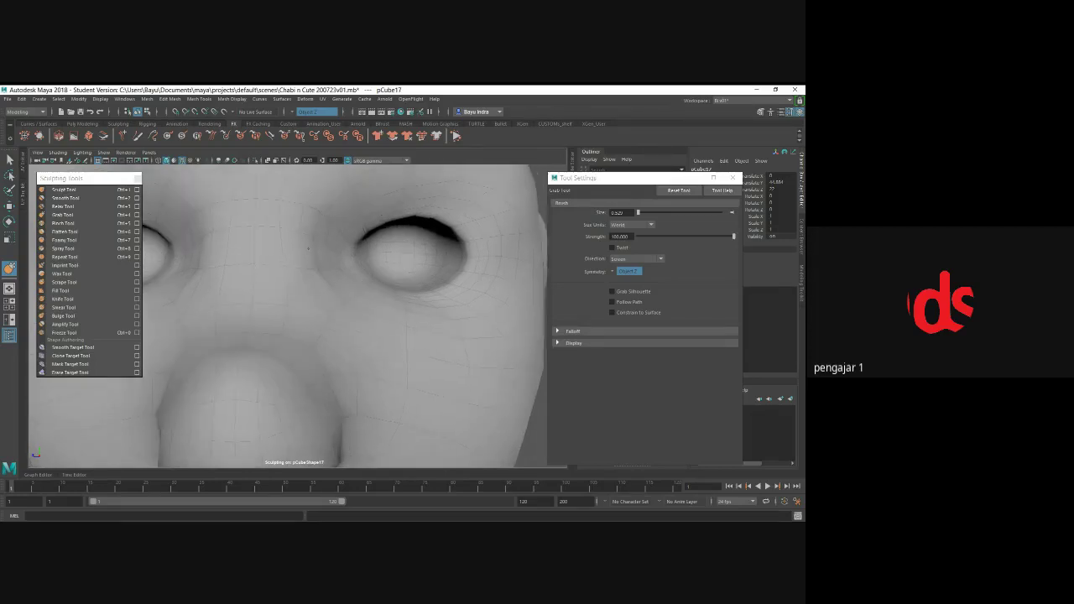
# - Check the head's shape from around and return to the Sculpt brush
pyautogui.scroll(-3, 307, 253)
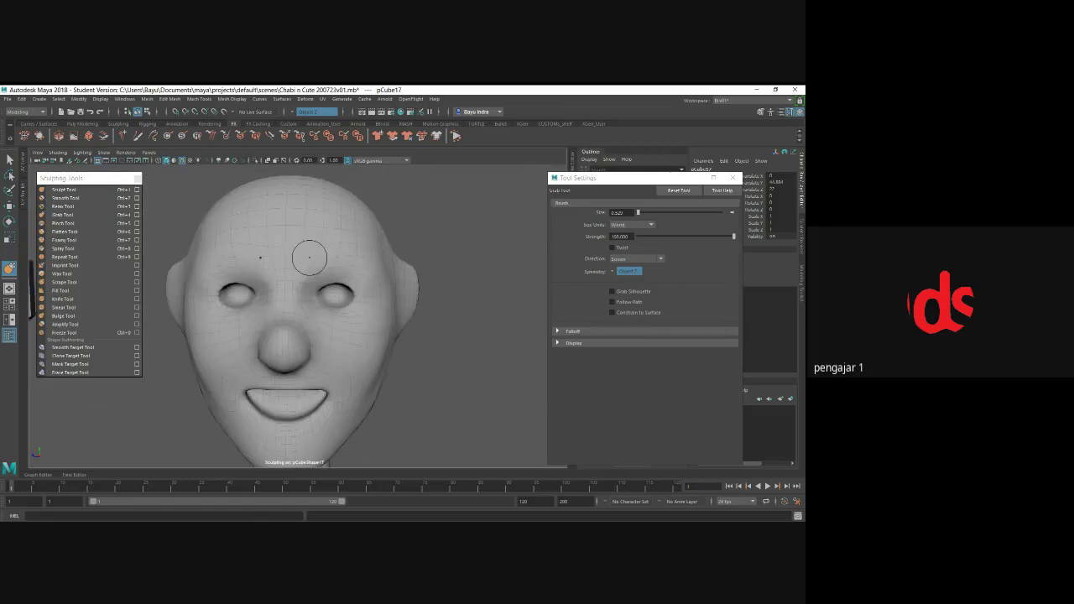
pyautogui.moveTo(307, 253)
pyautogui.keyDown('alt'); pyautogui.mouseDown()
pyautogui.moveTo(327, 291)
pyautogui.moveTo(271, 293)
pyautogui.moveTo(354, 286)
pyautogui.mouseUp(); pyautogui.keyUp('alt')
pyautogui.scroll(3, 271, 290)
pyautogui.scroll(3, 310, 276)
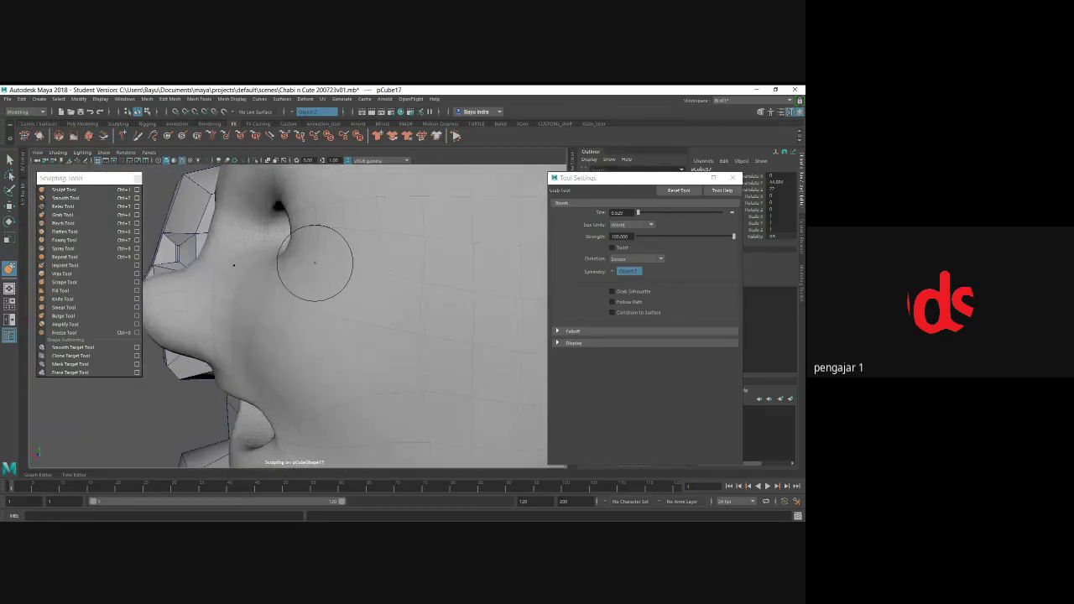
pyautogui.scroll(-3, 354, 286)
pyautogui.scroll(2, 354, 286)
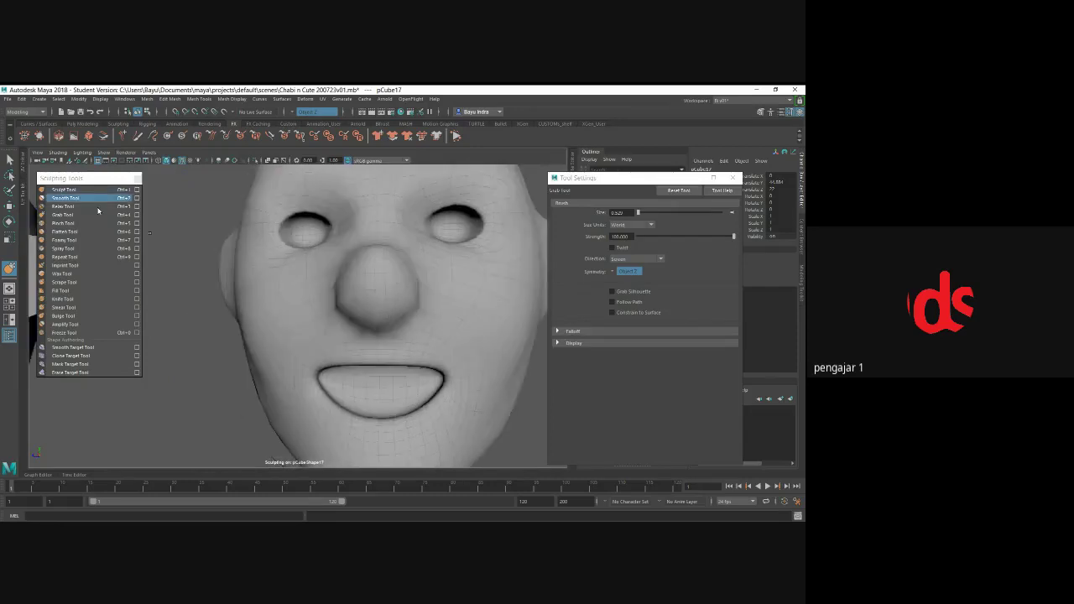
pyautogui.click(64, 189)
# - Try Sculpt strokes for a left nose crease and from nose to forehead, undoing each
pyautogui.keyDown('alt'); pyautogui.moveTo(437, 281); pyautogui.dragTo(376, 281); pyautogui.keyUp('alt')
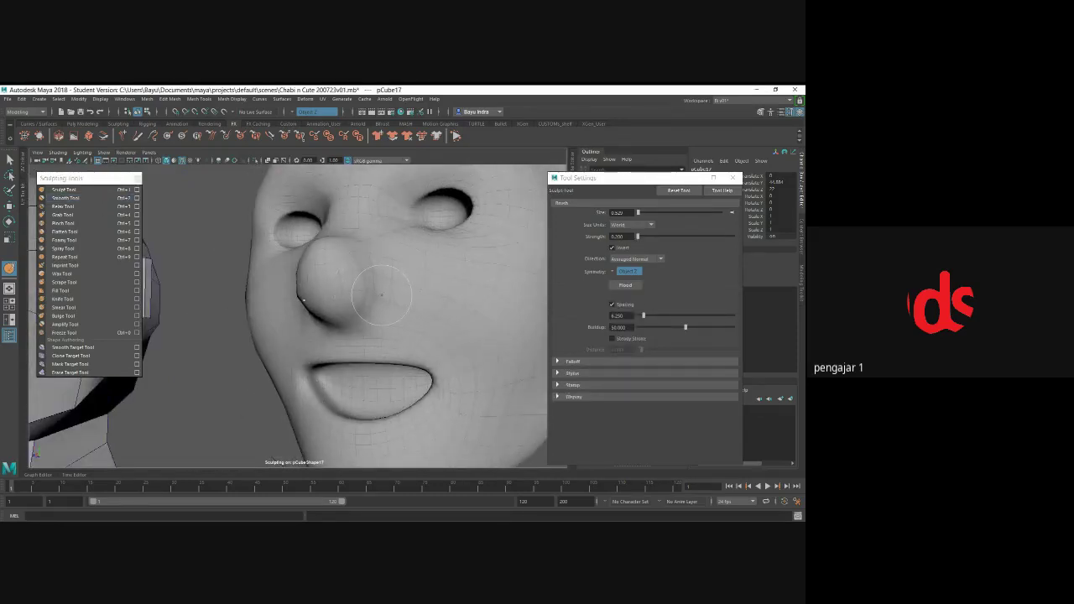
pyautogui.hotkey('ctrl', 'z')
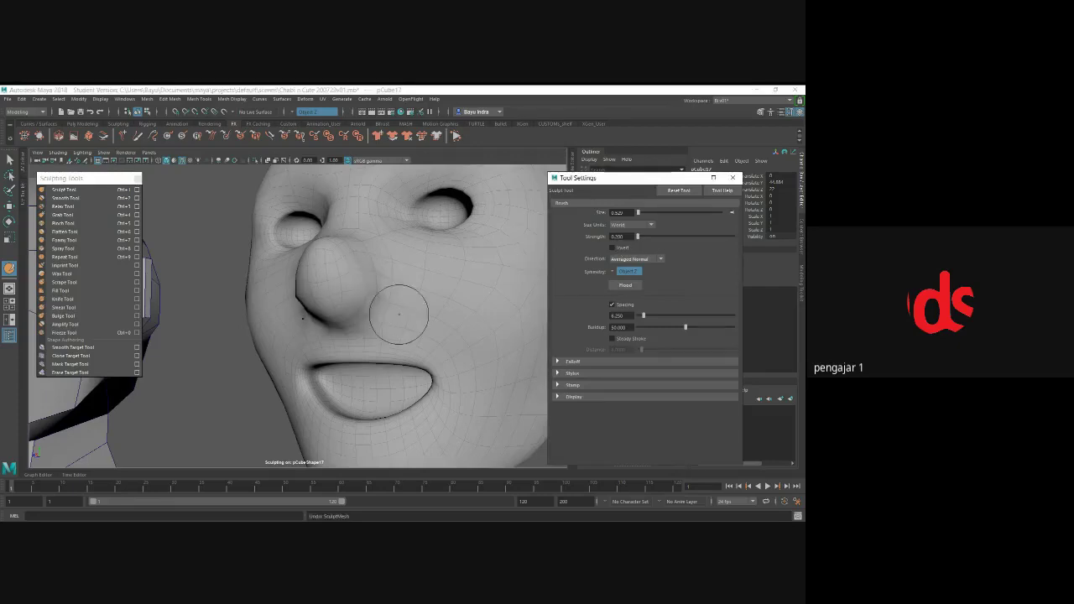
pyautogui.moveTo(395, 311)
pyautogui.mouseDown()
pyautogui.moveTo(367, 294)
pyautogui.moveTo(329, 303)
pyautogui.moveTo(374, 290)
pyautogui.mouseUp()
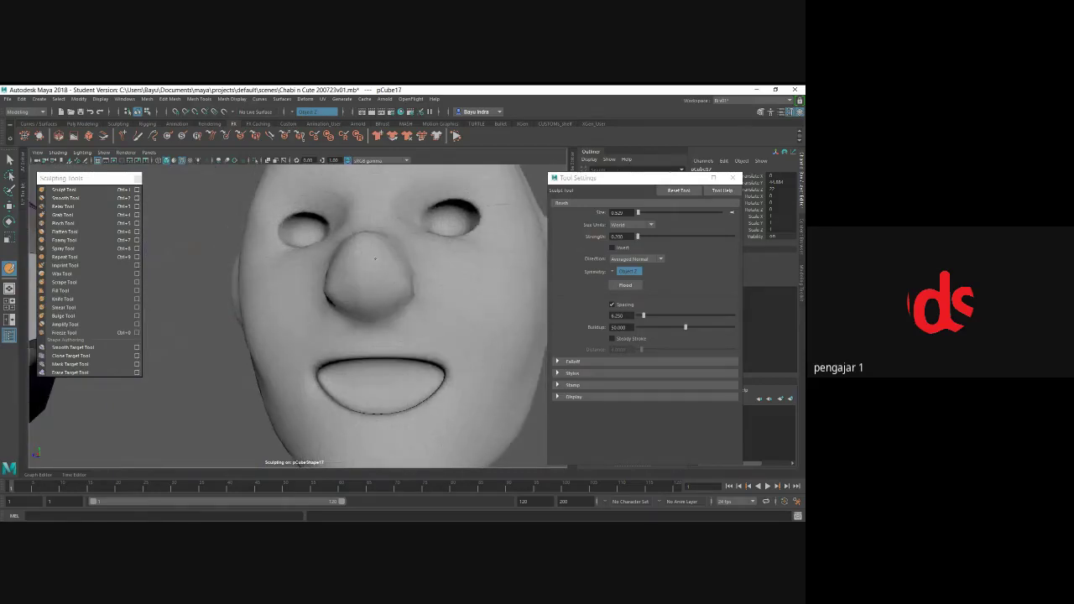
pyautogui.moveTo(361, 302)
pyautogui.keyDown('alt'); pyautogui.mouseDown()
pyautogui.moveTo(292, 315)
pyautogui.moveTo(302, 290)
pyautogui.moveTo(304, 309)
pyautogui.moveTo(283, 319)
pyautogui.moveTo(334, 292)
pyautogui.mouseUp(); pyautogui.keyUp('alt')
pyautogui.hotkey('ctrl', 'z')
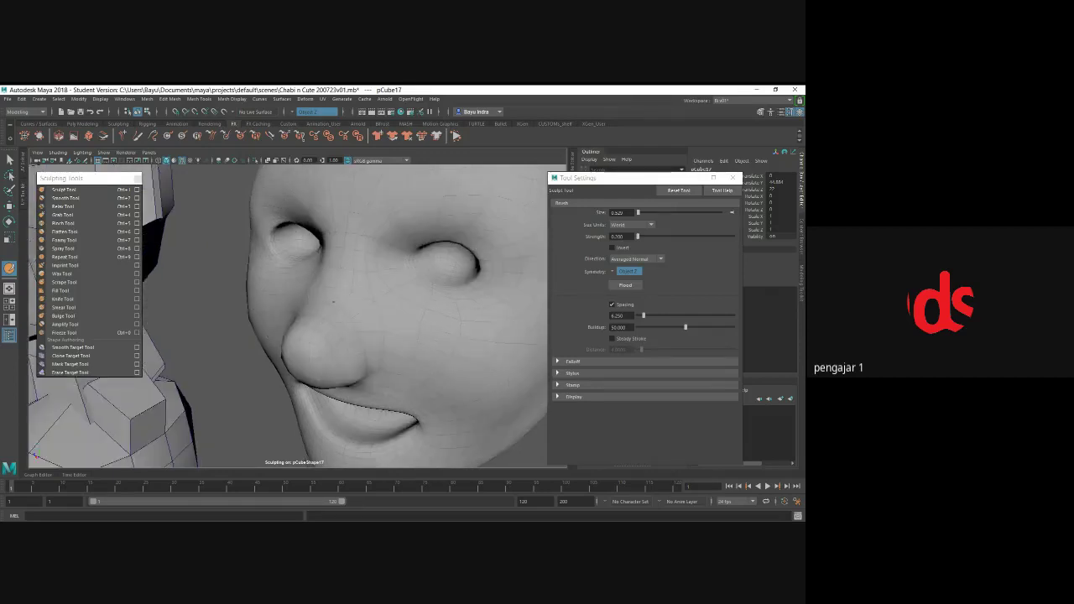
pyautogui.moveTo(343, 248)
pyautogui.mouseDown()
pyautogui.moveTo(337, 283)
pyautogui.moveTo(322, 317)
pyautogui.moveTo(306, 322)
pyautogui.moveTo(313, 300)
pyautogui.moveTo(307, 332)
pyautogui.mouseUp()
pyautogui.hotkey('ctrl', 'z')
pyautogui.hotkey('ctrl', 'z')
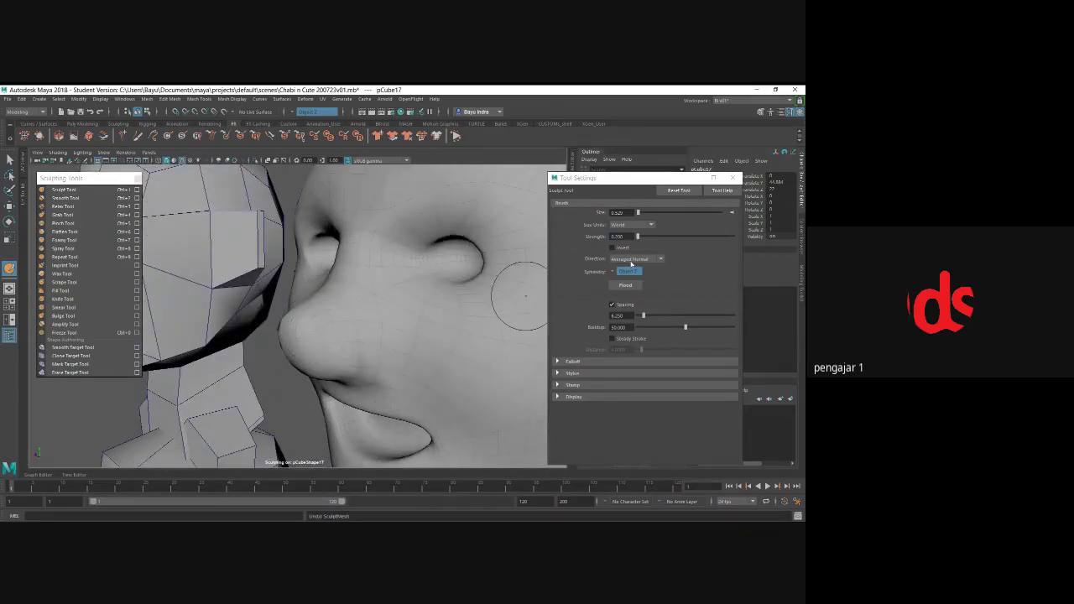
# - Set the Sculpt brush strength to 0.100
pyautogui.click(632, 236)
pyautogui.write('10')
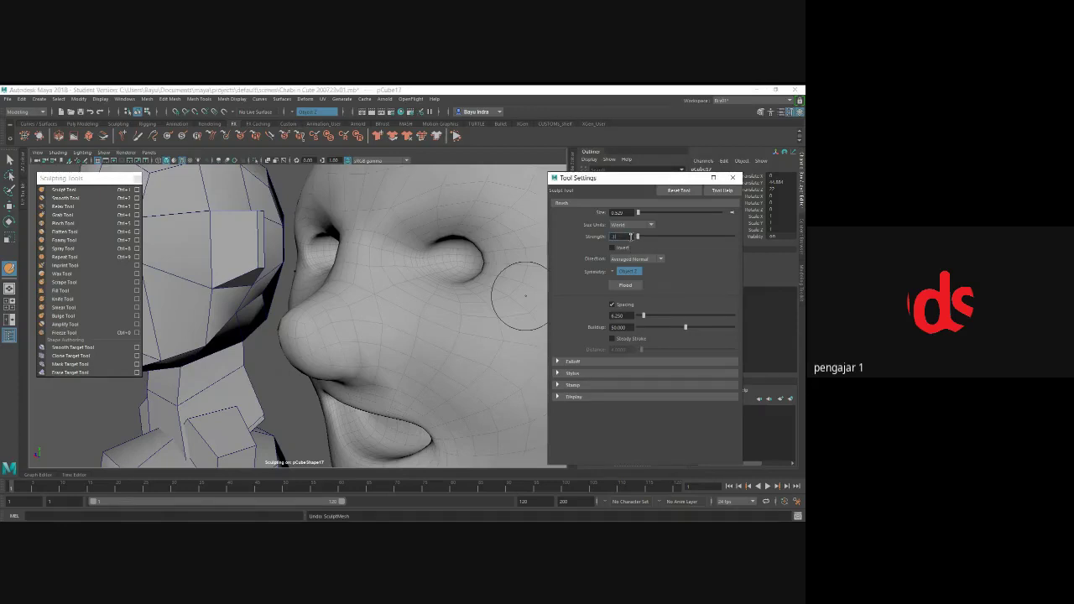
pyautogui.press('Return')
pyautogui.moveTo(504, 294)
pyautogui.keyDown('alt'); pyautogui.mouseDown()
pyautogui.moveTo(329, 336)
pyautogui.moveTo(361, 338)
pyautogui.moveTo(396, 332)
pyautogui.moveTo(388, 338)
pyautogui.moveTo(332, 292)
pyautogui.mouseUp(); pyautogui.keyUp('alt')
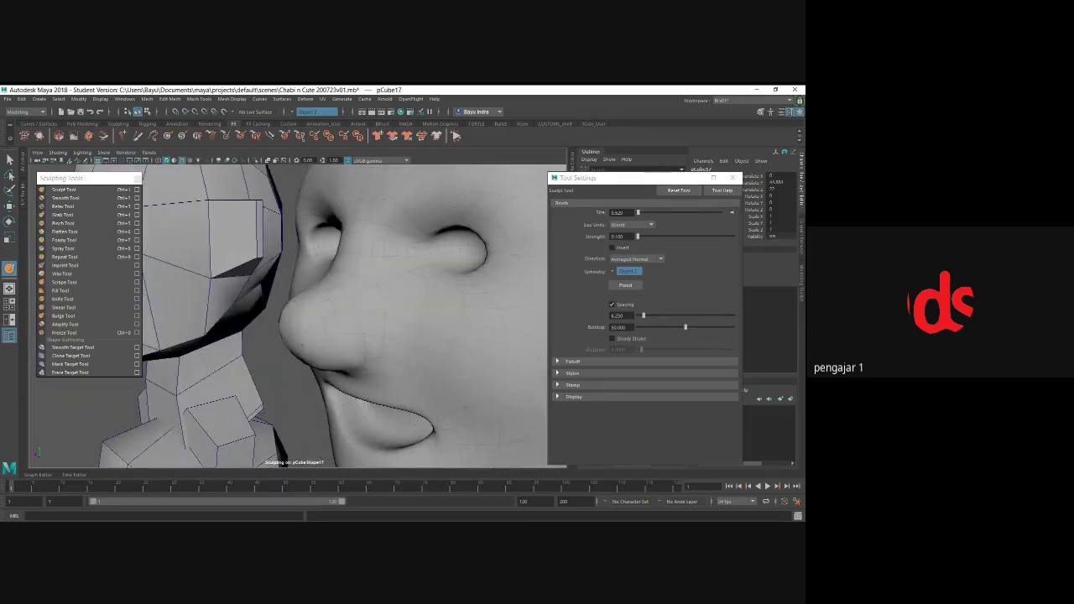
# - Turn on Wireframe on Shaded, enlarge the brush and get a low view of the mouth
pyautogui.press('5')
pyautogui.press('5')
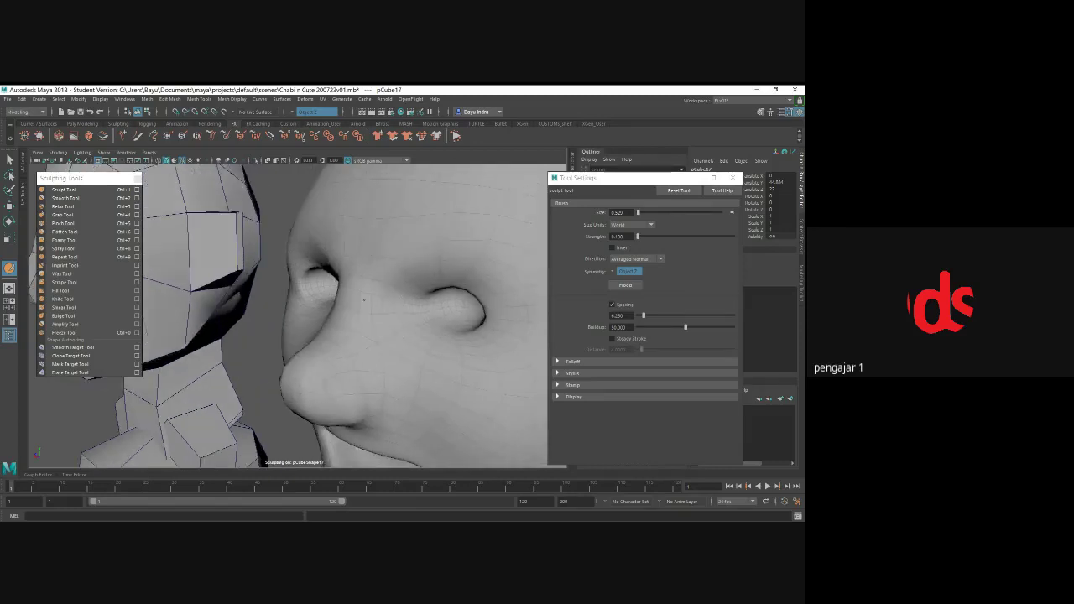
pyautogui.scroll(-5, 393, 292)
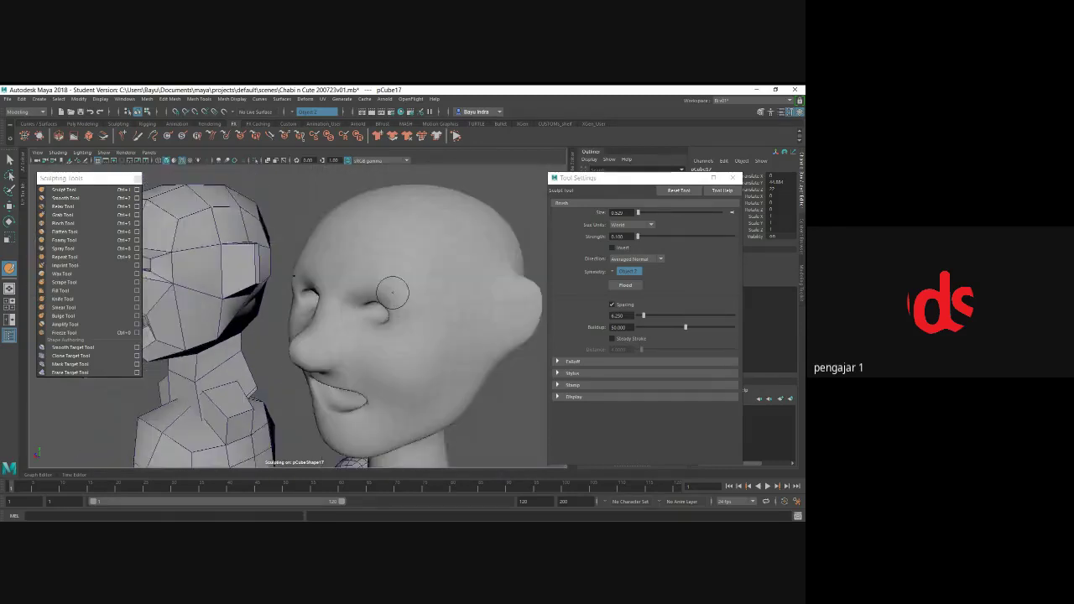
pyautogui.moveTo(392, 292)
pyautogui.keyDown('alt'); pyautogui.mouseDown()
pyautogui.moveTo(348, 269)
pyautogui.moveTo(365, 273)
pyautogui.mouseUp(); pyautogui.keyUp('alt')
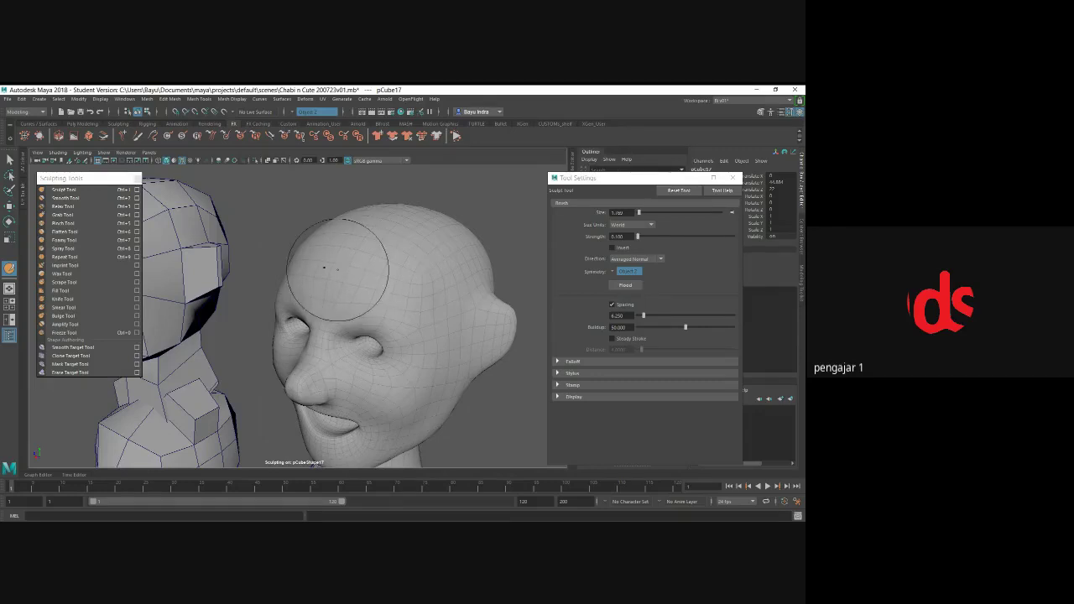
pyautogui.moveTo(350, 279)
pyautogui.keyDown('alt'); pyautogui.mouseDown()
pyautogui.moveTo(312, 303)
pyautogui.moveTo(361, 312)
pyautogui.mouseUp(); pyautogui.keyUp('alt')
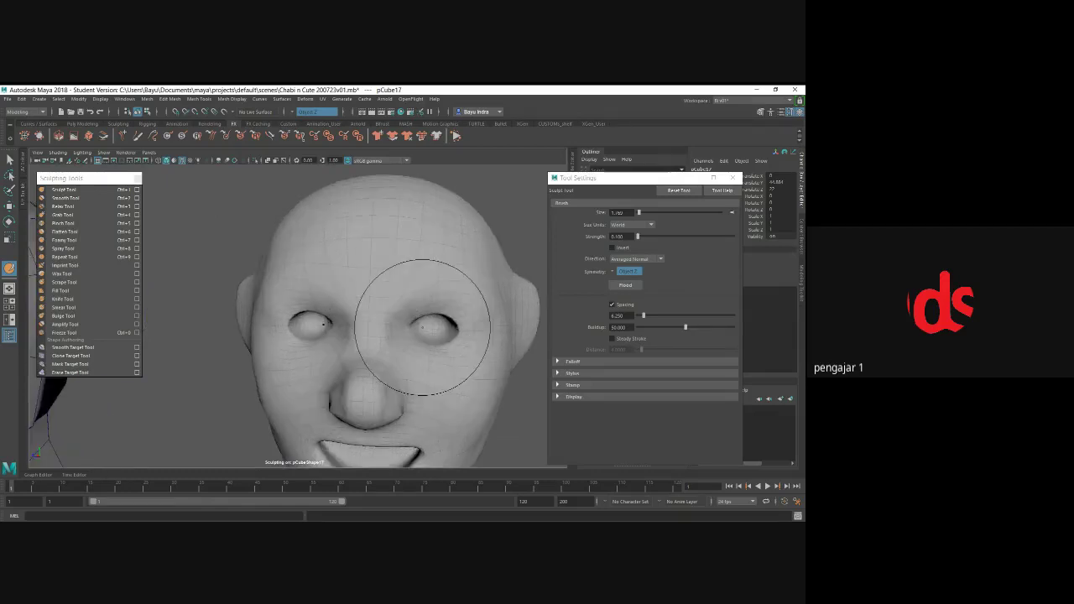
pyautogui.moveTo(422, 327)
pyautogui.keyDown('alt'); pyautogui.mouseDown()
pyautogui.moveTo(347, 305)
pyautogui.moveTo(398, 341)
pyautogui.mouseUp(); pyautogui.keyUp('alt')
pyautogui.keyDown('alt'); pyautogui.moveTo(398, 341); pyautogui.dragTo(454, 365, button='right'); pyautogui.keyUp('alt')
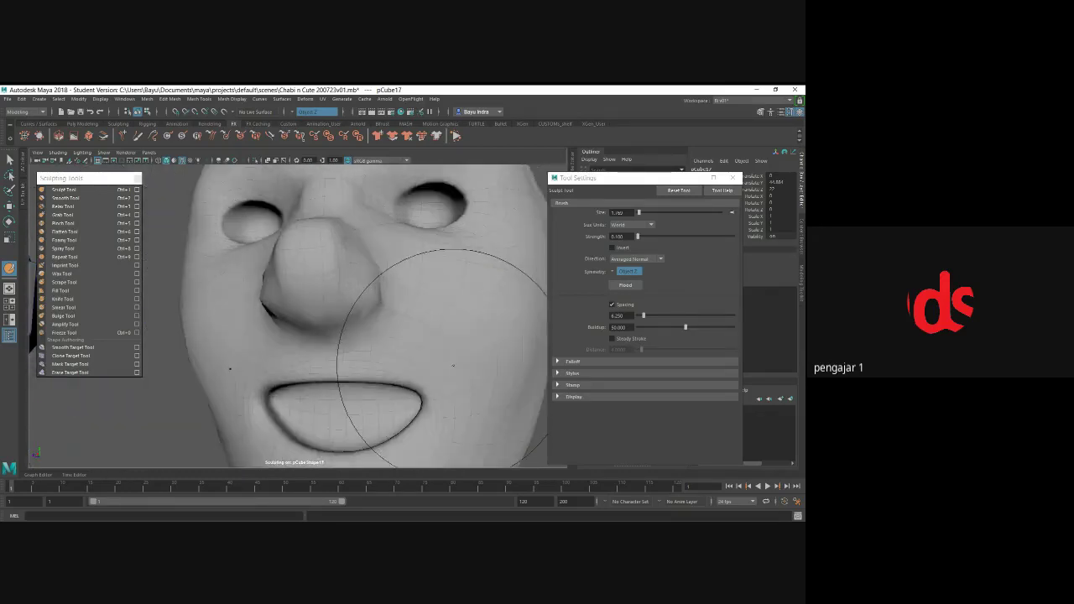
pyautogui.keyDown('alt'); pyautogui.moveTo(454, 365); pyautogui.dragTo(454, 265, button='middle'); pyautogui.keyUp('alt')
pyautogui.moveTo(453, 264)
pyautogui.keyDown('alt'); pyautogui.mouseDown()
pyautogui.moveTo(315, 289)
pyautogui.moveTo(320, 266)
pyautogui.mouseUp(); pyautogui.keyUp('alt')
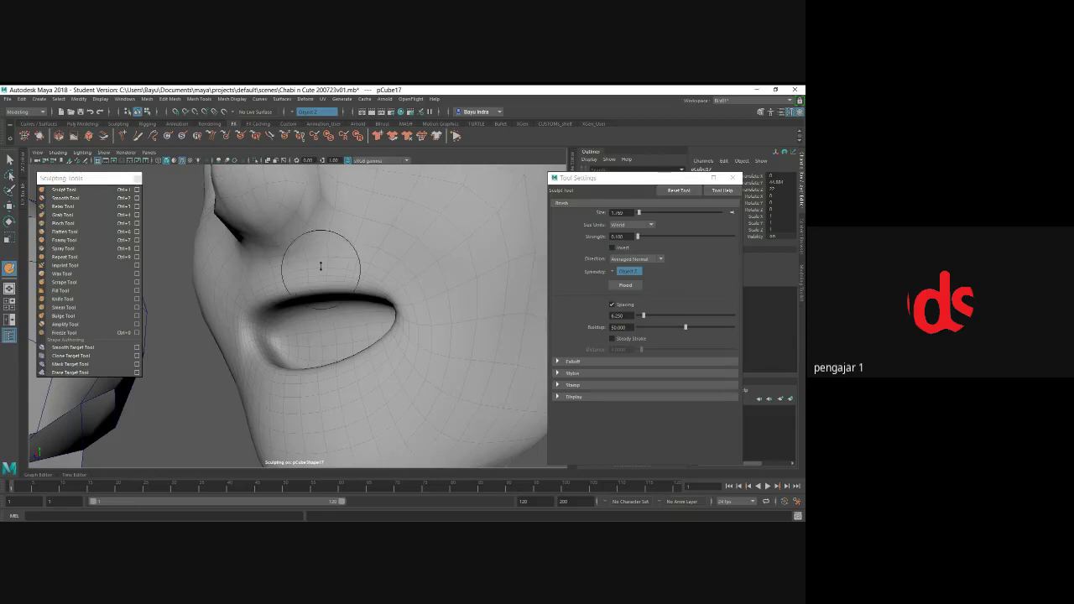
# - Set the sculpt direction to Z and sculpt a dent above the upper lip
pyautogui.click(630, 271)
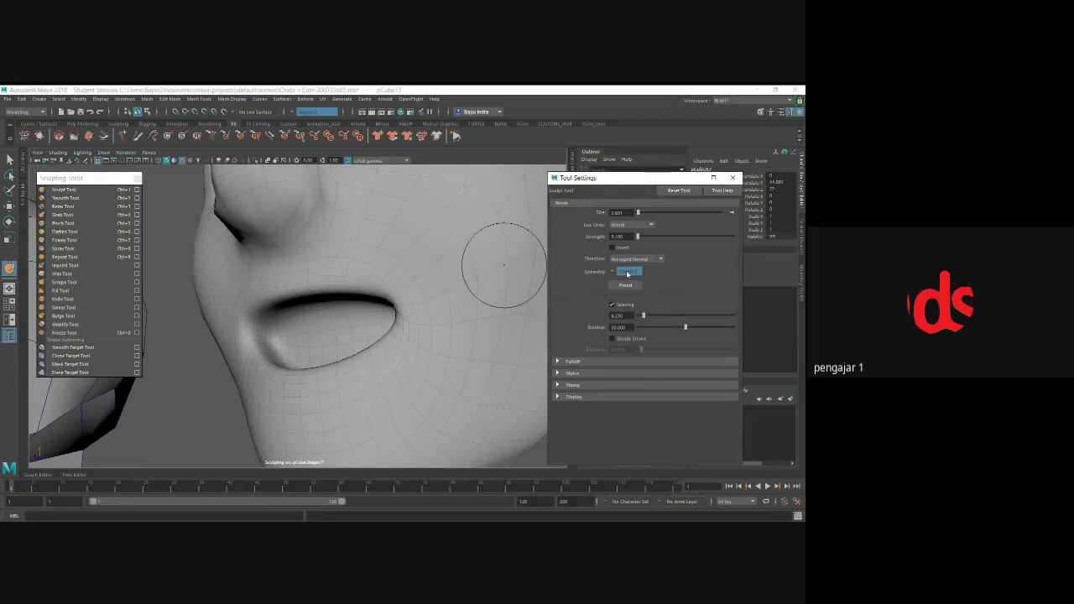
pyautogui.click(630, 261)
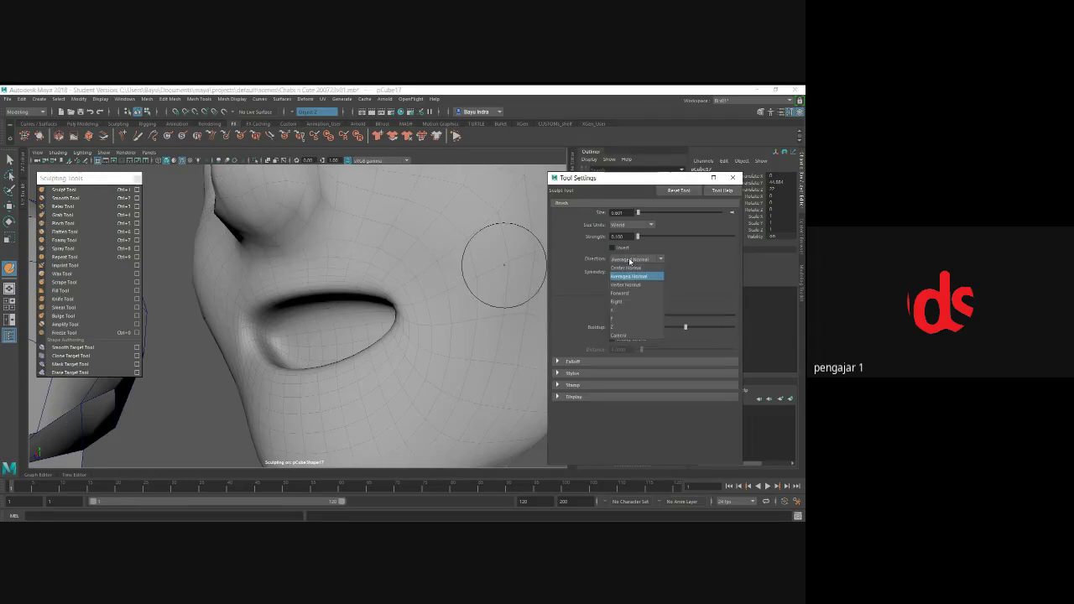
pyautogui.click(619, 327)
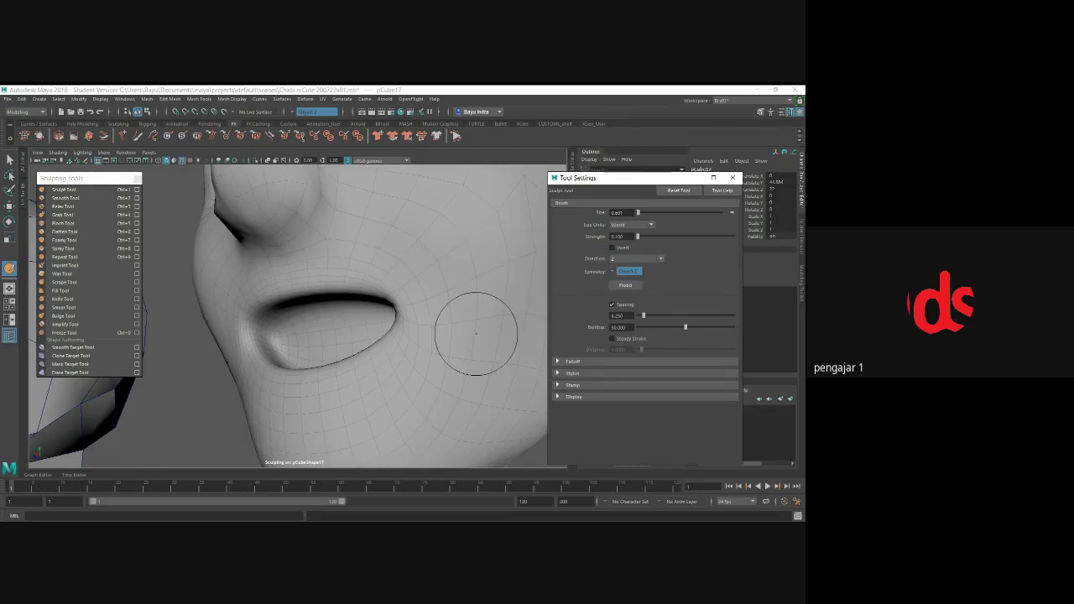
pyautogui.moveTo(305, 343)
pyautogui.keyDown('alt'); pyautogui.mouseDown()
pyautogui.moveTo(336, 306)
pyautogui.moveTo(384, 324)
pyautogui.mouseUp(); pyautogui.keyUp('alt')
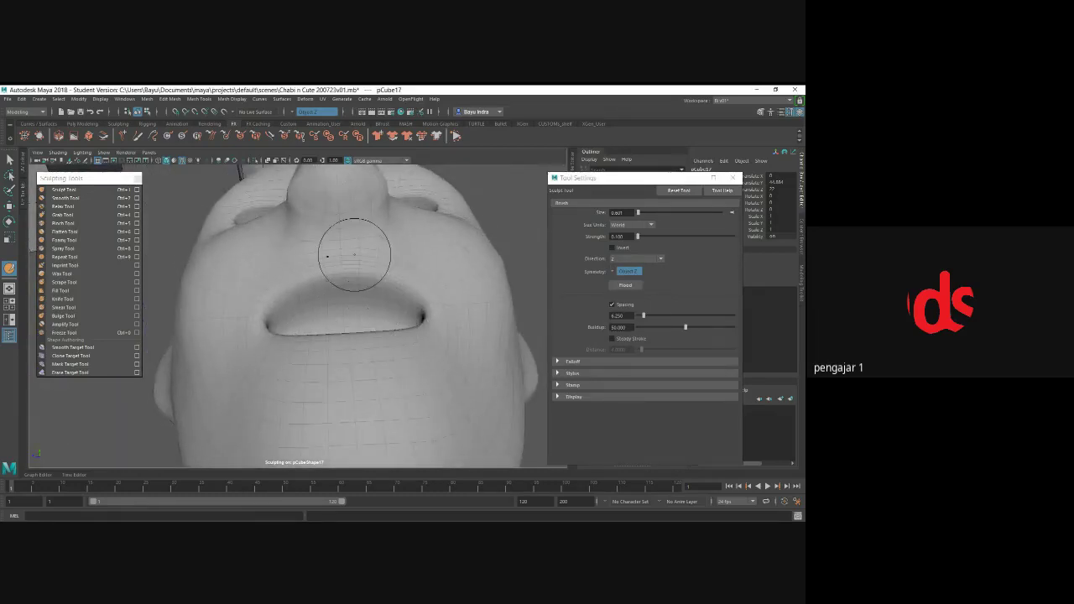
pyautogui.moveTo(352, 253); pyautogui.dragTo(389, 272)
pyautogui.moveTo(365, 265)
pyautogui.keyDown('alt'); pyautogui.mouseDown()
pyautogui.moveTo(443, 263)
pyautogui.moveTo(355, 280)
pyautogui.mouseUp(); pyautogui.keyUp('alt')
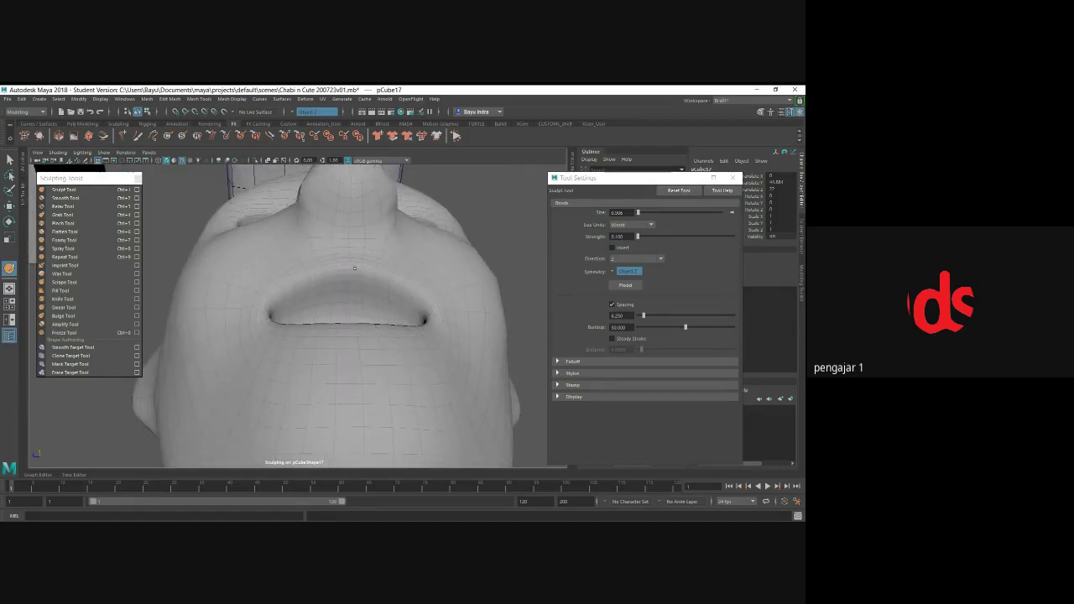
# - Switch the brush direction to X and reshape the lower-lip crease near the corner
pyautogui.click(635, 259)
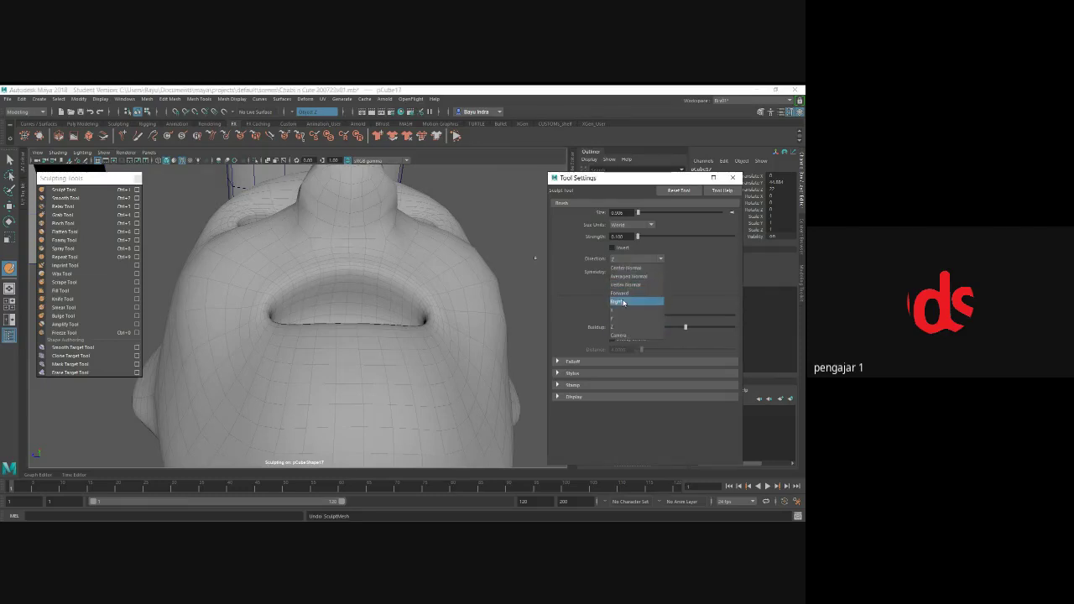
pyautogui.click(622, 312)
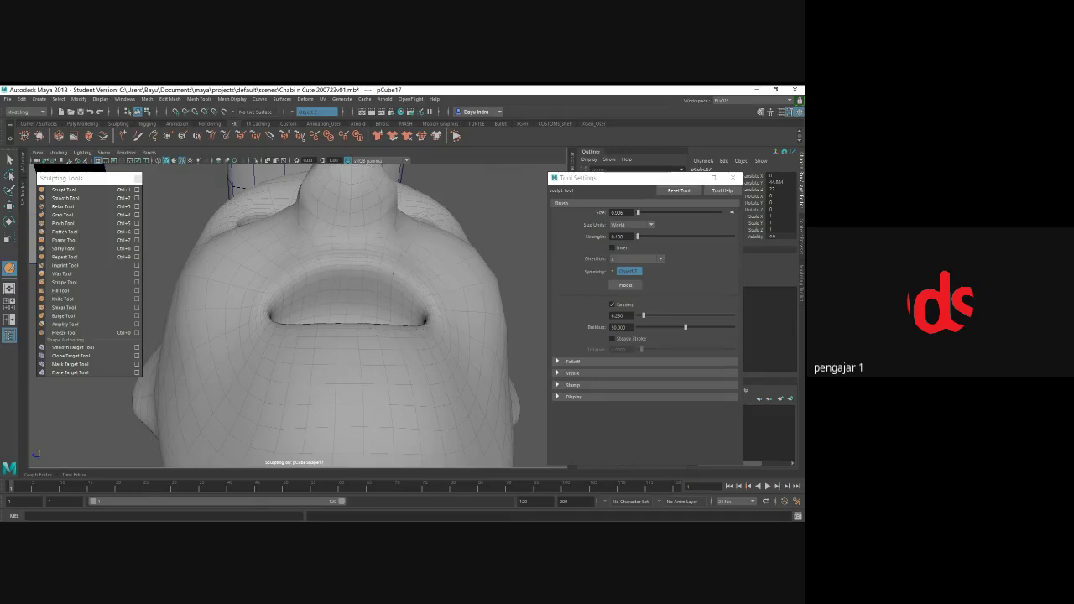
pyautogui.keyDown('alt'); pyautogui.moveTo(372, 283); pyautogui.dragTo(383, 259); pyautogui.keyUp('alt')
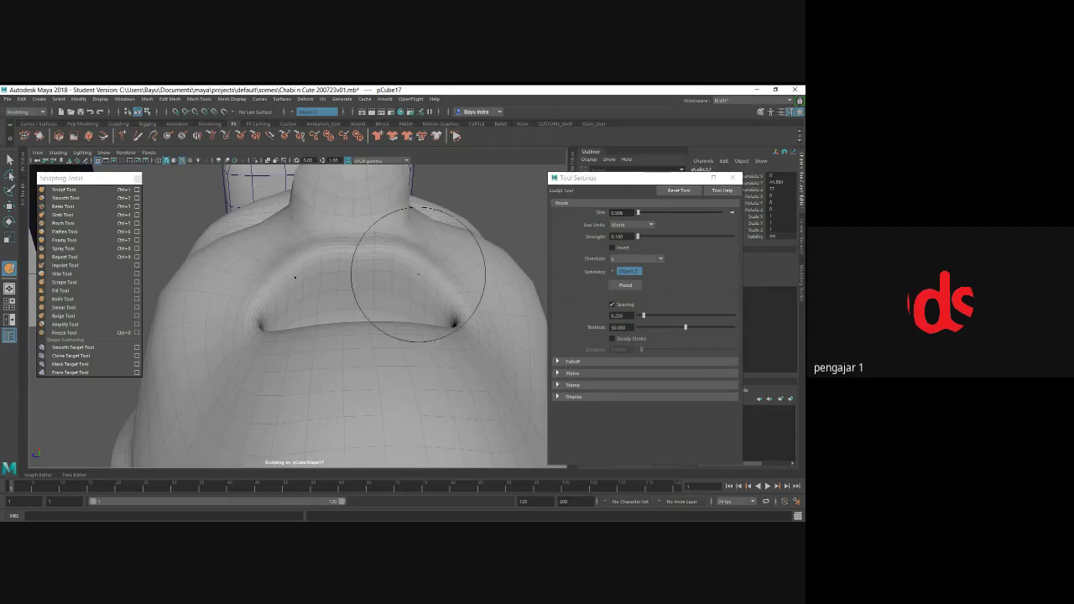
pyautogui.moveTo(418, 274)
pyautogui.keyDown('alt'); pyautogui.mouseDown()
pyautogui.moveTo(405, 313)
pyautogui.moveTo(399, 264)
pyautogui.moveTo(391, 312)
pyautogui.moveTo(347, 319)
pyautogui.moveTo(421, 298)
pyautogui.moveTo(420, 324)
pyautogui.mouseUp(); pyautogui.keyUp('alt')
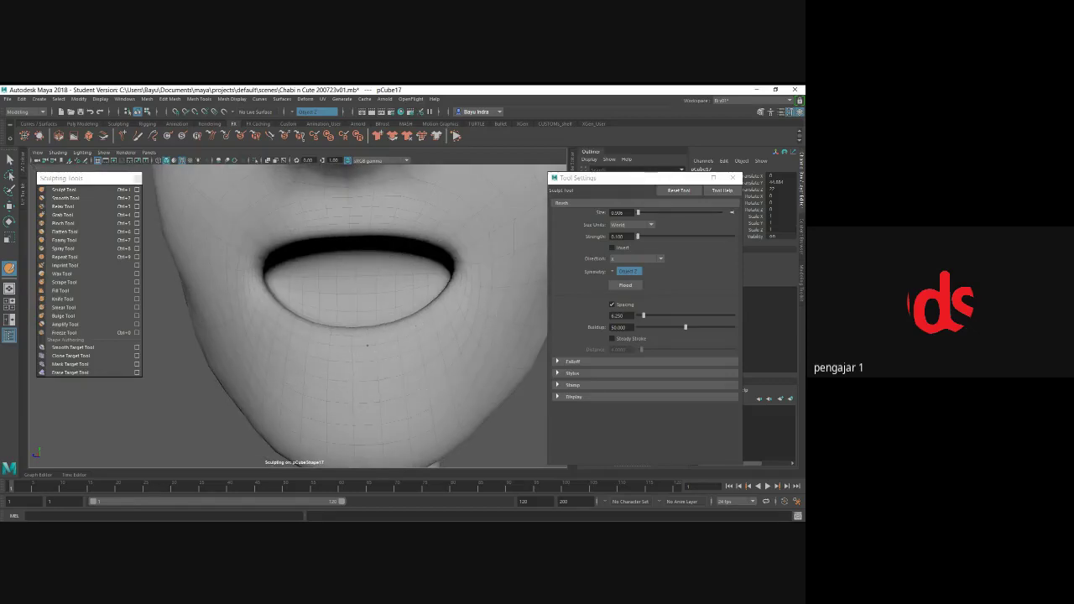
pyautogui.keyDown('alt'); pyautogui.moveTo(384, 336); pyautogui.dragTo(355, 341); pyautogui.keyUp('alt')
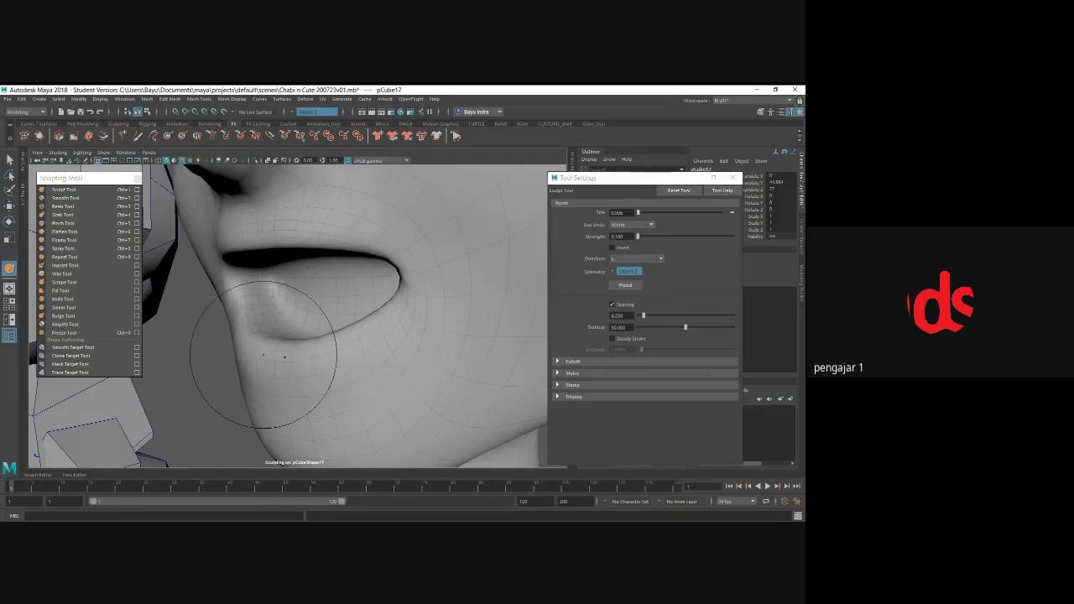
pyautogui.moveTo(288, 335)
pyautogui.mouseDown()
pyautogui.moveTo(263, 355)
pyautogui.moveTo(383, 355)
pyautogui.mouseUp()
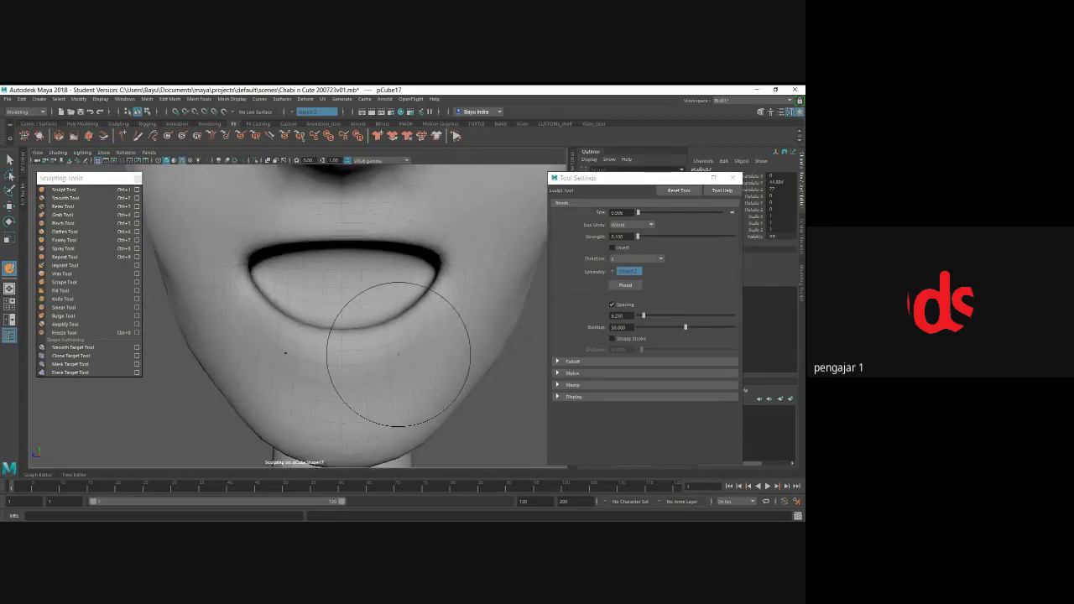
# - Shrink the Grab brush to about size 0.51 around the lip corner, then return to Sculpt
pyautogui.click(63, 215)
pyautogui.moveTo(446, 261)
pyautogui.keyDown('alt'); pyautogui.mouseDown()
pyautogui.moveTo(433, 267)
pyautogui.moveTo(448, 267)
pyautogui.moveTo(408, 251)
pyautogui.moveTo(428, 267)
pyautogui.moveTo(442, 314)
pyautogui.moveTo(372, 304)
pyautogui.moveTo(370, 315)
pyautogui.mouseUp(); pyautogui.keyUp('alt')
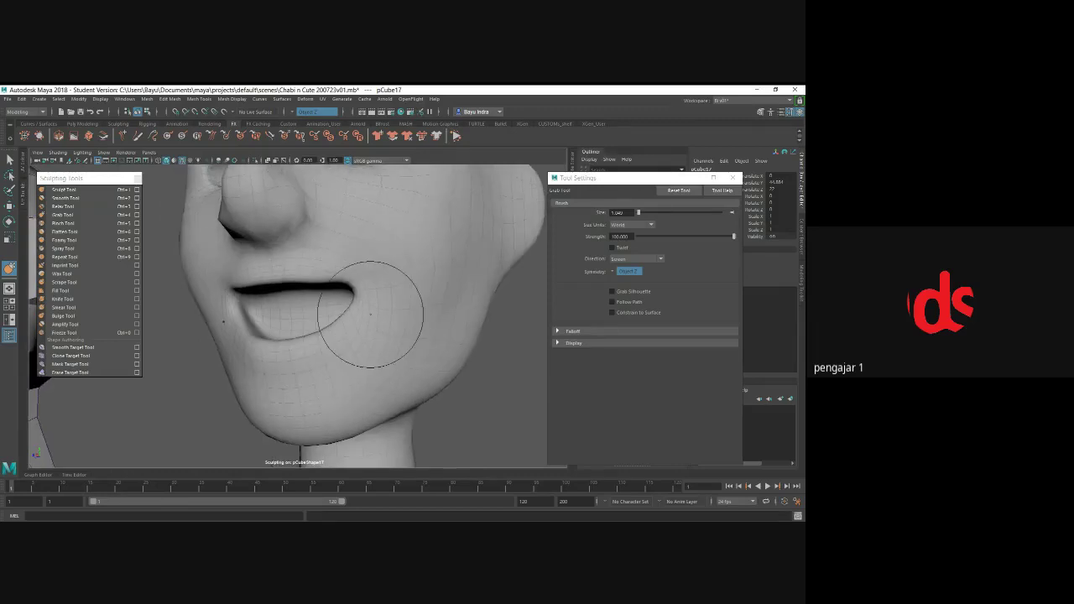
pyautogui.scroll(5, 360, 312)
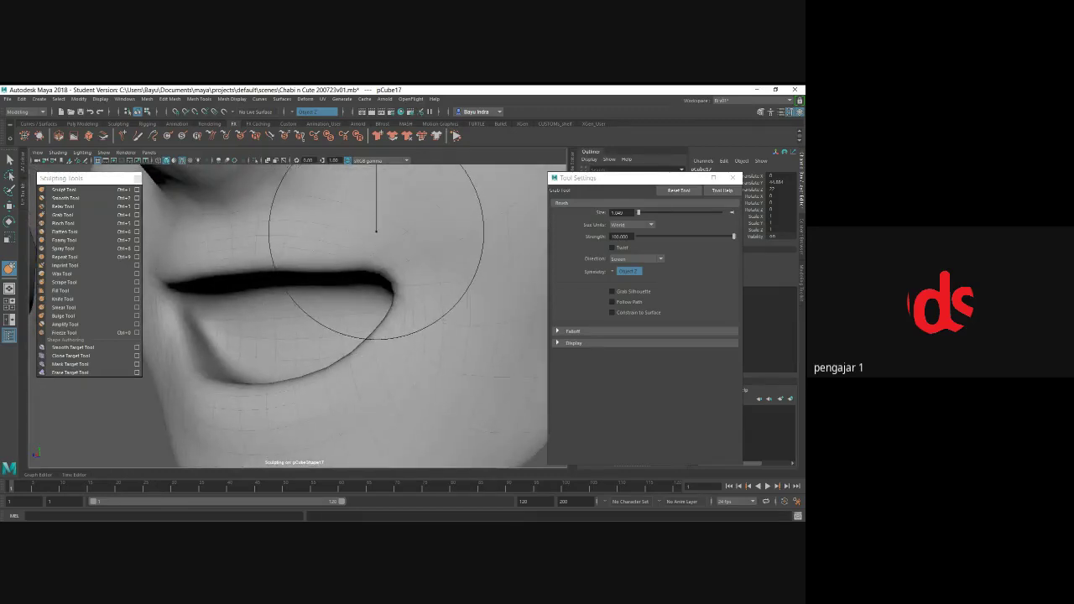
pyautogui.moveTo(376, 231); pyautogui.dragTo(384, 246)
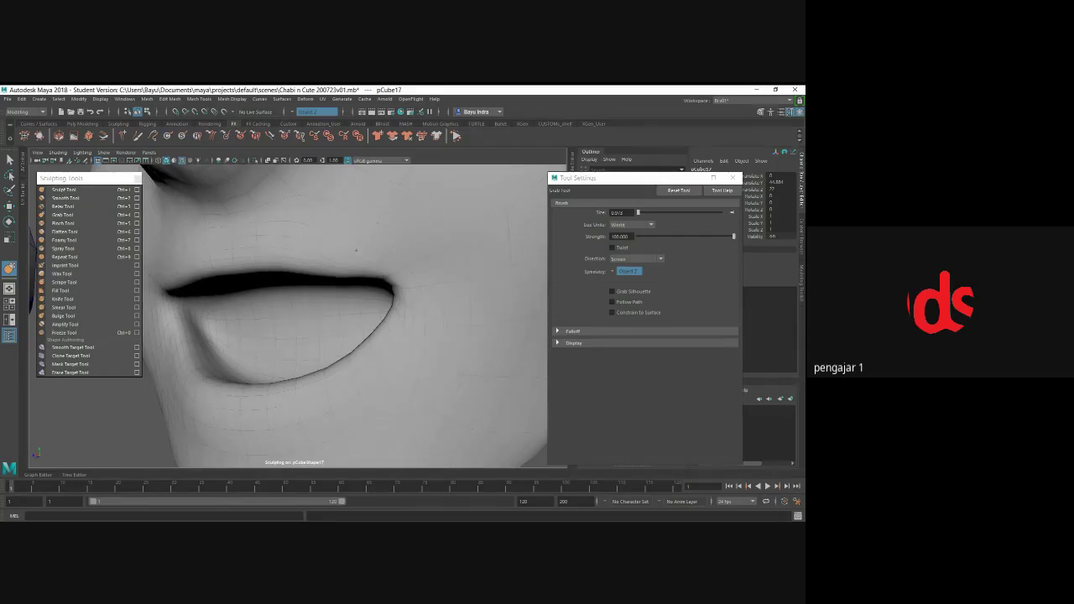
pyautogui.scroll(-5, 347, 263)
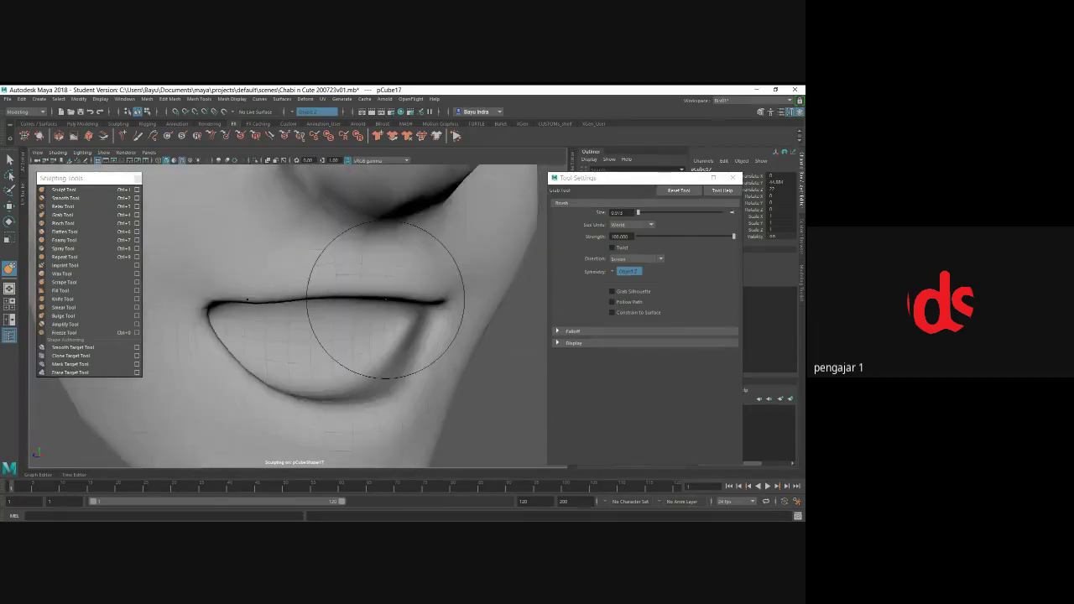
pyautogui.moveTo(381, 290)
pyautogui.keyDown('alt'); pyautogui.mouseDown()
pyautogui.moveTo(348, 300)
pyautogui.moveTo(379, 261)
pyautogui.moveTo(191, 235)
pyautogui.mouseUp(); pyautogui.keyUp('alt')
pyautogui.scroll(3, 347, 299)
pyautogui.scroll(3, 396, 307)
pyautogui.scroll(2, 191, 235)
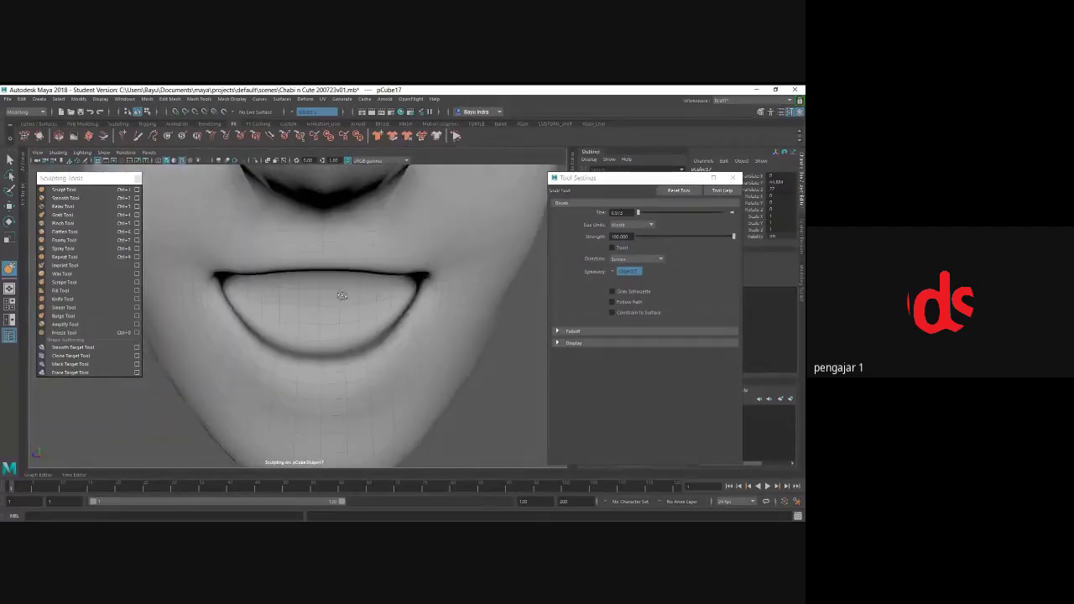
pyautogui.scroll(2, 192, 235)
pyautogui.click(63, 190)
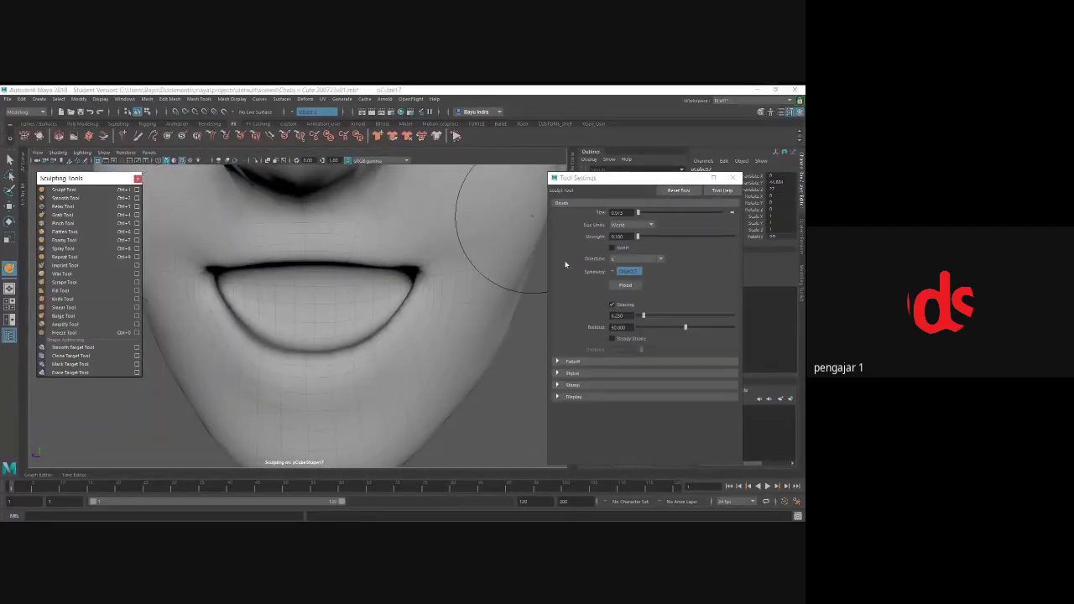
# - Mirror sculpting across Object Z and inspect the mouth and chin from several angles
pyautogui.click(640, 267)
pyautogui.click(626, 317)
pyautogui.keyDown('alt'); pyautogui.moveTo(335, 347); pyautogui.dragTo(253, 365); pyautogui.keyUp('alt')
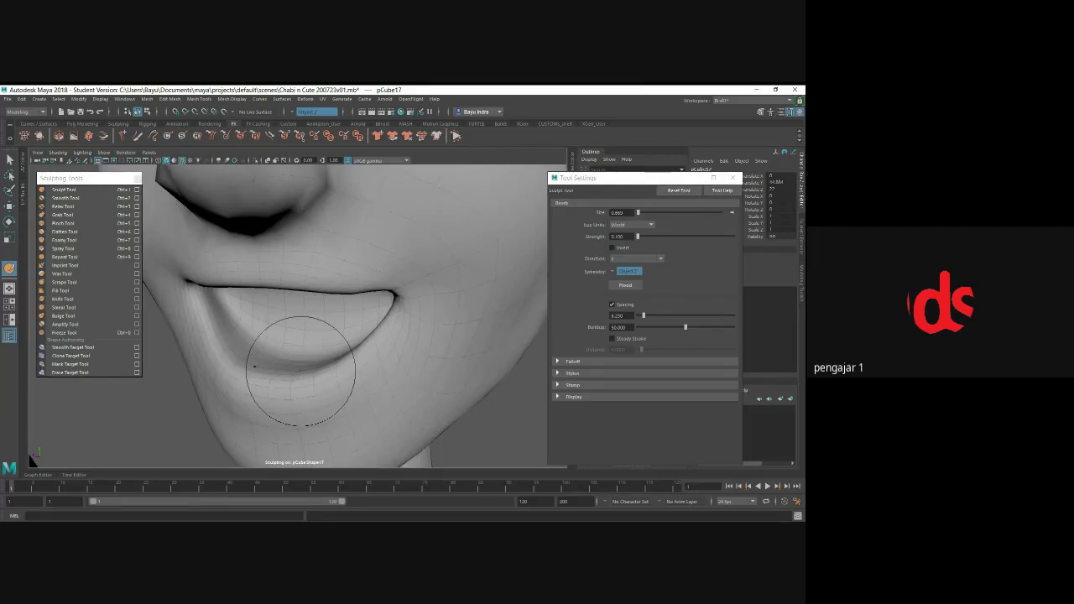
pyautogui.keyDown('alt'); pyautogui.moveTo(255, 366); pyautogui.dragTo(391, 335); pyautogui.keyUp('alt')
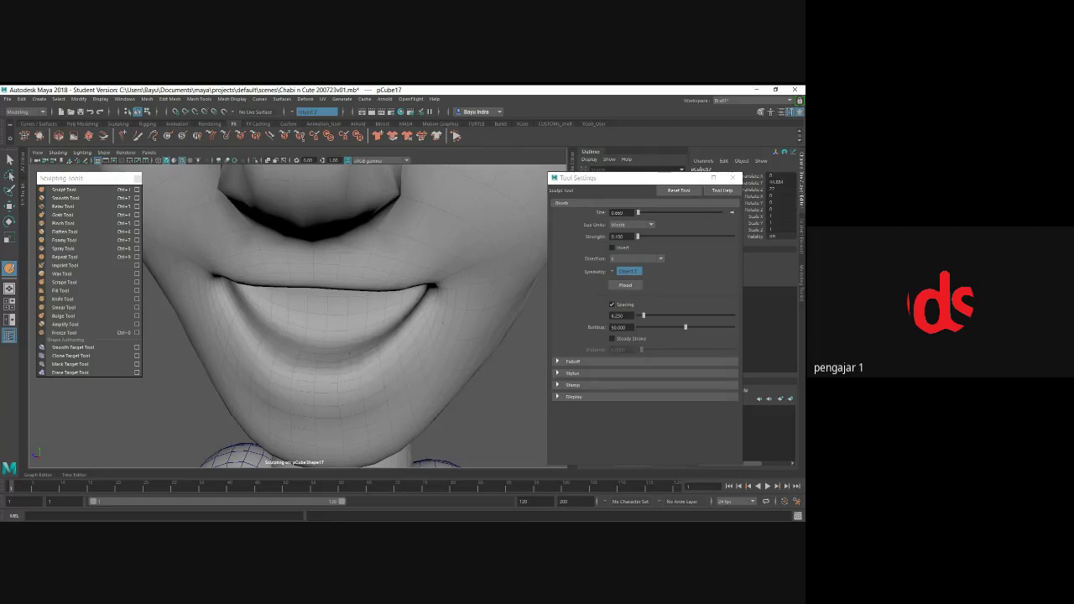
pyautogui.keyDown('alt'); pyautogui.moveTo(335, 348); pyautogui.dragTo(320, 347); pyautogui.keyUp('alt')
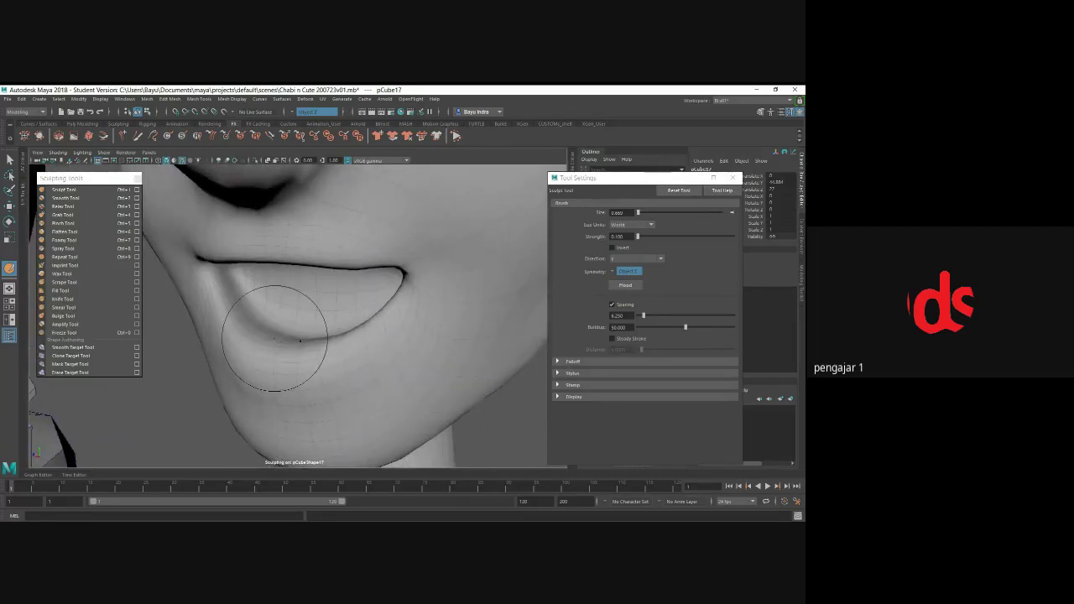
pyautogui.keyDown('alt'); pyautogui.moveTo(300, 341); pyautogui.dragTo(293, 353); pyautogui.keyUp('alt')
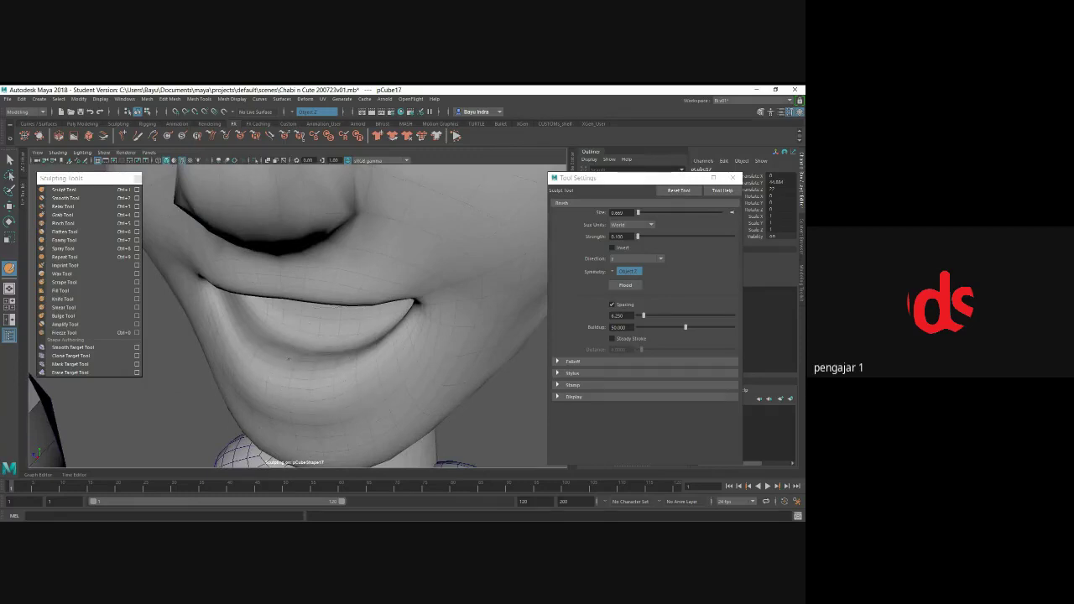
pyautogui.keyDown('alt'); pyautogui.moveTo(322, 372); pyautogui.dragTo(373, 346); pyautogui.keyUp('alt')
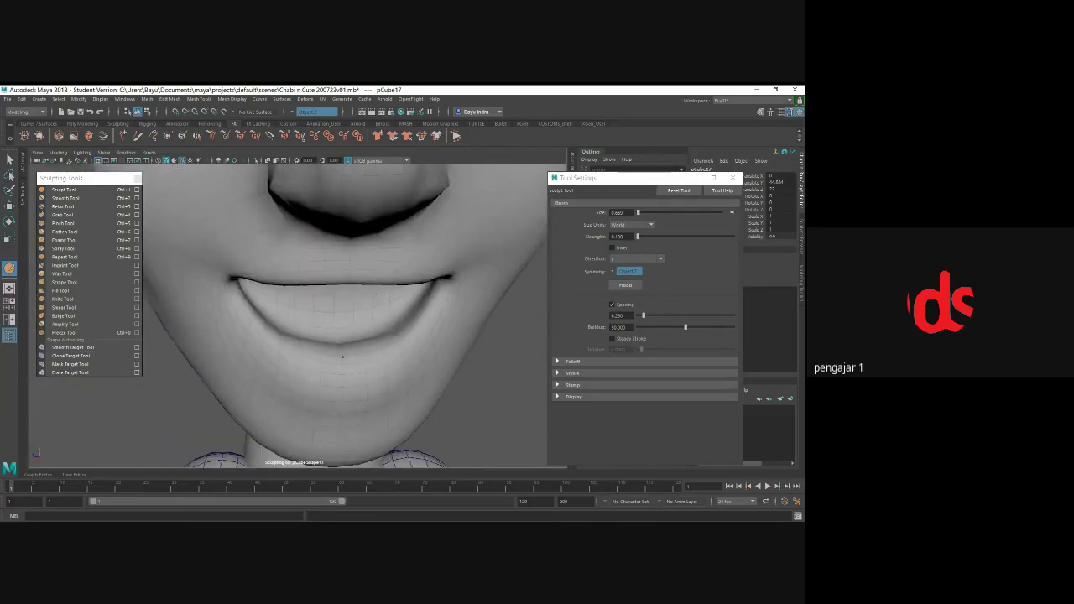
pyautogui.moveTo(340, 358)
pyautogui.keyDown('alt'); pyautogui.mouseDown()
pyautogui.moveTo(285, 353)
pyautogui.moveTo(384, 343)
pyautogui.mouseUp(); pyautogui.keyUp('alt')
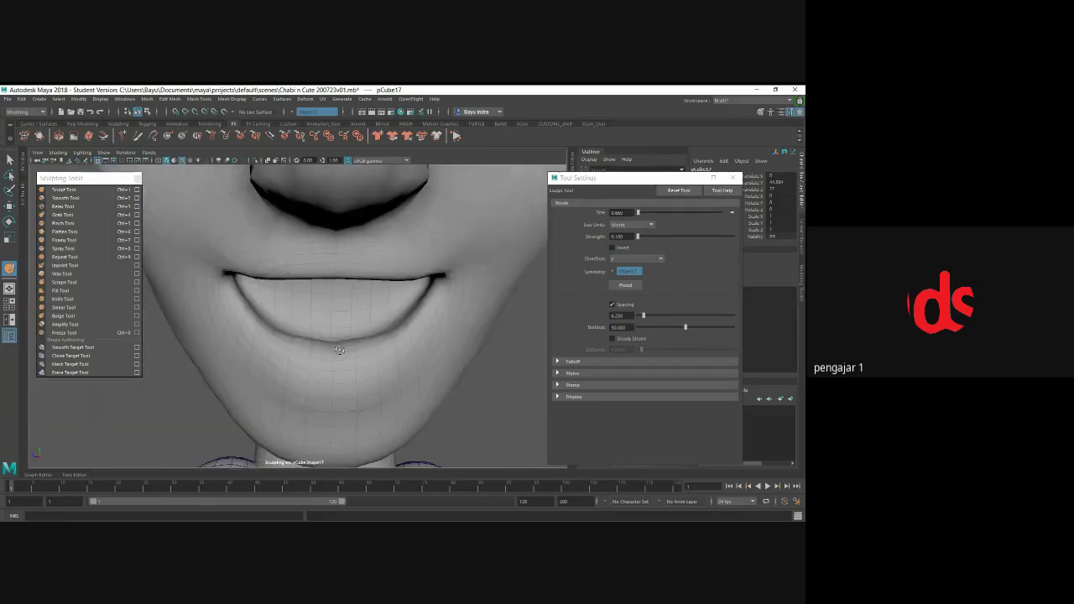
# - Smooth the lower lip and sculpt its contour near the centre into a rounded shape
pyautogui.hotkey('ctrl', 'z')
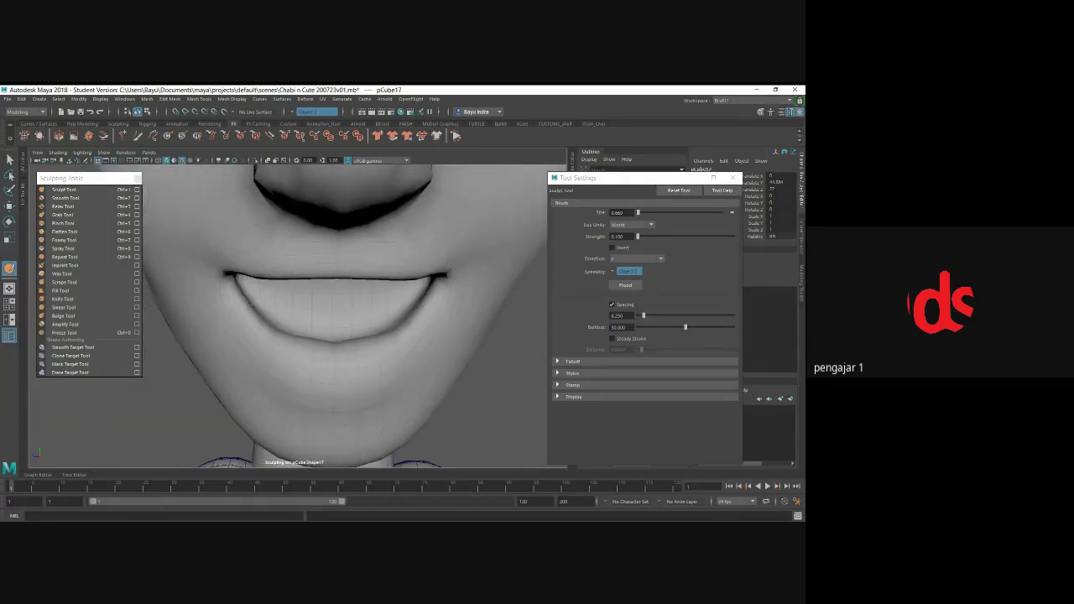
pyautogui.hotkey('ctrl', 'z')
pyautogui.hotkey('ctrl', 'z')
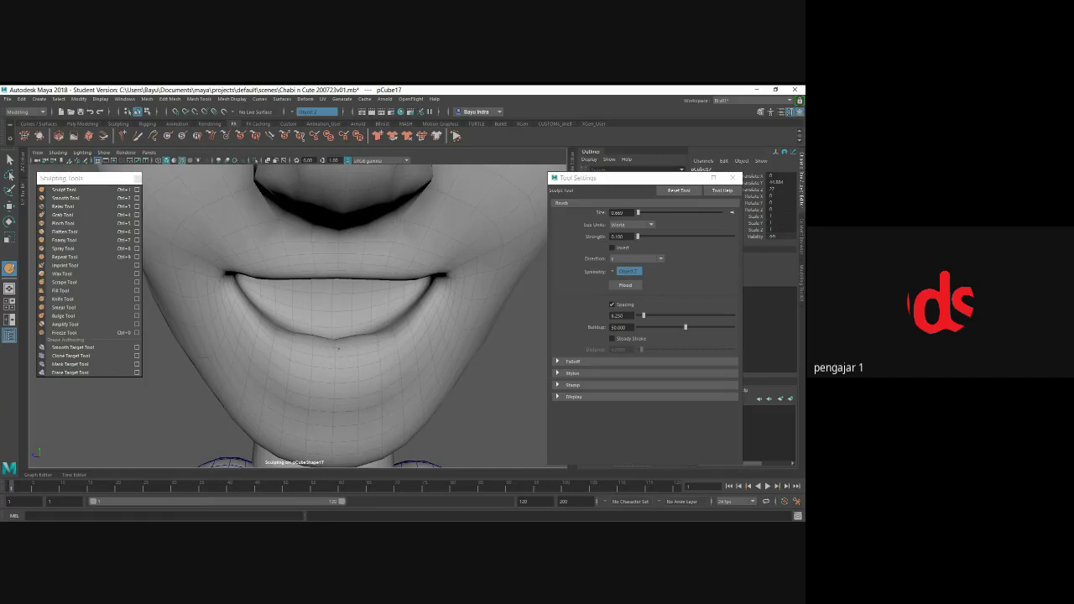
pyautogui.moveTo(336, 348)
pyautogui.keyDown('alt'); pyautogui.mouseDown()
pyautogui.moveTo(285, 355)
pyautogui.moveTo(322, 356)
pyautogui.moveTo(327, 328)
pyautogui.moveTo(419, 312)
pyautogui.mouseUp(); pyautogui.keyUp('alt')
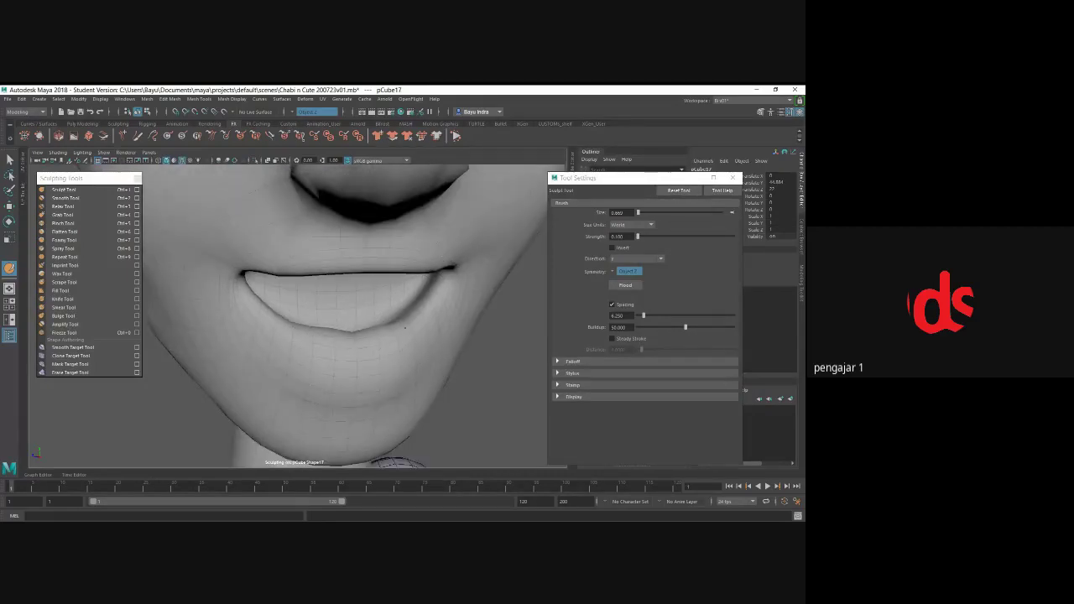
pyautogui.moveTo(302, 323)
pyautogui.mouseDown()
pyautogui.moveTo(362, 339)
pyautogui.moveTo(354, 347)
pyautogui.moveTo(355, 336)
pyautogui.mouseUp()
# - Turn on Invert, carve the upper-lip crease deeper toward the corner, then soften it
pyautogui.click(612, 248)
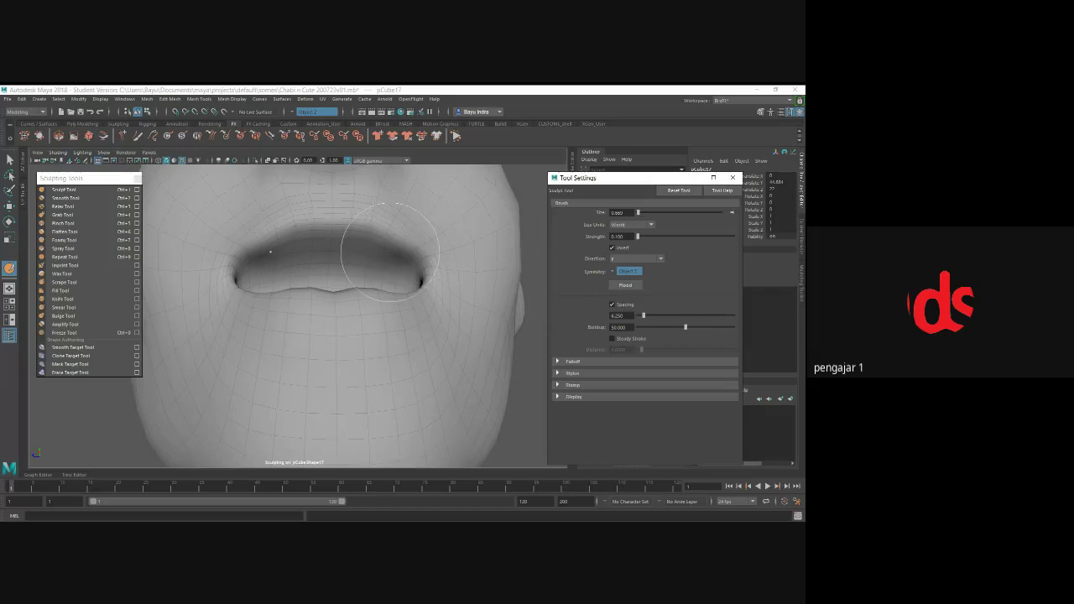
pyautogui.moveTo(414, 233)
pyautogui.keyDown('alt'); pyautogui.mouseDown()
pyautogui.moveTo(436, 276)
pyautogui.moveTo(395, 264)
pyautogui.moveTo(377, 290)
pyautogui.mouseUp(); pyautogui.keyUp('alt')
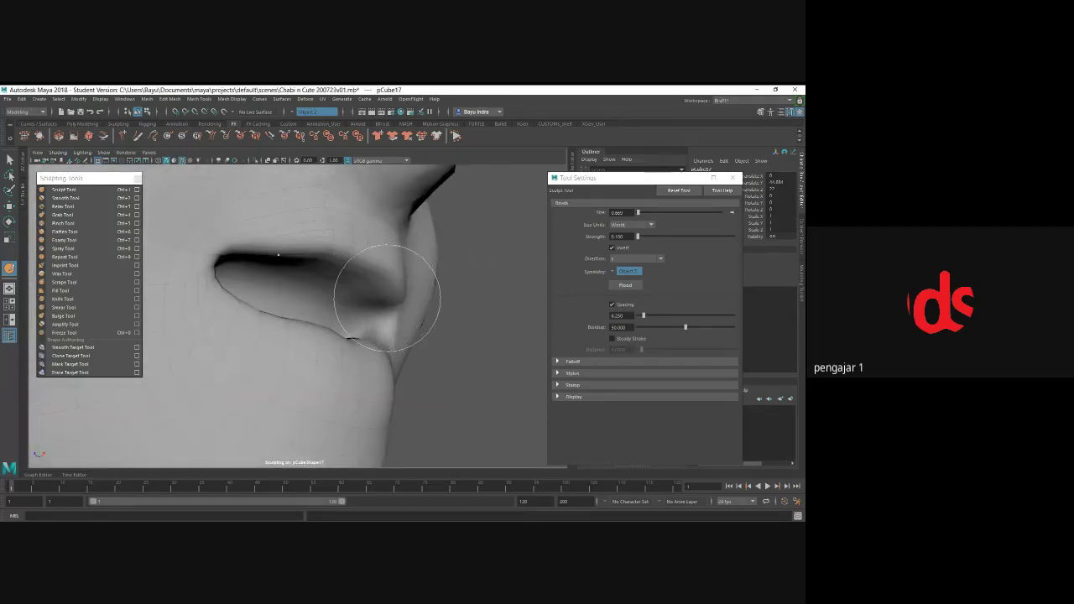
pyautogui.press('3')
pyautogui.moveTo(342, 271); pyautogui.dragTo(387, 298)
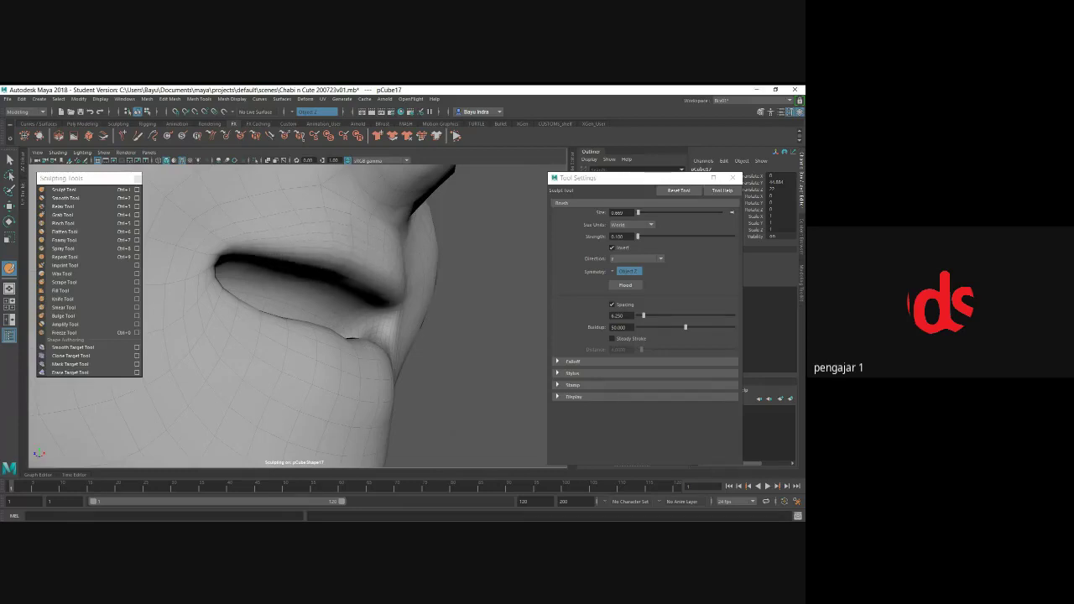
pyautogui.moveTo(285, 260)
pyautogui.mouseDown()
pyautogui.moveTo(371, 290)
pyautogui.moveTo(326, 287)
pyautogui.moveTo(331, 271)
pyautogui.moveTo(371, 309)
pyautogui.mouseUp()
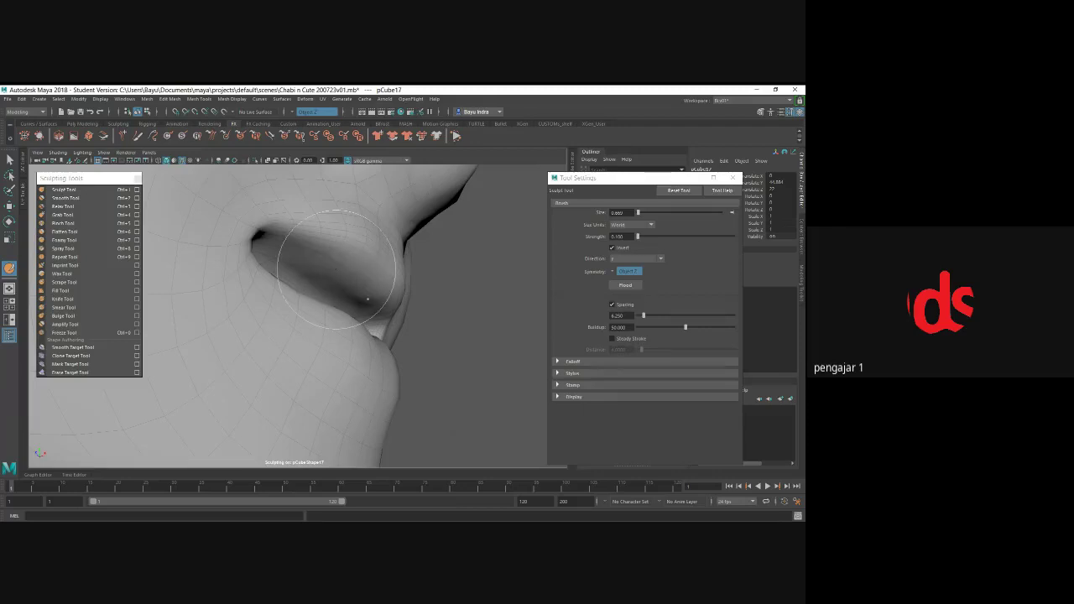
pyautogui.moveTo(308, 235); pyautogui.dragTo(344, 251)
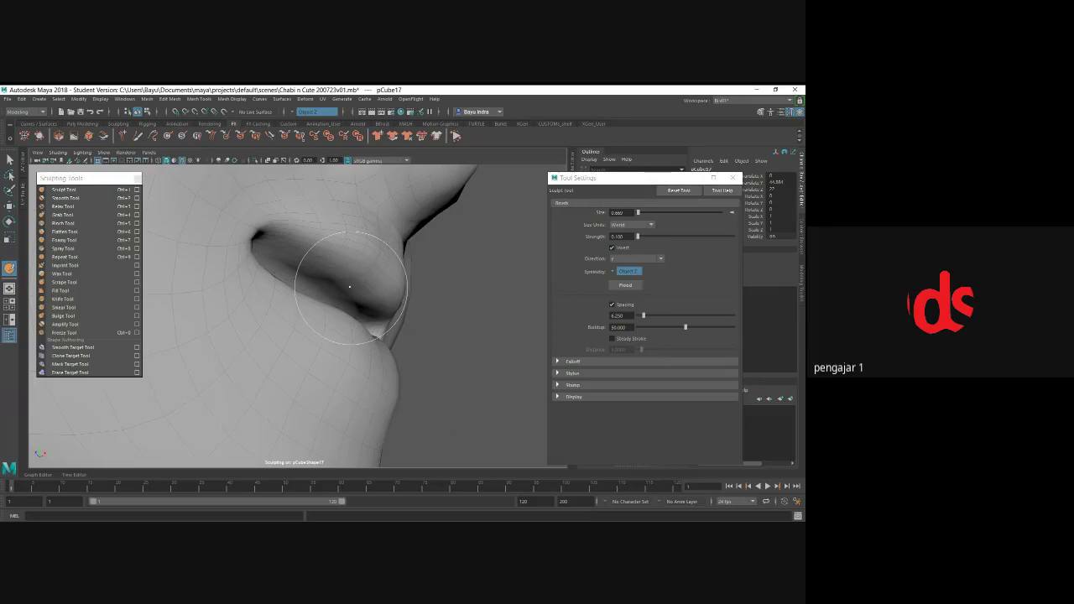
pyautogui.moveTo(350, 288)
pyautogui.keyDown('alt'); pyautogui.mouseDown()
pyautogui.moveTo(311, 277)
pyautogui.moveTo(349, 285)
pyautogui.moveTo(331, 290)
pyautogui.moveTo(342, 262)
pyautogui.moveTo(352, 267)
pyautogui.mouseUp(); pyautogui.keyUp('alt')
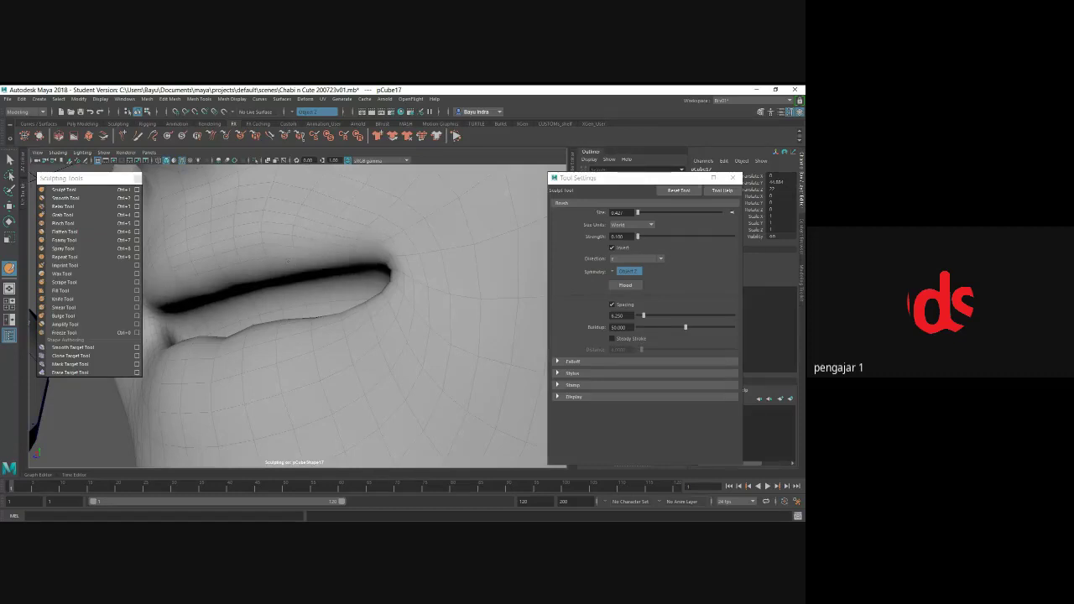
pyautogui.moveTo(312, 252)
pyautogui.keyDown('alt'); pyautogui.mouseDown()
pyautogui.moveTo(323, 277)
pyautogui.moveTo(315, 313)
pyautogui.moveTo(269, 277)
pyautogui.mouseUp(); pyautogui.keyUp('alt')
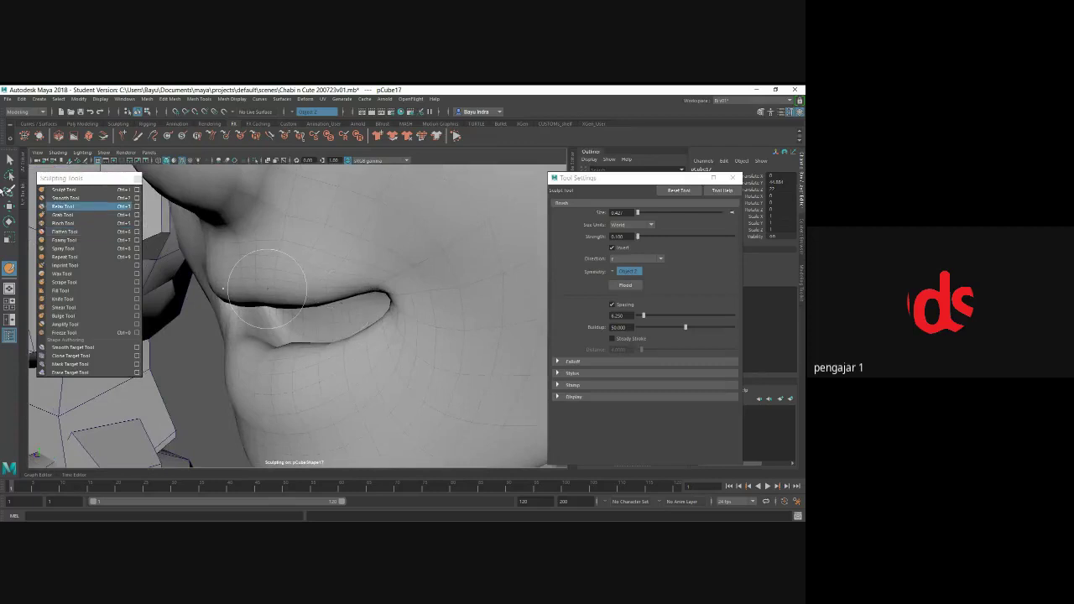
# - Smooth the lower-lip crease near the right corner with the Smooth brush at strength about 7.4
pyautogui.click(68, 198)
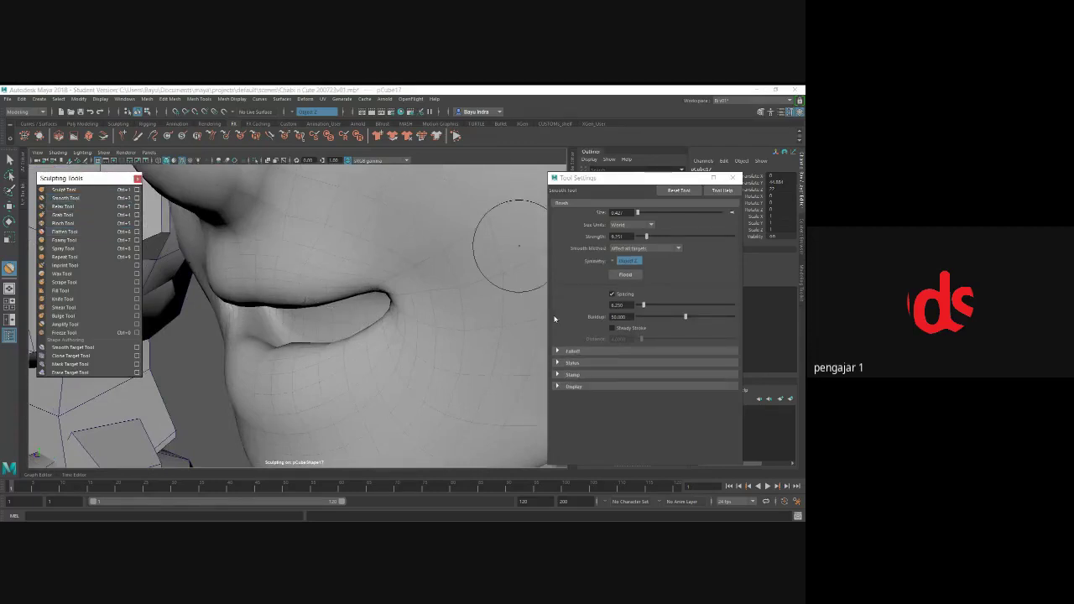
pyautogui.click(647, 238)
pyautogui.moveTo(384, 335)
pyautogui.keyDown('alt'); pyautogui.mouseDown()
pyautogui.moveTo(326, 377)
pyautogui.moveTo(357, 363)
pyautogui.moveTo(336, 349)
pyautogui.moveTo(277, 348)
pyautogui.moveTo(350, 372)
pyautogui.mouseUp(); pyautogui.keyUp('alt')
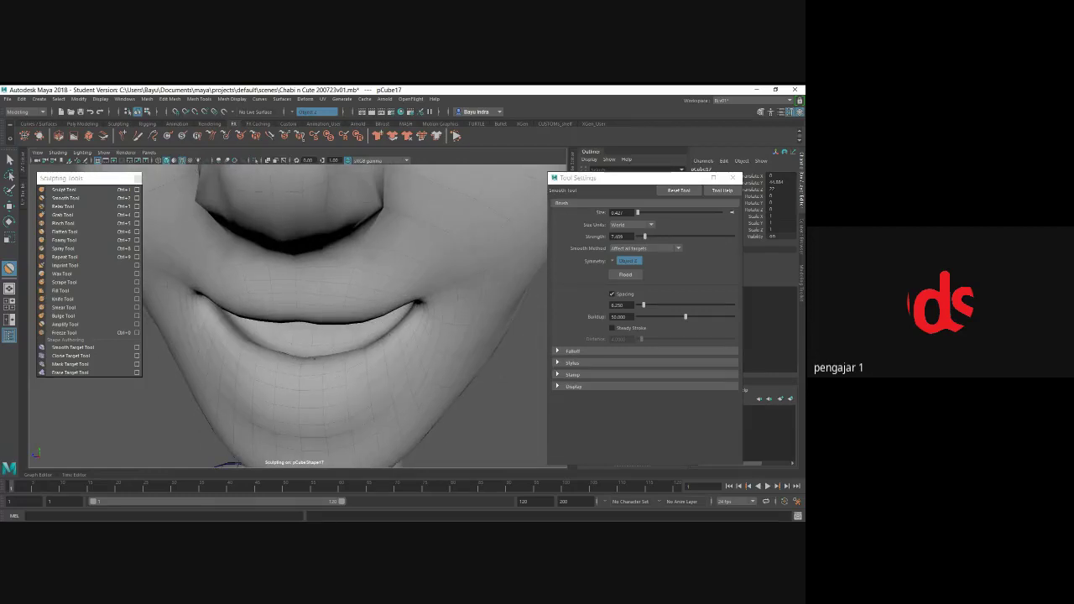
pyautogui.keyDown('alt'); pyautogui.moveTo(334, 380); pyautogui.dragTo(322, 369); pyautogui.keyUp('alt')
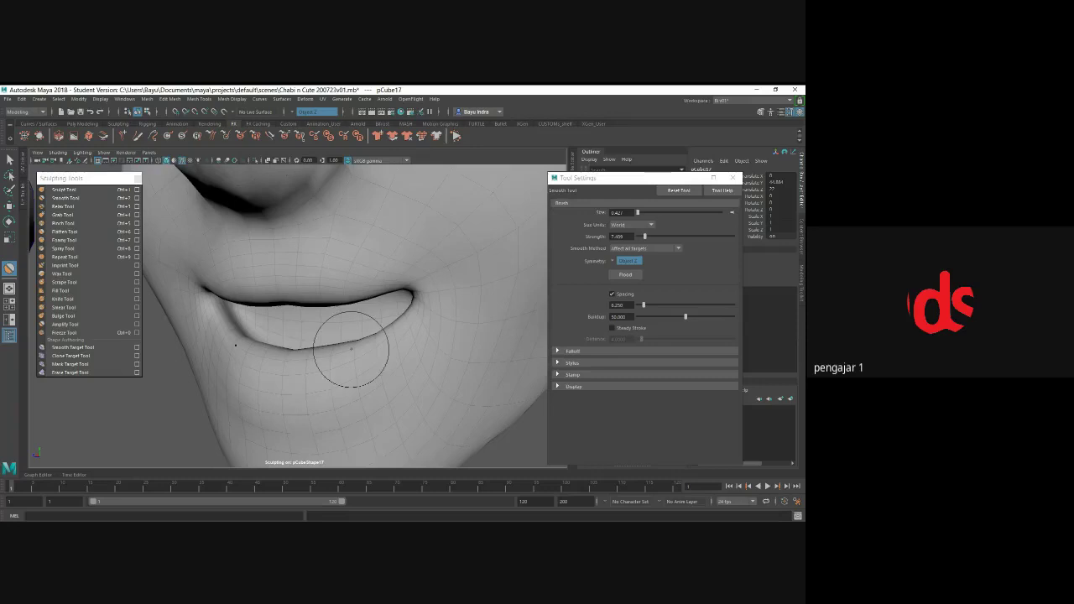
pyautogui.keyDown('alt'); pyautogui.moveTo(348, 348); pyautogui.dragTo(355, 324); pyautogui.keyUp('alt')
pyautogui.click(389, 267)
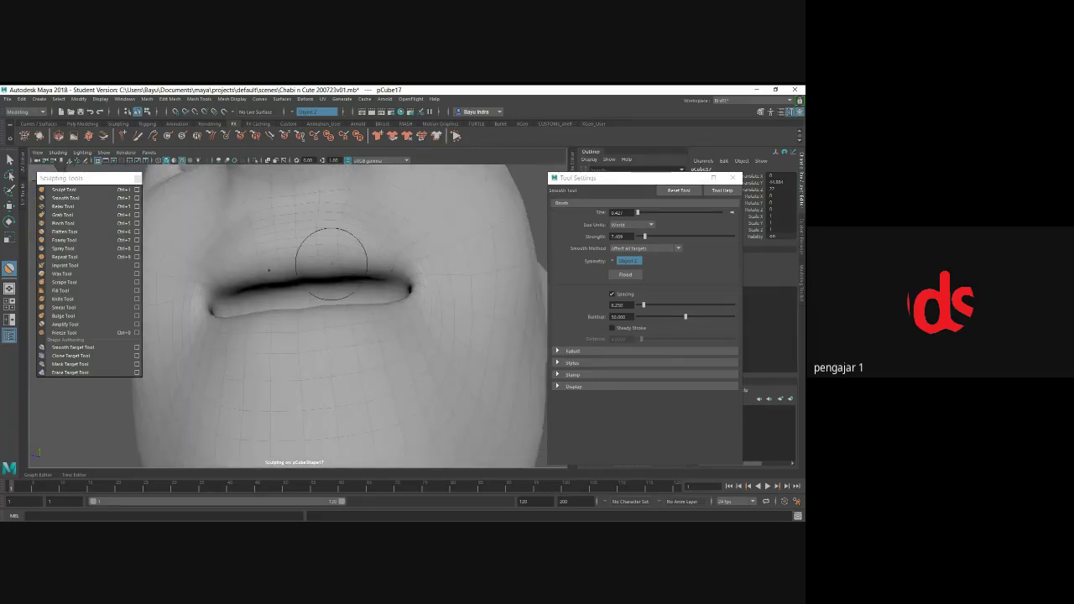
pyautogui.moveTo(332, 265)
pyautogui.keyDown('alt'); pyautogui.mouseDown()
pyautogui.moveTo(286, 277)
pyautogui.moveTo(264, 241)
pyautogui.mouseUp(); pyautogui.keyUp('alt')
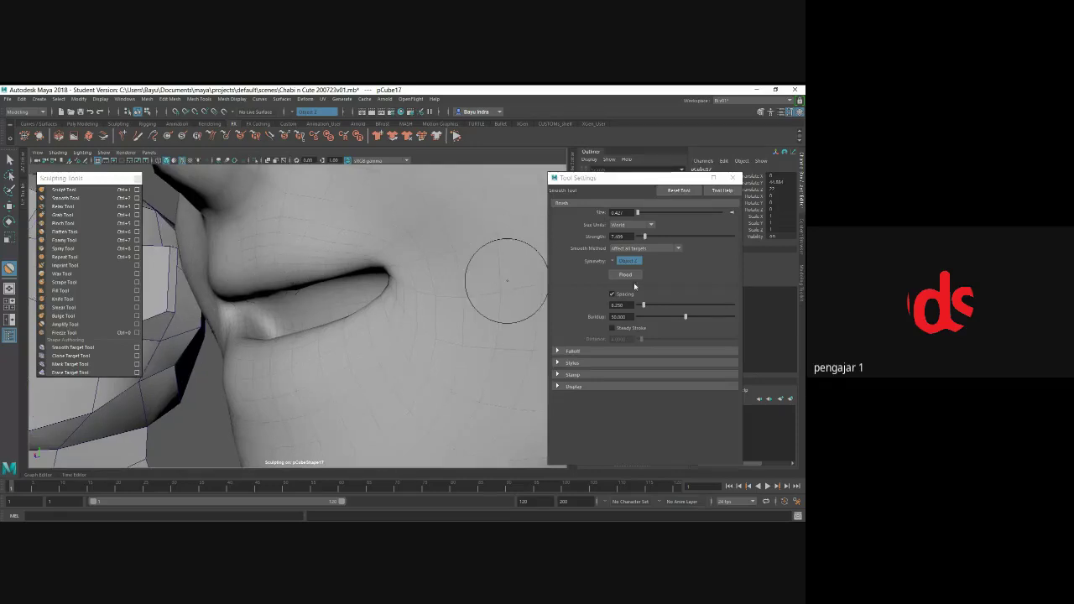
# - Set Smooth Method to Affect all targets and pick a new Sculpt brush direction axis
pyautogui.click(663, 248)
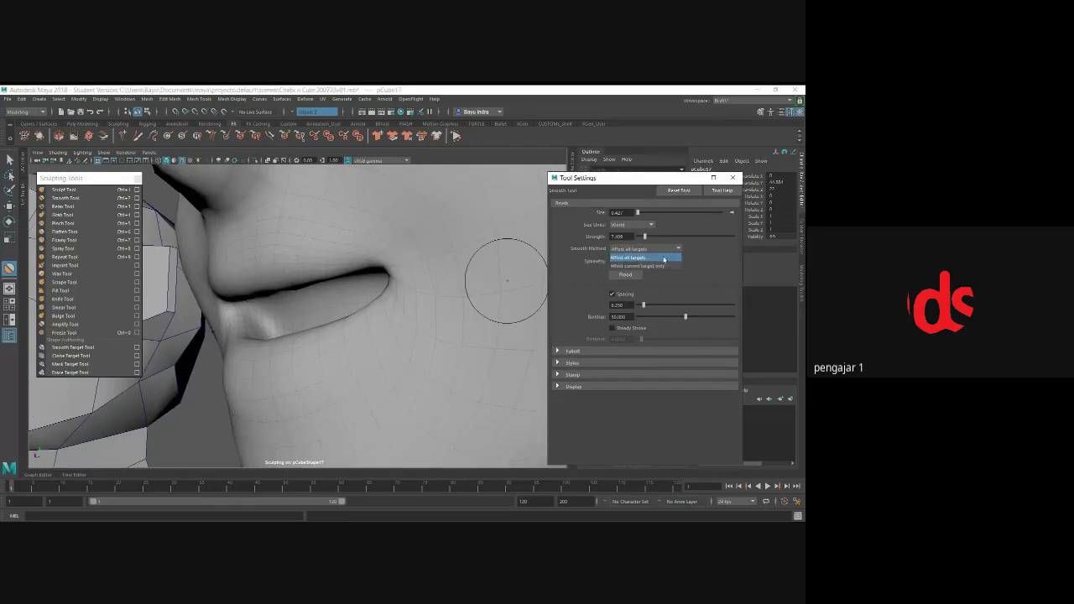
pyautogui.click(664, 259)
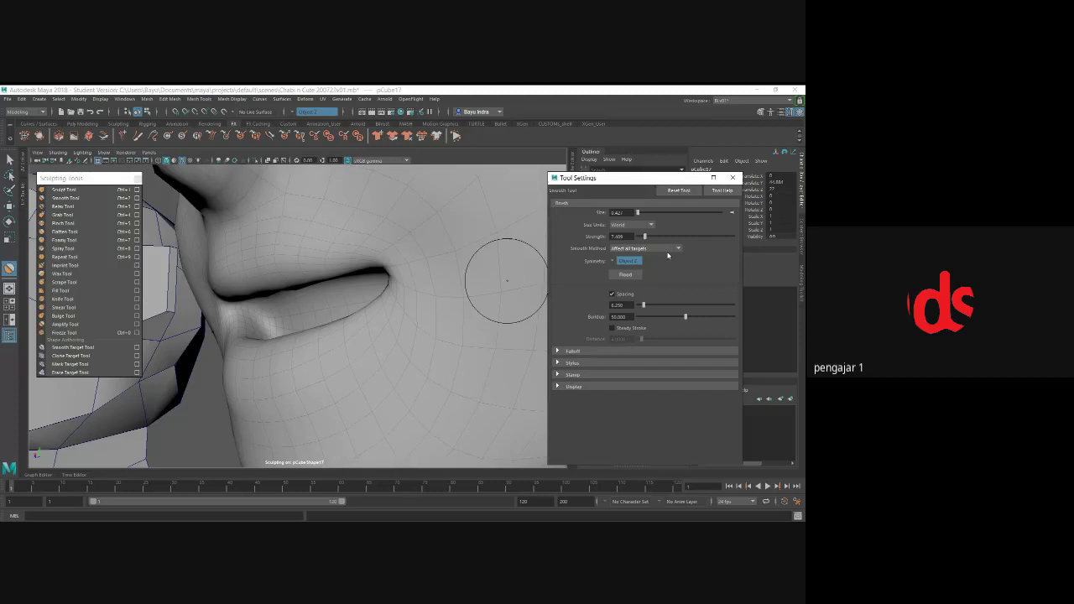
pyautogui.click(64, 190)
pyautogui.click(636, 259)
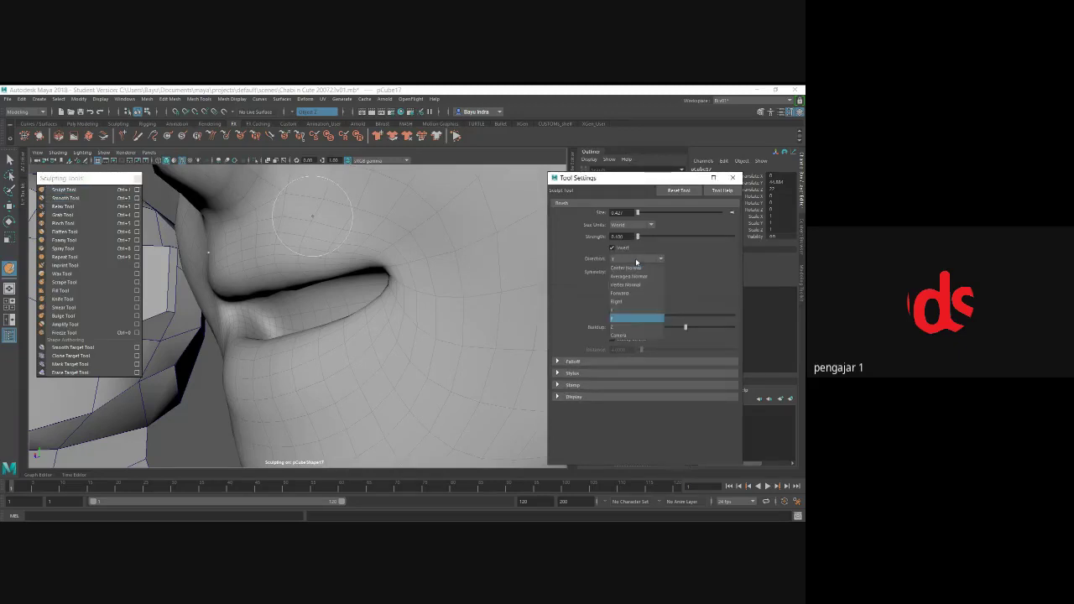
pyautogui.click(626, 311)
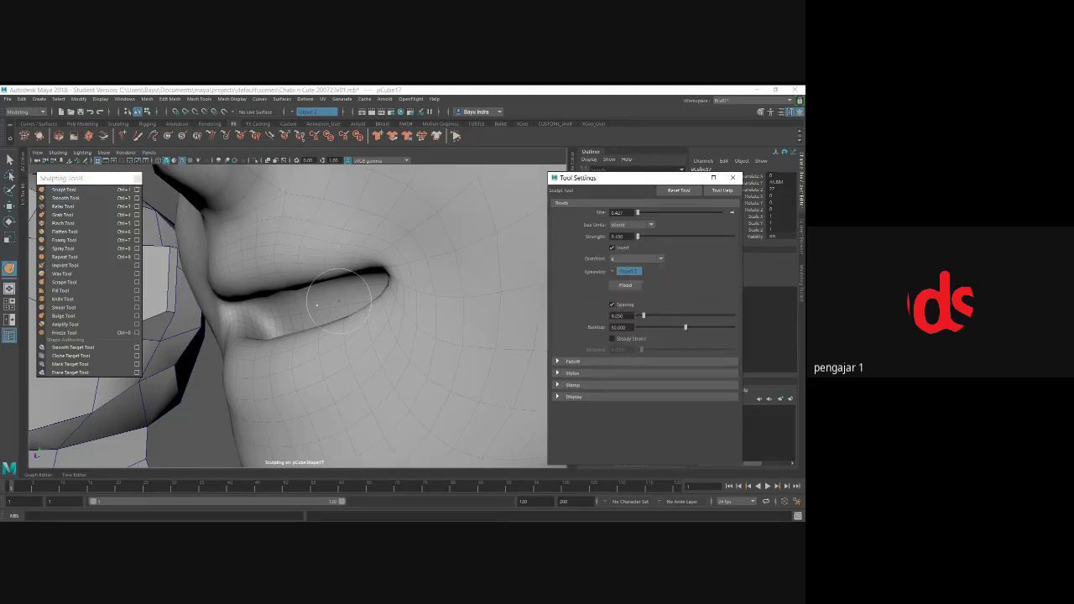
# - Undo the last stroke, turn off Invert, and build up the area between nose and upper lip
pyautogui.moveTo(378, 252)
pyautogui.keyDown('alt'); pyautogui.mouseDown()
pyautogui.moveTo(322, 254)
pyautogui.moveTo(331, 256)
pyautogui.moveTo(330, 225)
pyautogui.mouseUp(); pyautogui.keyUp('alt')
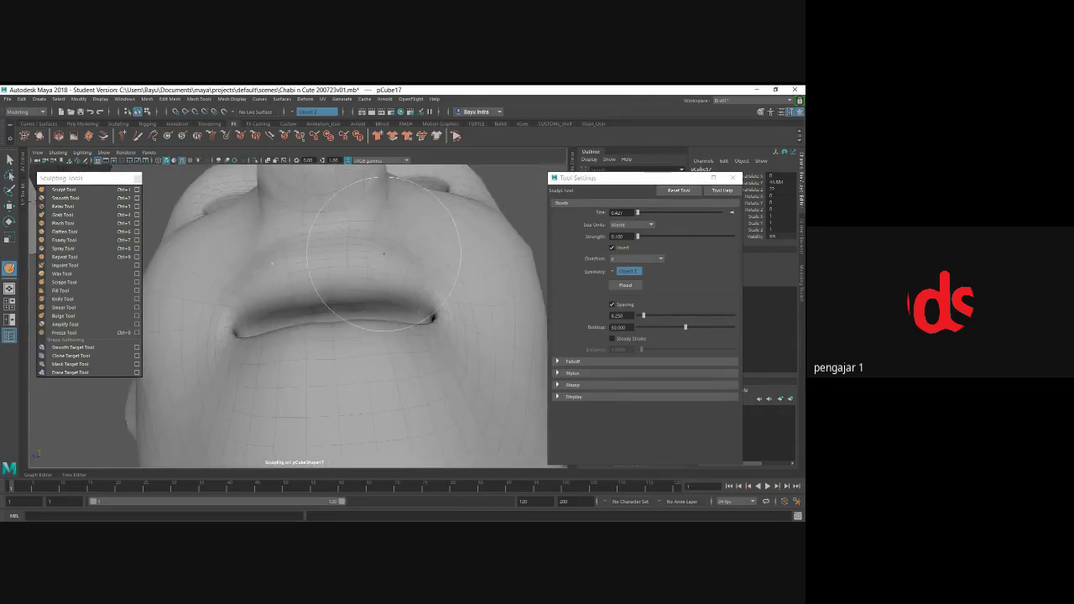
pyautogui.hotkey('ctrl', 'z')
pyautogui.click(612, 247)
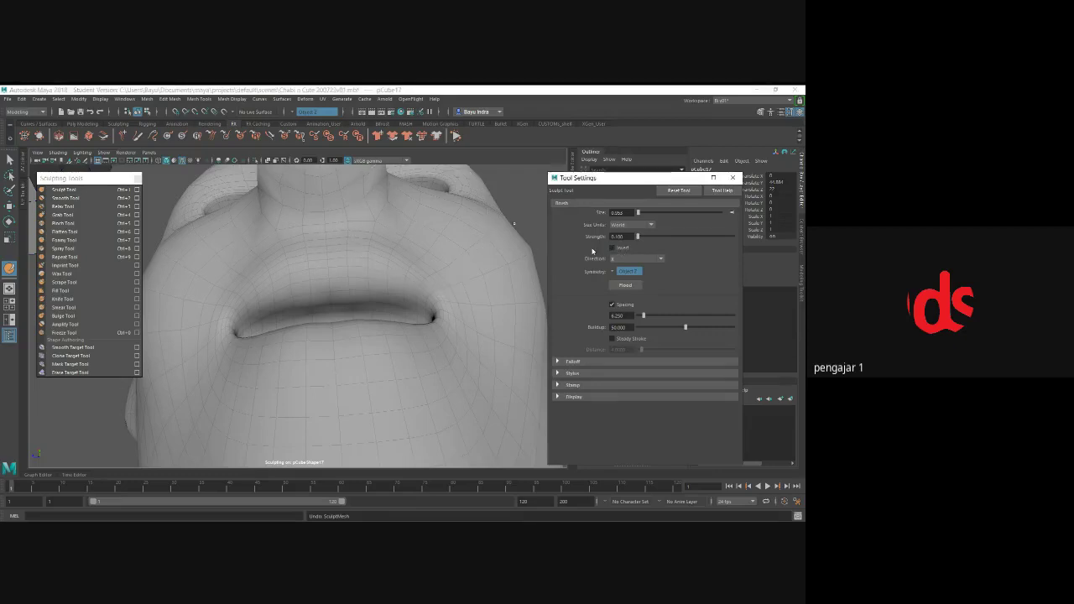
pyautogui.moveTo(324, 240); pyautogui.dragTo(351, 229)
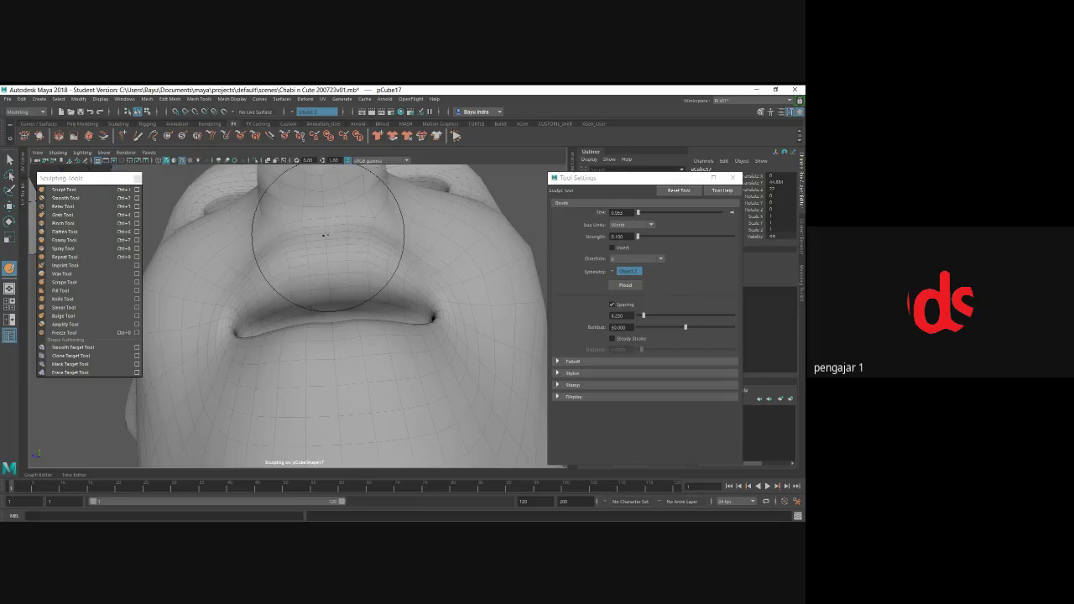
pyautogui.moveTo(319, 243); pyautogui.dragTo(404, 265)
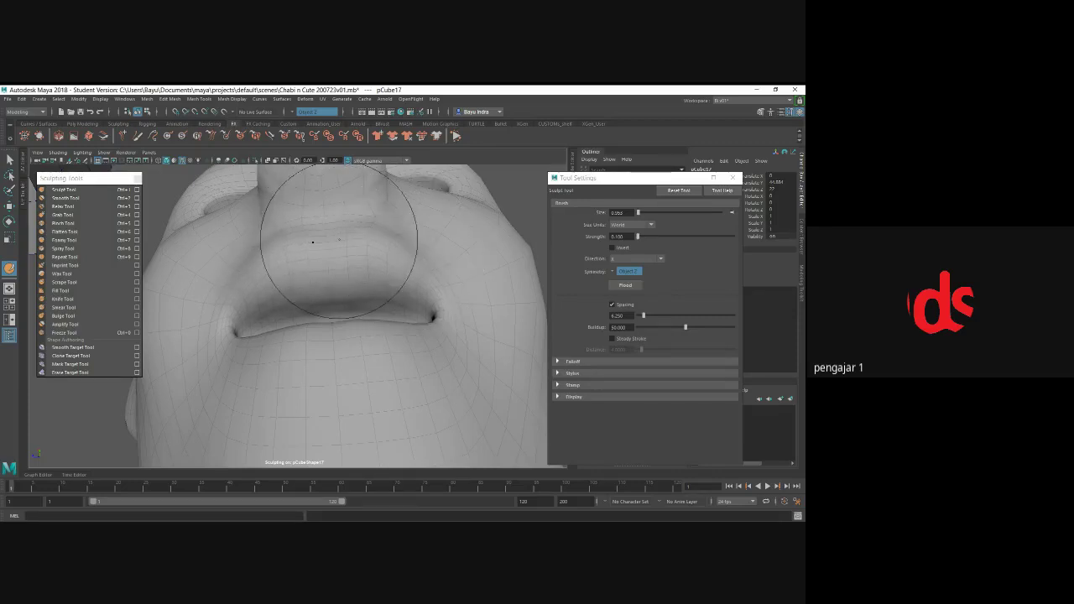
pyautogui.moveTo(312, 243)
pyautogui.mouseDown()
pyautogui.moveTo(327, 235)
pyautogui.moveTo(310, 270)
pyautogui.moveTo(312, 227)
pyautogui.moveTo(290, 243)
pyautogui.moveTo(391, 300)
pyautogui.moveTo(319, 322)
pyautogui.moveTo(347, 341)
pyautogui.moveTo(344, 276)
pyautogui.moveTo(336, 319)
pyautogui.moveTo(352, 319)
pyautogui.mouseUp()
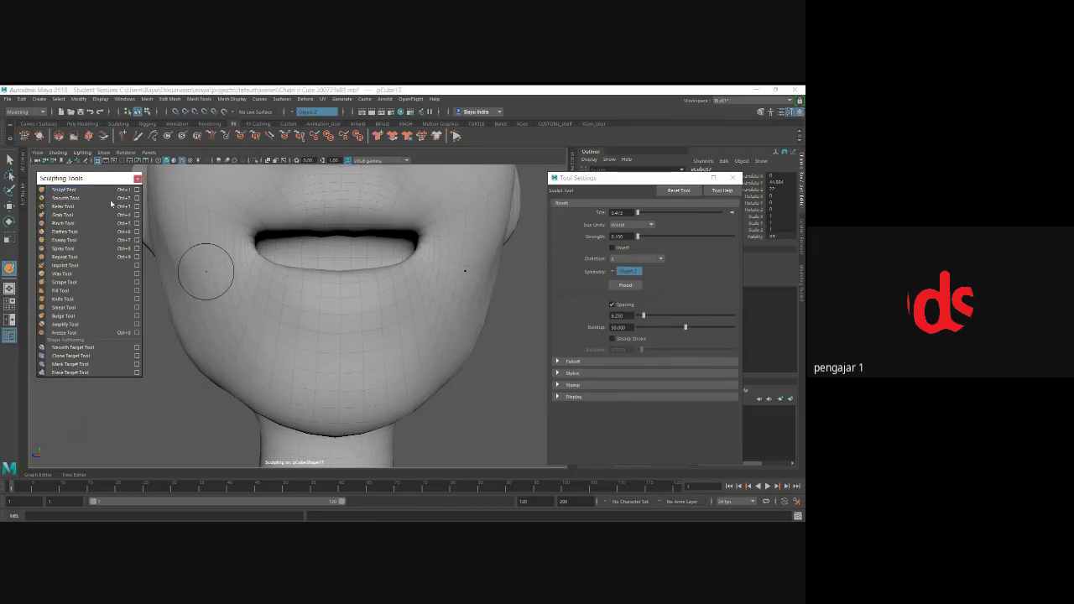
# - Change the sculpt direction axis and carve a shallow crease below the lower lip
pyautogui.click(631, 260)
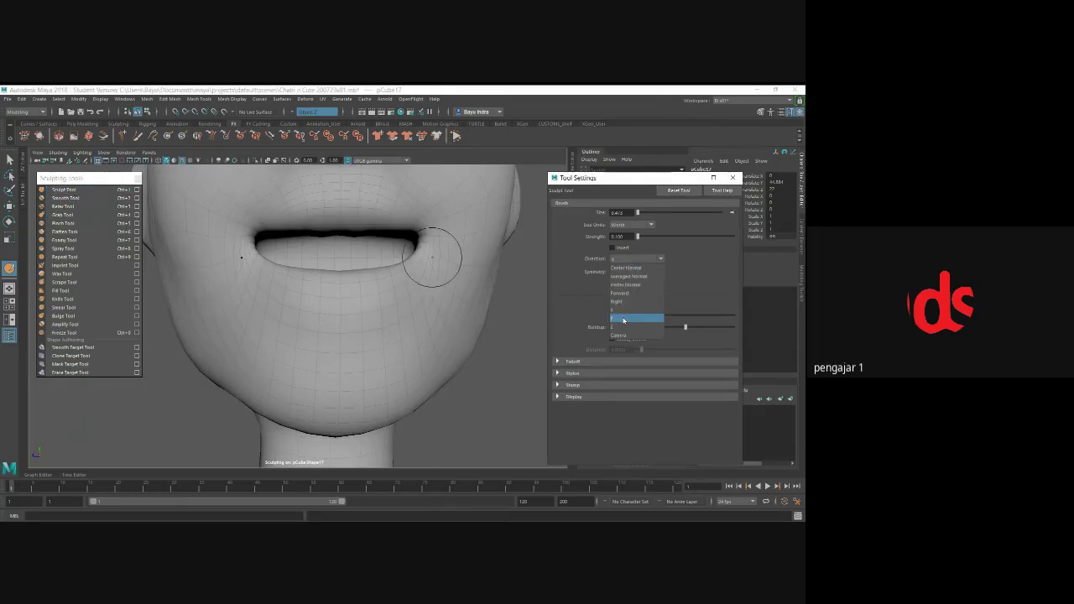
pyautogui.click(628, 317)
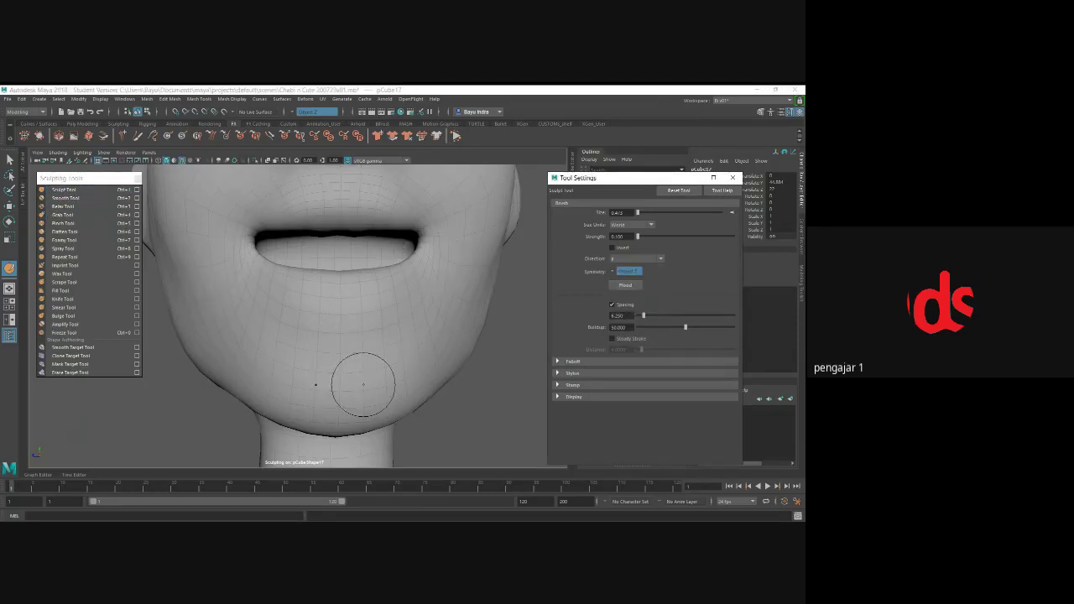
pyautogui.keyDown('alt'); pyautogui.moveTo(334, 365); pyautogui.dragTo(338, 342, button='middle'); pyautogui.keyUp('alt')
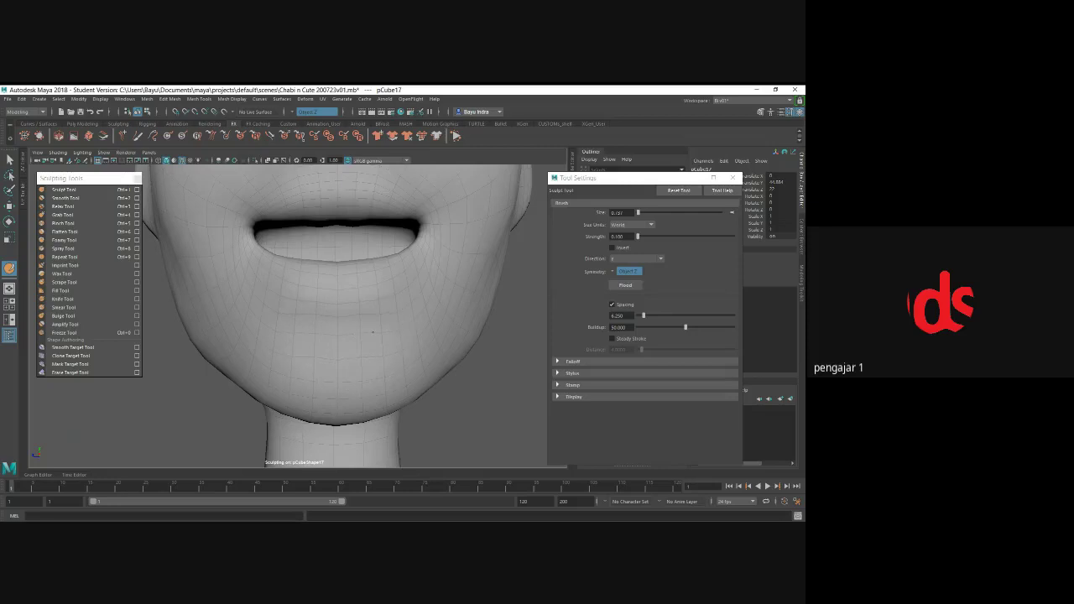
pyautogui.moveTo(294, 300); pyautogui.dragTo(390, 301)
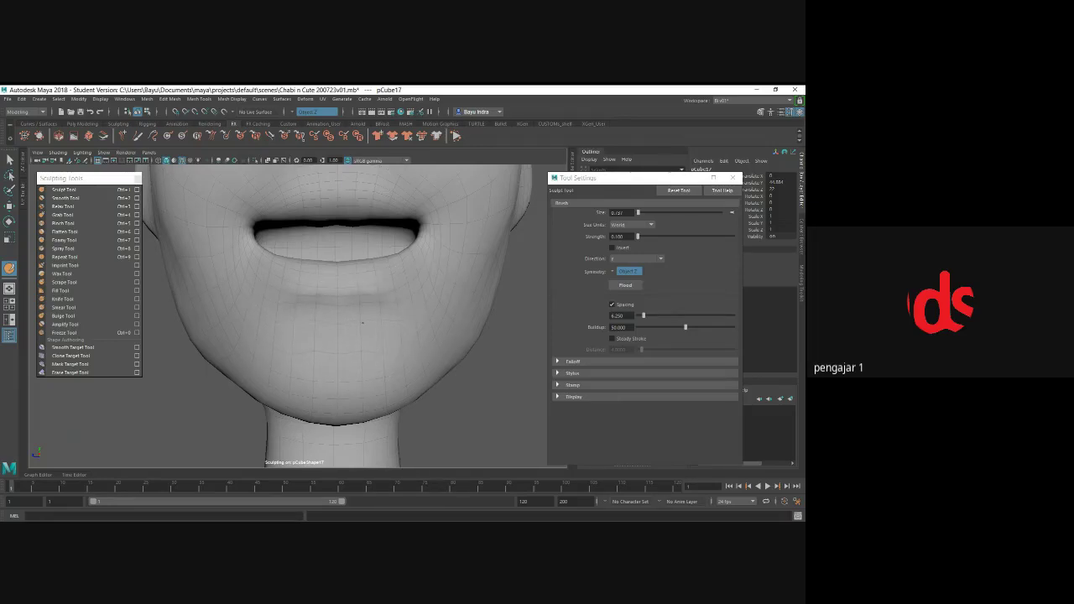
pyautogui.moveTo(336, 311)
pyautogui.keyDown('alt'); pyautogui.mouseDown()
pyautogui.moveTo(251, 340)
pyautogui.moveTo(347, 336)
pyautogui.mouseUp(); pyautogui.keyUp('alt')
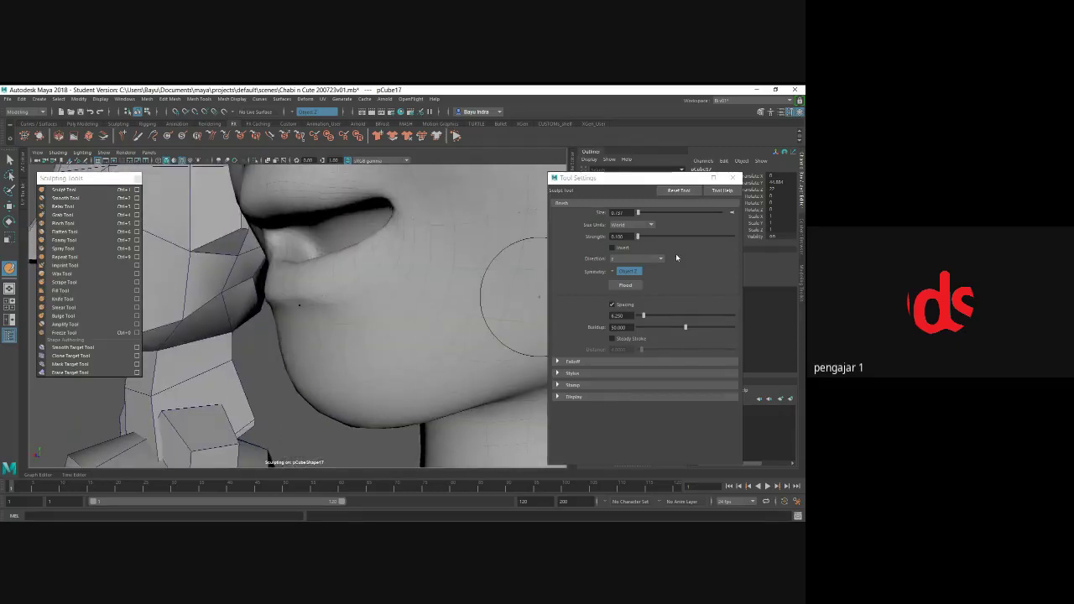
# - Choose another direction axis with Invert on and shape the chin, checking it from side and front
pyautogui.click(655, 258)
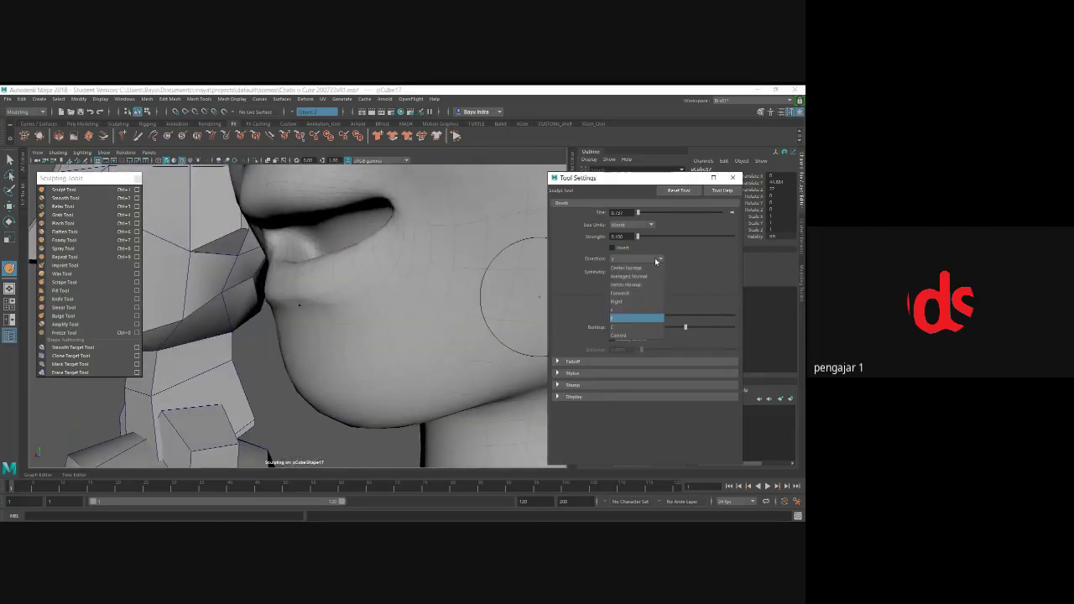
pyautogui.click(627, 309)
pyautogui.click(612, 248)
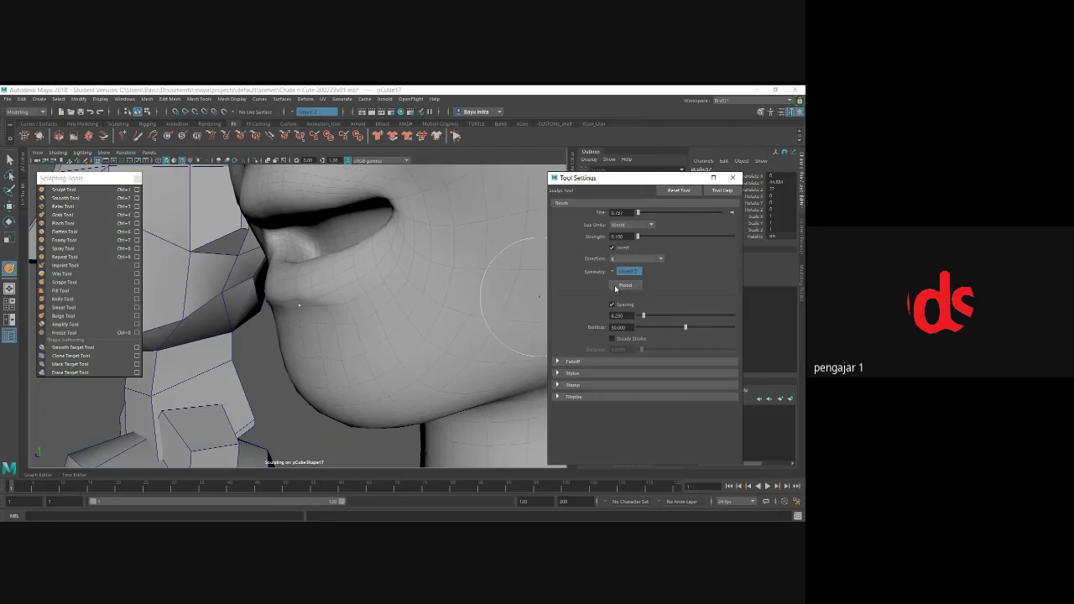
pyautogui.keyDown('alt'); pyautogui.moveTo(281, 319); pyautogui.dragTo(324, 324); pyautogui.keyUp('alt')
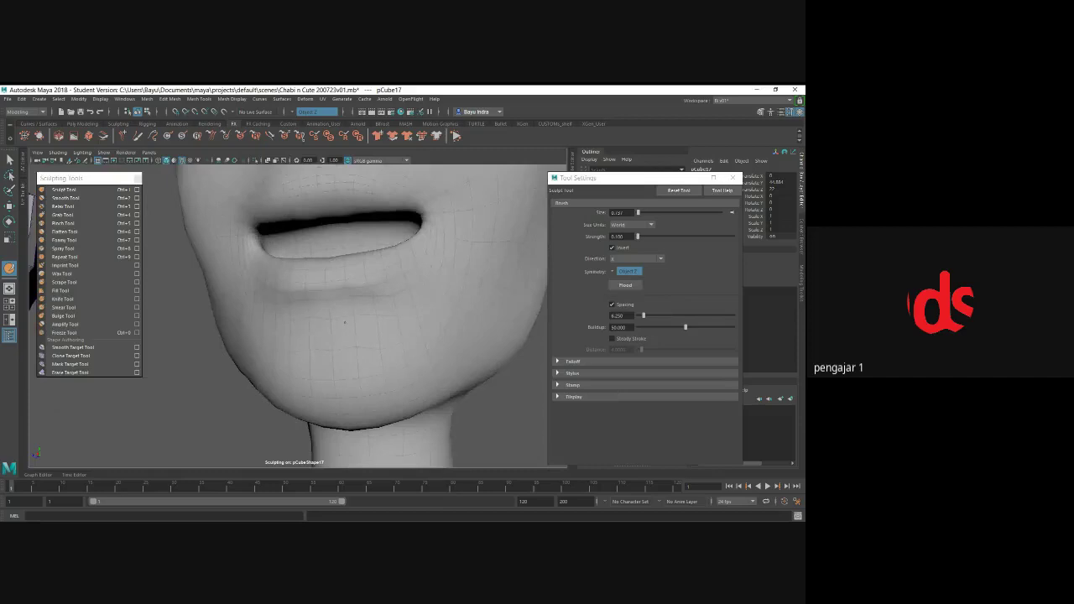
pyautogui.moveTo(311, 336)
pyautogui.keyDown('alt'); pyautogui.mouseDown()
pyautogui.moveTo(356, 314)
pyautogui.moveTo(431, 341)
pyautogui.moveTo(415, 356)
pyautogui.moveTo(311, 355)
pyautogui.moveTo(356, 338)
pyautogui.moveTo(343, 330)
pyautogui.mouseUp(); pyautogui.keyUp('alt')
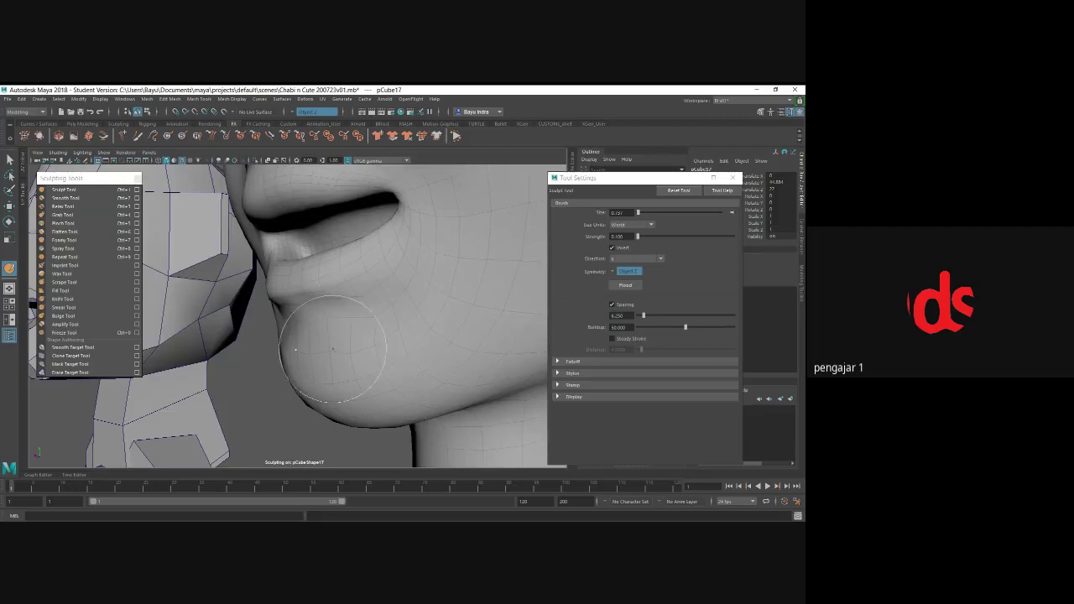
pyautogui.keyDown('alt'); pyautogui.moveTo(333, 349); pyautogui.dragTo(389, 334); pyautogui.keyUp('alt')
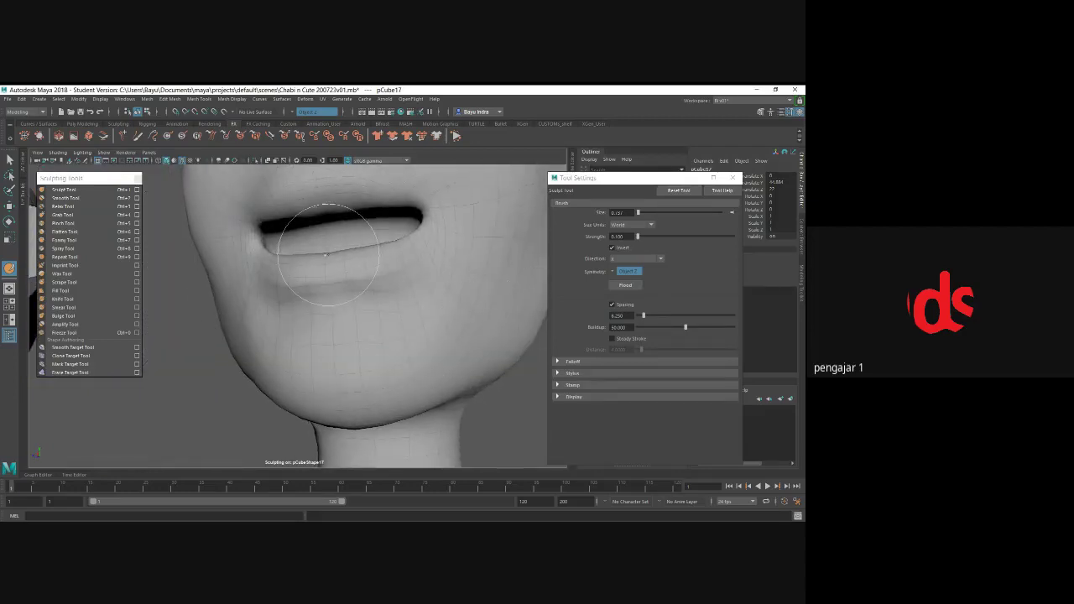
pyautogui.click(68, 198)
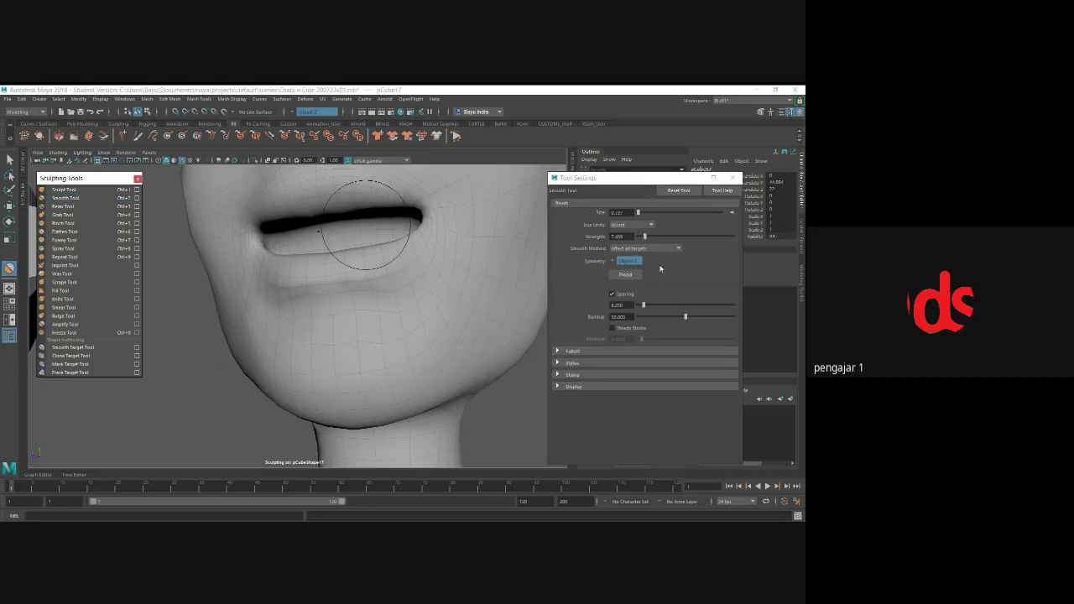
# - Keep Smooth Method on Affect all targets and smooth the lower lip and chin
pyautogui.click(646, 250)
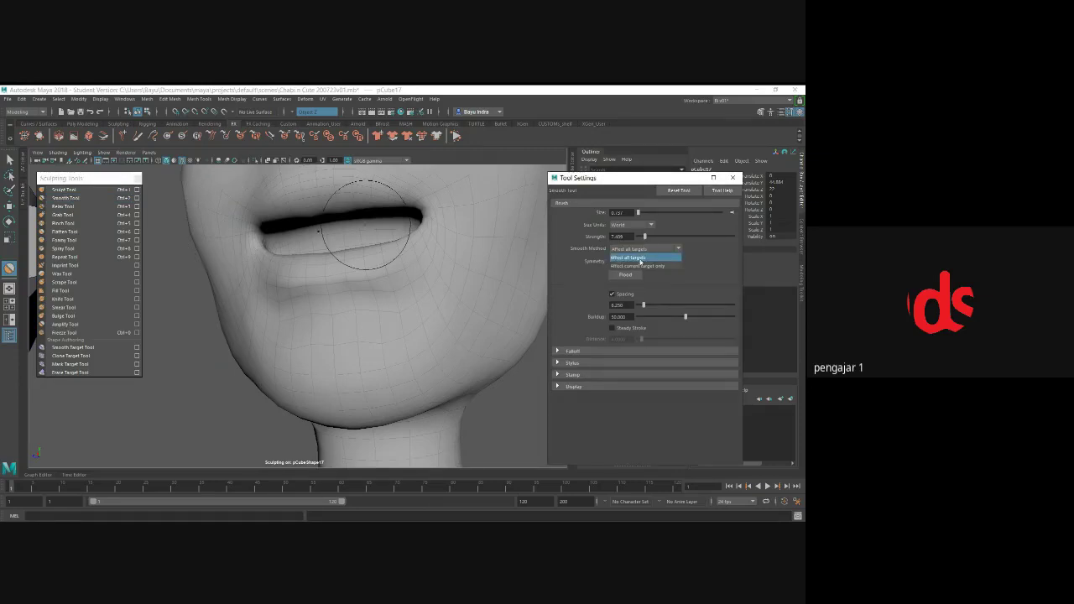
pyautogui.click(639, 259)
pyautogui.scroll(2, 397, 293)
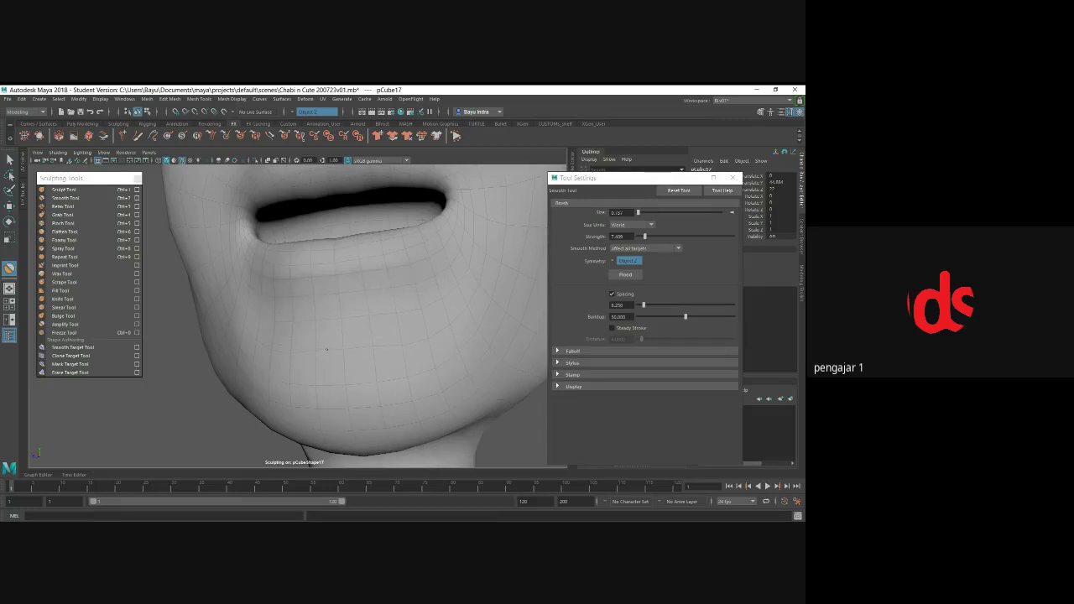
pyautogui.moveTo(359, 304)
pyautogui.keyDown('alt'); pyautogui.mouseDown()
pyautogui.moveTo(378, 327)
pyautogui.moveTo(342, 283)
pyautogui.moveTo(369, 240)
pyautogui.moveTo(357, 248)
pyautogui.mouseUp(); pyautogui.keyUp('alt')
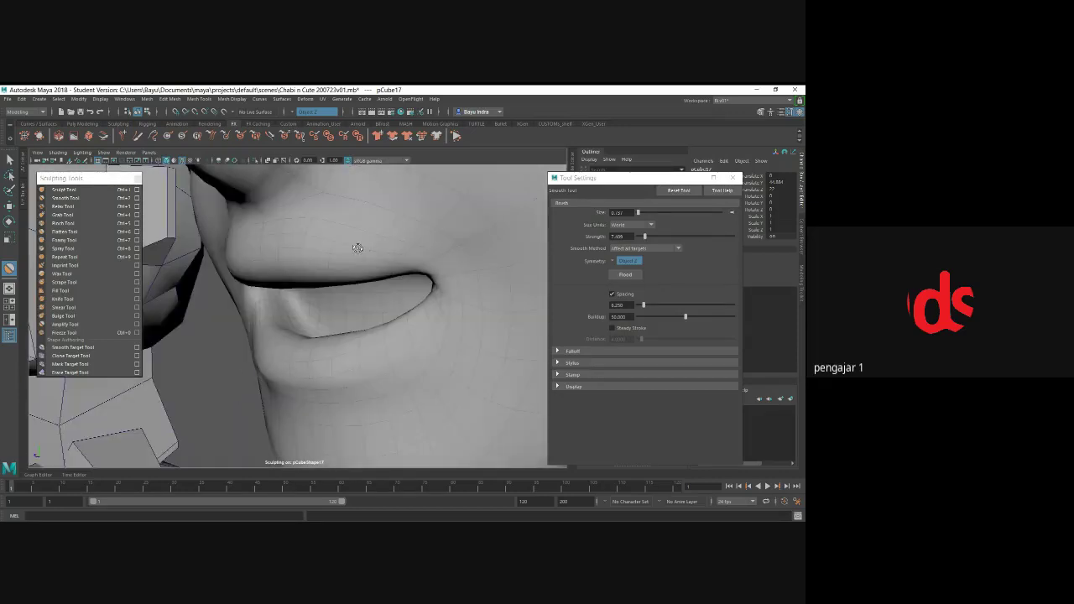
pyautogui.keyDown('alt'); pyautogui.moveTo(358, 249); pyautogui.dragTo(347, 227); pyautogui.keyUp('alt')
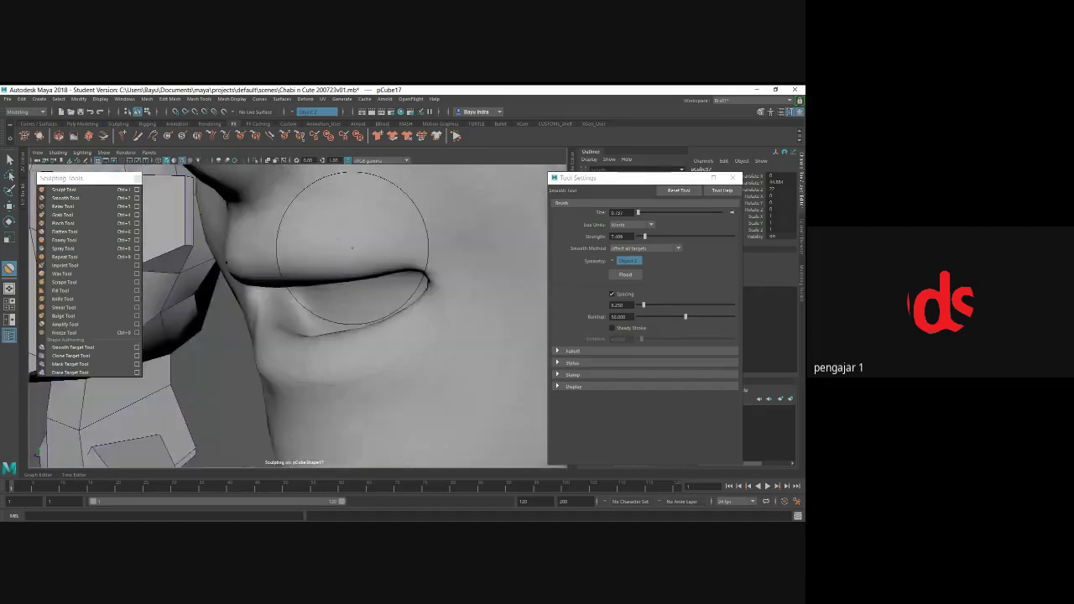
pyautogui.moveTo(324, 347)
pyautogui.keyDown('alt'); pyautogui.mouseDown()
pyautogui.moveTo(336, 363)
pyautogui.moveTo(373, 345)
pyautogui.mouseUp(); pyautogui.keyUp('alt')
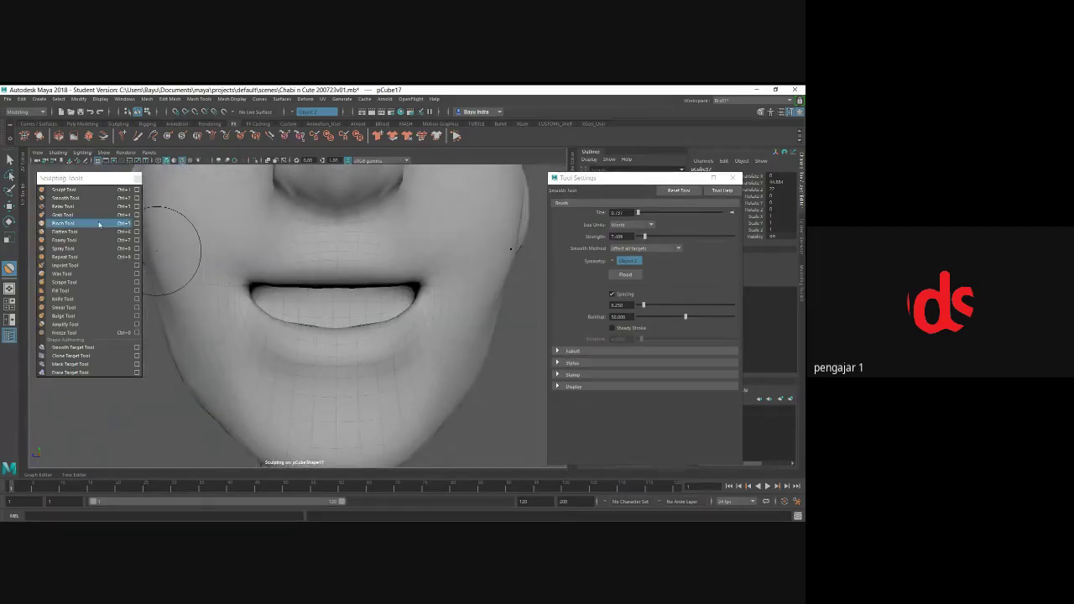
# - Tighten the crease along the lip line with a much smaller Pinch brush
pyautogui.click(68, 225)
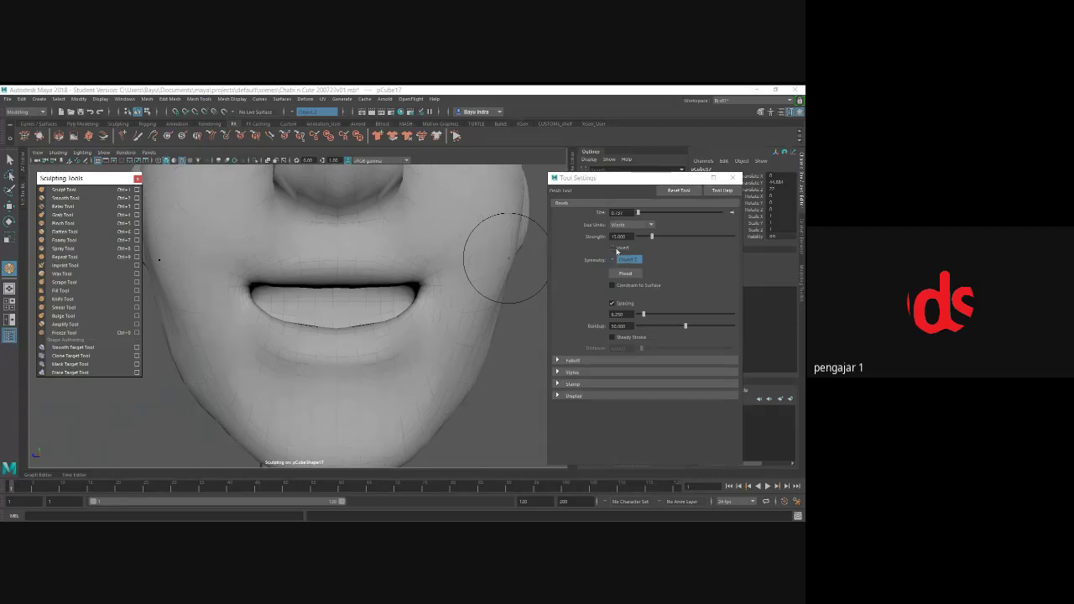
pyautogui.scroll(1, 361, 383)
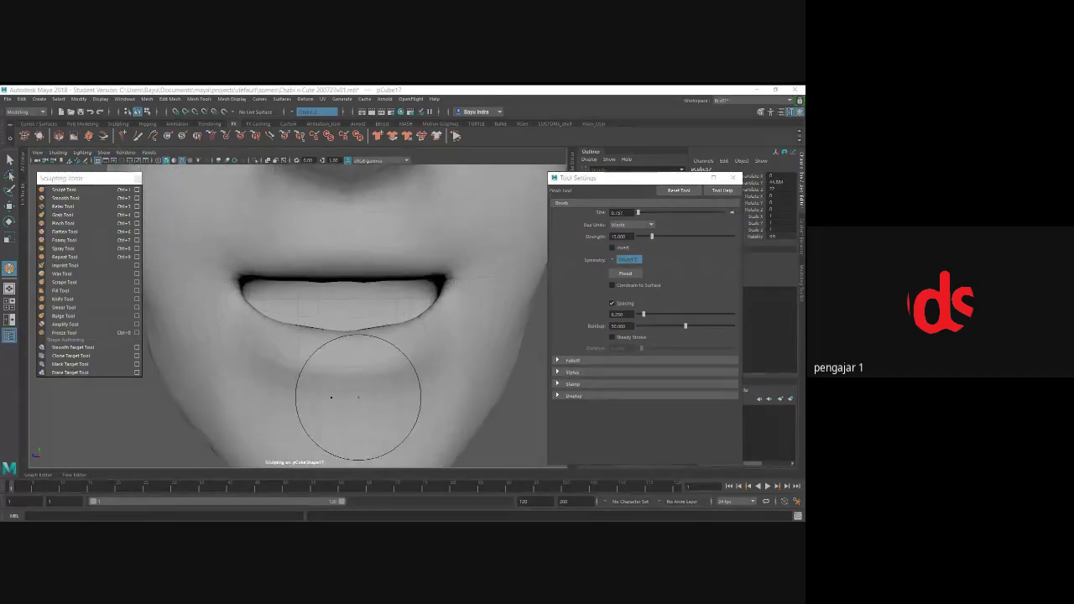
pyautogui.scroll(1, 361, 375)
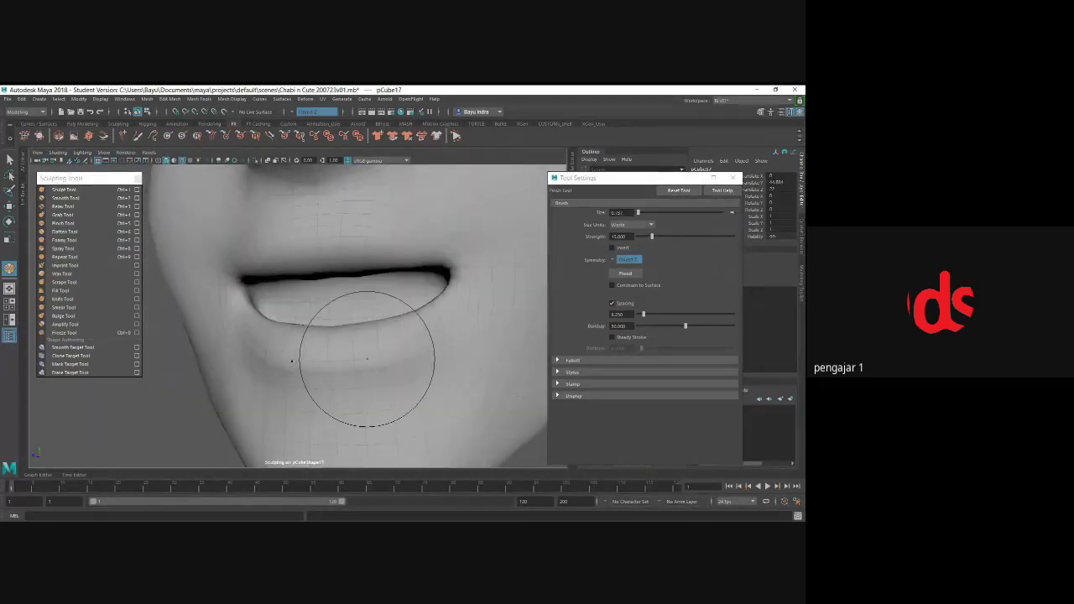
pyautogui.moveTo(361, 375); pyautogui.dragTo(366, 358)
pyautogui.keyDown('alt'); pyautogui.moveTo(376, 359); pyautogui.dragTo(363, 361); pyautogui.keyUp('alt')
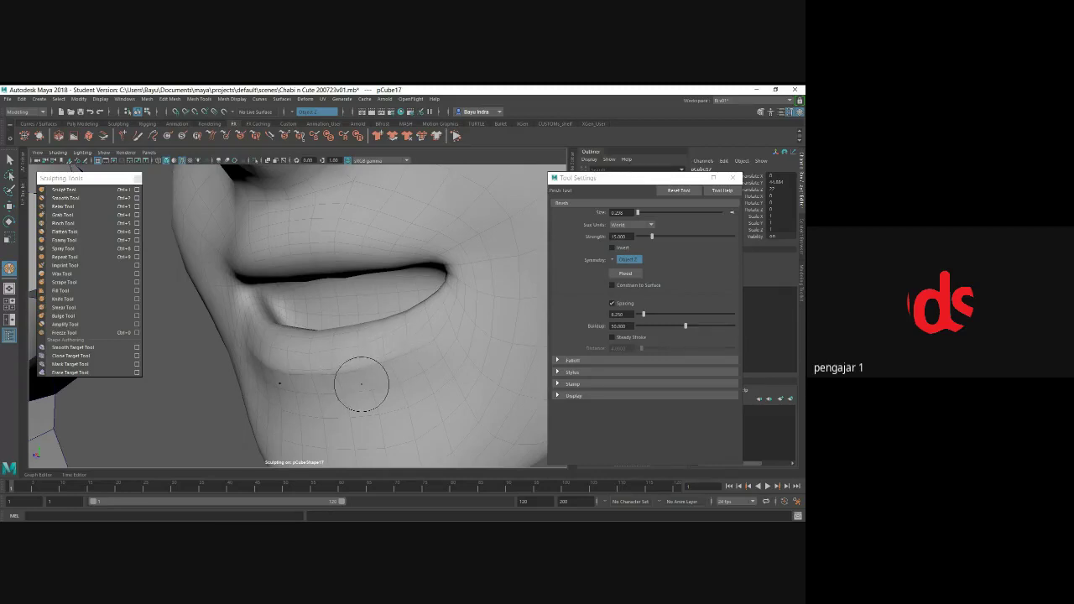
pyautogui.moveTo(361, 383)
pyautogui.keyDown('alt'); pyautogui.mouseDown()
pyautogui.moveTo(382, 392)
pyautogui.moveTo(360, 360)
pyautogui.mouseUp(); pyautogui.keyUp('alt')
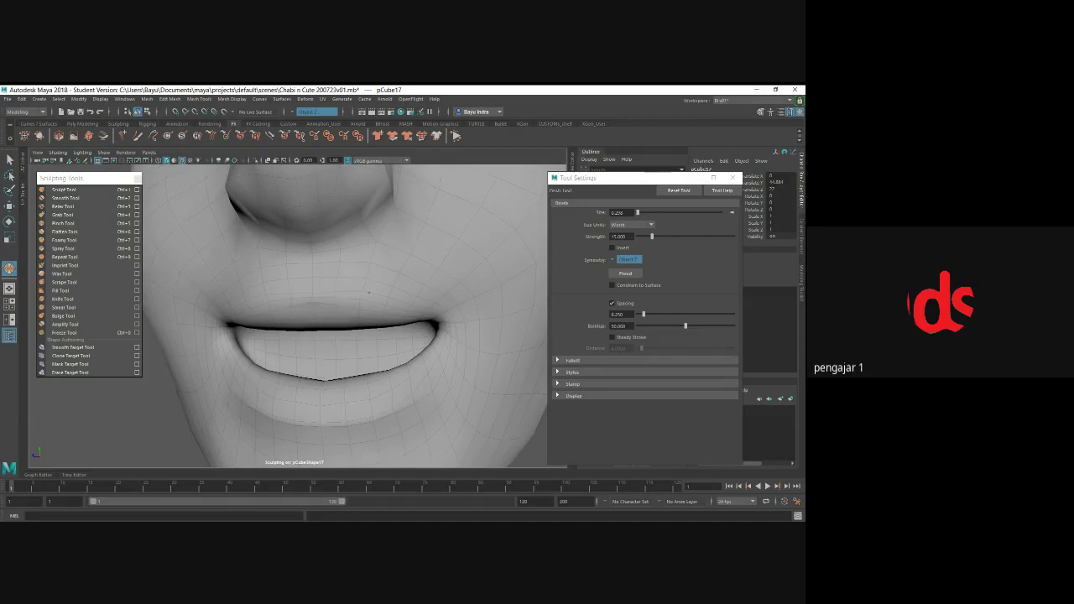
pyautogui.keyDown('alt'); pyautogui.moveTo(355, 293); pyautogui.dragTo(336, 297); pyautogui.keyUp('alt')
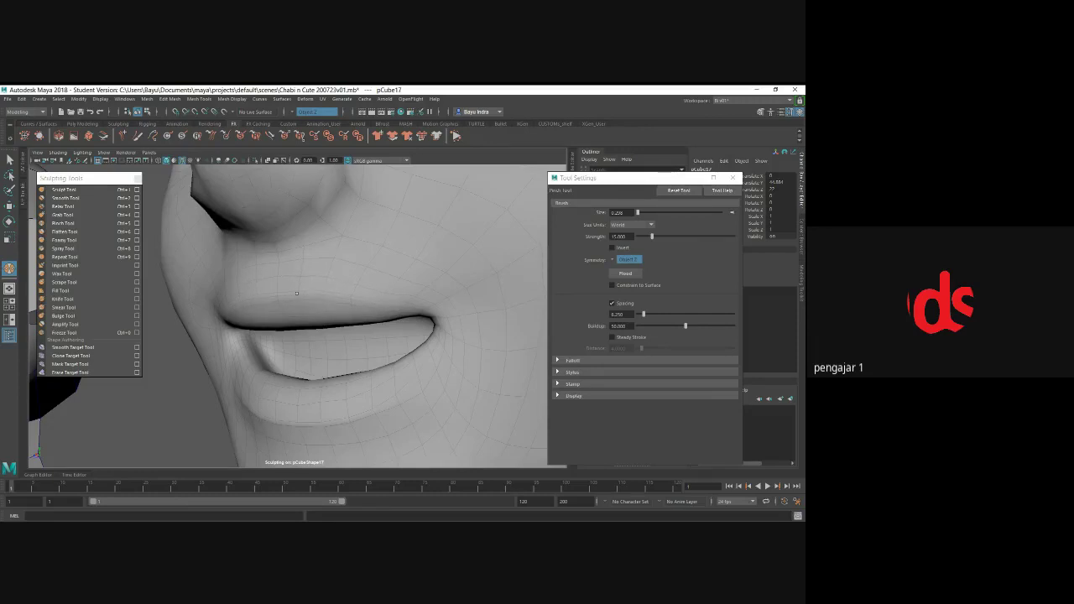
pyautogui.moveTo(324, 307)
pyautogui.keyDown('alt'); pyautogui.mouseDown()
pyautogui.moveTo(444, 336)
pyautogui.moveTo(370, 314)
pyautogui.moveTo(318, 328)
pyautogui.moveTo(436, 322)
pyautogui.moveTo(432, 336)
pyautogui.moveTo(389, 325)
pyautogui.mouseUp(); pyautogui.keyUp('alt')
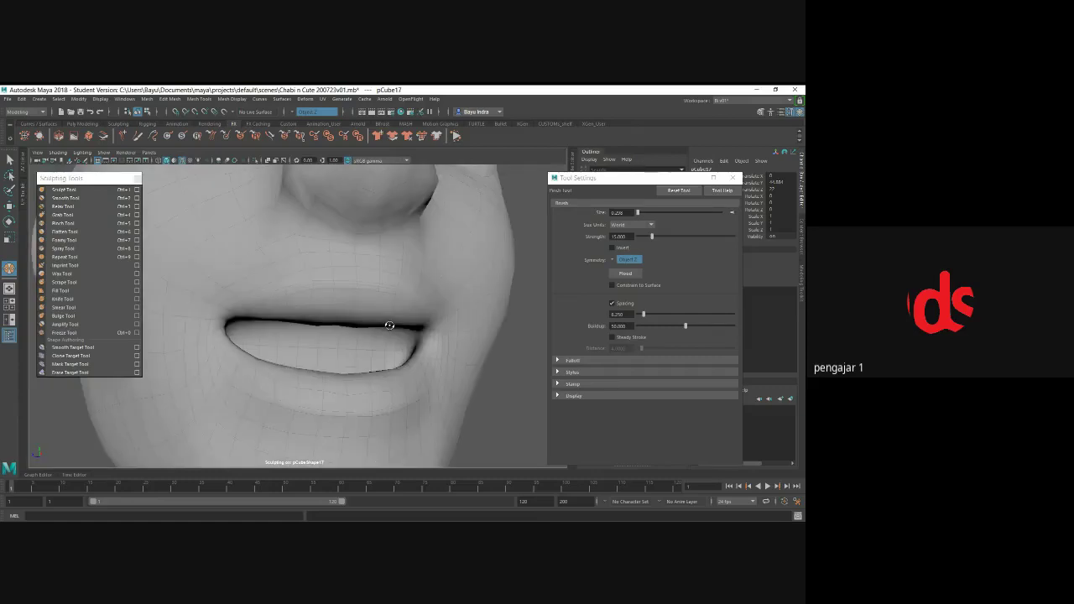
pyautogui.keyDown('alt'); pyautogui.moveTo(384, 271); pyautogui.dragTo(391, 271); pyautogui.keyUp('alt')
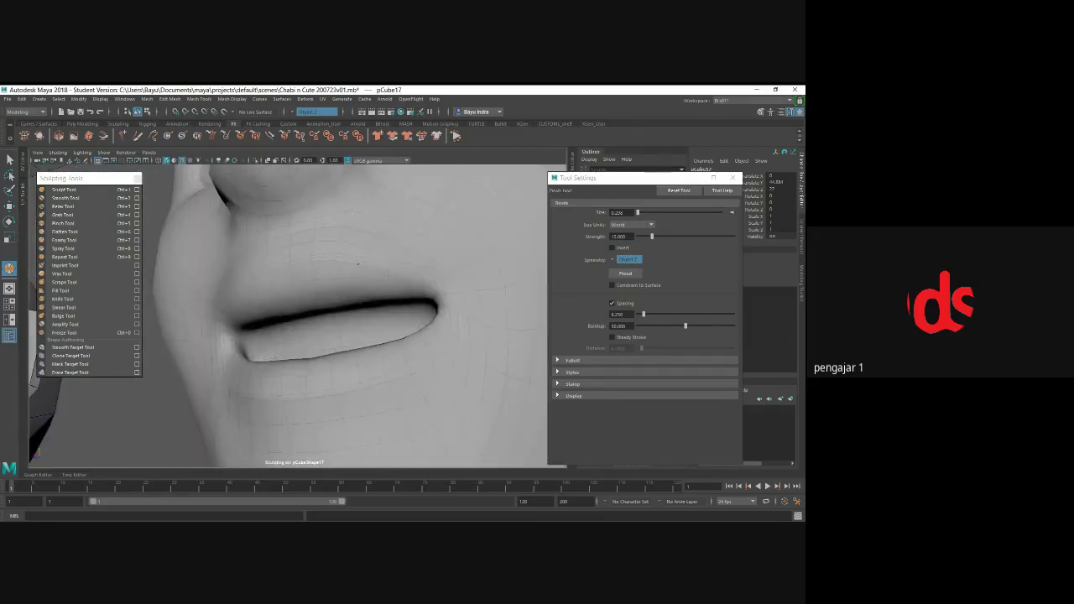
# - Switch to the Sculpt brush with Invert off and strength lowered to 0.05
pyautogui.click(70, 190)
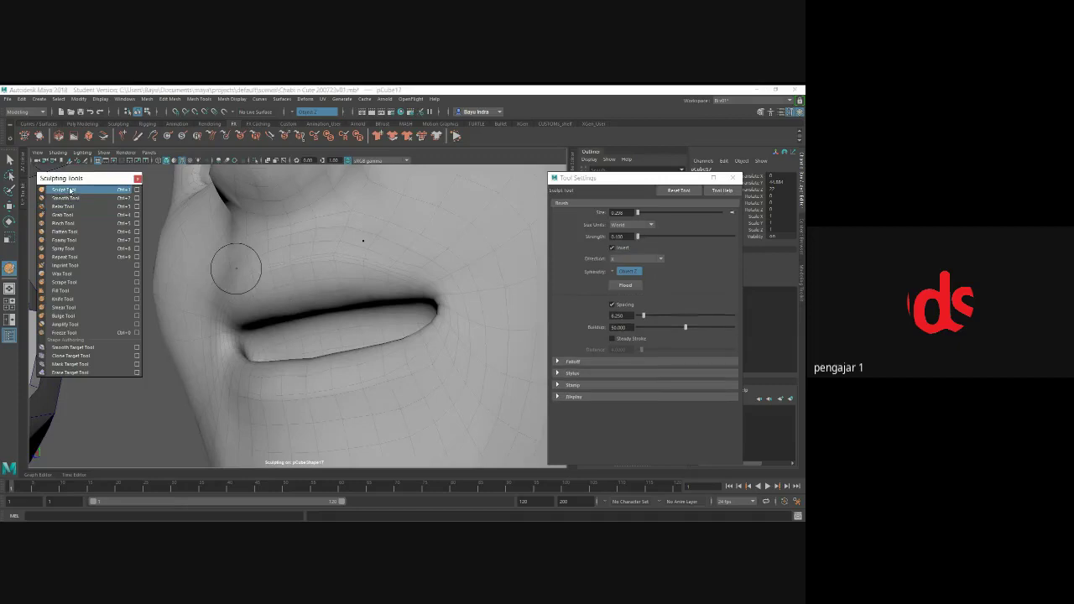
pyautogui.click(617, 250)
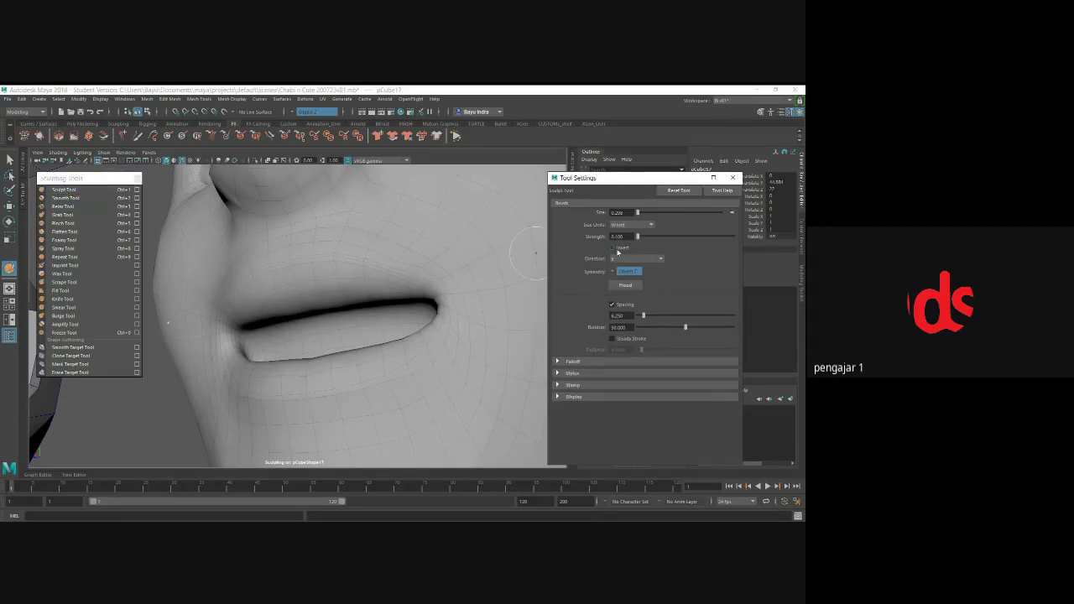
pyautogui.moveTo(288, 328)
pyautogui.keyDown('alt'); pyautogui.mouseDown()
pyautogui.moveTo(377, 353)
pyautogui.moveTo(355, 350)
pyautogui.moveTo(387, 338)
pyautogui.moveTo(353, 392)
pyautogui.moveTo(532, 361)
pyautogui.mouseUp(); pyautogui.keyUp('alt')
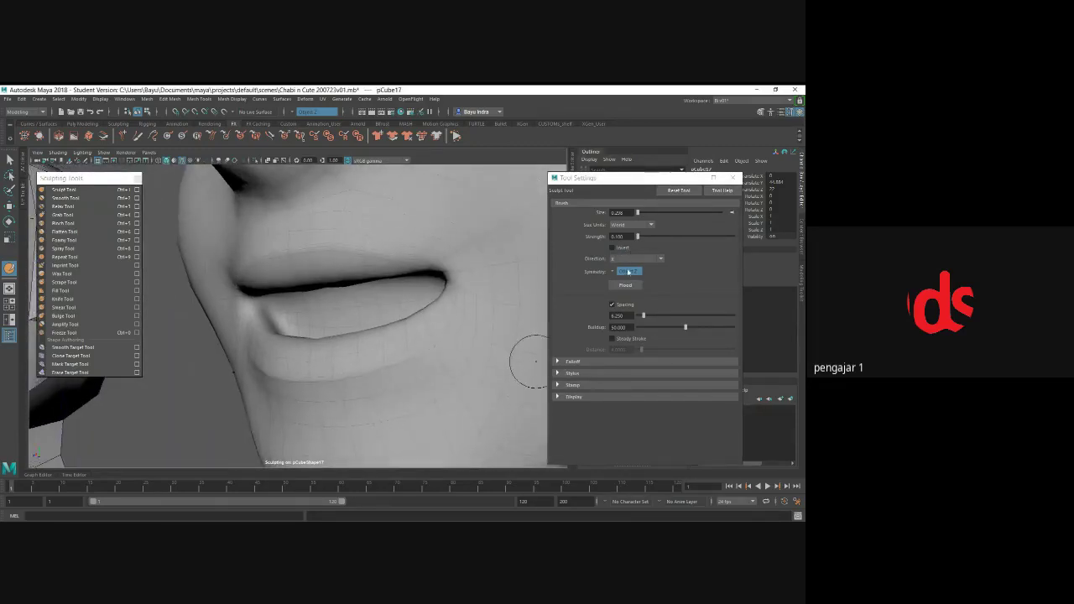
pyautogui.doubleClick(626, 237)
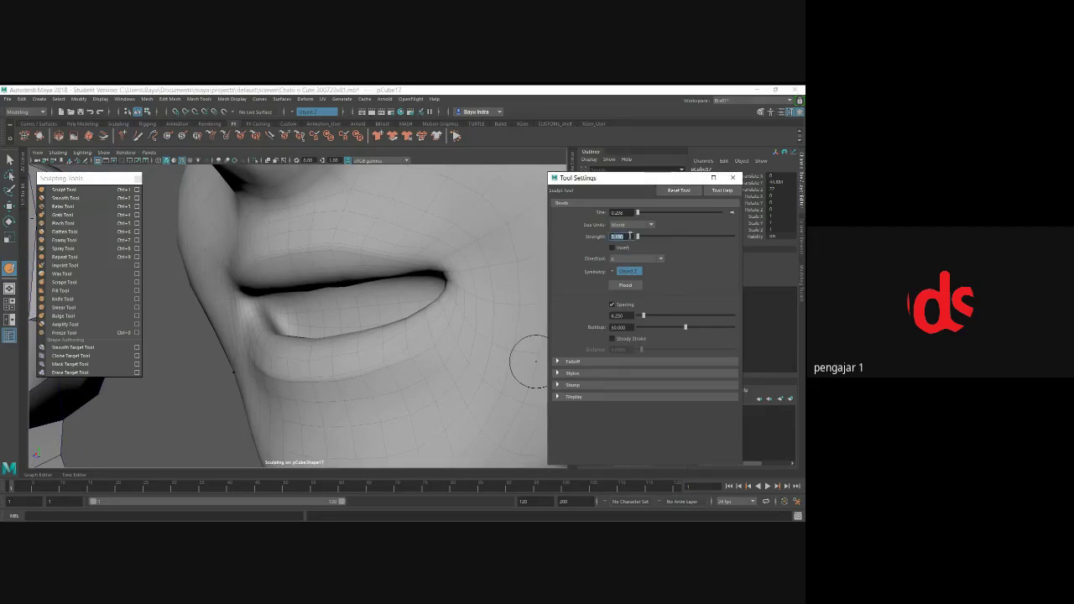
pyautogui.write('1')
pyautogui.press('Return')
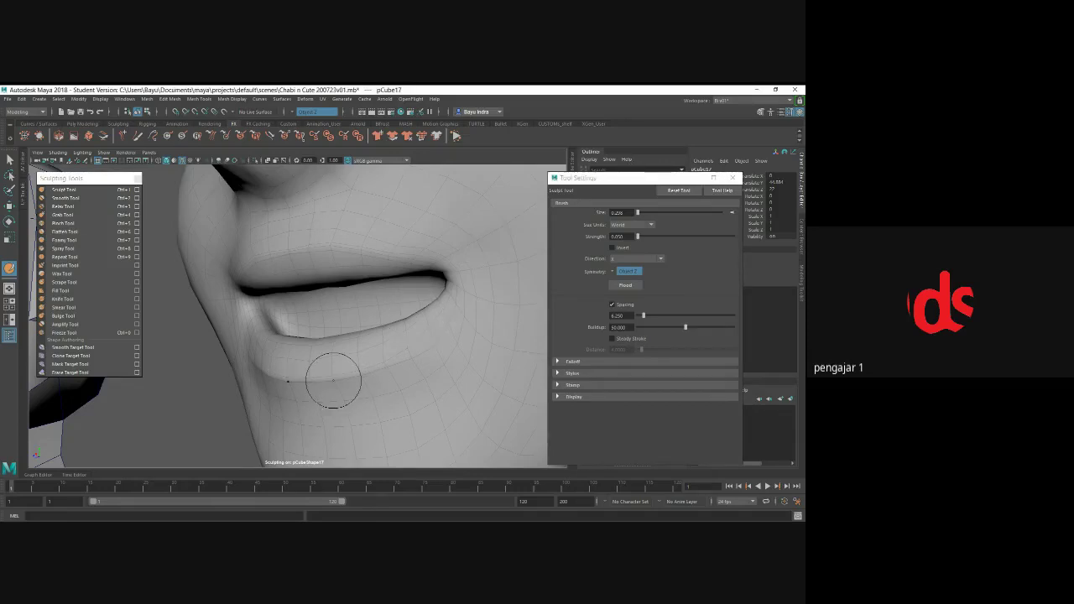
# - Set the brush direction to Y and build up the lower lip so it looks fuller
pyautogui.keyDown('alt'); pyautogui.moveTo(331, 377); pyautogui.dragTo(351, 361); pyautogui.keyUp('alt')
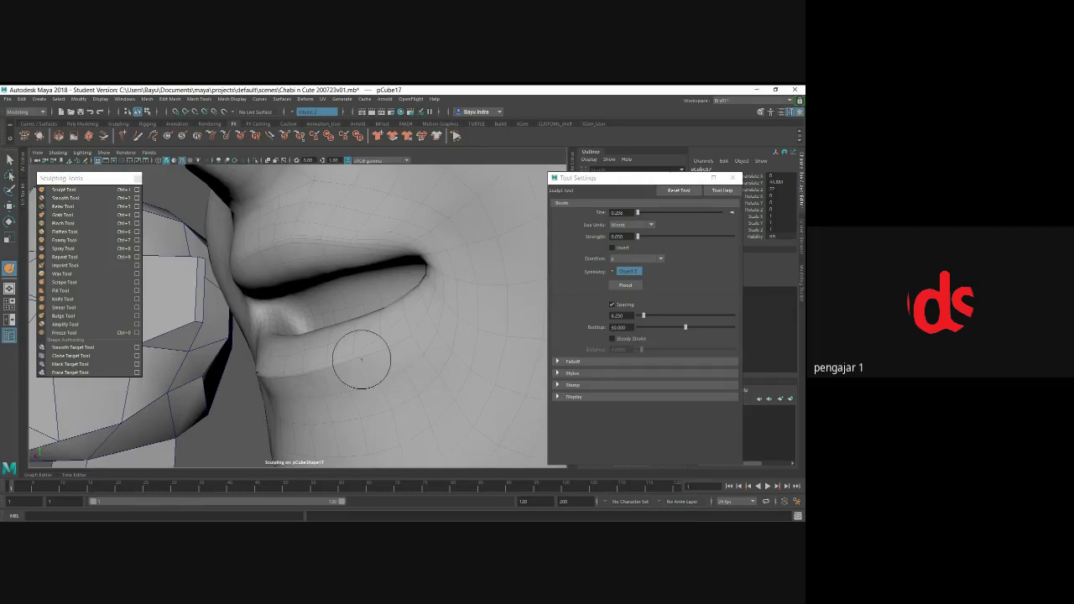
pyautogui.moveTo(359, 359)
pyautogui.keyDown('alt'); pyautogui.mouseDown()
pyautogui.moveTo(341, 338)
pyautogui.moveTo(309, 359)
pyautogui.moveTo(324, 357)
pyautogui.mouseUp(); pyautogui.keyUp('alt')
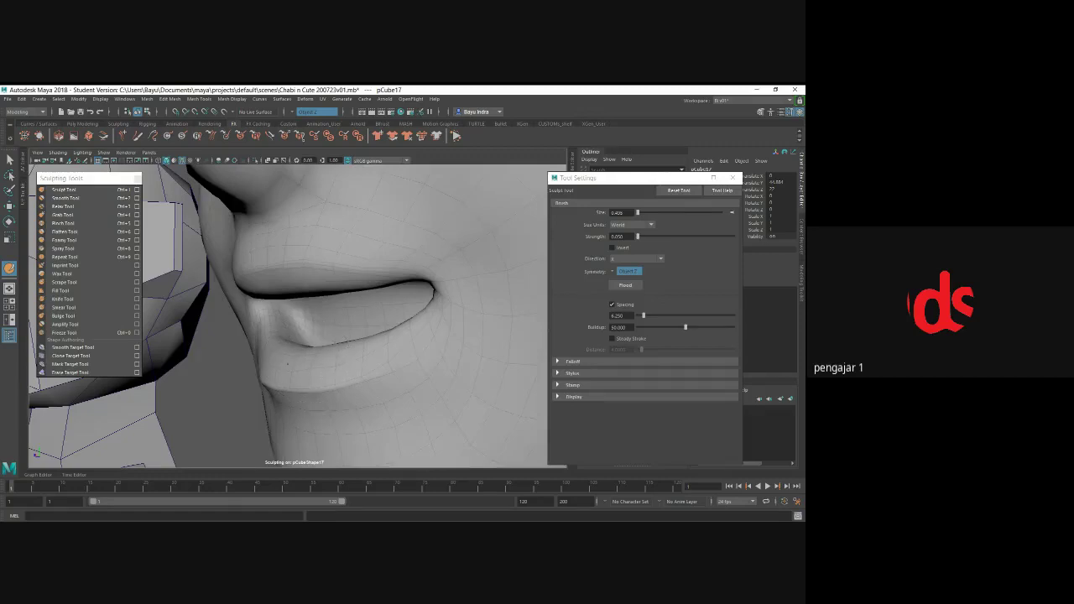
pyautogui.keyDown('alt'); pyautogui.moveTo(302, 364); pyautogui.dragTo(347, 360); pyautogui.keyUp('alt')
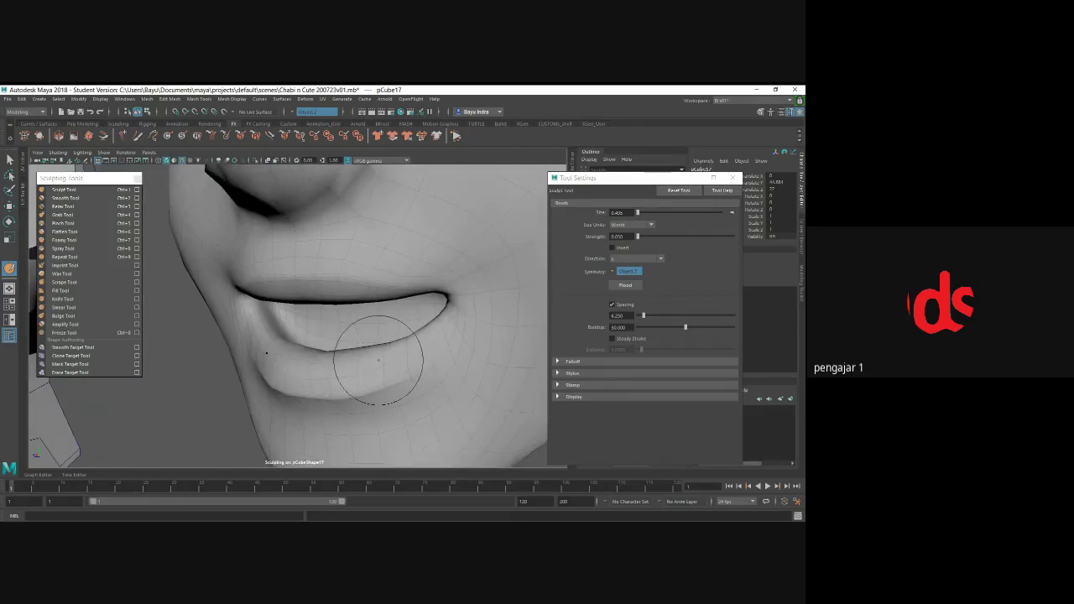
pyautogui.keyDown('alt'); pyautogui.moveTo(377, 355); pyautogui.dragTo(370, 362); pyautogui.keyUp('alt')
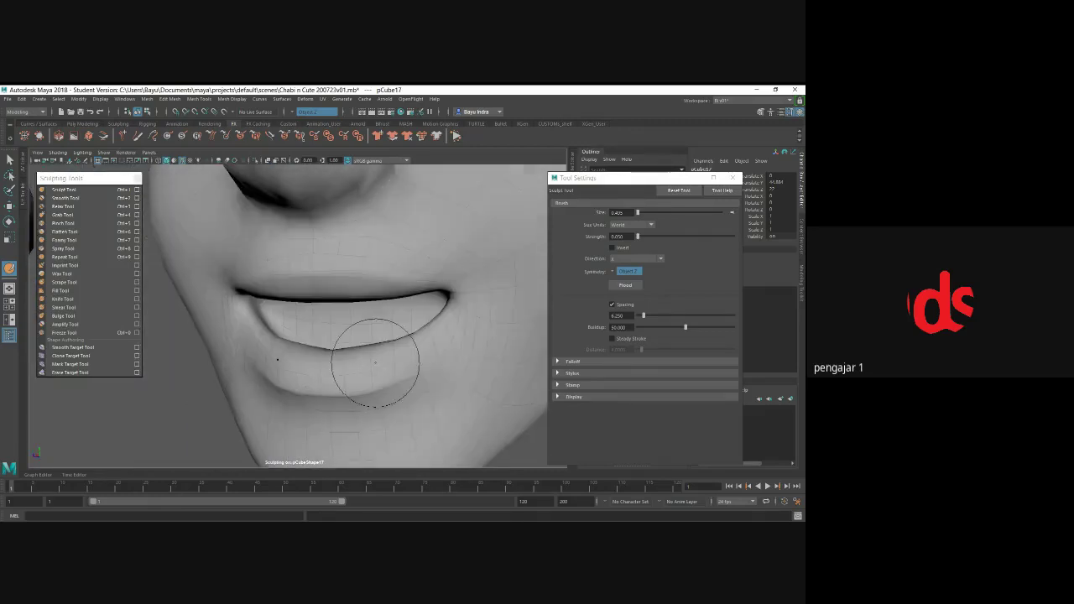
pyautogui.click(644, 258)
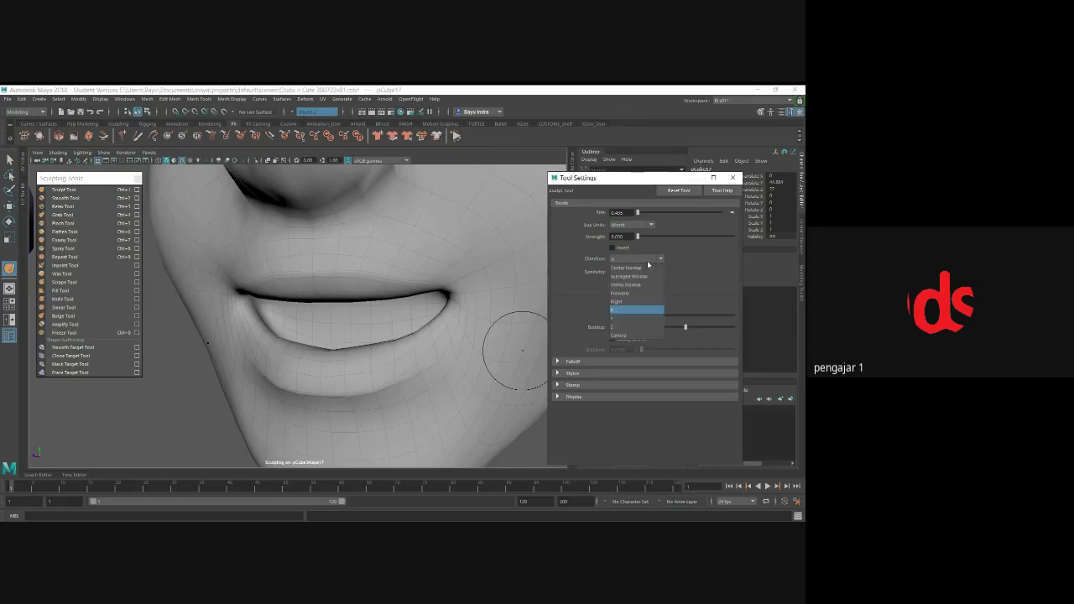
pyautogui.click(633, 318)
pyautogui.moveTo(420, 312)
pyautogui.keyDown('alt'); pyautogui.mouseDown()
pyautogui.moveTo(341, 360)
pyautogui.moveTo(322, 355)
pyautogui.moveTo(339, 362)
pyautogui.mouseUp(); pyautogui.keyUp('alt')
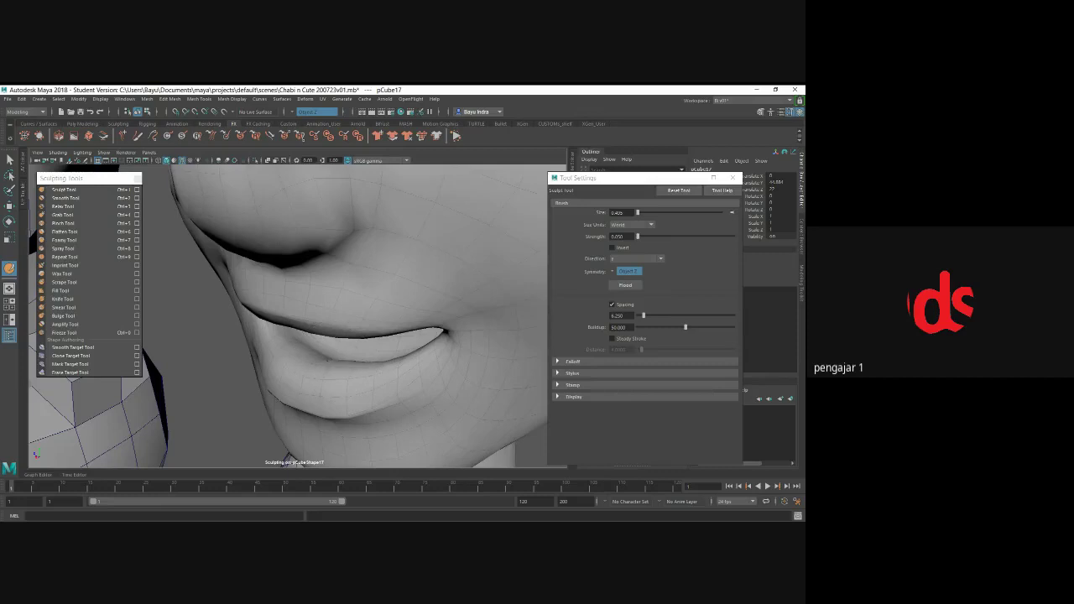
pyautogui.moveTo(338, 363)
pyautogui.keyDown('alt'); pyautogui.mouseDown()
pyautogui.moveTo(417, 365)
pyautogui.moveTo(352, 367)
pyautogui.mouseUp(); pyautogui.keyUp('alt')
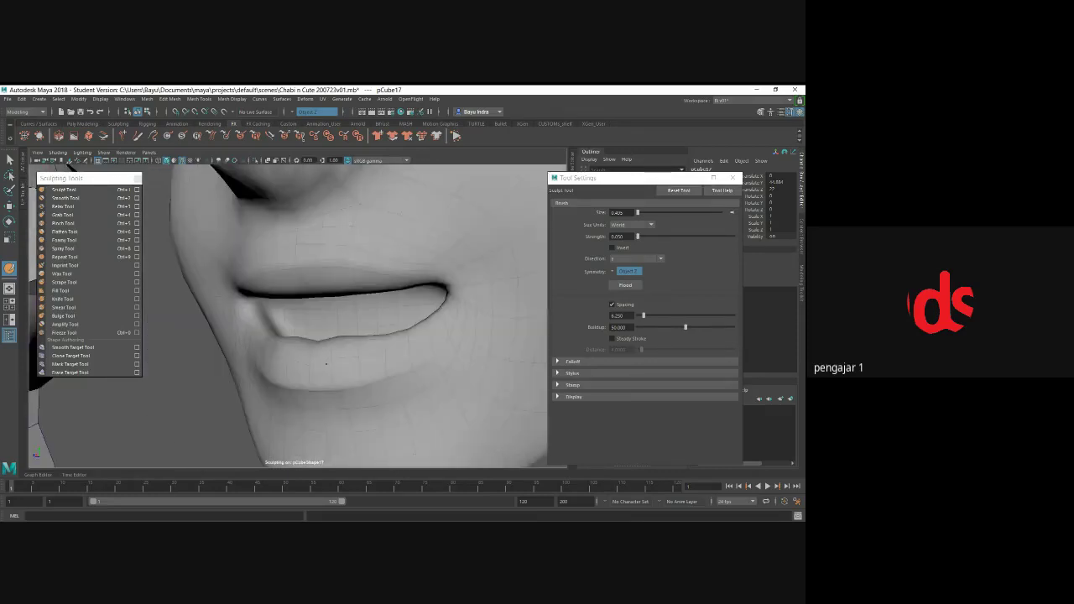
pyautogui.hotkey('ctrl', '7')
# - Smooth the lips with the Smooth brush, viewing them head-on
pyautogui.hotkey('ctrl', '2')
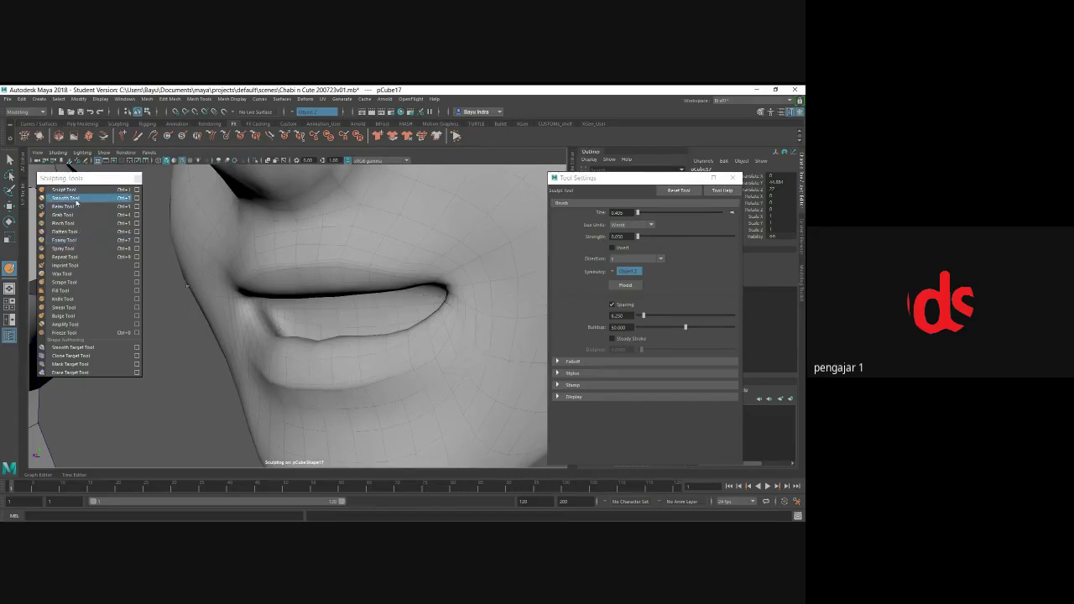
pyautogui.keyDown('alt'); pyautogui.moveTo(338, 357); pyautogui.dragTo(396, 347); pyautogui.keyUp('alt')
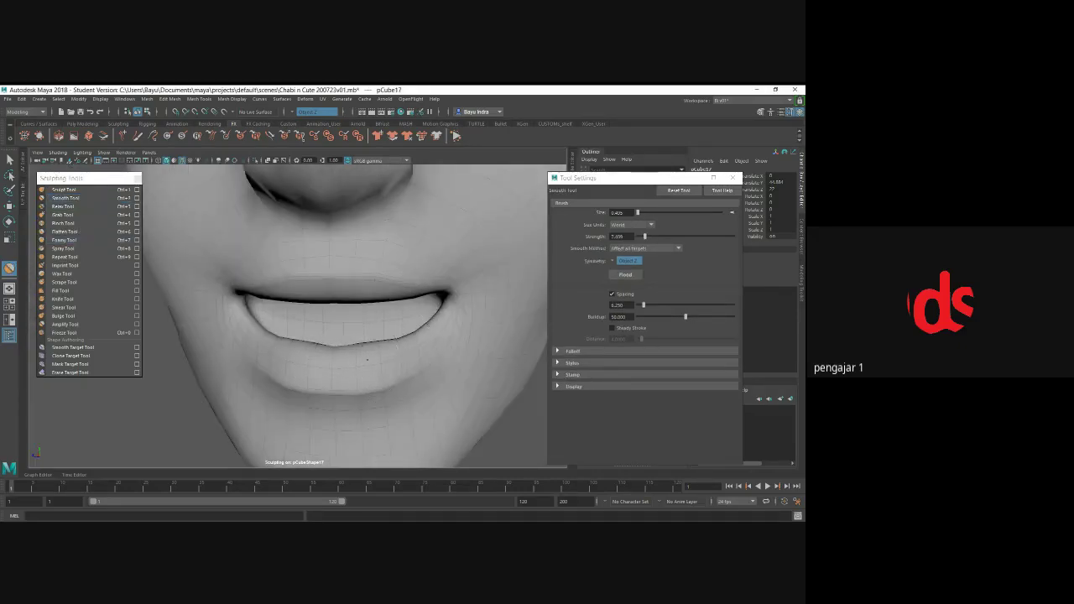
pyautogui.keyDown('alt'); pyautogui.moveTo(414, 339); pyautogui.dragTo(391, 361); pyautogui.keyUp('alt')
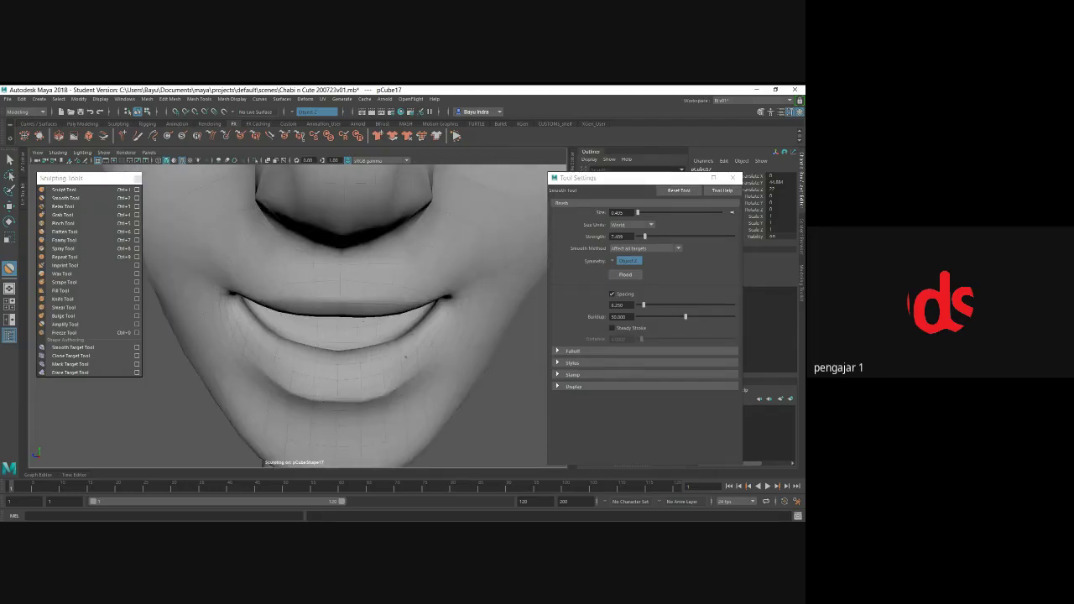
pyautogui.moveTo(405, 353)
pyautogui.keyDown('alt'); pyautogui.mouseDown()
pyautogui.moveTo(346, 332)
pyautogui.moveTo(275, 252)
pyautogui.mouseUp(); pyautogui.keyUp('alt')
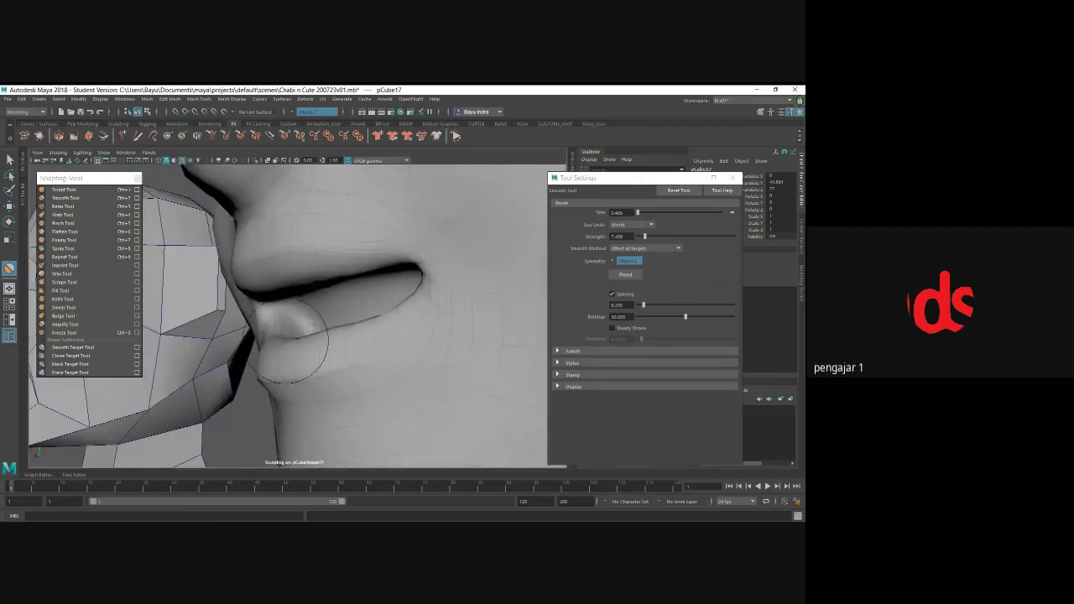
# - Return to the Sculpt brush and change its symmetry and brush direction settings
pyautogui.click(64, 189)
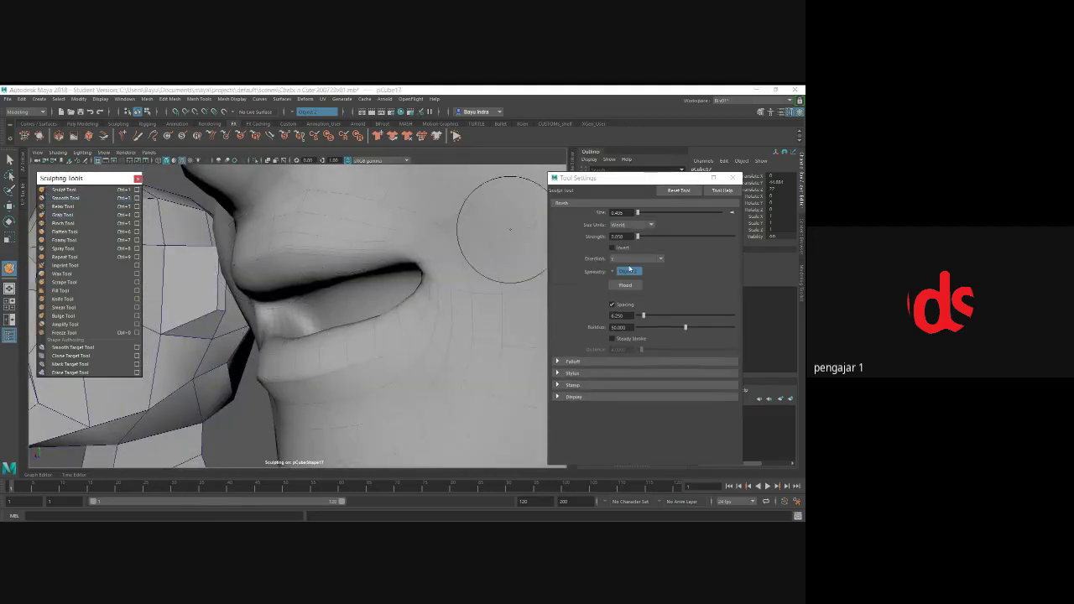
pyautogui.click(628, 272)
pyautogui.click(629, 307)
pyautogui.moveTo(304, 267)
pyautogui.keyDown('alt'); pyautogui.mouseDown()
pyautogui.moveTo(322, 270)
pyautogui.moveTo(359, 240)
pyautogui.moveTo(346, 241)
pyautogui.mouseUp(); pyautogui.keyUp('alt')
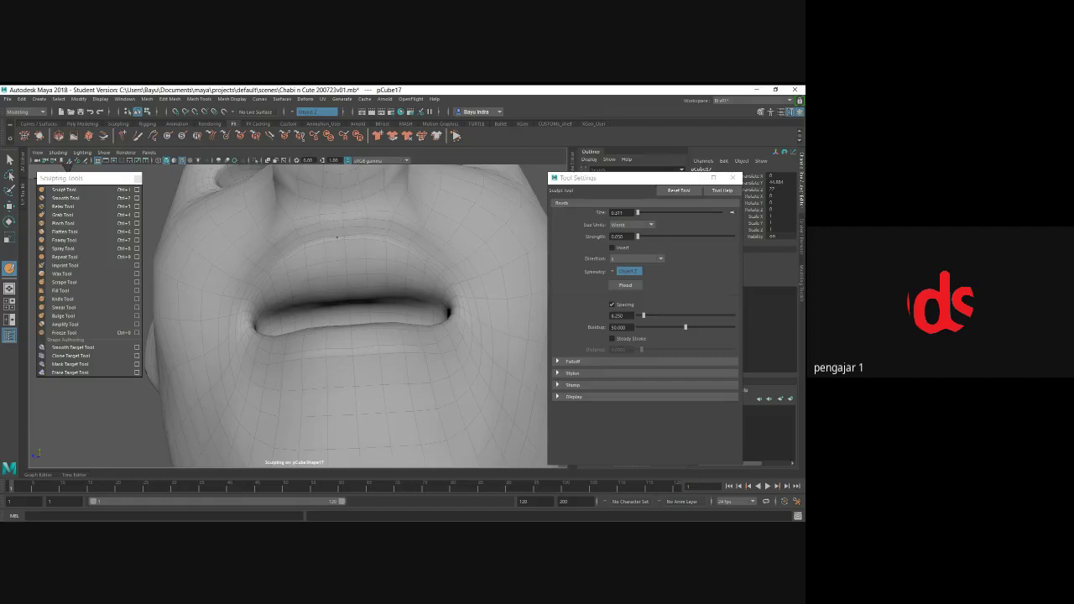
pyautogui.moveTo(372, 247)
pyautogui.keyDown('alt'); pyautogui.mouseDown()
pyautogui.moveTo(294, 304)
pyautogui.moveTo(364, 292)
pyautogui.moveTo(202, 276)
pyautogui.mouseUp(); pyautogui.keyUp('alt')
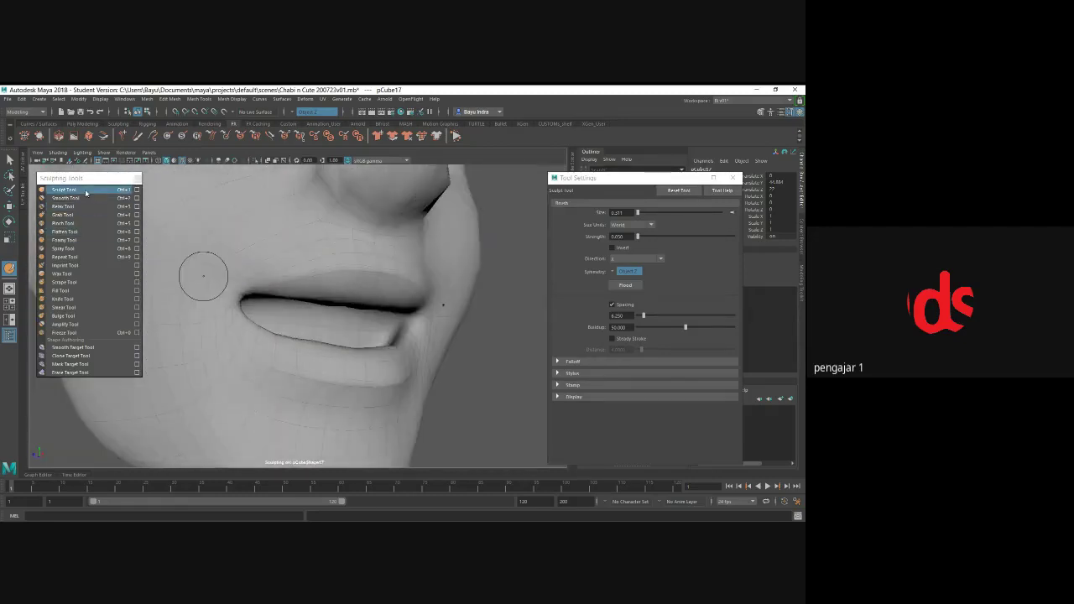
pyautogui.click(636, 258)
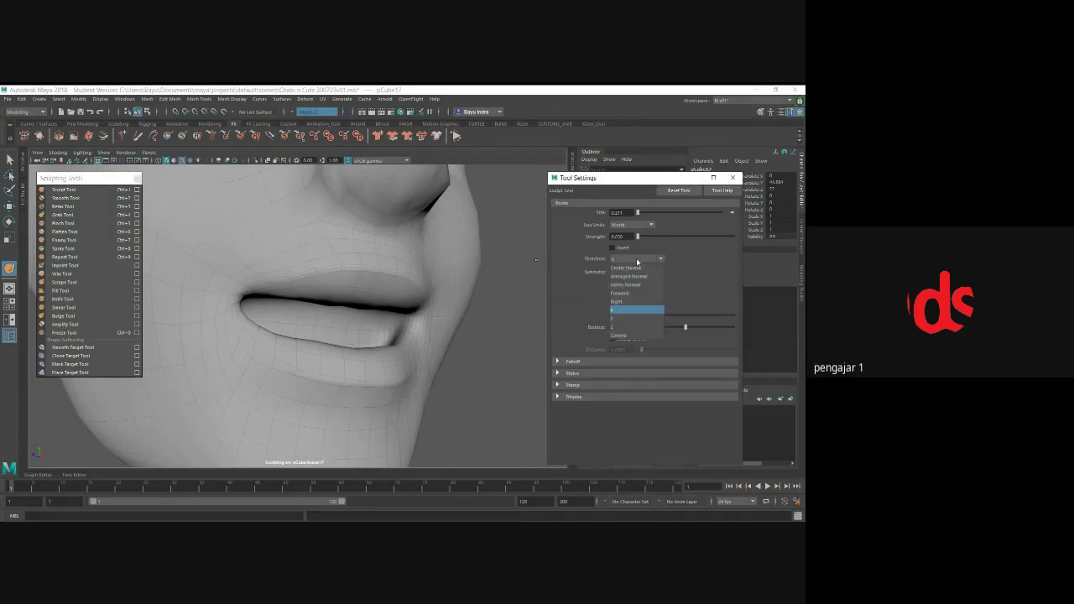
pyautogui.click(626, 316)
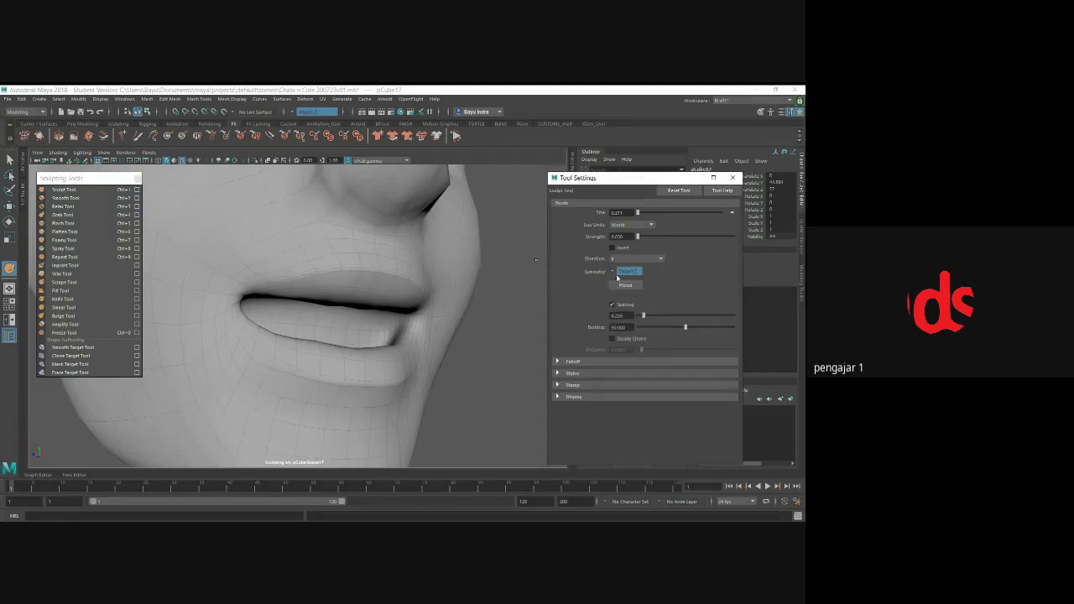
# - Sculpt along the lower lip edge to refine it, then review the whole head
pyautogui.keyDown('alt'); pyautogui.moveTo(210, 294); pyautogui.dragTo(370, 294); pyautogui.keyUp('alt')
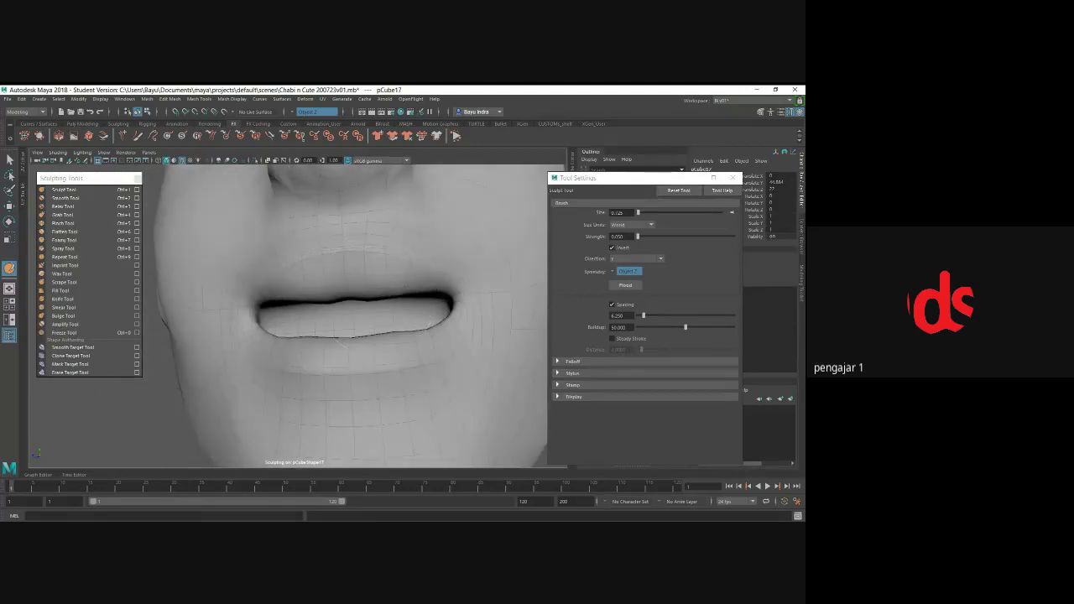
pyautogui.moveTo(344, 342); pyautogui.dragTo(336, 263)
pyautogui.keyDown('alt'); pyautogui.moveTo(361, 282); pyautogui.dragTo(327, 286); pyautogui.keyUp('alt')
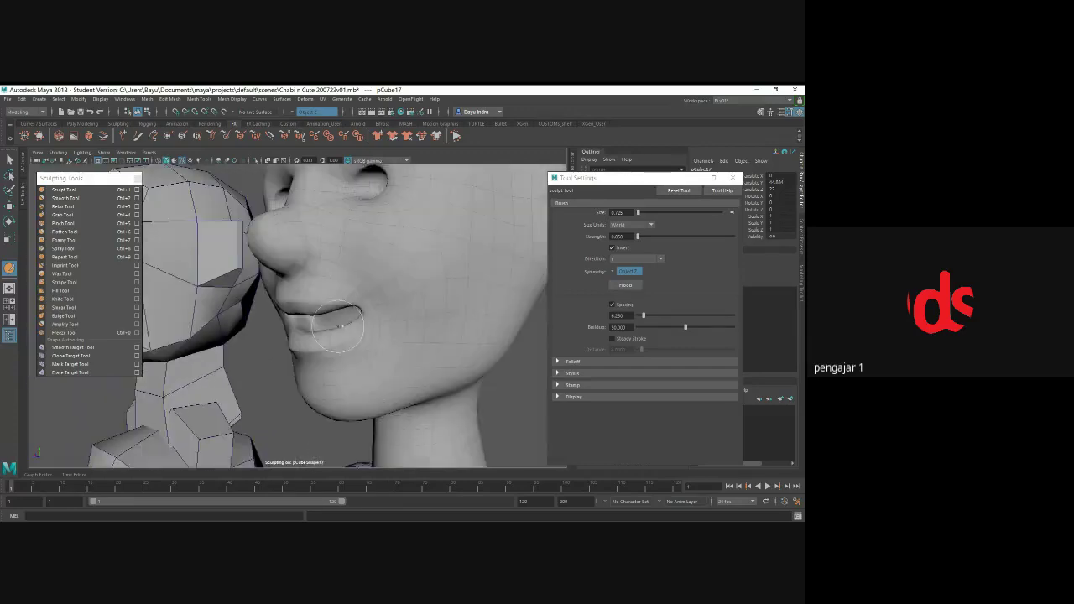
pyautogui.scroll(-3, 328, 285)
pyautogui.moveTo(366, 341)
pyautogui.keyDown('alt'); pyautogui.mouseDown()
pyautogui.moveTo(443, 341)
pyautogui.moveTo(366, 341)
pyautogui.mouseUp(); pyautogui.keyUp('alt')
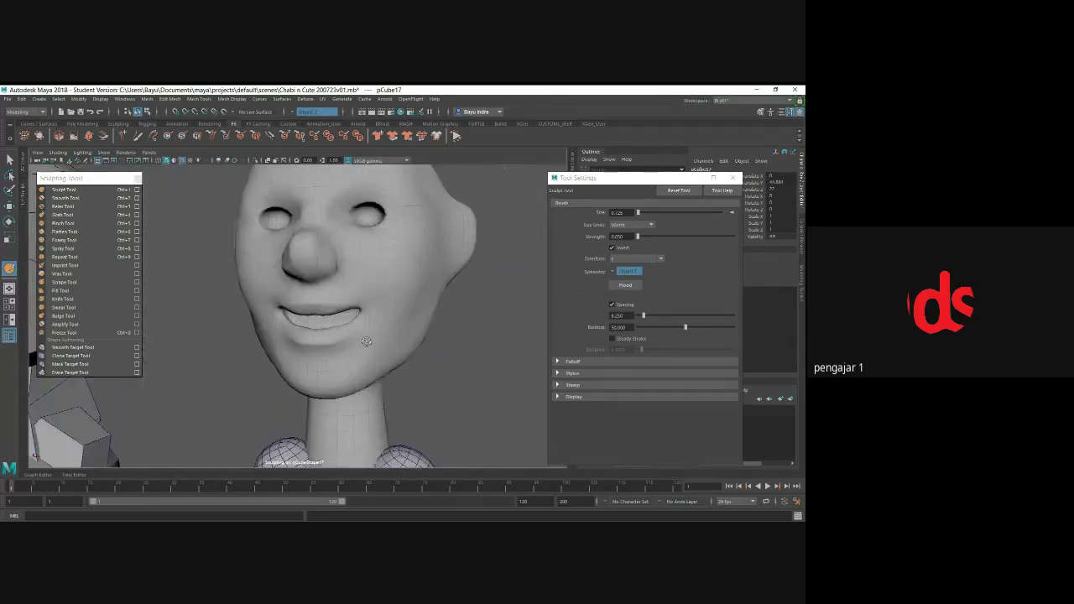
pyautogui.scroll(5, 366, 340)
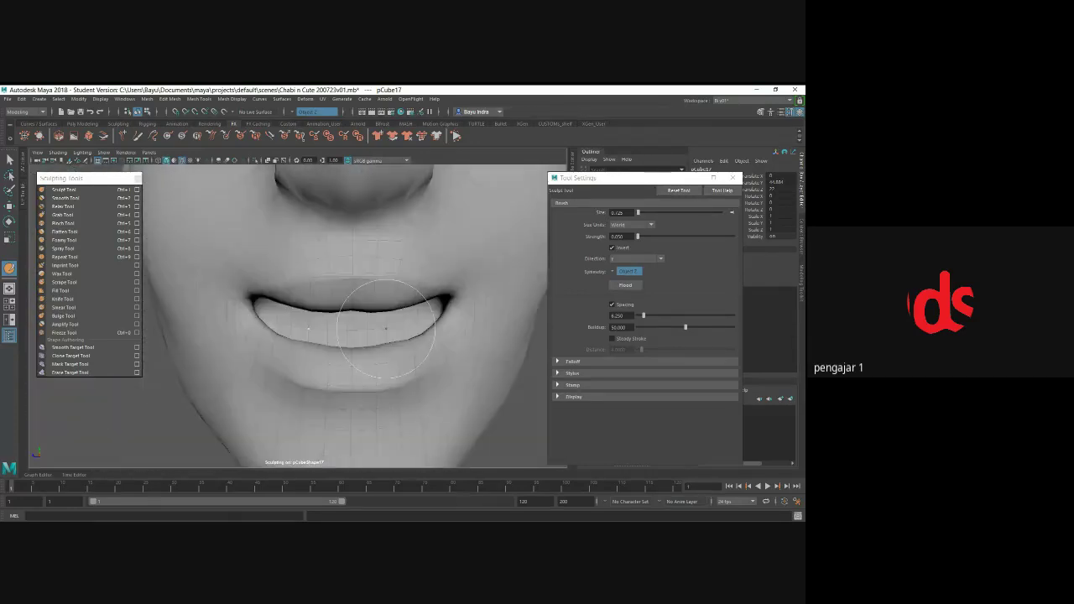
pyautogui.click(88, 216)
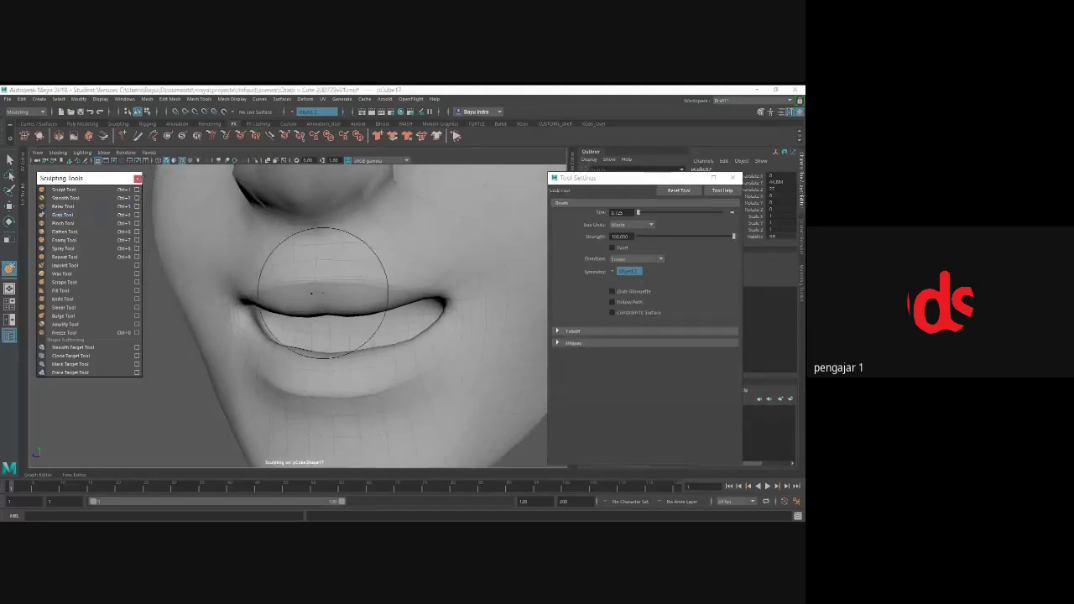
# - With a larger Grab brush, lift the lower lip near the right corner and pull the upper lip centre down
pyautogui.moveTo(419, 323)
pyautogui.mouseDown()
pyautogui.moveTo(431, 300)
pyautogui.moveTo(420, 283)
pyautogui.mouseUp()
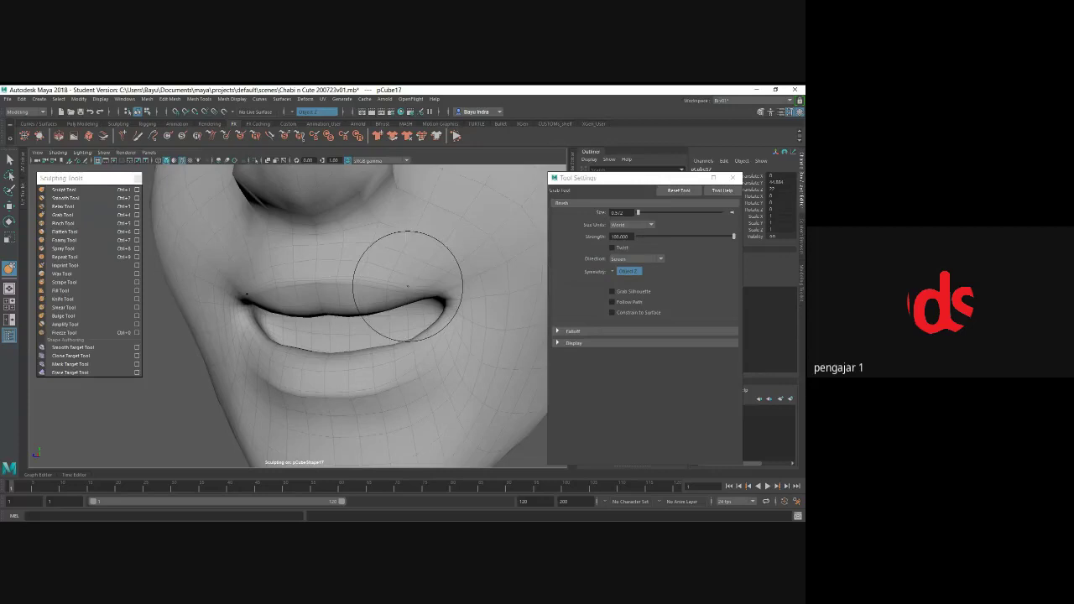
pyautogui.keyDown('alt'); pyautogui.moveTo(408, 286); pyautogui.dragTo(417, 285); pyautogui.keyUp('alt')
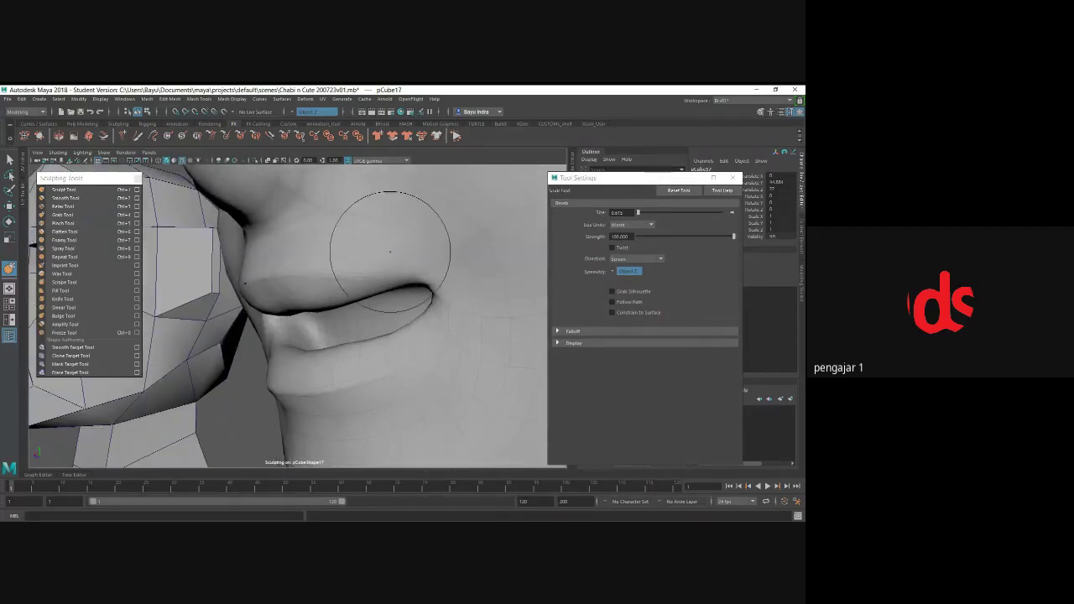
pyautogui.moveTo(390, 251)
pyautogui.mouseDown()
pyautogui.moveTo(424, 336)
pyautogui.moveTo(436, 323)
pyautogui.moveTo(431, 344)
pyautogui.mouseUp()
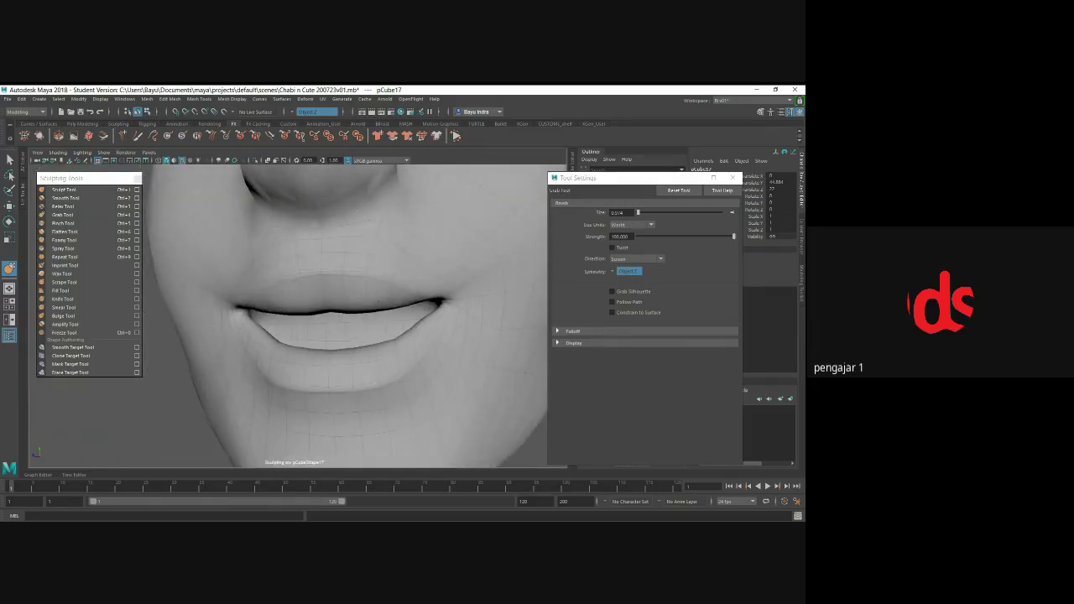
pyautogui.moveTo(326, 301); pyautogui.dragTo(324, 318)
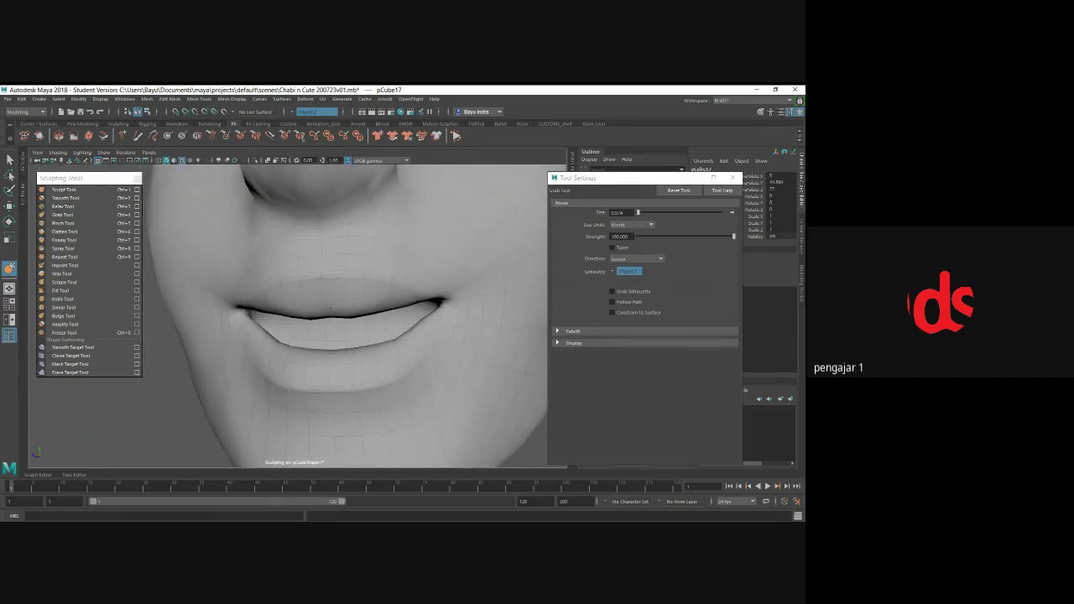
pyautogui.moveTo(372, 264)
pyautogui.keyDown('alt'); pyautogui.mouseDown()
pyautogui.moveTo(357, 287)
pyautogui.moveTo(378, 269)
pyautogui.mouseUp(); pyautogui.keyUp('alt')
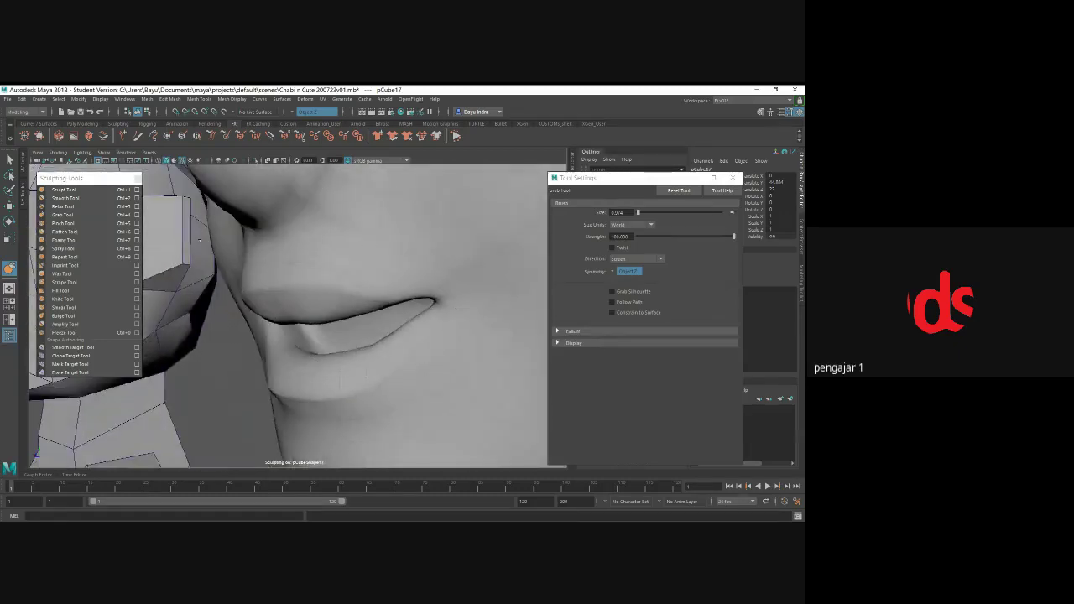
pyautogui.click(84, 195)
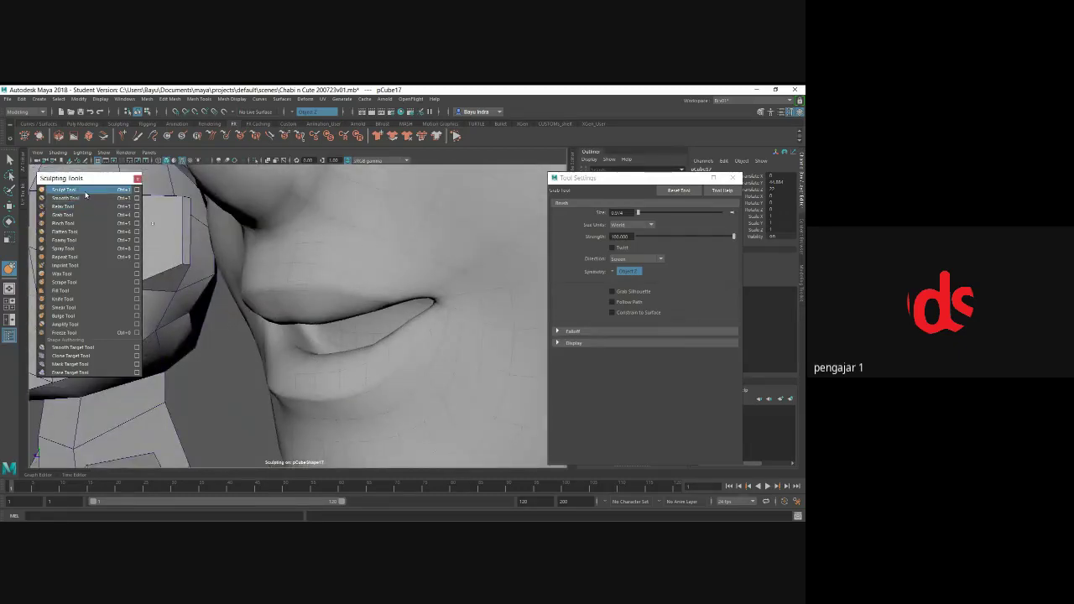
pyautogui.click(85, 192)
# - Keep the Sculpt brush inverted, toggling Invert off and back on
pyautogui.click(636, 259)
pyautogui.click(635, 267)
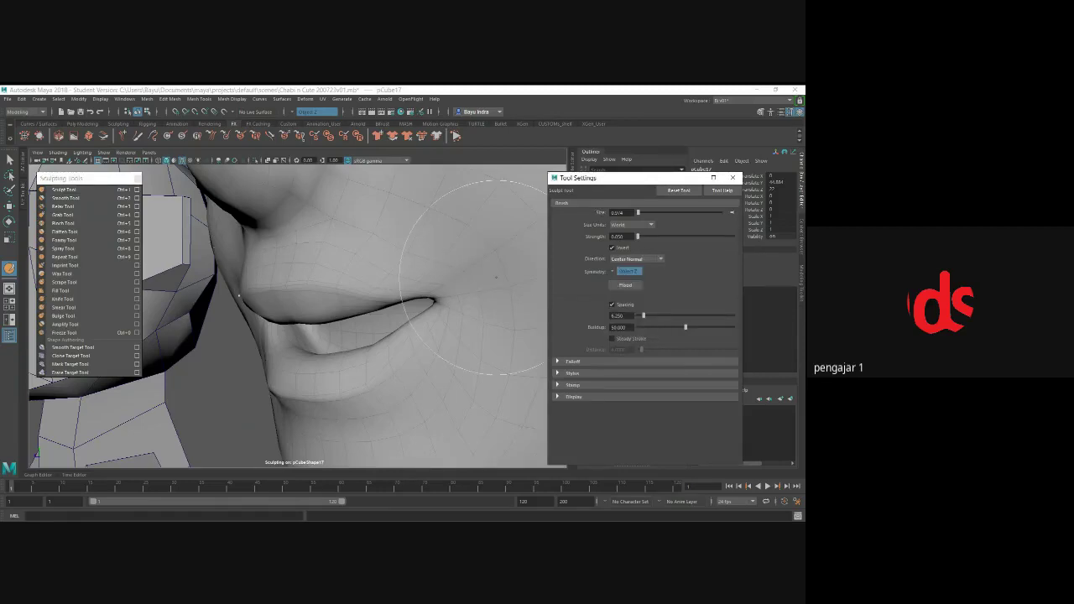
pyautogui.moveTo(372, 240)
pyautogui.keyDown('alt'); pyautogui.mouseDown()
pyautogui.moveTo(420, 271)
pyautogui.moveTo(439, 257)
pyautogui.moveTo(413, 250)
pyautogui.mouseUp(); pyautogui.keyUp('alt')
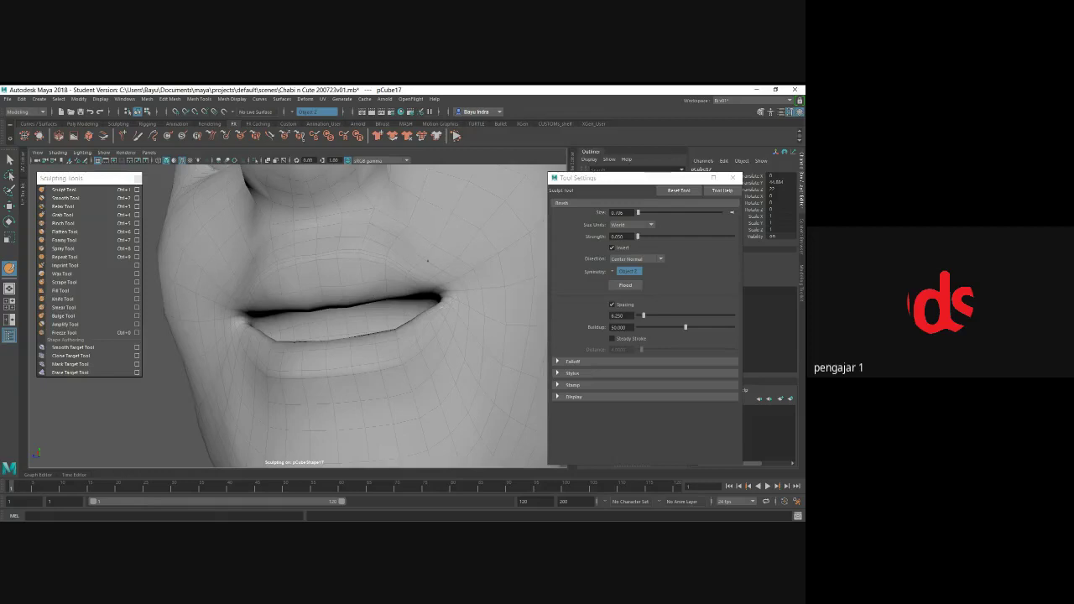
pyautogui.press('ctrl')
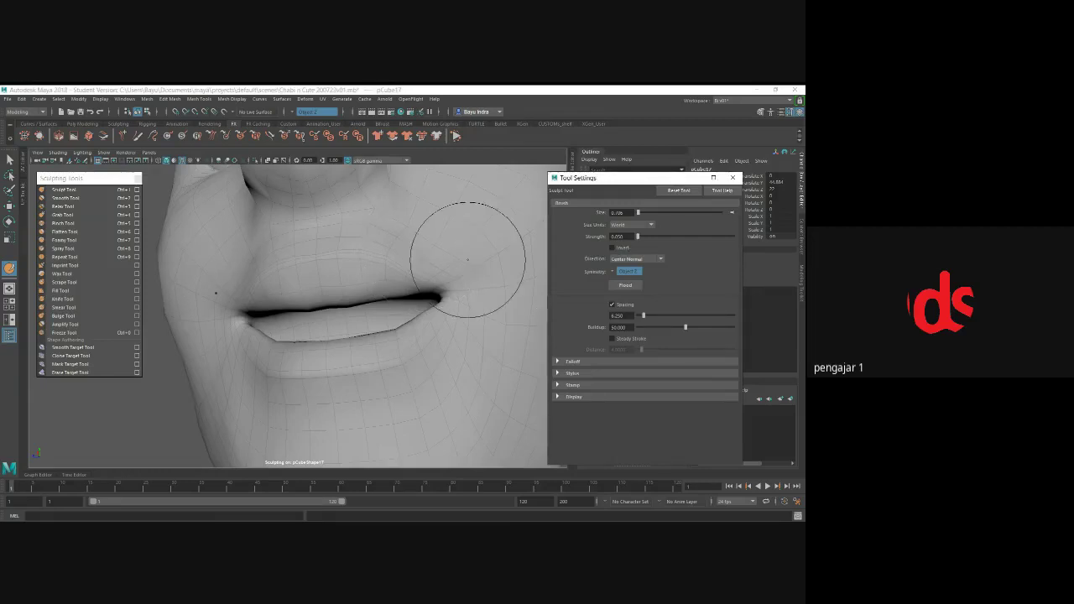
pyautogui.press('ctrl')
pyautogui.moveTo(475, 250)
pyautogui.keyDown('alt'); pyautogui.mouseDown()
pyautogui.moveTo(416, 243)
pyautogui.moveTo(482, 299)
pyautogui.mouseUp(); pyautogui.keyUp('alt')
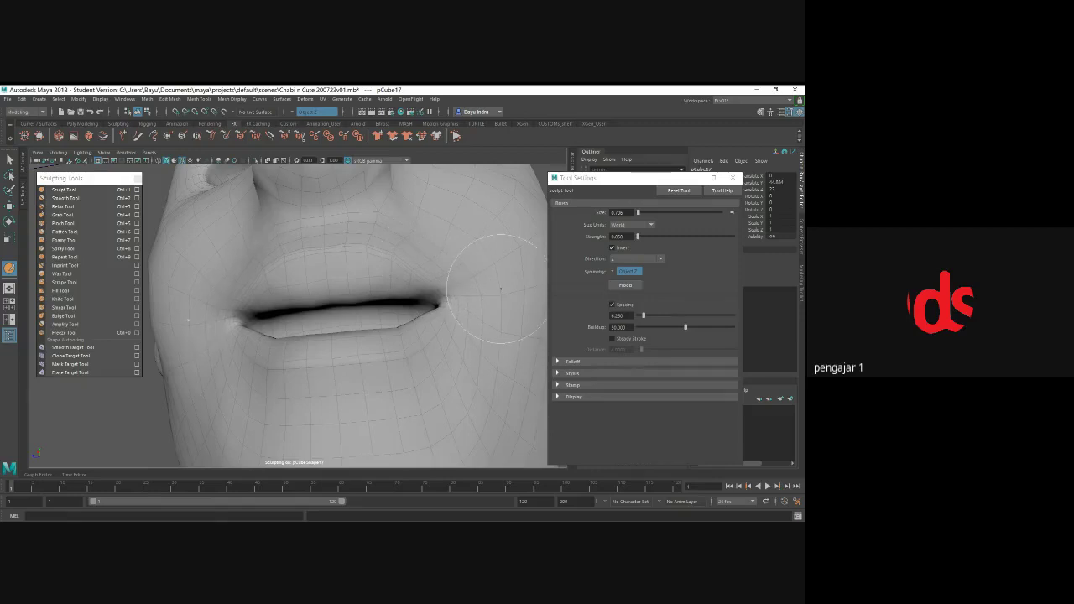
pyautogui.scroll(-3, 455, 324)
pyautogui.scroll(-3, 458, 334)
pyautogui.keyDown('alt'); pyautogui.moveTo(458, 334); pyautogui.dragTo(441, 329); pyautogui.keyUp('alt')
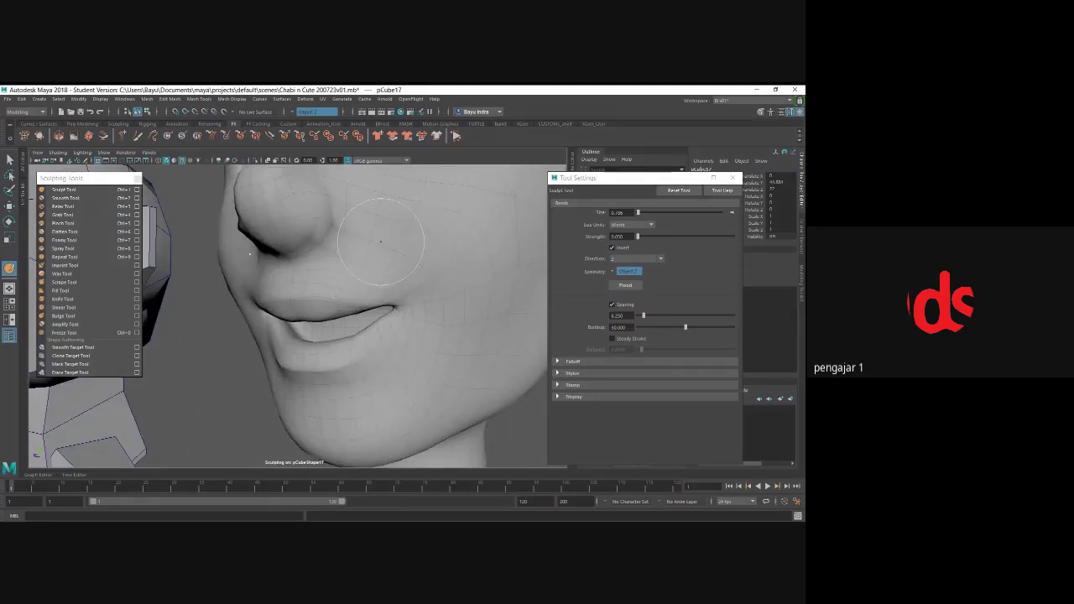
# - Set the Sculpt brush strength to 0.1
pyautogui.click(632, 236)
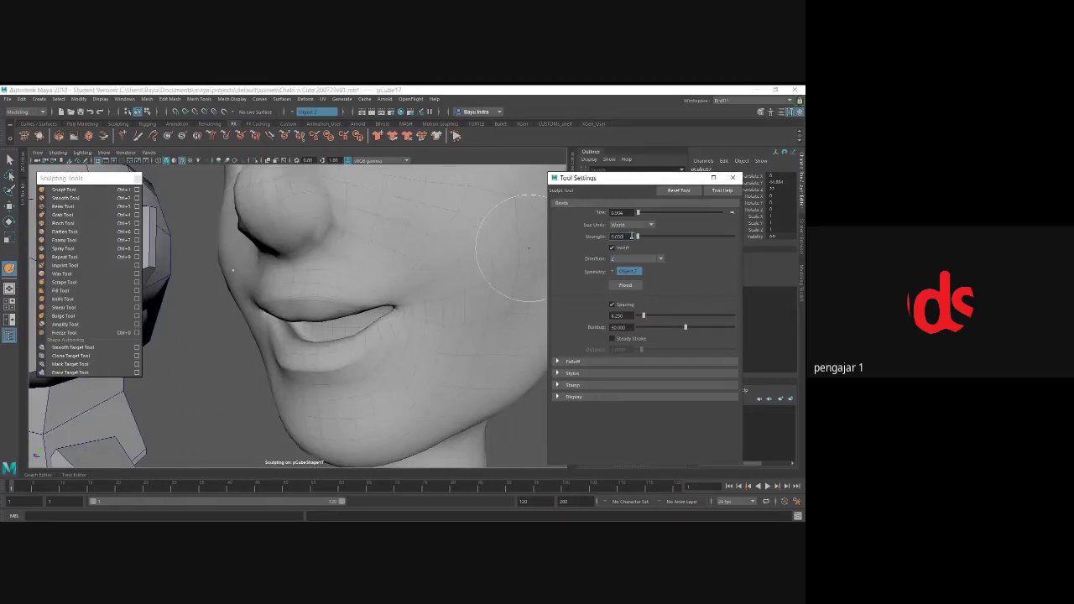
pyautogui.doubleClick(631, 236)
pyautogui.write('0.1')
pyautogui.press('Return')
pyautogui.keyDown('alt'); pyautogui.moveTo(354, 295); pyautogui.dragTo(408, 274); pyautogui.keyUp('alt')
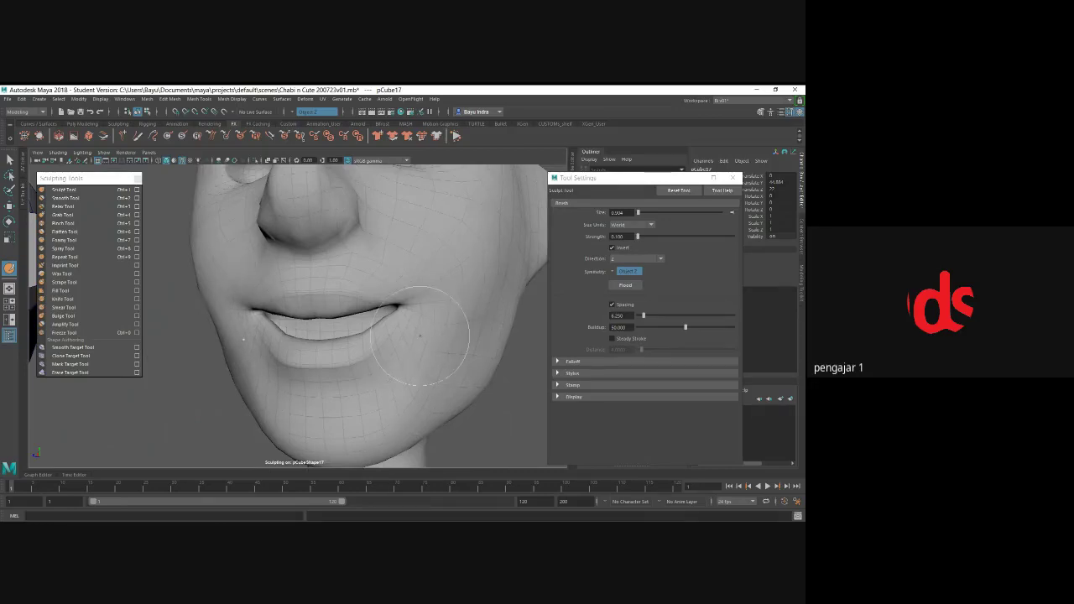
pyautogui.scroll(-5, 465, 337)
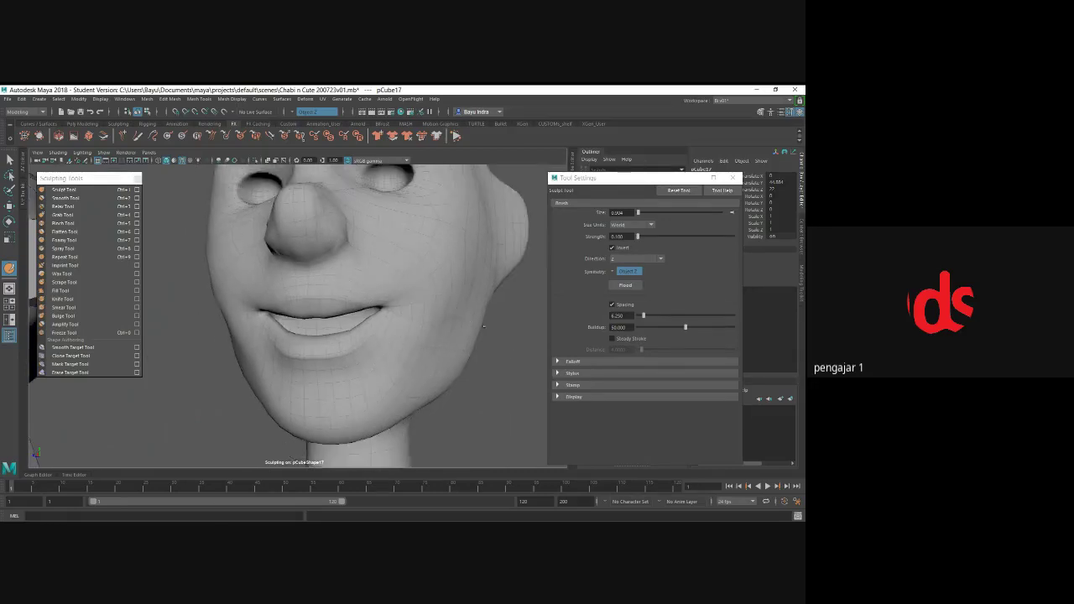
pyautogui.scroll(-3, 439, 333)
pyautogui.moveTo(439, 333)
pyautogui.keyDown('alt'); pyautogui.mouseDown()
pyautogui.moveTo(466, 331)
pyautogui.moveTo(390, 327)
pyautogui.moveTo(448, 317)
pyautogui.moveTo(429, 340)
pyautogui.moveTo(364, 299)
pyautogui.moveTo(384, 307)
pyautogui.mouseUp(); pyautogui.keyUp('alt')
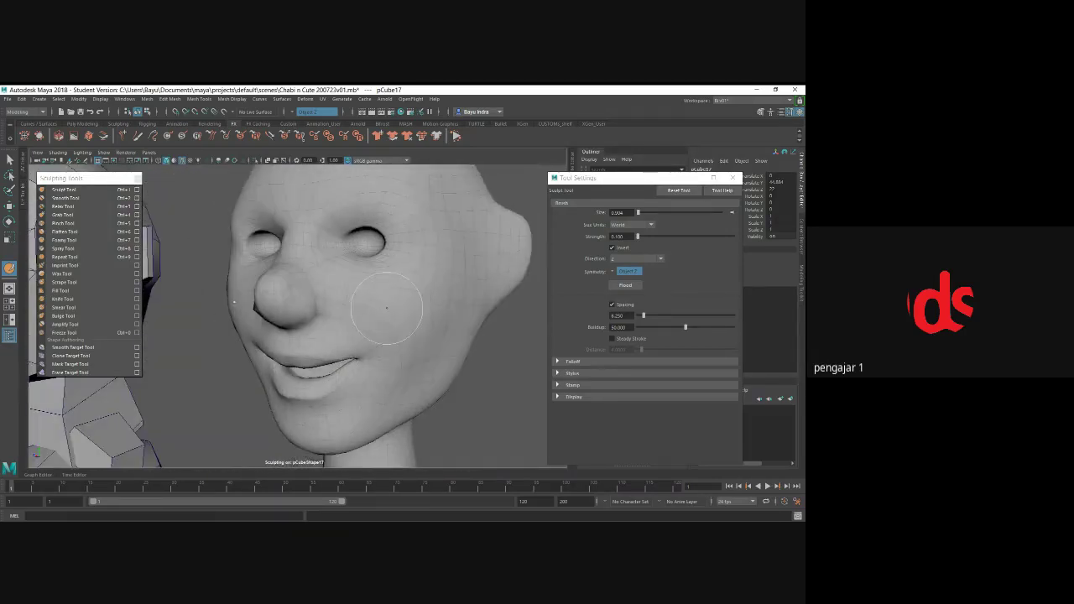
# - Set the Sculpt brush direction to Averaged Normal
pyautogui.click(621, 249)
pyautogui.moveTo(458, 332)
pyautogui.keyDown('alt'); pyautogui.mouseDown()
pyautogui.moveTo(431, 335)
pyautogui.moveTo(432, 324)
pyautogui.mouseUp(); pyautogui.keyUp('alt')
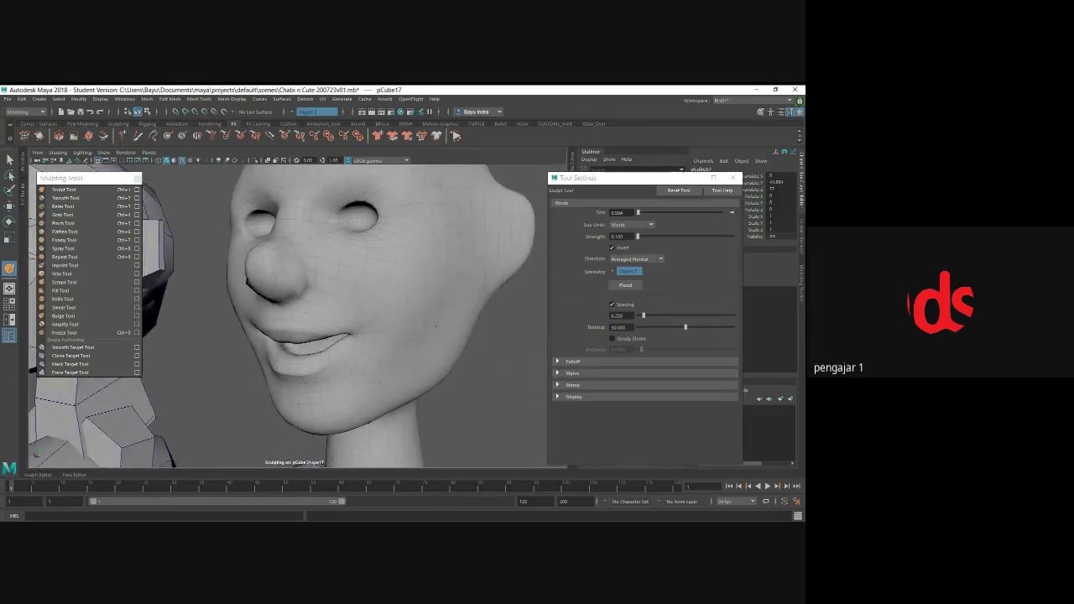
pyautogui.moveTo(396, 336)
pyautogui.keyDown('alt'); pyautogui.mouseDown()
pyautogui.moveTo(449, 294)
pyautogui.moveTo(427, 282)
pyautogui.moveTo(437, 271)
pyautogui.moveTo(428, 232)
pyautogui.moveTo(448, 304)
pyautogui.mouseUp(); pyautogui.keyUp('alt')
pyautogui.scroll(3, 370, 297)
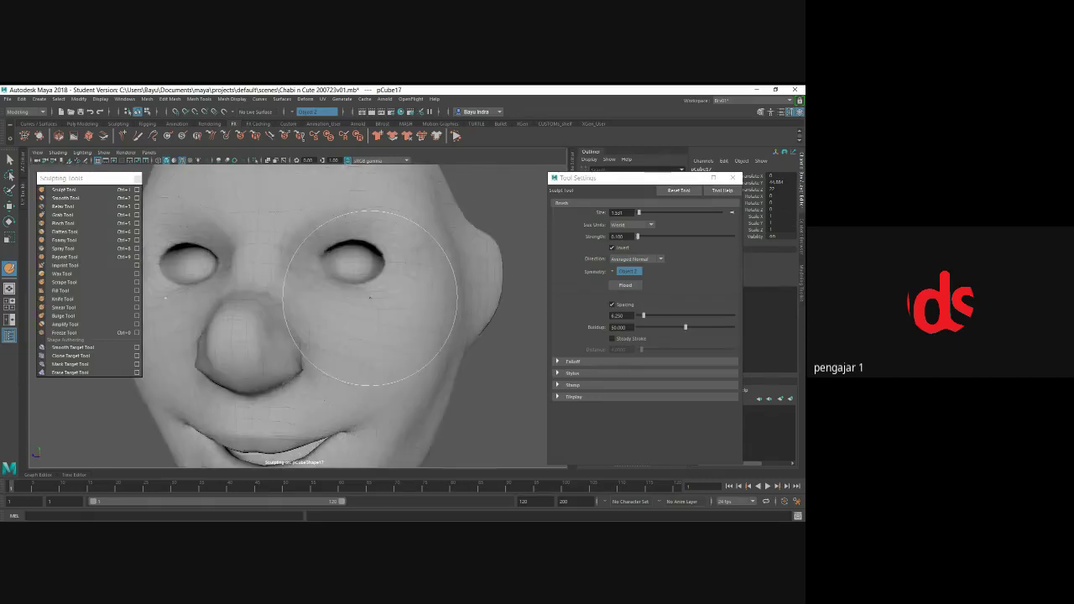
# - With the Grab brush, lift and soften the upper eyelid crease
pyautogui.keyDown('alt'); pyautogui.moveTo(370, 298); pyautogui.dragTo(407, 317); pyautogui.keyUp('alt')
pyautogui.scroll(2, 408, 316)
pyautogui.scroll(2, 432, 286)
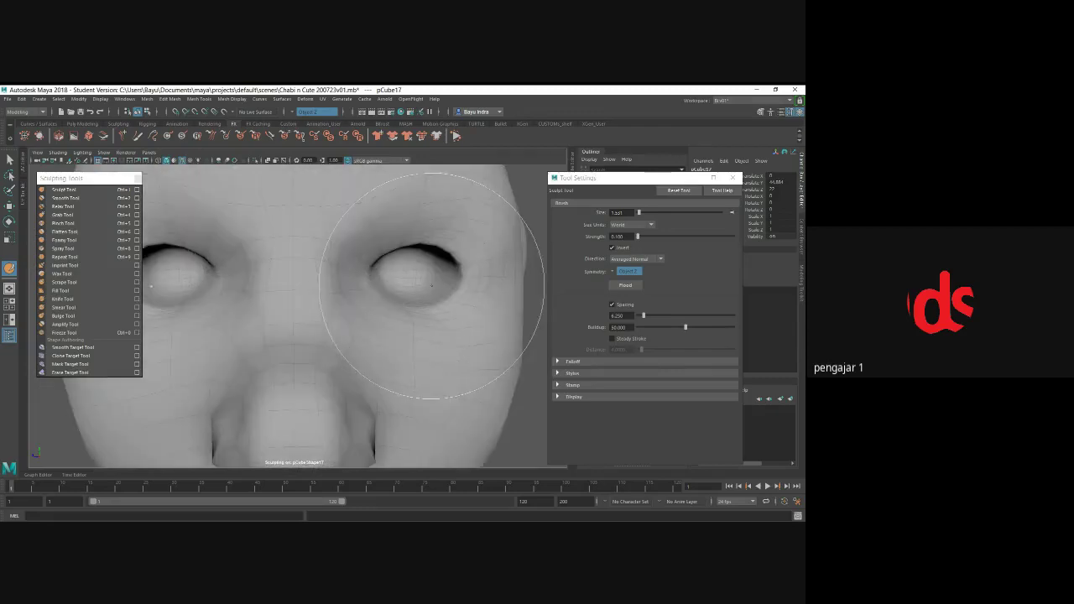
pyautogui.scroll(-2, 431, 286)
pyautogui.click(90, 213)
pyautogui.moveTo(211, 232)
pyautogui.keyDown('alt'); pyautogui.mouseDown()
pyautogui.moveTo(365, 239)
pyautogui.moveTo(371, 206)
pyautogui.mouseUp(); pyautogui.keyUp('alt')
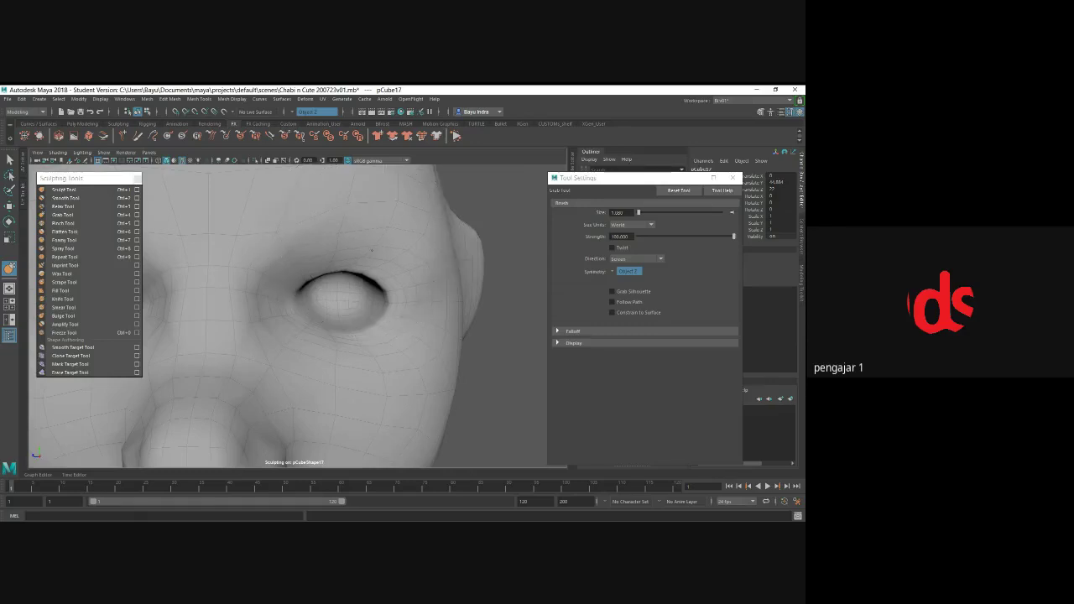
pyautogui.moveTo(371, 249); pyautogui.dragTo(384, 240)
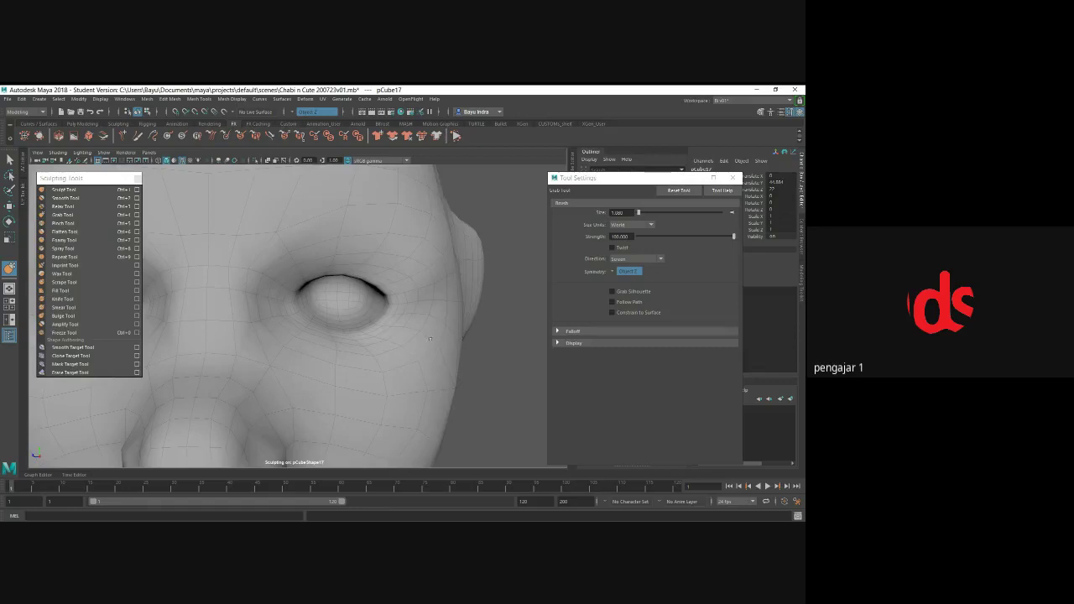
# - Shrink the Grab brush to about 0.577 and reshape the lower eyelid around the eyeball
pyautogui.scroll(1, 431, 339)
pyautogui.scroll(2, 378, 343)
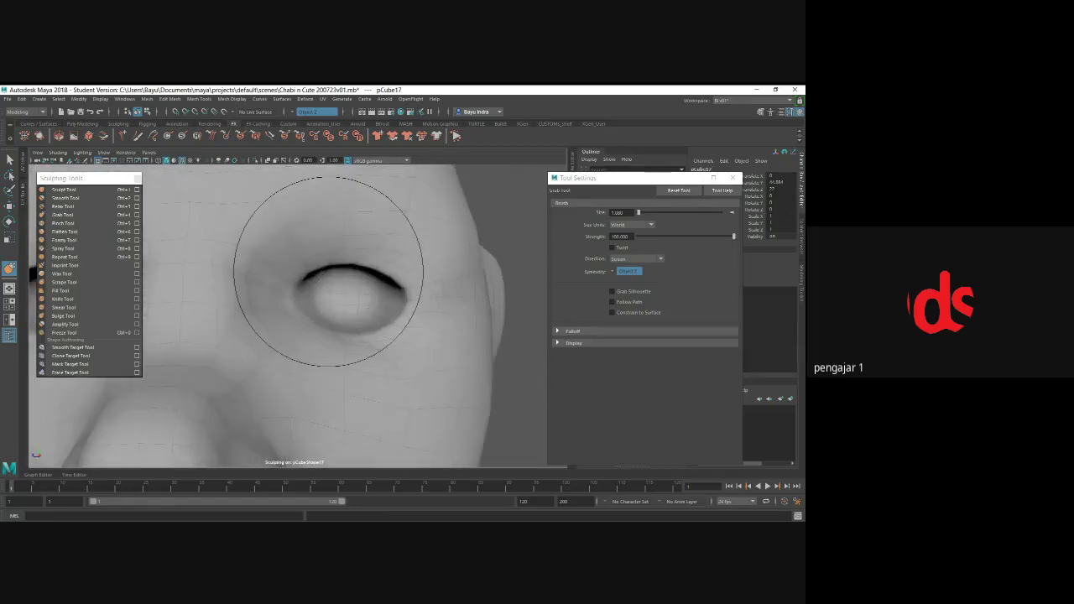
pyautogui.moveTo(315, 245); pyautogui.dragTo(256, 250)
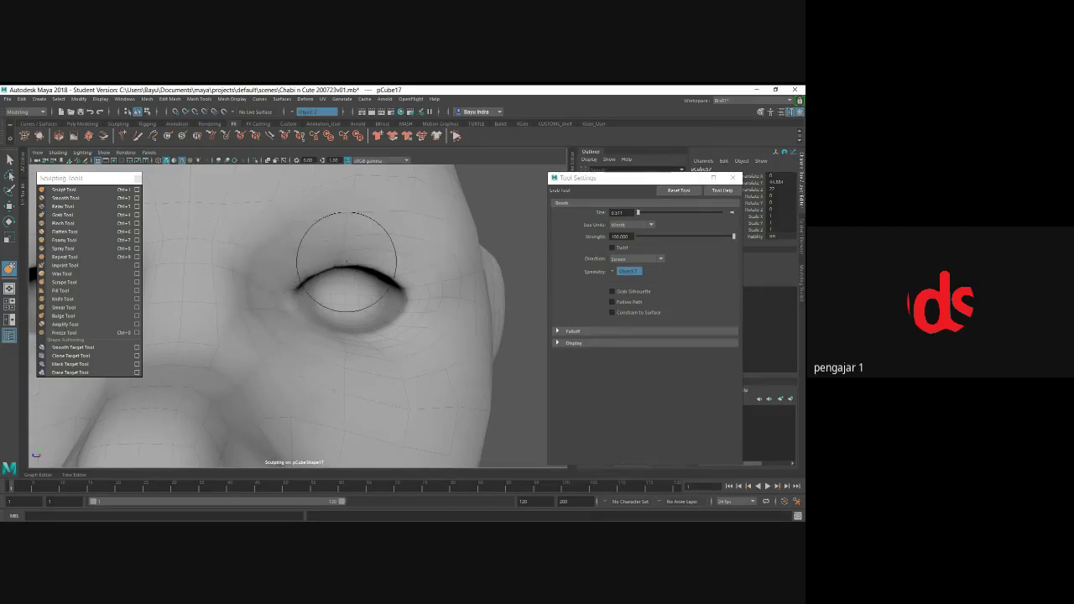
pyautogui.moveTo(403, 324)
pyautogui.mouseDown()
pyautogui.moveTo(341, 338)
pyautogui.moveTo(350, 320)
pyautogui.moveTo(390, 323)
pyautogui.mouseUp()
pyautogui.scroll(-5, 391, 324)
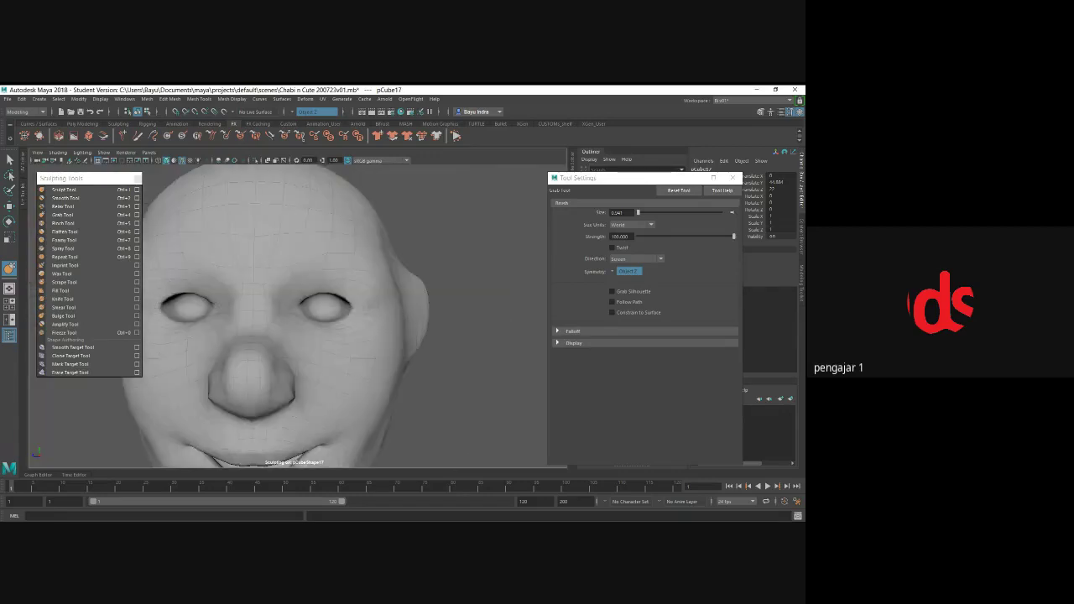
pyautogui.moveTo(384, 264)
pyautogui.keyDown('alt'); pyautogui.mouseDown()
pyautogui.moveTo(420, 293)
pyautogui.moveTo(372, 323)
pyautogui.moveTo(331, 302)
pyautogui.moveTo(352, 330)
pyautogui.moveTo(342, 327)
pyautogui.moveTo(384, 309)
pyautogui.mouseUp(); pyautogui.keyUp('alt')
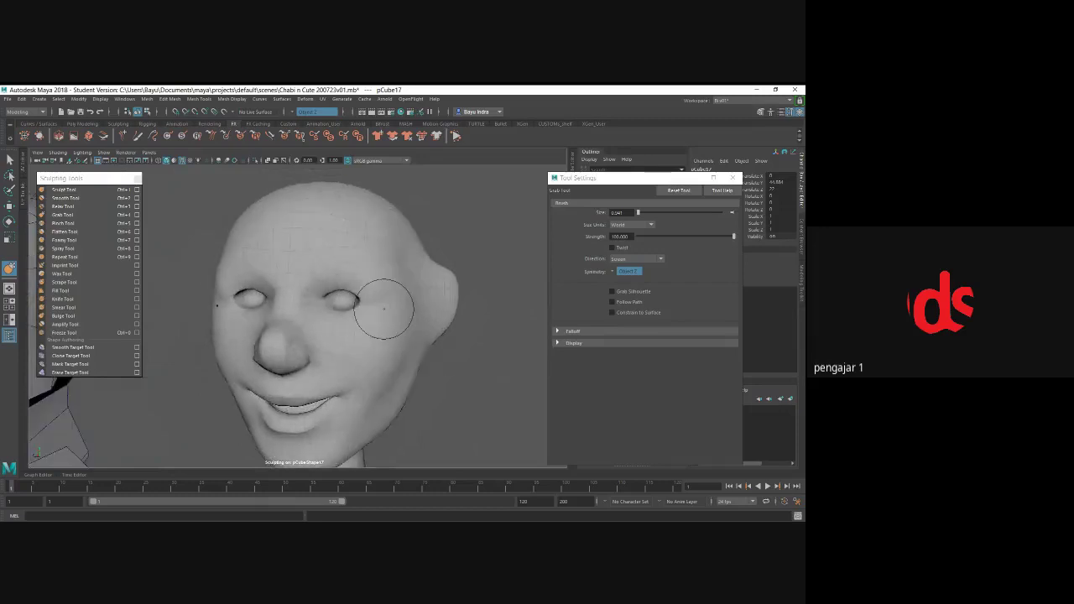
# - Create a new polygon sphere and move it up toward the heads
pyautogui.press('w')
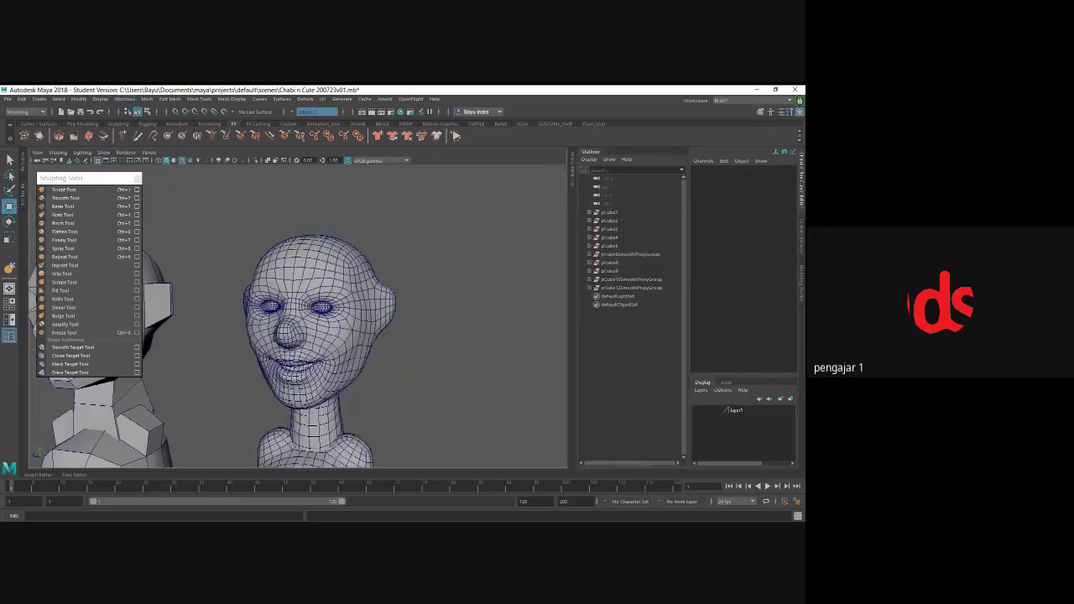
pyautogui.click(39, 99)
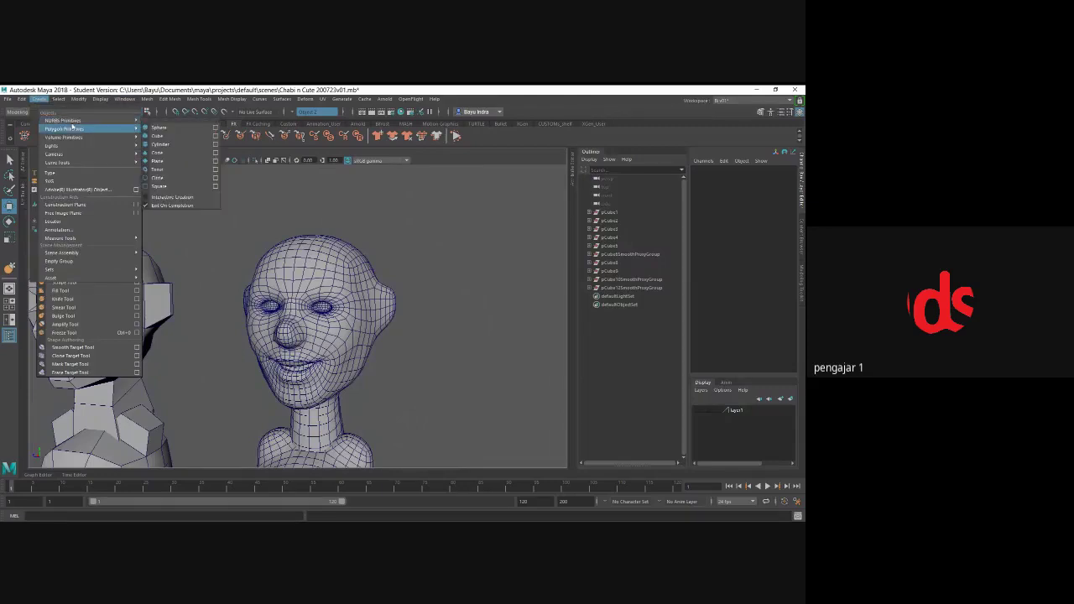
pyautogui.moveTo(66, 128)
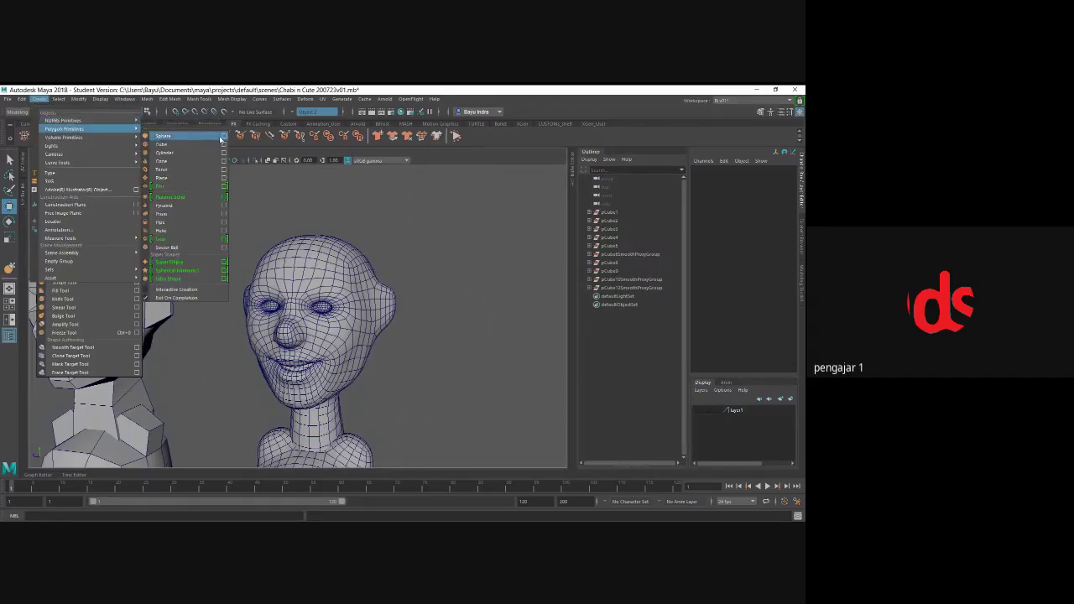
pyautogui.click(222, 137)
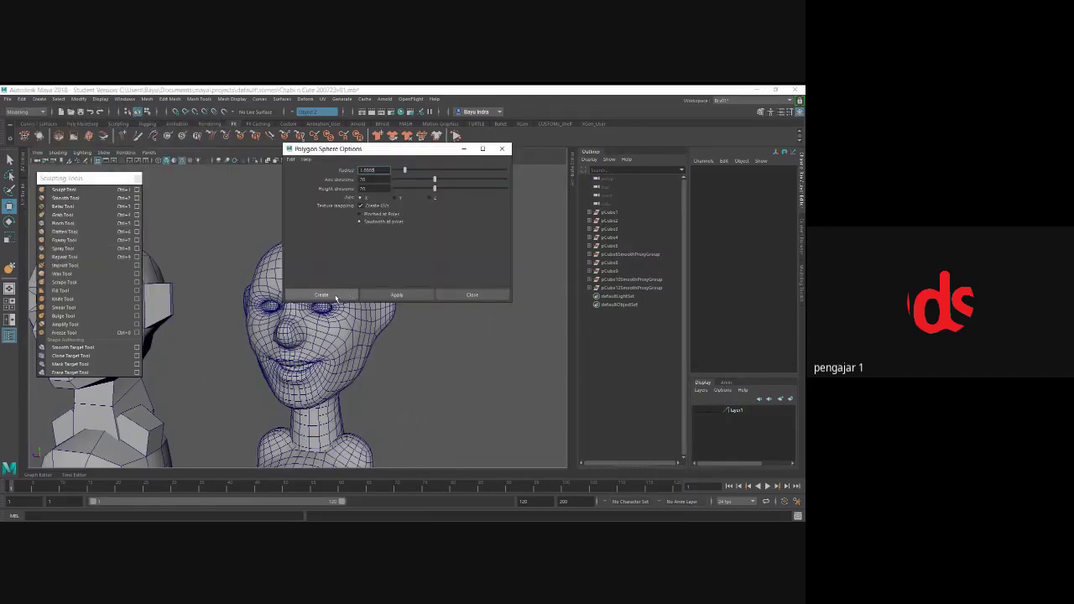
pyautogui.click(335, 298)
pyautogui.scroll(-5, 348, 293)
pyautogui.scroll(-4, 347, 294)
pyautogui.scroll(-2, 350, 330)
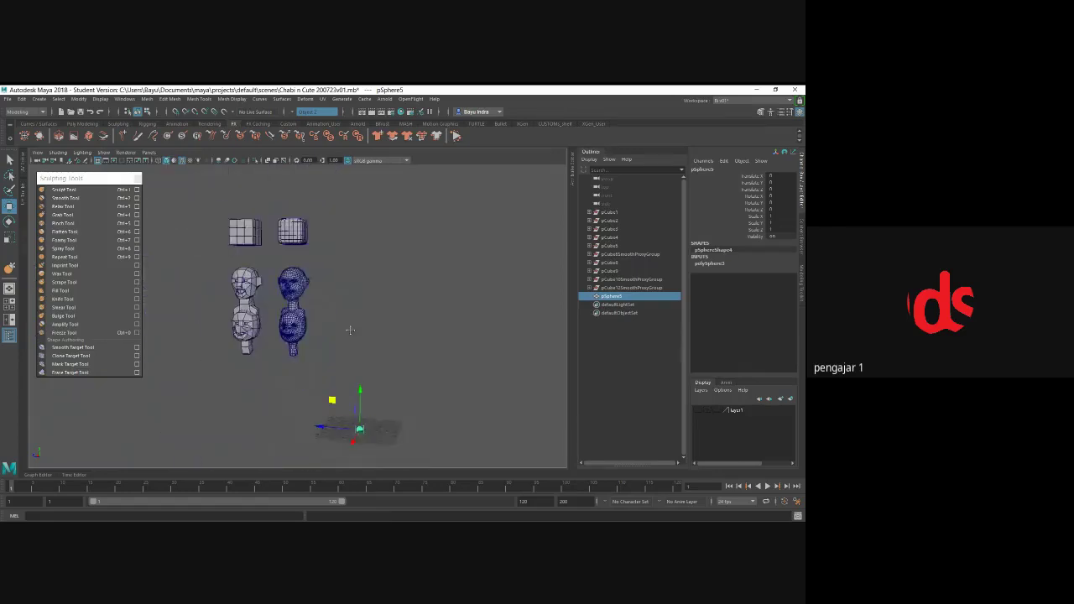
pyautogui.scroll(2, 350, 330)
pyautogui.moveTo(355, 411)
pyautogui.mouseDown()
pyautogui.moveTo(259, 246)
pyautogui.moveTo(259, 309)
pyautogui.moveTo(285, 302)
pyautogui.mouseUp()
pyautogui.press('f')
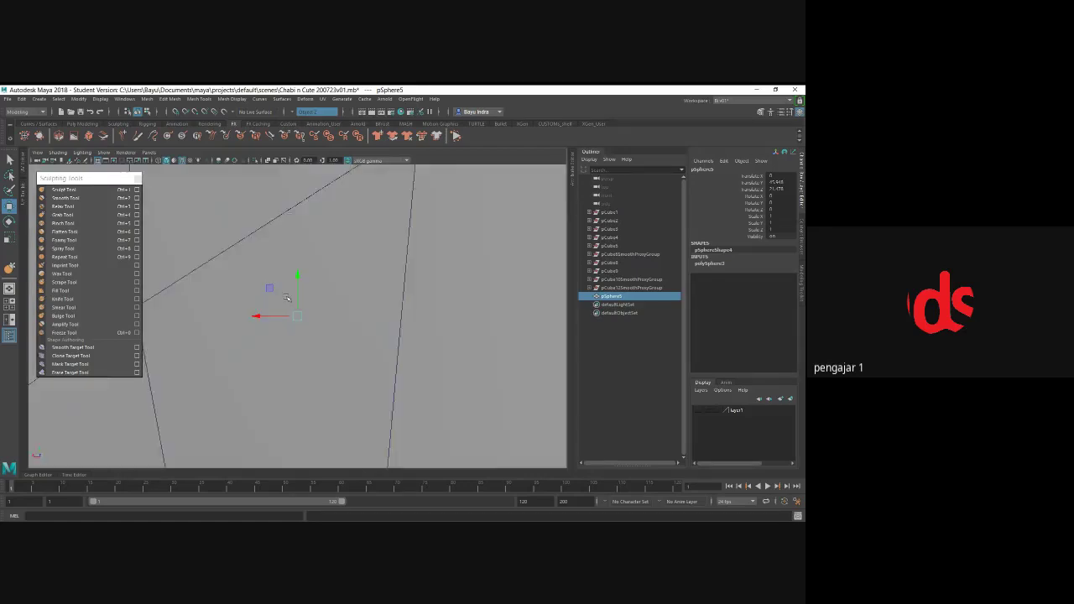
# - Nudge the eye sphere toward the head's eye socket
pyautogui.scroll(-5, 286, 298)
pyautogui.scroll(-5, 286, 298)
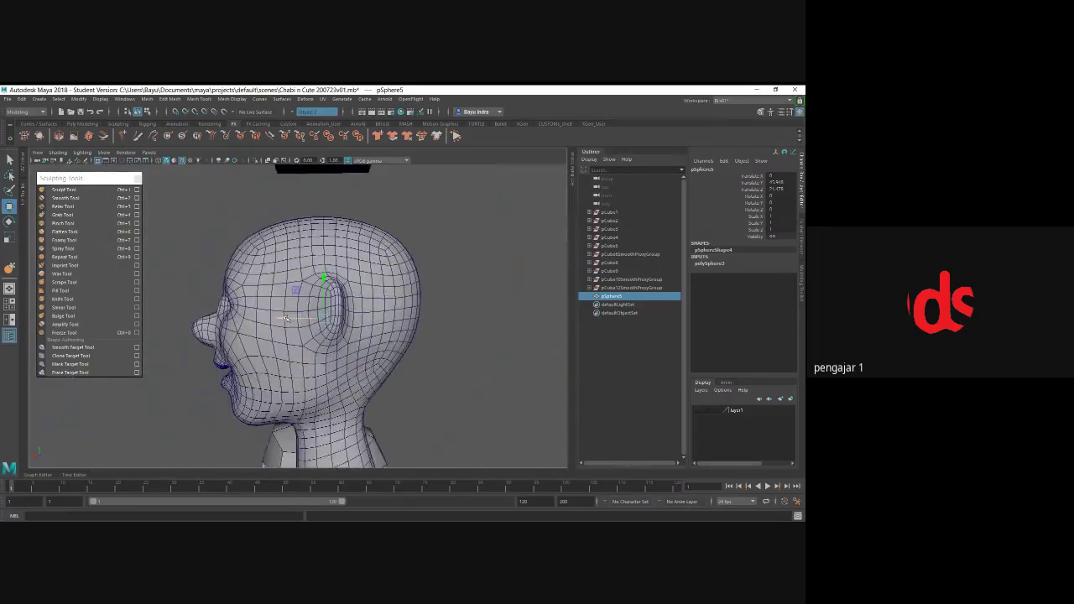
pyautogui.keyDown('alt'); pyautogui.moveTo(196, 313); pyautogui.dragTo(335, 349); pyautogui.keyUp('alt')
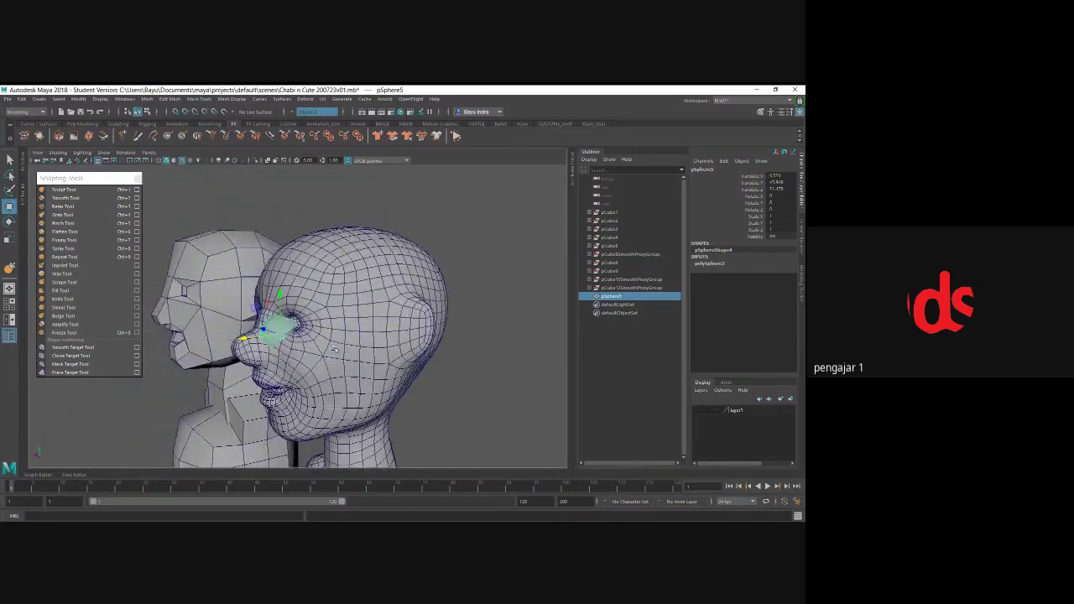
pyautogui.moveTo(334, 349)
pyautogui.keyDown('alt'); pyautogui.mouseDown()
pyautogui.moveTo(319, 321)
pyautogui.moveTo(331, 288)
pyautogui.mouseUp(); pyautogui.keyUp('alt')
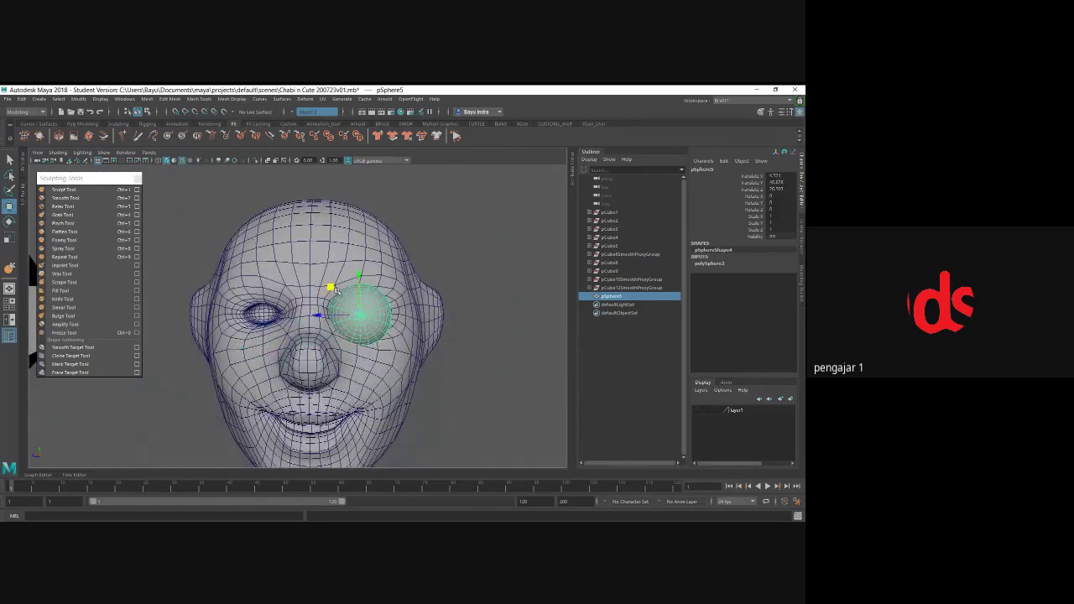
pyautogui.moveTo(335, 290)
pyautogui.keyDown('alt'); pyautogui.mouseDown()
pyautogui.moveTo(243, 309)
pyautogui.moveTo(343, 344)
pyautogui.mouseUp(); pyautogui.keyUp('alt')
pyautogui.scroll(5, 344, 346)
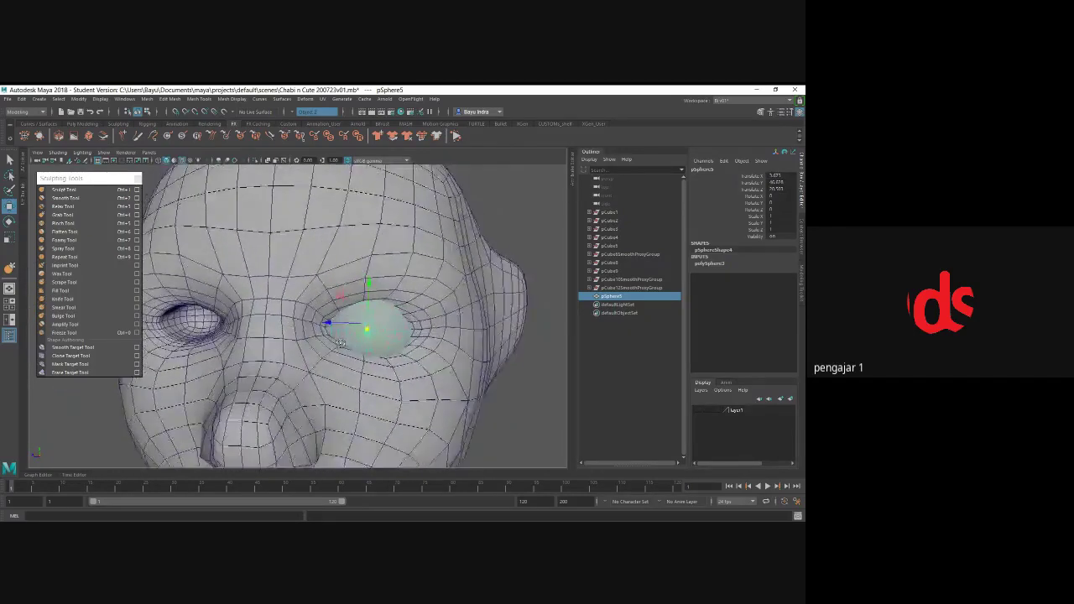
# - In wireframe front view, slide the eye sphere along X to the socket centre
pyautogui.press('4')
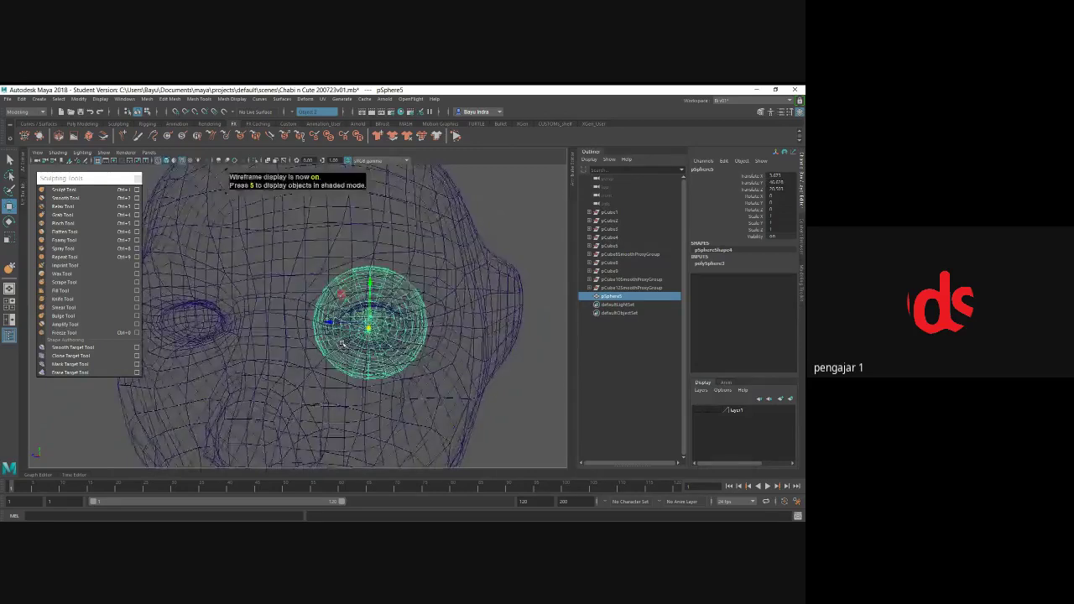
pyautogui.press('space')
pyautogui.moveTo(502, 222)
pyautogui.mouseDown()
pyautogui.moveTo(504, 244)
pyautogui.moveTo(541, 225)
pyautogui.mouseUp()
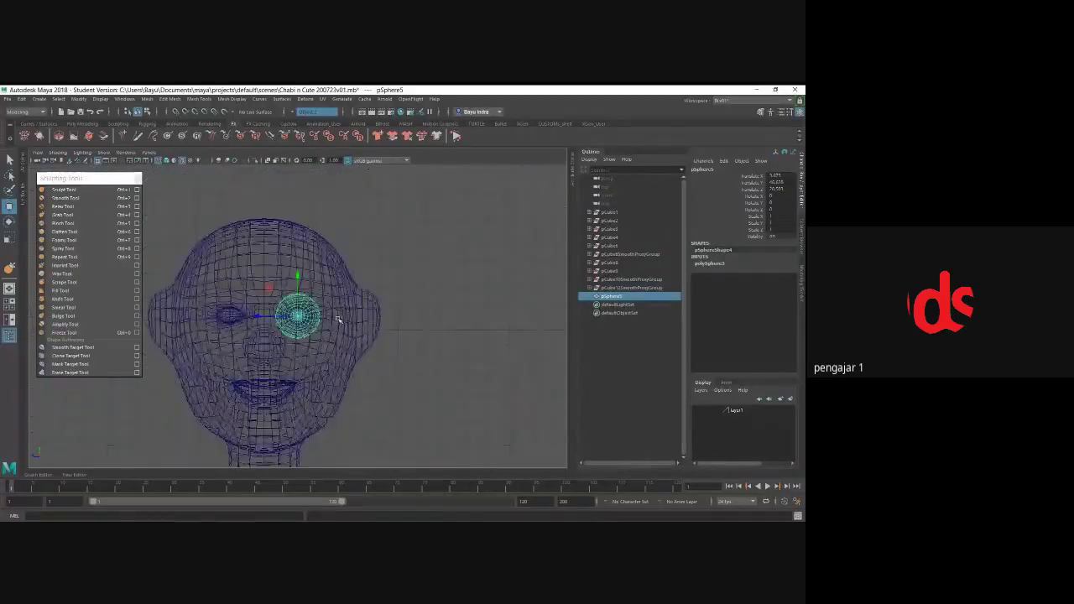
pyautogui.scroll(5, 335, 344)
pyautogui.scroll(1, 337, 338)
pyautogui.scroll(1, 327, 329)
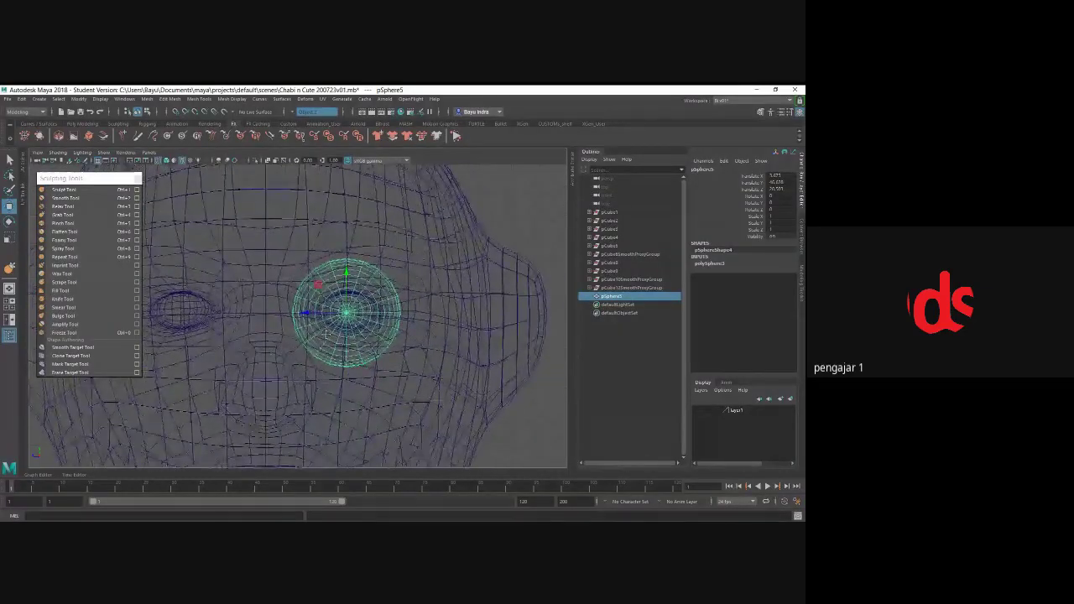
pyautogui.scroll(2, 315, 319)
pyautogui.moveTo(312, 315); pyautogui.dragTo(462, 315)
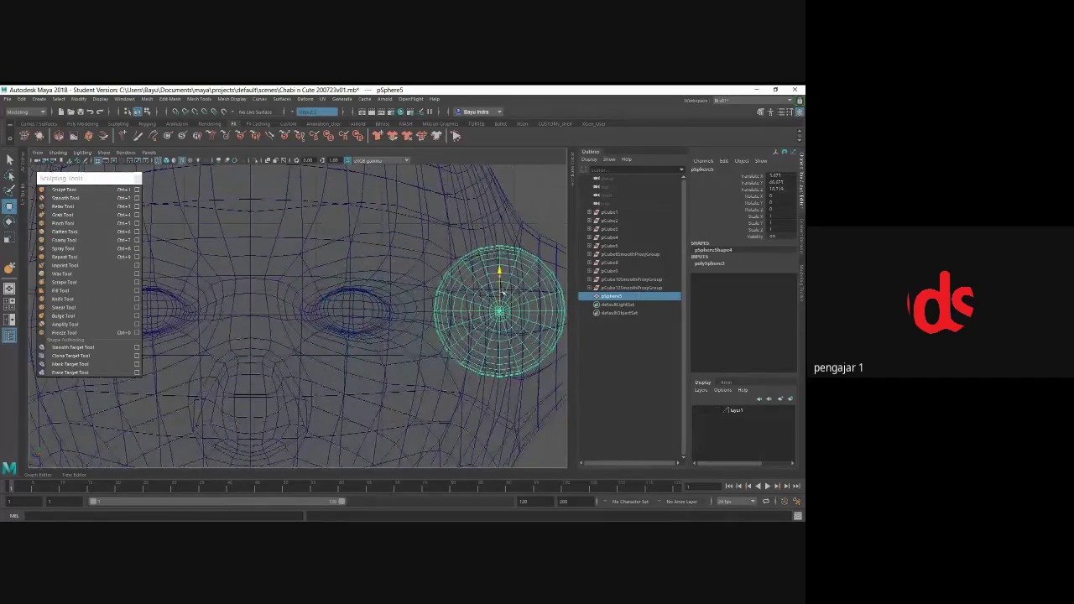
pyautogui.moveTo(474, 314); pyautogui.dragTo(327, 312)
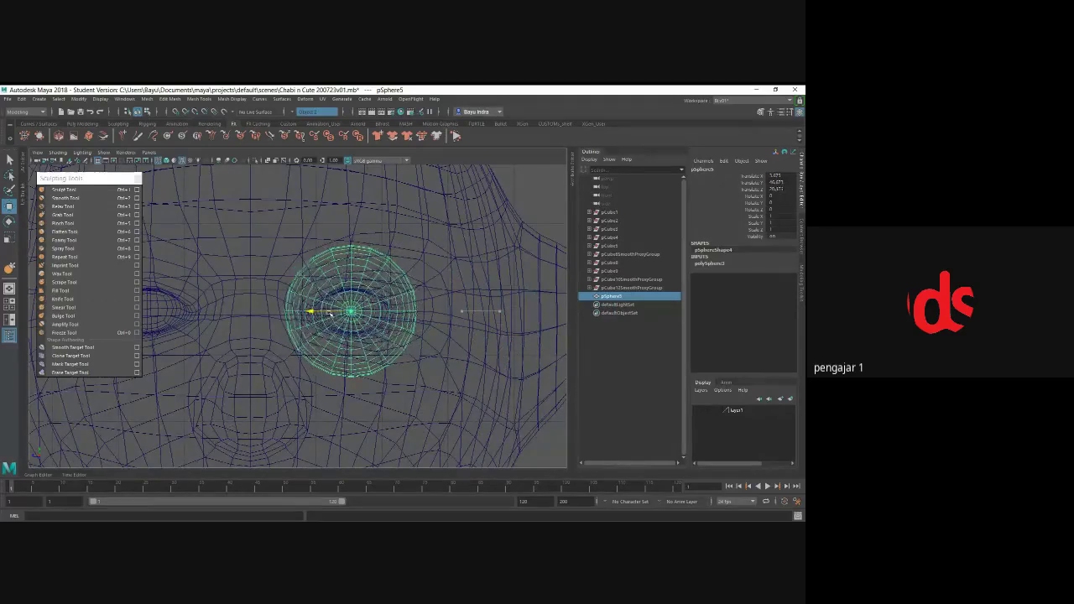
# - Reduce the polySphere5 radius to about 0.8 and centre it in the socket
pyautogui.click(711, 265)
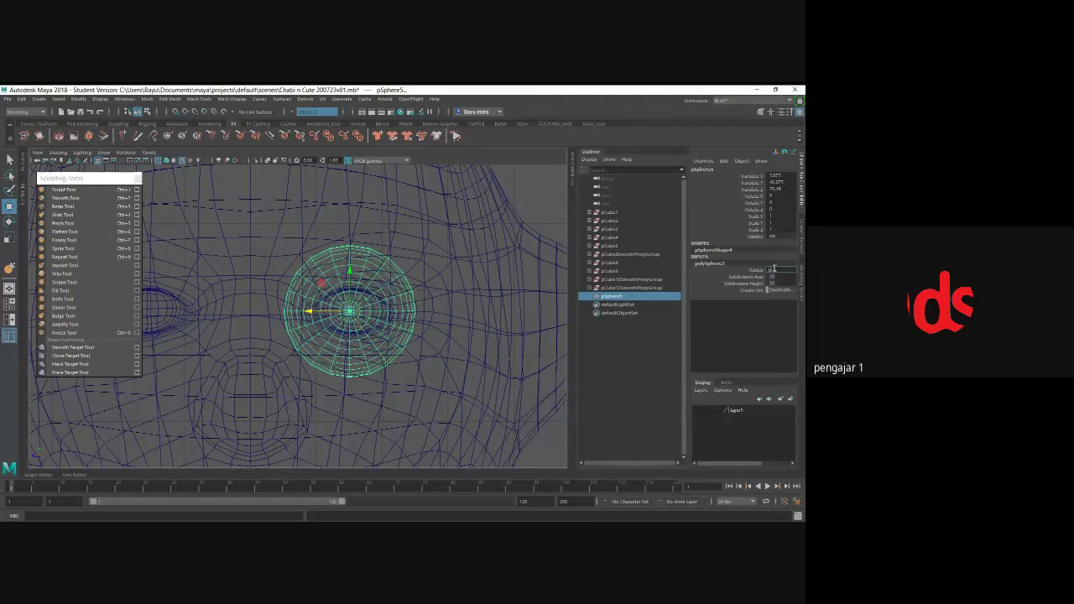
pyautogui.press('Return')
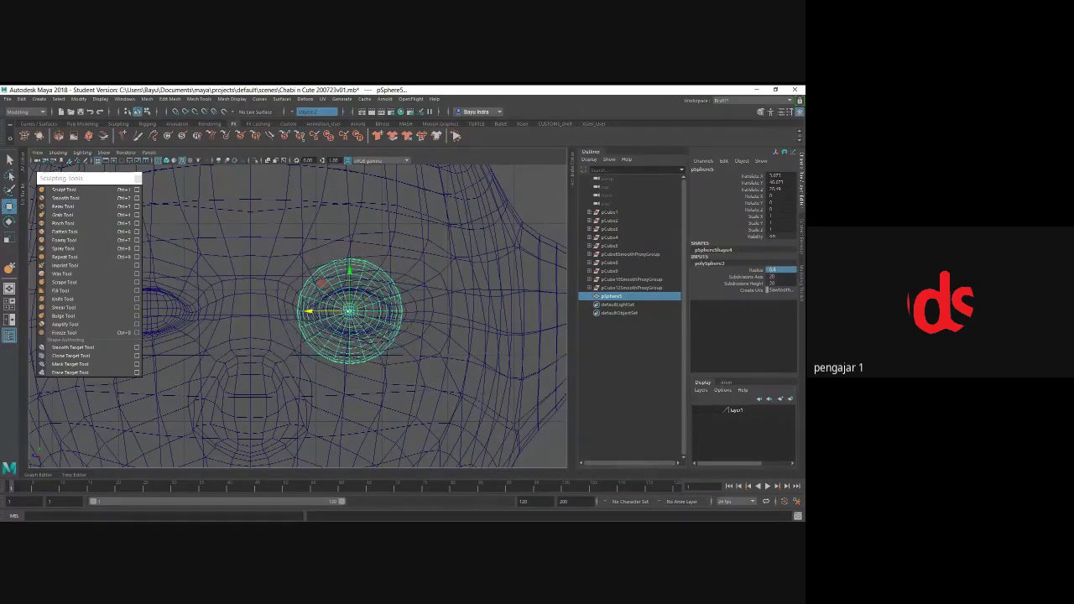
pyautogui.moveTo(320, 311); pyautogui.dragTo(324, 312)
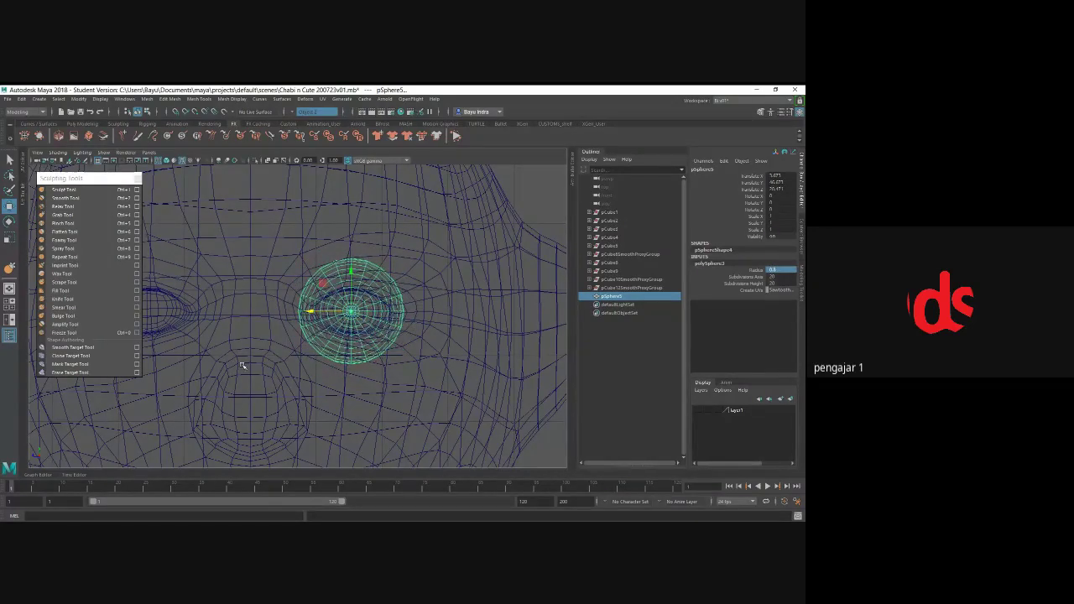
pyautogui.keyDown('alt'); pyautogui.moveTo(240, 364); pyautogui.dragTo(331, 363, button='middle'); pyautogui.keyUp('alt')
# - Duplicate the eye sphere and move the copy along X into the other socket
pyautogui.click(21, 99)
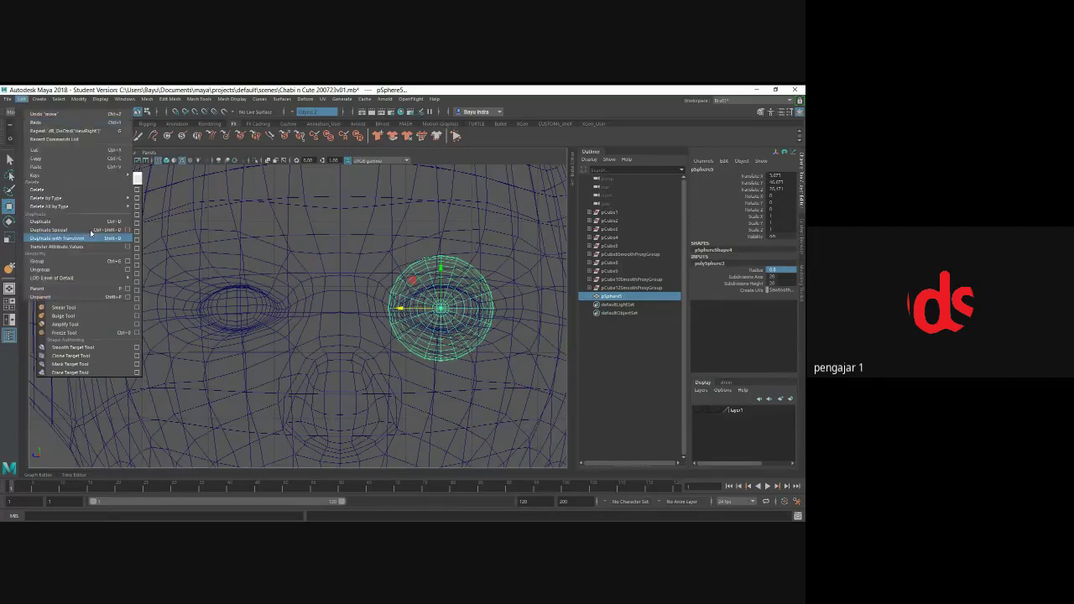
pyautogui.click(73, 232)
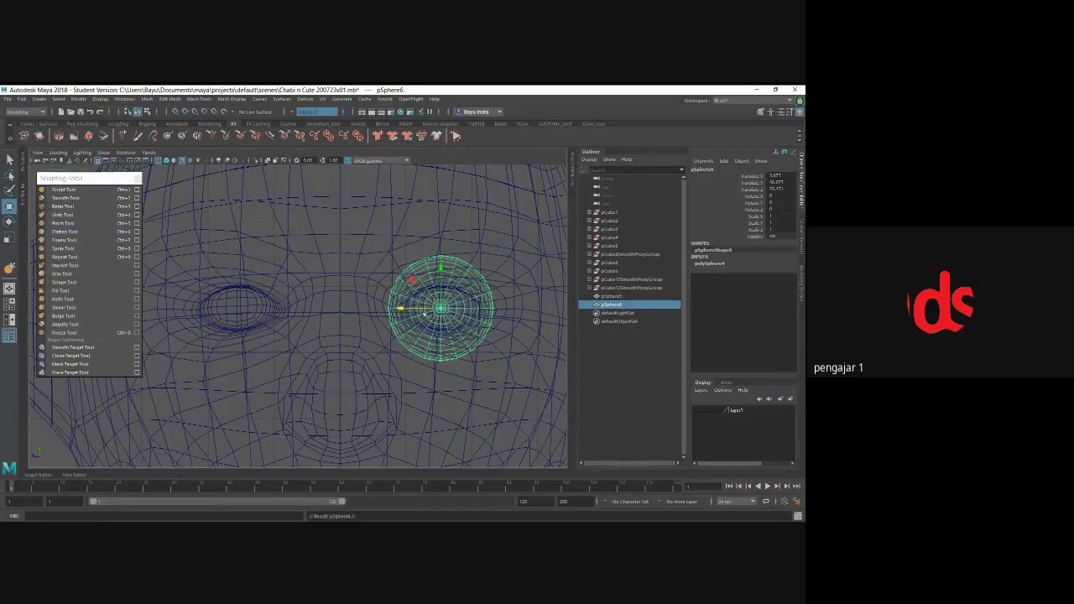
pyautogui.moveTo(423, 311)
pyautogui.mouseDown()
pyautogui.moveTo(199, 309)
pyautogui.moveTo(217, 311)
pyautogui.mouseUp()
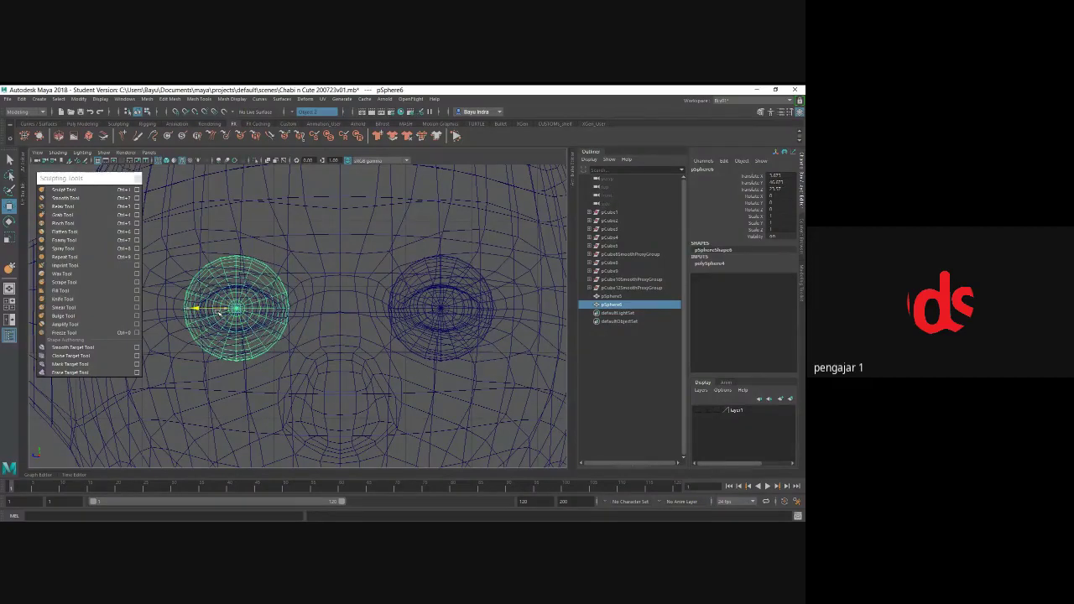
pyautogui.moveTo(219, 311); pyautogui.dragTo(219, 310)
# - Return the viewport to shaded display and inspect both eyes
pyautogui.press('space')
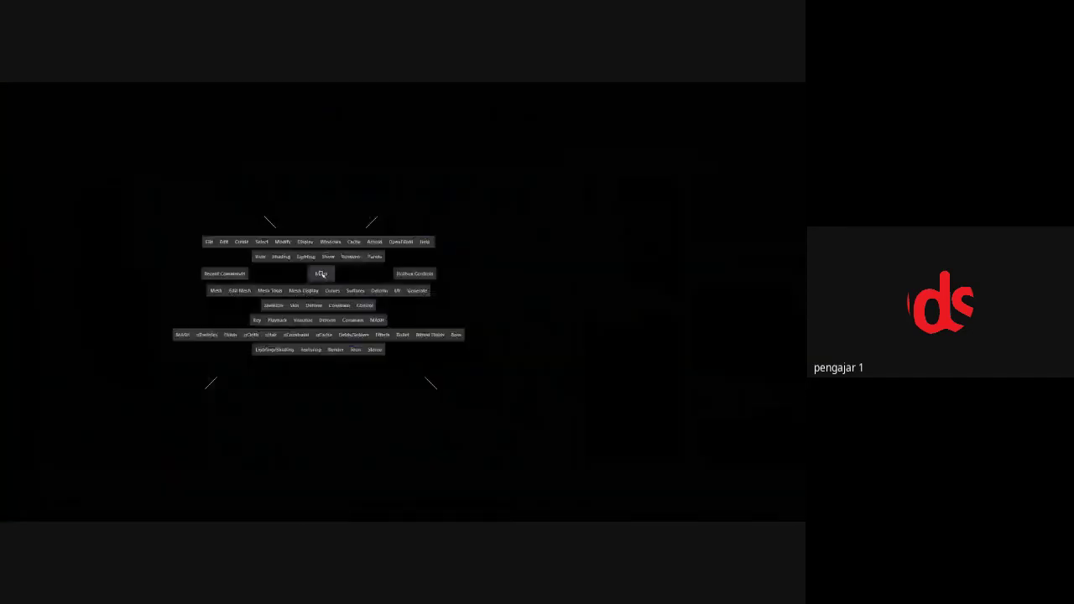
pyautogui.moveTo(321, 273)
pyautogui.keyDown('alt'); pyautogui.mouseDown()
pyautogui.moveTo(322, 321)
pyautogui.moveTo(344, 343)
pyautogui.moveTo(322, 298)
pyautogui.moveTo(360, 298)
pyautogui.moveTo(275, 334)
pyautogui.moveTo(388, 320)
pyautogui.moveTo(369, 359)
pyautogui.moveTo(425, 291)
pyautogui.mouseUp(); pyautogui.keyUp('alt')
pyautogui.press('5')
pyautogui.scroll(4, 335, 327)
pyautogui.scroll(3, 331, 315)
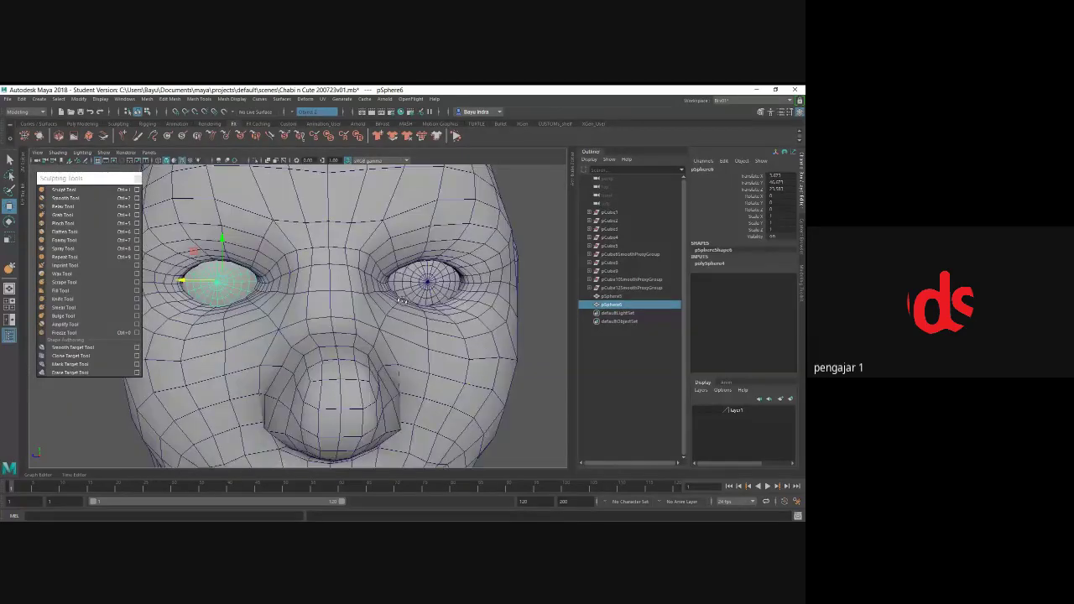
pyautogui.scroll(-3, 361, 298)
pyautogui.scroll(2, 370, 362)
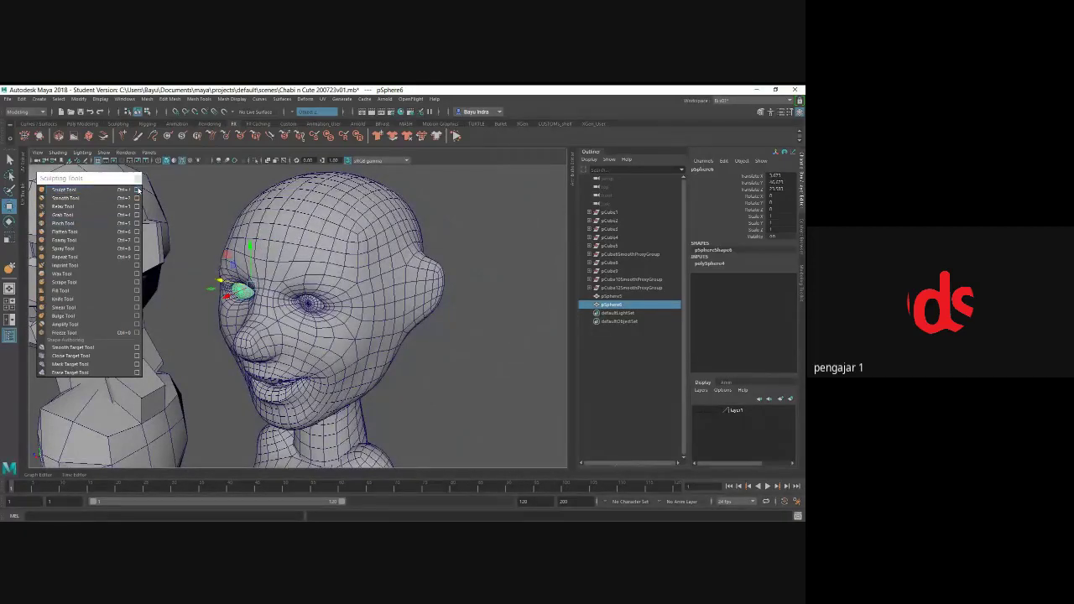
# - Select the head mesh and set the Sculpt brush direction to X, enlarged to about size 1.48
pyautogui.click(309, 220)
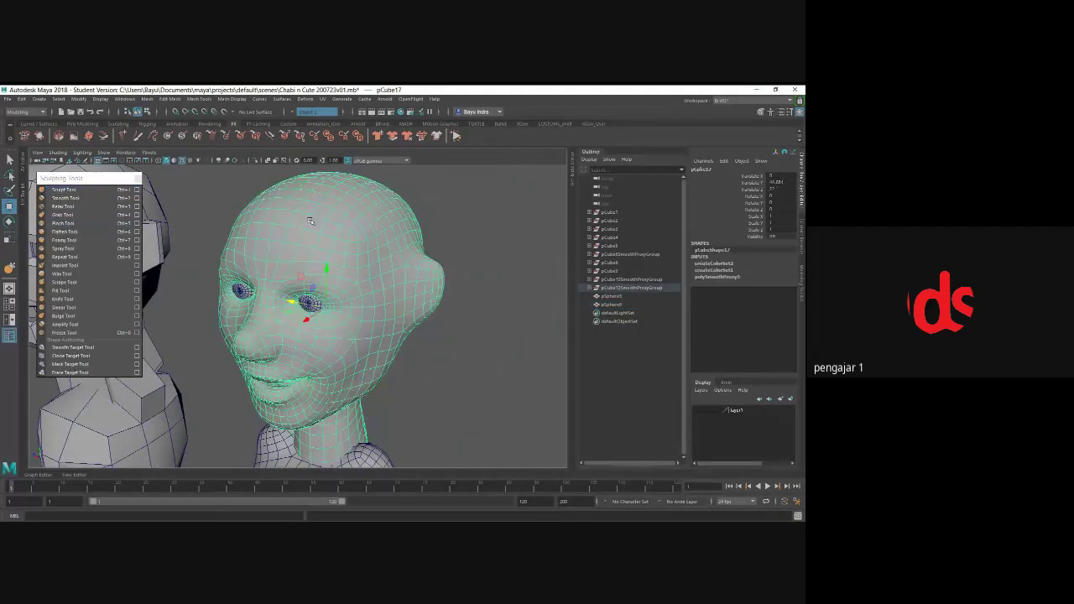
pyautogui.click(136, 192)
pyautogui.click(137, 192)
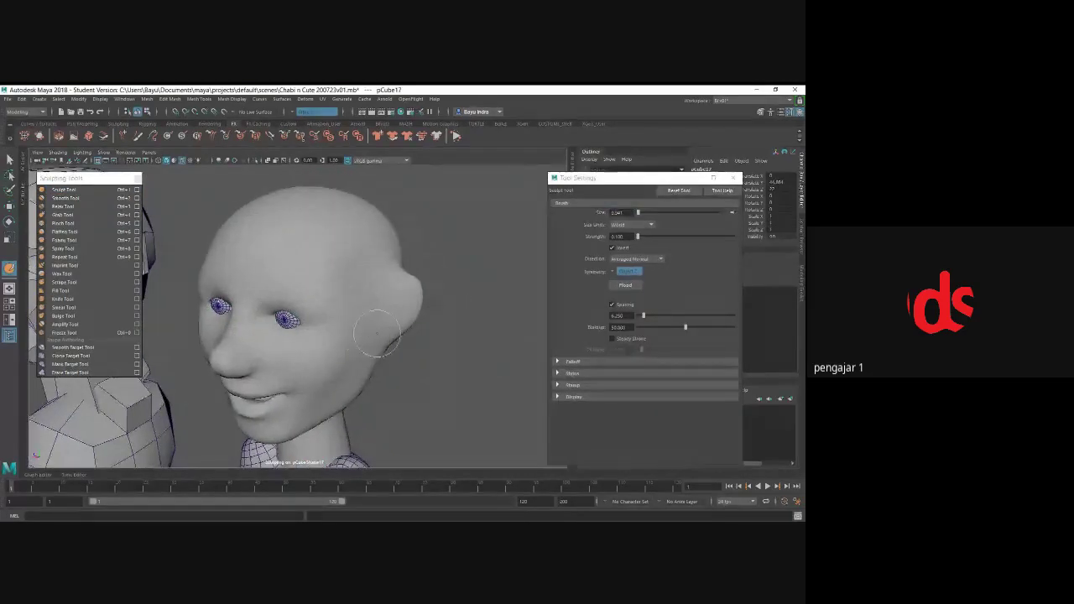
pyautogui.keyDown('alt'); pyautogui.moveTo(372, 335); pyautogui.dragTo(346, 328); pyautogui.keyUp('alt')
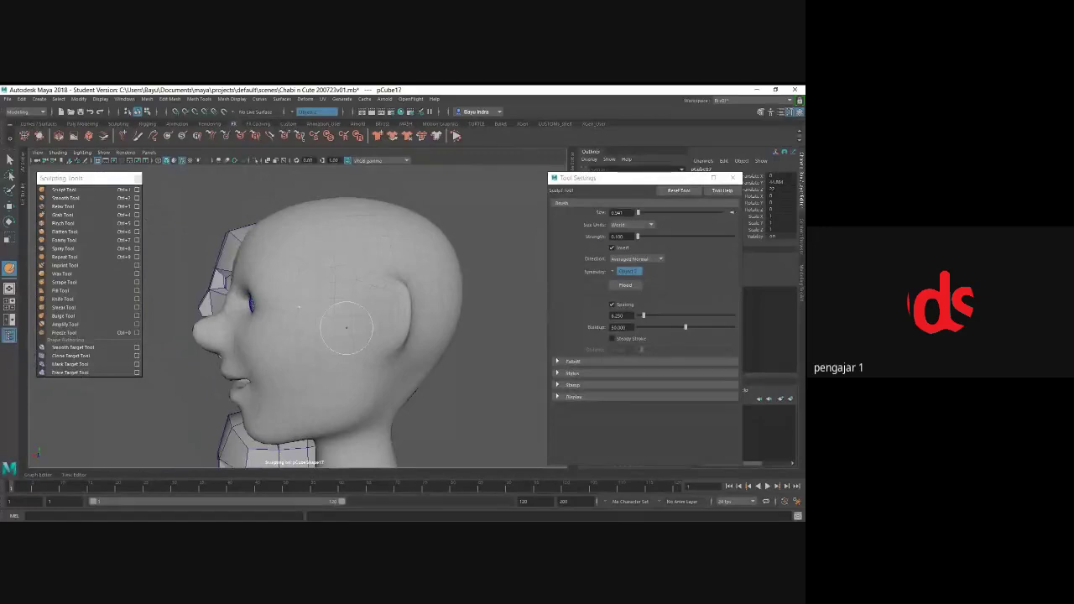
pyautogui.scroll(3, 346, 328)
pyautogui.click(653, 261)
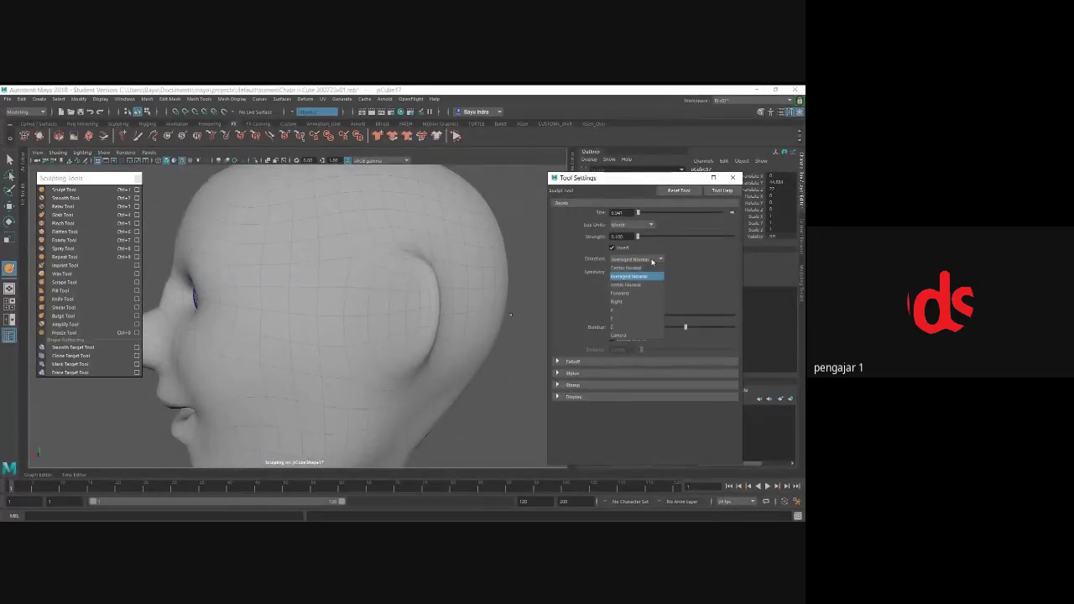
pyautogui.click(636, 312)
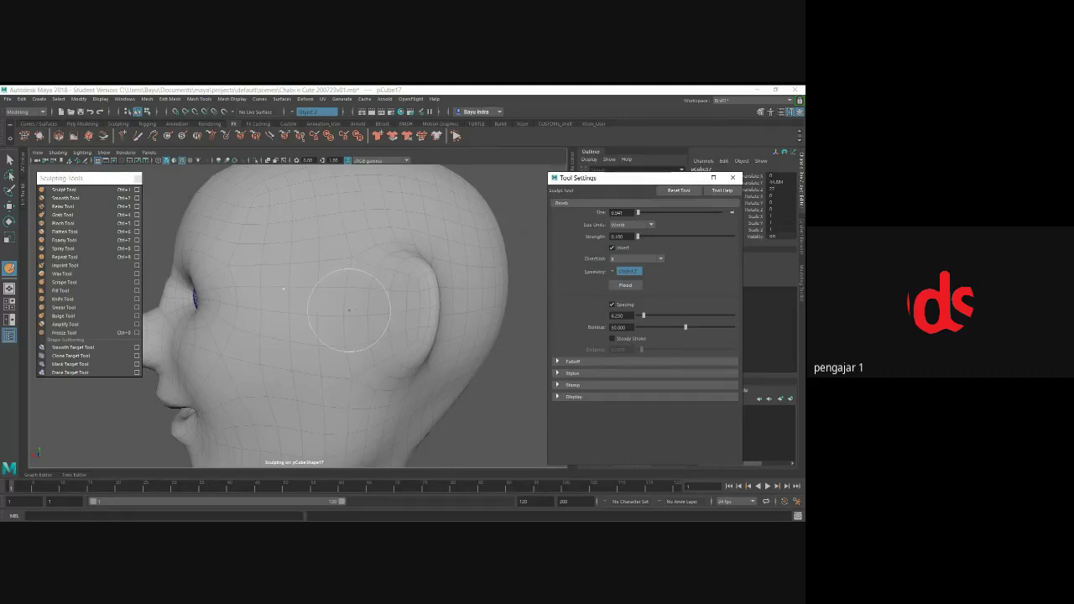
pyautogui.moveTo(355, 314); pyautogui.dragTo(370, 318)
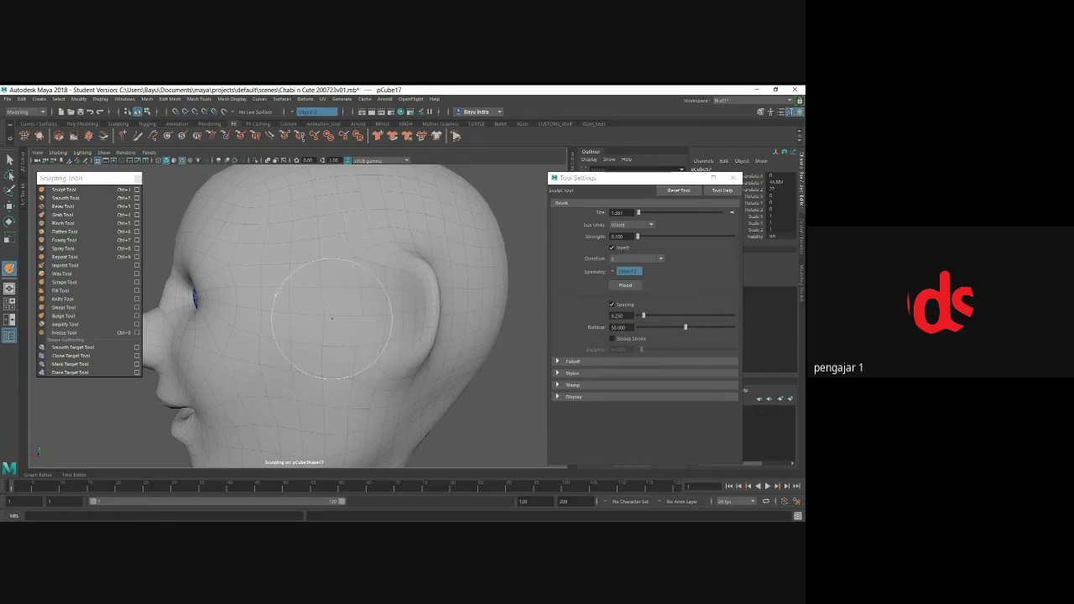
pyautogui.keyDown('alt'); pyautogui.moveTo(333, 319); pyautogui.dragTo(354, 327); pyautogui.keyUp('alt')
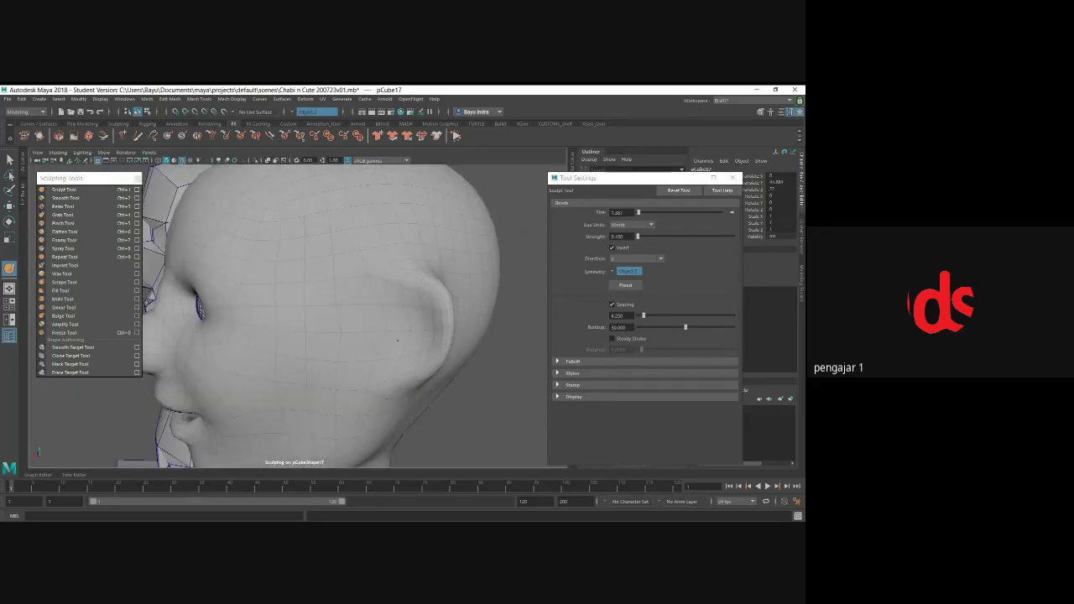
pyautogui.moveTo(401, 337)
pyautogui.keyDown('alt'); pyautogui.mouseDown()
pyautogui.moveTo(410, 322)
pyautogui.moveTo(425, 333)
pyautogui.moveTo(411, 329)
pyautogui.mouseUp(); pyautogui.keyUp('alt')
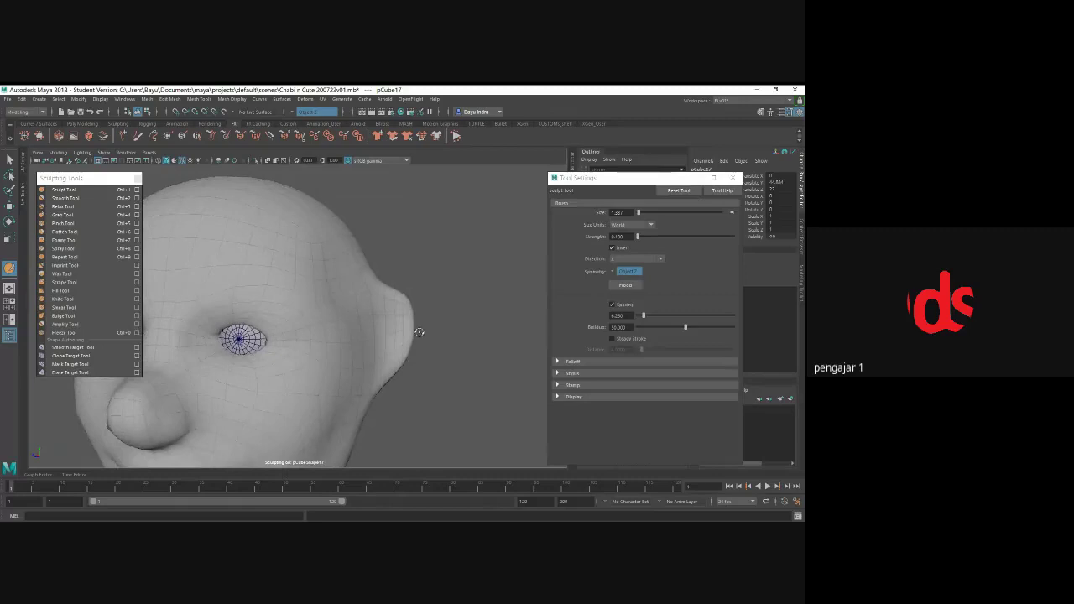
# - With the Grab brush, reshape the ear outline and jaw below it, undoing one stroke
pyautogui.click(66, 215)
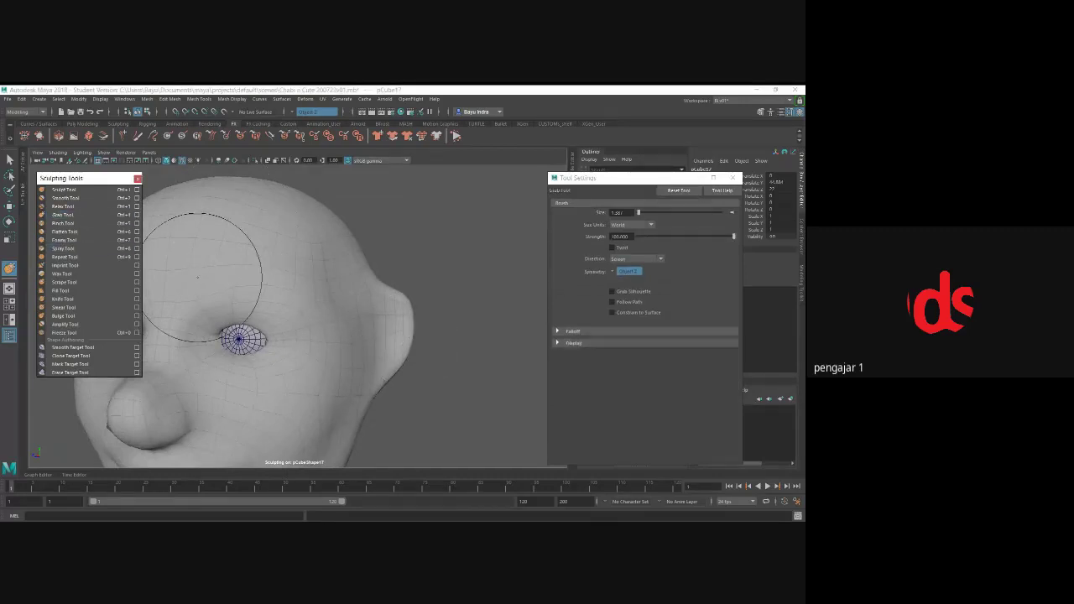
pyautogui.keyDown('alt'); pyautogui.moveTo(228, 233); pyautogui.dragTo(274, 338); pyautogui.keyUp('alt')
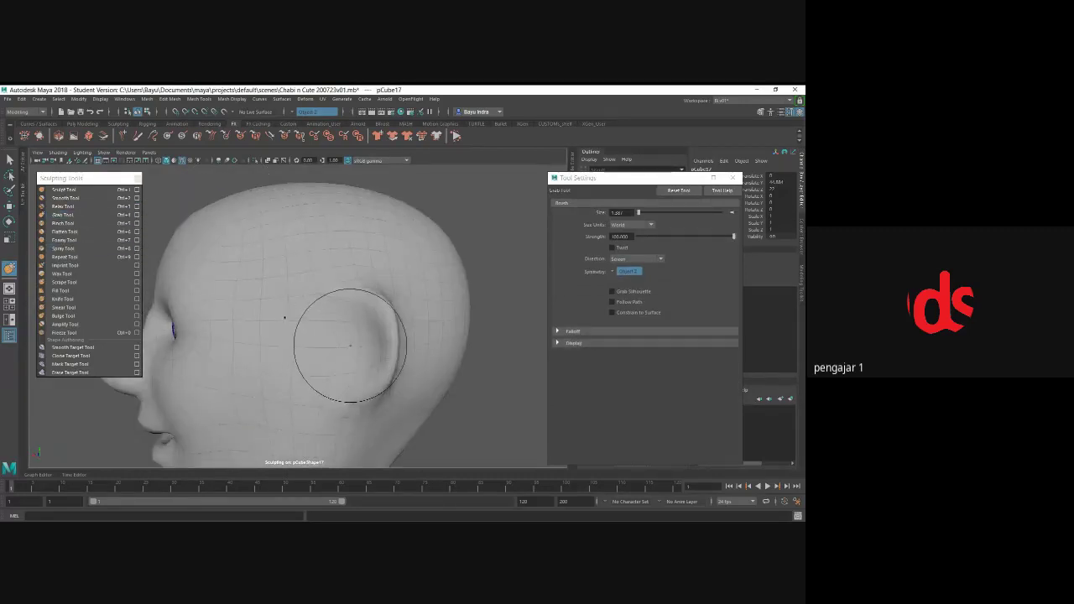
pyautogui.moveTo(360, 336)
pyautogui.mouseDown()
pyautogui.moveTo(362, 347)
pyautogui.moveTo(388, 347)
pyautogui.moveTo(409, 297)
pyautogui.mouseUp()
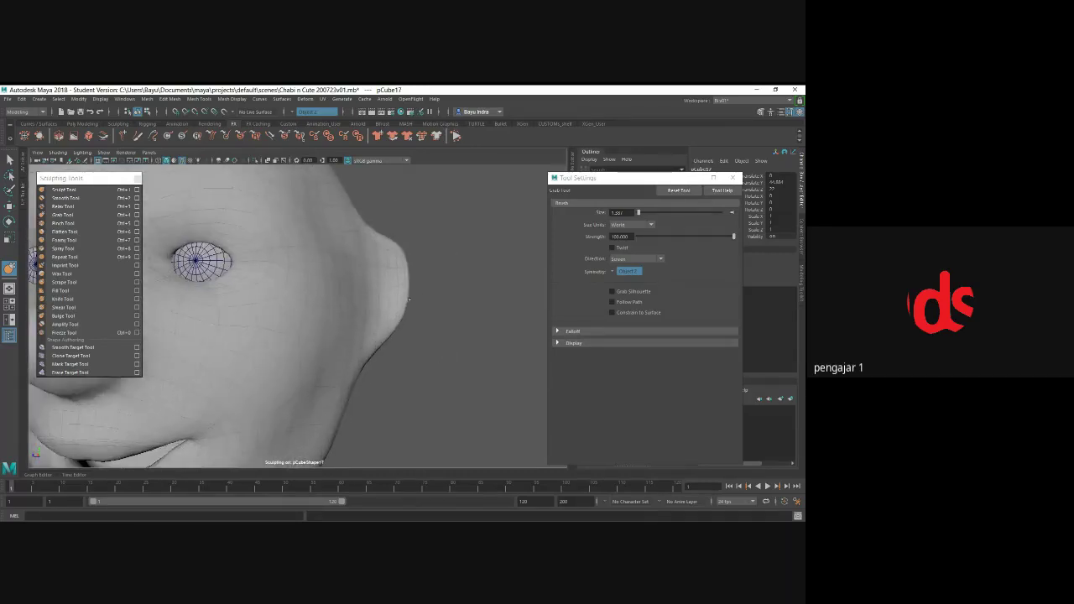
pyautogui.moveTo(386, 311); pyautogui.dragTo(407, 317)
pyautogui.moveTo(374, 352); pyautogui.dragTo(392, 347)
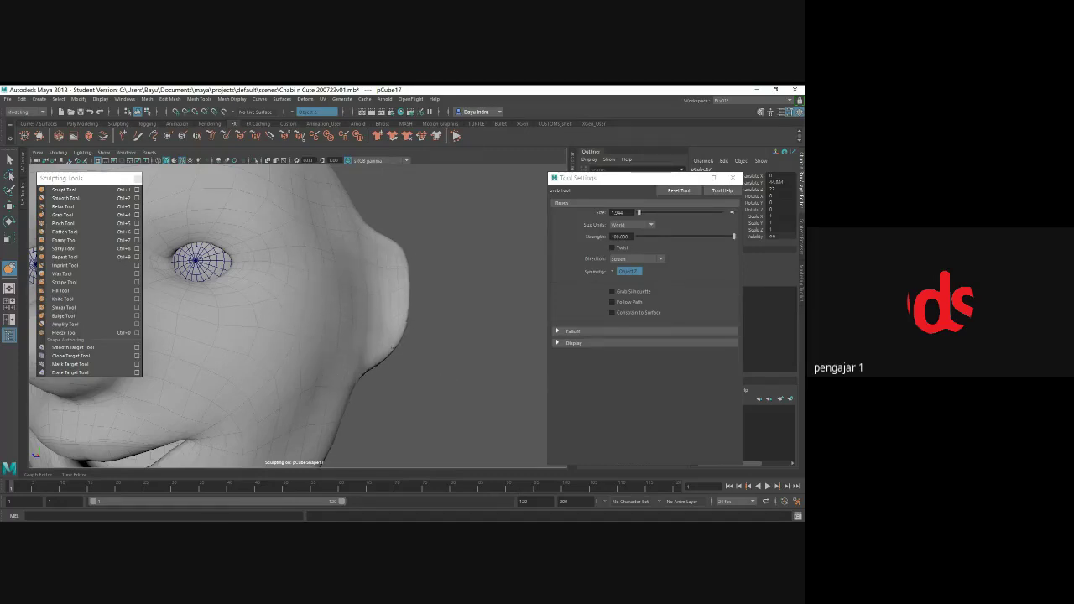
pyautogui.moveTo(403, 283); pyautogui.dragTo(414, 277)
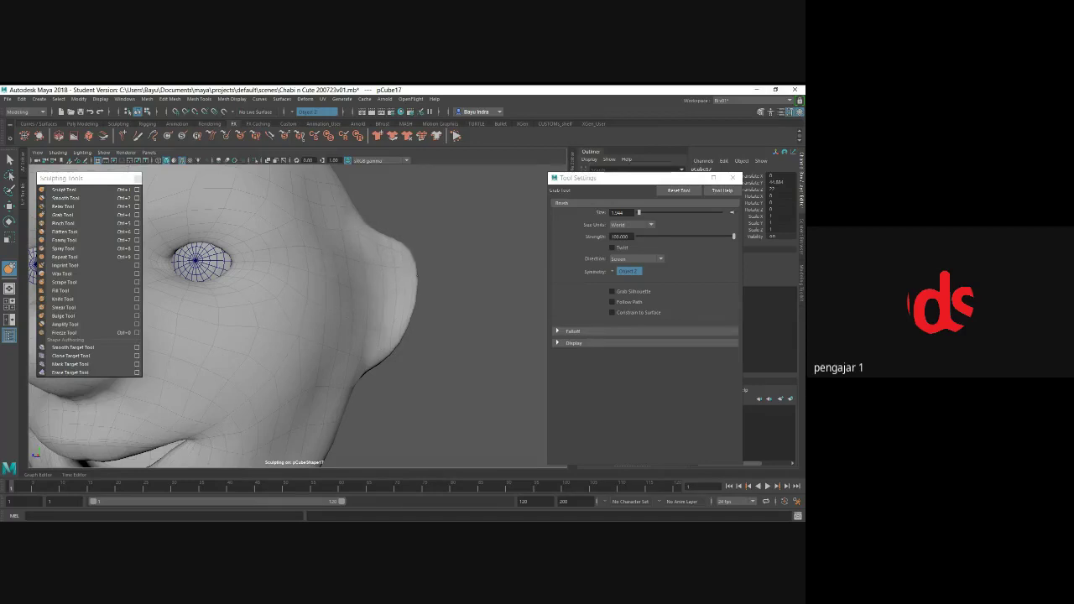
pyautogui.keyDown('alt'); pyautogui.moveTo(371, 204); pyautogui.dragTo(349, 251); pyautogui.keyUp('alt')
pyautogui.hotkey('ctrl', 'z')
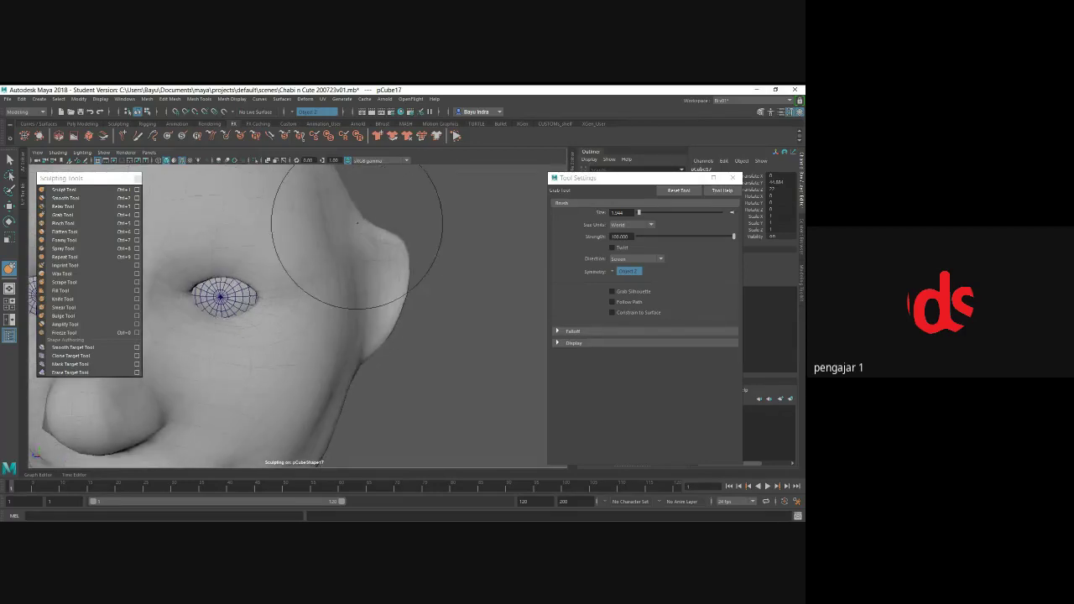
# - Pull out the ear's top edge and draw the lower ear down and outward
pyautogui.keyDown('alt'); pyautogui.moveTo(348, 227); pyautogui.dragTo(356, 225); pyautogui.keyUp('alt')
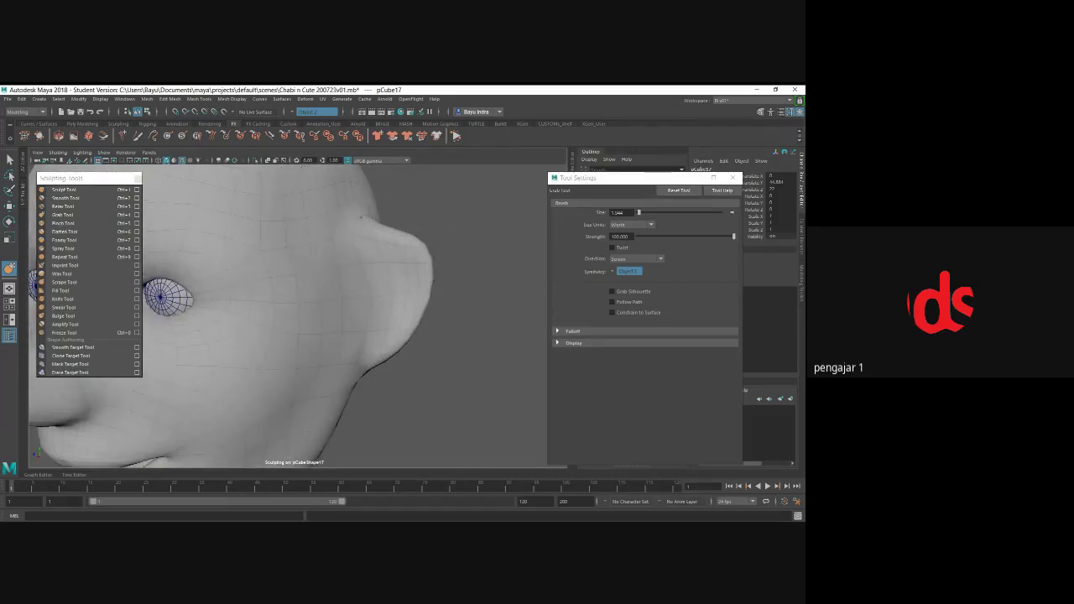
pyautogui.moveTo(401, 220)
pyautogui.mouseDown()
pyautogui.moveTo(413, 228)
pyautogui.moveTo(410, 290)
pyautogui.moveTo(433, 299)
pyautogui.moveTo(317, 315)
pyautogui.moveTo(373, 323)
pyautogui.mouseUp()
pyautogui.scroll(-5, 412, 237)
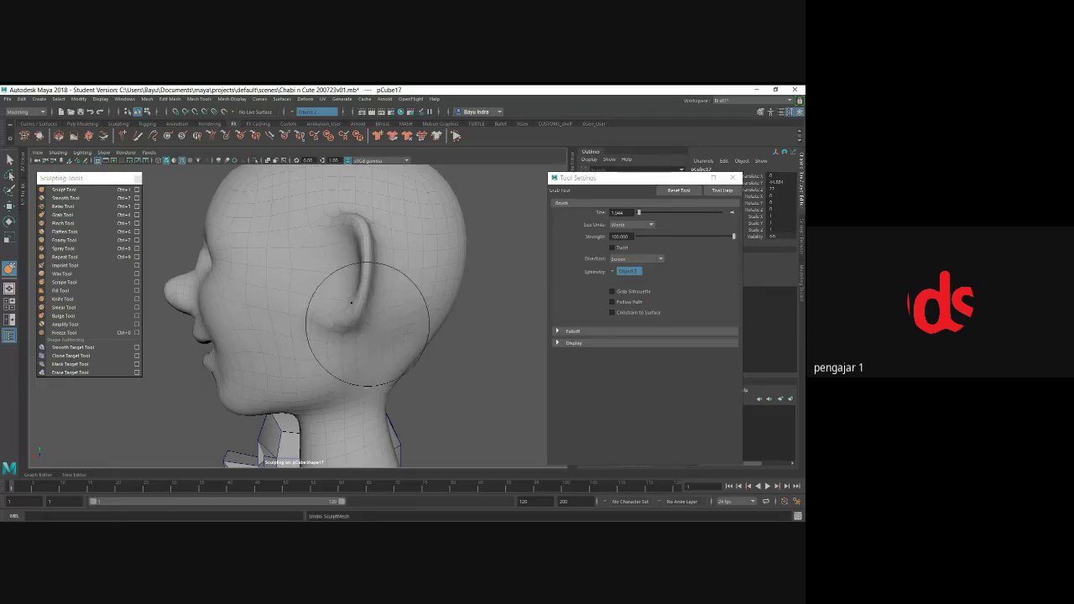
pyautogui.moveTo(359, 333); pyautogui.dragTo(450, 311)
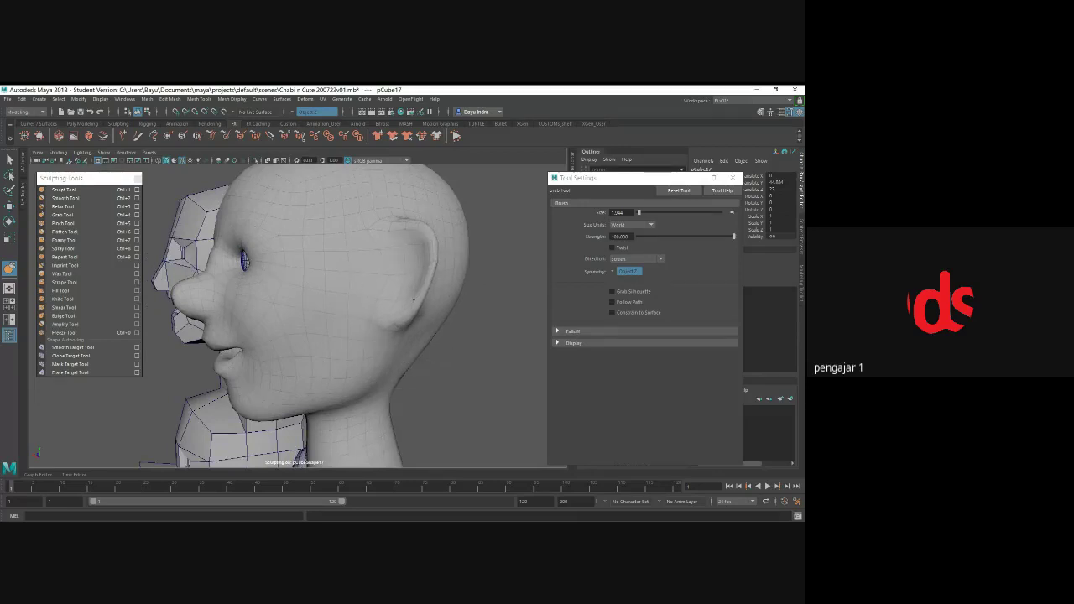
pyautogui.keyDown('alt'); pyautogui.moveTo(420, 288); pyautogui.dragTo(445, 286); pyautogui.keyUp('alt')
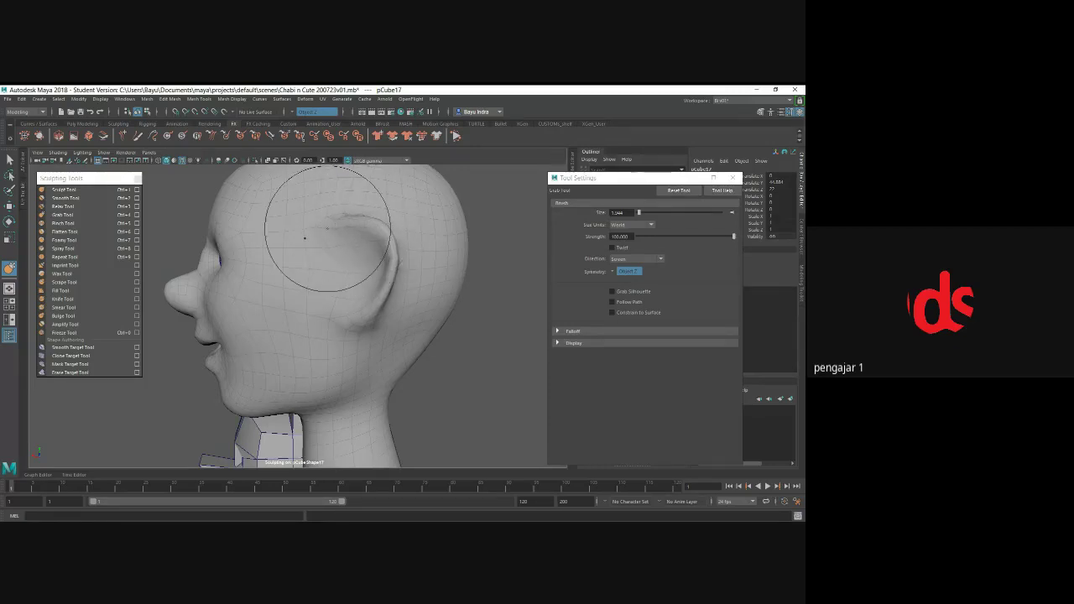
pyautogui.moveTo(325, 244)
pyautogui.keyDown('alt'); pyautogui.mouseDown()
pyautogui.moveTo(490, 279)
pyautogui.moveTo(330, 277)
pyautogui.moveTo(348, 288)
pyautogui.mouseUp(); pyautogui.keyUp('alt')
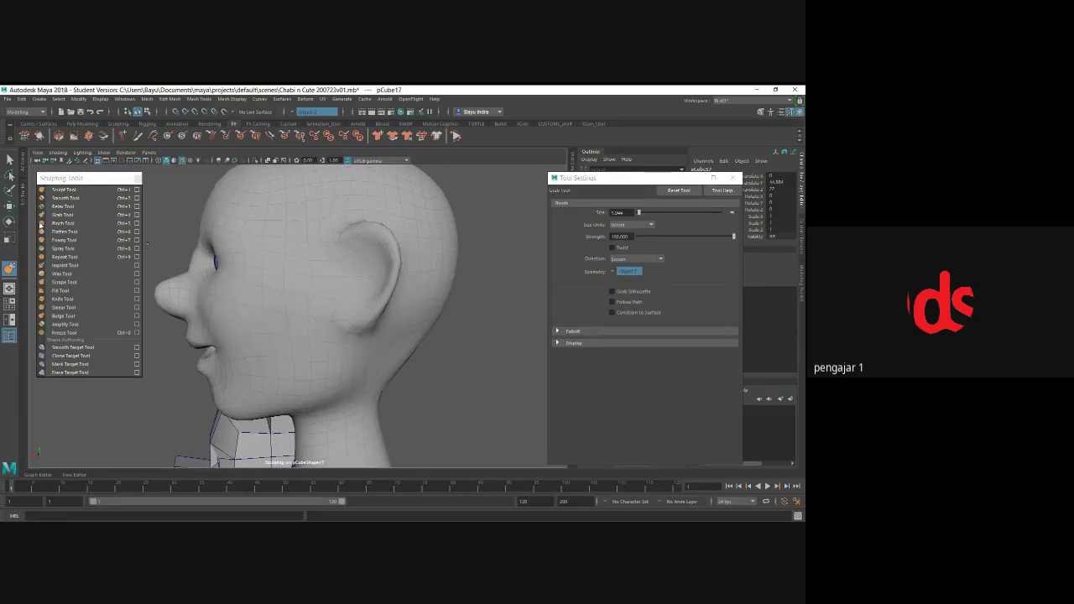
# - Enlarge the Grab brush to about 4.7 and pull the ear back, narrowing it
pyautogui.click(67, 217)
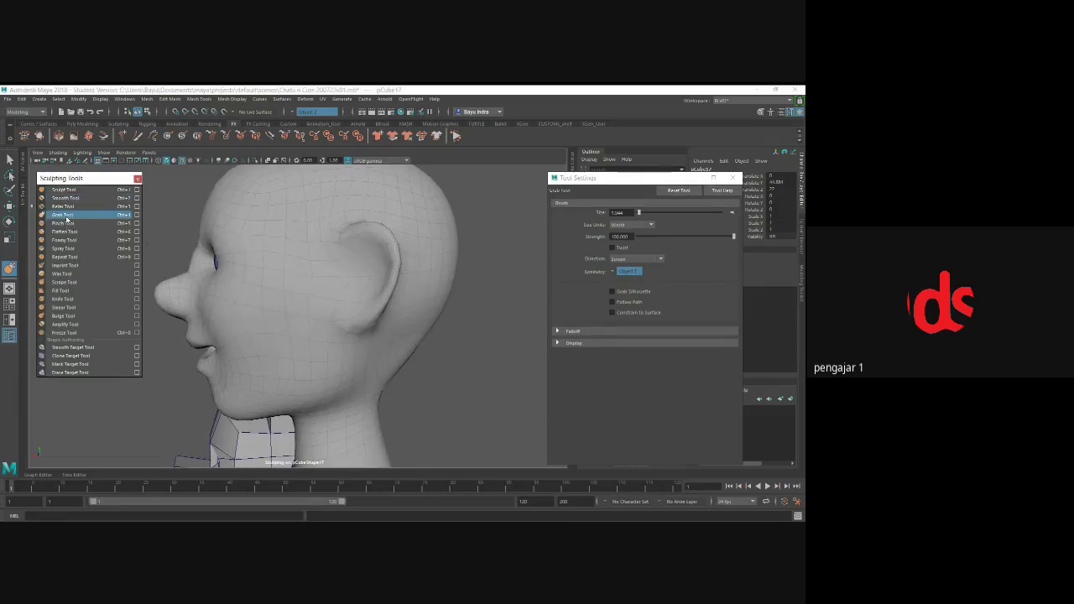
pyautogui.moveTo(252, 277)
pyautogui.keyDown('alt'); pyautogui.mouseDown()
pyautogui.moveTo(329, 283)
pyautogui.moveTo(328, 165)
pyautogui.mouseUp(); pyautogui.keyUp('alt')
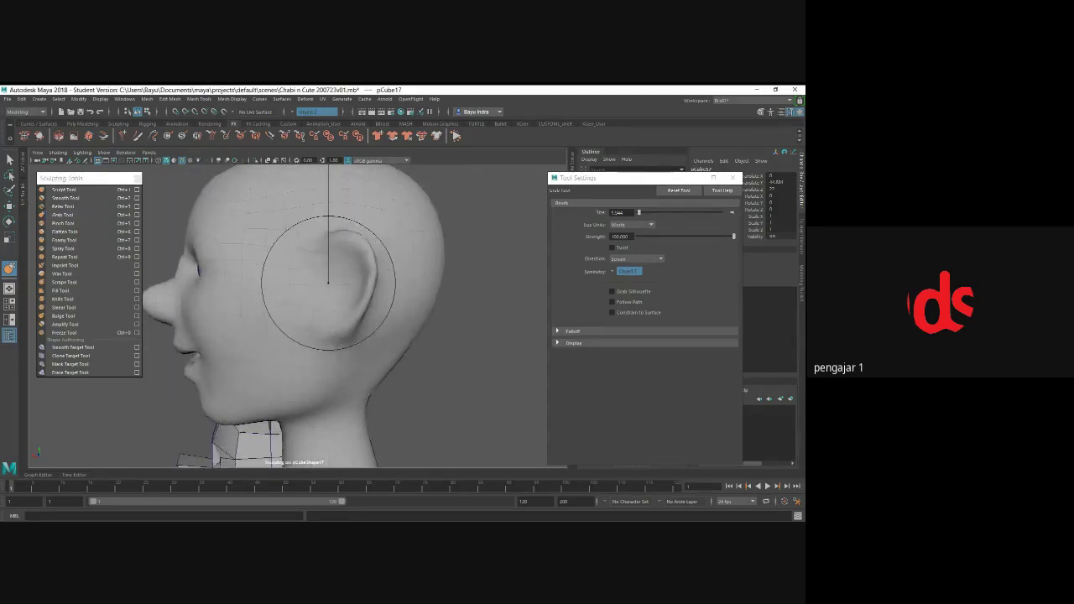
pyautogui.moveTo(329, 283)
pyautogui.mouseDown()
pyautogui.moveTo(334, 269)
pyautogui.moveTo(374, 301)
pyautogui.mouseUp()
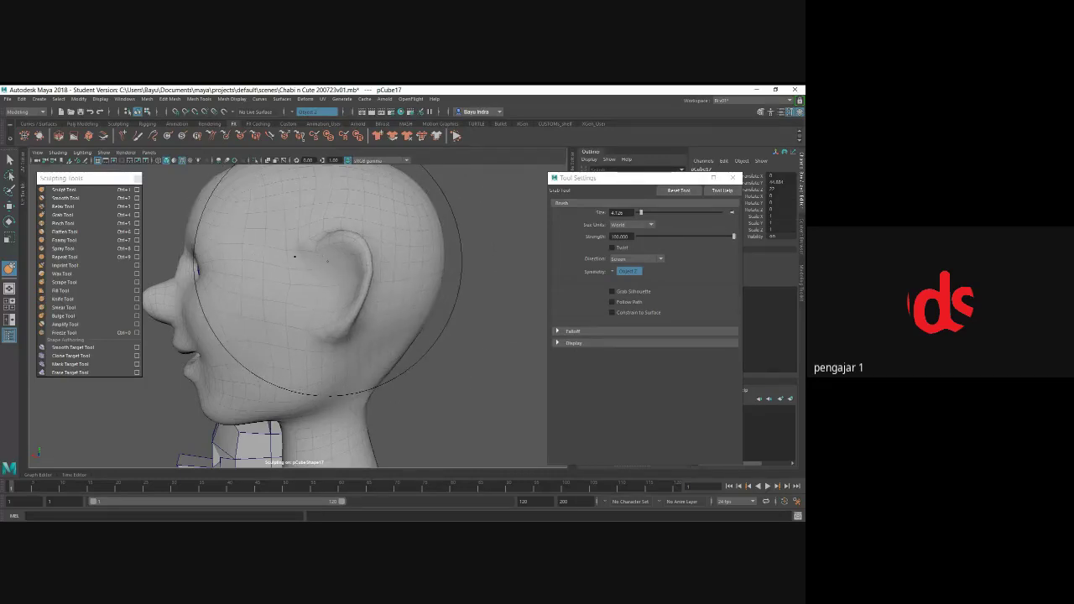
pyautogui.moveTo(327, 261)
pyautogui.mouseDown()
pyautogui.moveTo(213, 280)
pyautogui.moveTo(143, 277)
pyautogui.mouseUp()
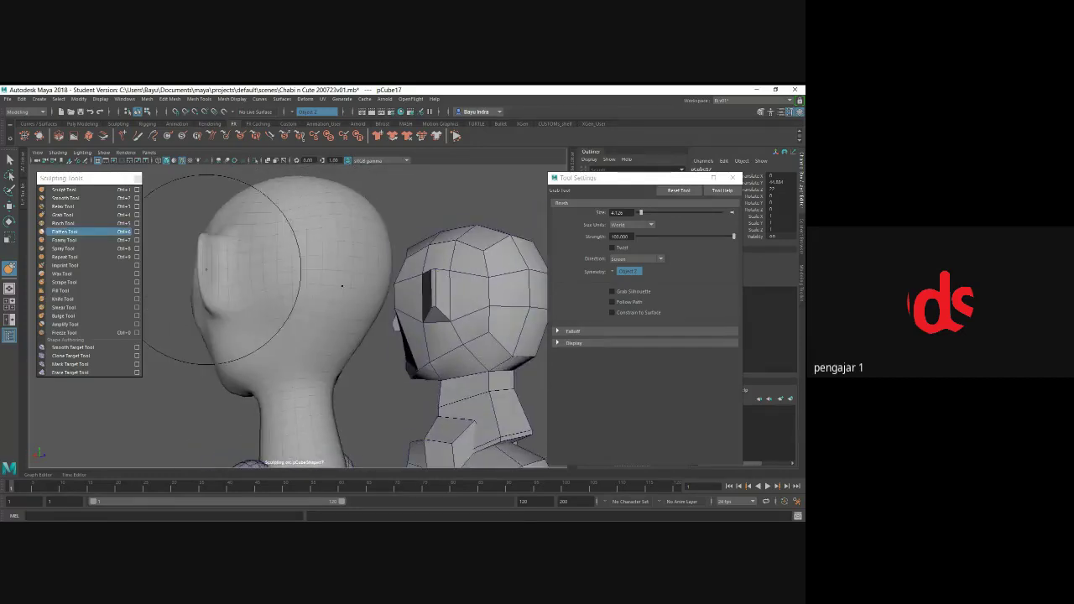
# - Set the Sculpt brush to Averaged Normal direction with size about 2.5
pyautogui.click(63, 190)
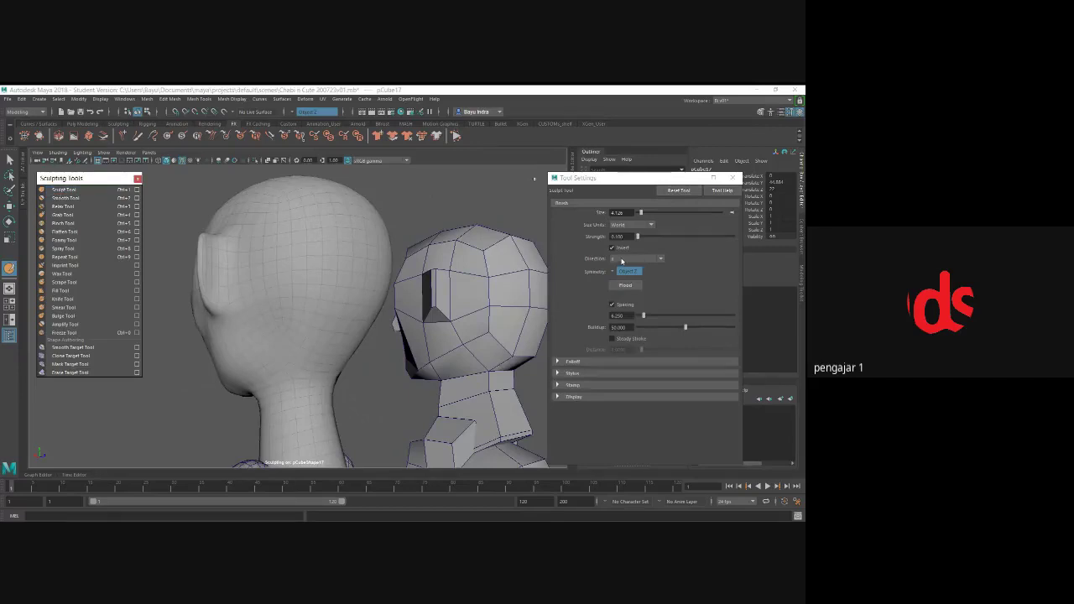
pyautogui.click(621, 263)
pyautogui.click(633, 278)
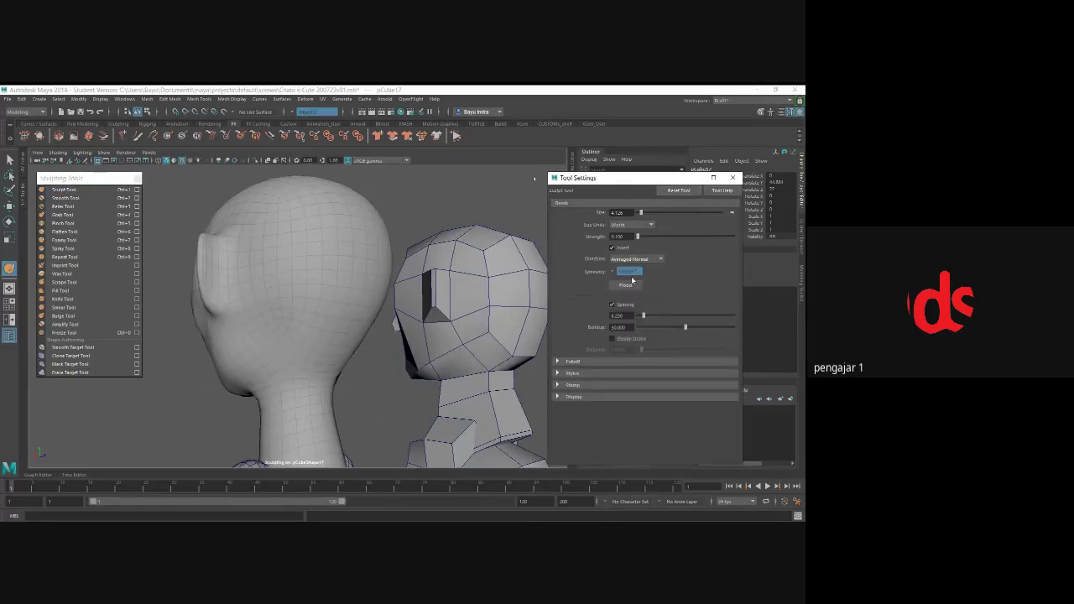
pyautogui.click(276, 359)
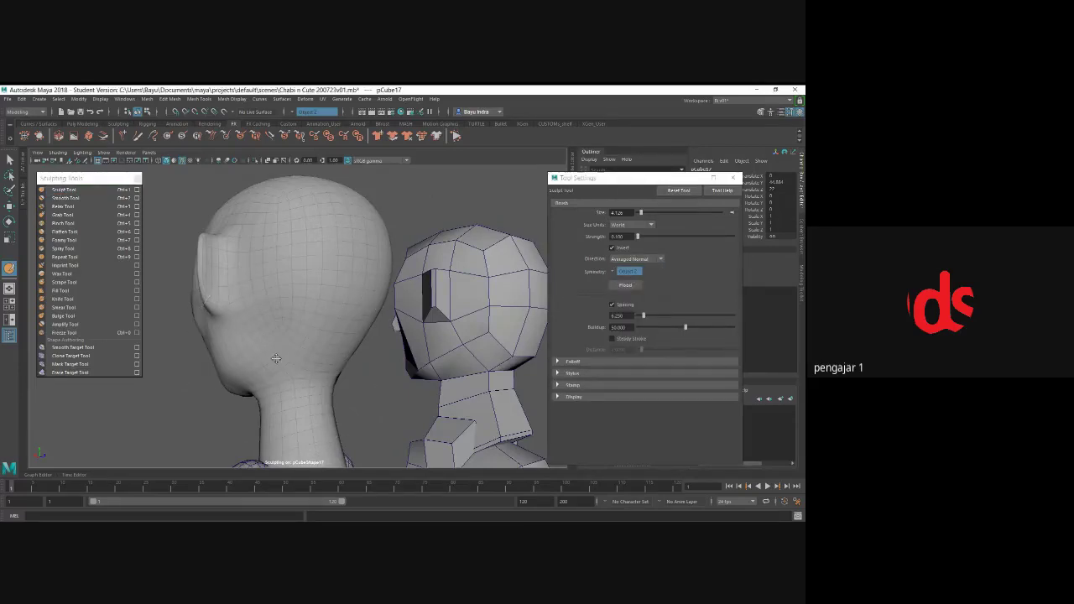
pyautogui.keyDown('alt'); pyautogui.moveTo(276, 359); pyautogui.dragTo(403, 360); pyautogui.keyUp('alt')
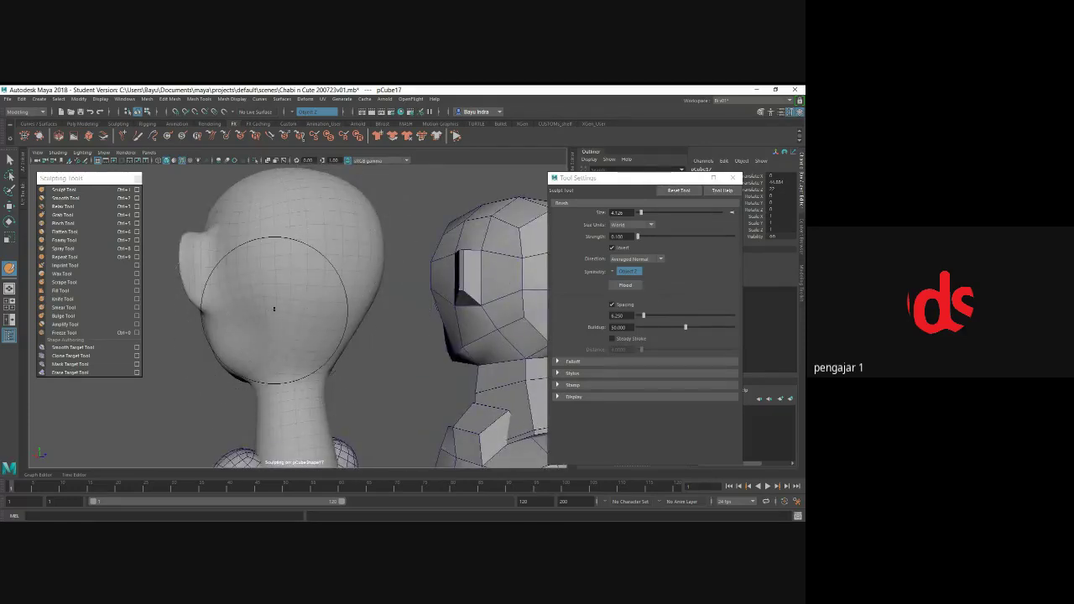
pyautogui.moveTo(269, 312); pyautogui.dragTo(222, 267)
pyautogui.keyDown('alt'); pyautogui.moveTo(304, 344); pyautogui.dragTo(354, 339); pyautogui.keyUp('alt')
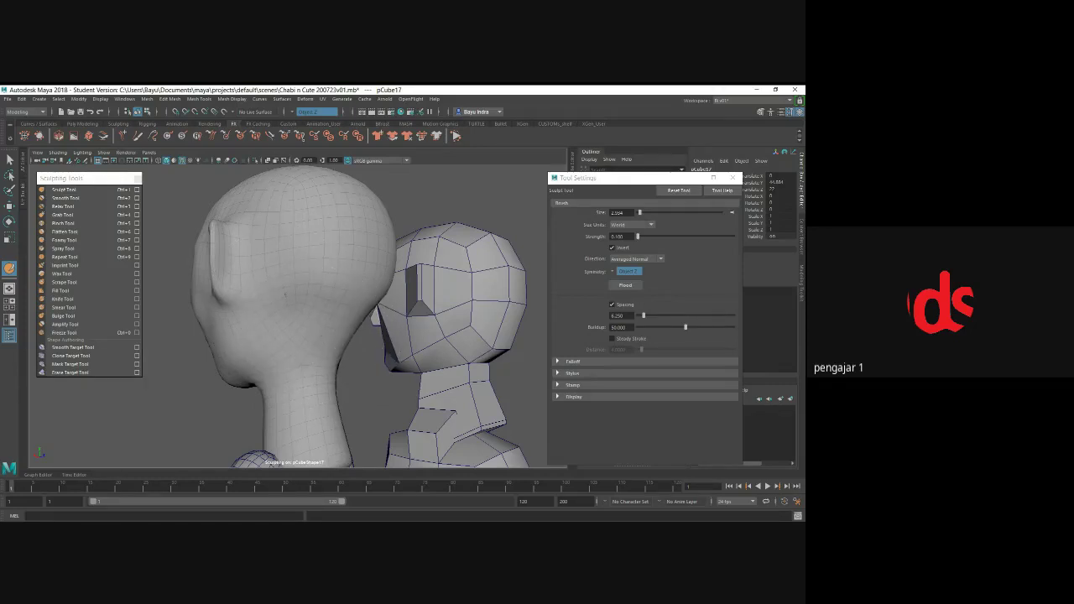
pyautogui.keyDown('alt'); pyautogui.moveTo(311, 324); pyautogui.dragTo(348, 343); pyautogui.keyUp('alt')
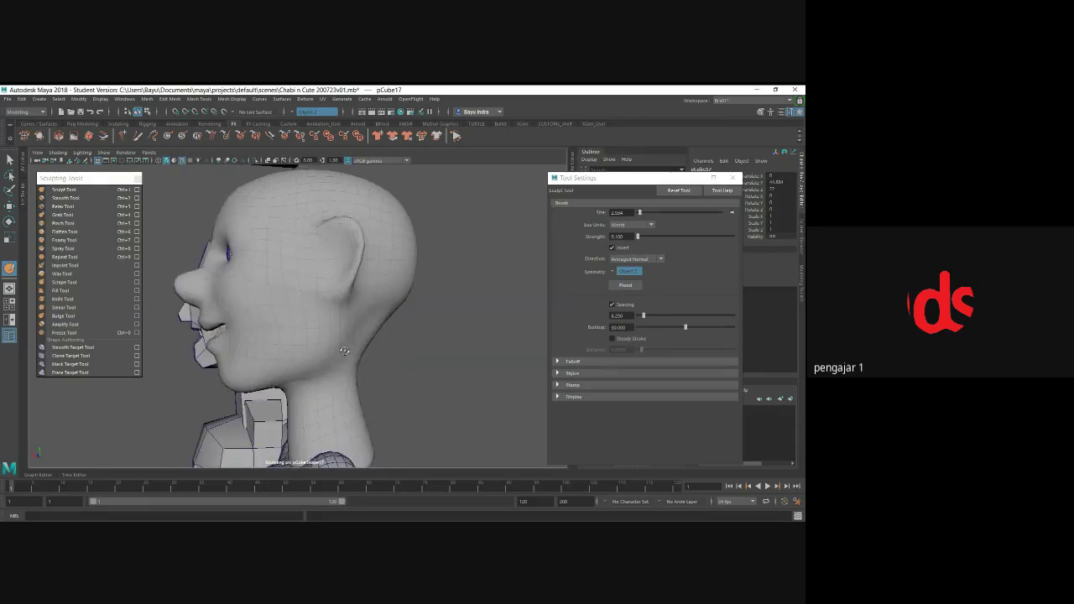
# - With the Grab brush, pull the back of the head down and reshape around the ear
pyautogui.click(70, 216)
pyautogui.keyDown('alt'); pyautogui.moveTo(408, 307); pyautogui.dragTo(348, 360); pyautogui.keyUp('alt')
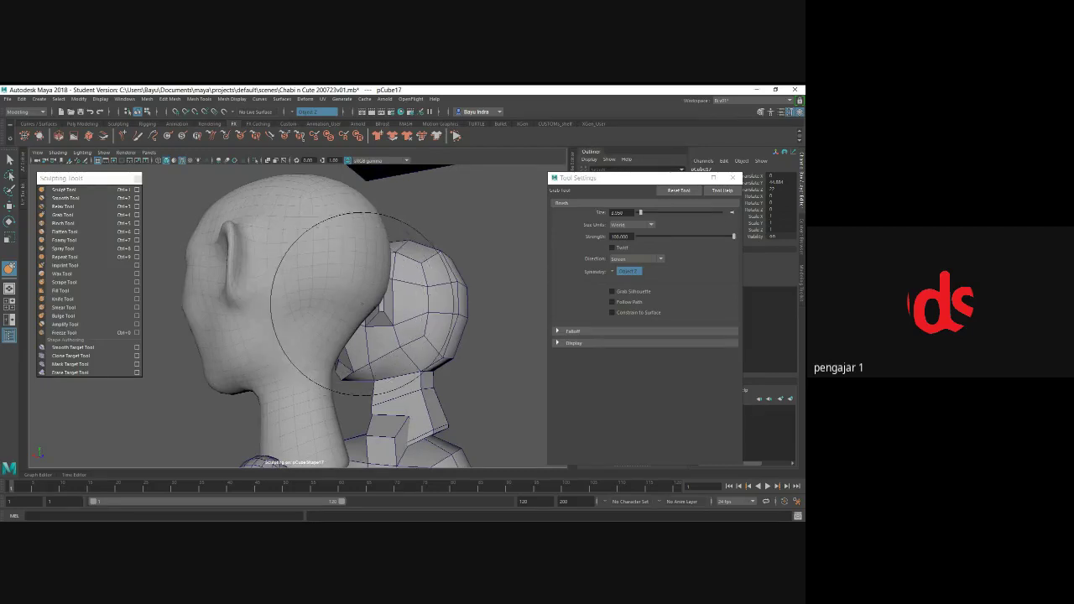
pyautogui.moveTo(340, 310)
pyautogui.mouseDown()
pyautogui.moveTo(340, 320)
pyautogui.moveTo(366, 319)
pyautogui.mouseUp()
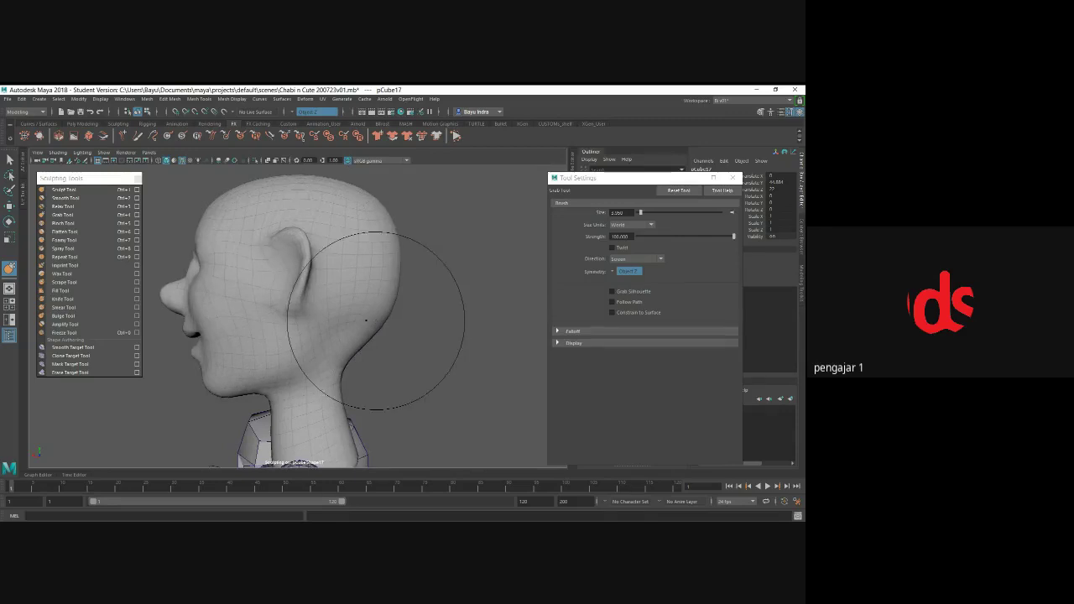
pyautogui.moveTo(368, 277); pyautogui.dragTo(379, 303)
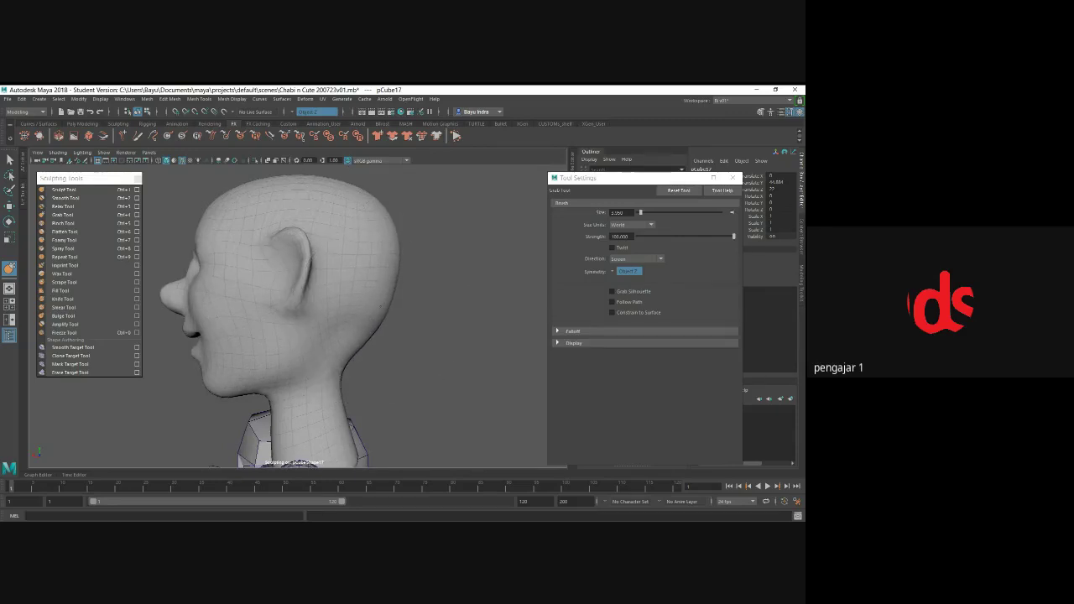
pyautogui.moveTo(374, 235)
pyautogui.mouseDown()
pyautogui.moveTo(365, 246)
pyautogui.moveTo(377, 226)
pyautogui.moveTo(283, 347)
pyautogui.moveTo(383, 319)
pyautogui.moveTo(252, 319)
pyautogui.mouseUp()
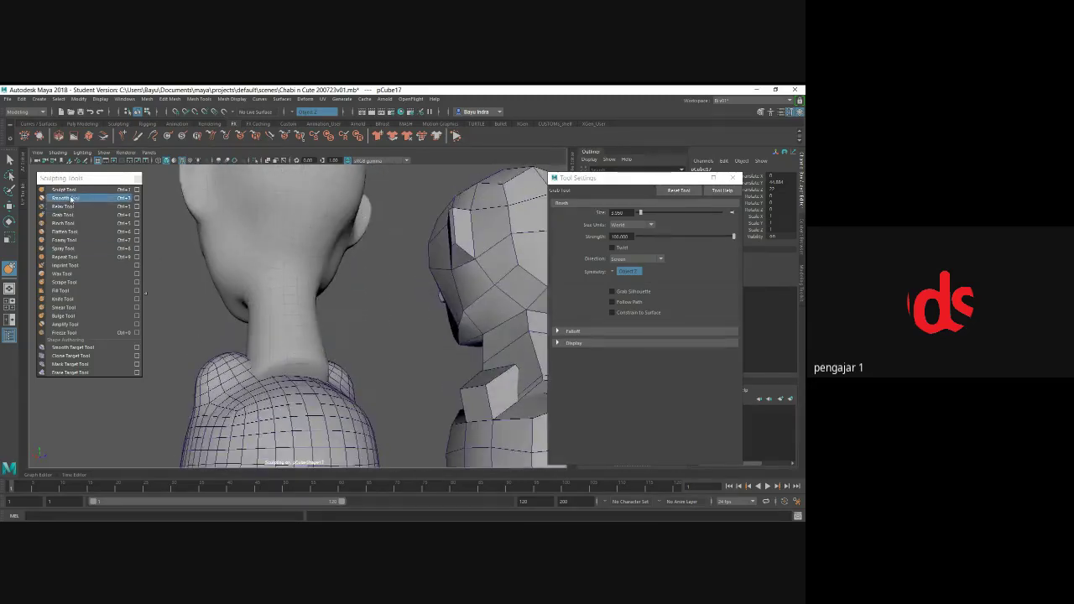
# - With the Sculpt brush and Invert turned off, build up the lower edge of the chibi head's neck
pyautogui.click(64, 190)
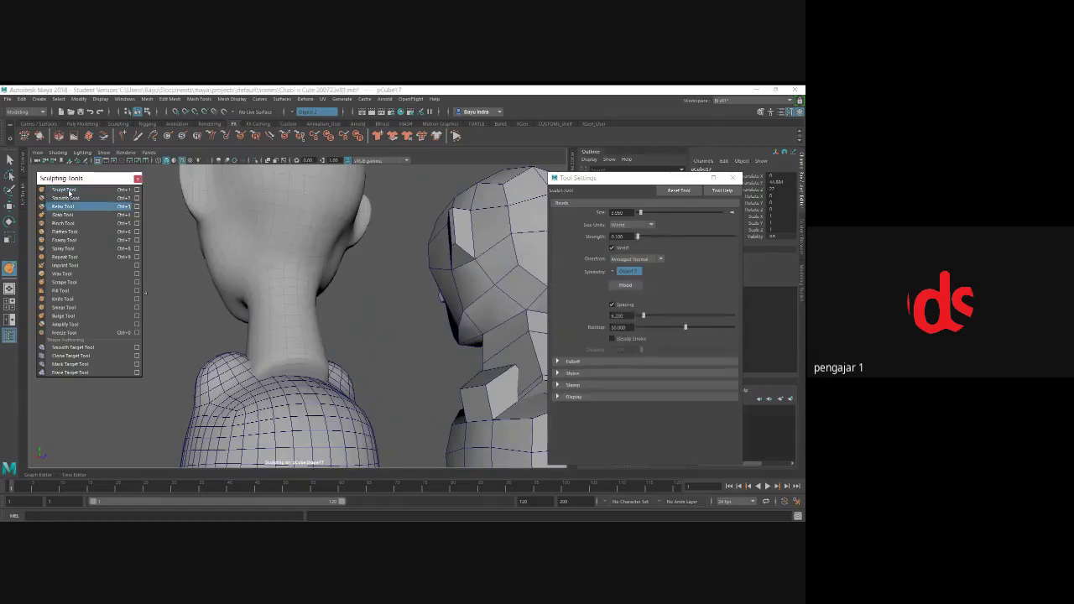
pyautogui.click(619, 248)
pyautogui.keyDown('alt'); pyautogui.moveTo(330, 311); pyautogui.dragTo(273, 308); pyautogui.keyUp('alt')
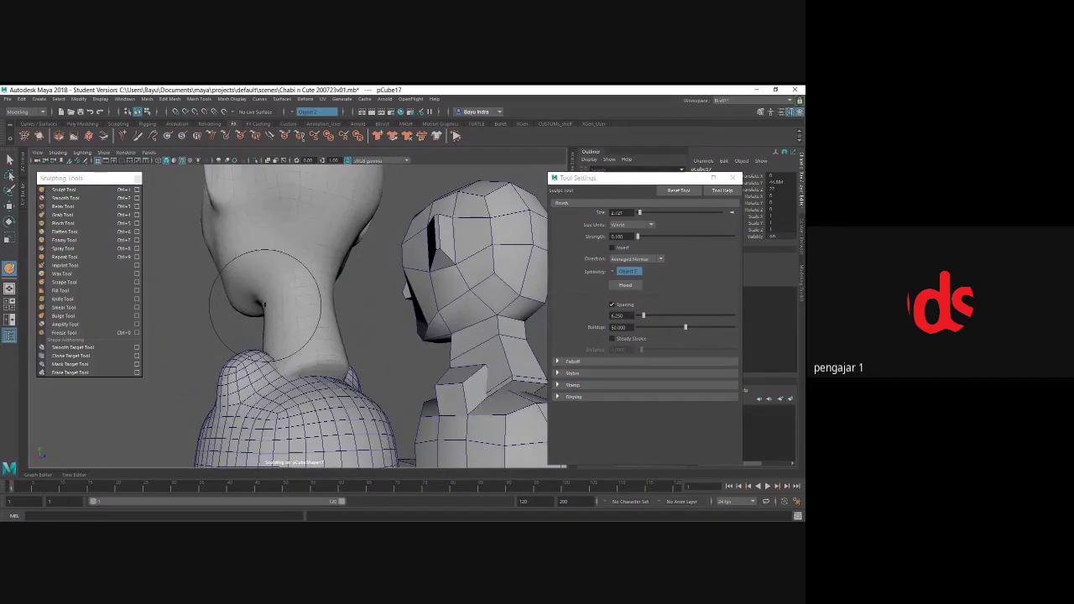
pyautogui.scroll(3, 273, 306)
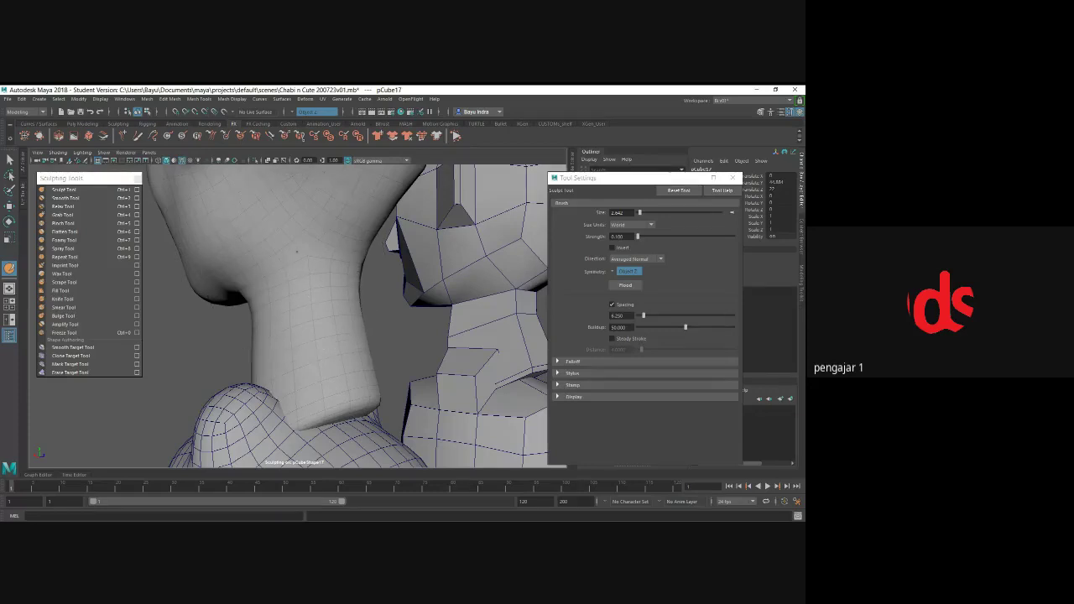
pyautogui.moveTo(320, 333)
pyautogui.mouseDown()
pyautogui.moveTo(317, 391)
pyautogui.moveTo(234, 339)
pyautogui.moveTo(402, 331)
pyautogui.moveTo(289, 302)
pyautogui.moveTo(328, 339)
pyautogui.moveTo(320, 267)
pyautogui.moveTo(403, 364)
pyautogui.mouseUp()
pyautogui.scroll(-3, 328, 339)
# - Select the second head (pCube13) and turn both heads to a more side-on view
pyautogui.press('w')
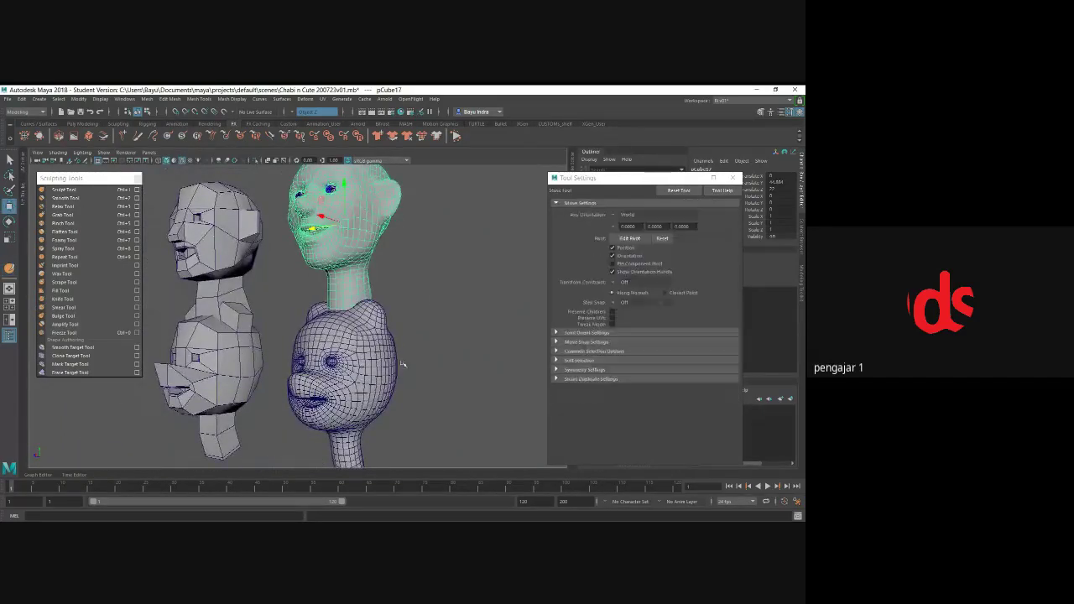
pyautogui.click(403, 363)
pyautogui.click(371, 382)
pyautogui.moveTo(372, 382)
pyautogui.keyDown('alt'); pyautogui.mouseDown()
pyautogui.moveTo(332, 379)
pyautogui.moveTo(252, 336)
pyautogui.mouseUp(); pyautogui.keyUp('alt')
pyautogui.scroll(3, 331, 378)
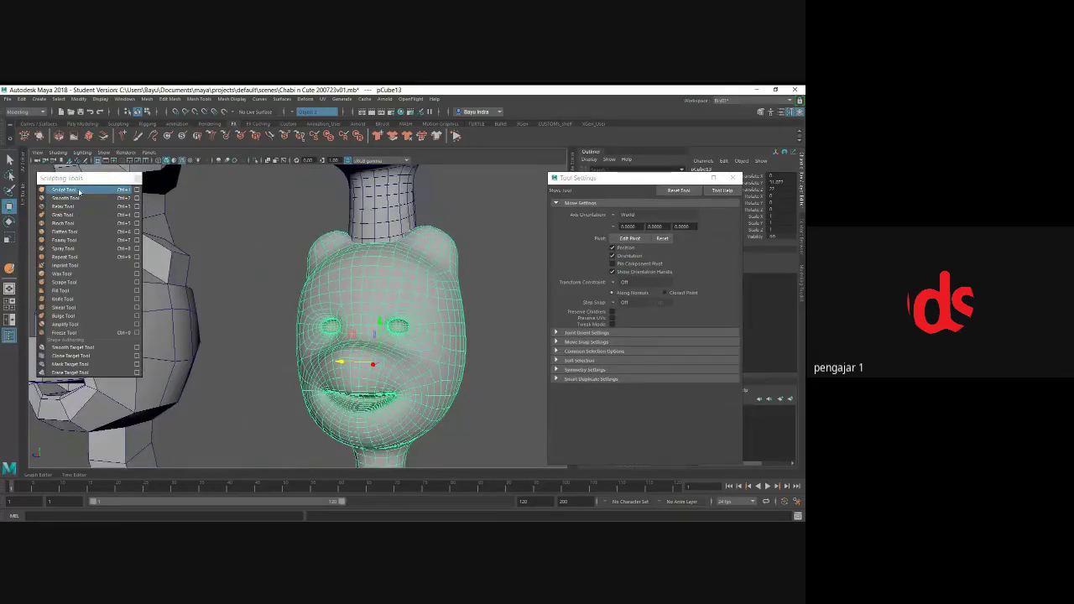
# - Switch to the Grab brush and zoom in to frame the second head's face from the front
pyautogui.click(63, 215)
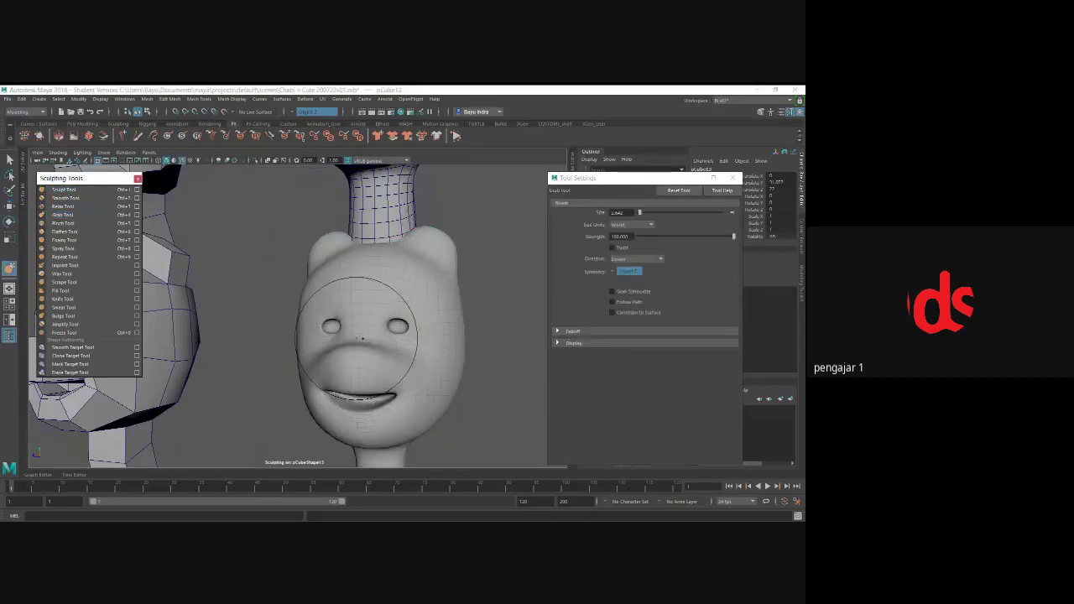
pyautogui.scroll(3, 369, 335)
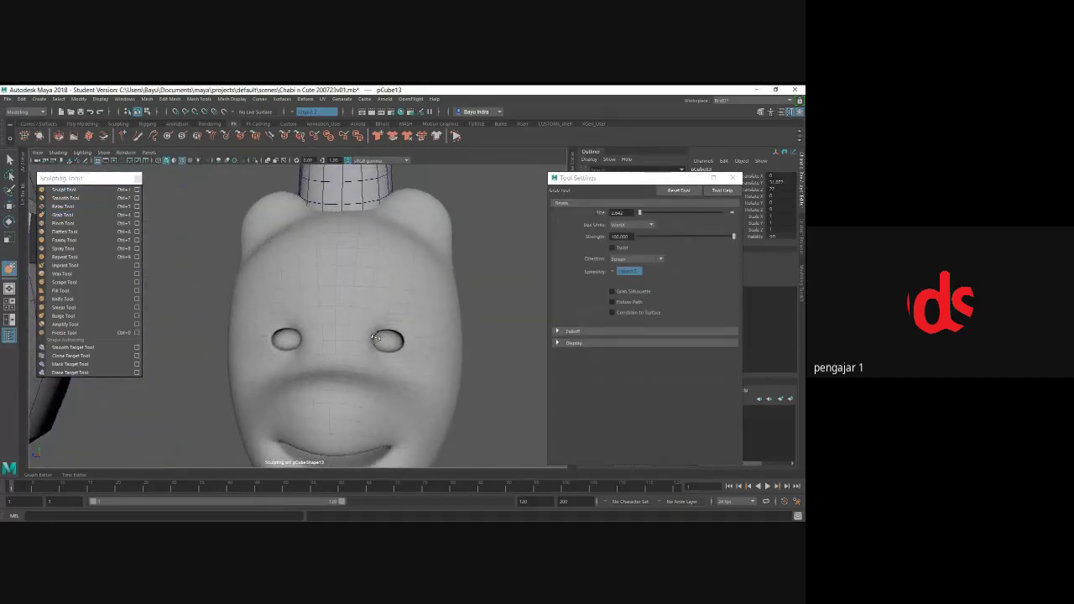
pyautogui.moveTo(369, 335)
pyautogui.keyDown('alt'); pyautogui.mouseDown()
pyautogui.moveTo(397, 325)
pyautogui.moveTo(377, 327)
pyautogui.mouseUp(); pyautogui.keyUp('alt')
pyautogui.scroll(2, 372, 319)
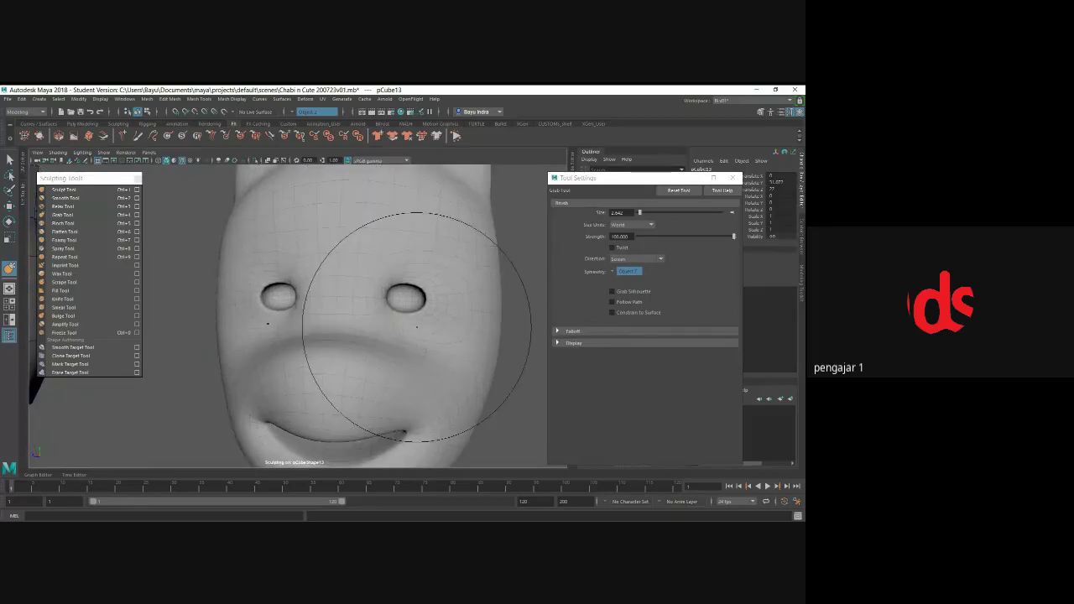
pyautogui.moveTo(389, 283)
pyautogui.keyDown('alt'); pyautogui.mouseDown()
pyautogui.moveTo(340, 308)
pyautogui.moveTo(372, 322)
pyautogui.mouseUp(); pyautogui.keyUp('alt')
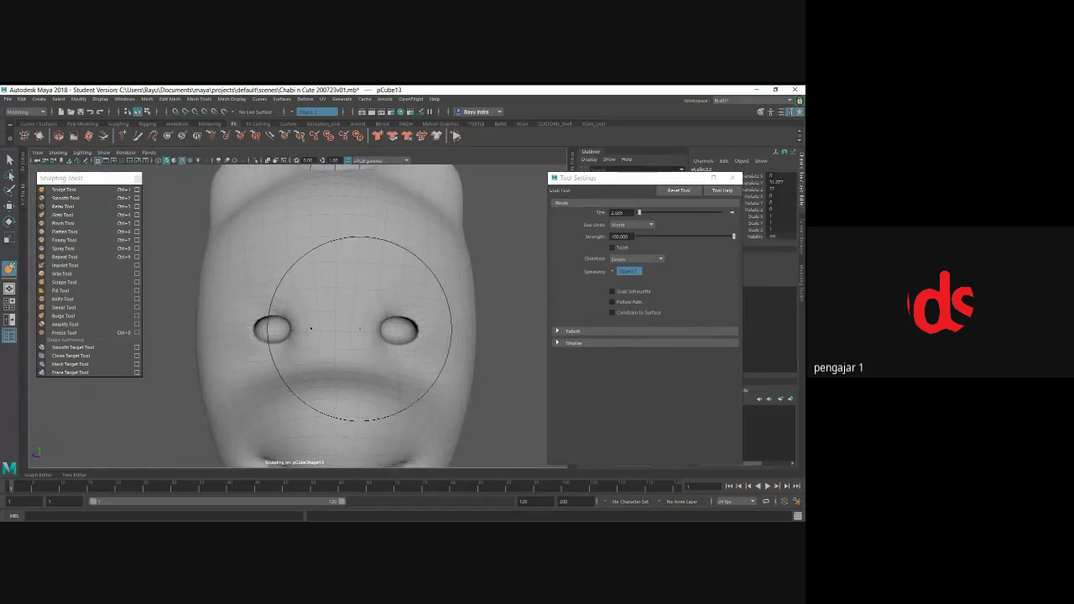
pyautogui.moveTo(336, 332)
pyautogui.keyDown('alt'); pyautogui.mouseDown()
pyautogui.moveTo(362, 332)
pyautogui.moveTo(348, 329)
pyautogui.moveTo(415, 288)
pyautogui.moveTo(398, 271)
pyautogui.moveTo(361, 295)
pyautogui.moveTo(359, 324)
pyautogui.mouseUp(); pyautogui.keyUp('alt')
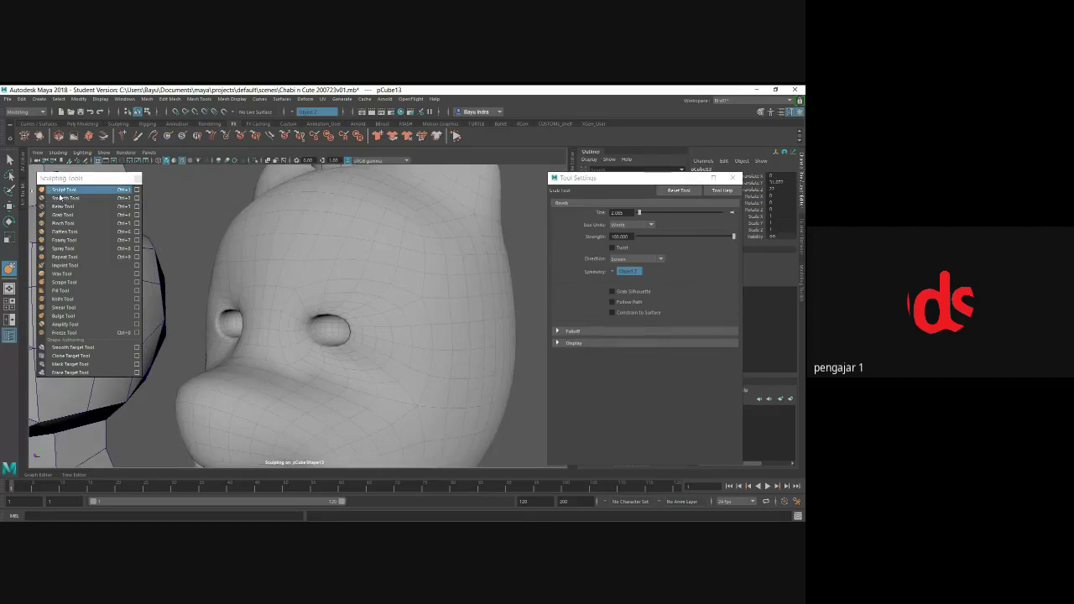
# - Set the Sculpt brush to size about 1.5 and check the second head's eyes from front and side
pyautogui.click(63, 189)
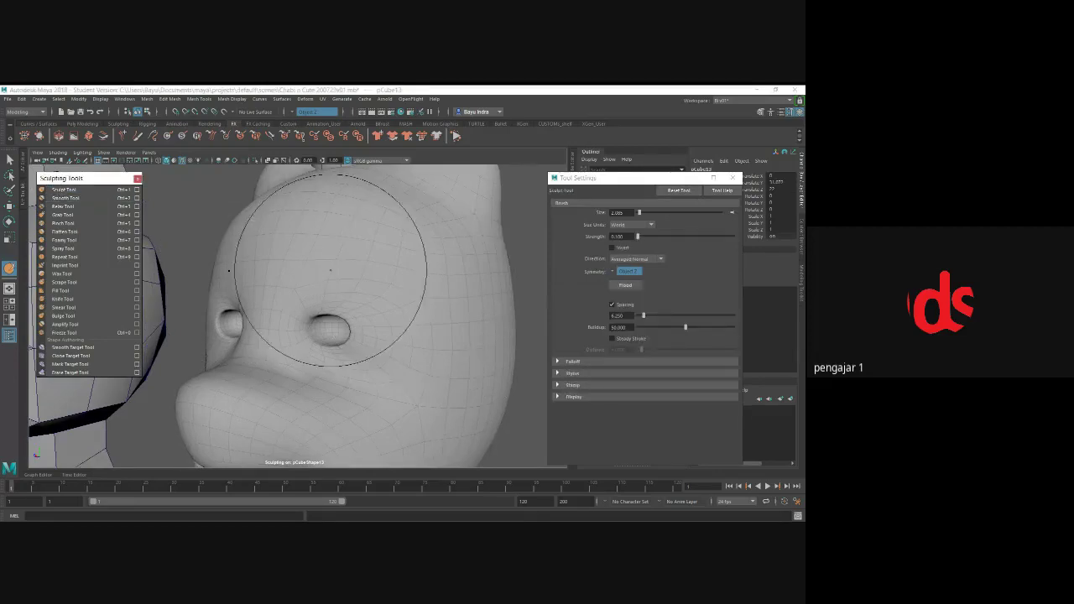
pyautogui.moveTo(341, 265); pyautogui.dragTo(303, 286)
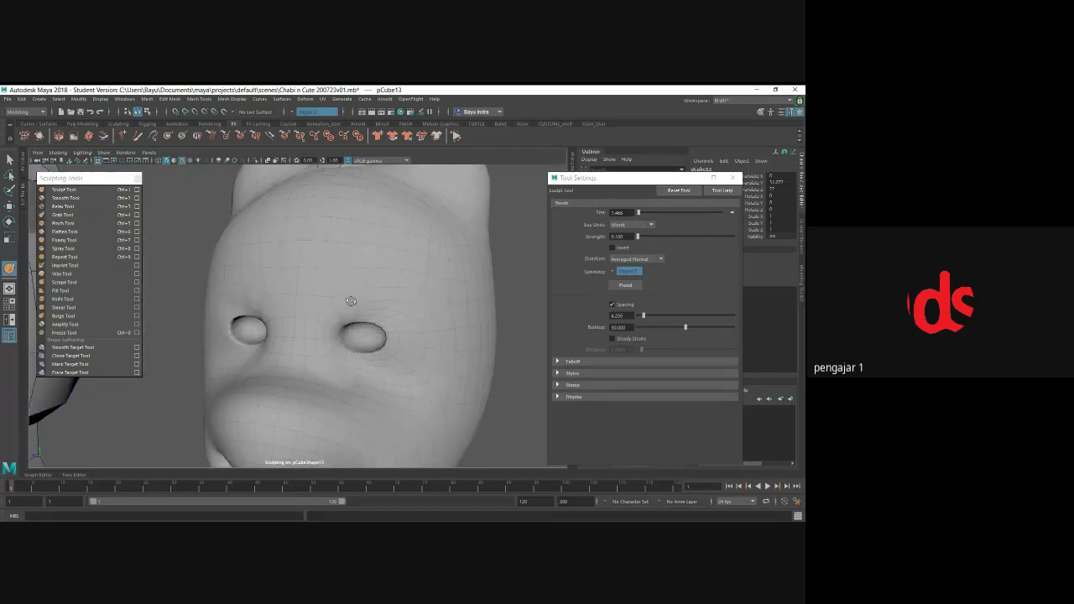
pyautogui.keyDown('alt'); pyautogui.moveTo(351, 301); pyautogui.dragTo(406, 318); pyautogui.keyUp('alt')
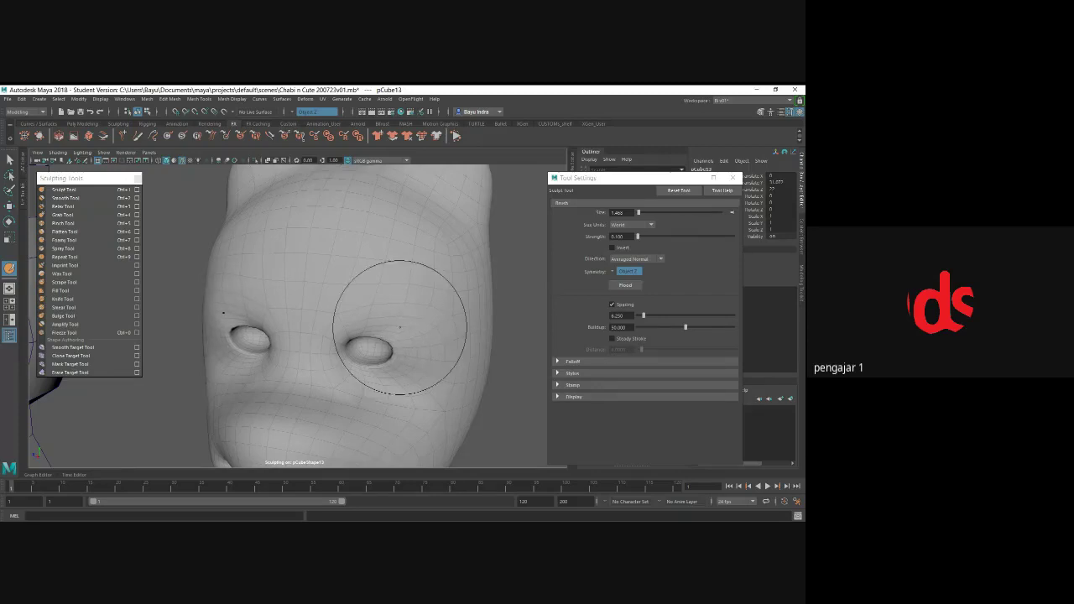
pyautogui.keyDown('alt'); pyautogui.moveTo(400, 327); pyautogui.dragTo(324, 250); pyautogui.keyUp('alt')
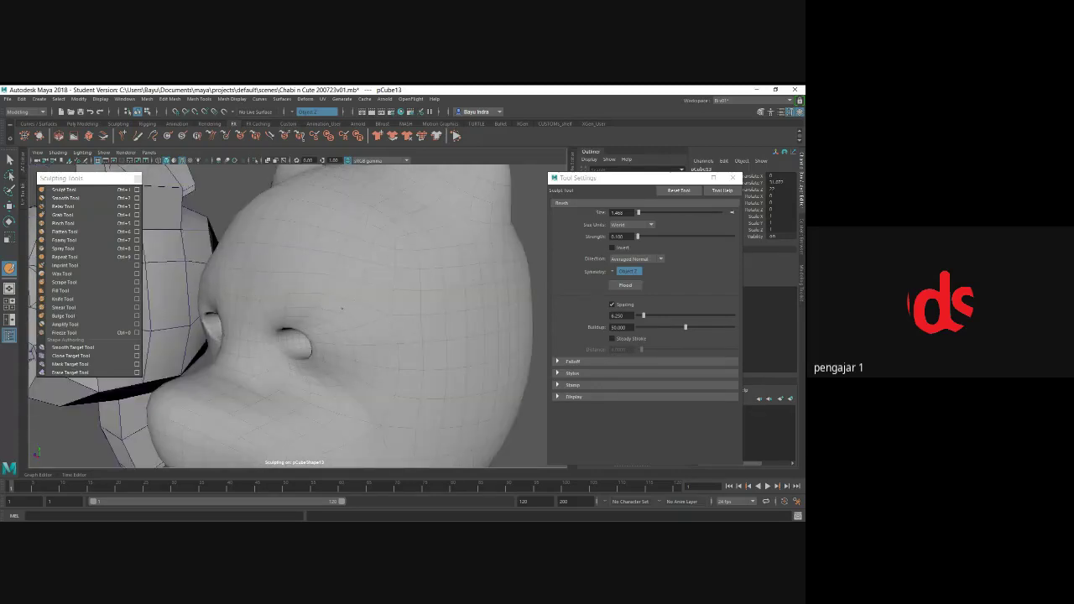
pyautogui.keyDown('alt'); pyautogui.moveTo(324, 324); pyautogui.dragTo(358, 330); pyautogui.keyUp('alt')
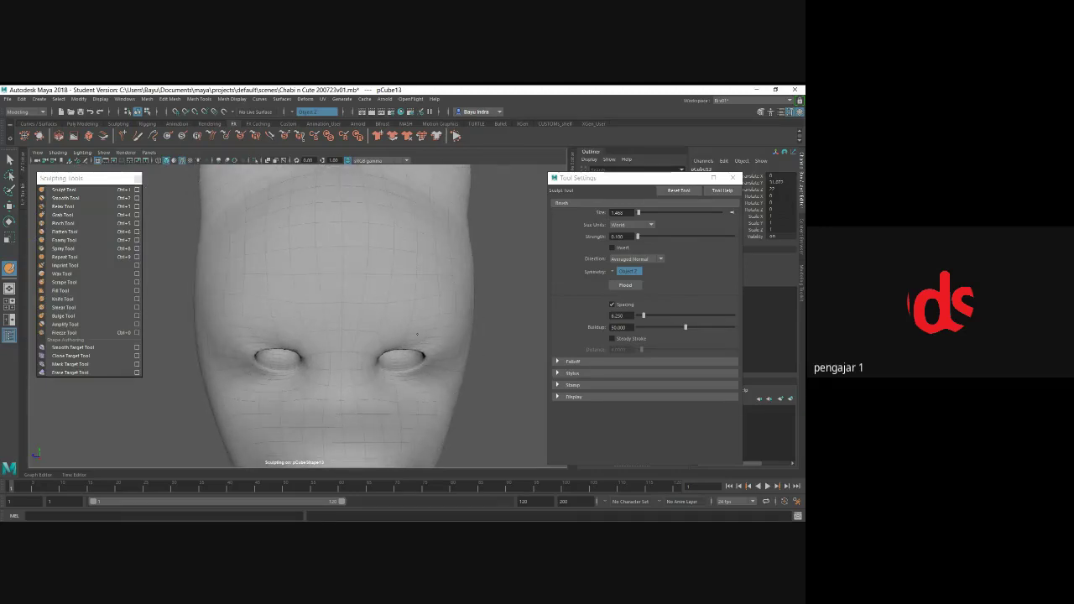
pyautogui.moveTo(386, 332)
pyautogui.keyDown('alt'); pyautogui.mouseDown()
pyautogui.moveTo(355, 305)
pyautogui.moveTo(319, 341)
pyautogui.moveTo(301, 339)
pyautogui.mouseUp(); pyautogui.keyUp('alt')
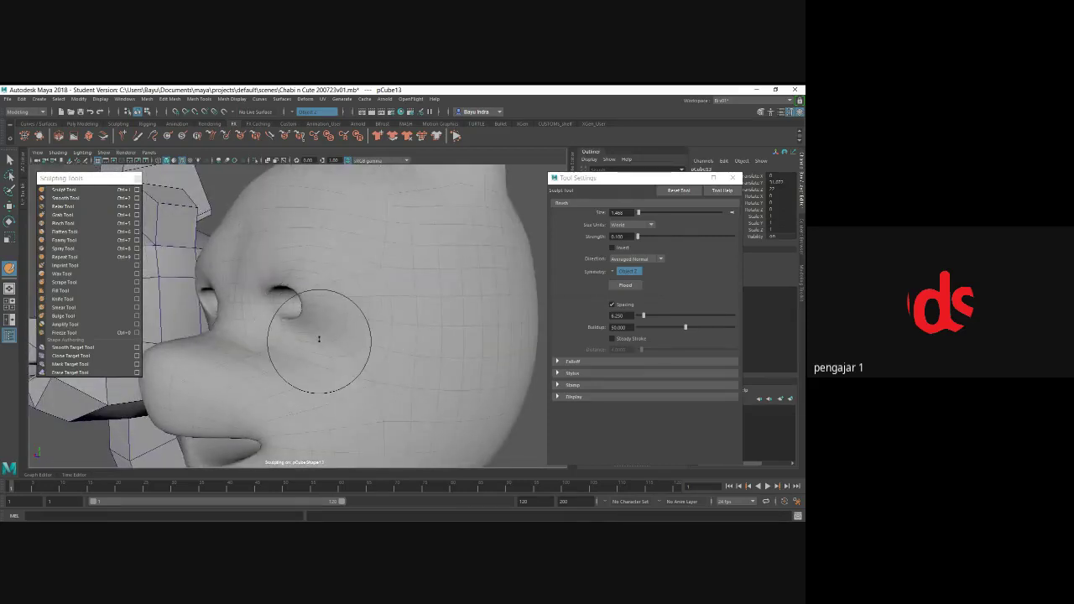
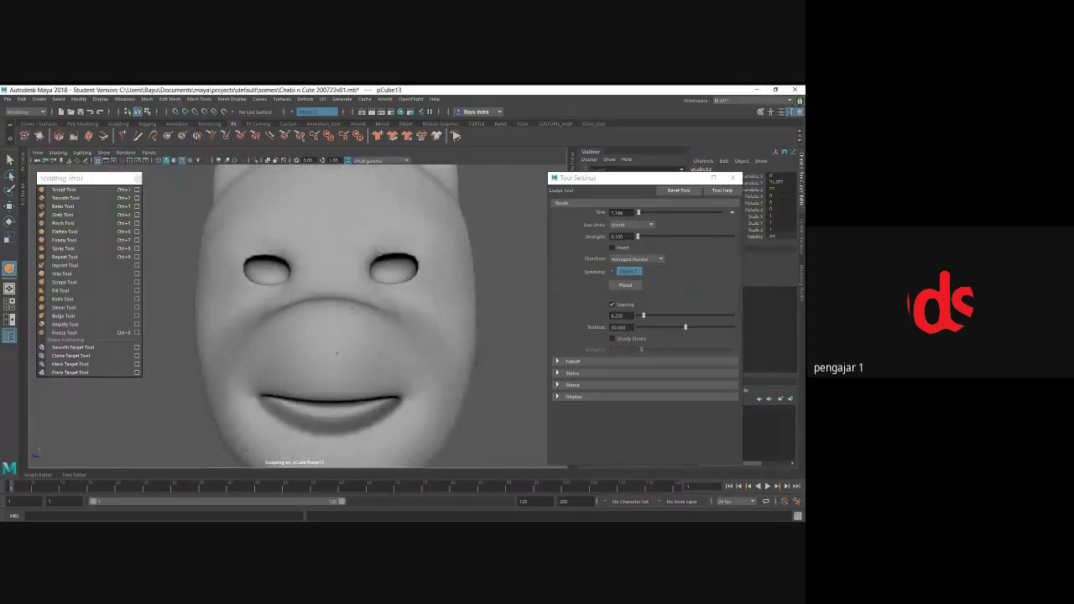
# - Undo the last nose sculpt stroke and switch to the Pinch brush to inspect the jaw
pyautogui.keyDown('alt'); pyautogui.moveTo(338, 352); pyautogui.dragTo(319, 327); pyautogui.keyUp('alt')
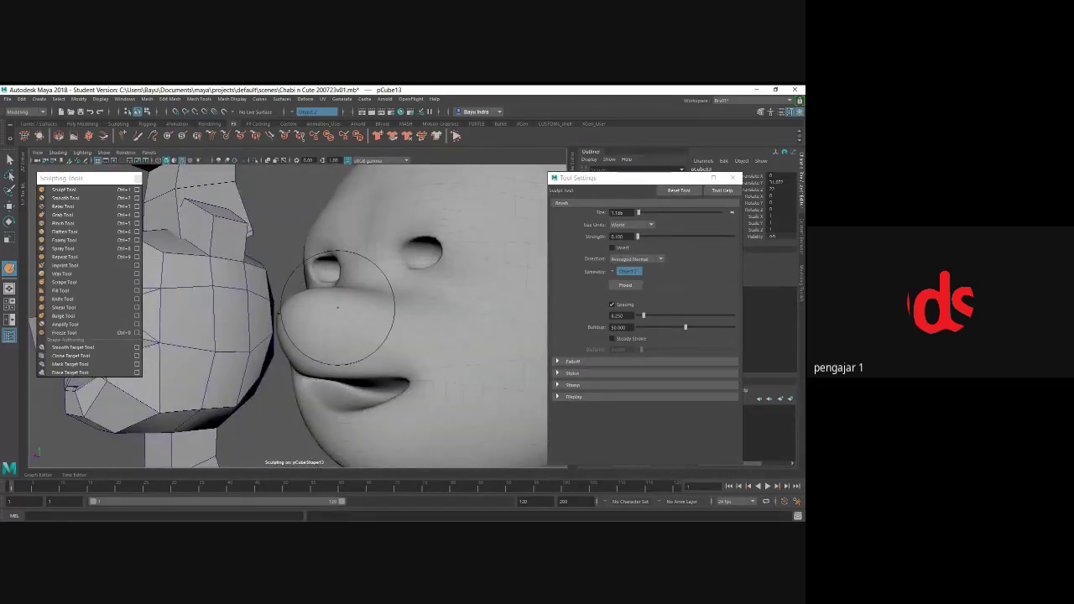
pyautogui.hotkey('ctrl', 'z')
pyautogui.press('[')
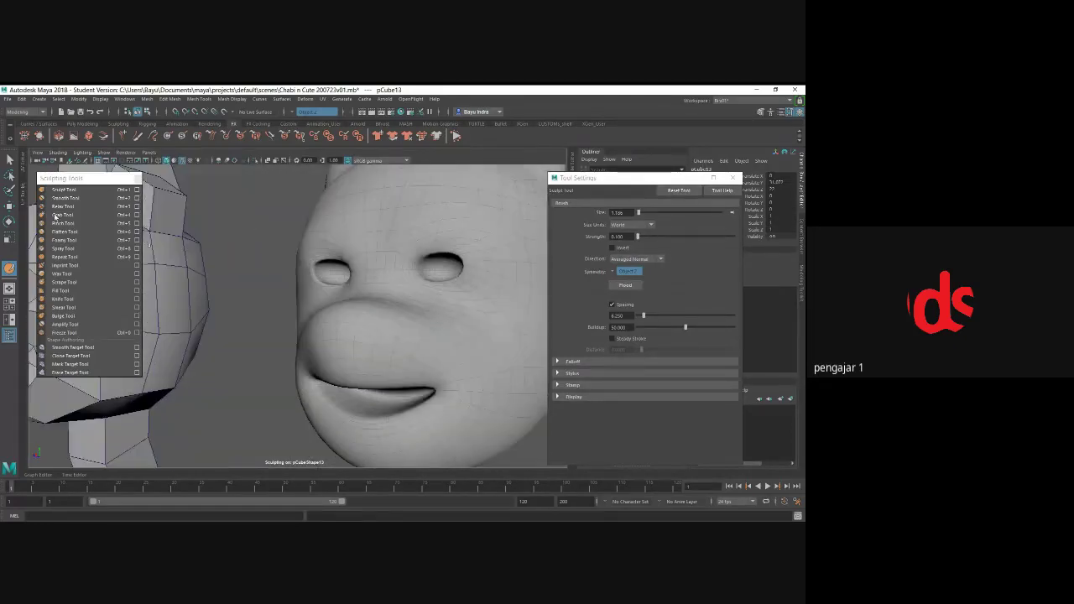
pyautogui.click(64, 223)
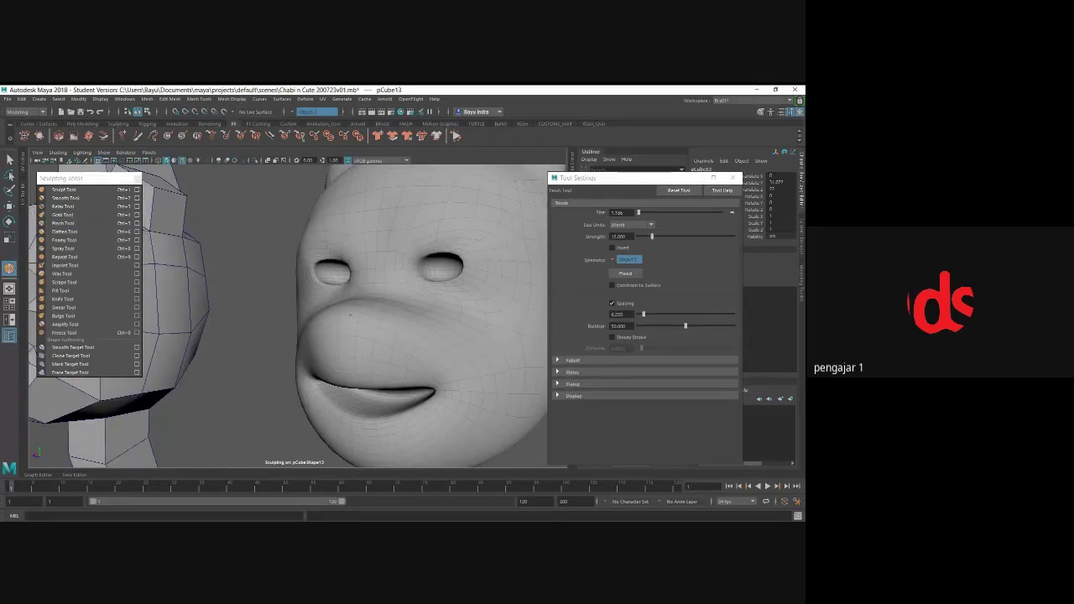
pyautogui.moveTo(311, 293)
pyautogui.keyDown('alt'); pyautogui.mouseDown()
pyautogui.moveTo(413, 350)
pyautogui.moveTo(311, 351)
pyautogui.mouseUp(); pyautogui.keyUp('alt')
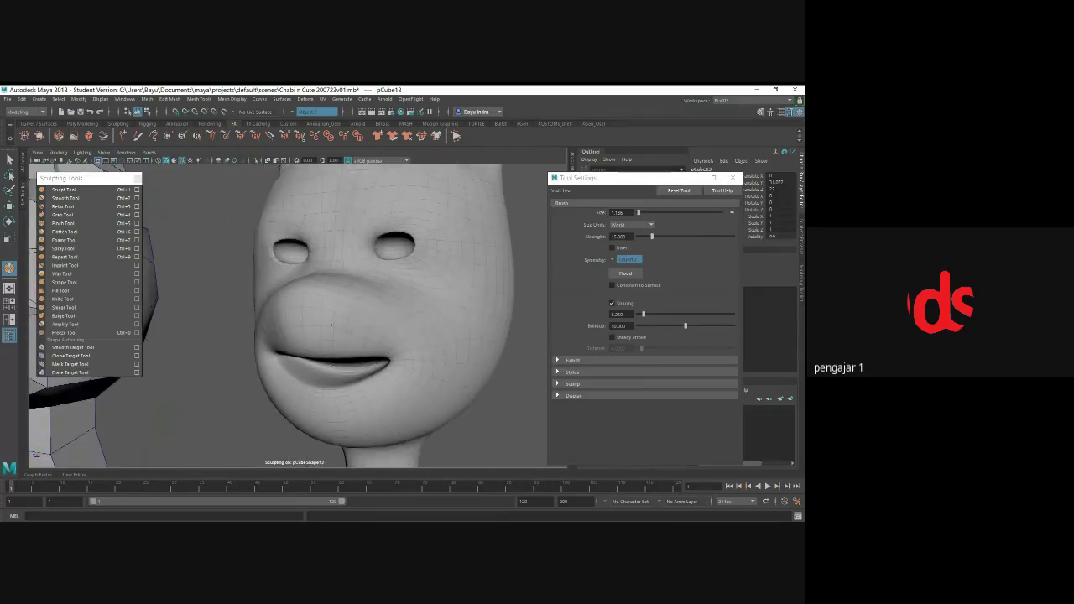
pyautogui.moveTo(333, 324)
pyautogui.keyDown('alt'); pyautogui.mouseDown()
pyautogui.moveTo(344, 310)
pyautogui.moveTo(348, 333)
pyautogui.moveTo(336, 313)
pyautogui.moveTo(360, 328)
pyautogui.mouseUp(); pyautogui.keyUp('alt')
pyautogui.scroll(2, 348, 333)
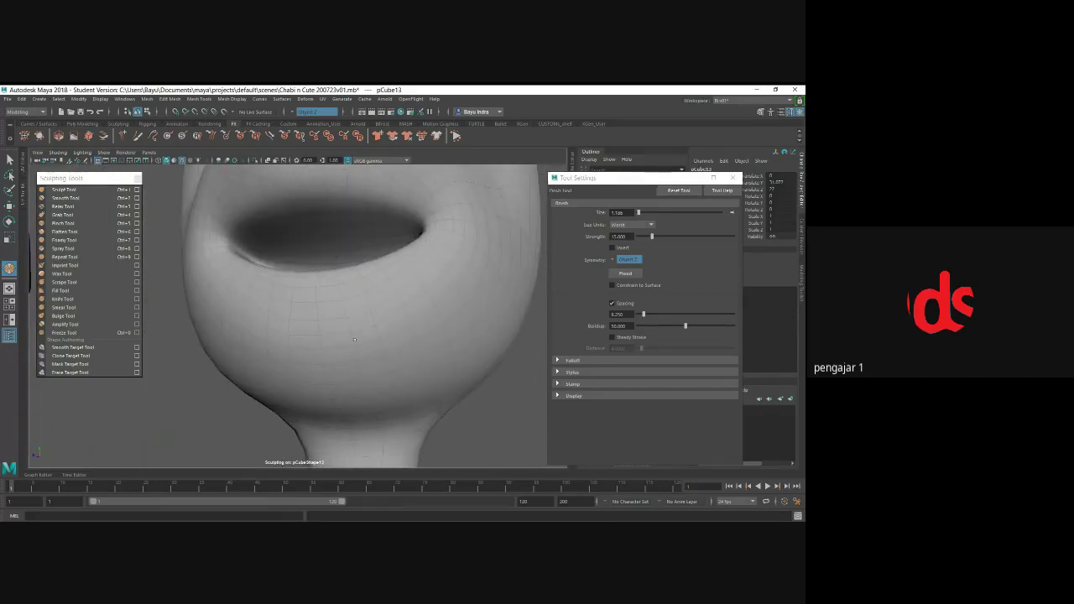
pyautogui.keyDown('alt'); pyautogui.moveTo(354, 339); pyautogui.dragTo(285, 343); pyautogui.keyUp('alt')
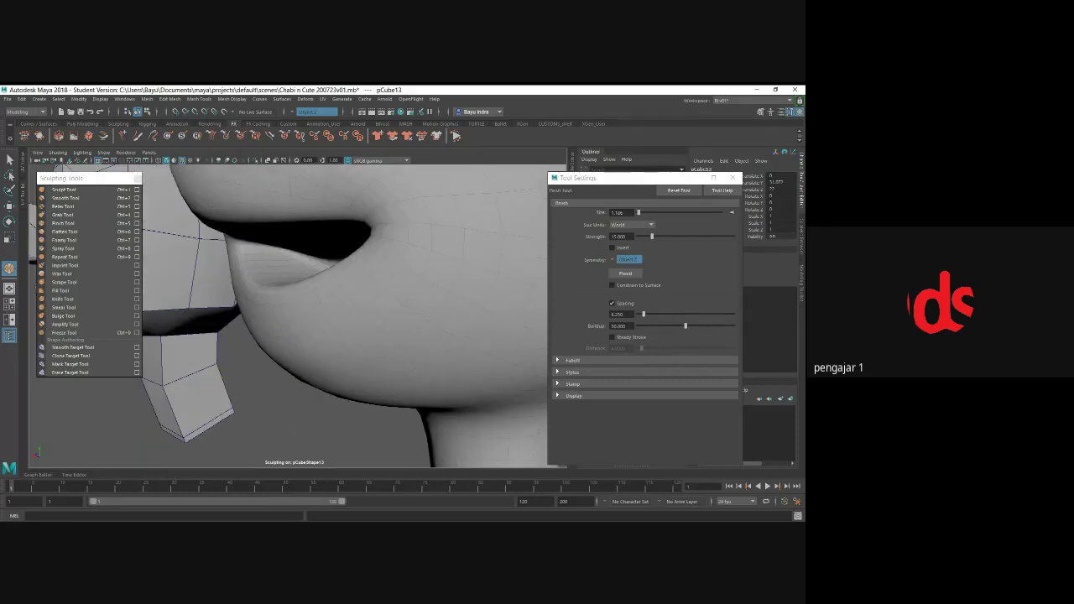
pyautogui.keyDown('alt'); pyautogui.moveTo(352, 319); pyautogui.dragTo(290, 223); pyautogui.keyUp('alt')
# - Switch back to the Sculpt brush and set its direction to X
pyautogui.hotkey('ctrl', '1')
pyautogui.click(635, 259)
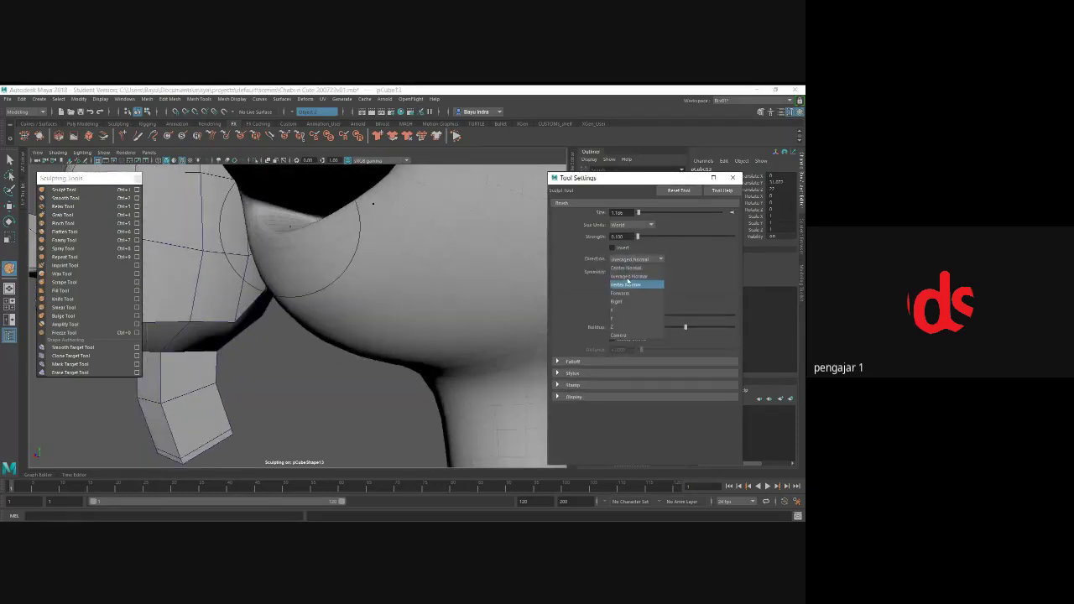
pyautogui.click(617, 310)
pyautogui.keyDown('alt'); pyautogui.moveTo(420, 312); pyautogui.dragTo(358, 290); pyautogui.keyUp('alt')
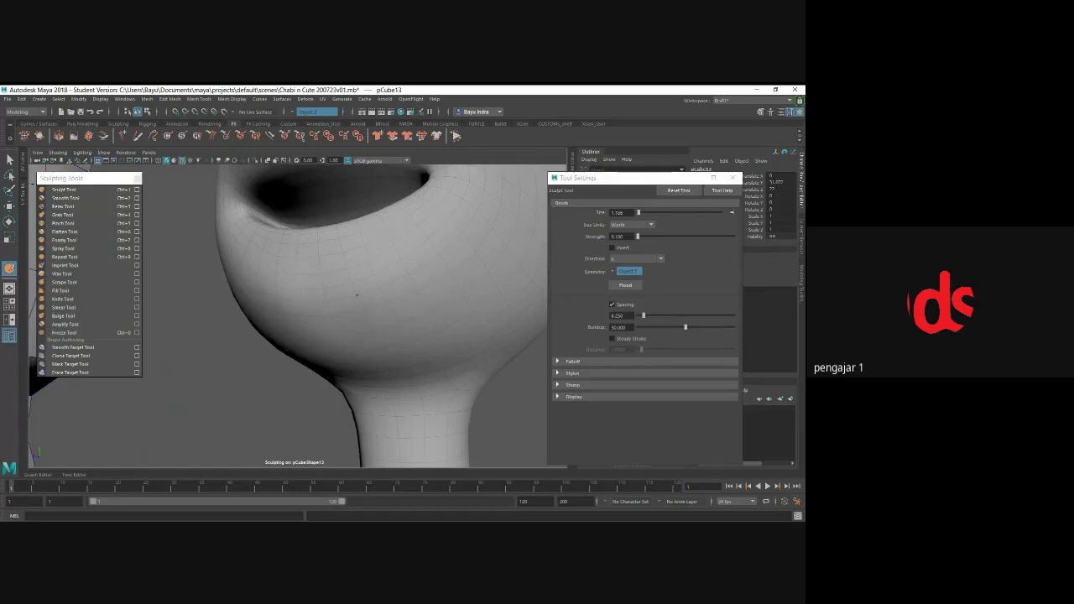
pyautogui.keyDown('alt'); pyautogui.moveTo(369, 284); pyautogui.dragTo(378, 317); pyautogui.keyUp('alt')
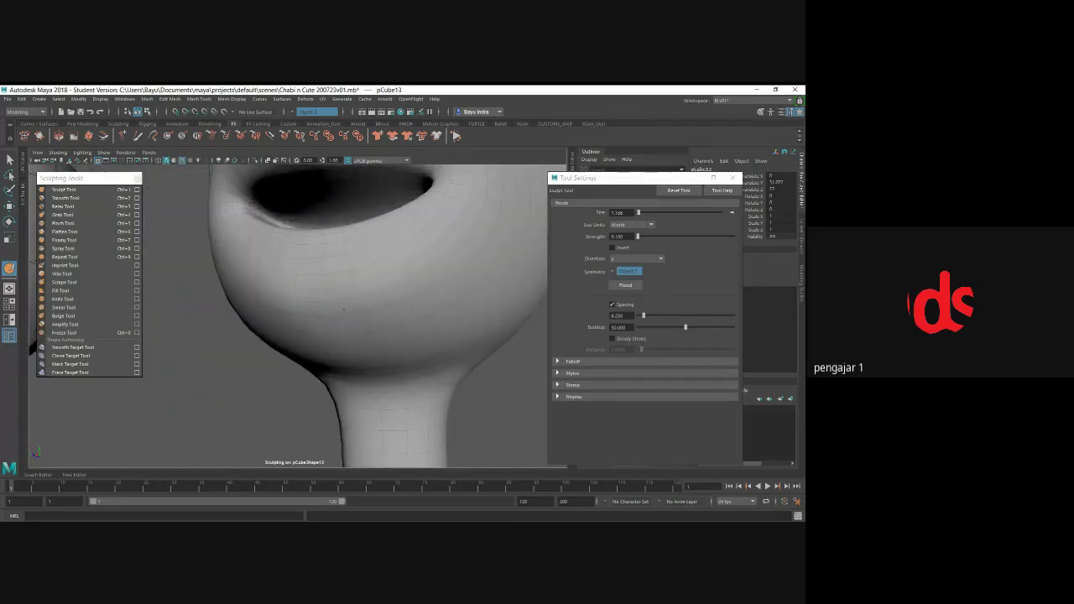
pyautogui.moveTo(346, 308)
pyautogui.keyDown('alt'); pyautogui.mouseDown()
pyautogui.moveTo(336, 311)
pyautogui.moveTo(412, 312)
pyautogui.mouseUp(); pyautogui.keyUp('alt')
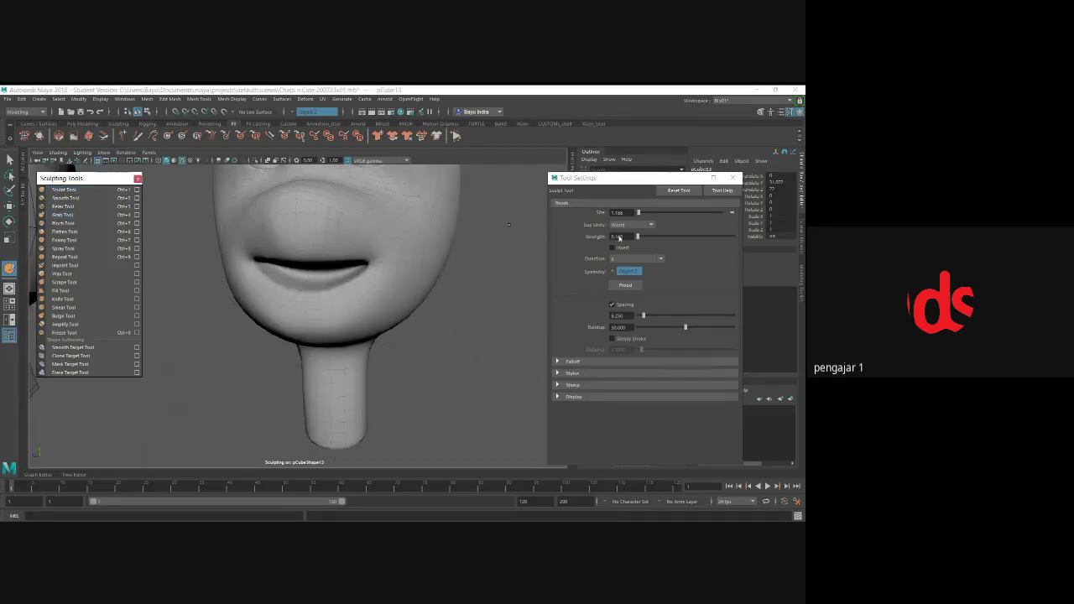
# - Set the Sculpt brush direction to Averaged Normal and enlarge its radius
pyautogui.click(622, 260)
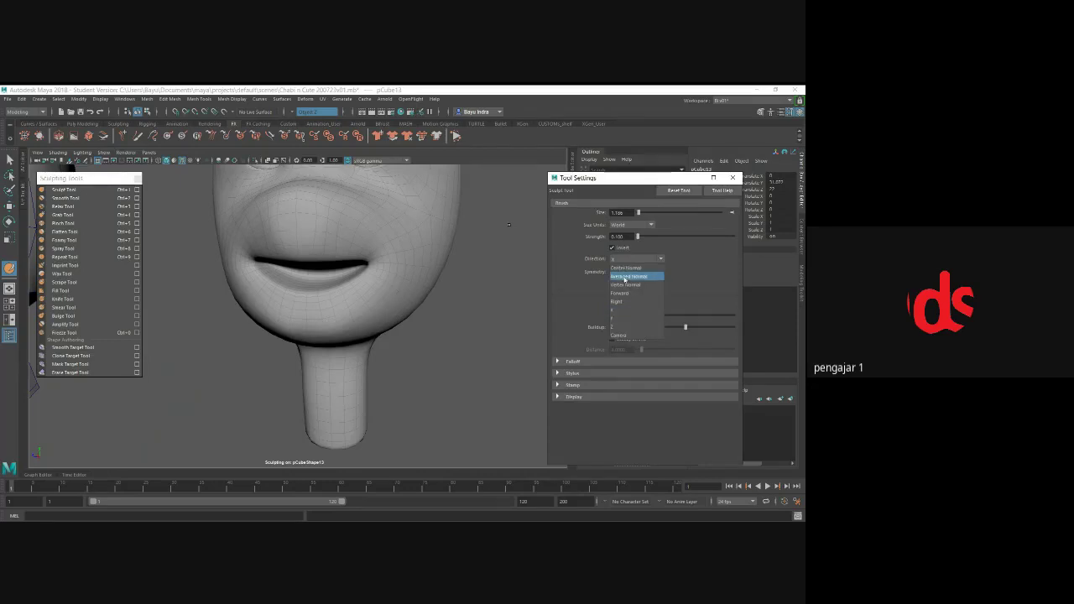
pyautogui.click(625, 280)
pyautogui.moveTo(403, 259)
pyautogui.keyDown('alt'); pyautogui.mouseDown()
pyautogui.moveTo(431, 260)
pyautogui.moveTo(384, 240)
pyautogui.mouseUp(); pyautogui.keyUp('alt')
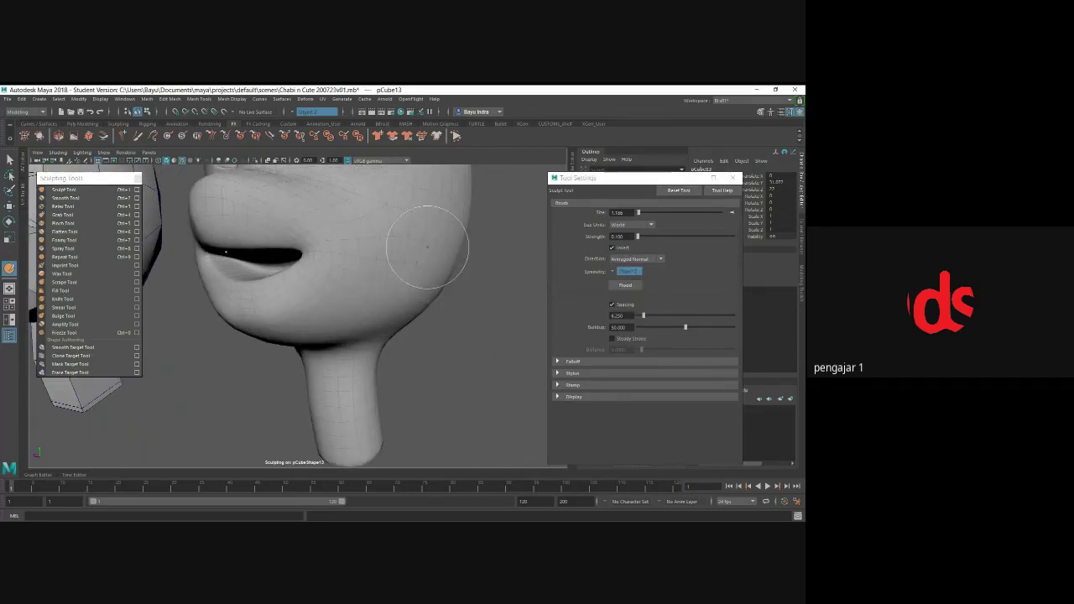
pyautogui.moveTo(404, 253); pyautogui.dragTo(424, 253)
# - Round out the cheek and head from frontal and three-quarter views
pyautogui.moveTo(408, 284)
pyautogui.keyDown('alt'); pyautogui.mouseDown()
pyautogui.moveTo(465, 285)
pyautogui.moveTo(446, 294)
pyautogui.moveTo(407, 278)
pyautogui.mouseUp(); pyautogui.keyUp('alt')
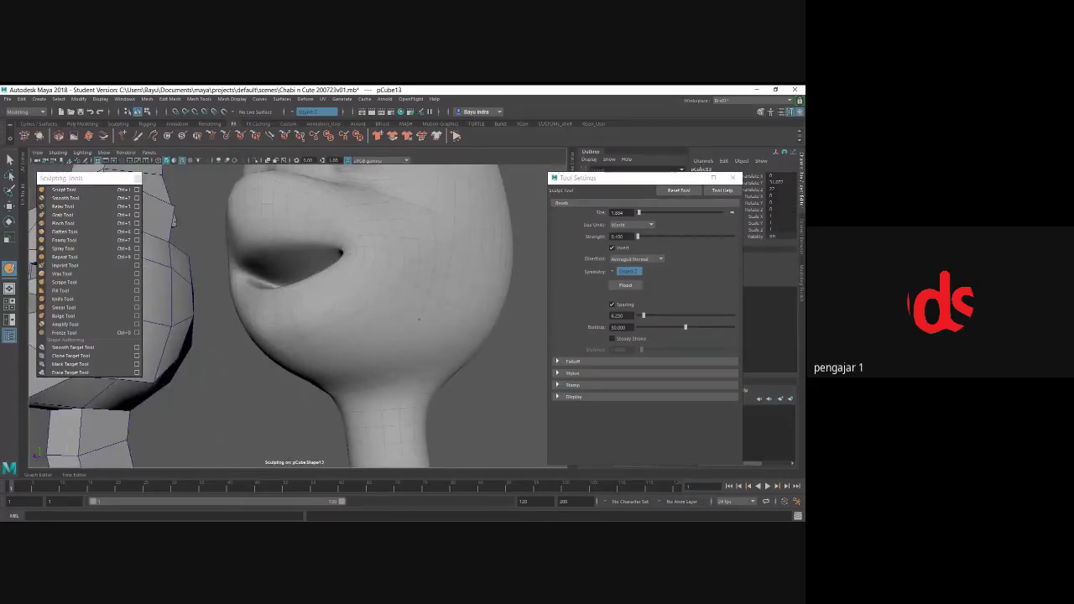
pyautogui.moveTo(384, 336)
pyautogui.keyDown('alt'); pyautogui.mouseDown()
pyautogui.moveTo(409, 298)
pyautogui.moveTo(386, 290)
pyautogui.mouseUp(); pyautogui.keyUp('alt')
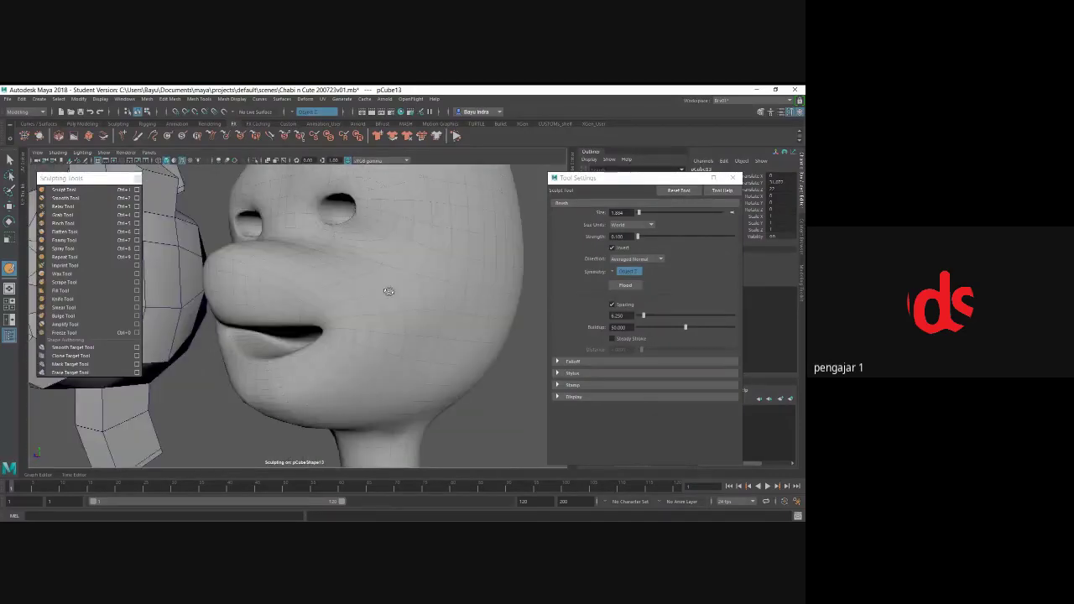
pyautogui.scroll(3, 395, 281)
pyautogui.scroll(2, 404, 271)
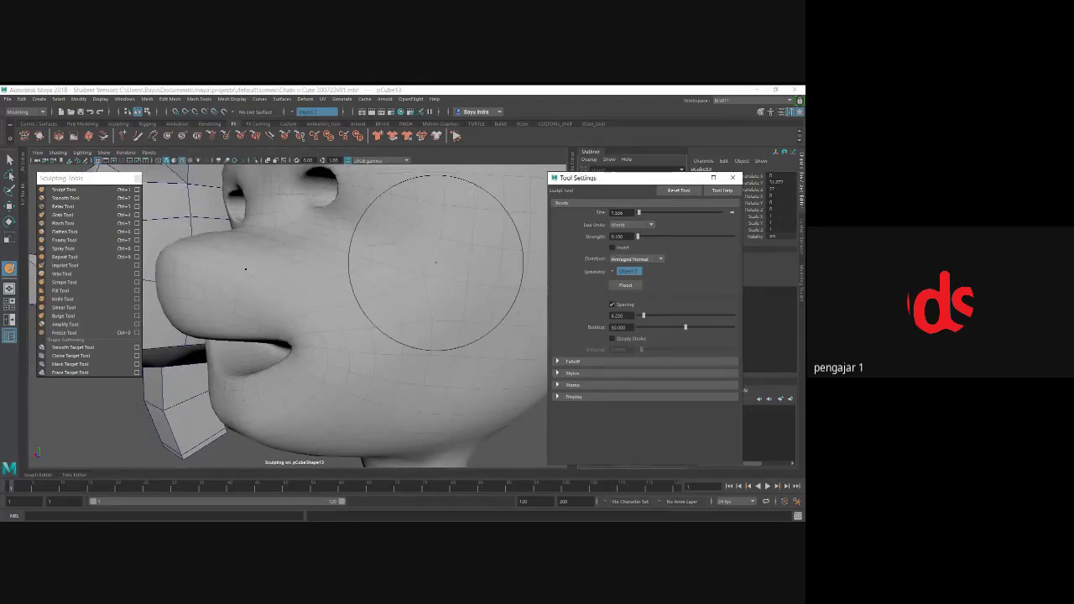
pyautogui.click(410, 243)
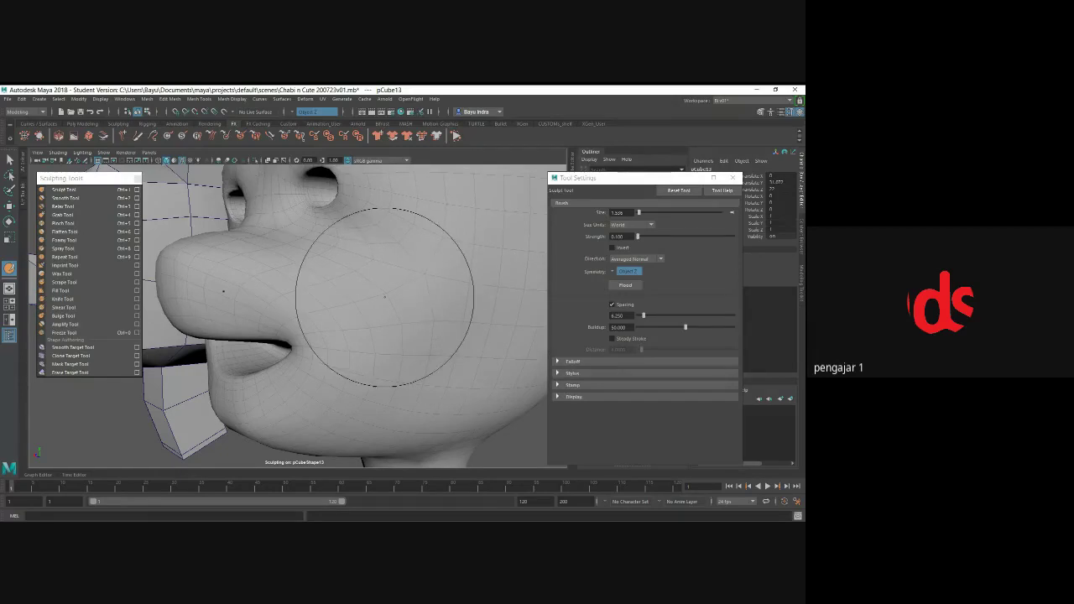
pyautogui.keyDown('alt'); pyautogui.moveTo(388, 310); pyautogui.dragTo(454, 244); pyautogui.keyUp('alt')
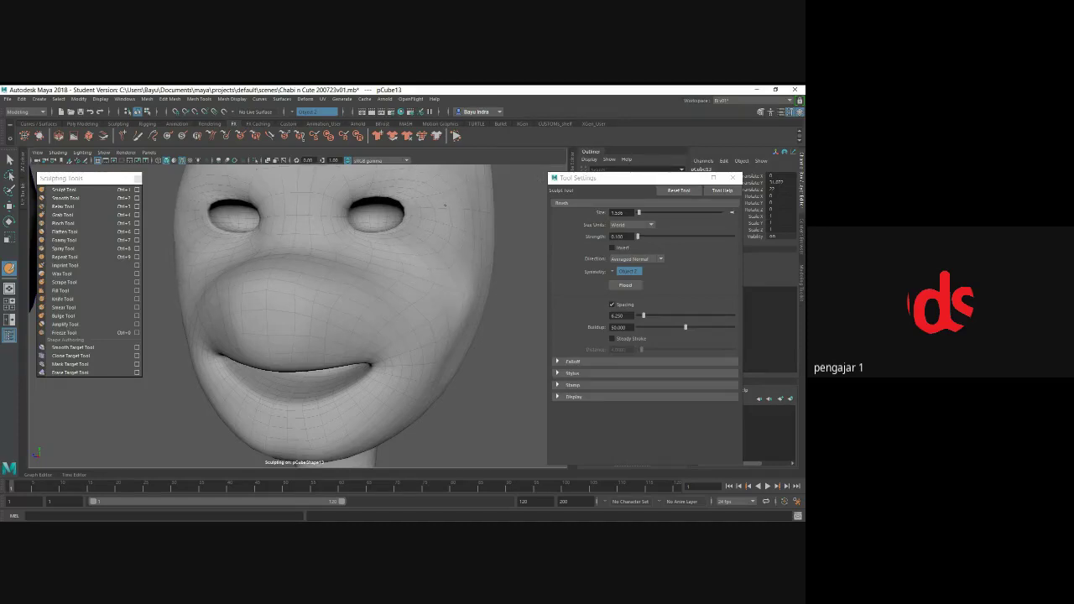
pyautogui.scroll(-3, 384, 267)
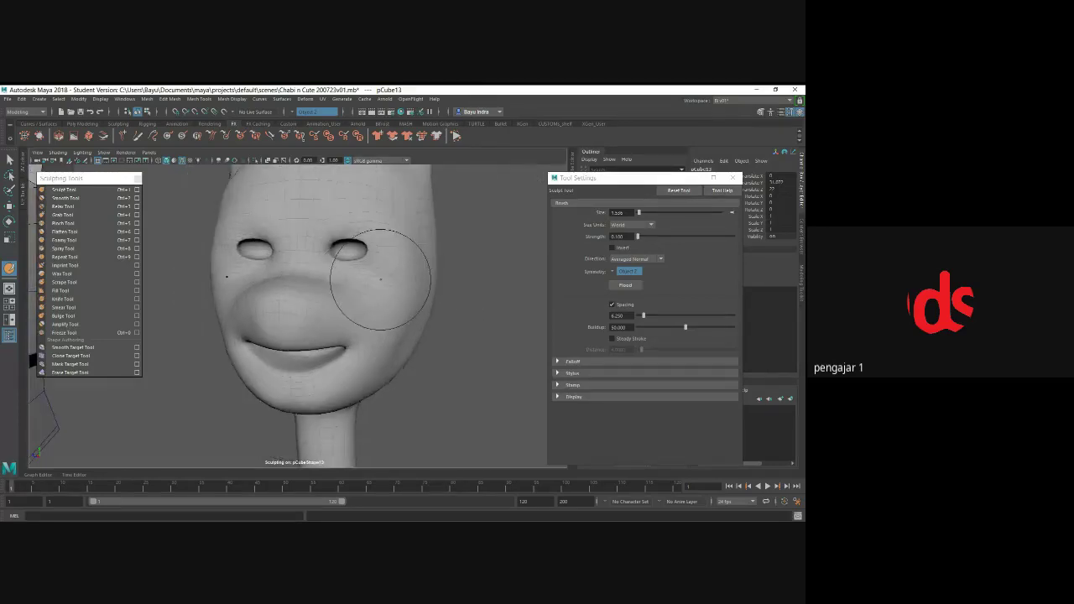
pyautogui.moveTo(380, 278)
pyautogui.keyDown('alt'); pyautogui.mouseDown()
pyautogui.moveTo(338, 301)
pyautogui.moveTo(377, 251)
pyautogui.mouseUp(); pyautogui.keyUp('alt')
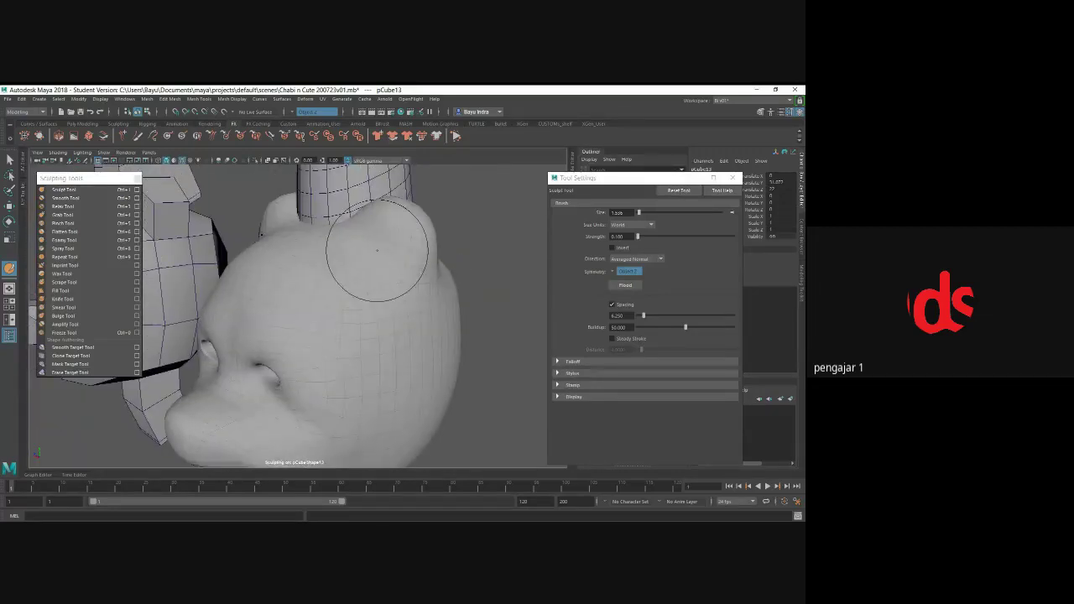
# - Set the Sculpt direction to X, then view the bear head in three-quarter and side profile
pyautogui.click(620, 260)
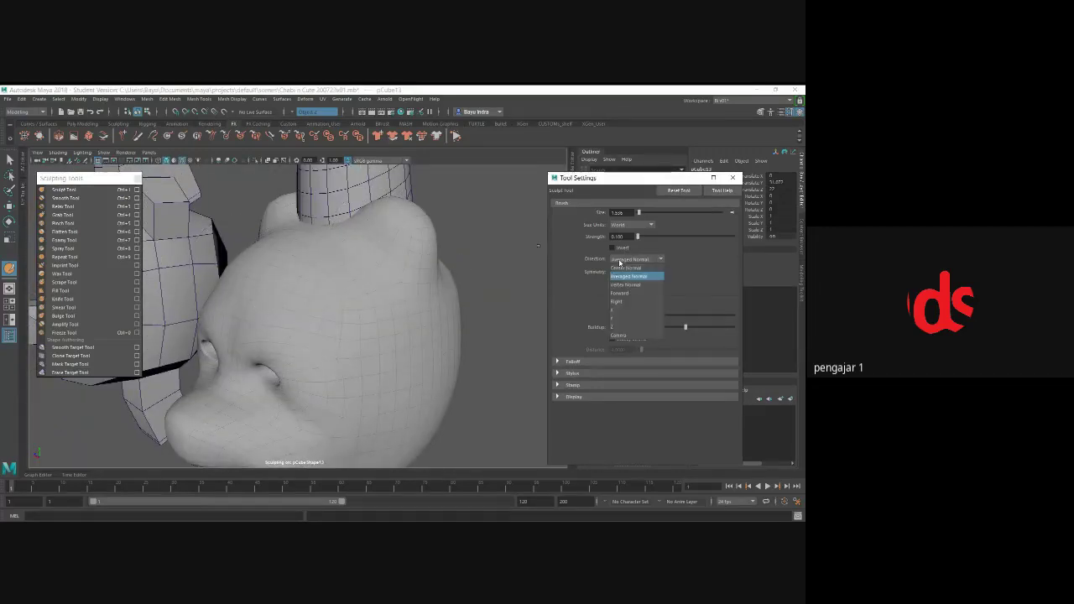
pyautogui.click(626, 310)
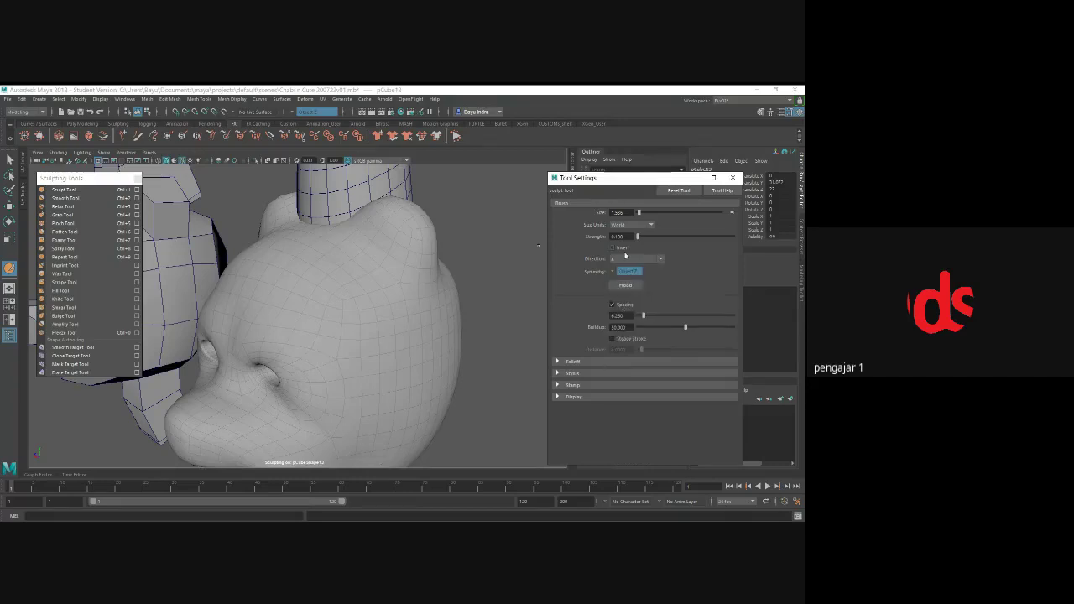
pyautogui.keyDown('alt'); pyautogui.moveTo(481, 247); pyautogui.dragTo(386, 247); pyautogui.keyUp('alt')
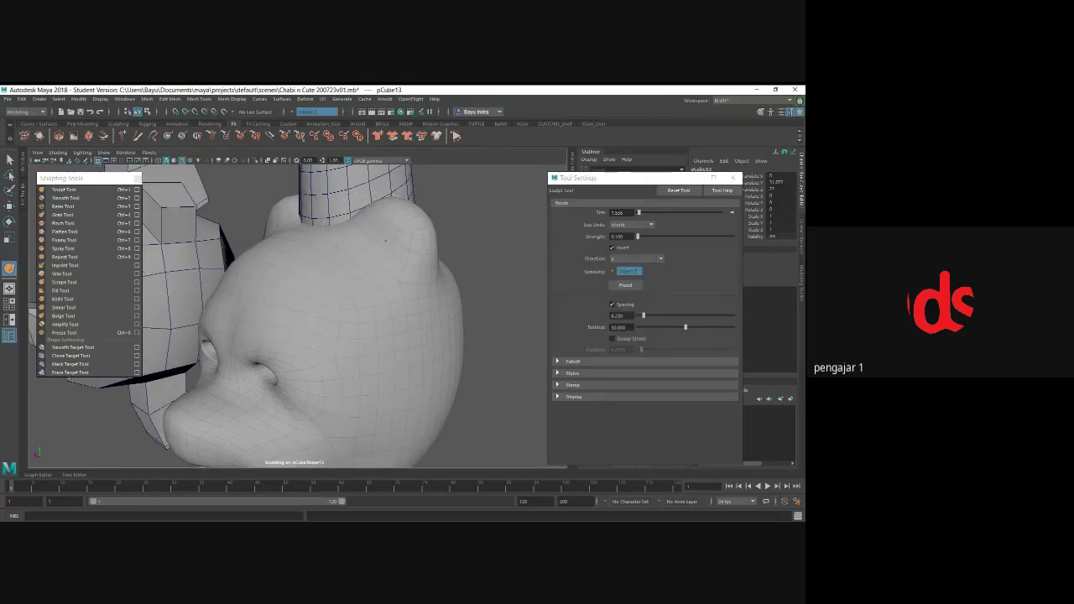
pyautogui.moveTo(386, 247)
pyautogui.keyDown('alt'); pyautogui.mouseDown()
pyautogui.moveTo(369, 248)
pyautogui.moveTo(394, 245)
pyautogui.mouseUp(); pyautogui.keyUp('alt')
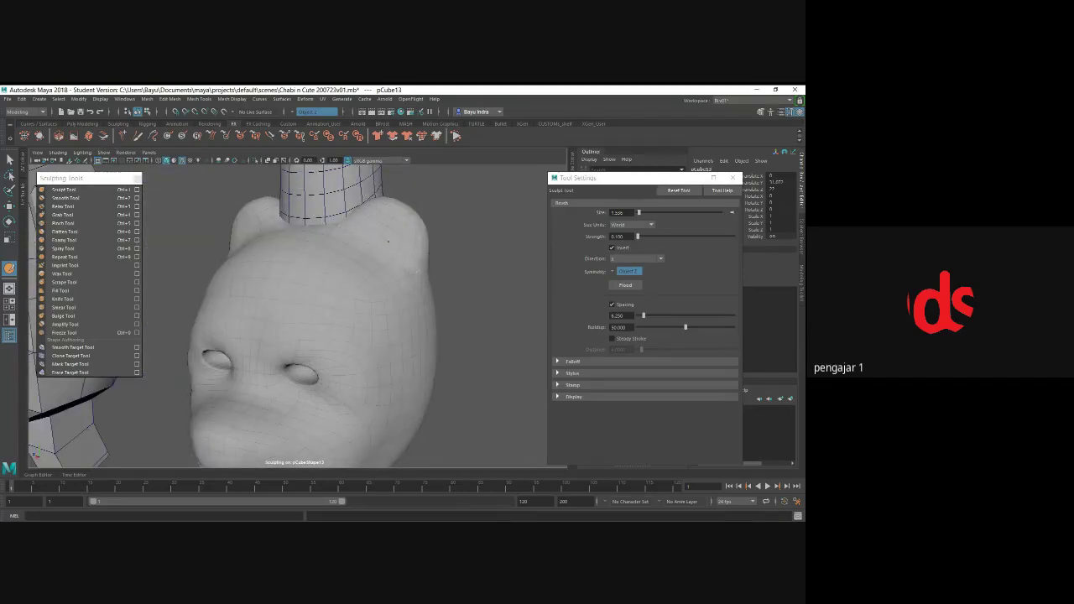
pyautogui.moveTo(382, 240)
pyautogui.keyDown('alt'); pyautogui.mouseDown()
pyautogui.moveTo(375, 301)
pyautogui.moveTo(522, 283)
pyautogui.mouseUp(); pyautogui.keyUp('alt')
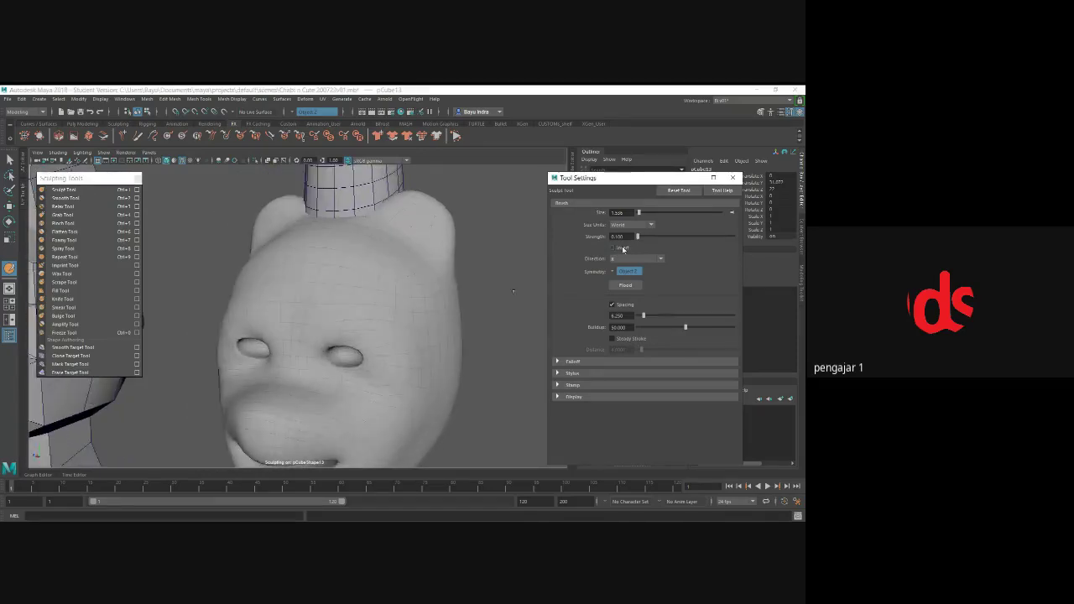
pyautogui.keyDown('alt'); pyautogui.moveTo(408, 264); pyautogui.dragTo(273, 299); pyautogui.keyUp('alt')
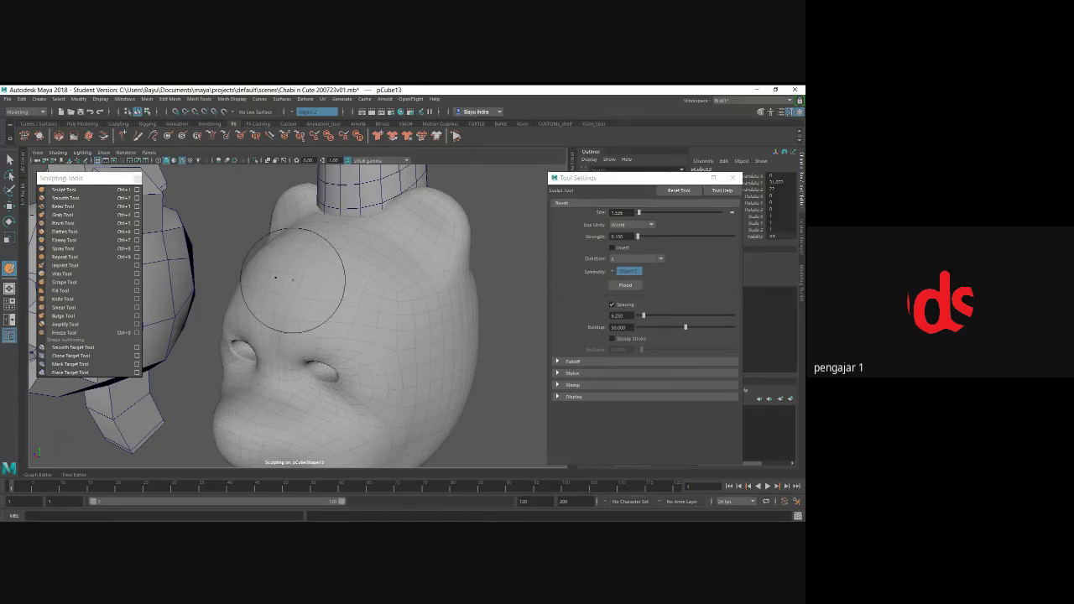
pyautogui.moveTo(300, 307)
pyautogui.keyDown('alt'); pyautogui.mouseDown()
pyautogui.moveTo(404, 299)
pyautogui.moveTo(372, 287)
pyautogui.mouseUp(); pyautogui.keyUp('alt')
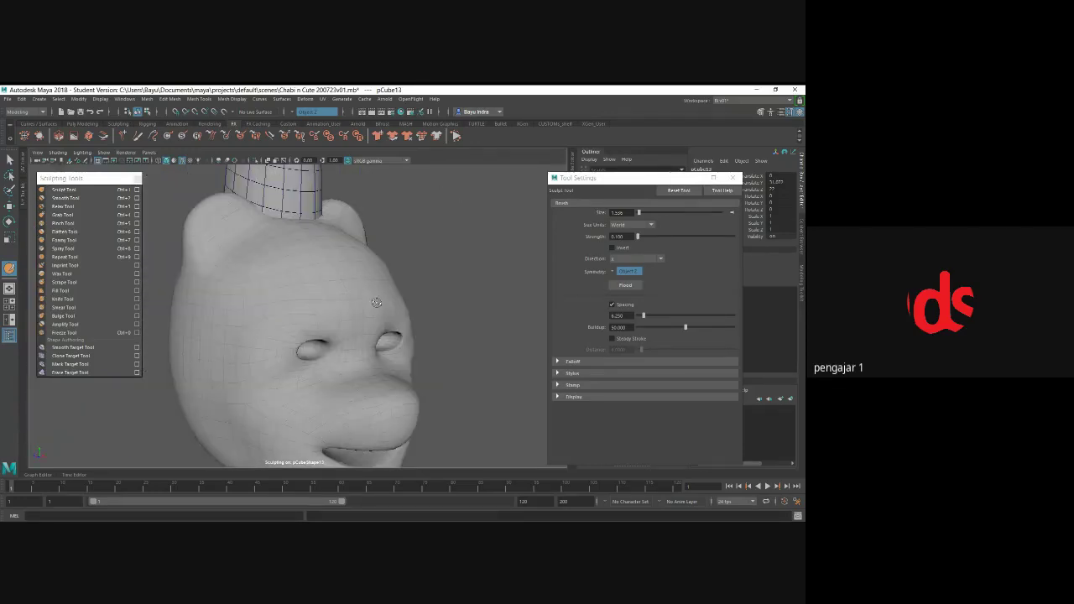
pyautogui.scroll(3, 372, 288)
# - With Averaged Normal direction, reshape the nostril rims and nose tip
pyautogui.click(660, 259)
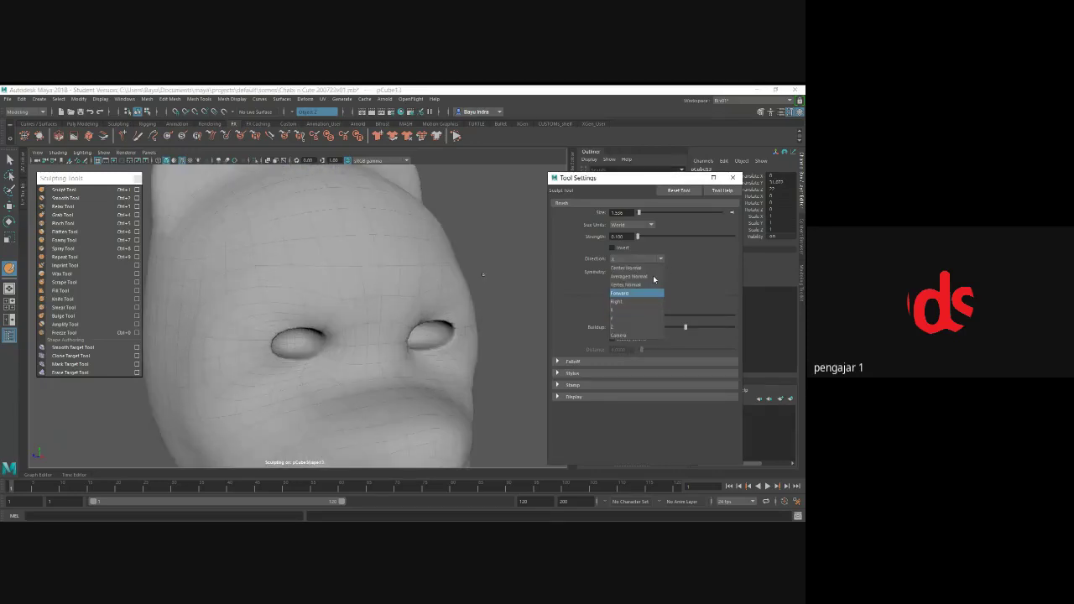
pyautogui.click(654, 277)
pyautogui.moveTo(361, 310)
pyautogui.keyDown('alt'); pyautogui.mouseDown()
pyautogui.moveTo(347, 336)
pyautogui.moveTo(360, 331)
pyautogui.mouseUp(); pyautogui.keyUp('alt')
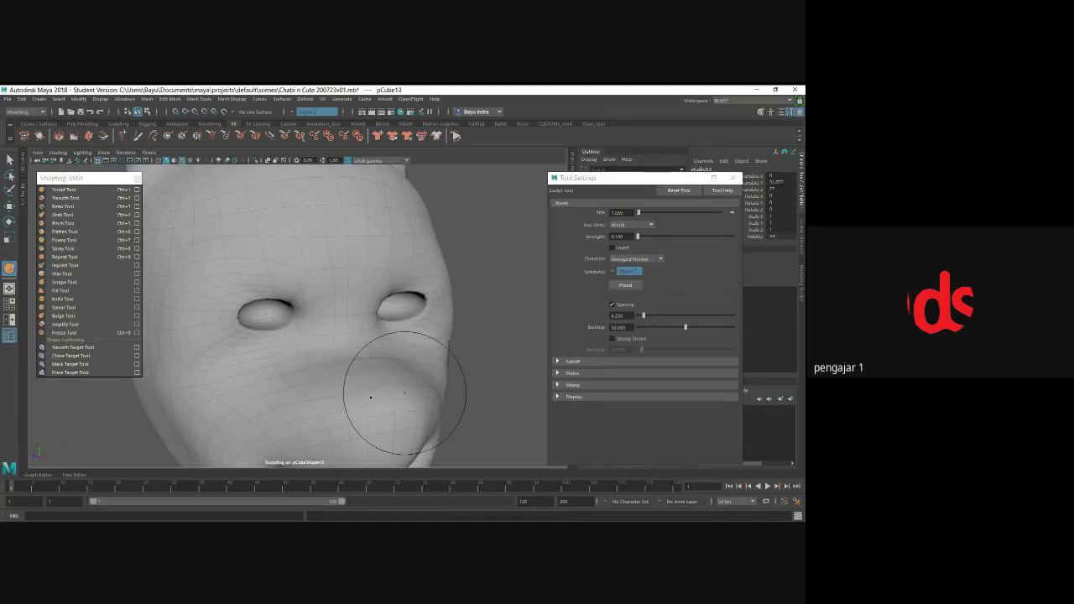
pyautogui.moveTo(391, 395)
pyautogui.keyDown('alt'); pyautogui.mouseDown()
pyautogui.moveTo(300, 396)
pyautogui.moveTo(311, 348)
pyautogui.moveTo(268, 312)
pyautogui.mouseUp(); pyautogui.keyUp('alt')
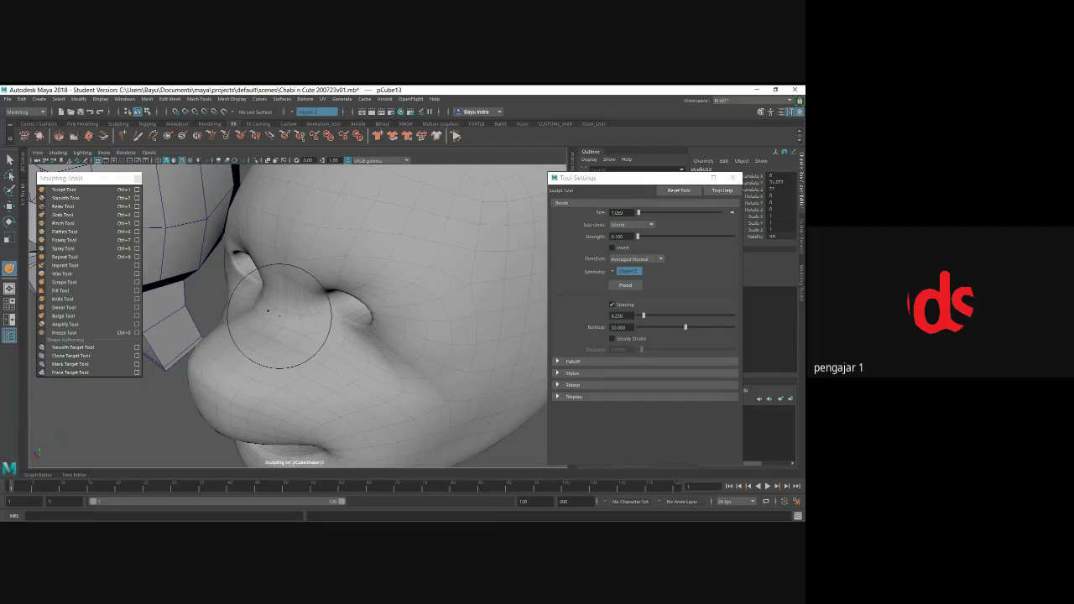
pyautogui.keyDown('alt'); pyautogui.moveTo(263, 326); pyautogui.dragTo(329, 319); pyautogui.keyUp('alt')
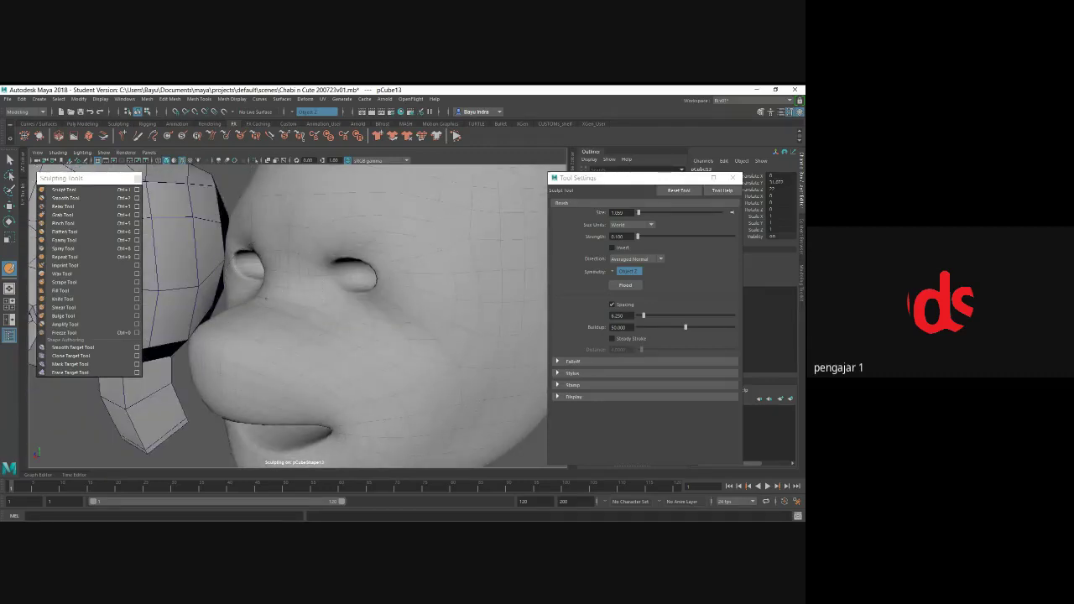
pyautogui.moveTo(201, 352); pyautogui.dragTo(248, 331)
pyautogui.scroll(-3, 265, 358)
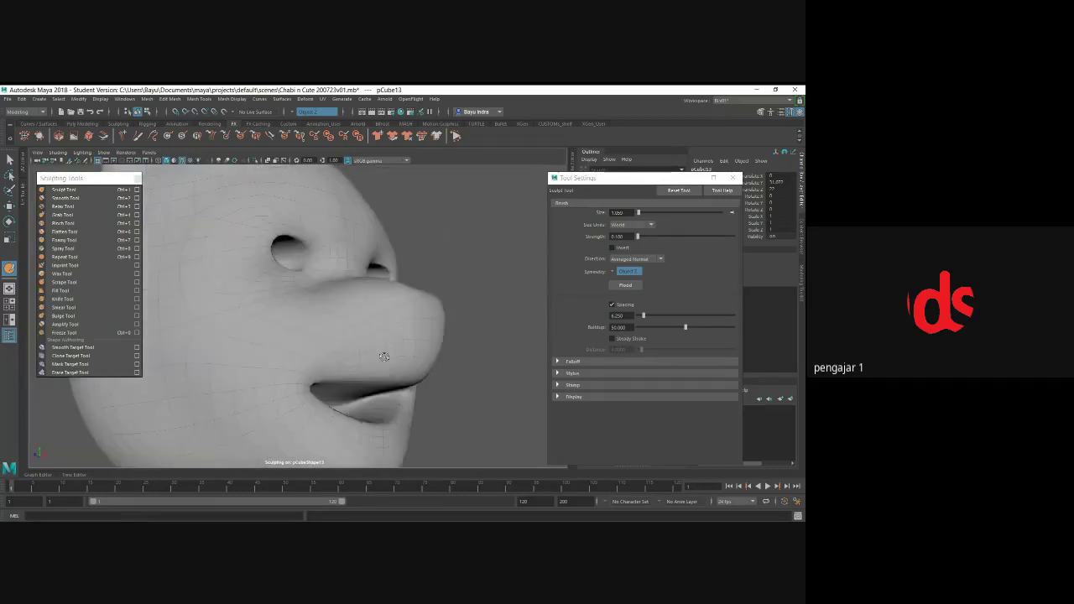
pyautogui.scroll(-2, 265, 358)
pyautogui.scroll(-3, 265, 357)
pyautogui.keyDown('alt'); pyautogui.moveTo(370, 363); pyautogui.dragTo(285, 340); pyautogui.keyUp('alt')
pyautogui.scroll(5, 262, 333)
pyautogui.scroll(2, 312, 339)
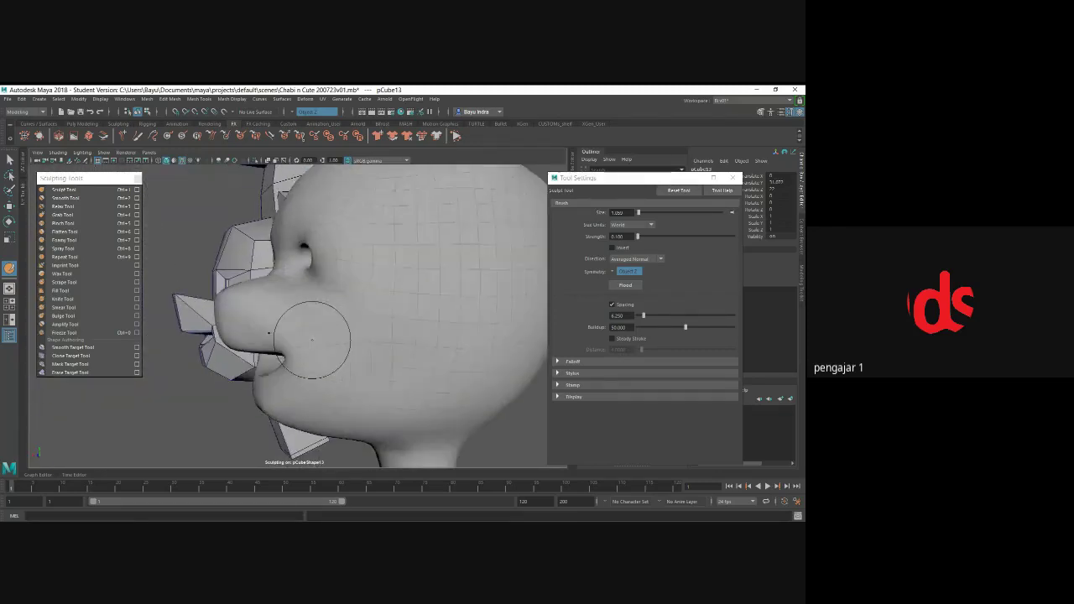
pyautogui.scroll(2, 470, 315)
# - Sculpt the nose with X direction, then return the direction to Averaged Normal
pyautogui.click(636, 259)
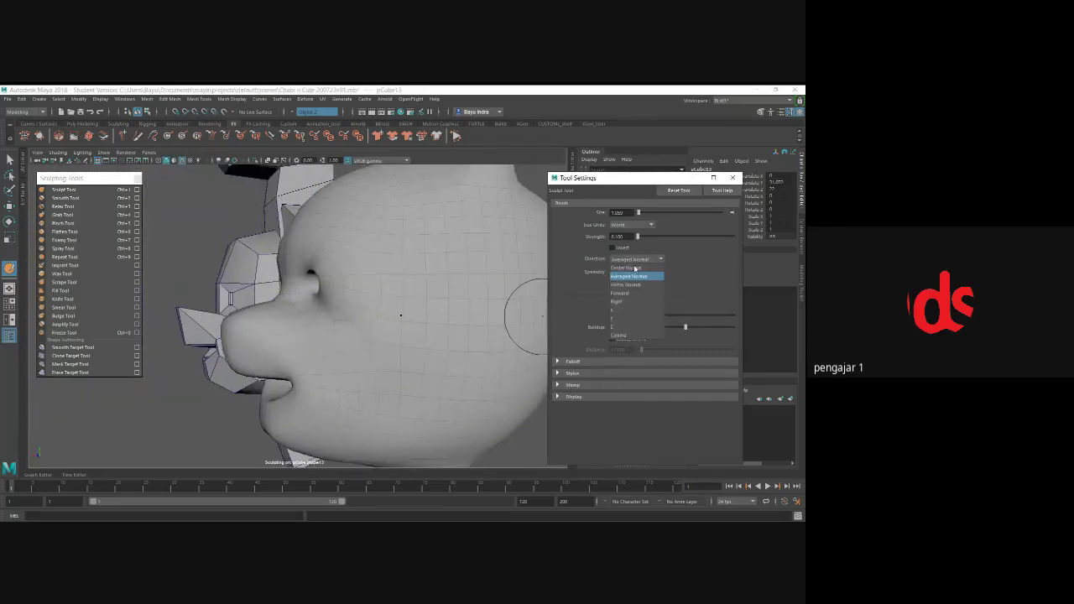
pyautogui.click(637, 311)
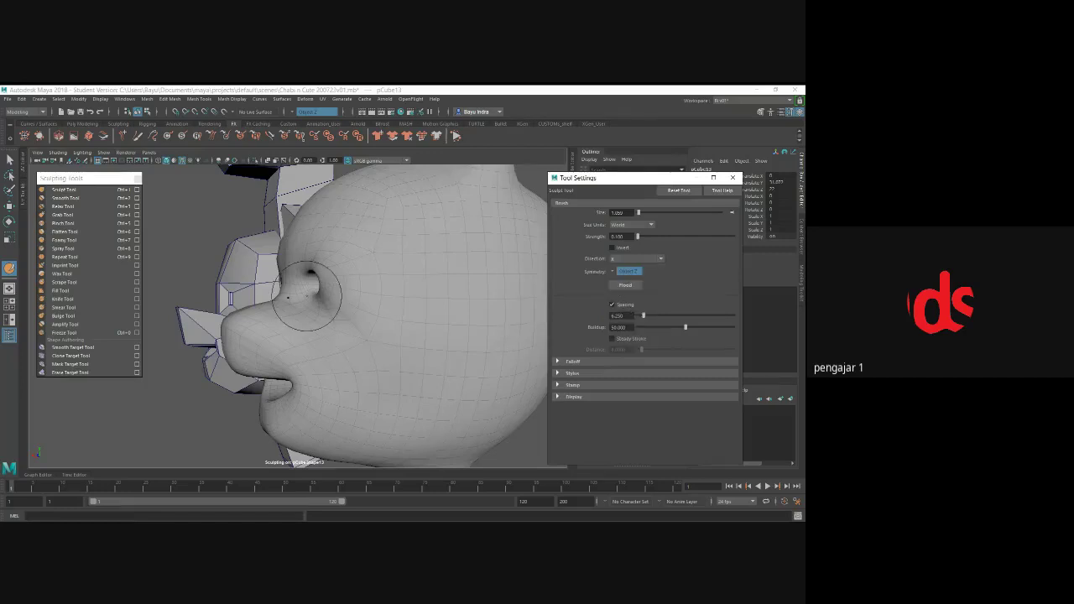
pyautogui.keyDown('alt'); pyautogui.moveTo(302, 307); pyautogui.dragTo(333, 319); pyautogui.keyUp('alt')
pyautogui.scroll(2, 336, 322)
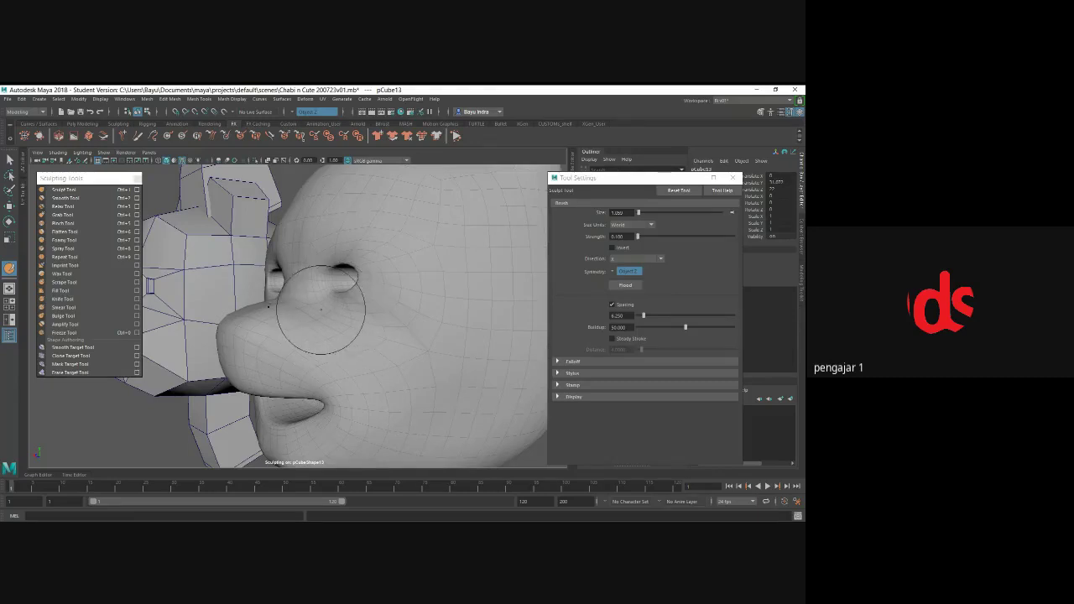
pyautogui.keyDown('alt'); pyautogui.moveTo(320, 310); pyautogui.dragTo(334, 317); pyautogui.keyUp('alt')
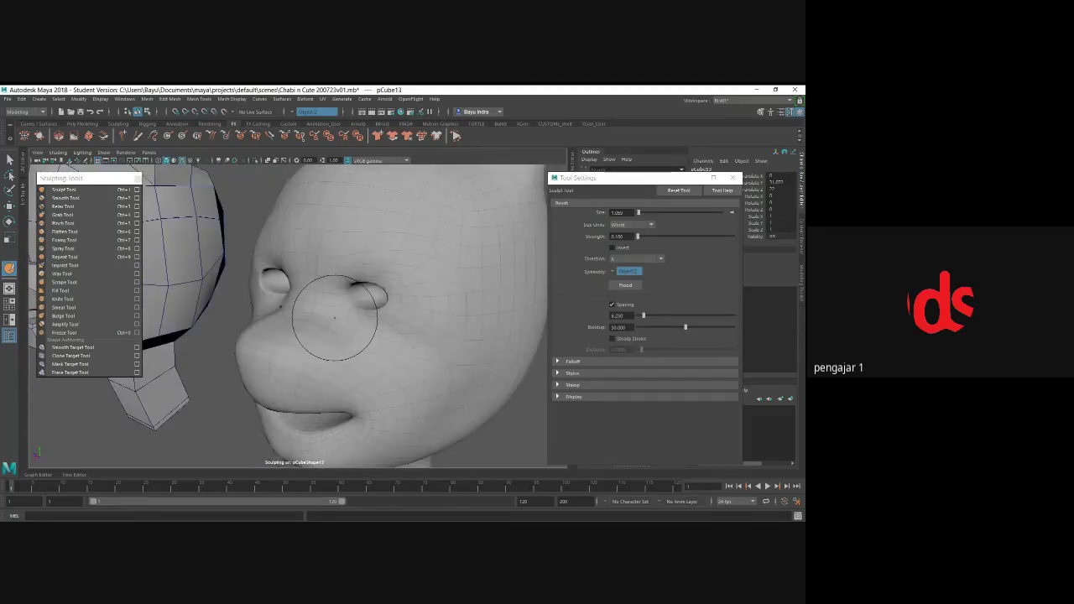
pyautogui.click(636, 259)
pyautogui.click(628, 270)
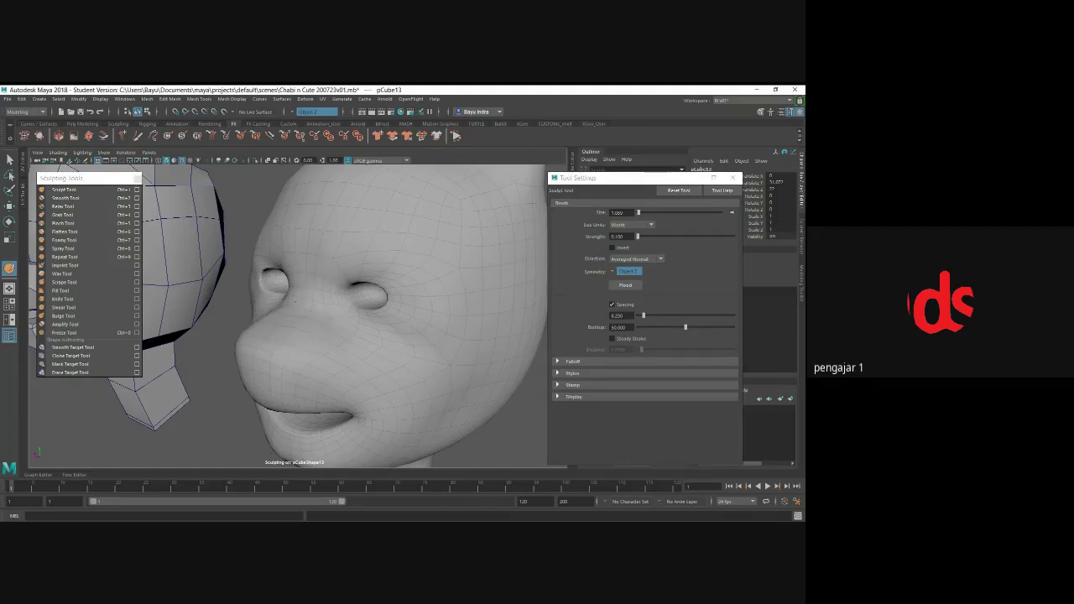
pyautogui.keyDown('alt'); pyautogui.moveTo(303, 296); pyautogui.dragTo(361, 299); pyautogui.keyUp('alt')
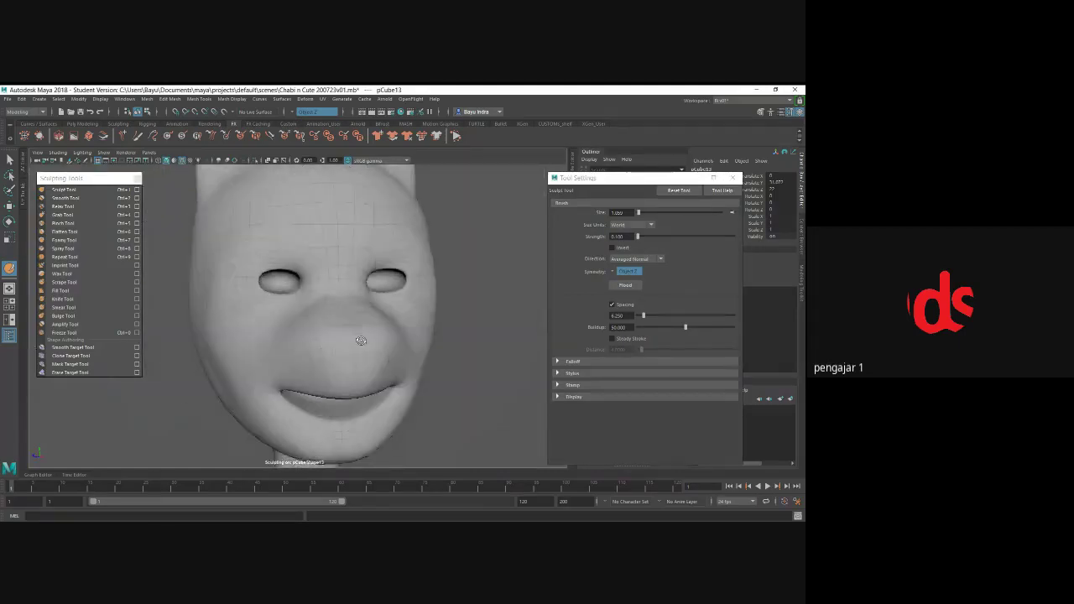
# - Smooth the bear face with the Smooth brush
pyautogui.click(78, 198)
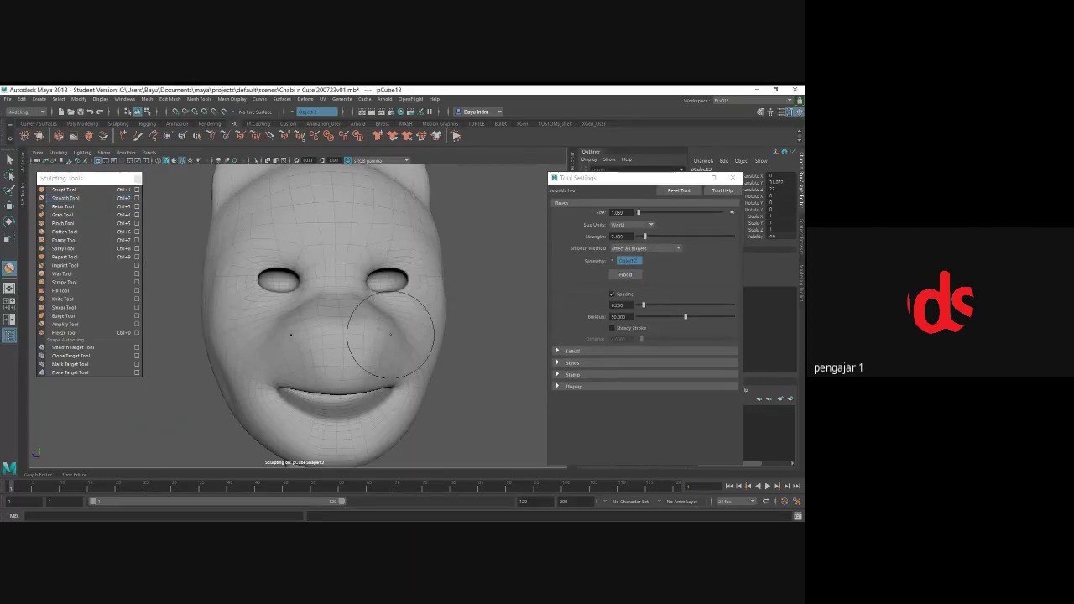
pyautogui.hotkey('ctrl', 'z')
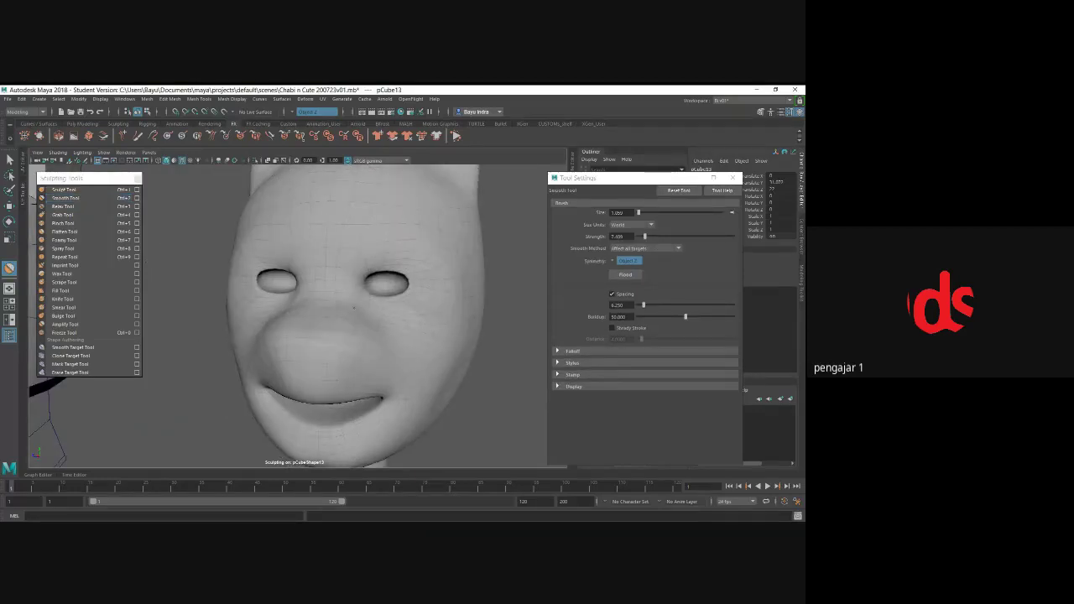
pyautogui.moveTo(335, 370)
pyautogui.keyDown('alt'); pyautogui.mouseDown()
pyautogui.moveTo(424, 371)
pyautogui.moveTo(388, 370)
pyautogui.moveTo(392, 337)
pyautogui.moveTo(366, 366)
pyautogui.moveTo(283, 361)
pyautogui.moveTo(462, 364)
pyautogui.moveTo(453, 377)
pyautogui.moveTo(338, 300)
pyautogui.moveTo(310, 319)
pyautogui.mouseUp(); pyautogui.keyUp('alt')
pyautogui.scroll(-5, 453, 377)
pyautogui.scroll(5, 491, 353)
# - Refine the bear's eye sockets with the Pinch brush
pyautogui.click(75, 222)
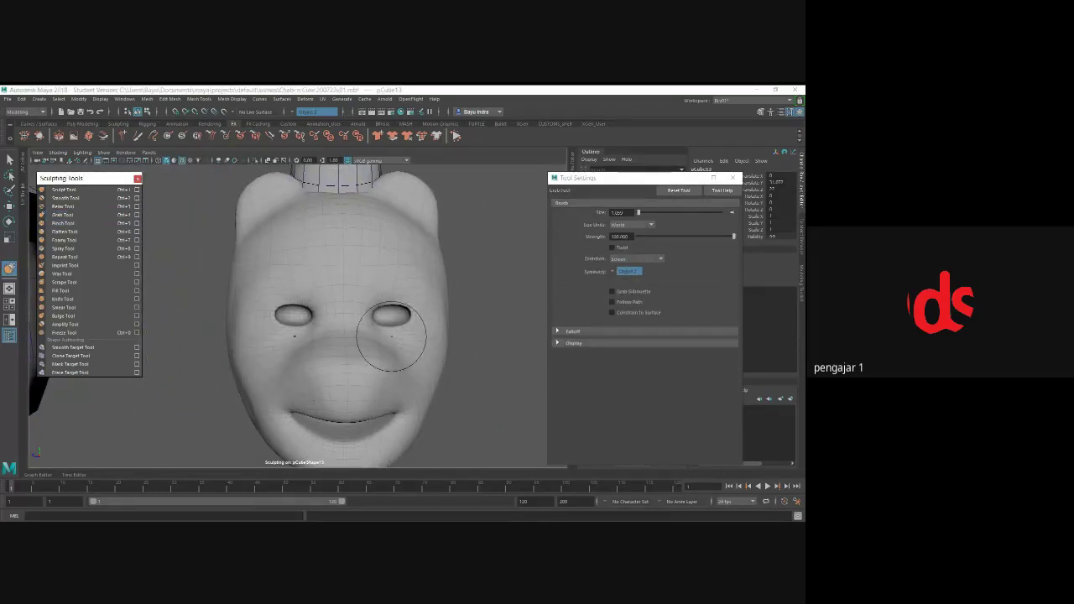
pyautogui.keyDown('alt'); pyautogui.moveTo(383, 324); pyautogui.dragTo(378, 330); pyautogui.keyUp('alt')
pyautogui.scroll(2, 382, 329)
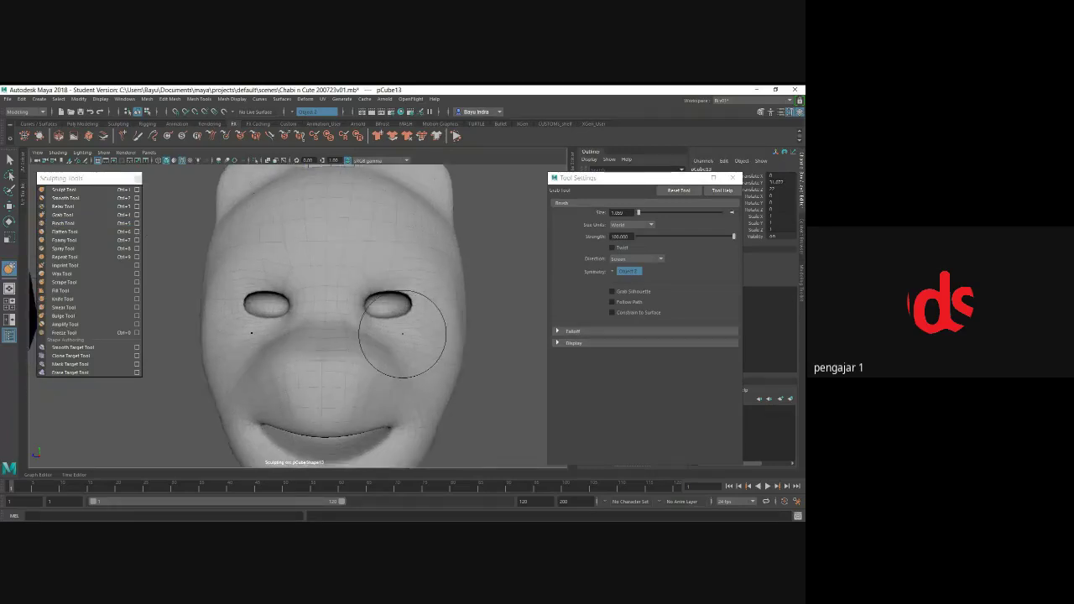
pyautogui.scroll(2, 403, 328)
pyautogui.scroll(2, 420, 317)
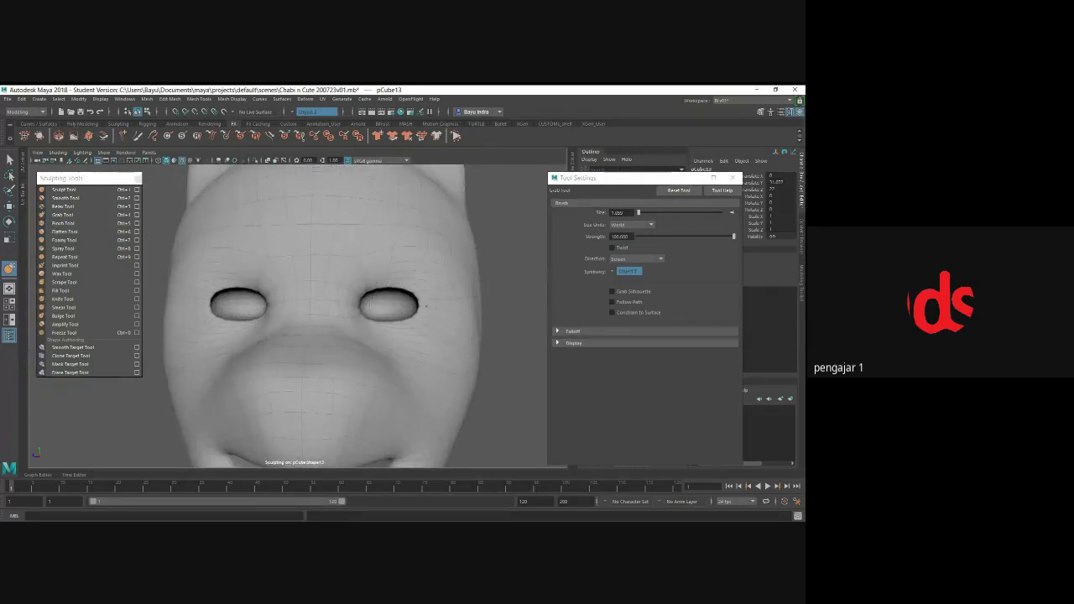
pyautogui.scroll(2, 426, 305)
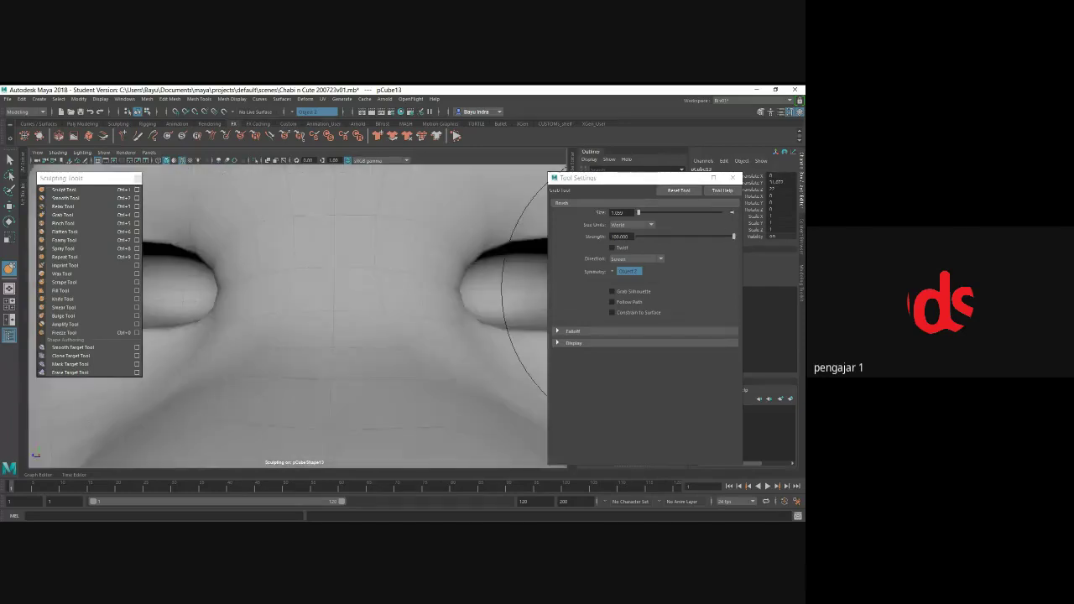
pyautogui.scroll(-5, 342, 312)
# - Zoom out to all three heads and select the upper wireframe head with the Move tool
pyautogui.moveTo(342, 312)
pyautogui.keyDown('alt'); pyautogui.mouseDown()
pyautogui.moveTo(314, 336)
pyautogui.moveTo(319, 351)
pyautogui.mouseUp(); pyautogui.keyUp('alt')
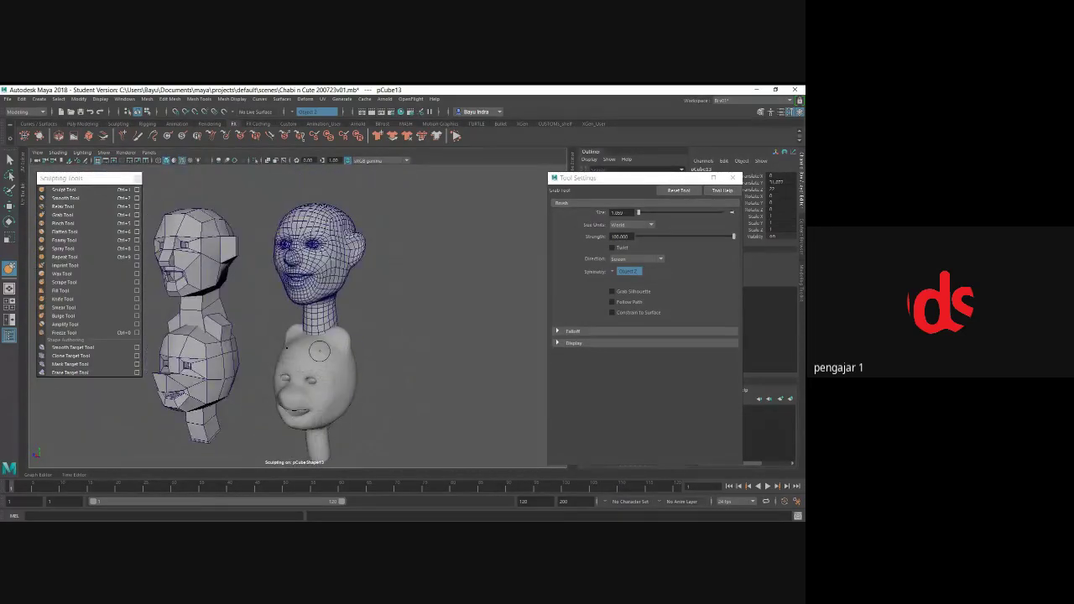
pyautogui.press('w')
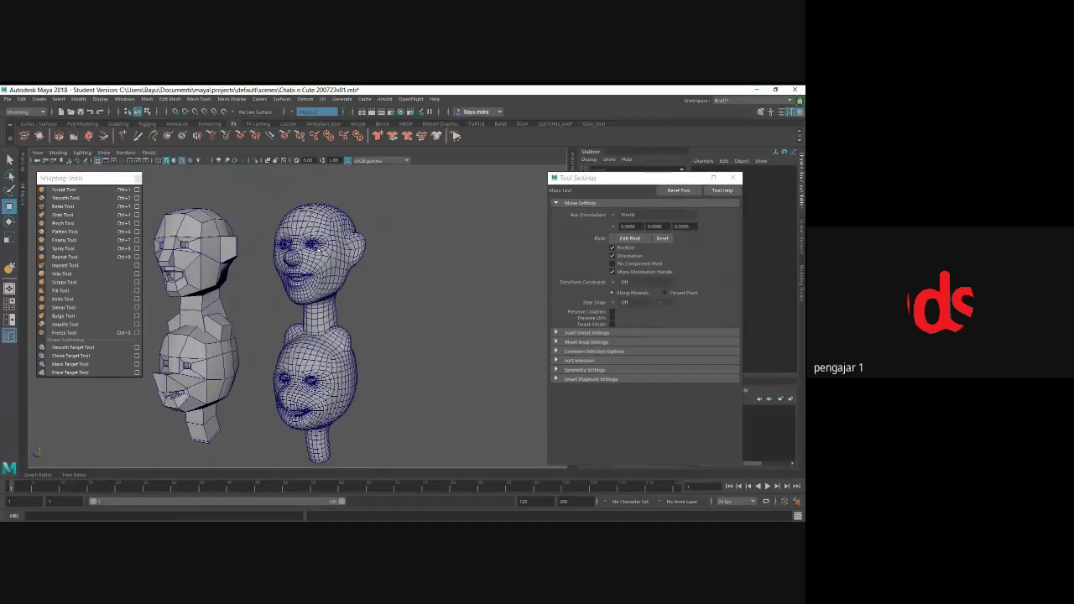
pyautogui.click(319, 256)
# - Duplicate the human head's eyeballs with Duplicate Special and move them onto the bear head
pyautogui.press('f')
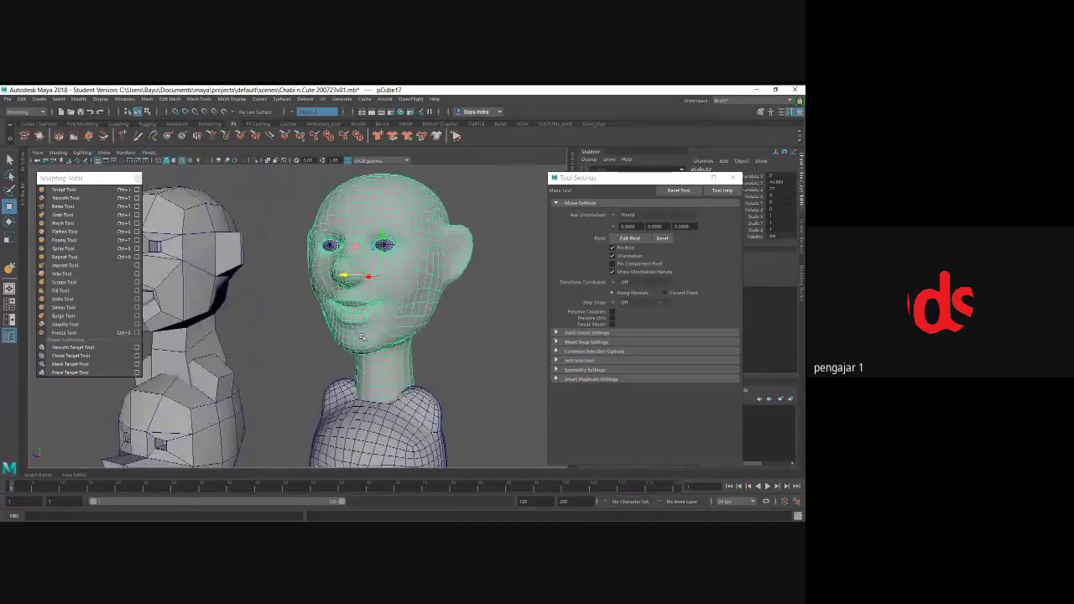
pyautogui.moveTo(299, 209); pyautogui.dragTo(454, 305)
pyautogui.click(21, 99)
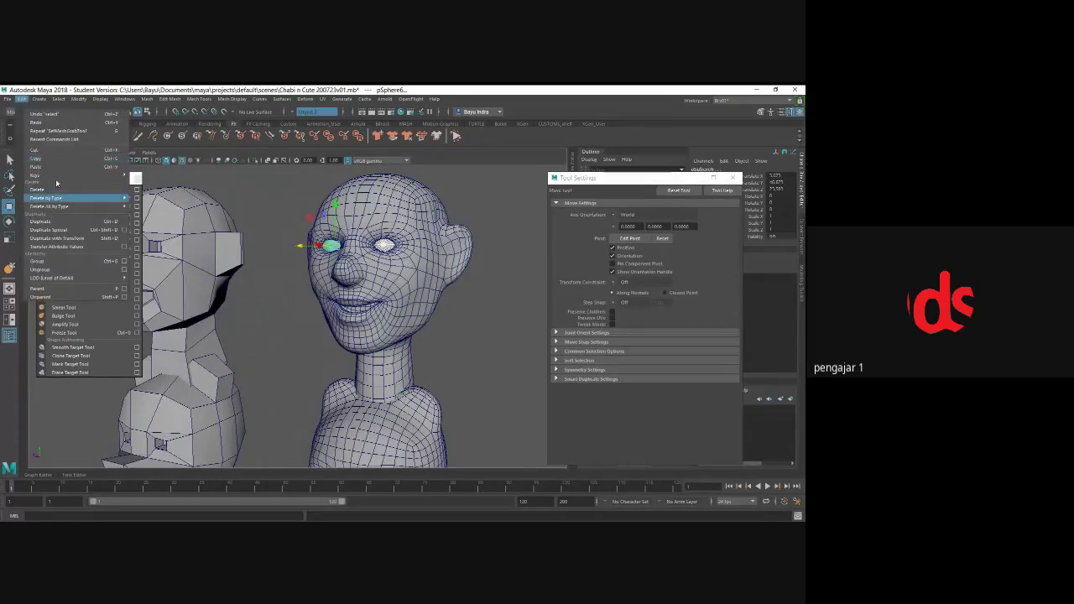
pyautogui.click(51, 230)
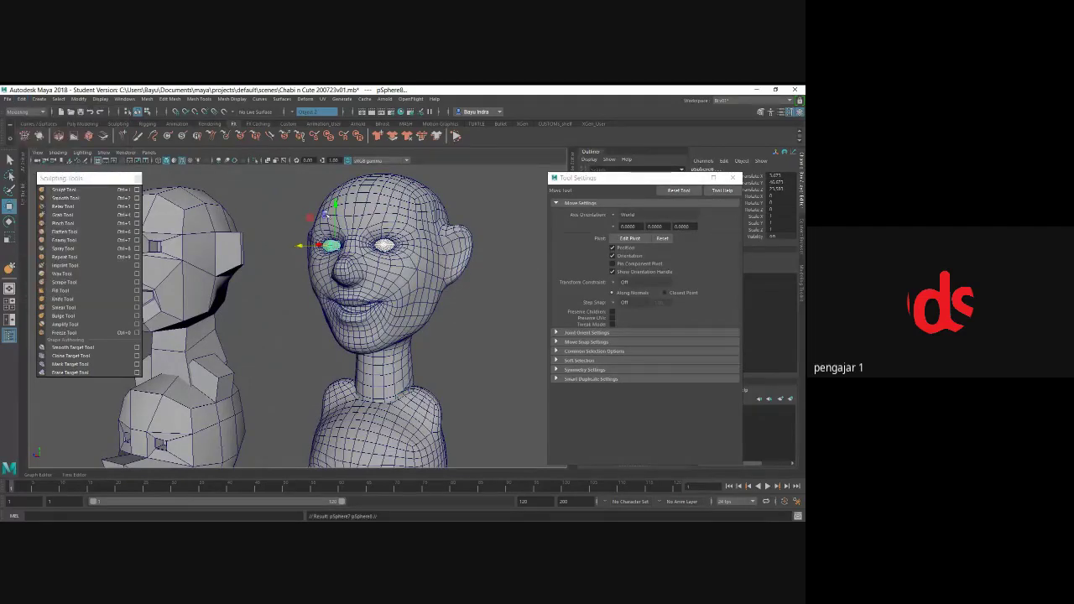
pyautogui.moveTo(334, 206)
pyautogui.mouseDown()
pyautogui.moveTo(335, 385)
pyautogui.moveTo(340, 279)
pyautogui.moveTo(306, 273)
pyautogui.moveTo(316, 315)
pyautogui.moveTo(281, 342)
pyautogui.moveTo(309, 313)
pyautogui.mouseUp()
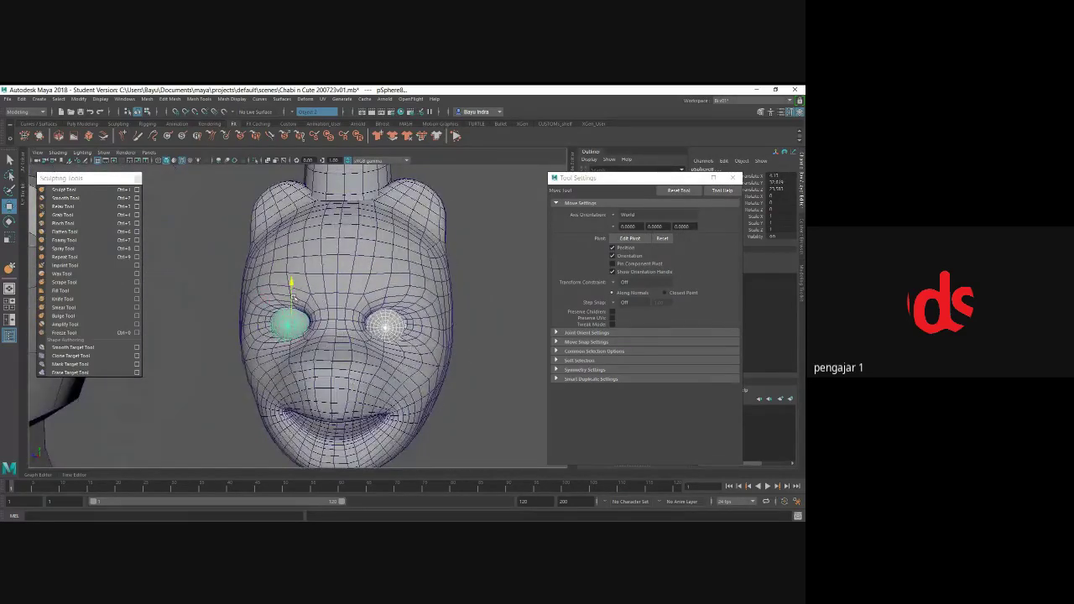
# - Align the left and right eyeballs into the bear's eye sockets
pyautogui.moveTo(298, 304)
pyautogui.keyDown('alt'); pyautogui.mouseDown()
pyautogui.moveTo(256, 318)
pyautogui.moveTo(371, 359)
pyautogui.mouseUp(); pyautogui.keyUp('alt')
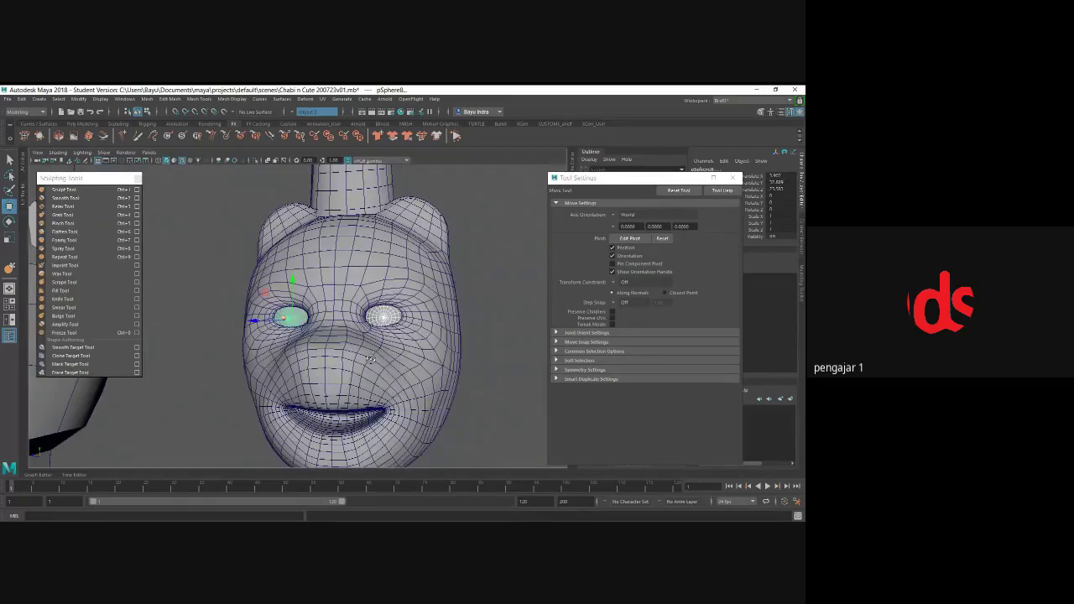
pyautogui.scroll(3, 370, 360)
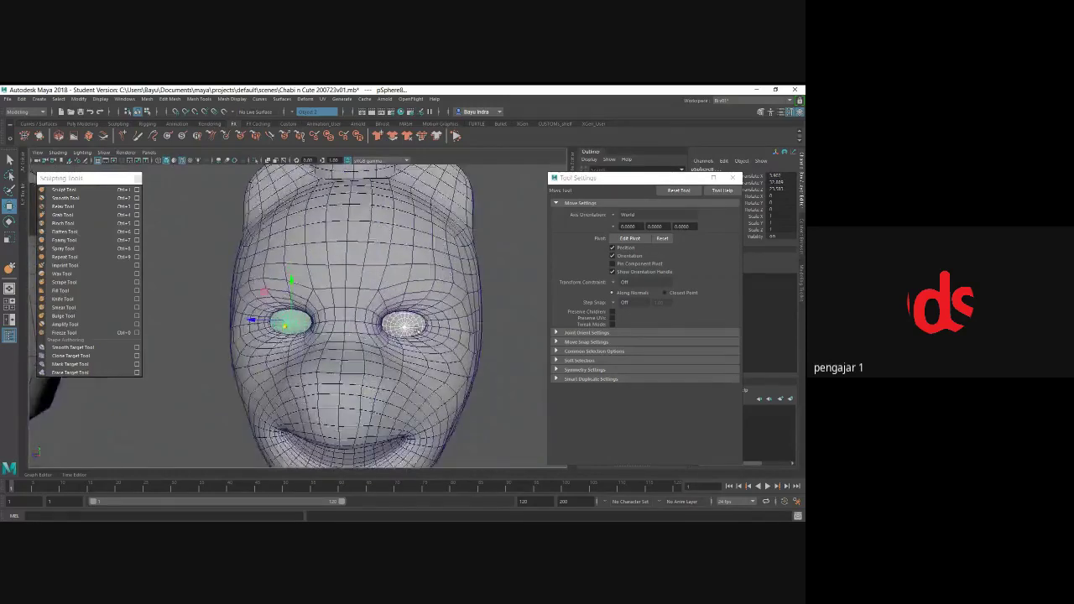
pyautogui.keyDown('alt'); pyautogui.moveTo(436, 336); pyautogui.dragTo(458, 329); pyautogui.keyUp('alt')
pyautogui.click(386, 321)
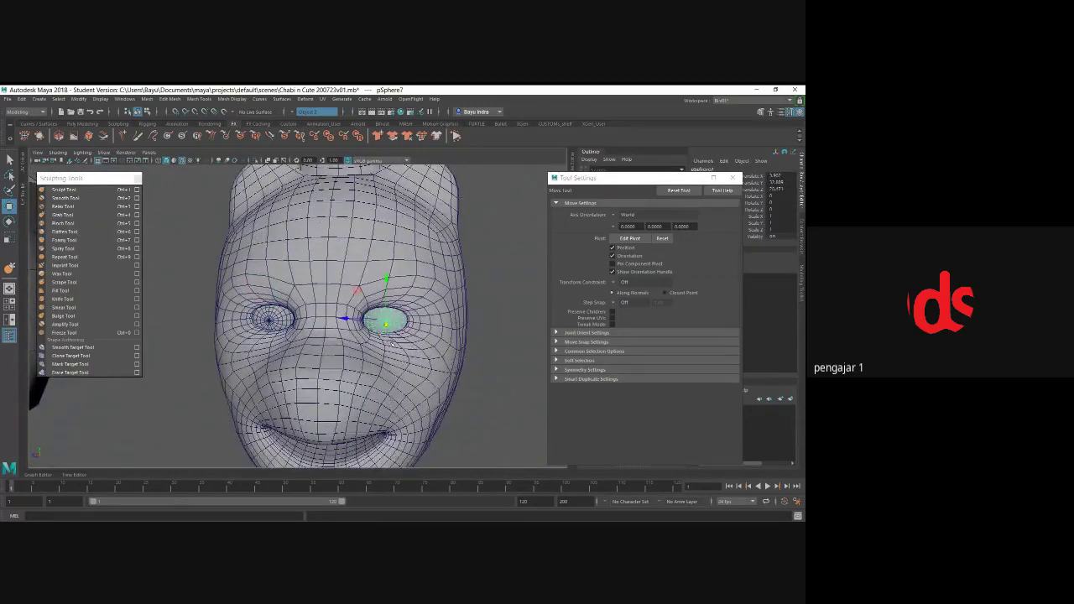
pyautogui.keyDown('alt'); pyautogui.moveTo(387, 320); pyautogui.dragTo(361, 317); pyautogui.keyUp('alt')
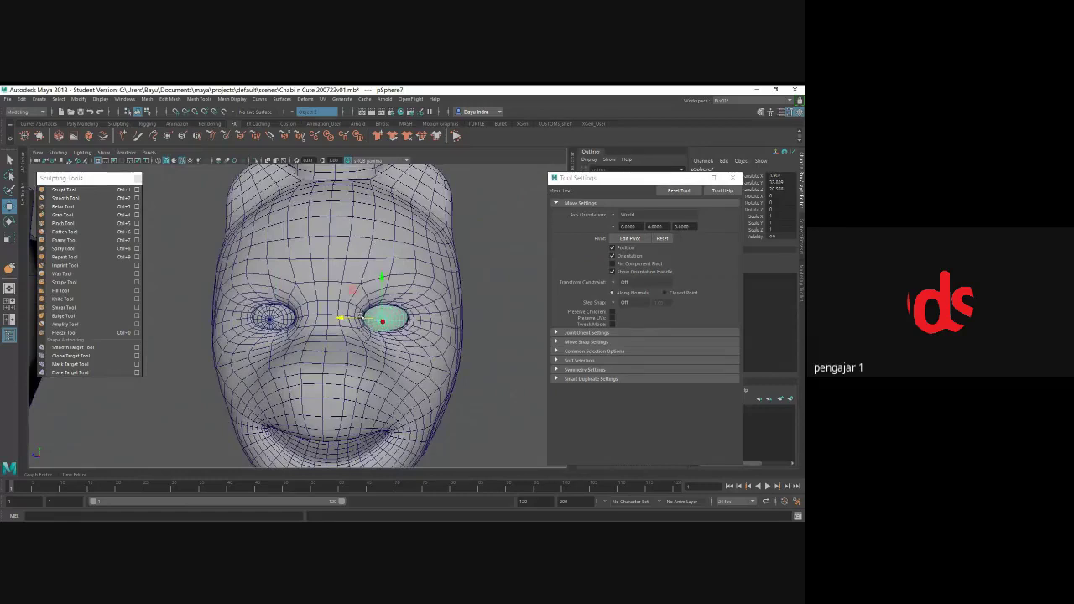
pyautogui.click(276, 320)
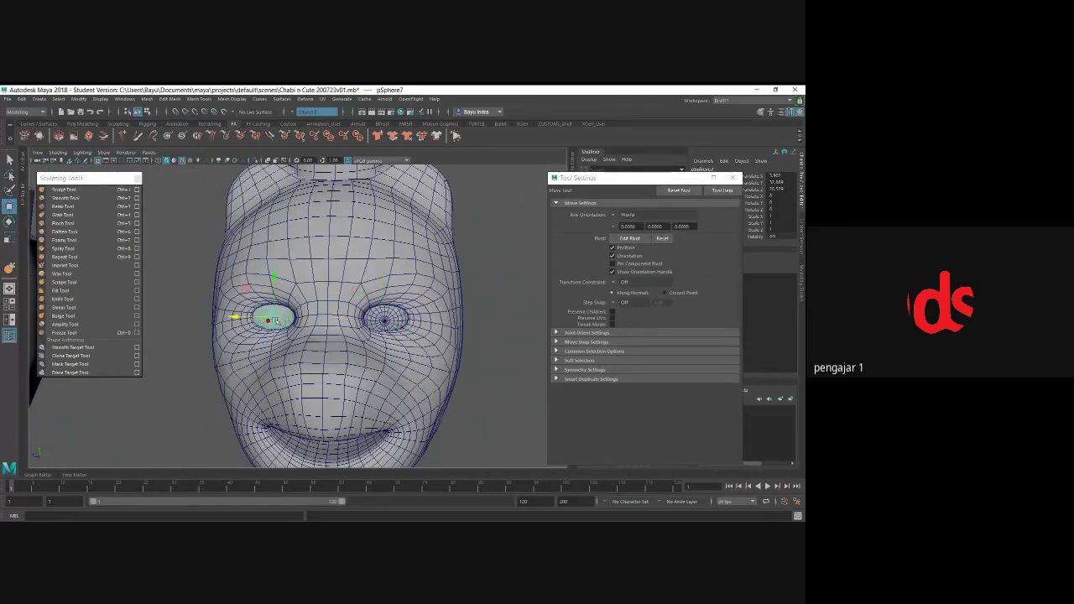
pyautogui.moveTo(250, 317); pyautogui.dragTo(249, 319)
pyautogui.moveTo(249, 318); pyautogui.dragTo(252, 320)
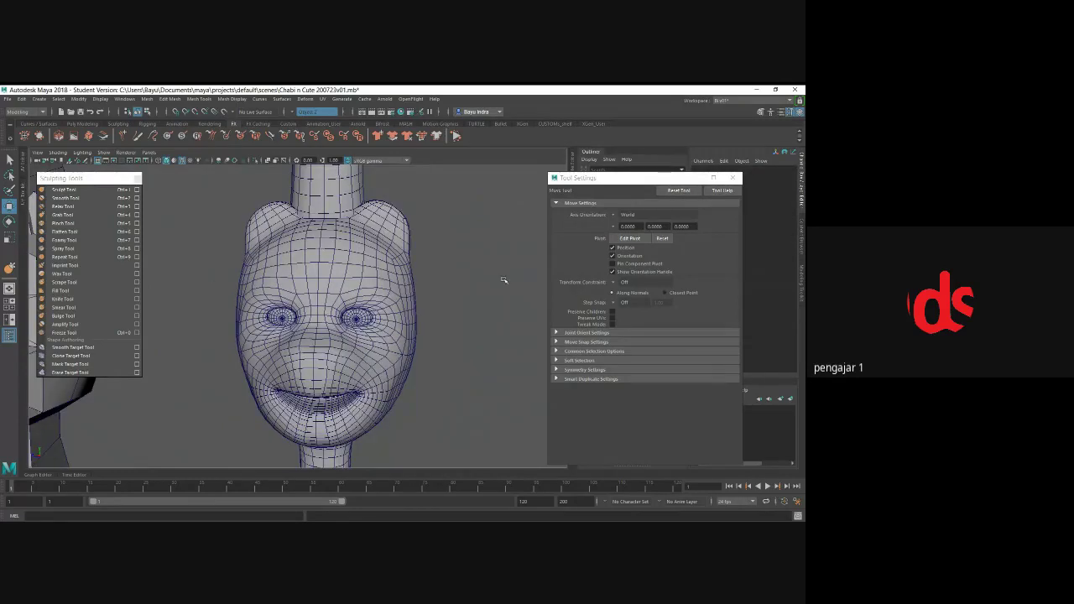
pyautogui.keyDown('alt'); pyautogui.moveTo(479, 298); pyautogui.dragTo(403, 297); pyautogui.keyUp('alt')
# - Duplicate the head with Duplicate Special and place the copy beside the original
pyautogui.click(733, 177)
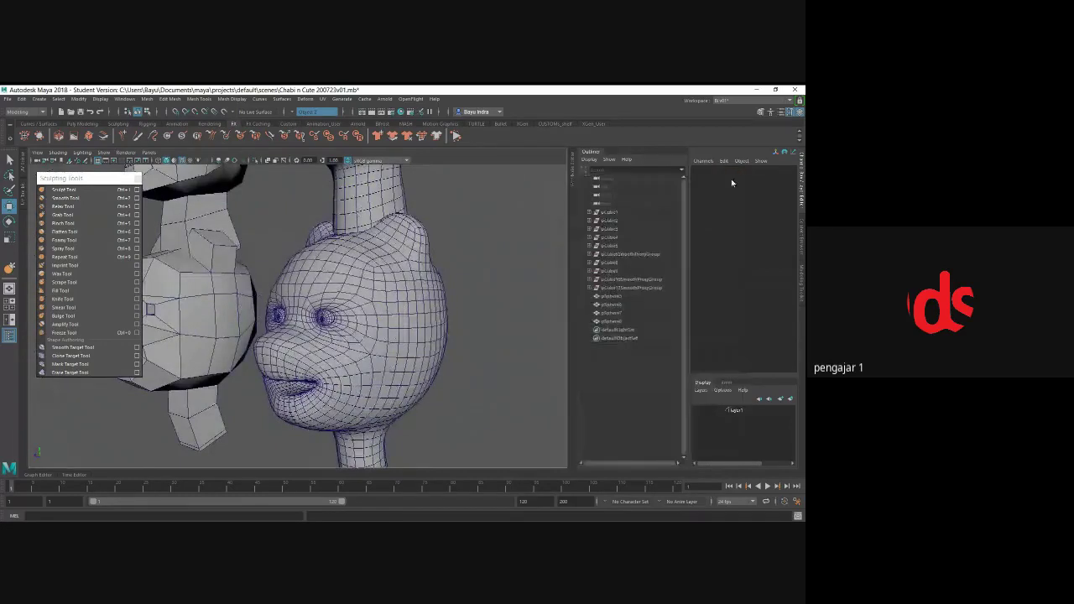
pyautogui.moveTo(508, 287)
pyautogui.keyDown('alt'); pyautogui.mouseDown()
pyautogui.moveTo(382, 280)
pyautogui.moveTo(331, 326)
pyautogui.moveTo(345, 307)
pyautogui.moveTo(325, 320)
pyautogui.moveTo(279, 306)
pyautogui.moveTo(286, 312)
pyautogui.moveTo(296, 308)
pyautogui.moveTo(208, 270)
pyautogui.moveTo(295, 222)
pyautogui.mouseUp(); pyautogui.keyUp('alt')
pyautogui.click(208, 271)
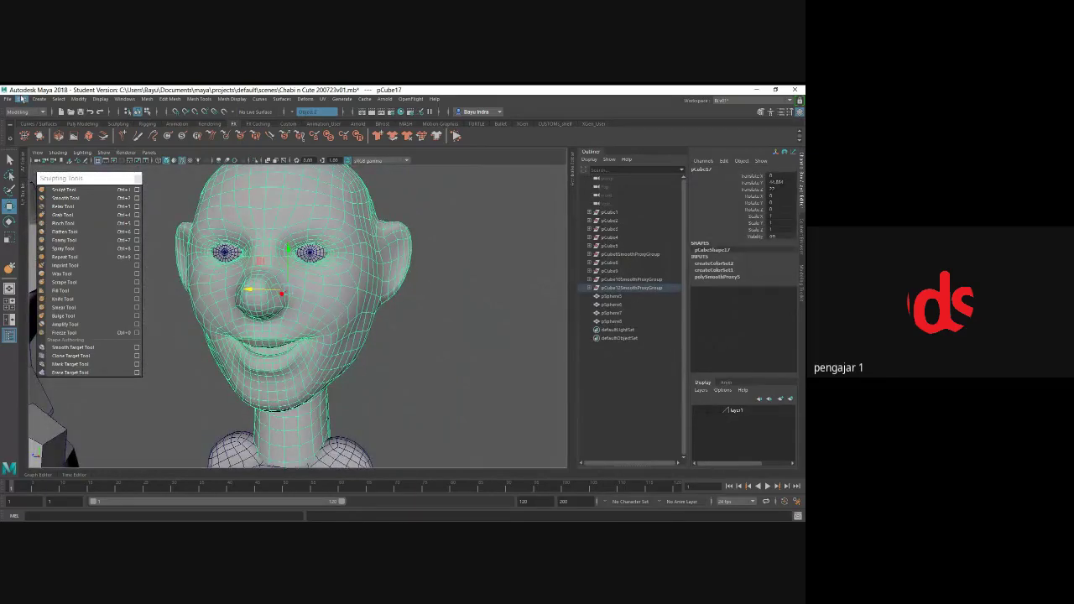
pyautogui.click(22, 99)
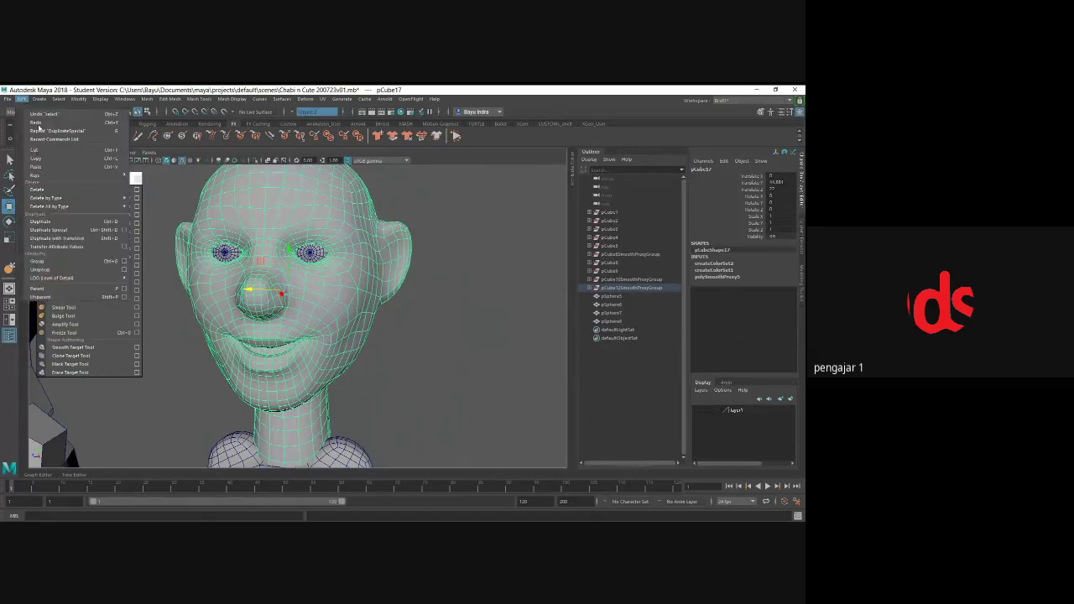
pyautogui.click(66, 231)
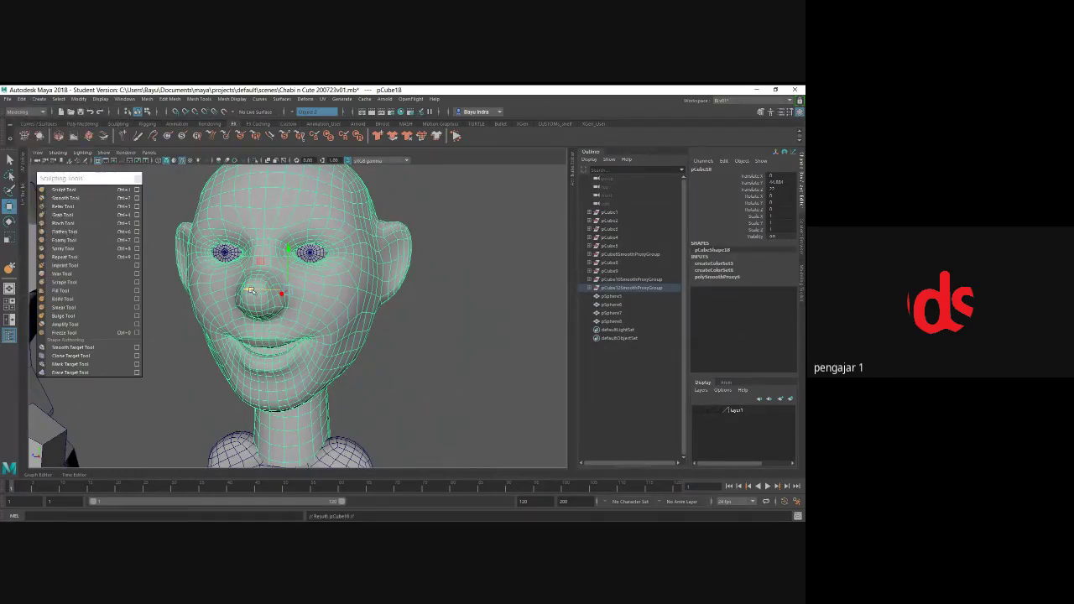
pyautogui.moveTo(251, 291); pyautogui.dragTo(521, 282)
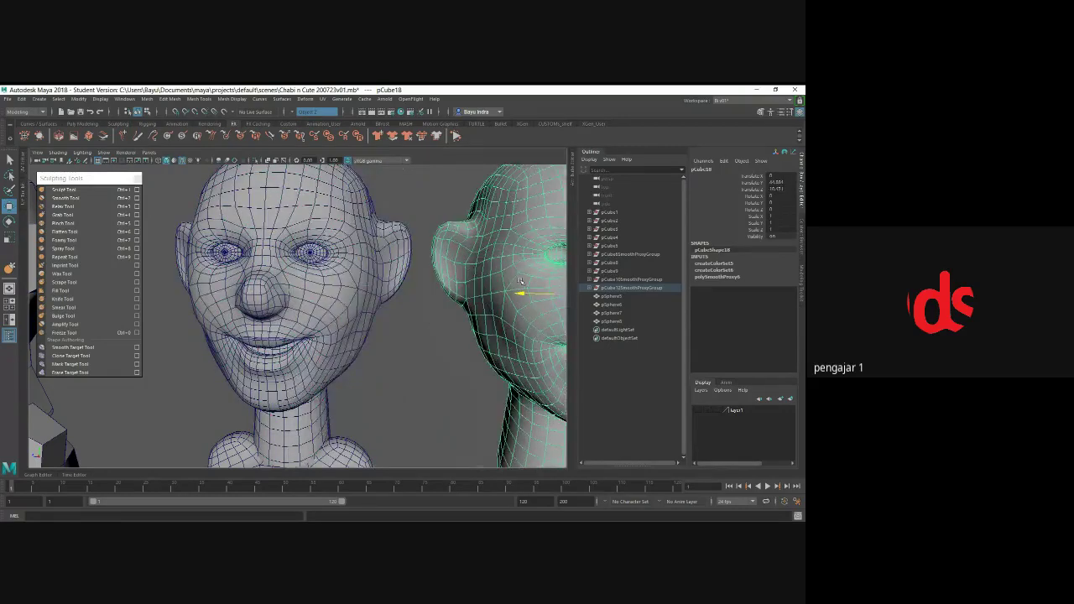
pyautogui.keyDown('alt'); pyautogui.moveTo(521, 282); pyautogui.dragTo(422, 293, button='right'); pyautogui.keyUp('alt')
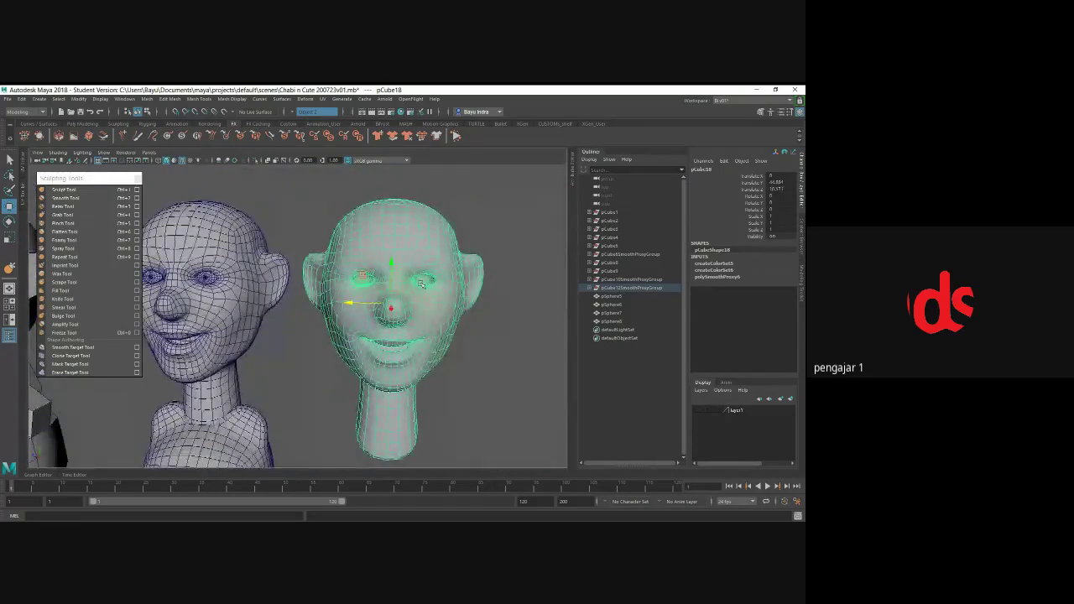
# - Make another head copy, move it further right, and close the Sculpting Tools panel
pyautogui.click(22, 99)
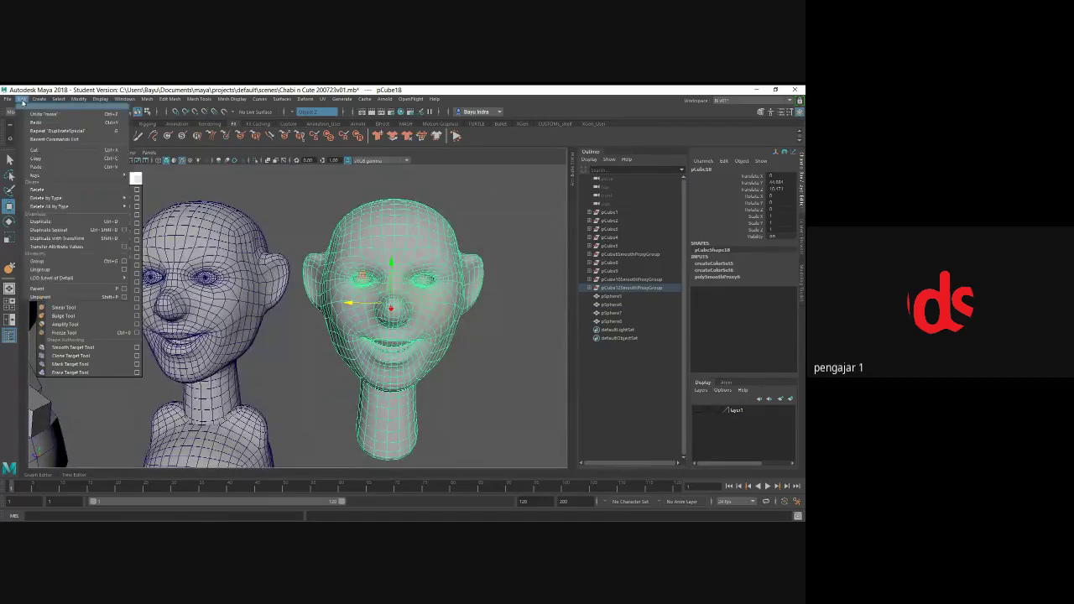
pyautogui.click(59, 234)
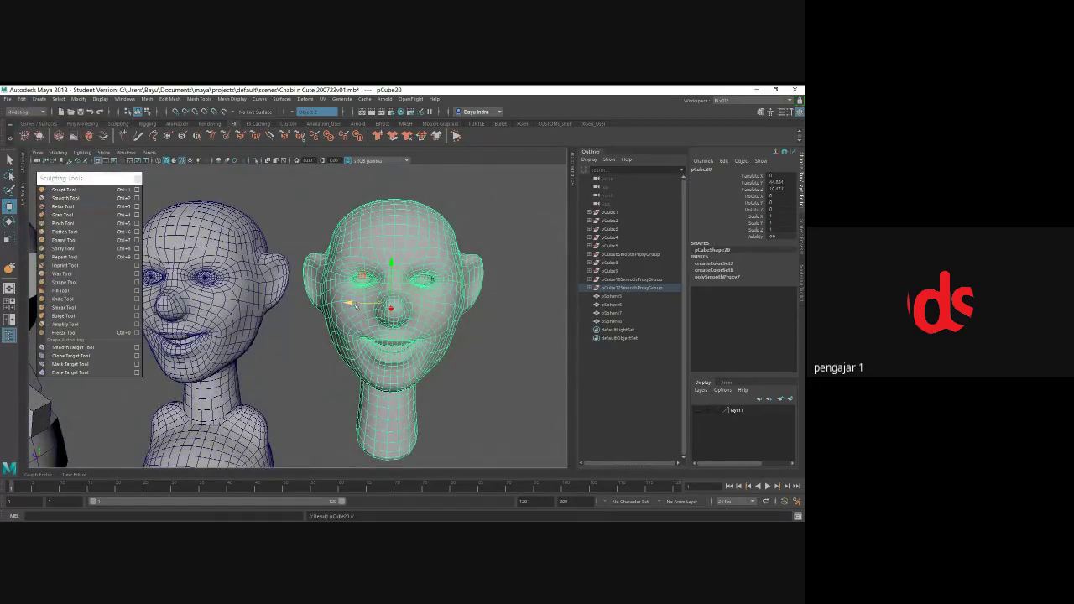
pyautogui.moveTo(356, 306); pyautogui.dragTo(479, 305)
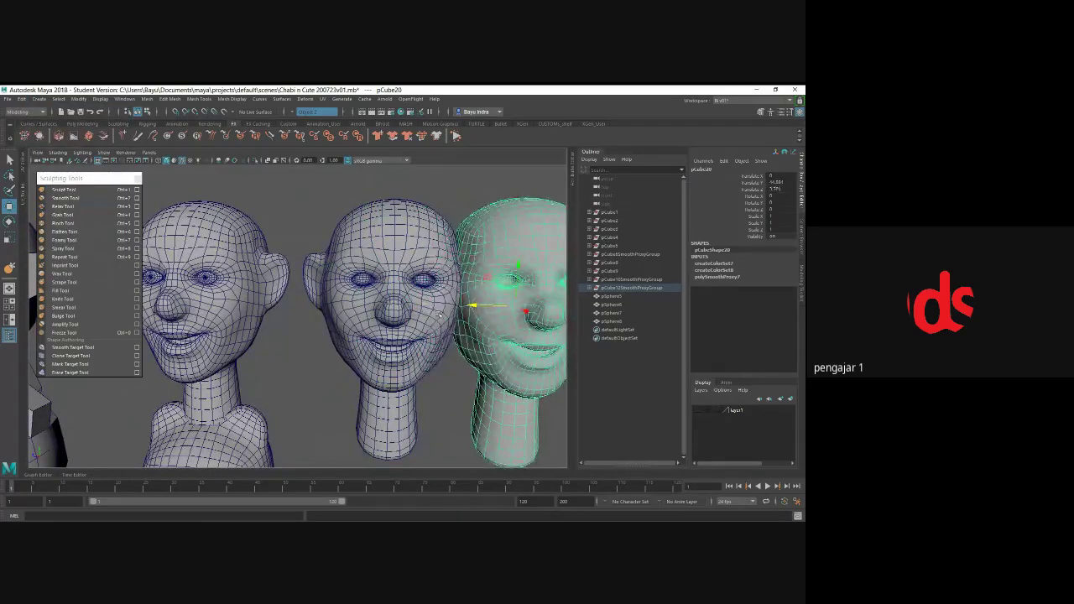
pyautogui.click(138, 178)
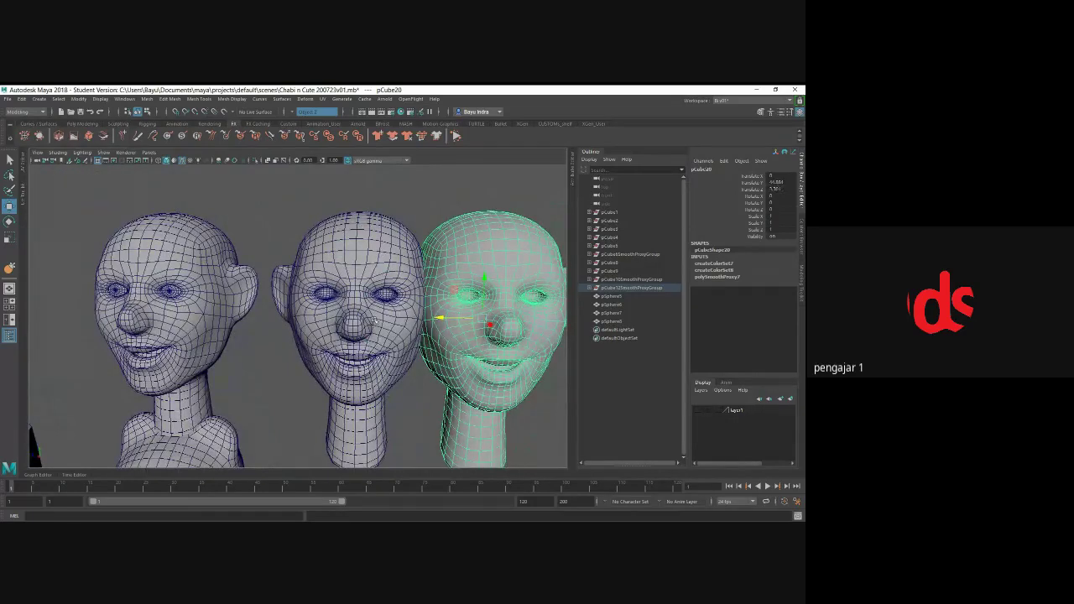
pyautogui.scroll(5, 375, 320)
# - Select the lower-lid edge loop on the middle head's eye
pyautogui.click(244, 294)
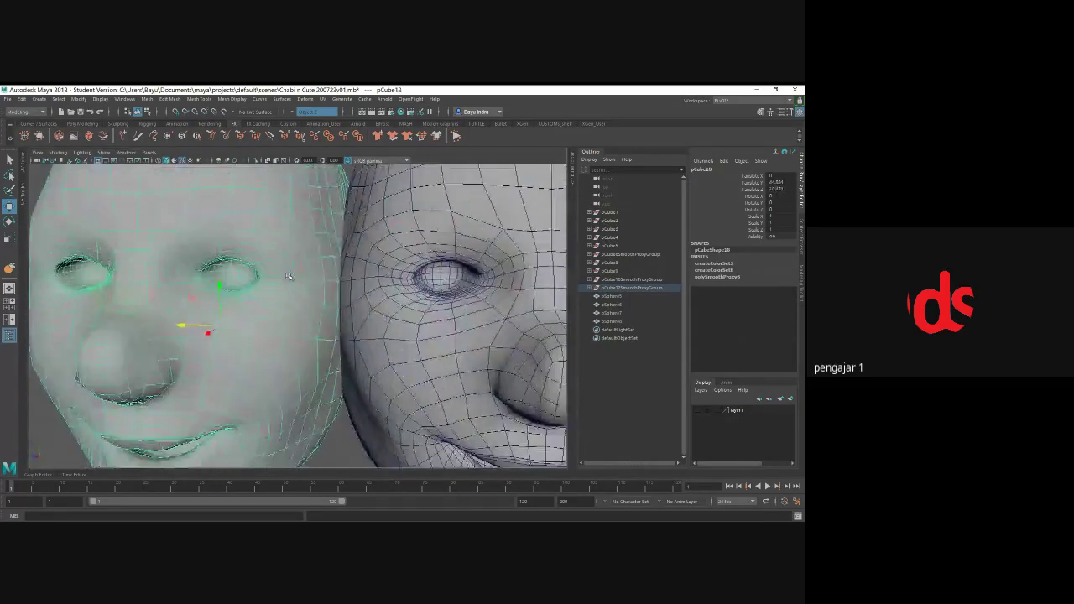
pyautogui.scroll(3, 245, 294)
pyautogui.moveTo(244, 294)
pyautogui.keyDown('alt'); pyautogui.mouseDown()
pyautogui.moveTo(195, 312)
pyautogui.moveTo(220, 313)
pyautogui.mouseUp(); pyautogui.keyUp('alt')
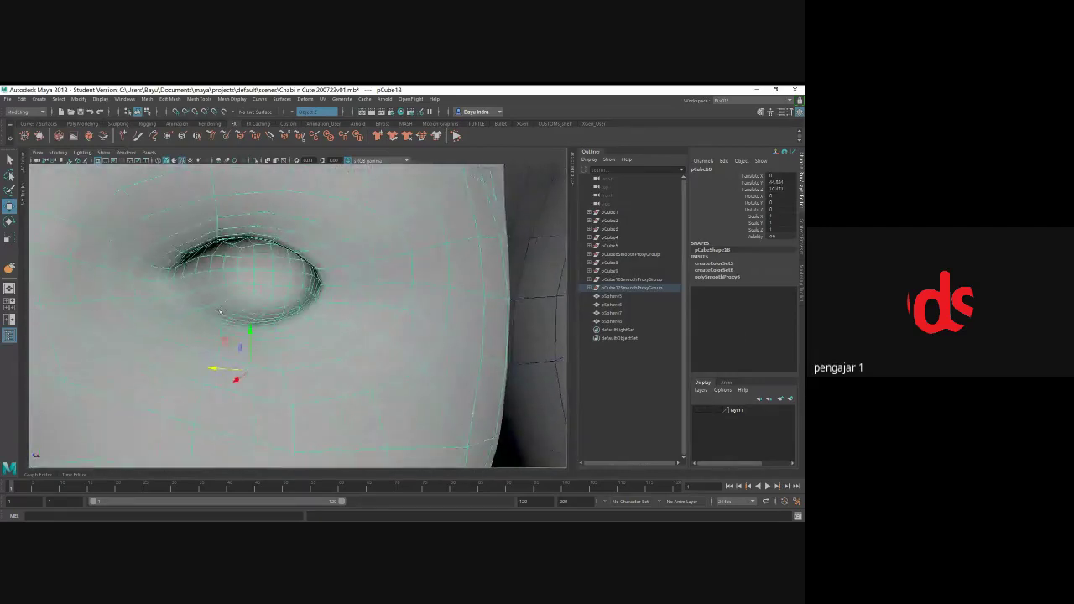
pyautogui.moveTo(239, 213); pyautogui.dragTo(241, 187, button='right')
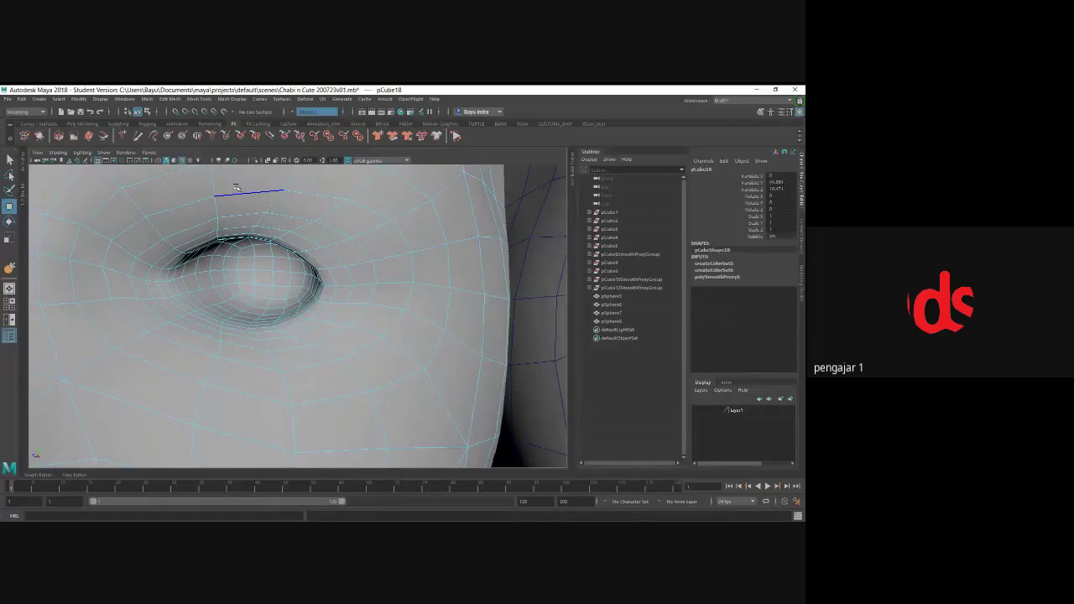
pyautogui.moveTo(234, 315)
pyautogui.keyDown('alt'); pyautogui.mouseDown(button='middle')
pyautogui.moveTo(227, 302)
pyautogui.moveTo(260, 287)
pyautogui.moveTo(252, 362)
pyautogui.moveTo(287, 357)
pyautogui.mouseUp(button='middle'); pyautogui.keyUp('alt')
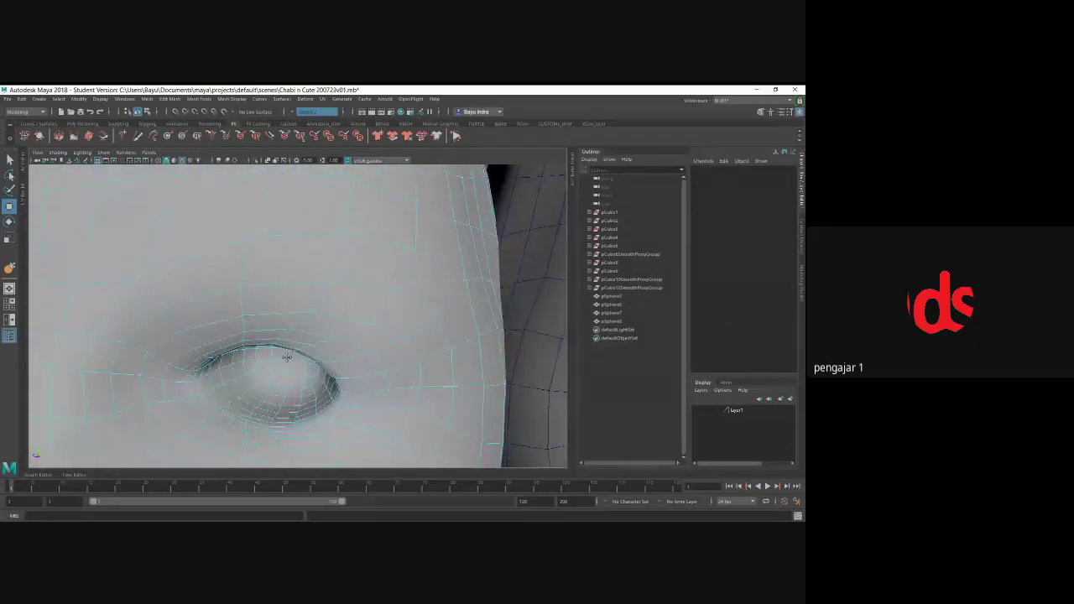
pyautogui.keyDown('alt'); pyautogui.moveTo(286, 357); pyautogui.dragTo(267, 361); pyautogui.keyUp('alt')
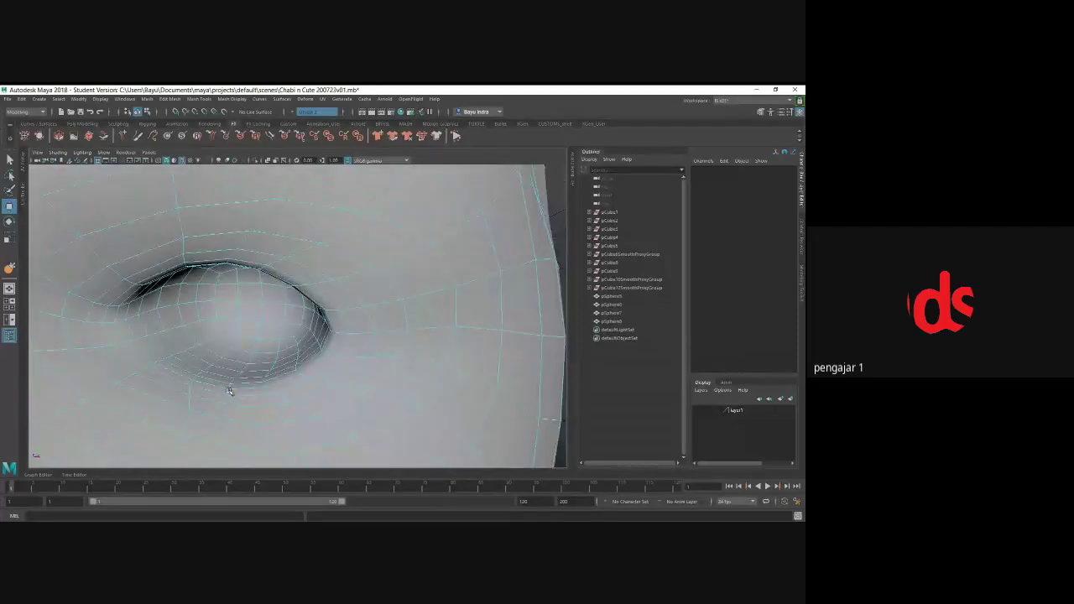
pyautogui.click(213, 382)
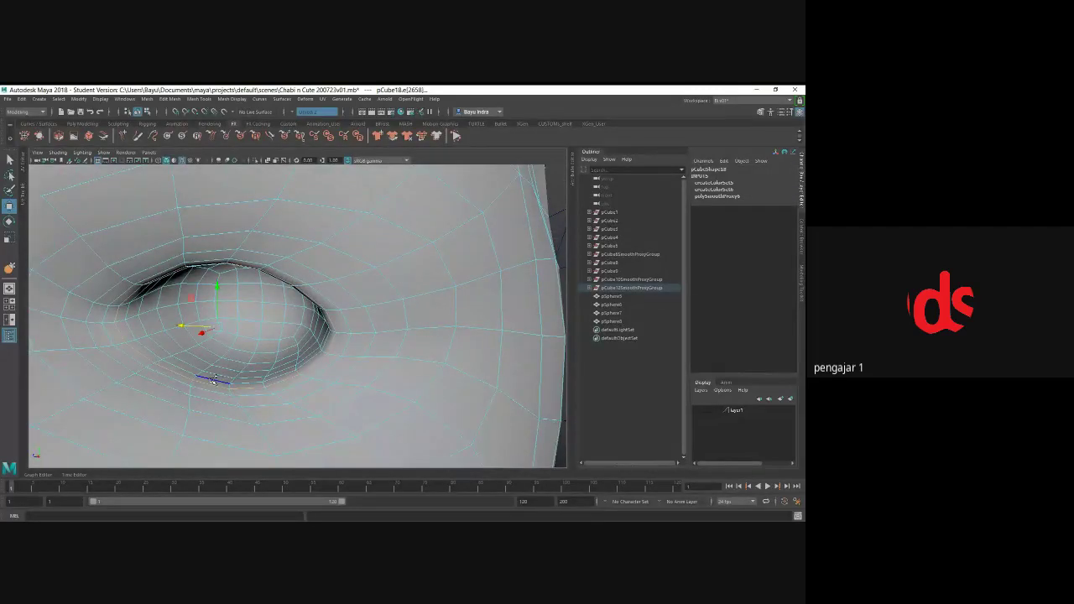
pyautogui.doubleClick(213, 381)
# - Scale the lower-lid loop flat so the eye closes
pyautogui.scroll(-3, 210, 344)
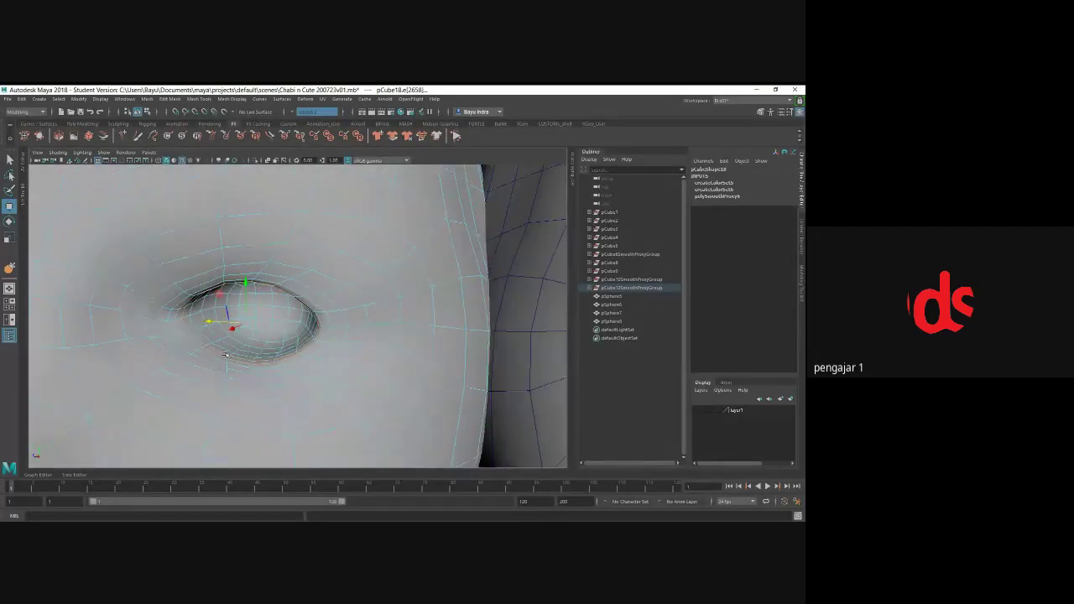
pyautogui.keyDown('alt'); pyautogui.moveTo(210, 344); pyautogui.dragTo(234, 345); pyautogui.keyUp('alt')
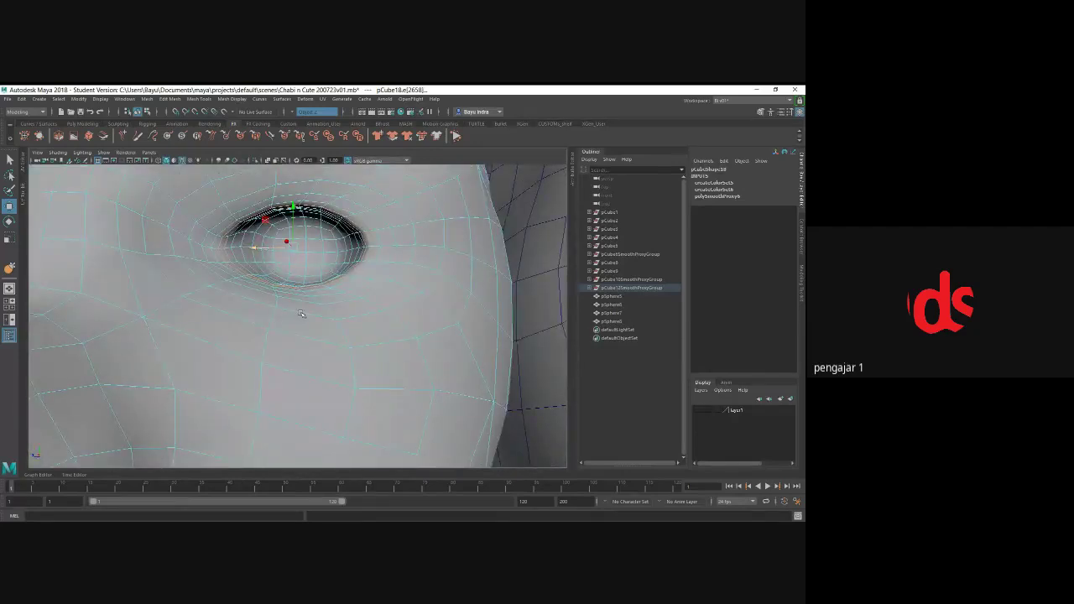
pyautogui.press('r')
pyautogui.moveTo(296, 280); pyautogui.dragTo(309, 283)
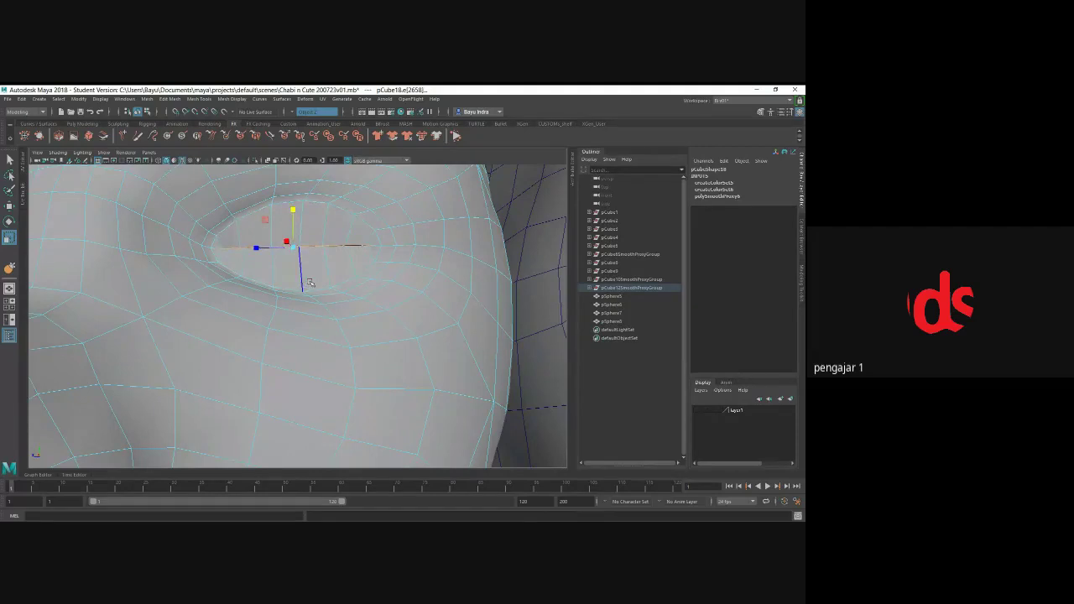
pyautogui.moveTo(297, 290)
pyautogui.keyDown('alt'); pyautogui.mouseDown()
pyautogui.moveTo(251, 299)
pyautogui.moveTo(224, 329)
pyautogui.mouseUp(); pyautogui.keyUp('alt')
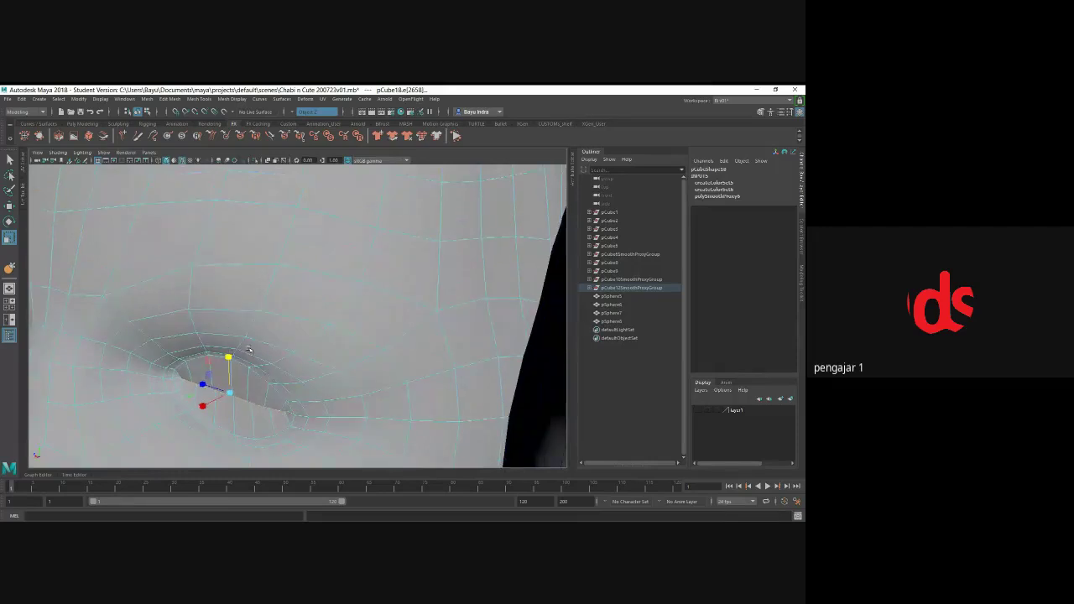
# - Move the eyeball deeper into its socket and check it in wireframe and shaded views
pyautogui.press('w')
pyautogui.click(203, 409)
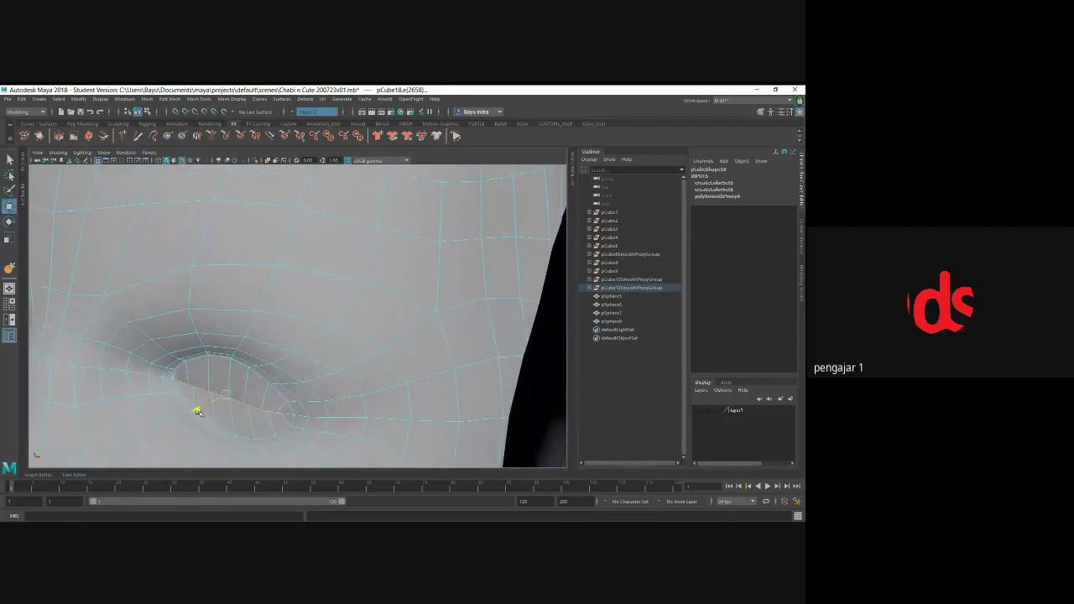
pyautogui.click(197, 410)
pyautogui.moveTo(198, 406)
pyautogui.keyDown('alt'); pyautogui.mouseDown()
pyautogui.moveTo(267, 363)
pyautogui.moveTo(327, 356)
pyautogui.mouseUp(); pyautogui.keyUp('alt')
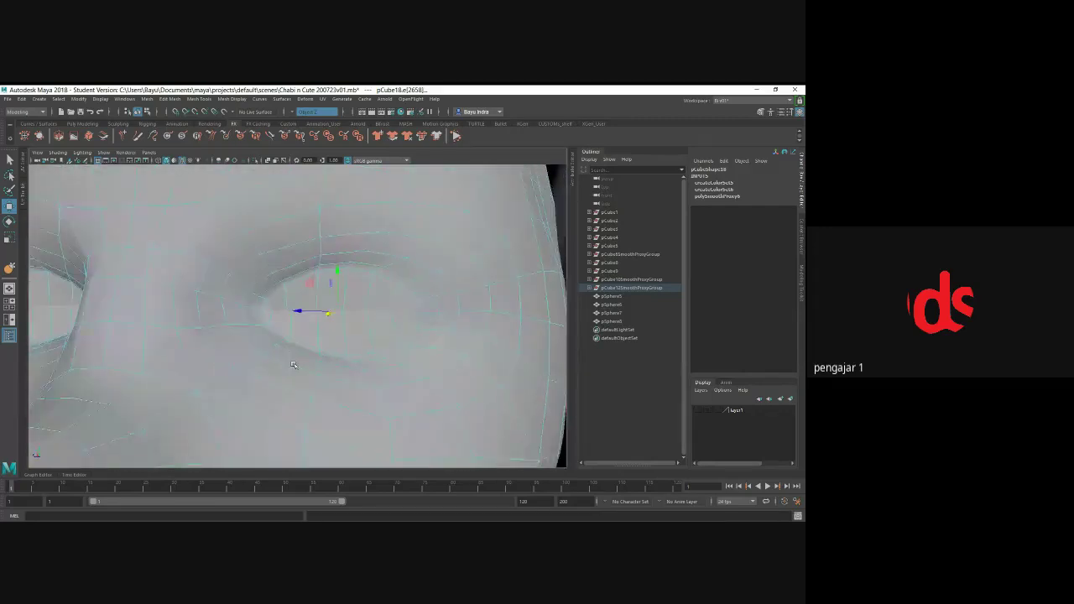
pyautogui.keyDown('alt'); pyautogui.moveTo(431, 343); pyautogui.dragTo(380, 378); pyautogui.keyUp('alt')
pyautogui.press('4')
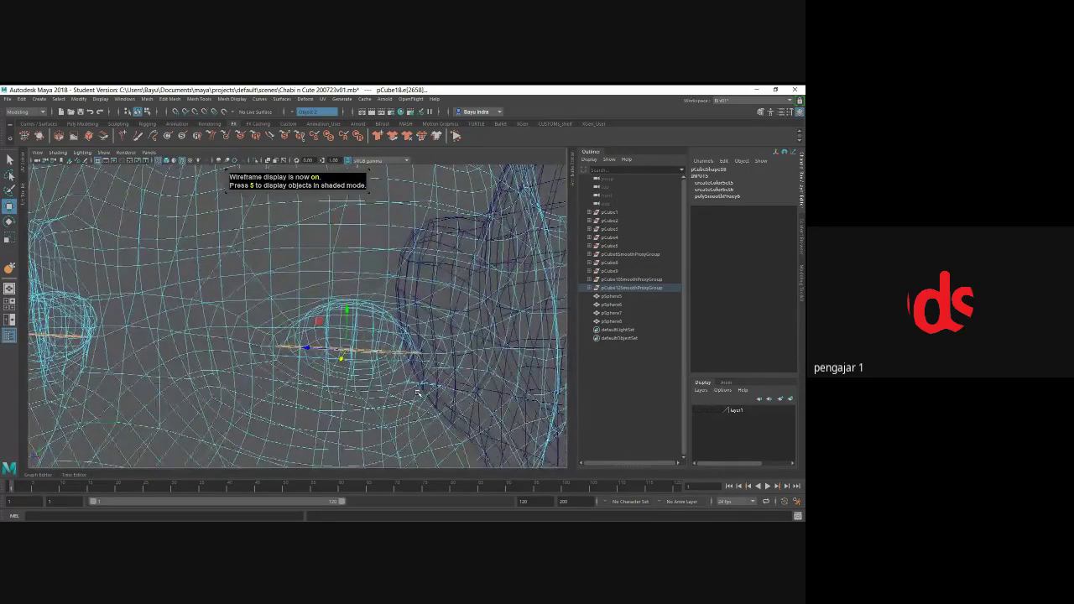
pyautogui.keyDown('alt'); pyautogui.moveTo(340, 357); pyautogui.dragTo(235, 352); pyautogui.keyUp('alt')
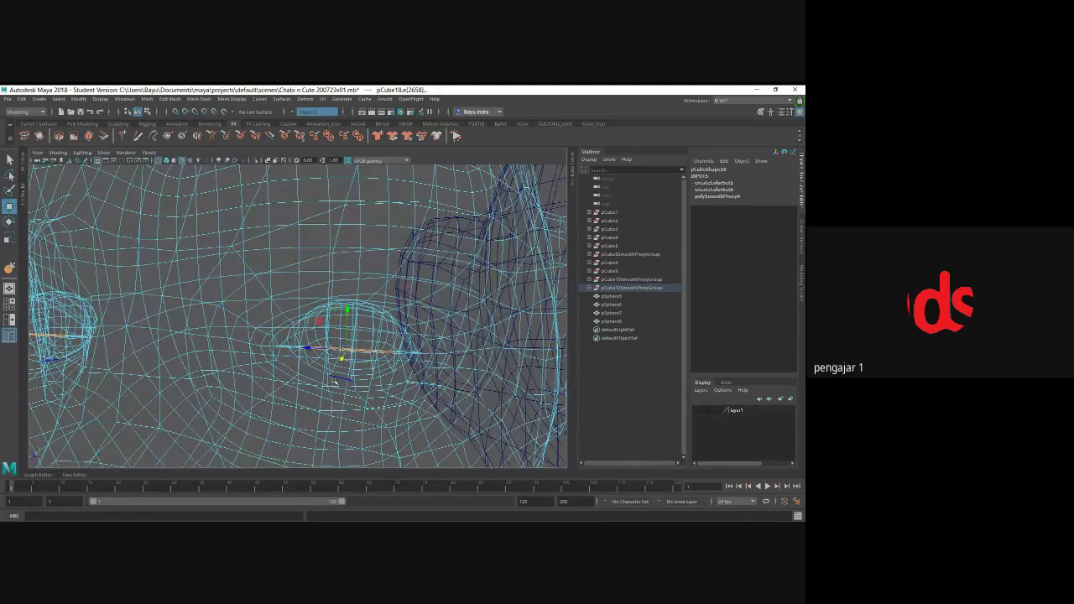
pyautogui.moveTo(340, 382)
pyautogui.keyDown('alt'); pyautogui.mouseDown()
pyautogui.moveTo(310, 392)
pyautogui.moveTo(241, 383)
pyautogui.mouseUp(); pyautogui.keyUp('alt')
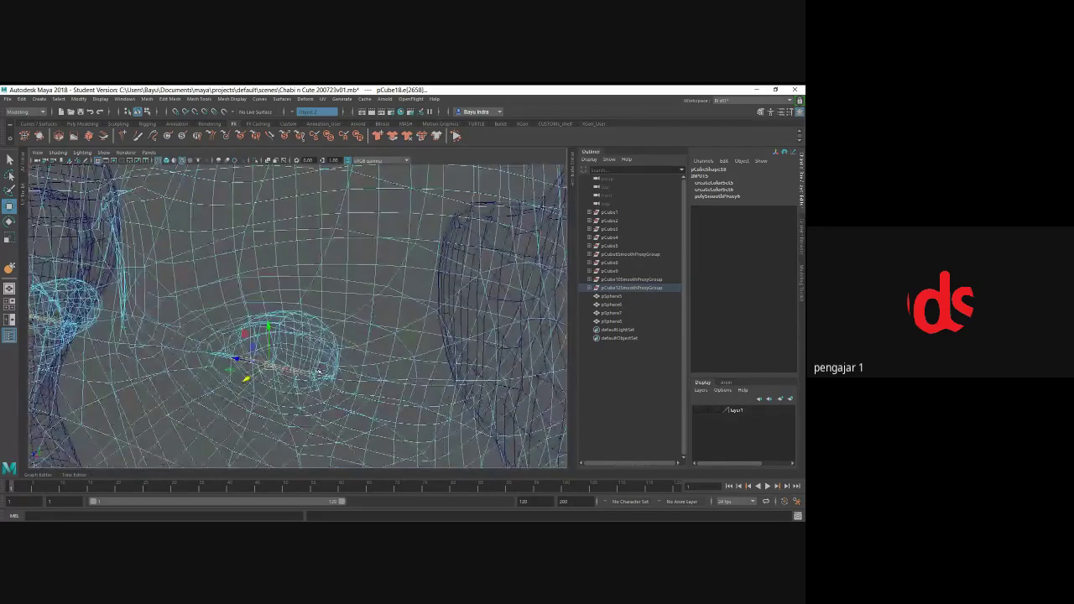
pyautogui.press('5')
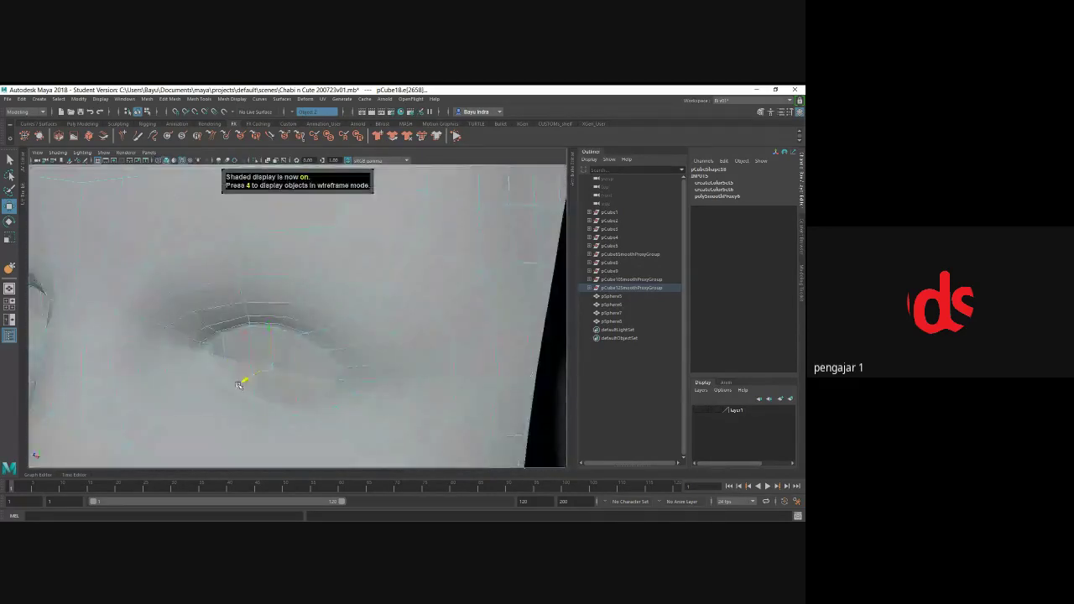
pyautogui.click(239, 384)
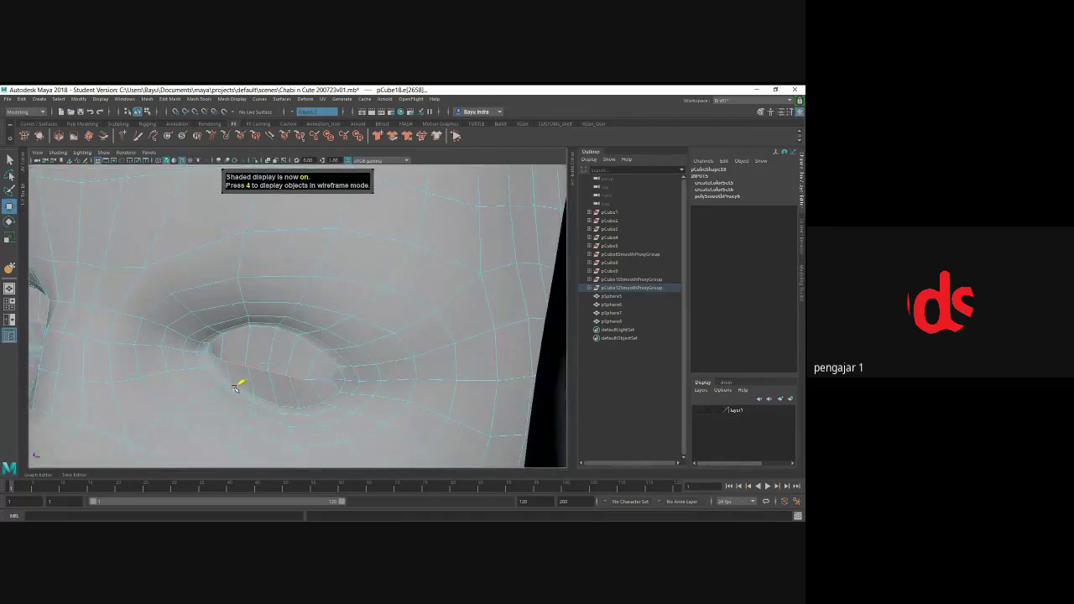
pyautogui.scroll(-3, 333, 411)
pyautogui.scroll(-2, 333, 412)
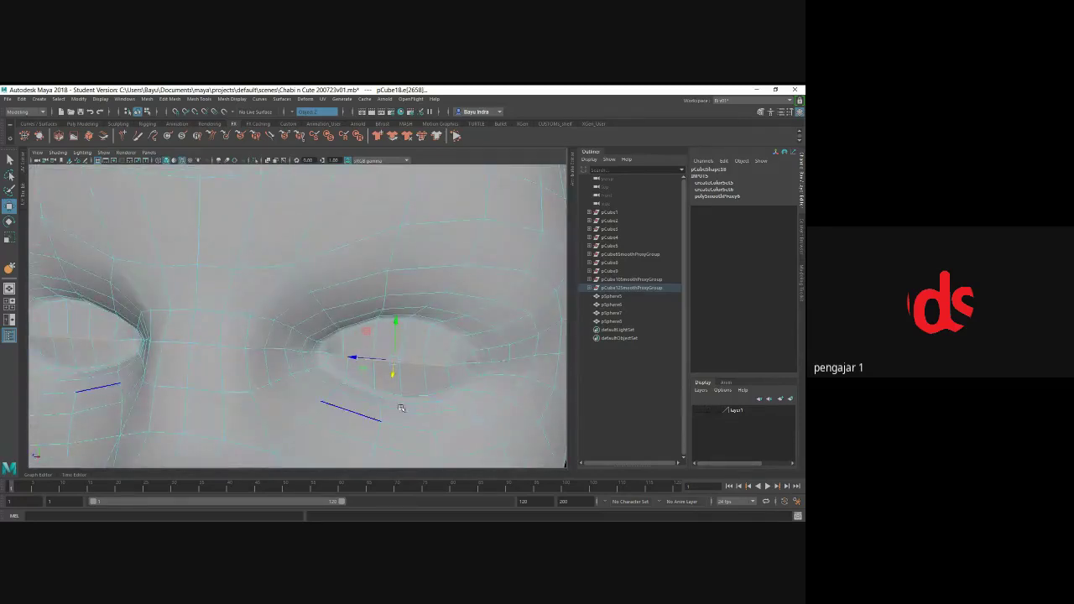
# - Select a few lid edges around the eye of the current head
pyautogui.moveTo(402, 408)
pyautogui.keyDown('alt'); pyautogui.mouseDown()
pyautogui.moveTo(351, 387)
pyautogui.moveTo(257, 382)
pyautogui.moveTo(374, 346)
pyautogui.moveTo(399, 309)
pyautogui.moveTo(370, 263)
pyautogui.moveTo(336, 321)
pyautogui.moveTo(310, 334)
pyautogui.moveTo(315, 348)
pyautogui.mouseUp(); pyautogui.keyUp('alt')
pyautogui.press('r')
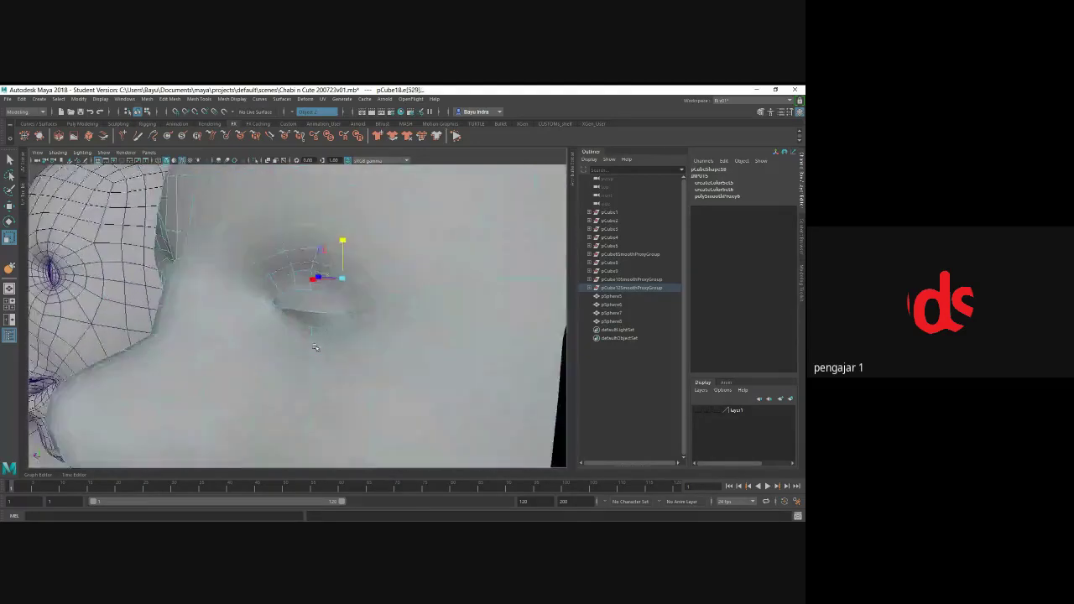
pyautogui.click(308, 295)
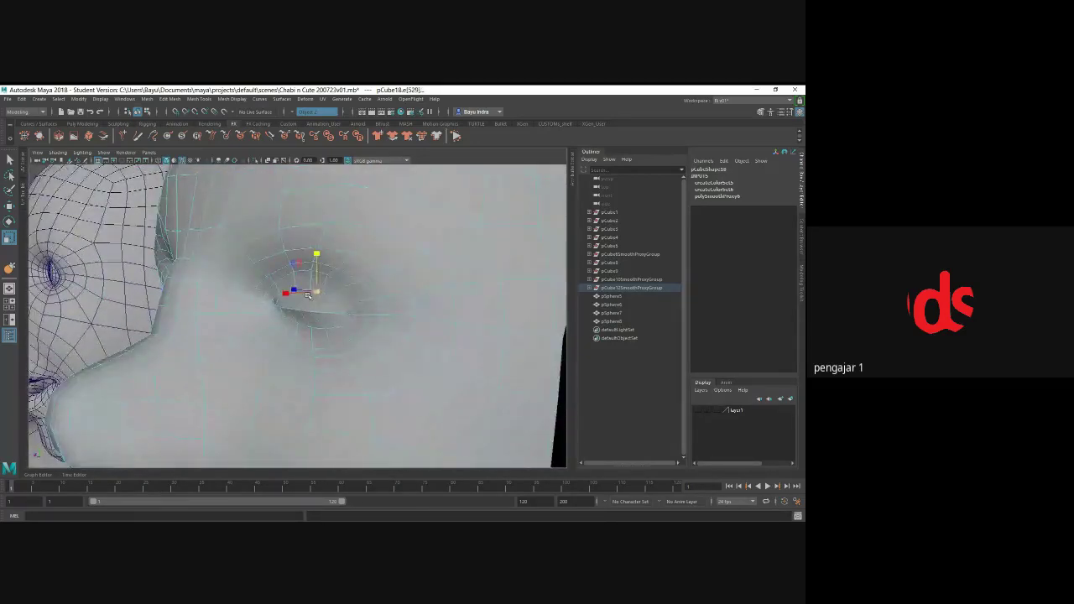
pyautogui.click(308, 295)
pyautogui.press('q')
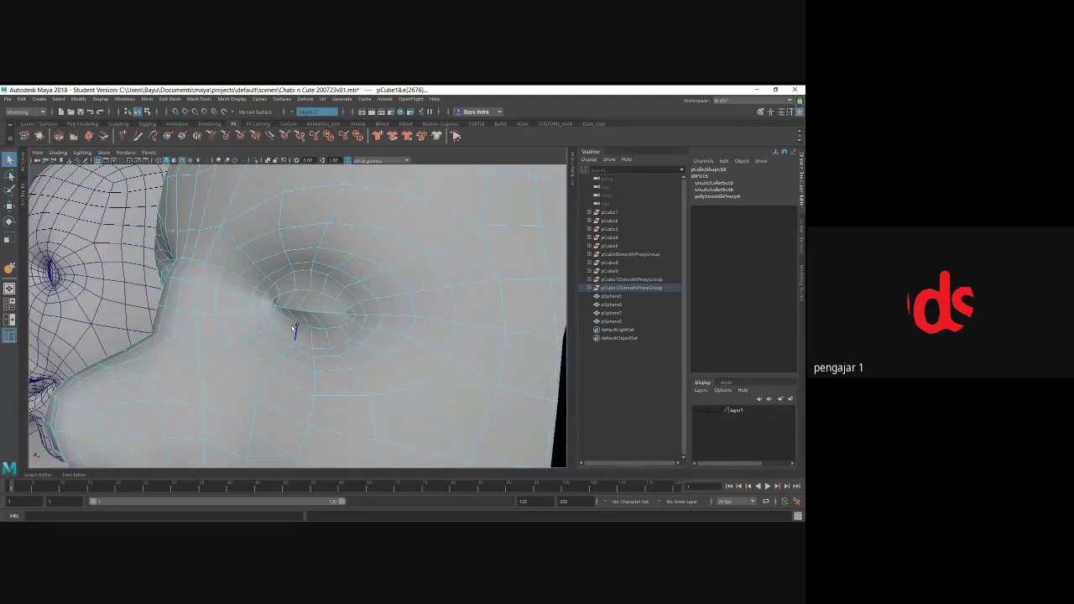
pyautogui.click(331, 338)
pyautogui.press('w')
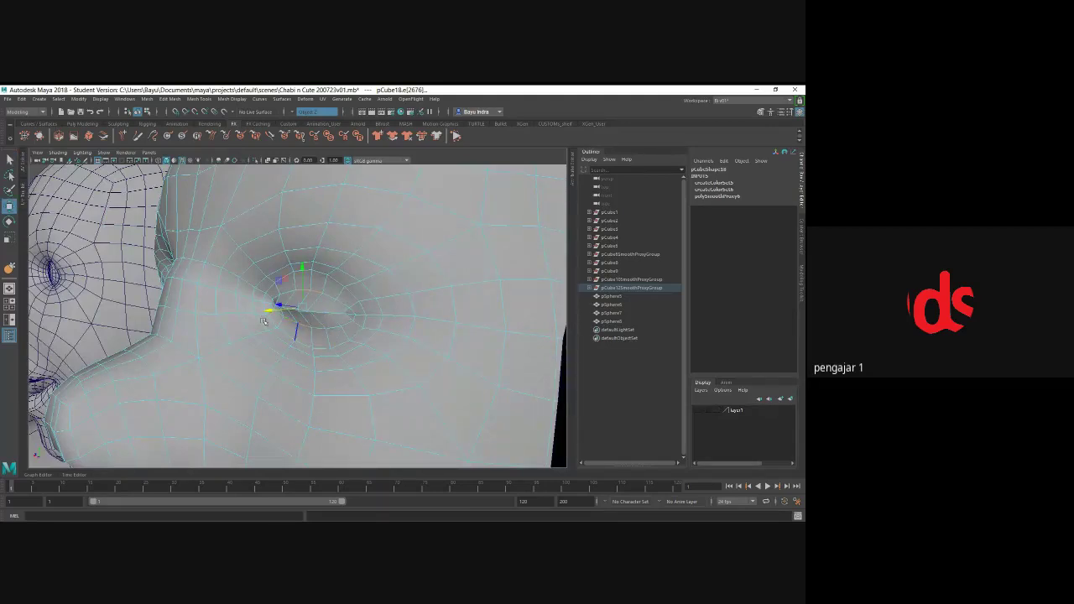
# - Select the right head mesh (pCube20), turn its face to camera, and enter edge mode
pyautogui.moveTo(264, 321)
pyautogui.keyDown('alt'); pyautogui.mouseDown()
pyautogui.moveTo(271, 396)
pyautogui.moveTo(257, 392)
pyautogui.moveTo(348, 370)
pyautogui.mouseUp(); pyautogui.keyUp('alt')
pyautogui.scroll(-5, 348, 370)
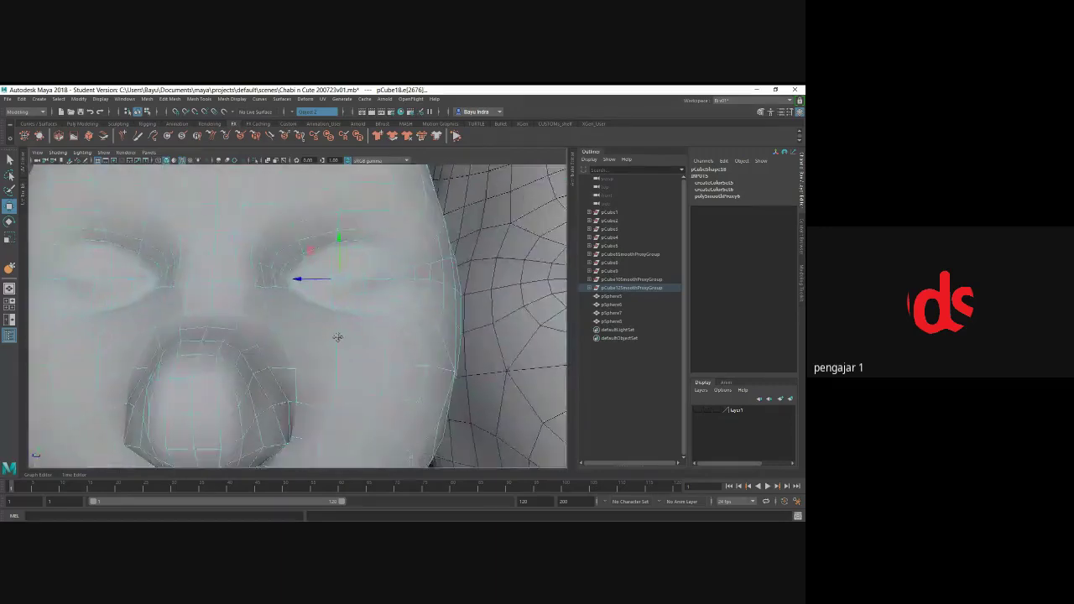
pyautogui.keyDown('alt'); pyautogui.moveTo(336, 336); pyautogui.dragTo(303, 336, button='middle'); pyautogui.keyUp('alt')
pyautogui.click(502, 334)
pyautogui.scroll(3, 501, 334)
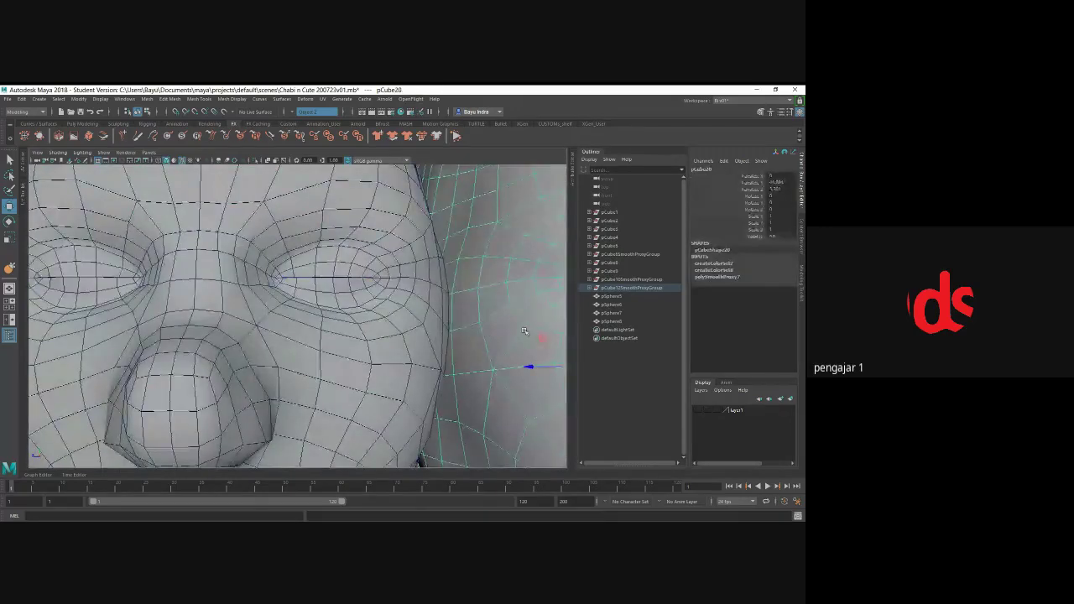
pyautogui.keyDown('alt'); pyautogui.moveTo(524, 332); pyautogui.dragTo(357, 337); pyautogui.keyUp('alt')
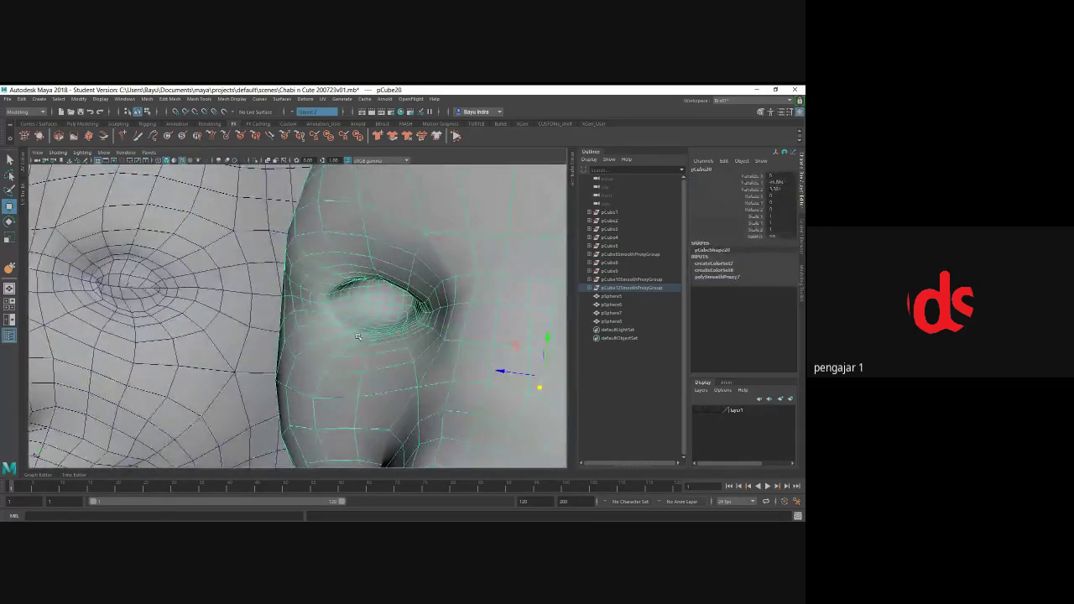
pyautogui.scroll(2, 356, 337)
pyautogui.scroll(1, 359, 340)
pyautogui.scroll(2, 361, 344)
pyautogui.scroll(1, 364, 351)
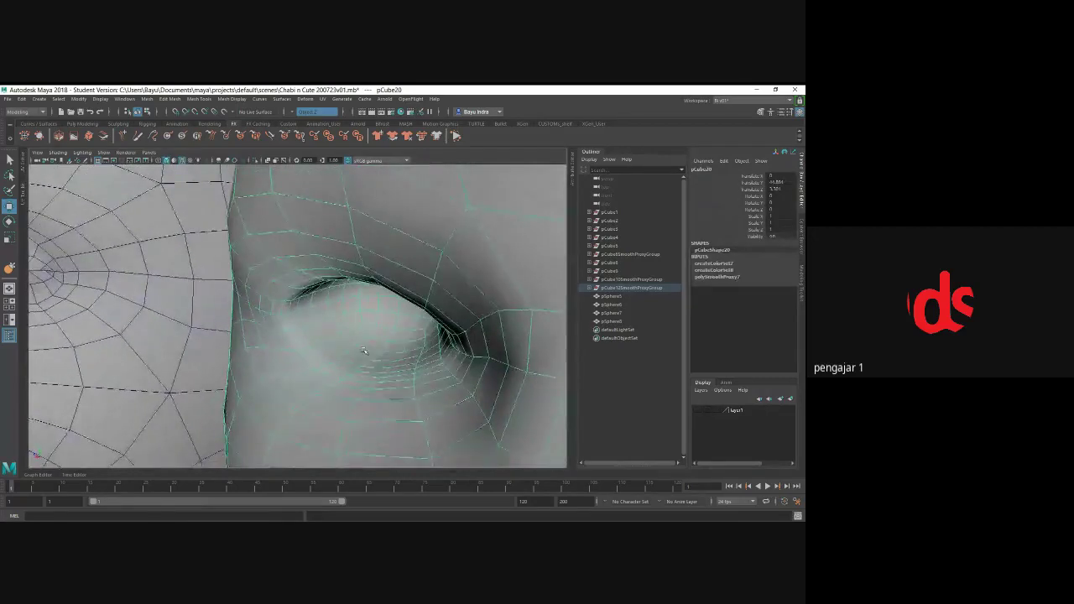
pyautogui.moveTo(346, 270); pyautogui.dragTo(347, 250, button='right')
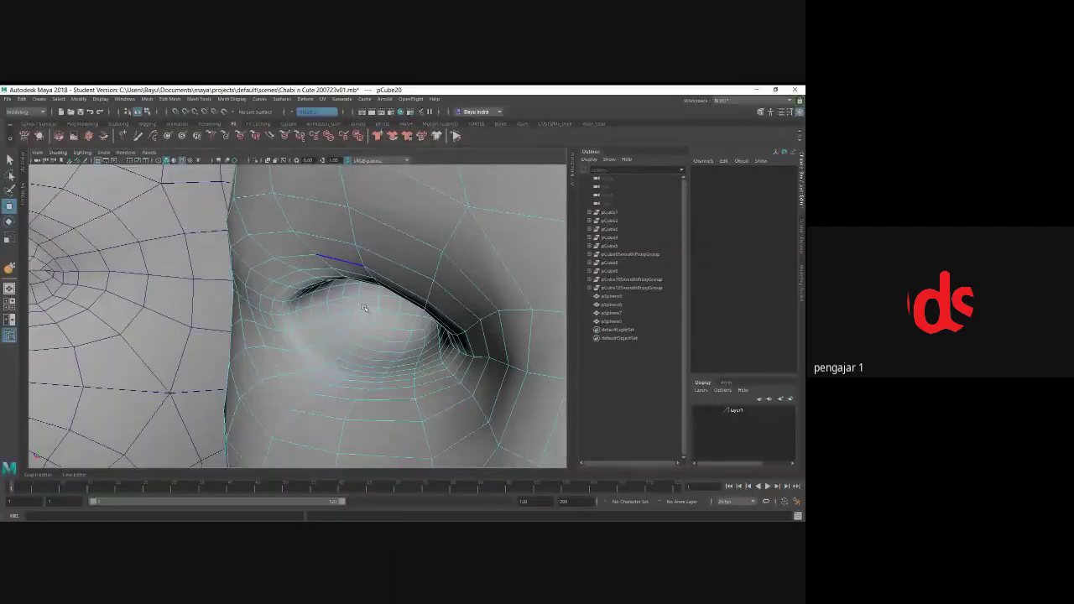
pyautogui.keyDown('alt'); pyautogui.moveTo(321, 383); pyautogui.dragTo(319, 380); pyautogui.keyUp('alt')
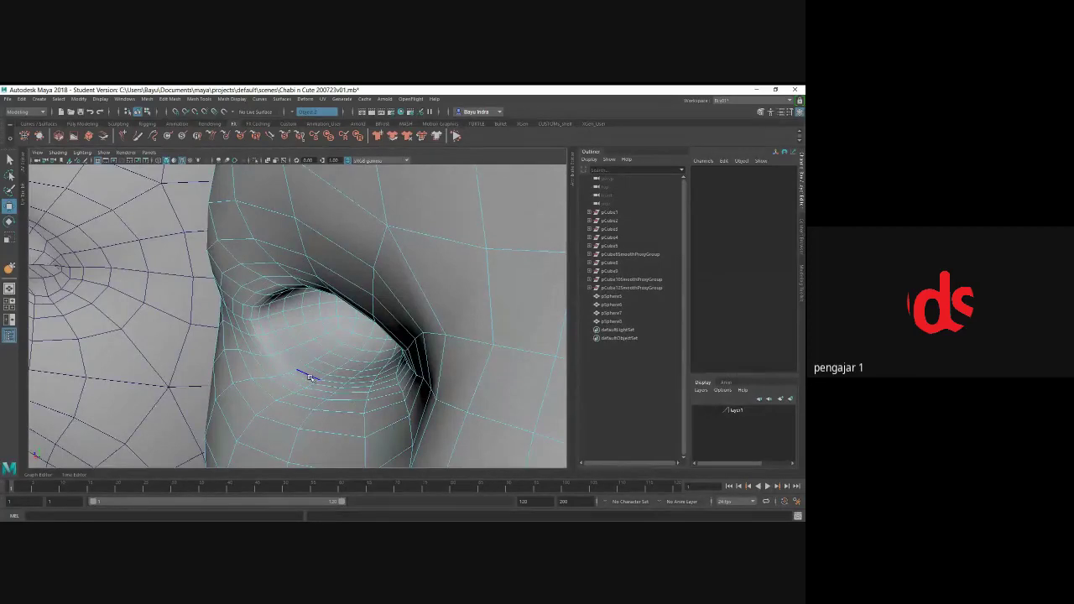
# - Select the eye's edge loop and scale it flat so the eyelid nearly closes
pyautogui.doubleClick(309, 378)
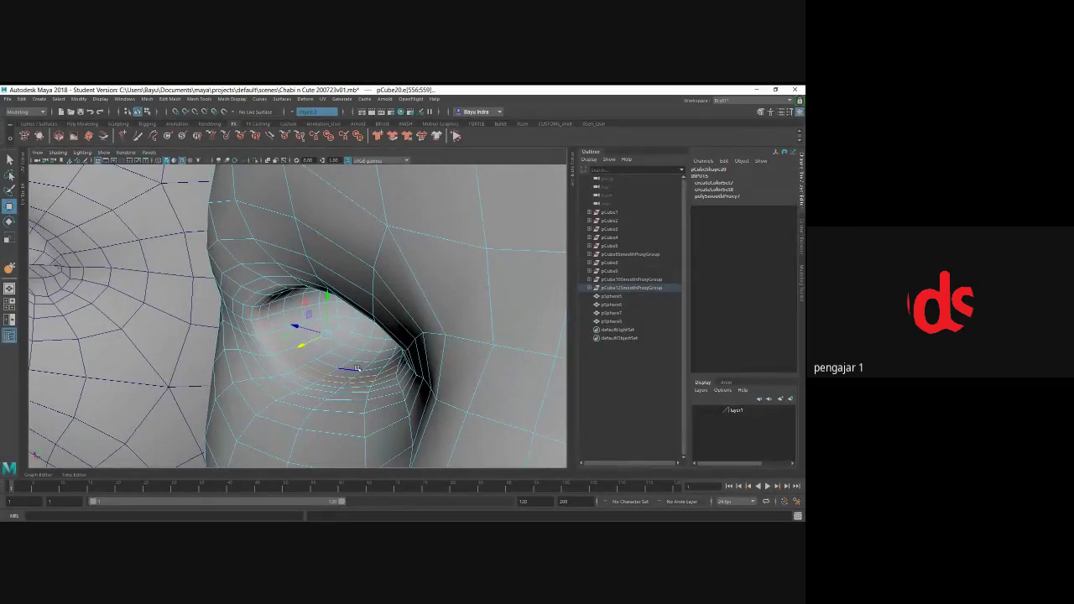
pyautogui.scroll(-3, 357, 369)
pyautogui.keyDown('alt'); pyautogui.moveTo(357, 369); pyautogui.dragTo(368, 362); pyautogui.keyUp('alt')
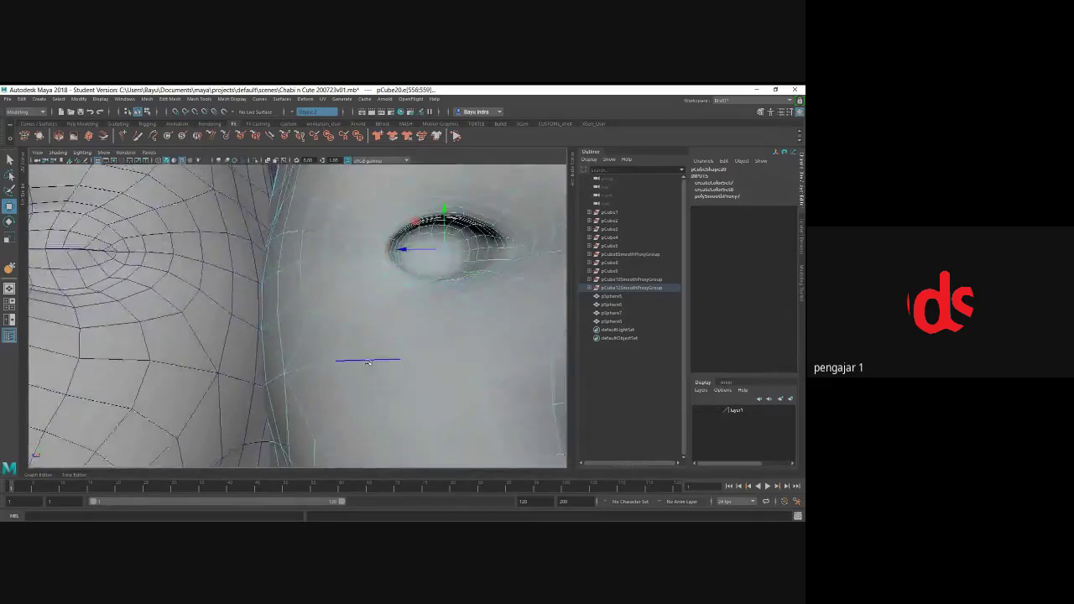
pyautogui.press('r')
pyautogui.moveTo(444, 210); pyautogui.dragTo(445, 253)
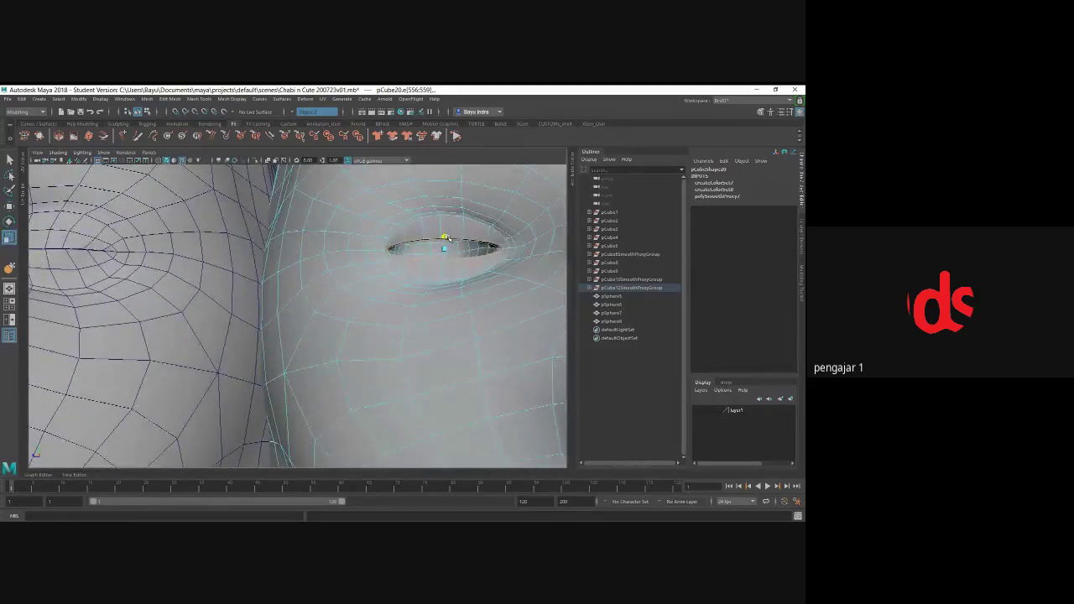
# - Shift the flattened eye edges sideways and down-left in wireframe to refine the slit
pyautogui.keyDown('alt'); pyautogui.moveTo(428, 317); pyautogui.dragTo(404, 322); pyautogui.keyUp('alt')
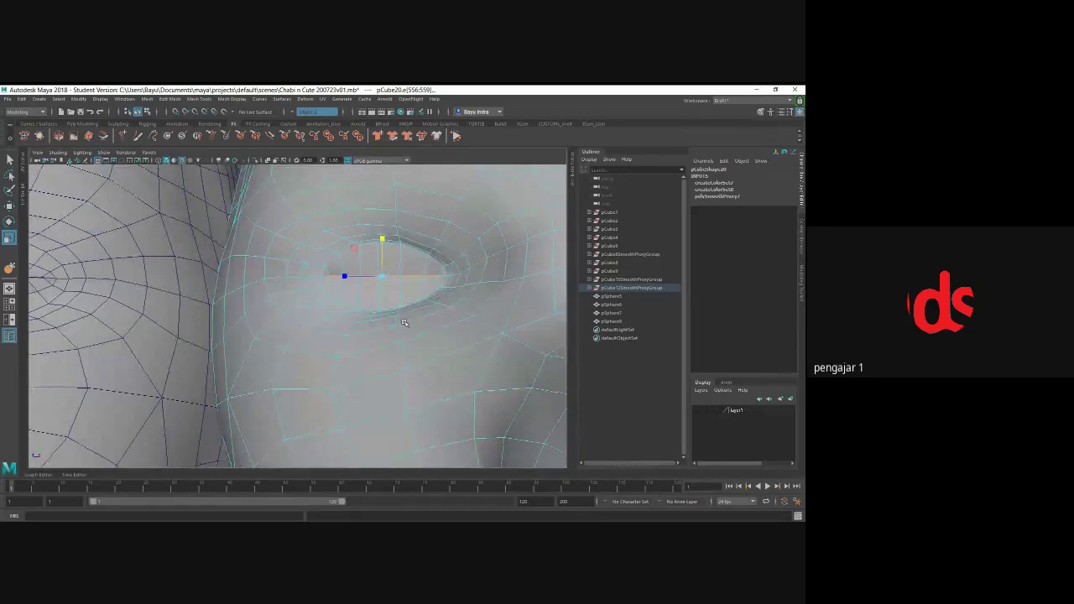
pyautogui.press('4')
pyautogui.keyDown('alt'); pyautogui.moveTo(404, 322); pyautogui.dragTo(376, 346); pyautogui.keyUp('alt')
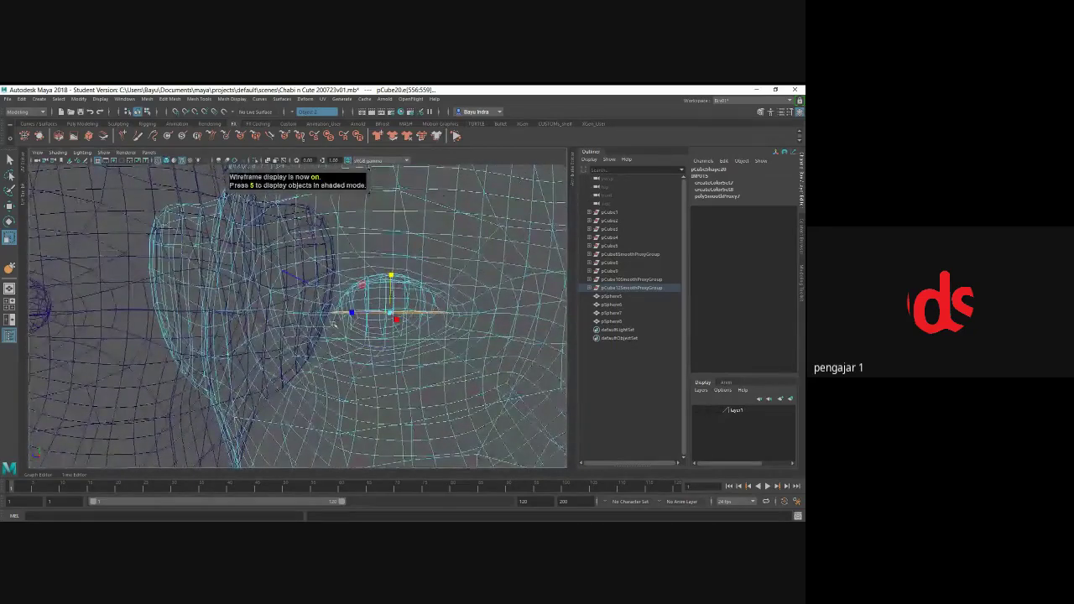
pyautogui.moveTo(339, 326); pyautogui.dragTo(495, 294)
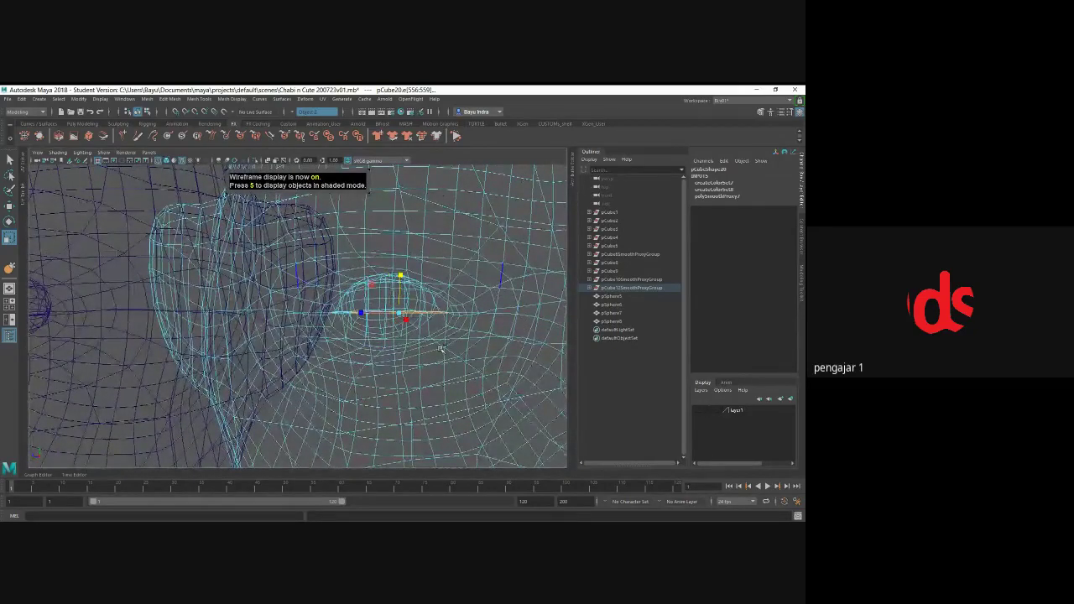
pyautogui.moveTo(441, 350); pyautogui.dragTo(437, 350, button='middle')
pyautogui.keyDown('alt'); pyautogui.moveTo(406, 356); pyautogui.dragTo(343, 358); pyautogui.keyUp('alt')
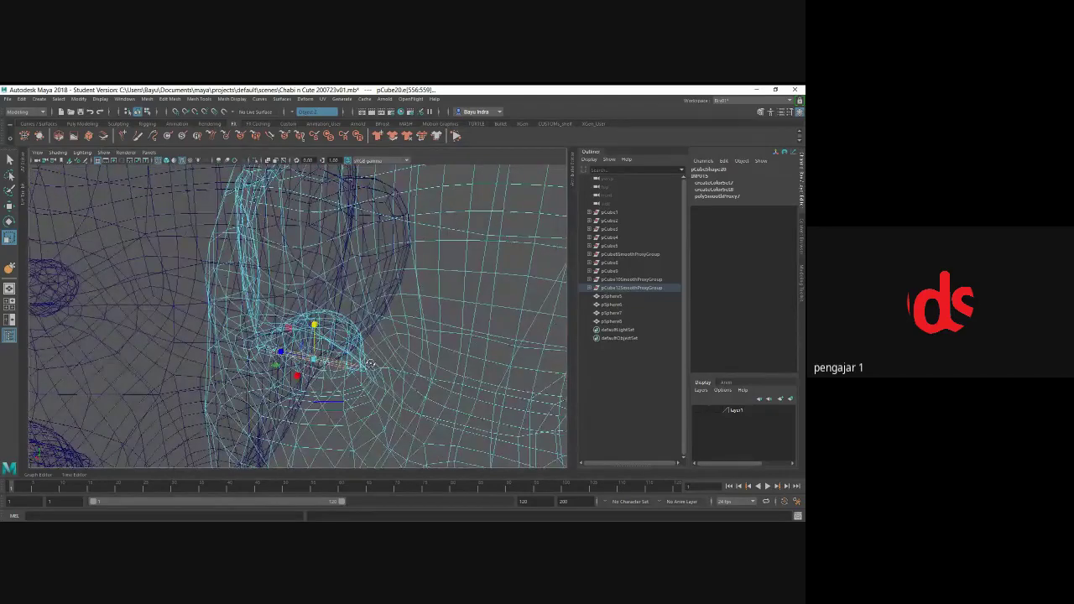
pyautogui.press('5')
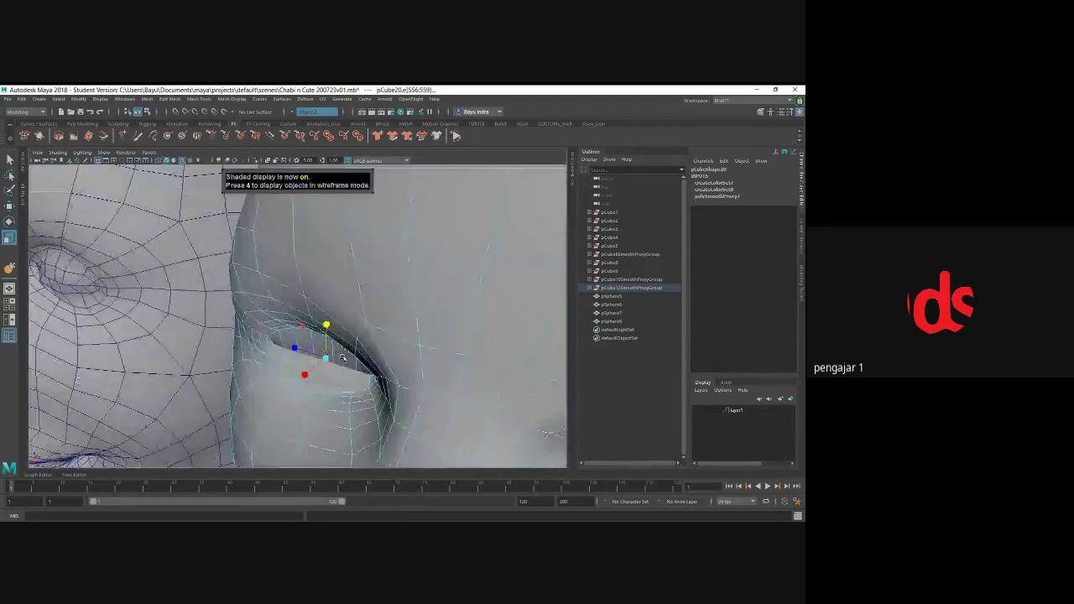
pyautogui.press('w')
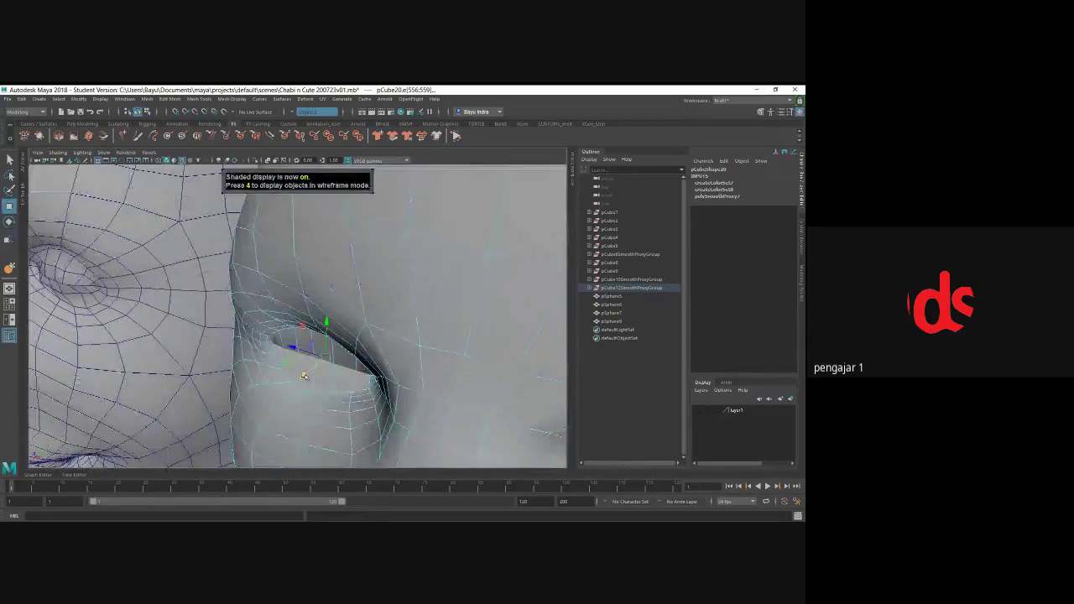
pyautogui.moveTo(303, 375); pyautogui.dragTo(300, 384, button='middle')
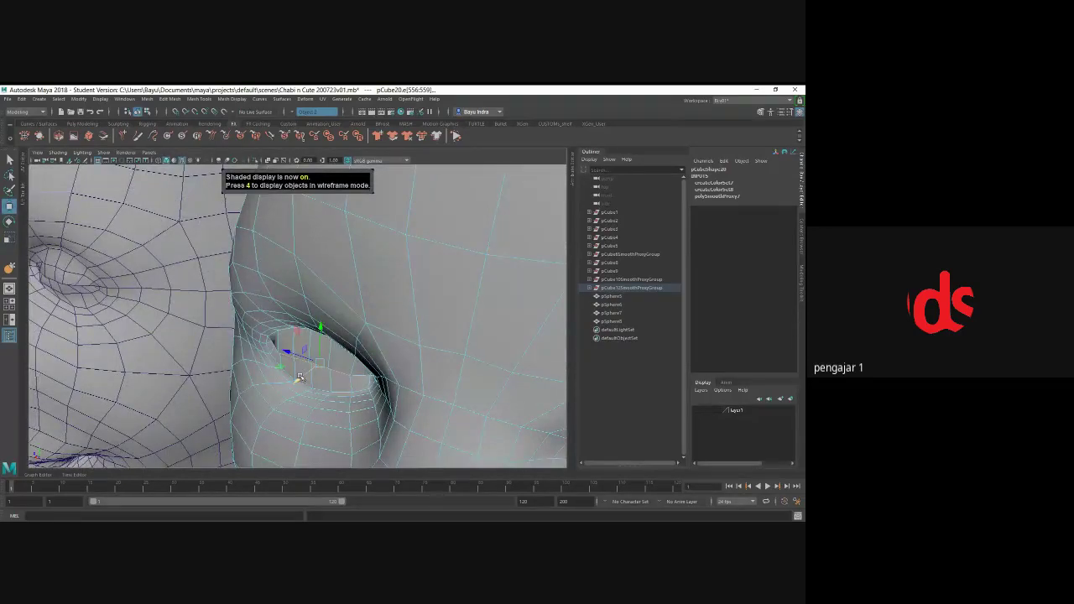
pyautogui.moveTo(301, 384)
pyautogui.keyDown('alt'); pyautogui.mouseDown()
pyautogui.moveTo(323, 404)
pyautogui.moveTo(321, 429)
pyautogui.moveTo(338, 394)
pyautogui.mouseUp(); pyautogui.keyUp('alt')
pyautogui.press('q')
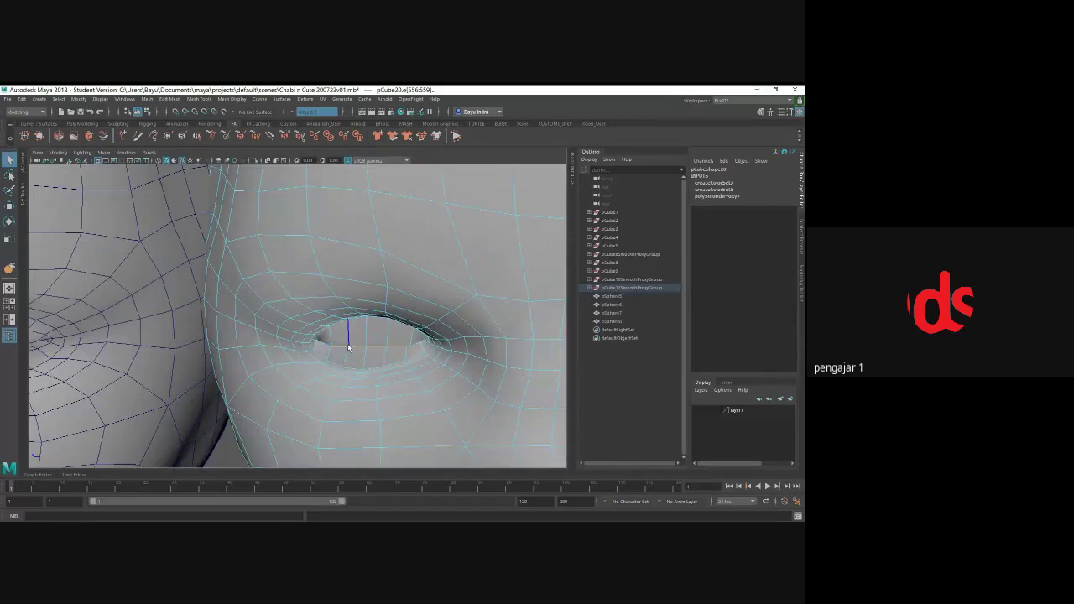
pyautogui.press('4')
pyautogui.keyDown('alt'); pyautogui.moveTo(349, 347); pyautogui.dragTo(346, 382); pyautogui.keyUp('alt')
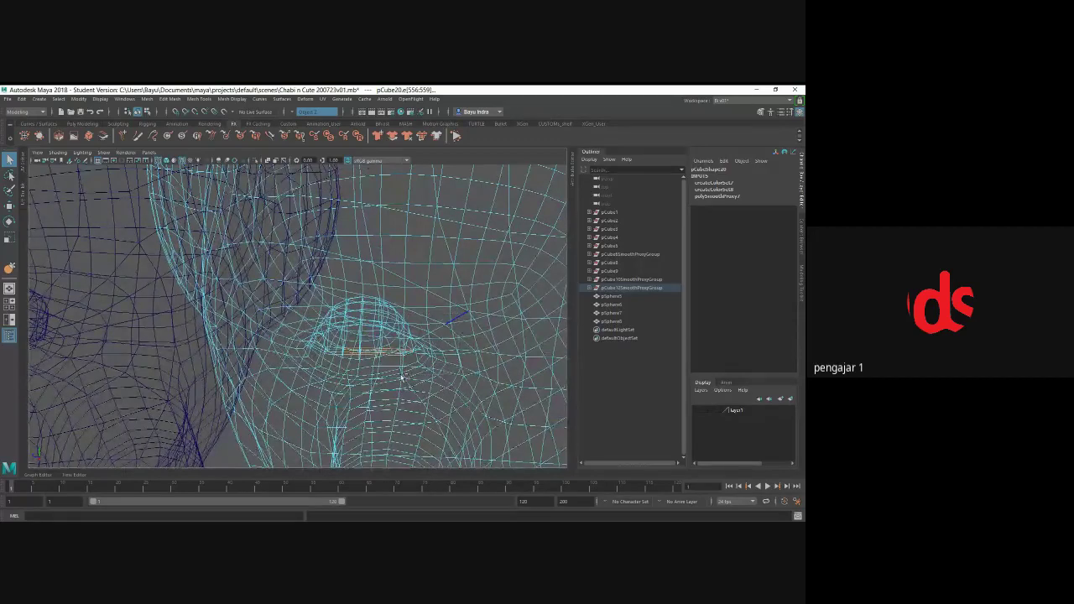
pyautogui.keyDown('alt'); pyautogui.moveTo(405, 381); pyautogui.dragTo(299, 379); pyautogui.keyUp('alt')
# - Select the upper eyelid edge and scale it down to narrow the eye opening
pyautogui.press('5')
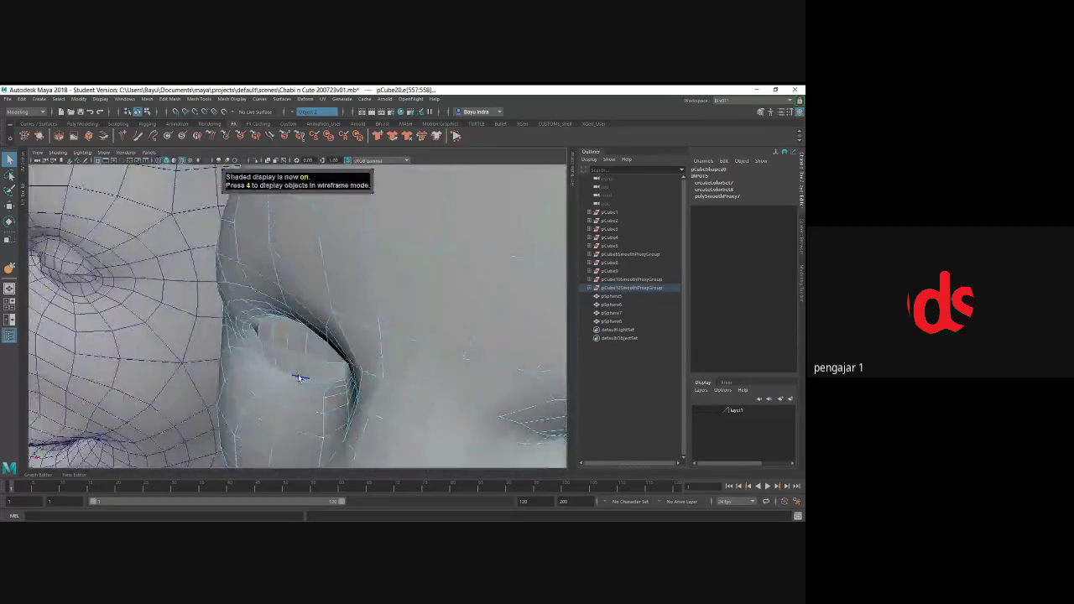
pyautogui.press('w')
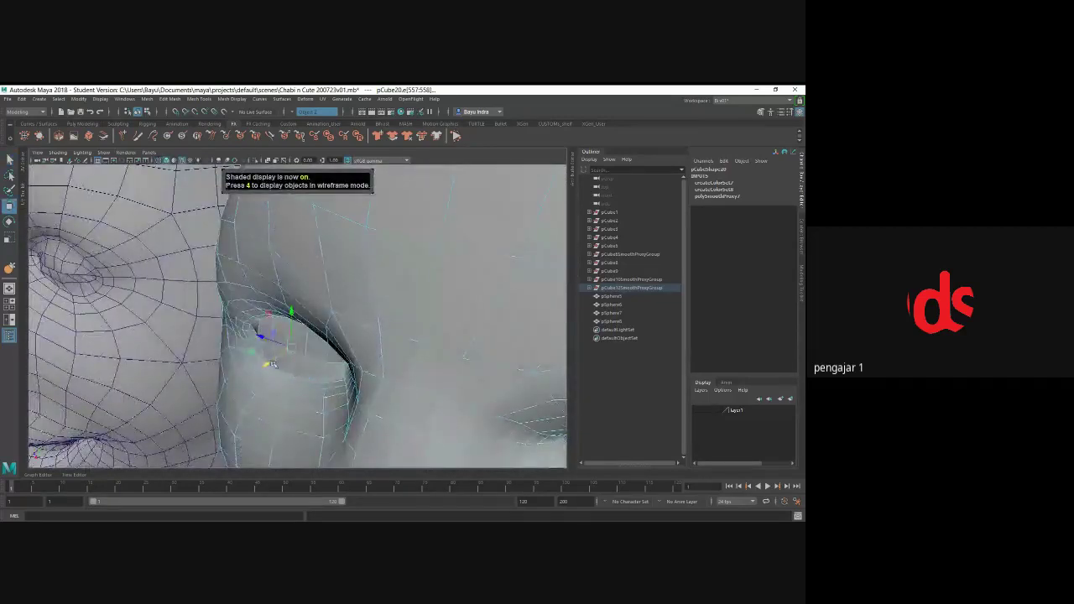
pyautogui.click(267, 363)
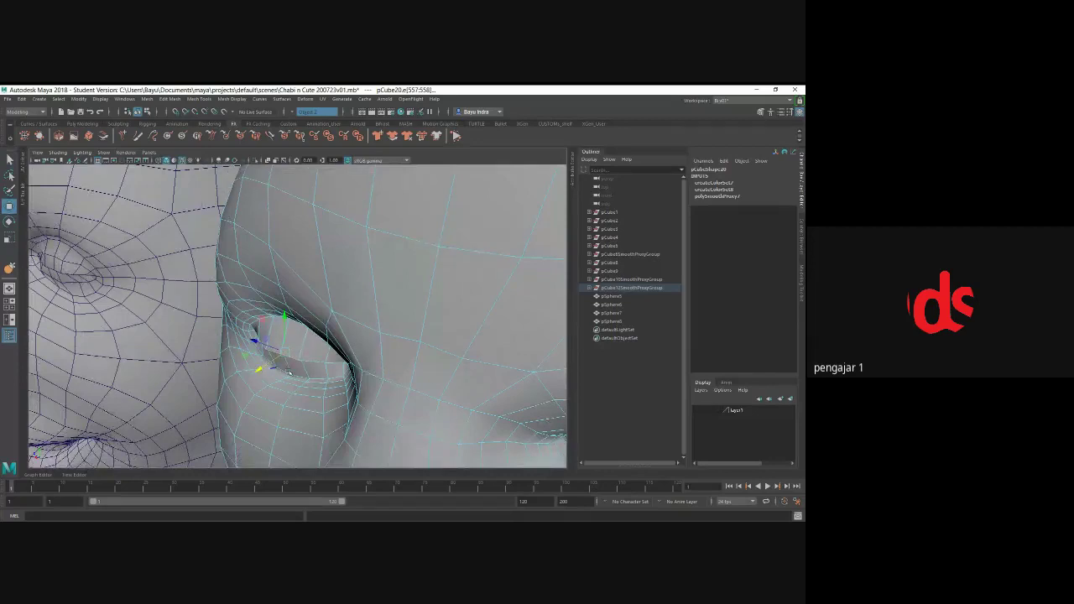
pyautogui.keyDown('alt'); pyautogui.moveTo(289, 372); pyautogui.dragTo(359, 269); pyautogui.keyUp('alt')
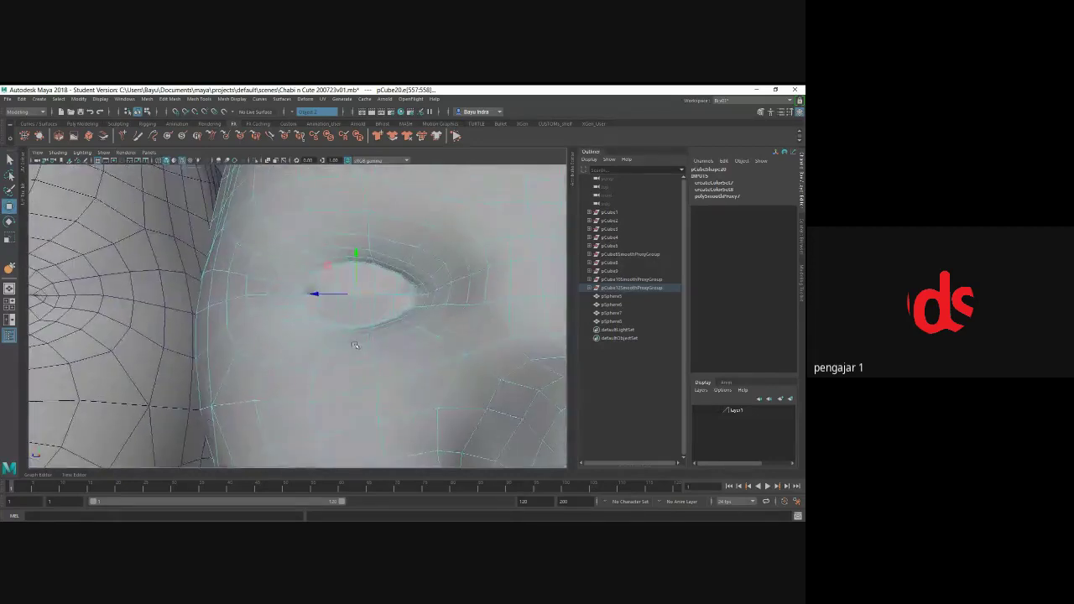
pyautogui.click(363, 266)
pyautogui.click(364, 267)
pyautogui.press('r')
pyautogui.click(358, 258)
pyautogui.moveTo(358, 257)
pyautogui.mouseDown()
pyautogui.moveTo(359, 273)
pyautogui.moveTo(284, 358)
pyautogui.moveTo(325, 329)
pyautogui.mouseUp()
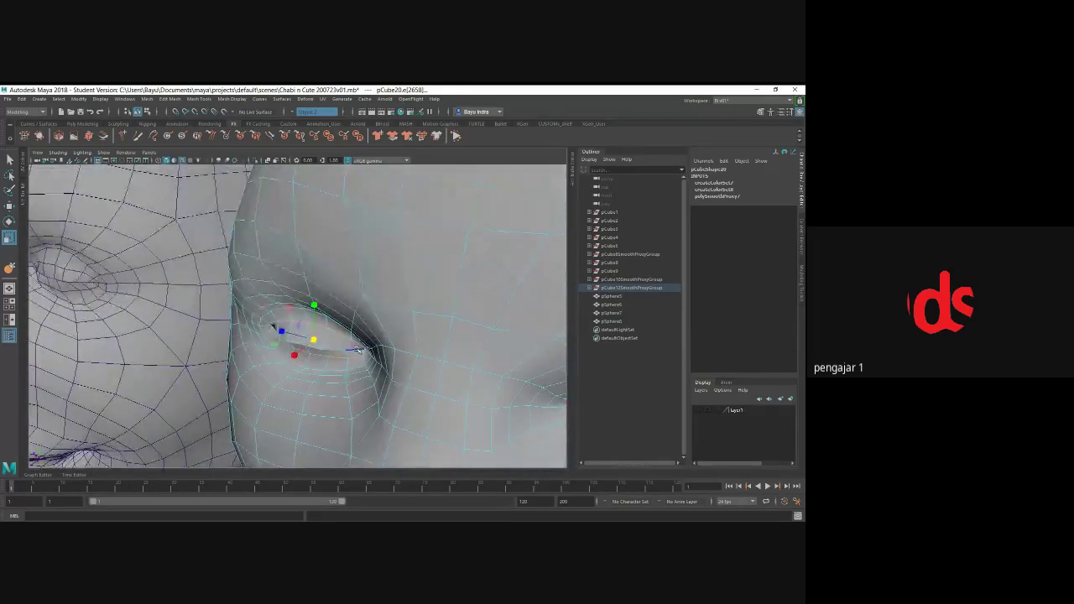
# - Select the lower eyelid and eye-corner edges and check the eye side-on
pyautogui.press('w')
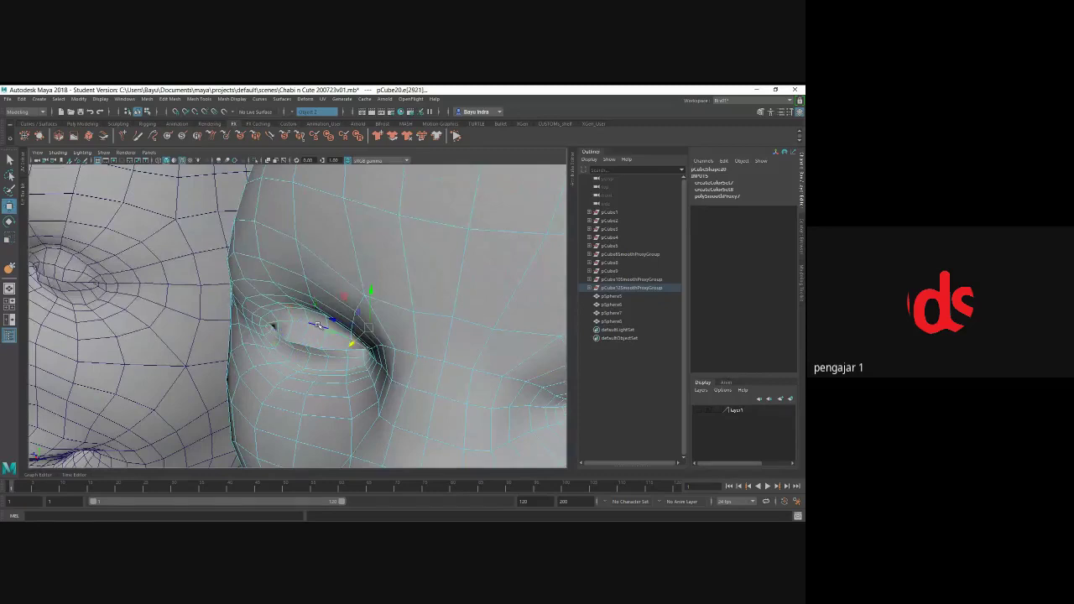
pyautogui.click(312, 331)
pyautogui.click(319, 356)
pyautogui.click(300, 352)
pyautogui.moveTo(274, 371)
pyautogui.keyDown('alt'); pyautogui.mouseDown()
pyautogui.moveTo(266, 381)
pyautogui.moveTo(461, 317)
pyautogui.mouseUp(); pyautogui.keyUp('alt')
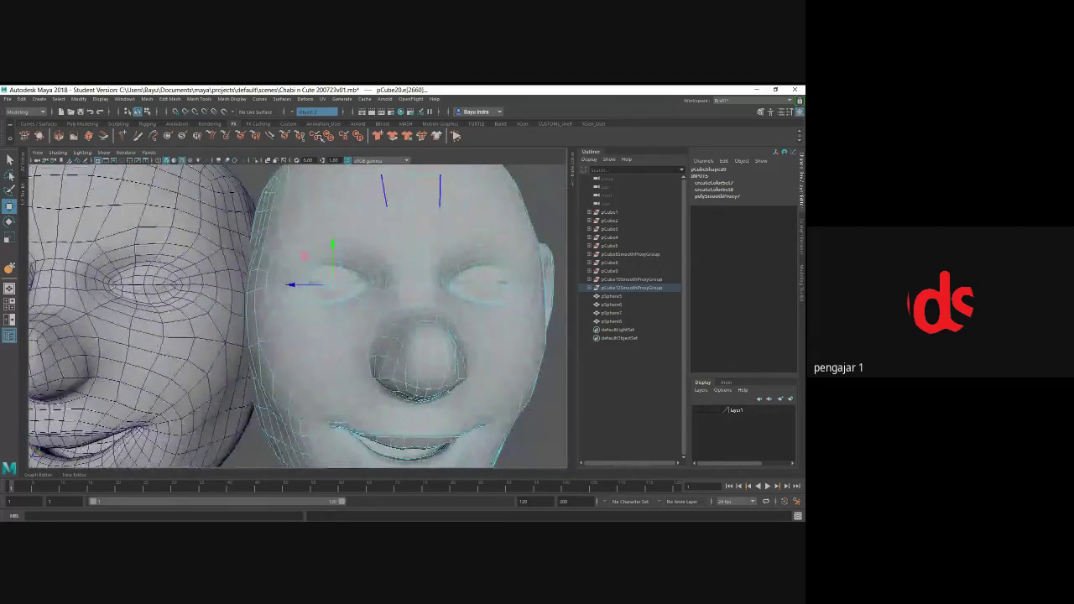
# - Return to object selection, turn symmetry off, and delete the selected right-side object
pyautogui.scroll(-5, 351, 301)
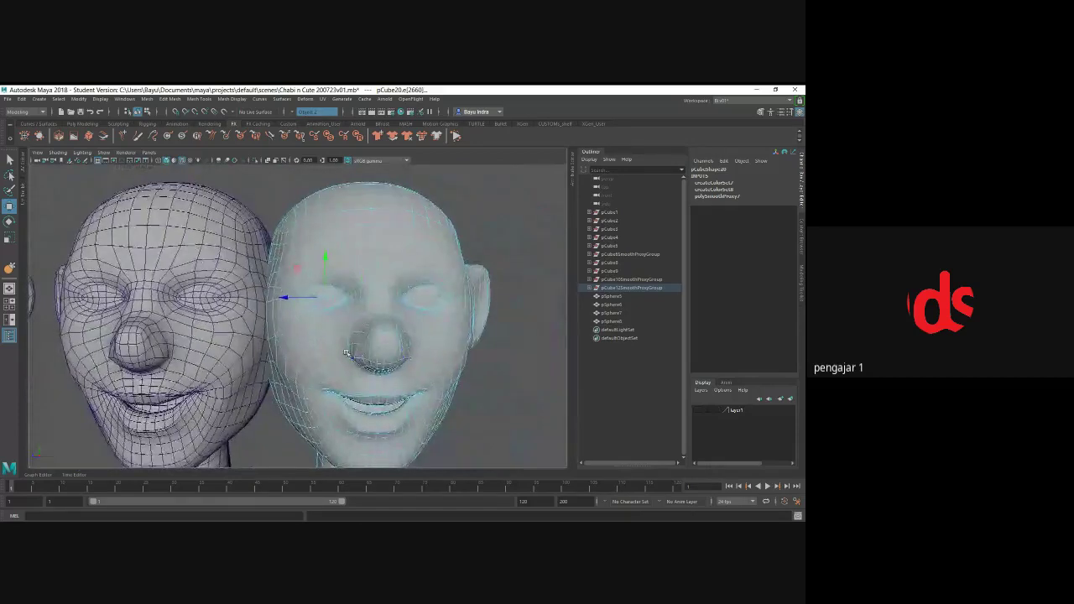
pyautogui.keyDown('alt'); pyautogui.moveTo(351, 301); pyautogui.dragTo(369, 299, button='middle'); pyautogui.keyUp('alt')
pyautogui.rightClick(520, 181)
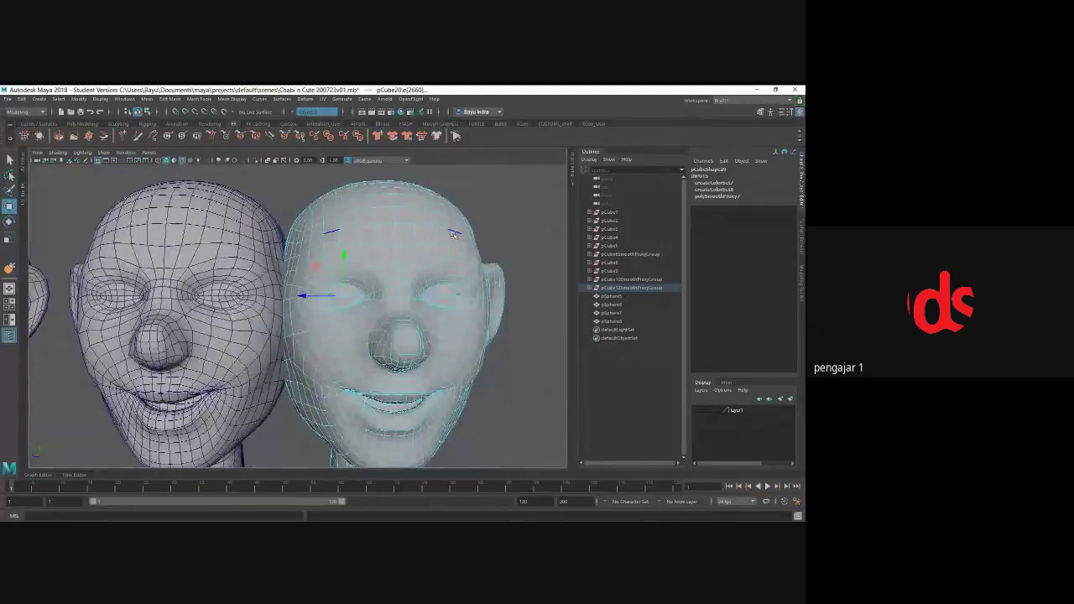
pyautogui.rightClick(454, 233)
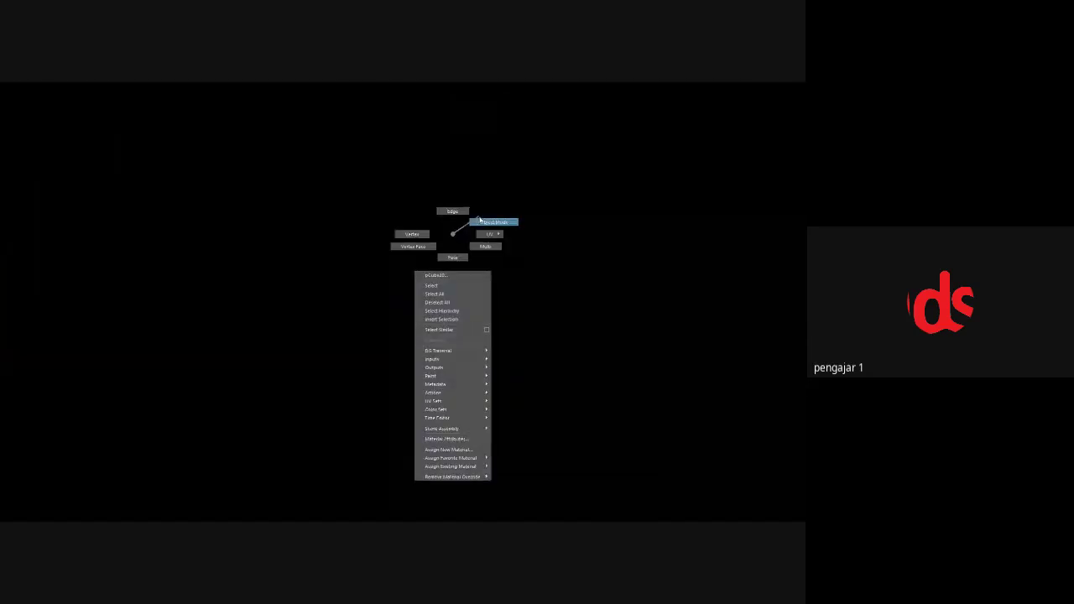
pyautogui.click(480, 222)
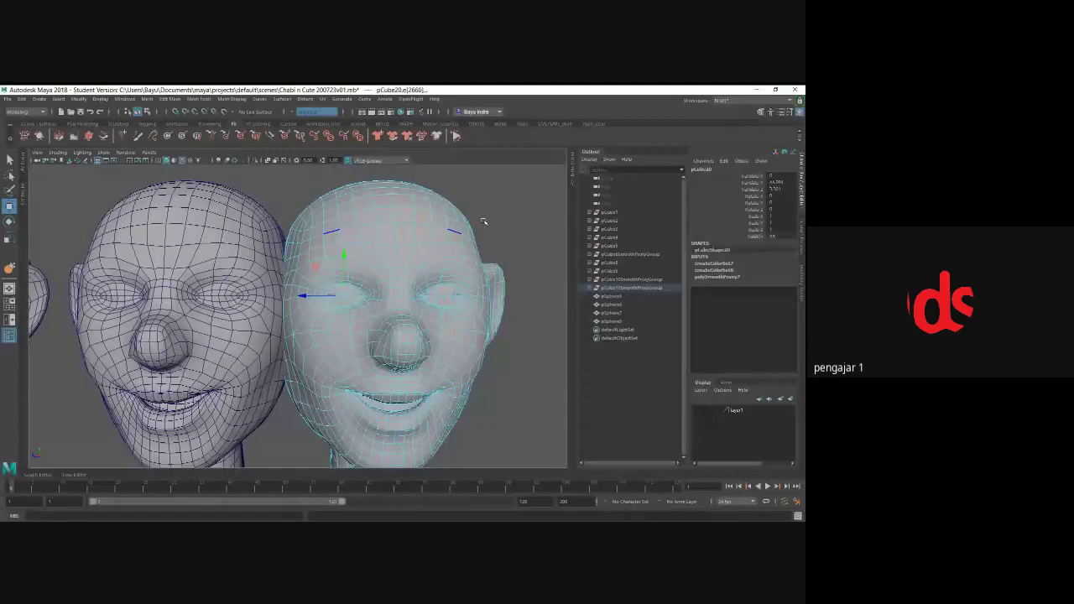
pyautogui.click(302, 113)
pyautogui.click(317, 118)
pyautogui.scroll(-2, 367, 267)
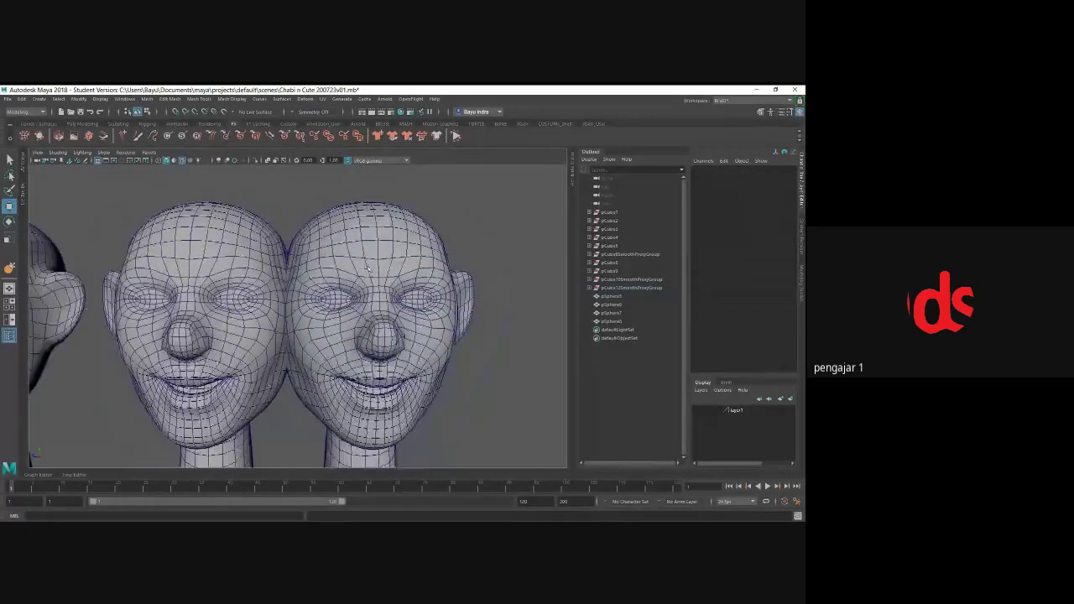
pyautogui.keyDown('alt'); pyautogui.moveTo(367, 267); pyautogui.dragTo(403, 270); pyautogui.keyUp('alt')
pyautogui.click(411, 273)
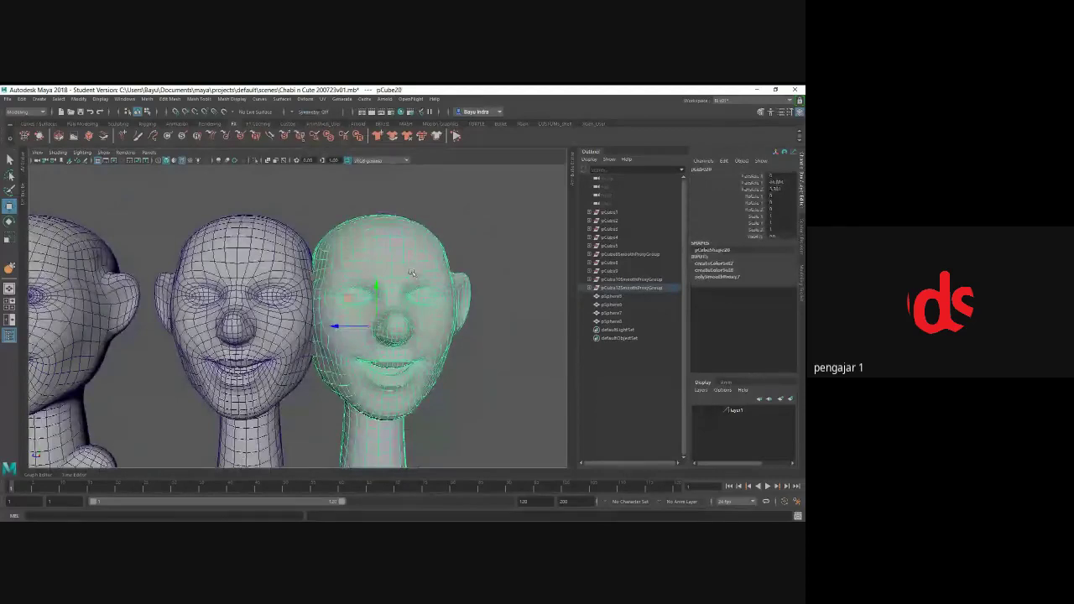
pyautogui.press('Delete')
# - Frame both heads front-on, select the squinting head, then add the open-eyed head
pyautogui.keyDown('alt'); pyautogui.moveTo(336, 319); pyautogui.dragTo(386, 319); pyautogui.keyUp('alt')
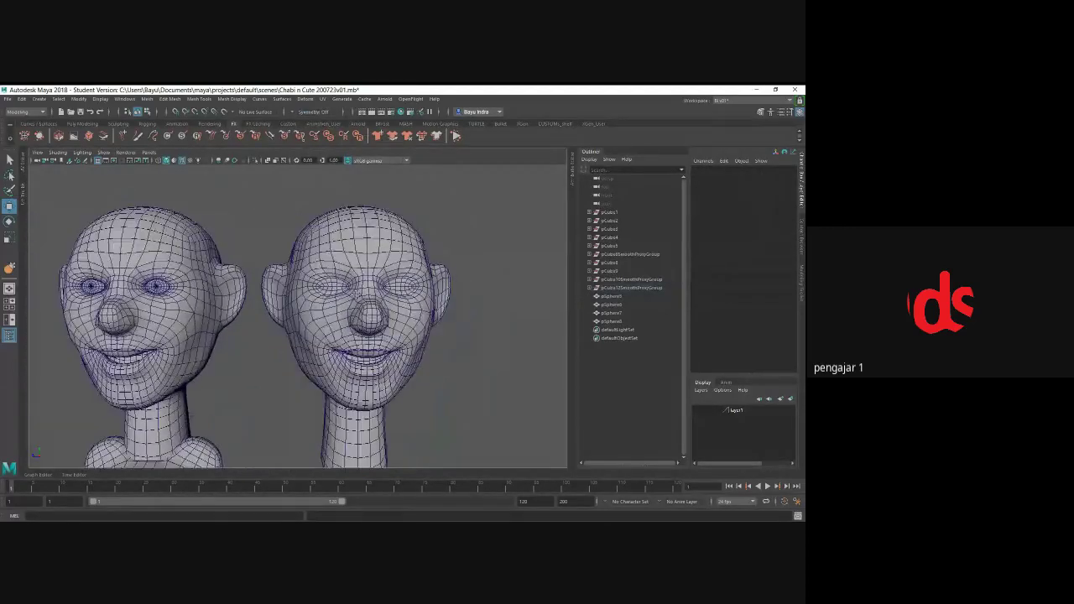
pyautogui.keyDown('alt'); pyautogui.moveTo(290, 326); pyautogui.dragTo(346, 318, button='middle'); pyautogui.keyUp('alt')
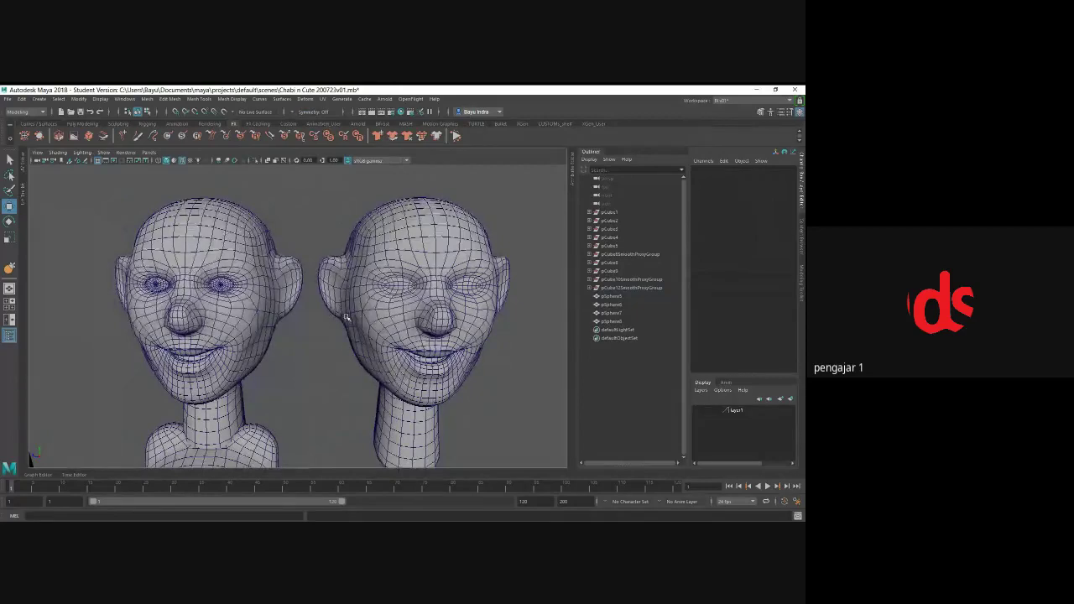
pyautogui.click(414, 256)
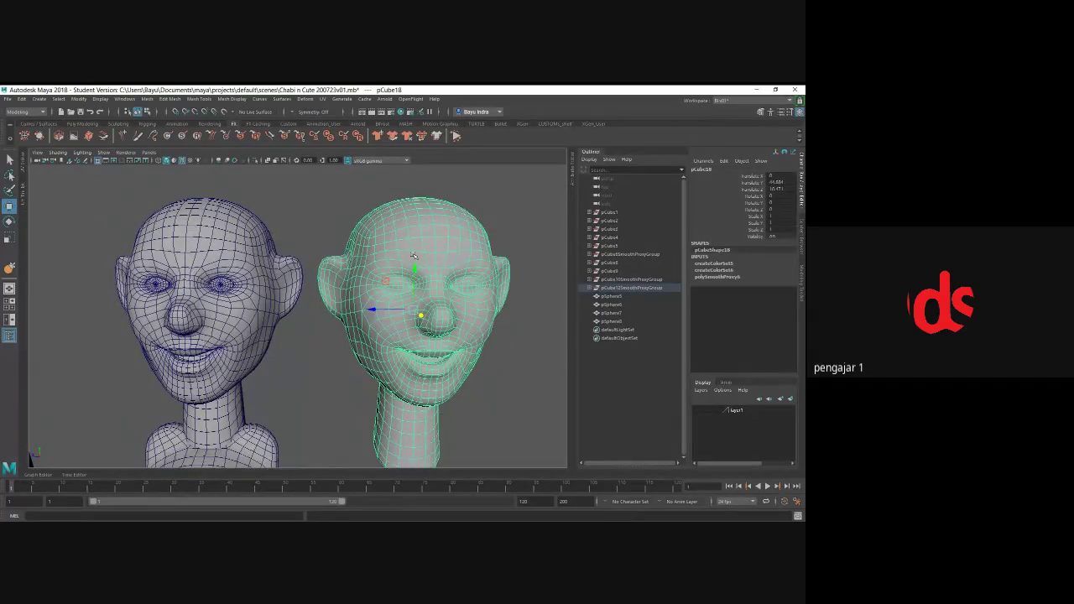
pyautogui.click(229, 235)
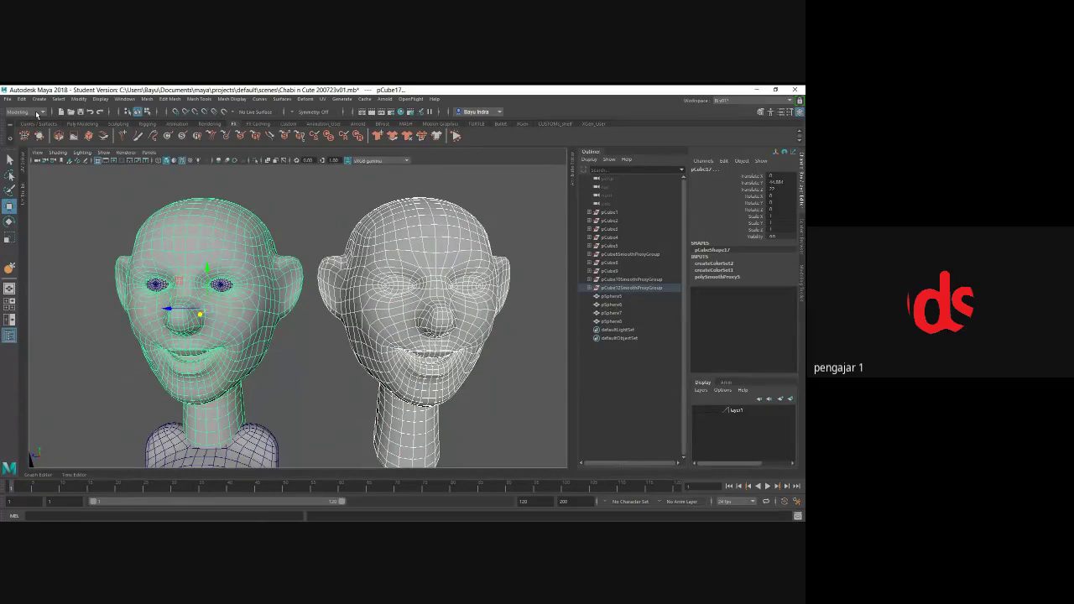
# - Create a Blend Shape with reset default options, then reselect only the left head
pyautogui.click(304, 99)
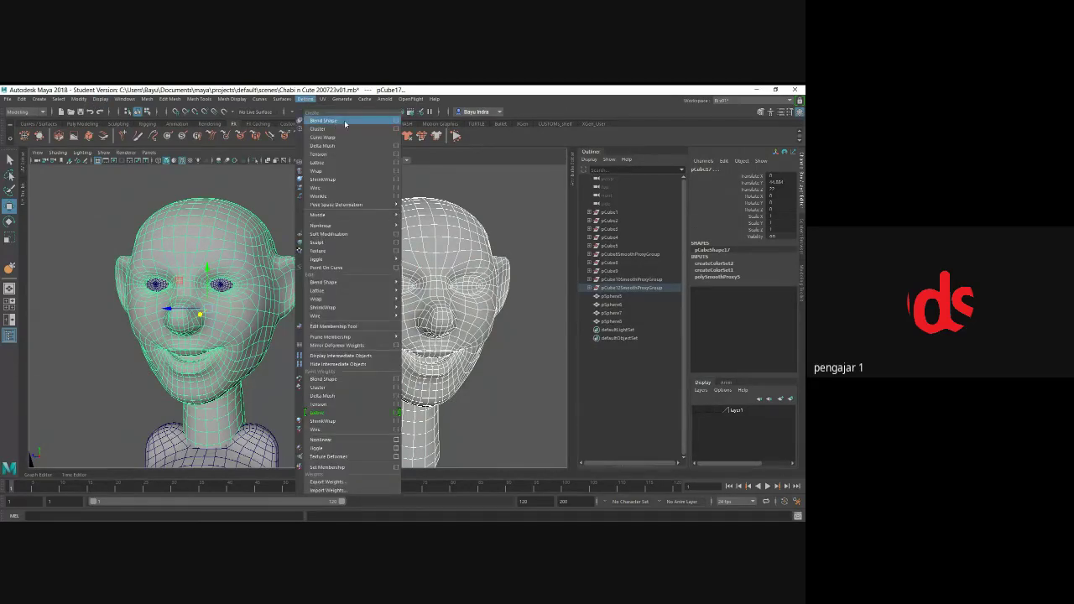
pyautogui.click(398, 121)
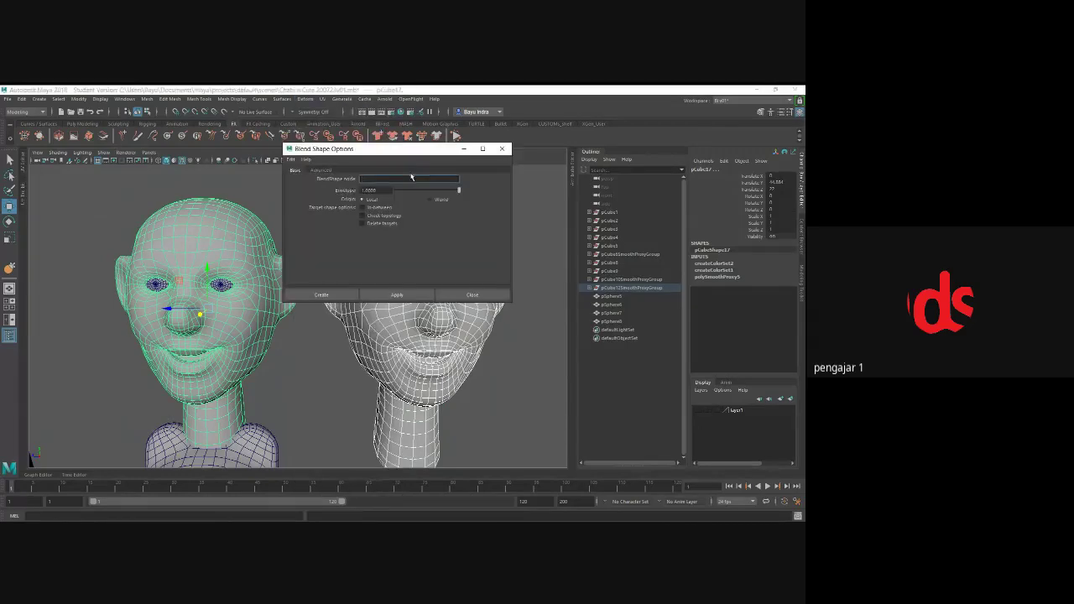
pyautogui.moveTo(403, 154); pyautogui.dragTo(428, 157)
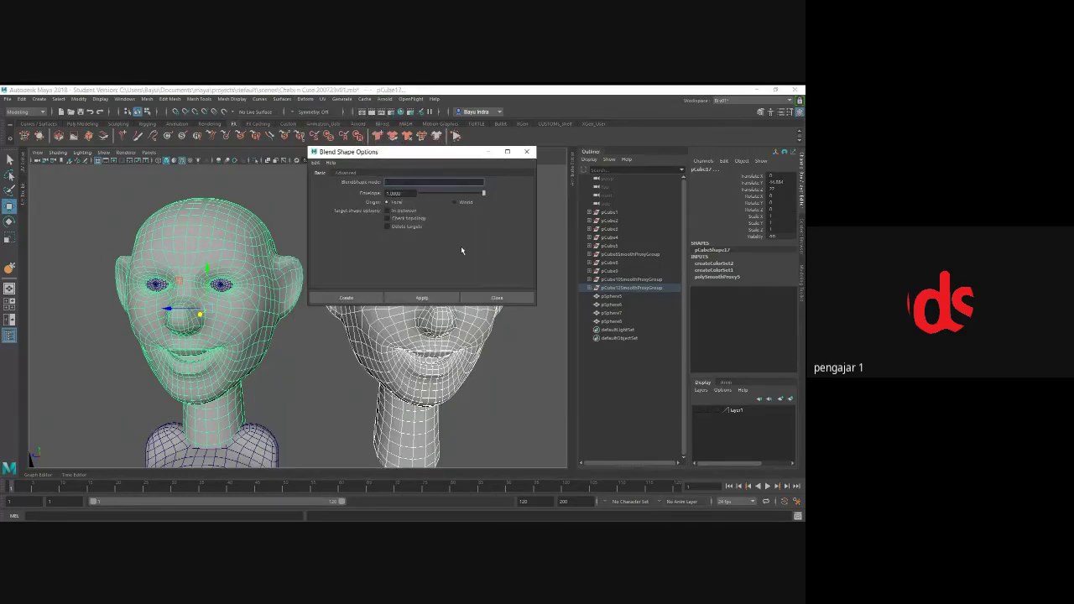
pyautogui.click(316, 162)
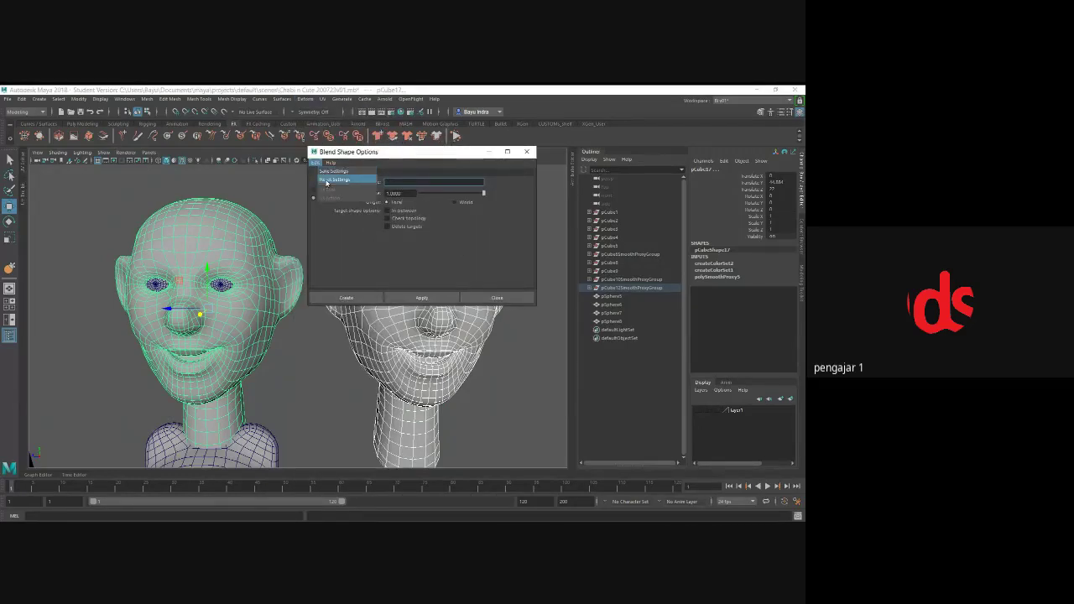
pyautogui.click(326, 180)
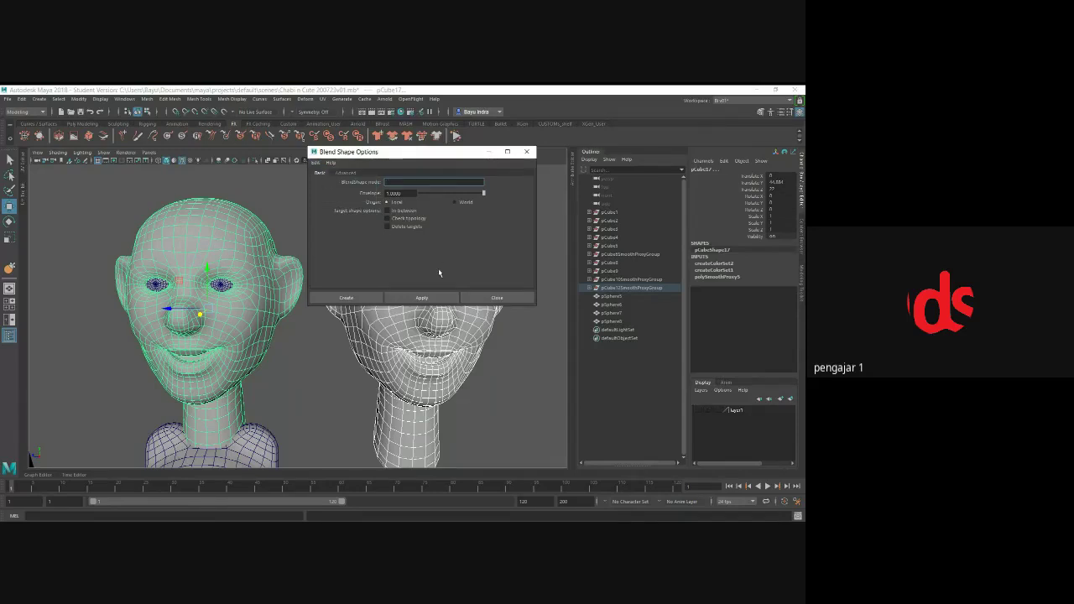
pyautogui.click(355, 299)
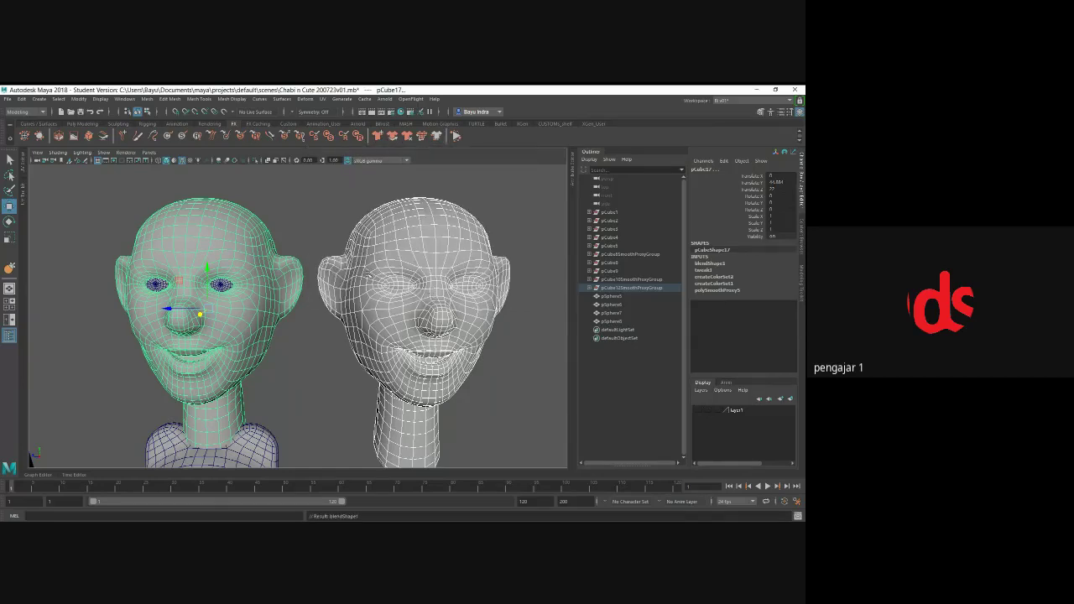
pyautogui.click(489, 215)
pyautogui.click(232, 238)
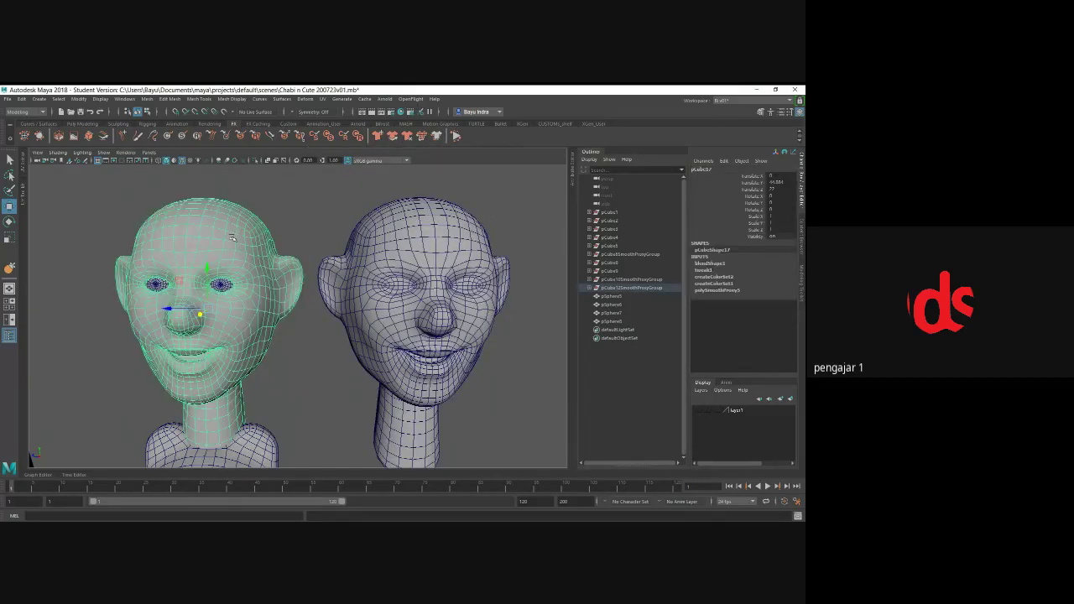
# - Drag the blendShape1 target weight up to close the eyes, then back to 0
pyautogui.keyDown('alt'); pyautogui.moveTo(233, 239); pyautogui.dragTo(285, 277); pyautogui.keyUp('alt')
pyautogui.scroll(3, 326, 307)
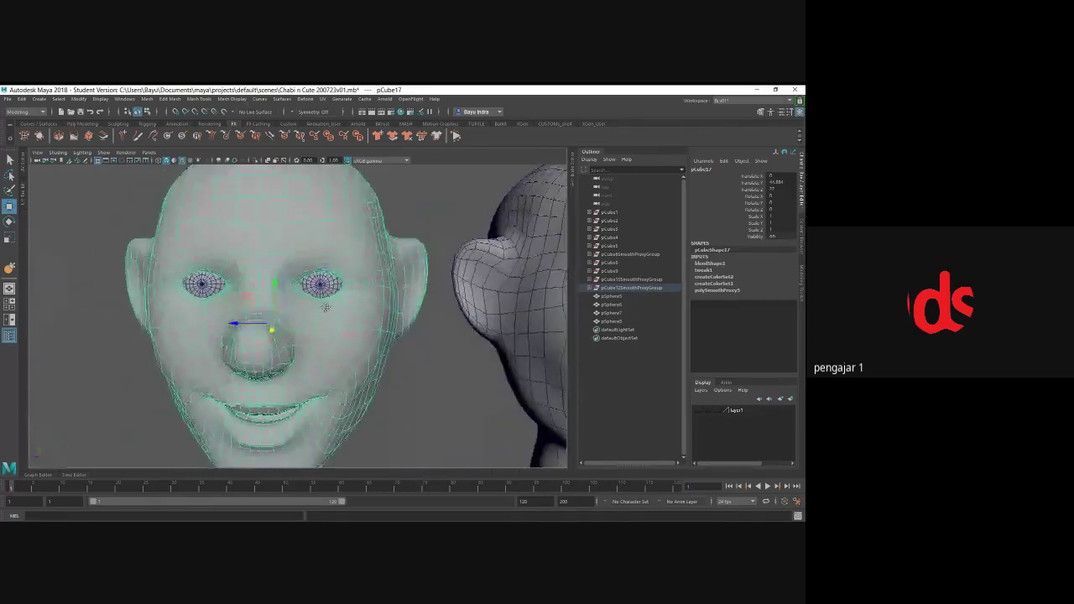
pyautogui.keyDown('alt'); pyautogui.moveTo(326, 307); pyautogui.dragTo(353, 319); pyautogui.keyUp('alt')
pyautogui.scroll(2, 366, 332)
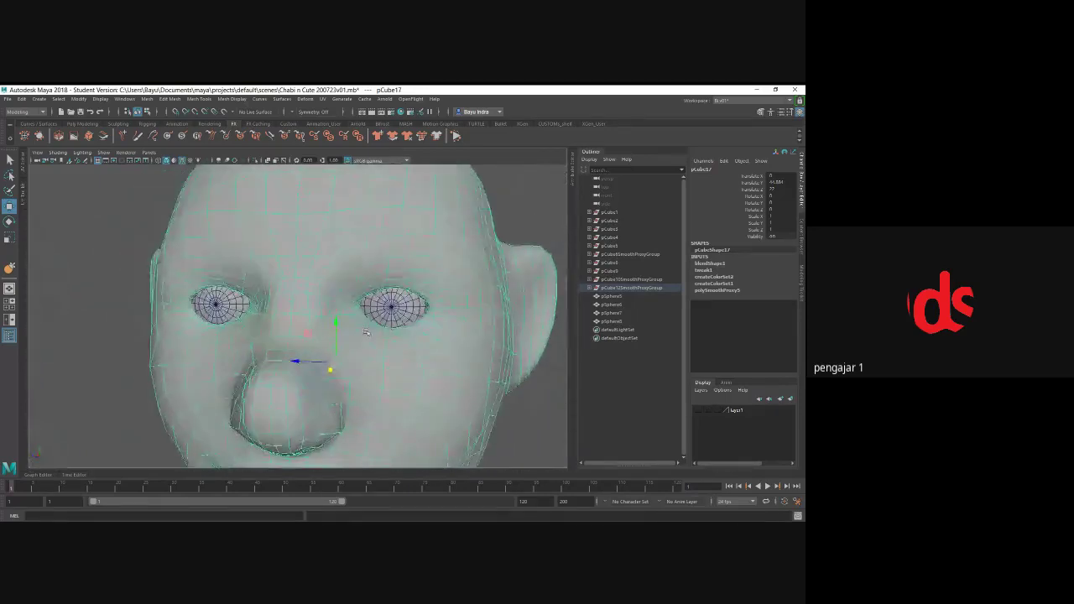
pyautogui.scroll(-2, 366, 332)
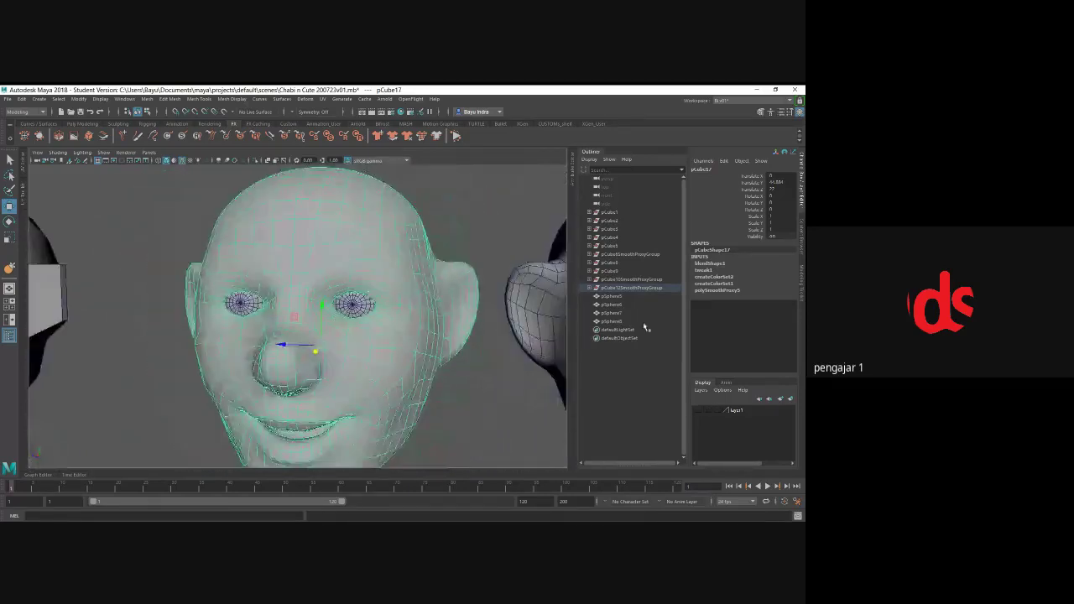
pyautogui.click(710, 263)
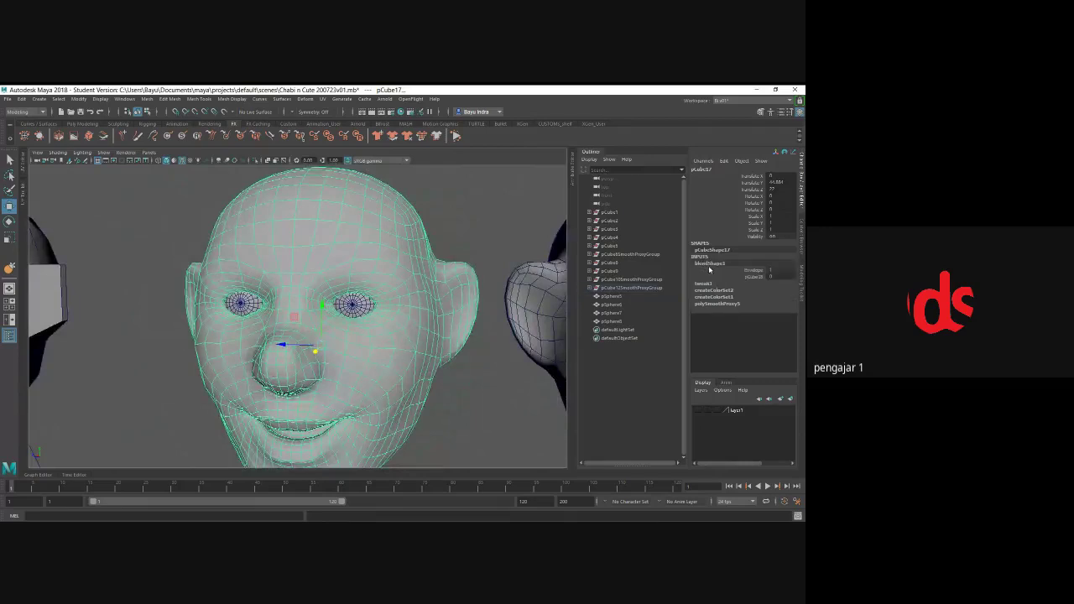
pyautogui.click(751, 277)
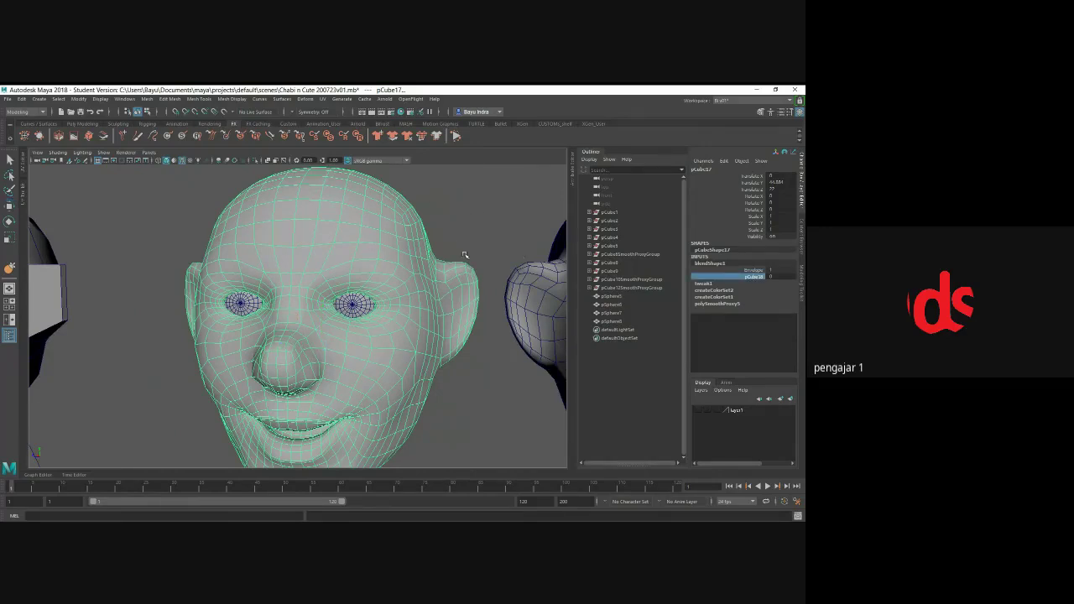
pyautogui.keyDown('alt'); pyautogui.moveTo(464, 254); pyautogui.dragTo(396, 227); pyautogui.keyUp('alt')
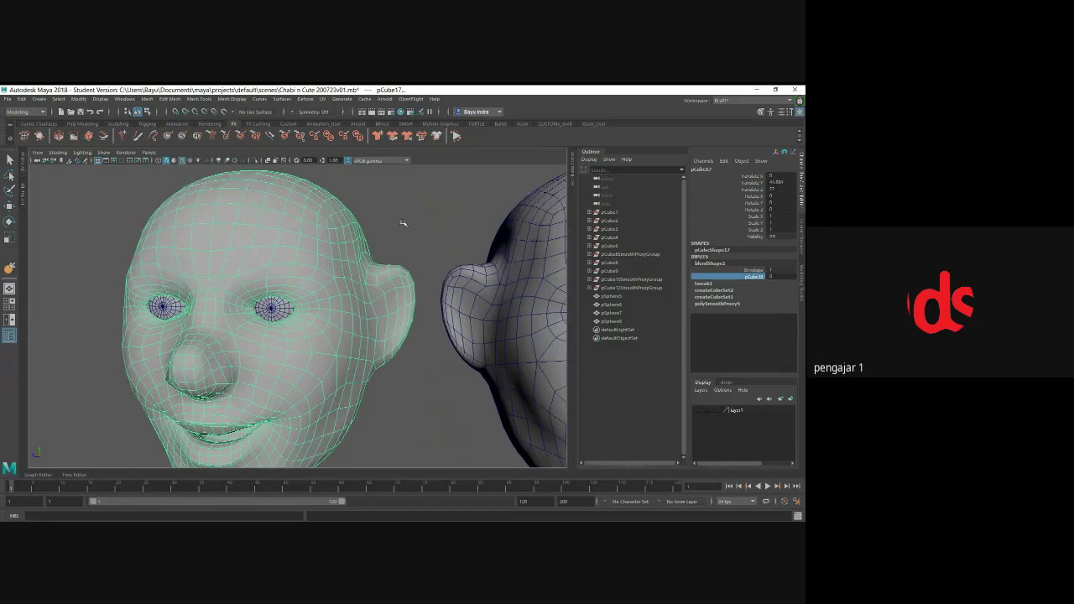
pyautogui.moveTo(402, 221)
pyautogui.mouseDown(button='middle')
pyautogui.moveTo(412, 228)
pyautogui.moveTo(393, 227)
pyautogui.moveTo(420, 232)
pyautogui.mouseUp(button='middle')
pyautogui.scroll(-3, 420, 245)
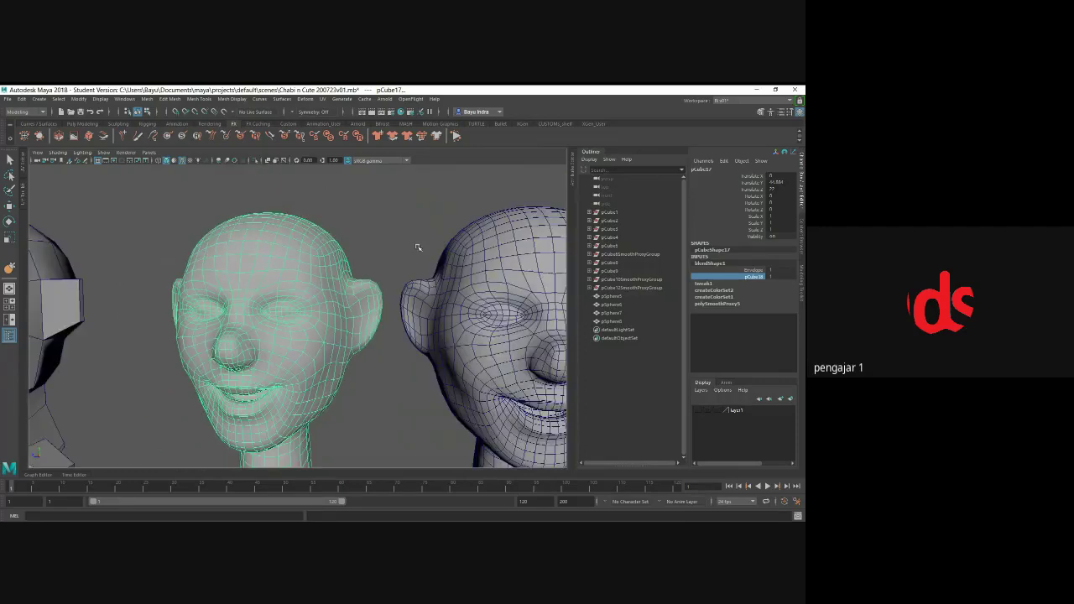
pyautogui.keyDown('alt'); pyautogui.moveTo(417, 247); pyautogui.dragTo(427, 296); pyautogui.keyUp('alt')
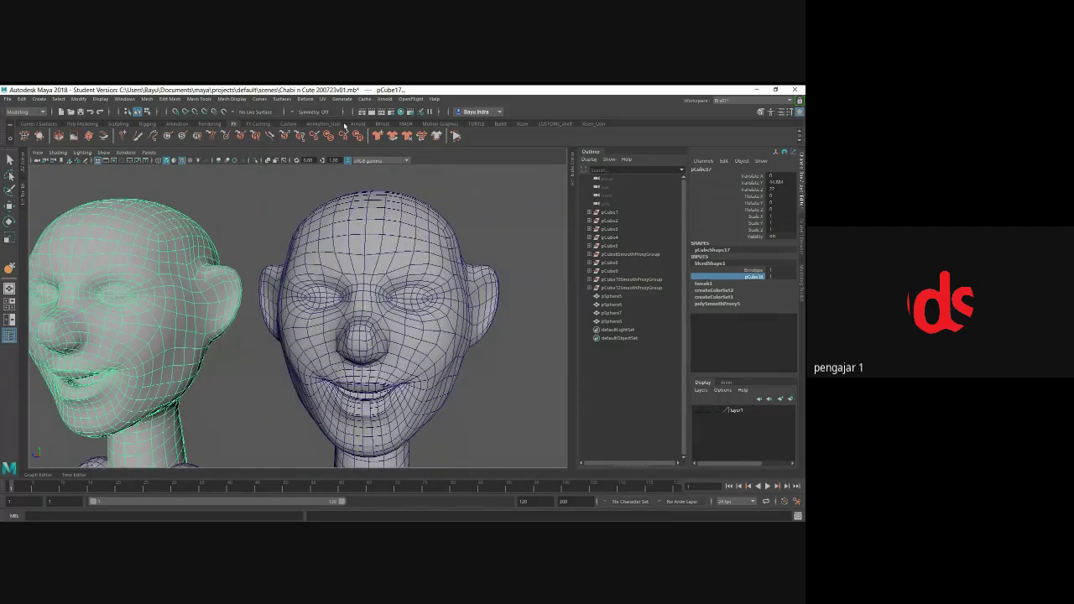
pyautogui.moveTo(344, 162); pyautogui.dragTo(370, 164, button='middle')
pyautogui.moveTo(472, 221); pyautogui.dragTo(456, 212, button='middle')
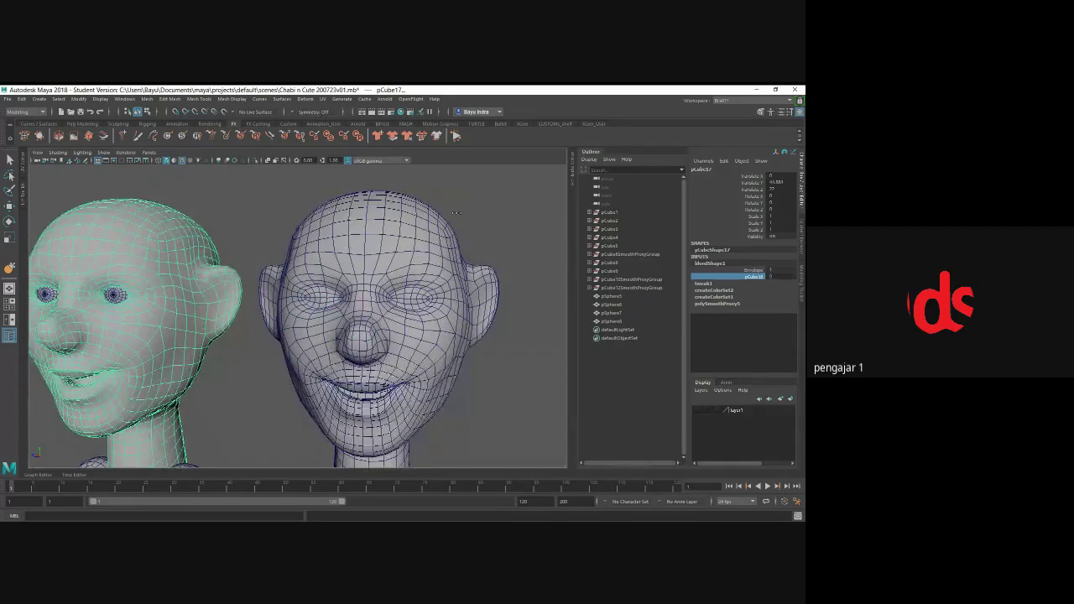
# - Add the squinting target head to layer1 and hide that layer
pyautogui.moveTo(225, 283)
pyautogui.keyDown('alt'); pyautogui.mouseDown()
pyautogui.moveTo(348, 302)
pyautogui.moveTo(269, 316)
pyautogui.moveTo(294, 322)
pyautogui.mouseUp(); pyautogui.keyUp('alt')
pyautogui.scroll(-2, 243, 357)
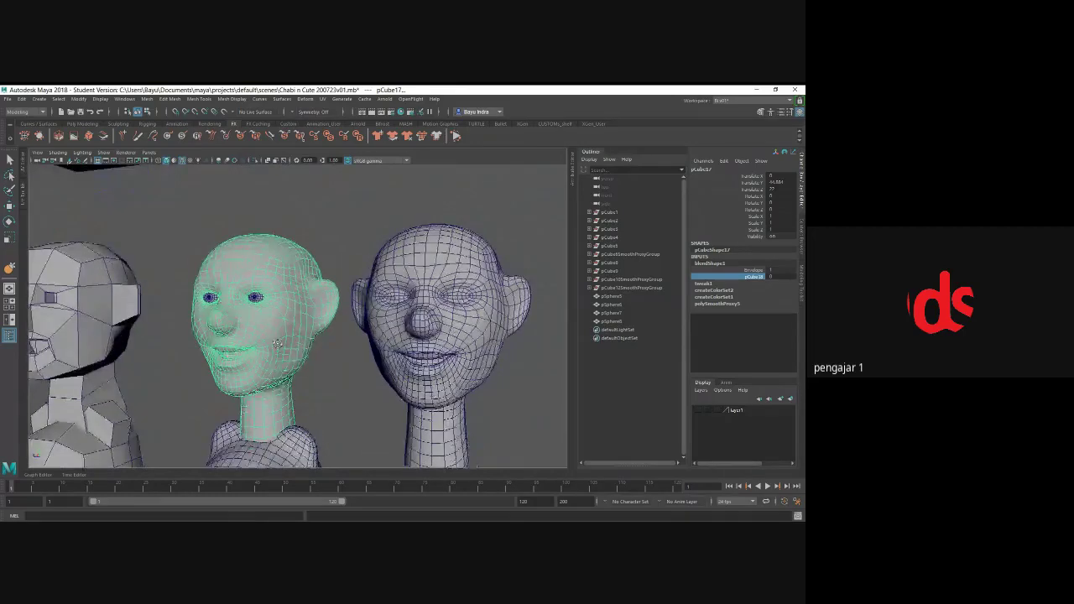
pyautogui.click(356, 240)
pyautogui.click(438, 272)
pyautogui.click(743, 409)
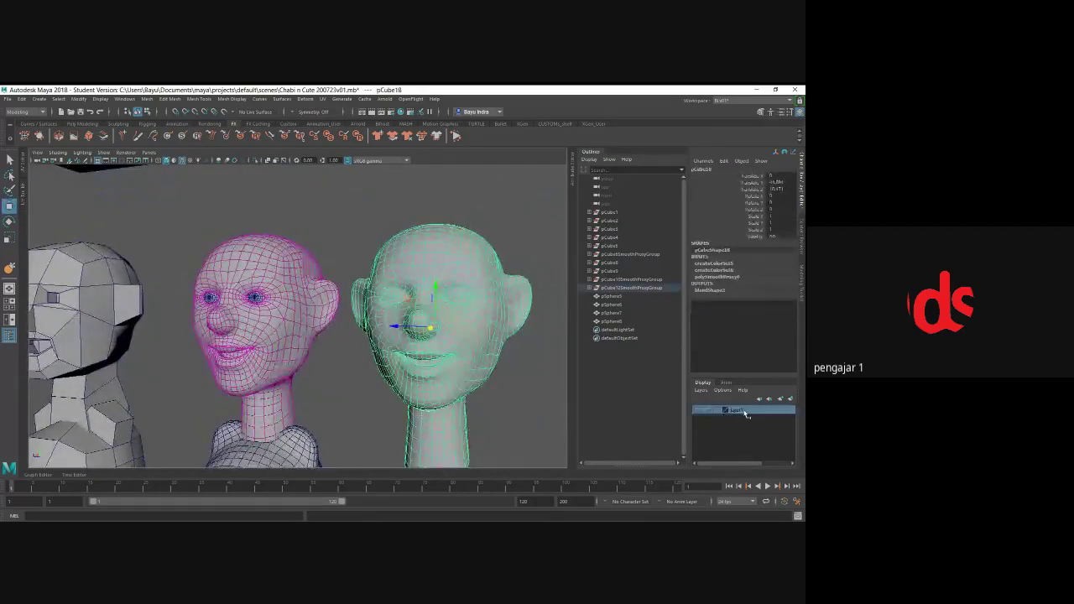
pyautogui.moveTo(746, 411); pyautogui.dragTo(747, 432, button='right')
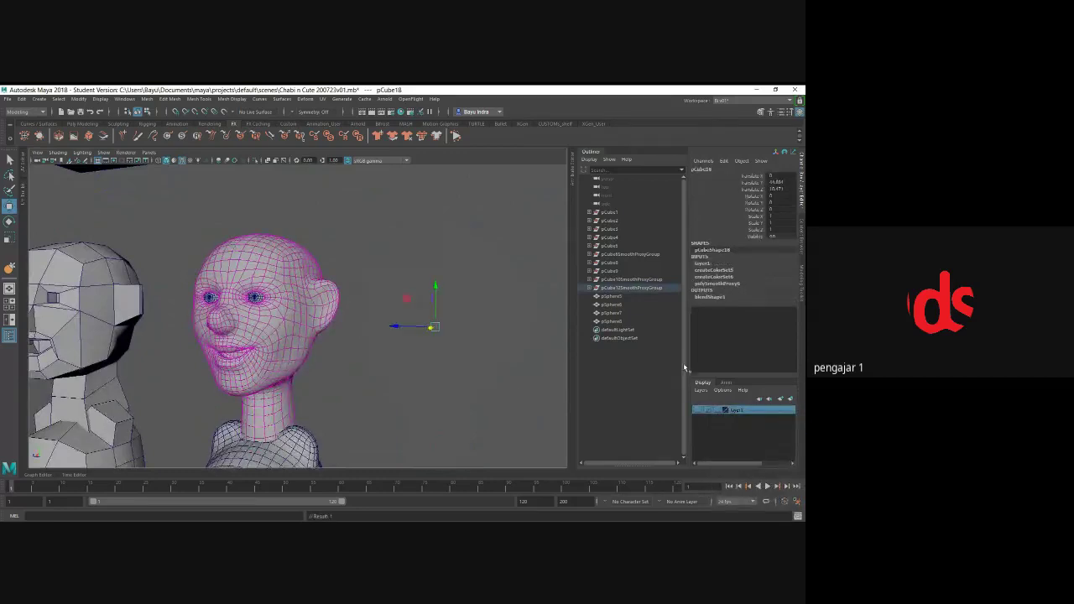
pyautogui.click(431, 398)
# - Select and frame the blend-shaped left head, then look along the row of heads
pyautogui.keyDown('alt'); pyautogui.moveTo(324, 356); pyautogui.dragTo(370, 355, button='middle'); pyautogui.keyUp('alt')
pyautogui.click(324, 346)
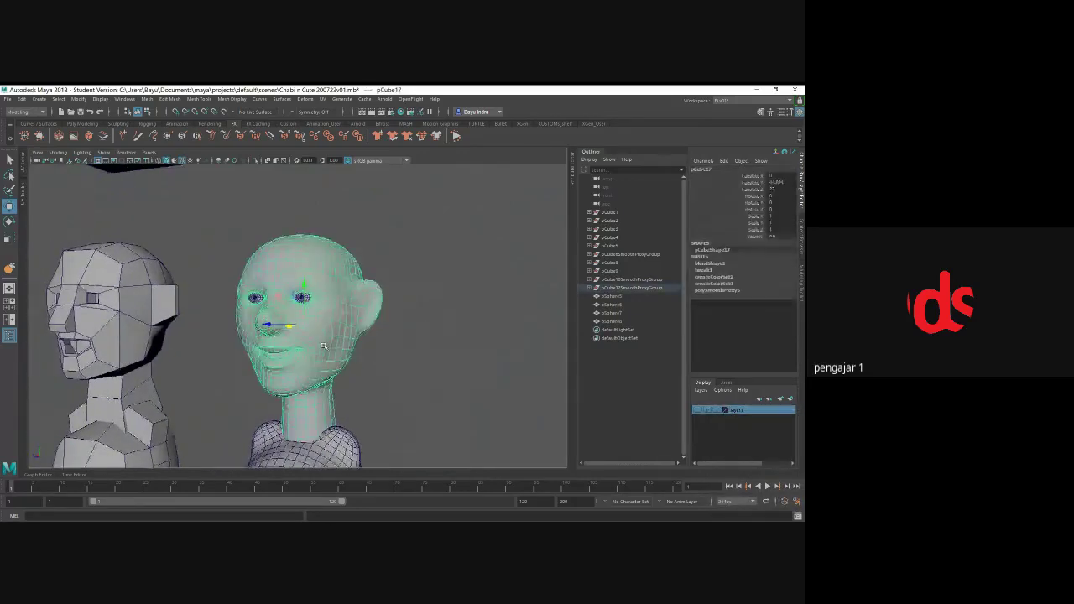
pyautogui.press('f')
pyautogui.moveTo(323, 346)
pyautogui.keyDown('alt'); pyautogui.mouseDown()
pyautogui.moveTo(318, 352)
pyautogui.moveTo(359, 345)
pyautogui.moveTo(345, 347)
pyautogui.moveTo(383, 359)
pyautogui.mouseUp(); pyautogui.keyUp('alt')
pyautogui.scroll(-5, 384, 359)
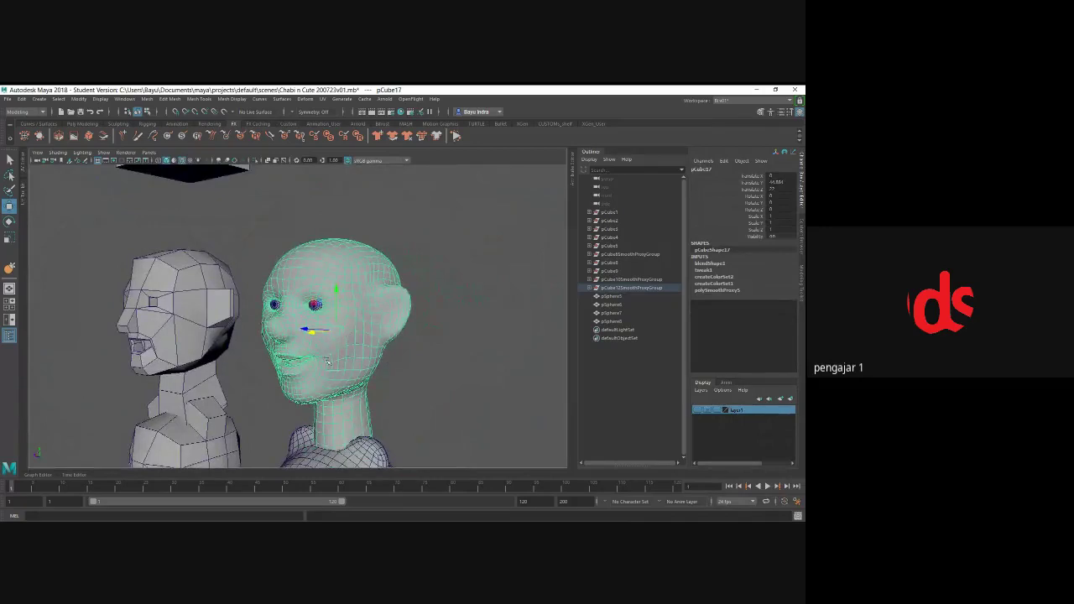
pyautogui.scroll(-5, 352, 338)
pyautogui.moveTo(314, 327)
pyautogui.keyDown('alt'); pyautogui.mouseDown(button='middle')
pyautogui.moveTo(243, 326)
pyautogui.moveTo(222, 314)
pyautogui.mouseUp(button='middle'); pyautogui.keyUp('alt')
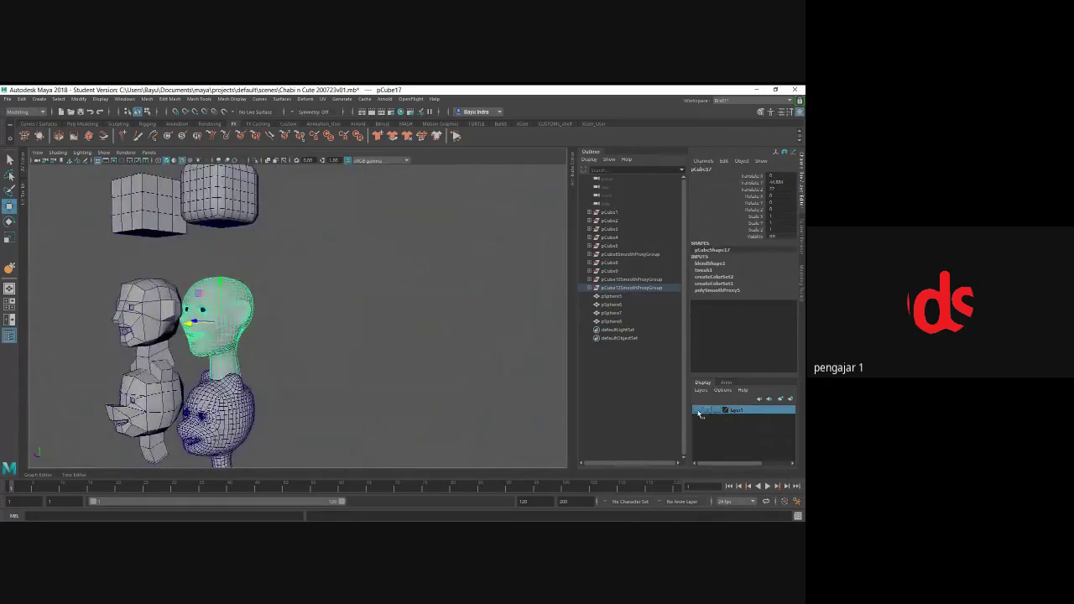
# - Show layer1 again, close in on the rabbits and bear, and delete the bear's brown vest
pyautogui.click(698, 410)
pyautogui.scroll(-3, 408, 384)
pyautogui.moveTo(385, 424)
pyautogui.keyDown('alt'); pyautogui.mouseDown()
pyautogui.moveTo(382, 359)
pyautogui.moveTo(363, 356)
pyautogui.mouseUp(); pyautogui.keyUp('alt')
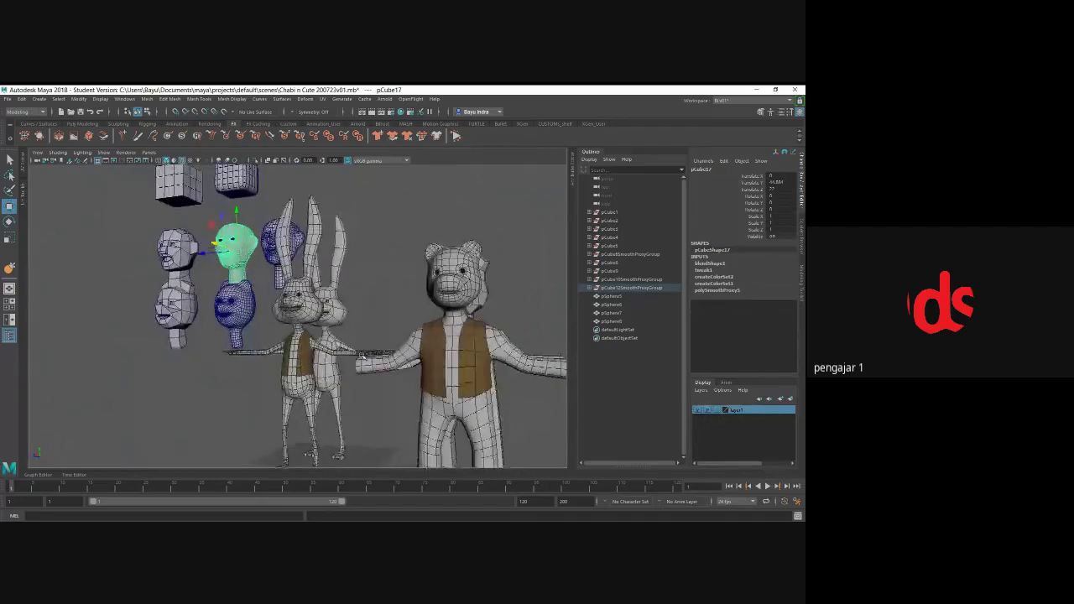
pyautogui.click(315, 378)
pyautogui.keyDown('alt'); pyautogui.moveTo(280, 293); pyautogui.dragTo(284, 298); pyautogui.keyUp('alt')
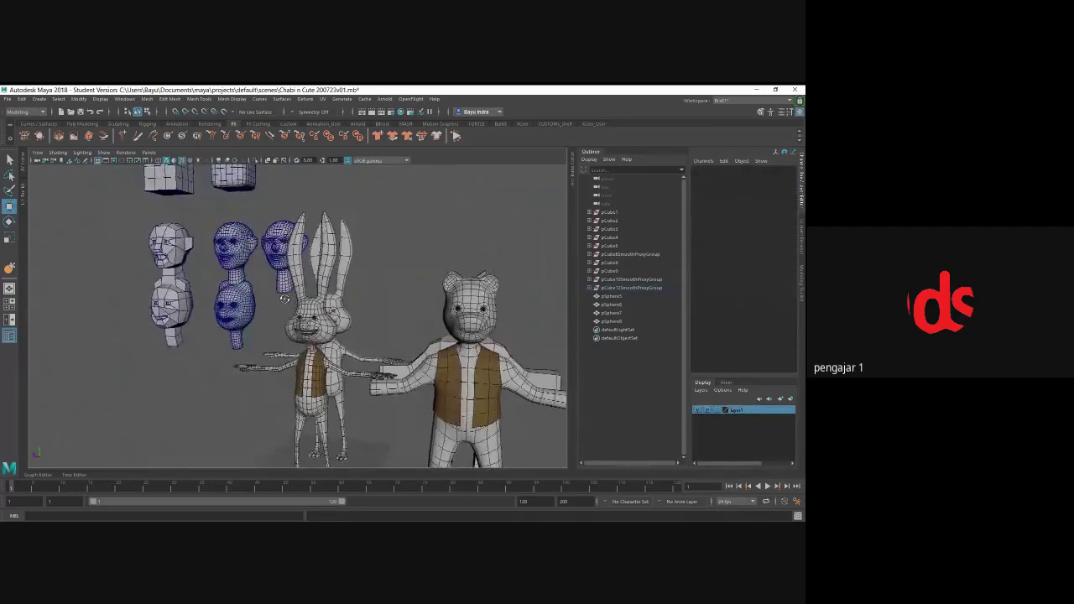
pyautogui.scroll(-2, 285, 299)
pyautogui.moveTo(411, 361)
pyautogui.keyDown('alt'); pyautogui.mouseDown()
pyautogui.moveTo(359, 357)
pyautogui.moveTo(353, 333)
pyautogui.moveTo(324, 325)
pyautogui.mouseUp(); pyautogui.keyUp('alt')
pyautogui.scroll(5, 406, 360)
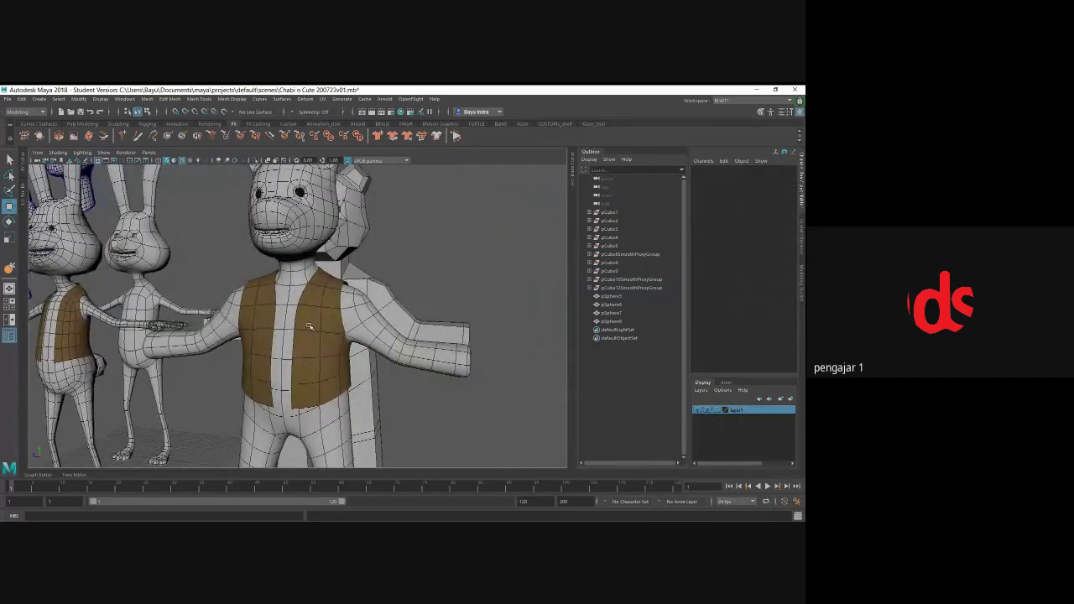
pyautogui.click(309, 327)
pyautogui.press('Delete')
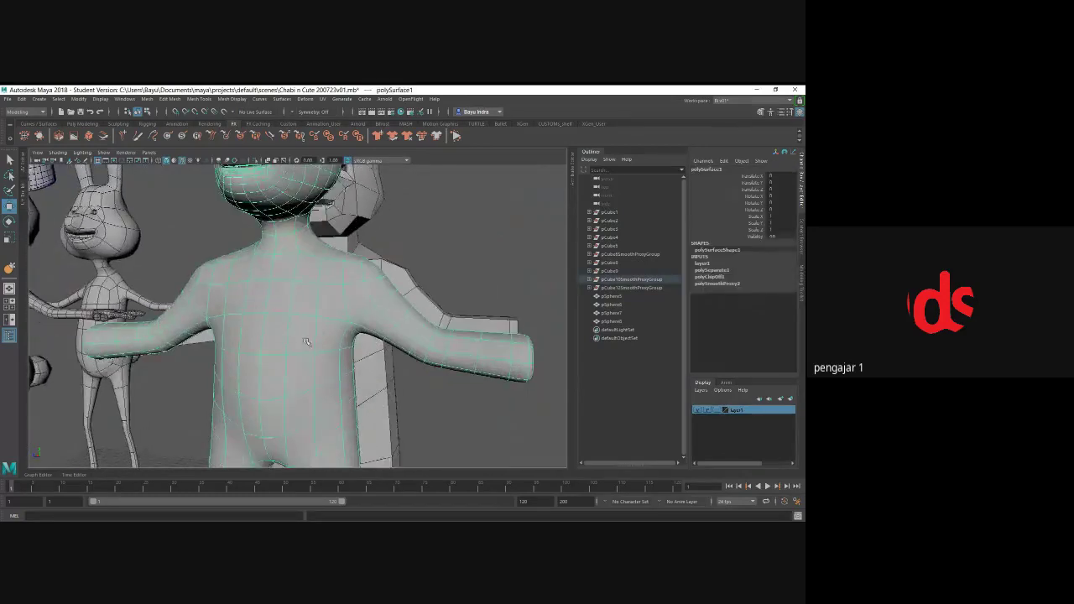
# - Paint-select faces on the bear's chest in face mode with a smaller brush
pyautogui.rightClick(310, 273)
pyautogui.click(310, 303)
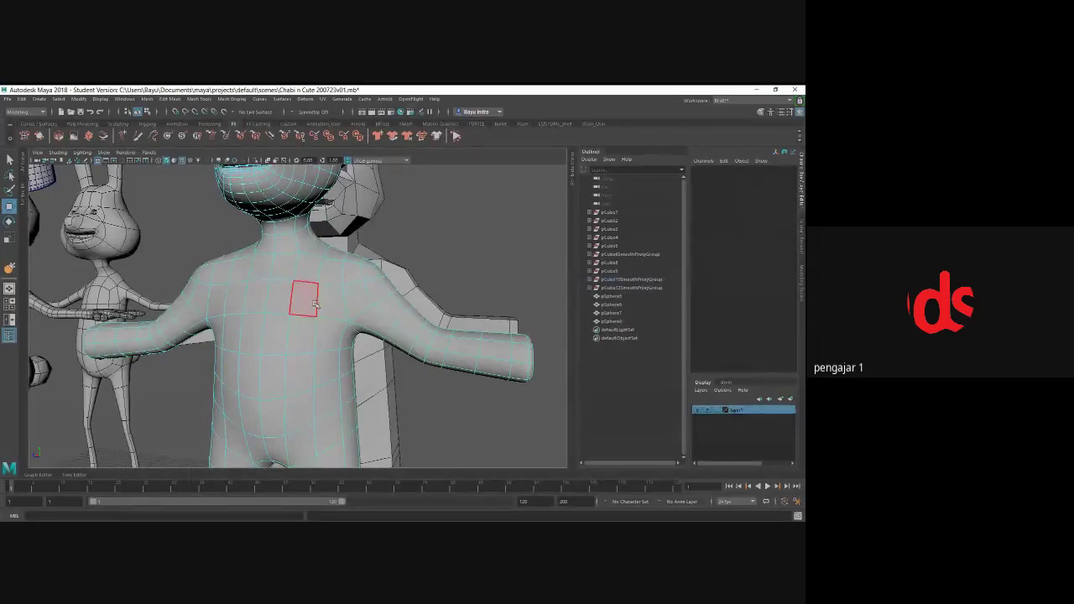
pyautogui.click(9, 190)
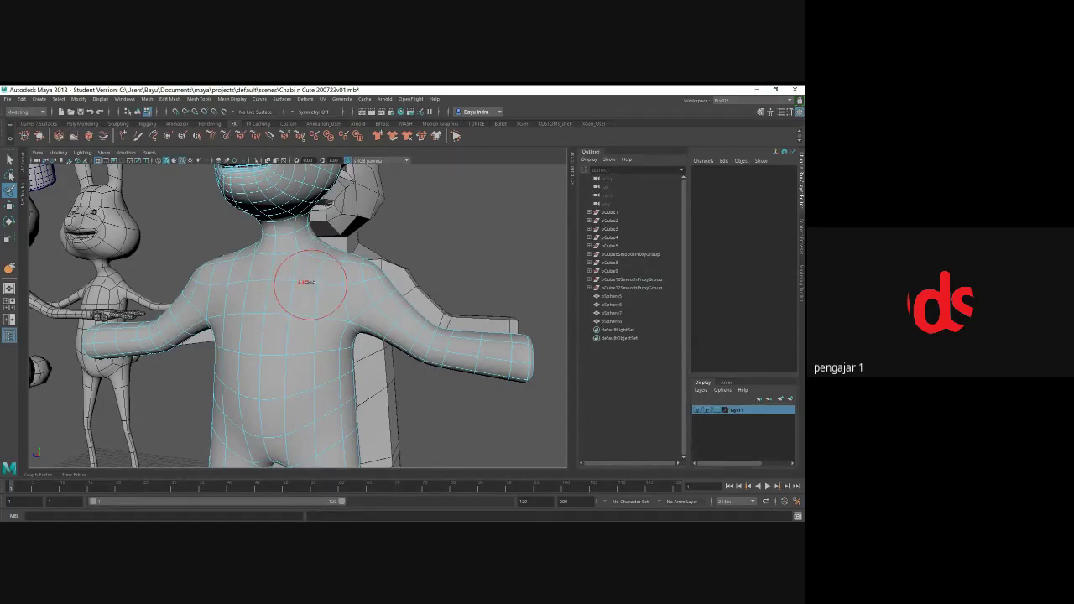
pyautogui.moveTo(309, 283); pyautogui.dragTo(301, 283)
pyautogui.moveTo(313, 272)
pyautogui.mouseDown()
pyautogui.moveTo(333, 307)
pyautogui.moveTo(323, 269)
pyautogui.mouseUp()
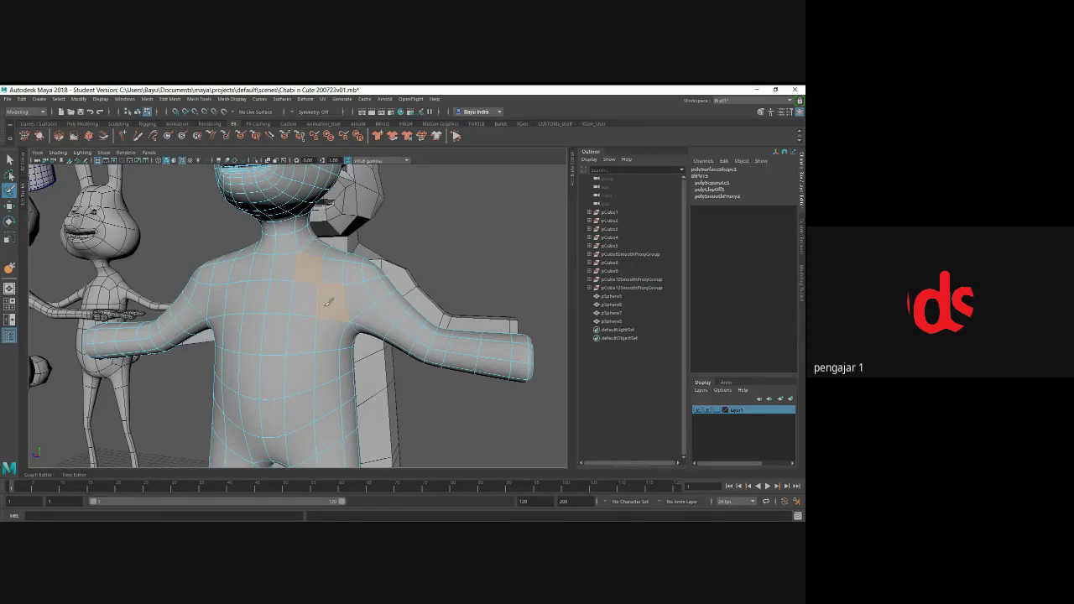
pyautogui.click(298, 114)
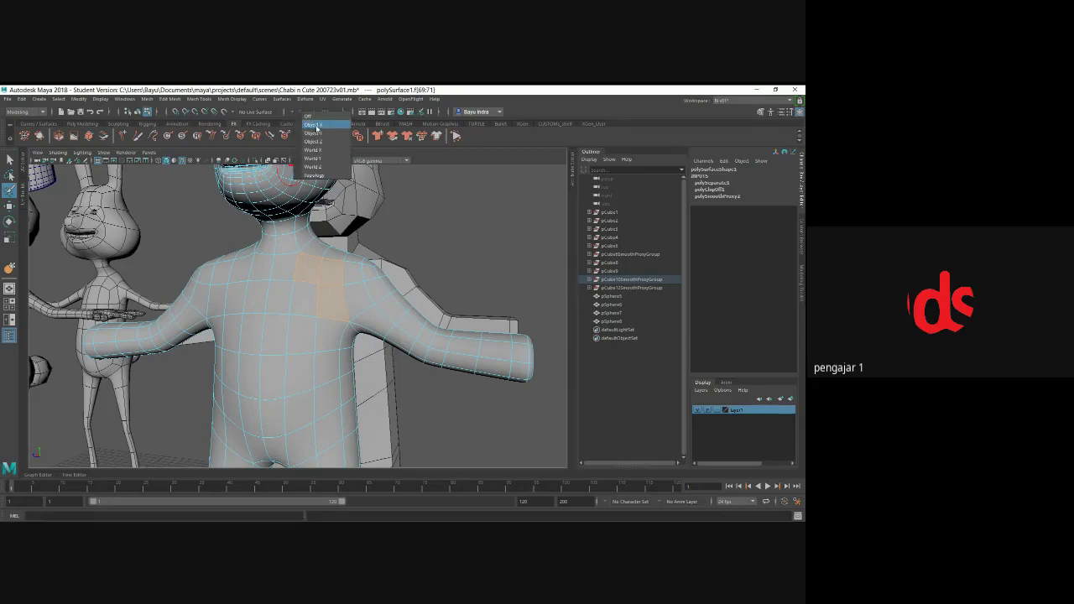
# - Paint more chest faces with Object Z symmetry, then turn symmetry off and extend to the belly
pyautogui.click(317, 141)
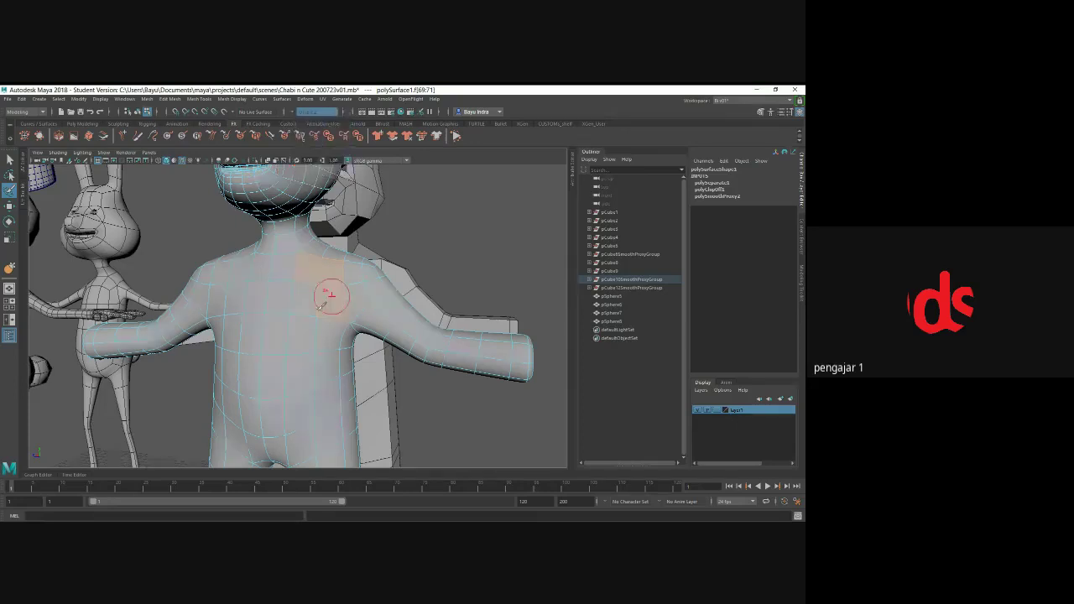
pyautogui.moveTo(319, 294); pyautogui.dragTo(315, 346)
pyautogui.click(301, 112)
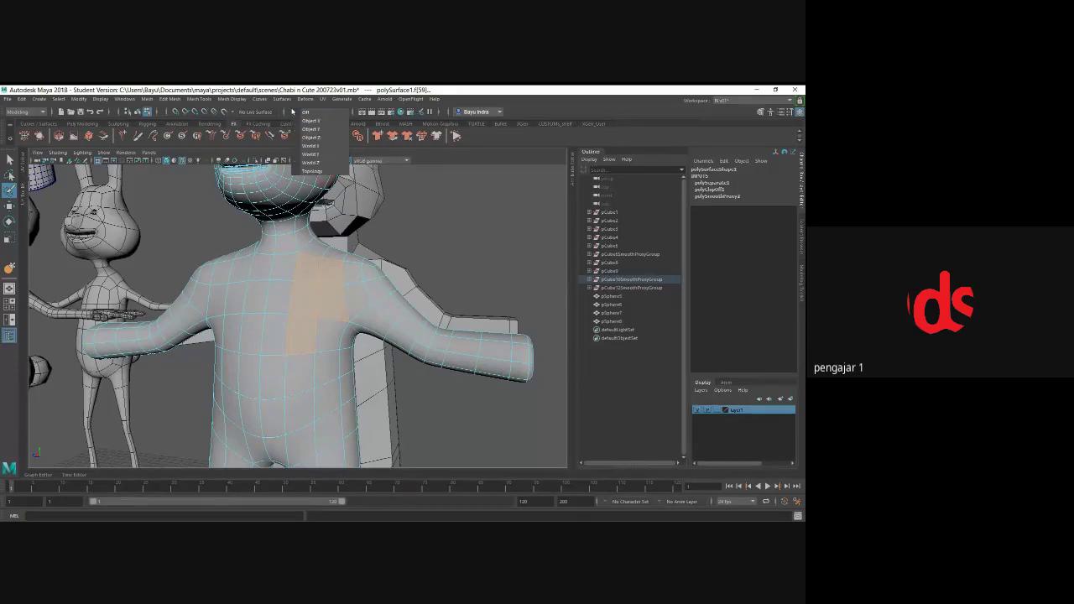
pyautogui.click(305, 117)
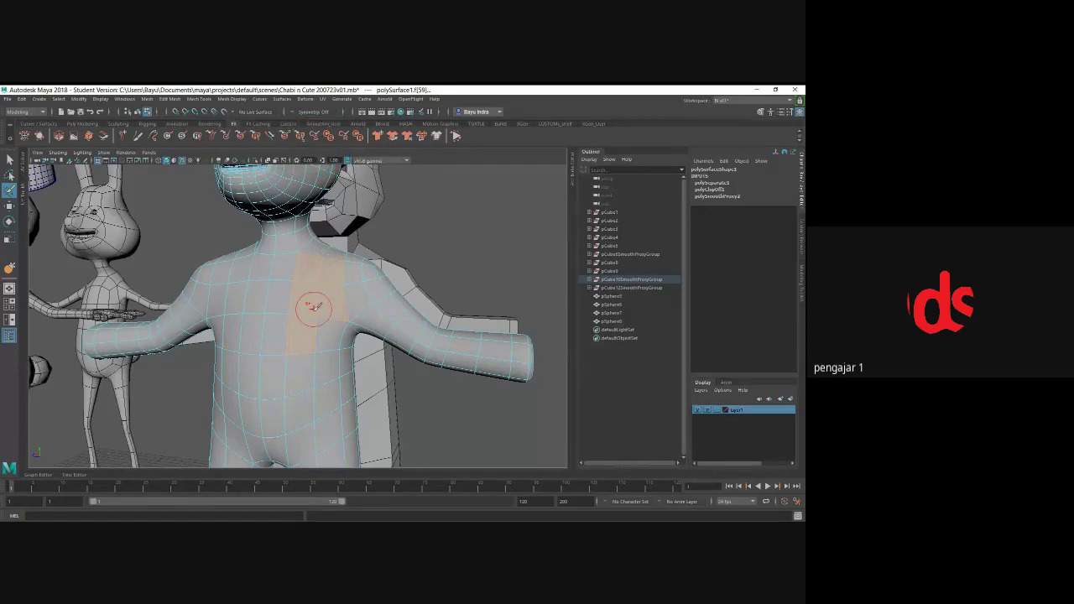
pyautogui.keyDown('alt'); pyautogui.moveTo(307, 307); pyautogui.dragTo(311, 274, button='middle'); pyautogui.keyUp('alt')
pyautogui.moveTo(307, 229)
pyautogui.mouseDown()
pyautogui.moveTo(299, 292)
pyautogui.moveTo(326, 261)
pyautogui.mouseUp()
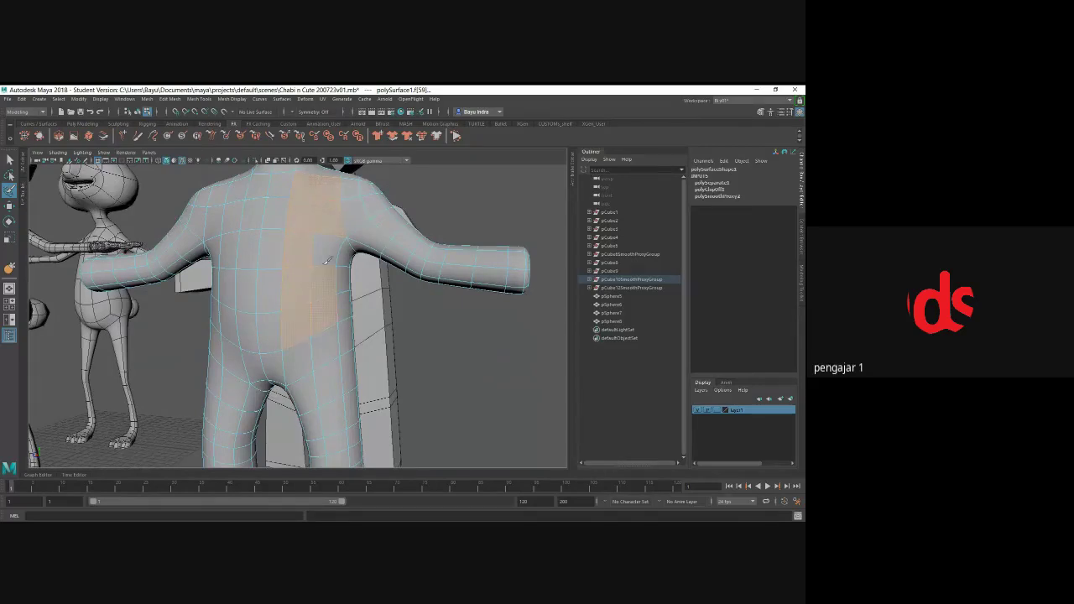
# - Paint the face selection over the side of the bear's torso
pyautogui.moveTo(390, 300)
pyautogui.keyDown('alt'); pyautogui.mouseDown()
pyautogui.moveTo(324, 300)
pyautogui.moveTo(240, 271)
pyautogui.moveTo(252, 253)
pyautogui.mouseUp(); pyautogui.keyUp('alt')
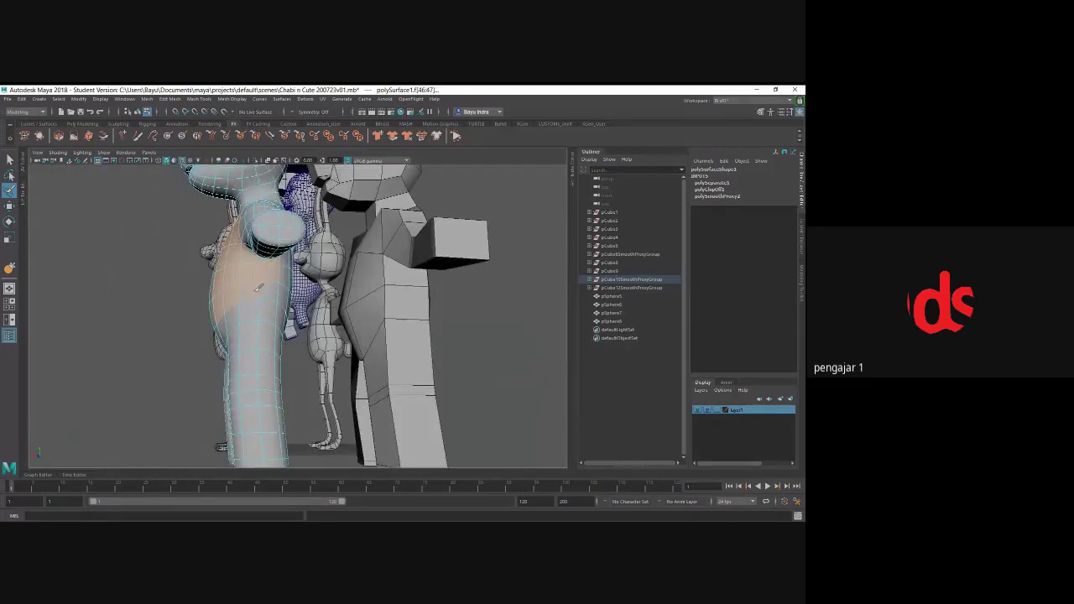
pyautogui.moveTo(274, 291)
pyautogui.keyDown('alt'); pyautogui.mouseDown()
pyautogui.moveTo(224, 291)
pyautogui.moveTo(204, 274)
pyautogui.mouseUp(); pyautogui.keyUp('alt')
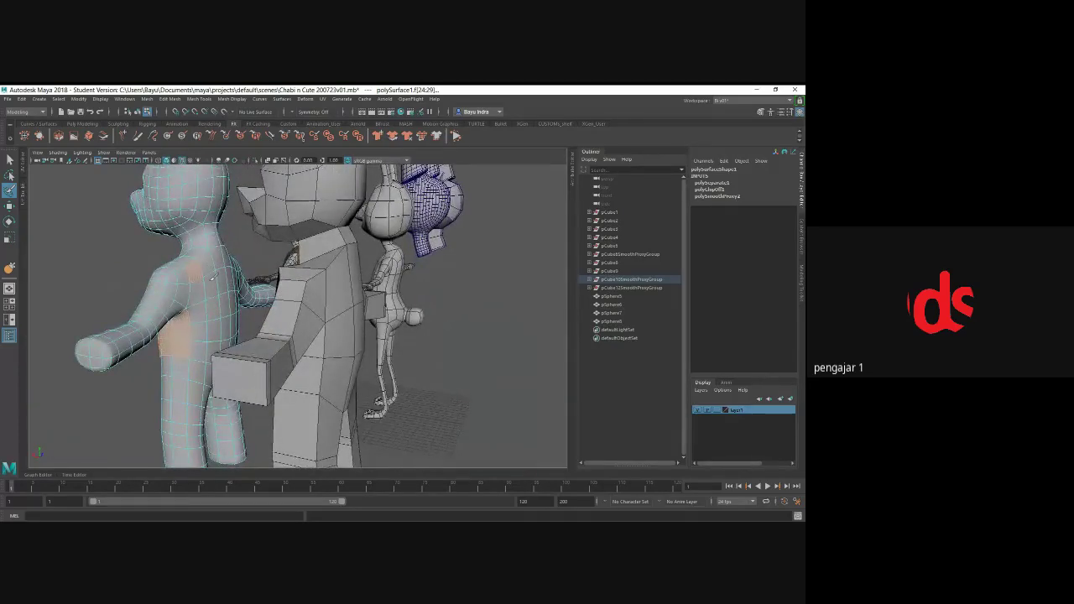
pyautogui.moveTo(214, 277)
pyautogui.mouseDown()
pyautogui.moveTo(227, 258)
pyautogui.moveTo(237, 345)
pyautogui.mouseUp()
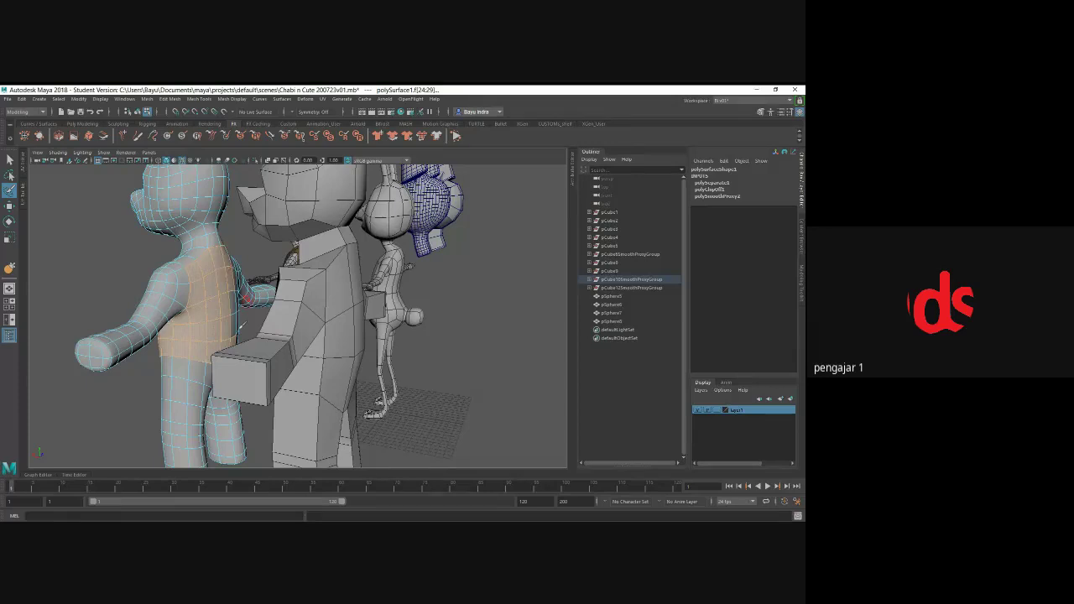
pyautogui.keyDown('alt'); pyautogui.moveTo(240, 324); pyautogui.dragTo(286, 330); pyautogui.keyUp('alt')
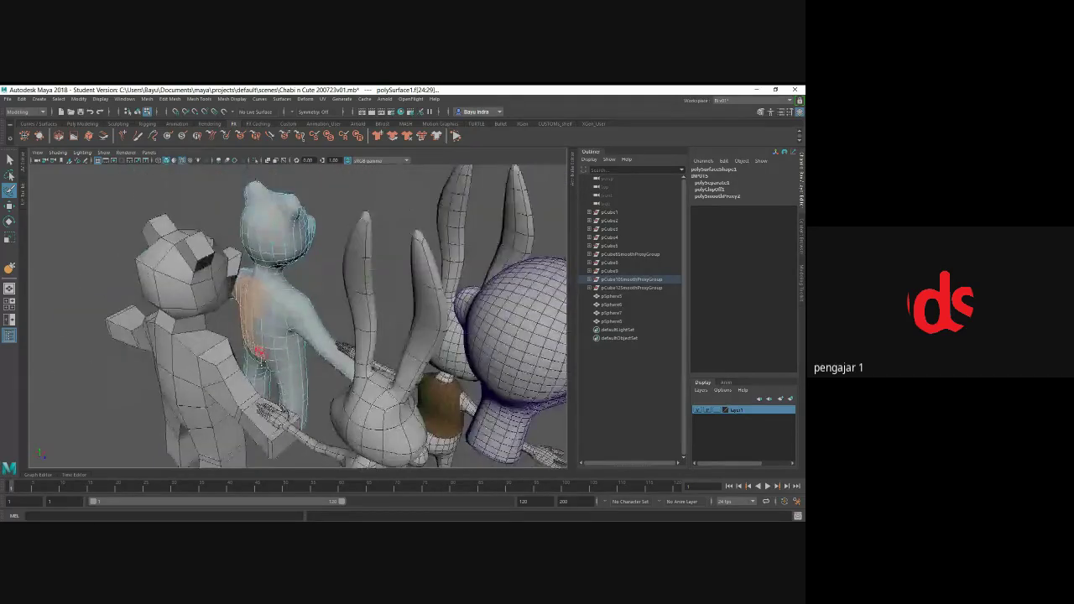
pyautogui.scroll(5, 259, 351)
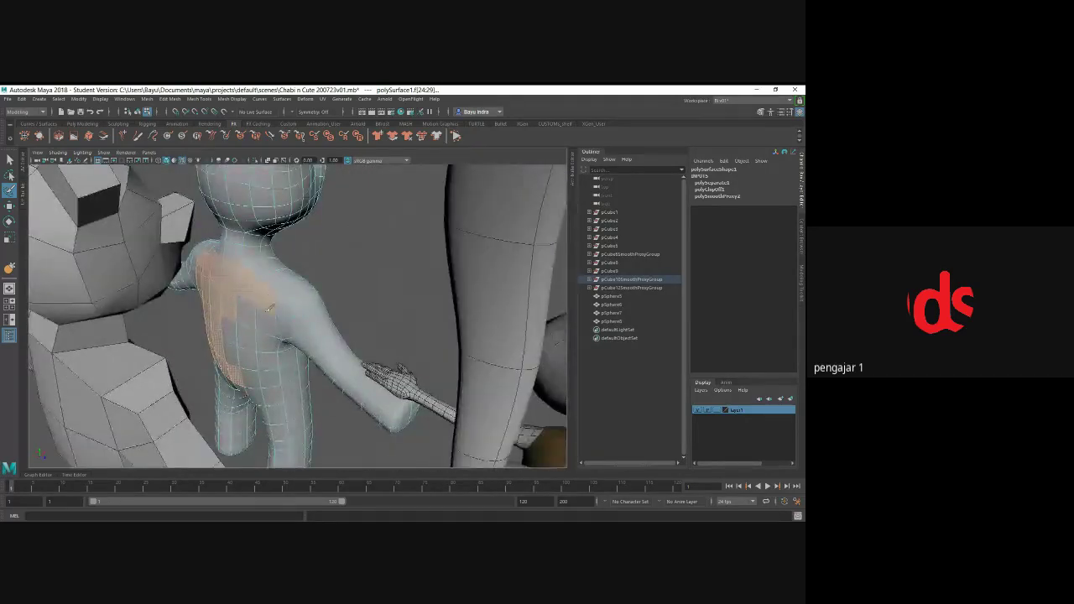
# - Paint the selection across the bear's back, shoulders, chest and belly
pyautogui.moveTo(269, 329)
pyautogui.mouseDown()
pyautogui.moveTo(267, 377)
pyautogui.moveTo(255, 363)
pyautogui.moveTo(252, 304)
pyautogui.moveTo(251, 357)
pyautogui.moveTo(277, 344)
pyautogui.moveTo(266, 317)
pyautogui.moveTo(144, 325)
pyautogui.moveTo(277, 309)
pyautogui.mouseUp()
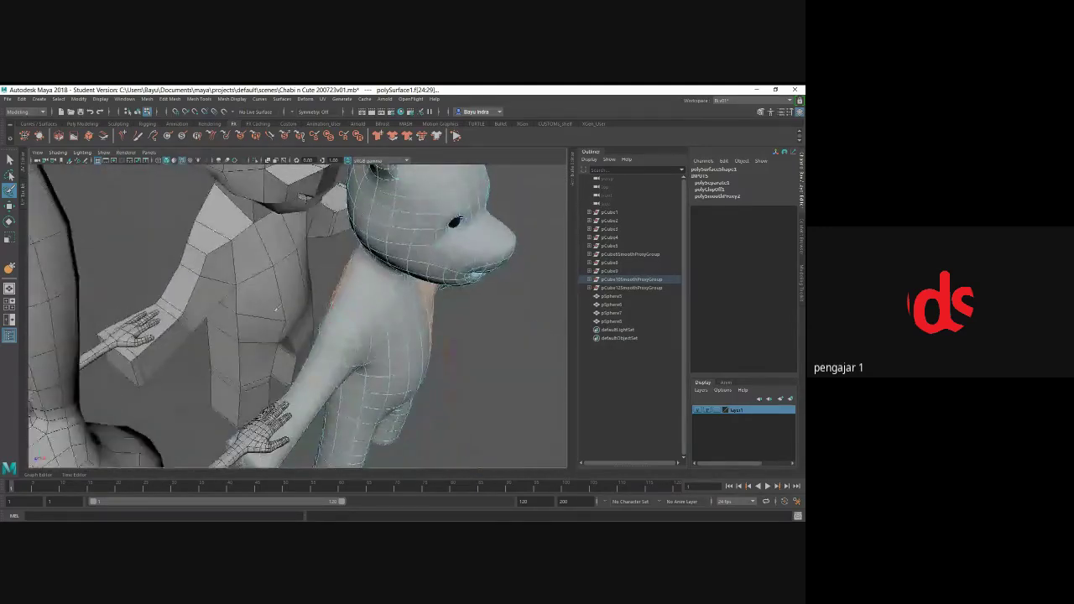
pyautogui.moveTo(342, 288); pyautogui.dragTo(419, 301)
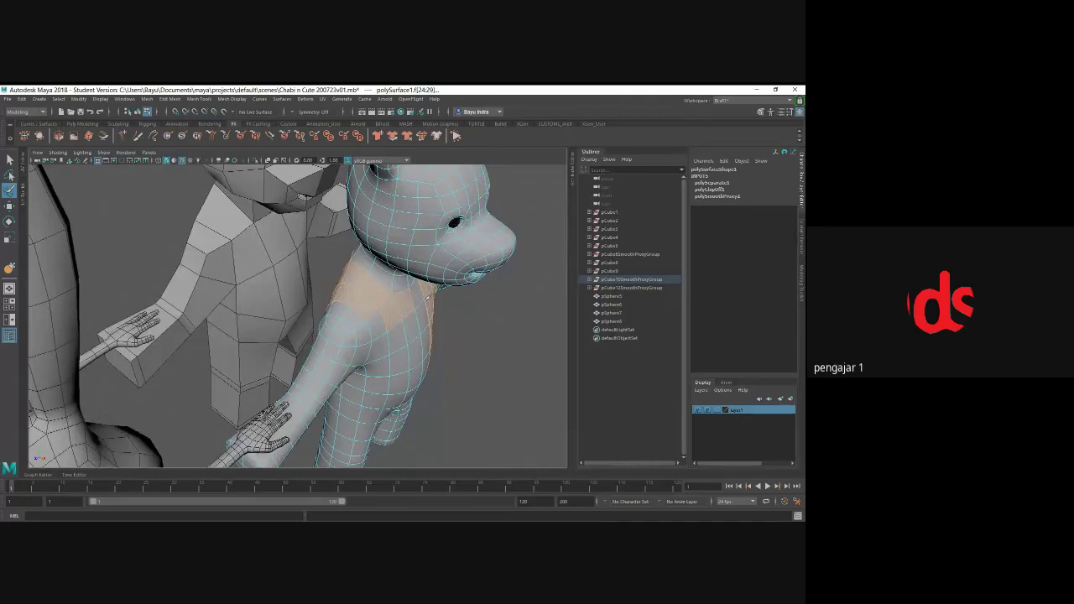
pyautogui.moveTo(430, 295)
pyautogui.mouseDown()
pyautogui.moveTo(379, 333)
pyautogui.moveTo(400, 361)
pyautogui.moveTo(378, 361)
pyautogui.moveTo(388, 384)
pyautogui.moveTo(373, 375)
pyautogui.mouseUp()
# - Remove the middle back stripe from the selection and check the shoulders and back
pyautogui.moveTo(357, 340)
pyautogui.keyDown('alt'); pyautogui.mouseDown()
pyautogui.moveTo(344, 281)
pyautogui.moveTo(347, 353)
pyautogui.moveTo(378, 353)
pyautogui.moveTo(372, 371)
pyautogui.moveTo(312, 344)
pyautogui.moveTo(397, 322)
pyautogui.moveTo(373, 307)
pyautogui.mouseUp(); pyautogui.keyUp('alt')
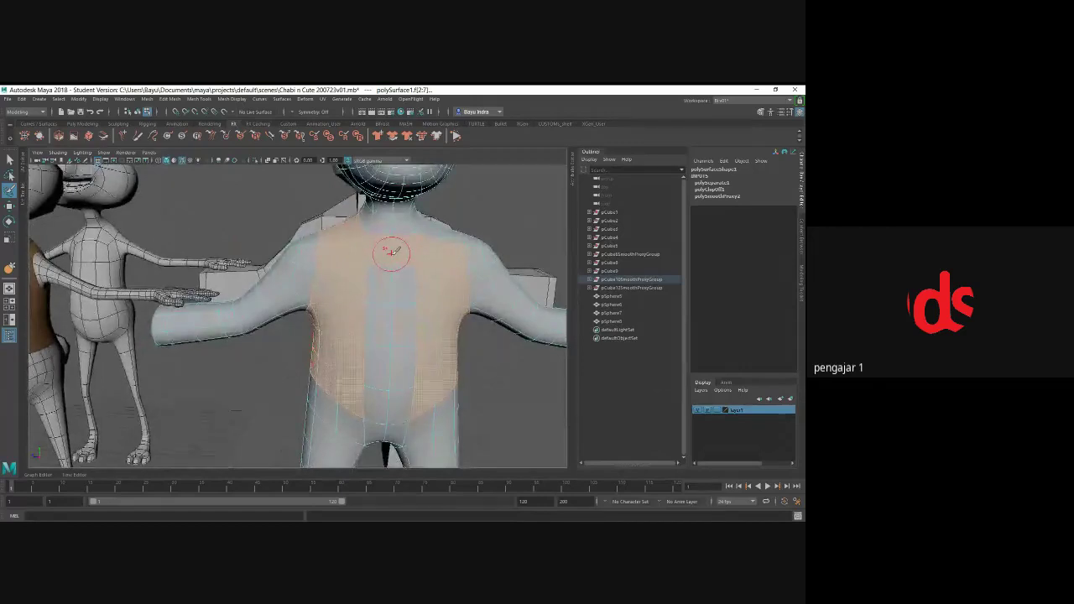
pyautogui.hotkey('ctrl', 'z')
pyautogui.keyDown('alt'); pyautogui.moveTo(447, 292); pyautogui.dragTo(377, 306); pyautogui.keyUp('alt')
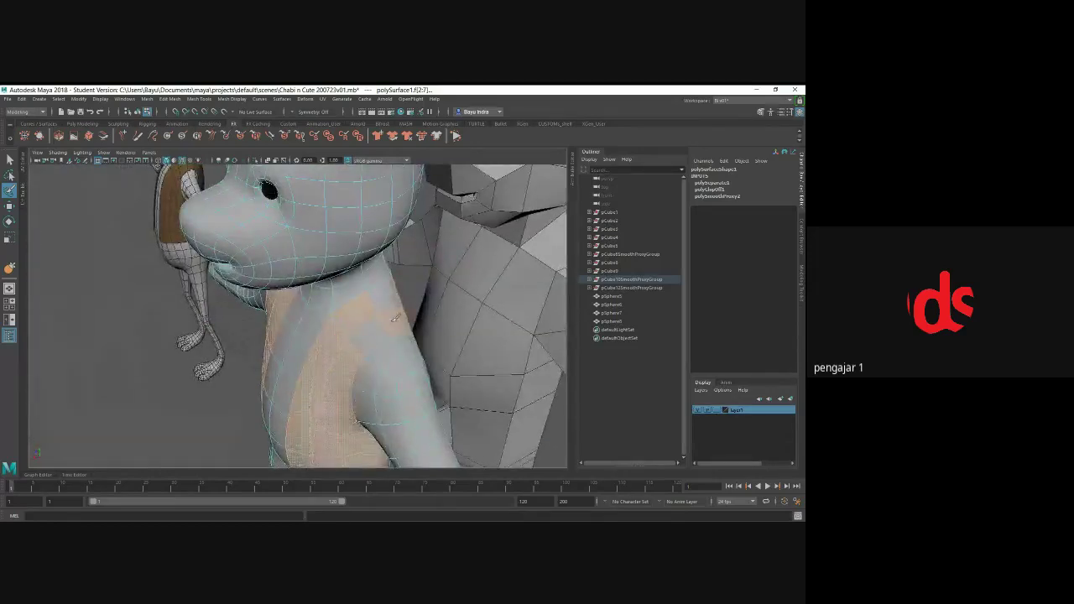
pyautogui.moveTo(384, 283)
pyautogui.keyDown('alt'); pyautogui.mouseDown()
pyautogui.moveTo(419, 325)
pyautogui.moveTo(437, 308)
pyautogui.mouseUp(); pyautogui.keyUp('alt')
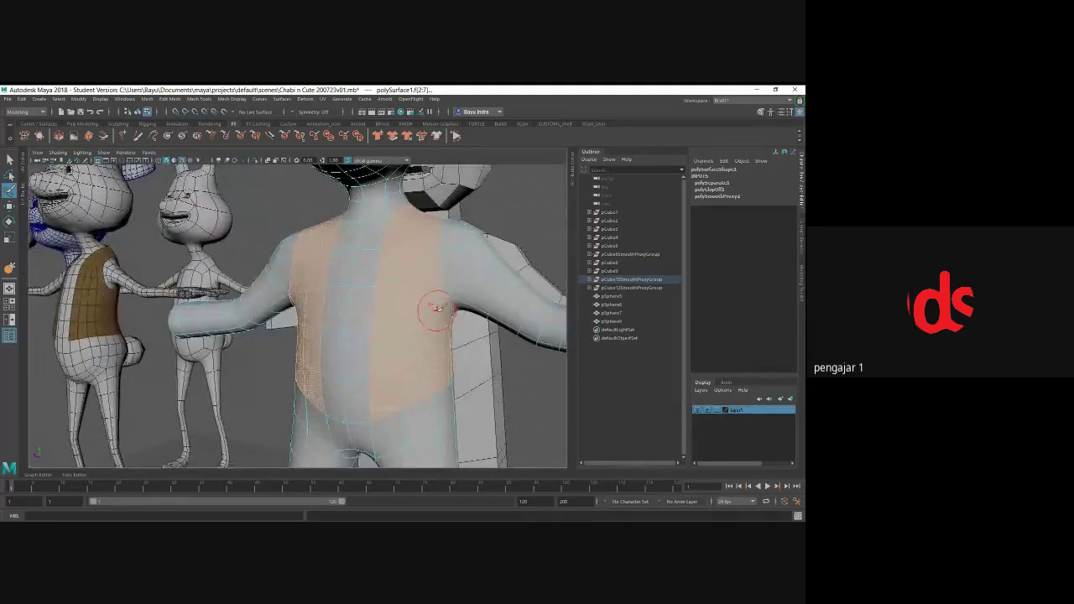
pyautogui.keyDown('alt'); pyautogui.moveTo(344, 290); pyautogui.dragTo(302, 285); pyautogui.keyUp('alt')
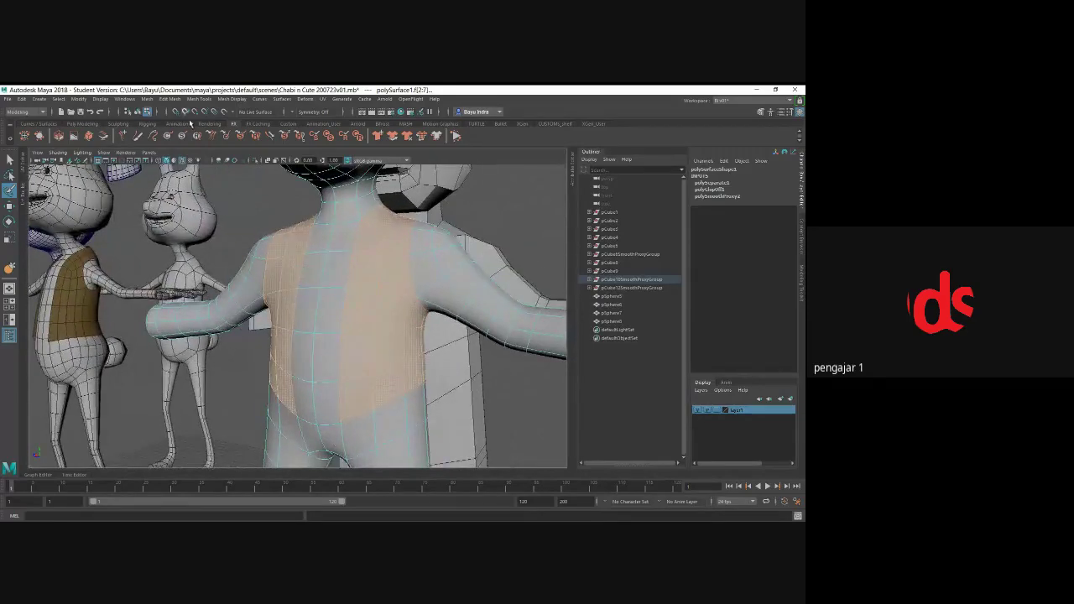
pyautogui.click(170, 99)
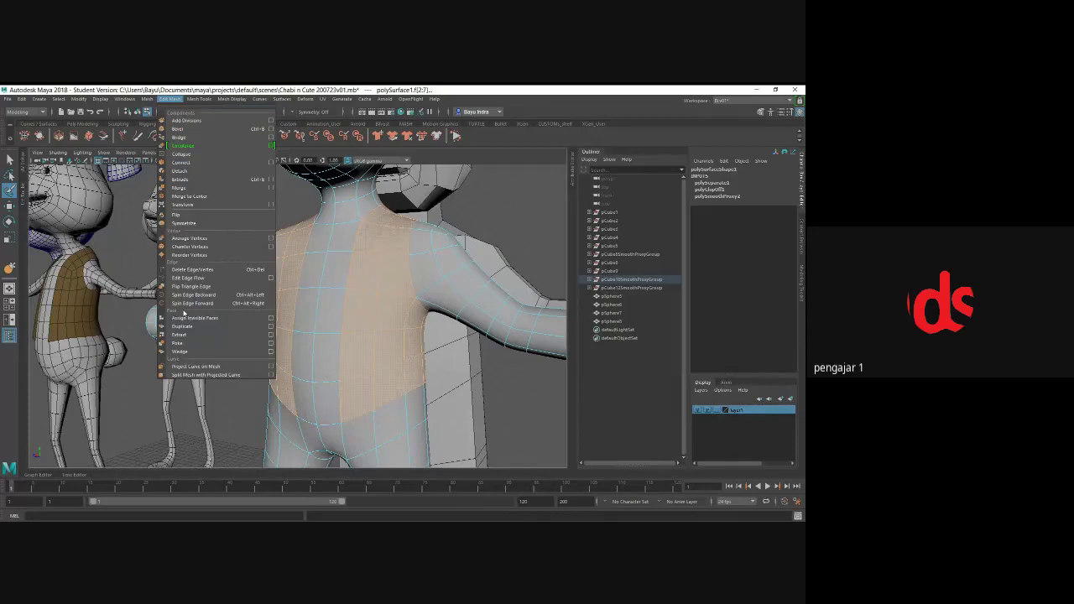
# - Extract the selected vest faces as a separate shell offset to about 0.9, then view in wireframe
pyautogui.click(179, 334)
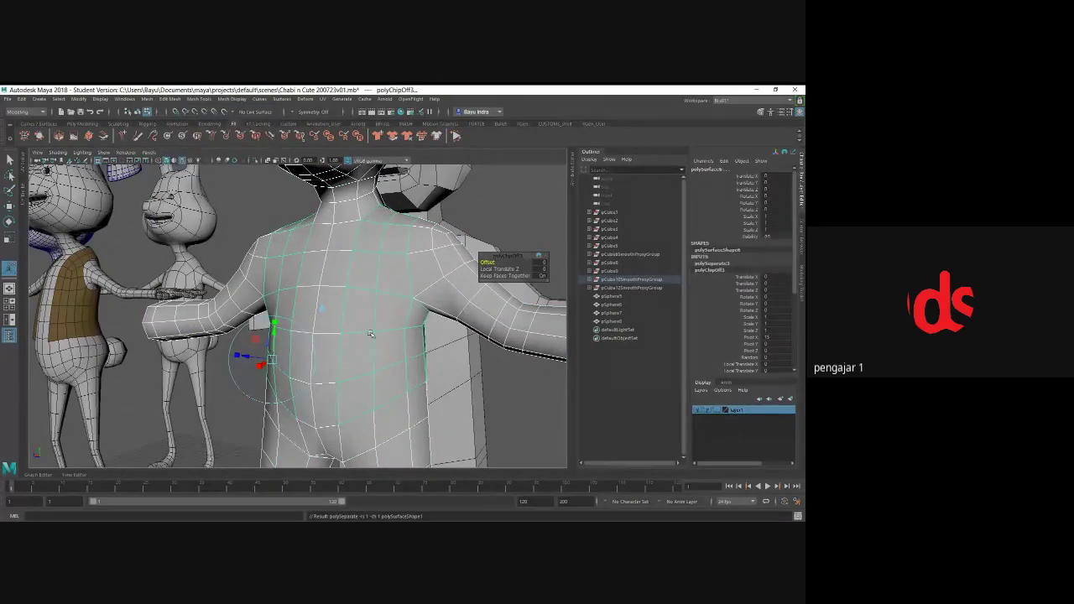
pyautogui.scroll(2, 371, 334)
pyautogui.scroll(1, 351, 327)
pyautogui.keyDown('alt'); pyautogui.moveTo(351, 328); pyautogui.dragTo(385, 321); pyautogui.keyUp('alt')
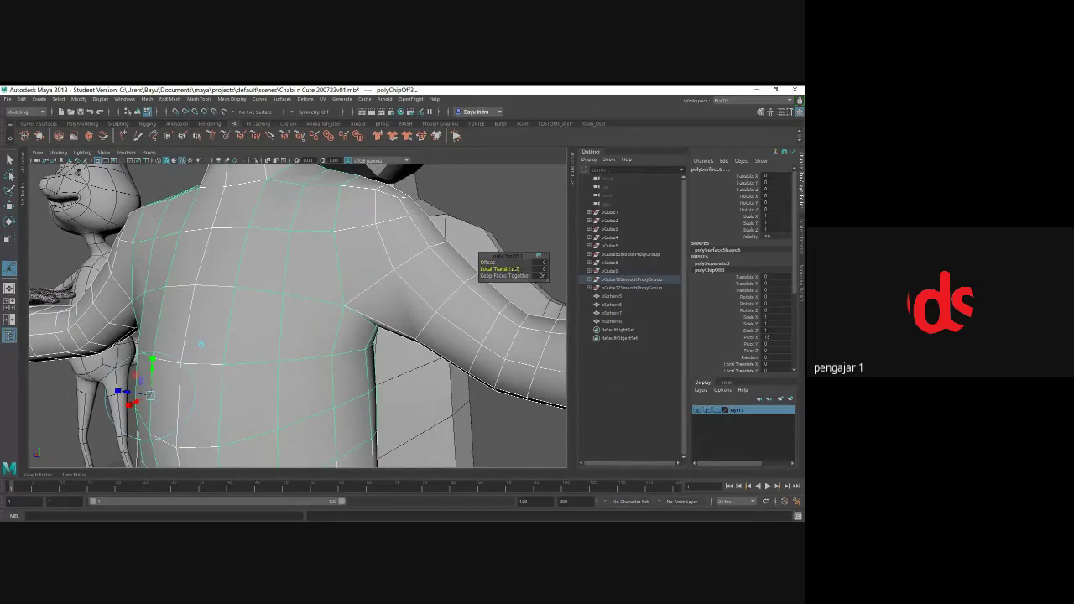
pyautogui.moveTo(500, 269); pyautogui.dragTo(495, 269)
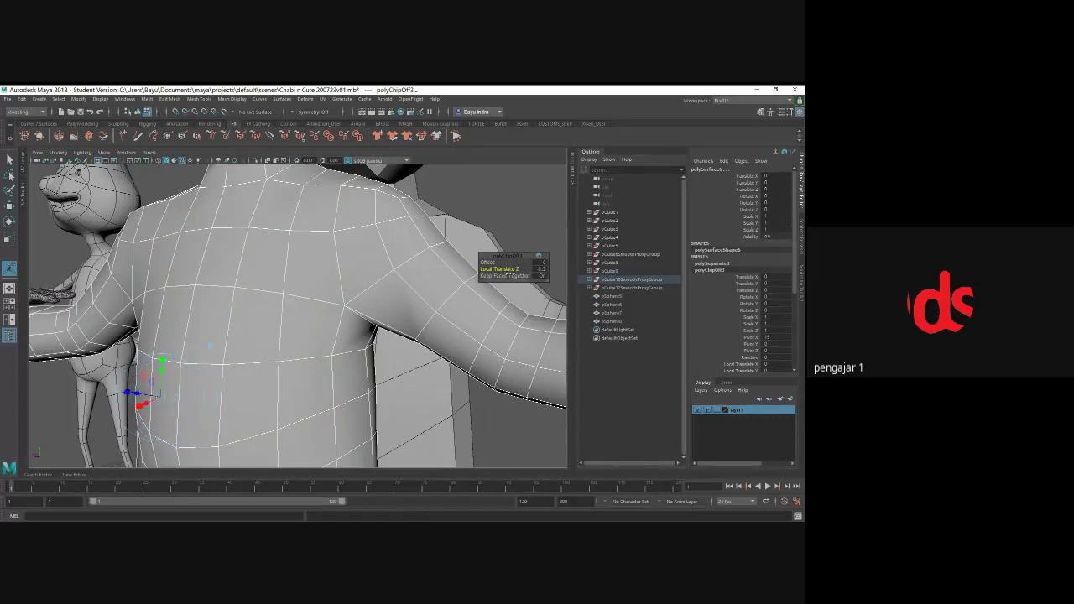
pyautogui.moveTo(230, 348); pyautogui.dragTo(185, 342)
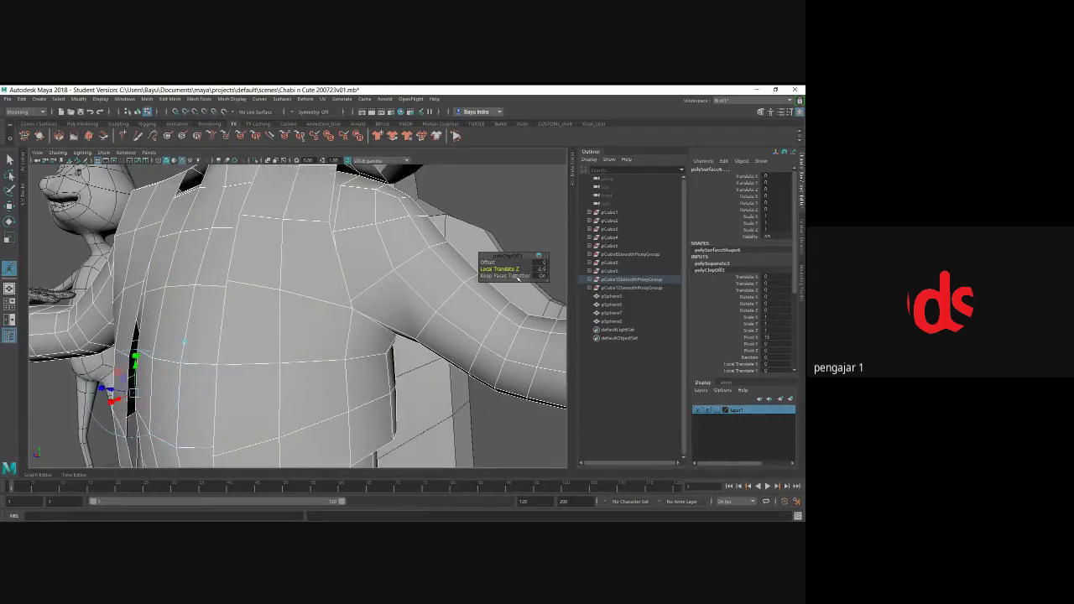
pyautogui.press('q')
pyautogui.press('4')
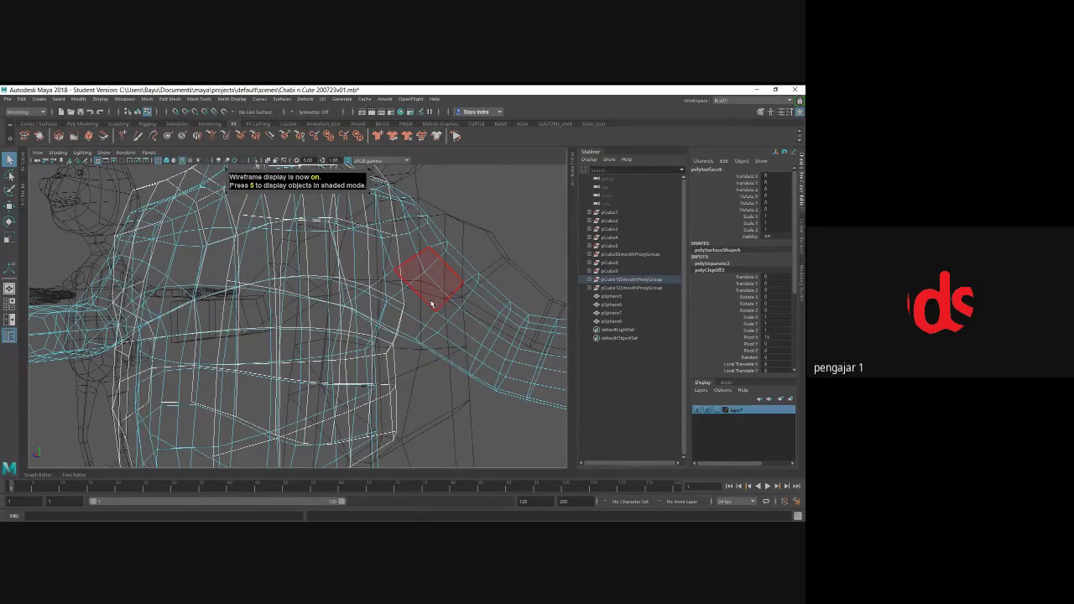
# - Return to shaded view and expand polySurface6's chip-off input in the Channel Box
pyautogui.press('5')
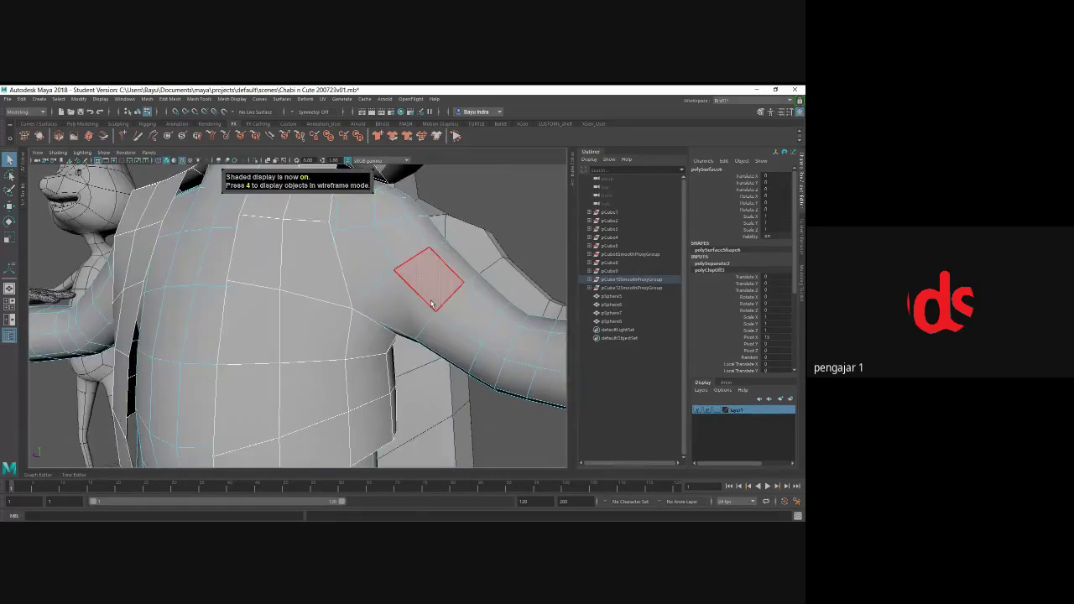
pyautogui.keyDown('alt'); pyautogui.moveTo(422, 301); pyautogui.dragTo(390, 295); pyautogui.keyUp('alt')
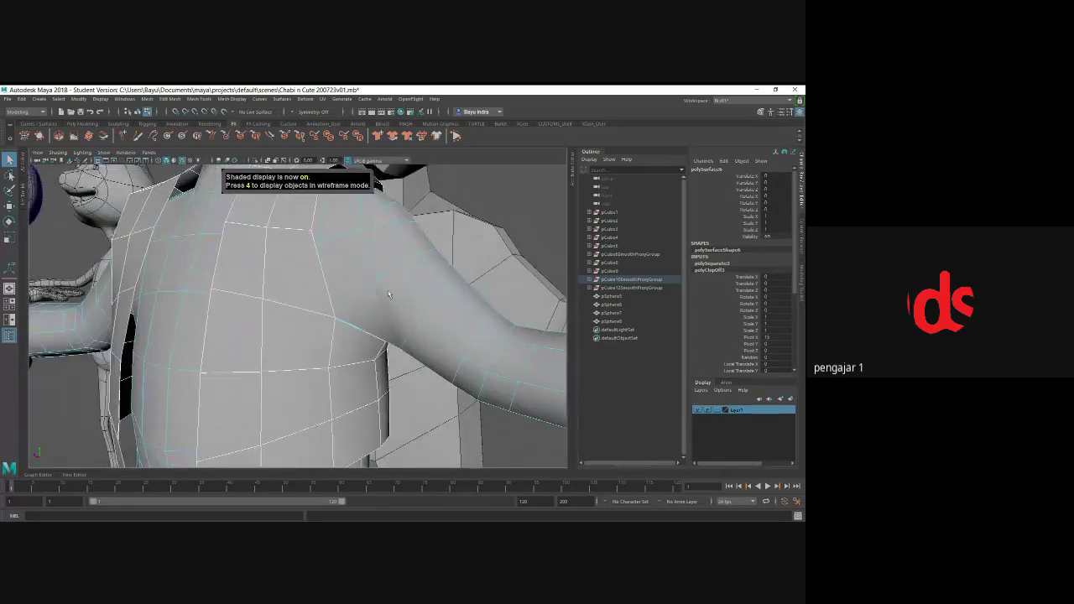
pyautogui.scroll(-3, 756, 327)
pyautogui.scroll(-2, 756, 327)
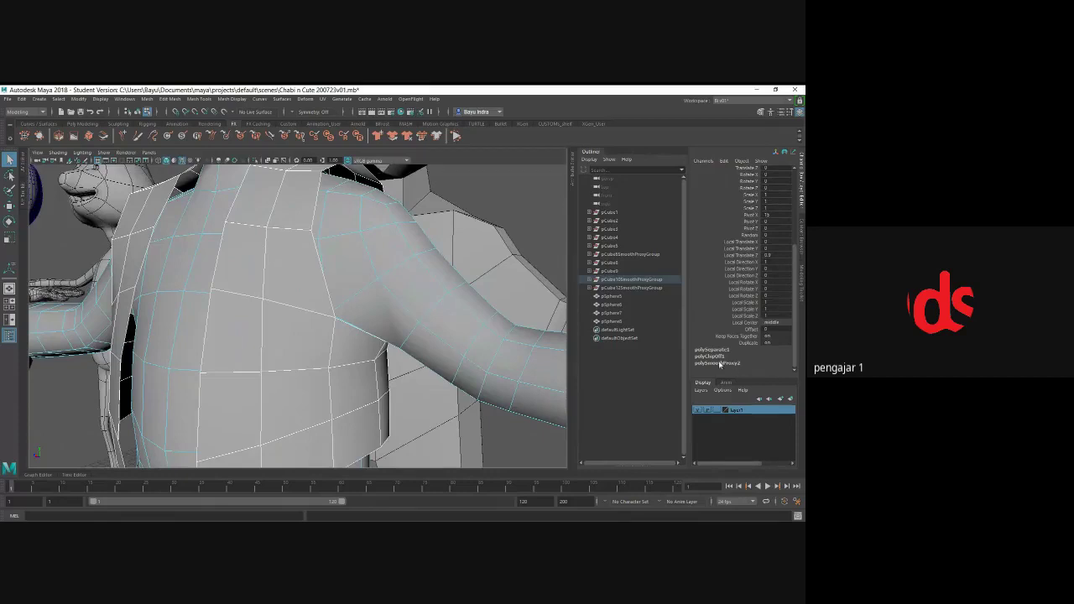
pyautogui.press('Down')
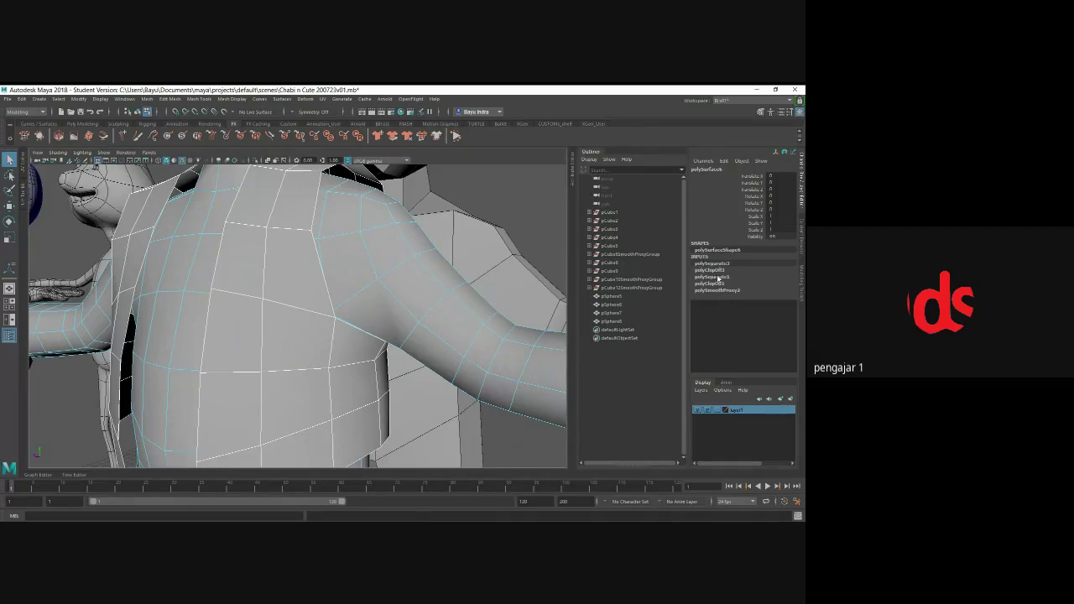
pyautogui.click(717, 271)
# - Set the vest's Local Translate Z offset to 0.2 so it hugs the torso
pyautogui.scroll(-3, 717, 313)
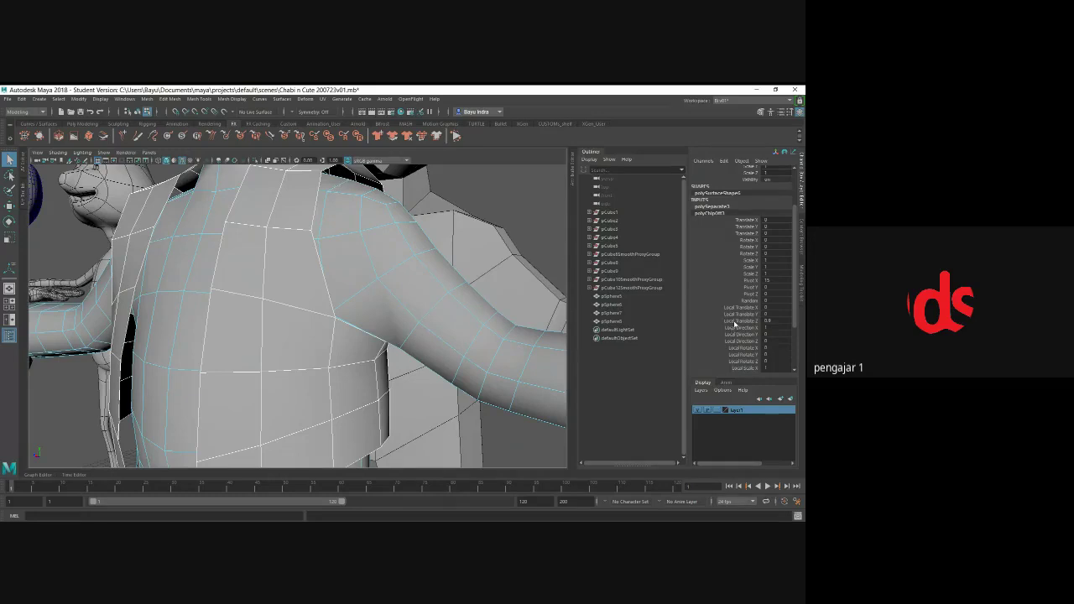
pyautogui.click(735, 323)
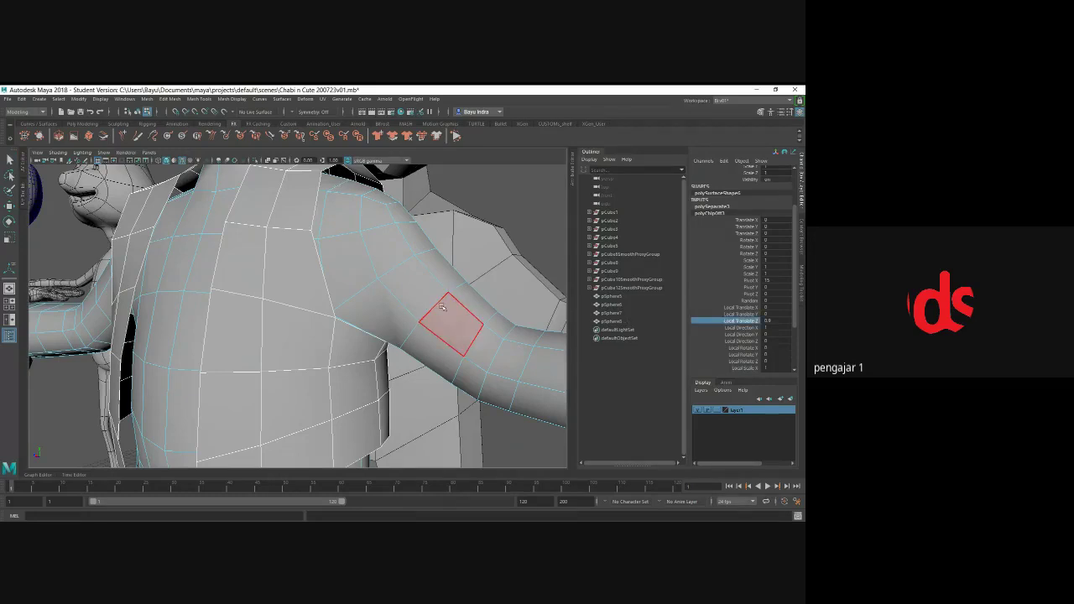
pyautogui.keyDown('alt'); pyautogui.moveTo(442, 307); pyautogui.dragTo(496, 224); pyautogui.keyUp('alt')
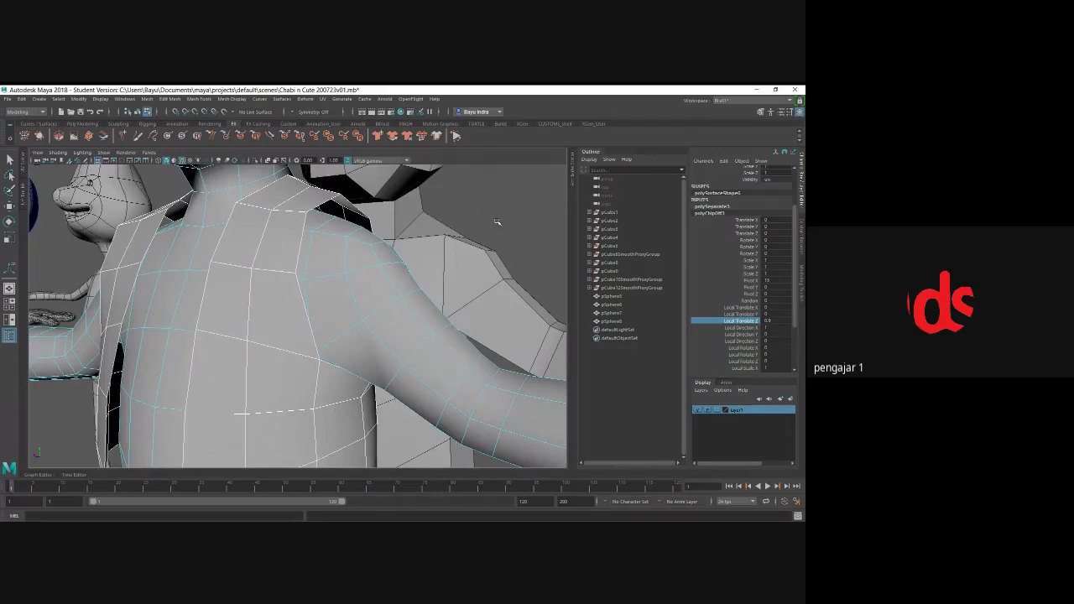
pyautogui.moveTo(496, 223); pyautogui.dragTo(495, 224, button='middle')
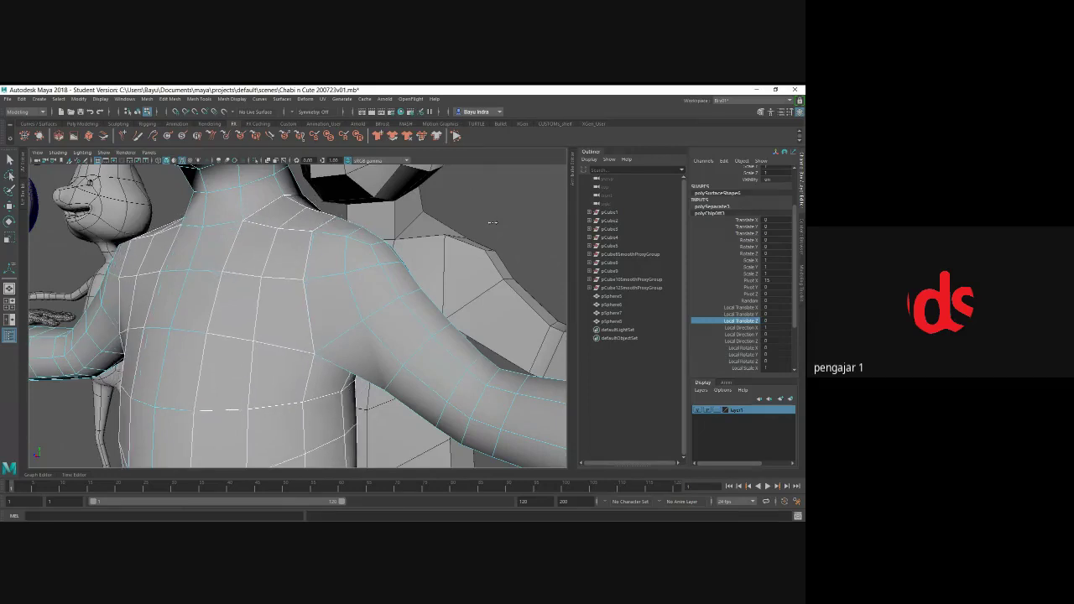
pyautogui.doubleClick(780, 321)
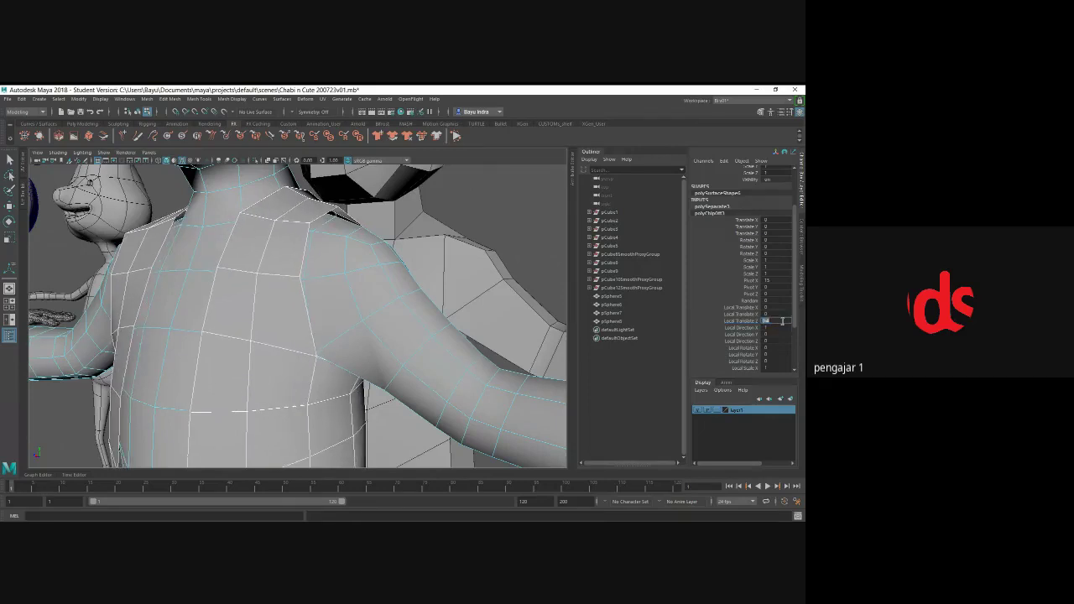
pyautogui.write('0.2')
pyautogui.press('Return')
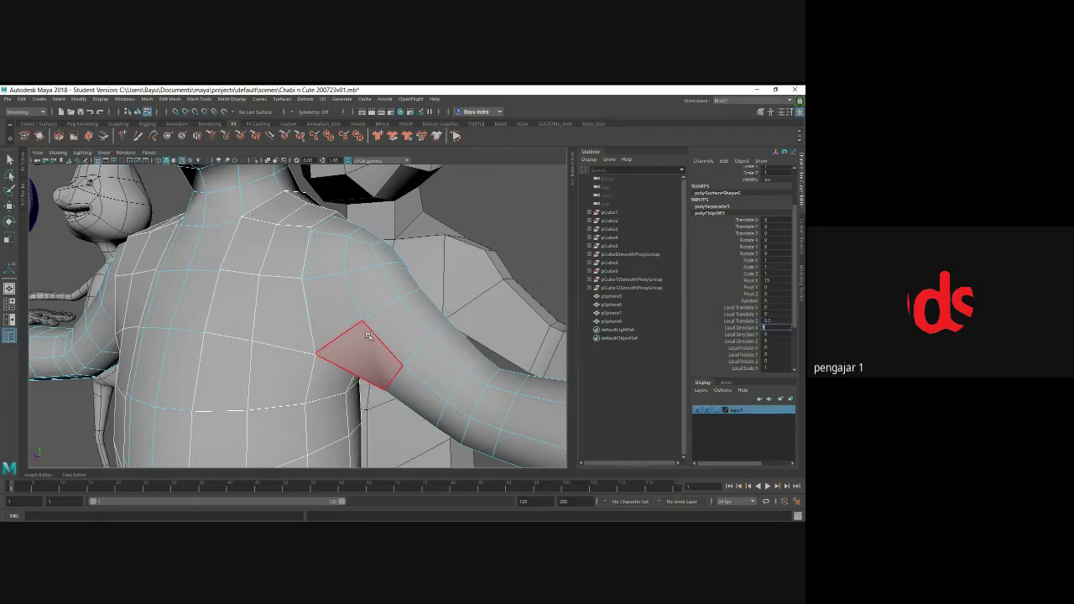
pyautogui.keyDown('alt'); pyautogui.moveTo(368, 336); pyautogui.dragTo(289, 349); pyautogui.keyUp('alt')
# - Assign a new Lambert material to the vest mesh polySurface6
pyautogui.rightClick(401, 249)
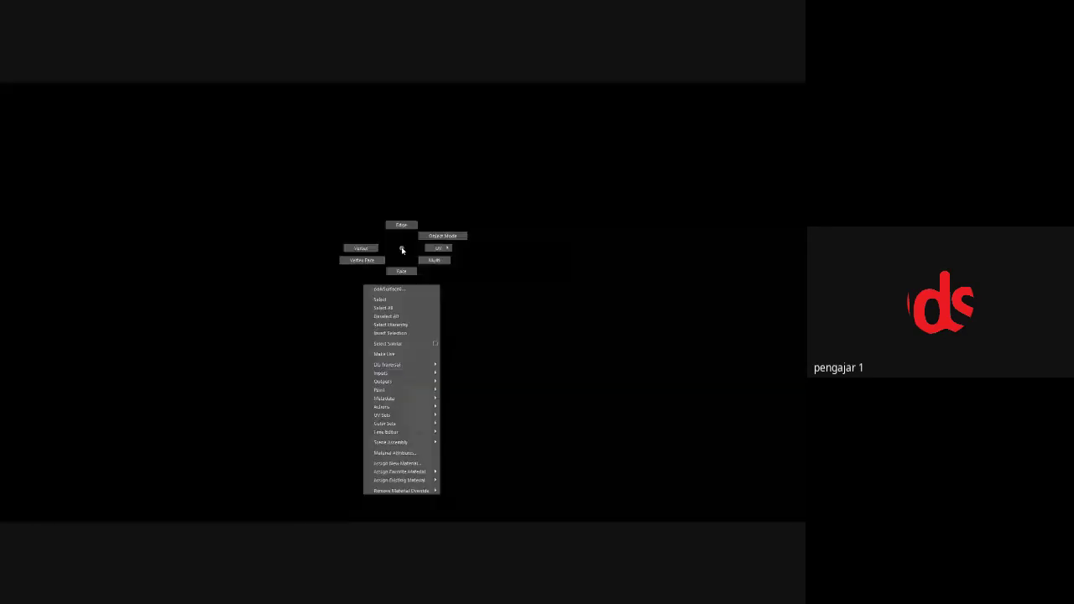
pyautogui.moveTo(401, 249); pyautogui.dragTo(458, 251, button='right')
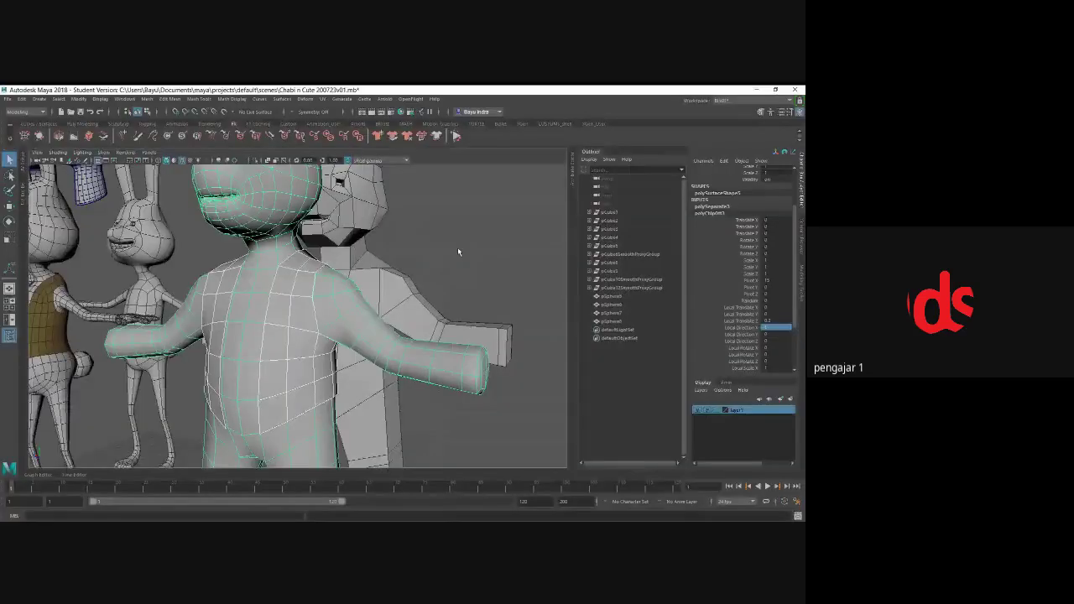
pyautogui.keyDown('alt'); pyautogui.moveTo(457, 251); pyautogui.dragTo(352, 277); pyautogui.keyUp('alt')
pyautogui.click(278, 346)
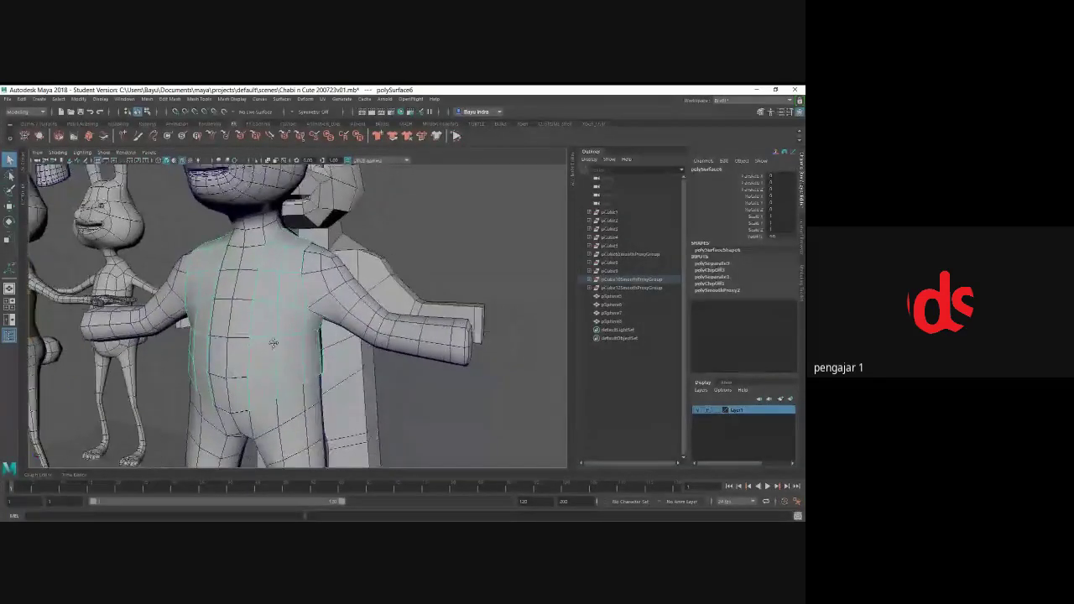
pyautogui.rightClick(420, 232)
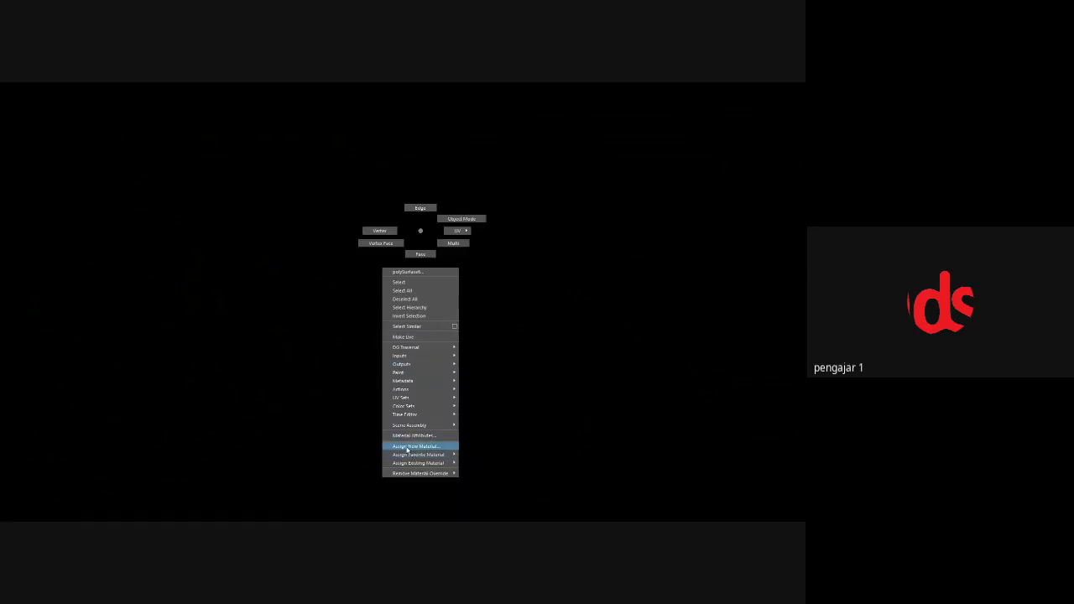
pyautogui.click(407, 446)
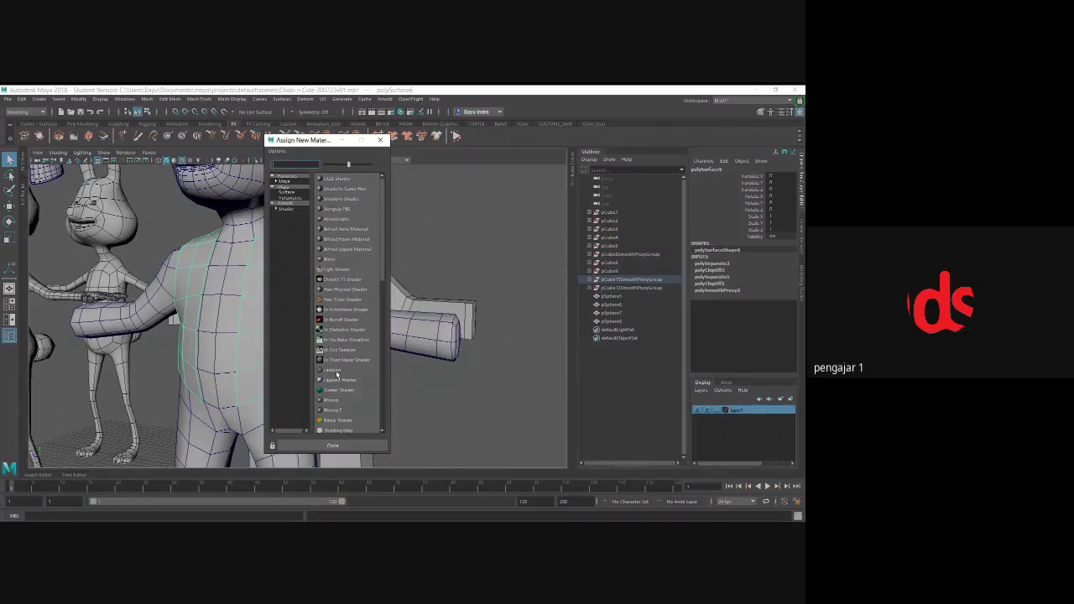
pyautogui.click(337, 372)
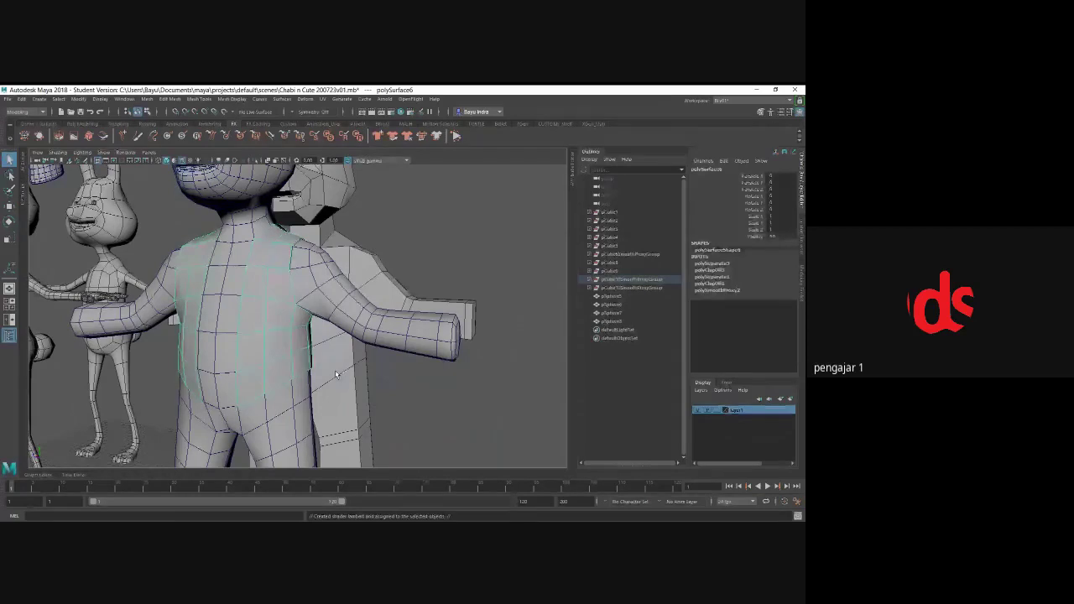
# - Set the lambert4 material's colour to a dark red
pyautogui.hotkey('ctrl', 'a')
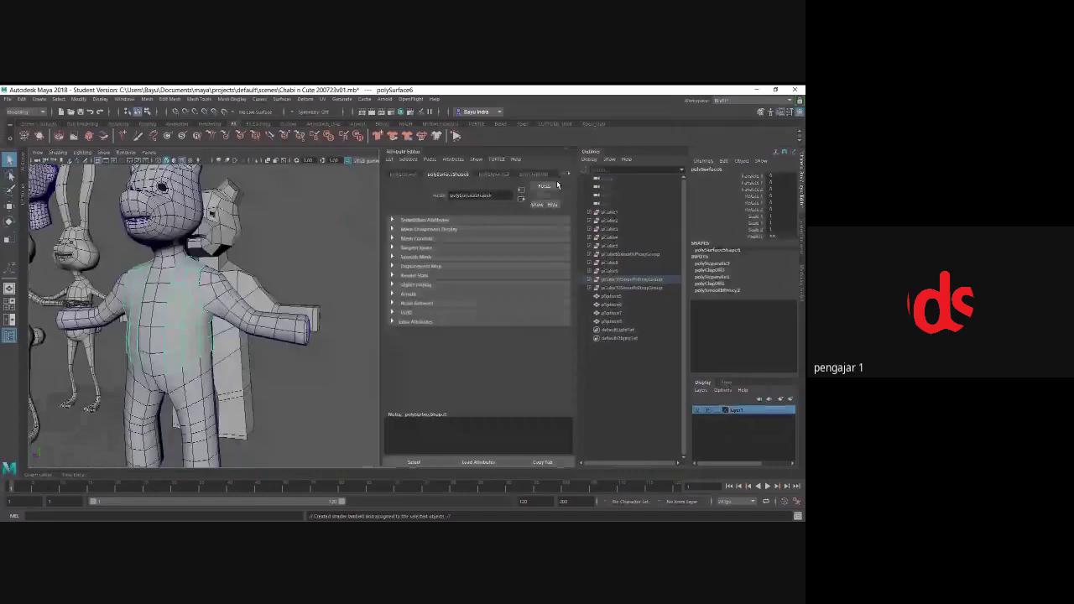
pyautogui.click(545, 174)
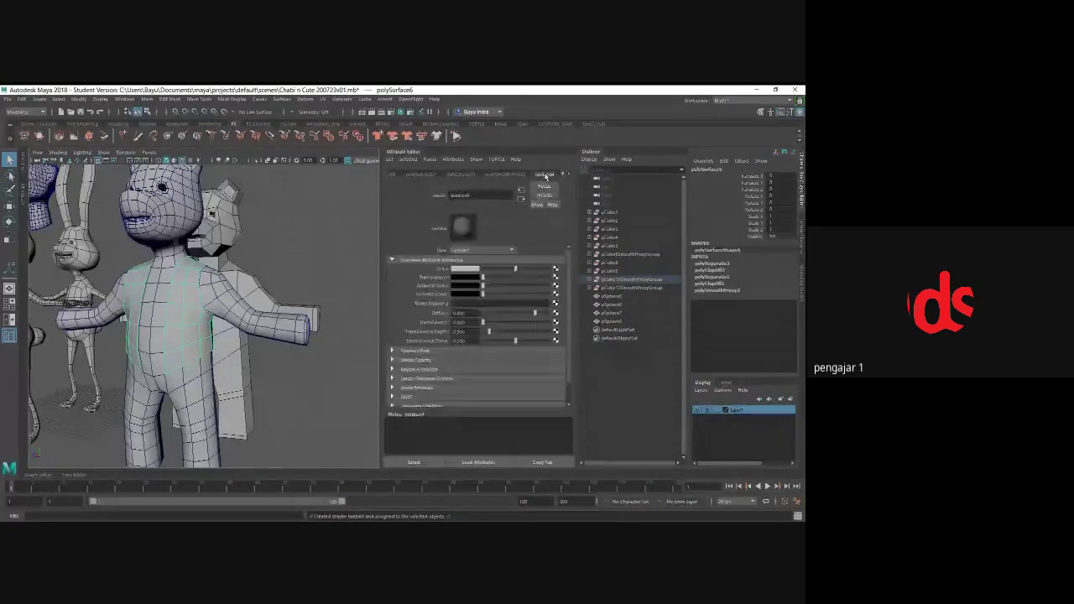
pyautogui.click(480, 268)
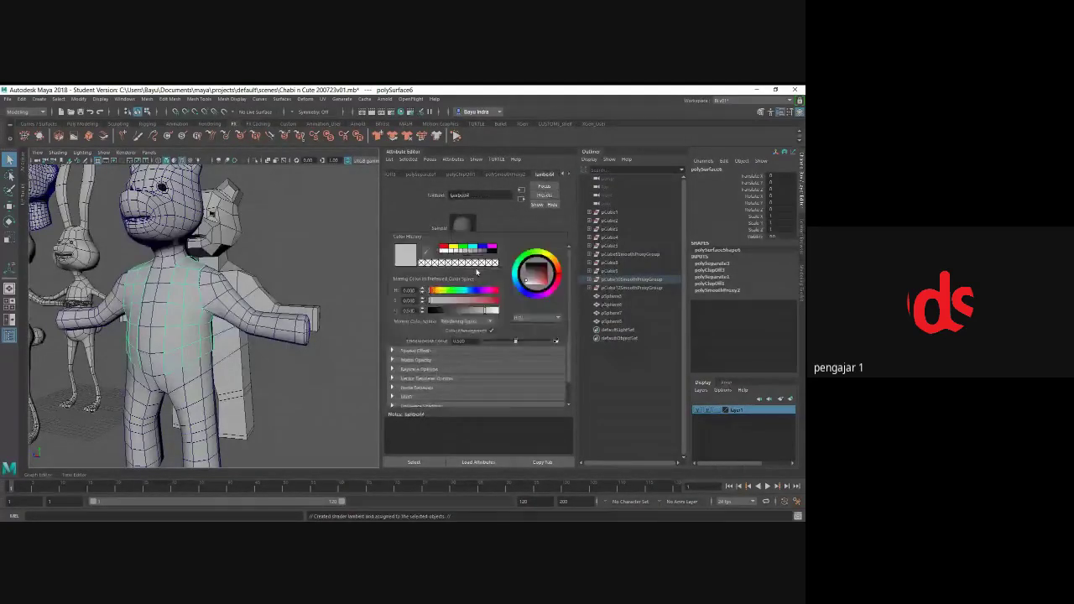
pyautogui.click(475, 300)
pyautogui.moveTo(475, 301); pyautogui.dragTo(486, 300)
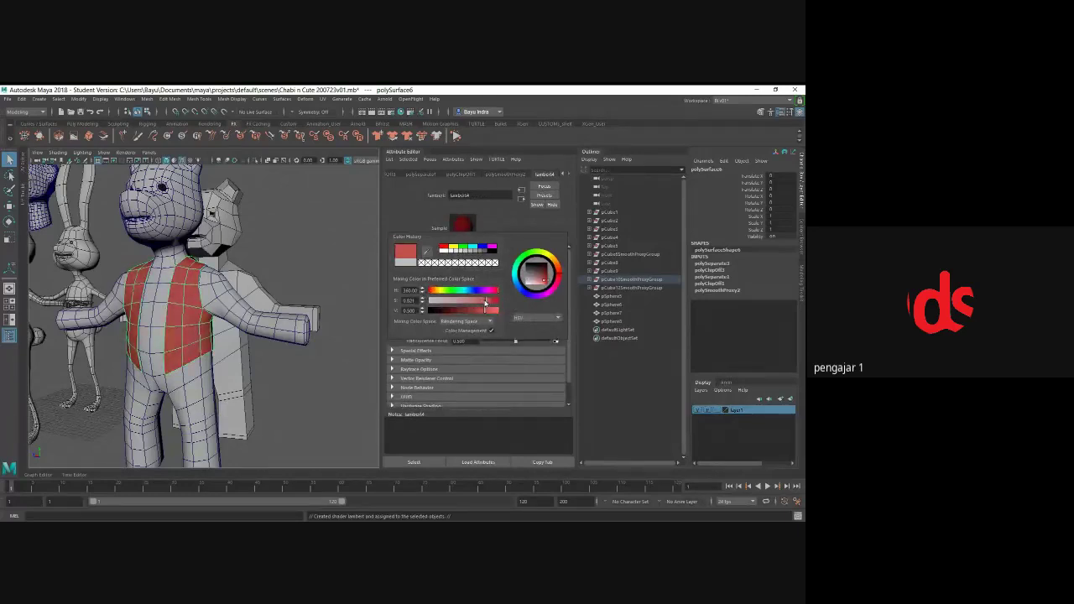
pyautogui.moveTo(547, 283); pyautogui.dragTo(563, 279)
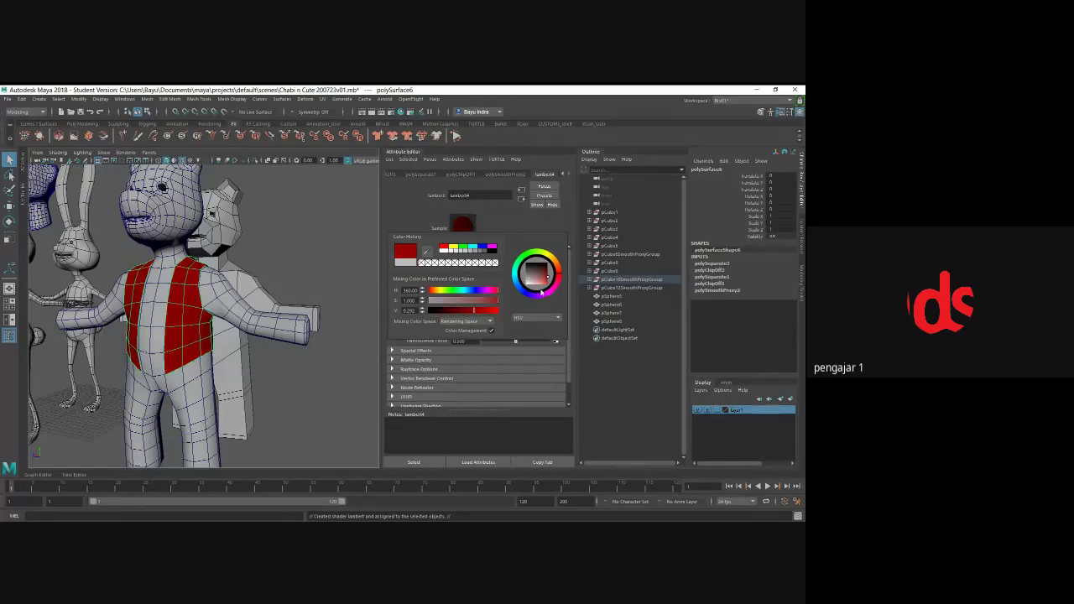
pyautogui.moveTo(497, 304); pyautogui.dragTo(487, 302)
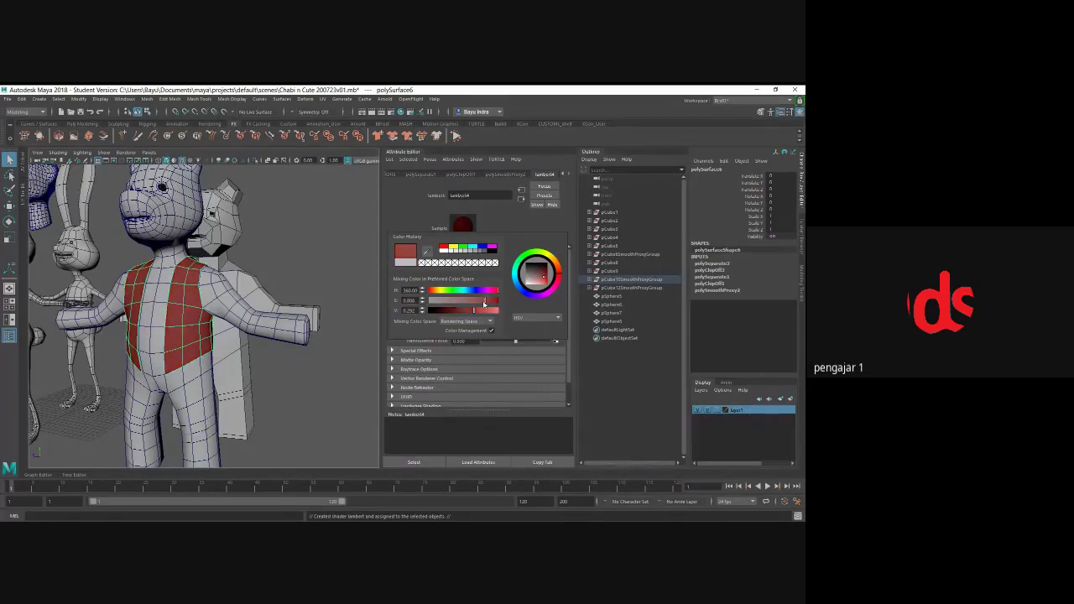
# - Close the Attribute Editor, turn off the bear's smooth preview, and select the red vest
pyautogui.click(325, 261)
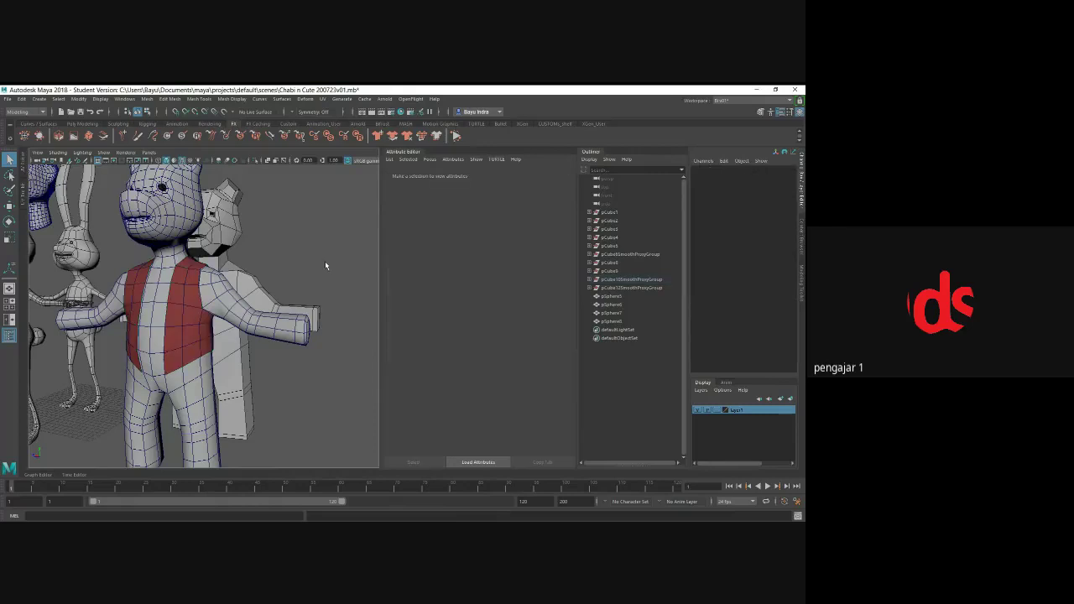
pyautogui.keyDown('alt'); pyautogui.moveTo(302, 268); pyautogui.dragTo(347, 257, button='right'); pyautogui.keyUp('alt')
pyautogui.hotkey('ctrl', 'a')
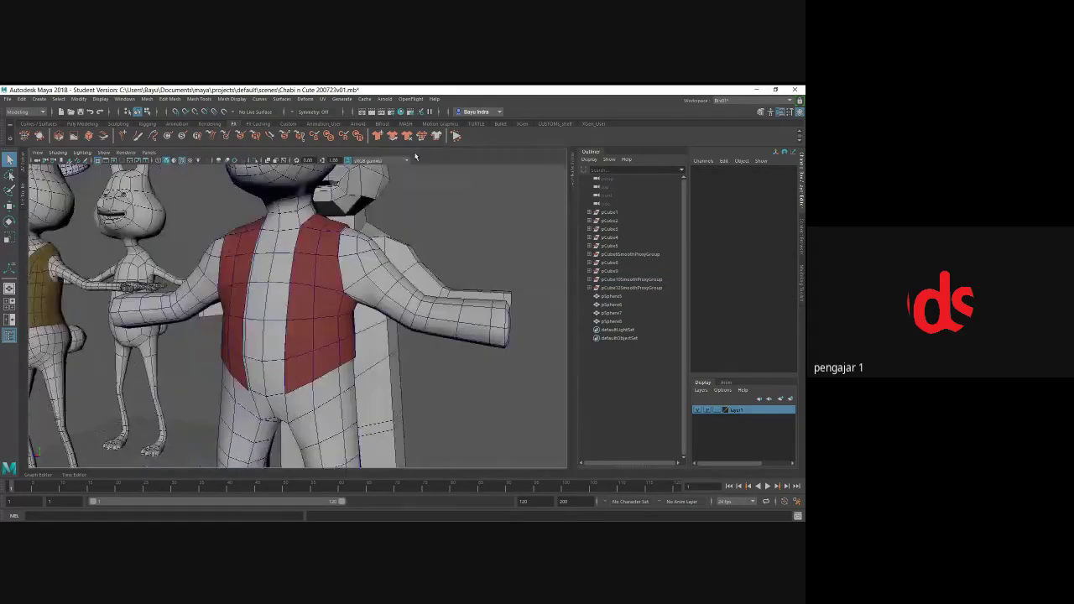
pyautogui.scroll(-5, 414, 157)
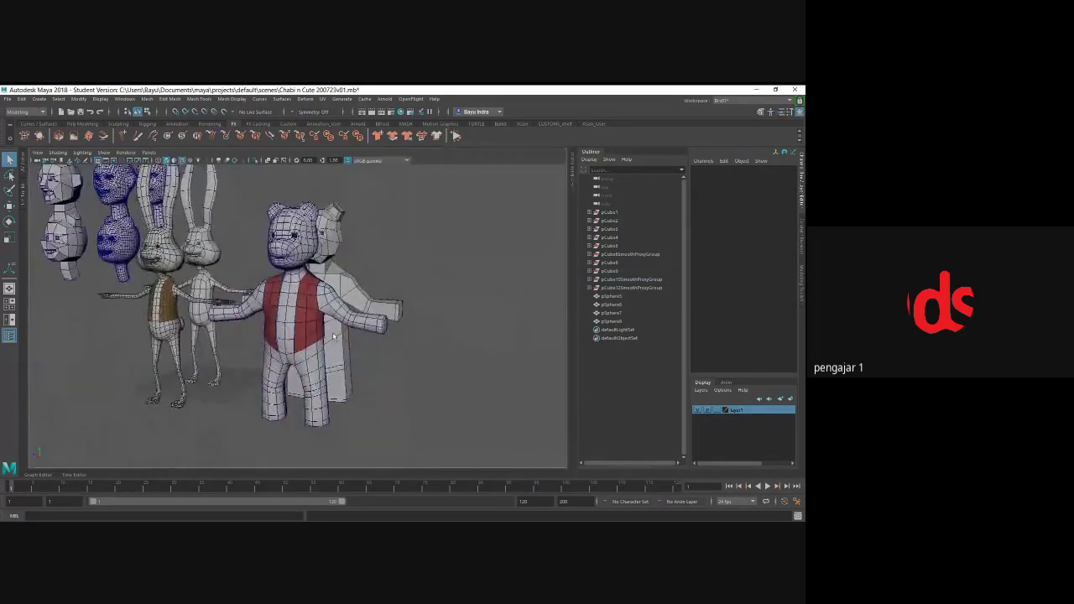
pyautogui.click(314, 312)
pyautogui.press('1')
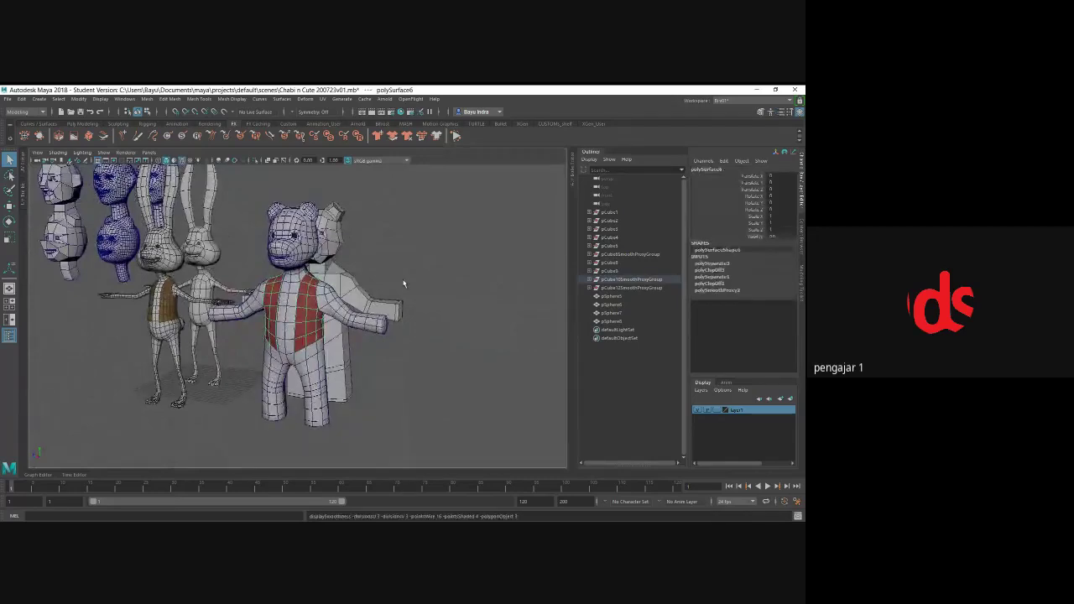
pyautogui.click(417, 275)
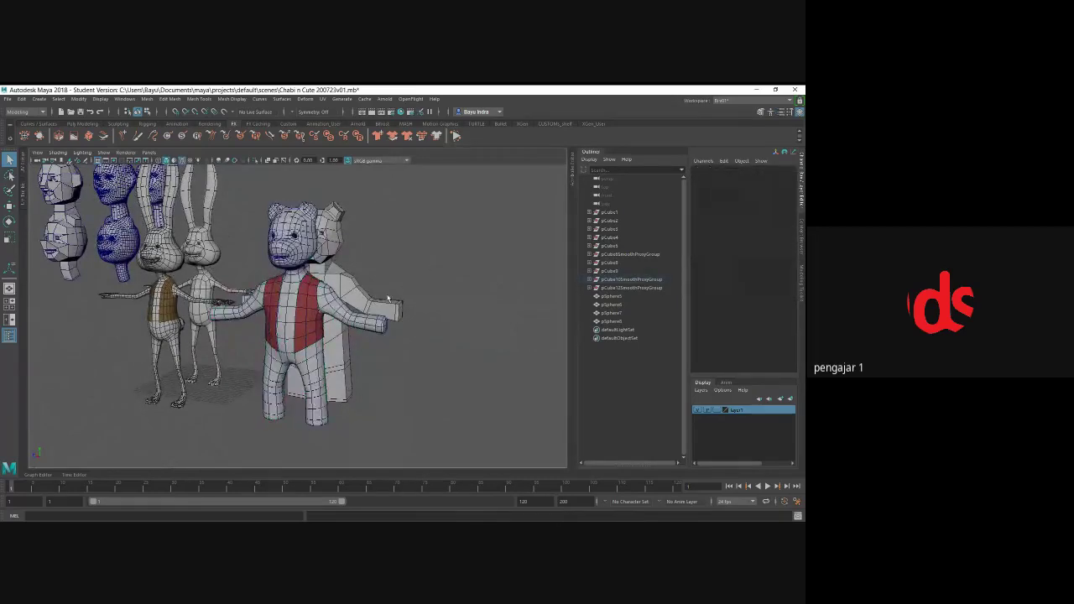
pyautogui.moveTo(418, 275)
pyautogui.keyDown('alt'); pyautogui.mouseDown()
pyautogui.moveTo(314, 314)
pyautogui.moveTo(326, 307)
pyautogui.mouseUp(); pyautogui.keyUp('alt')
pyautogui.scroll(3, 321, 311)
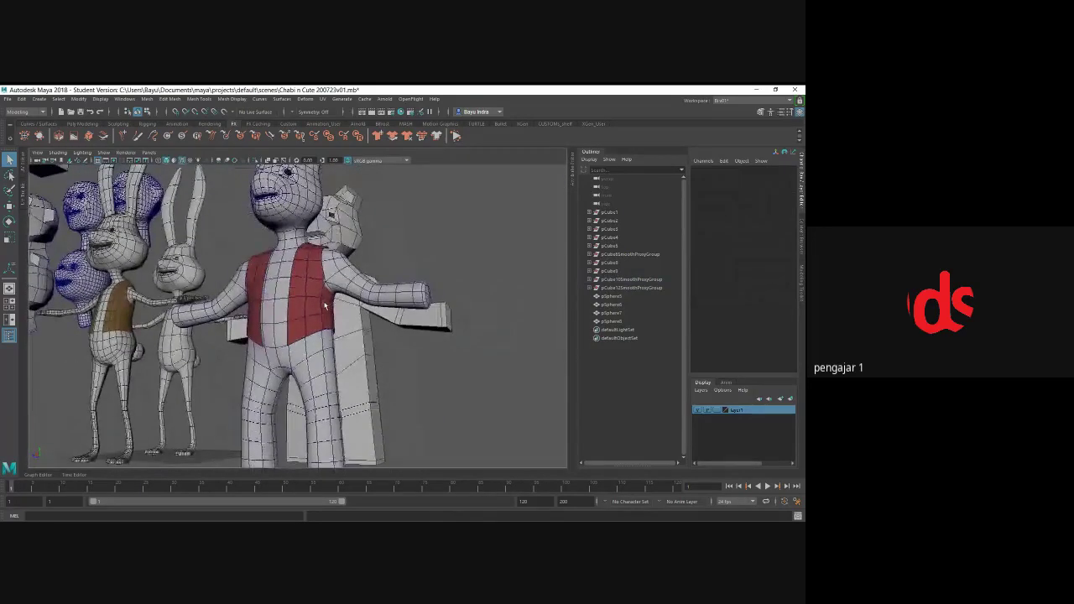
pyautogui.scroll(3, 326, 307)
pyautogui.click(306, 304)
# - Switch to edge selection and pick several vest edges, checking them in wireframe
pyautogui.rightClick(297, 256)
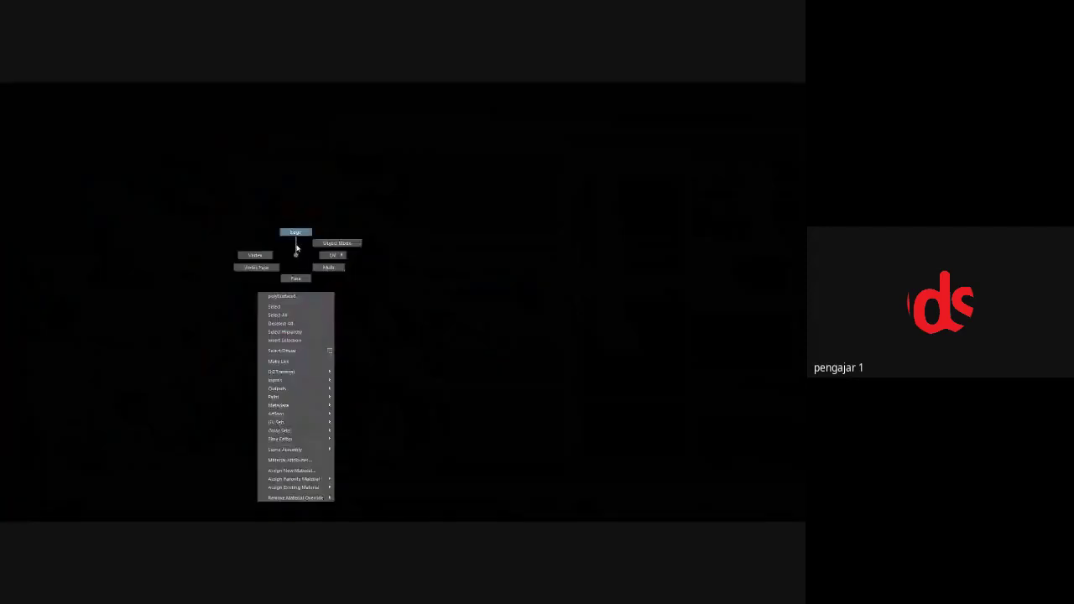
pyautogui.press('4')
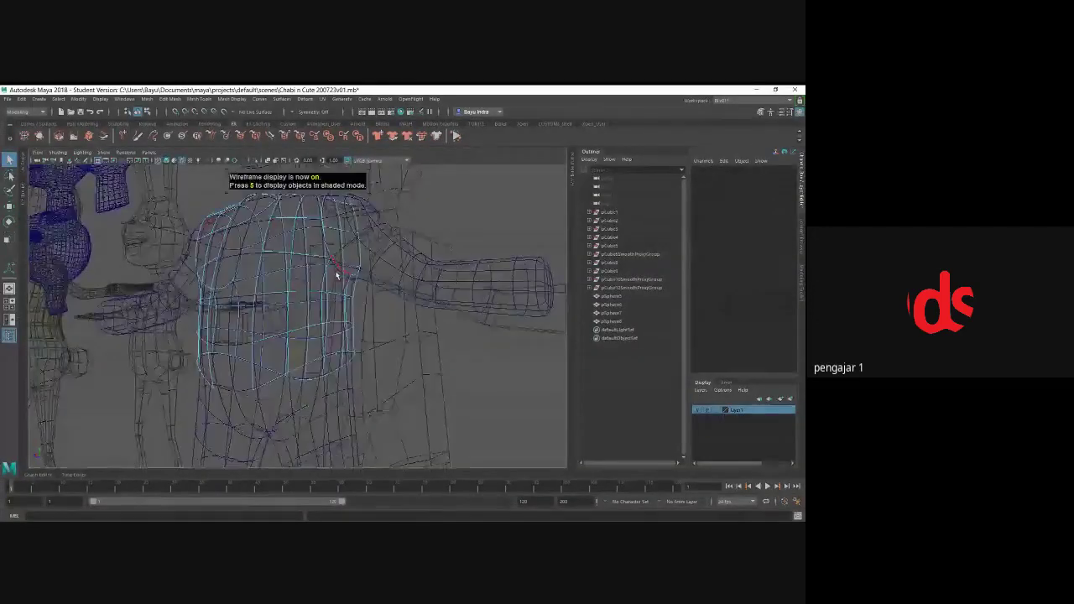
pyautogui.click(339, 276)
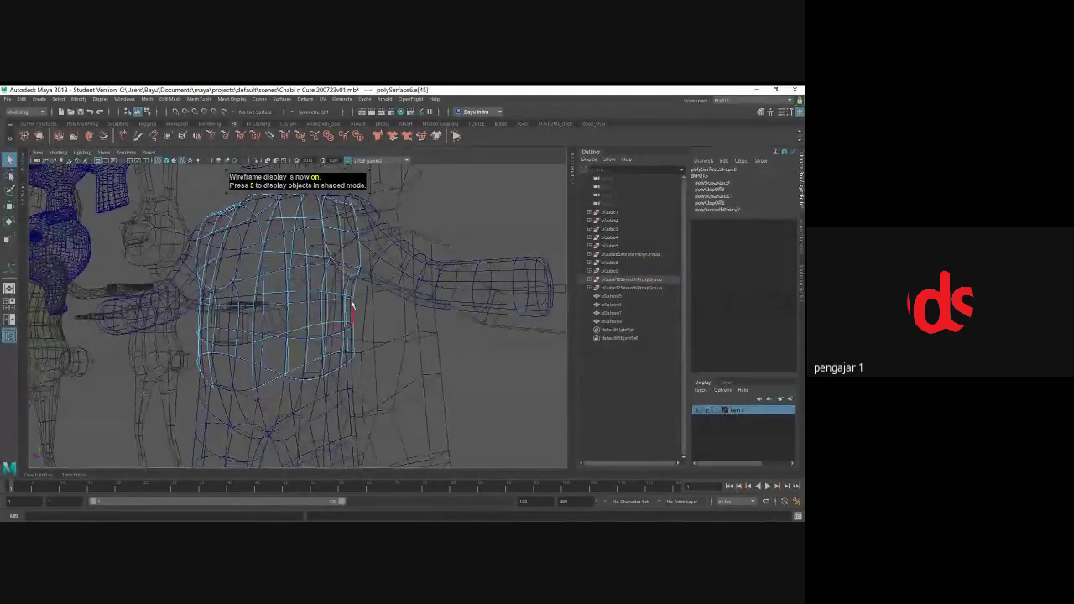
pyautogui.moveTo(352, 306)
pyautogui.keyDown('alt'); pyautogui.mouseDown()
pyautogui.moveTo(311, 277)
pyautogui.moveTo(285, 281)
pyautogui.mouseUp(); pyautogui.keyUp('alt')
pyautogui.click(320, 270)
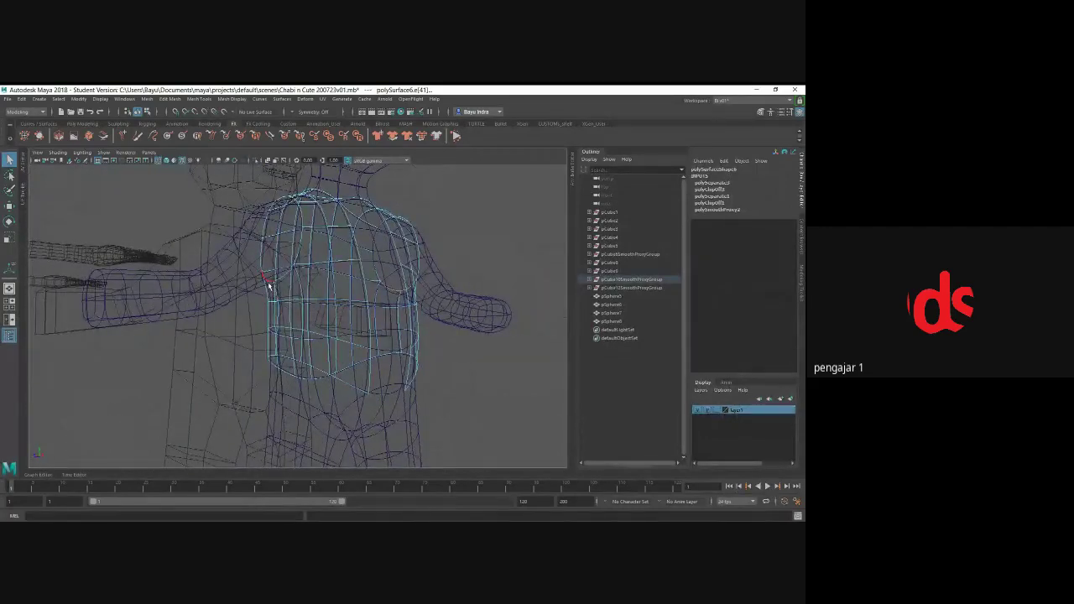
pyautogui.keyDown('alt'); pyautogui.moveTo(280, 277); pyautogui.dragTo(252, 302); pyautogui.keyUp('alt')
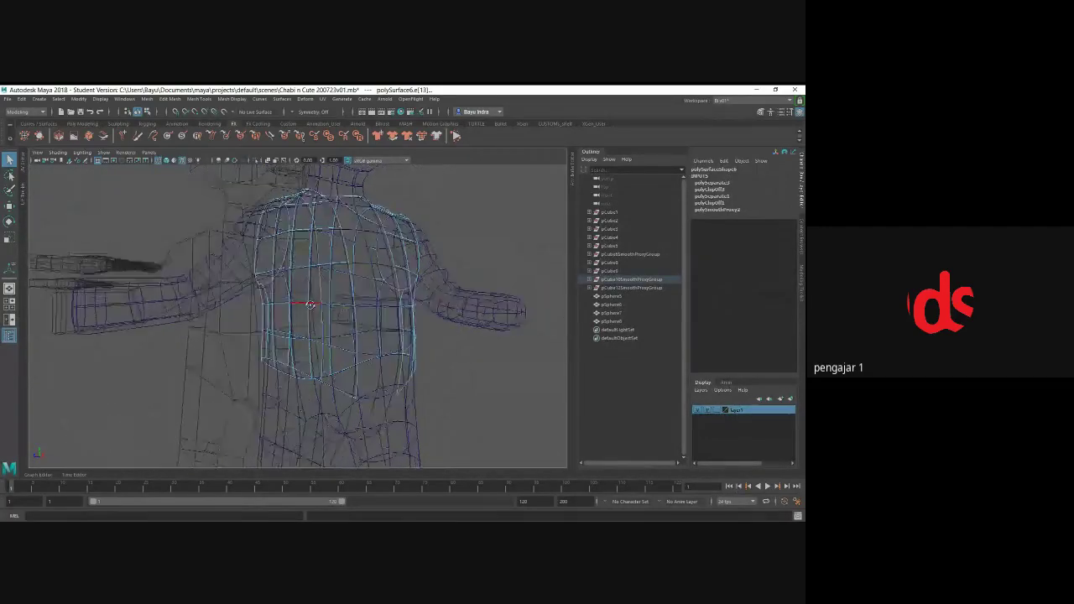
pyautogui.click(245, 304)
pyautogui.press('5')
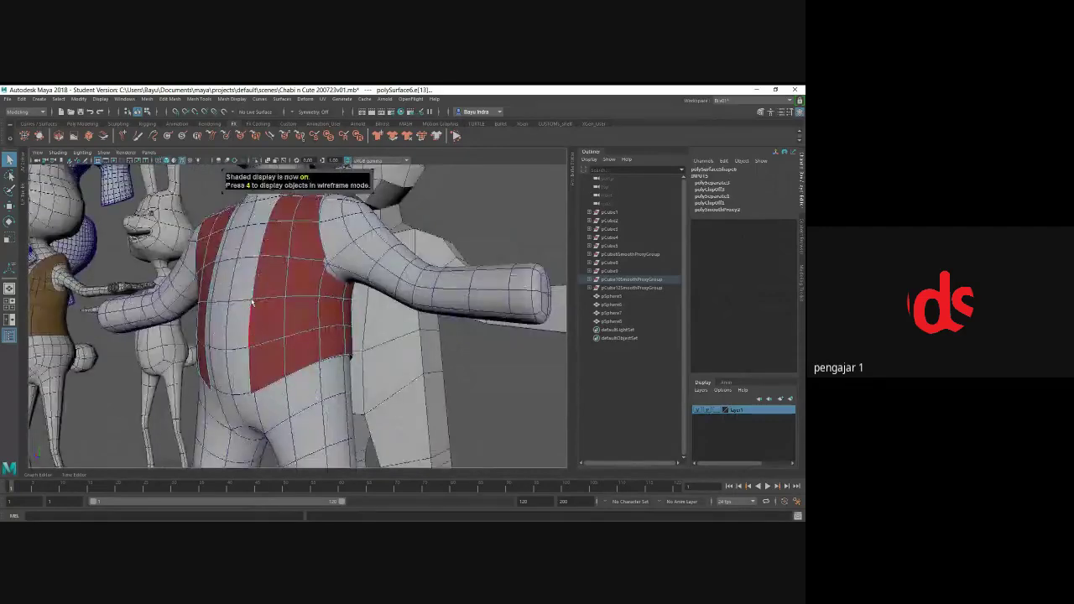
# - From behind the bear, select the vest's lower back edge with the Move tool ready
pyautogui.keyDown('alt'); pyautogui.moveTo(251, 302); pyautogui.dragTo(264, 277); pyautogui.keyUp('alt')
pyautogui.press('w')
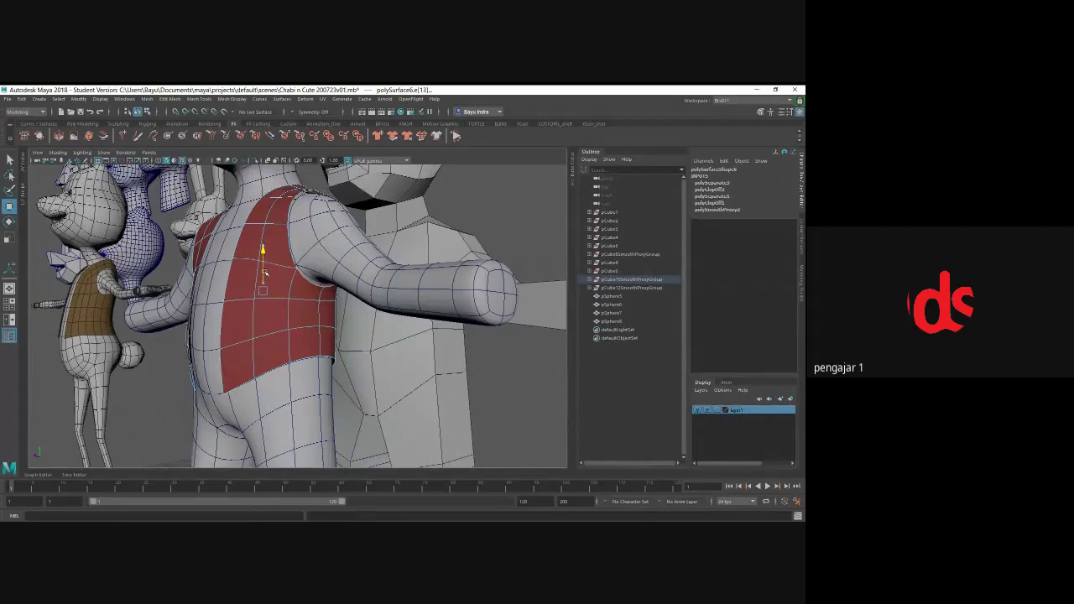
pyautogui.click(324, 300)
pyautogui.press('q')
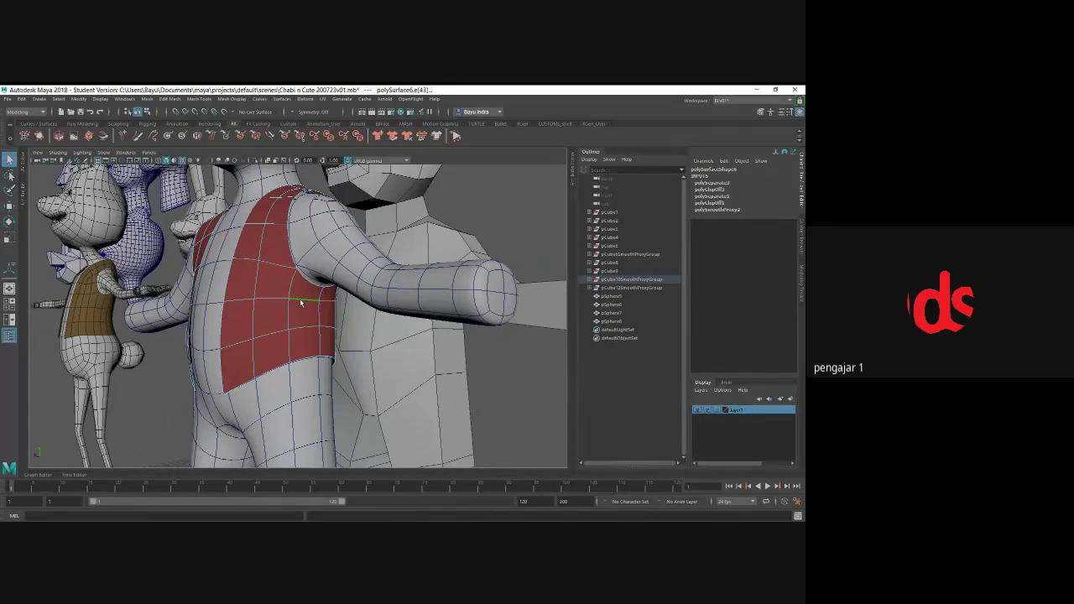
pyautogui.keyDown('alt'); pyautogui.moveTo(301, 303); pyautogui.dragTo(289, 297); pyautogui.keyUp('alt')
pyautogui.click(289, 296)
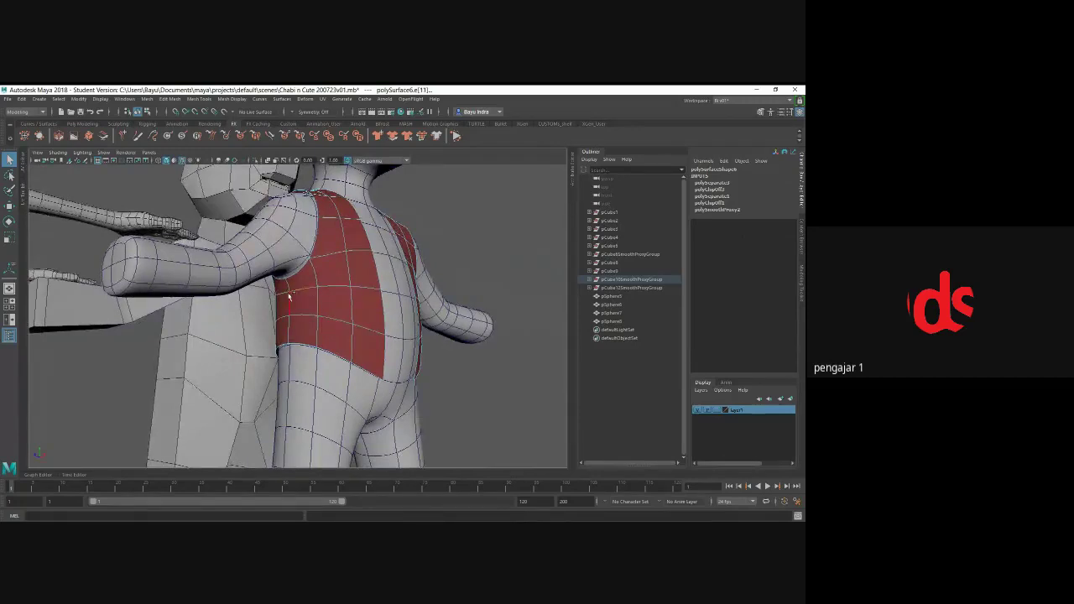
pyautogui.click(335, 289)
pyautogui.press('w')
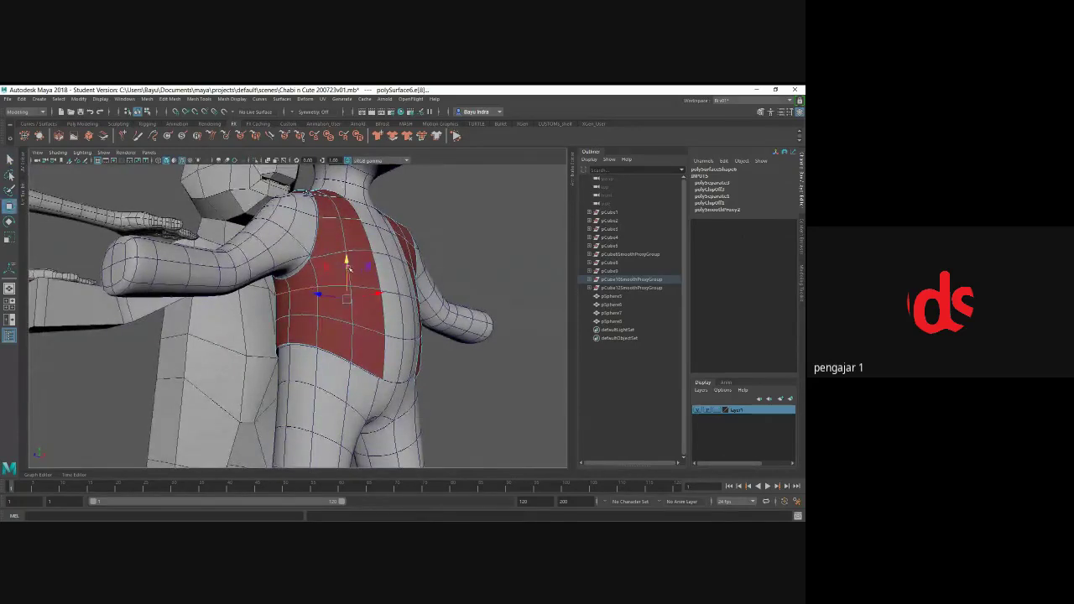
pyautogui.moveTo(348, 277)
pyautogui.keyDown('alt'); pyautogui.mouseDown()
pyautogui.moveTo(367, 310)
pyautogui.moveTo(348, 247)
pyautogui.mouseUp(); pyautogui.keyUp('alt')
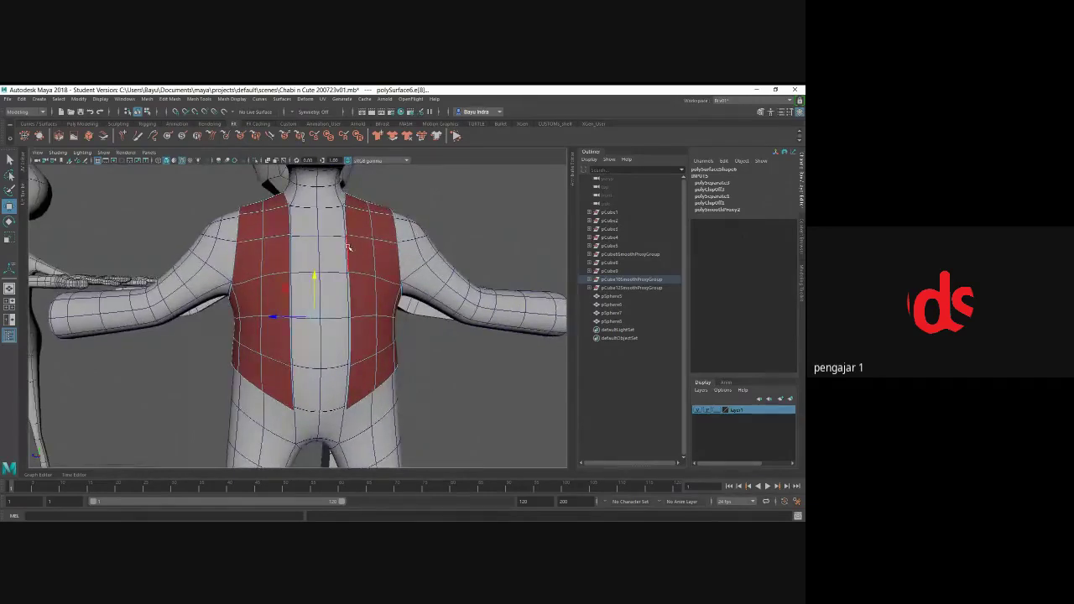
# - Scale the vest's centre edges in X to widen the panels and narrow the opening
pyautogui.click(348, 246)
pyautogui.keyDown('shift'); pyautogui.click(355, 363); pyautogui.keyUp('shift')
pyautogui.click(319, 336)
pyautogui.press('r')
pyautogui.moveTo(282, 322); pyautogui.dragTo(301, 322)
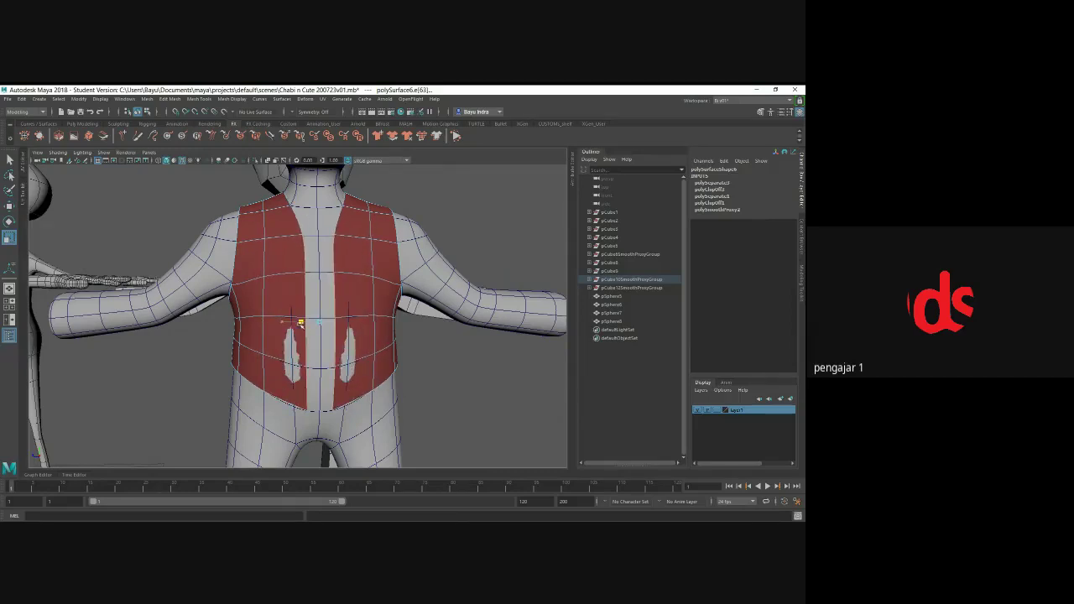
pyautogui.keyDown('alt'); pyautogui.moveTo(342, 364); pyautogui.dragTo(366, 362); pyautogui.keyUp('alt')
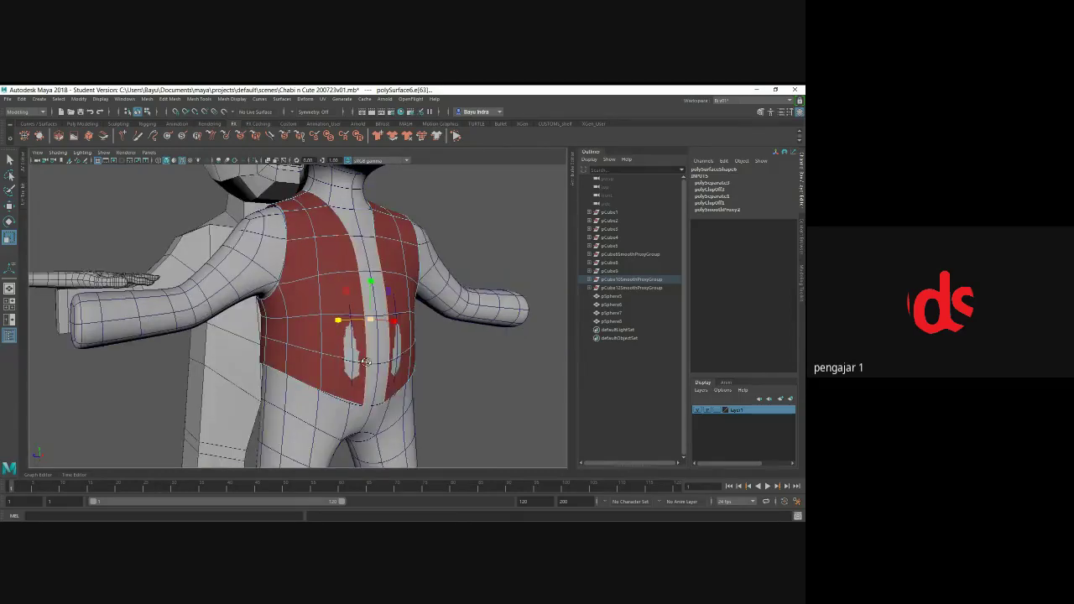
# - Select two vest faces beside the pocket for moving
pyautogui.press('space')
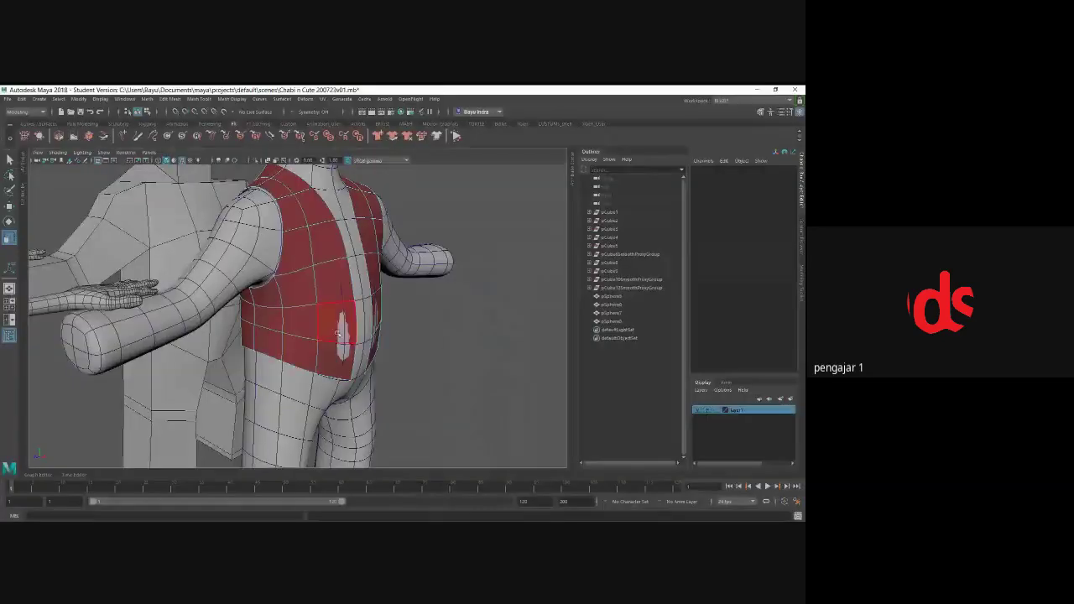
pyautogui.click(339, 334)
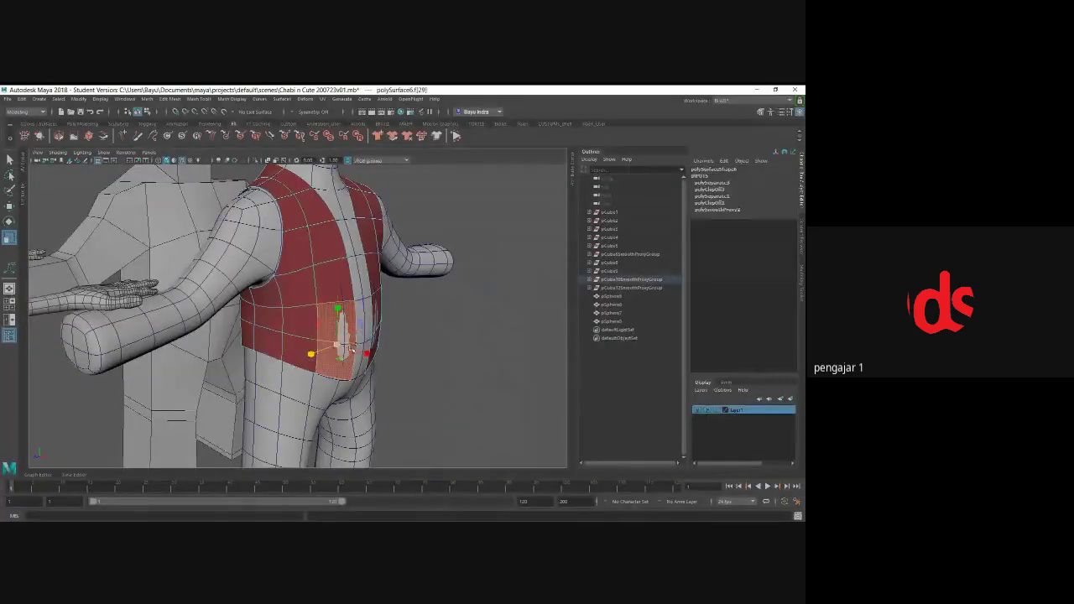
pyautogui.keyDown('shift'); pyautogui.click(380, 340); pyautogui.keyUp('shift')
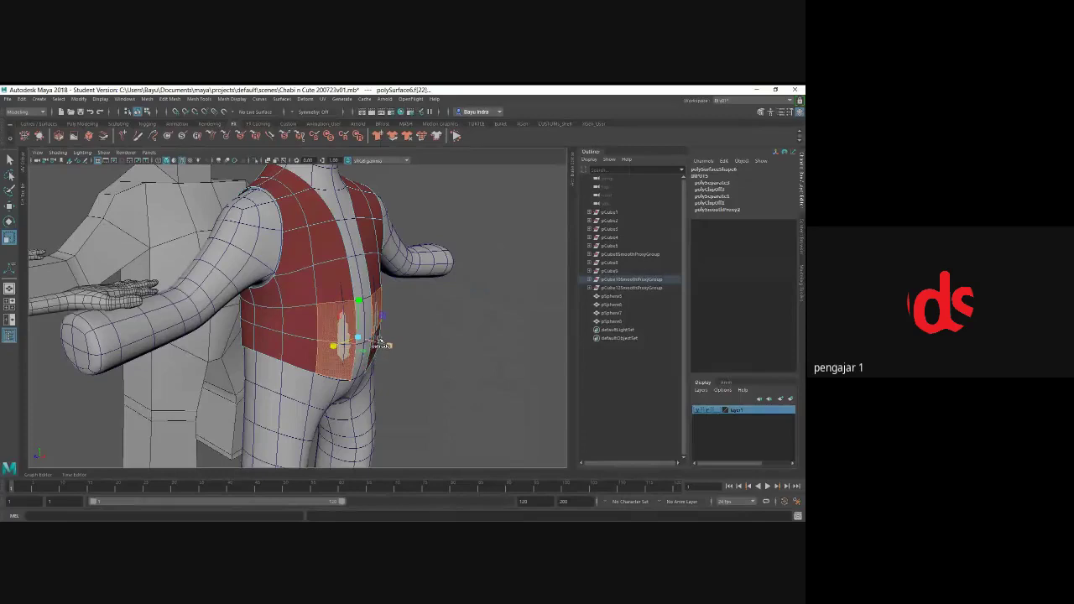
pyautogui.press('e')
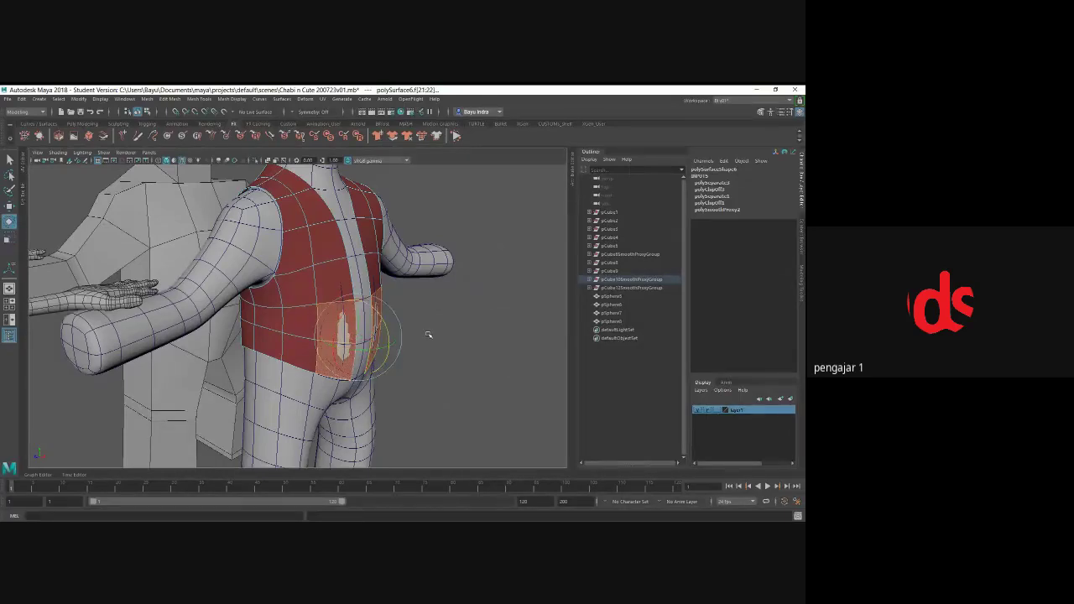
pyautogui.press('w')
pyautogui.keyDown('alt'); pyautogui.moveTo(385, 339); pyautogui.dragTo(400, 343); pyautogui.keyUp('alt')
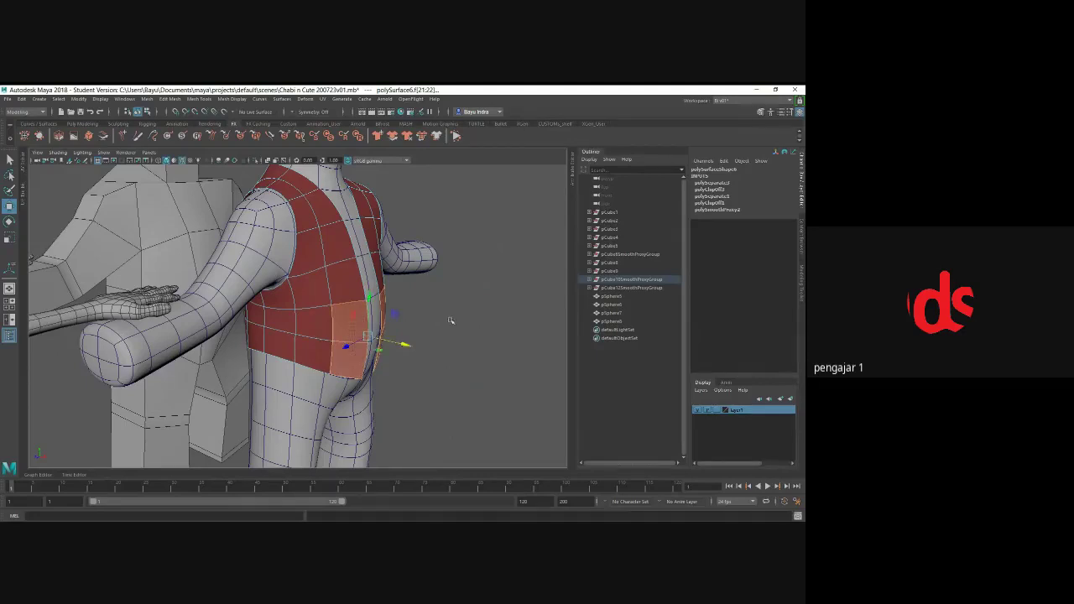
pyautogui.keyDown('alt'); pyautogui.moveTo(403, 344); pyautogui.dragTo(410, 278); pyautogui.keyUp('alt')
pyautogui.rightClick(449, 231)
# - Return to object mode and frame the characters from the front
pyautogui.moveTo(449, 231); pyautogui.dragTo(489, 216, button='right')
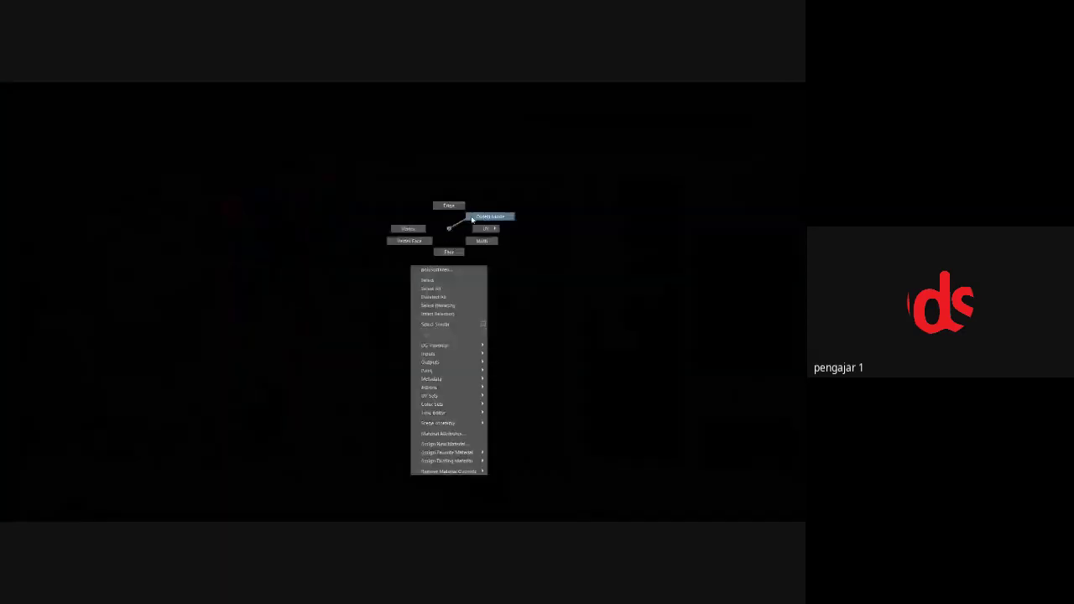
pyautogui.moveTo(473, 217)
pyautogui.keyDown('alt'); pyautogui.mouseDown()
pyautogui.moveTo(486, 300)
pyautogui.moveTo(507, 306)
pyautogui.moveTo(472, 312)
pyautogui.mouseUp(); pyautogui.keyUp('alt')
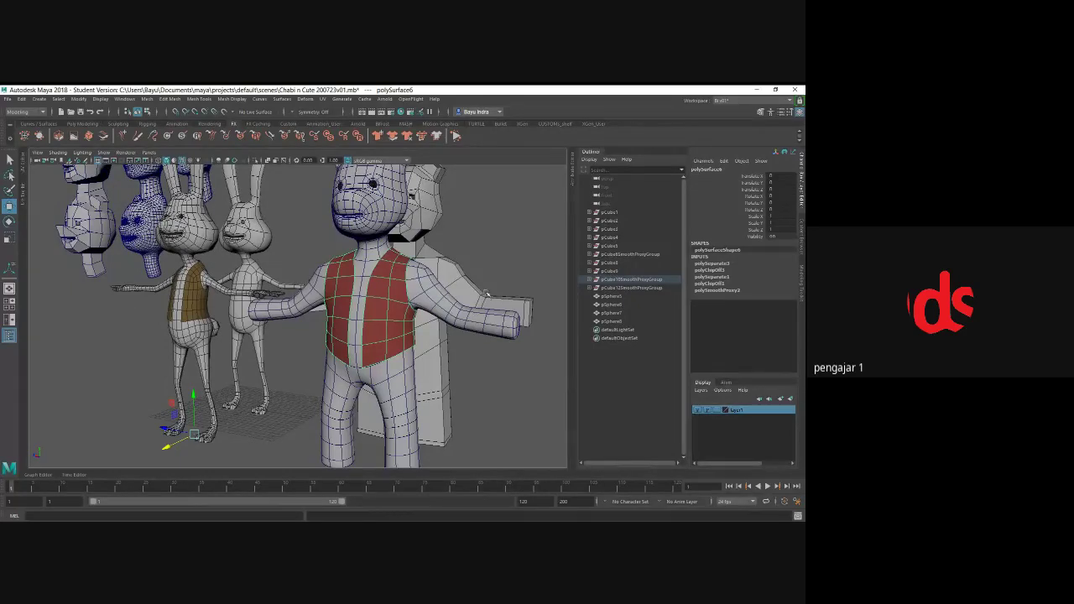
pyautogui.scroll(-3, 326, 289)
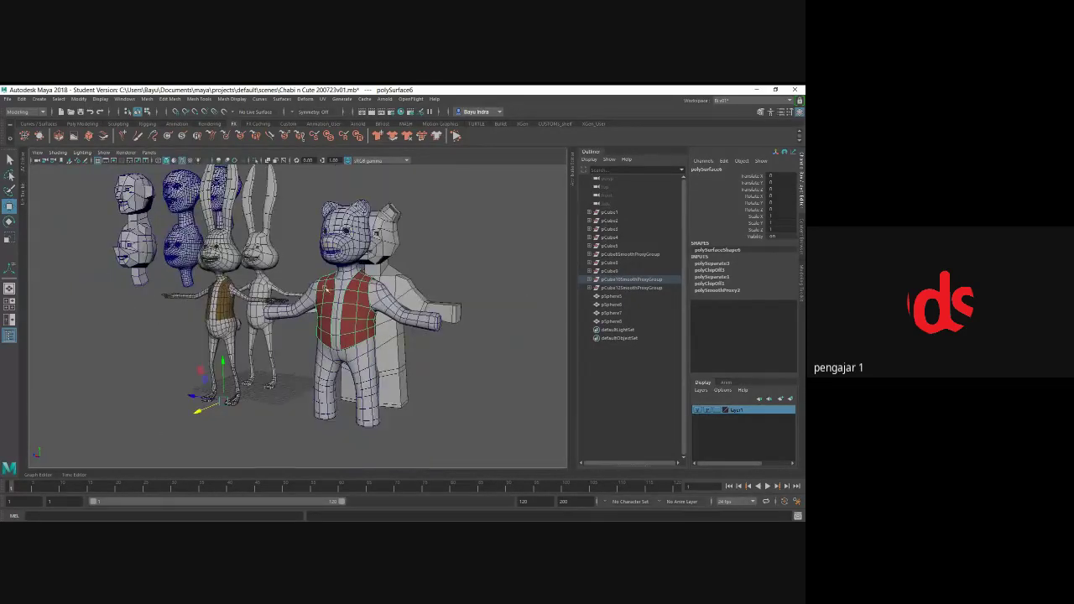
pyautogui.moveTo(325, 289)
pyautogui.keyDown('alt'); pyautogui.mouseDown()
pyautogui.moveTo(374, 311)
pyautogui.moveTo(321, 281)
pyautogui.moveTo(323, 291)
pyautogui.mouseUp(); pyautogui.keyUp('alt')
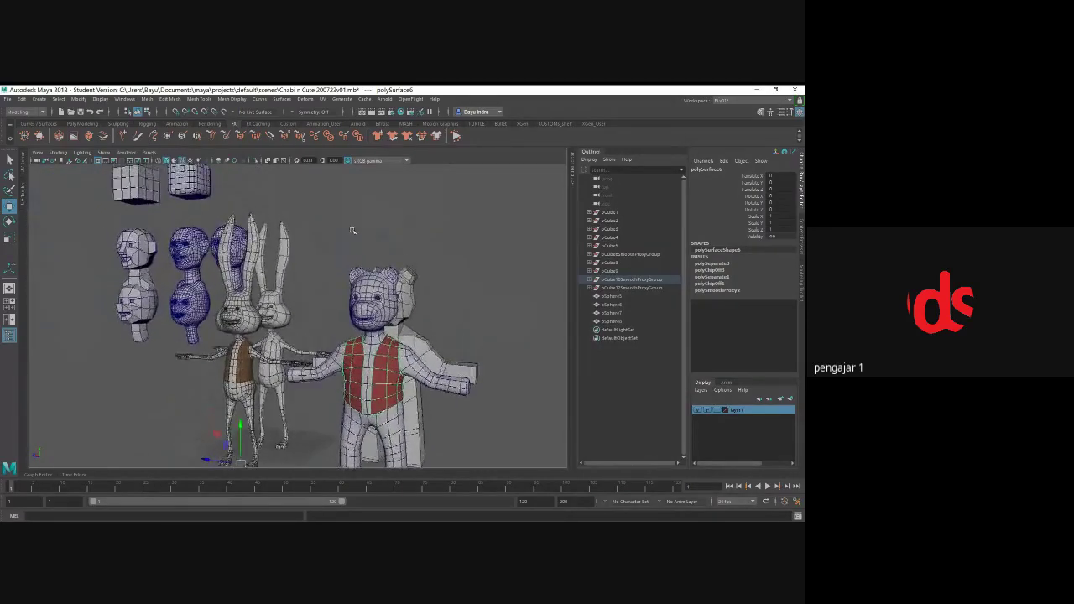
pyautogui.press('space')
pyautogui.scroll(-3, 396, 226)
pyautogui.scroll(-2, 415, 232)
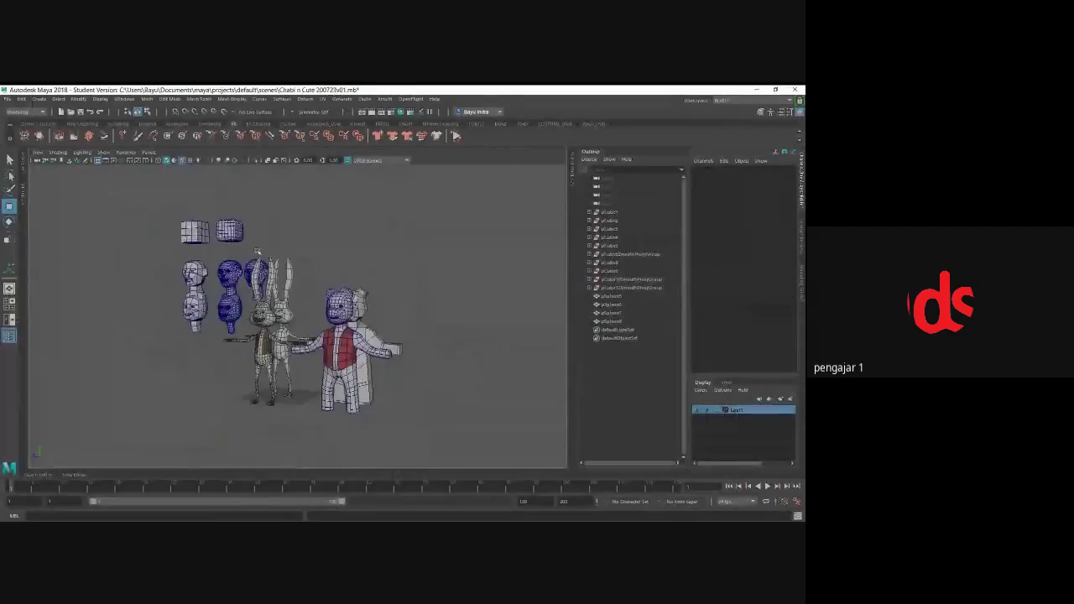
# - Give the heads and cubes beside the characters a new wireframe colour, then deselect
pyautogui.moveTo(153, 198); pyautogui.dragTo(444, 406)
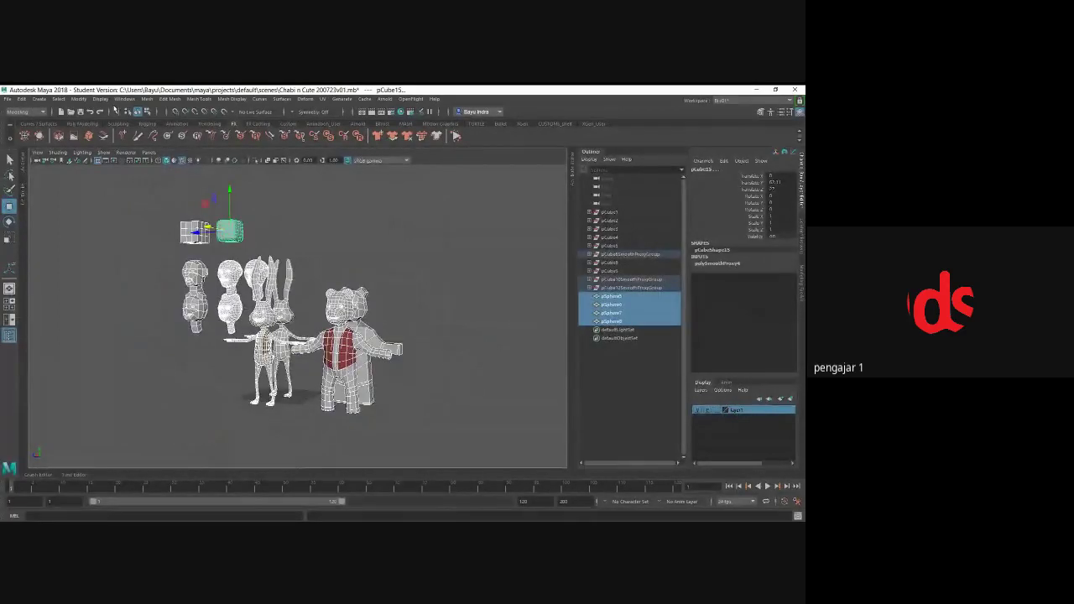
pyautogui.click(100, 100)
pyautogui.click(124, 179)
pyautogui.click(69, 206)
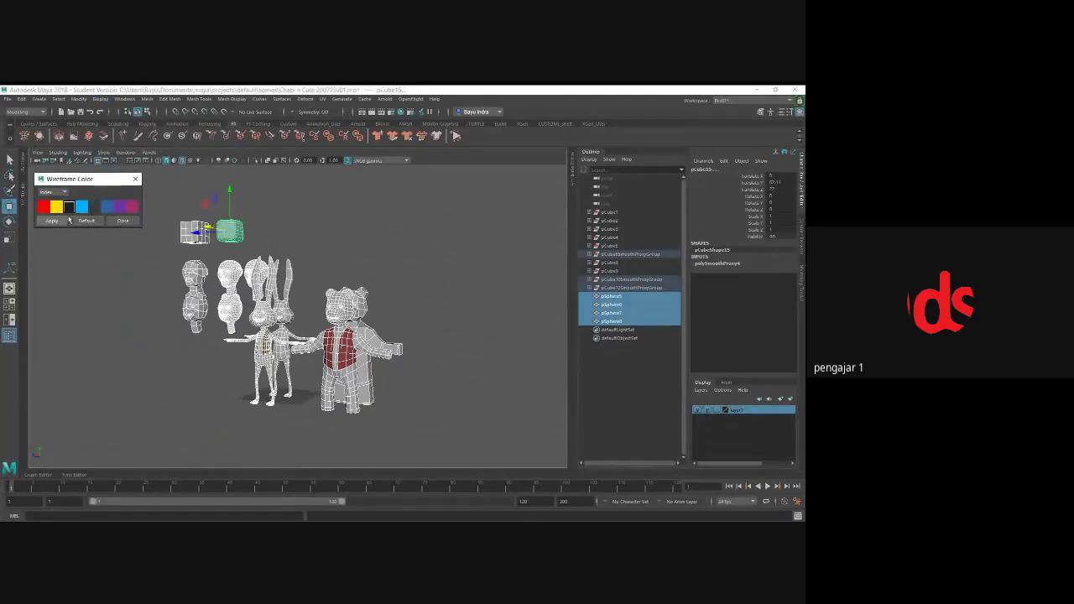
pyautogui.click(51, 221)
pyautogui.click(123, 221)
pyautogui.click(122, 224)
pyautogui.keyDown('alt'); pyautogui.moveTo(126, 225); pyautogui.dragTo(193, 210); pyautogui.keyUp('alt')
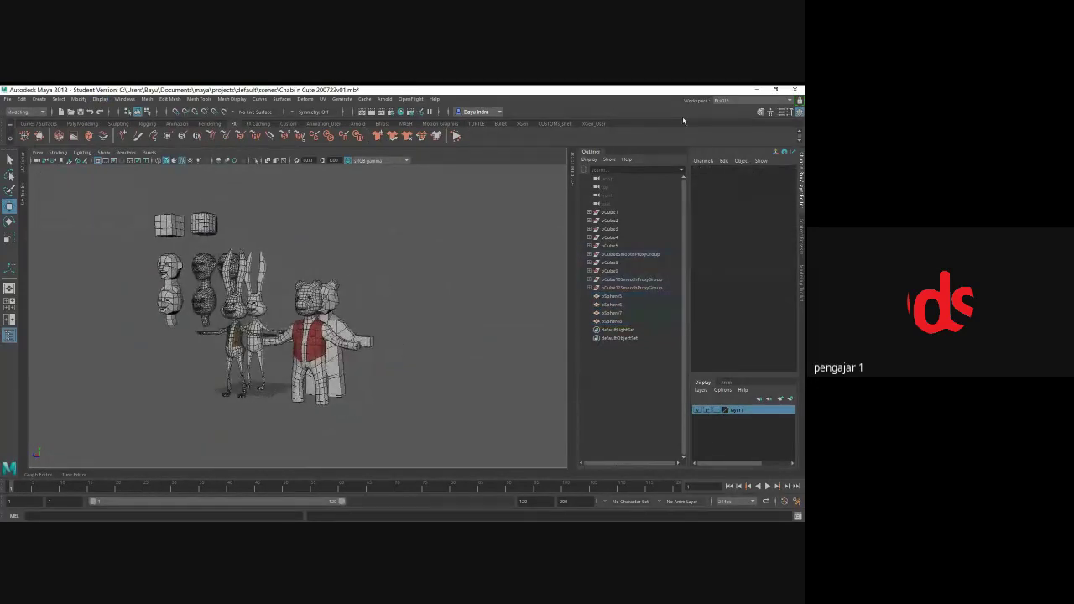
# - Maximize the Maya window and zoom in on the red-vested bear and the rabbits
pyautogui.click(776, 89)
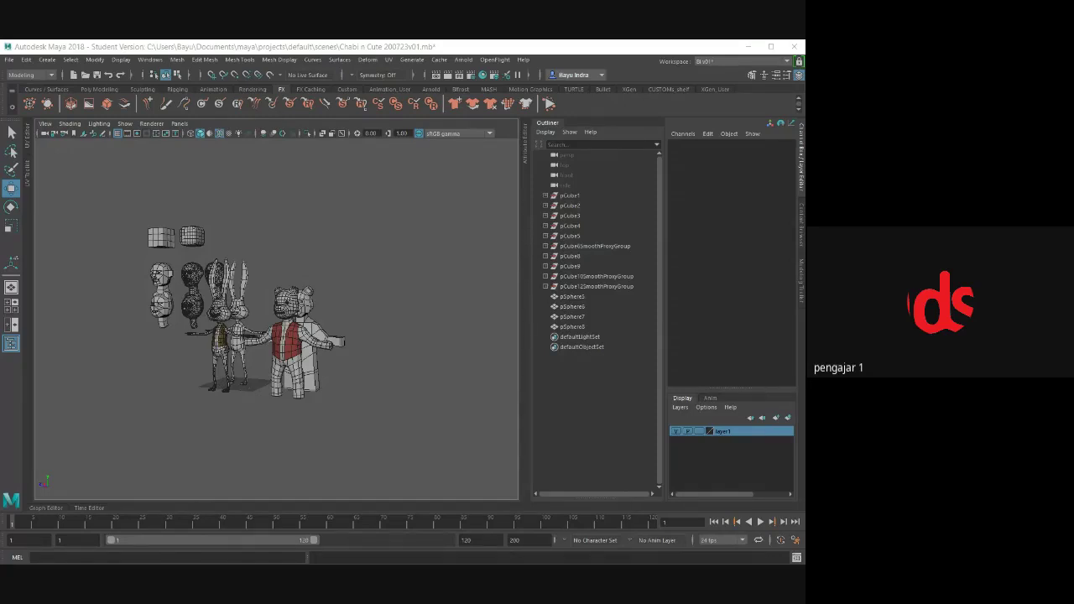
pyautogui.click(471, 48)
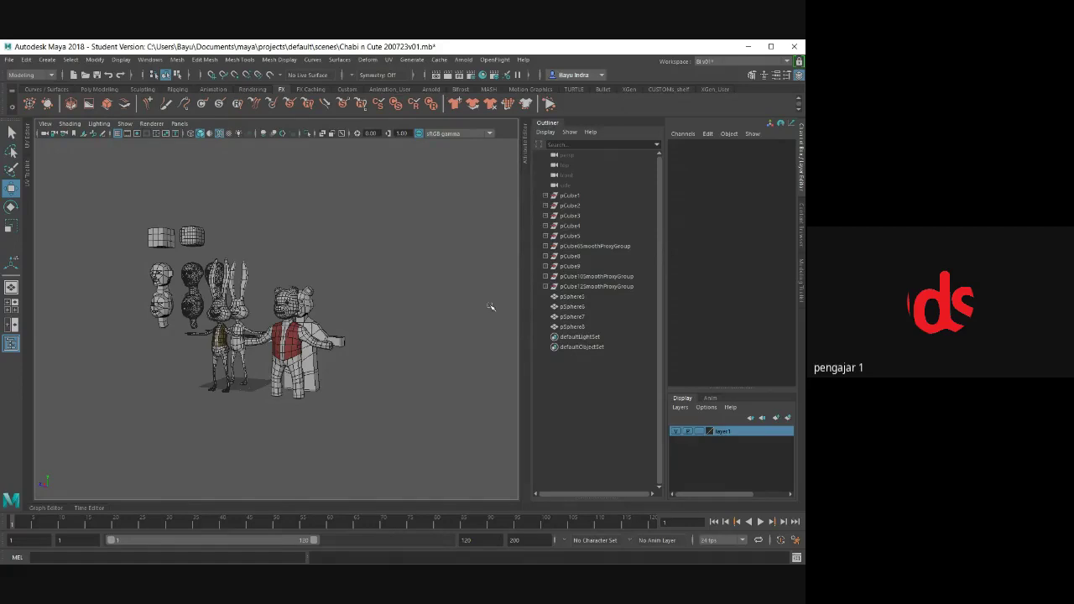
pyautogui.scroll(2, 232, 326)
pyautogui.scroll(3, 233, 326)
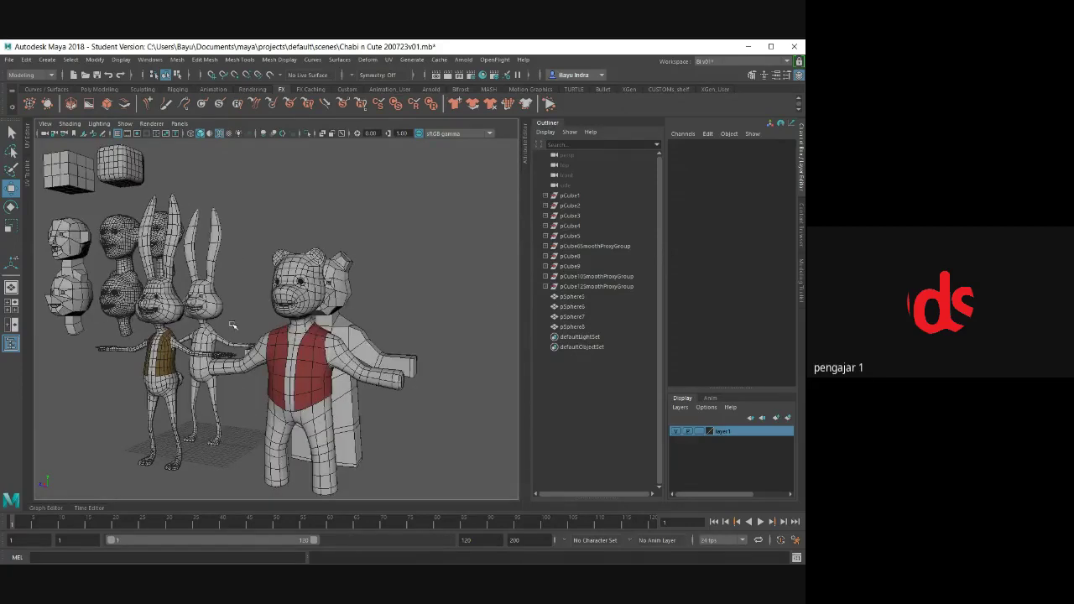
pyautogui.scroll(2, 232, 326)
pyautogui.scroll(1, 233, 326)
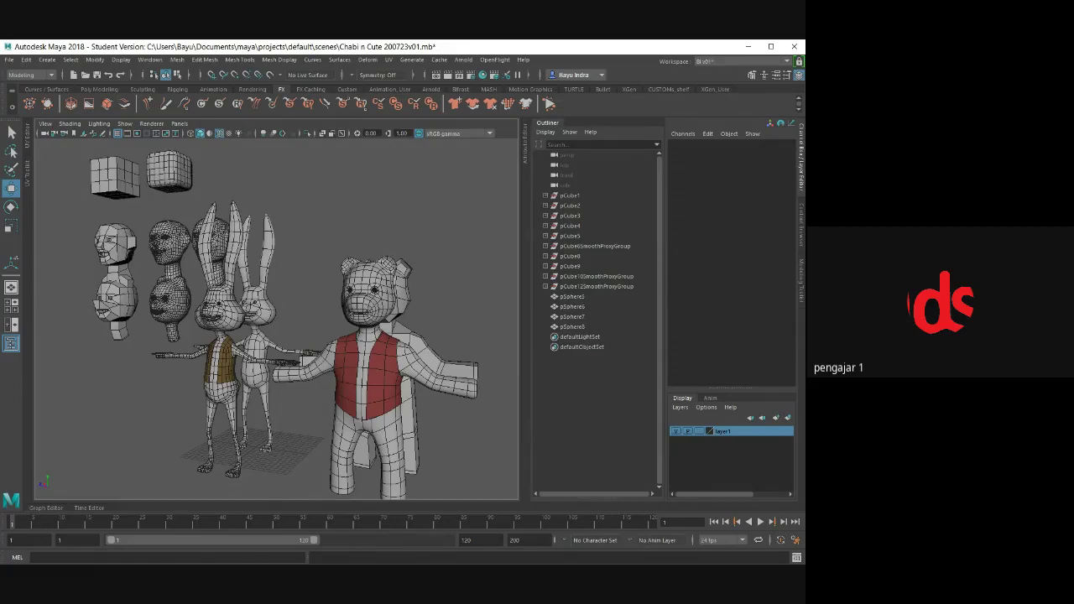
pyautogui.keyDown('alt'); pyautogui.moveTo(300, 338); pyautogui.dragTo(302, 345, button='middle'); pyautogui.keyUp('alt')
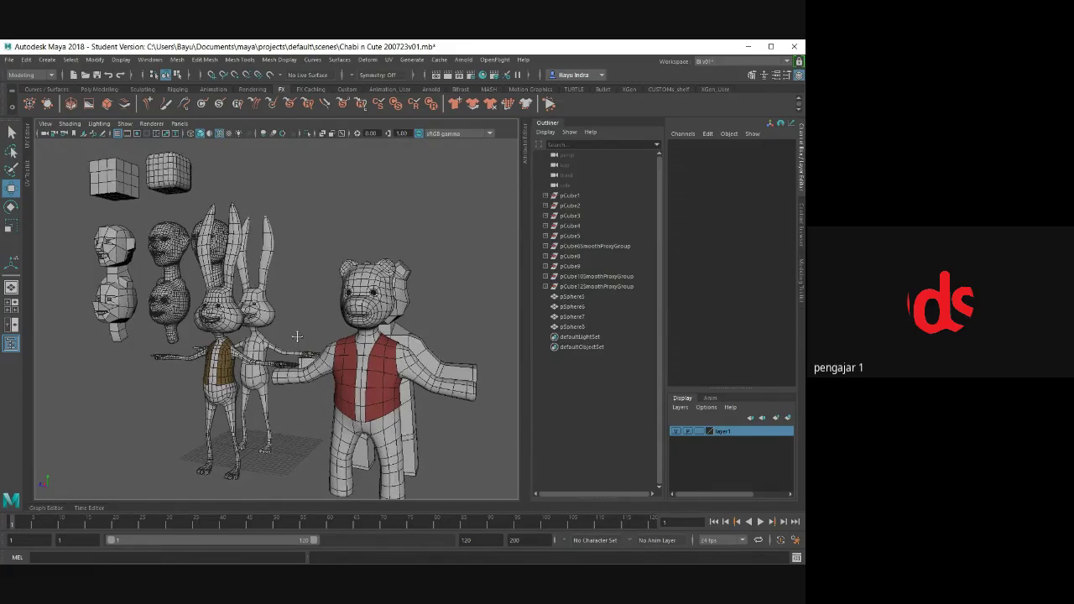
pyautogui.keyDown('alt'); pyautogui.moveTo(302, 344); pyautogui.dragTo(321, 345); pyautogui.keyUp('alt')
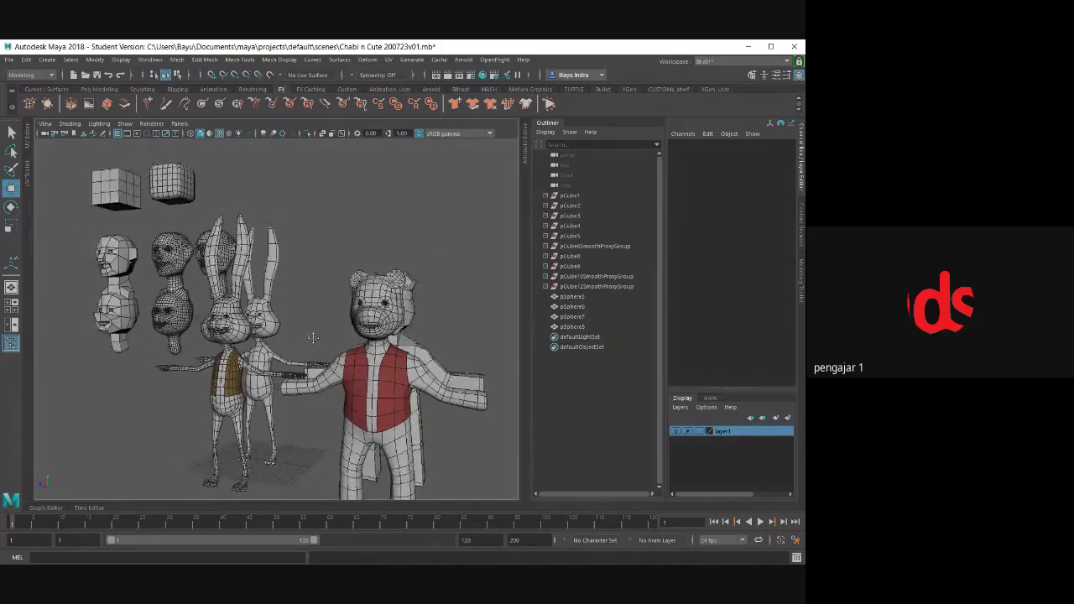
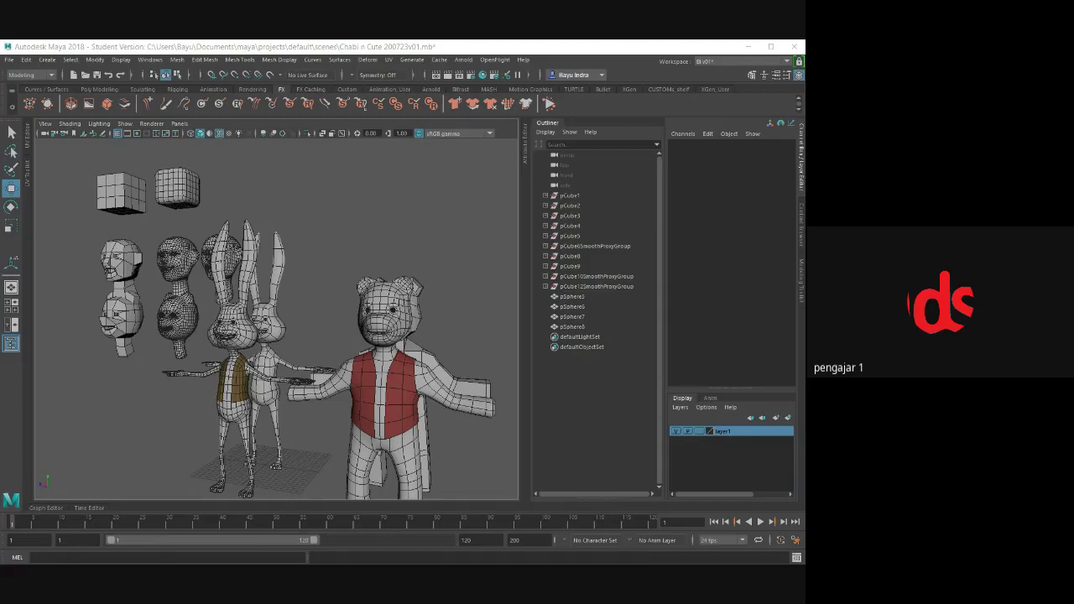
# - Orbit to a front view of the heads and toggle layer1's visibility off and on
pyautogui.moveTo(492, 347)
pyautogui.keyDown('alt'); pyautogui.mouseDown()
pyautogui.moveTo(311, 320)
pyautogui.moveTo(294, 338)
pyautogui.moveTo(212, 323)
pyautogui.moveTo(270, 309)
pyautogui.moveTo(278, 350)
pyautogui.mouseUp(); pyautogui.keyUp('alt')
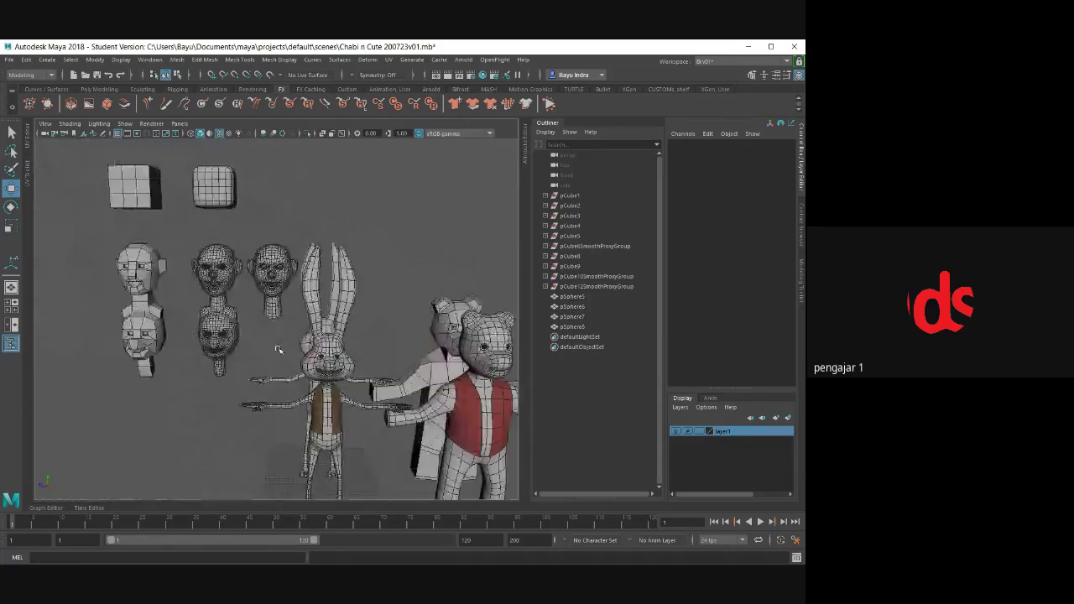
pyautogui.scroll(5, 278, 349)
pyautogui.moveTo(230, 246)
pyautogui.keyDown('alt'); pyautogui.mouseDown()
pyautogui.moveTo(221, 336)
pyautogui.moveTo(457, 386)
pyautogui.mouseUp(); pyautogui.keyUp('alt')
pyautogui.scroll(3, 241, 322)
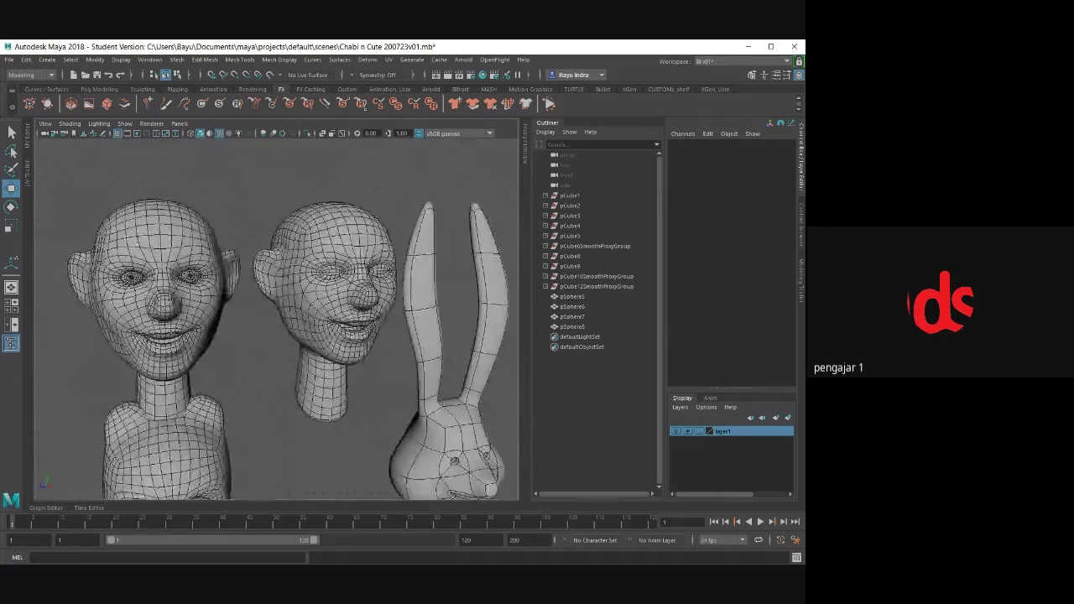
pyautogui.click(675, 433)
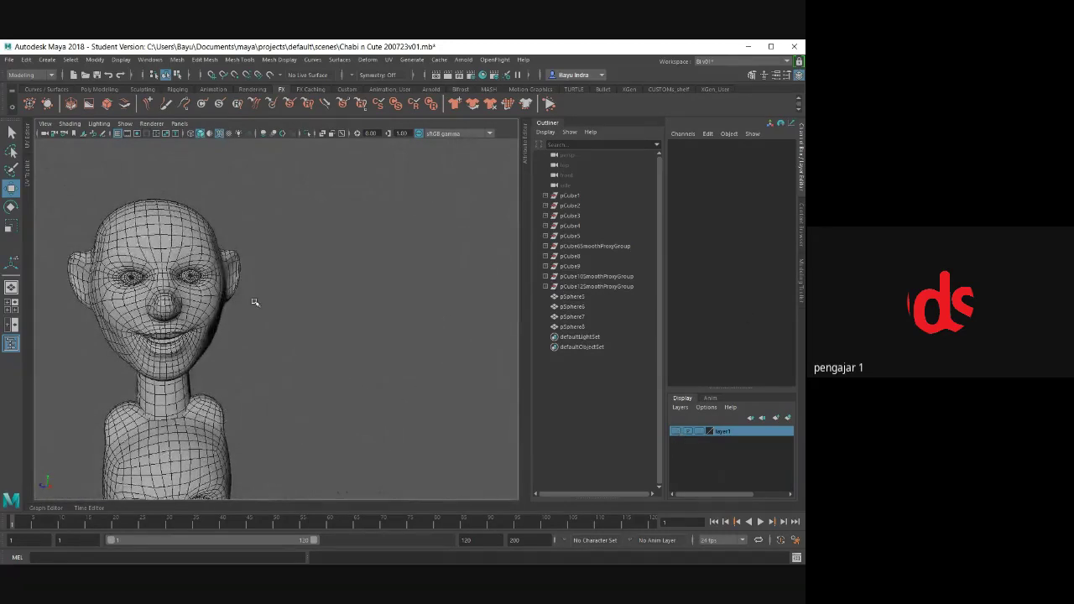
pyautogui.click(676, 431)
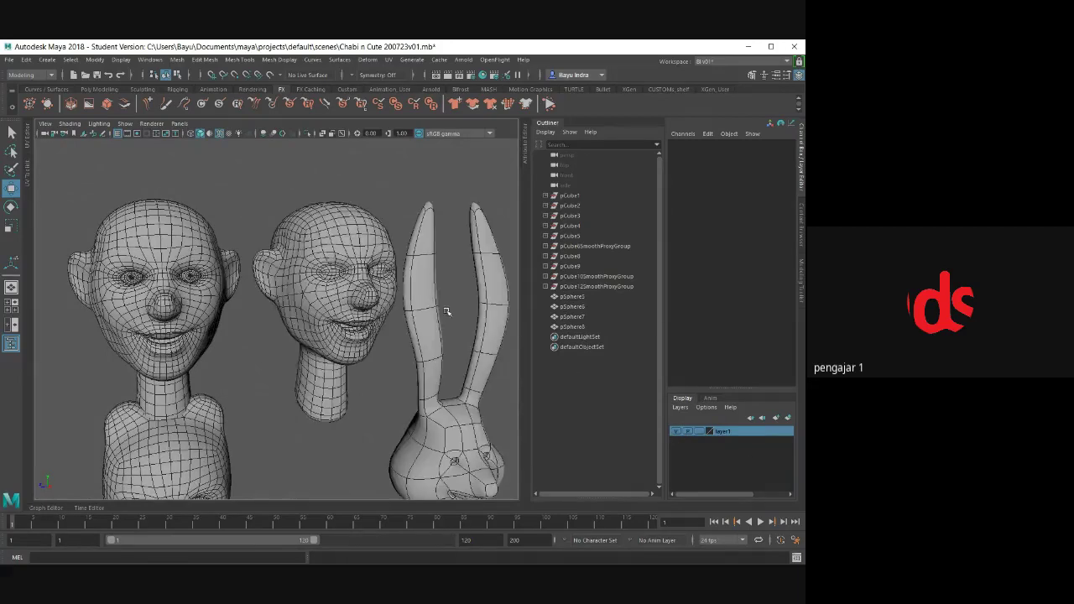
# - Remove the second smiling head from layer1 and hide the layer's remaining objects
pyautogui.click(339, 251)
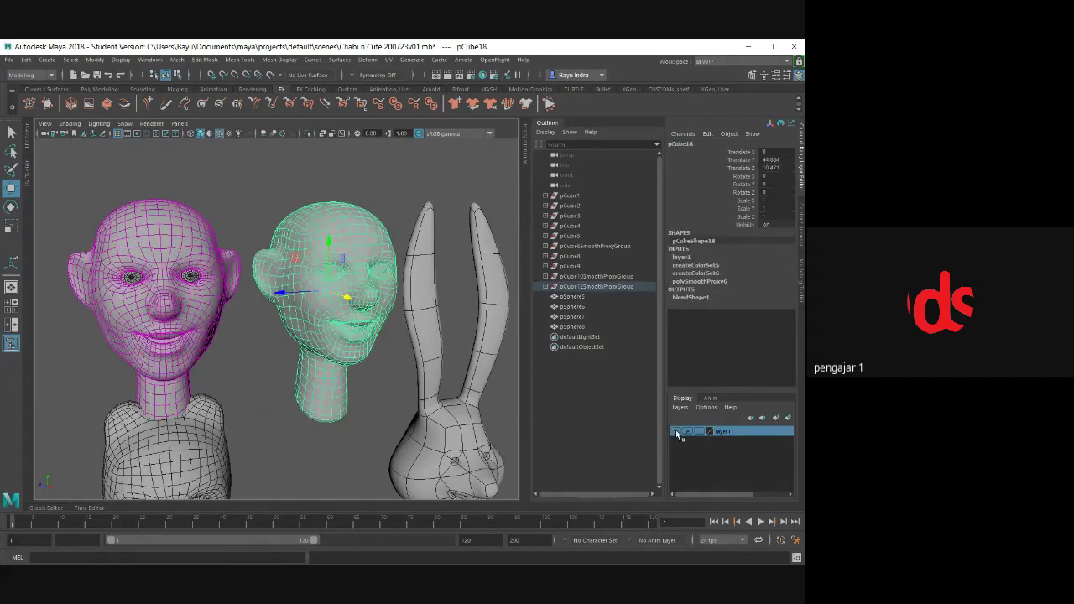
pyautogui.rightClick(727, 433)
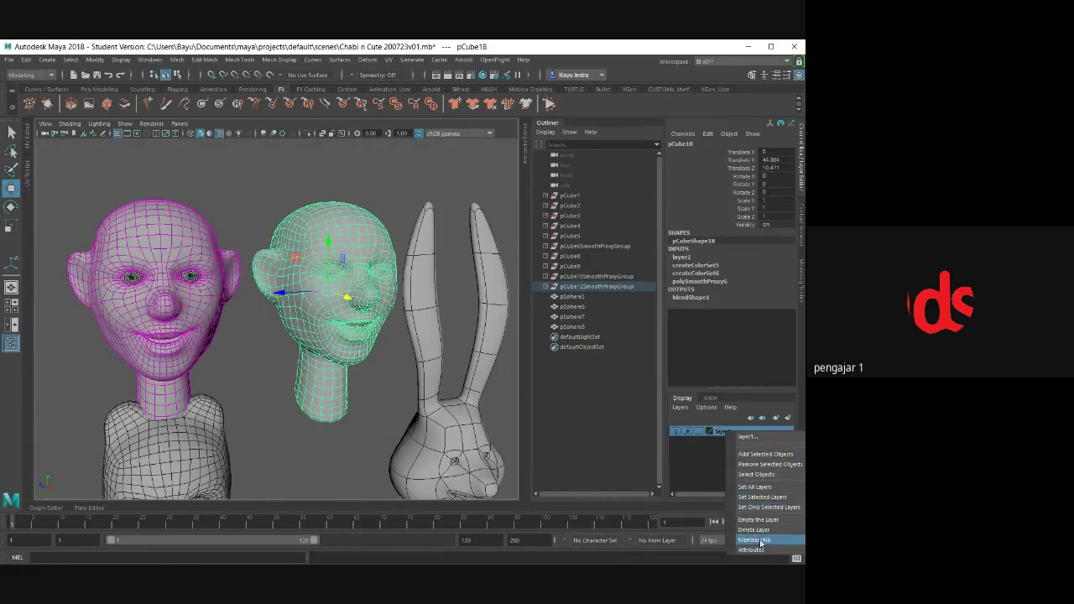
pyautogui.click(761, 464)
pyautogui.click(677, 431)
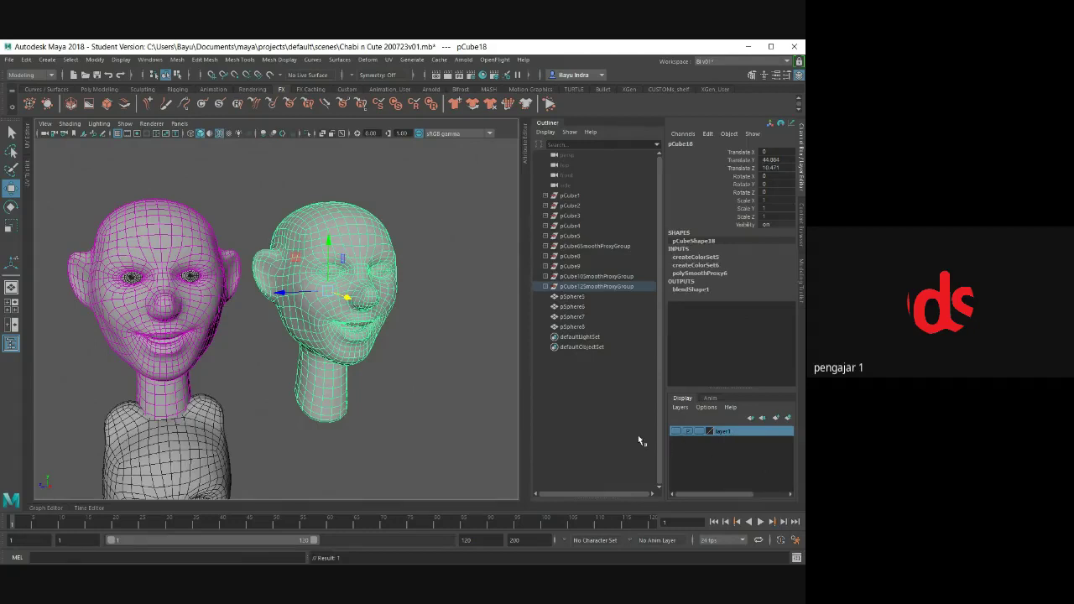
# - Orbit to the front of the heads, select the front-facing smiling head and open the Edit menu
pyautogui.moveTo(396, 389)
pyautogui.keyDown('alt'); pyautogui.mouseDown()
pyautogui.moveTo(328, 377)
pyautogui.moveTo(437, 379)
pyautogui.mouseUp(); pyautogui.keyUp('alt')
pyautogui.scroll(-3, 349, 387)
pyautogui.scroll(5, 328, 377)
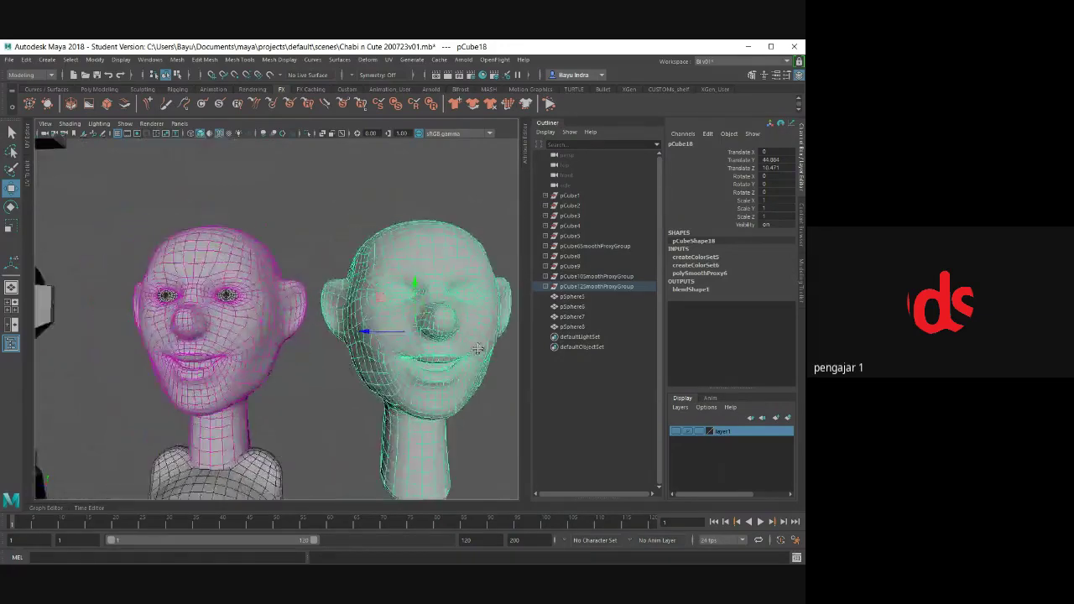
pyautogui.scroll(3, 344, 385)
pyautogui.moveTo(437, 378)
pyautogui.keyDown('alt'); pyautogui.mouseDown()
pyautogui.moveTo(427, 391)
pyautogui.moveTo(218, 355)
pyautogui.moveTo(290, 337)
pyautogui.moveTo(263, 341)
pyautogui.mouseUp(); pyautogui.keyUp('alt')
pyautogui.click(290, 336)
pyautogui.click(27, 60)
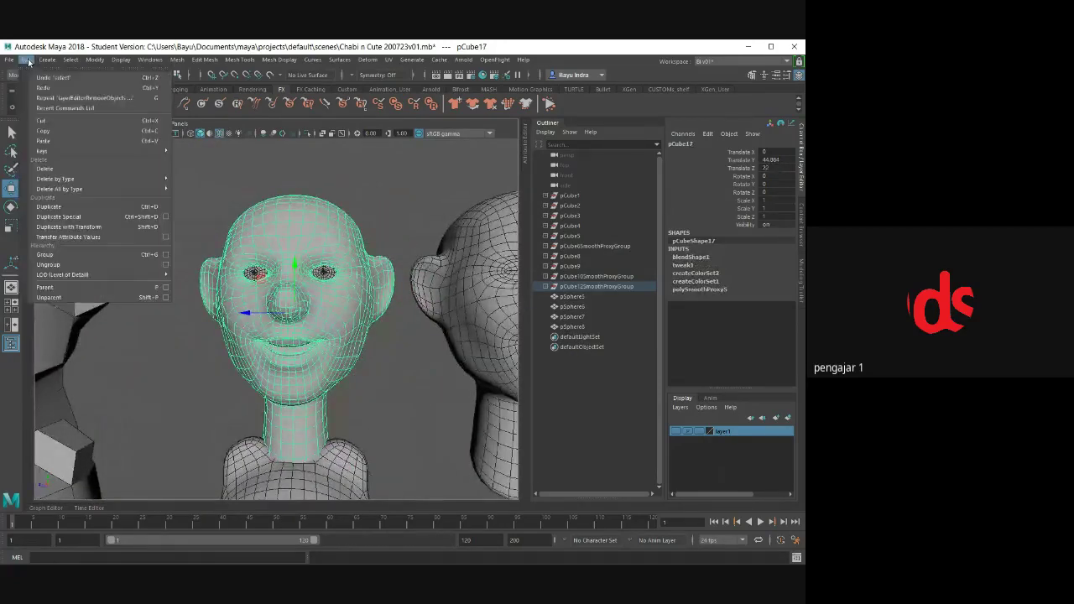
# - Duplicate the front-facing smiling head, nudge the copy along the row, and zoom to its mouth
pyautogui.click(89, 207)
pyautogui.moveTo(277, 319)
pyautogui.keyDown('alt'); pyautogui.mouseDown()
pyautogui.moveTo(201, 316)
pyautogui.moveTo(414, 316)
pyautogui.moveTo(422, 326)
pyautogui.moveTo(369, 286)
pyautogui.mouseUp(); pyautogui.keyUp('alt')
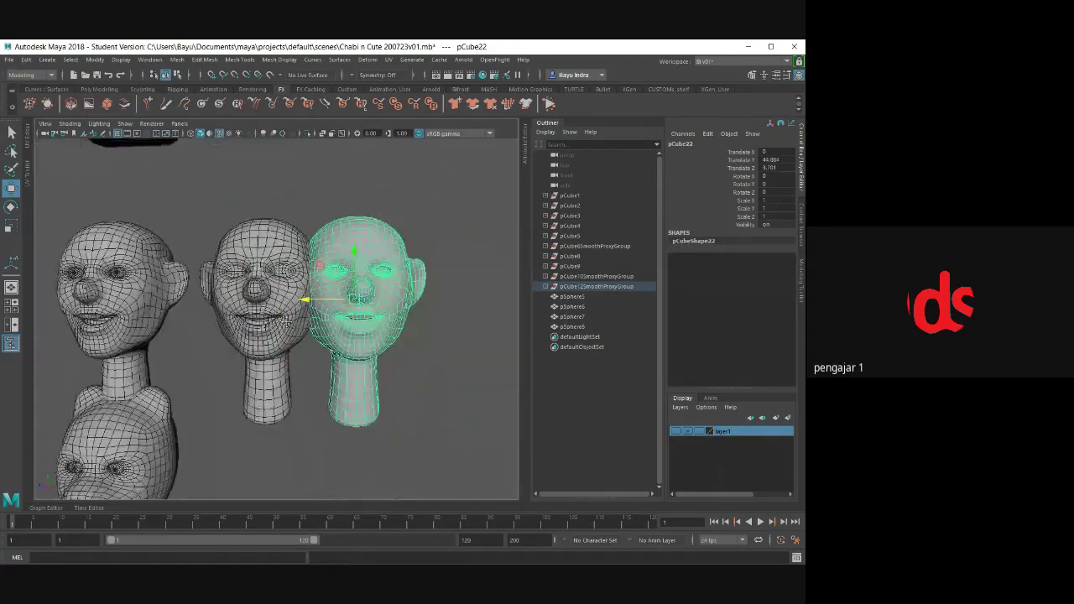
pyautogui.scroll(3, 275, 318)
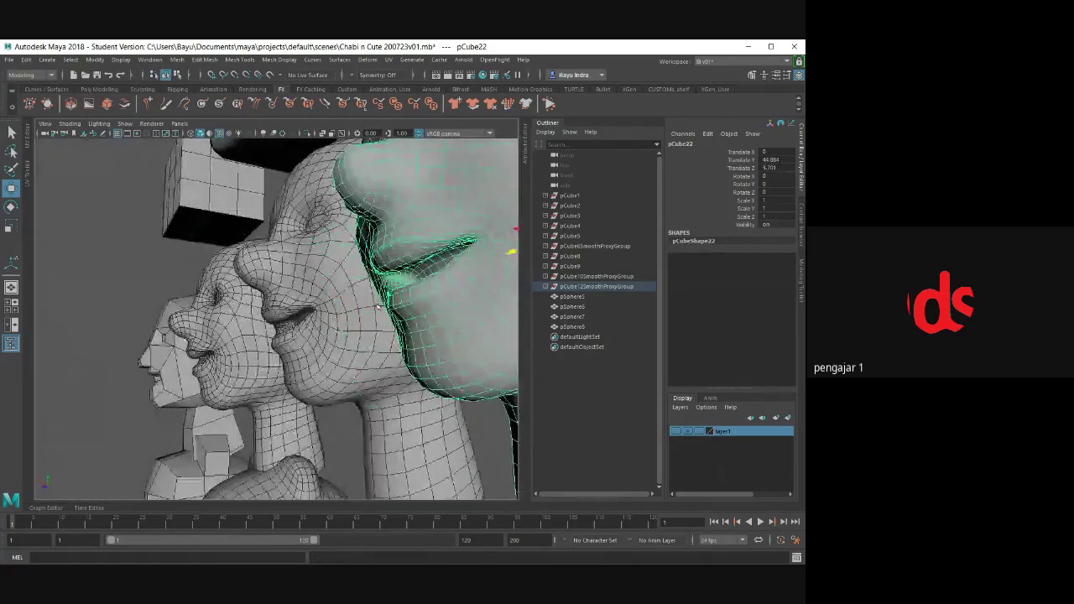
pyautogui.scroll(2, 275, 318)
pyautogui.moveTo(274, 318)
pyautogui.keyDown('alt'); pyautogui.mouseDown()
pyautogui.moveTo(210, 311)
pyautogui.moveTo(293, 302)
pyautogui.moveTo(240, 288)
pyautogui.moveTo(250, 290)
pyautogui.mouseUp(); pyautogui.keyUp('alt')
pyautogui.scroll(3, 304, 297)
pyautogui.scroll(-2, 244, 290)
# - Switch the duplicate head to Edge mode and select the lip edge loop below the nose
pyautogui.moveTo(194, 176); pyautogui.dragTo(193, 150, button='right')
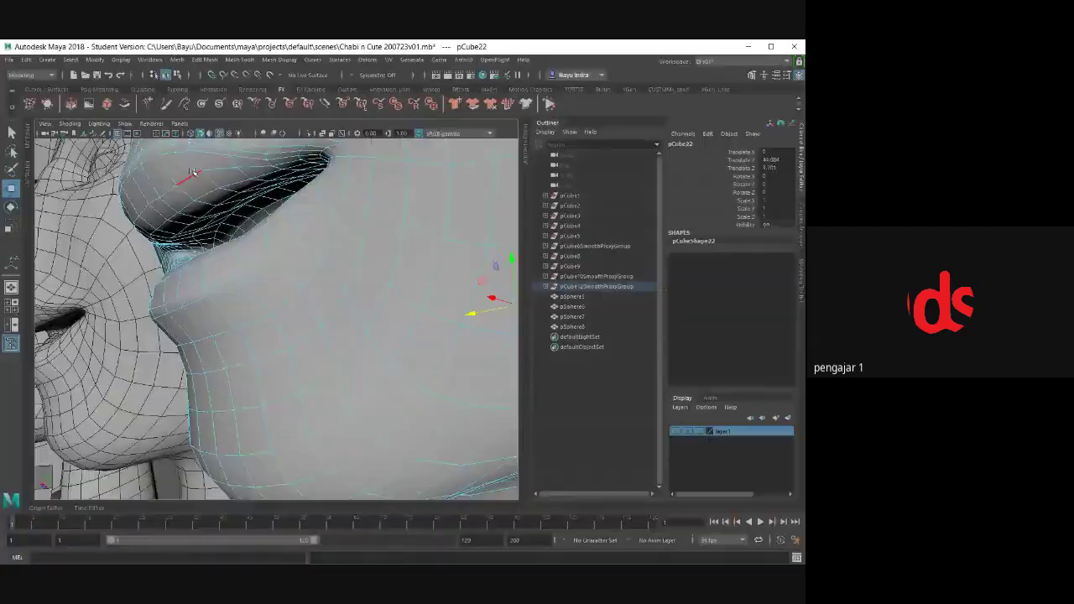
pyautogui.click(192, 204)
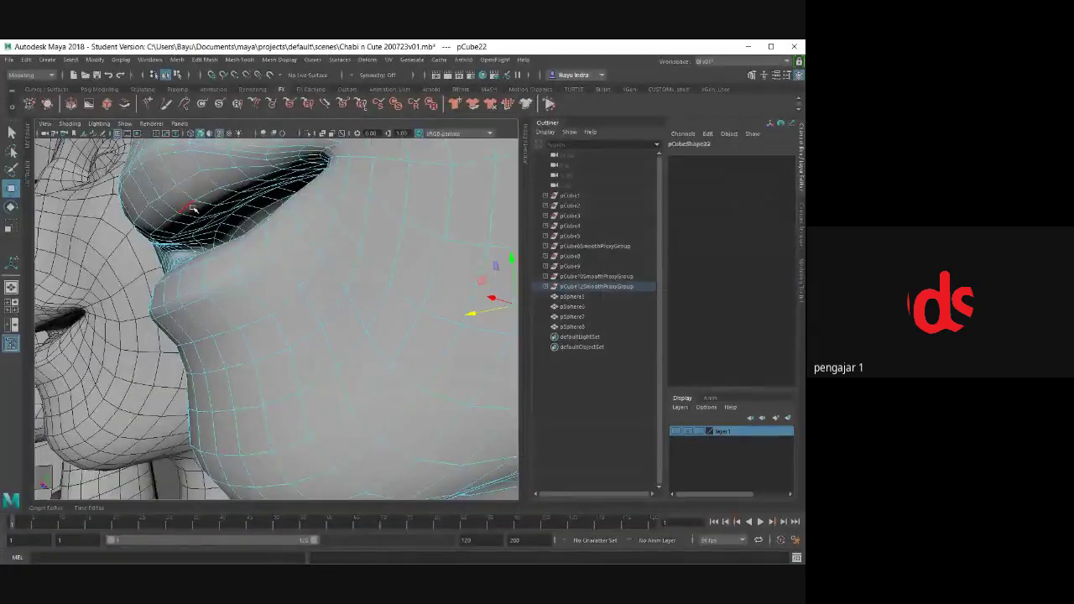
pyautogui.click(190, 206)
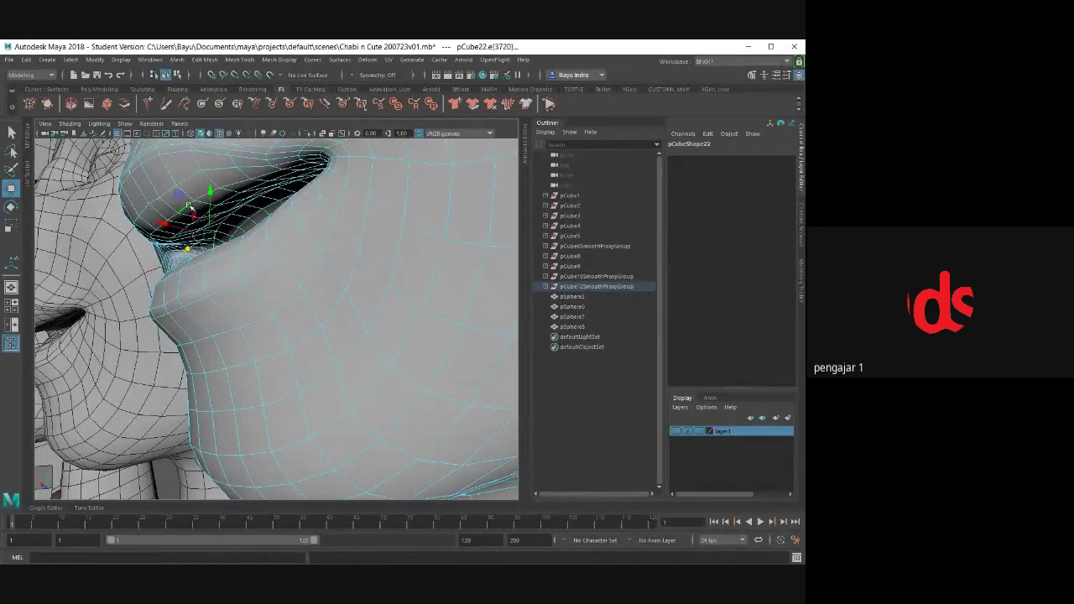
pyautogui.press('q')
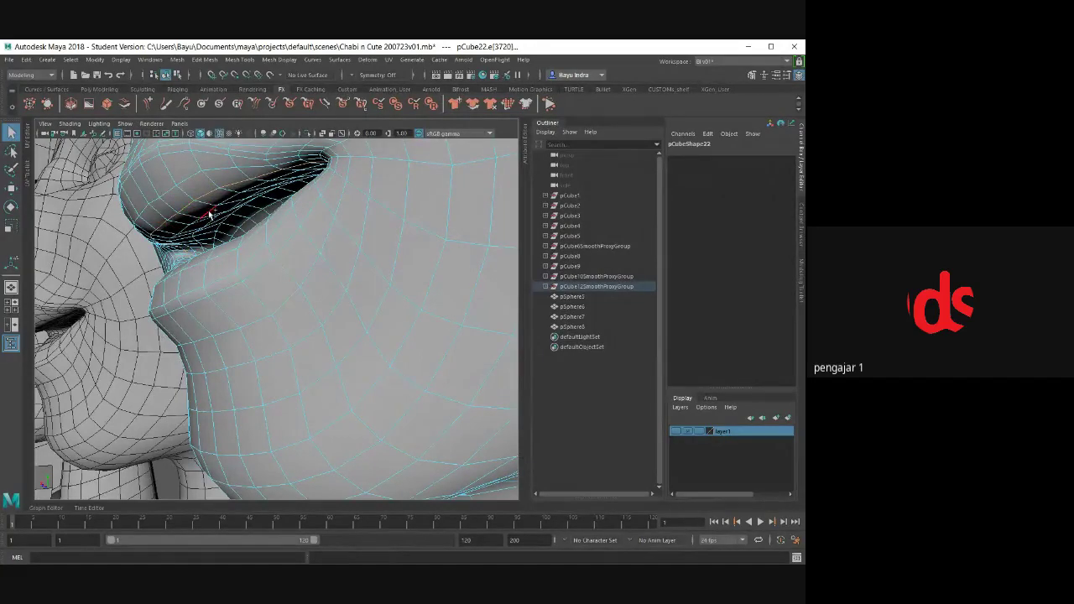
pyautogui.click(257, 271)
pyautogui.moveTo(257, 270)
pyautogui.keyDown('alt'); pyautogui.mouseDown()
pyautogui.moveTo(223, 304)
pyautogui.moveTo(227, 287)
pyautogui.mouseUp(); pyautogui.keyUp('alt')
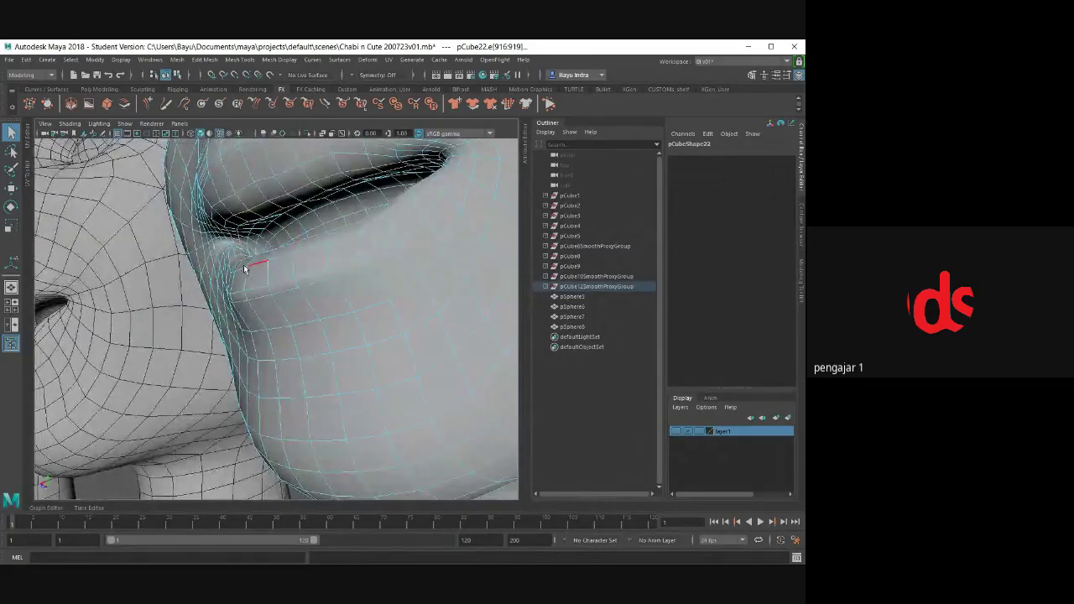
pyautogui.keyDown('alt'); pyautogui.moveTo(240, 259); pyautogui.dragTo(272, 272); pyautogui.keyUp('alt')
pyautogui.keyDown('alt'); pyautogui.moveTo(349, 277); pyautogui.dragTo(338, 263); pyautogui.keyUp('alt')
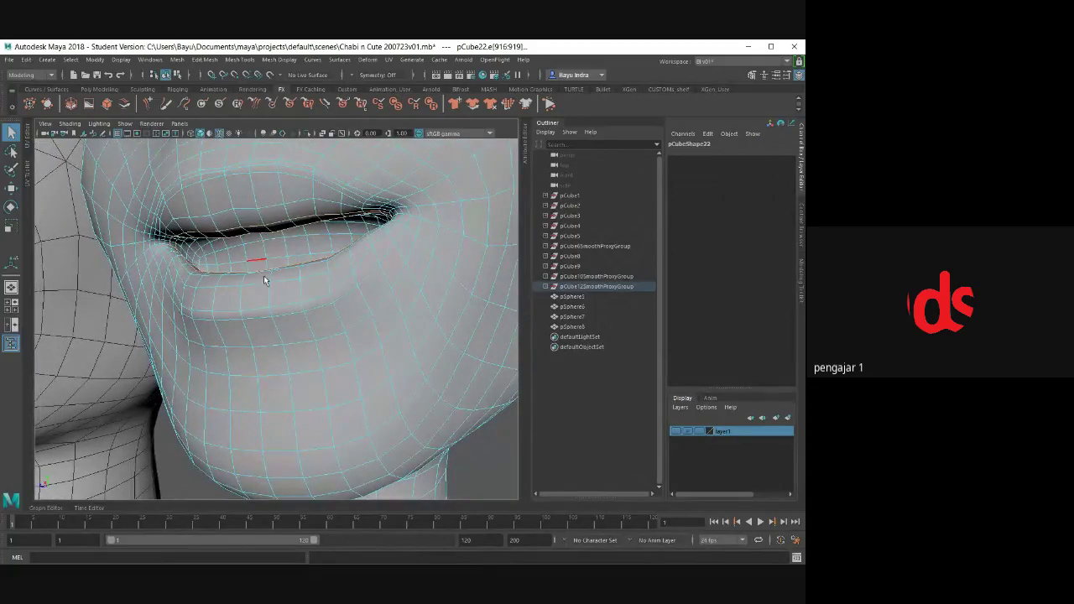
pyautogui.keyDown('alt'); pyautogui.moveTo(260, 252); pyautogui.dragTo(250, 275); pyautogui.keyUp('alt')
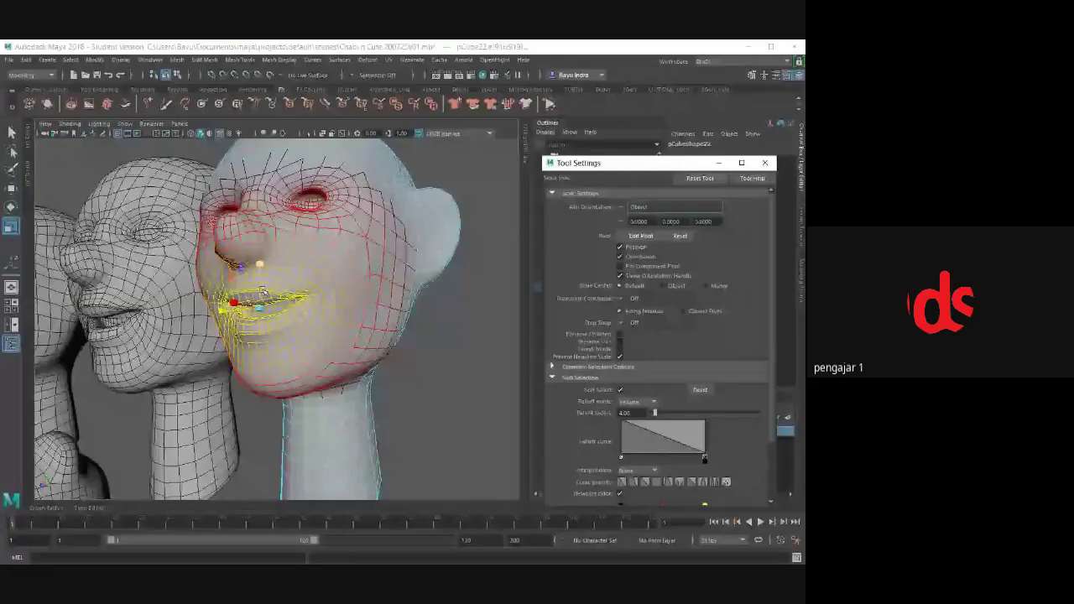
# - Reduce the soft-selection falloff radius, trying 0.30 before settling on 0.40
pyautogui.moveTo(262, 291)
pyautogui.keyDown('alt'); pyautogui.mouseDown()
pyautogui.moveTo(315, 389)
pyautogui.moveTo(277, 352)
pyautogui.mouseUp(); pyautogui.keyUp('alt')
pyautogui.moveTo(654, 413); pyautogui.dragTo(611, 412)
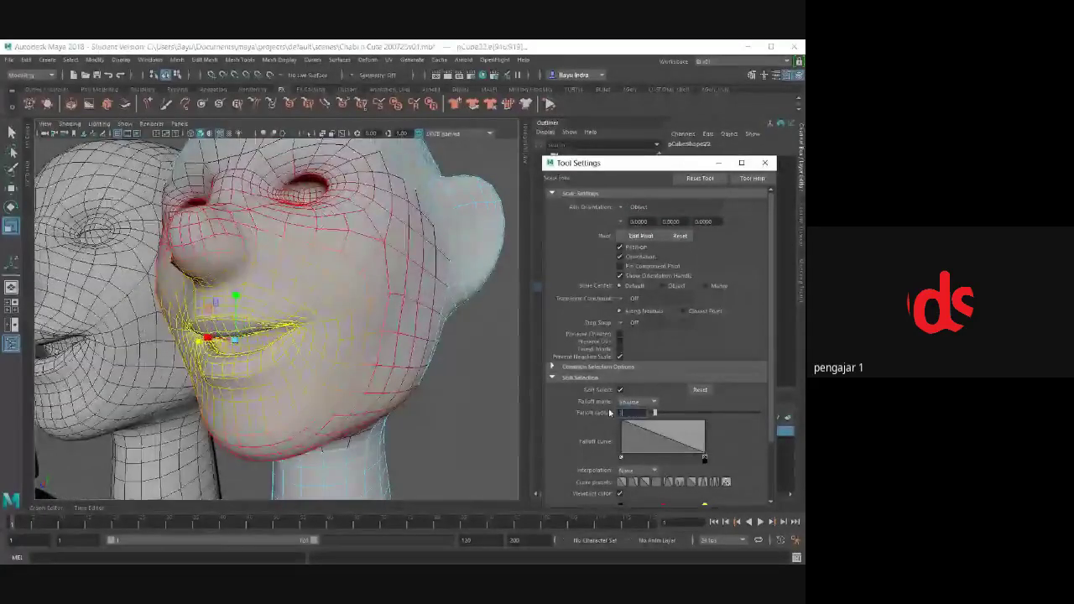
pyautogui.doubleClick(626, 412)
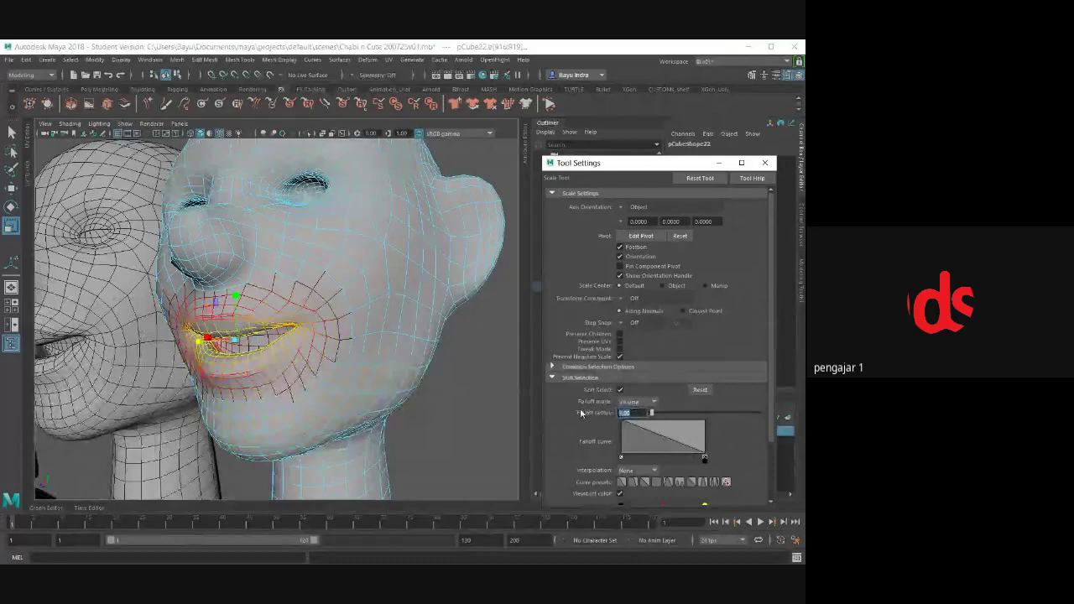
pyautogui.write('0.3')
pyautogui.press('Return')
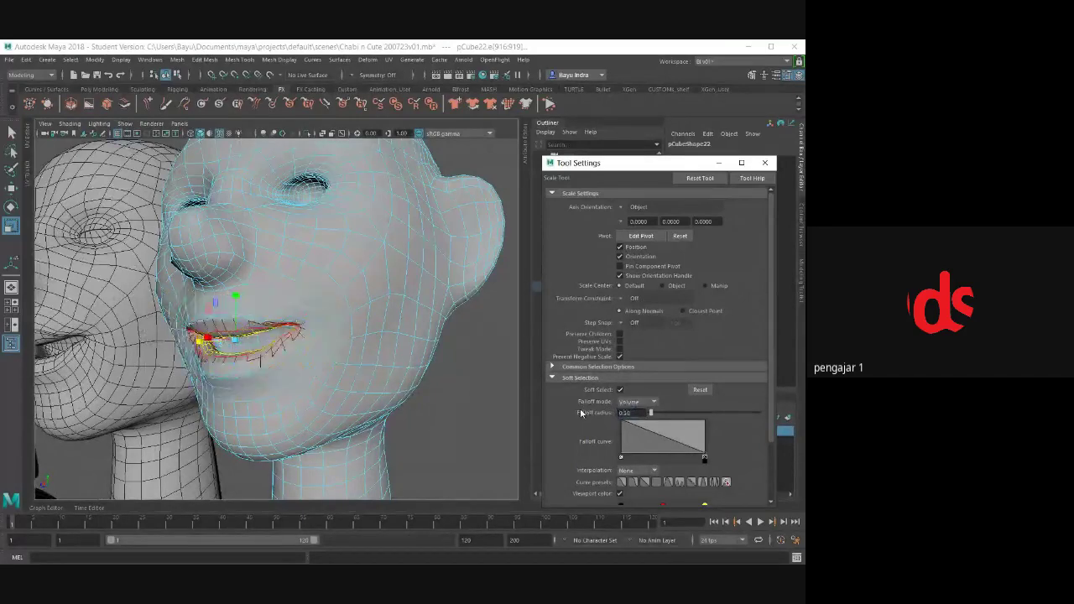
pyautogui.press('f')
pyautogui.scroll(2, 372, 354)
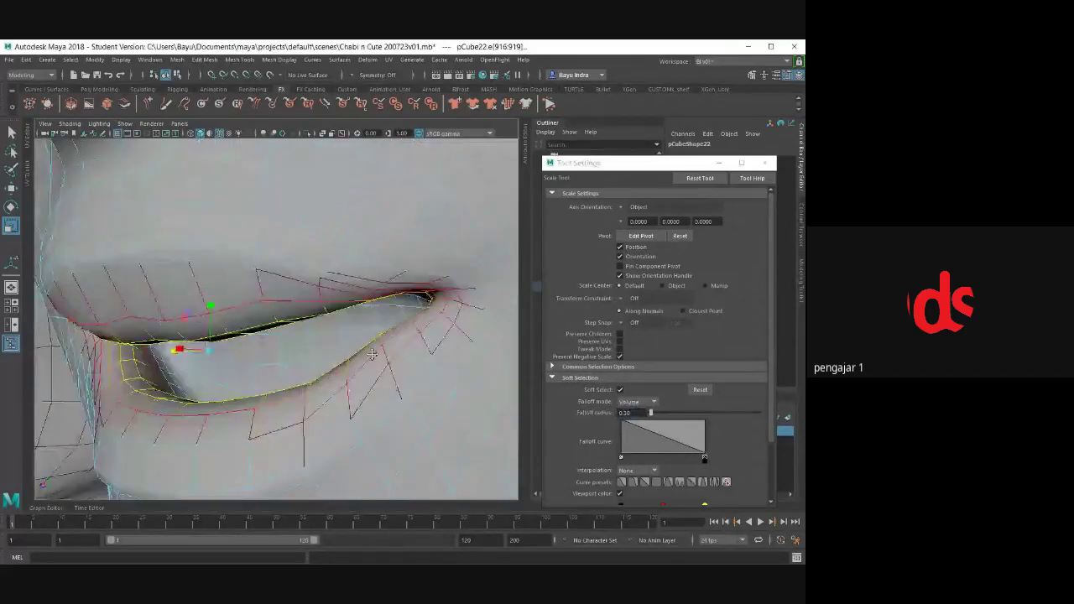
pyautogui.click(636, 413)
pyautogui.write('0.4')
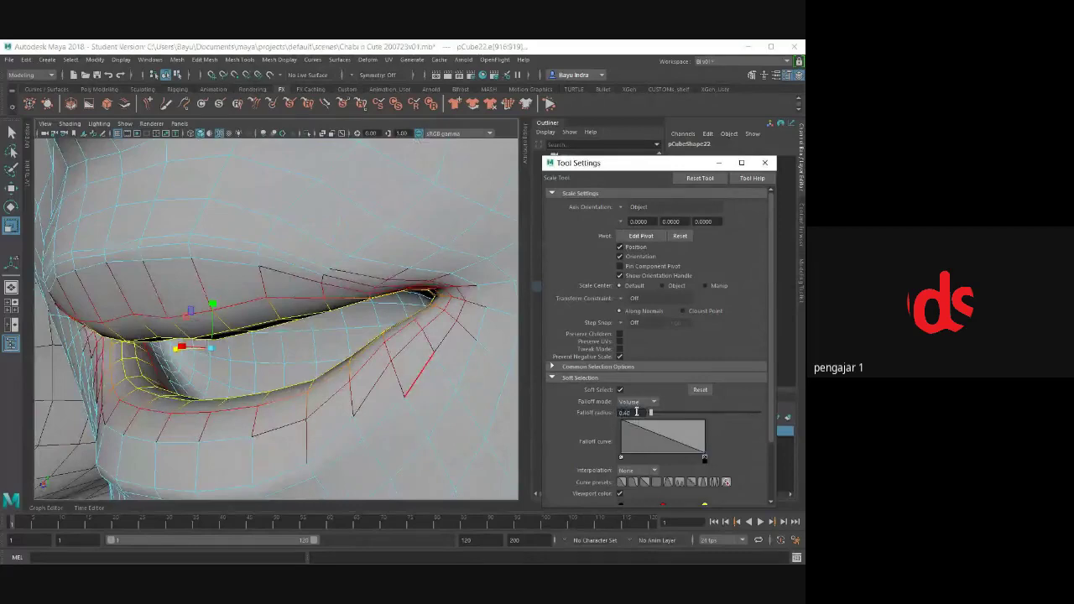
pyautogui.press('Return')
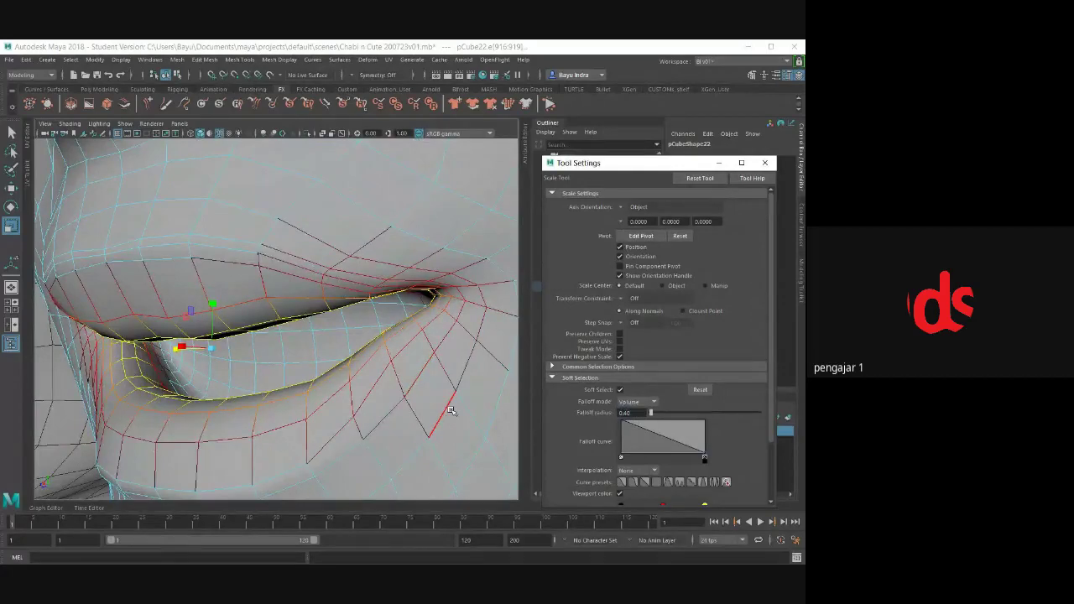
# - Test-scale the lip vertices, undo the scaling, and switch the head to Face mode
pyautogui.keyDown('alt'); pyautogui.moveTo(451, 409); pyautogui.dragTo(293, 316); pyautogui.keyUp('alt')
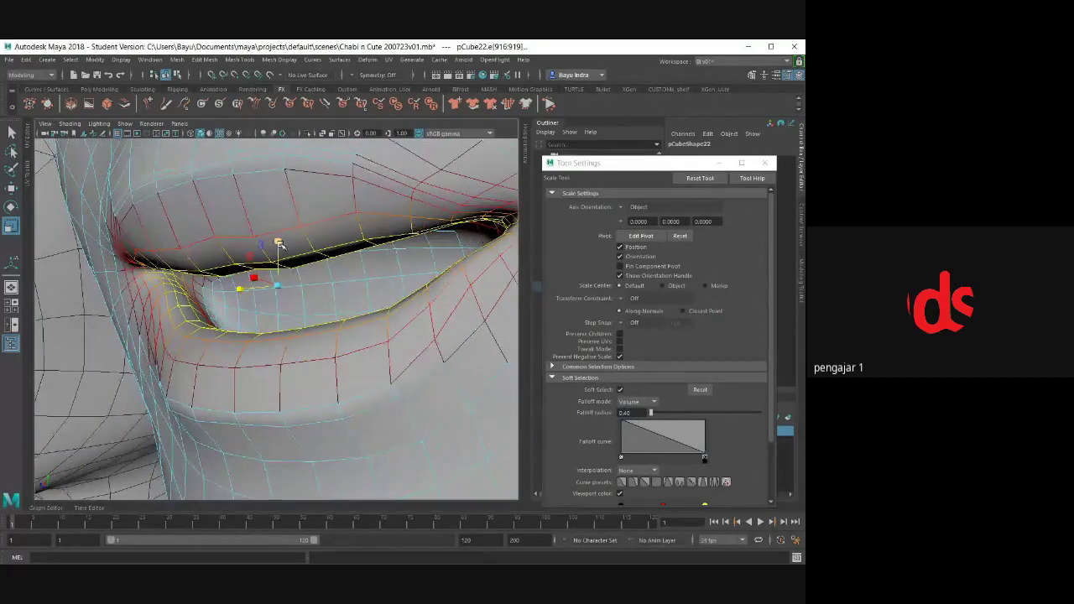
pyautogui.moveTo(277, 241); pyautogui.dragTo(279, 248)
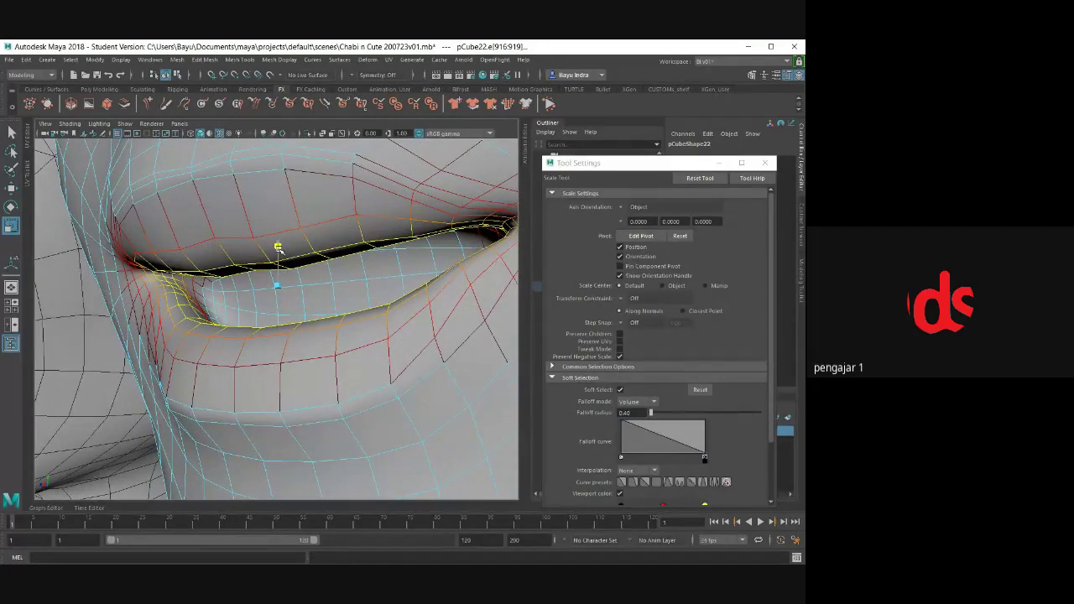
pyautogui.moveTo(278, 247); pyautogui.dragTo(278, 243)
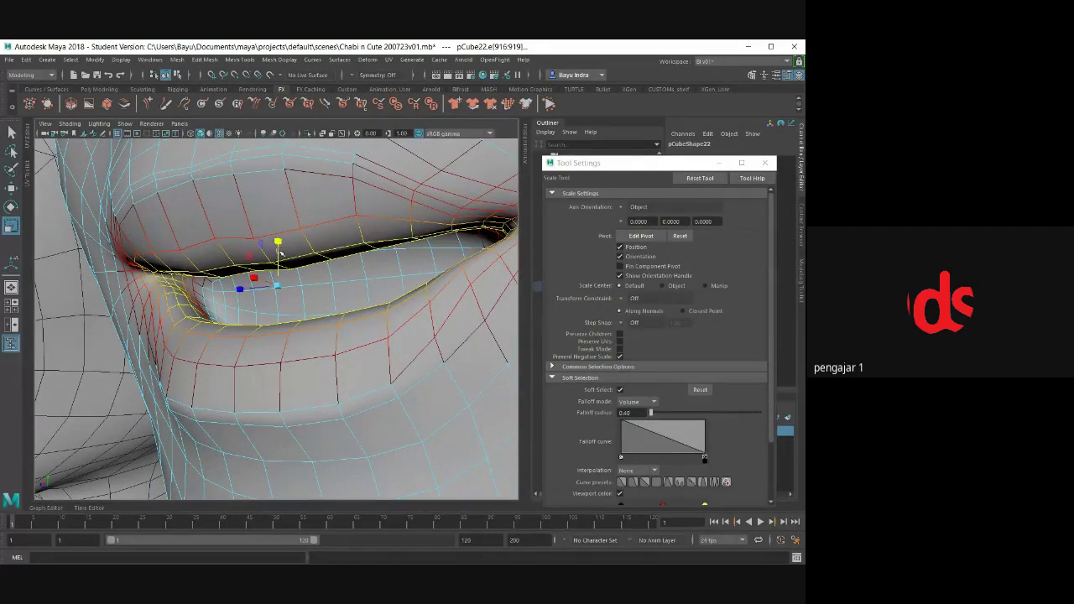
pyautogui.hotkey('ctrl', 'z')
pyautogui.moveTo(307, 231); pyautogui.dragTo(309, 246, button='right')
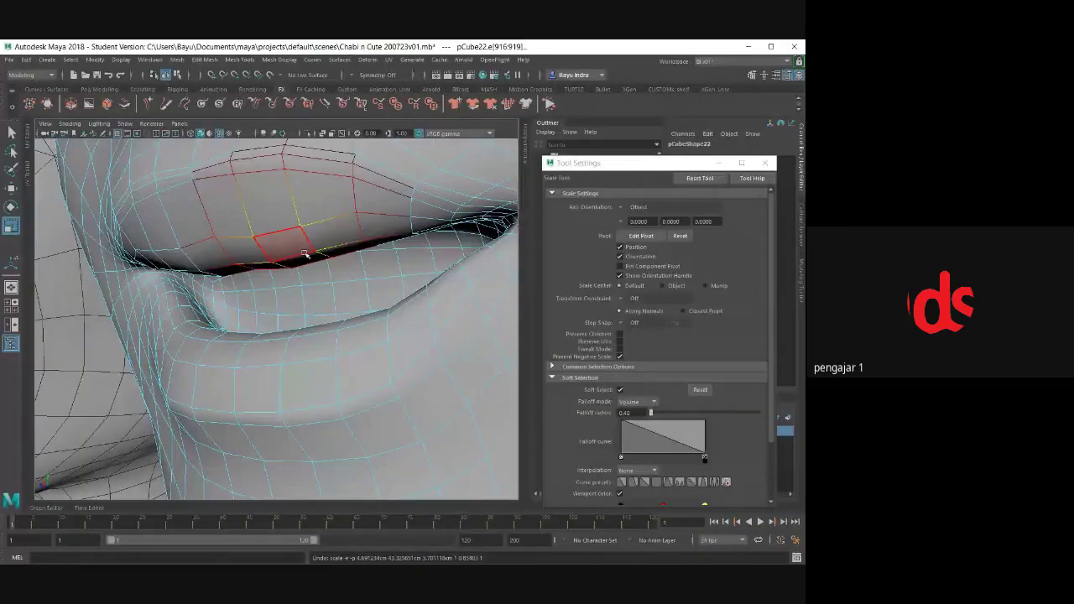
pyautogui.moveTo(310, 247)
pyautogui.keyDown('alt'); pyautogui.mouseDown()
pyautogui.moveTo(304, 325)
pyautogui.moveTo(319, 399)
pyautogui.moveTo(295, 400)
pyautogui.mouseUp(); pyautogui.keyUp('alt')
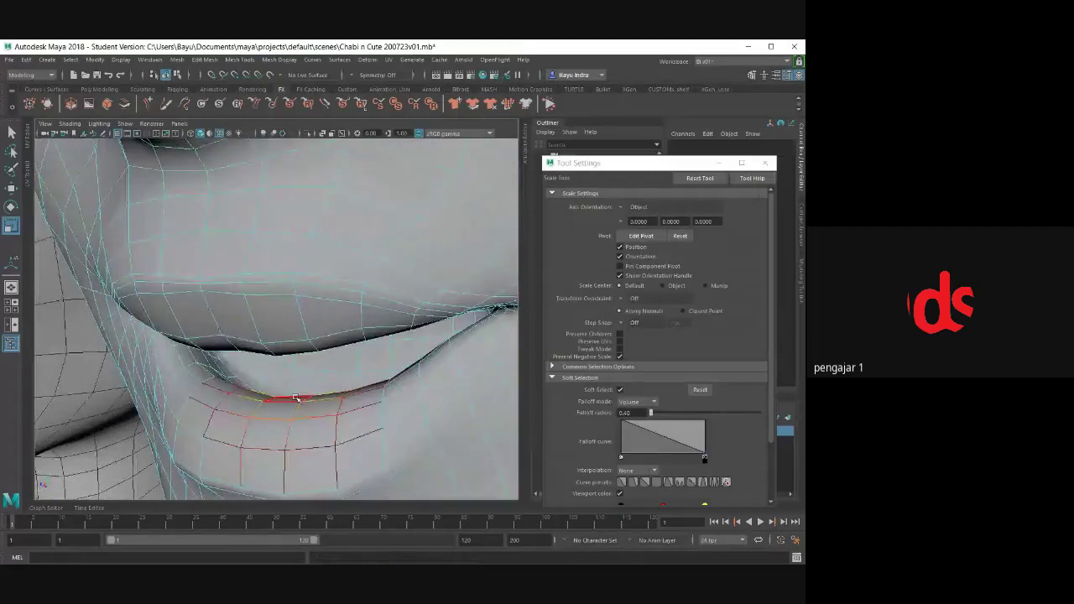
# - Select the lower-lip faces with Object Z symmetry enabled
pyautogui.click(294, 399)
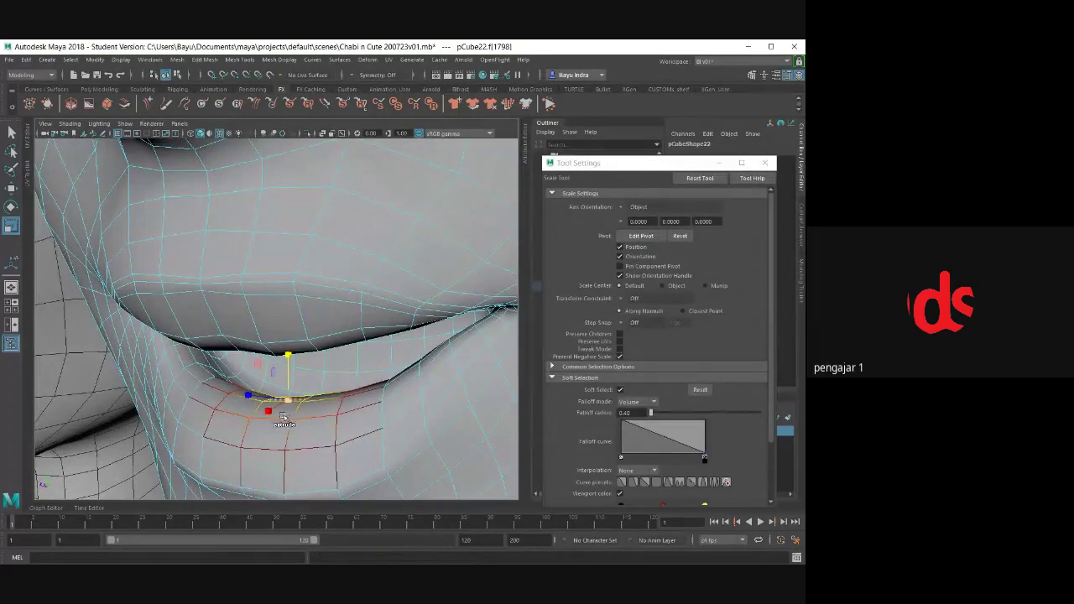
pyautogui.press('q')
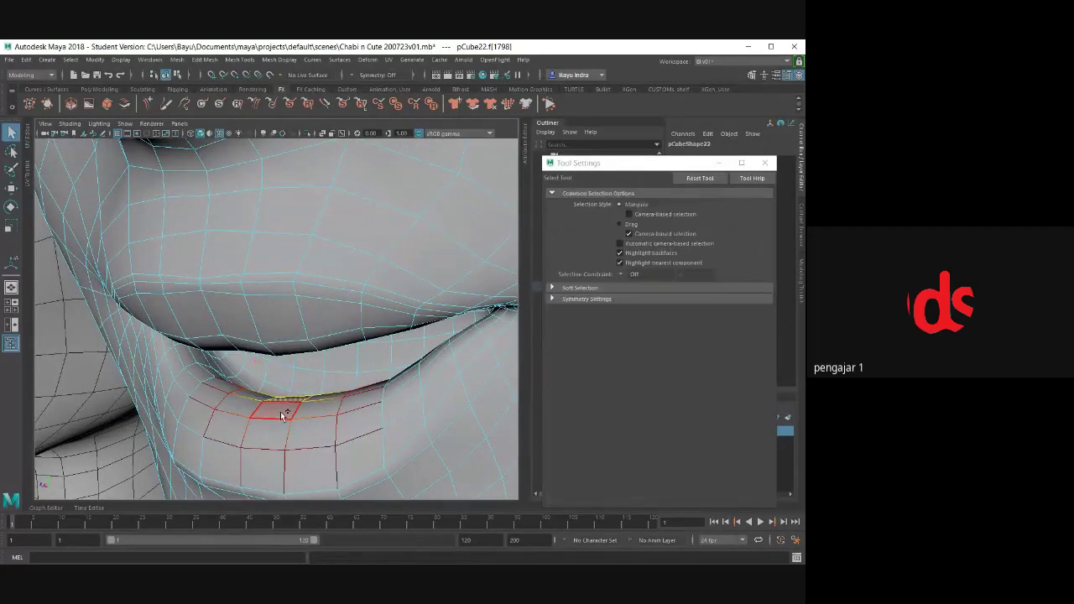
pyautogui.keyDown('shift'); pyautogui.click(273, 408); pyautogui.keyUp('shift')
pyautogui.click(378, 74)
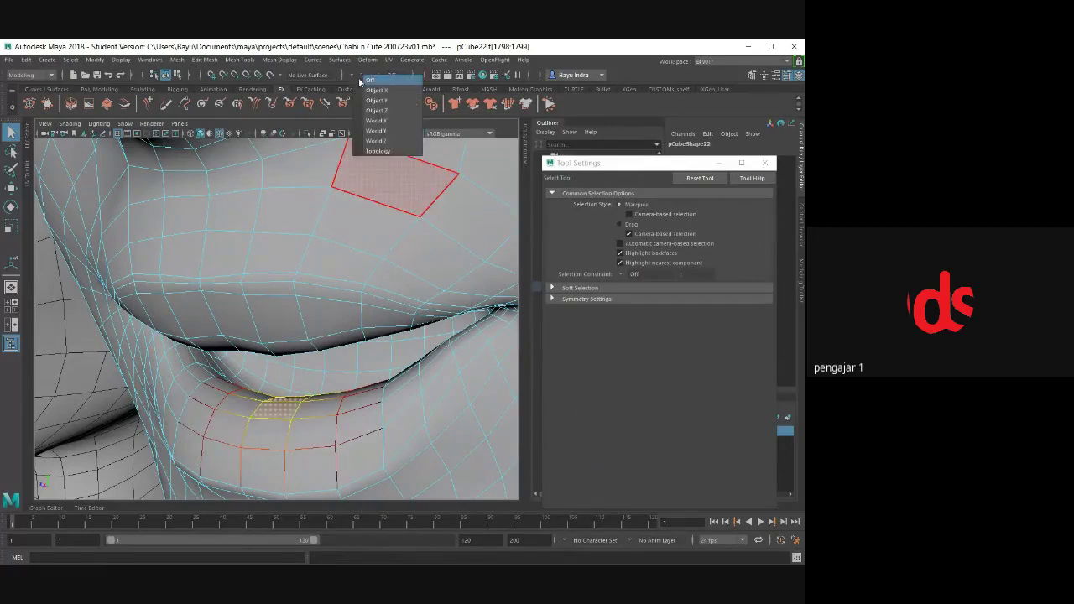
pyautogui.click(377, 110)
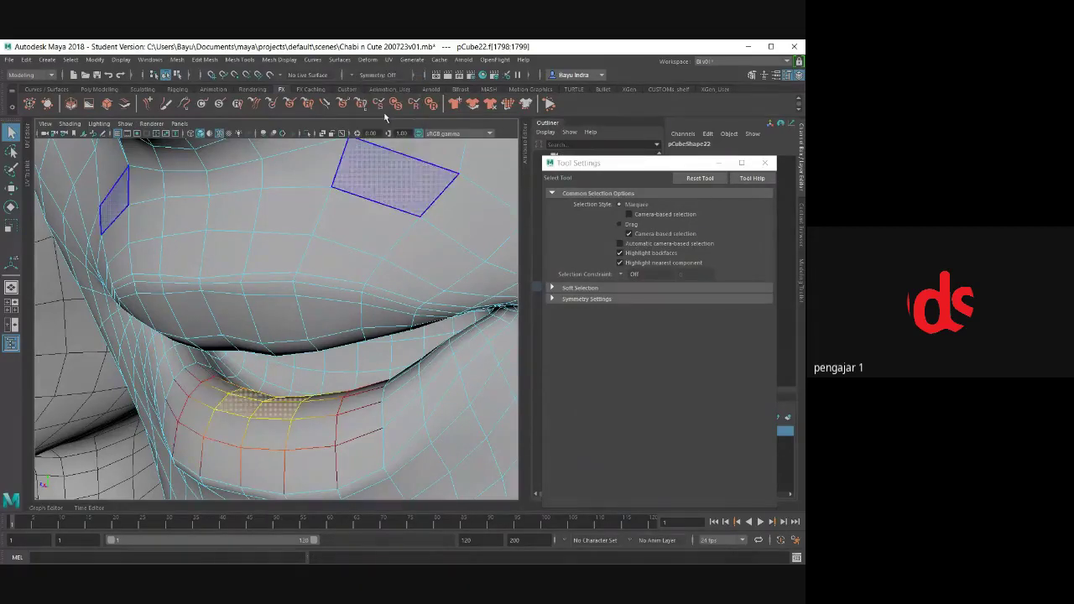
pyautogui.keyDown('shift'); pyautogui.click(319, 406); pyautogui.keyUp('shift')
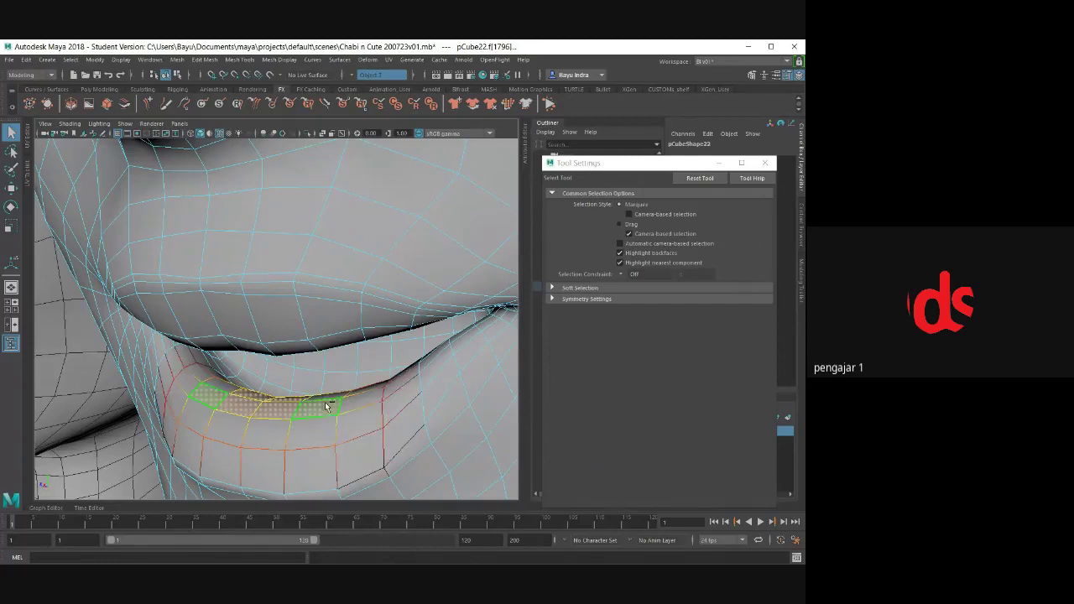
# - Move the selected lower-lip faces upward
pyautogui.moveTo(374, 409)
pyautogui.keyDown('alt'); pyautogui.mouseDown()
pyautogui.moveTo(356, 382)
pyautogui.moveTo(439, 333)
pyautogui.mouseUp(); pyautogui.keyUp('alt')
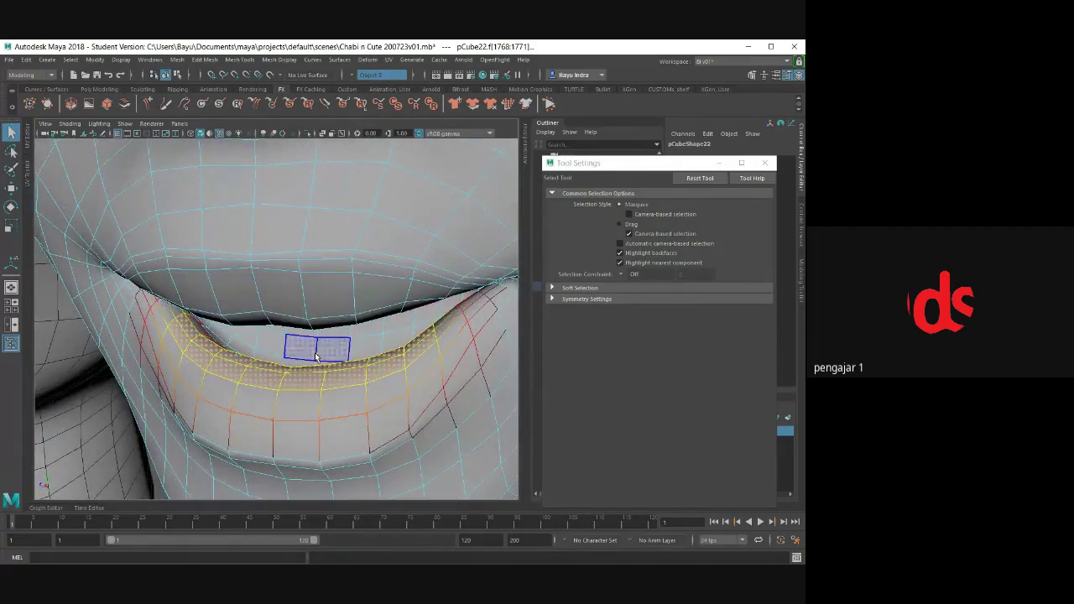
pyautogui.scroll(3, 315, 357)
pyautogui.keyDown('alt'); pyautogui.moveTo(296, 326); pyautogui.dragTo(327, 371); pyautogui.keyUp('alt')
pyautogui.press('w')
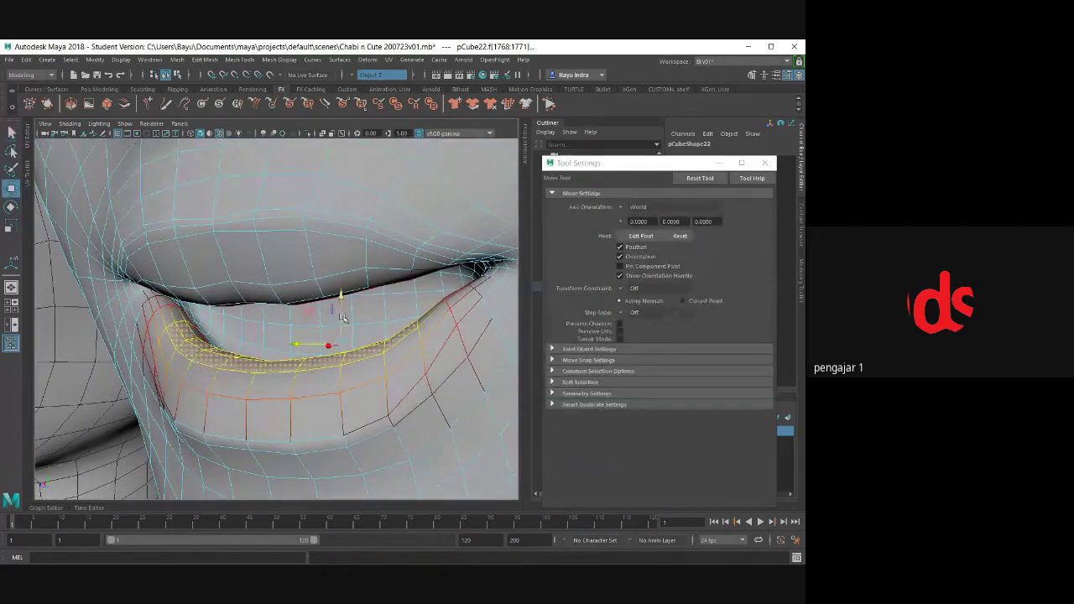
pyautogui.moveTo(342, 323); pyautogui.dragTo(342, 277)
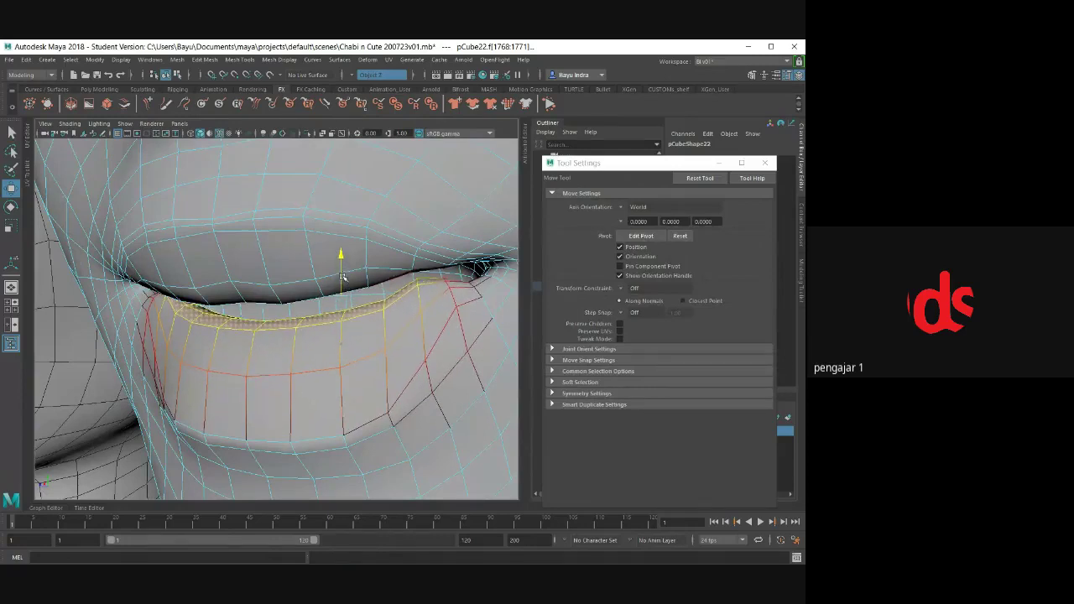
# - Select the row of faces below the lip plus two cheek faces and lift them upward
pyautogui.moveTo(361, 340)
pyautogui.keyDown('alt'); pyautogui.mouseDown()
pyautogui.moveTo(300, 311)
pyautogui.moveTo(302, 376)
pyautogui.mouseUp(); pyautogui.keyUp('alt')
pyautogui.doubleClick(301, 376)
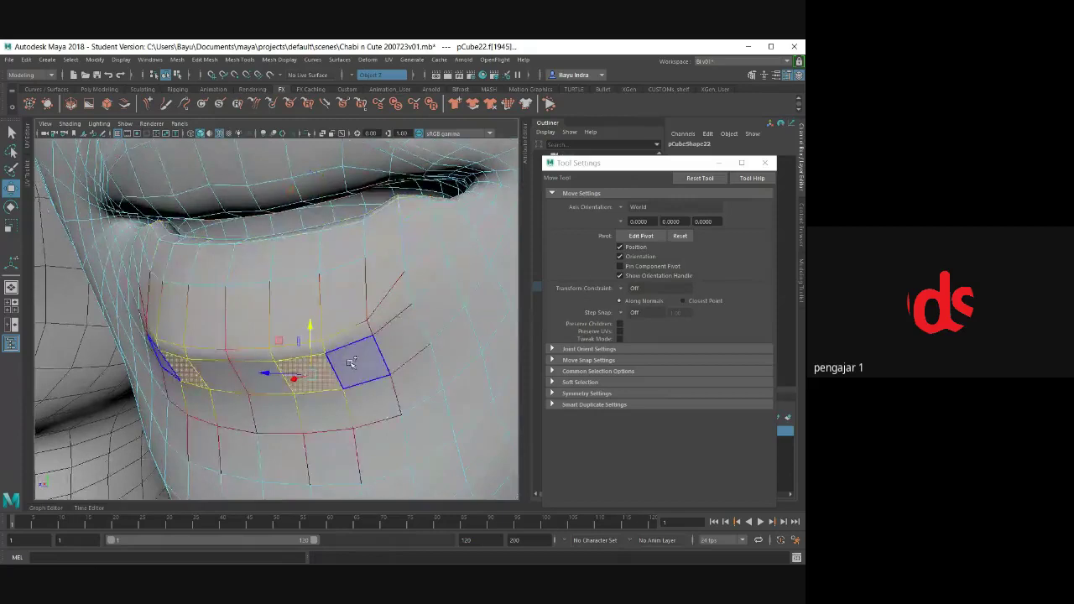
pyautogui.keyDown('shift'); pyautogui.click(351, 362); pyautogui.keyUp('shift')
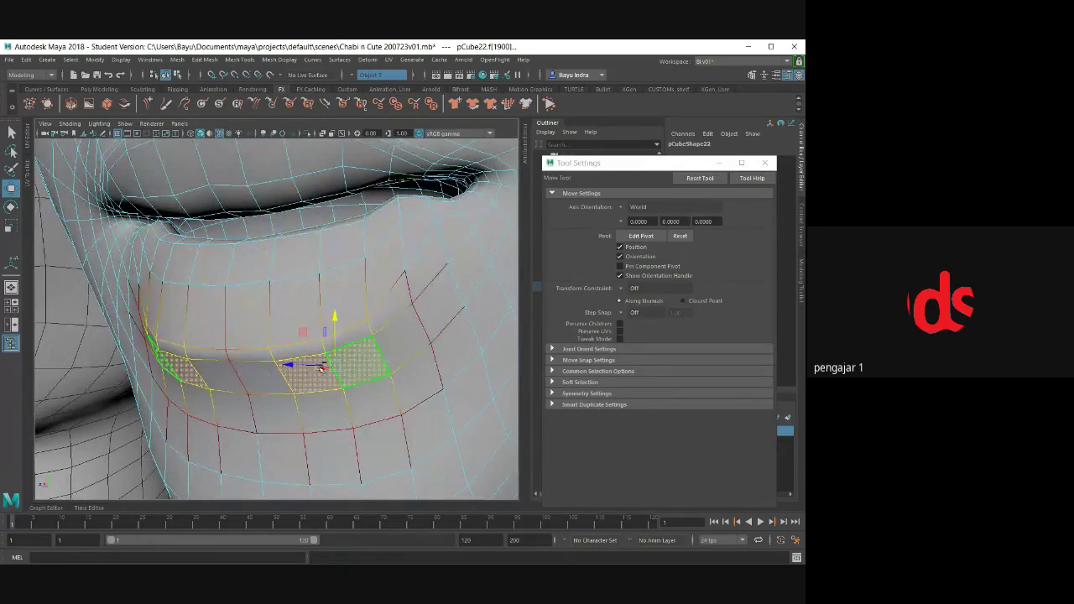
pyautogui.keyDown('shift'); pyautogui.doubleClick(321, 367); pyautogui.keyUp('shift')
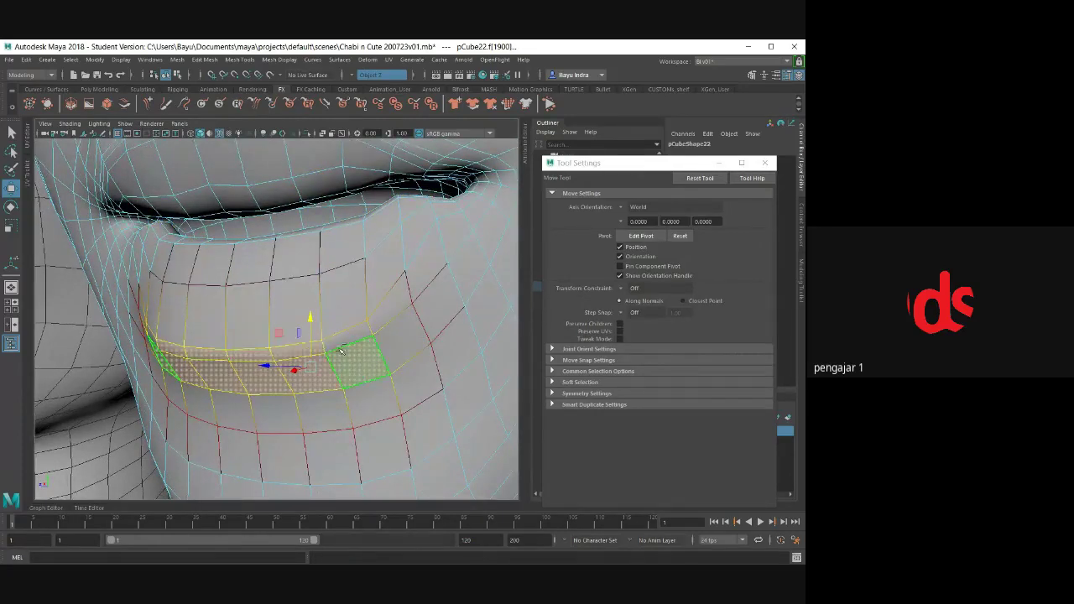
pyautogui.moveTo(340, 350); pyautogui.dragTo(387, 312, button='middle')
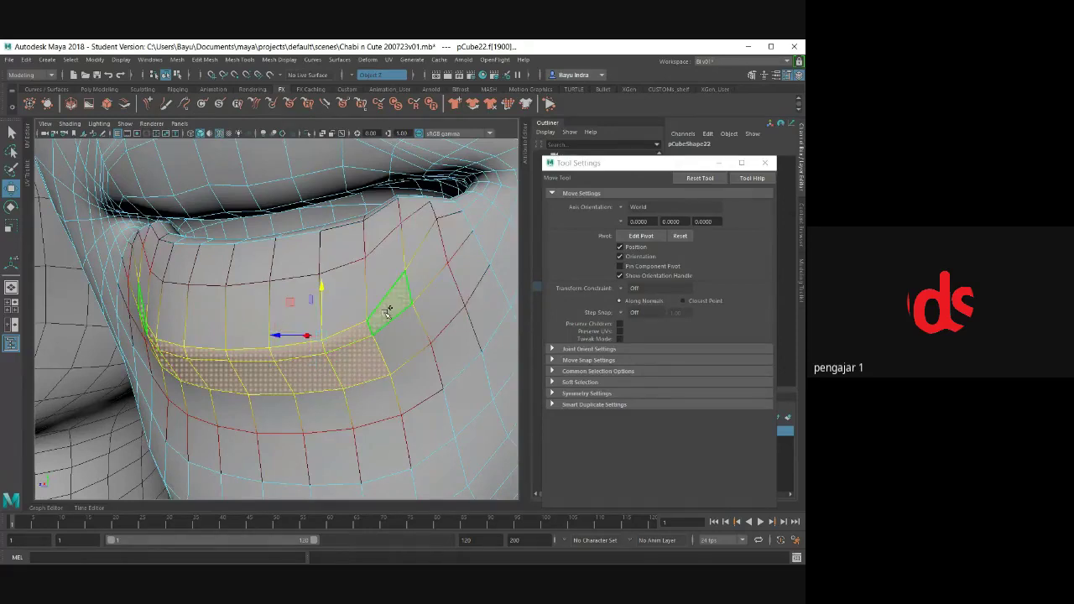
pyautogui.keyDown('shift'); pyautogui.click(281, 312); pyautogui.keyUp('shift')
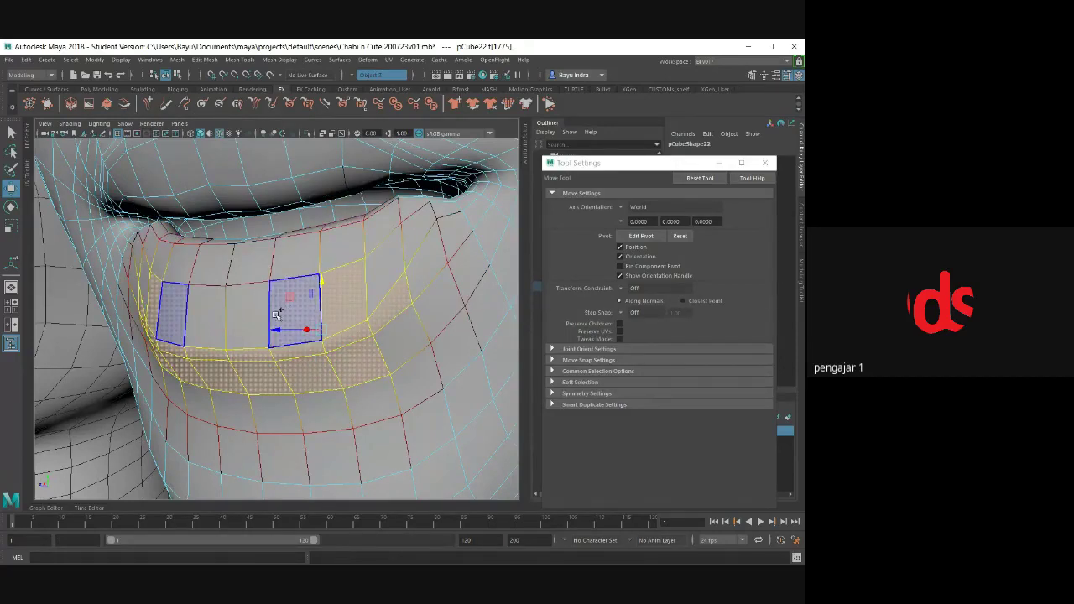
pyautogui.moveTo(320, 280)
pyautogui.mouseDown()
pyautogui.moveTo(319, 289)
pyautogui.moveTo(317, 269)
pyautogui.mouseUp()
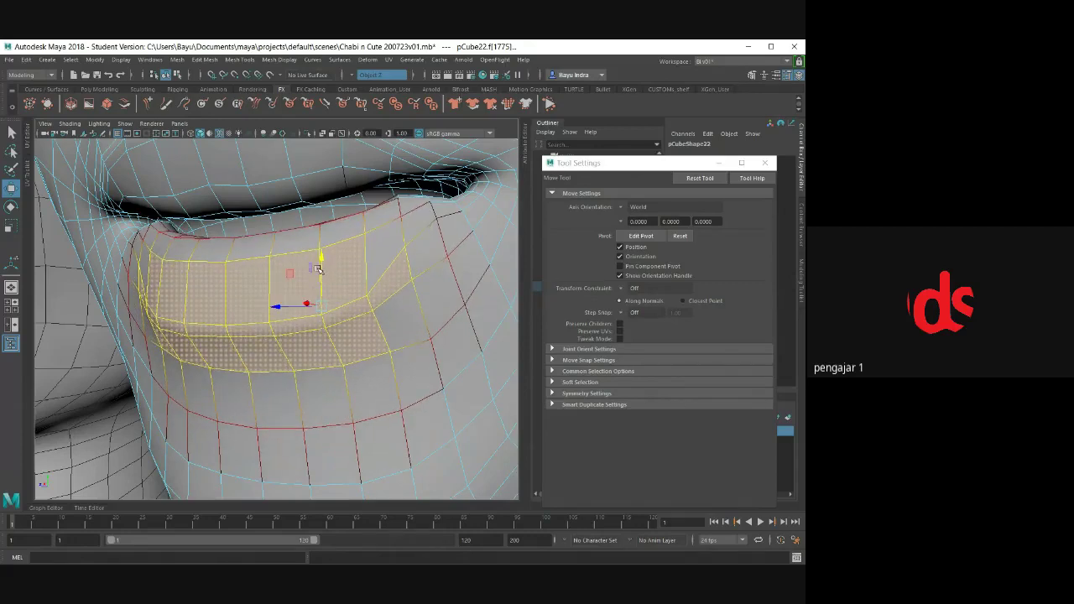
# - Reshape the cheek faces around the mouth and select a strip of faces along the lip
pyautogui.keyDown('alt'); pyautogui.moveTo(318, 269); pyautogui.dragTo(255, 311, button='middle'); pyautogui.keyUp('alt')
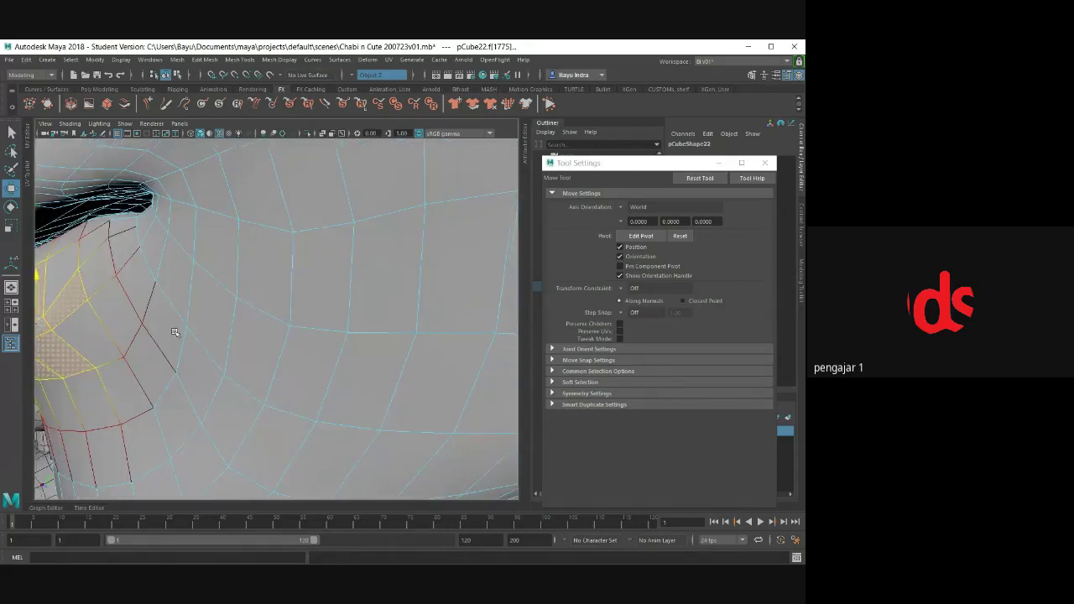
pyautogui.scroll(-8, 252, 307)
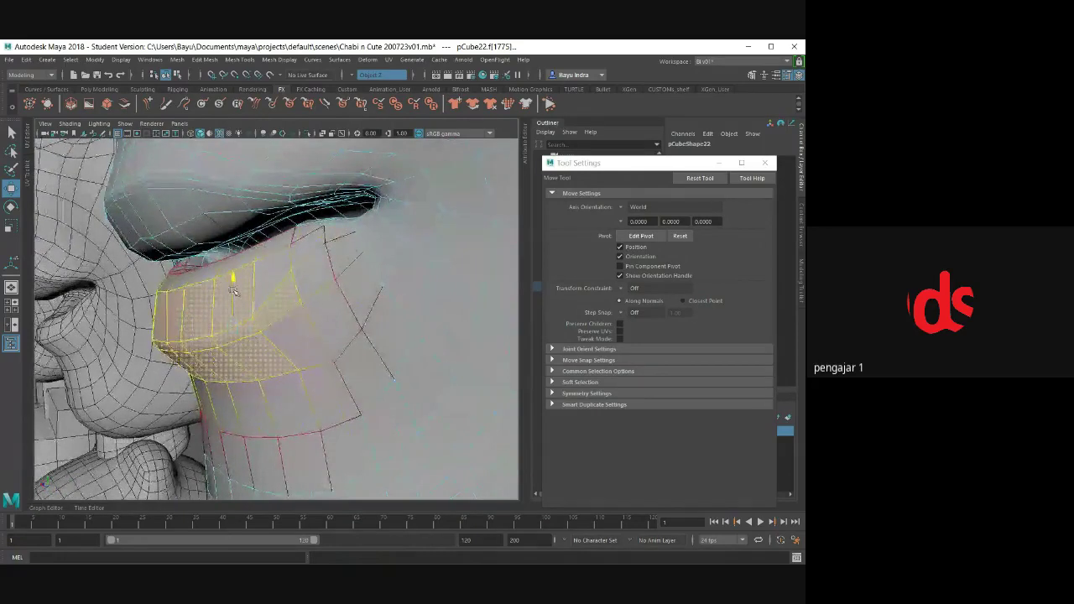
pyautogui.moveTo(234, 293)
pyautogui.mouseDown()
pyautogui.moveTo(313, 378)
pyautogui.moveTo(330, 338)
pyautogui.mouseUp()
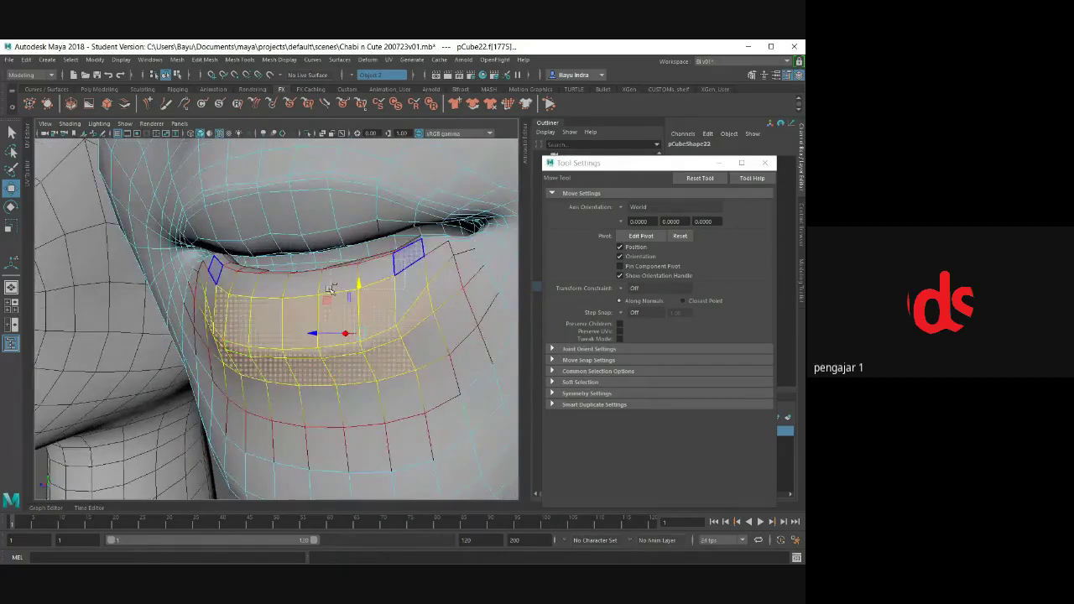
pyautogui.click(281, 322)
pyautogui.moveTo(458, 300); pyautogui.dragTo(421, 318)
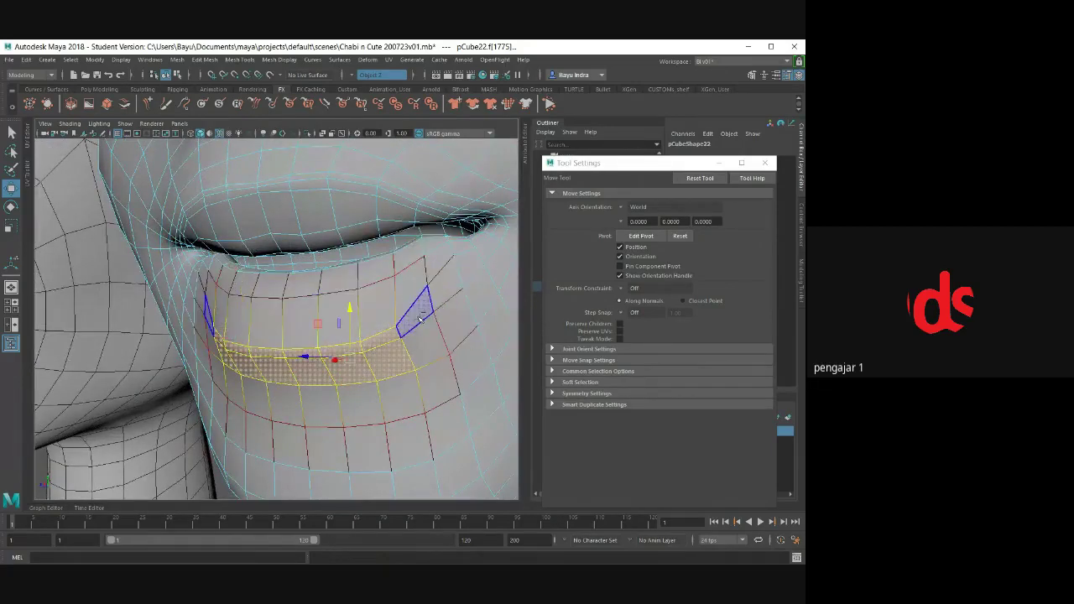
pyautogui.moveTo(352, 328)
pyautogui.mouseDown()
pyautogui.moveTo(352, 316)
pyautogui.moveTo(283, 352)
pyautogui.moveTo(332, 344)
pyautogui.moveTo(297, 302)
pyautogui.moveTo(307, 316)
pyautogui.moveTo(247, 307)
pyautogui.mouseUp()
pyautogui.scroll(3, 317, 321)
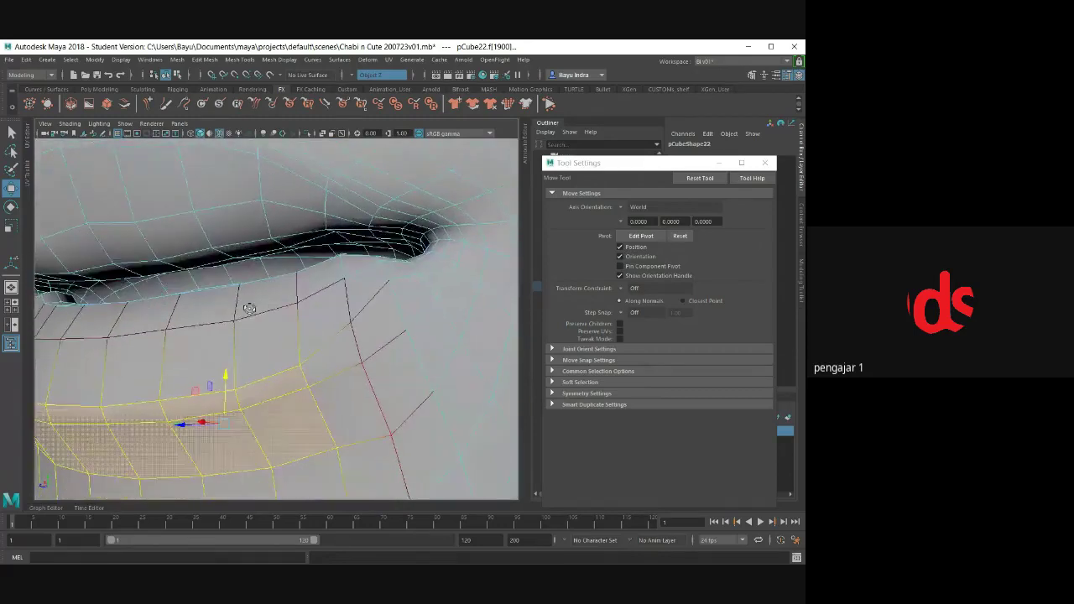
pyautogui.doubleClick(164, 269)
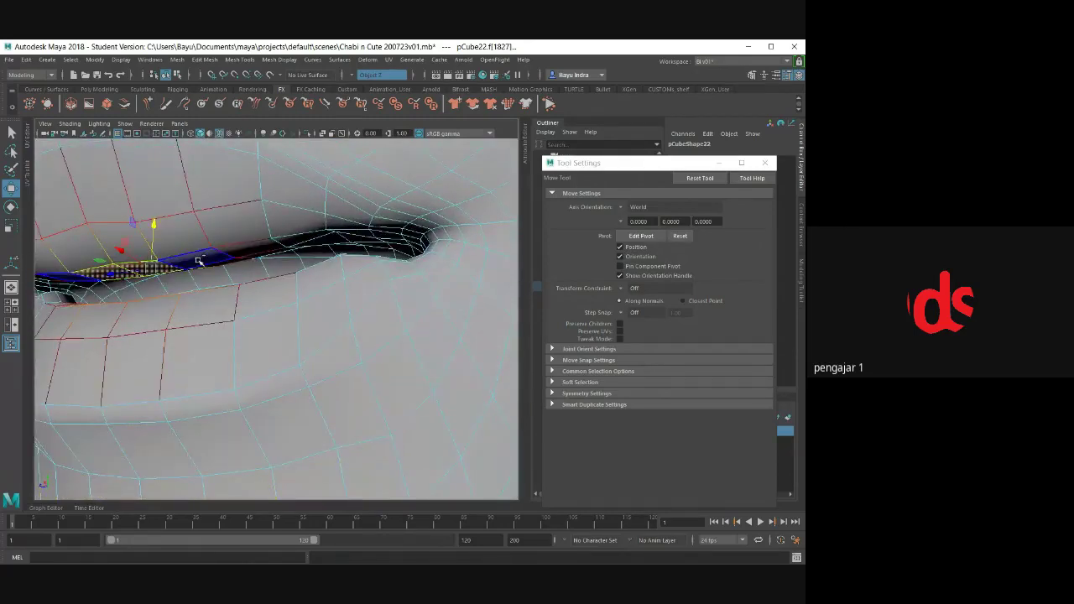
pyautogui.keyDown('alt'); pyautogui.moveTo(199, 262); pyautogui.dragTo(235, 336); pyautogui.keyUp('alt')
# - Flatten a strip of lower-lip faces by scaling them vertically
pyautogui.doubleClick(231, 387)
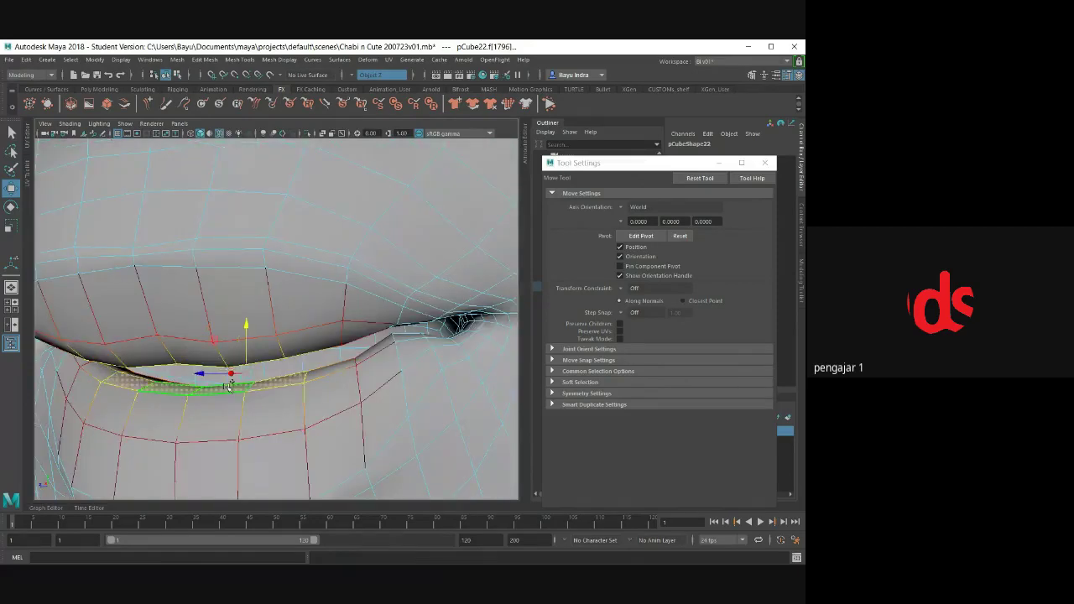
pyautogui.press('r')
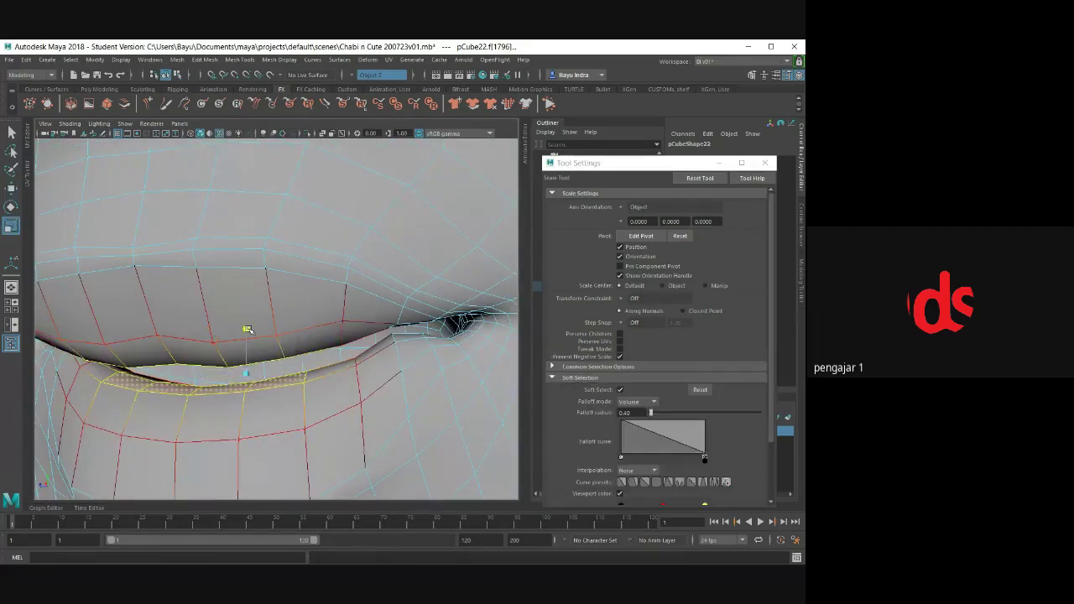
pyautogui.moveTo(246, 340)
pyautogui.mouseDown()
pyautogui.moveTo(246, 351)
pyautogui.moveTo(343, 366)
pyautogui.moveTo(371, 418)
pyautogui.moveTo(367, 373)
pyautogui.mouseUp()
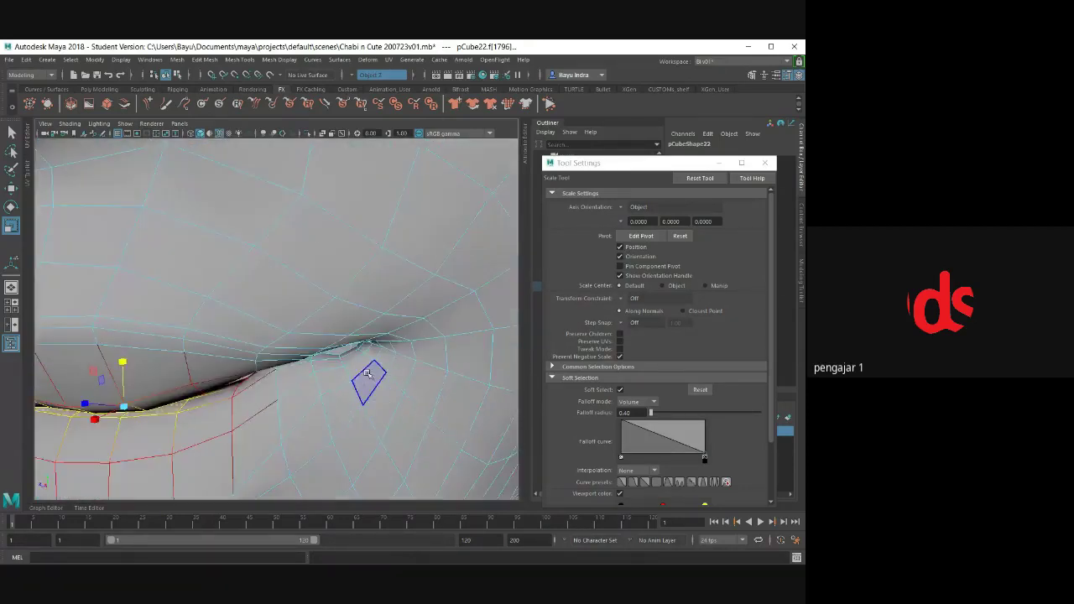
pyautogui.click(338, 361)
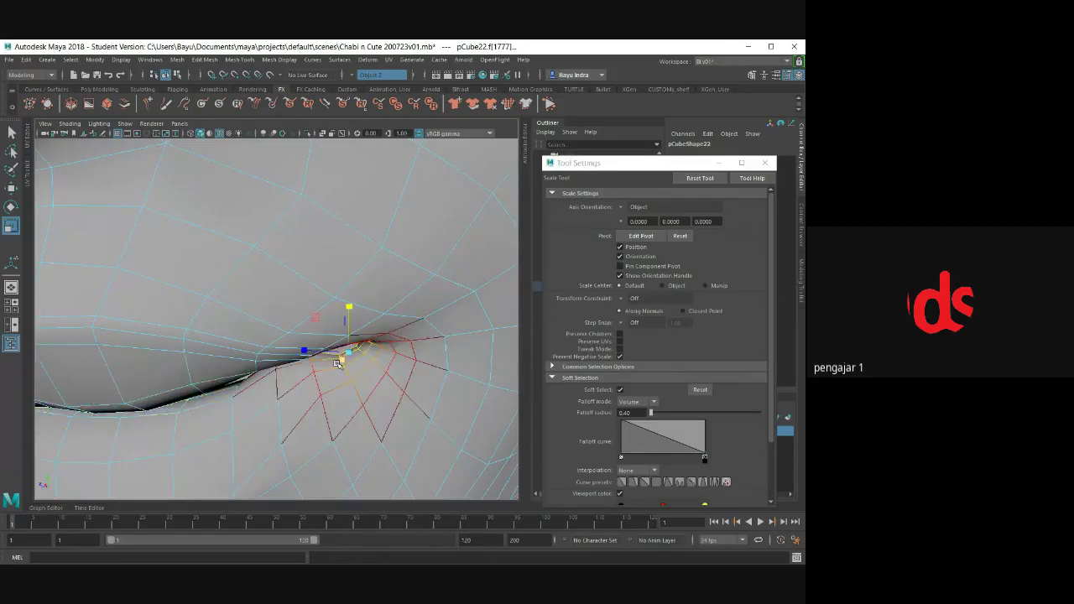
pyautogui.moveTo(337, 362)
pyautogui.keyDown('alt'); pyautogui.mouseDown()
pyautogui.moveTo(361, 369)
pyautogui.moveTo(319, 298)
pyautogui.mouseUp(); pyautogui.keyUp('alt')
# - Set the soft-selection falloff radius to 0.20 and select the mouth-corner components
pyautogui.press('w')
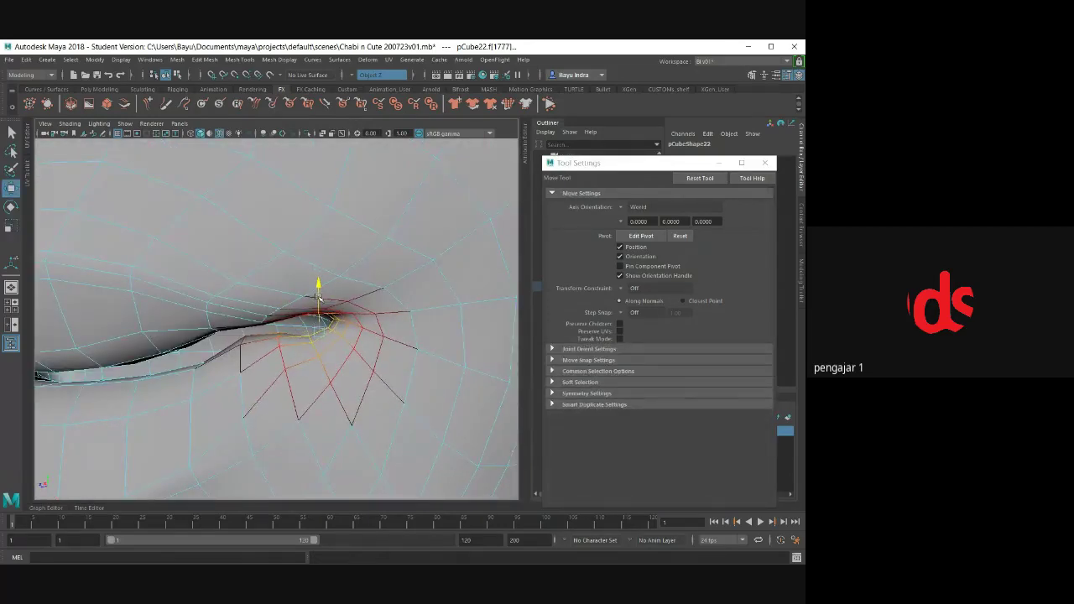
pyautogui.click(580, 381)
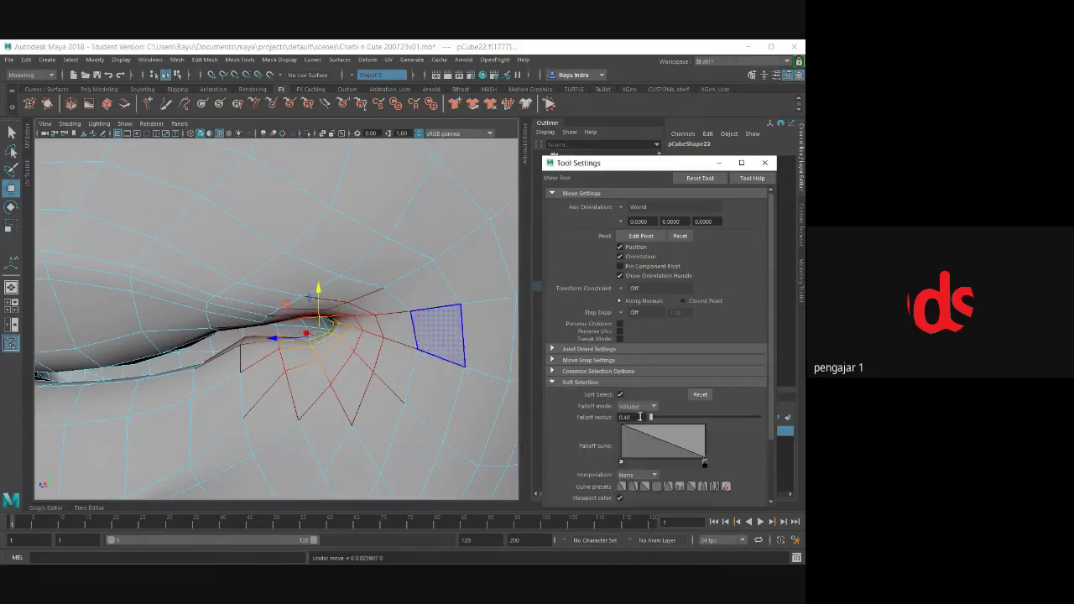
pyautogui.write('1')
pyautogui.press('Return')
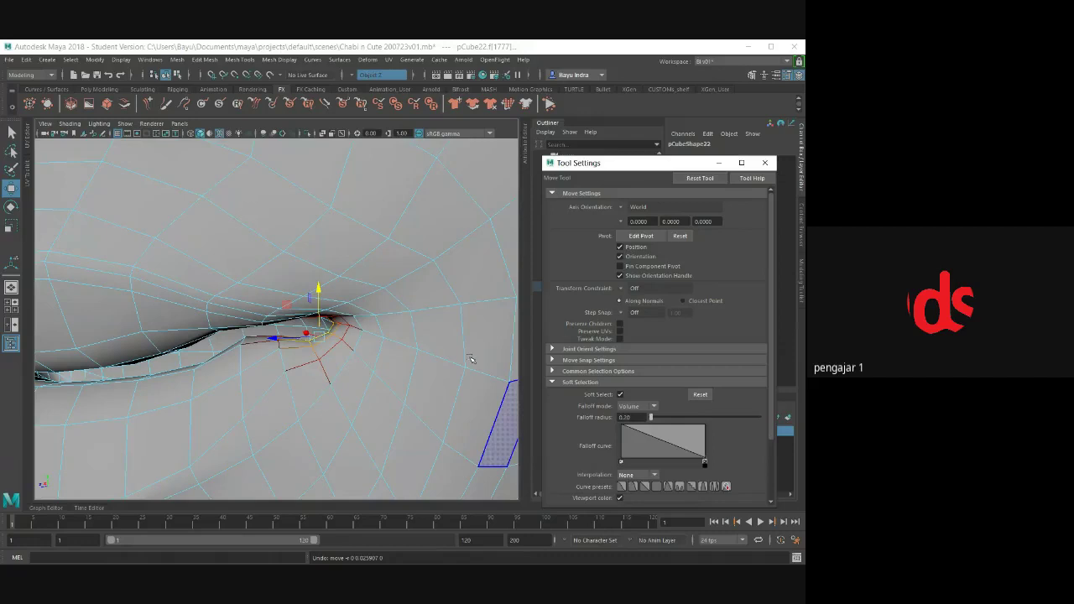
pyautogui.click(318, 312)
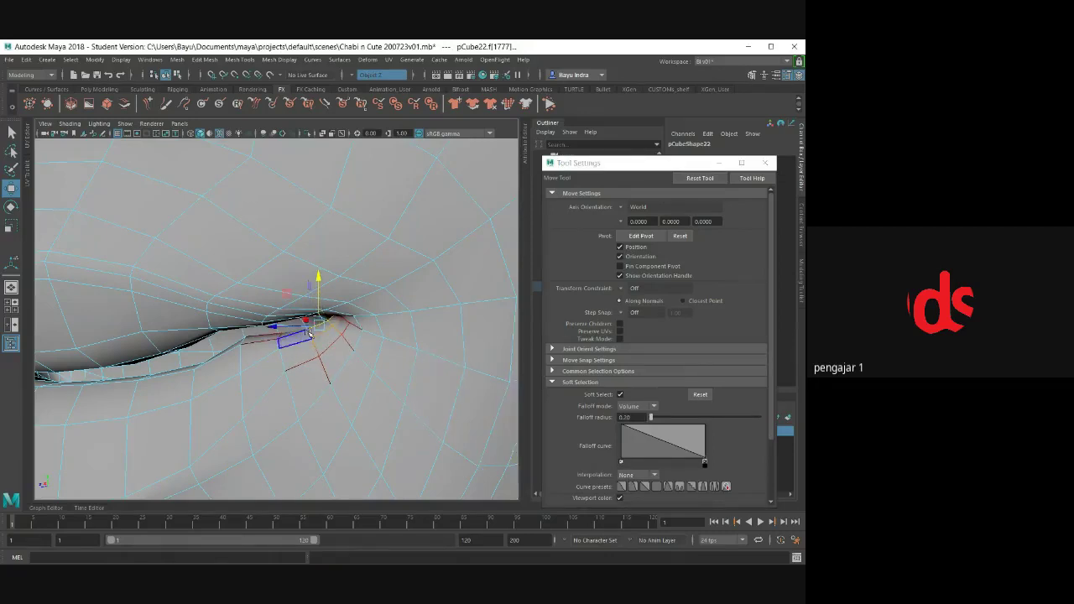
pyautogui.keyDown('alt'); pyautogui.moveTo(297, 384); pyautogui.dragTo(301, 387); pyautogui.keyUp('alt')
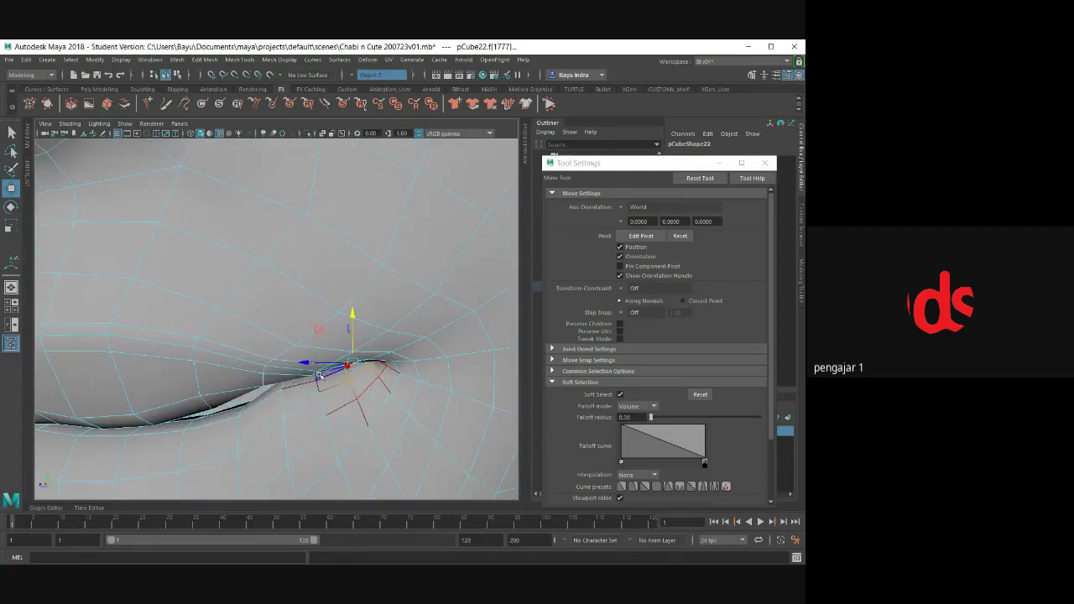
pyautogui.click(299, 383)
pyautogui.keyDown('alt'); pyautogui.moveTo(298, 383); pyautogui.dragTo(304, 284); pyautogui.keyUp('alt')
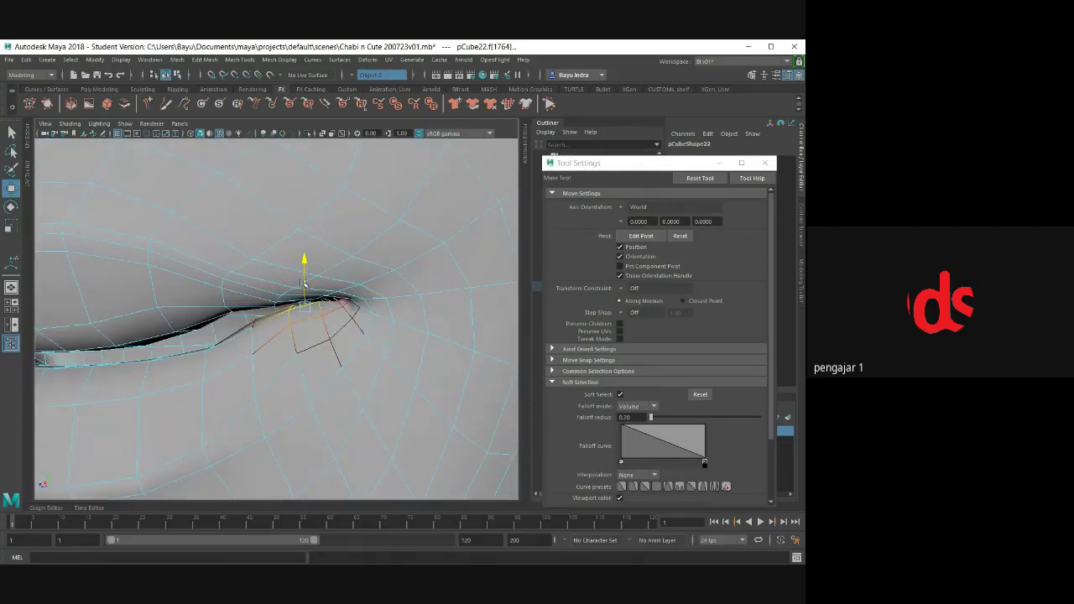
pyautogui.keyDown('alt'); pyautogui.moveTo(304, 283); pyautogui.dragTo(267, 309); pyautogui.keyUp('alt')
pyautogui.click(266, 310)
# - Close the tool settings and return to whole-object selection mode
pyautogui.scroll(-5, 267, 310)
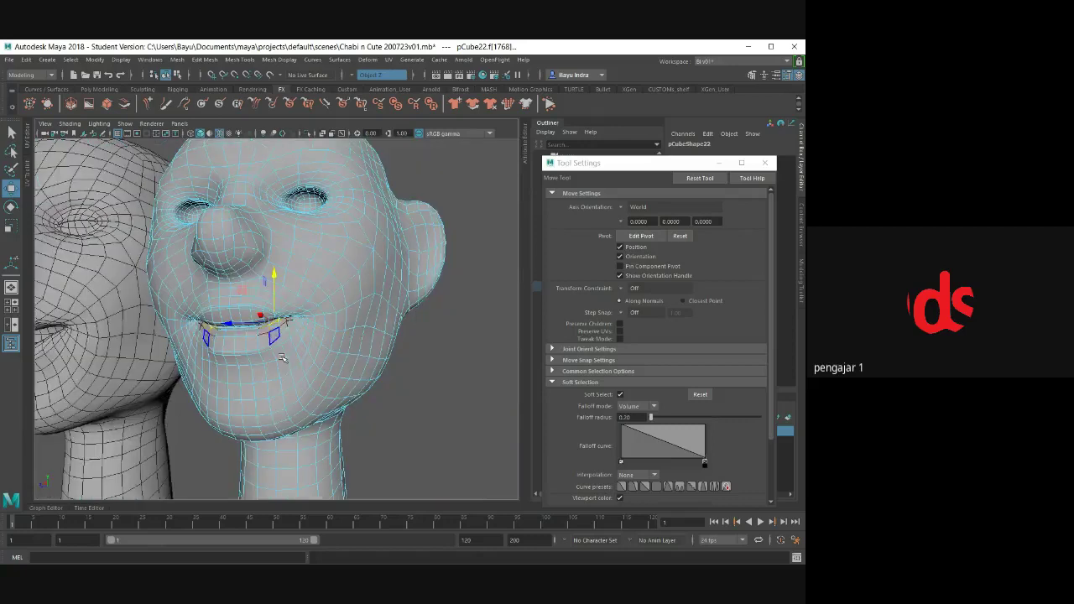
pyautogui.keyDown('alt'); pyautogui.moveTo(282, 359); pyautogui.dragTo(299, 357); pyautogui.keyUp('alt')
pyautogui.click(643, 385)
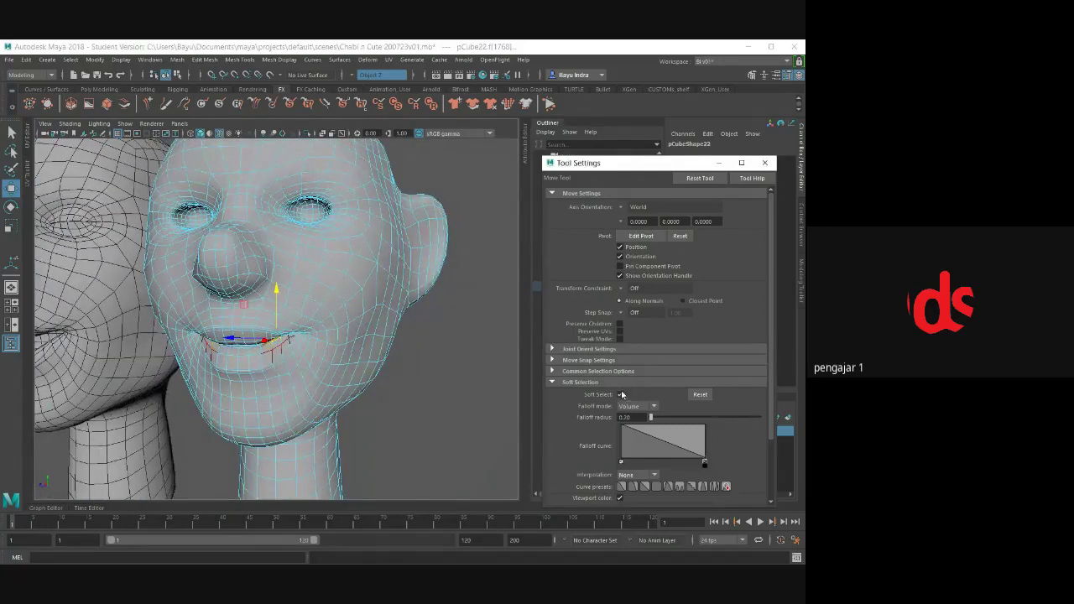
pyautogui.click(765, 162)
pyautogui.keyDown('alt'); pyautogui.moveTo(474, 307); pyautogui.dragTo(440, 307); pyautogui.keyUp('alt')
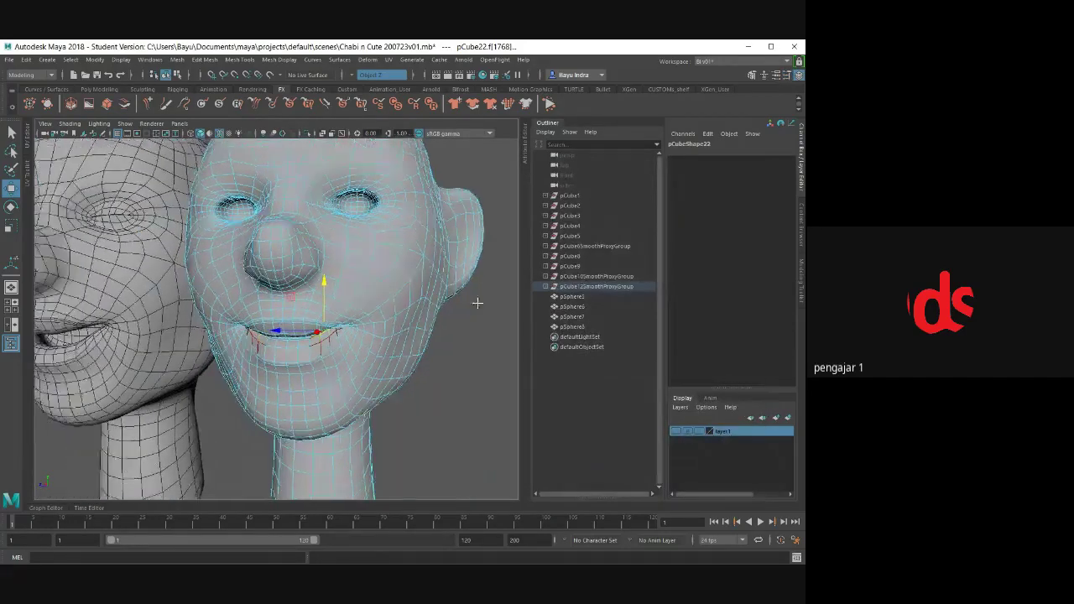
pyautogui.scroll(-5, 428, 313)
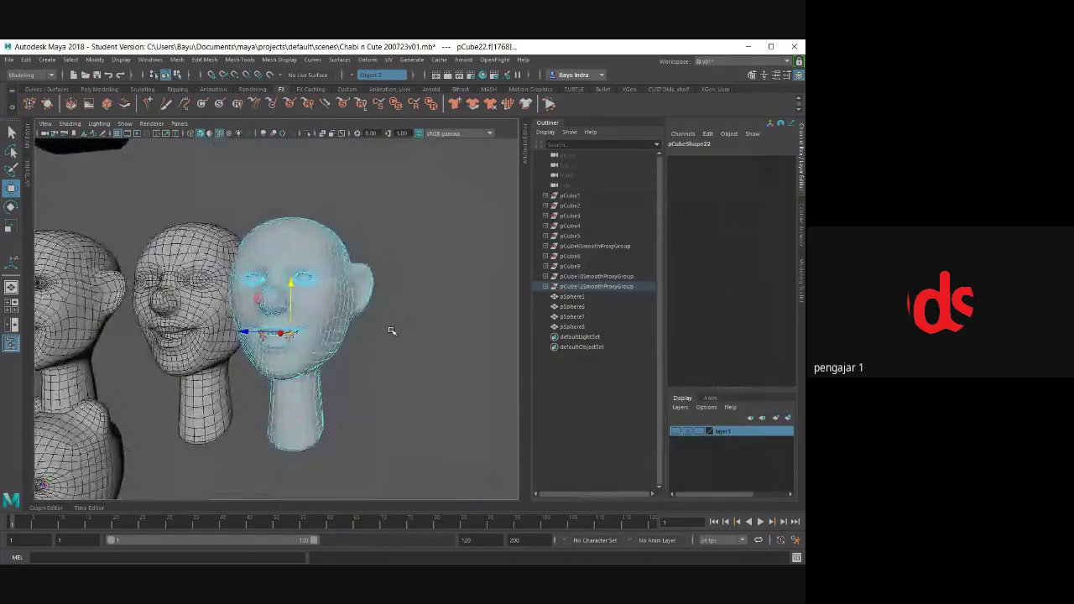
pyautogui.rightClick(396, 253)
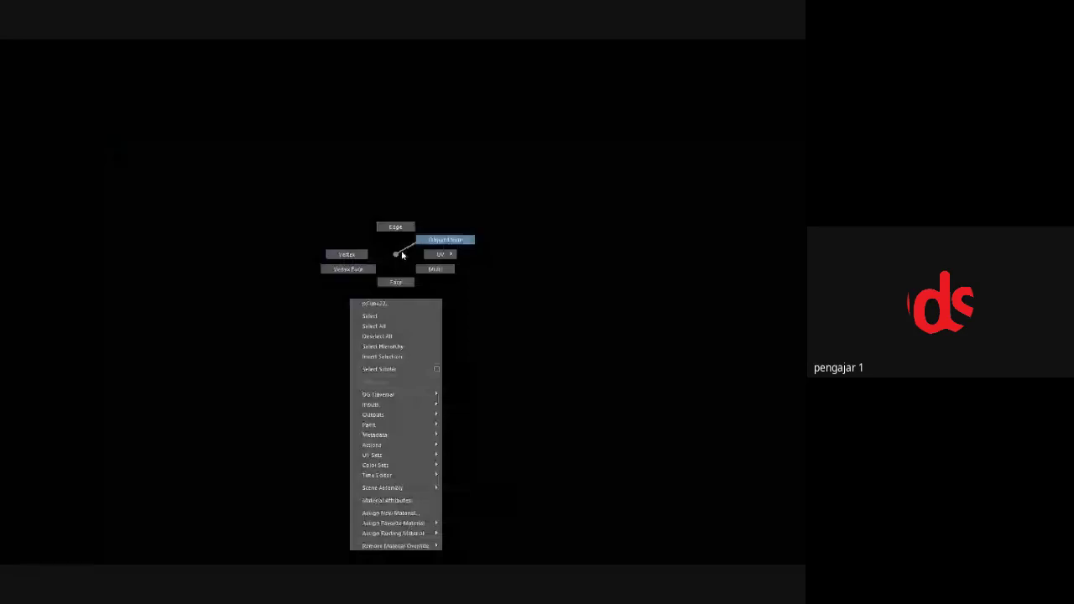
pyautogui.moveTo(395, 254); pyautogui.dragTo(402, 255, button='right')
pyautogui.keyDown('alt'); pyautogui.moveTo(402, 255); pyautogui.dragTo(356, 368); pyautogui.keyUp('alt')
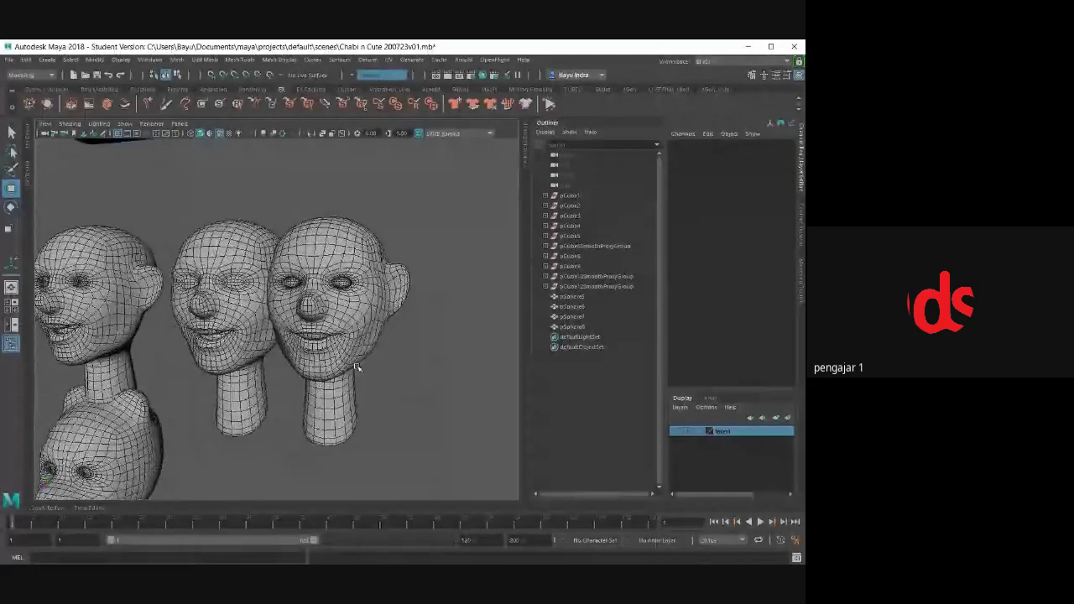
# - Select the right smiling head, then the left head, and create a Blend Shape
pyautogui.click(369, 267)
pyautogui.keyDown('shift'); pyautogui.click(148, 282); pyautogui.keyUp('shift')
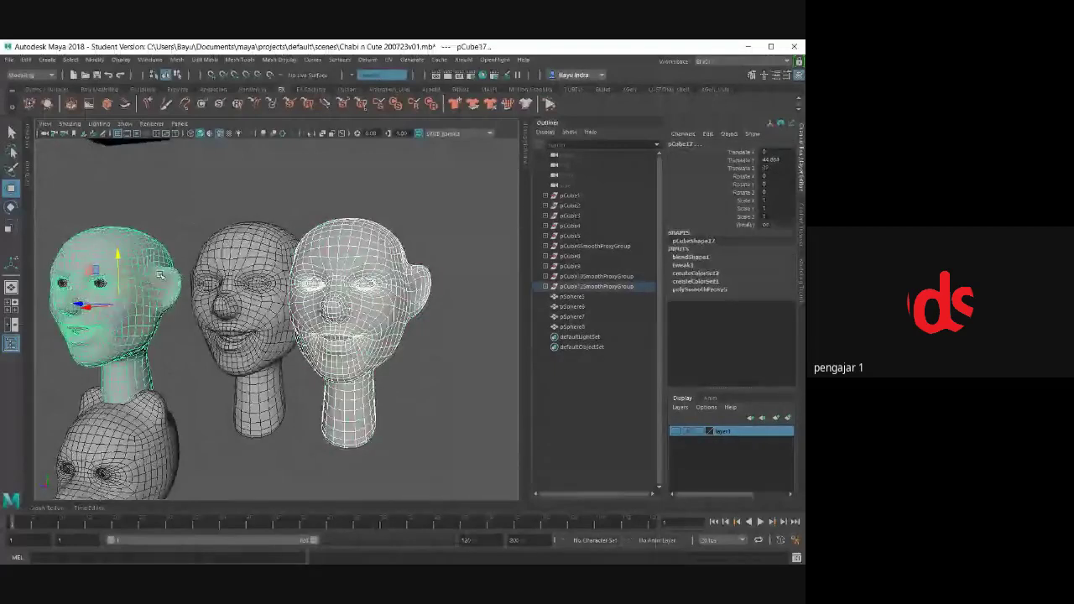
pyautogui.click(368, 59)
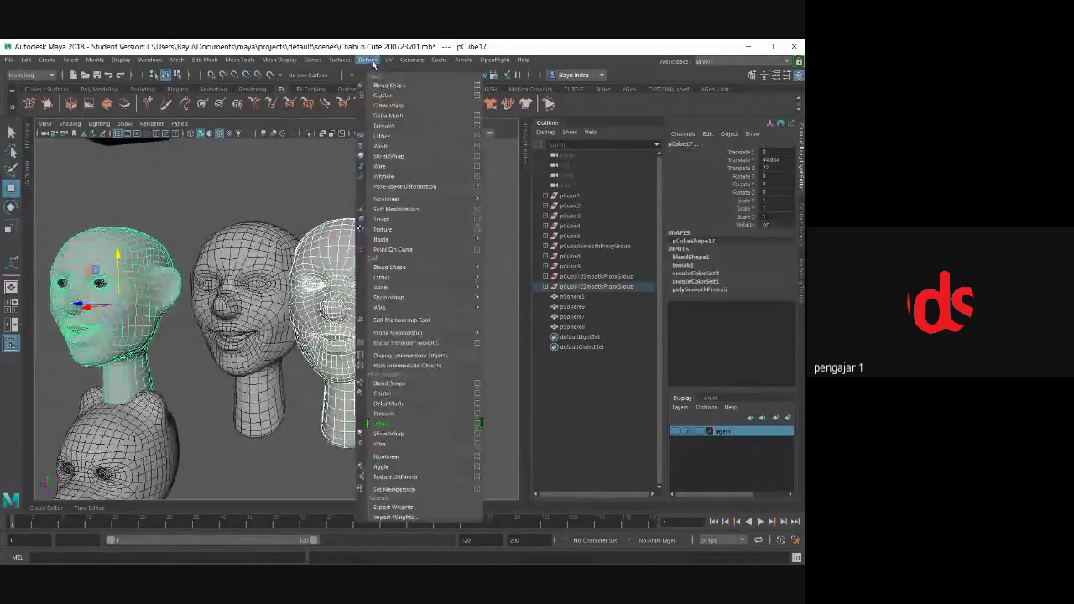
pyautogui.click(397, 87)
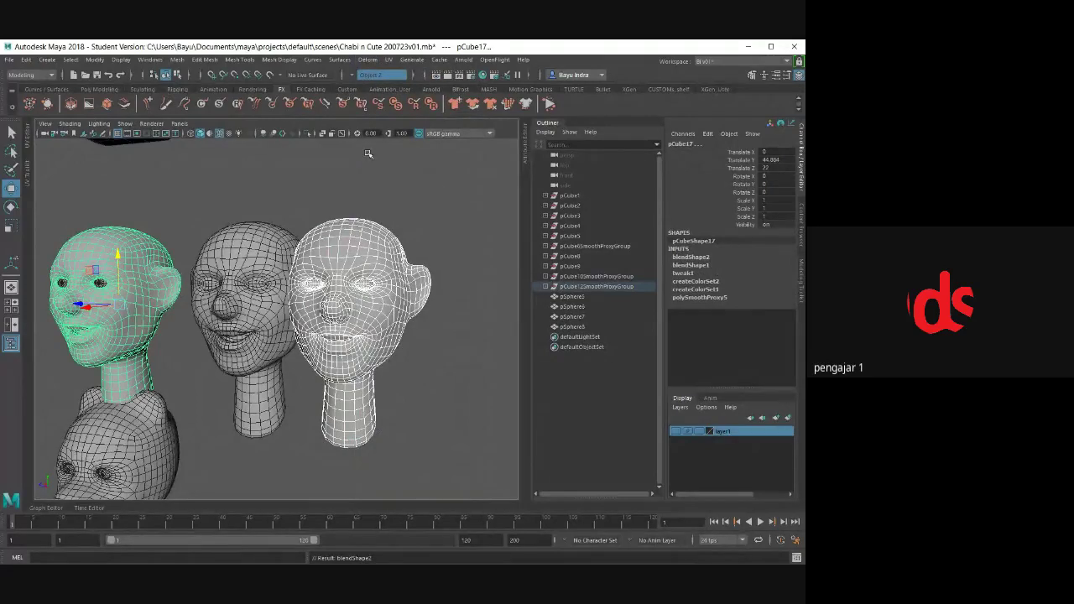
# - Frame the head and raise blendShape2's pCube22 weight to test the smile
pyautogui.press('f')
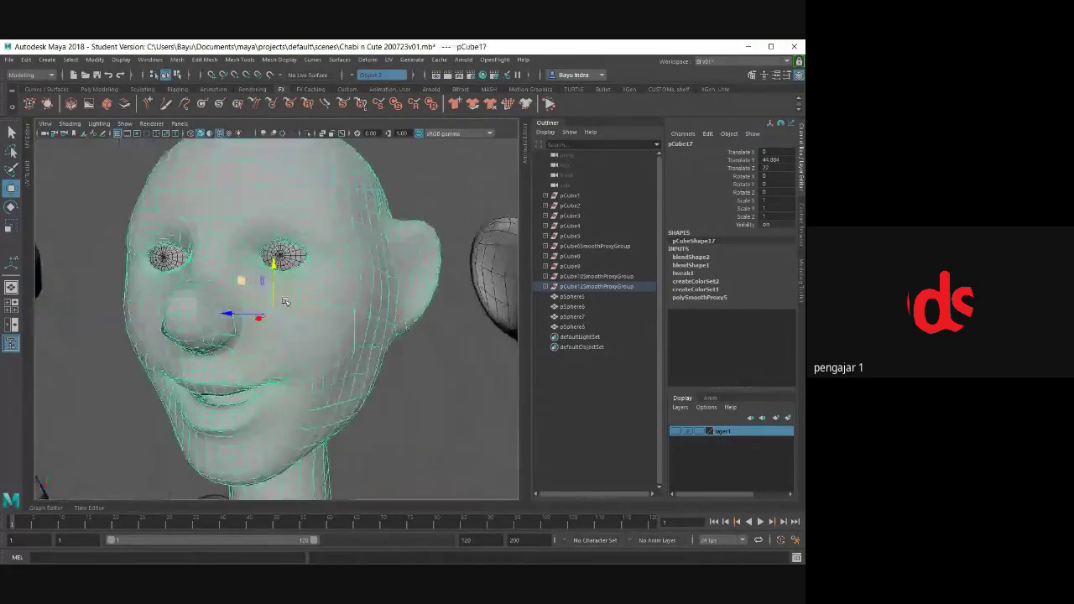
pyautogui.click(703, 266)
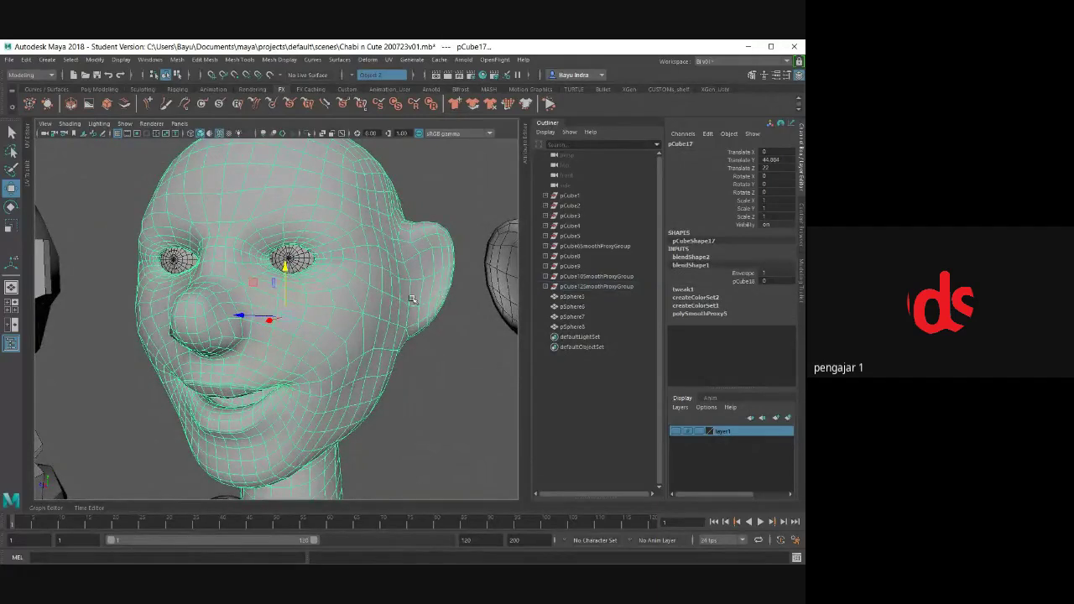
pyautogui.click(695, 258)
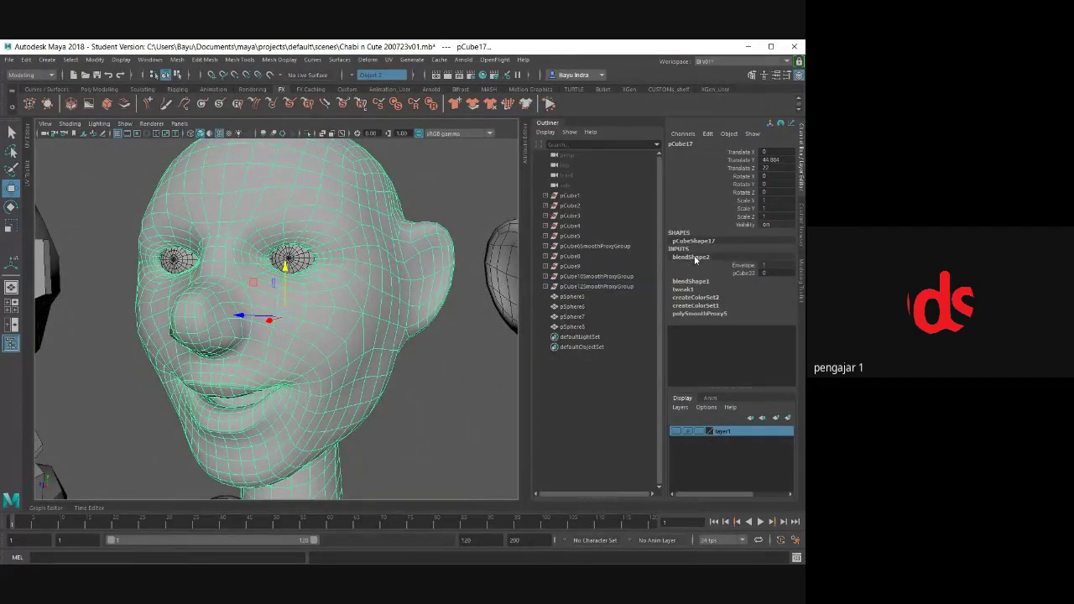
pyautogui.click(749, 275)
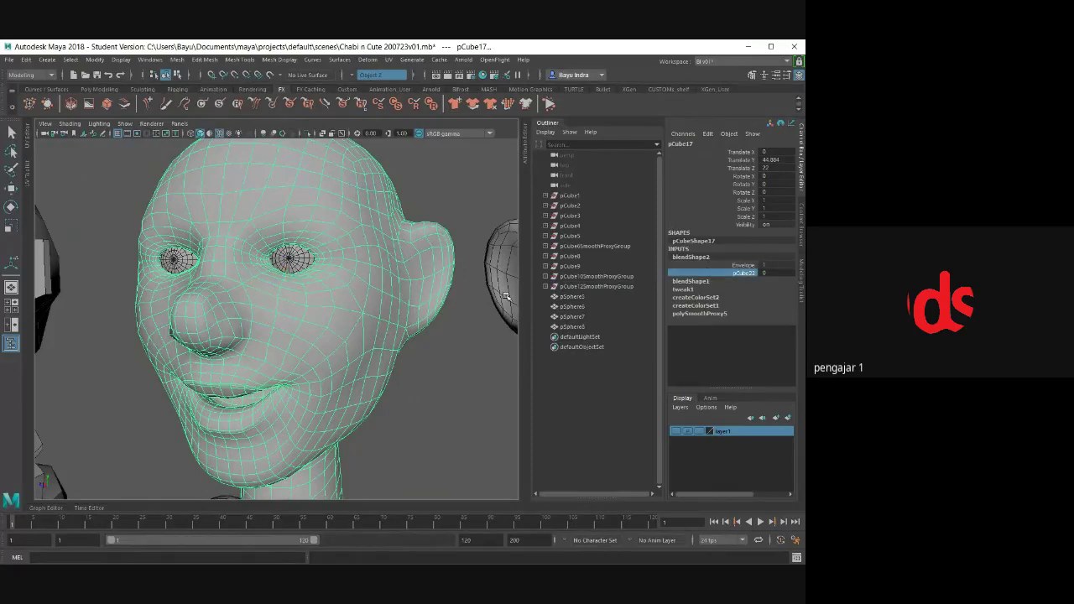
pyautogui.moveTo(506, 296)
pyautogui.mouseDown(button='middle')
pyautogui.moveTo(452, 322)
pyautogui.moveTo(395, 318)
pyautogui.mouseUp(button='middle')
pyautogui.keyDown('alt'); pyautogui.moveTo(396, 318); pyautogui.dragTo(223, 205); pyautogui.keyUp('alt')
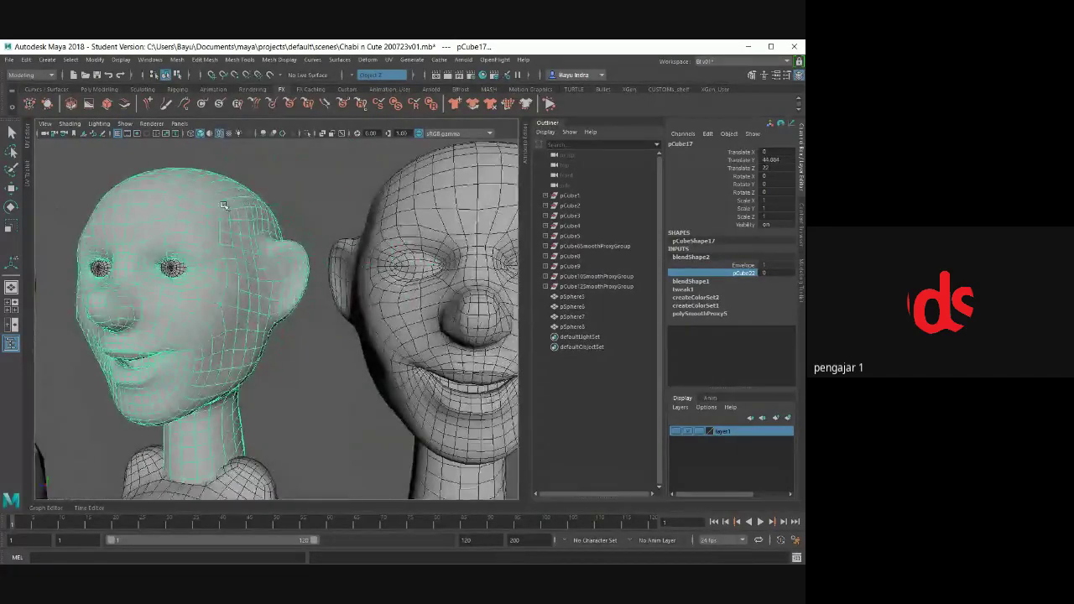
pyautogui.press('w')
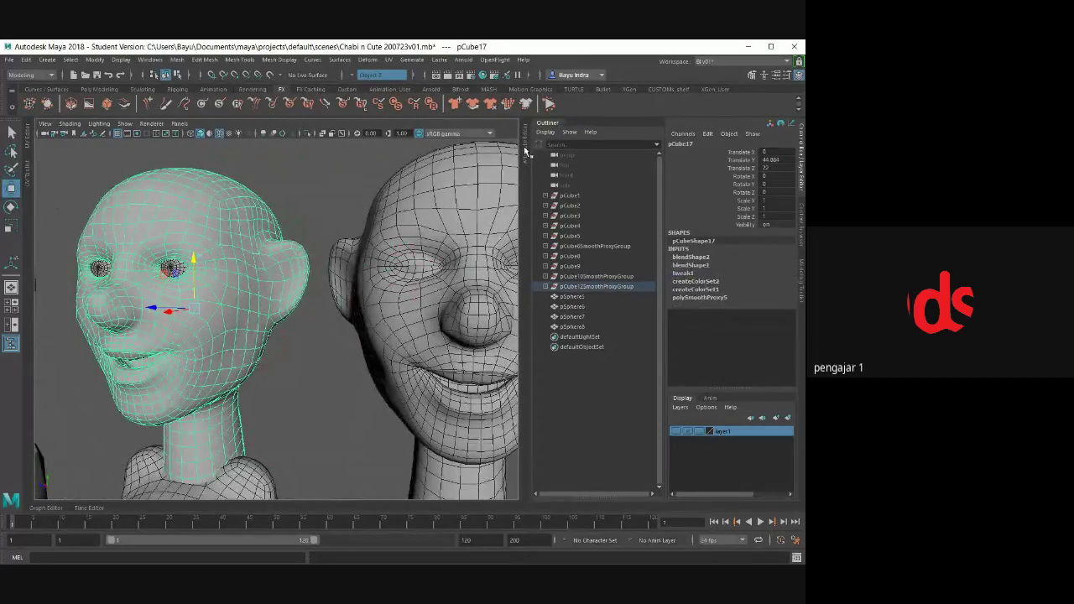
# - Delete the blendShape2 and blendShape1 nodes from the left head in the Attribute Editor
pyautogui.click(527, 151)
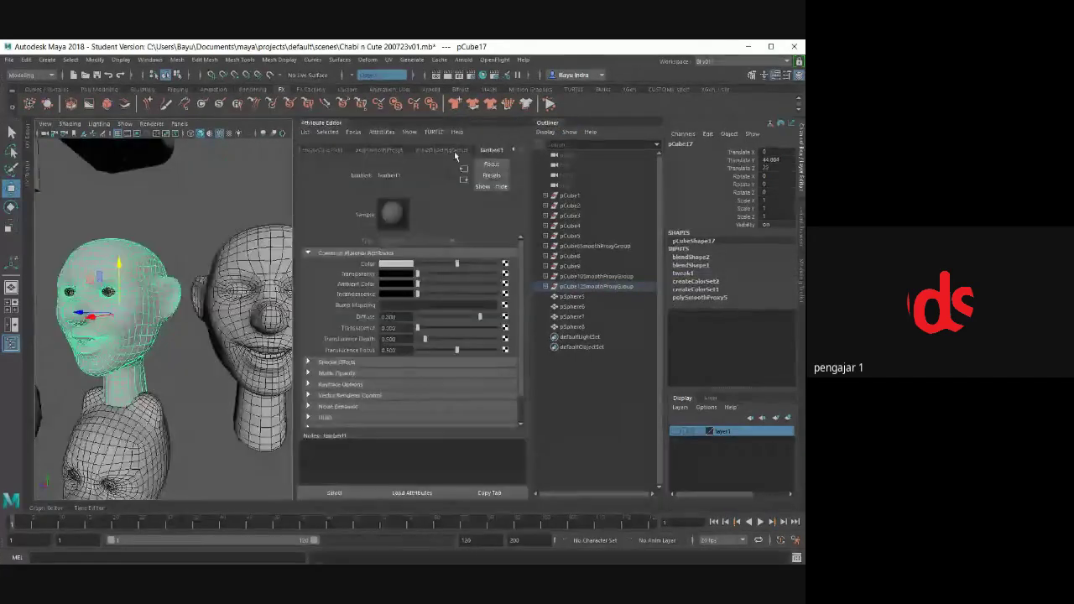
pyautogui.click(513, 150)
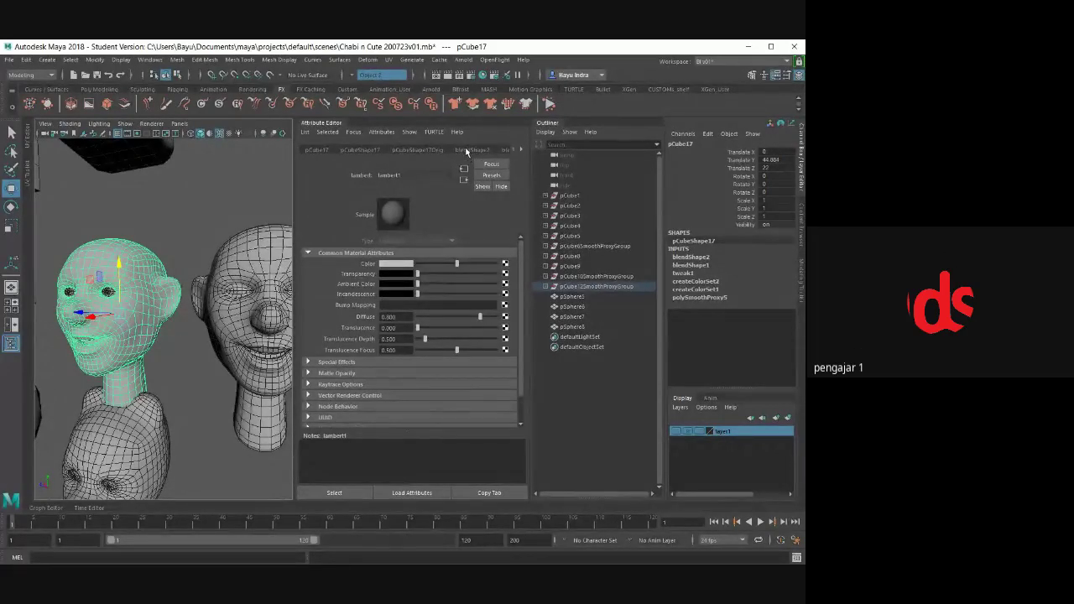
pyautogui.click(470, 150)
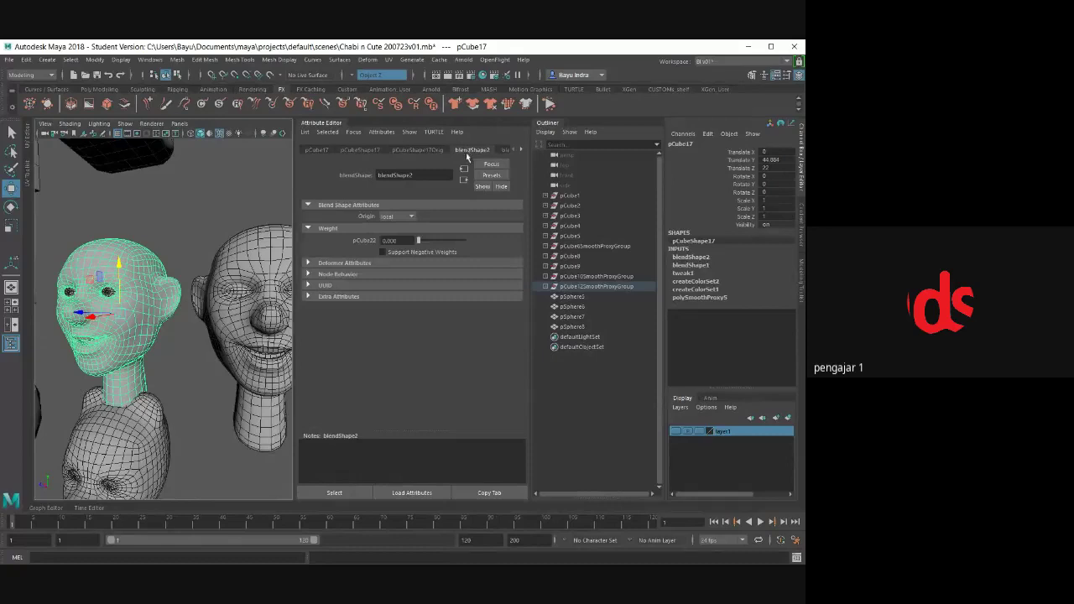
pyautogui.click(332, 493)
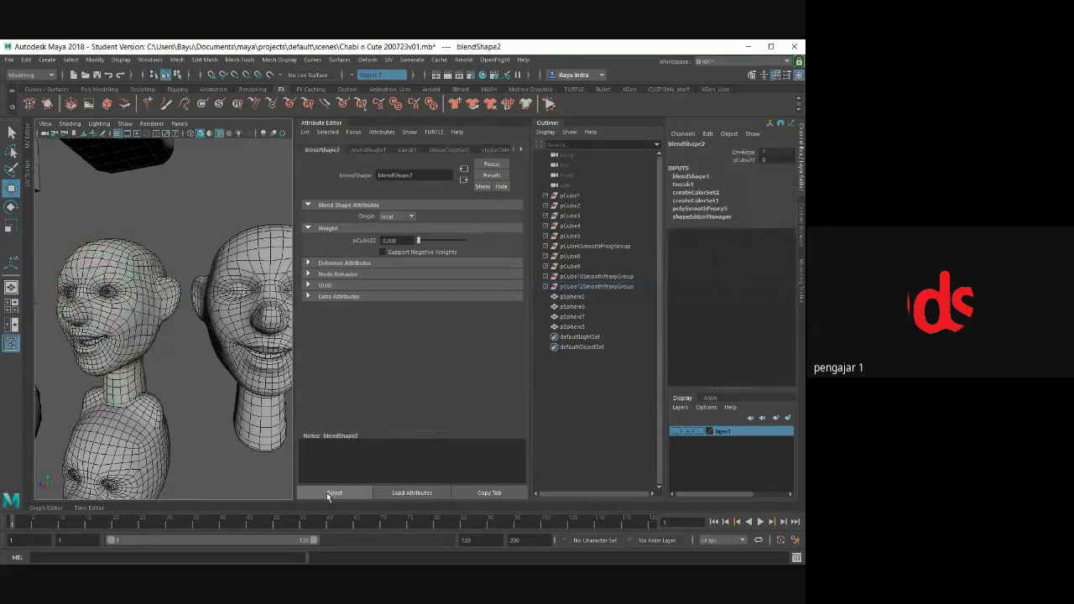
pyautogui.click(290, 470)
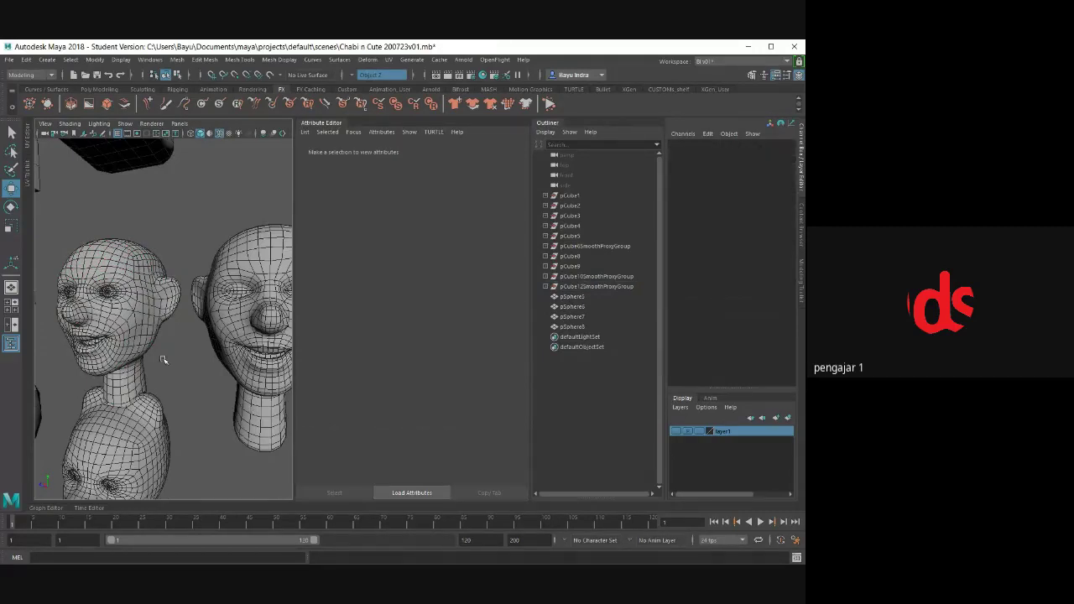
pyautogui.click(152, 326)
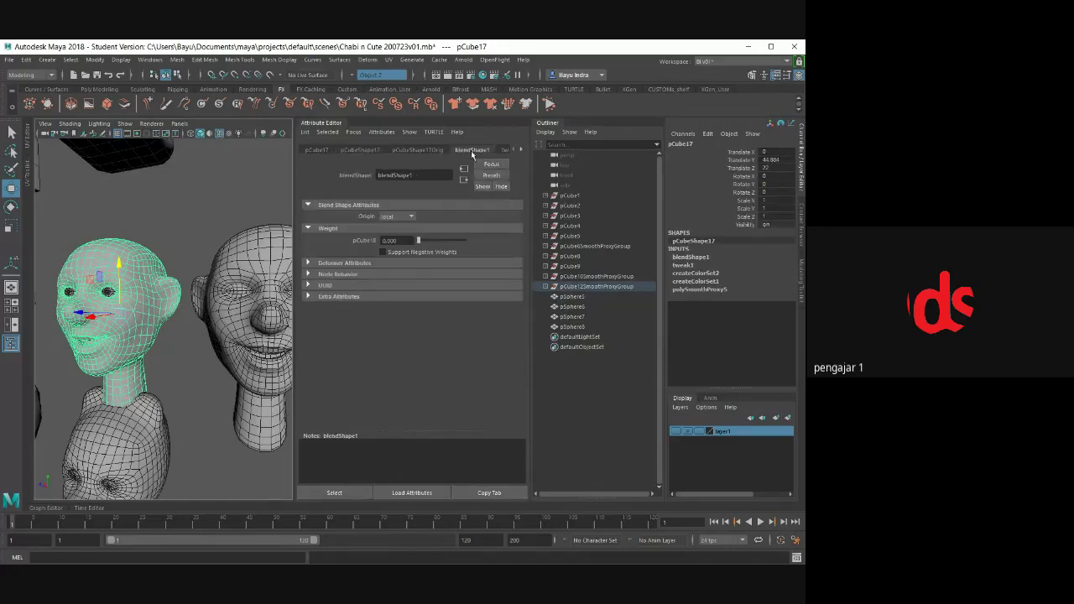
pyautogui.click(471, 150)
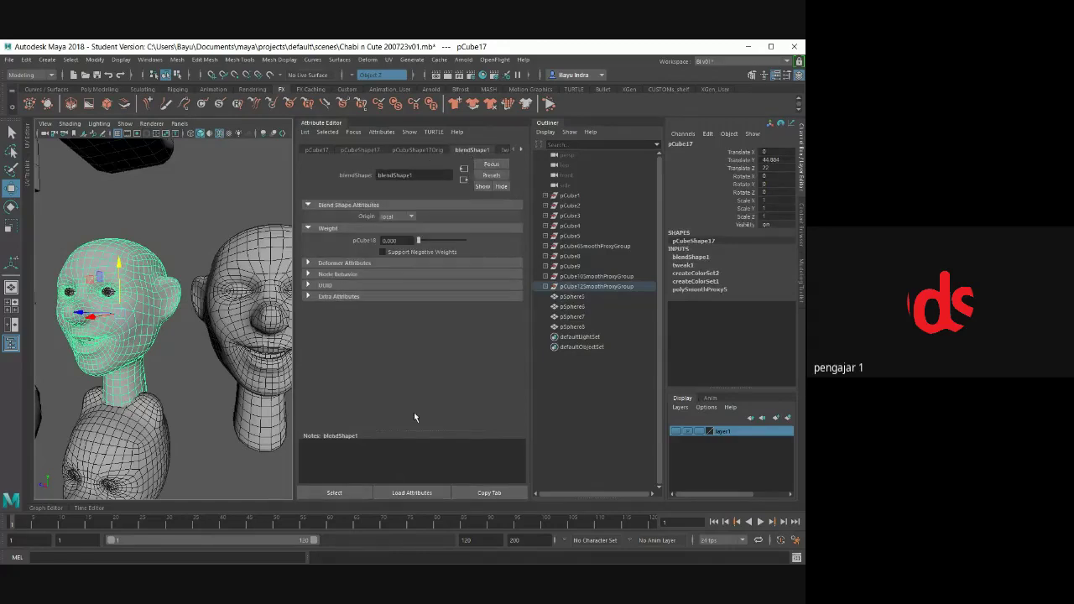
pyautogui.click(335, 492)
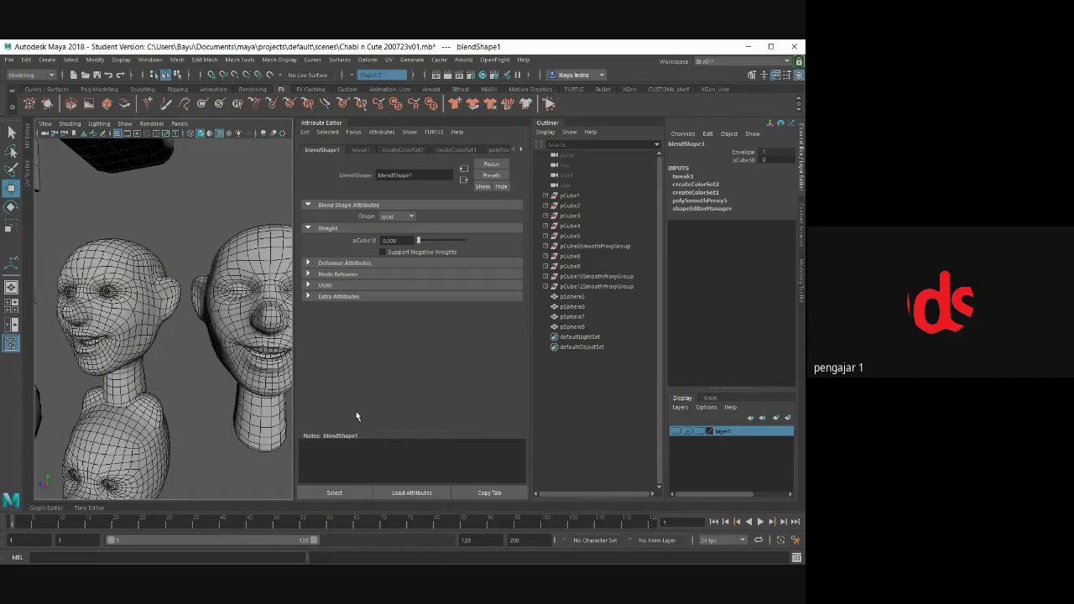
pyautogui.press('Delete')
pyautogui.click(141, 324)
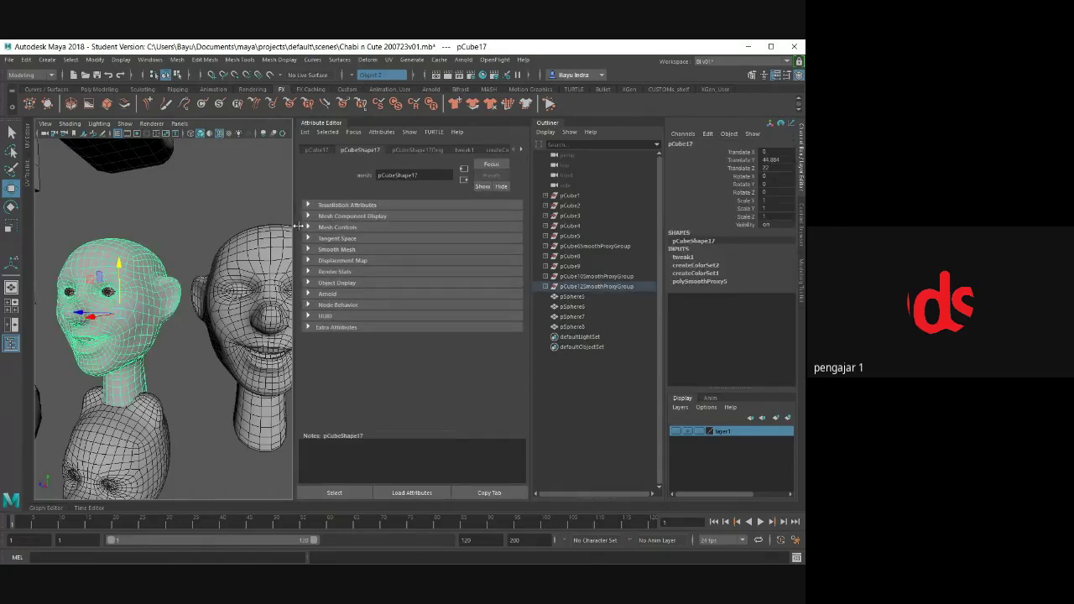
# - Select the middle and right smiling heads, then the left head, and create a Blend Shape
pyautogui.click(325, 128)
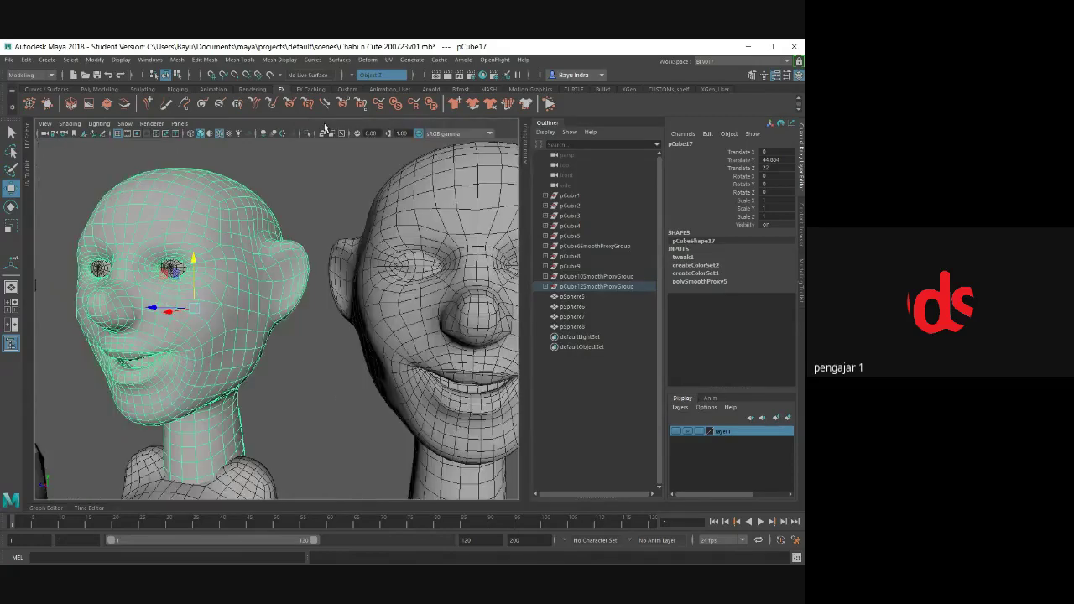
pyautogui.keyDown('alt'); pyautogui.moveTo(407, 316); pyautogui.dragTo(396, 275); pyautogui.keyUp('alt')
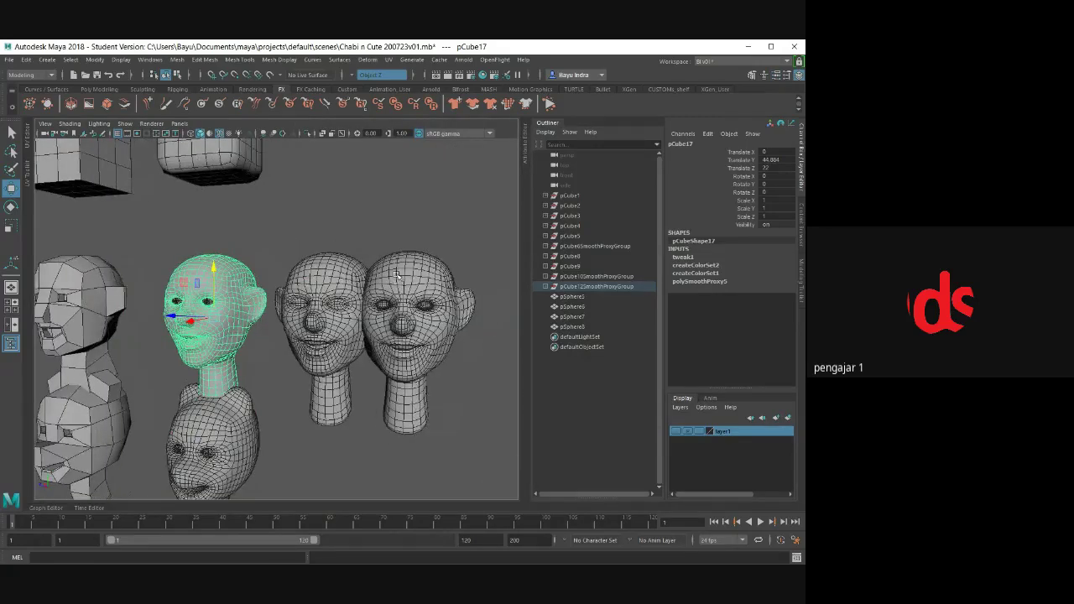
pyautogui.click(397, 275)
pyautogui.keyDown('shift'); pyautogui.click(336, 290); pyautogui.keyUp('shift')
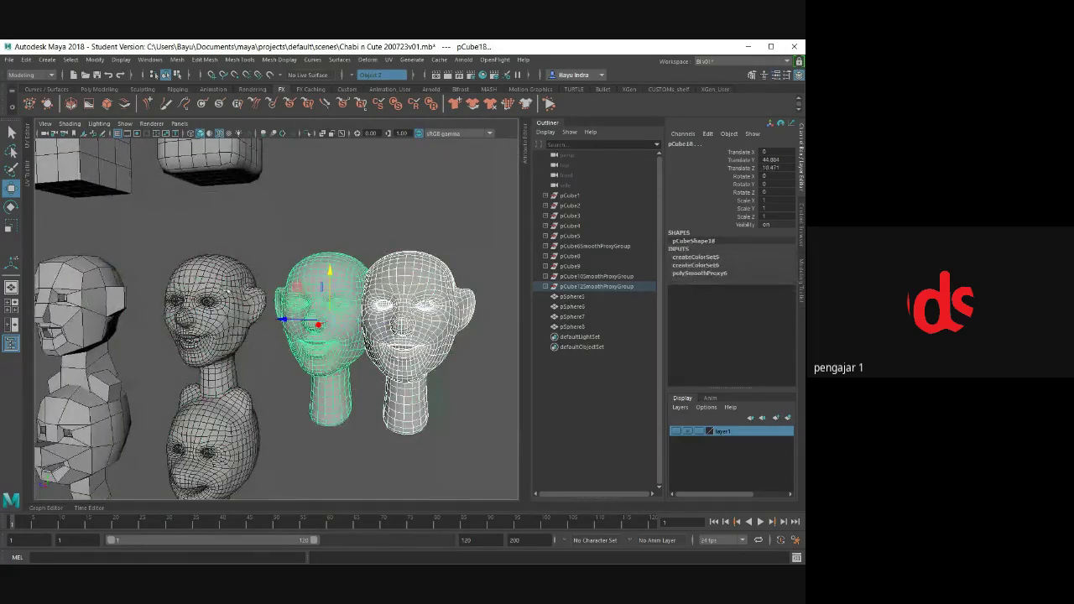
pyautogui.click(220, 282)
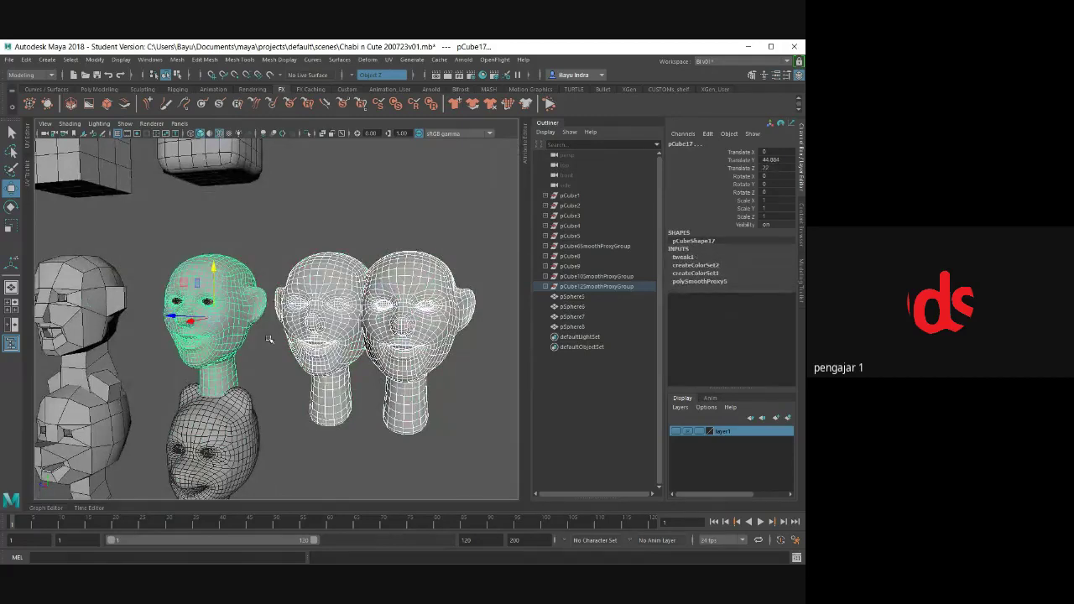
pyautogui.keyDown('alt'); pyautogui.moveTo(270, 339); pyautogui.dragTo(324, 341); pyautogui.keyUp('alt')
pyautogui.scroll(3, 323, 341)
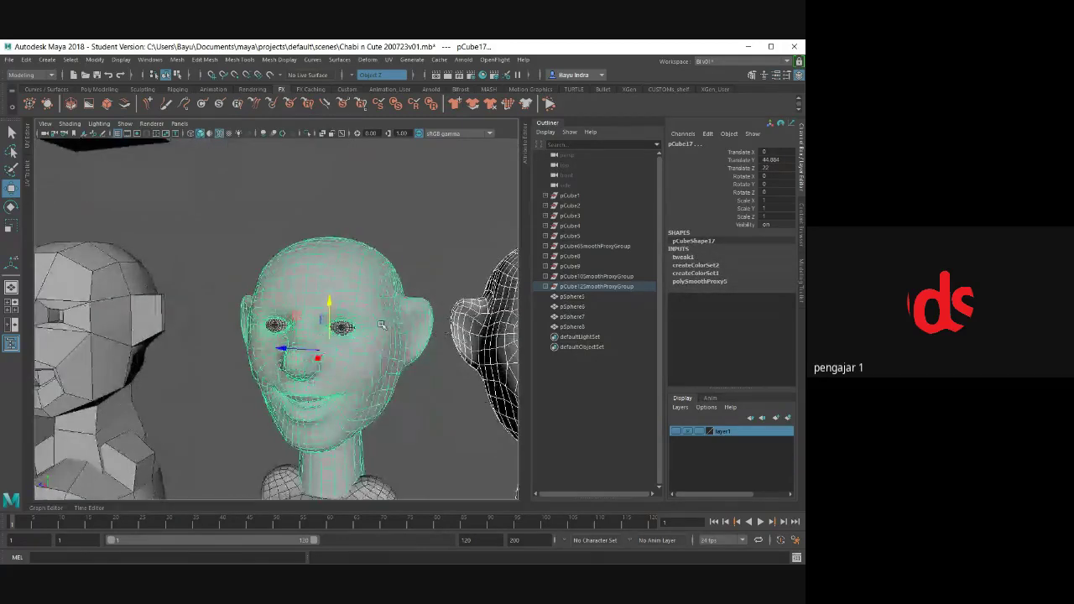
pyautogui.scroll(2, 348, 302)
pyautogui.scroll(3, 352, 298)
pyautogui.keyDown('alt'); pyautogui.moveTo(353, 298); pyautogui.dragTo(334, 294); pyautogui.keyUp('alt')
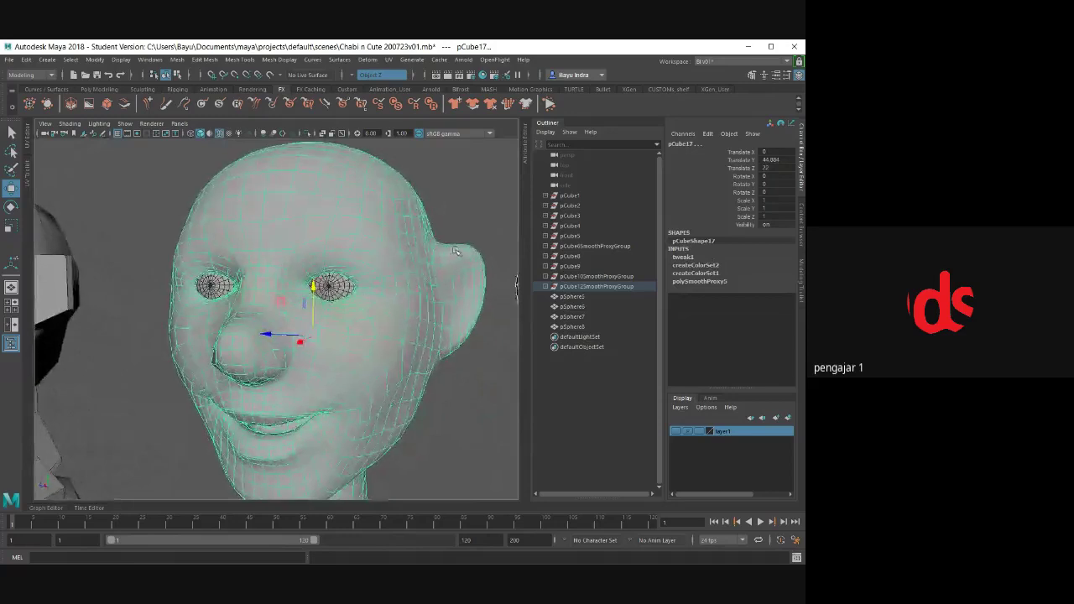
pyautogui.click(367, 62)
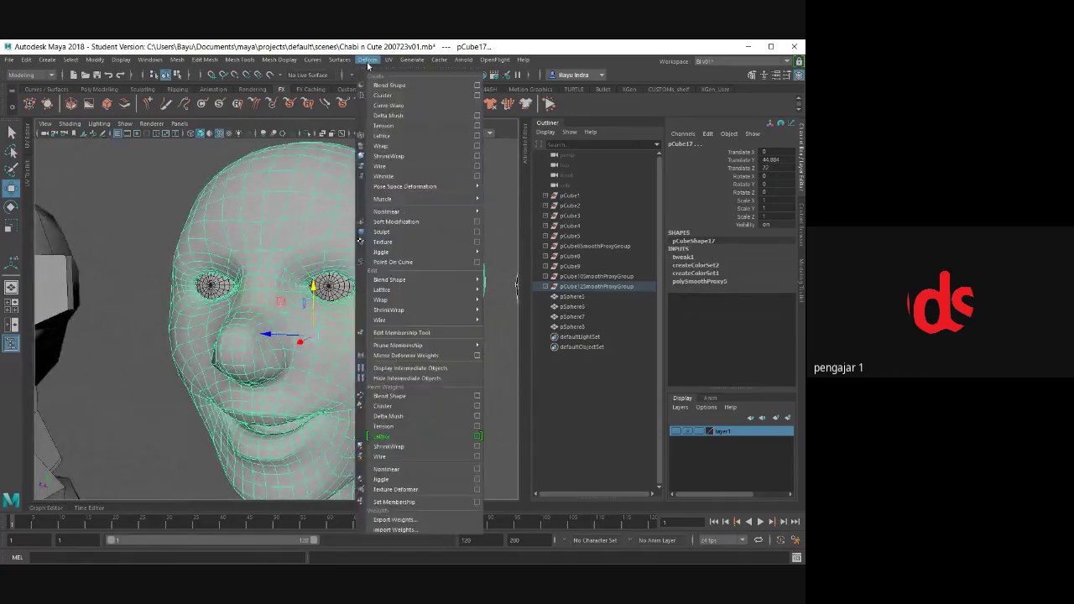
pyautogui.click(409, 85)
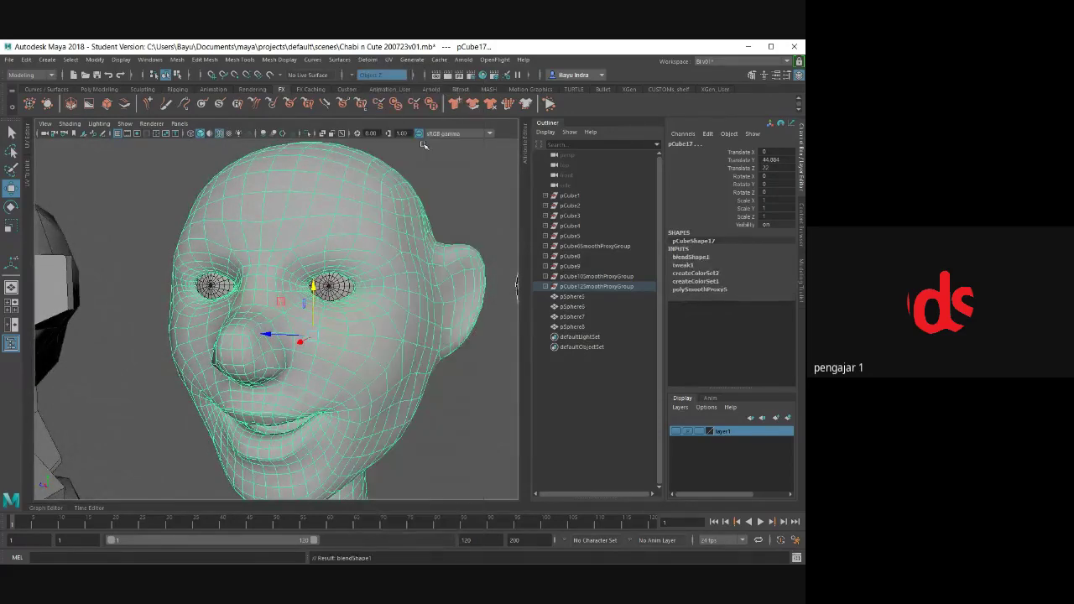
# - Open the Shape Editor docked beside the viewport to show the new blend shape's target weights
pyautogui.click(703, 257)
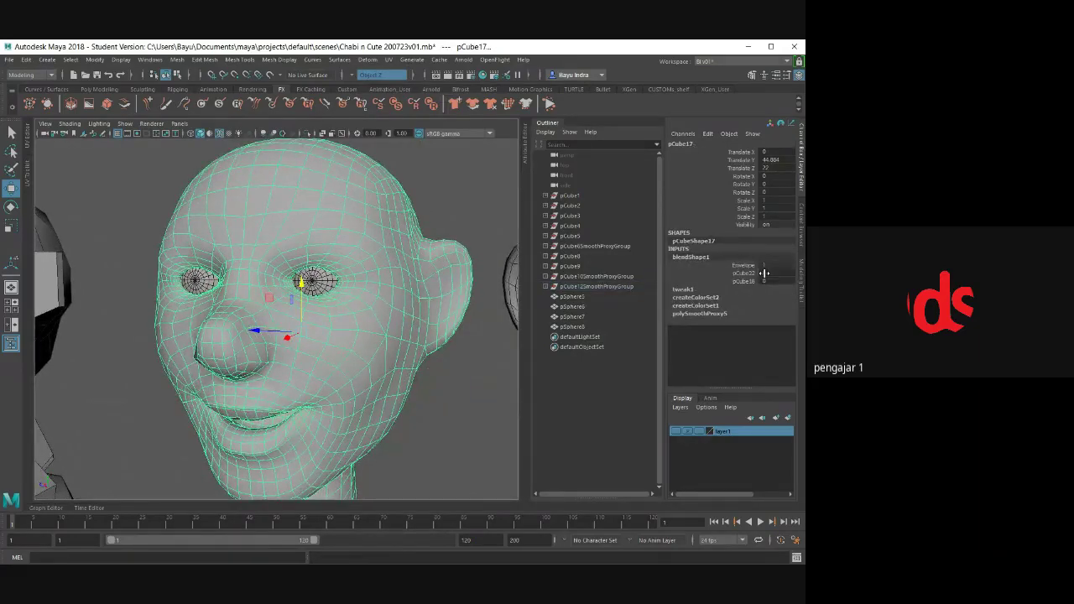
pyautogui.click(152, 60)
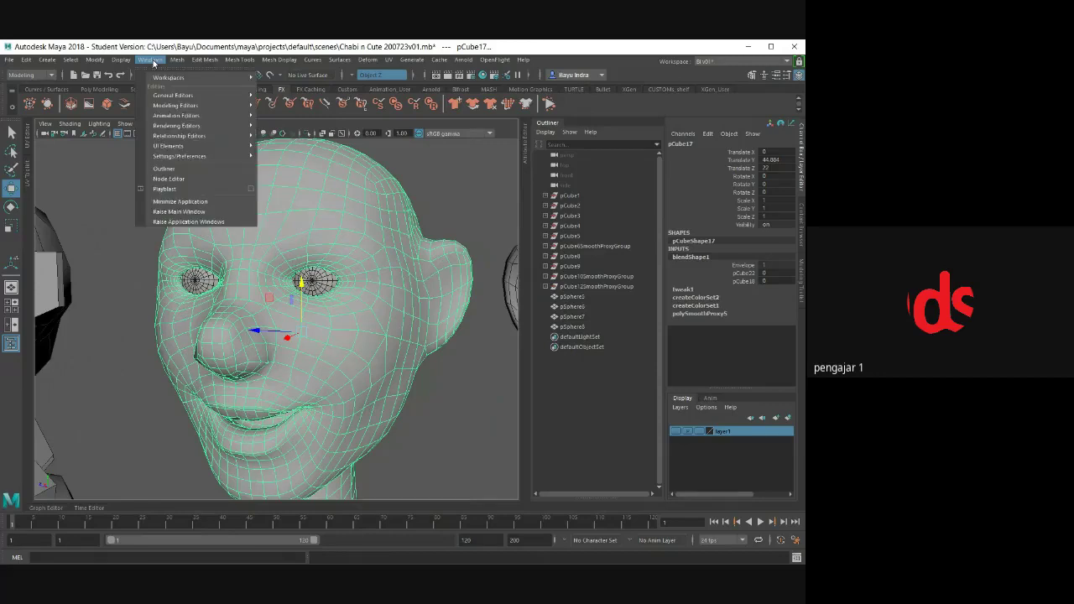
pyautogui.moveTo(177, 115)
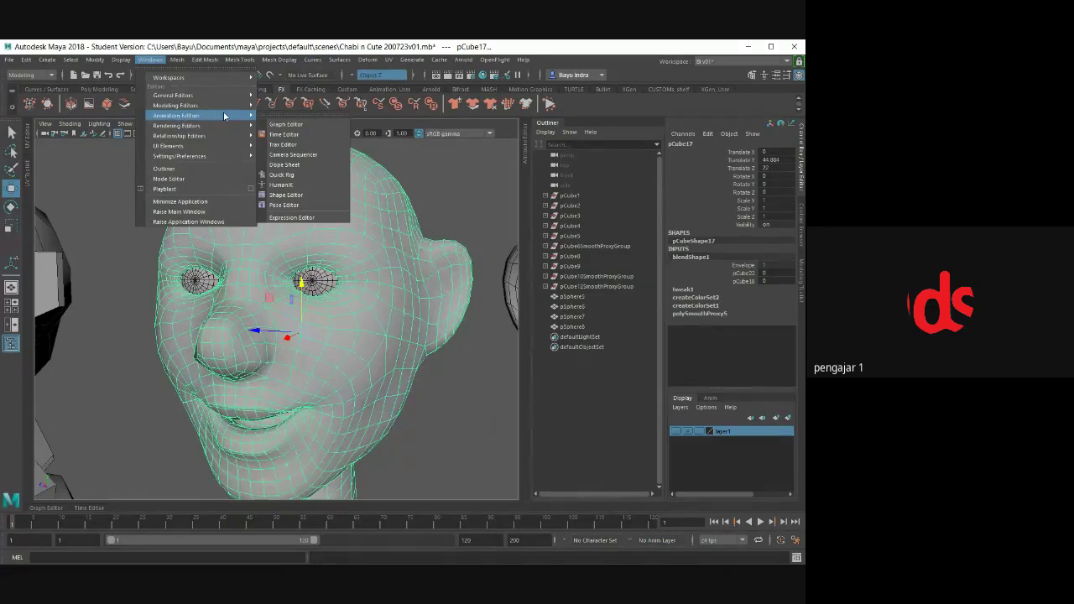
pyautogui.click(297, 195)
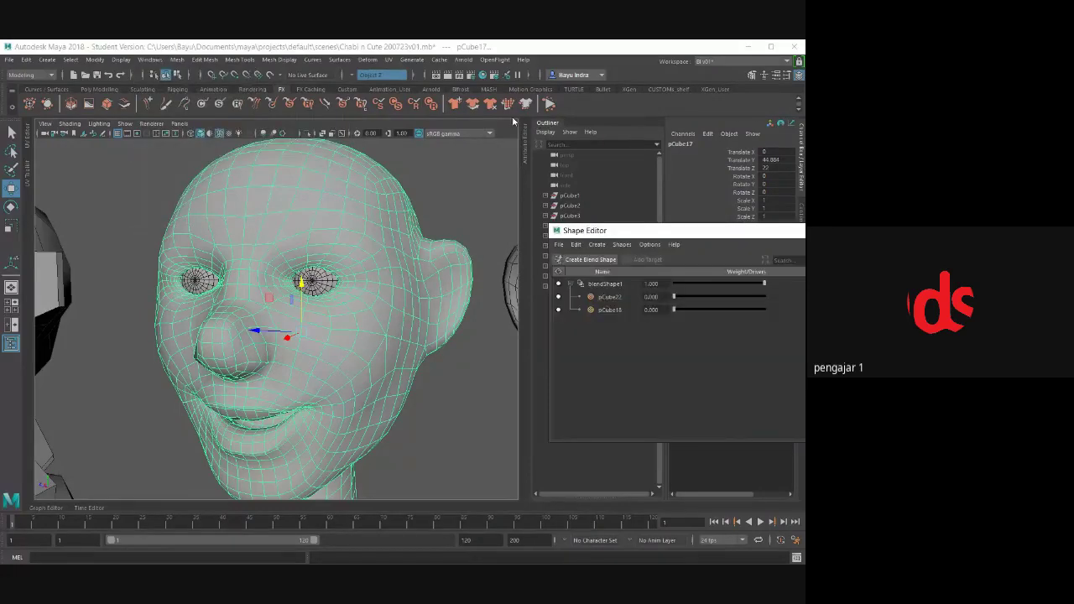
pyautogui.click(531, 156)
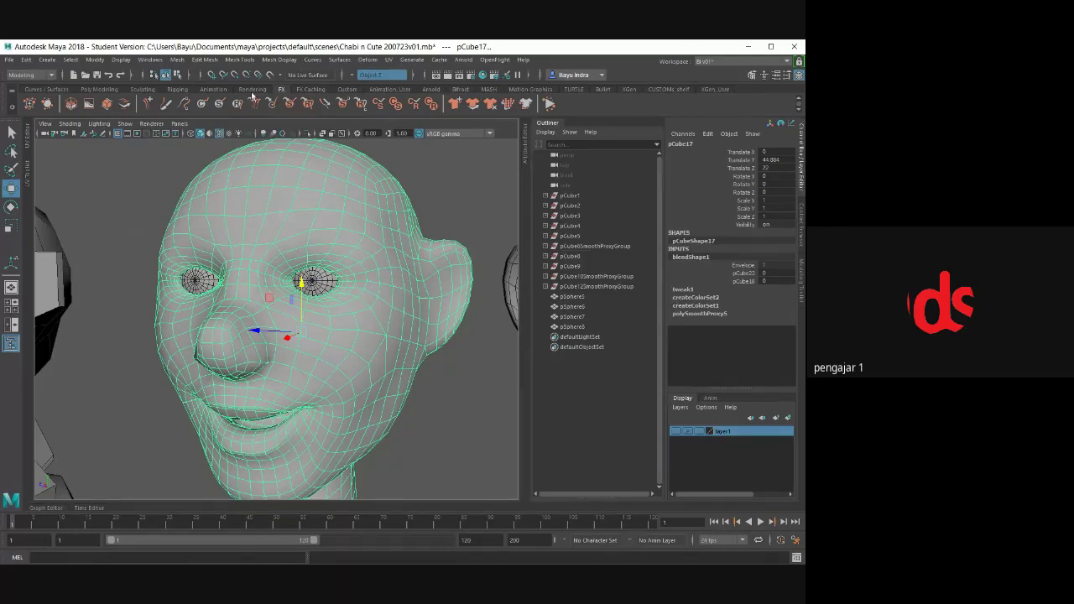
pyautogui.click(150, 60)
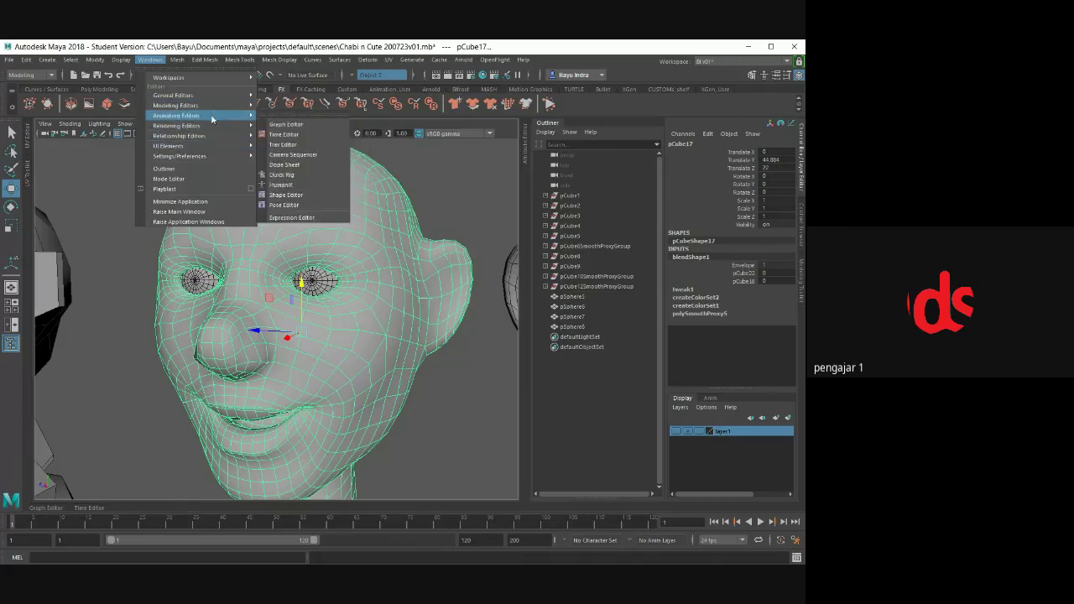
pyautogui.click(298, 199)
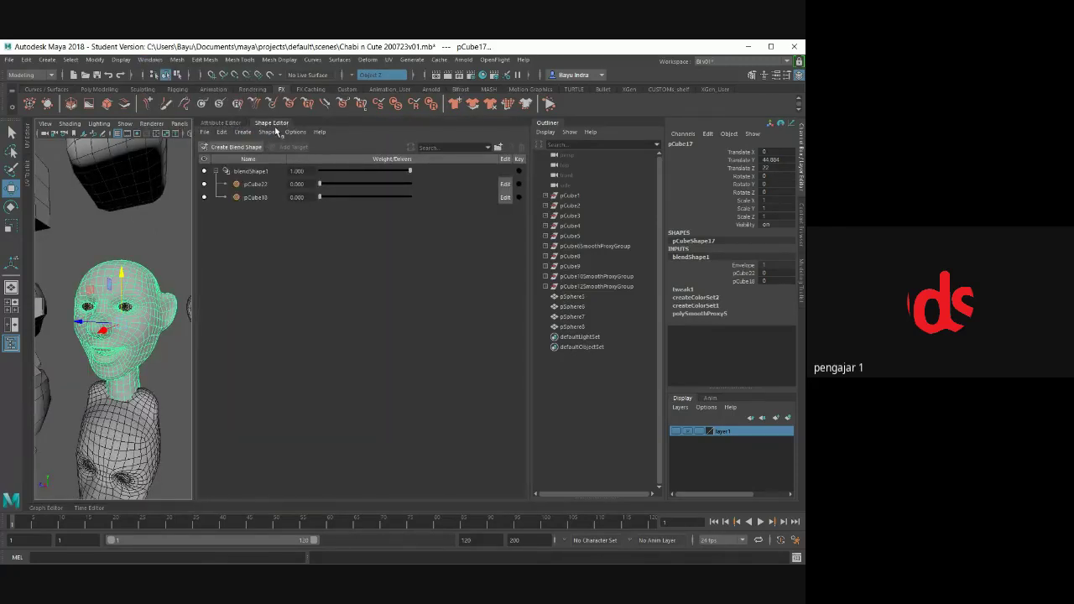
# - Float the Shape Editor beside the head and close the Attribute Editor and Channel Box
pyautogui.moveTo(271, 123); pyautogui.dragTo(424, 255)
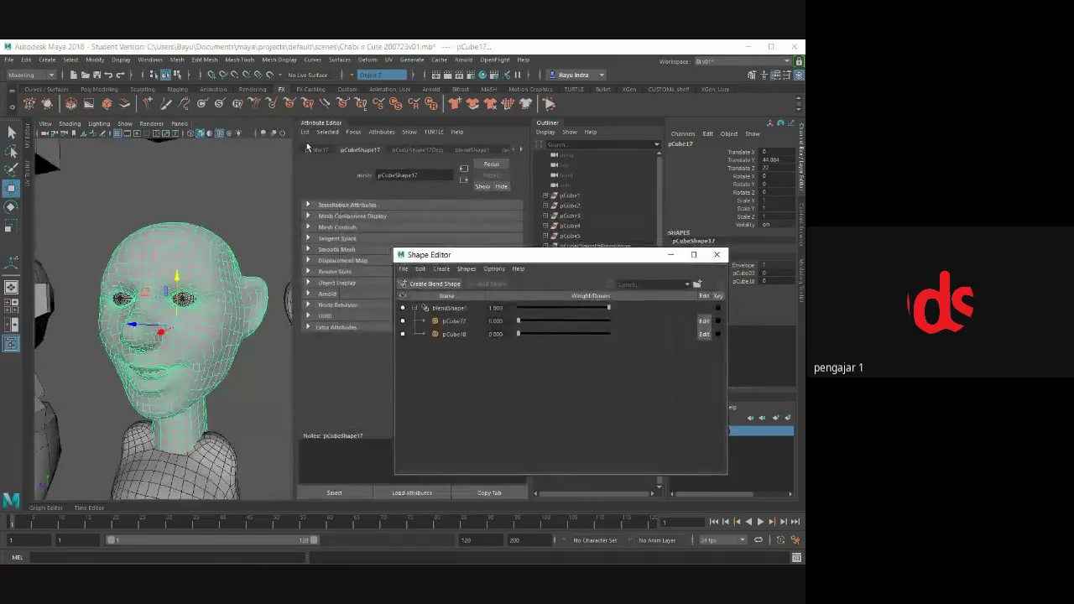
pyautogui.hotkey('ctrl', 'a')
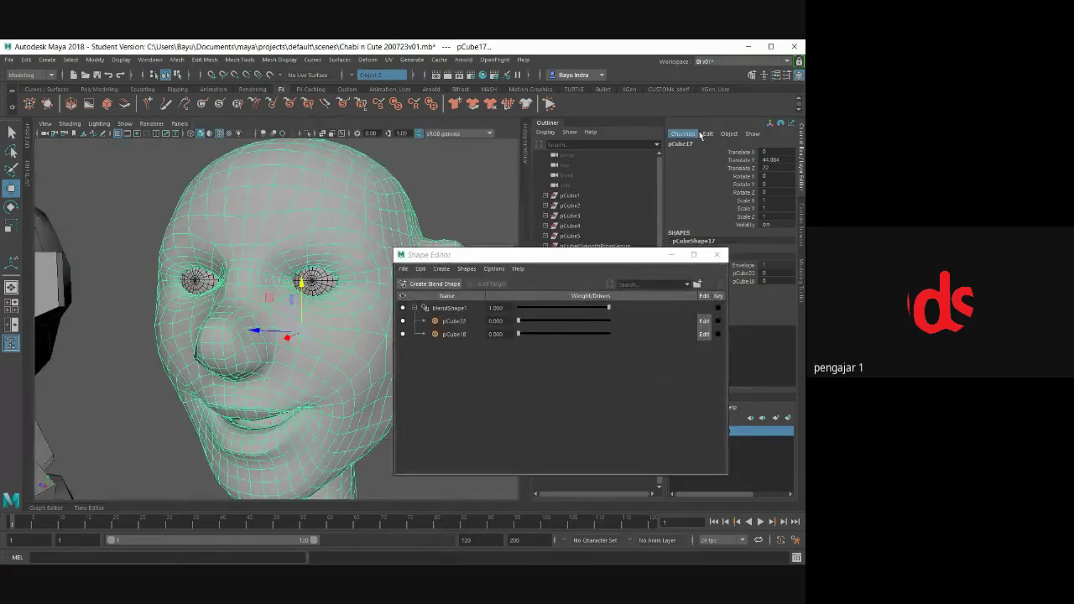
pyautogui.click(802, 147)
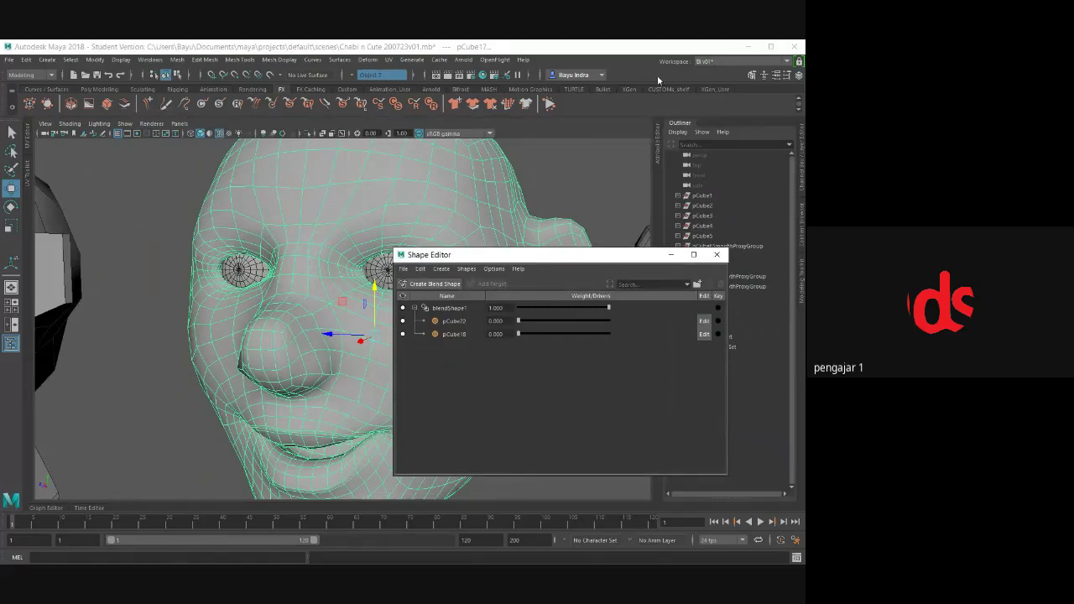
pyautogui.moveTo(610, 263); pyautogui.dragTo(466, 209)
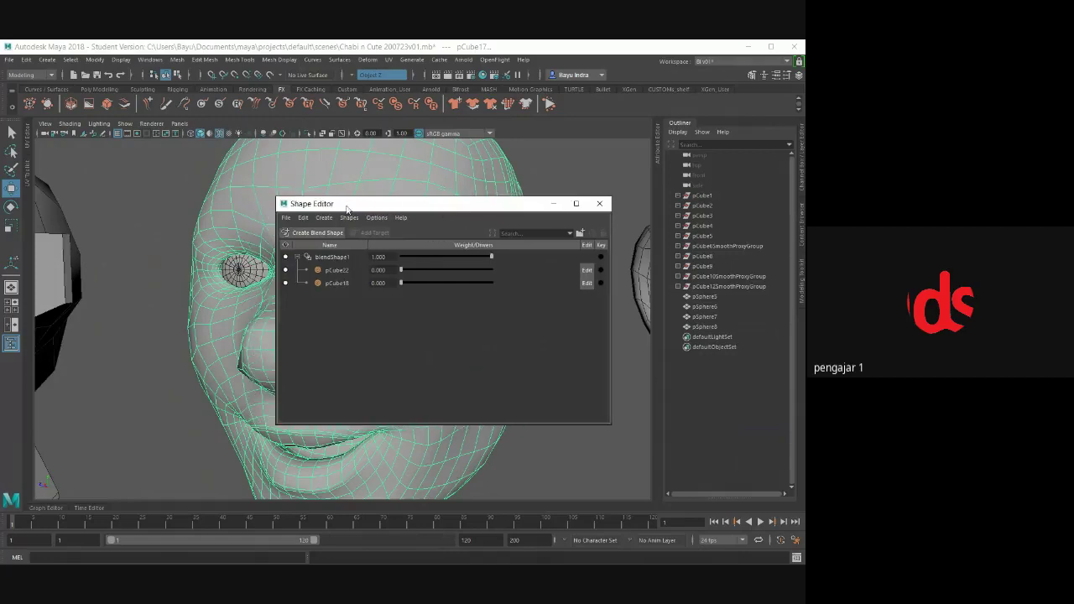
pyautogui.moveTo(496, 201); pyautogui.dragTo(666, 190)
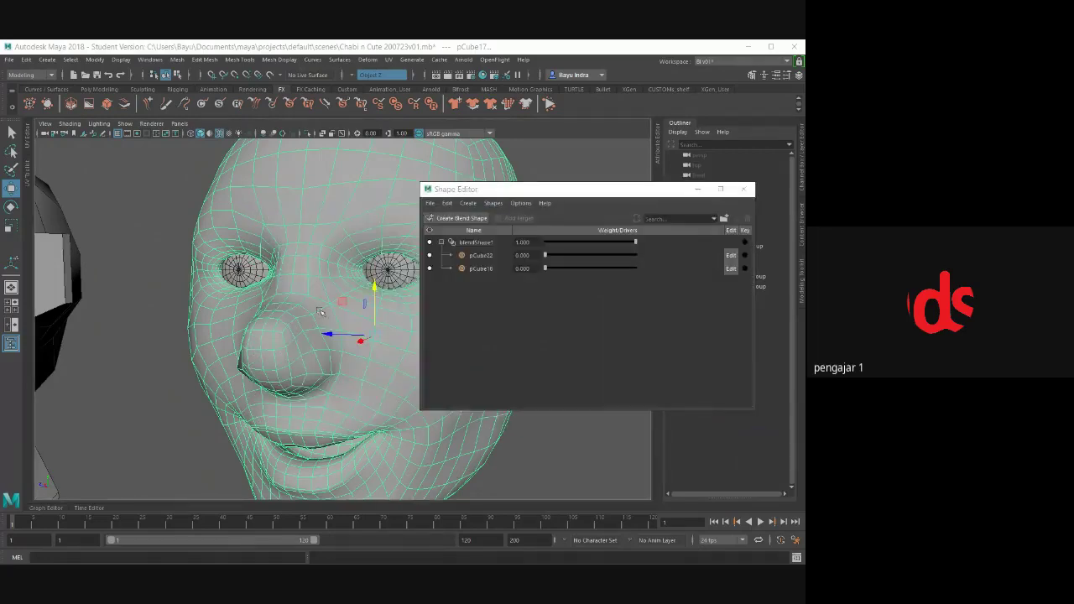
pyautogui.keyDown('alt'); pyautogui.moveTo(320, 312); pyautogui.dragTo(448, 283); pyautogui.keyUp('alt')
# - Orbit to the front of head pCube17 and bring the Shape Editor into focus
pyautogui.click(495, 435)
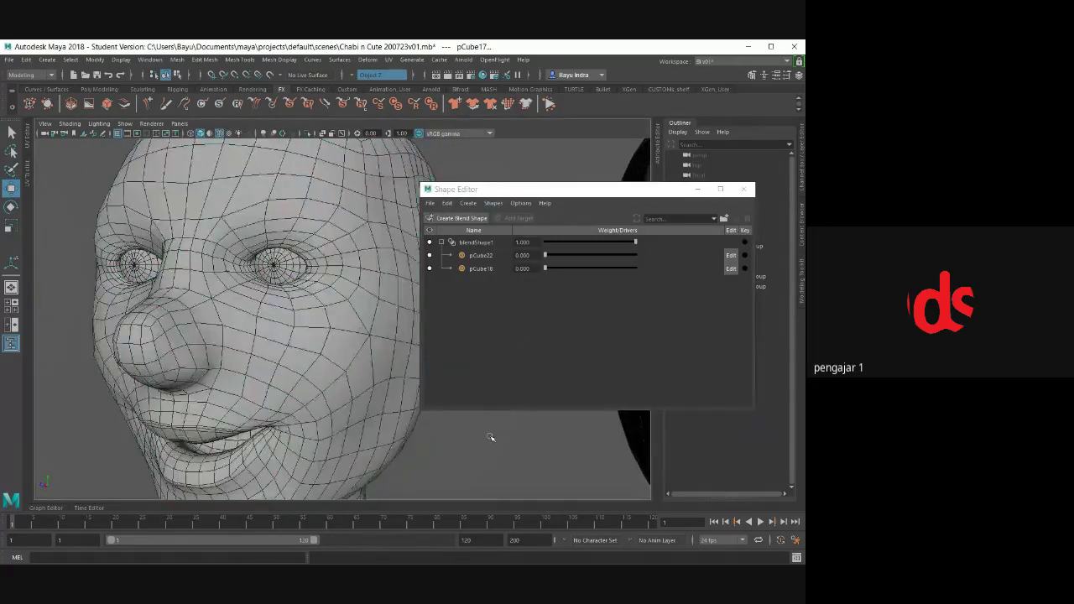
pyautogui.moveTo(492, 434)
pyautogui.keyDown('alt'); pyautogui.mouseDown()
pyautogui.moveTo(288, 367)
pyautogui.moveTo(298, 322)
pyautogui.mouseUp(); pyautogui.keyUp('alt')
pyautogui.click(288, 368)
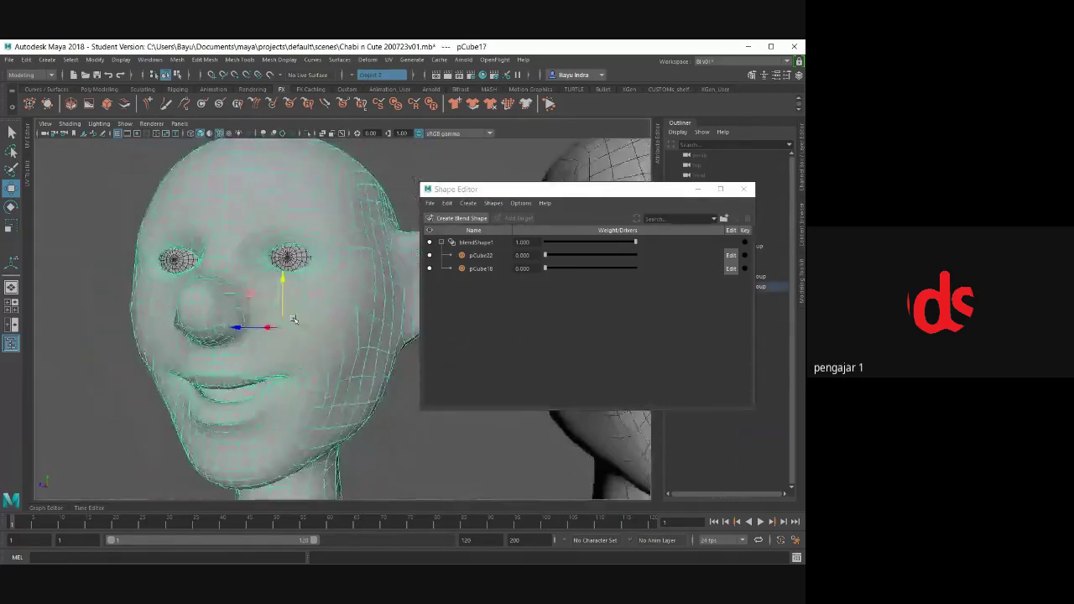
pyautogui.click(408, 414)
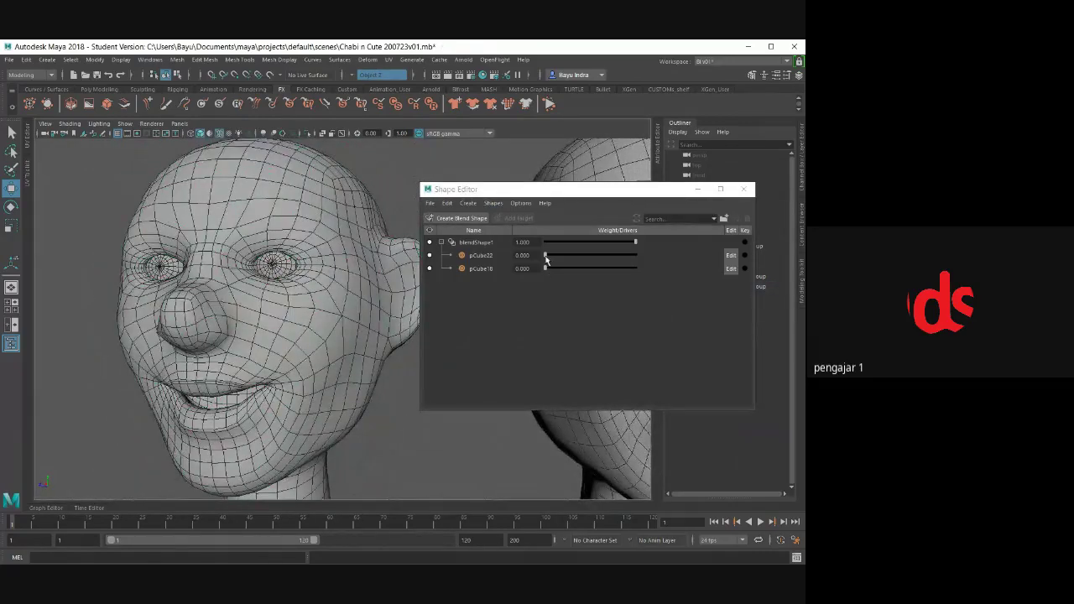
pyautogui.moveTo(546, 256); pyautogui.dragTo(514, 264)
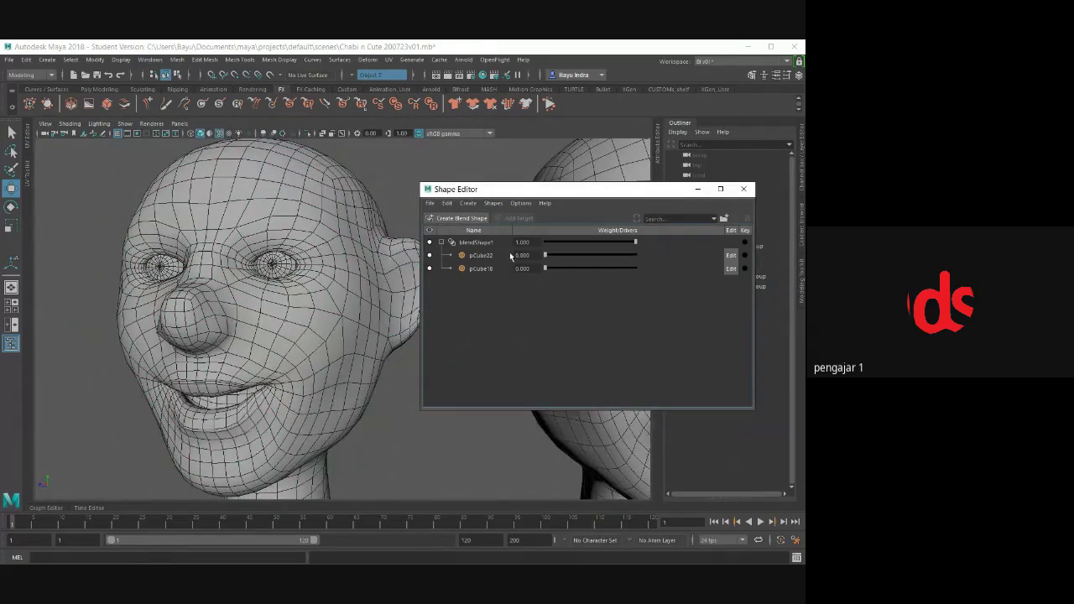
# - Try out the pCube18 and pCube22 weights, raising and lowering them while viewing the face
pyautogui.moveTo(544, 269)
pyautogui.mouseDown()
pyautogui.moveTo(662, 268)
pyautogui.moveTo(570, 269)
pyautogui.mouseUp()
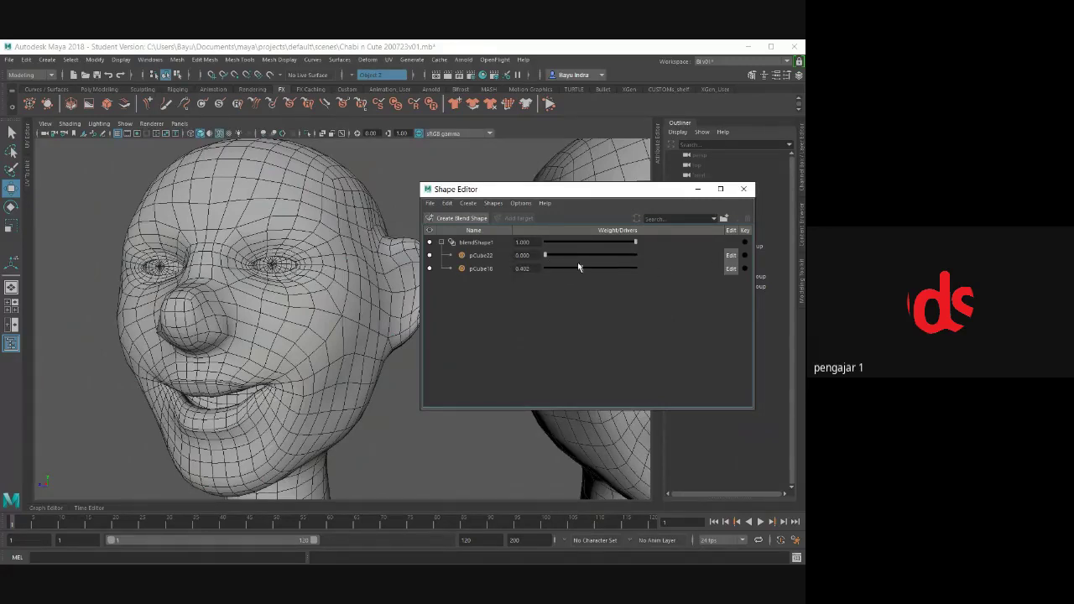
pyautogui.moveTo(570, 255); pyautogui.dragTo(582, 256)
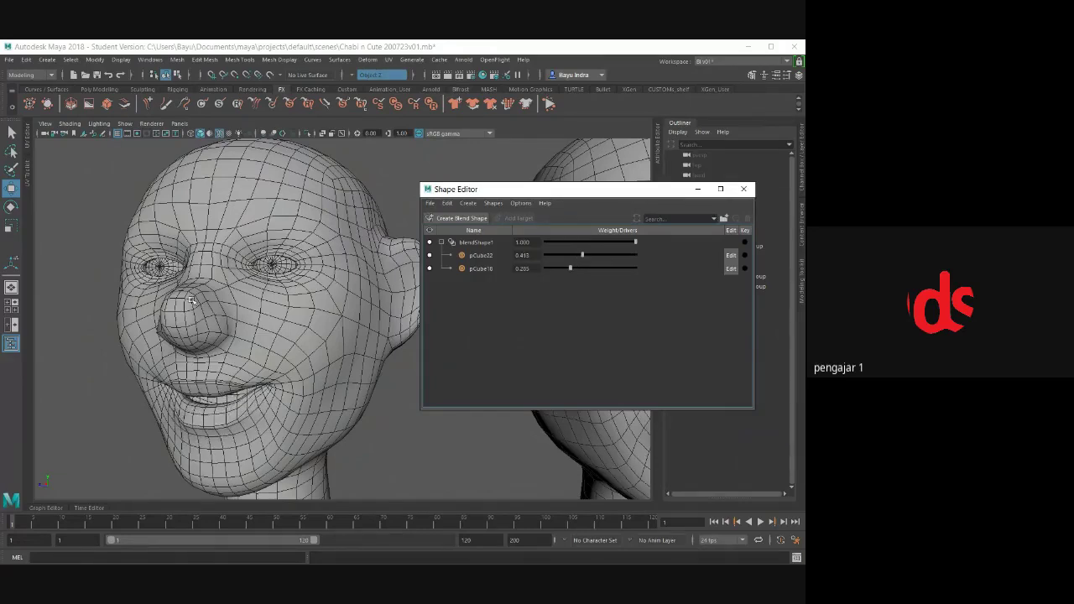
pyautogui.click(235, 351)
pyautogui.moveTo(234, 352)
pyautogui.keyDown('alt'); pyautogui.mouseDown()
pyautogui.moveTo(277, 359)
pyautogui.moveTo(210, 344)
pyautogui.mouseUp(); pyautogui.keyUp('alt')
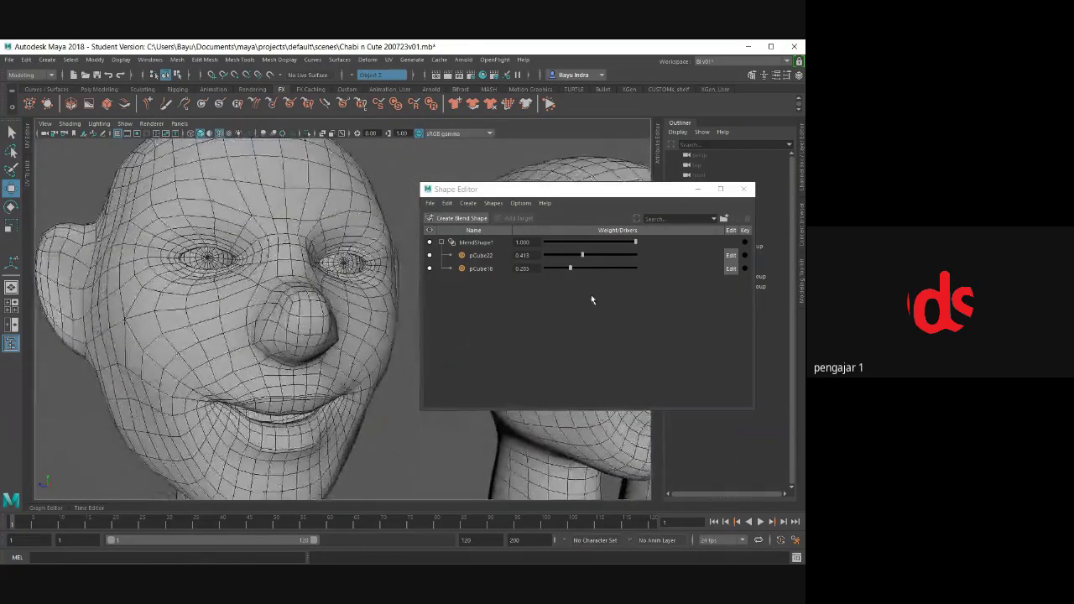
pyautogui.moveTo(581, 255); pyautogui.dragTo(544, 255)
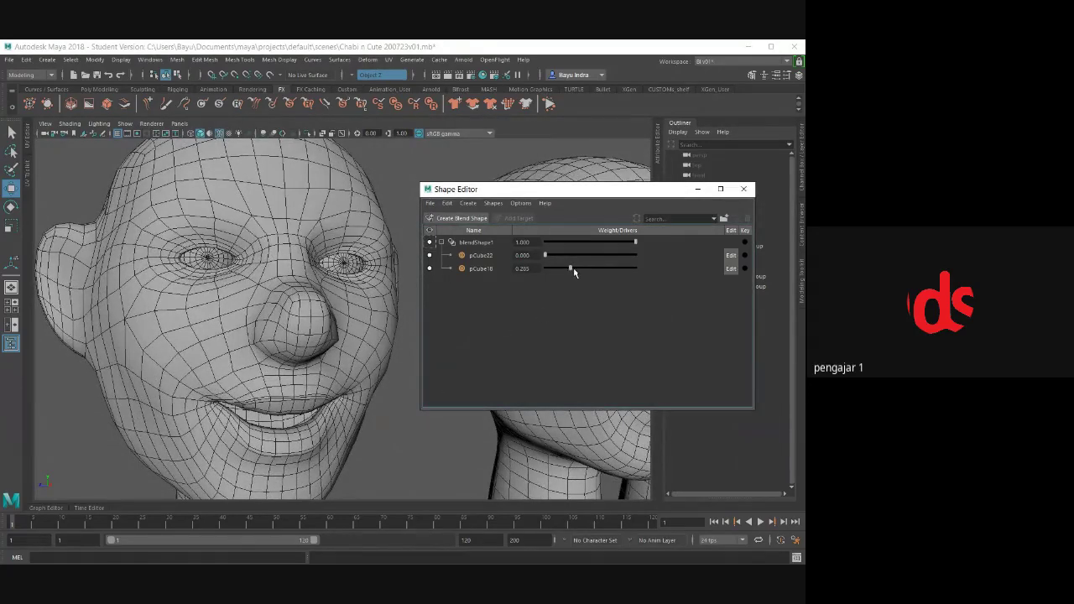
pyautogui.moveTo(574, 271)
pyautogui.mouseDown()
pyautogui.moveTo(597, 271)
pyautogui.moveTo(576, 270)
pyautogui.moveTo(599, 256)
pyautogui.moveTo(557, 255)
pyautogui.moveTo(571, 256)
pyautogui.moveTo(569, 270)
pyautogui.moveTo(607, 266)
pyautogui.moveTo(556, 260)
pyautogui.moveTo(597, 268)
pyautogui.moveTo(577, 268)
pyautogui.mouseUp()
# - Settle pCube22 at about 0.318 and pCube18 at 0.391, then close the Shape Editor
pyautogui.scroll(-3, 339, 358)
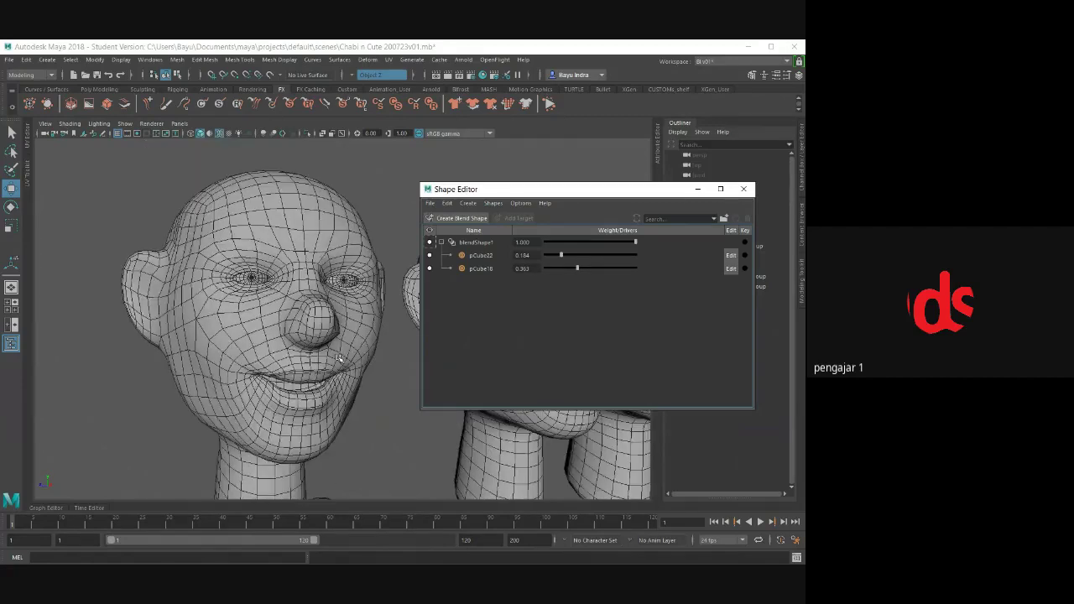
pyautogui.moveTo(339, 358)
pyautogui.keyDown('alt'); pyautogui.mouseDown()
pyautogui.moveTo(211, 396)
pyautogui.moveTo(292, 398)
pyautogui.mouseUp(); pyautogui.keyUp('alt')
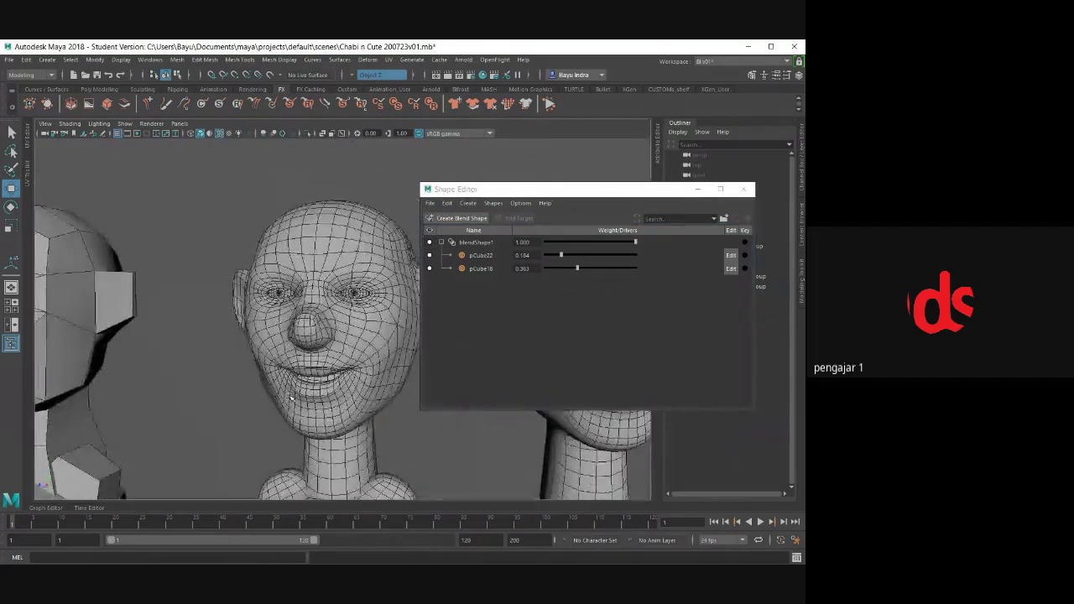
pyautogui.scroll(1, 292, 397)
pyautogui.scroll(1, 292, 391)
pyautogui.scroll(2, 293, 381)
pyautogui.scroll(2, 292, 375)
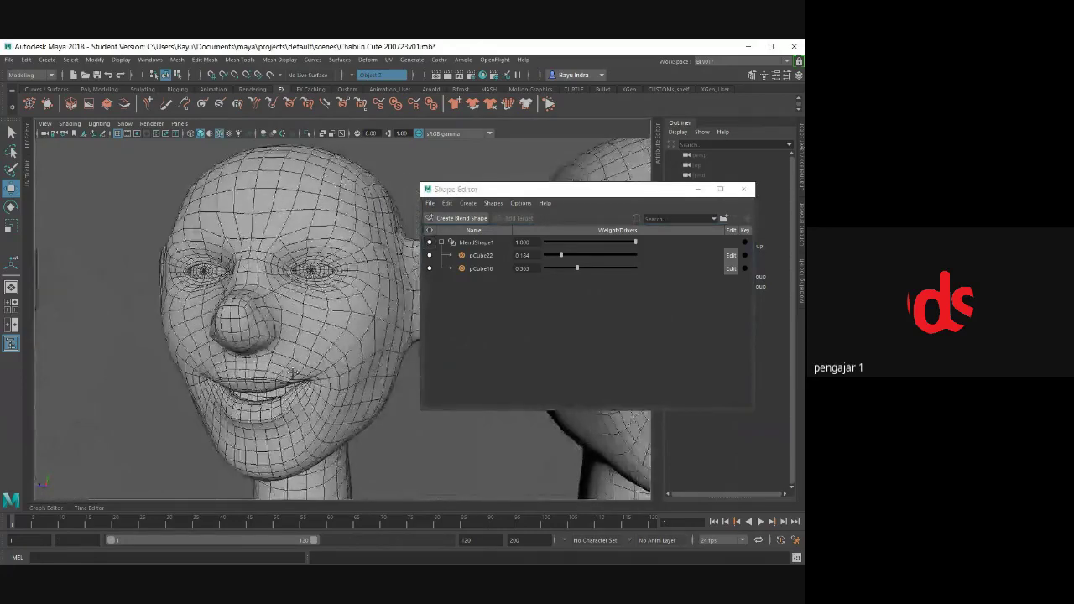
pyautogui.moveTo(561, 255); pyautogui.dragTo(581, 271)
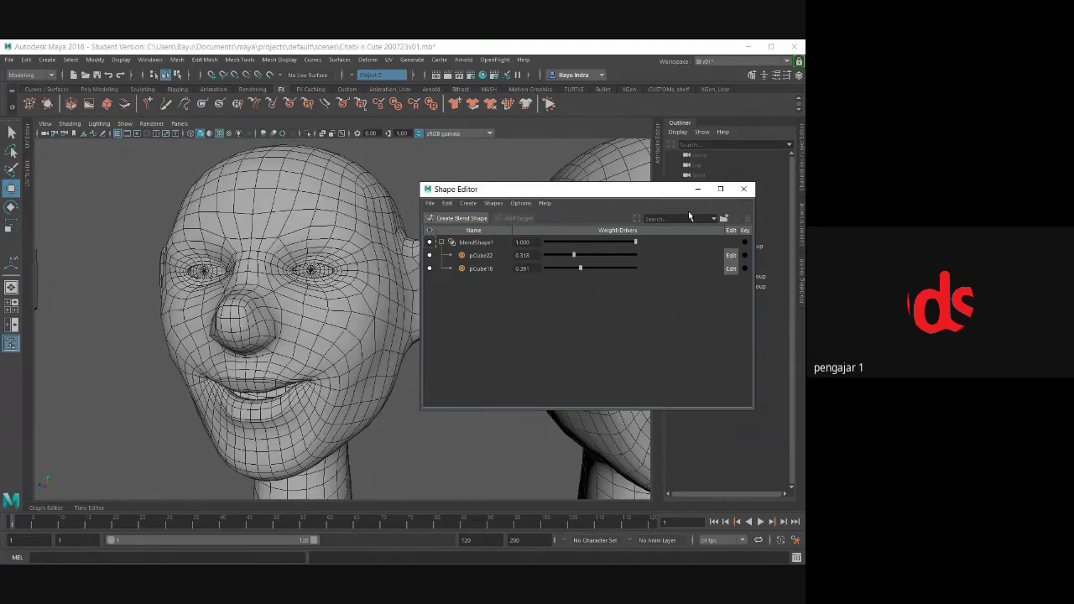
pyautogui.click(742, 190)
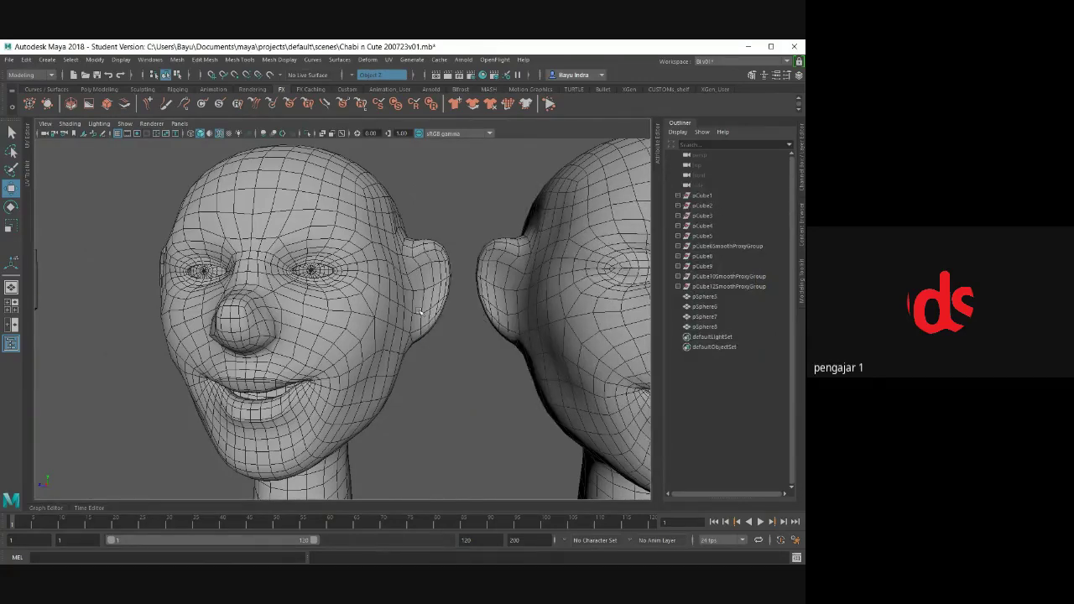
pyautogui.keyDown('alt'); pyautogui.moveTo(420, 313); pyautogui.dragTo(406, 330); pyautogui.keyUp('alt')
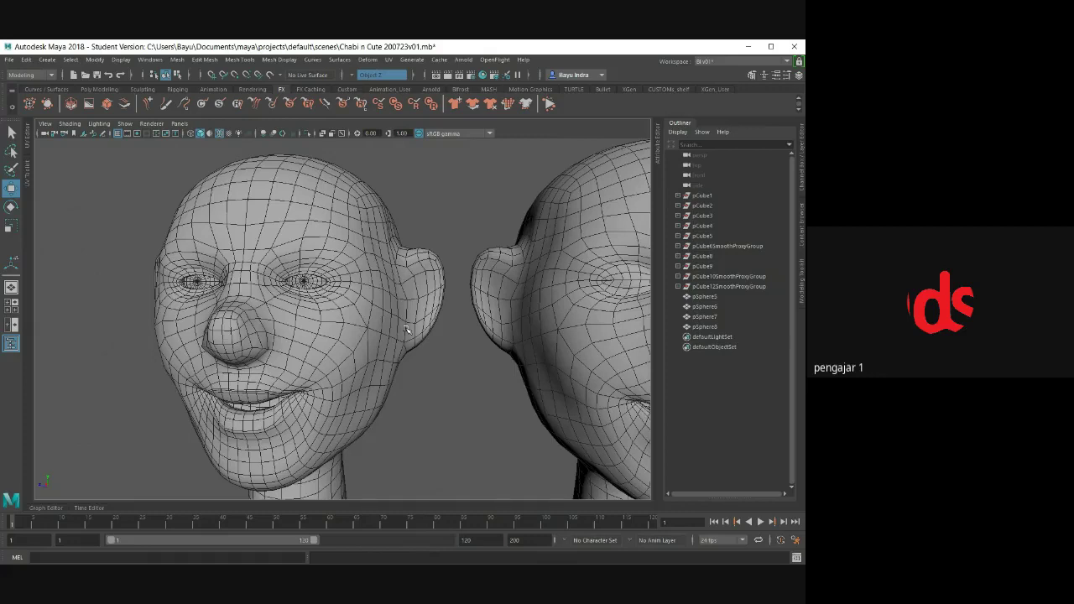
pyautogui.click(406, 330)
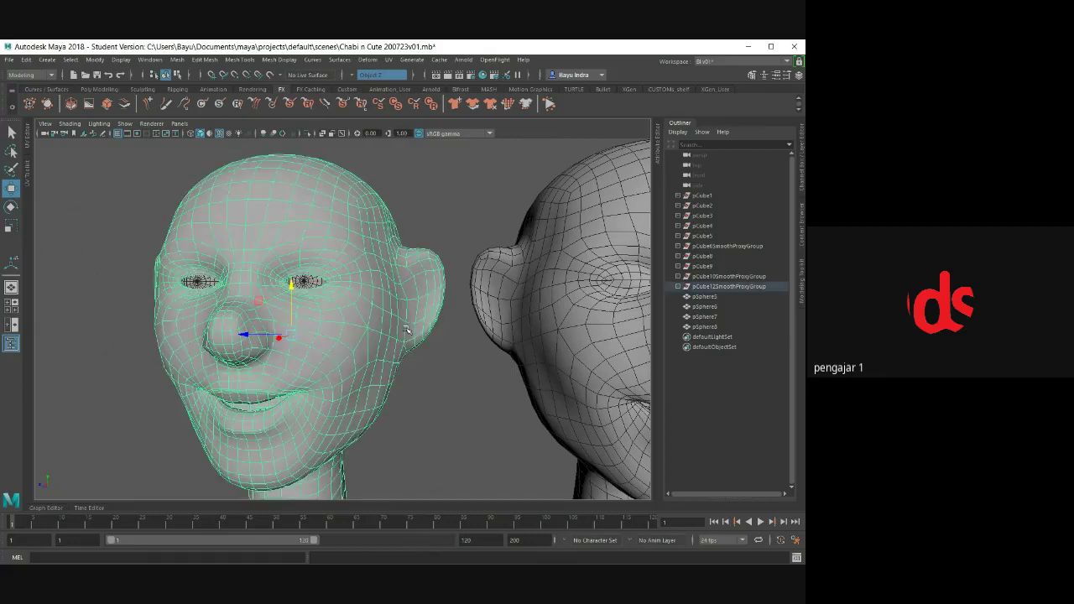
pyautogui.click(457, 387)
pyautogui.scroll(-5, 446, 384)
pyautogui.scroll(-2, 436, 335)
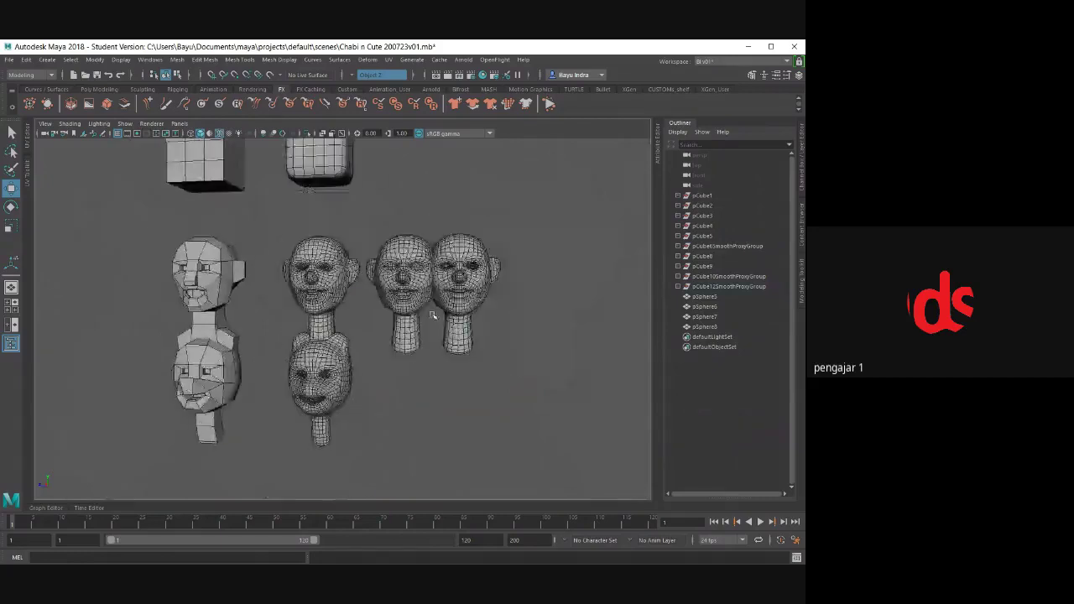
pyautogui.moveTo(433, 314)
pyautogui.keyDown('alt'); pyautogui.mouseDown()
pyautogui.moveTo(380, 359)
pyautogui.moveTo(380, 334)
pyautogui.mouseUp(); pyautogui.keyUp('alt')
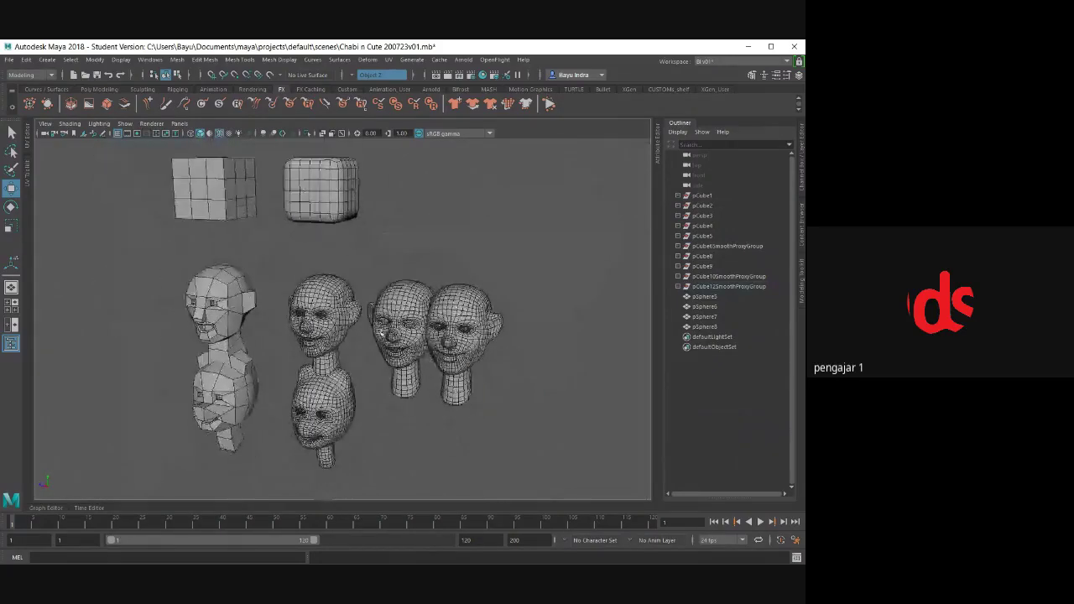
pyautogui.click(315, 193)
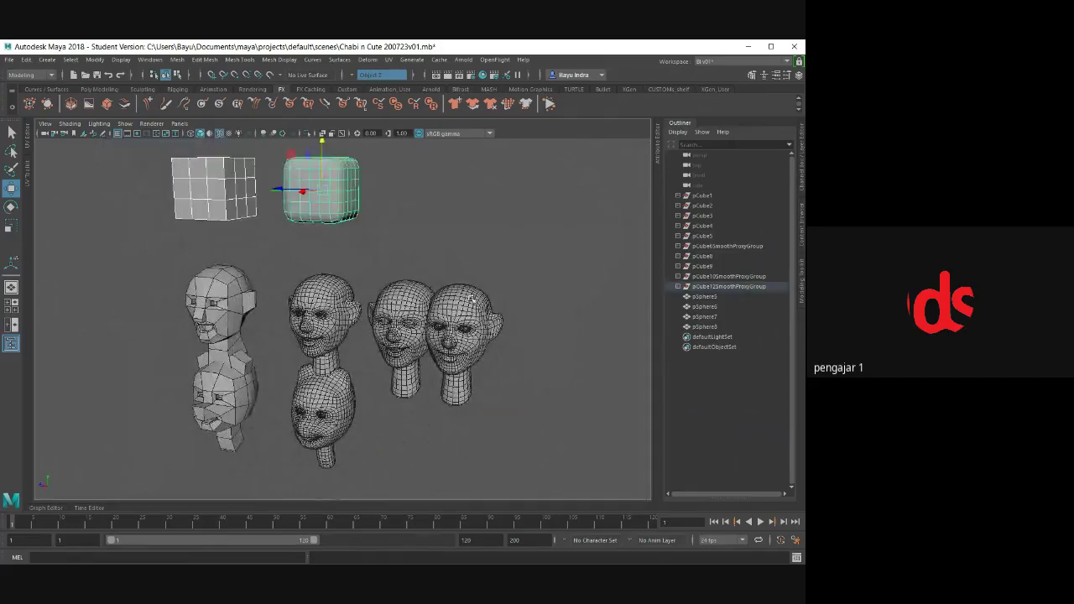
pyautogui.click(522, 273)
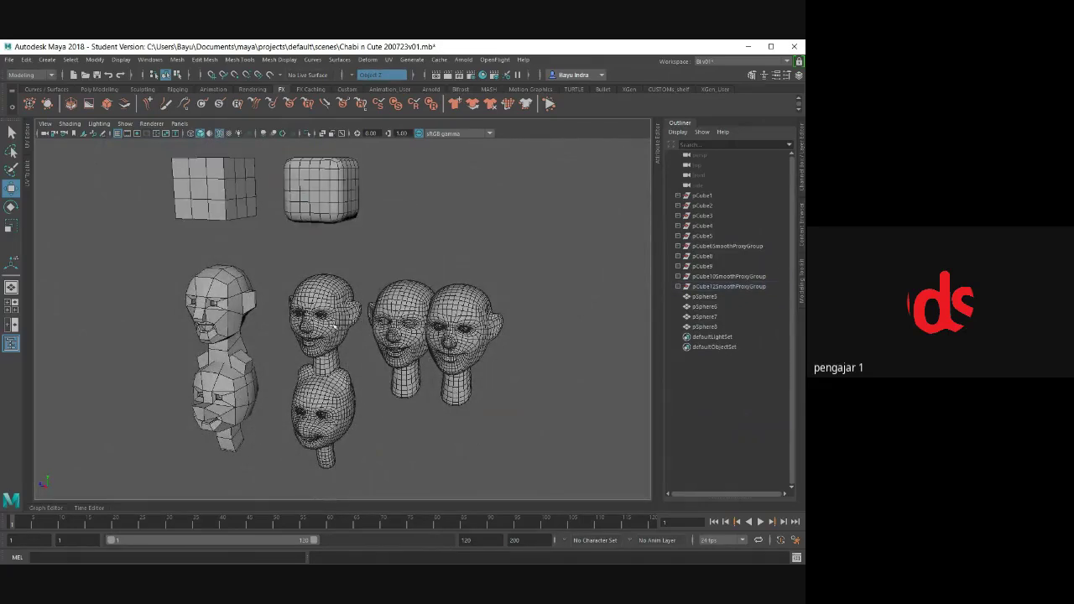
pyautogui.keyDown('alt'); pyautogui.moveTo(335, 330); pyautogui.dragTo(359, 369, button='right'); pyautogui.keyUp('alt')
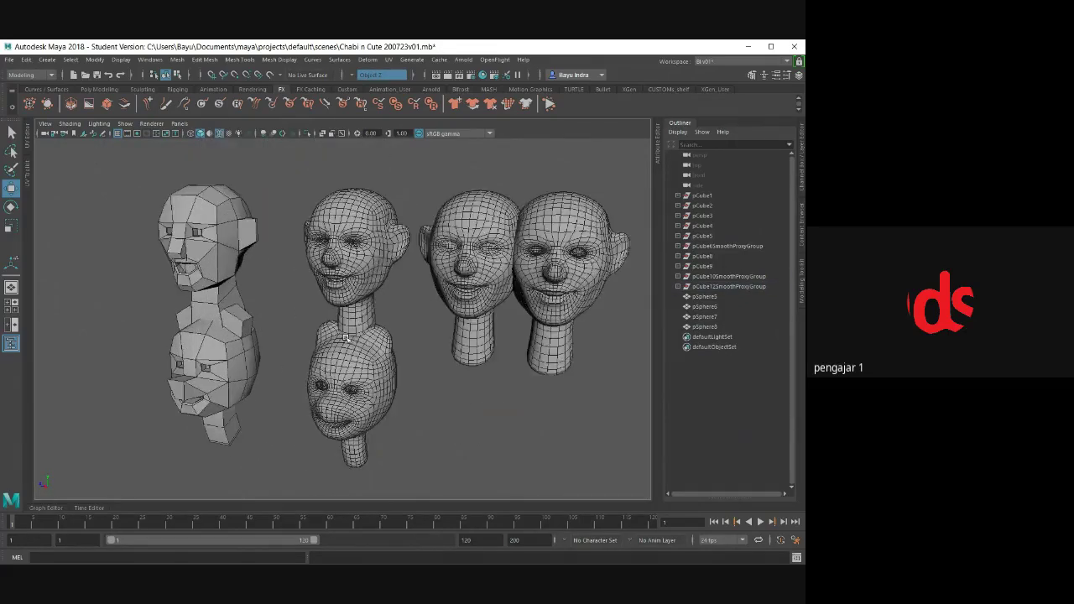
pyautogui.moveTo(358, 370)
pyautogui.keyDown('alt'); pyautogui.mouseDown()
pyautogui.moveTo(305, 362)
pyautogui.moveTo(434, 358)
pyautogui.moveTo(311, 389)
pyautogui.moveTo(386, 374)
pyautogui.mouseUp(); pyautogui.keyUp('alt')
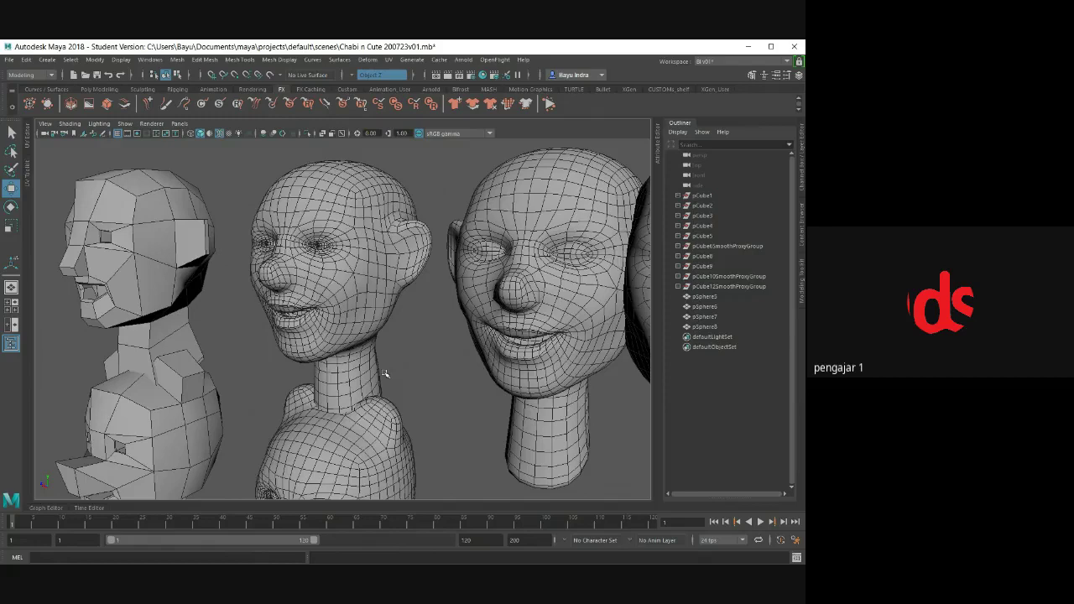
pyautogui.moveTo(354, 339)
pyautogui.keyDown('alt'); pyautogui.mouseDown()
pyautogui.moveTo(344, 351)
pyautogui.moveTo(309, 347)
pyautogui.moveTo(409, 350)
pyautogui.moveTo(296, 358)
pyautogui.moveTo(309, 357)
pyautogui.mouseUp(); pyautogui.keyUp('alt')
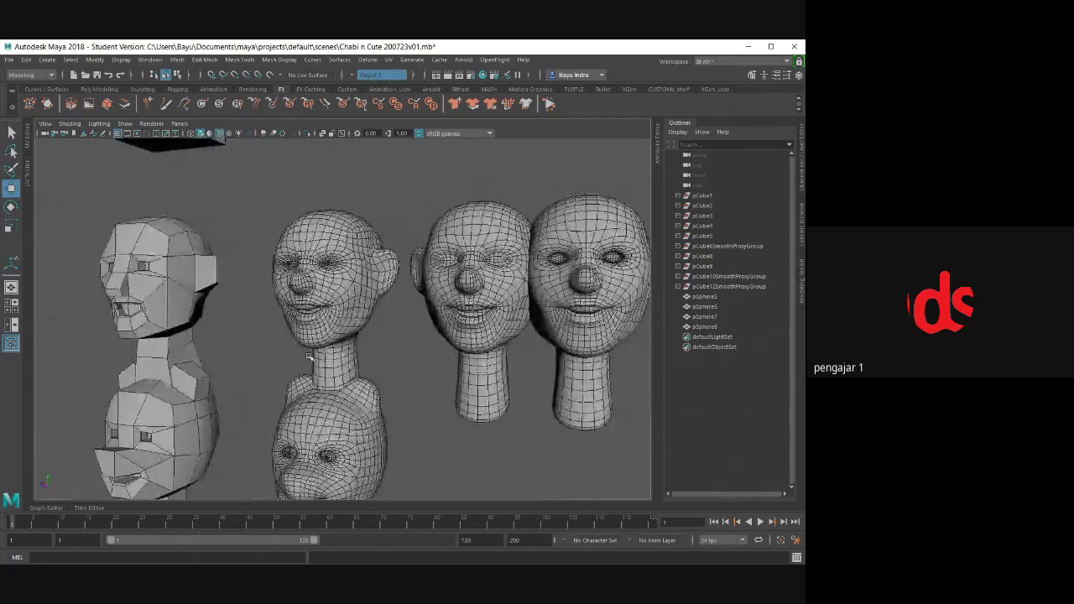
pyautogui.keyDown('alt'); pyautogui.moveTo(309, 357); pyautogui.dragTo(331, 367, button='right'); pyautogui.keyUp('alt')
pyautogui.moveTo(331, 366)
pyautogui.keyDown('alt'); pyautogui.mouseDown()
pyautogui.moveTo(317, 351)
pyautogui.moveTo(499, 352)
pyautogui.moveTo(470, 392)
pyautogui.moveTo(414, 400)
pyautogui.moveTo(376, 335)
pyautogui.moveTo(354, 354)
pyautogui.mouseUp(); pyautogui.keyUp('alt')
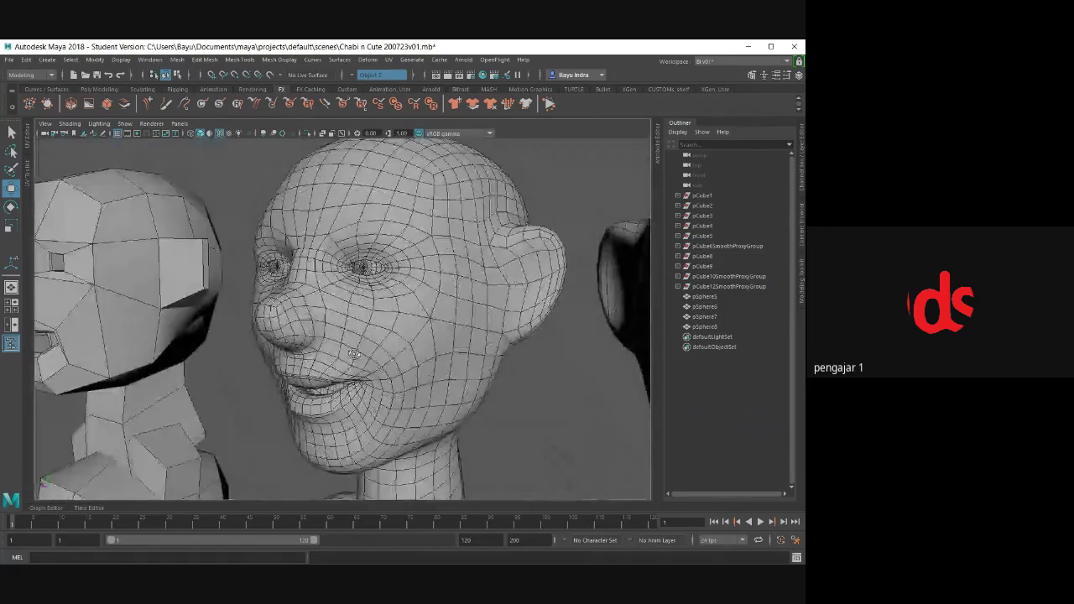
pyautogui.moveTo(395, 391)
pyautogui.keyDown('alt'); pyautogui.mouseDown()
pyautogui.moveTo(374, 288)
pyautogui.moveTo(386, 349)
pyautogui.moveTo(314, 336)
pyautogui.moveTo(484, 343)
pyautogui.moveTo(487, 360)
pyautogui.moveTo(332, 358)
pyautogui.moveTo(312, 372)
pyautogui.moveTo(412, 300)
pyautogui.moveTo(342, 319)
pyautogui.moveTo(351, 328)
pyautogui.mouseUp(); pyautogui.keyUp('alt')
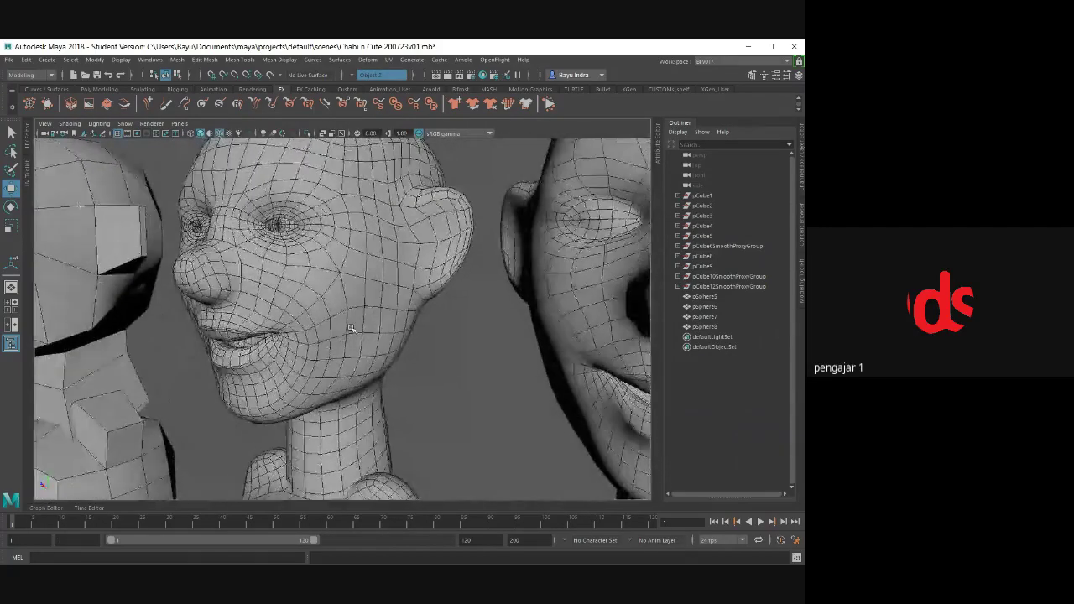
# - Turn on smooth preview for the smiling head, pCube18, the rightmost head and the bear head
pyautogui.click(351, 328)
pyautogui.press('3')
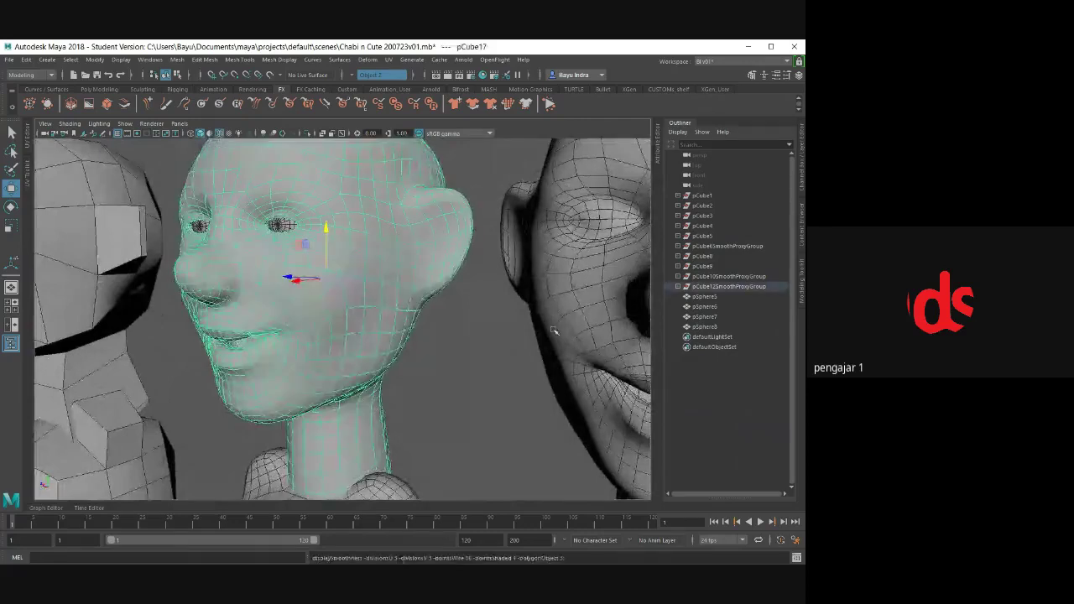
pyautogui.click(561, 324)
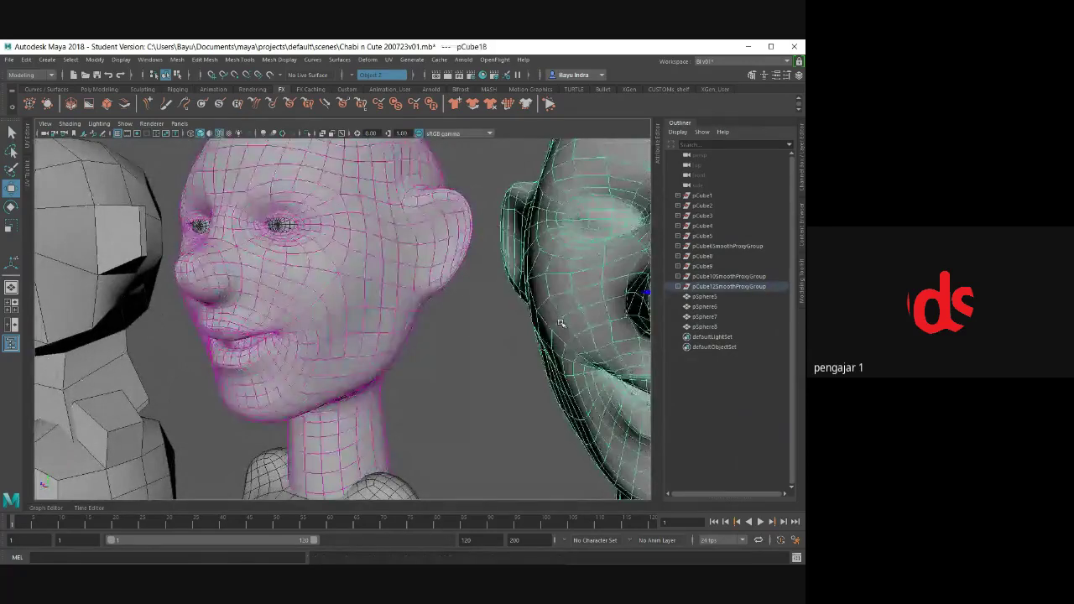
pyautogui.press('3')
pyautogui.scroll(-5, 561, 323)
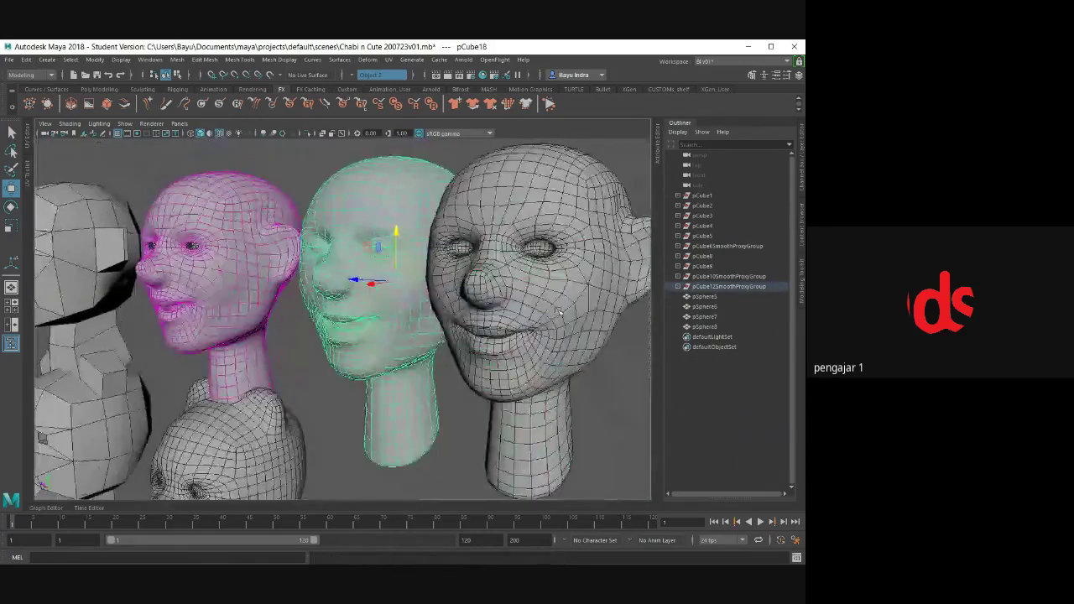
pyautogui.click(560, 312)
pyautogui.press('3')
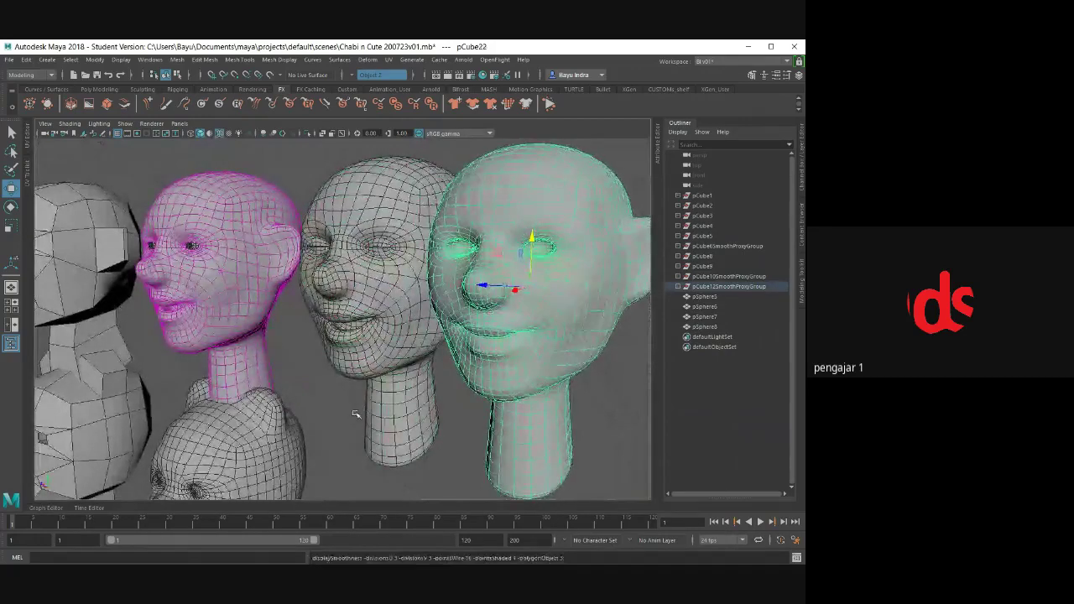
pyautogui.keyDown('alt'); pyautogui.moveTo(352, 414); pyautogui.dragTo(366, 376, button='middle'); pyautogui.keyUp('alt')
pyautogui.click(367, 375)
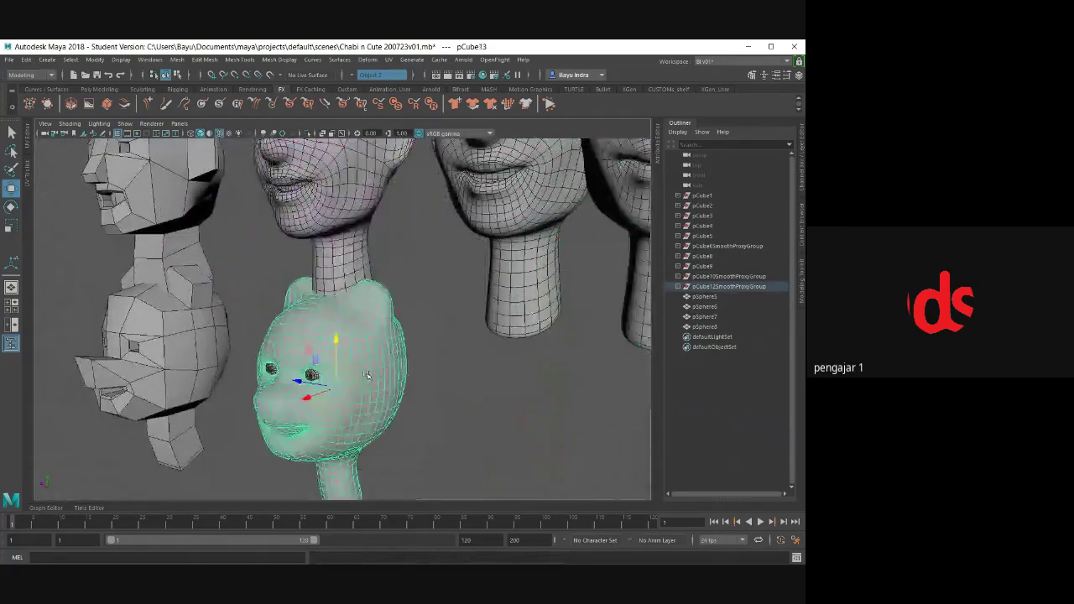
pyautogui.press('3')
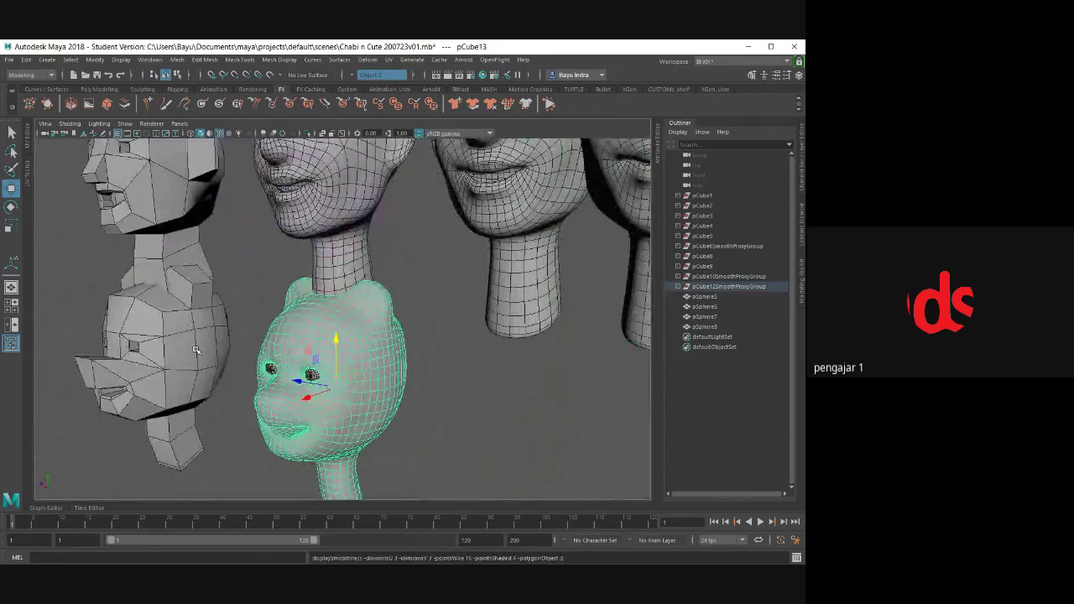
# - Frame the blocky middle head from the front and turn on its smooth preview
pyautogui.click(195, 350)
pyautogui.click(246, 311)
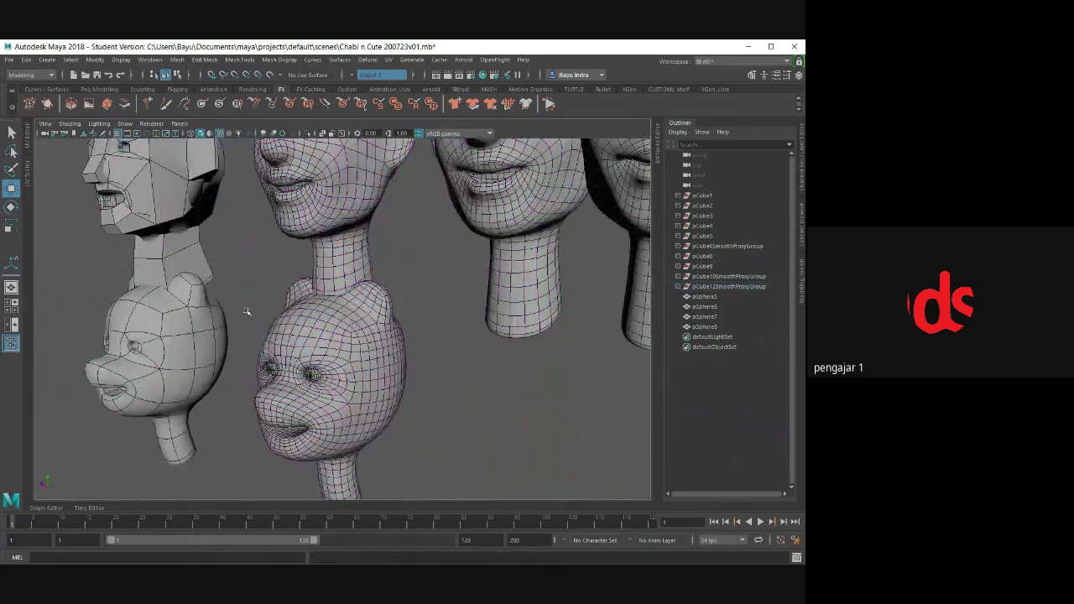
pyautogui.scroll(-2, 246, 311)
pyautogui.moveTo(240, 308)
pyautogui.keyDown('alt'); pyautogui.mouseDown()
pyautogui.moveTo(250, 311)
pyautogui.moveTo(219, 271)
pyautogui.moveTo(237, 271)
pyautogui.mouseUp(); pyautogui.keyUp('alt')
pyautogui.scroll(2, 312, 348)
pyautogui.scroll(3, 294, 328)
pyautogui.scroll(2, 255, 321)
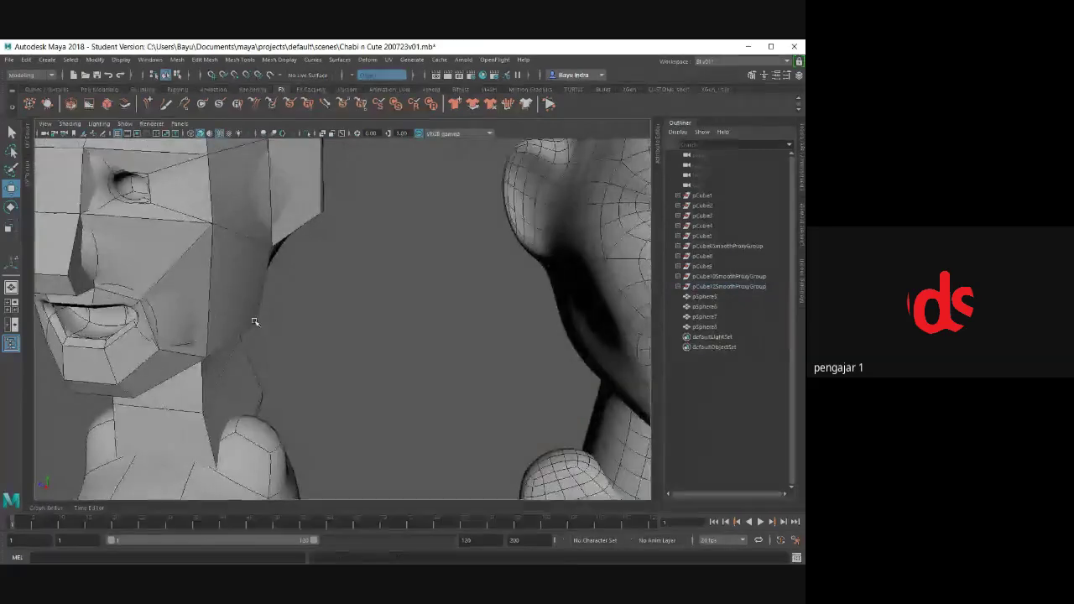
pyautogui.scroll(-3, 256, 321)
pyautogui.moveTo(255, 321)
pyautogui.keyDown('alt'); pyautogui.mouseDown()
pyautogui.moveTo(294, 336)
pyautogui.moveTo(289, 310)
pyautogui.mouseUp(); pyautogui.keyUp('alt')
pyautogui.click(291, 341)
pyautogui.scroll(-3, 288, 295)
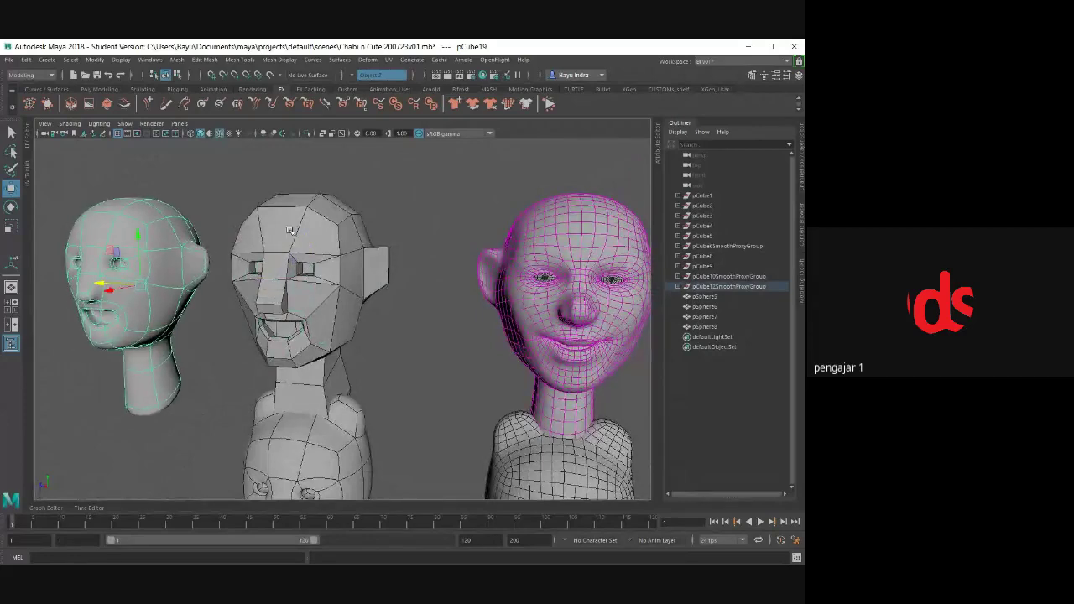
pyautogui.click(314, 219)
pyautogui.press('3')
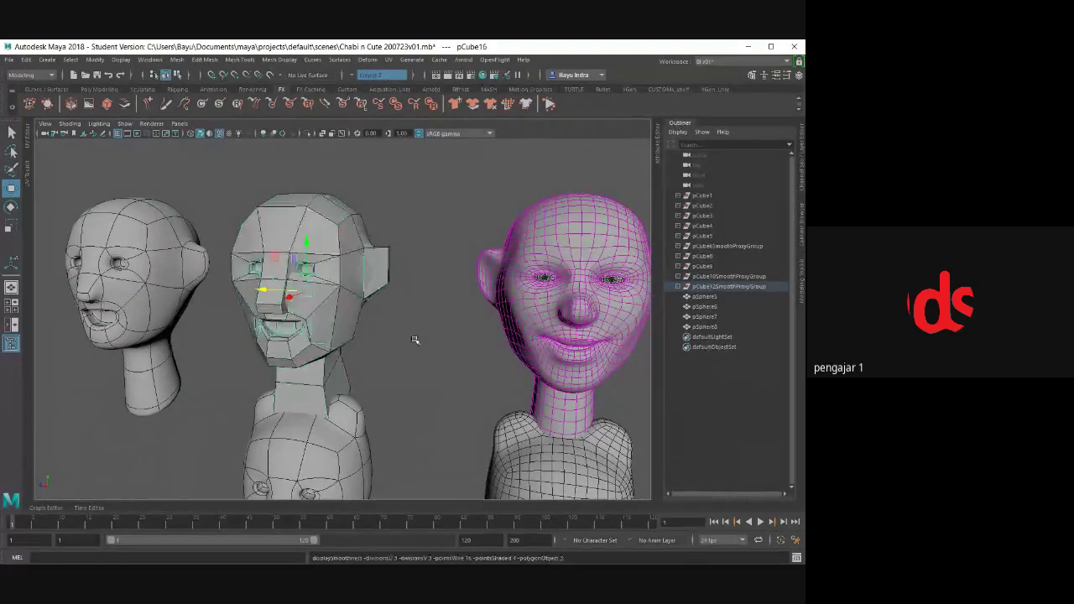
# - Drag the selected head further left along X, then frame and smooth the blocky middle head
pyautogui.moveTo(267, 292); pyautogui.dragTo(13, 270)
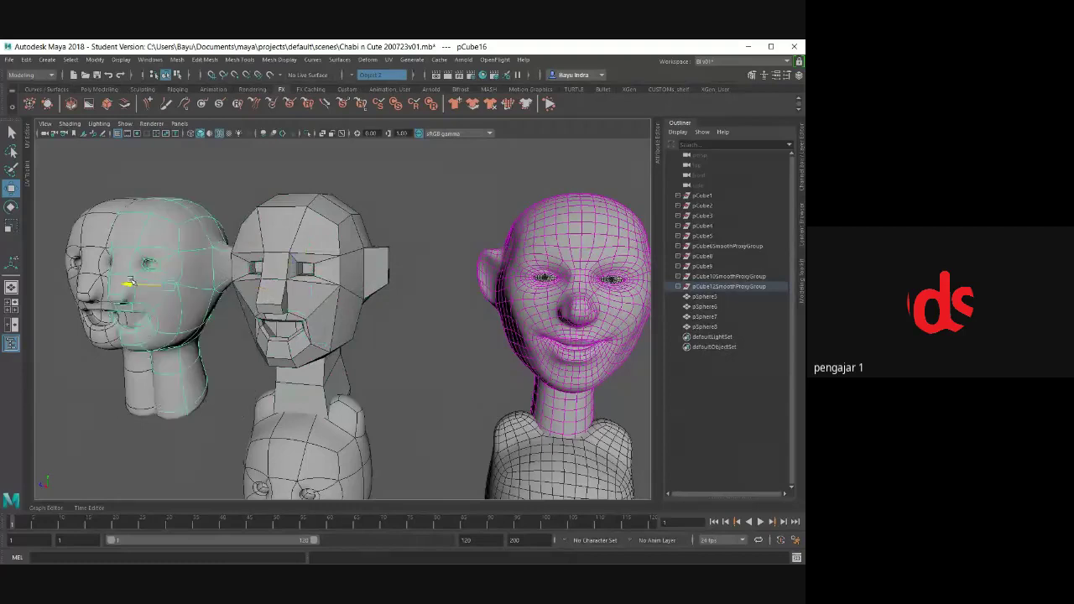
pyautogui.click(294, 237)
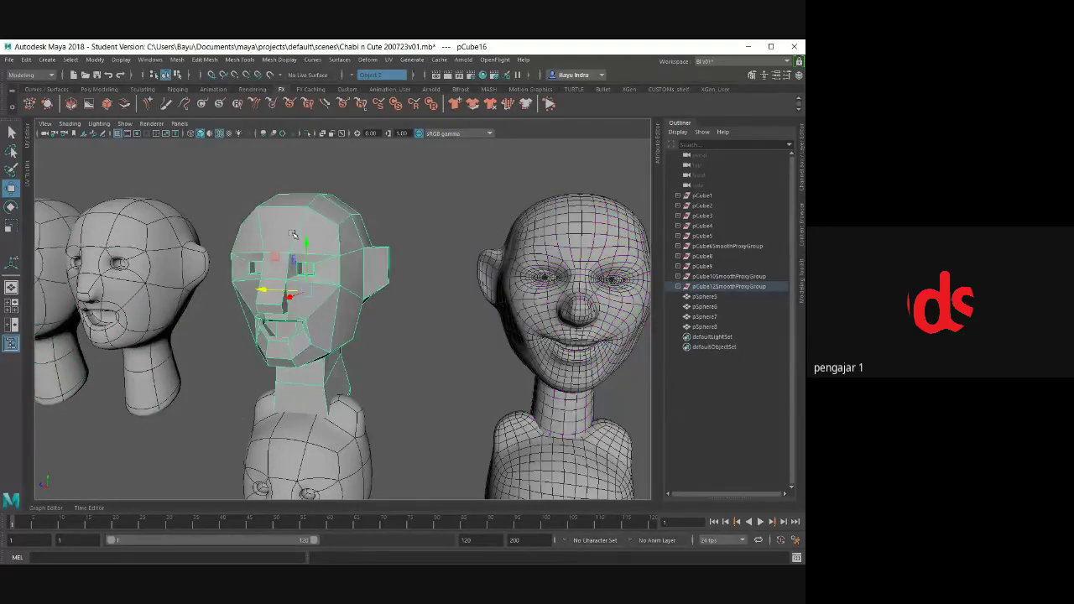
pyautogui.press('f')
pyautogui.press('3')
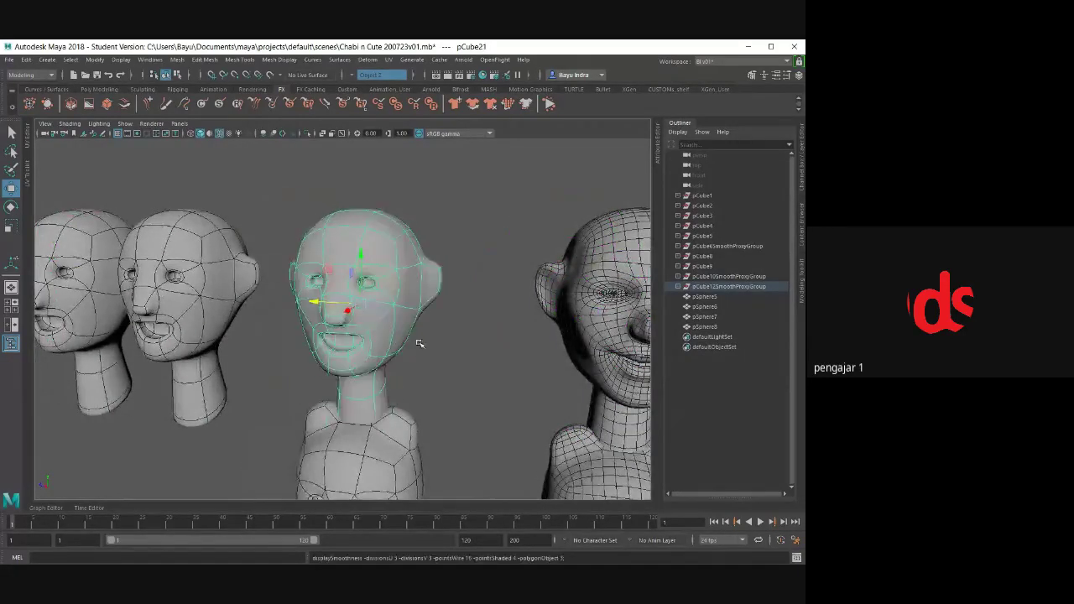
pyautogui.click(447, 341)
# - Zoom and orbit to view the row of smoothed heads from above
pyautogui.scroll(-3, 392, 326)
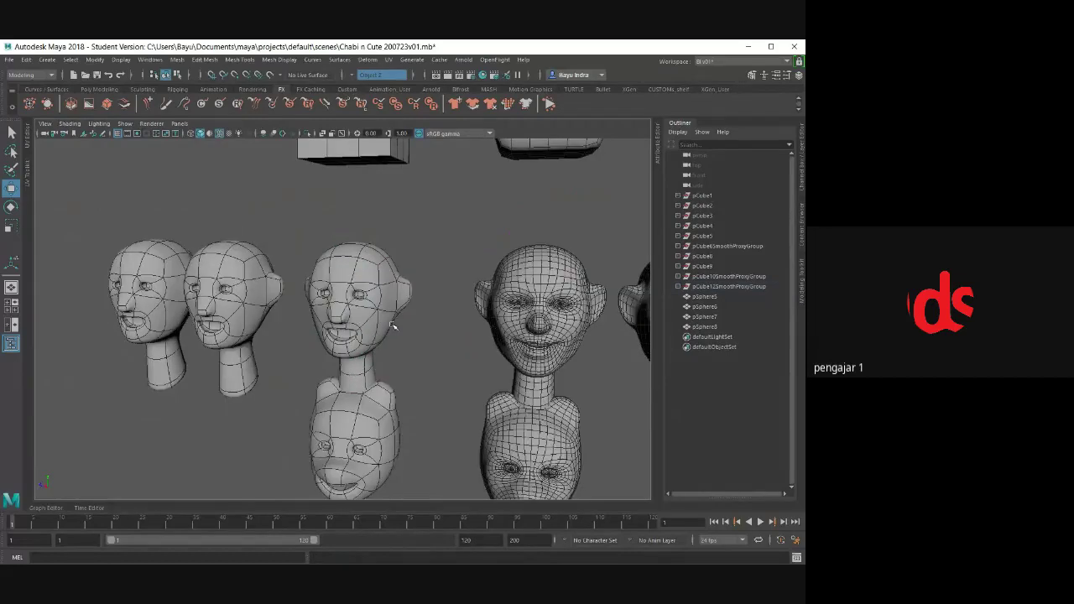
pyautogui.scroll(2, 392, 326)
pyautogui.scroll(2, 355, 312)
pyautogui.scroll(2, 336, 319)
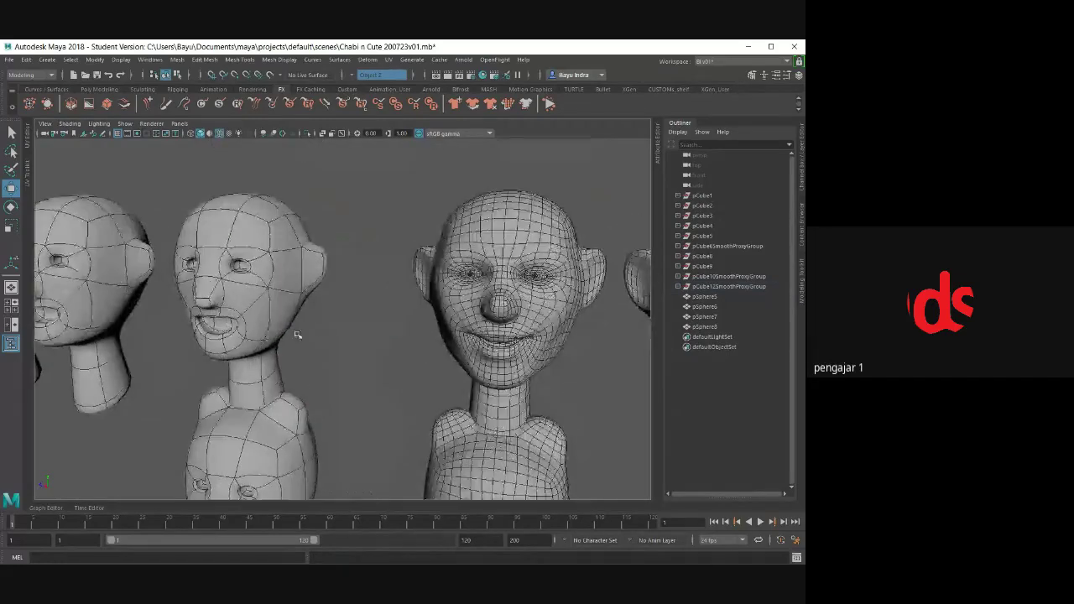
pyautogui.moveTo(264, 322)
pyautogui.keyDown('alt'); pyautogui.mouseDown()
pyautogui.moveTo(308, 328)
pyautogui.moveTo(302, 297)
pyautogui.moveTo(443, 335)
pyautogui.moveTo(425, 321)
pyautogui.moveTo(127, 271)
pyautogui.mouseUp(); pyautogui.keyUp('alt')
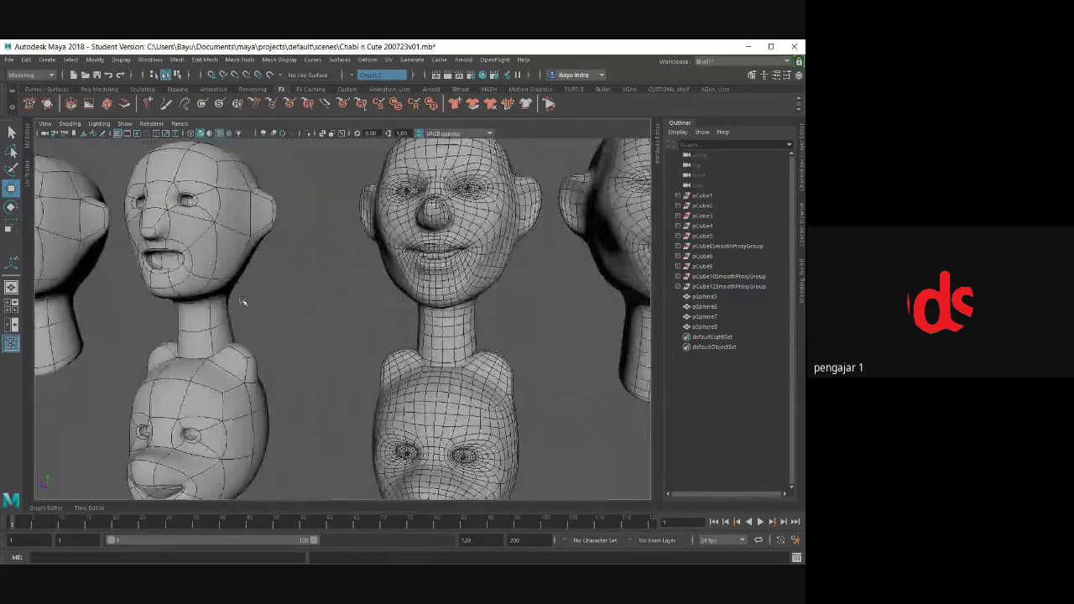
pyautogui.moveTo(243, 302)
pyautogui.keyDown('alt'); pyautogui.mouseDown()
pyautogui.moveTo(333, 314)
pyautogui.moveTo(323, 263)
pyautogui.mouseUp(); pyautogui.keyUp('alt')
pyautogui.click(323, 263)
pyautogui.rightClick(400, 198)
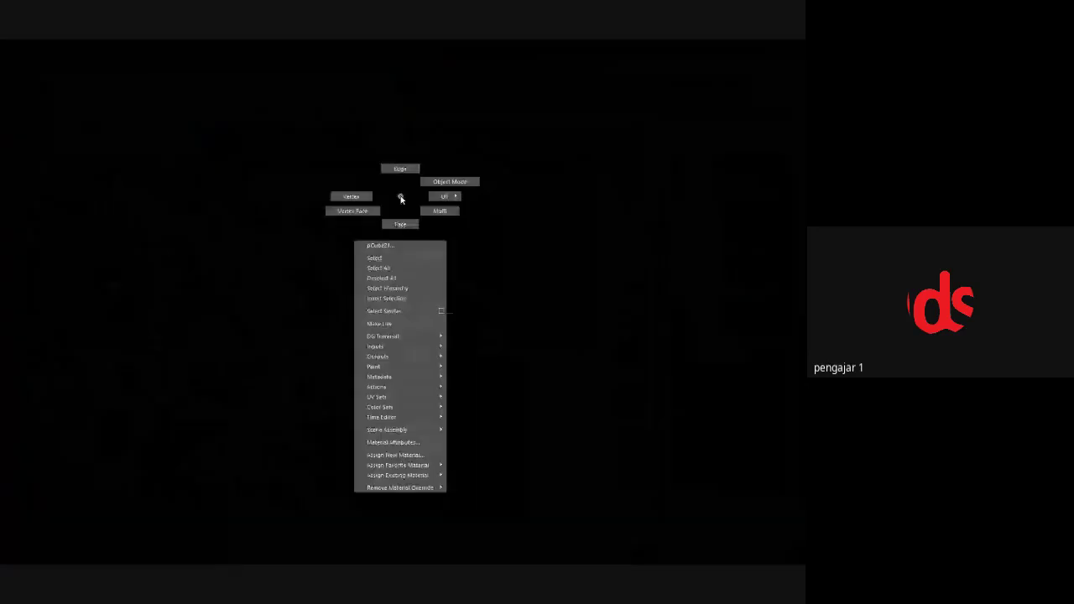
pyautogui.click(375, 194)
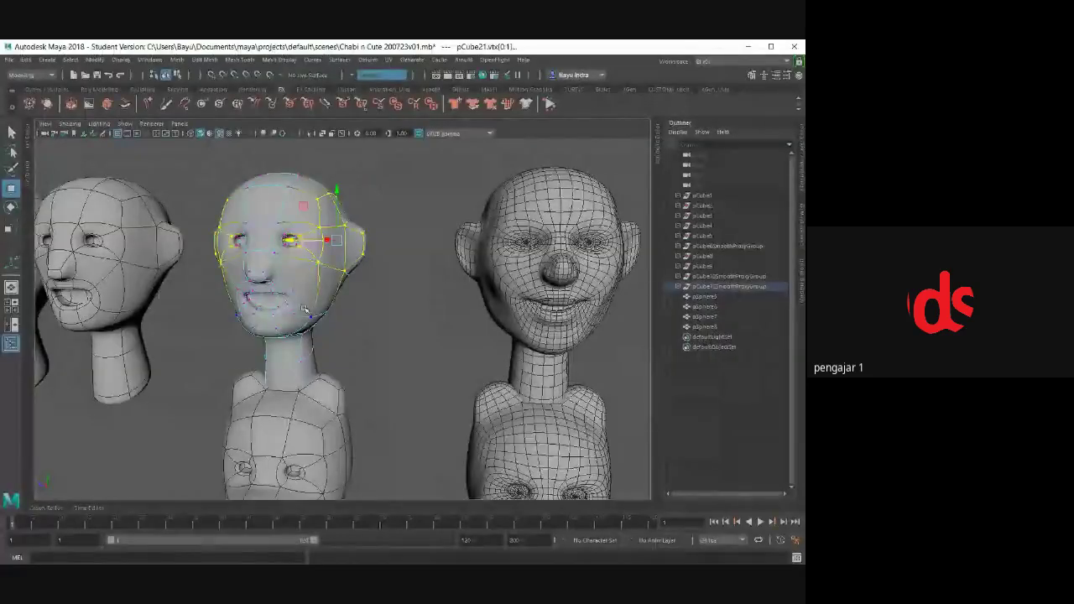
pyautogui.moveTo(352, 243)
pyautogui.keyDown('alt'); pyautogui.mouseDown()
pyautogui.moveTo(395, 249)
pyautogui.moveTo(361, 252)
pyautogui.mouseUp(); pyautogui.keyUp('alt')
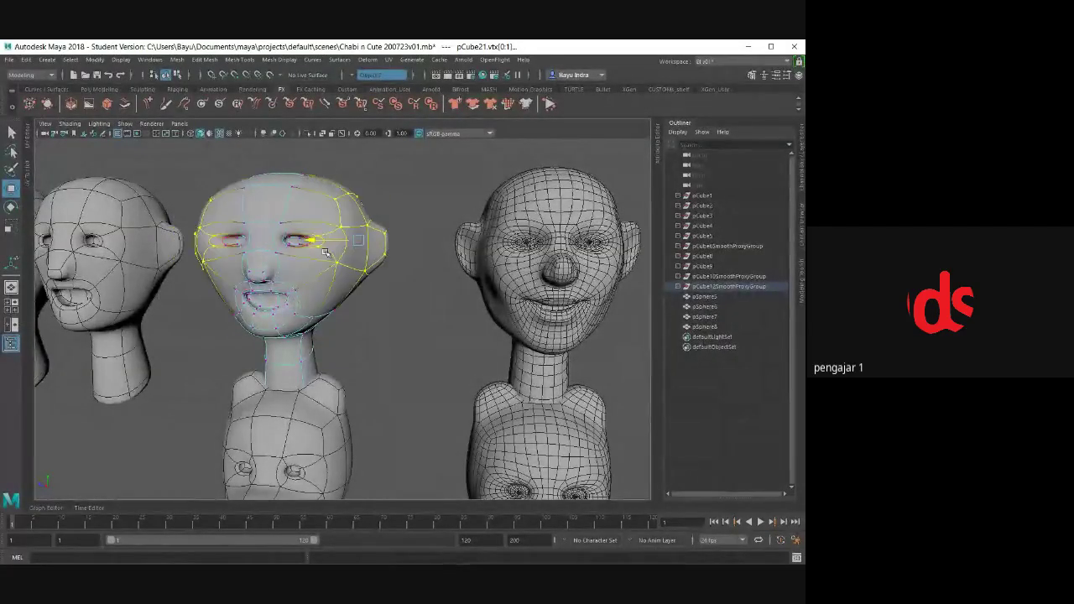
pyautogui.scroll(-5, 438, 344)
pyautogui.keyDown('alt'); pyautogui.moveTo(438, 344); pyautogui.dragTo(408, 360, button='middle'); pyautogui.keyUp('alt')
pyautogui.hotkey('ctrl', 'z')
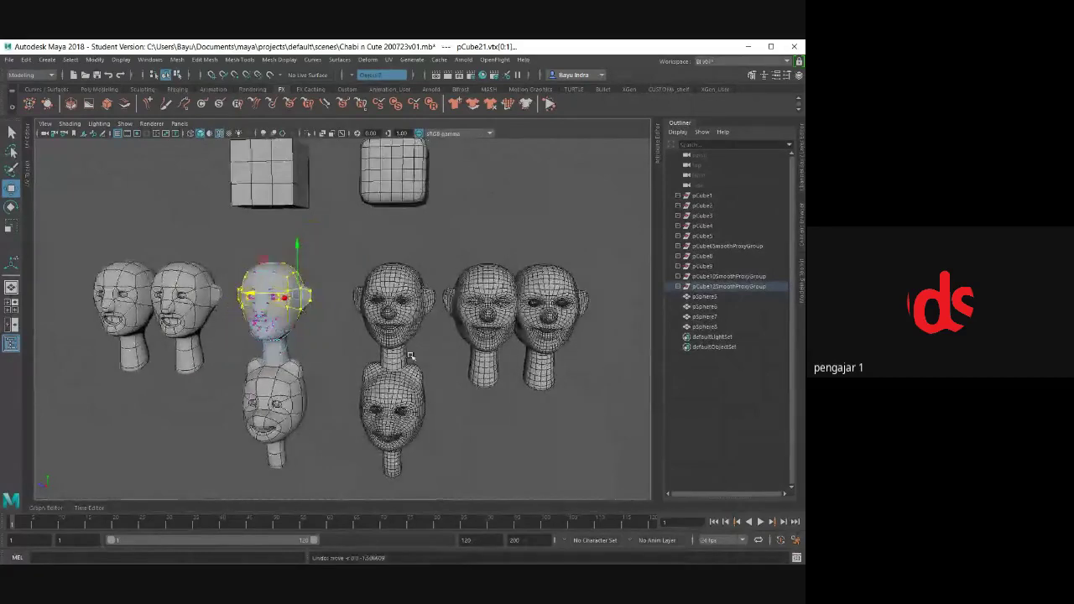
pyautogui.rightClick(474, 243)
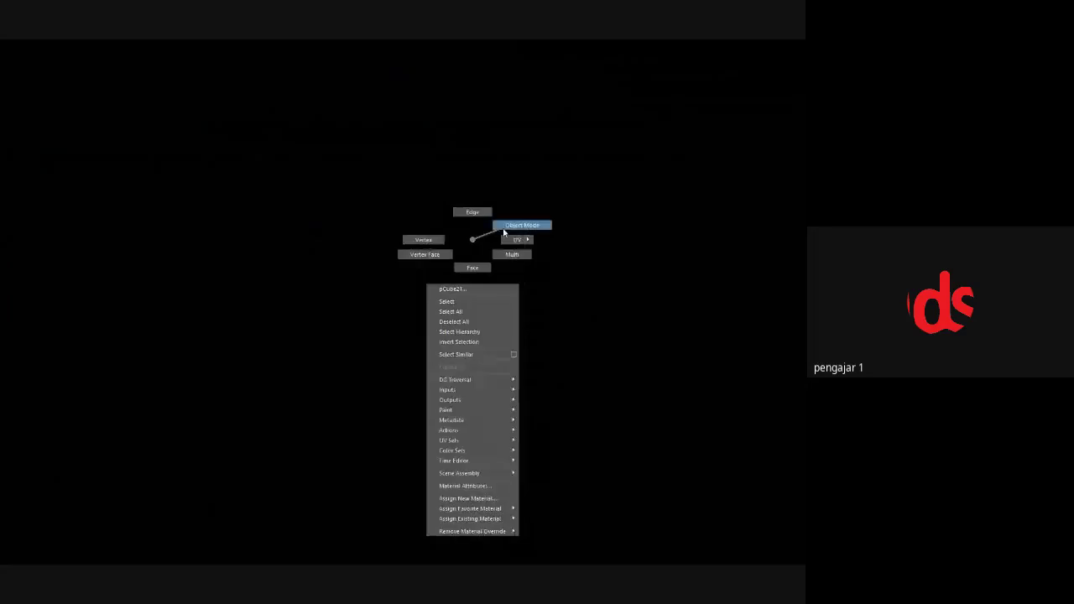
pyautogui.click(504, 228)
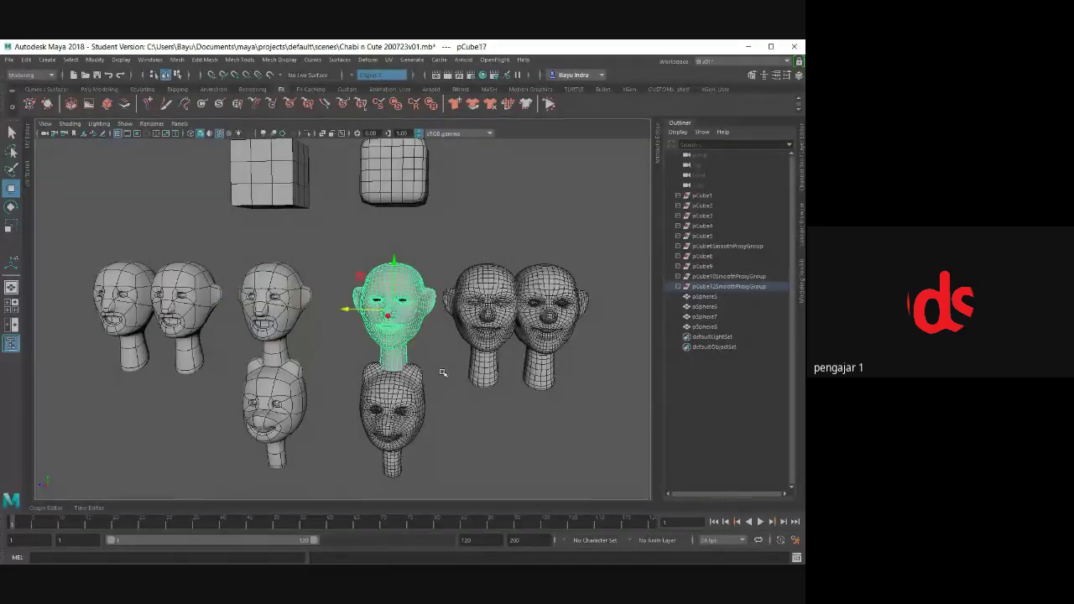
pyautogui.scroll(5, 443, 373)
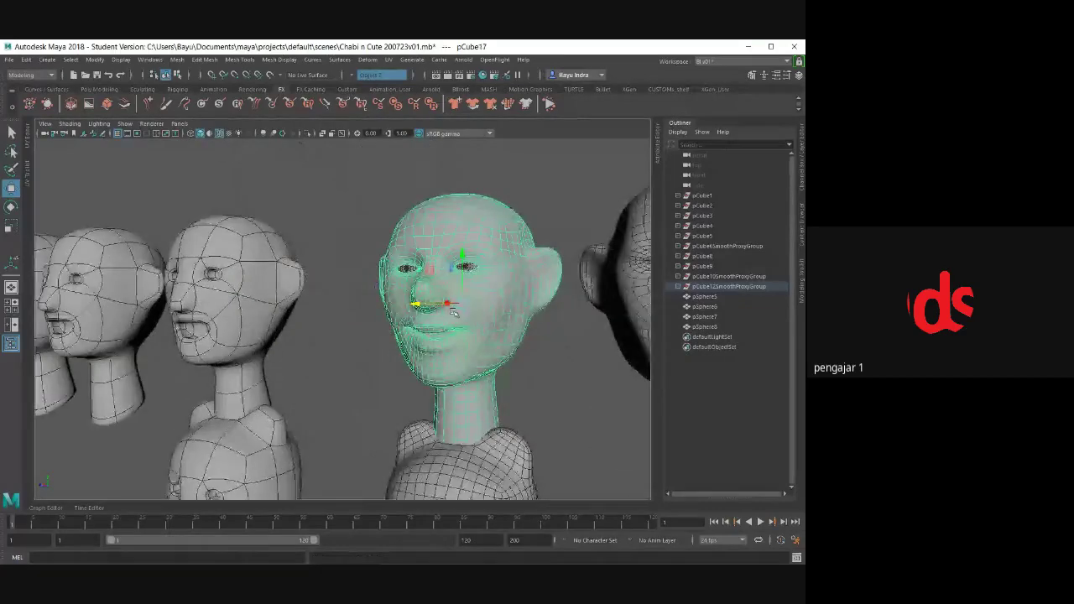
pyautogui.keyDown('alt'); pyautogui.moveTo(454, 312); pyautogui.dragTo(387, 376, button='middle'); pyautogui.keyUp('alt')
pyautogui.click(387, 376)
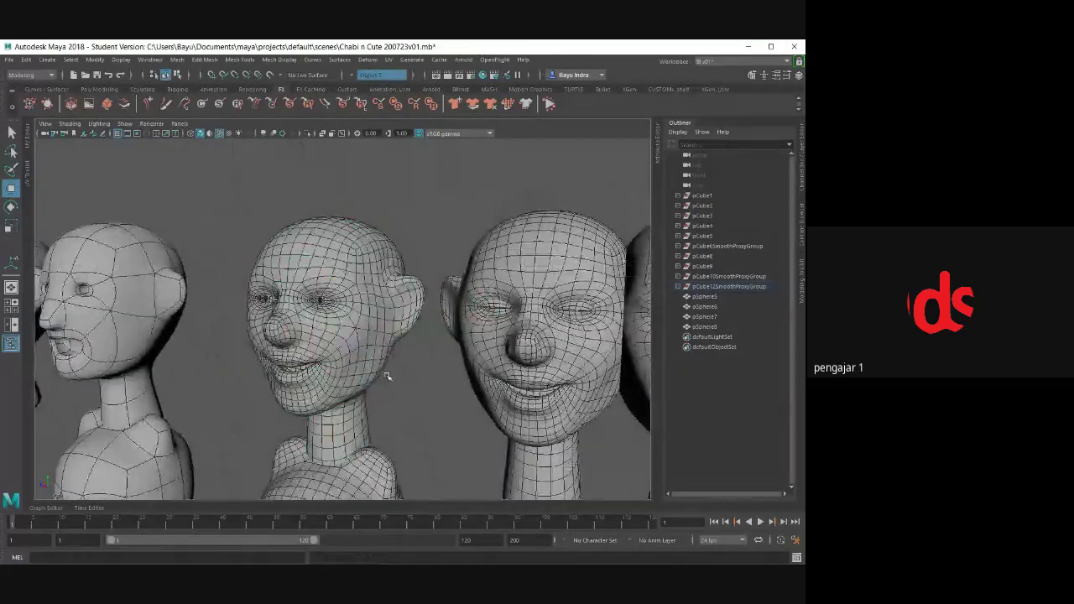
pyautogui.scroll(3, 387, 376)
pyautogui.scroll(-3, 387, 376)
pyautogui.moveTo(387, 376)
pyautogui.keyDown('alt'); pyautogui.mouseDown()
pyautogui.moveTo(388, 324)
pyautogui.moveTo(336, 337)
pyautogui.moveTo(392, 358)
pyautogui.moveTo(451, 357)
pyautogui.moveTo(425, 378)
pyautogui.moveTo(355, 370)
pyautogui.moveTo(368, 370)
pyautogui.mouseUp(); pyautogui.keyUp('alt')
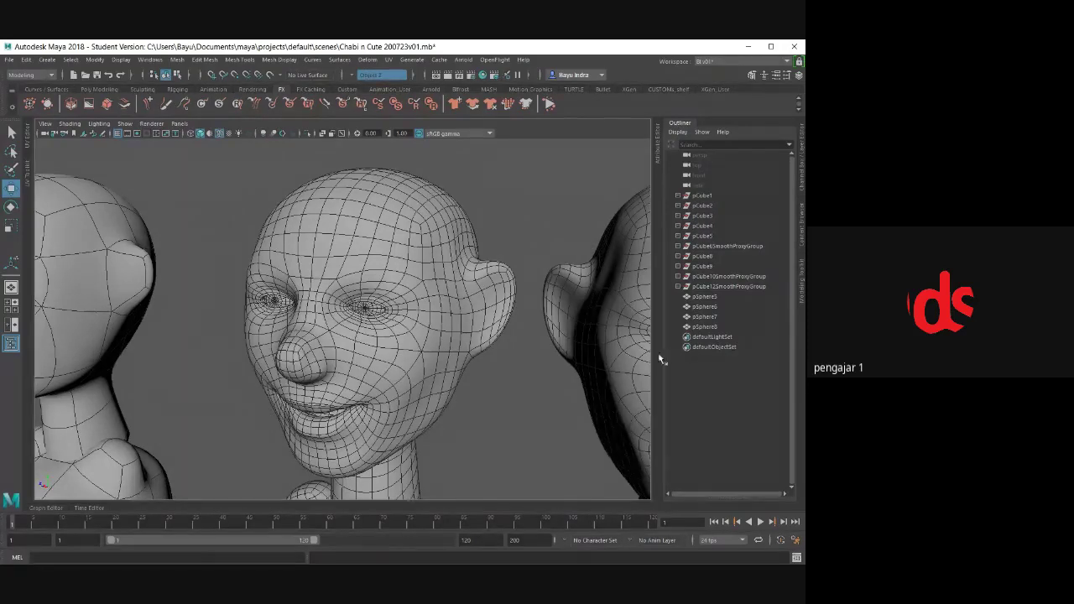
pyautogui.moveTo(538, 393)
pyautogui.keyDown('alt'); pyautogui.mouseDown()
pyautogui.moveTo(551, 437)
pyautogui.moveTo(480, 422)
pyautogui.moveTo(461, 401)
pyautogui.mouseUp(); pyautogui.keyUp('alt')
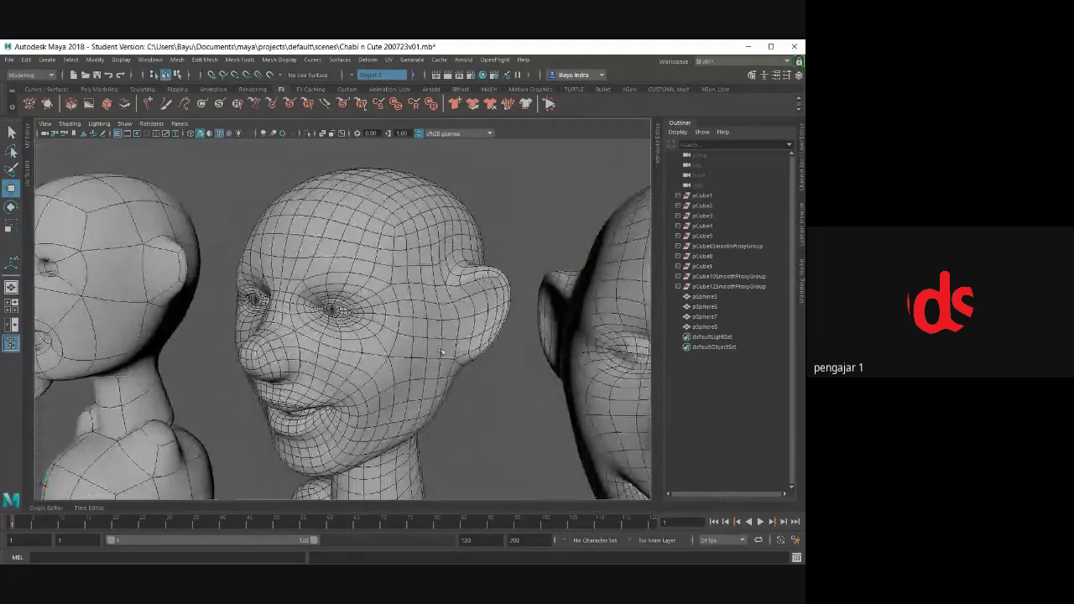
pyautogui.keyDown('alt'); pyautogui.moveTo(441, 351); pyautogui.dragTo(354, 367, button='right'); pyautogui.keyUp('alt')
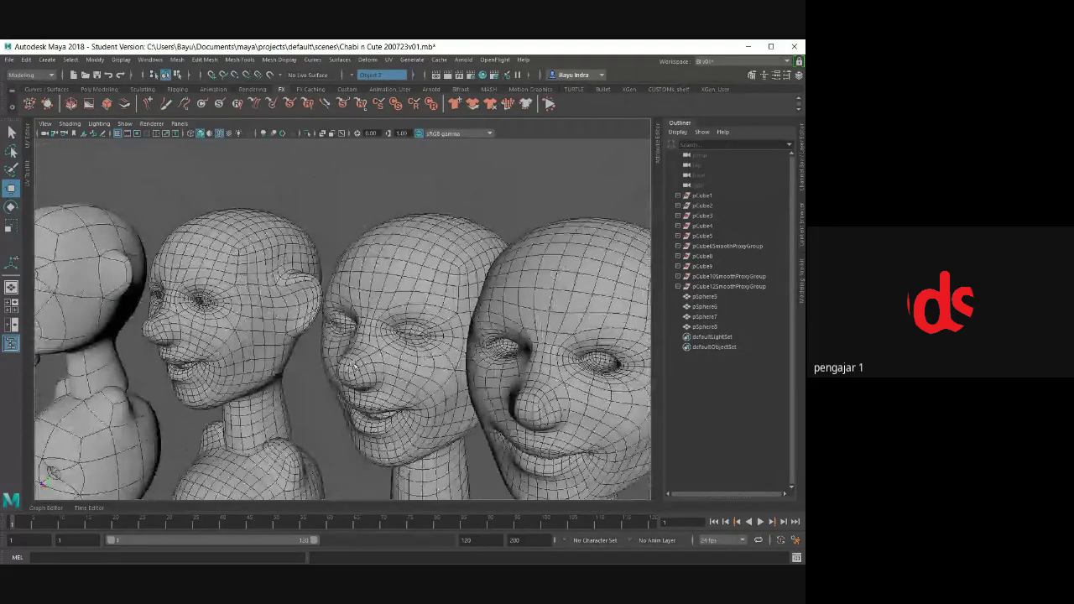
pyautogui.moveTo(355, 365)
pyautogui.keyDown('alt'); pyautogui.mouseDown()
pyautogui.moveTo(514, 380)
pyautogui.moveTo(376, 367)
pyautogui.moveTo(436, 374)
pyautogui.mouseUp(); pyautogui.keyUp('alt')
pyautogui.keyDown('alt'); pyautogui.moveTo(437, 373); pyautogui.dragTo(493, 379, button='middle'); pyautogui.keyUp('alt')
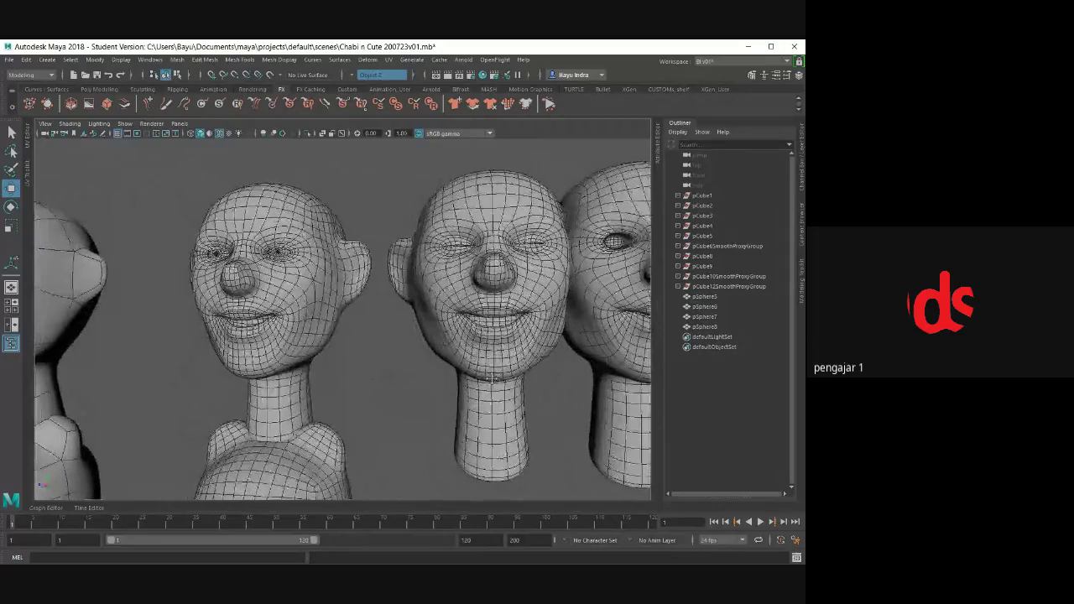
pyautogui.keyDown('alt'); pyautogui.moveTo(364, 344); pyautogui.dragTo(556, 390); pyautogui.keyUp('alt')
pyautogui.scroll(3, 385, 357)
pyautogui.scroll(2, 385, 353)
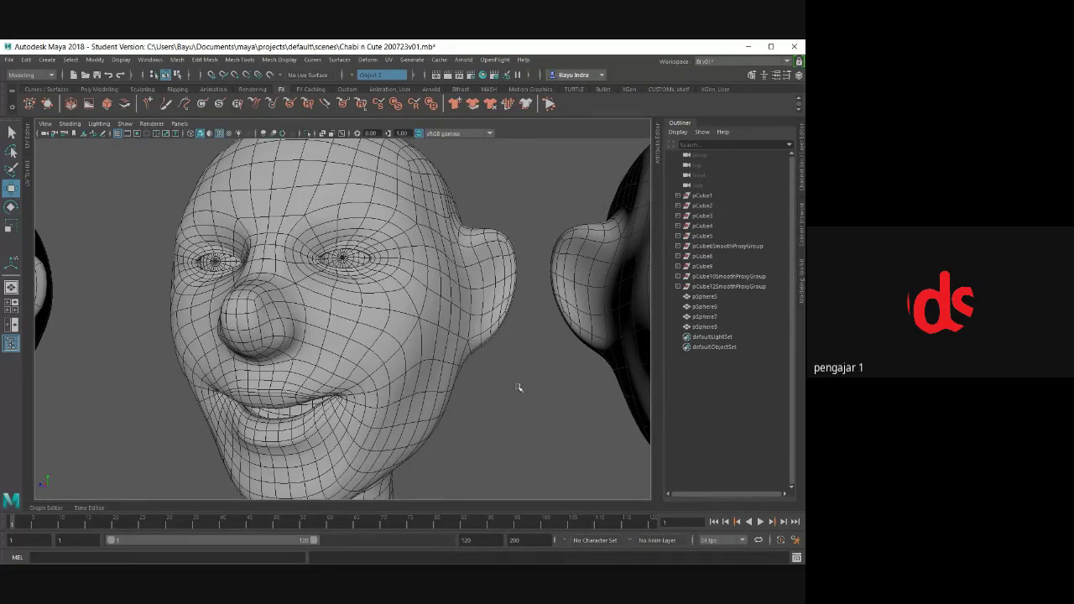
pyautogui.moveTo(519, 387)
pyautogui.keyDown('alt'); pyautogui.mouseDown()
pyautogui.moveTo(474, 432)
pyautogui.moveTo(513, 428)
pyautogui.mouseUp(); pyautogui.keyUp('alt')
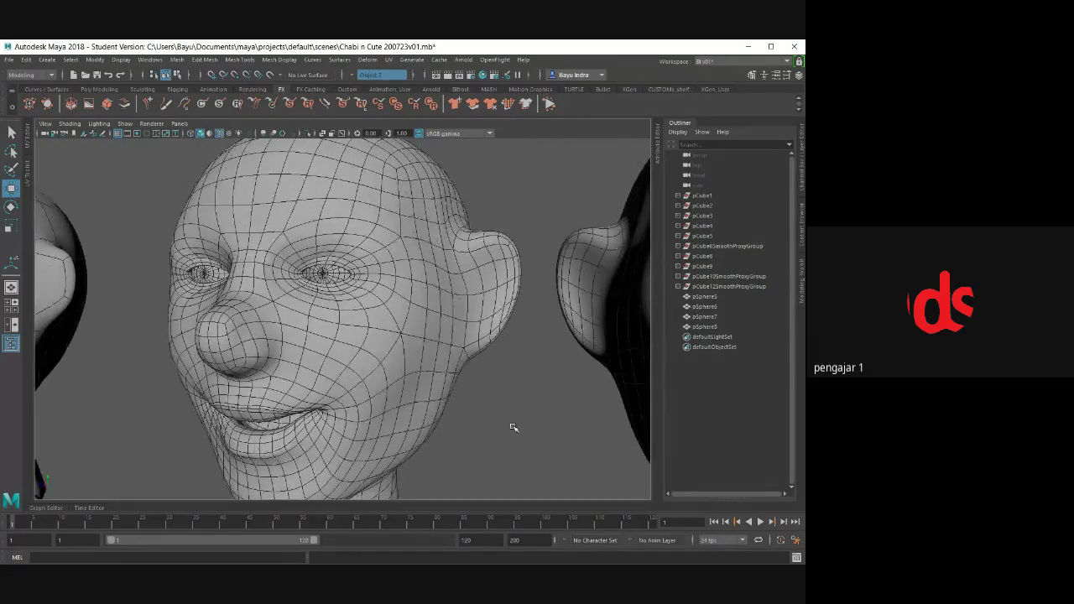